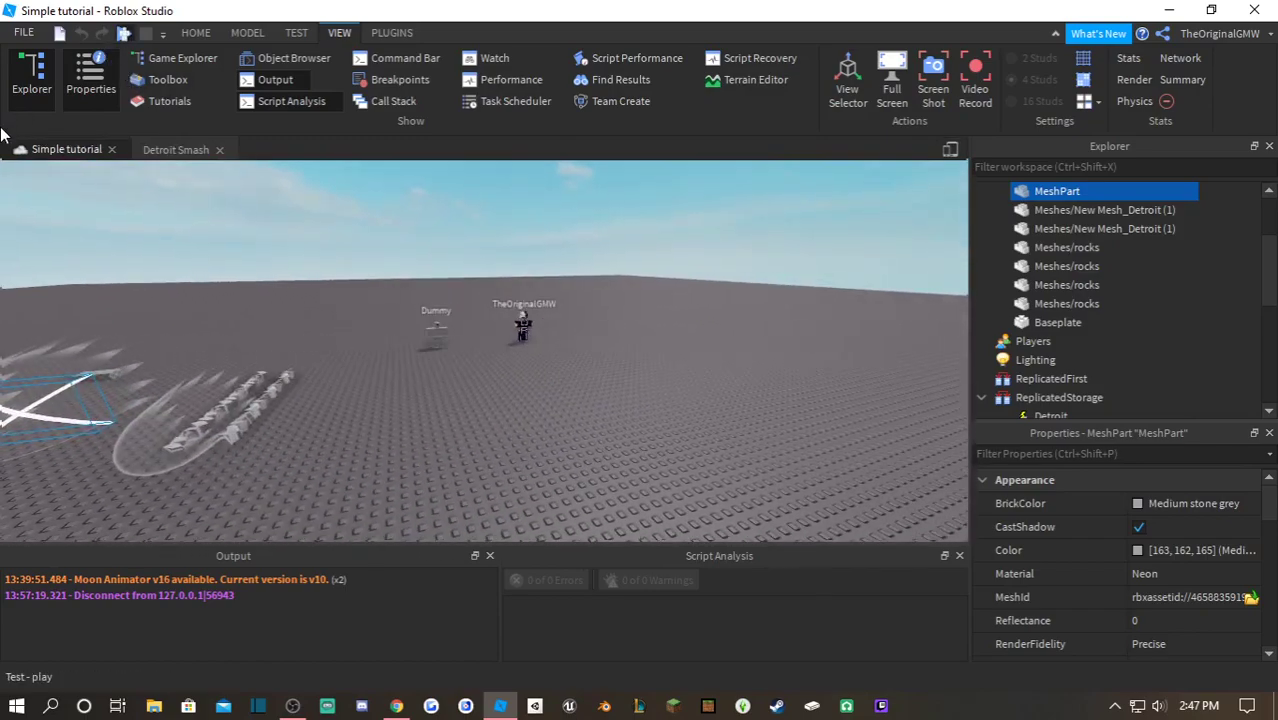
- Play-test the place, move the character around, trigger its existing smash ability, and stop the test
{"action": "key", "text": "shift+F5"}
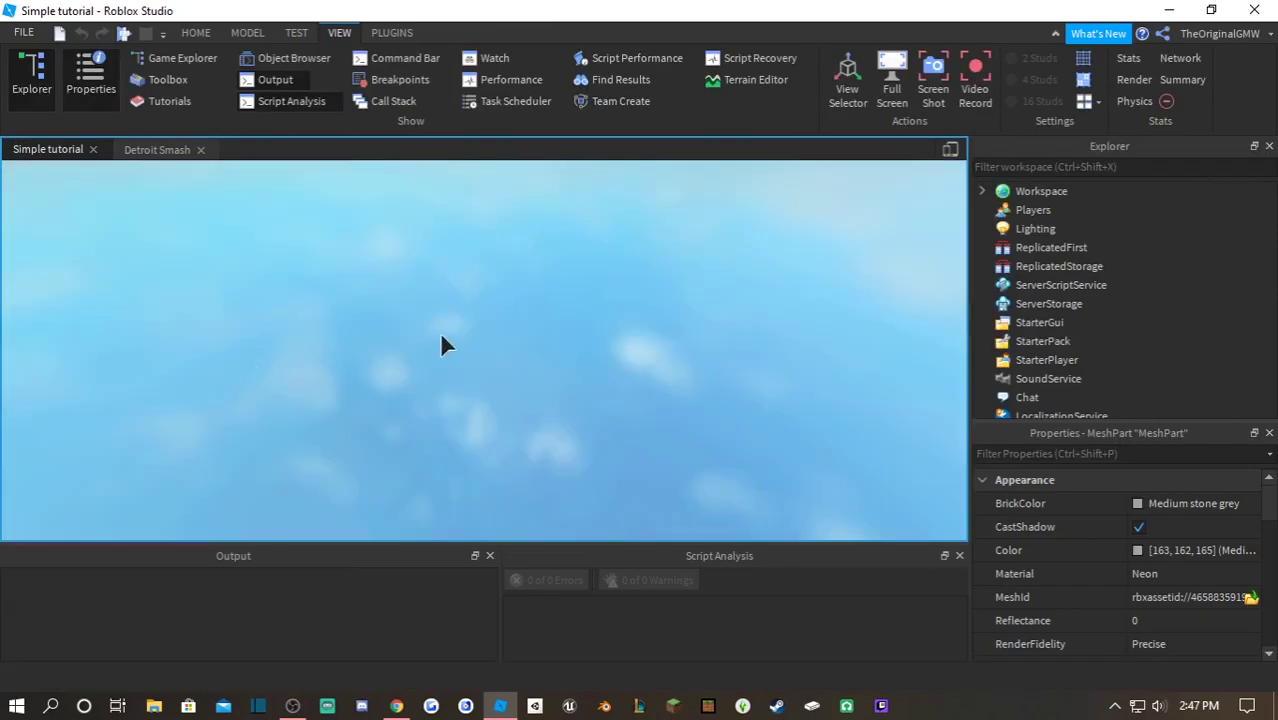
{"action": "key", "text": "F5"}
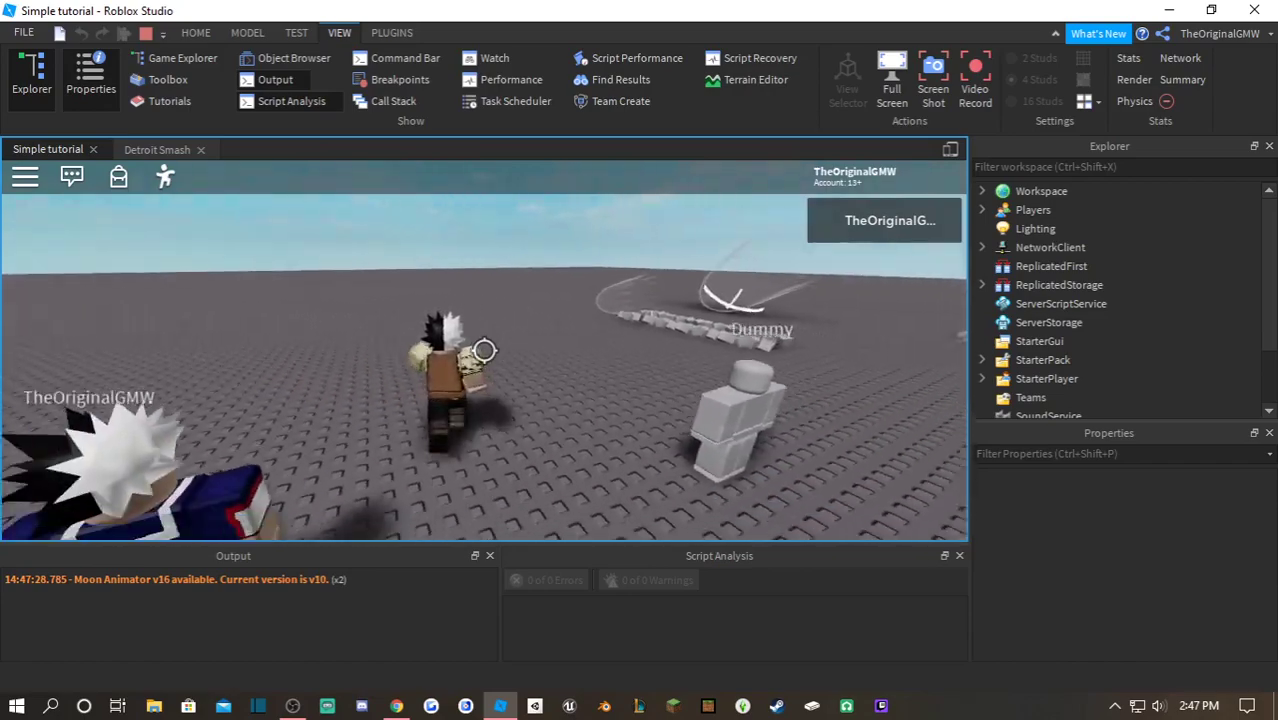
{"action": "key", "text": "shift"}
{"action": "key", "text": "s"}
{"action": "key", "text": "shift"}
{"action": "key", "text": "w"}
{"action": "key", "text": "e"}
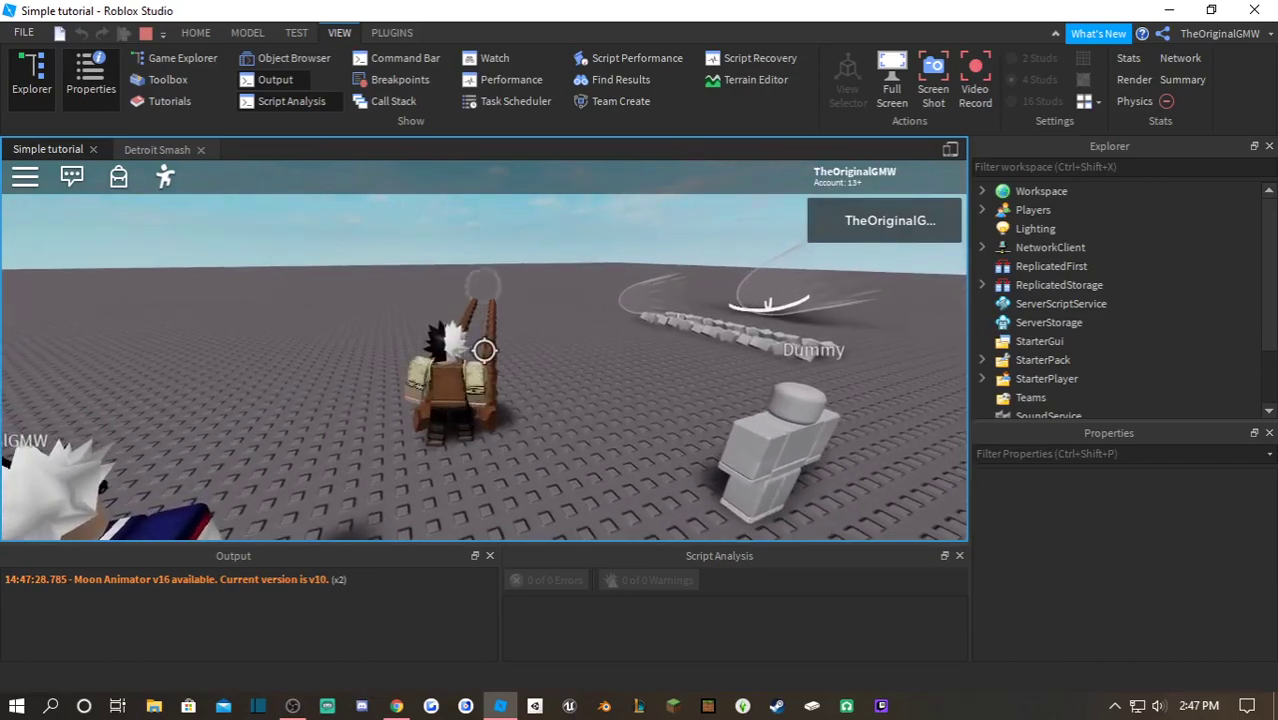
{"action": "key", "text": "shift"}
{"action": "key", "text": "a"}
{"action": "key", "text": "Tab"}
{"action": "left_click", "coordinate": [146, 36]}
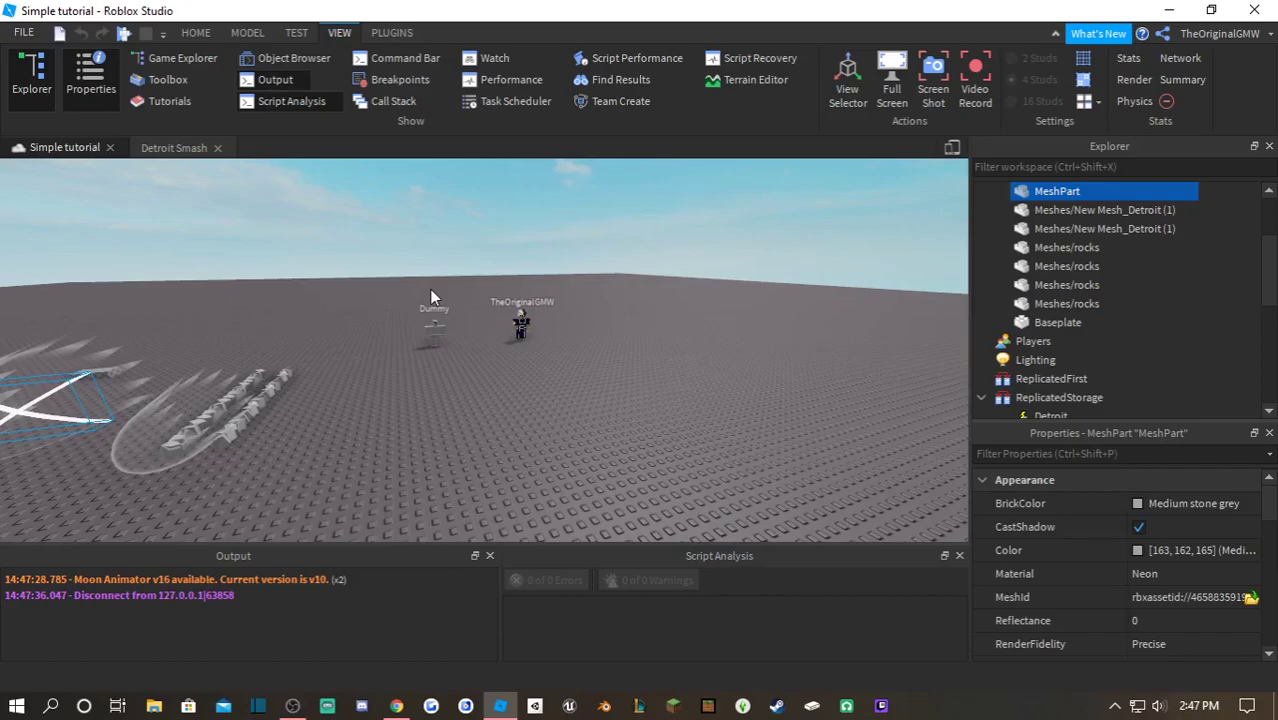
{"action": "key", "text": "f"}
{"action": "left_click", "coordinate": [690, 234]}
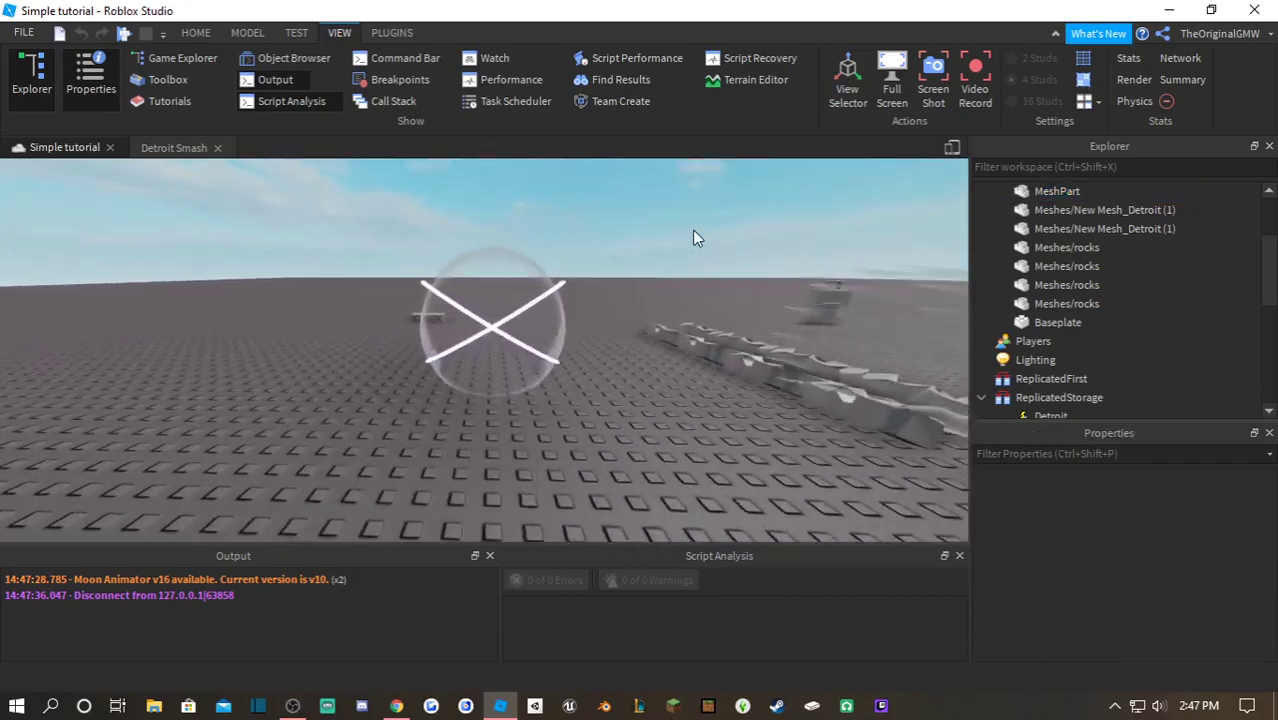
{"action": "key", "text": "w"}
{"action": "key", "text": "w"}
{"action": "right_click_drag", "start_coordinate": [694, 231], "coordinate": [693, 231]}
{"action": "key", "text": "s"}
{"action": "key", "text": "w"}
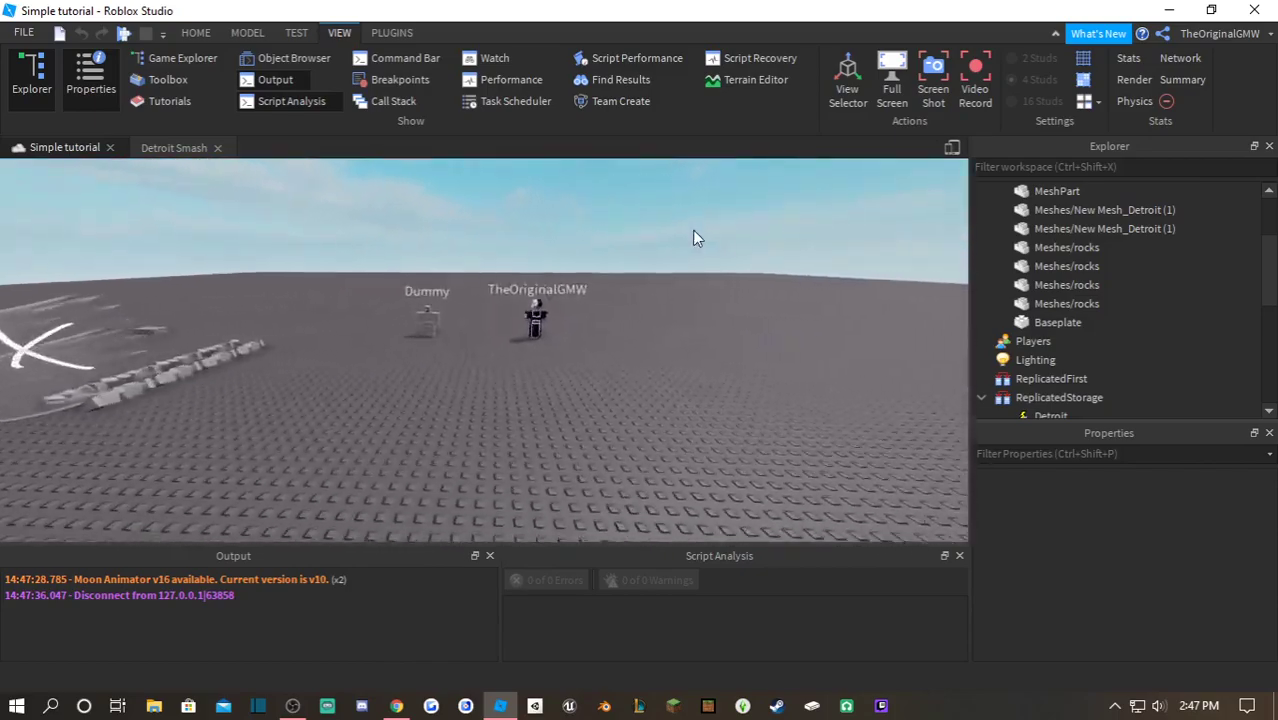
- Collapse Workspace in the object tree and insert a LocalScript into StarterPack
{"action": "scroll", "coordinate": [1084, 215], "scroll_direction": "up", "scroll_amount": 3}
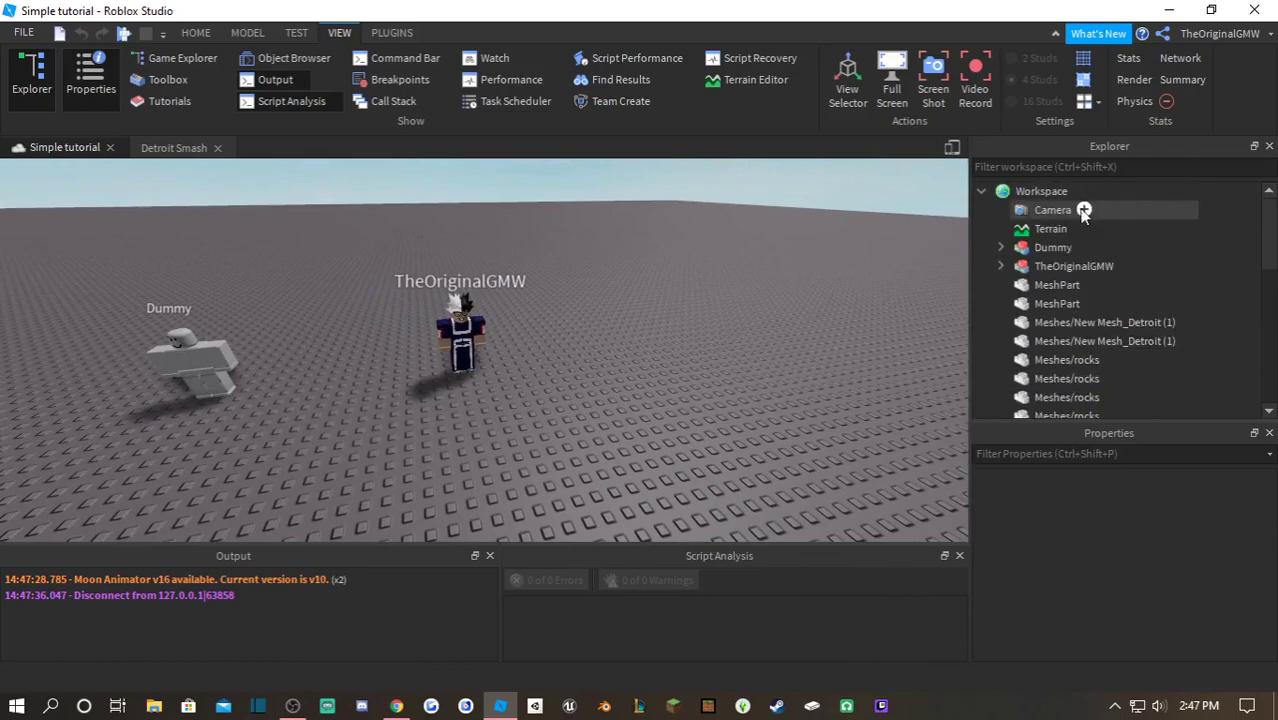
{"action": "left_click", "coordinate": [981, 191]}
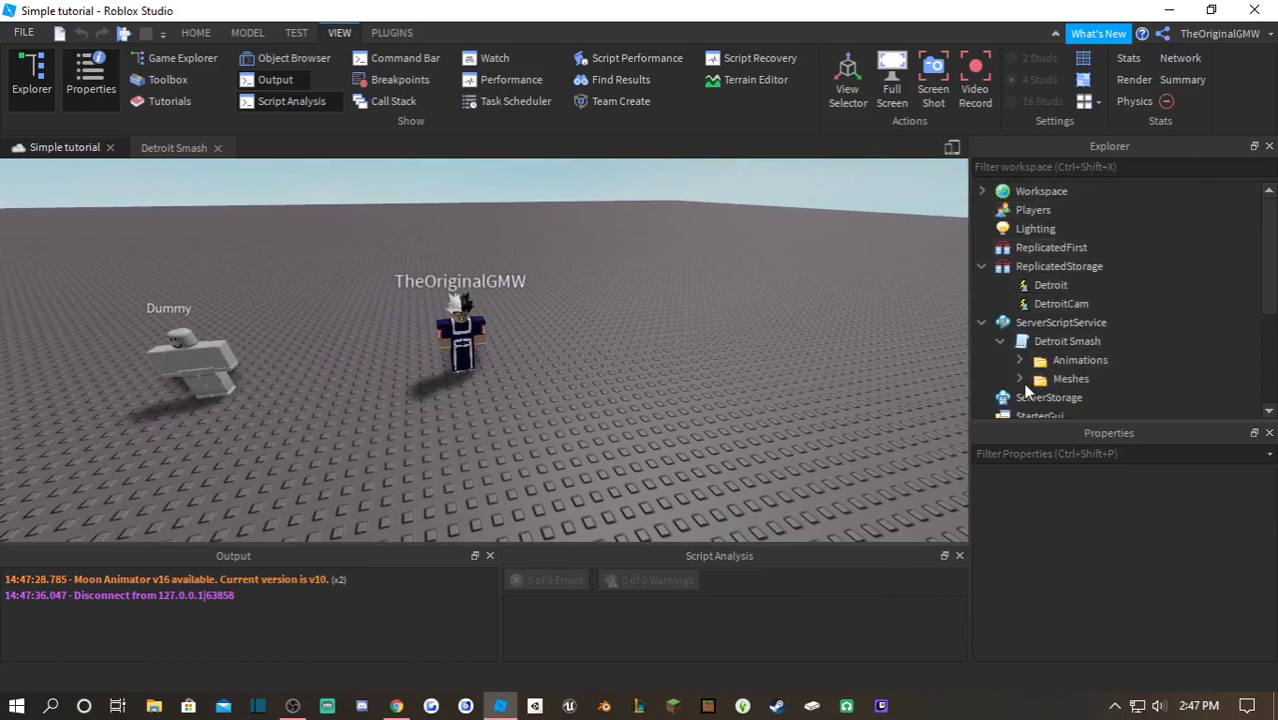
{"action": "scroll", "coordinate": [1027, 395], "scroll_direction": "down", "scroll_amount": 3}
{"action": "right_click", "coordinate": [1070, 265]}
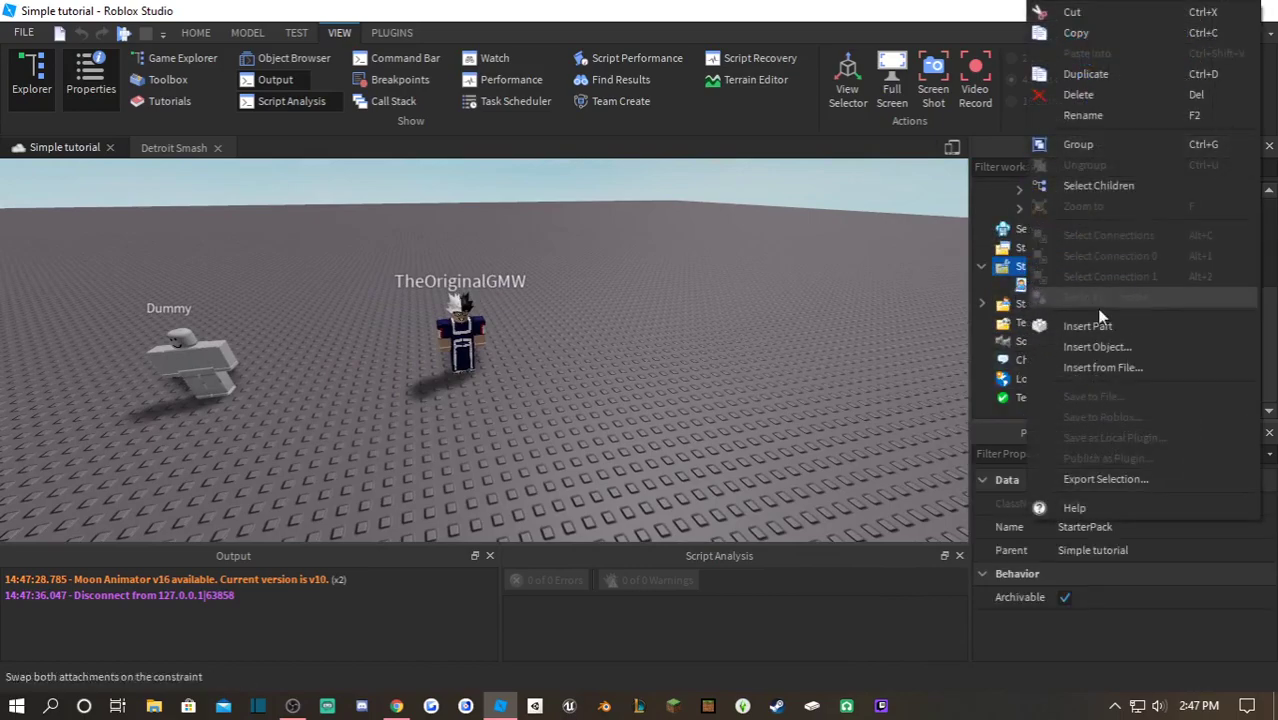
{"action": "left_click", "coordinate": [1100, 346]}
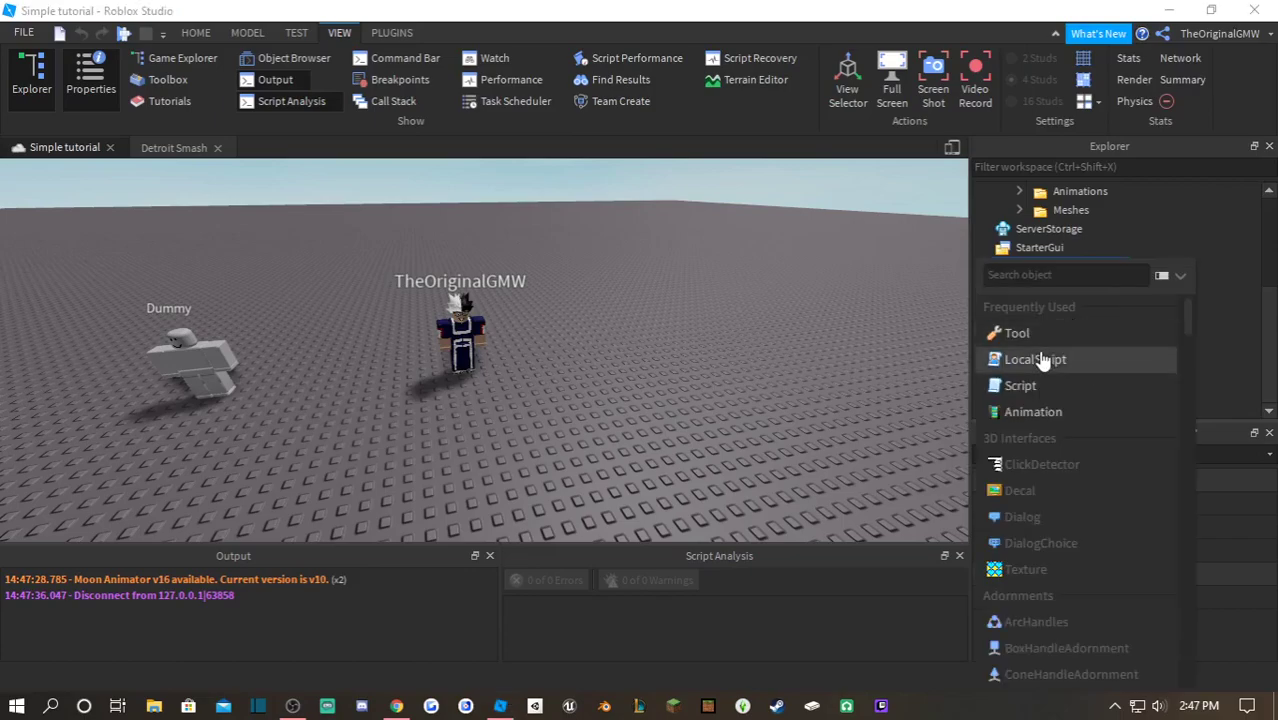
{"action": "left_click", "coordinate": [1035, 359]}
- Rename the new LocalScript in StarterPack as Full Cowl
{"action": "left_click", "coordinate": [1044, 305]}
{"action": "left_click", "coordinate": [1048, 308]}
{"action": "type", "text": "Full cowl"}
{"action": "key", "text": "BackSpace"}
{"action": "key", "text": "BackSpace"}
{"action": "key", "text": "BackSpace"}
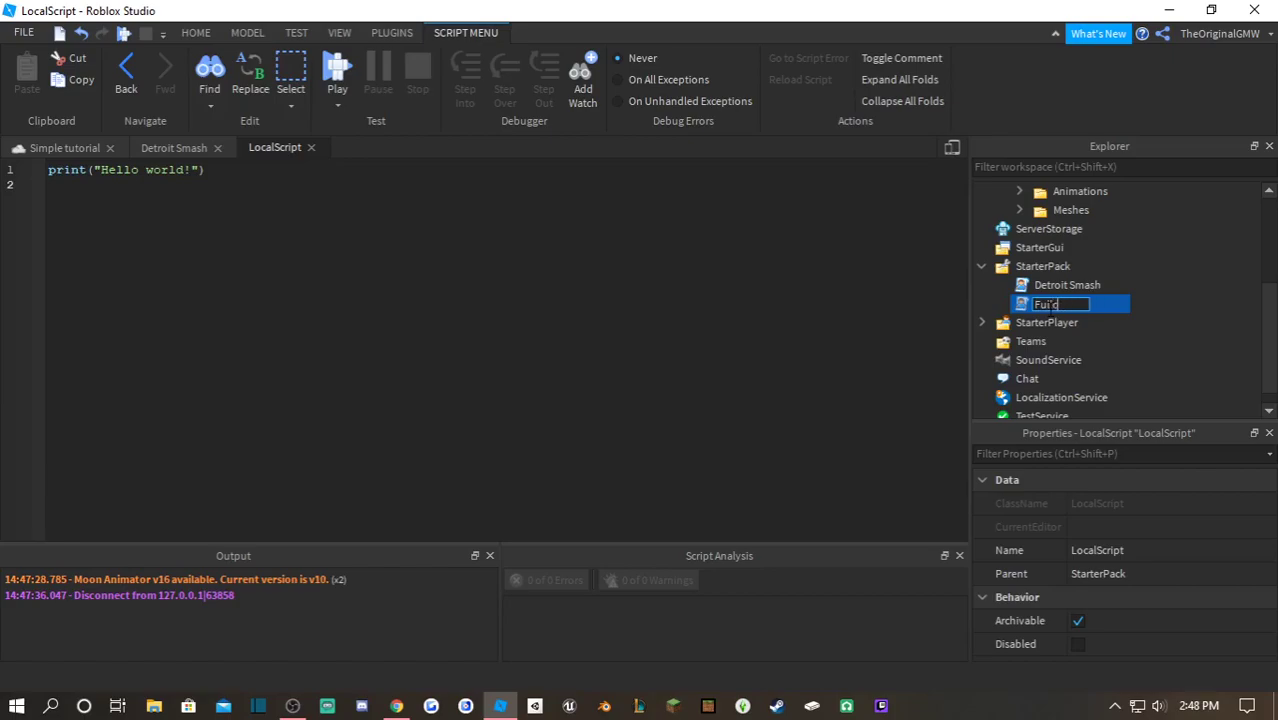
{"action": "type", "text": "l Cowl"}
{"action": "key", "text": "Return"}
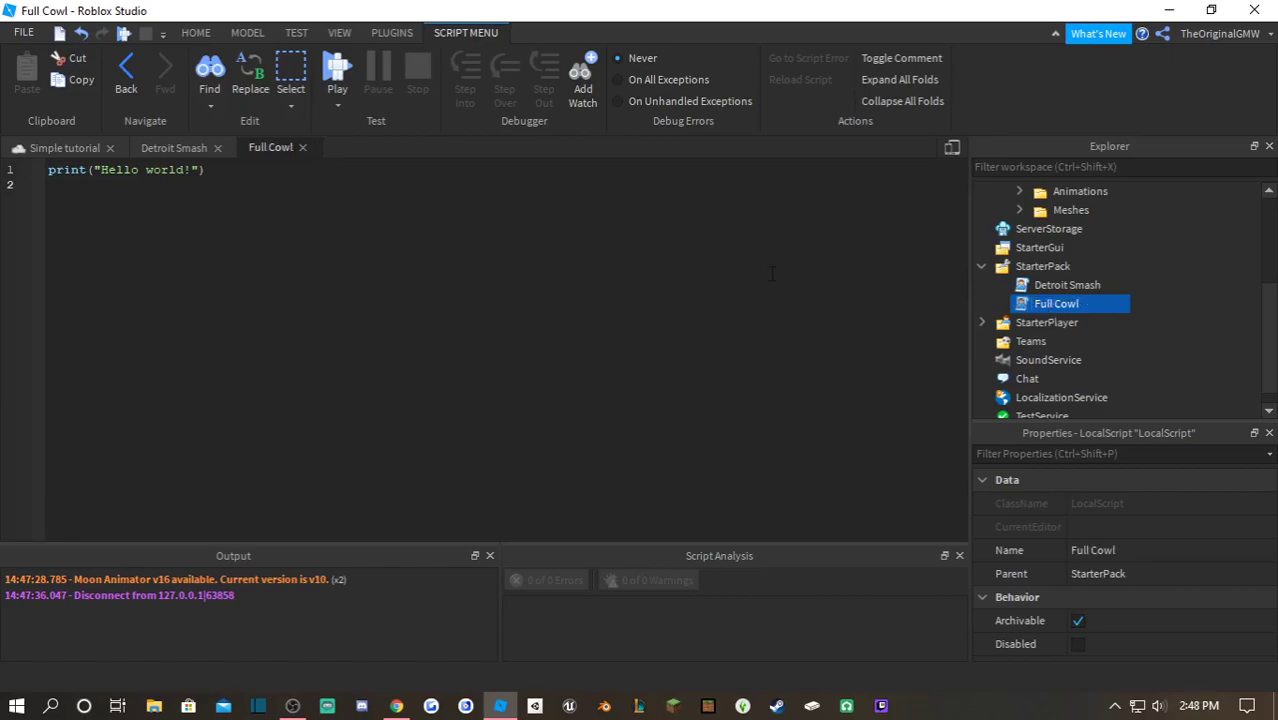
- Replace the script's default code with local Player = game:GetService("Players").LocalPlayer and local rp = game:GetService("ReplicatedStorage")
{"action": "key", "text": "ctrl+a"}
{"action": "type", "text": "local P"}
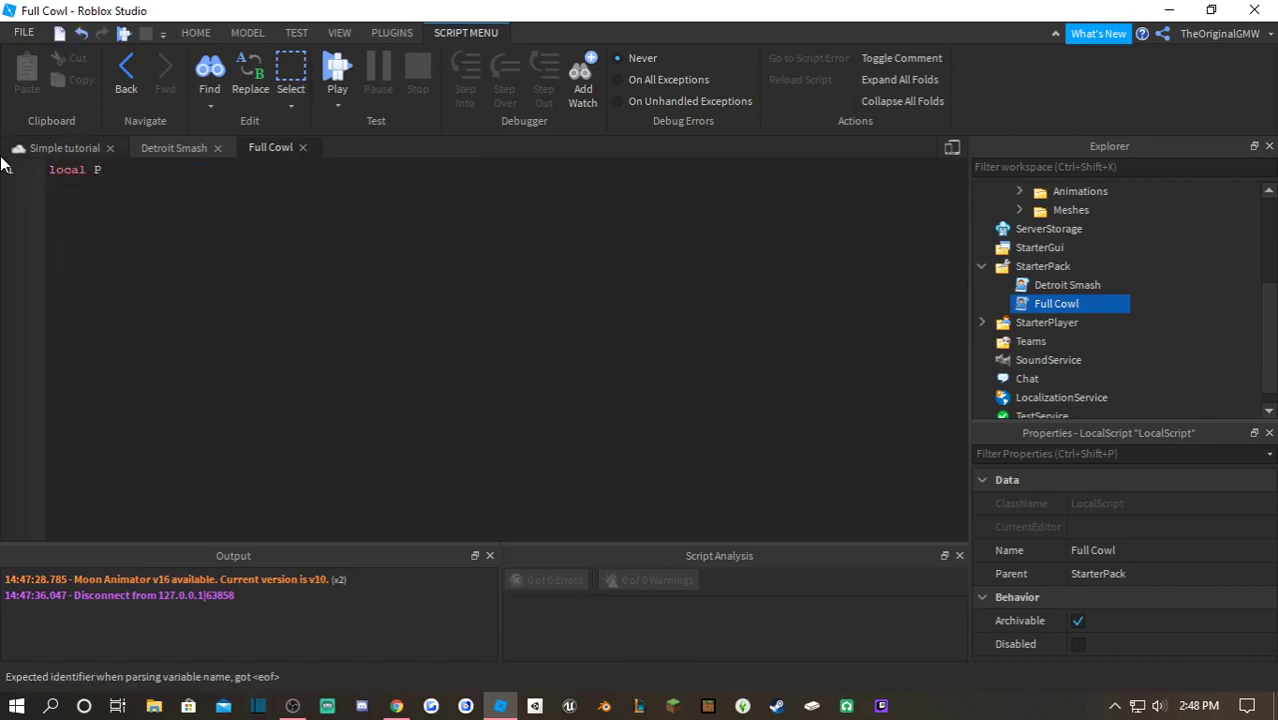
{"action": "type", "text": "layer ="}
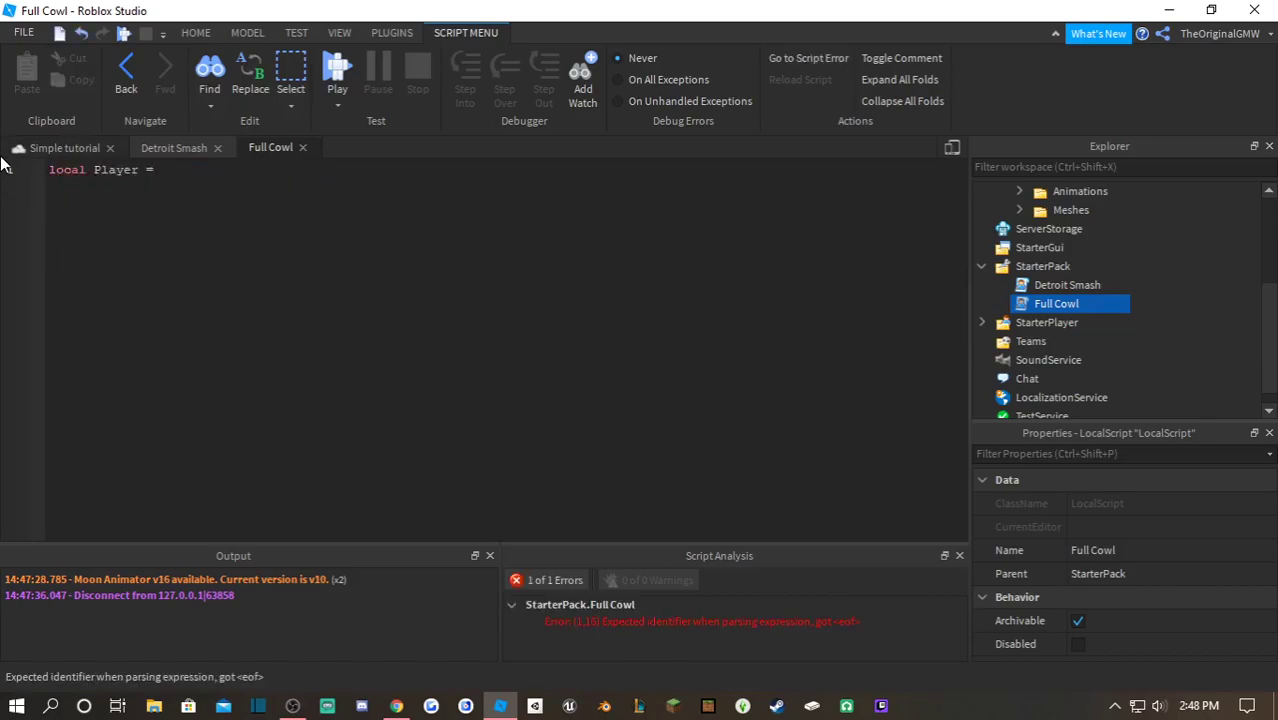
{"action": "type", "text": " l"}
{"action": "key", "text": "BackSpace"}
{"action": "type", "text": "game"}
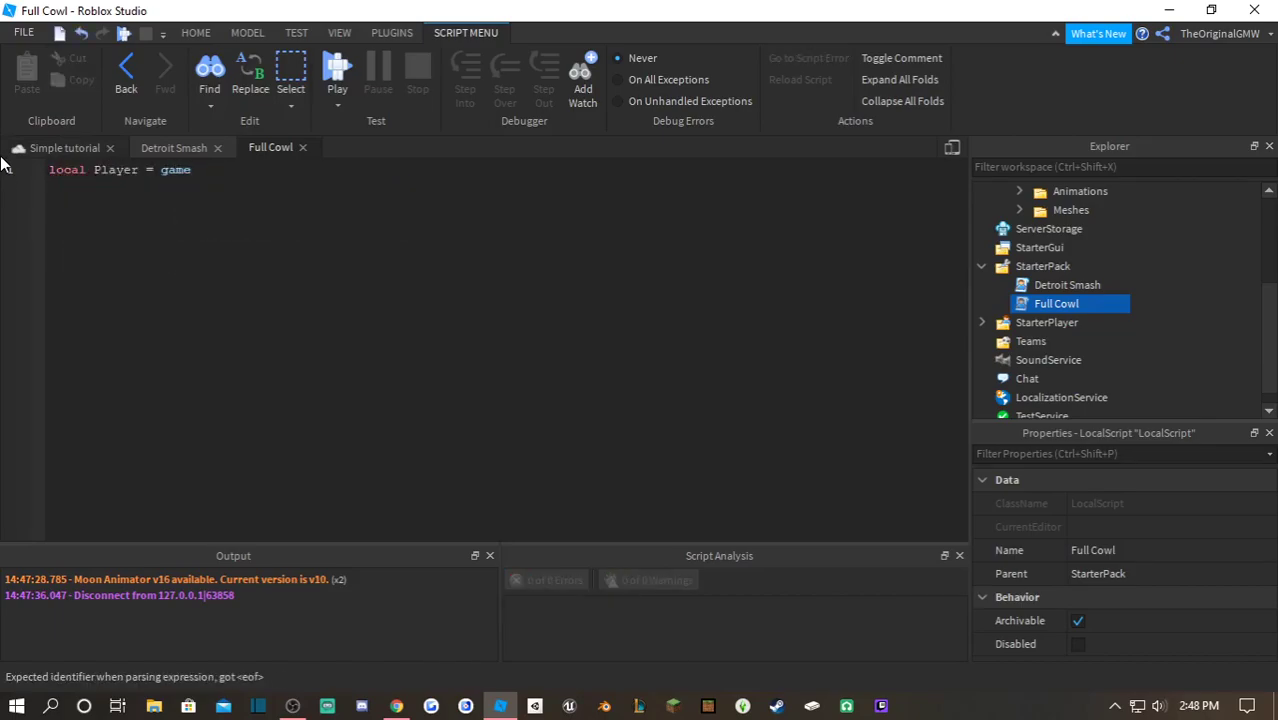
{"action": "type", "text": ":GetService(\"Players\")."}
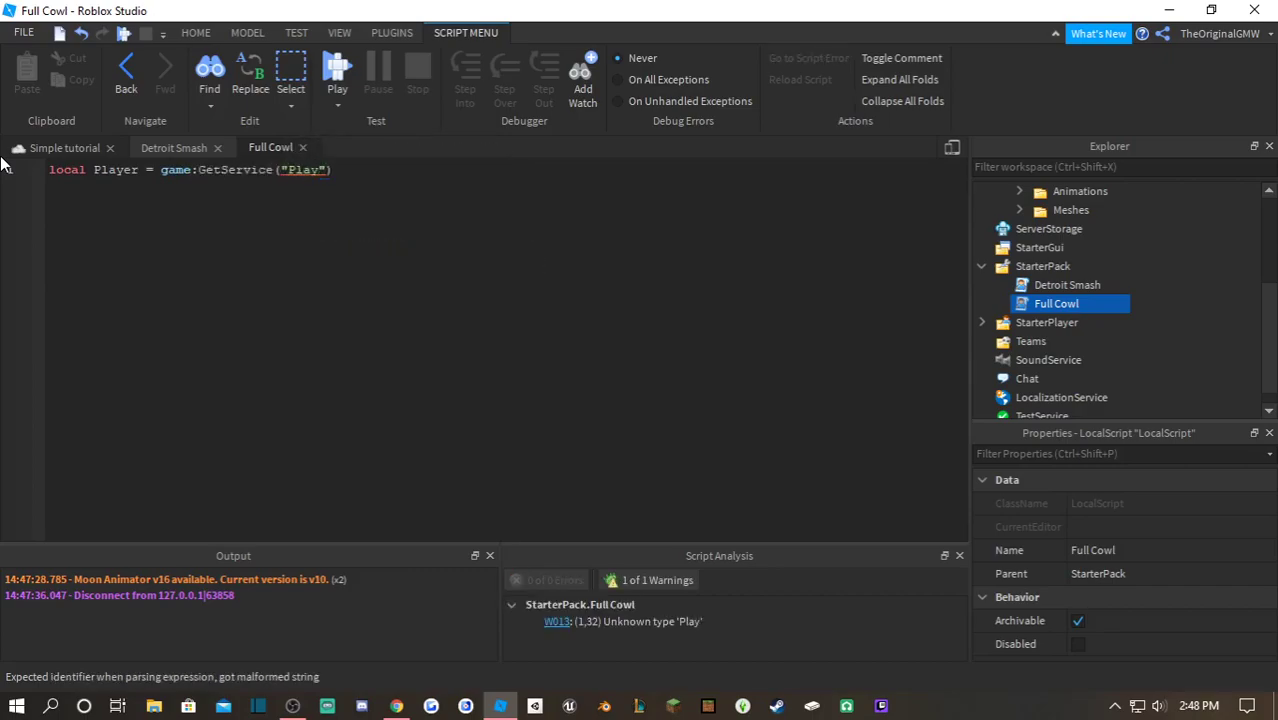
{"action": "type", "text": "LocalPlayer  "}
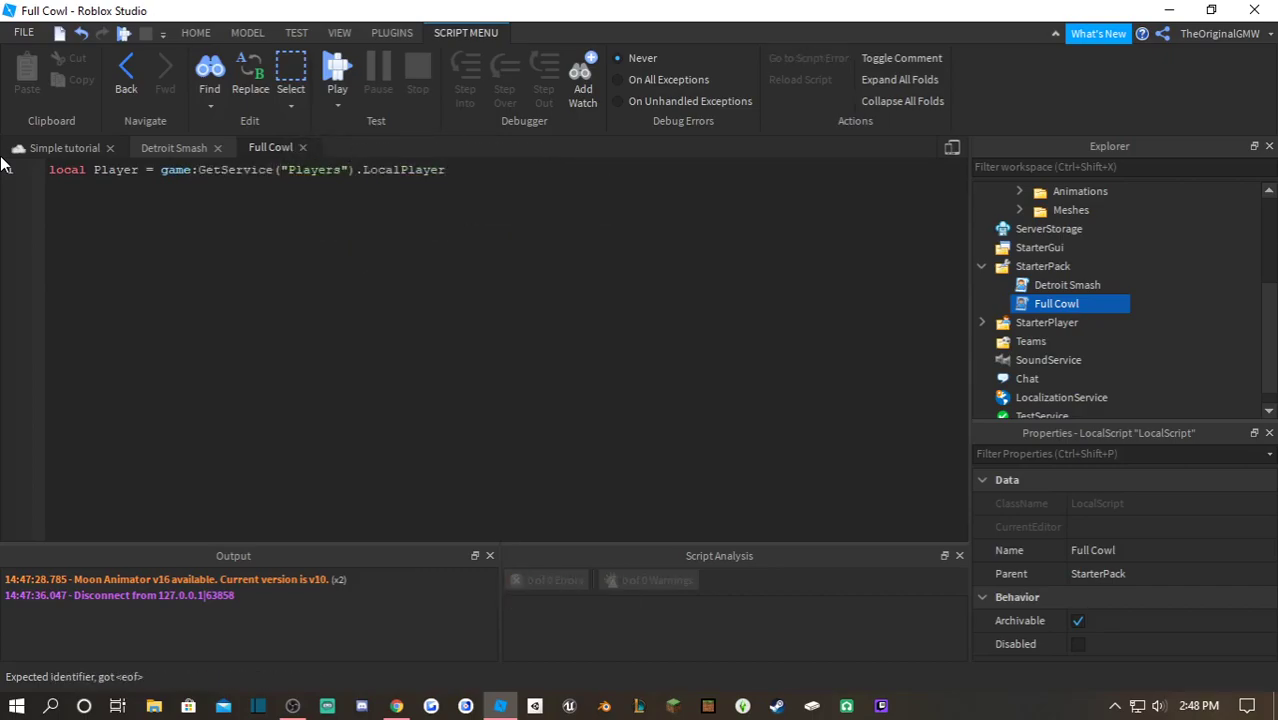
{"action": "type", "text": "local rp ="}
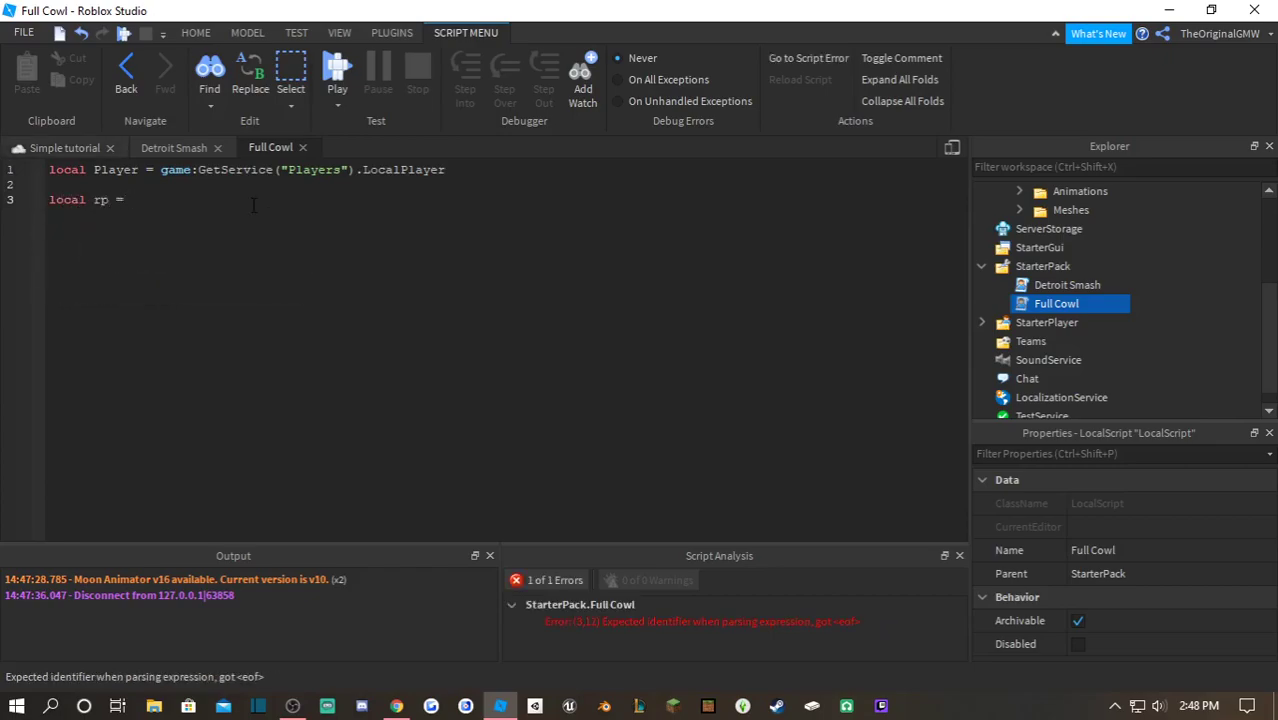
{"action": "type", "text": " game:GetService(\"ReplicatedStorage\")"}
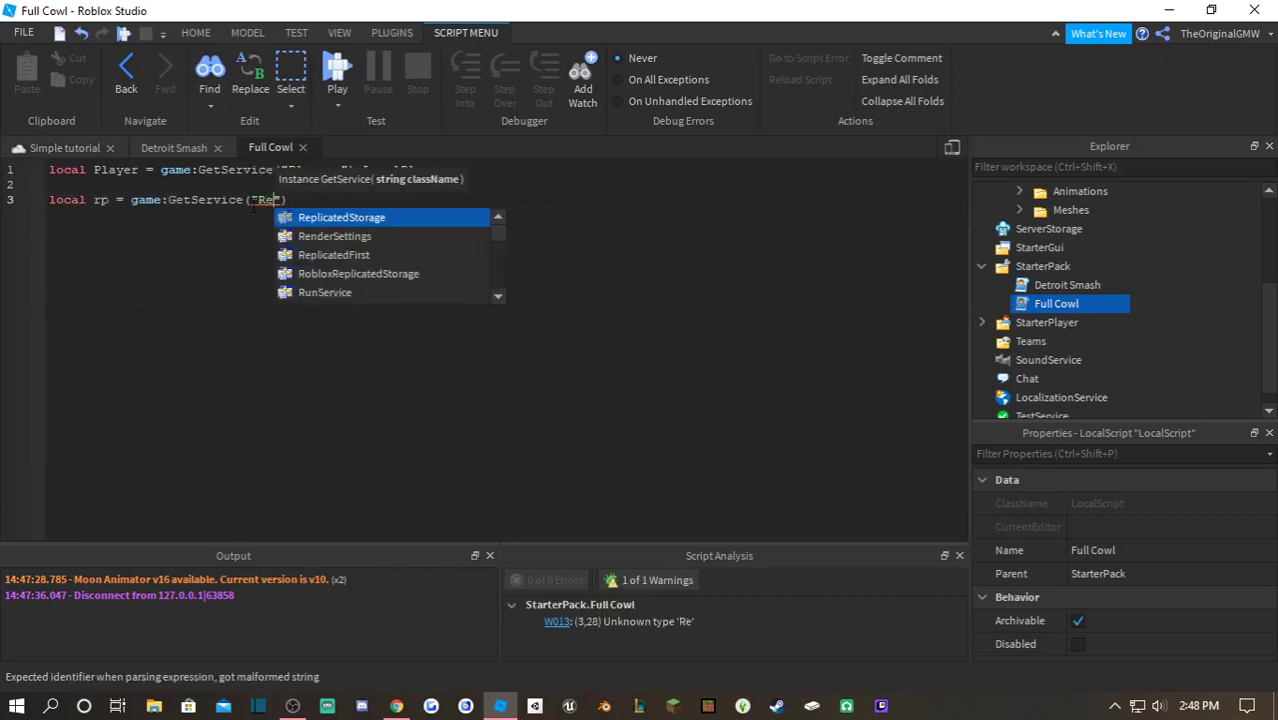
- Duplicate the Detroit RemoteEvent in ReplicatedStorage and rename the copy Full
{"action": "scroll", "coordinate": [1080, 300], "scroll_direction": "up", "scroll_amount": 3}
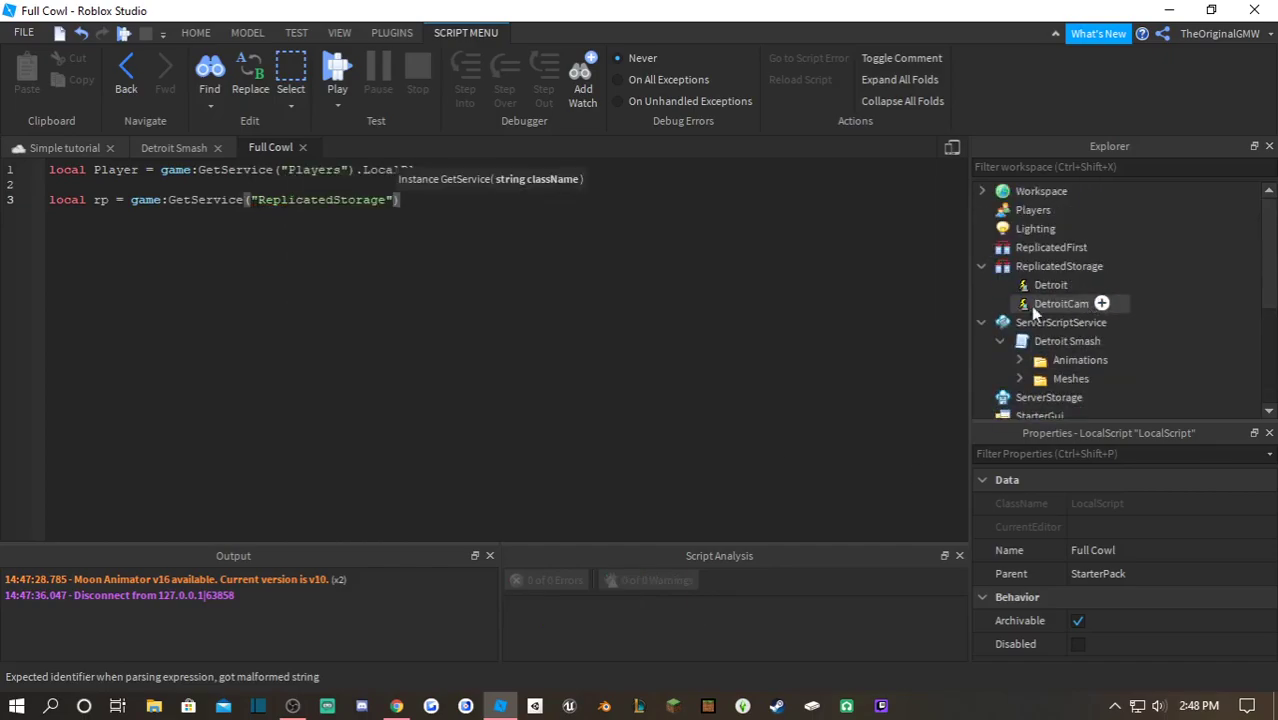
{"action": "left_click", "coordinate": [1045, 288]}
{"action": "key", "text": "ctrl+d"}
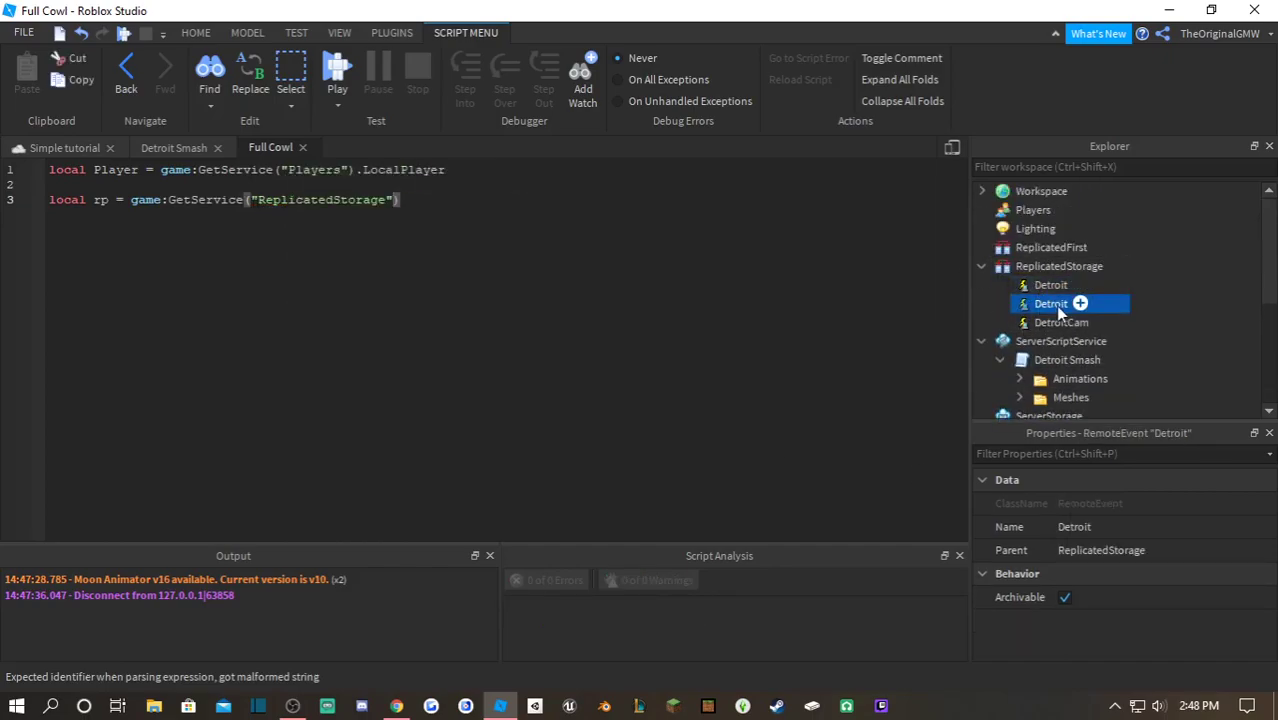
{"action": "left_click", "coordinate": [1055, 305]}
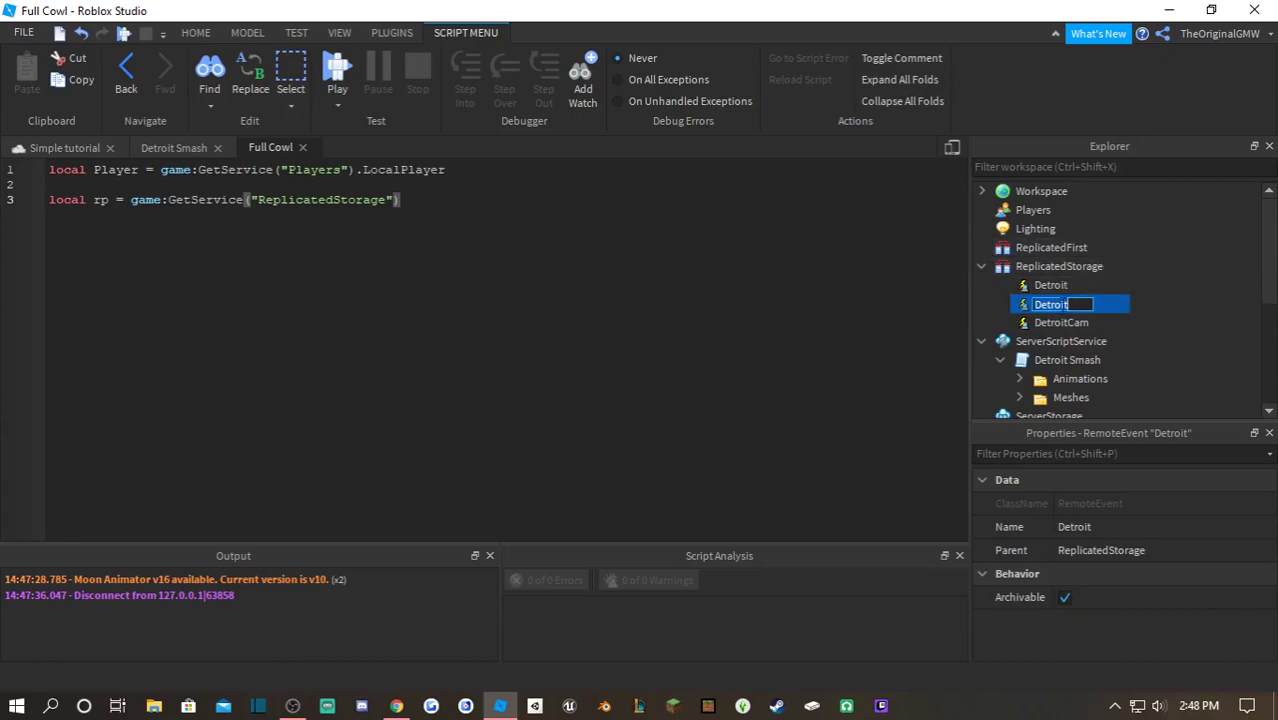
{"action": "type", "text": "Full"}
{"action": "key", "text": "Return"}
- Add the line local Full = rp:WaitForChild("Full") below the rp variable, followed by a blank line
{"action": "left_click", "coordinate": [434, 203]}
{"action": "key", "text": "Return"}
{"action": "type", "text": "local Full = rp:WaitForChild(\"\")"}
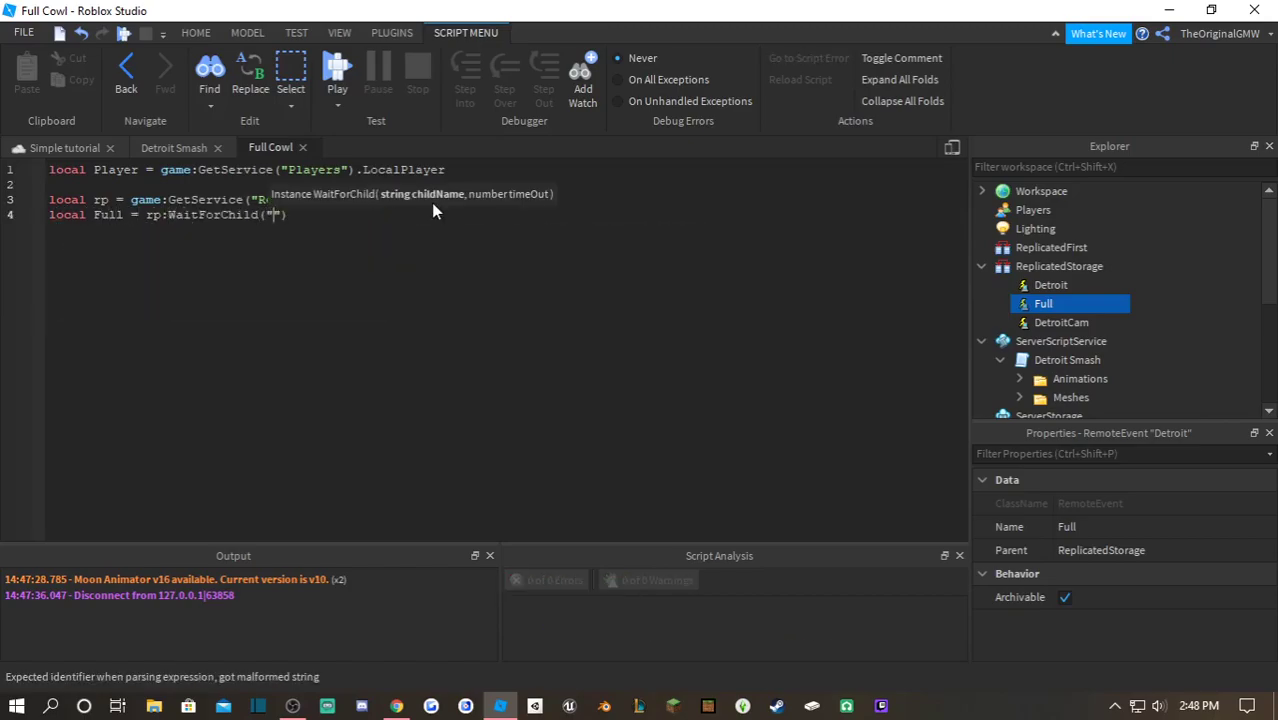
{"action": "type", "text": "Full"}
{"action": "key", "text": "Return"}
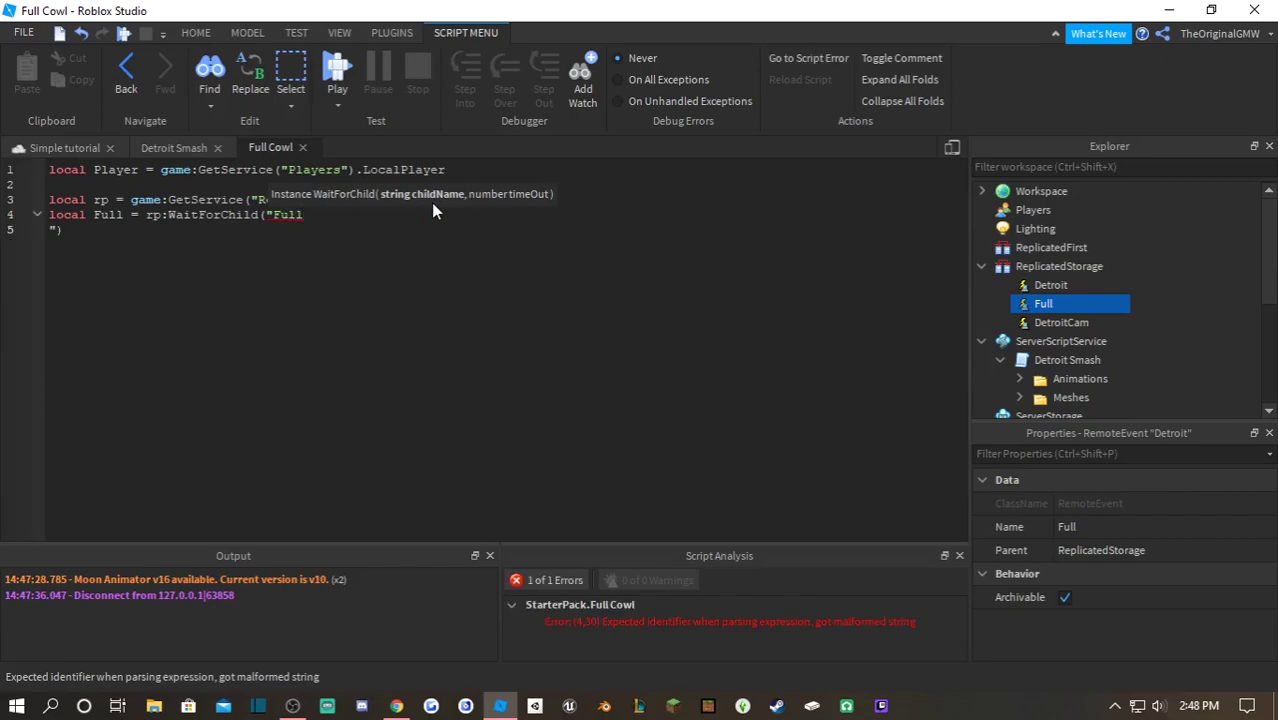
{"action": "key", "text": "BackSpace"}
{"action": "key", "text": "End"}
{"action": "key", "text": "Return"}
{"action": "key", "text": "Return"}
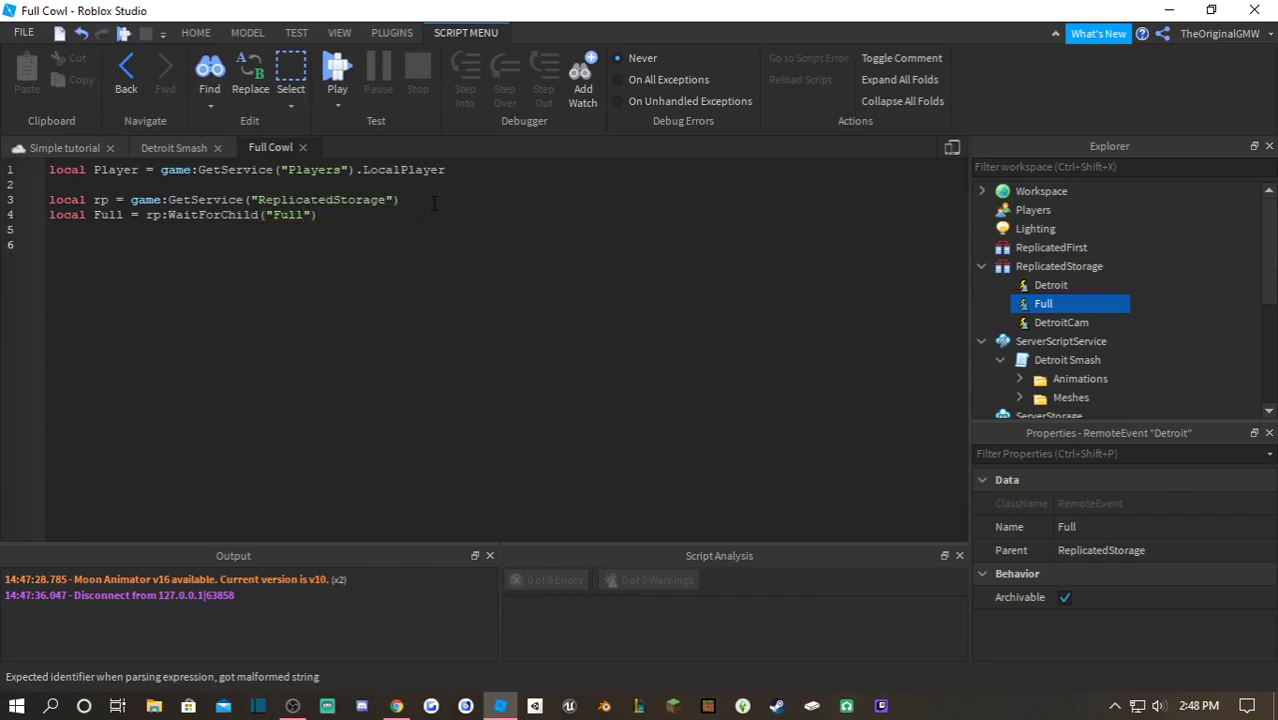
- Check the variable declarations in the Detroit Smash script and start declaring a local UIS variable in the Full Cowl script
{"action": "left_click", "coordinate": [173, 148]}
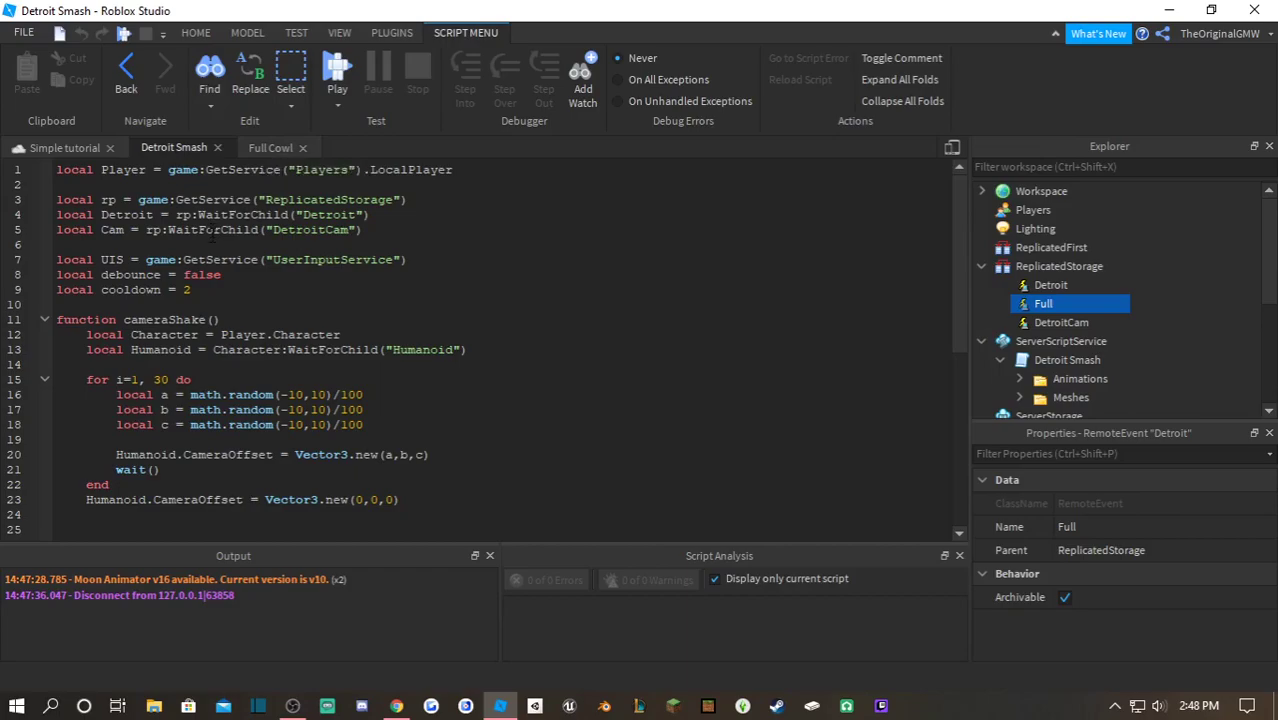
{"action": "left_click", "coordinate": [268, 148]}
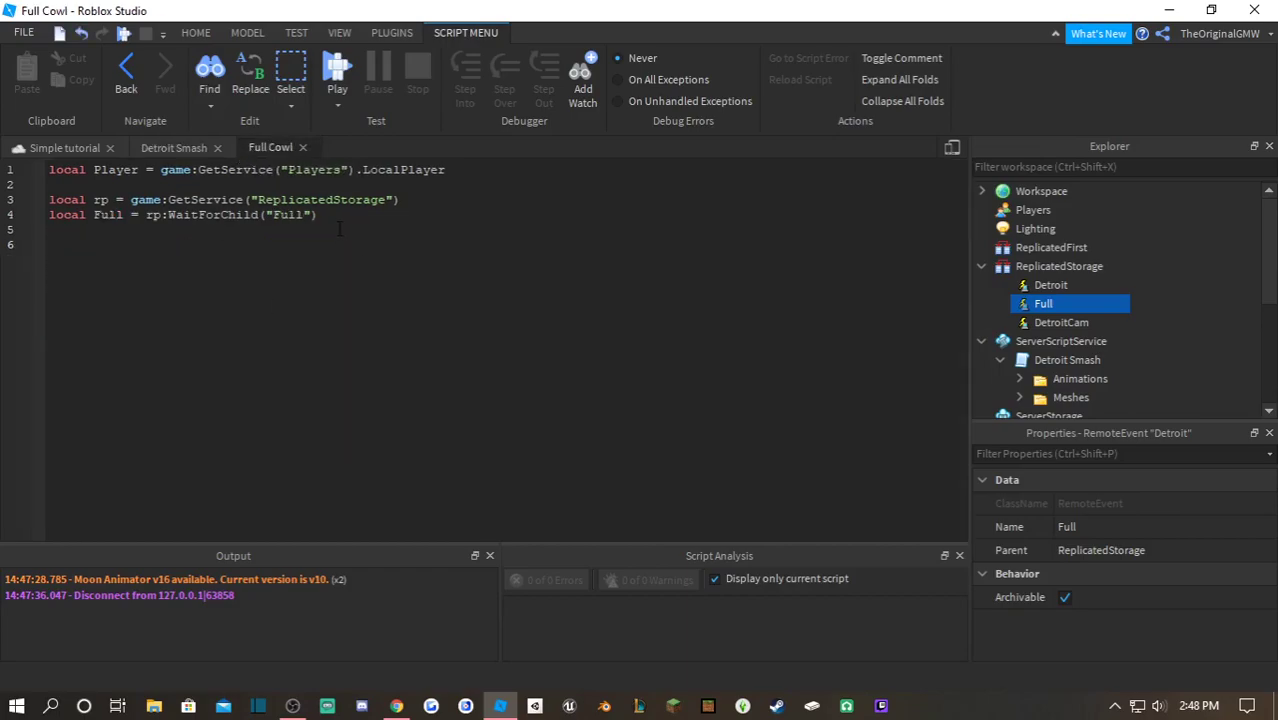
{"action": "type", "text": "local UI"}
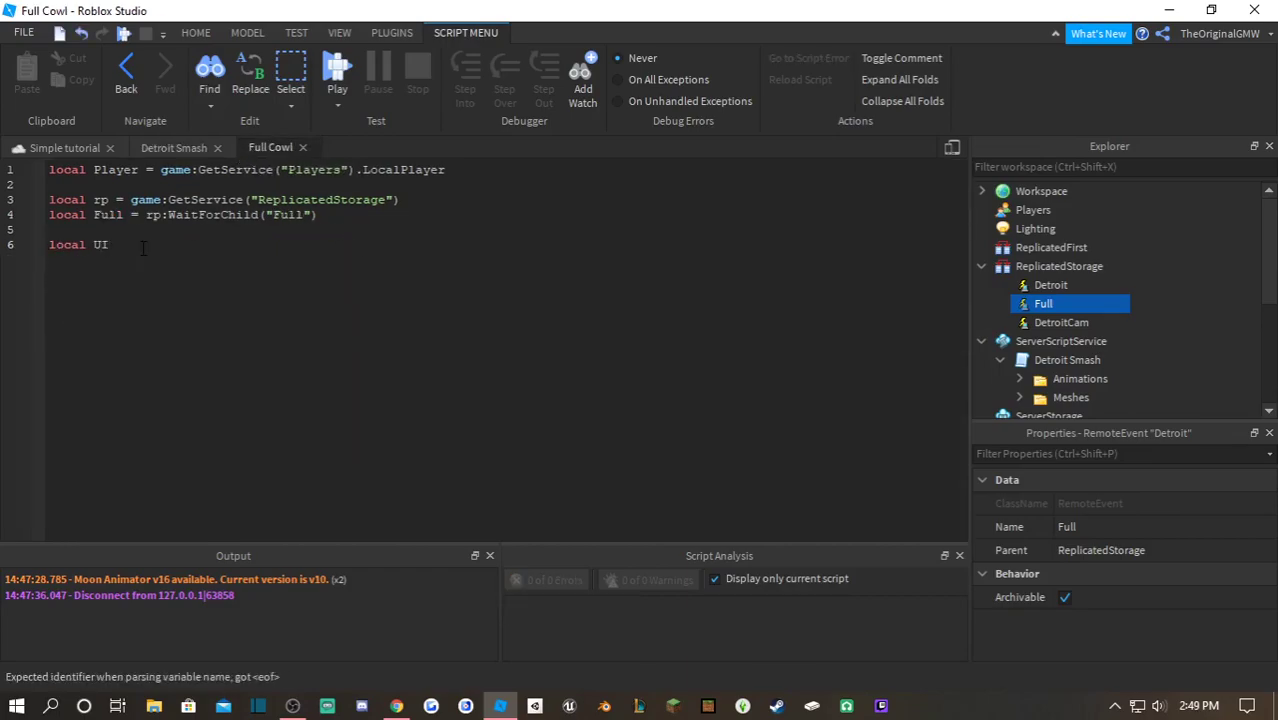
{"action": "type", "text": "S = i"}
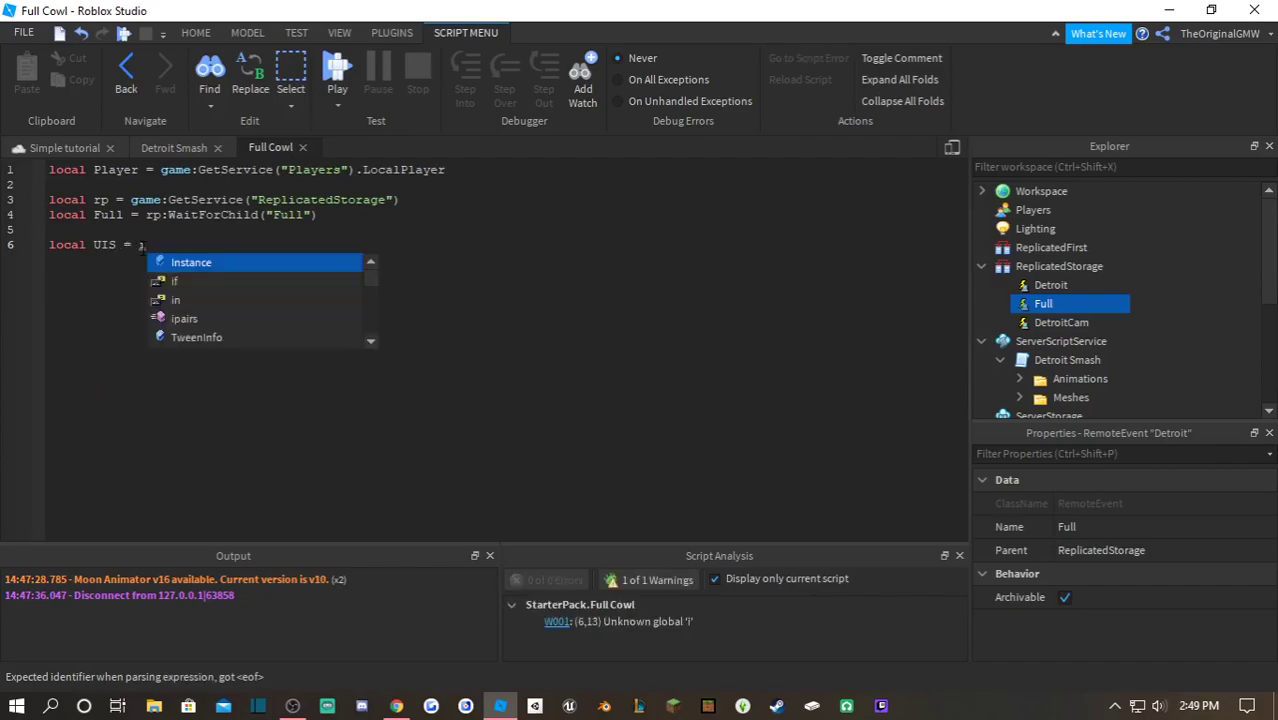
{"action": "type", "text": "nstance.new("}
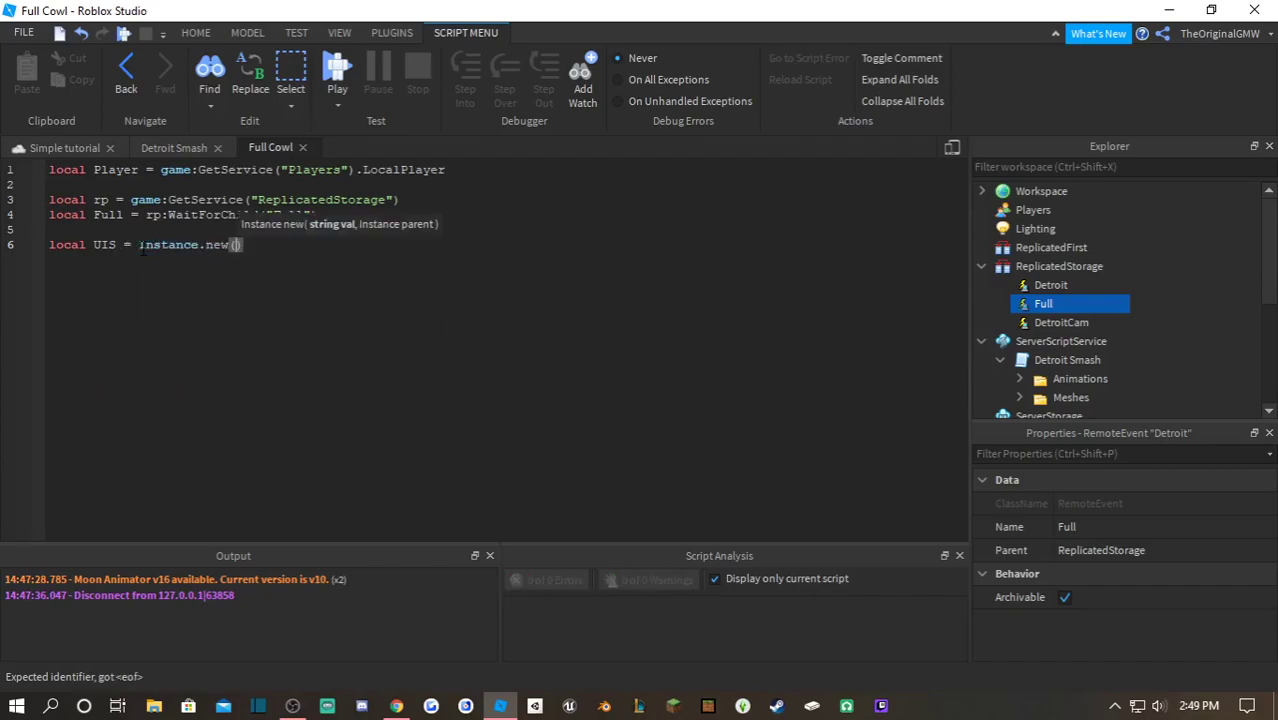
{"action": "key", "text": "BackSpace"}
{"action": "key", "text": "BackSpace"}
{"action": "key", "text": "BackSpace"}
{"action": "key", "text": "BackSpace"}
{"action": "key", "text": "BackSpace"}
{"action": "key", "text": "BackSpace"}
{"action": "key", "text": "BackSpace"}
{"action": "key", "text": "BackSpace"}
{"action": "key", "text": "BackSpace"}
{"action": "key", "text": "BackSpace"}
{"action": "key", "text": "BackSpace"}
{"action": "key", "text": "BackSpace"}
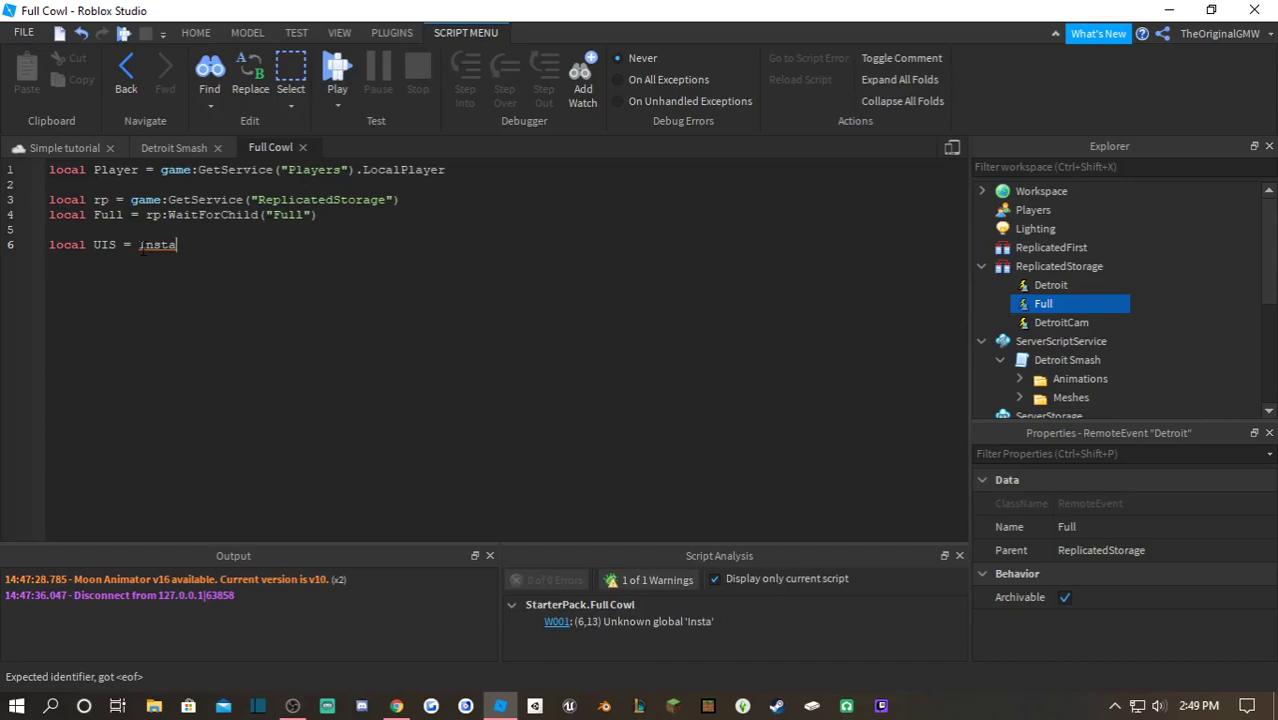
- Assign game:GetService("UserInputService") to UIS and declare local debounce = false on the following line
{"action": "type", "text": "game:GetService(\"us"}
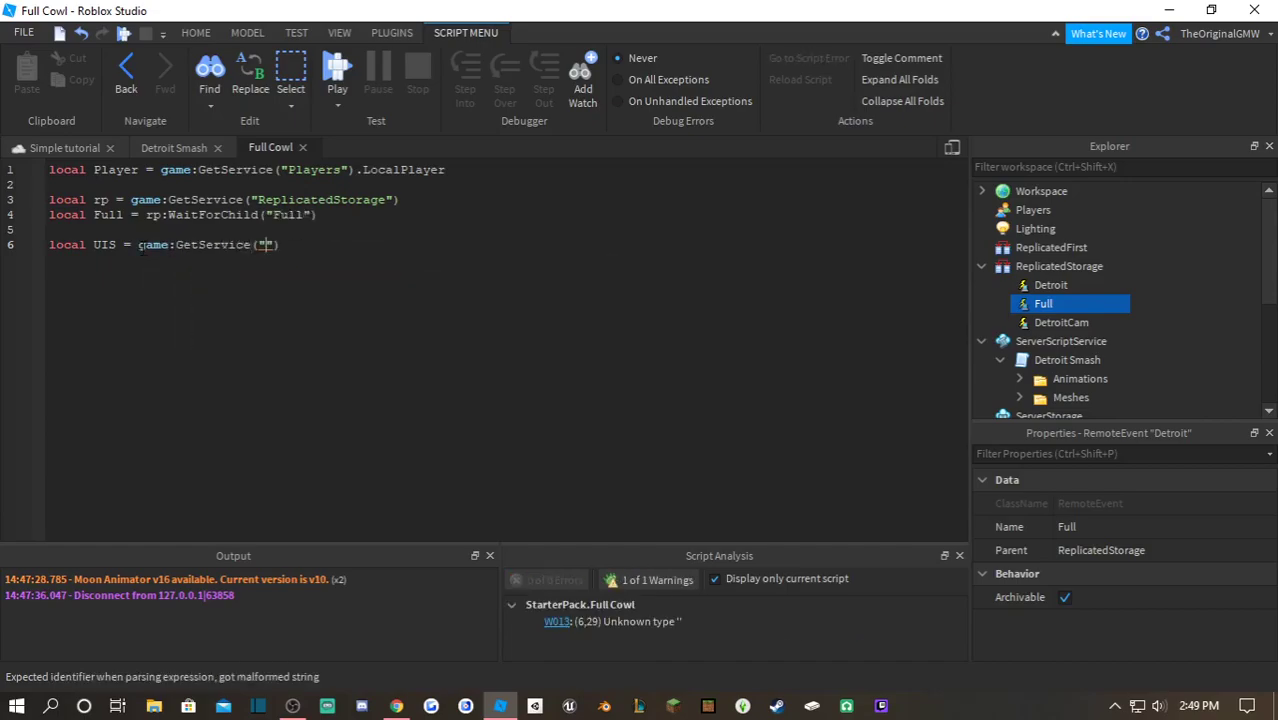
{"action": "type", "text": "erService"}
{"action": "key", "text": "Right"}
{"action": "key", "text": "Return"}
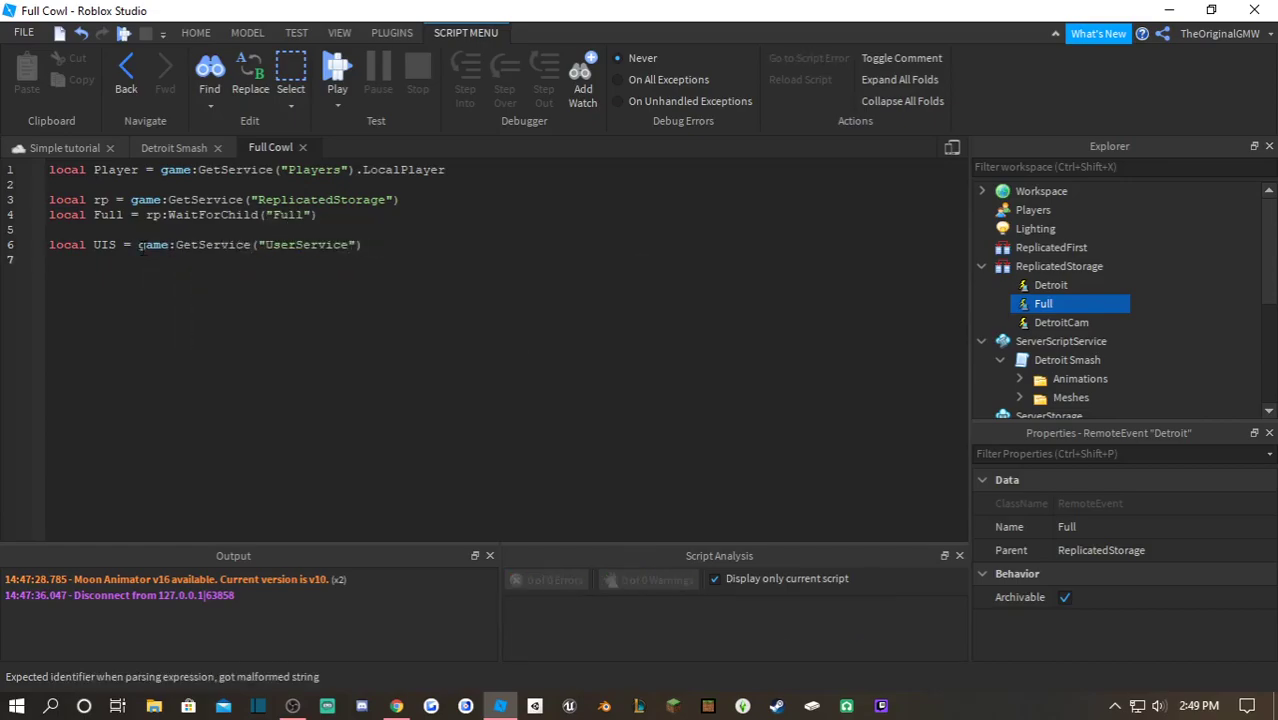
{"action": "type", "text": "local"}
{"action": "double_click", "coordinate": [305, 245]}
{"action": "type", "text": "userI"}
{"action": "key", "text": "Return"}
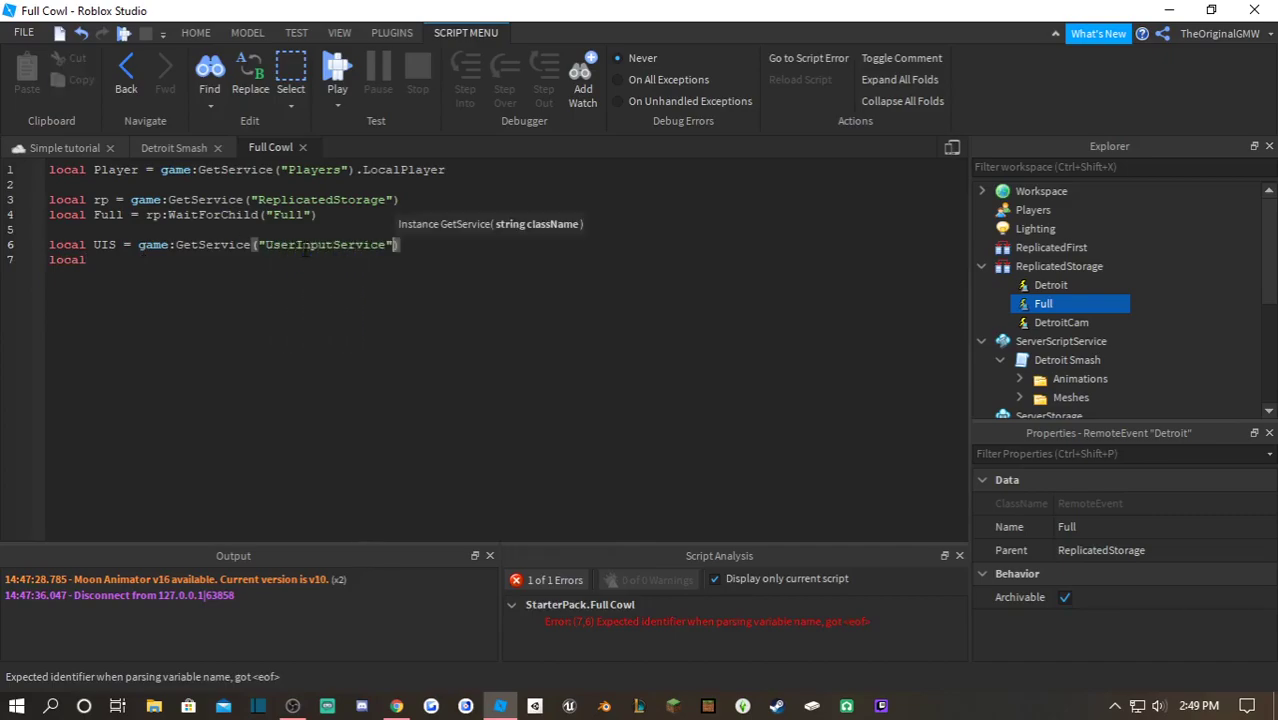
{"action": "key", "text": "Down"}
{"action": "type", "text": "debounce = false"}
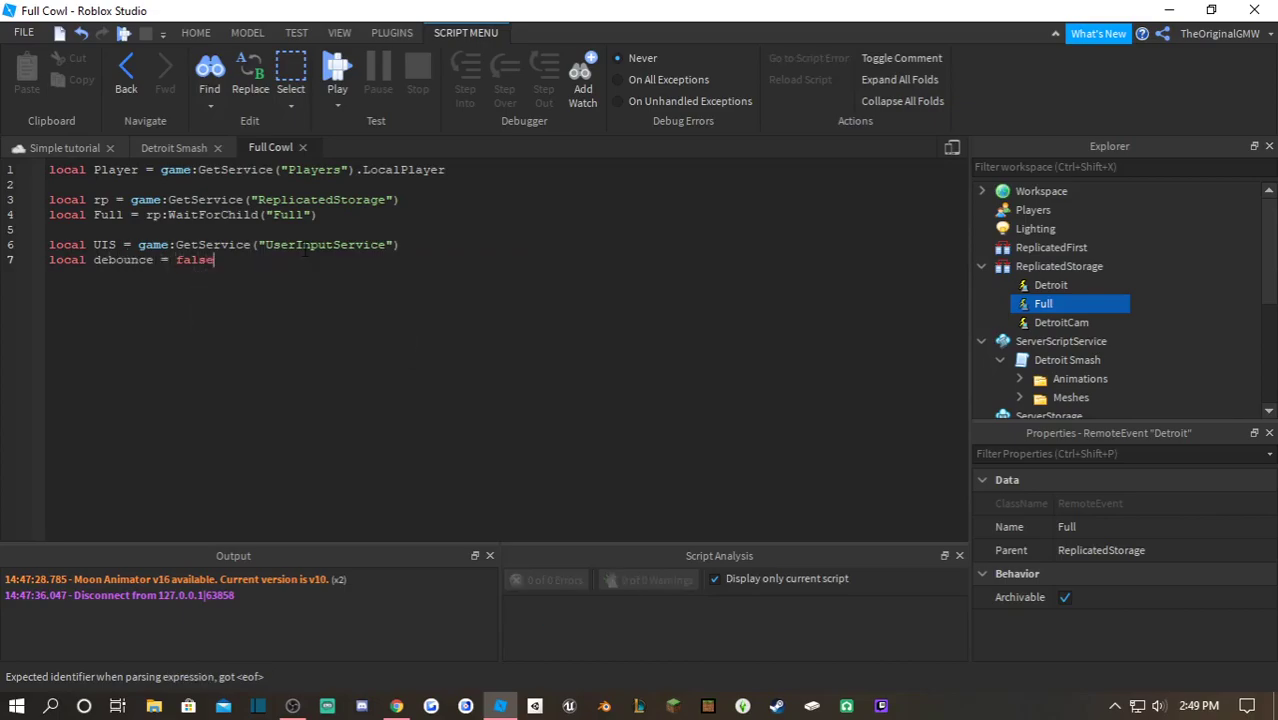
- Declare local duration = 15 on the line below debounce, followed by a blank line
{"action": "key", "text": "Return"}
{"action": "type", "text": "local cooldwn"}
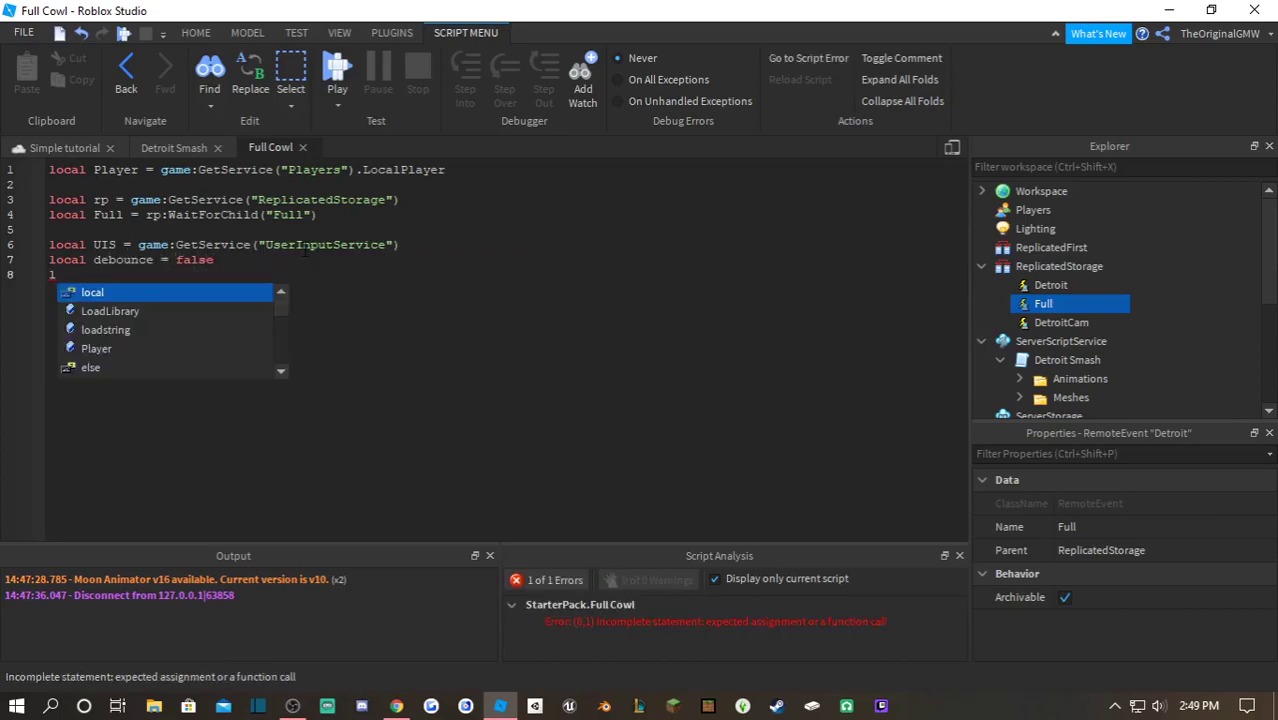
{"action": "key", "text": "BackSpace"}
{"action": "type", "text": "own"}
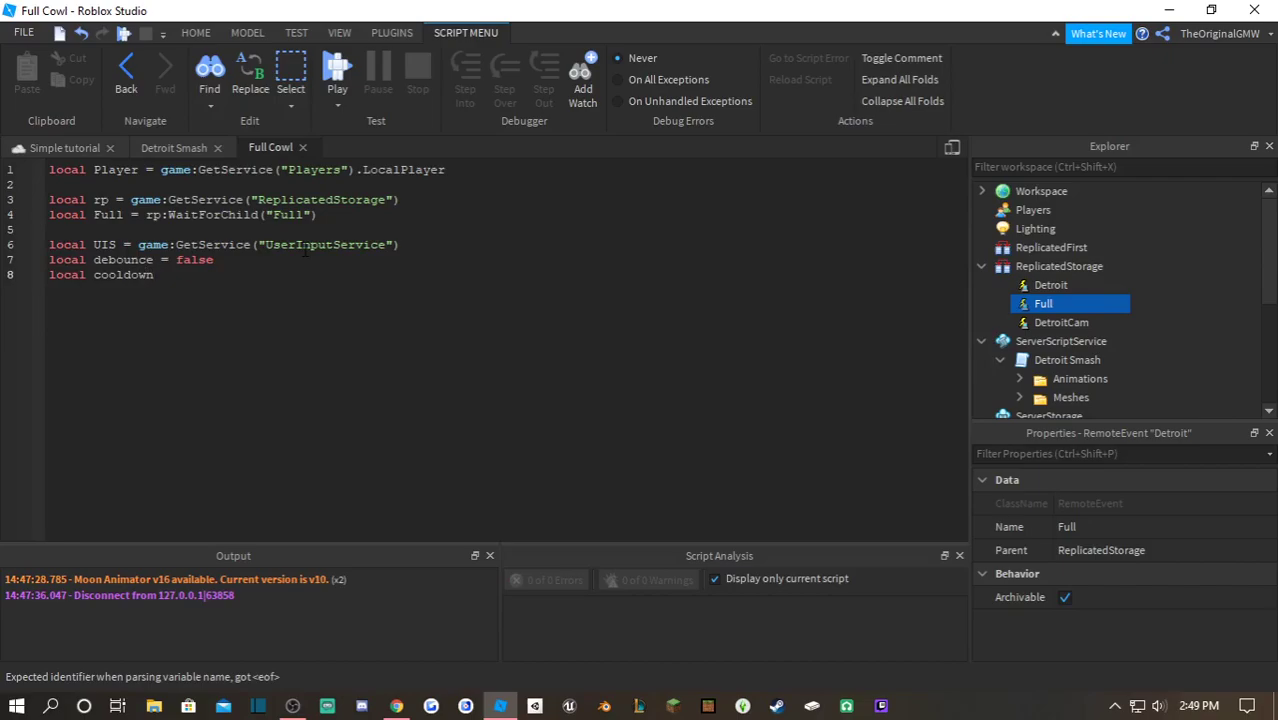
{"action": "key", "text": "BackSpace"}
{"action": "key", "text": "BackSpace"}
{"action": "key", "text": "BackSpace"}
{"action": "key", "text": "BackSpace"}
{"action": "key", "text": "BackSpace"}
{"action": "key", "text": "BackSpace"}
{"action": "key", "text": "BackSpace"}
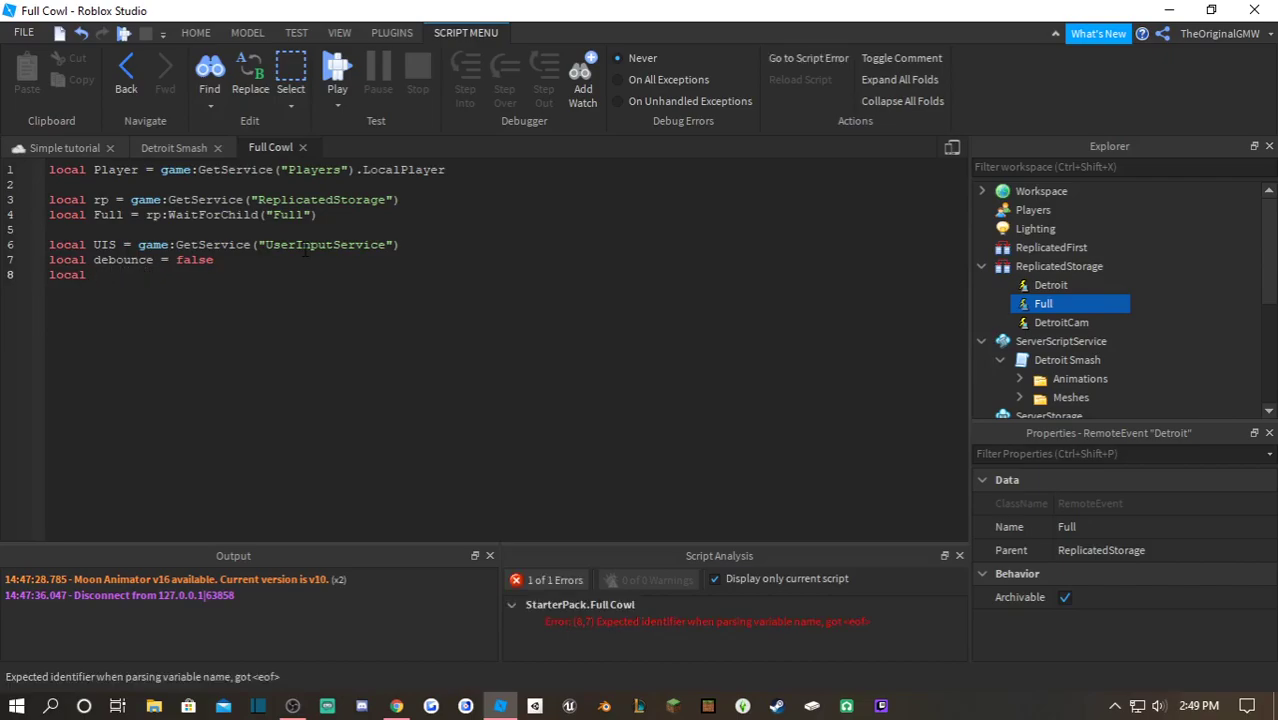
{"action": "type", "text": "duration"}
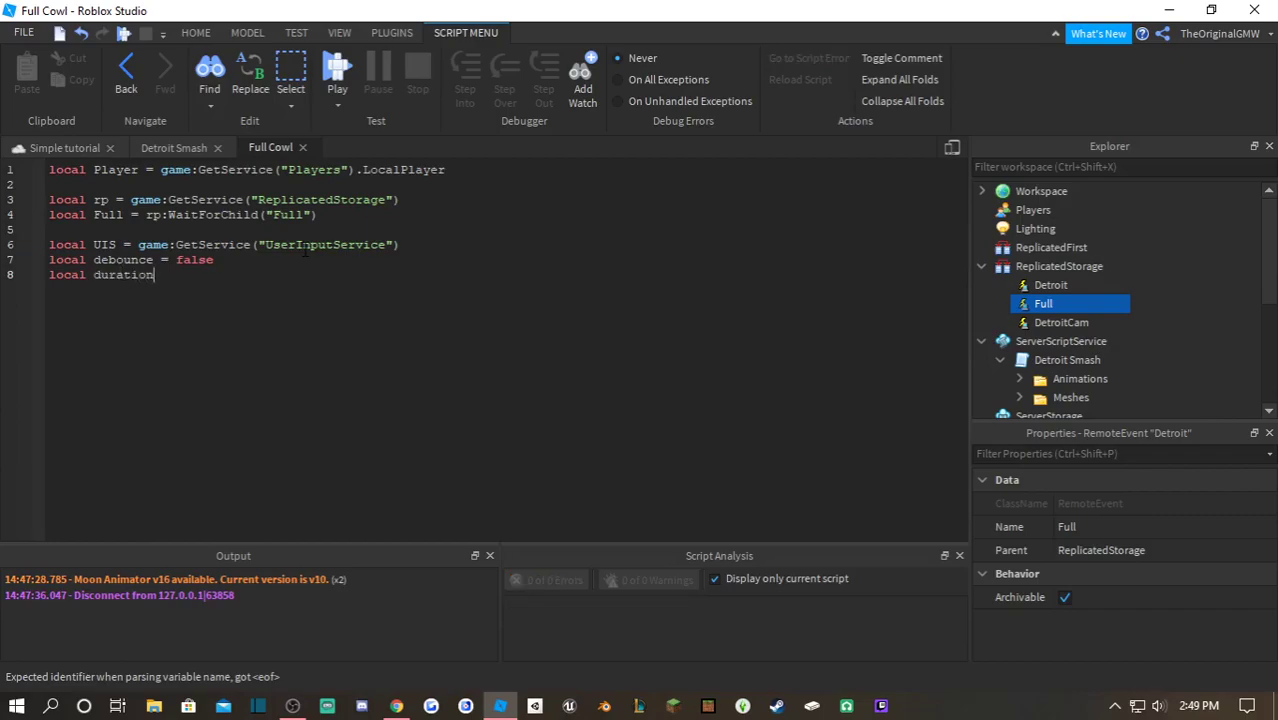
{"action": "type", "text": " = 10"}
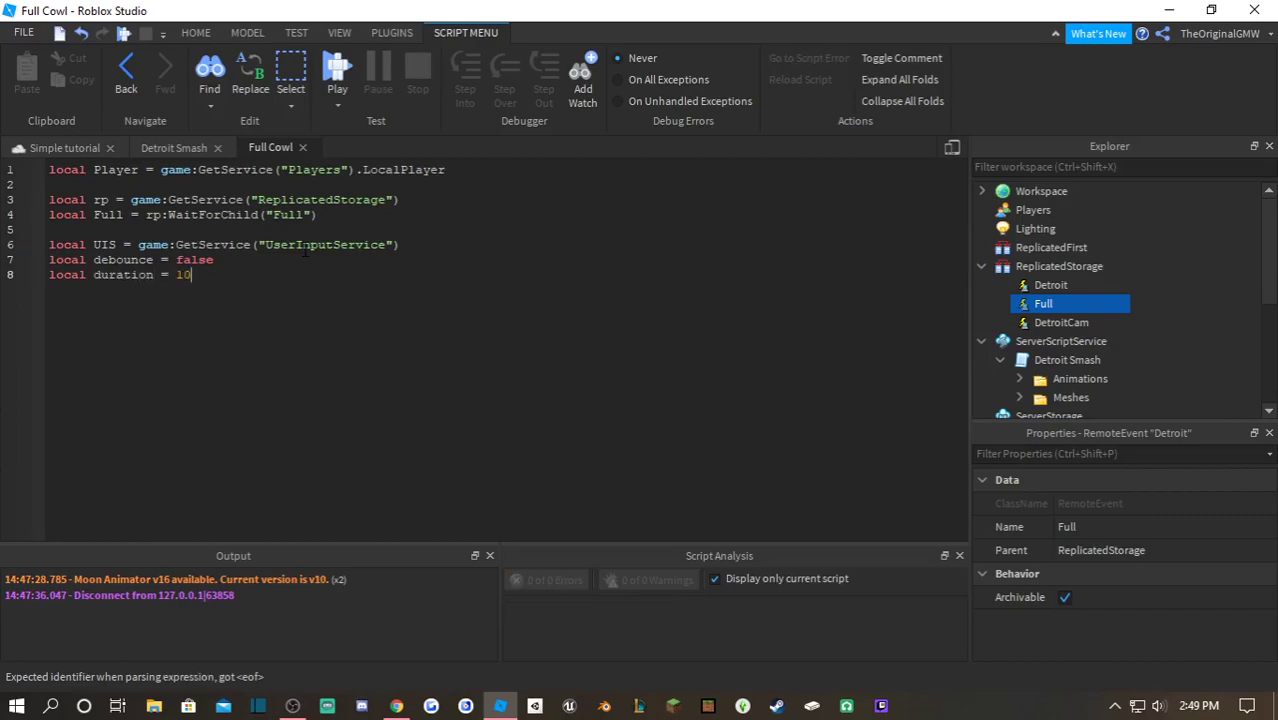
{"action": "key", "text": "BackSpace"}
{"action": "type", "text": "5"}
{"action": "key", "text": "Return"}
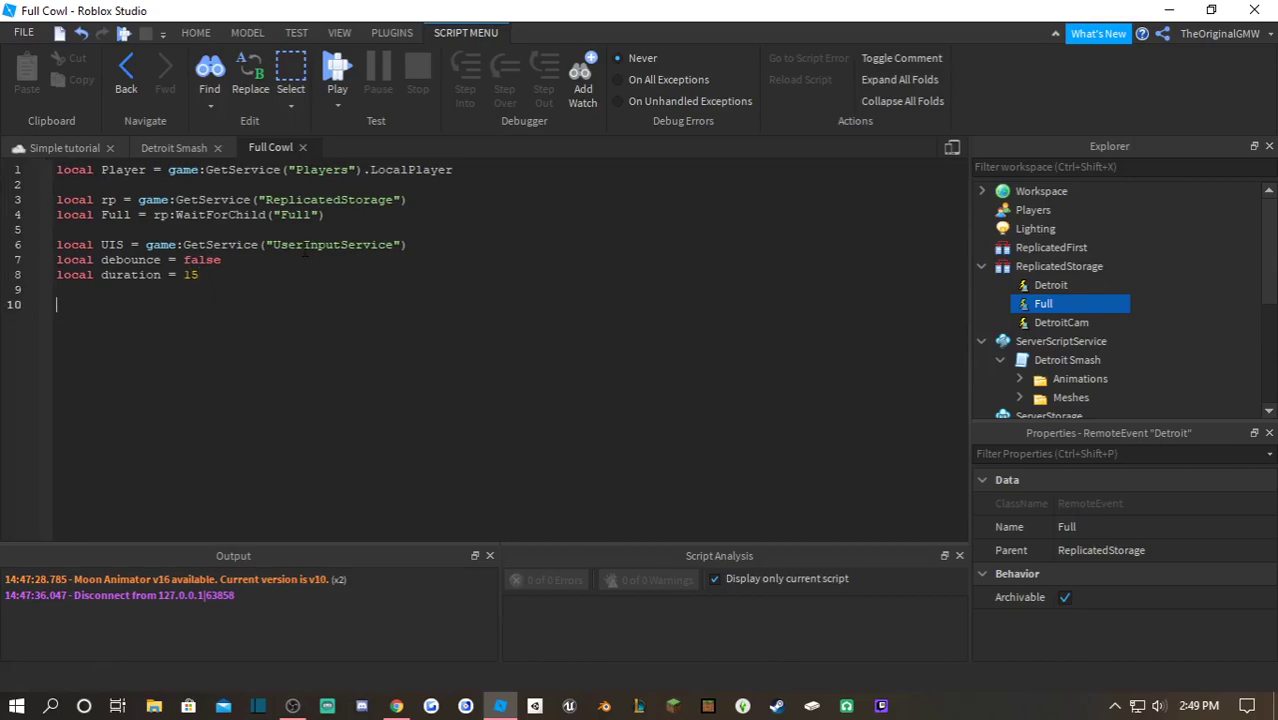
{"action": "left_click", "coordinate": [397, 706]}
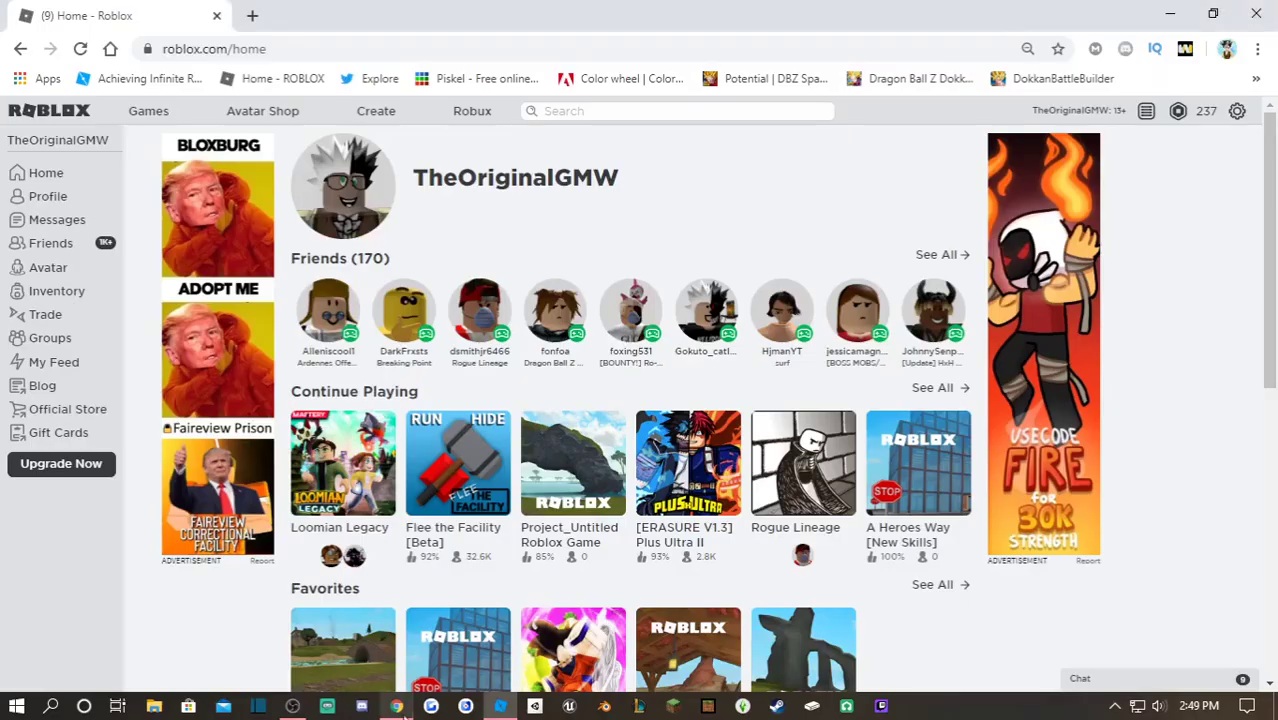
{"action": "left_click", "coordinate": [500, 706]}
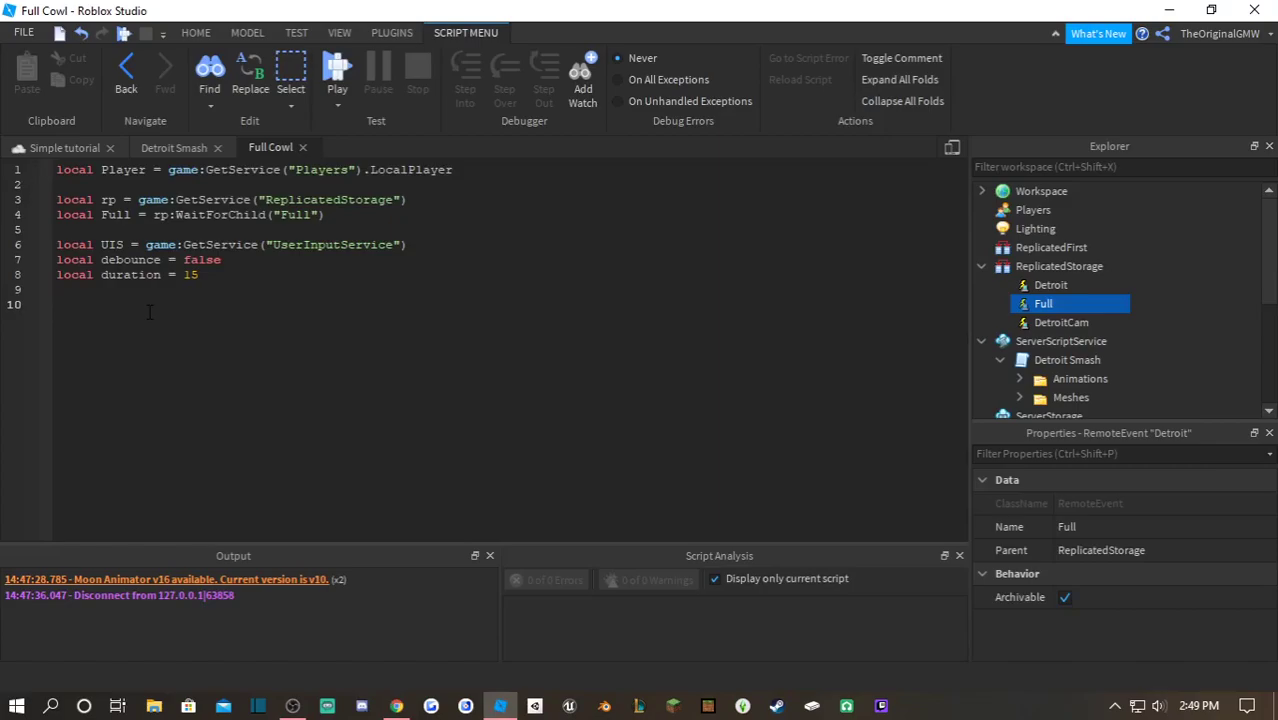
- Connect UIS.InputBegan to an anonymous function with the parameters input and isTyping, and open its body
{"action": "type", "text": "UIS.IOn"}
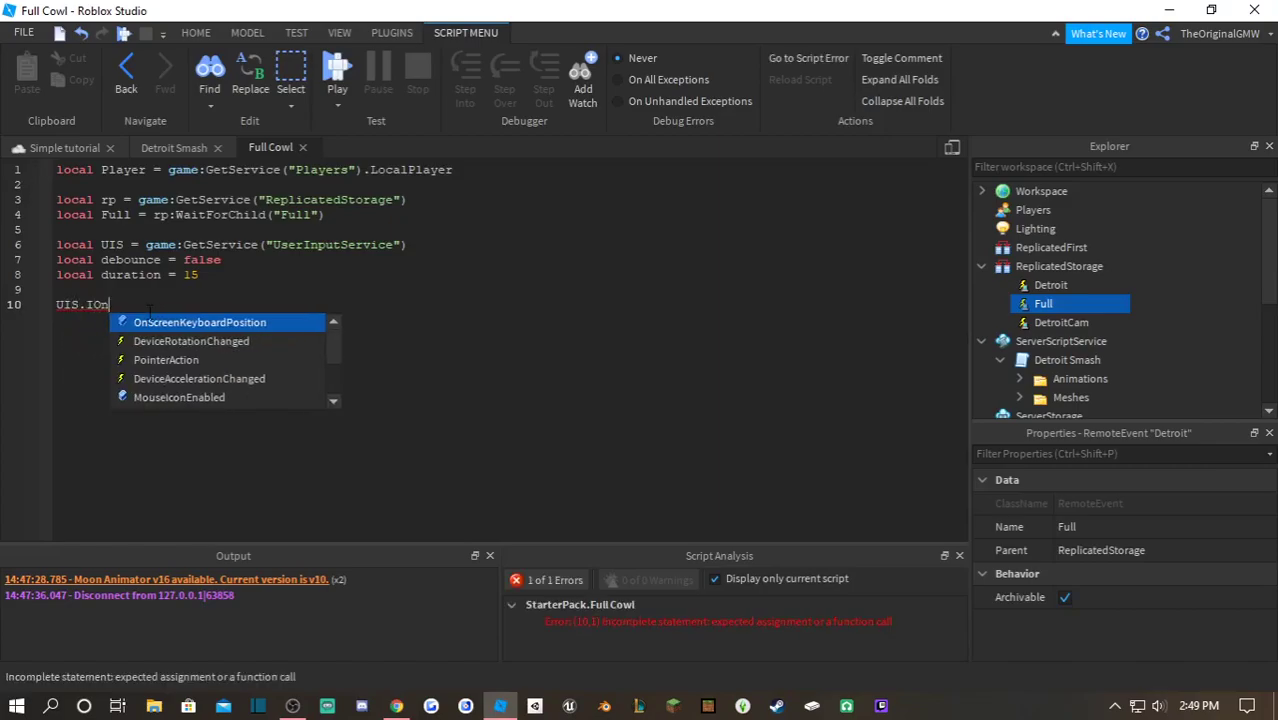
{"action": "key", "text": "BackSpace"}
{"action": "key", "text": "BackSpace"}
{"action": "type", "text": "n"}
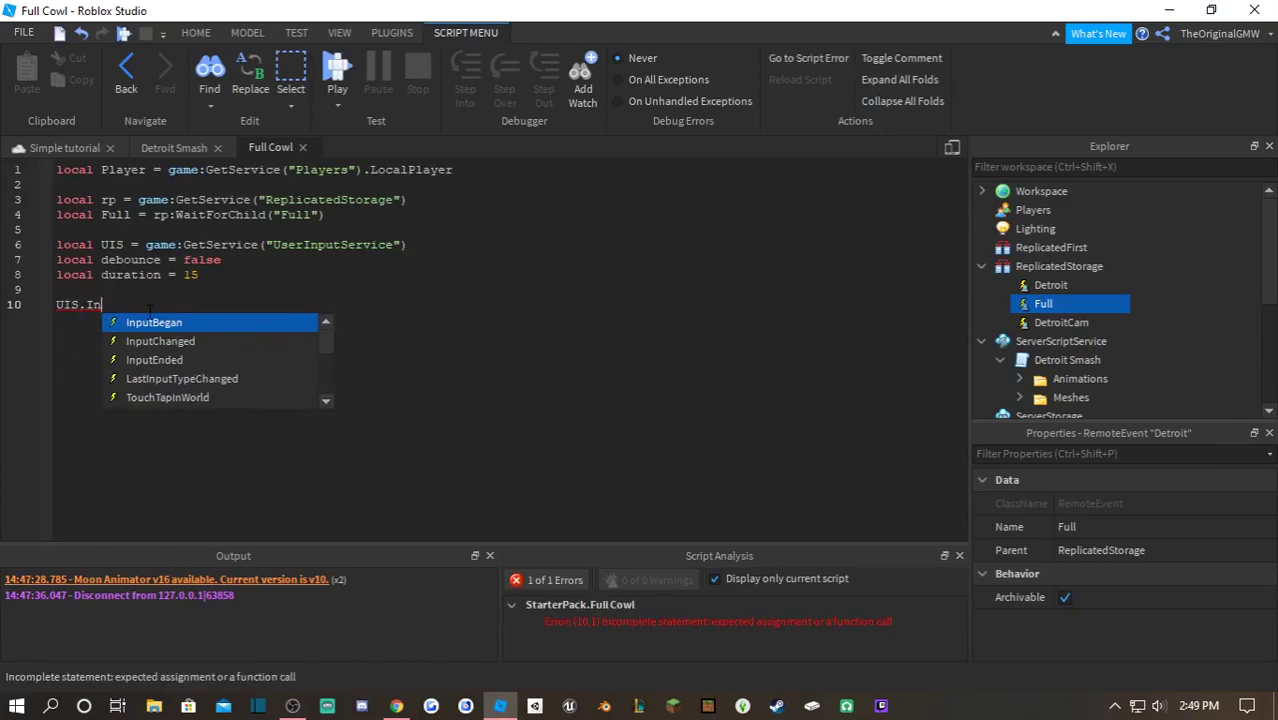
{"action": "key", "text": "Tab"}
{"action": "type", "text": ":Co"}
{"action": "key", "text": "BackSpace"}
{"action": "key", "text": "BackSpace"}
{"action": "key", "text": "BackSpace"}
{"action": "type", "text": ":Connect(function"}
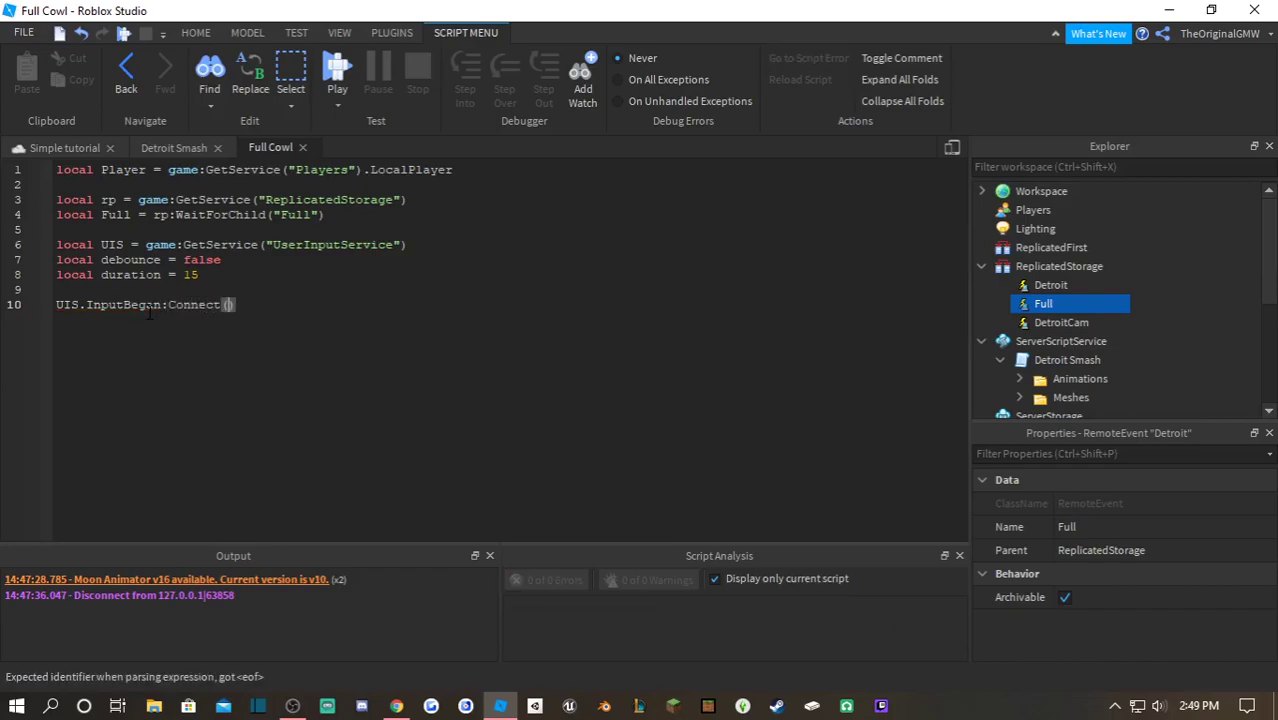
{"action": "type", "text": "(input"}
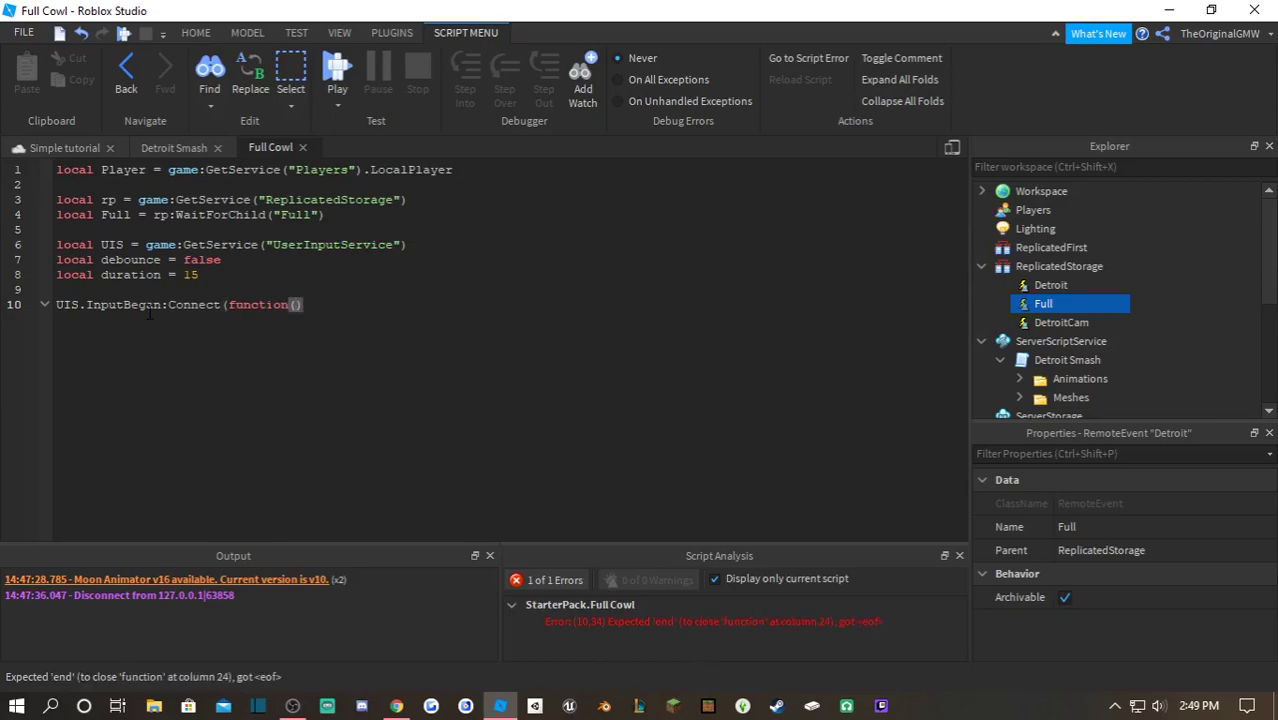
{"action": "type", "text": ","}
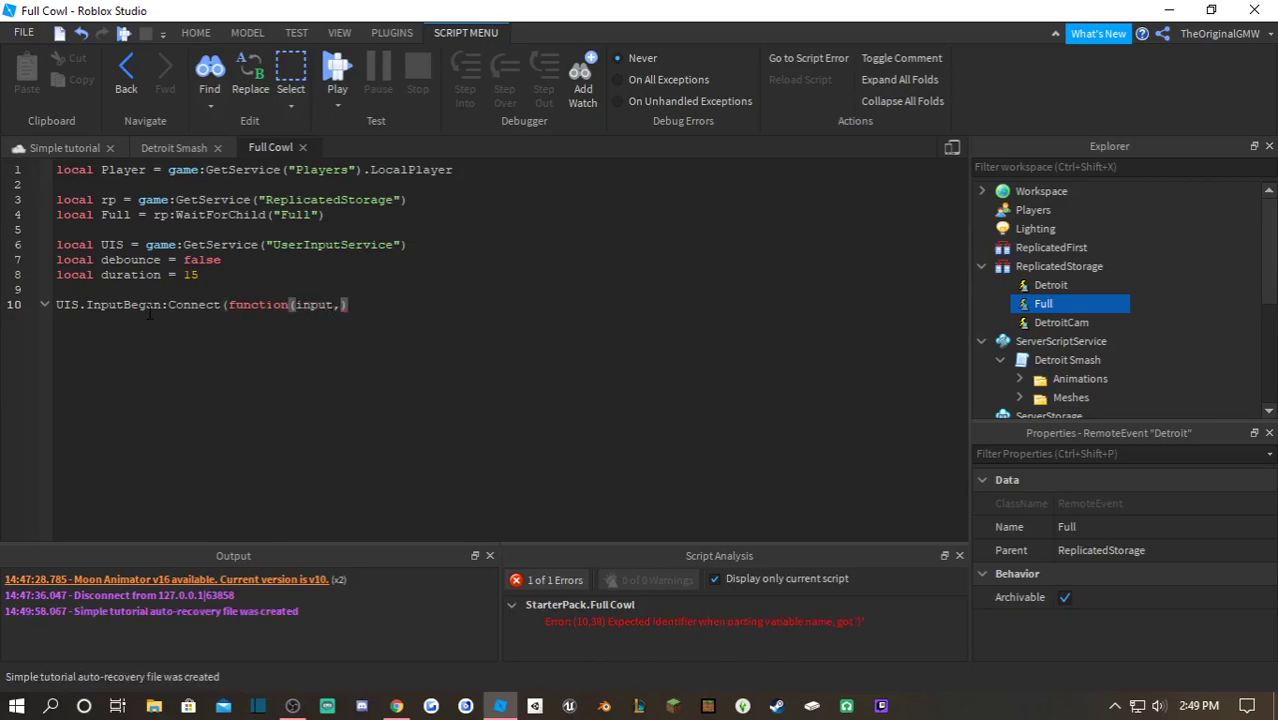
{"action": "type", "text": "isTyping"}
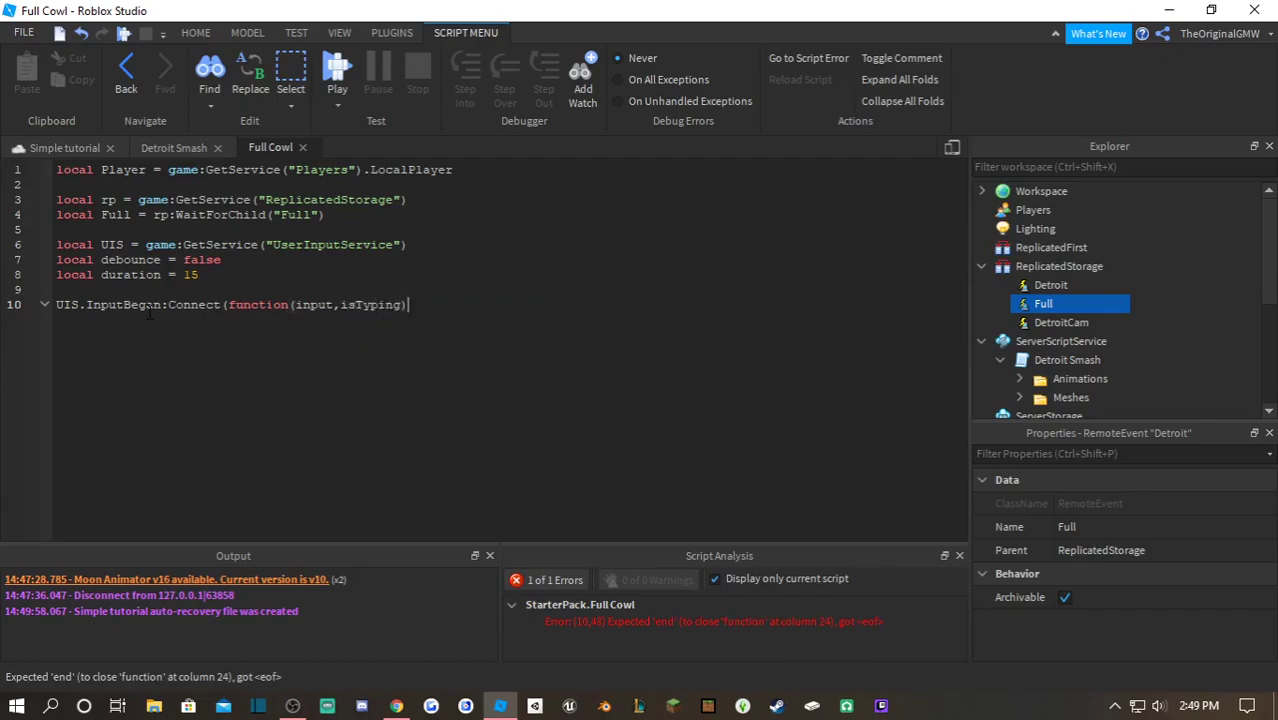
{"action": "key", "text": "Return"}
- Add an if isTyping then block that returns inside the InputBegan function
{"action": "type", "text": "isTyping th"}
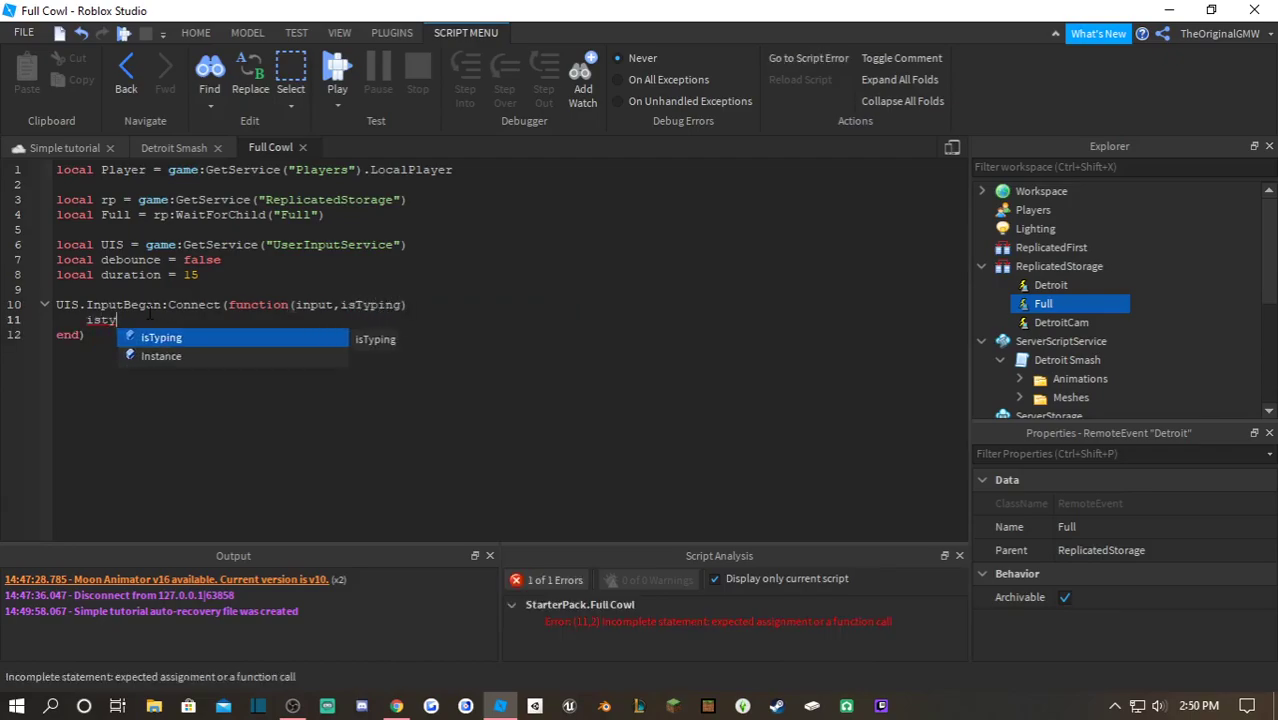
{"action": "key", "text": "BackSpace"}
{"action": "key", "text": "BackSpace"}
{"action": "key", "text": "Home"}
{"action": "type", "text": "if"}
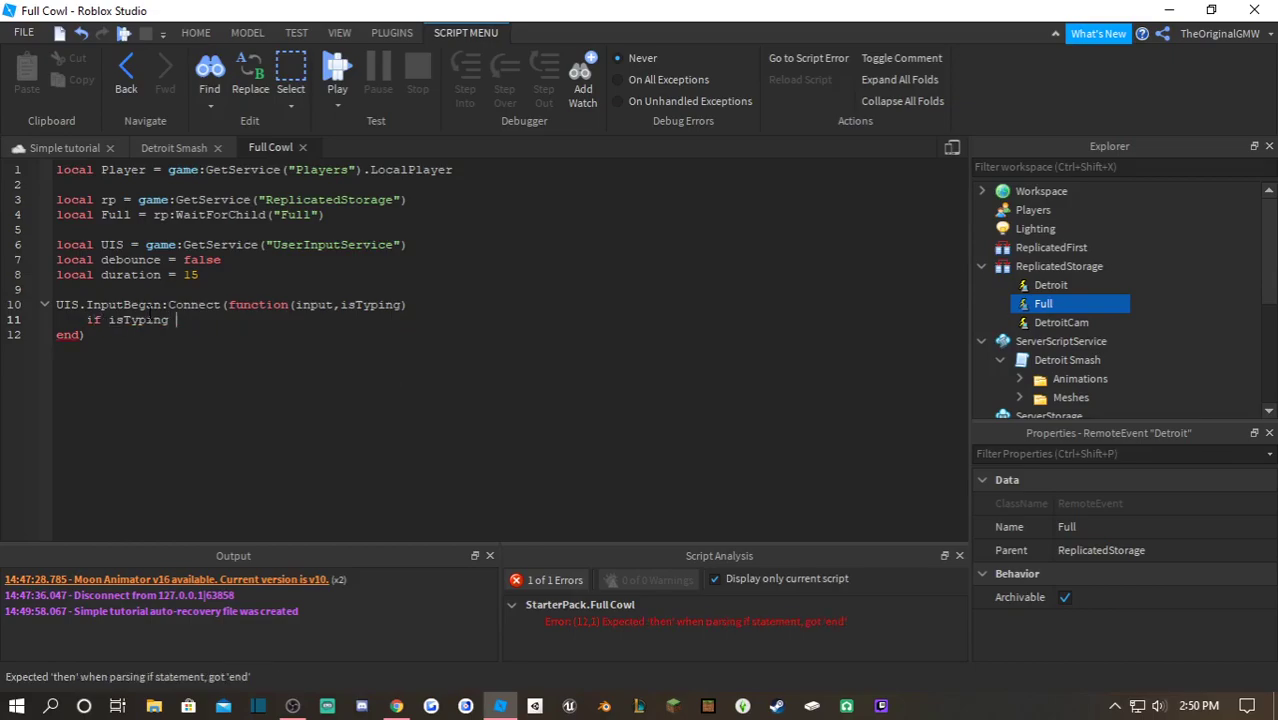
{"action": "key", "text": "End"}
{"action": "type", "text": "then"}
{"action": "key", "text": "Return"}
{"action": "type", "text": "rety"}
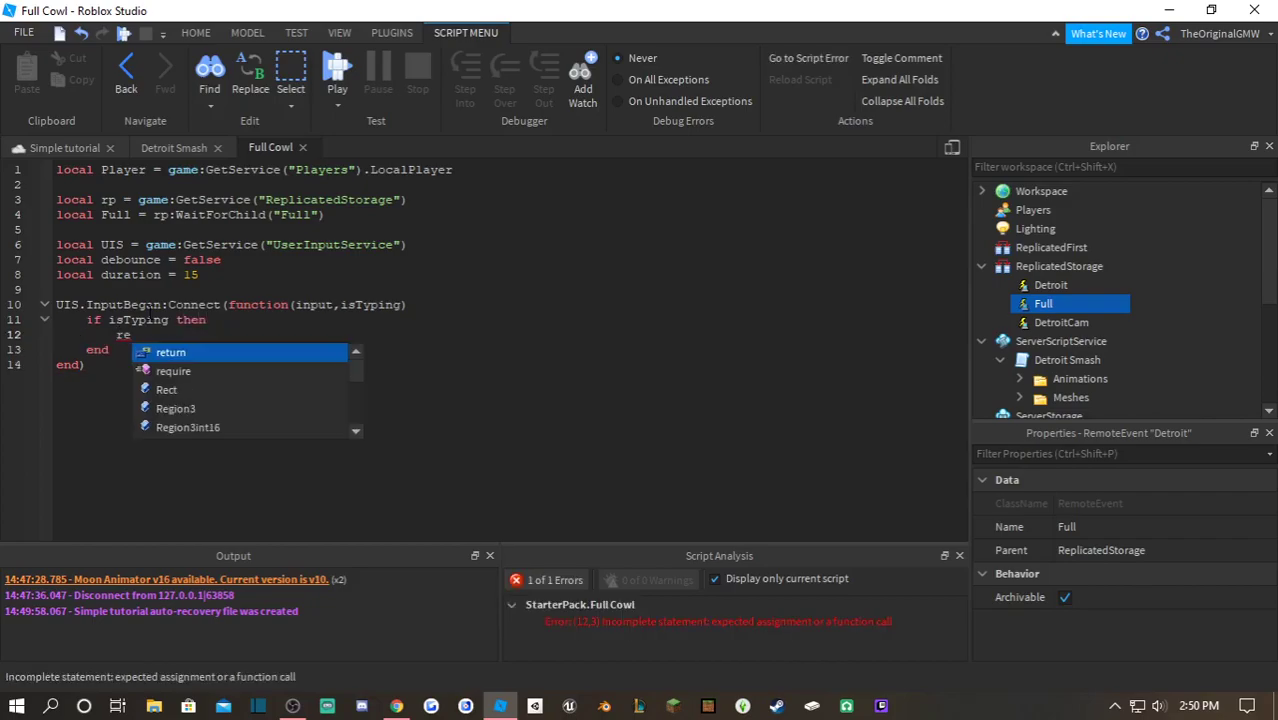
{"action": "key", "text": "Return"}
{"action": "key", "text": "Return"}
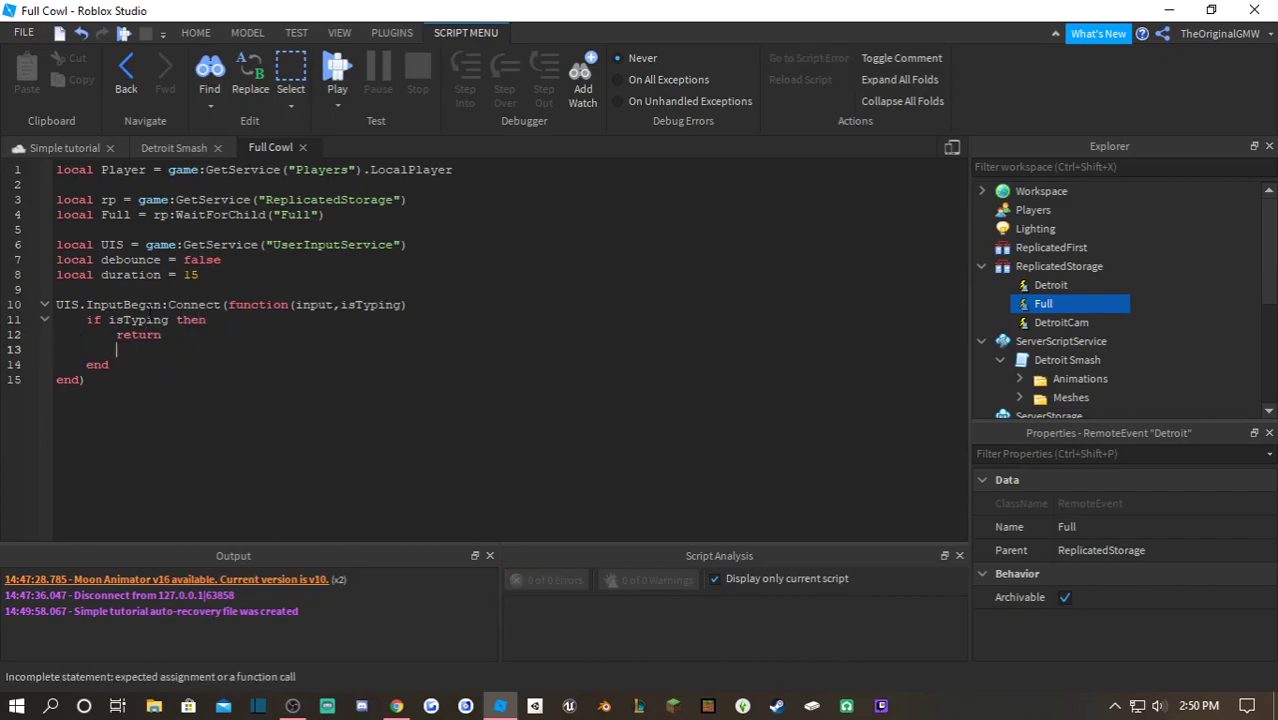
- Add the branch elseif input.KeyCode == Enum.KeyCode.C then below the return, with an empty line for its body
{"action": "key", "text": "BackSpace"}
{"action": "type", "text": "elseif input."}
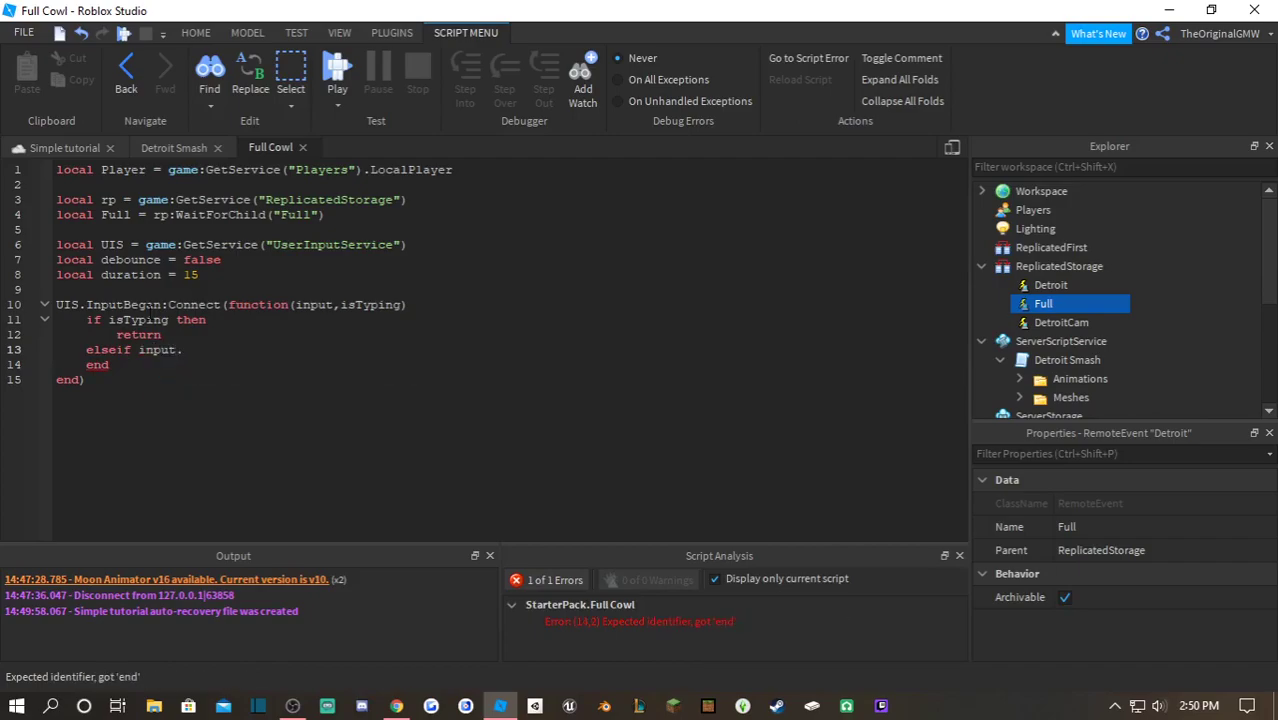
{"action": "type", "text": "KeyCoid"}
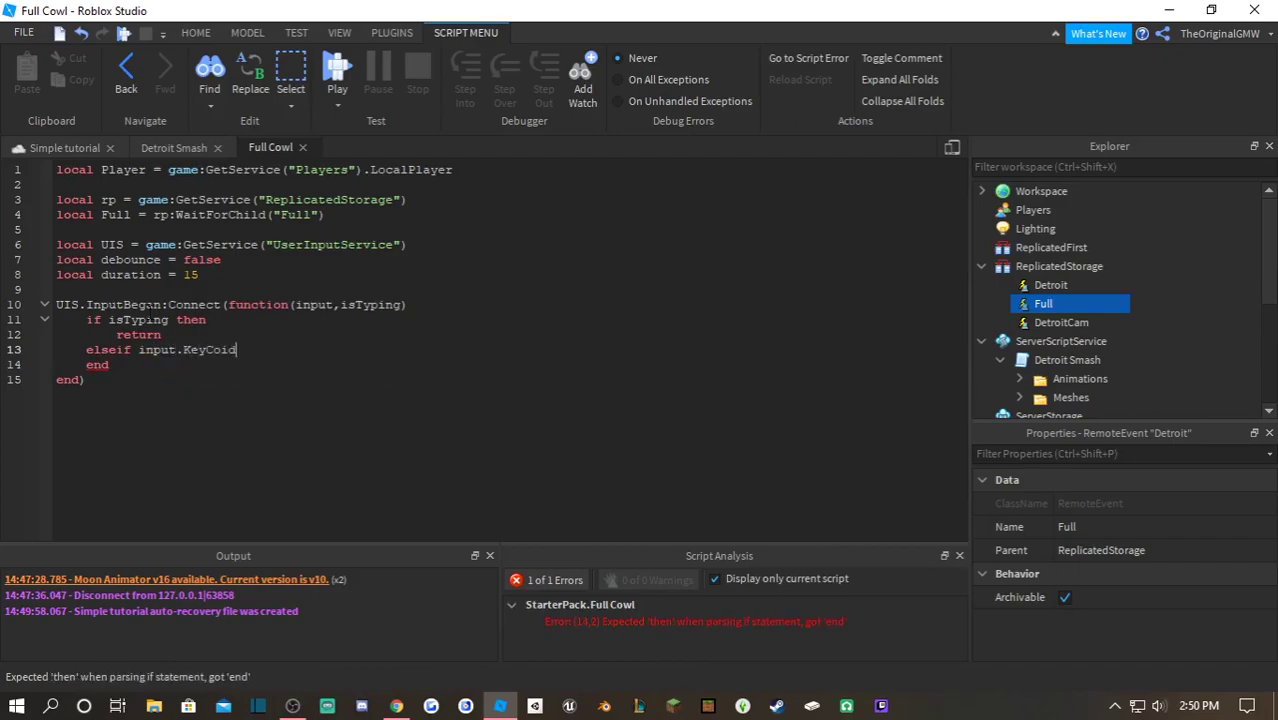
{"action": "key", "text": "BackSpace"}
{"action": "key", "text": "BackSpace"}
{"action": "type", "text": "de == "}
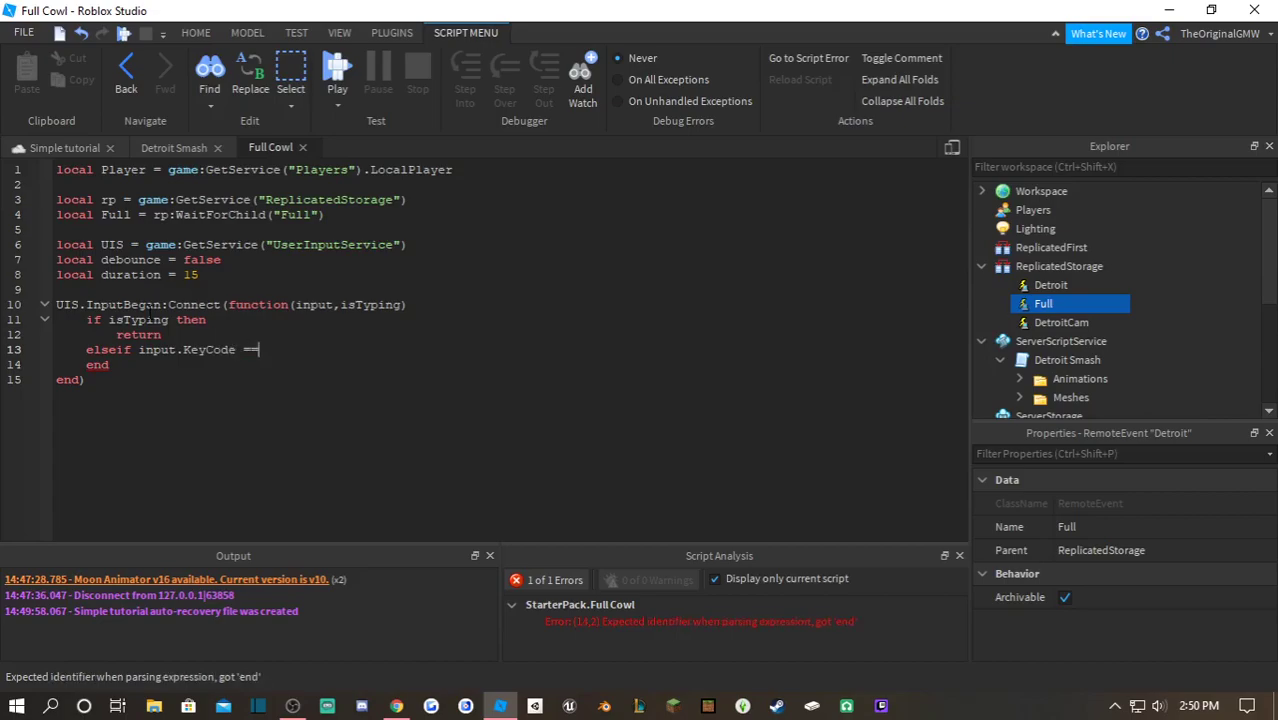
{"action": "type", "text": "Enum.KeyCode"}
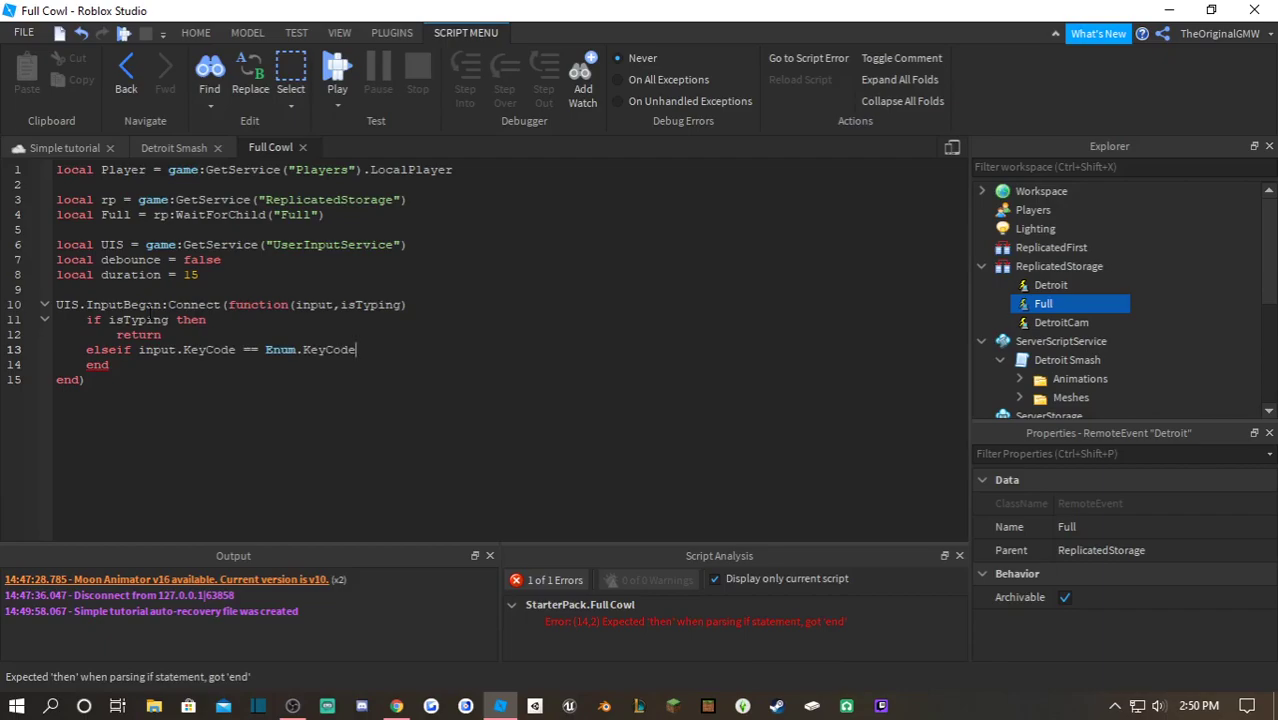
{"action": "type", "text": ".C then"}
{"action": "key", "text": "Return"}
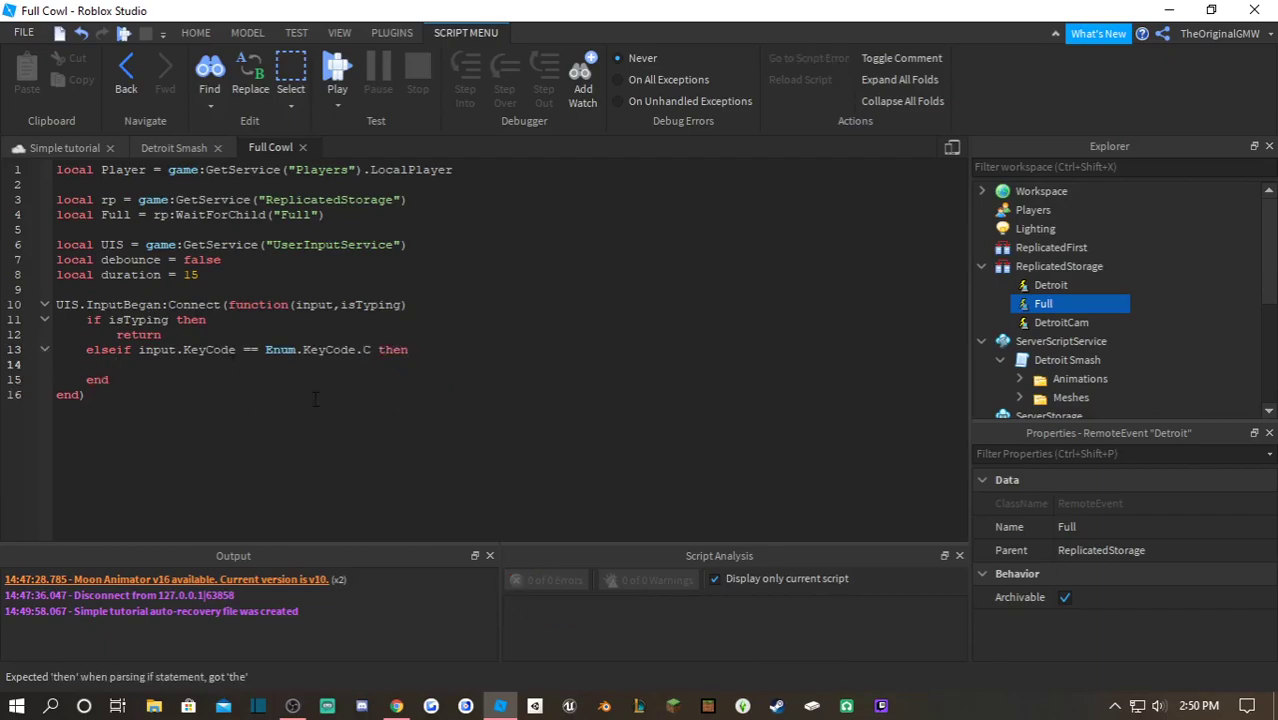
- Try Space and an Alt key in place of C in the elseif condition, and restore Enum.KeyCode.C
{"action": "scroll", "coordinate": [313, 398], "scroll_direction": "up", "scroll_amount": 2, "text": "ctrl"}
{"action": "left_click_drag", "start_coordinate": [504, 386], "coordinate": [95, 379]}
{"action": "left_click", "coordinate": [304, 358]}
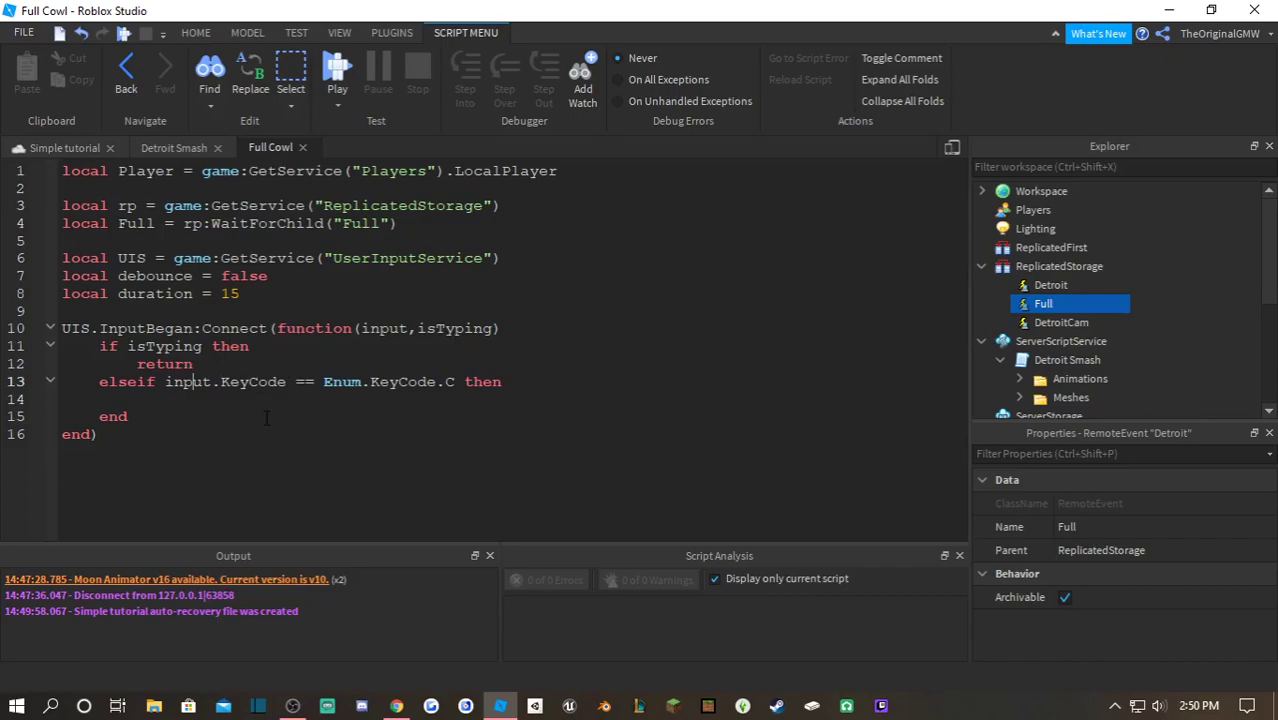
{"action": "mouse_move", "coordinate": [456, 381]}
{"action": "left_mouse_down"}
{"action": "mouse_move", "coordinate": [137, 399]}
{"action": "mouse_move", "coordinate": [62, 375]}
{"action": "mouse_move", "coordinate": [447, 382]}
{"action": "left_mouse_up"}
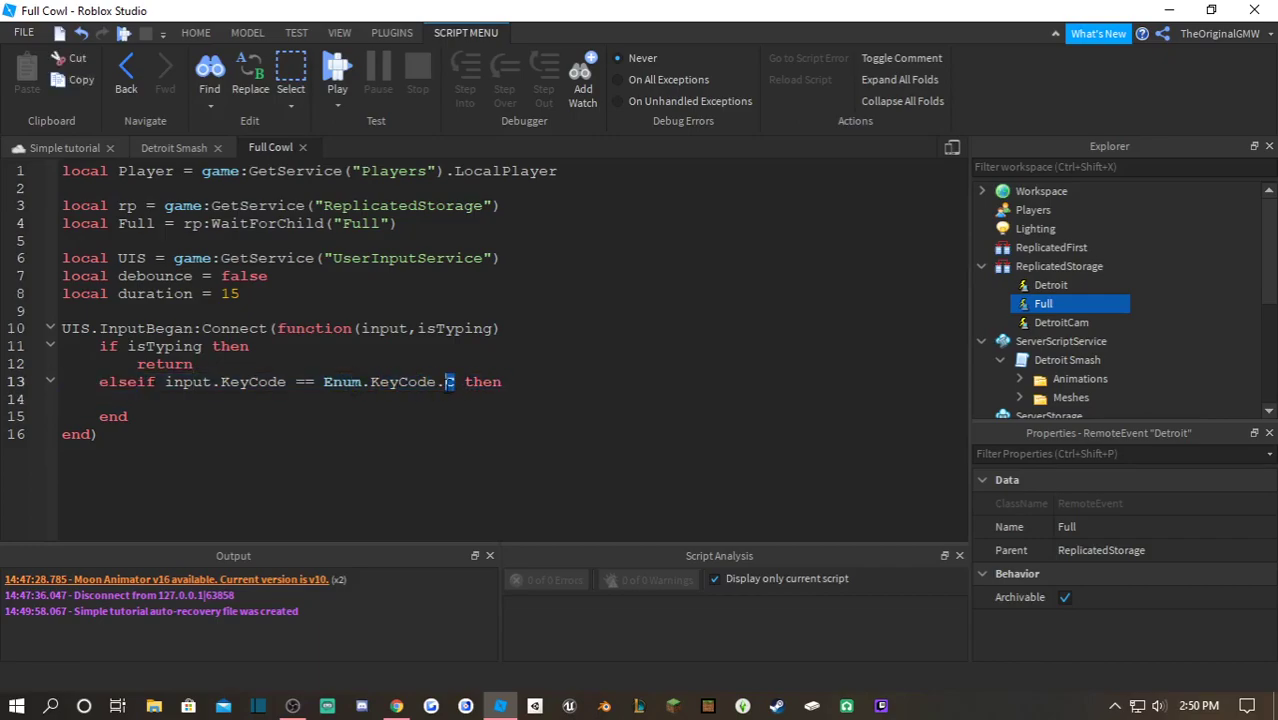
{"action": "key", "text": "BackSpace"}
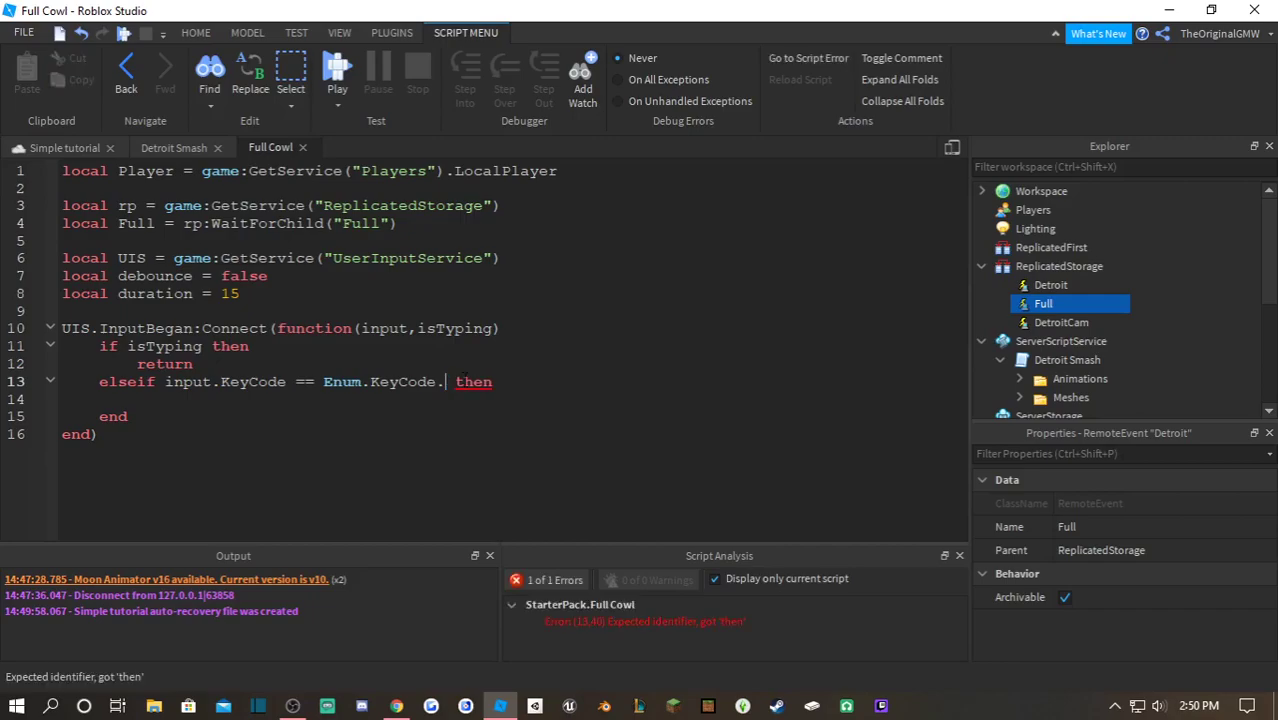
{"action": "type", "text": "Space"}
{"action": "key", "text": "BackSpace"}
{"action": "key", "text": "BackSpace"}
{"action": "key", "text": "BackSpace"}
{"action": "key", "text": "BackSpace"}
{"action": "key", "text": "BackSpace"}
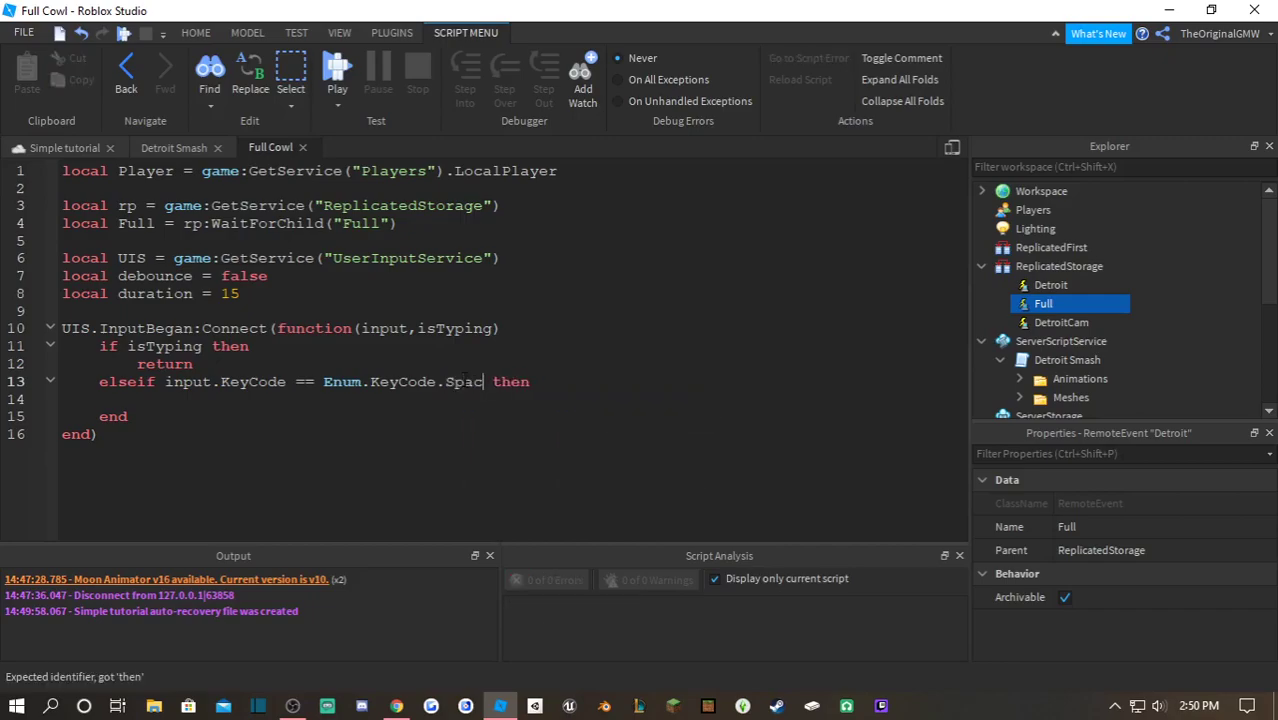
{"action": "type", "text": "Al"}
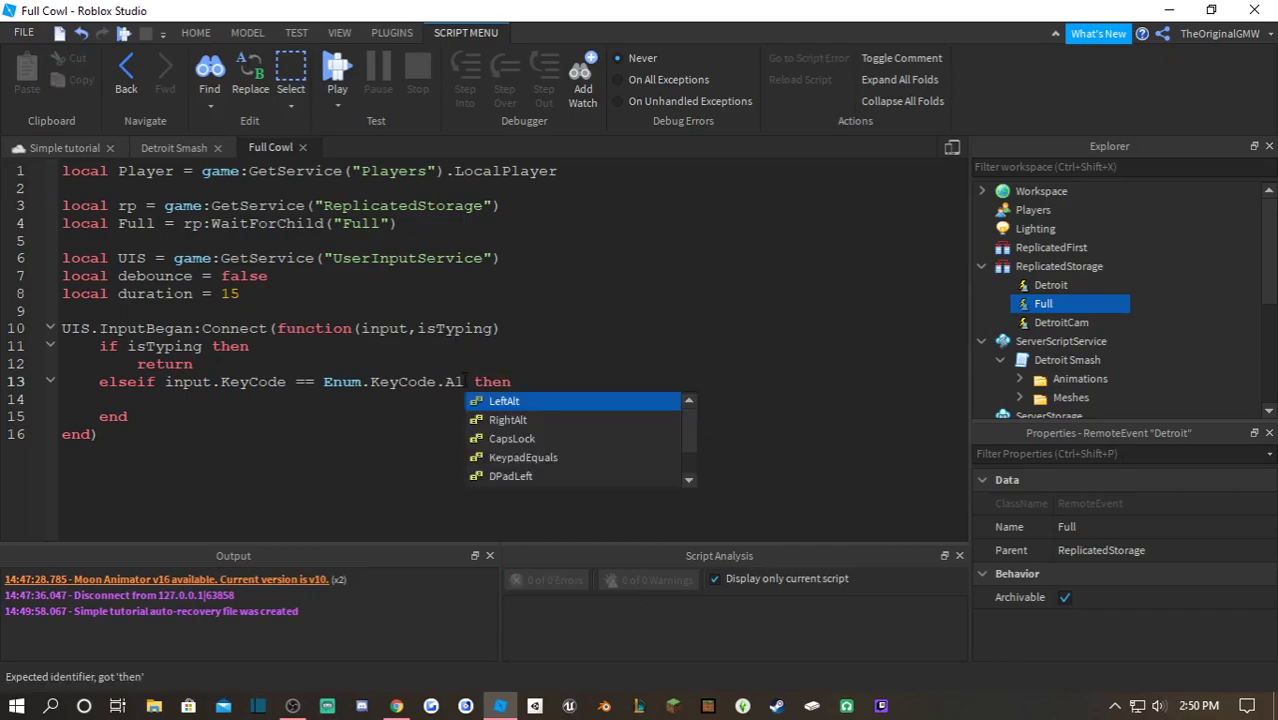
{"action": "key", "text": "Down"}
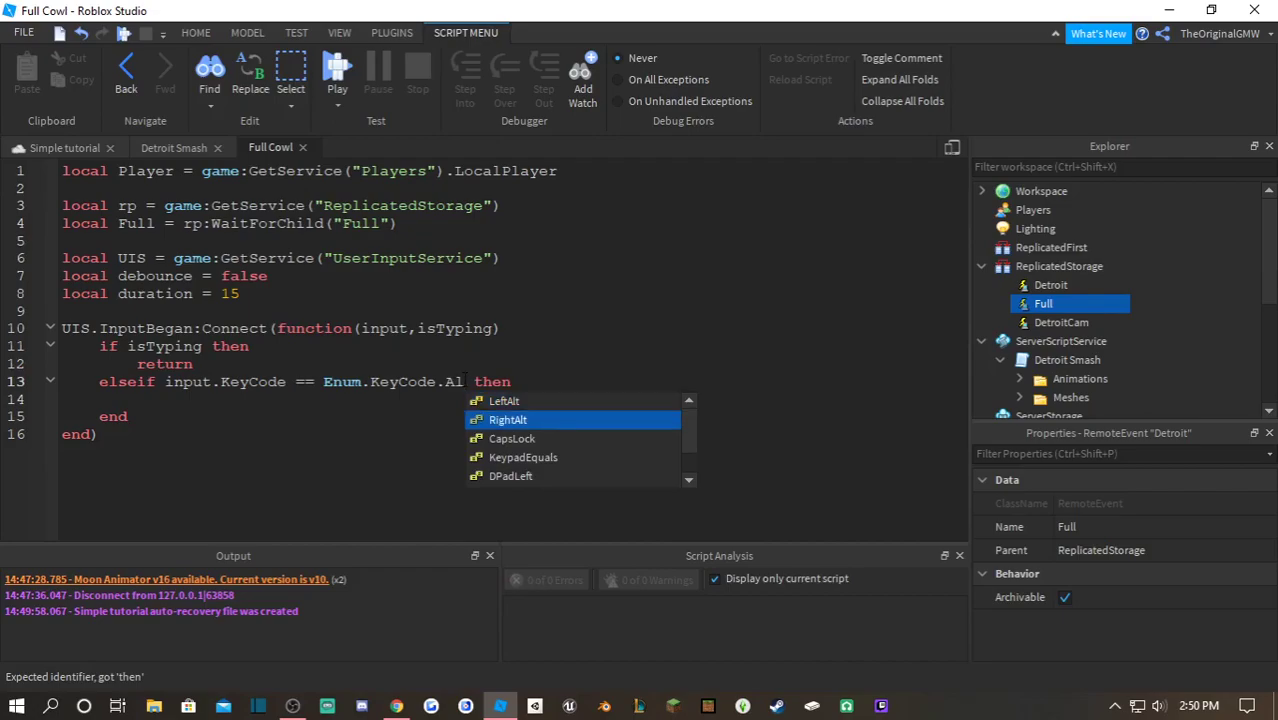
{"action": "key", "text": "BackSpace"}
{"action": "key", "text": "BackSpace"}
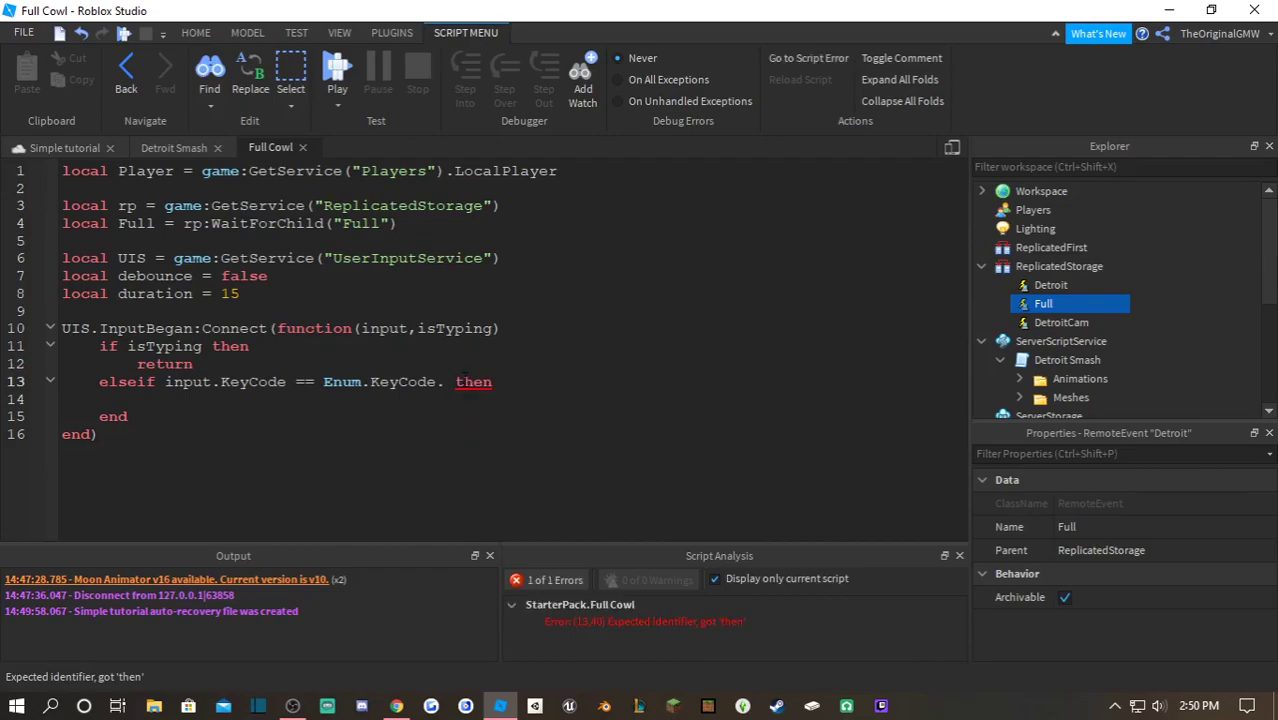
{"action": "type", "text": "C"}
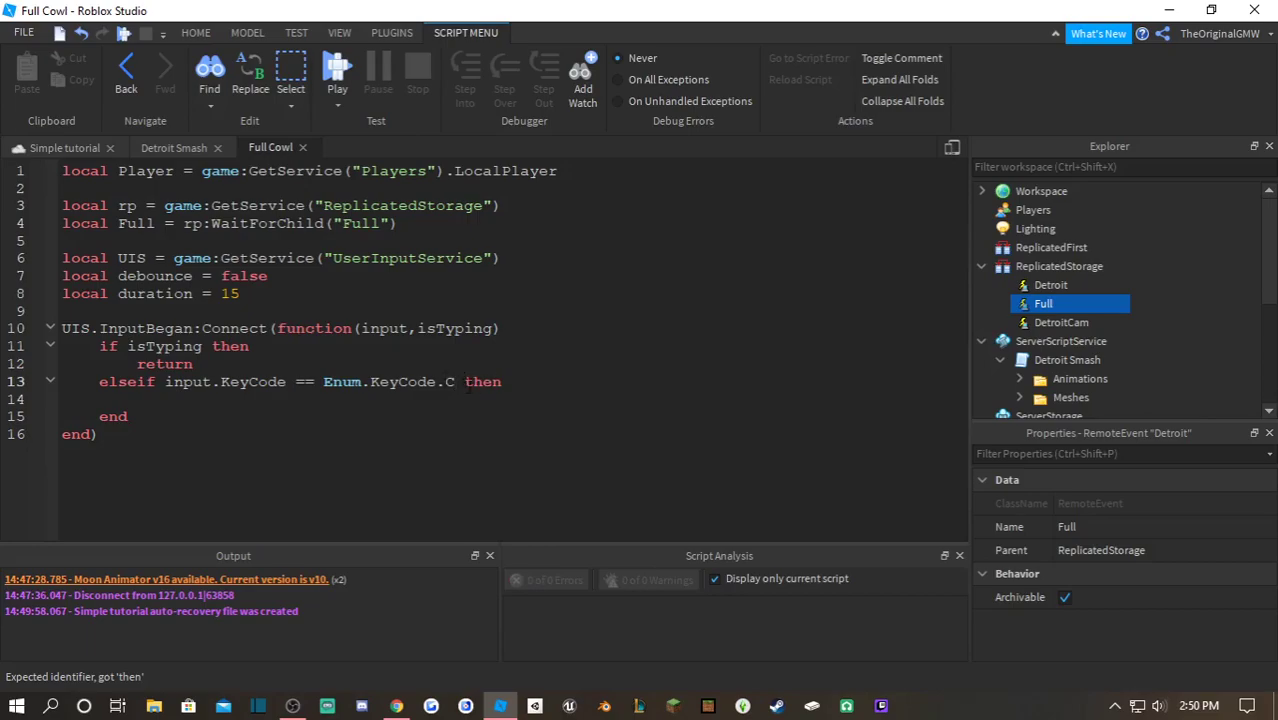
- Try adding a second branch below the C key branch, beginning with elseif input.UserInputType == Enum.UserInputType
{"action": "key", "text": "Return"}
{"action": "key", "text": "BackSpace"}
{"action": "key", "text": "Return"}
{"action": "type", "text": "els"}
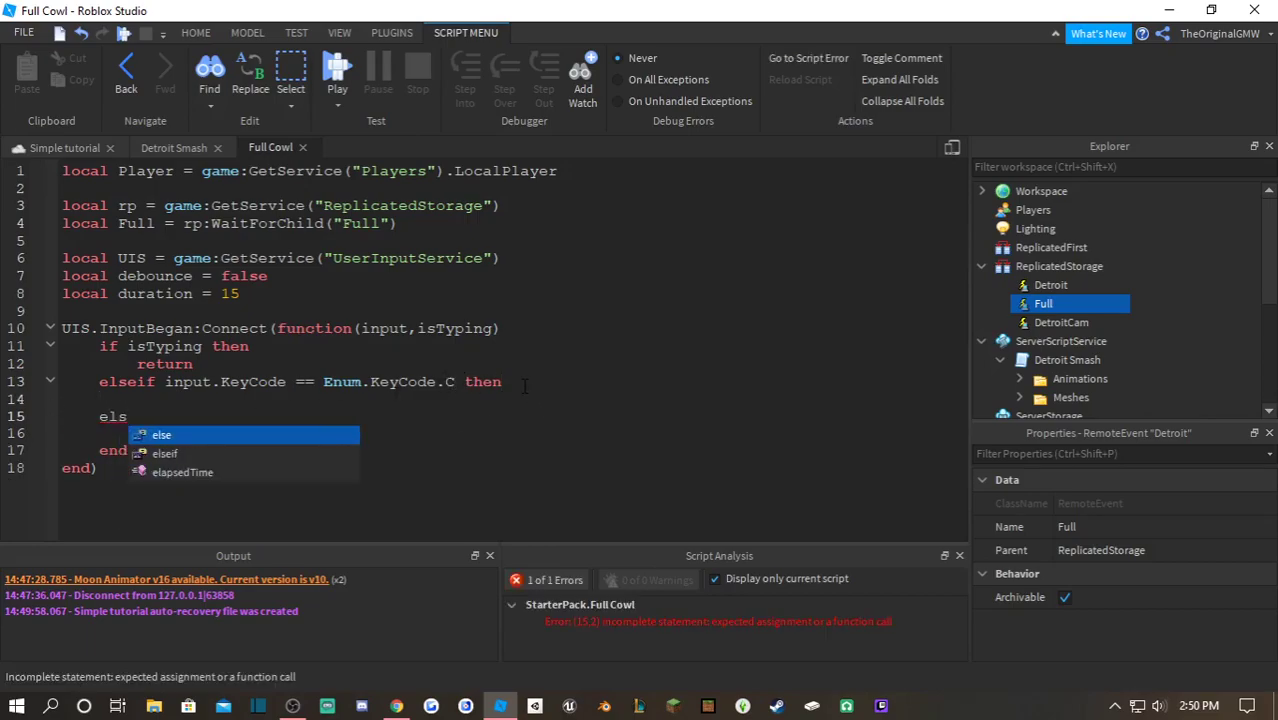
{"action": "type", "text": "eif input."}
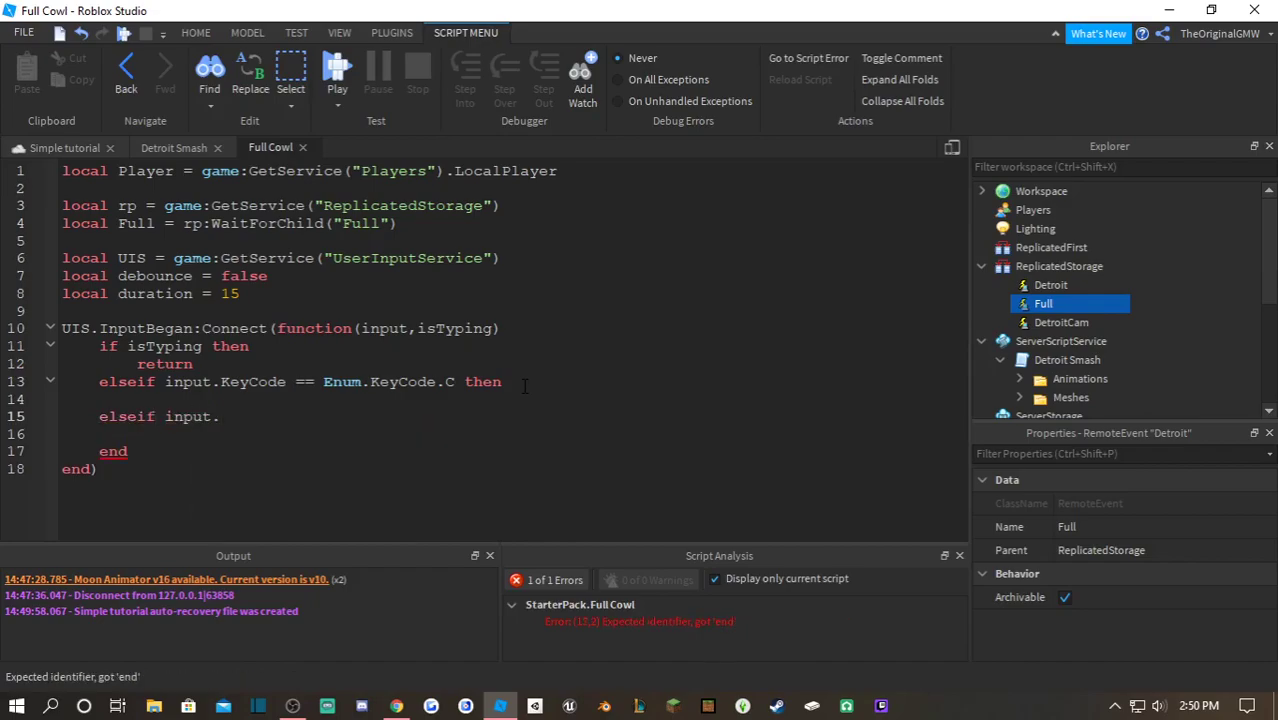
{"action": "type", "text": "UserIn"}
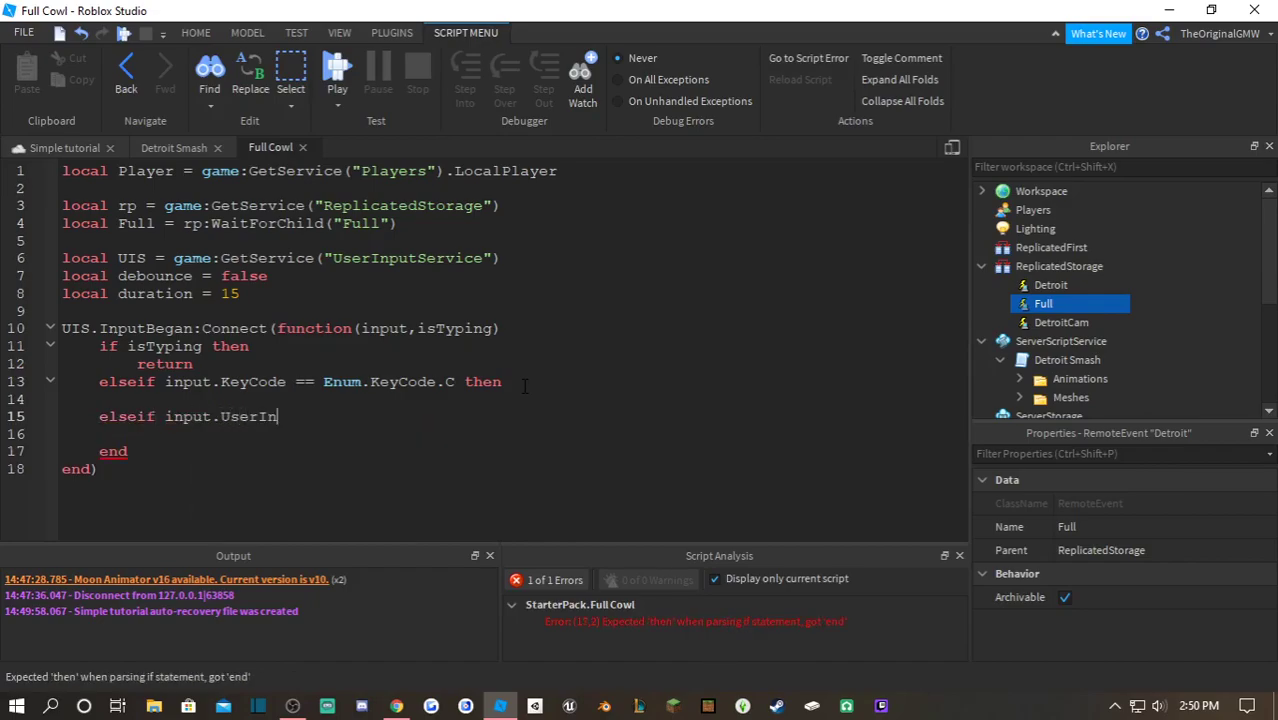
{"action": "type", "text": "putType == Enum.UserI"}
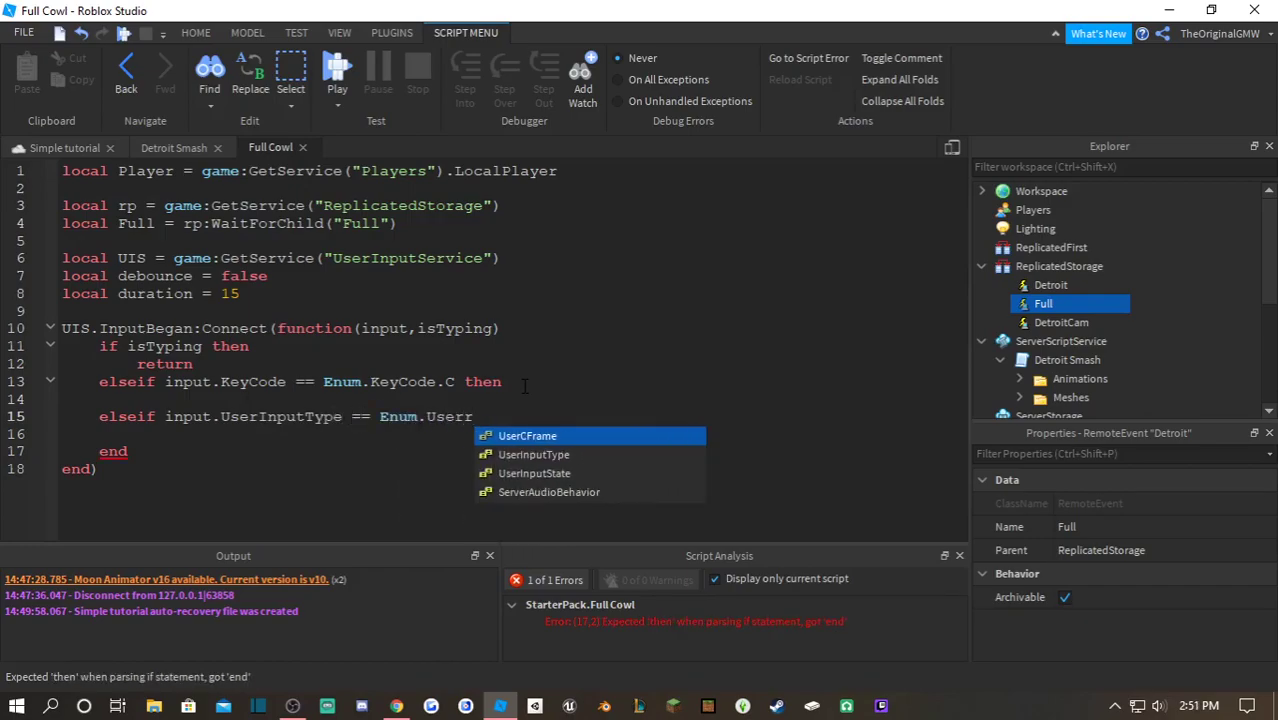
{"action": "key", "text": "Tab"}
{"action": "type", "text": "."}
- Examine the values offered for Enum.UserInputType in the code suggestions
{"action": "key", "text": "Down"}
{"action": "key", "text": "Down"}
{"action": "key", "text": "Down"}
{"action": "key", "text": "Down"}
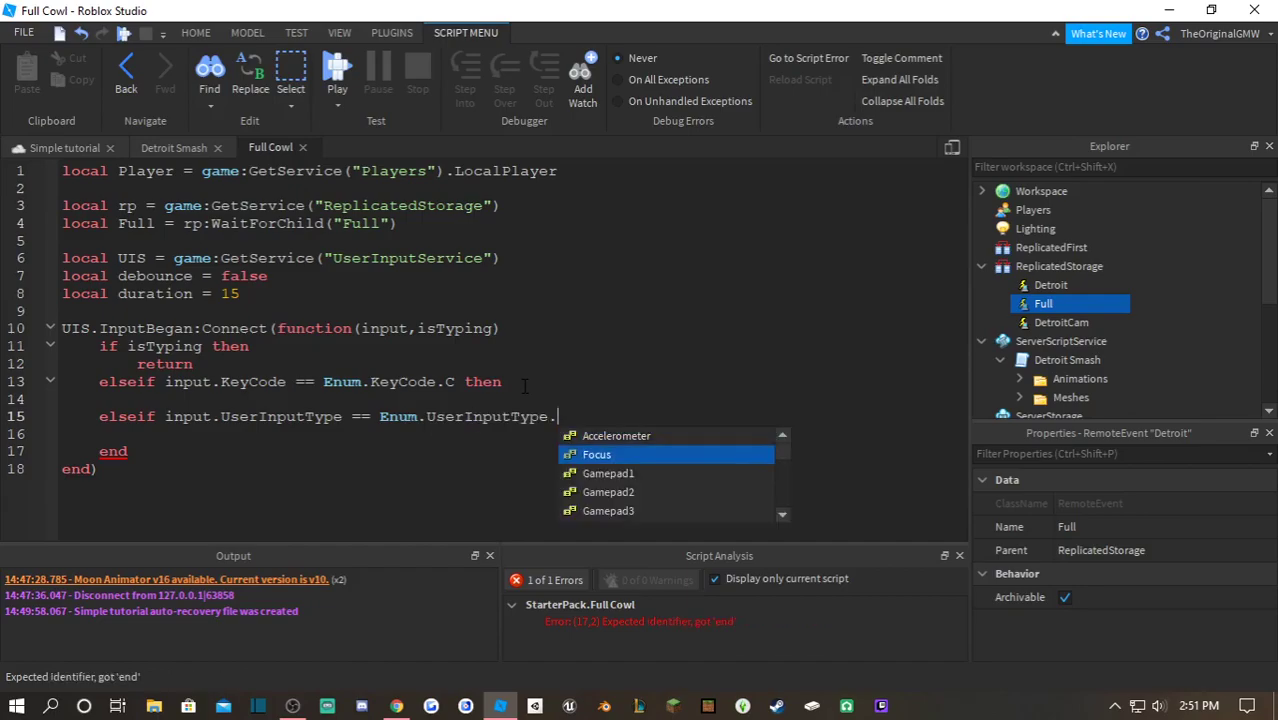
{"action": "scroll", "coordinate": [782, 455], "scroll_direction": "down", "scroll_amount": 1}
{"action": "mouse_move", "coordinate": [782, 455]}
{"action": "left_mouse_down"}
{"action": "mouse_move", "coordinate": [771, 472]}
{"action": "mouse_move", "coordinate": [781, 486]}
{"action": "mouse_move", "coordinate": [789, 443]}
{"action": "mouse_move", "coordinate": [784, 476]}
{"action": "left_mouse_up"}
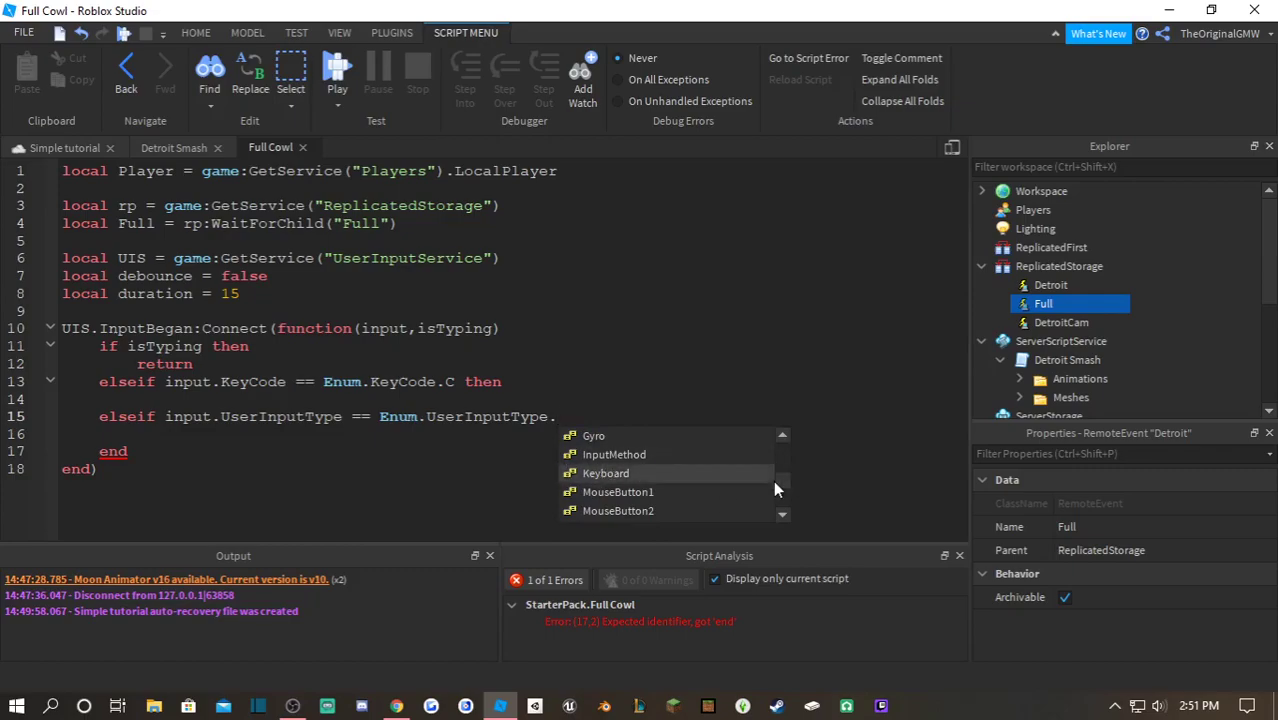
{"action": "left_click_drag", "start_coordinate": [780, 480], "coordinate": [782, 488]}
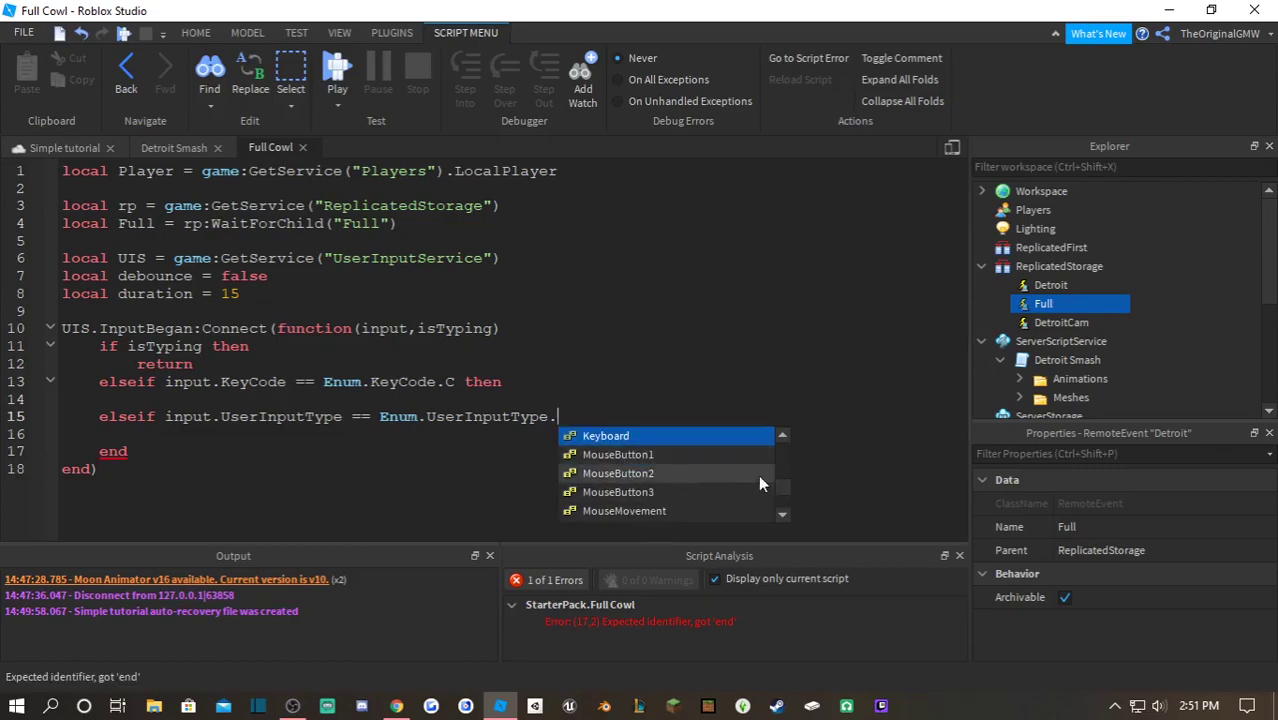
{"action": "scroll", "coordinate": [782, 495], "scroll_direction": "down", "scroll_amount": 4}
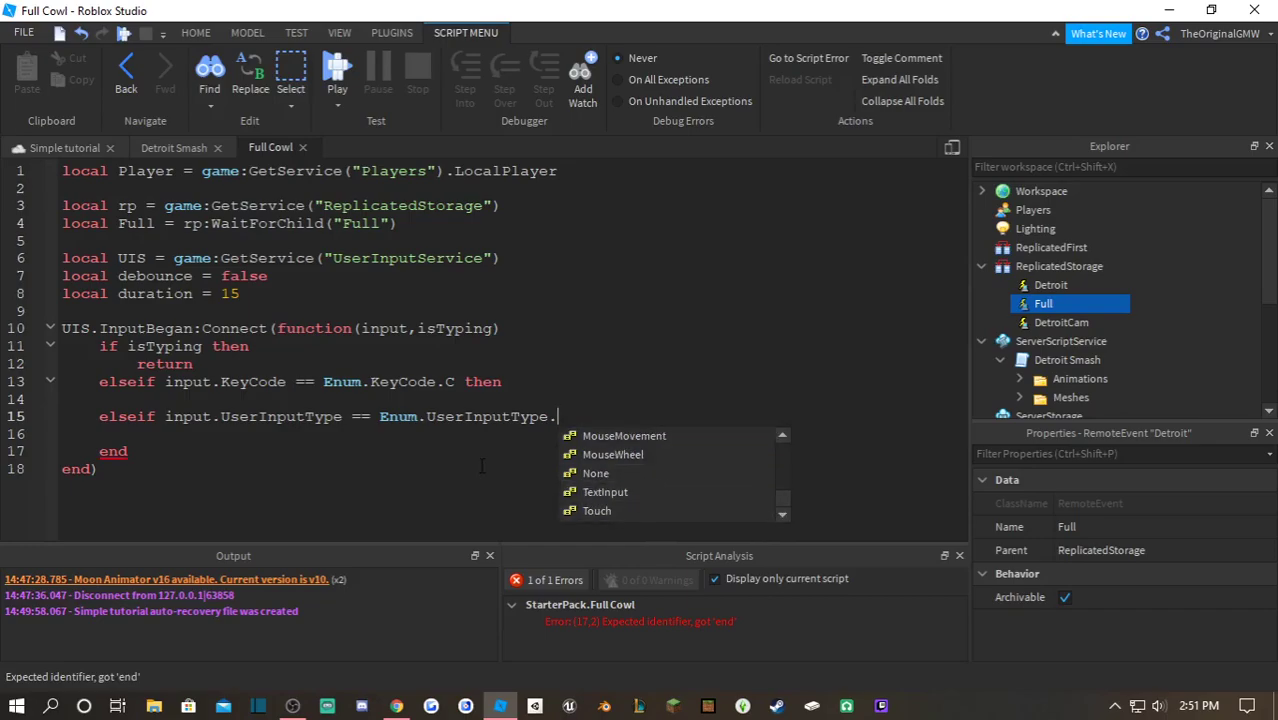
{"action": "left_click", "coordinate": [511, 445]}
- Filter the UserInputType suggestions with Mou to review the mouse inputs, and delete the unfinished UserInputType elseif line
{"action": "mouse_move", "coordinate": [566, 418]}
{"action": "left_mouse_down"}
{"action": "mouse_move", "coordinate": [533, 418]}
{"action": "mouse_move", "coordinate": [573, 400]}
{"action": "left_mouse_up"}
{"action": "left_click", "coordinate": [564, 418]}
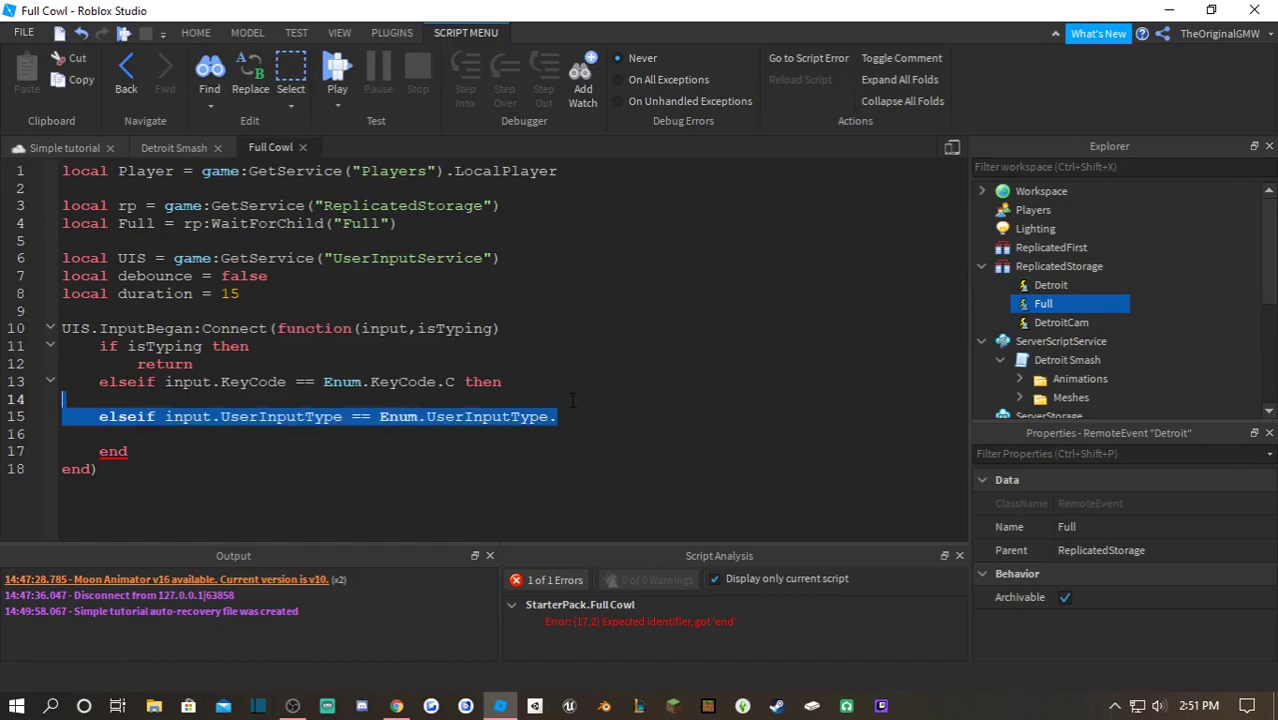
{"action": "key", "text": "Right"}
{"action": "type", "text": "Mou"}
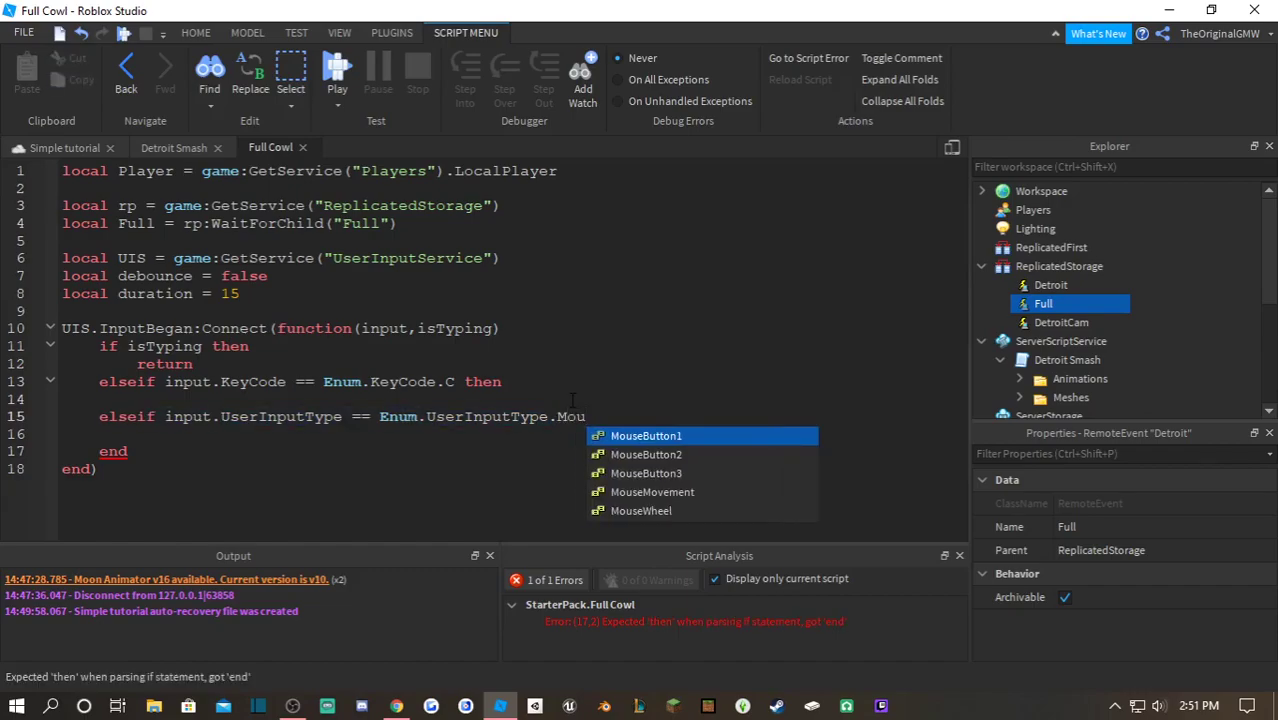
{"action": "key", "text": "Down"}
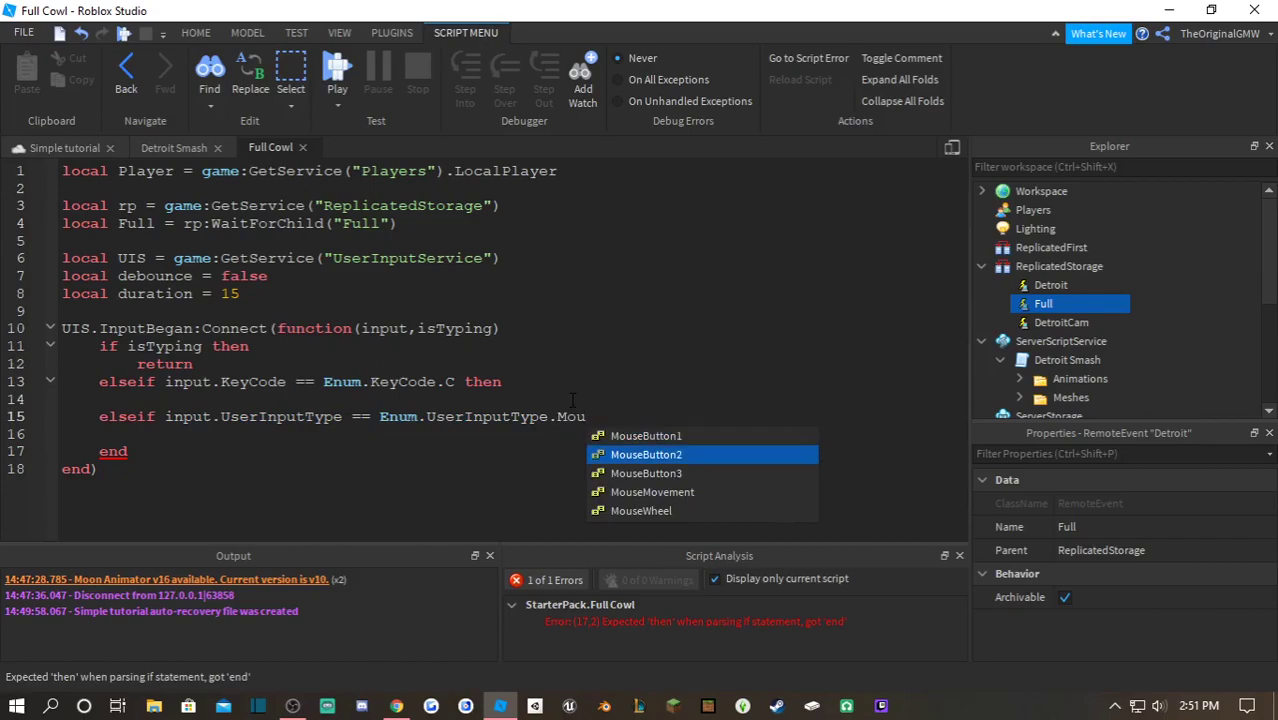
{"action": "key", "text": "Down"}
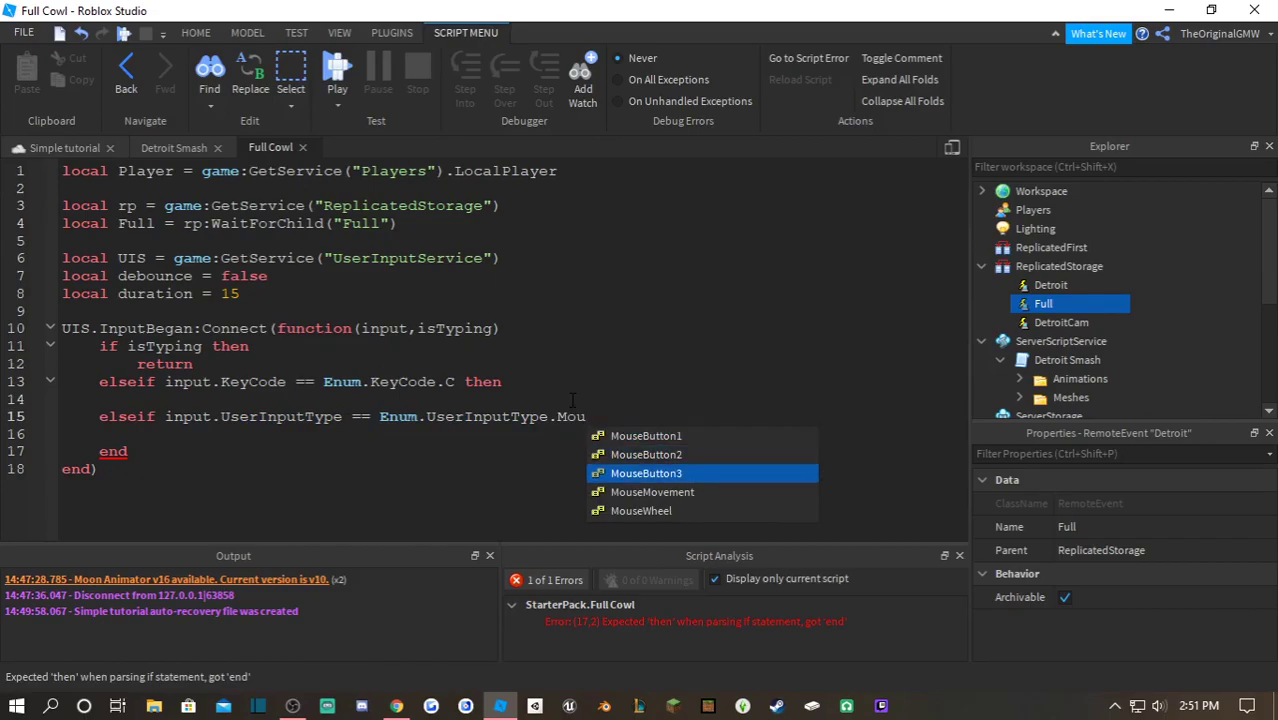
{"action": "key", "text": "BackSpace"}
{"action": "key", "text": "BackSpace"}
{"action": "key", "text": "BackSpace"}
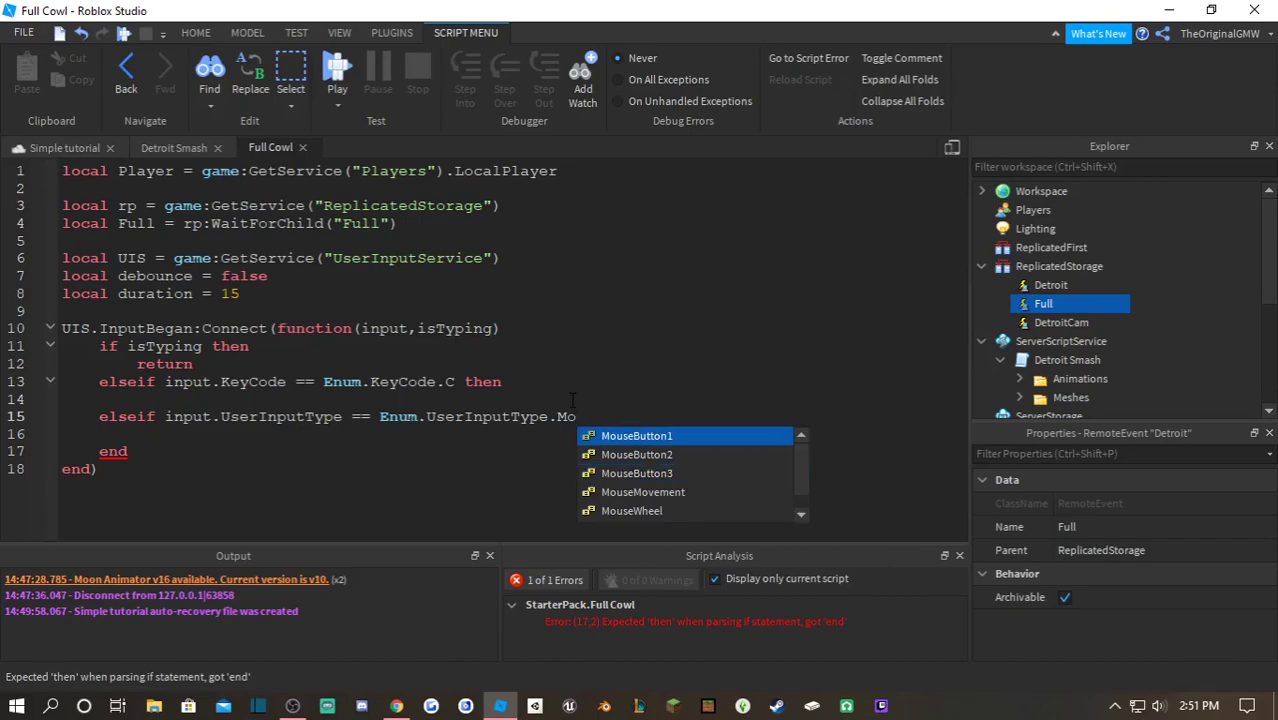
{"action": "key", "text": "Escape"}
{"action": "left_click_drag", "start_coordinate": [600, 416], "coordinate": [582, 387]}
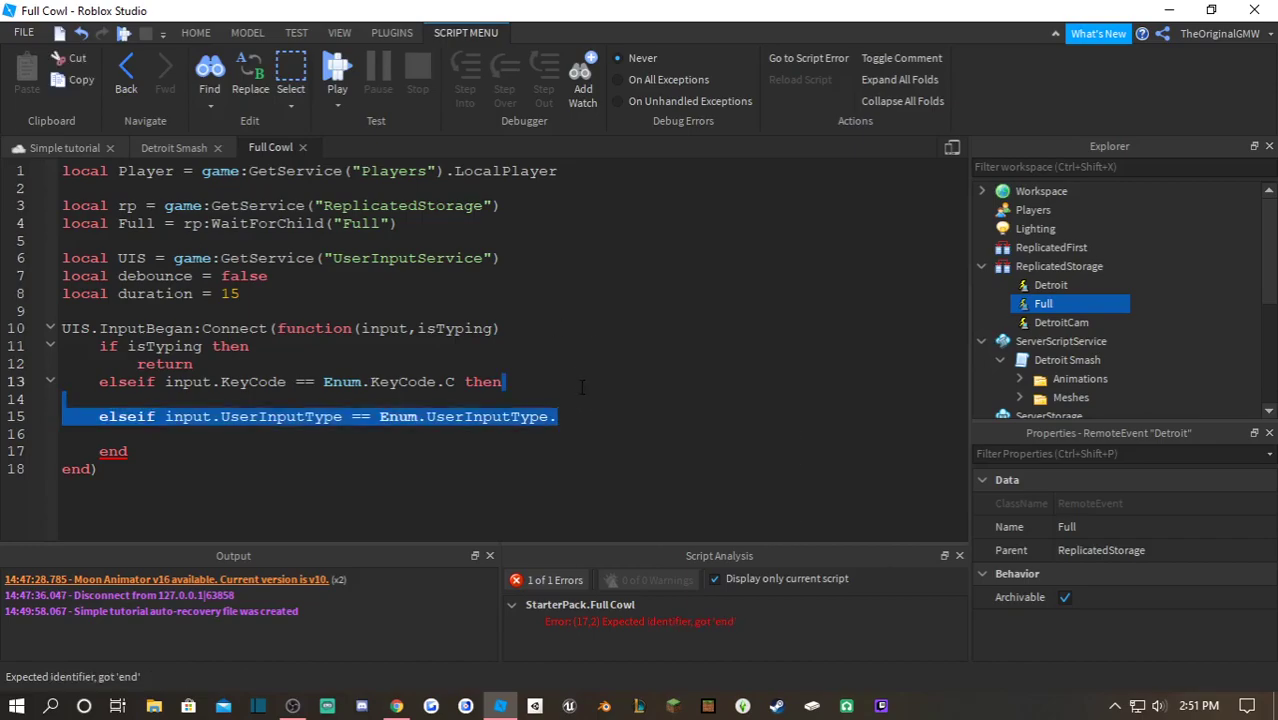
{"action": "key", "text": "BackSpace"}
- Add an if debounce == false then block inside the KeyCode.C branch, with its own closing end
{"action": "key", "text": "Return"}
{"action": "type", "text": "i"}
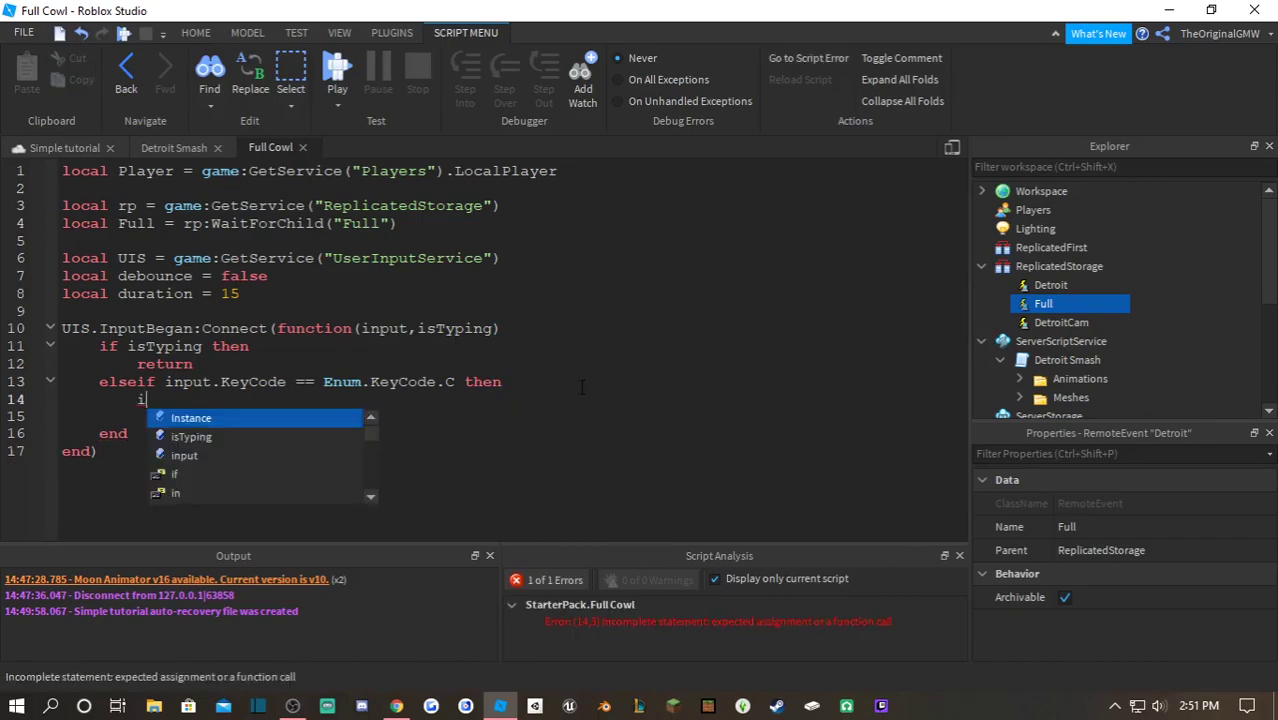
{"action": "type", "text": "f debounce"}
{"action": "key", "text": "BackSpace"}
{"action": "key", "text": "BackSpace"}
{"action": "type", "text": "="}
{"action": "key", "text": "BackSpace"}
{"action": "type", "text": "e == false"}
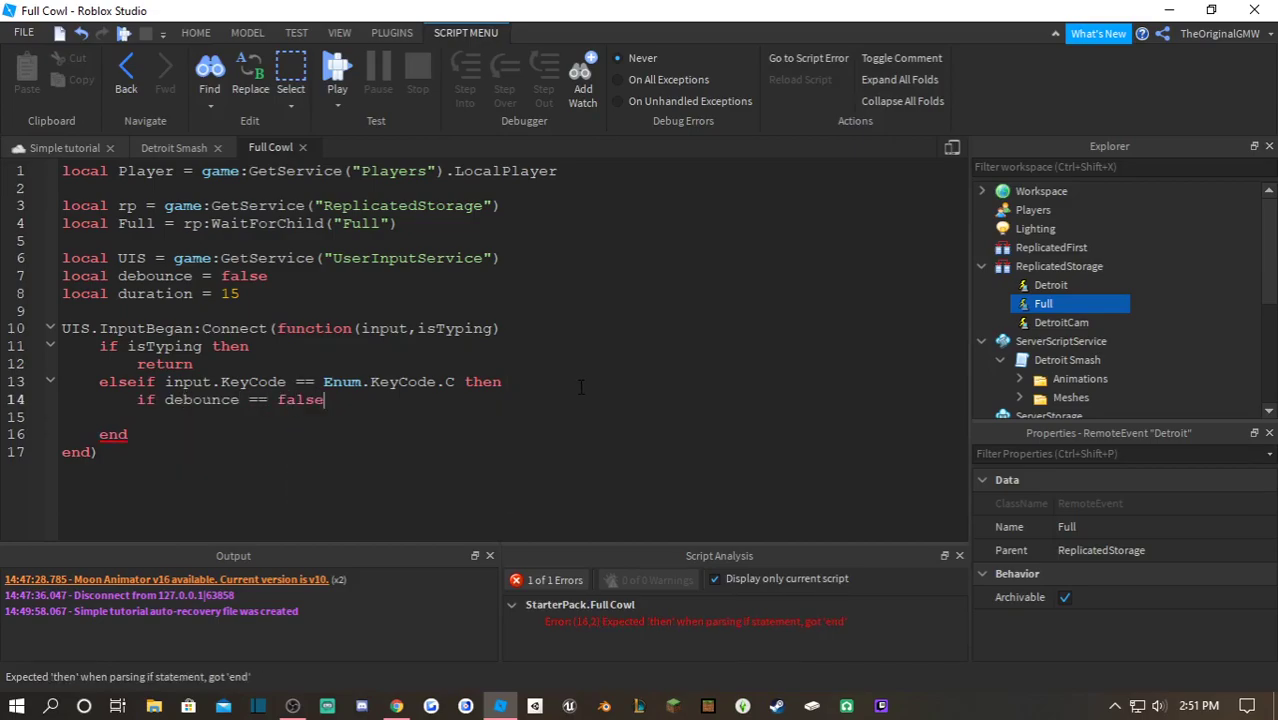
{"action": "type", "text": " then"}
{"action": "key", "text": "Return"}
{"action": "key", "text": "Down"}
{"action": "key", "text": "BackSpace"}
{"action": "key", "text": "BackSpace"}
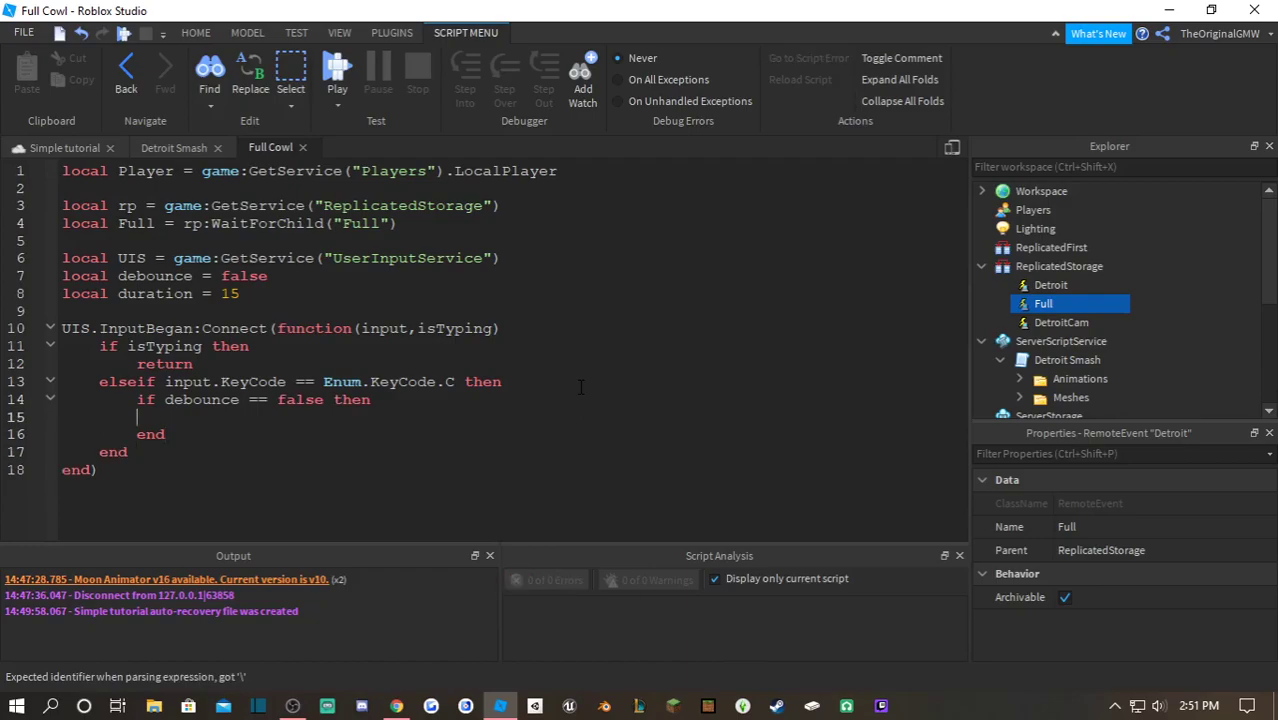
- Write debounce = true in the debounce check, followed by an empty line
{"action": "type", "text": "debounce = true"}
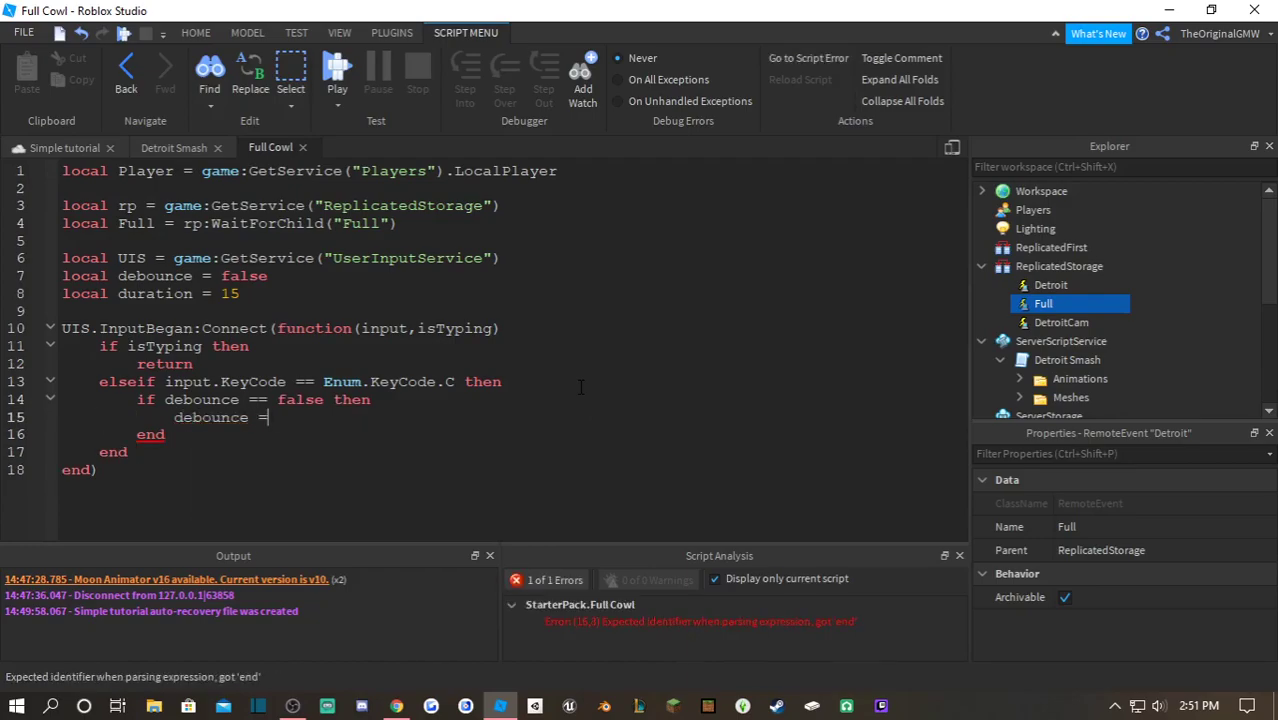
{"action": "key", "text": "Return"}
{"action": "key", "text": "Return"}
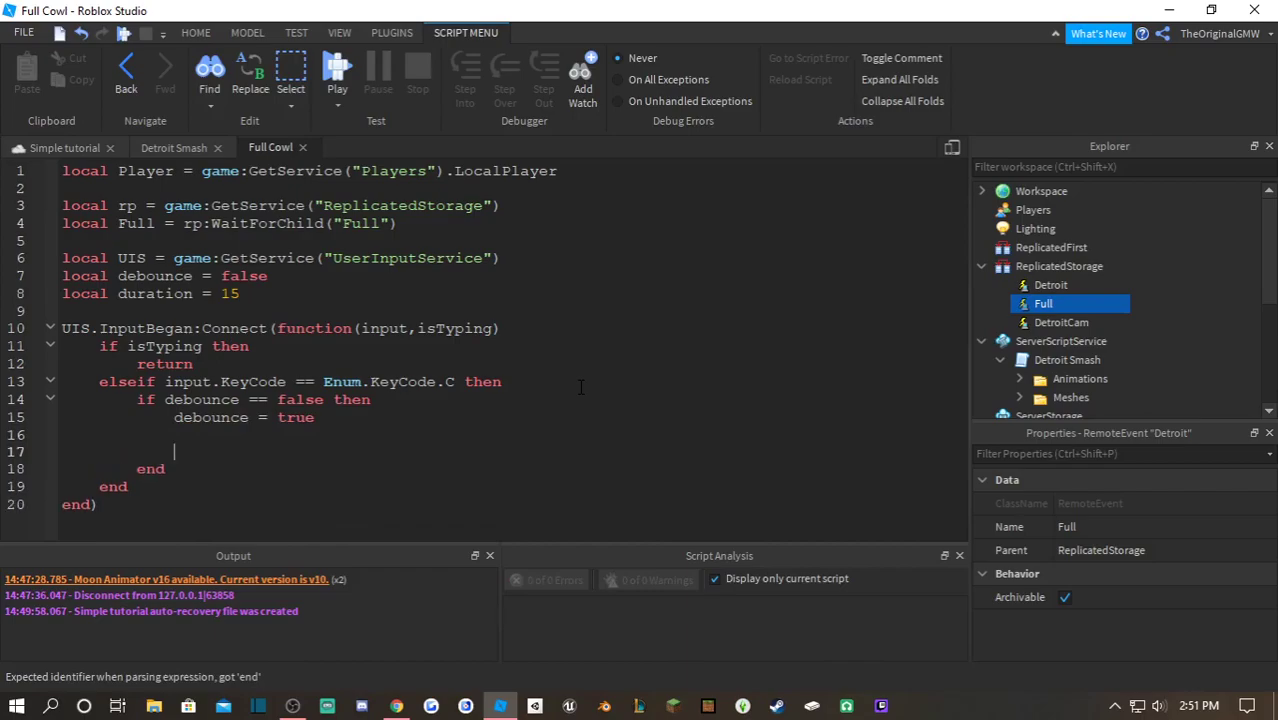
- Add the call Full:FireServer(duration) inside the debounce check, below the debounce assignment
{"action": "type", "text": "ful"}
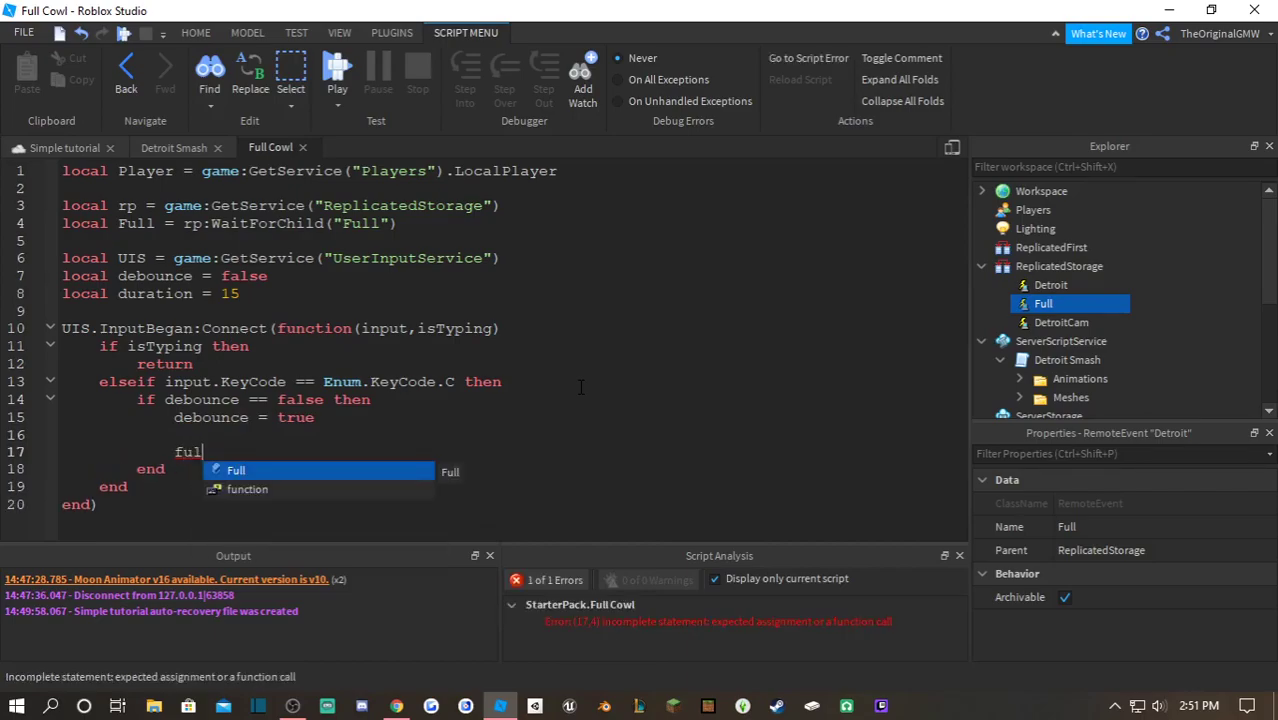
{"action": "key", "text": "Tab"}
{"action": "type", "text": ":FireSertve"}
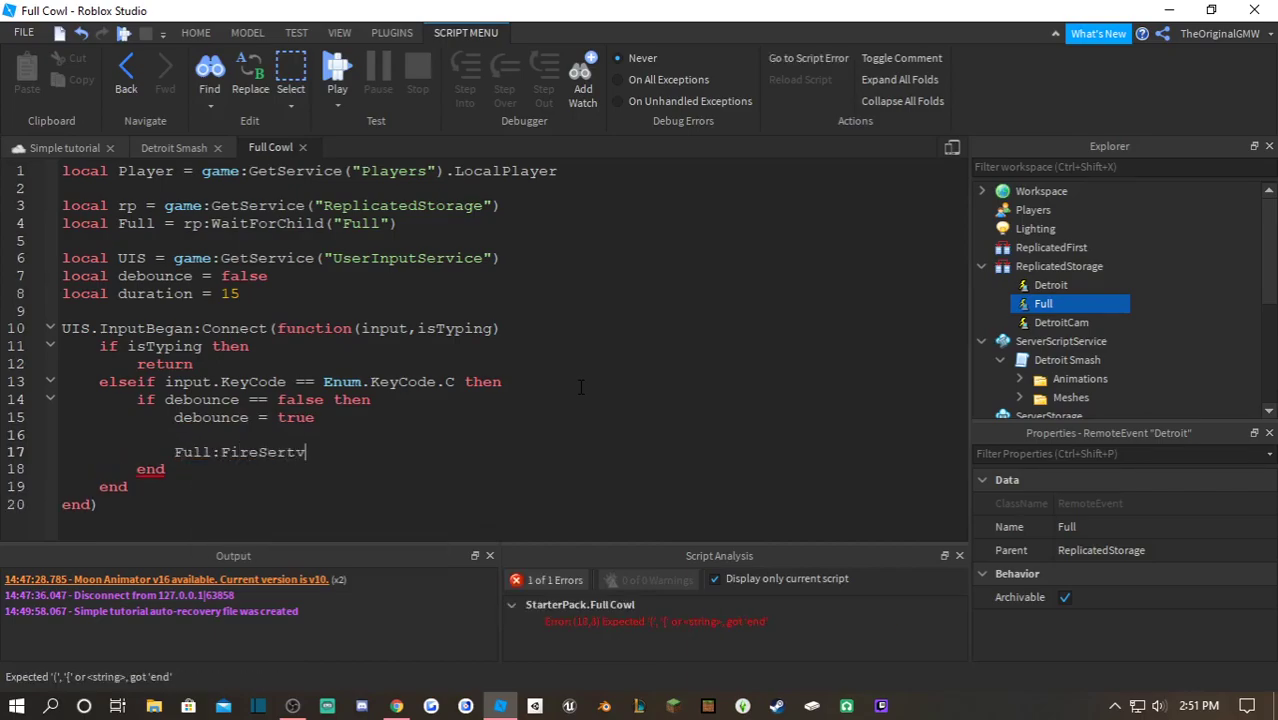
{"action": "key", "text": "BackSpace"}
{"action": "key", "text": "BackSpace"}
{"action": "key", "text": "BackSpace"}
{"action": "type", "text": "ver()"}
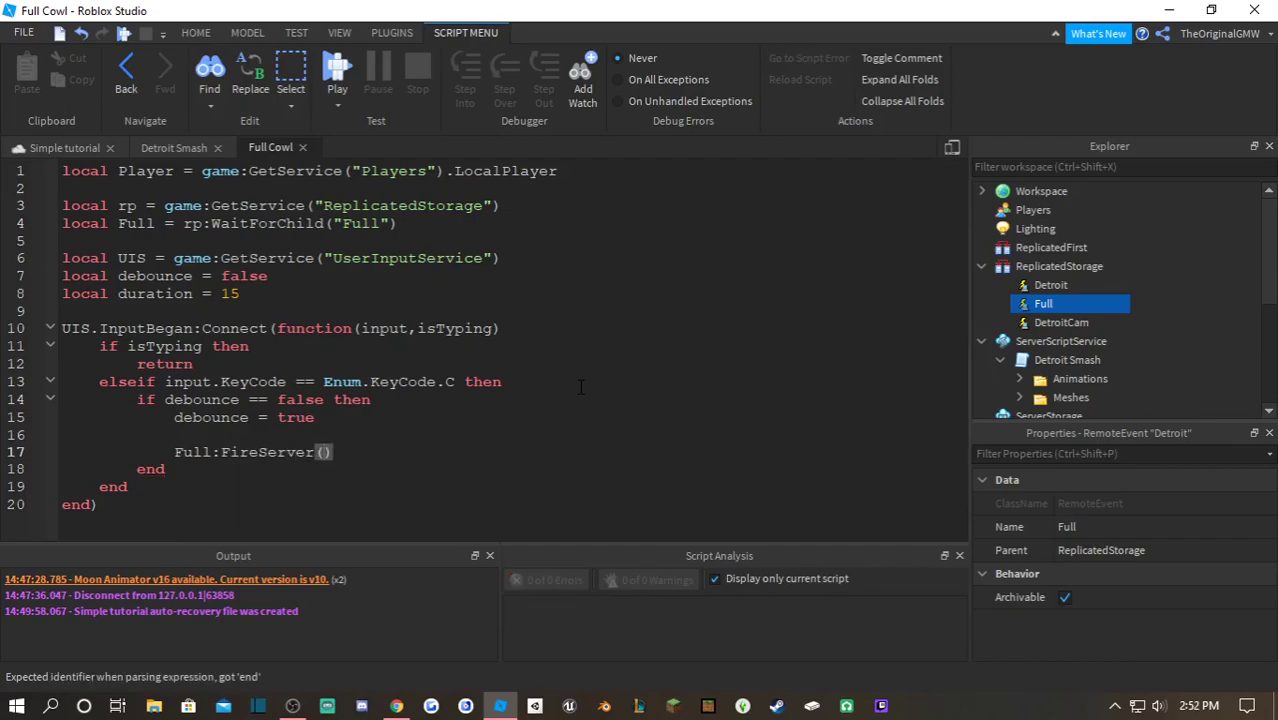
{"action": "type", "text": "duration"}
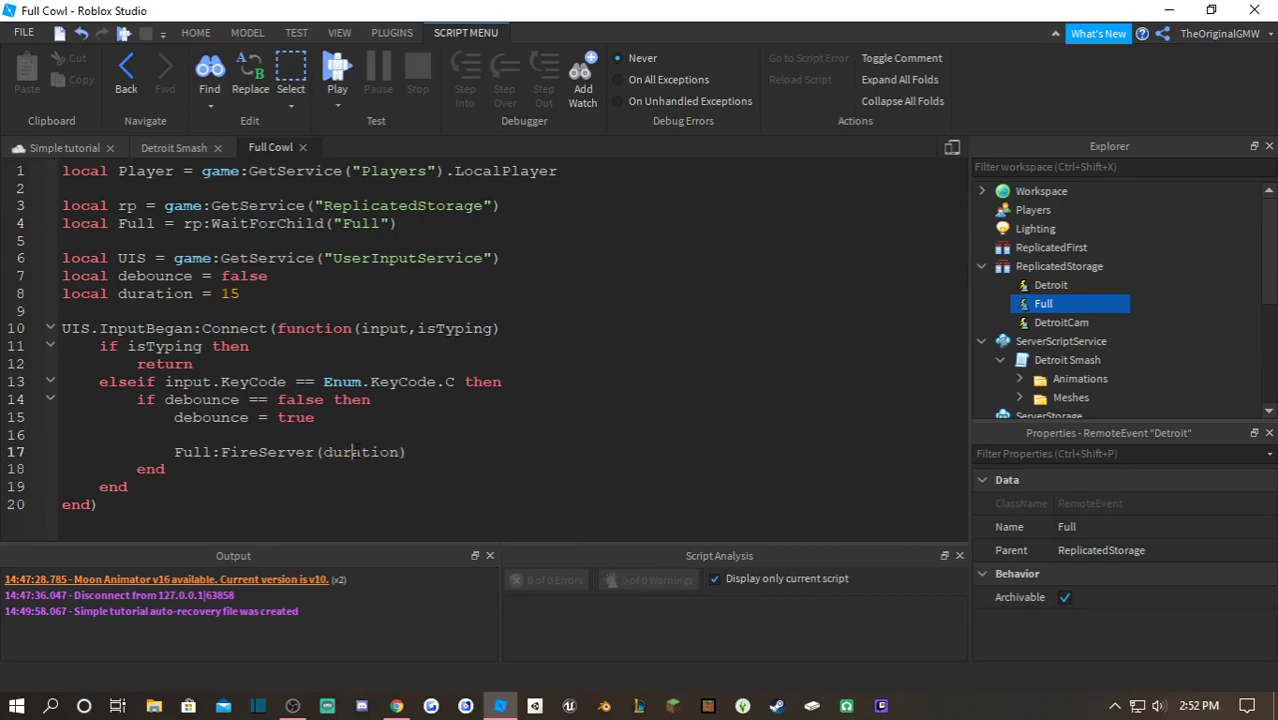
{"action": "double_click", "coordinate": [358, 452]}
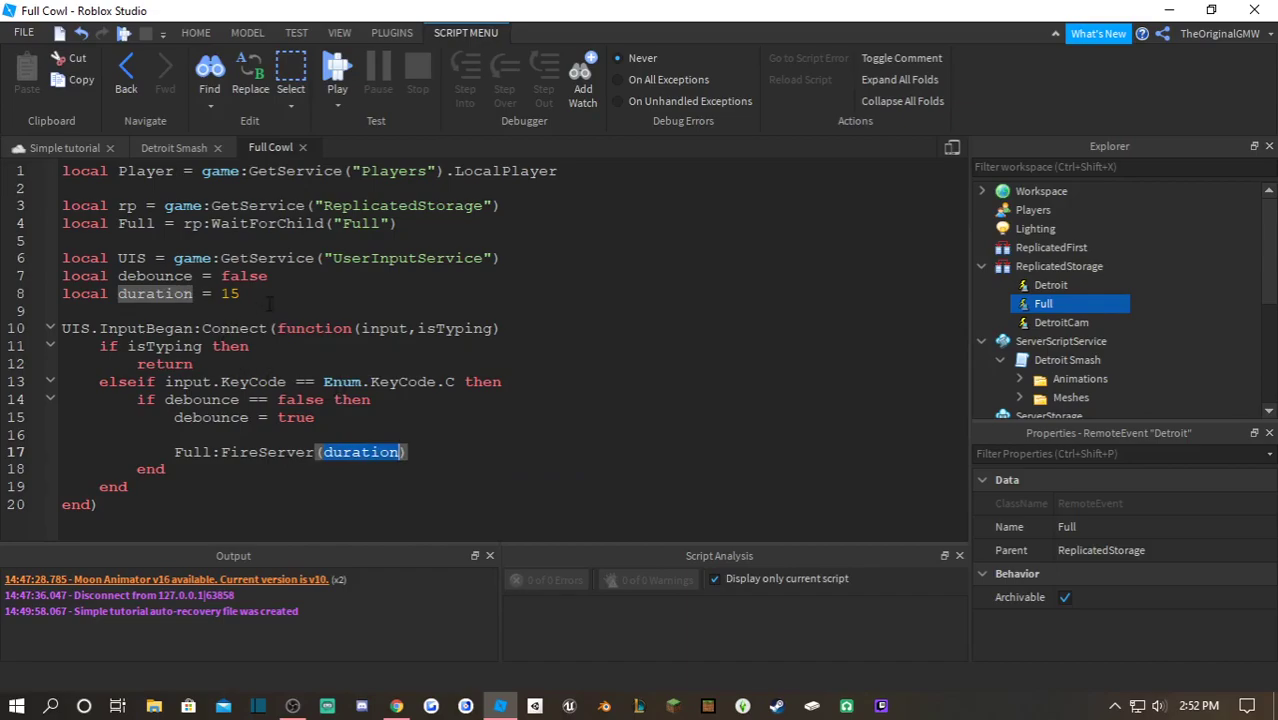
- Insert a new Script into ServerScriptService and rename it Full Cowl
{"action": "right_click", "coordinate": [1042, 346]}
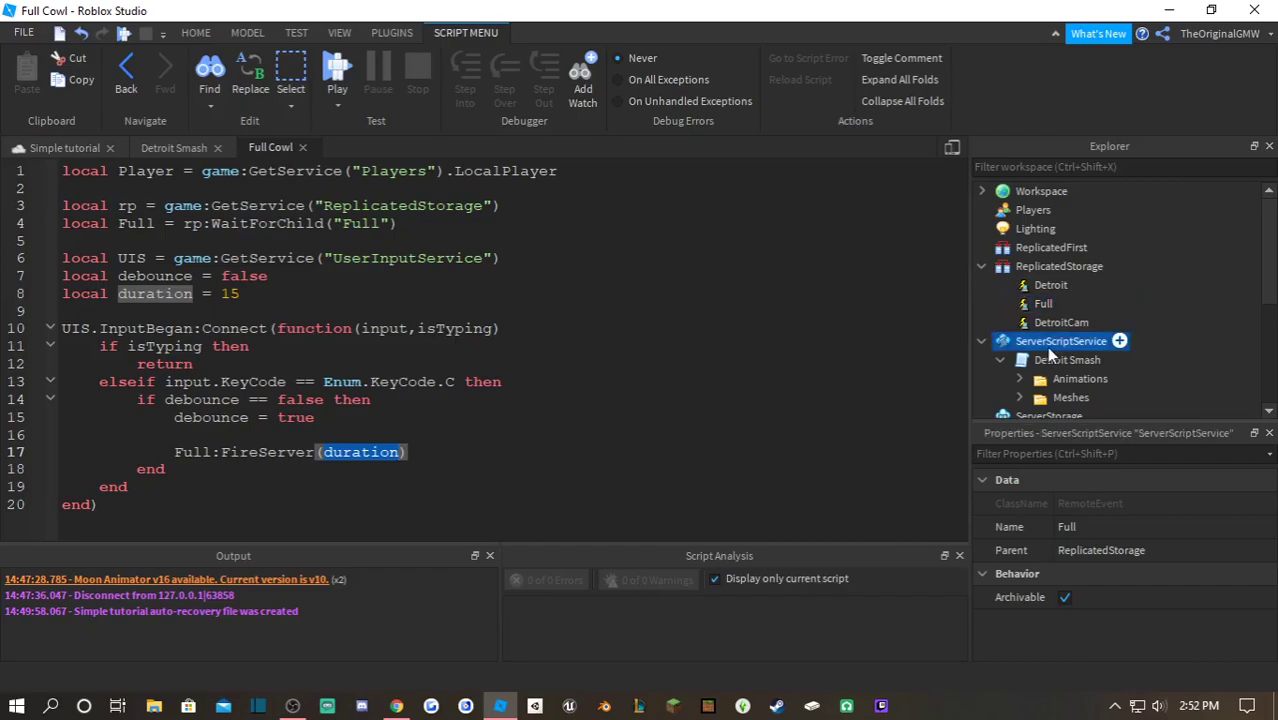
{"action": "left_click", "coordinate": [1113, 346]}
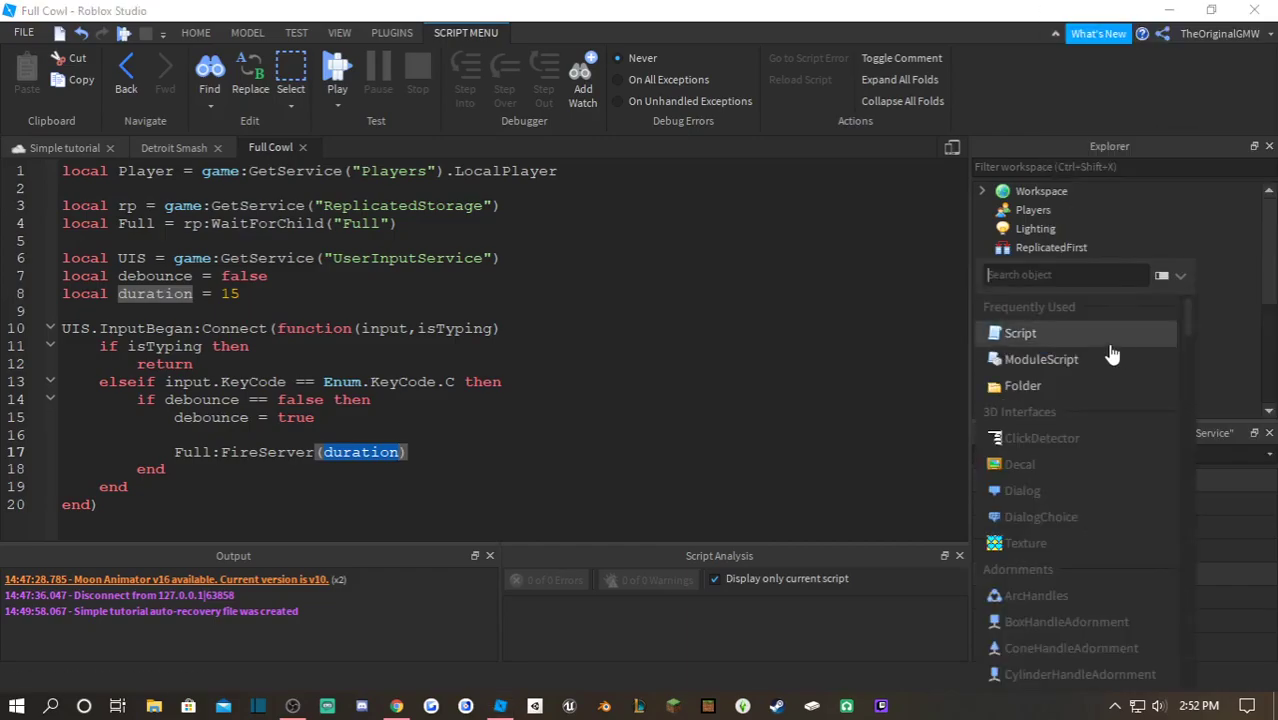
{"action": "left_click", "coordinate": [1050, 336]}
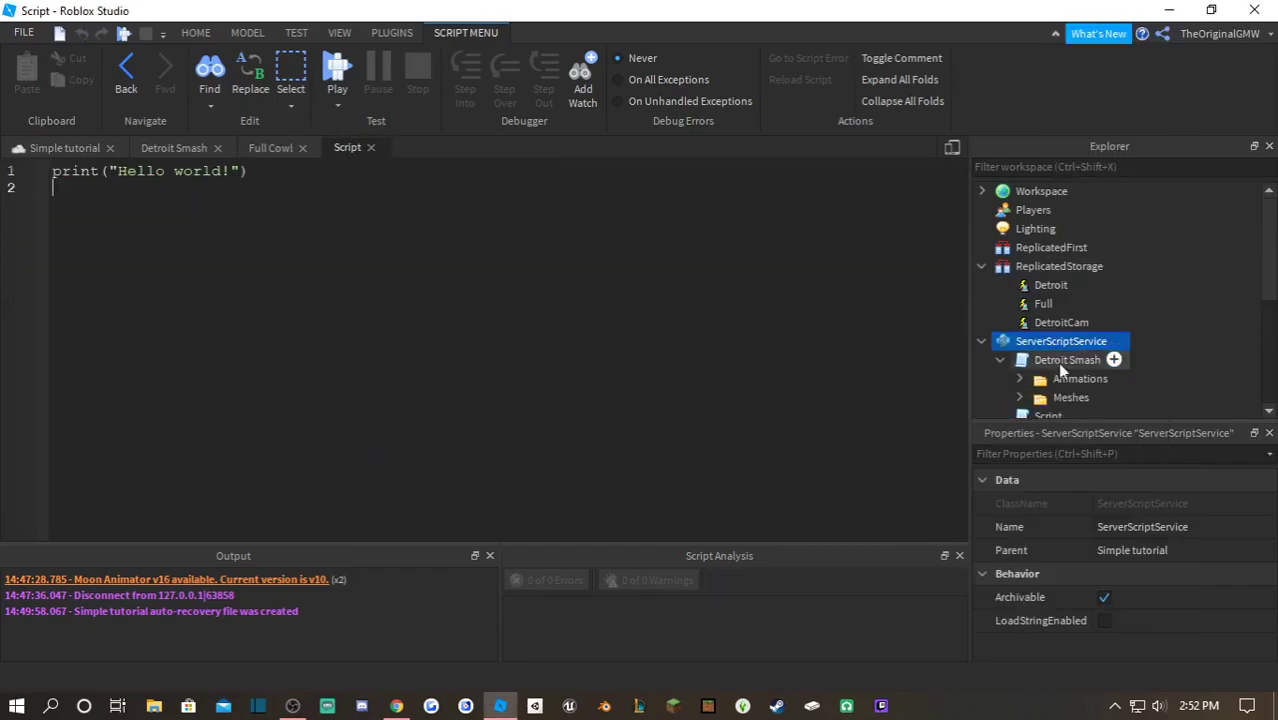
{"action": "left_click", "coordinate": [1048, 365]}
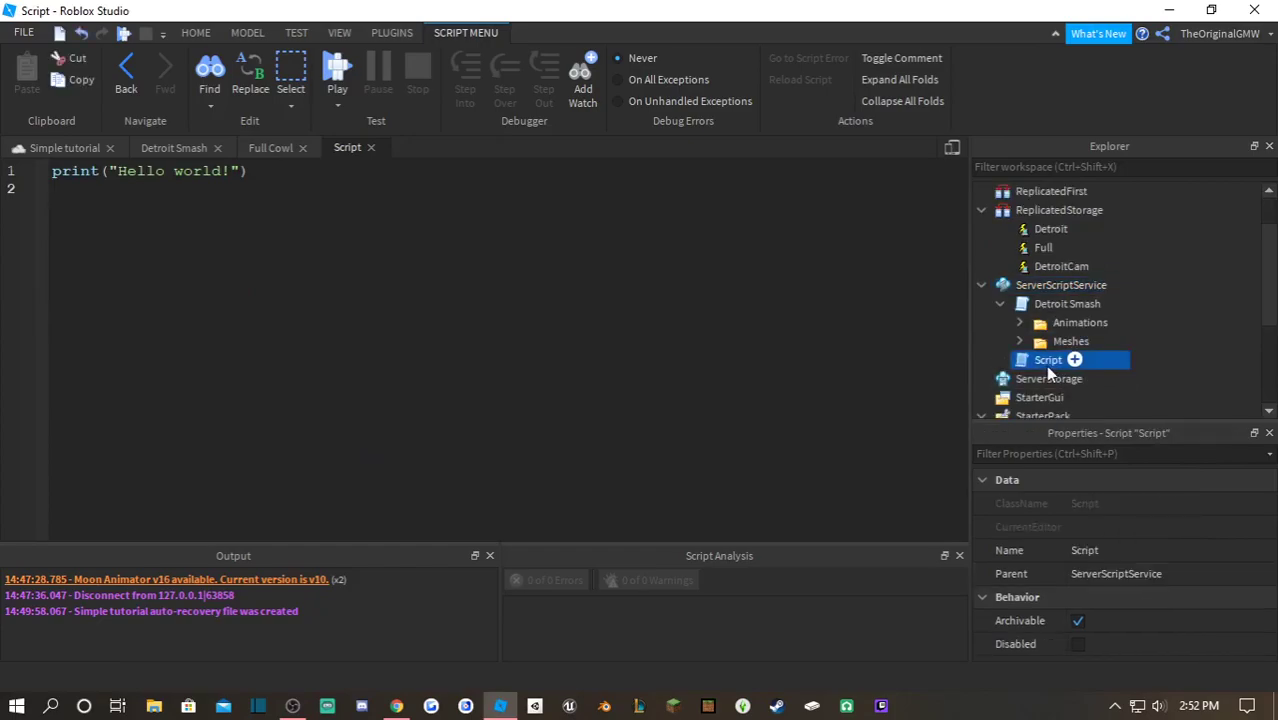
{"action": "left_click", "coordinate": [1045, 361]}
{"action": "type", "text": "Full Cowl"}
{"action": "key", "text": "Return"}
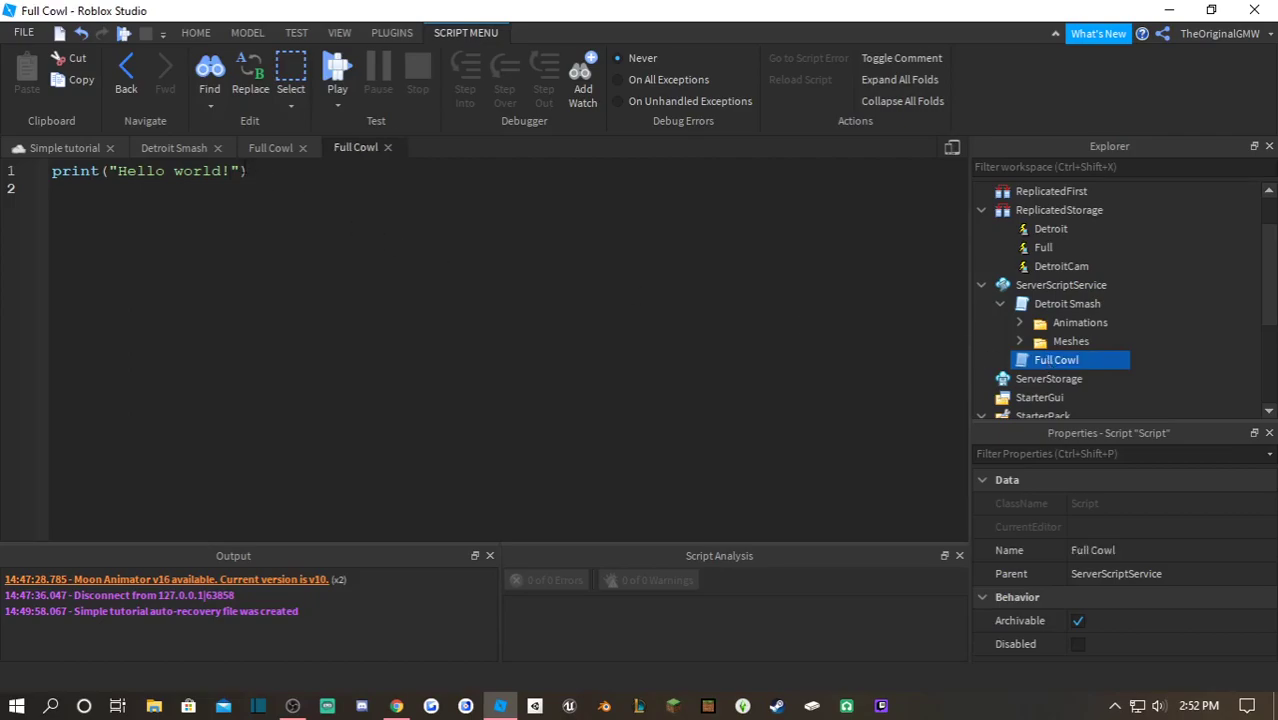
- Replace the server script's default print line with the rp and Full declarations copied from the Full Cowl LocalScript
{"action": "left_click", "coordinate": [271, 147]}
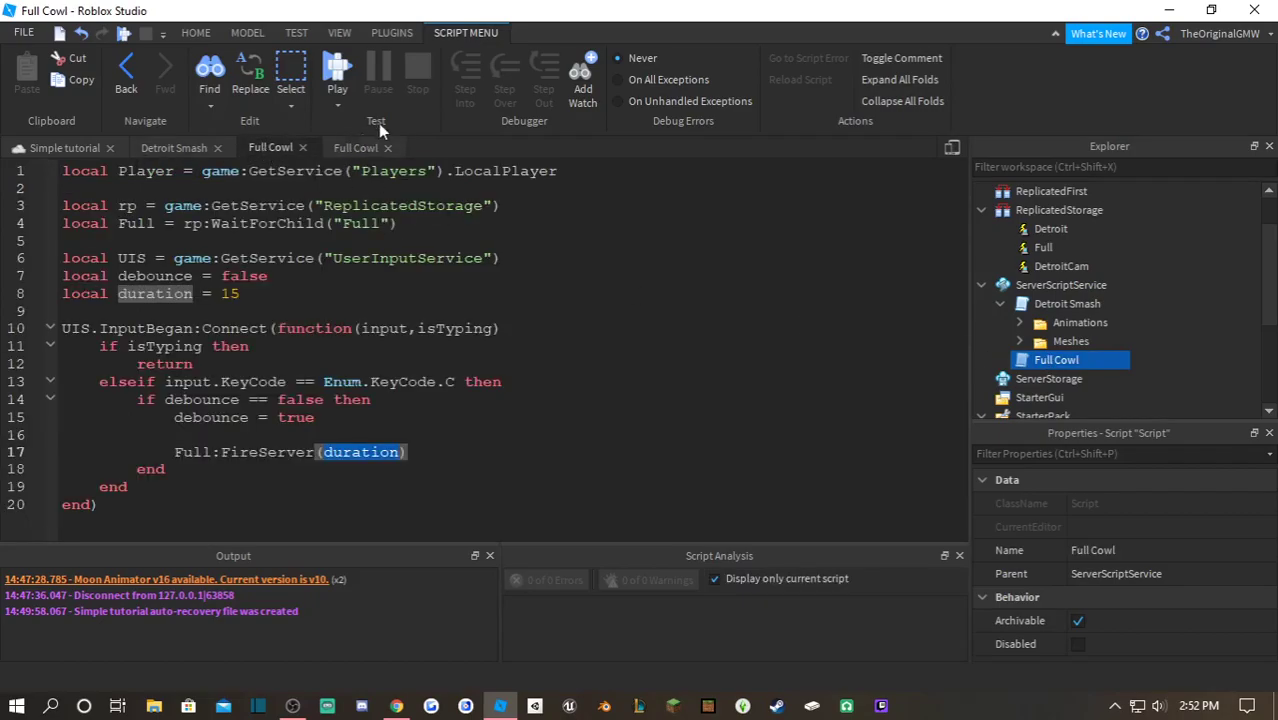
{"action": "left_click", "coordinate": [356, 147]}
{"action": "key", "text": "ctrl+a"}
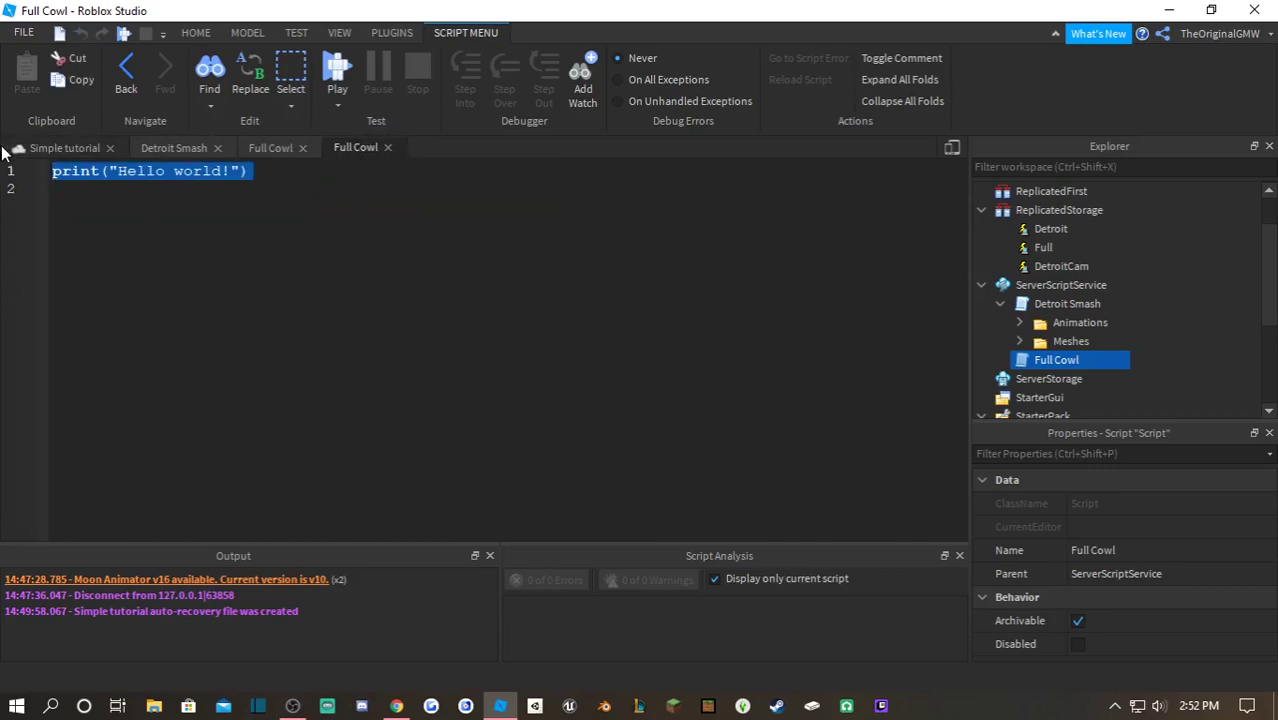
{"action": "left_click", "coordinate": [287, 148]}
{"action": "left_click_drag", "start_coordinate": [430, 224], "coordinate": [44, 201]}
{"action": "key", "text": "ctrl+c"}
{"action": "left_click", "coordinate": [356, 147]}
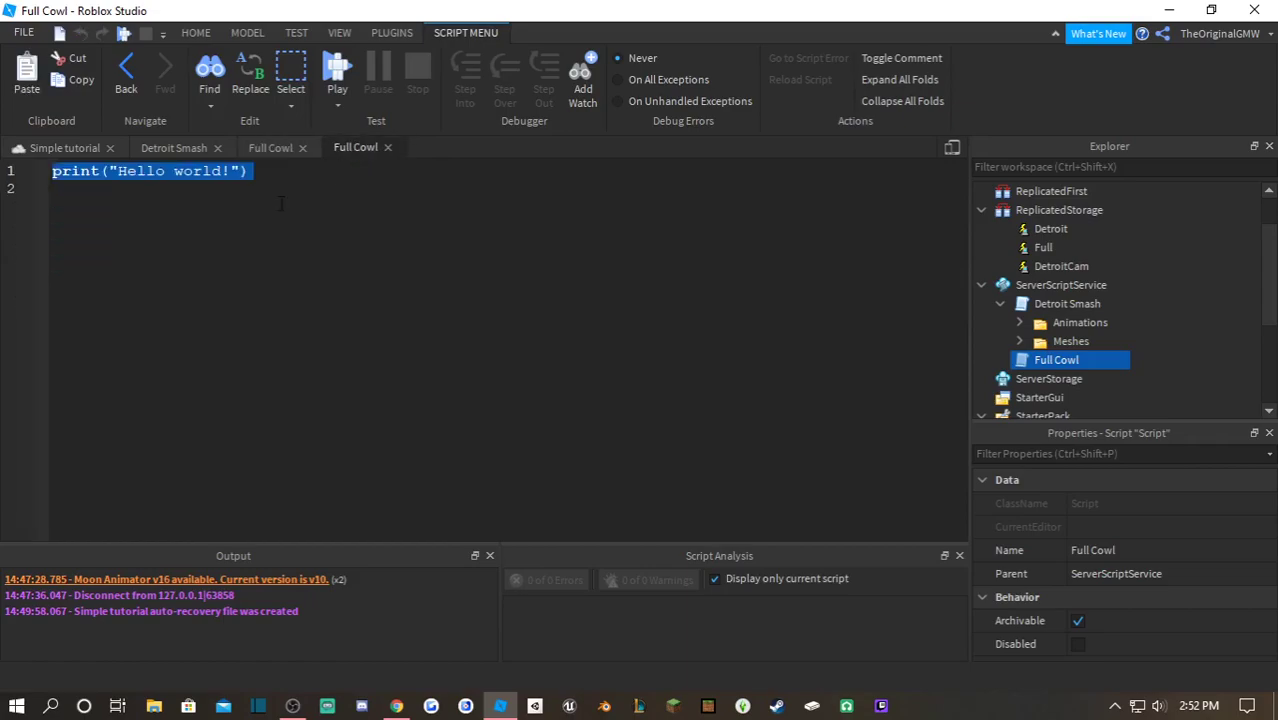
{"action": "key", "text": "ctrl+a"}
{"action": "key", "text": "ctrl+v"}
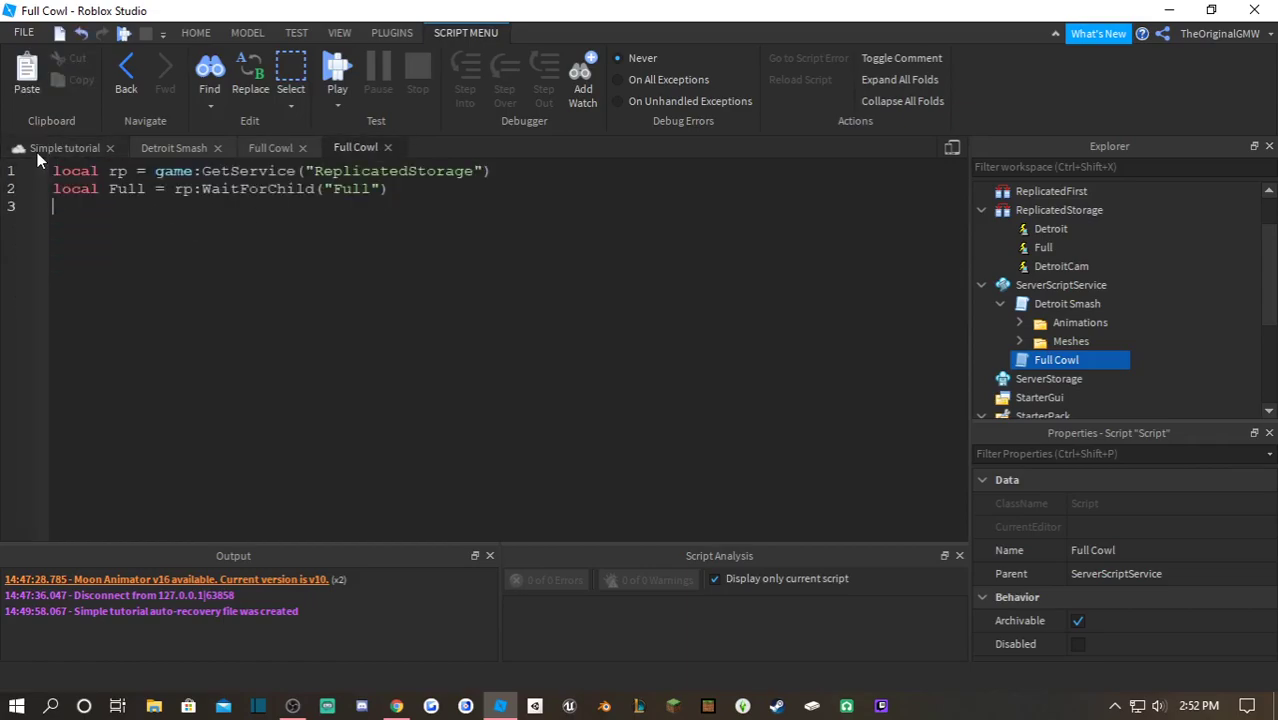
{"action": "type", "text": "function"}
{"action": "key", "text": "BackSpace"}
{"action": "key", "text": "BackSpace"}
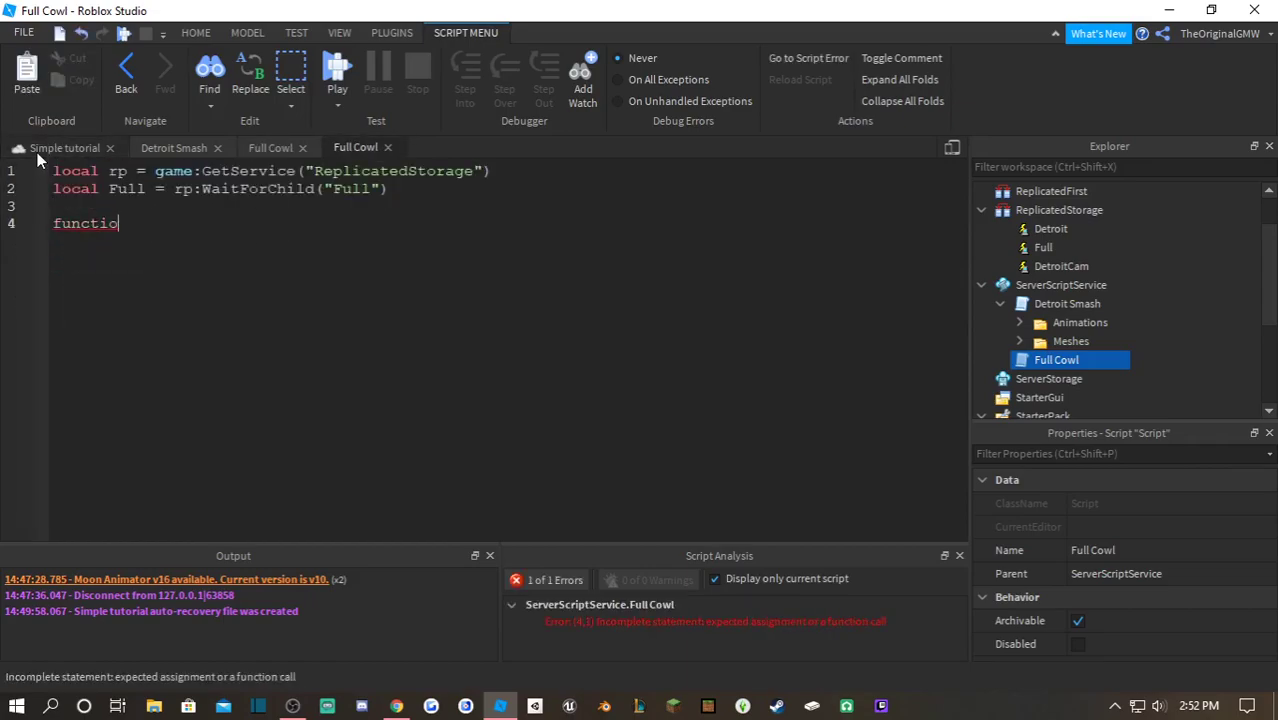
{"action": "key", "text": "BackSpace"}
{"action": "key", "text": "BackSpace"}
{"action": "key", "text": "BackSpace"}
{"action": "key", "text": "BackSpace"}
{"action": "key", "text": "BackSpace"}
{"action": "key", "text": "BackSpace"}
- Begin a Full.OnServerEvent:Connect handler with function(Player) two lines below the Full declaration in the Full Cowl server script
{"action": "type", "text": "Ful"}
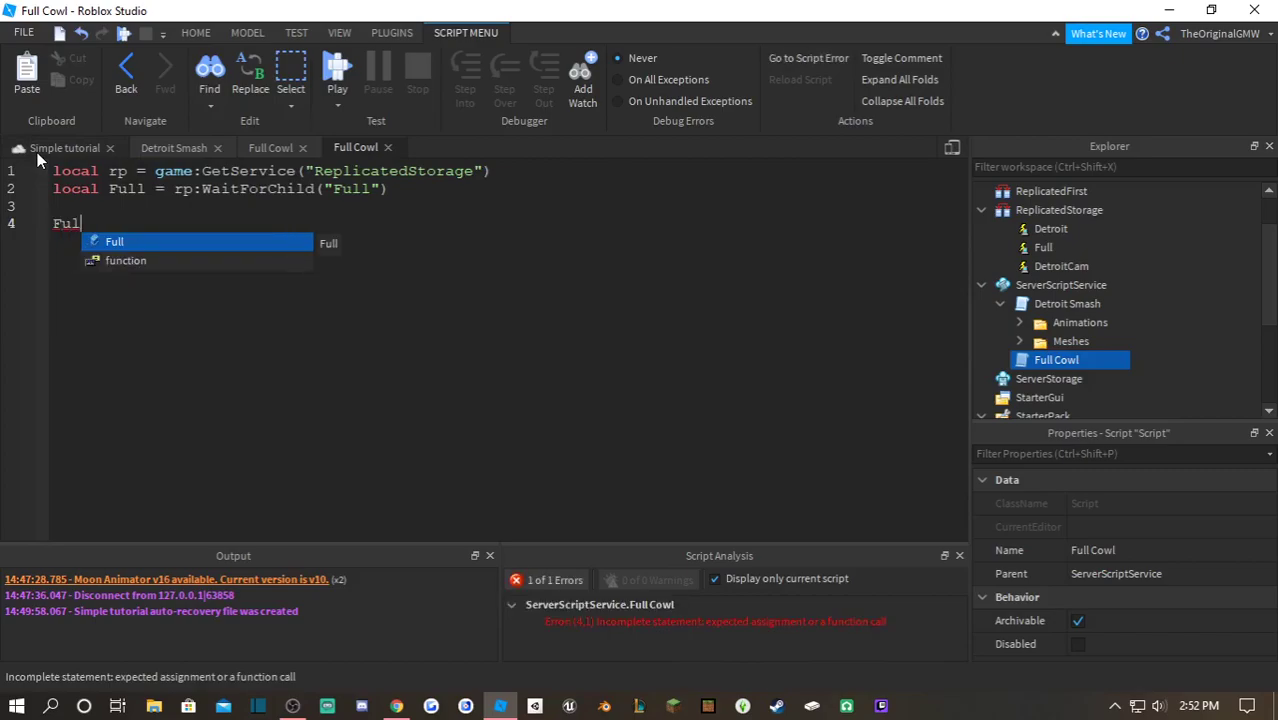
{"action": "type", "text": "l.OnS"}
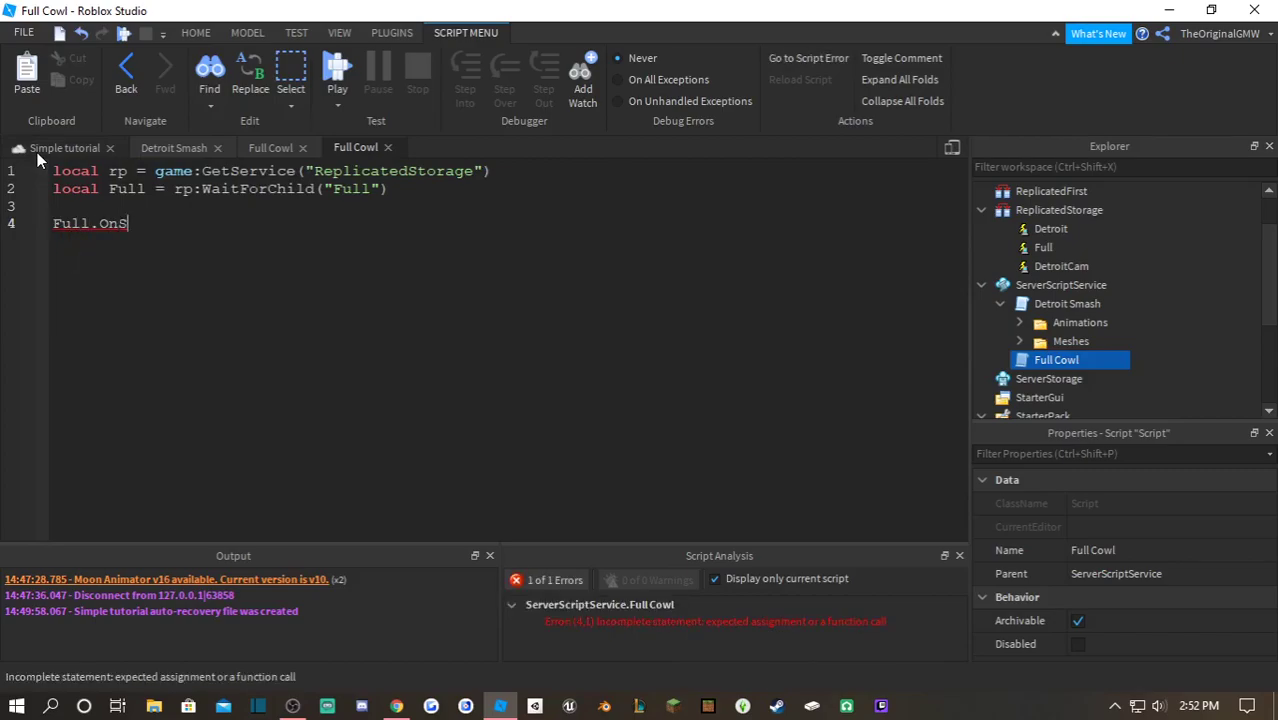
{"action": "type", "text": "erverEvent"}
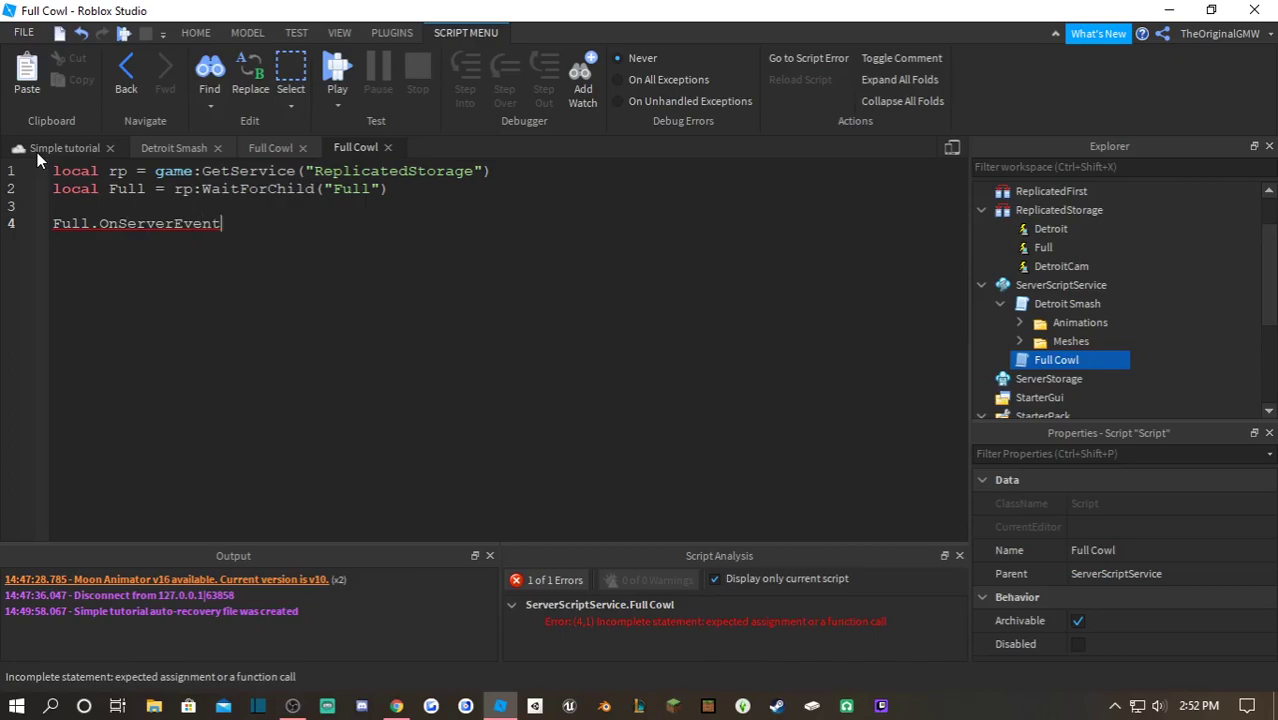
{"action": "type", "text": ":Connect(fu"}
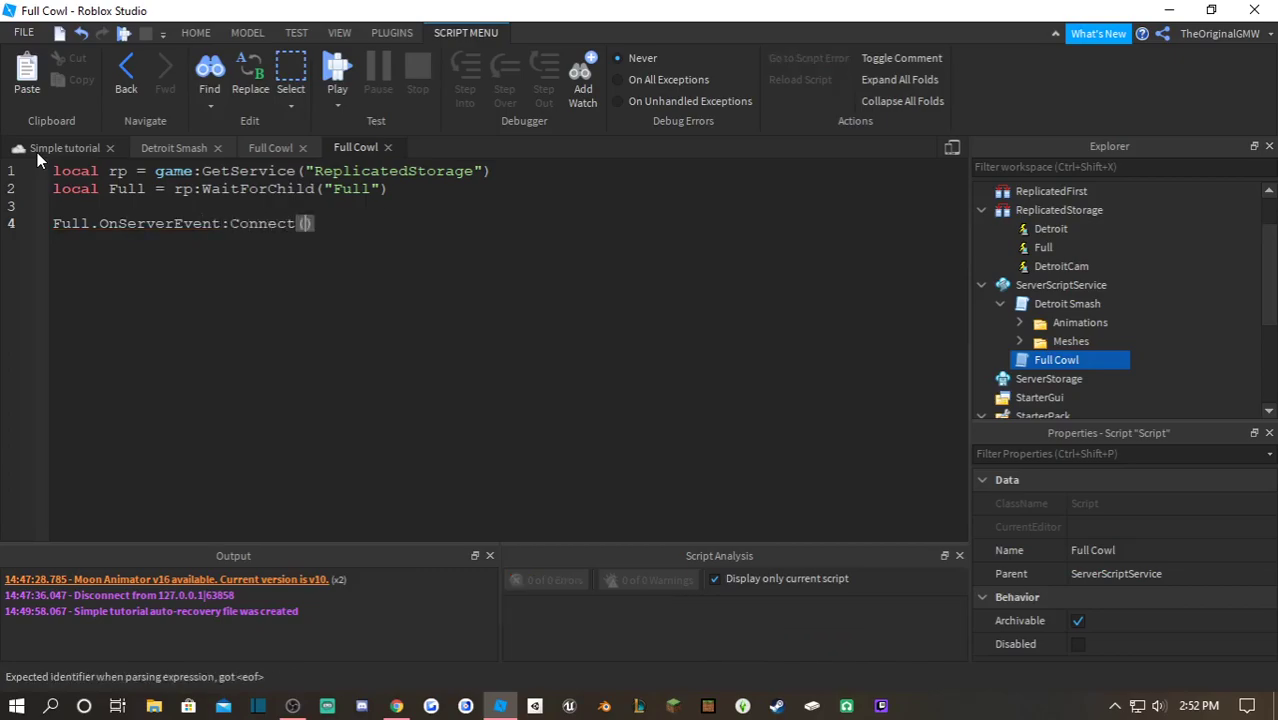
{"action": "key", "text": "Tab"}
{"action": "type", "text": "(P"}
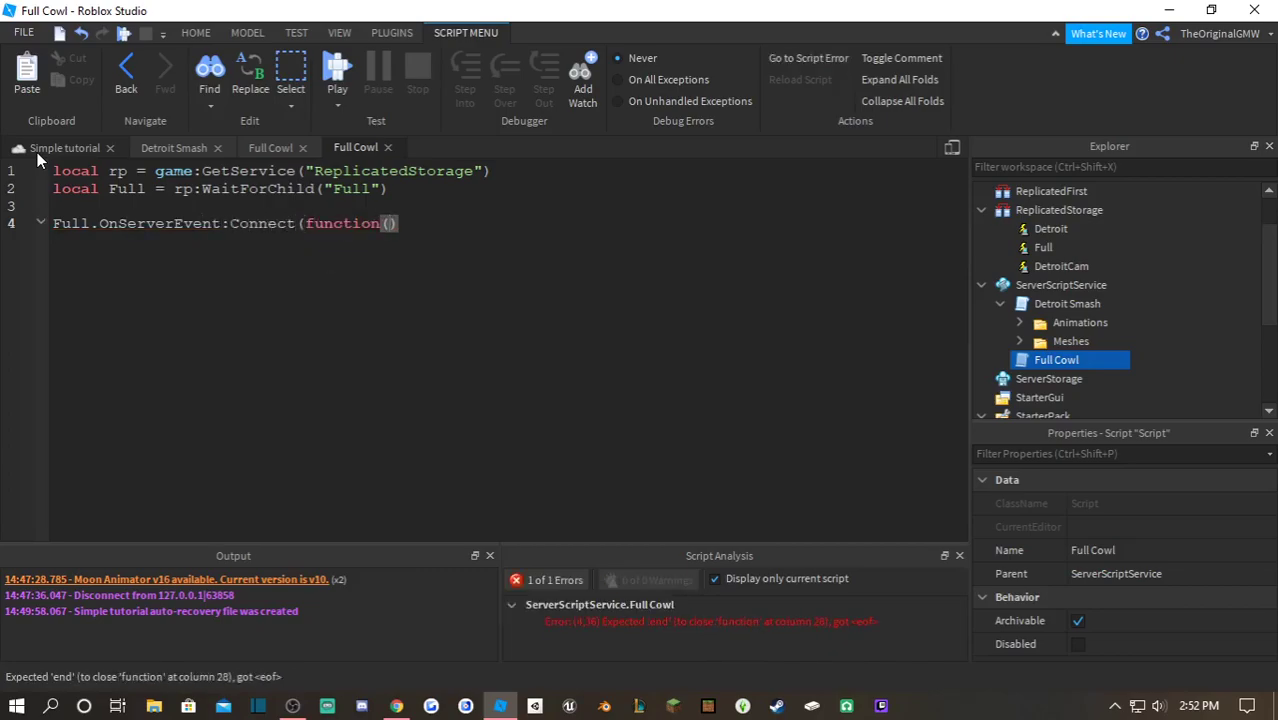
{"action": "type", "text": "layer"}
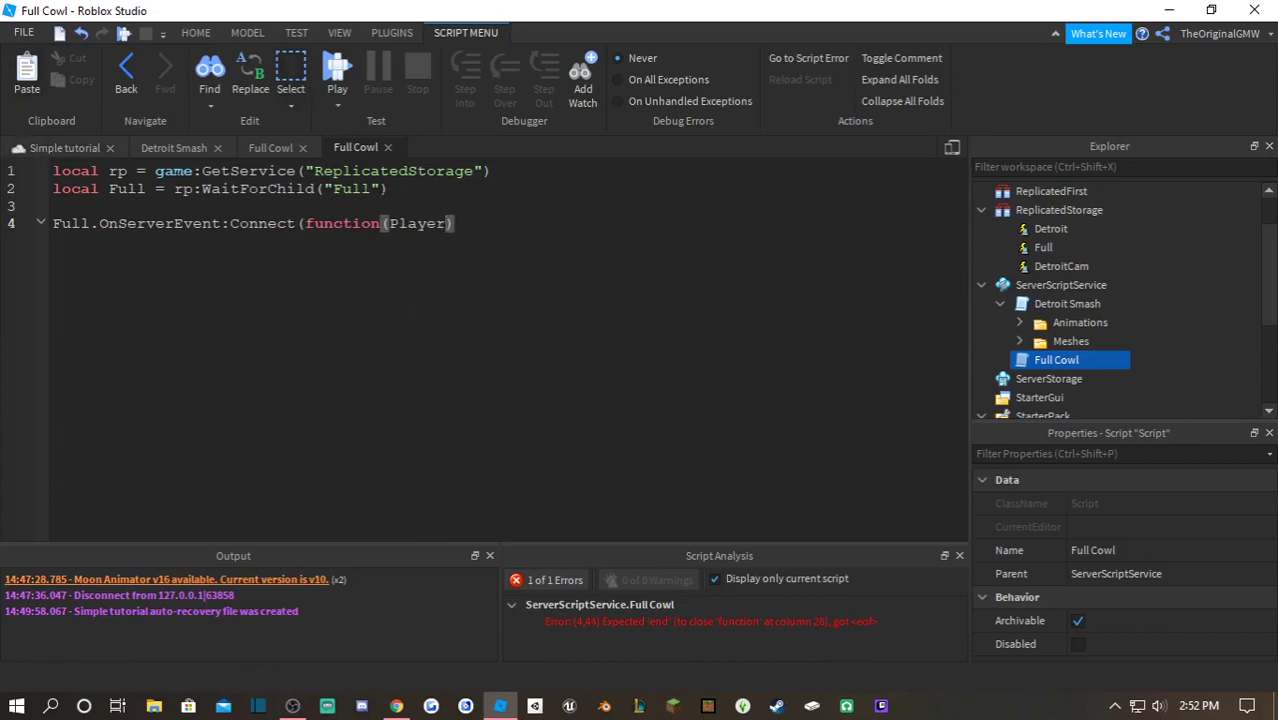
{"action": "left_click_drag", "start_coordinate": [455, 223], "coordinate": [30, 220]}
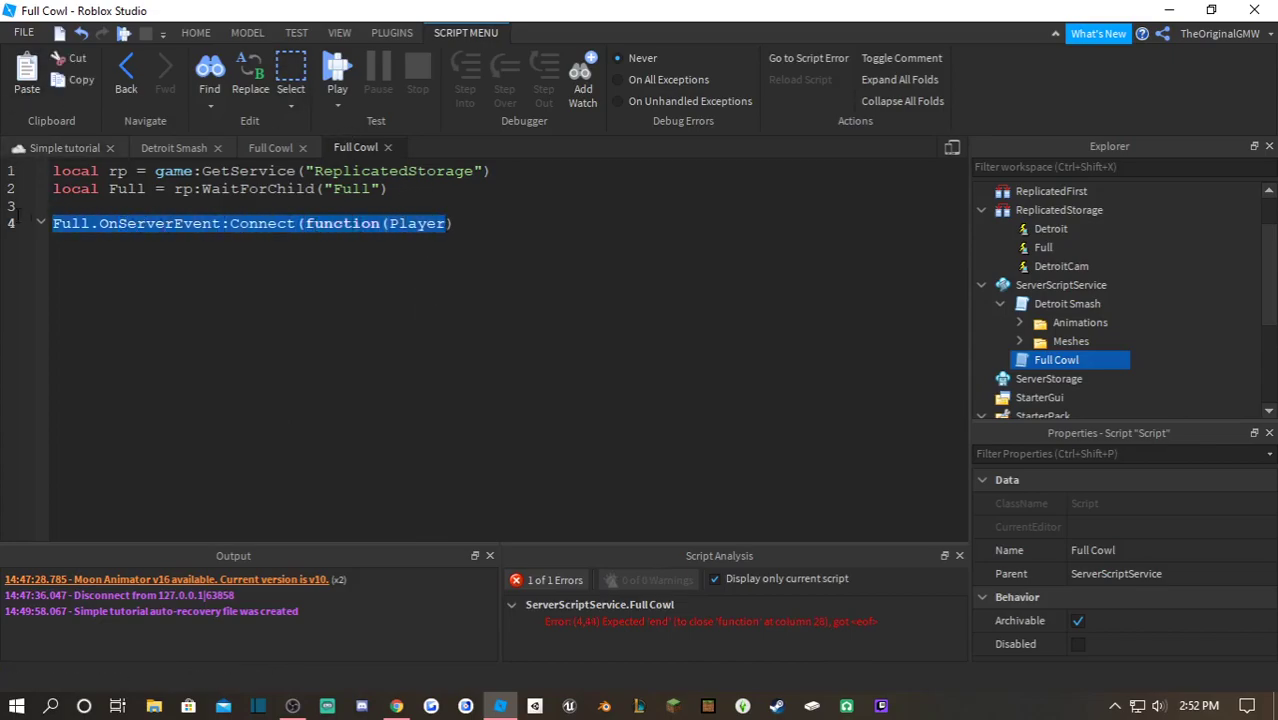
{"action": "left_click_drag", "start_coordinate": [446, 223], "coordinate": [390, 225]}
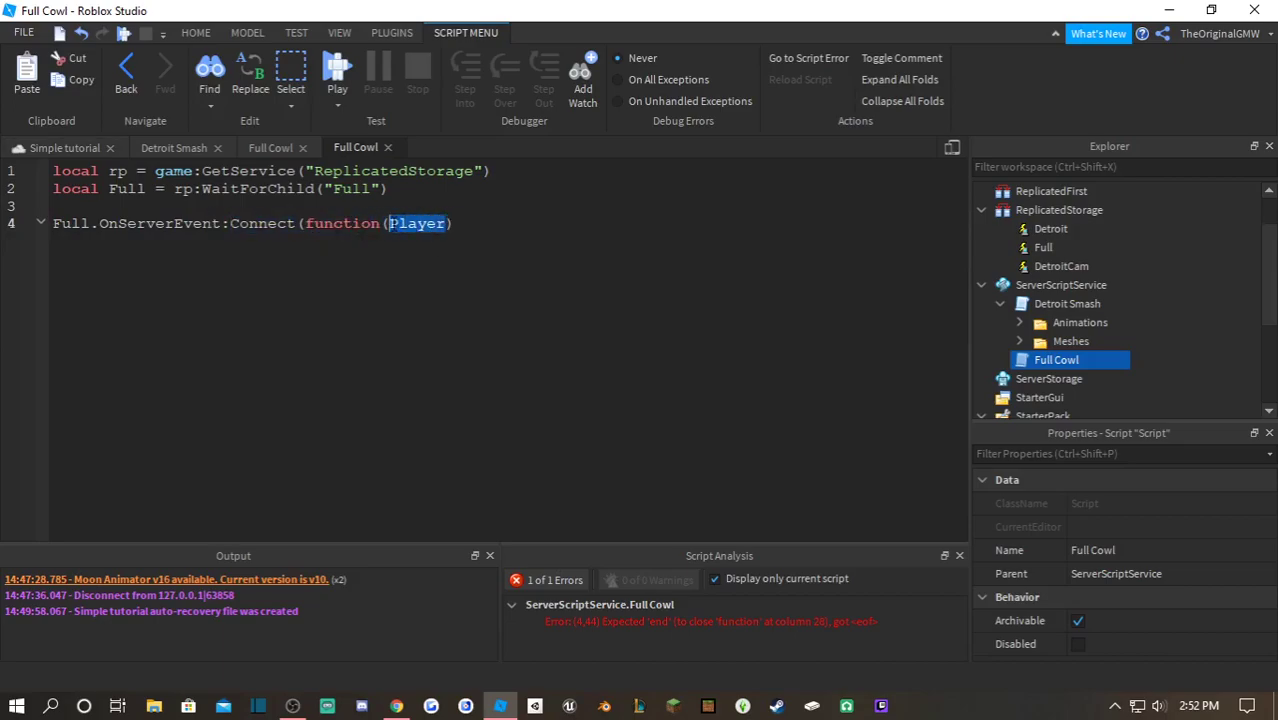
- Add duration as the handler's second parameter, matching the LocalScript's FireServer argument, and complete the function block with end)
{"action": "left_click", "coordinate": [285, 149]}
{"action": "left_click", "coordinate": [371, 452]}
{"action": "left_click_drag", "start_coordinate": [405, 452], "coordinate": [330, 452]}
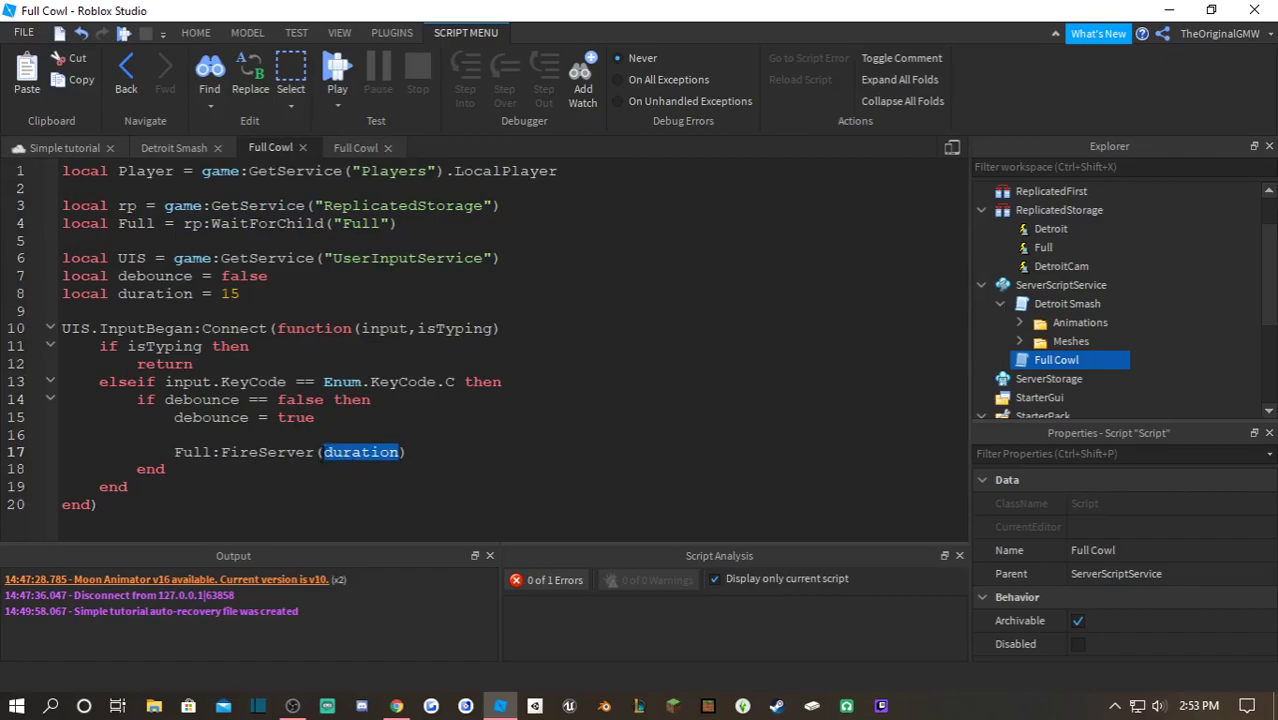
{"action": "left_click", "coordinate": [350, 148]}
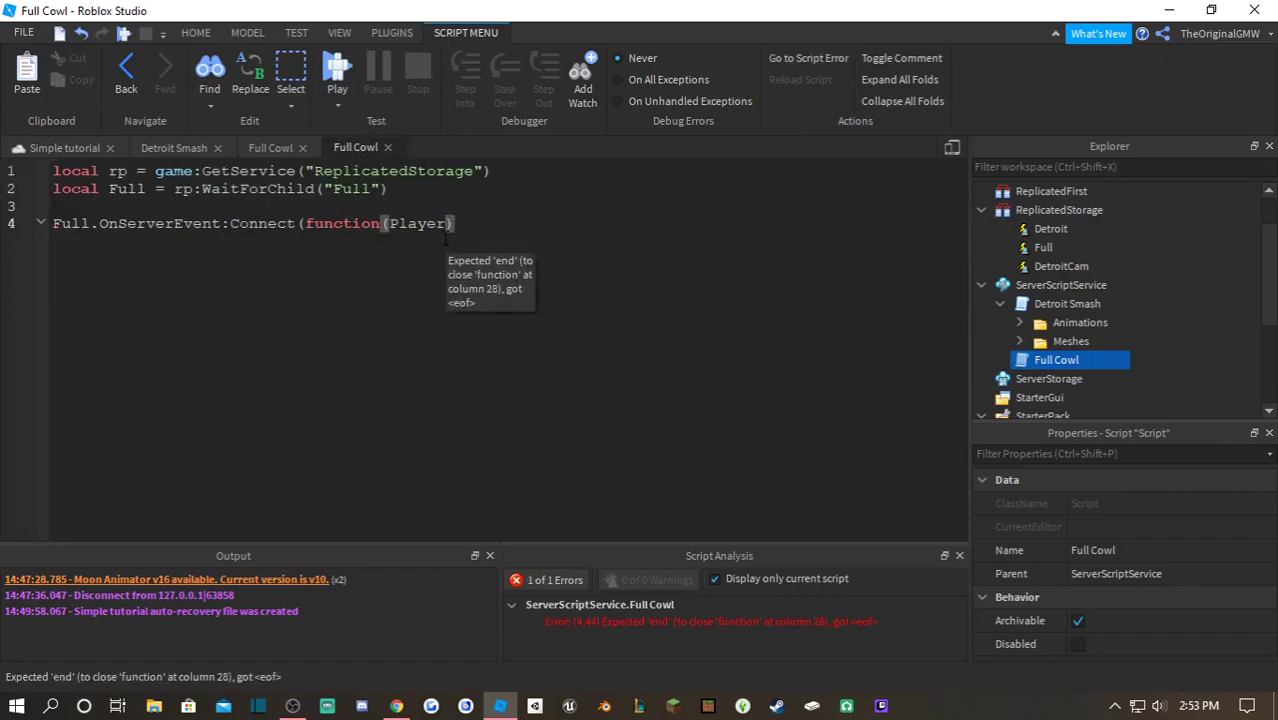
{"action": "type", "text": ","}
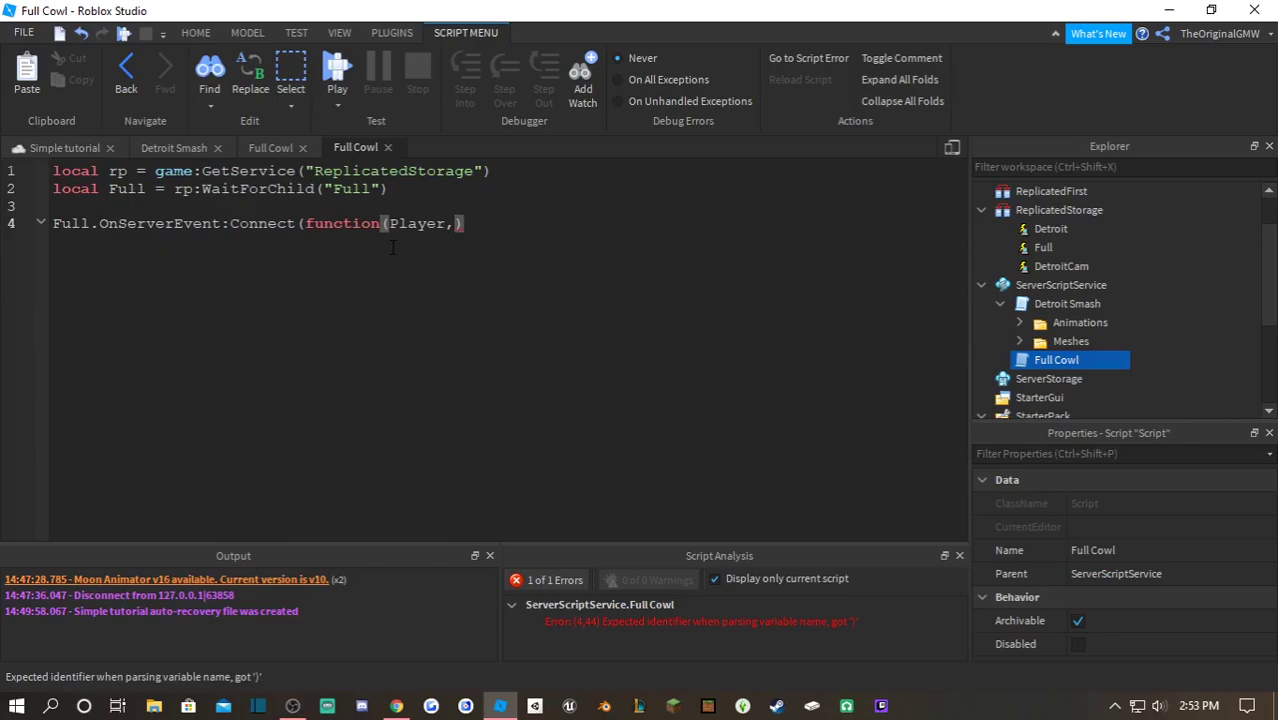
{"action": "type", "text": "duration"}
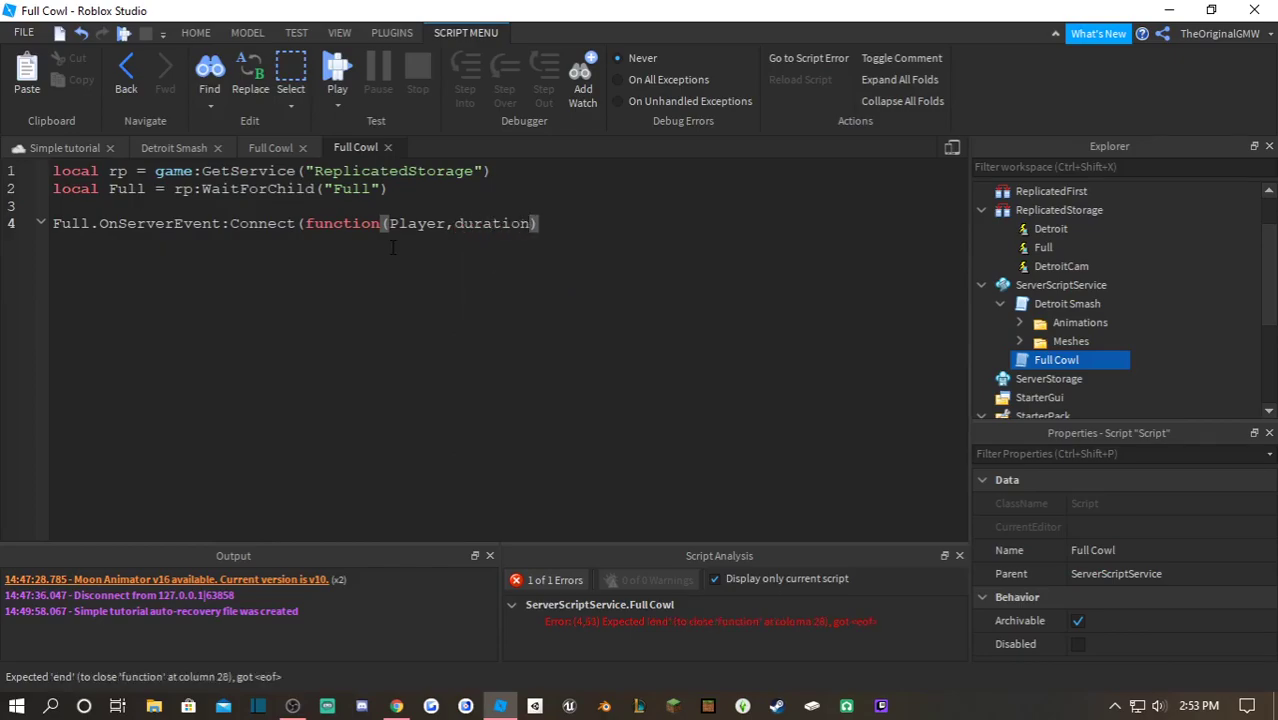
{"action": "key", "text": "Return"}
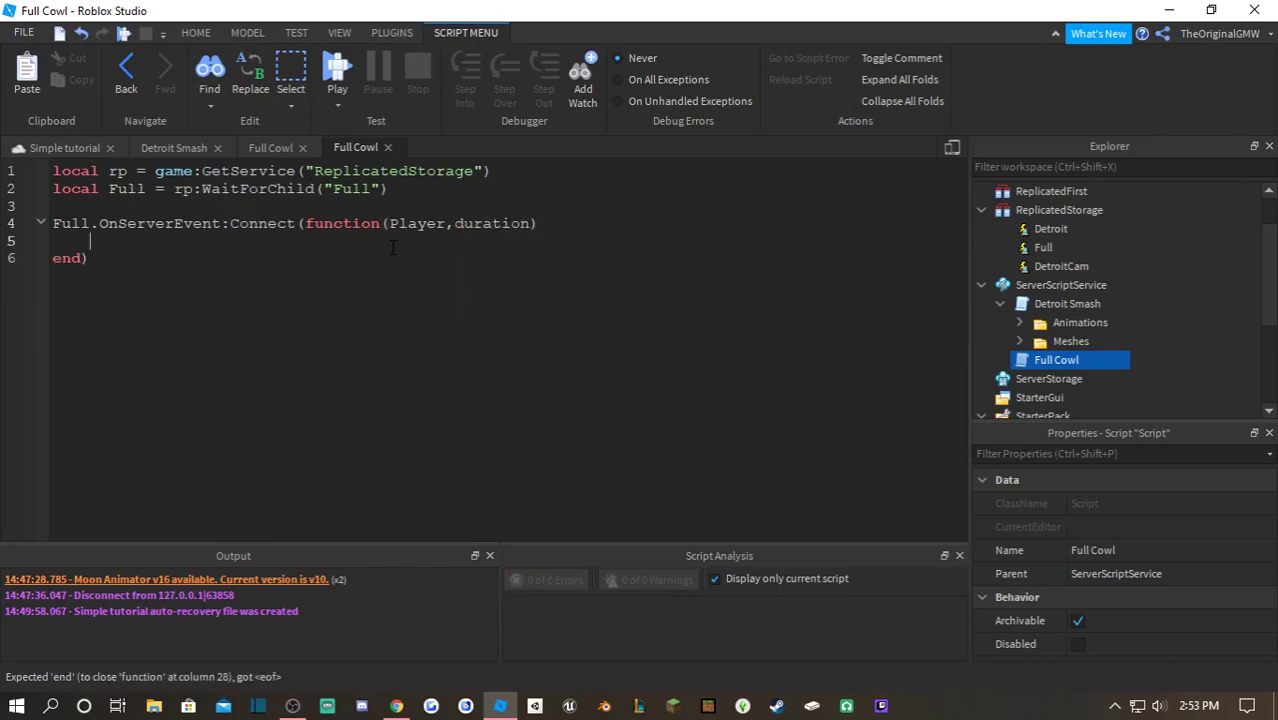
- Declare local Character = Player.Character inside the server event handler, with empty lines below it
{"action": "left_click", "coordinate": [260, 143]}
{"action": "left_click", "coordinate": [379, 434]}
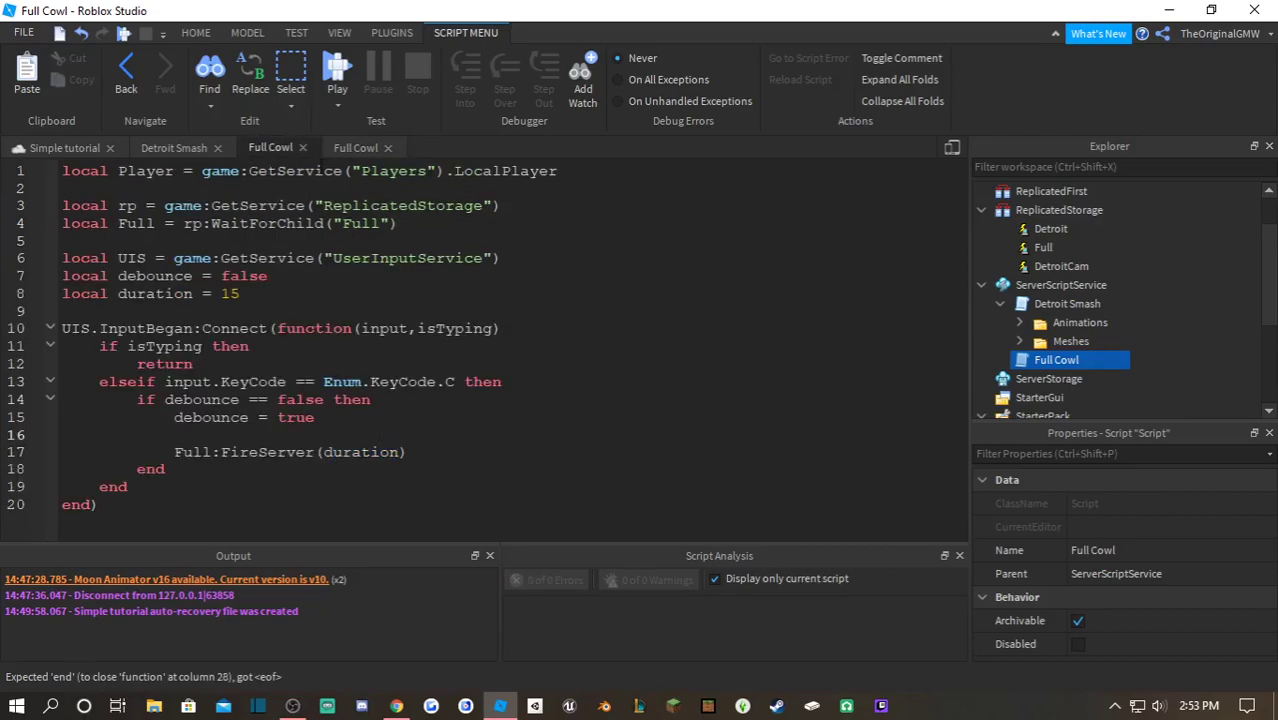
{"action": "left_click", "coordinate": [355, 147]}
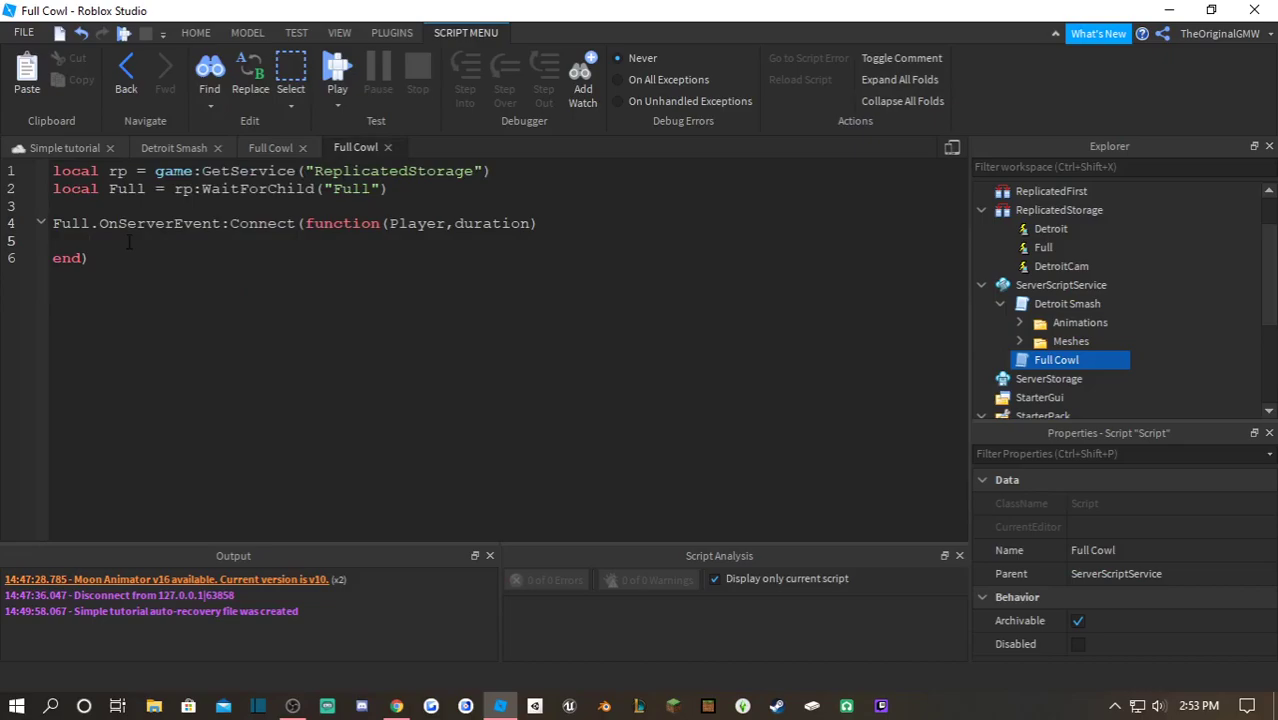
{"action": "type", "text": "l"}
{"action": "key", "text": "Tab"}
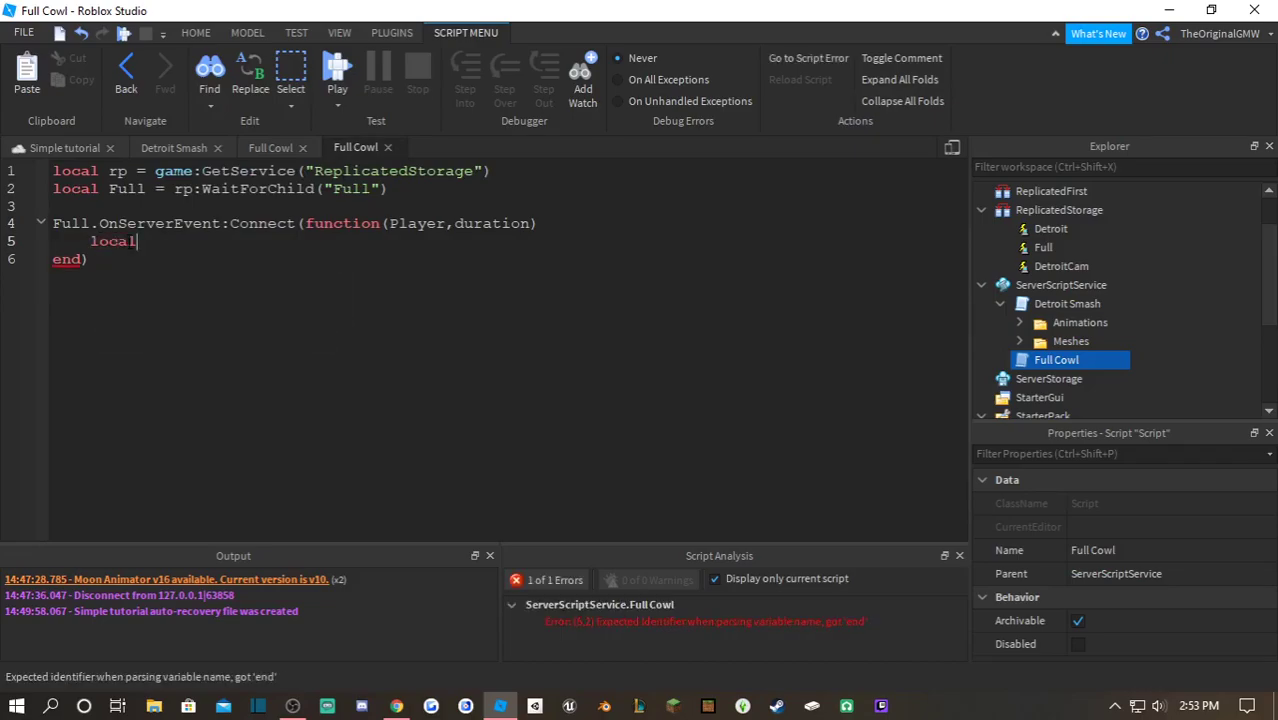
{"action": "type", "text": "Character"}
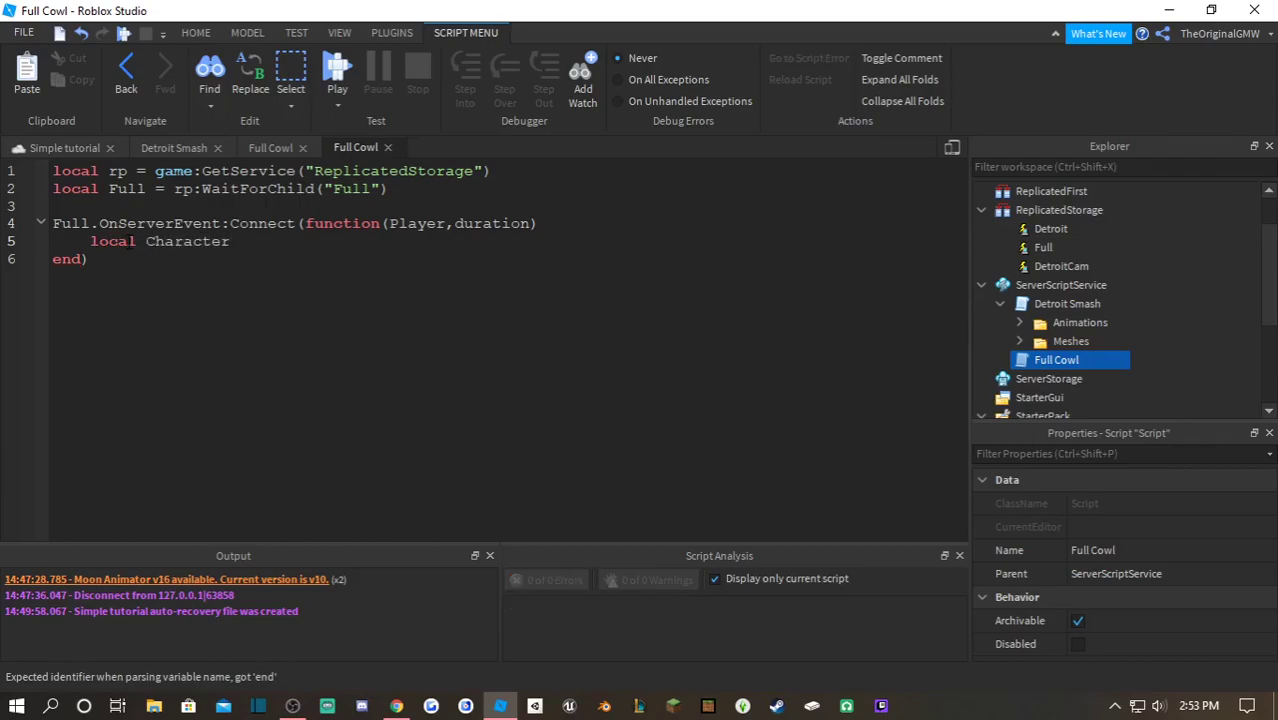
{"action": "type", "text": " = Player.Character"}
{"action": "key", "text": "Return"}
{"action": "key", "text": "Return"}
{"action": "key", "text": "Up"}
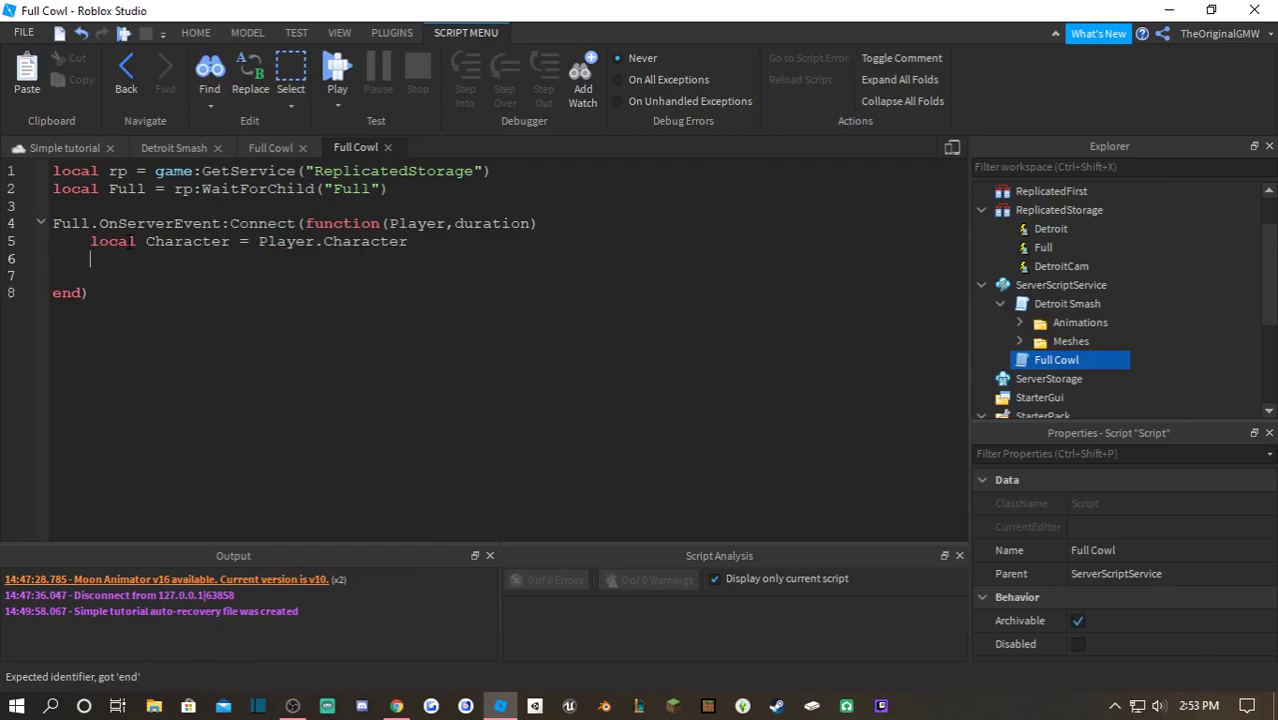
- Declare local Humanoid = Character:WaitForChild("Humanoid") below the Character variable, followed by empty lines
{"action": "type", "text": "loc"}
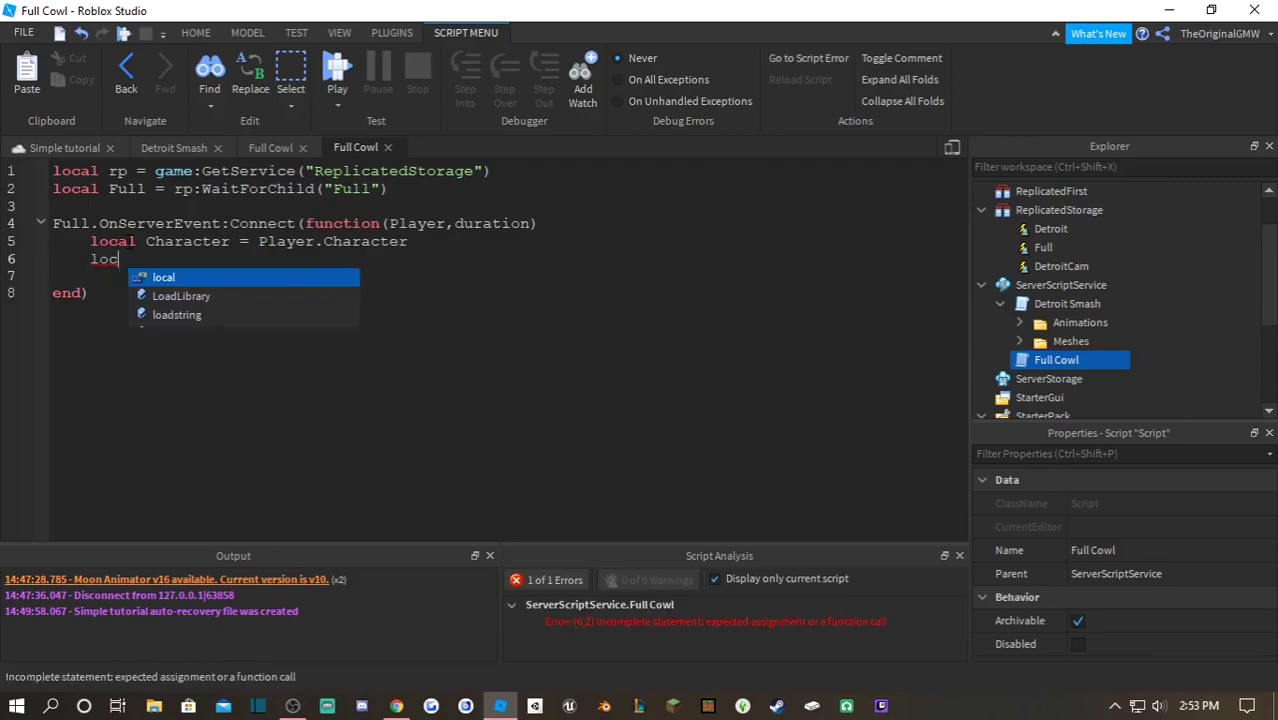
{"action": "type", "text": "al Humanoid  "}
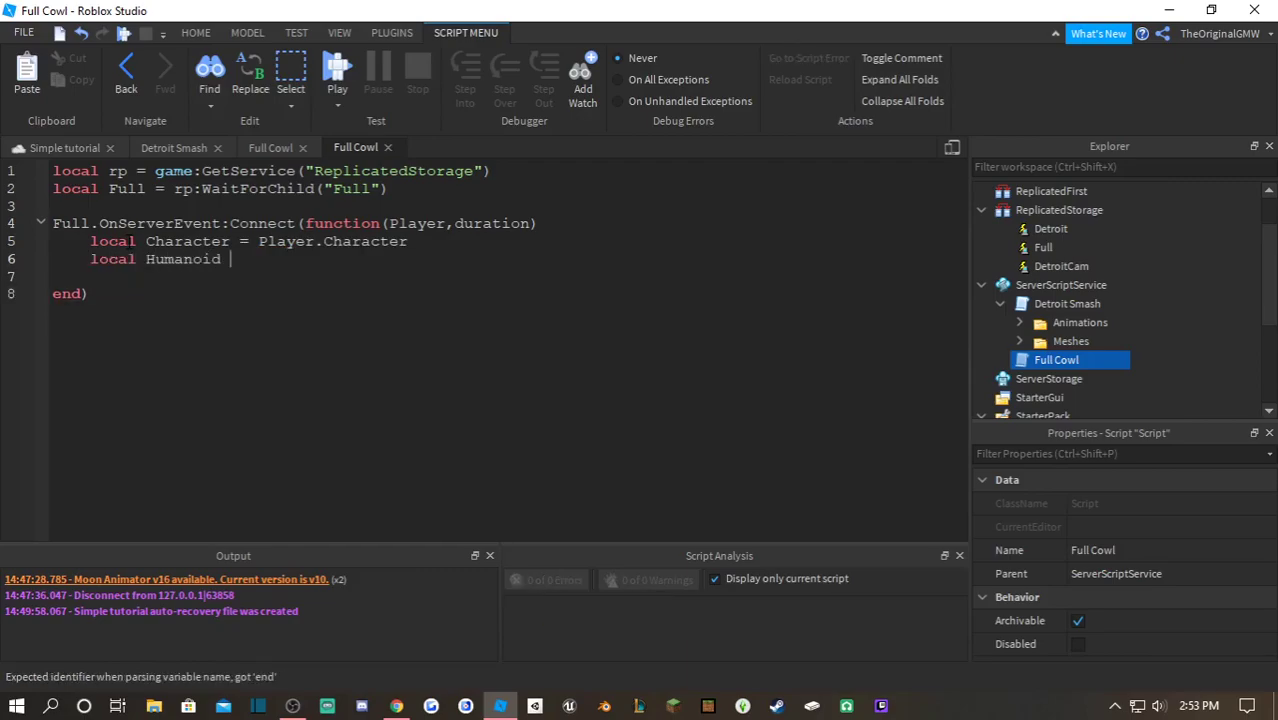
{"action": "type", "text": "= C"}
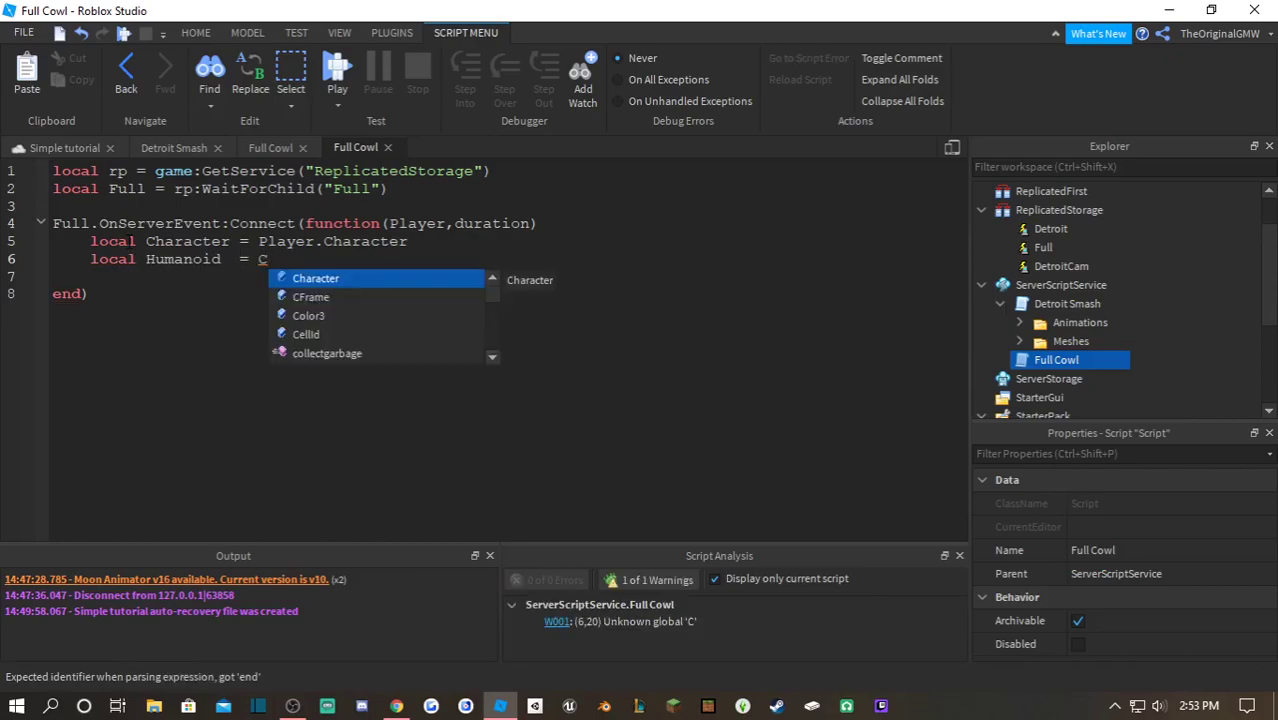
{"action": "type", "text": "haracter:WaitFor"}
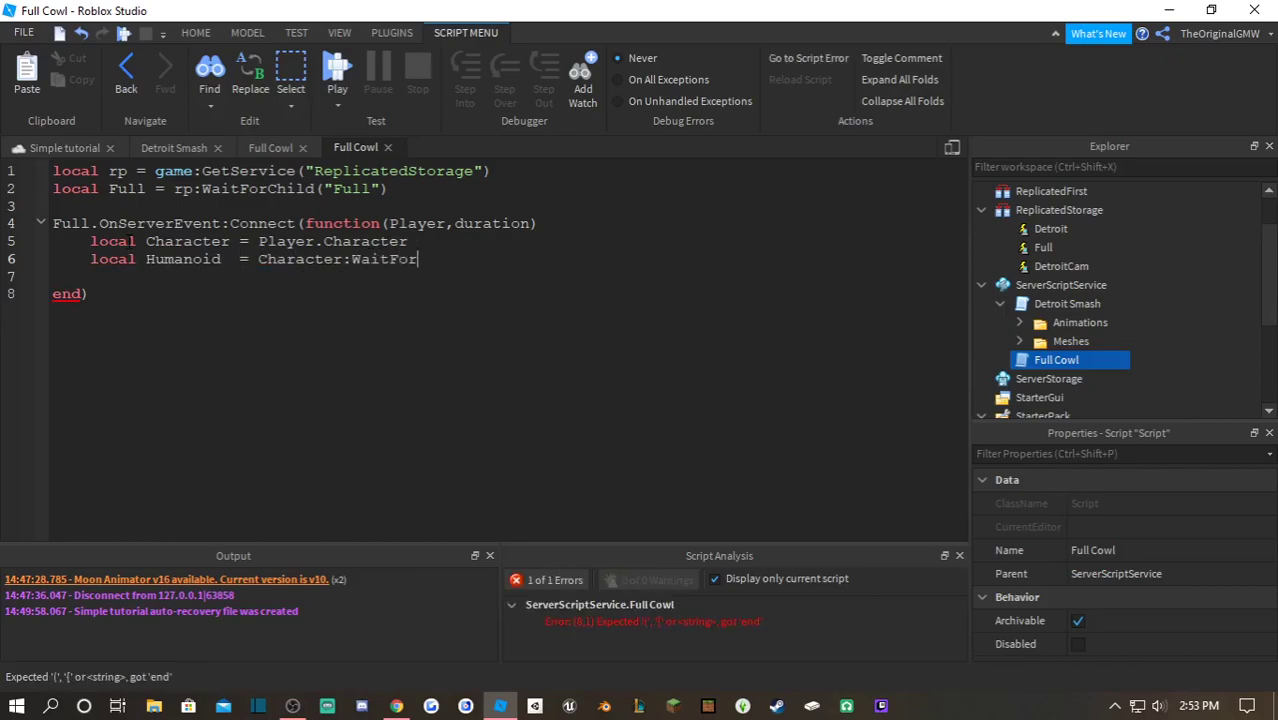
{"action": "type", "text": "Child(\"Humano"}
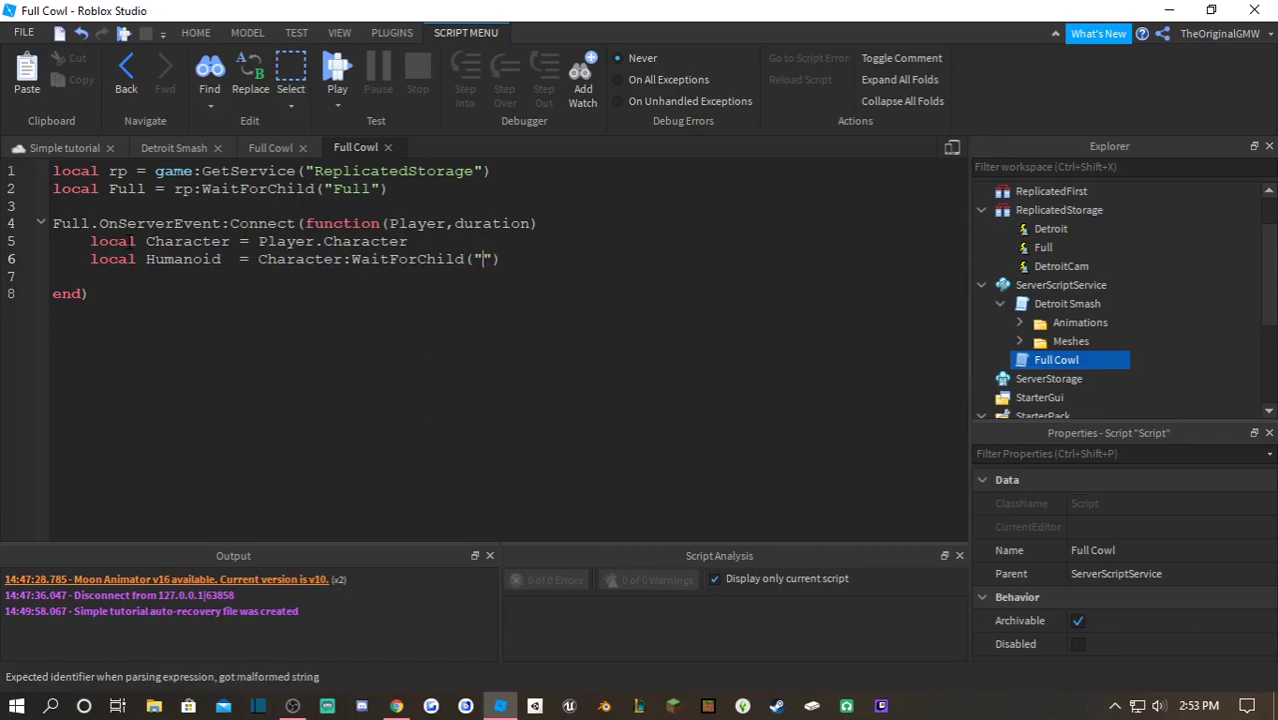
{"action": "type", "text": "id"}
{"action": "key", "text": "BackSpace"}
{"action": "left_click", "coordinate": [153, 273]}
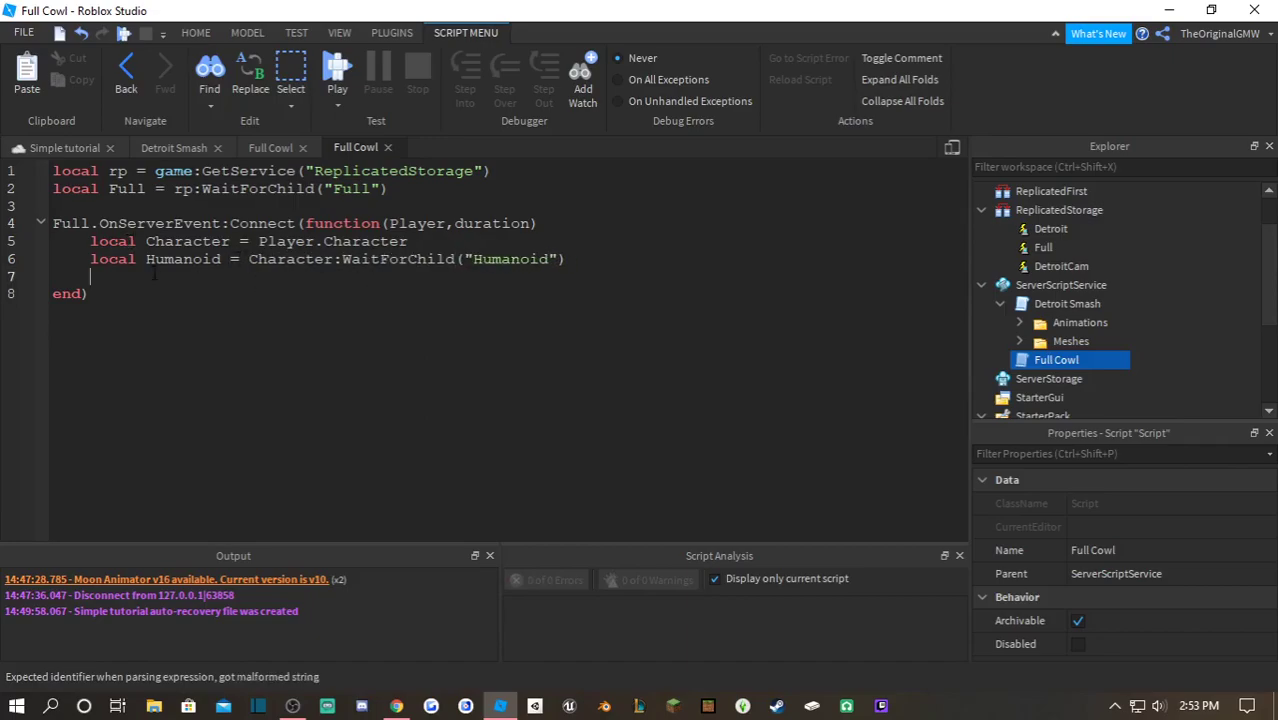
{"action": "key", "text": "Return"}
{"action": "key", "text": "Return"}
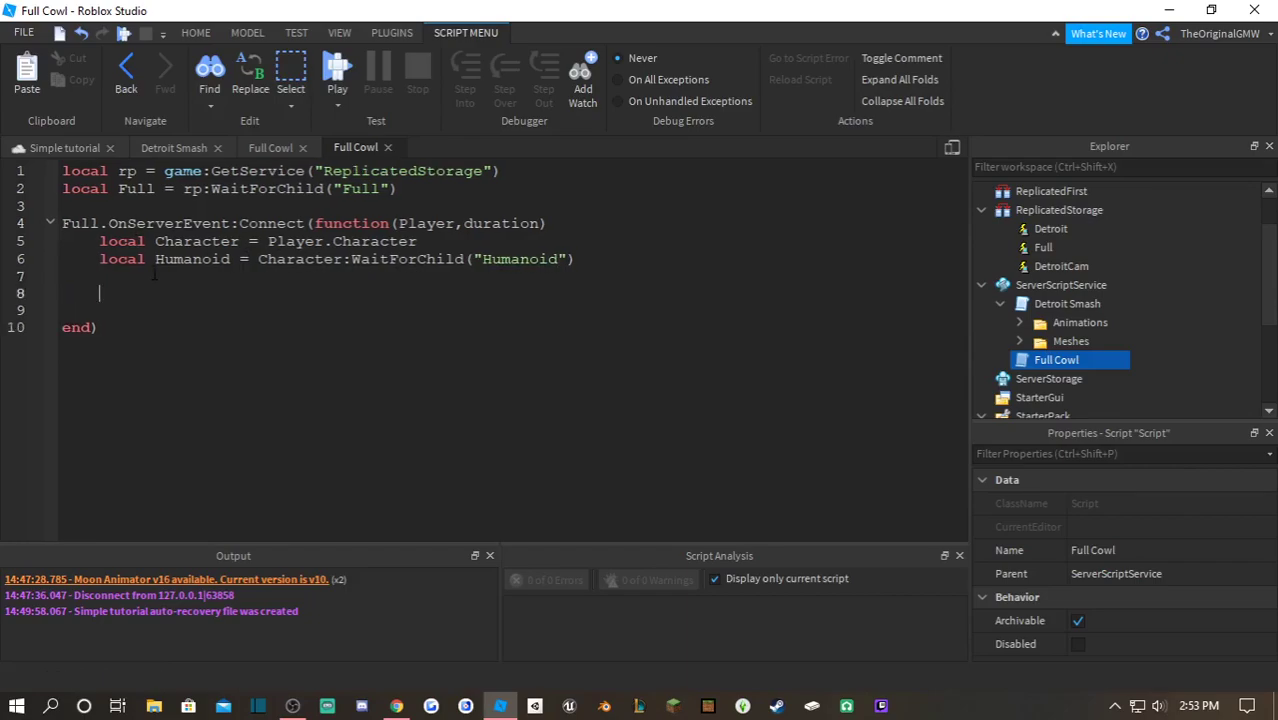
{"action": "left_click_drag", "start_coordinate": [193, 259], "coordinate": [100, 277]}
{"action": "left_click", "coordinate": [197, 260]}
{"action": "double_click", "coordinate": [199, 260]}
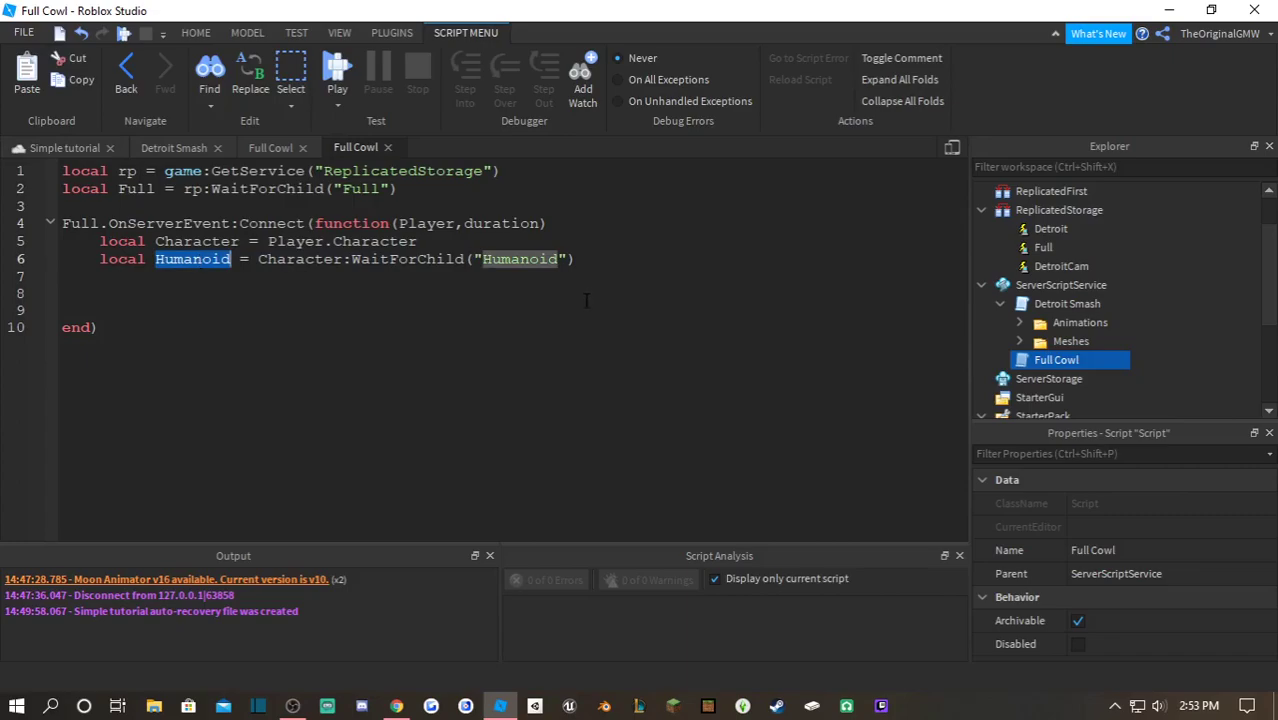
{"action": "left_click", "coordinate": [604, 262]}
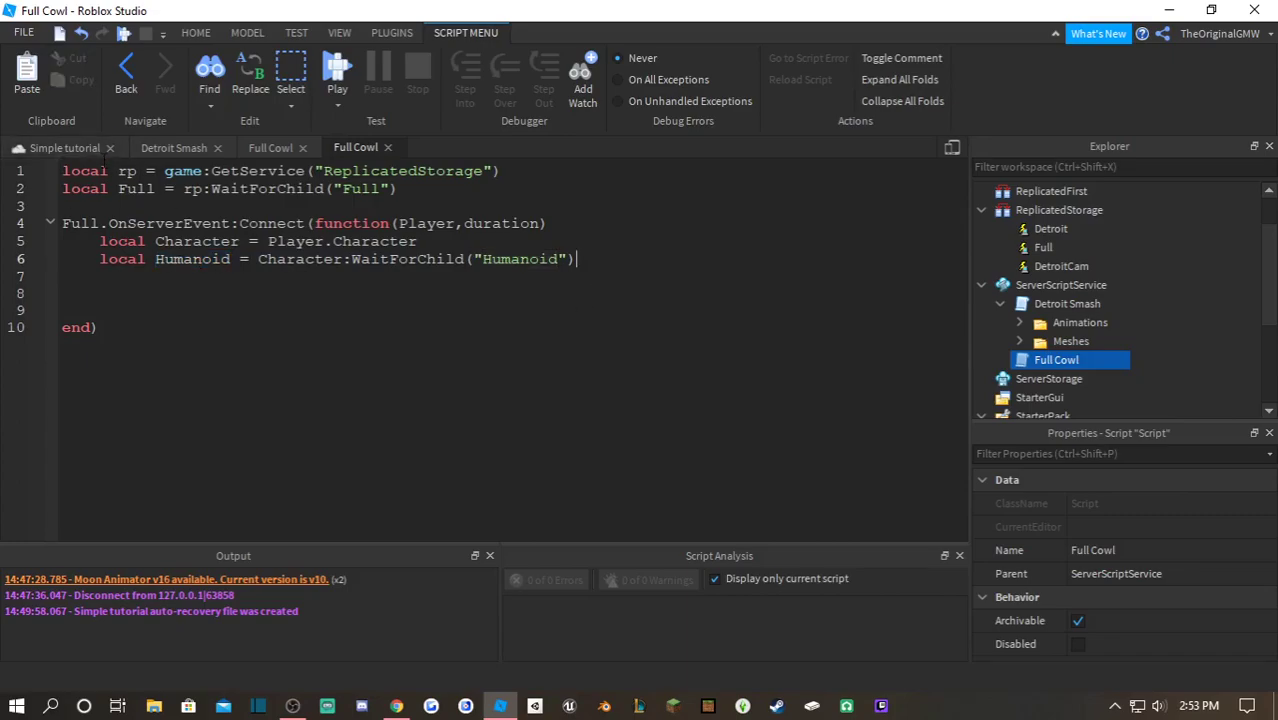
- Switch to the Simple tutorial place view, insert a Folder into the Full Cowl server script and rename it Animations
{"action": "left_click", "coordinate": [55, 147]}
{"action": "key", "text": "w"}
{"action": "right_click_drag", "start_coordinate": [588, 322], "coordinate": [635, 317]}
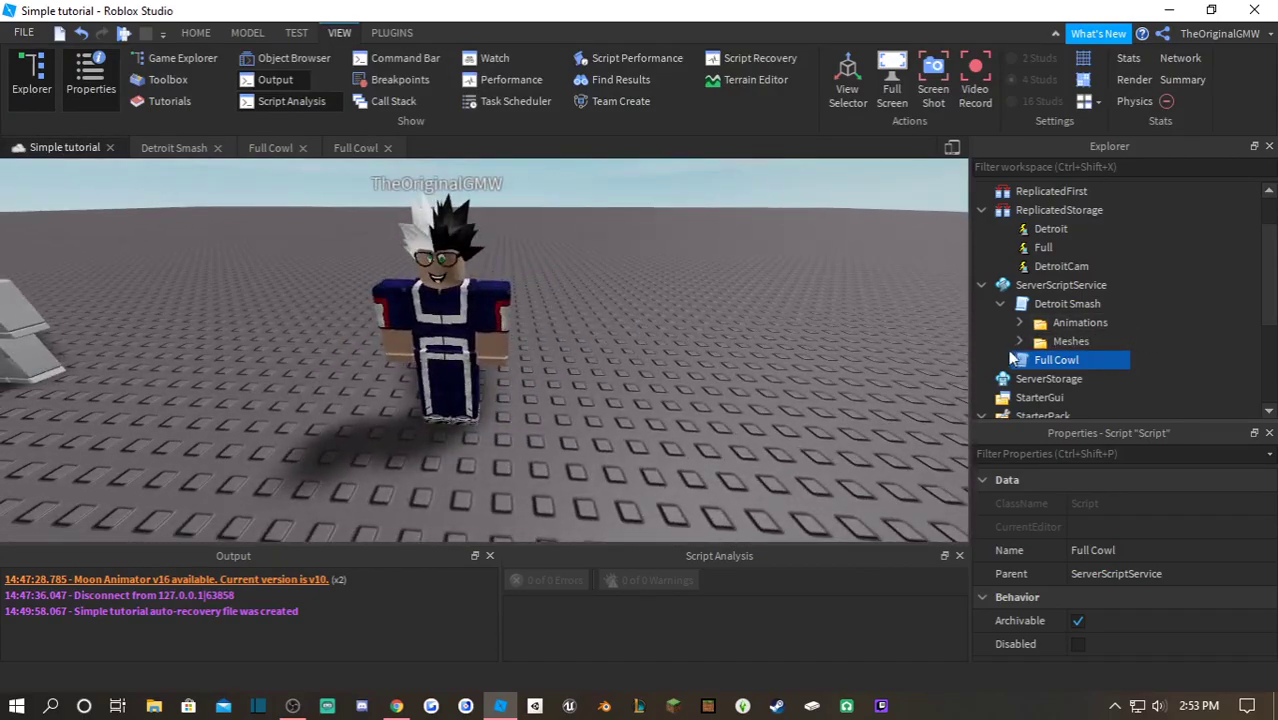
{"action": "right_click", "coordinate": [1085, 358]}
{"action": "left_click", "coordinate": [1096, 375]}
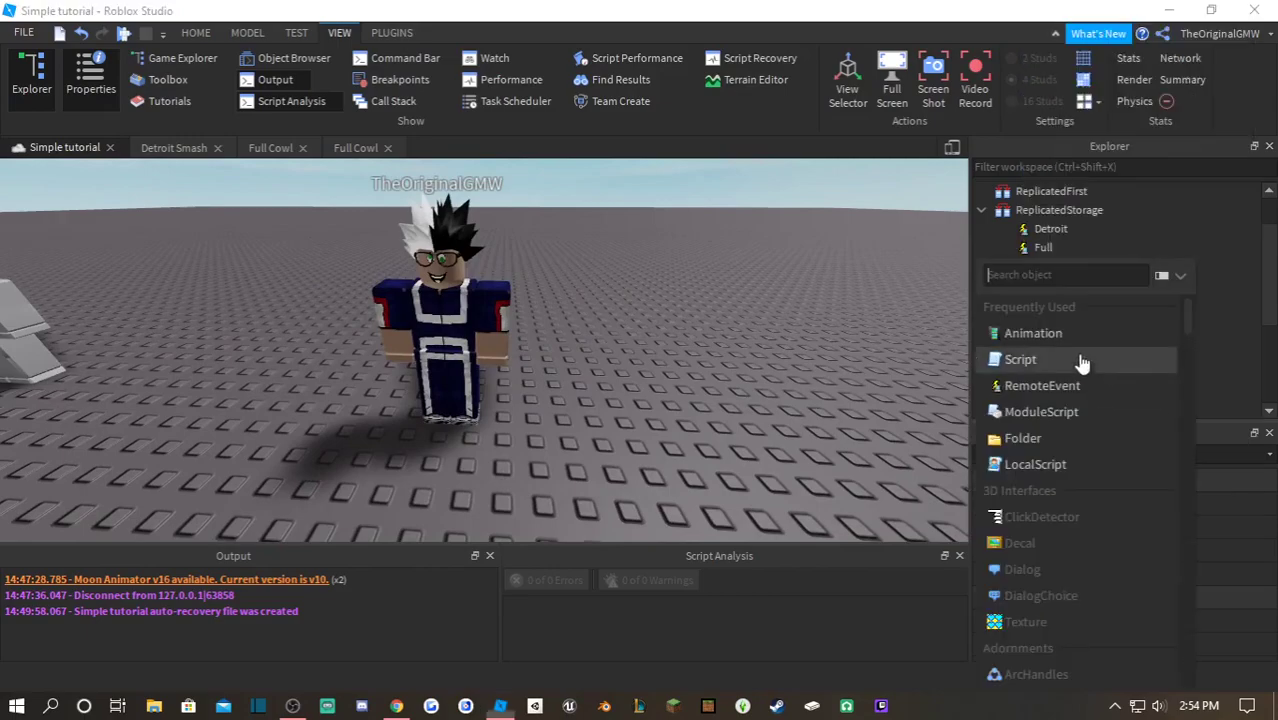
{"action": "left_click", "coordinate": [1036, 439]}
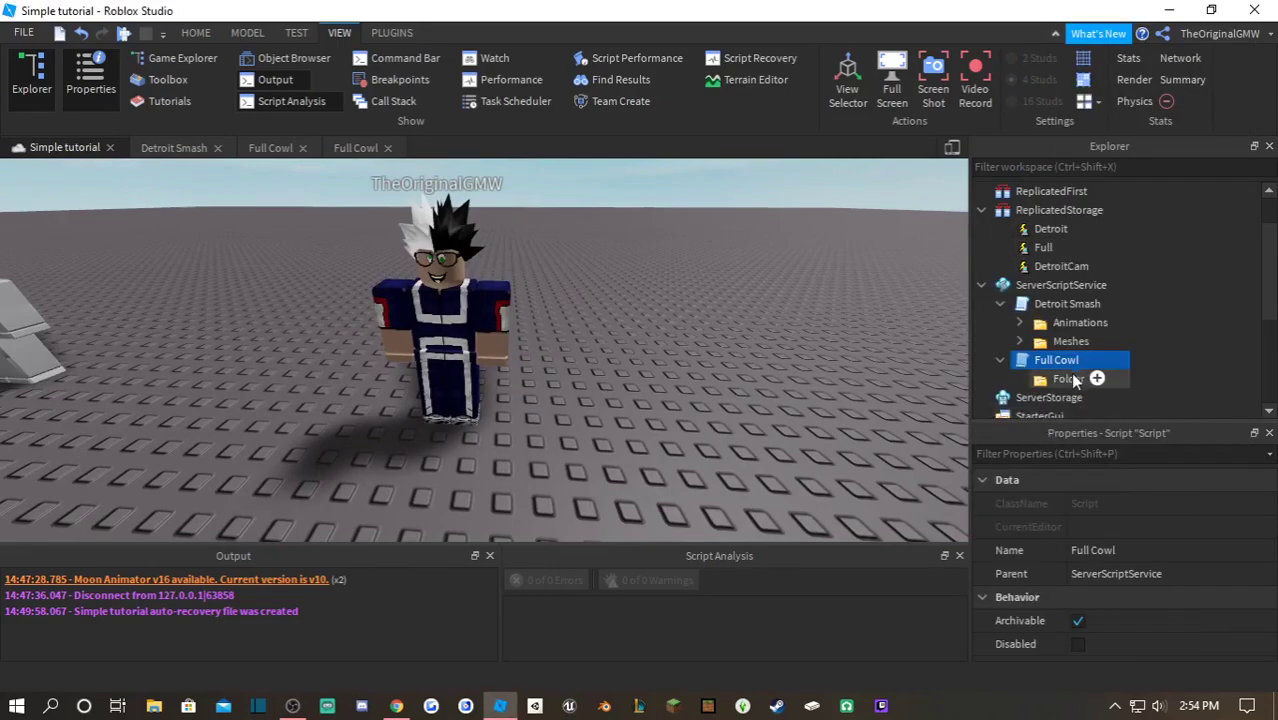
{"action": "left_click", "coordinate": [1071, 381]}
{"action": "key", "text": "F2"}
{"action": "type", "text": "Animations"}
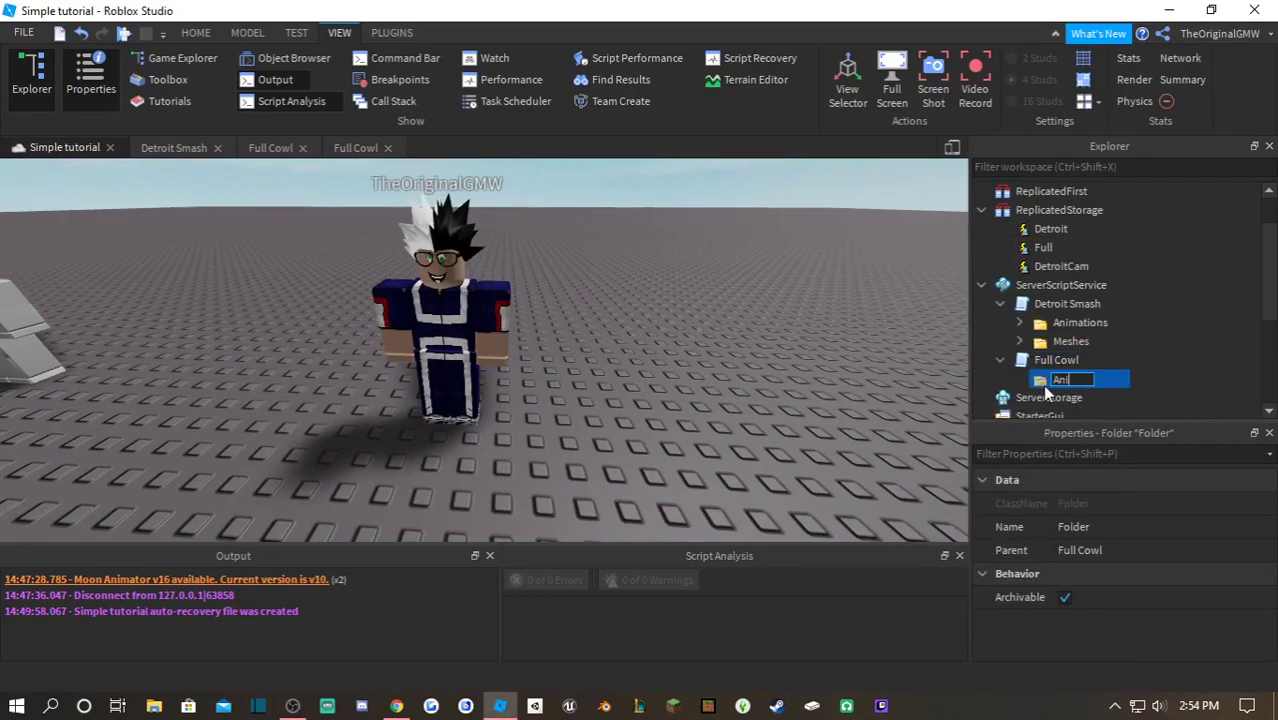
{"action": "key", "text": "Return"}
- Insert an Animation object into the Full Cowl script's Animations folder and rename it Charge
{"action": "right_click", "coordinate": [1060, 379]}
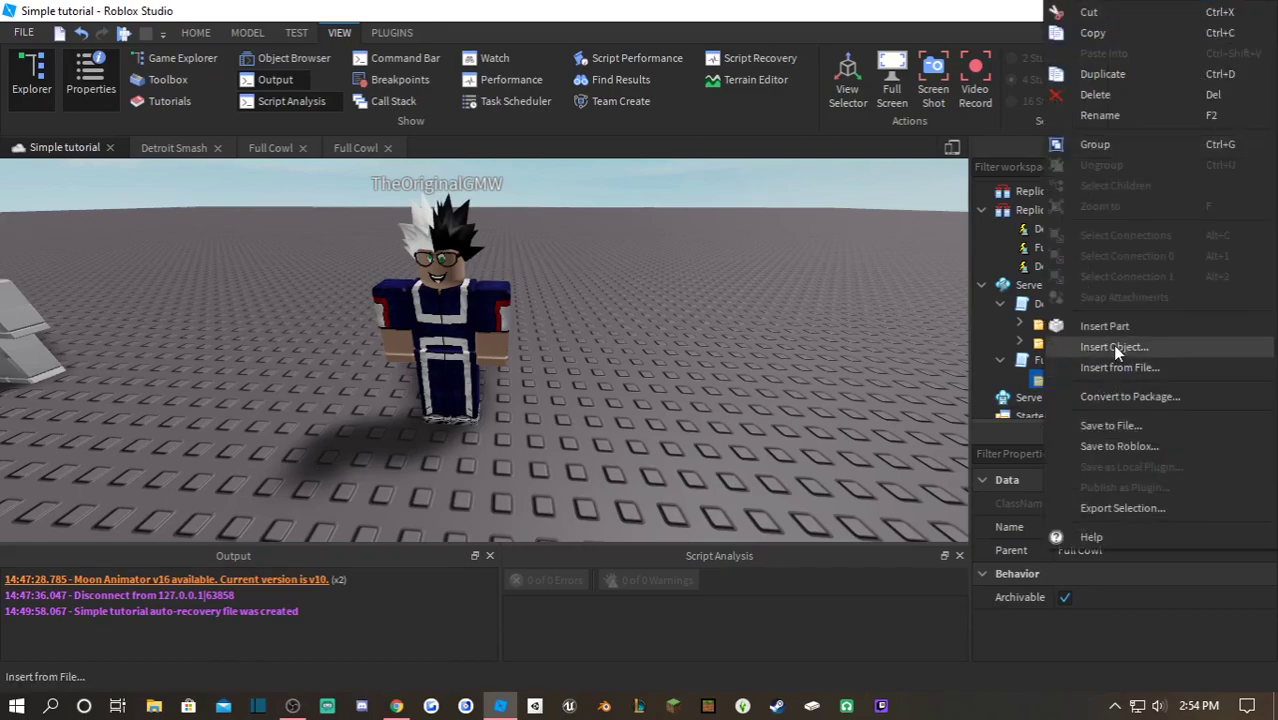
{"action": "left_click", "coordinate": [1114, 347]}
{"action": "type", "text": "anima"}
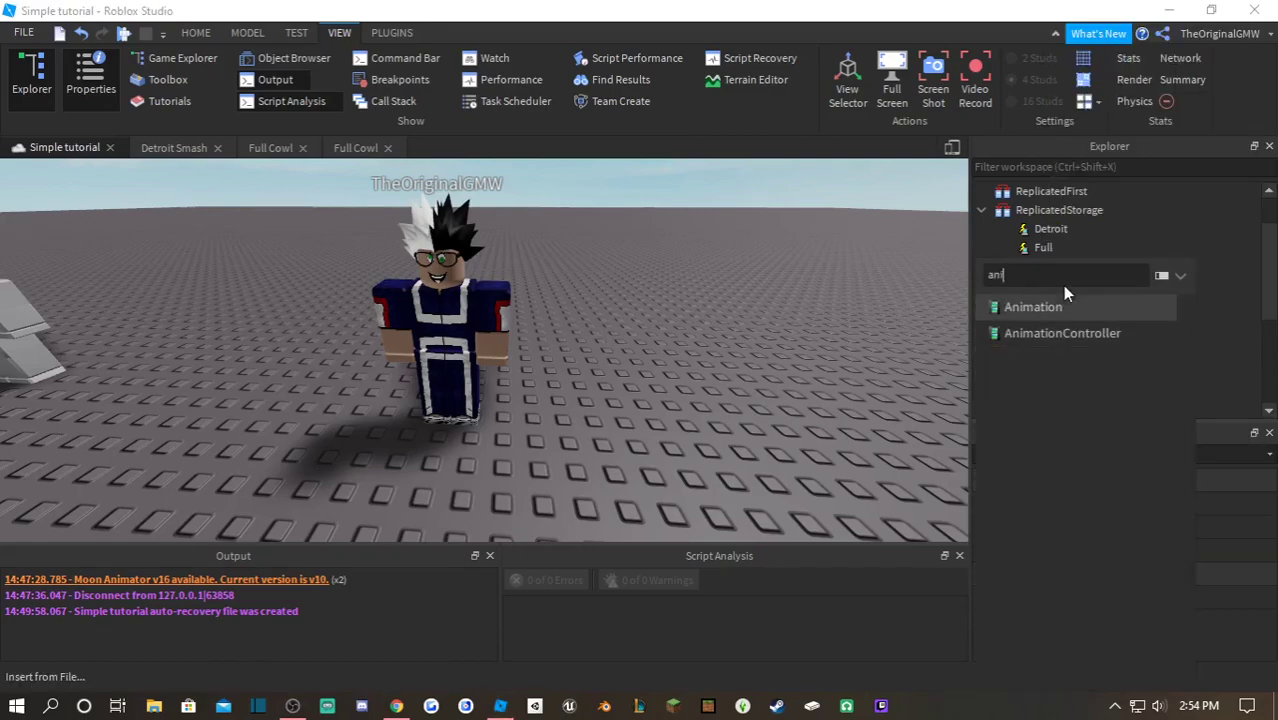
{"action": "key", "text": "Return"}
{"action": "left_click", "coordinate": [1095, 398]}
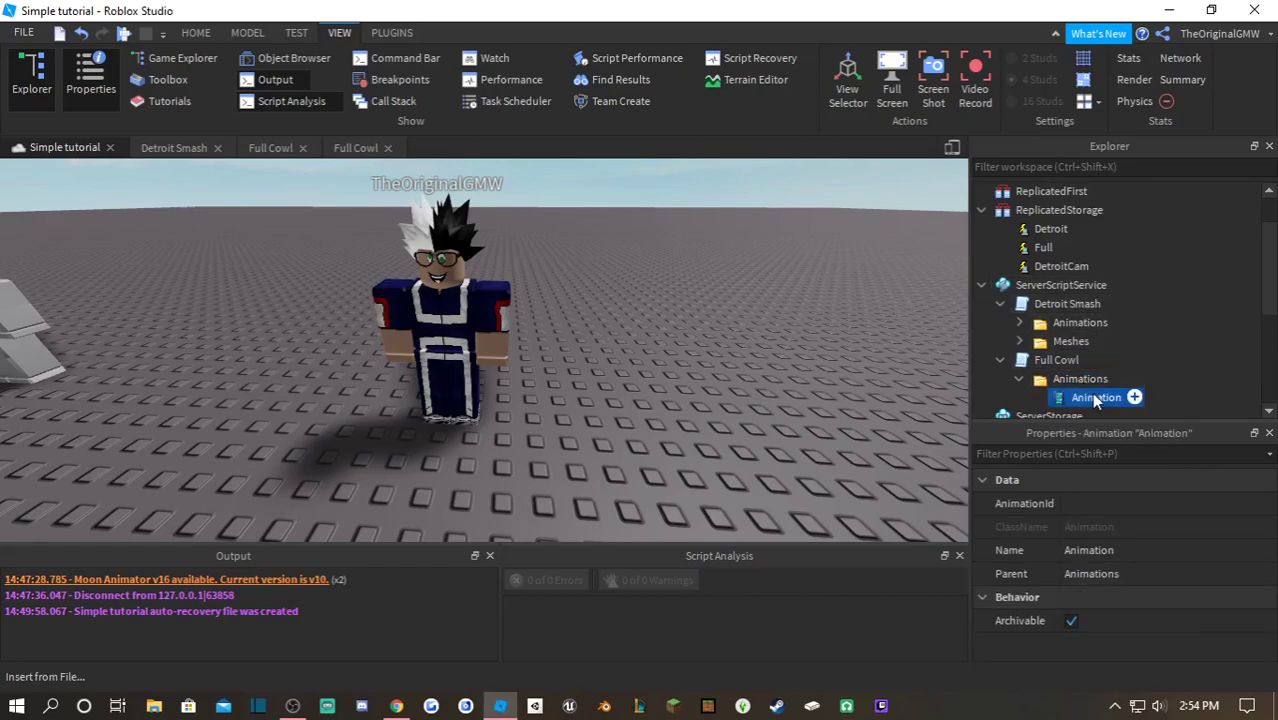
{"action": "left_click", "coordinate": [1094, 397]}
{"action": "type", "text": "Charge"}
{"action": "right_click_drag", "start_coordinate": [611, 256], "coordinate": [804, 296]}
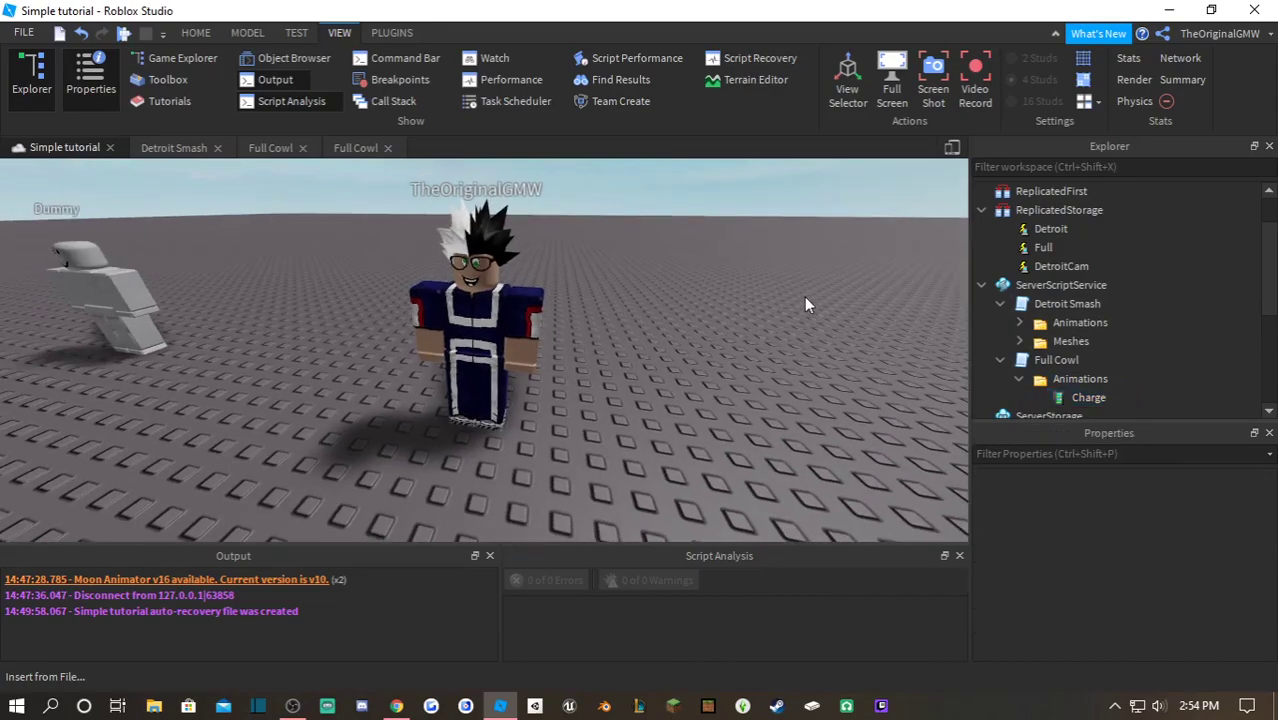
- Review the Full Cowl server script and the Full Cowl LocalScript, then return to the place's 3D view
{"action": "left_click", "coordinate": [385, 33]}
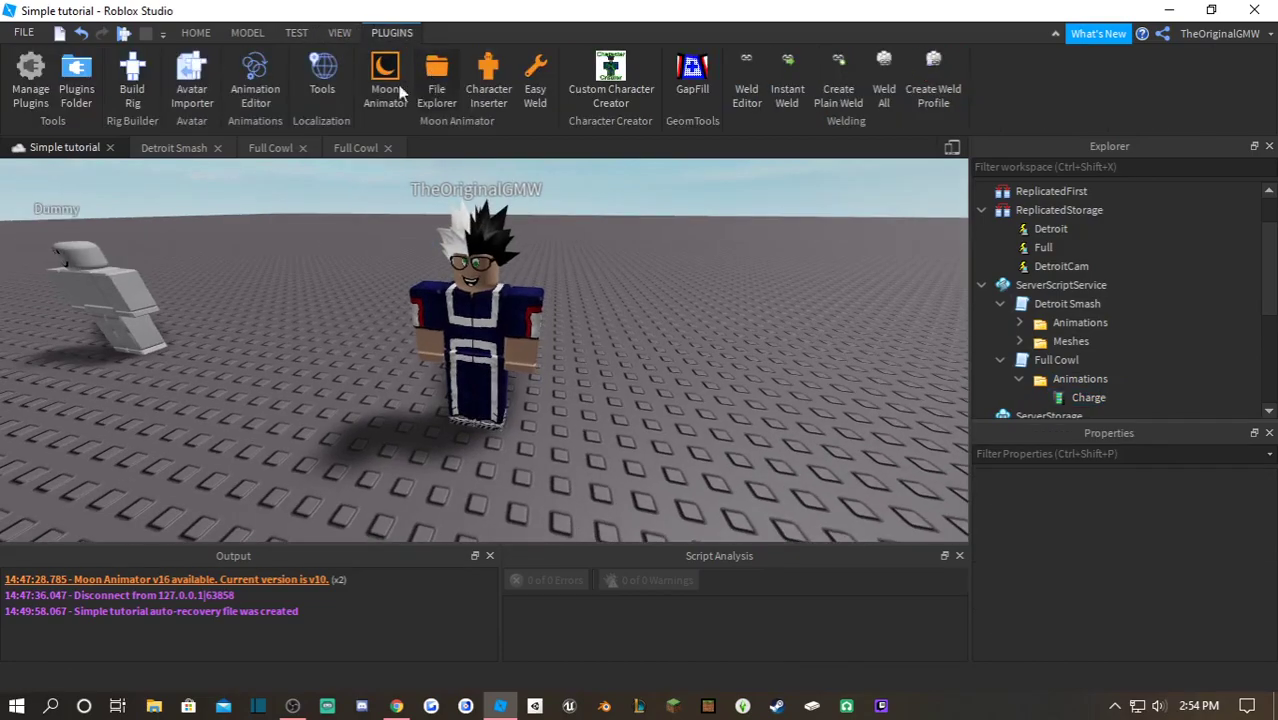
{"action": "right_click_drag", "start_coordinate": [625, 245], "coordinate": [631, 276]}
{"action": "key", "text": "w"}
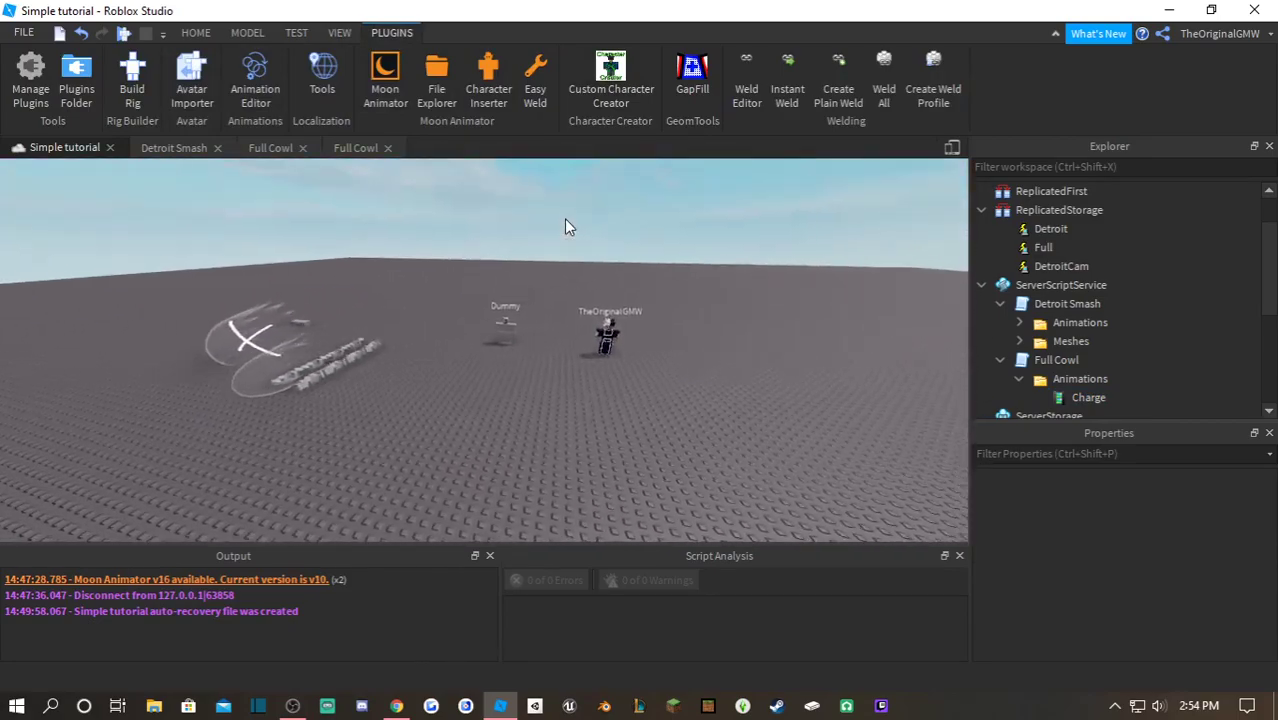
{"action": "left_click", "coordinate": [357, 148]}
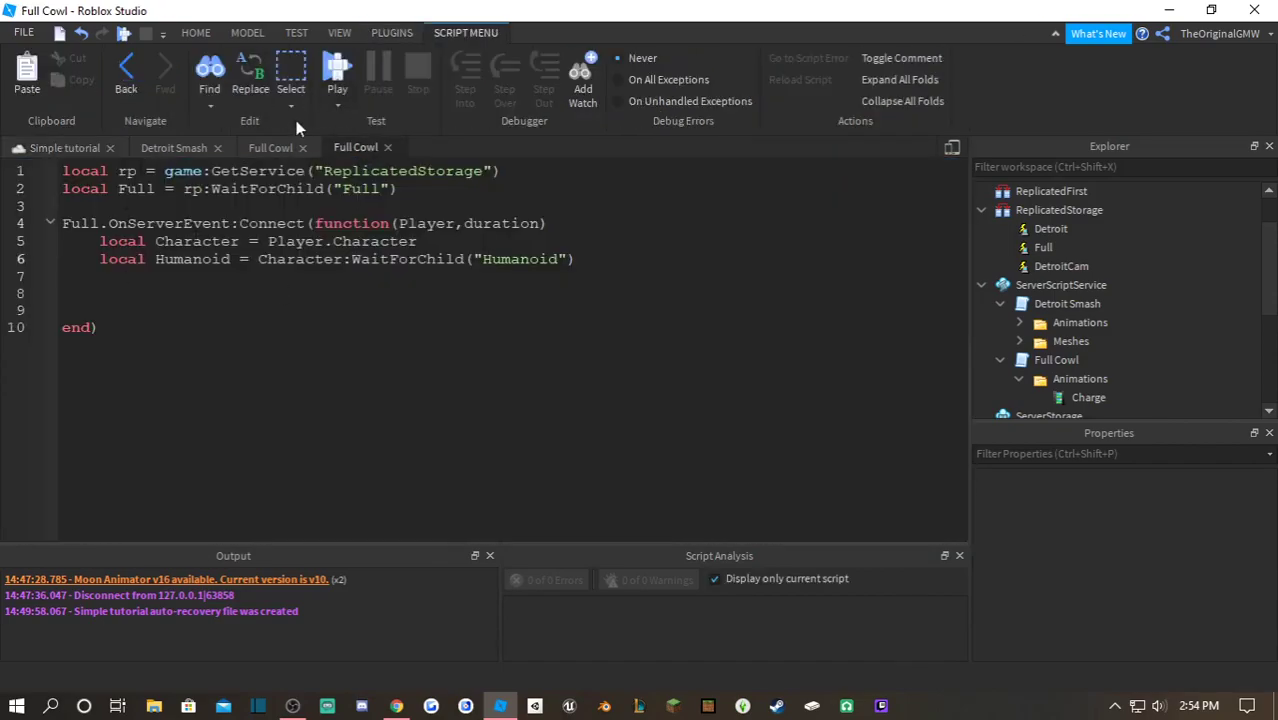
{"action": "left_click", "coordinate": [272, 148]}
{"action": "left_click", "coordinate": [342, 147]}
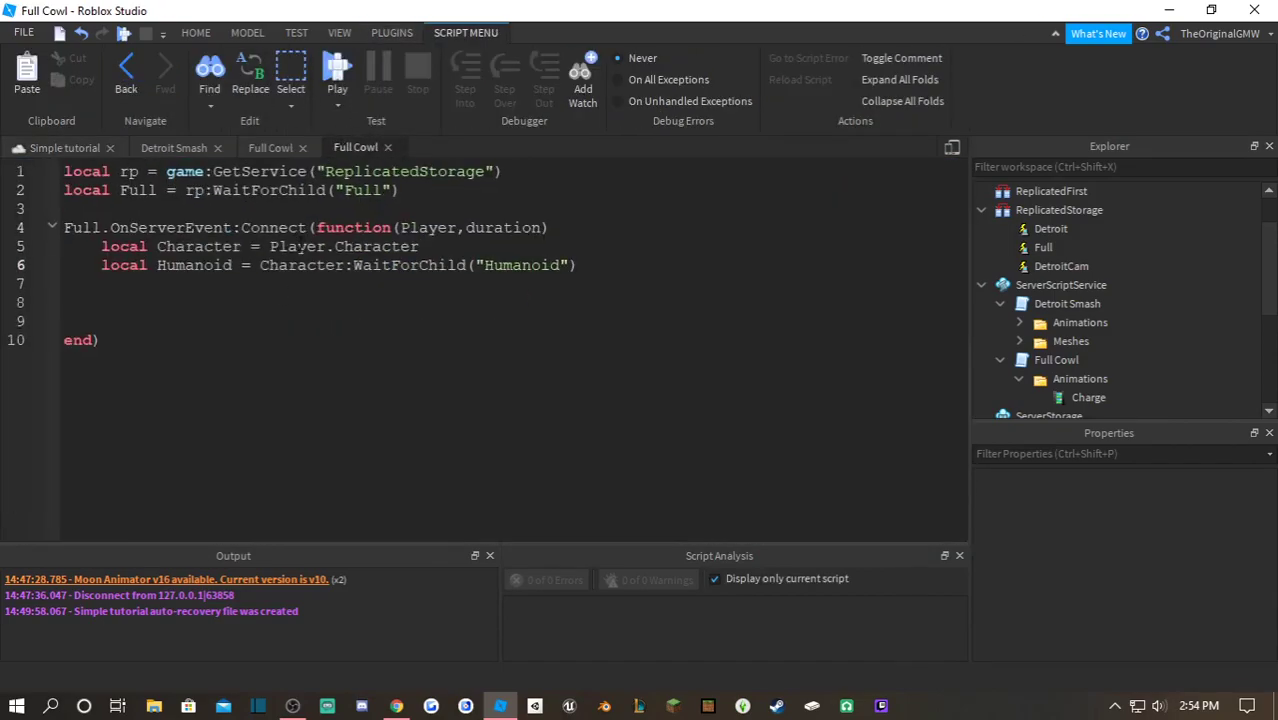
{"action": "left_click", "coordinate": [270, 148]}
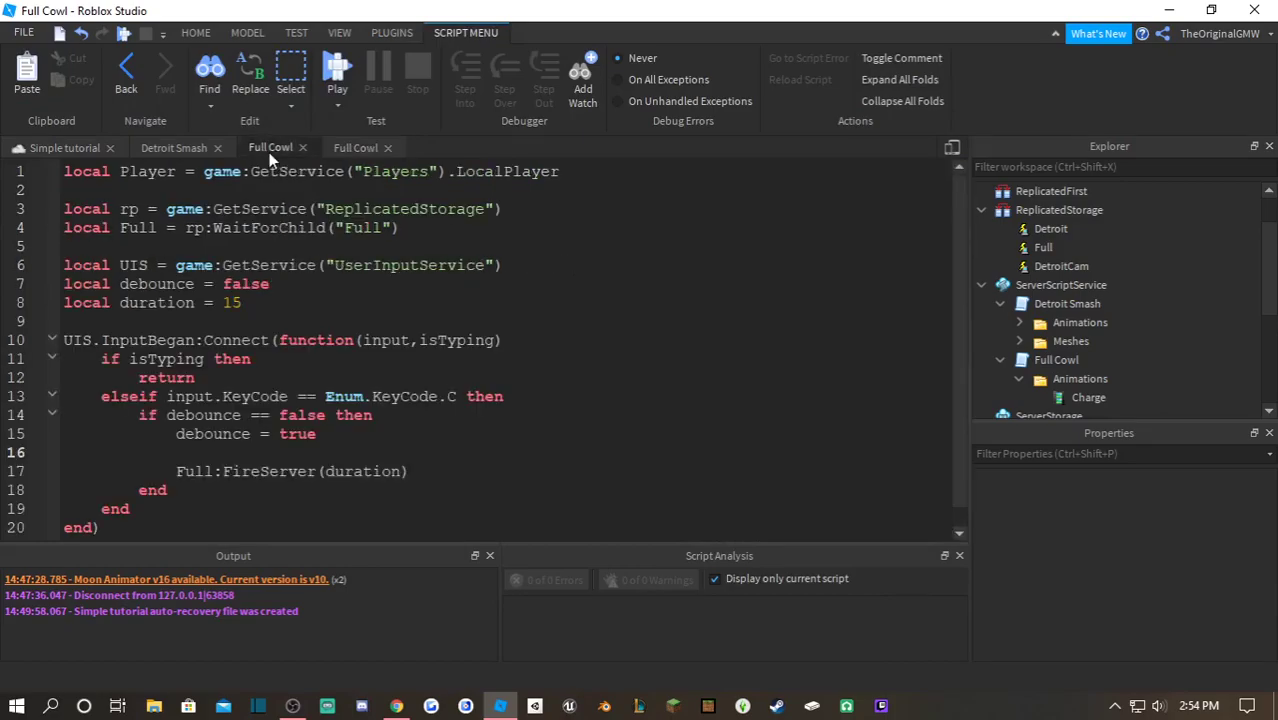
{"action": "left_click", "coordinate": [73, 147]}
{"action": "left_click", "coordinate": [177, 147]}
{"action": "left_click", "coordinate": [60, 148]}
{"action": "right_click_drag", "start_coordinate": [442, 298], "coordinate": [430, 298]}
{"action": "left_click_drag", "start_coordinate": [290, 277], "coordinate": [431, 377]}
{"action": "left_click_drag", "start_coordinate": [290, 218], "coordinate": [480, 390]}
{"action": "left_click", "coordinate": [497, 305]}
{"action": "key", "text": "w"}
{"action": "right_click_drag", "start_coordinate": [499, 305], "coordinate": [495, 305]}
{"action": "left_click_drag", "start_coordinate": [362, 232], "coordinate": [628, 443]}
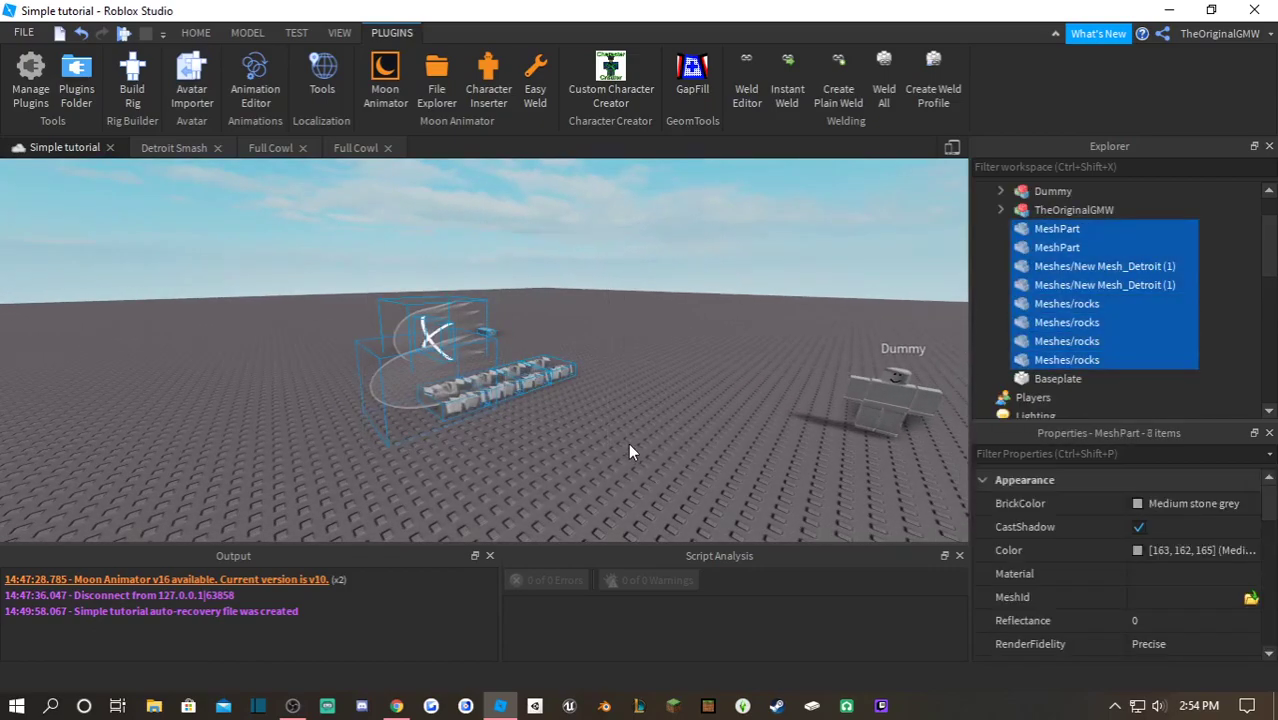
{"action": "key", "text": "a"}
{"action": "left_click", "coordinate": [693, 348]}
- Create a new animation clip for the blue-uniformed character rig in the Animation Editor, keeping the default clip name
{"action": "right_click_drag", "start_coordinate": [693, 348], "coordinate": [677, 348]}
{"action": "key", "text": "s"}
{"action": "key", "text": "a"}
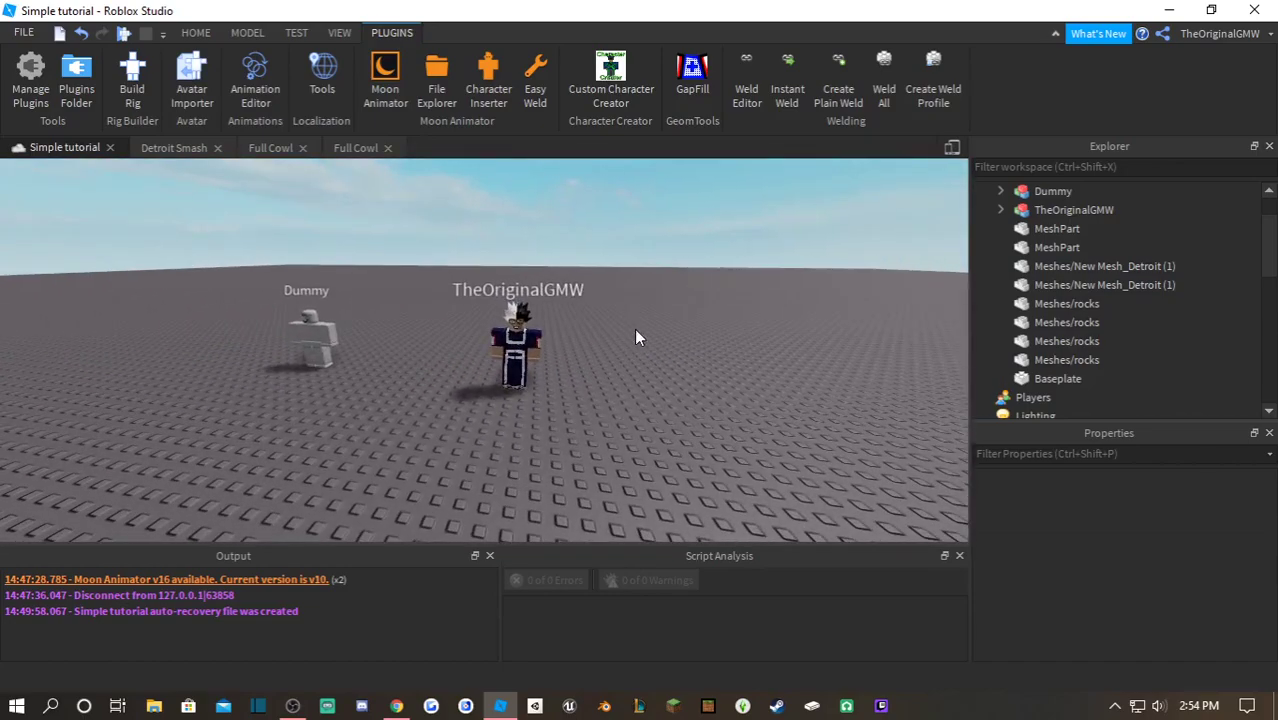
{"action": "right_click", "coordinate": [602, 278]}
{"action": "left_click", "coordinate": [260, 100]}
{"action": "left_click", "coordinate": [518, 352]}
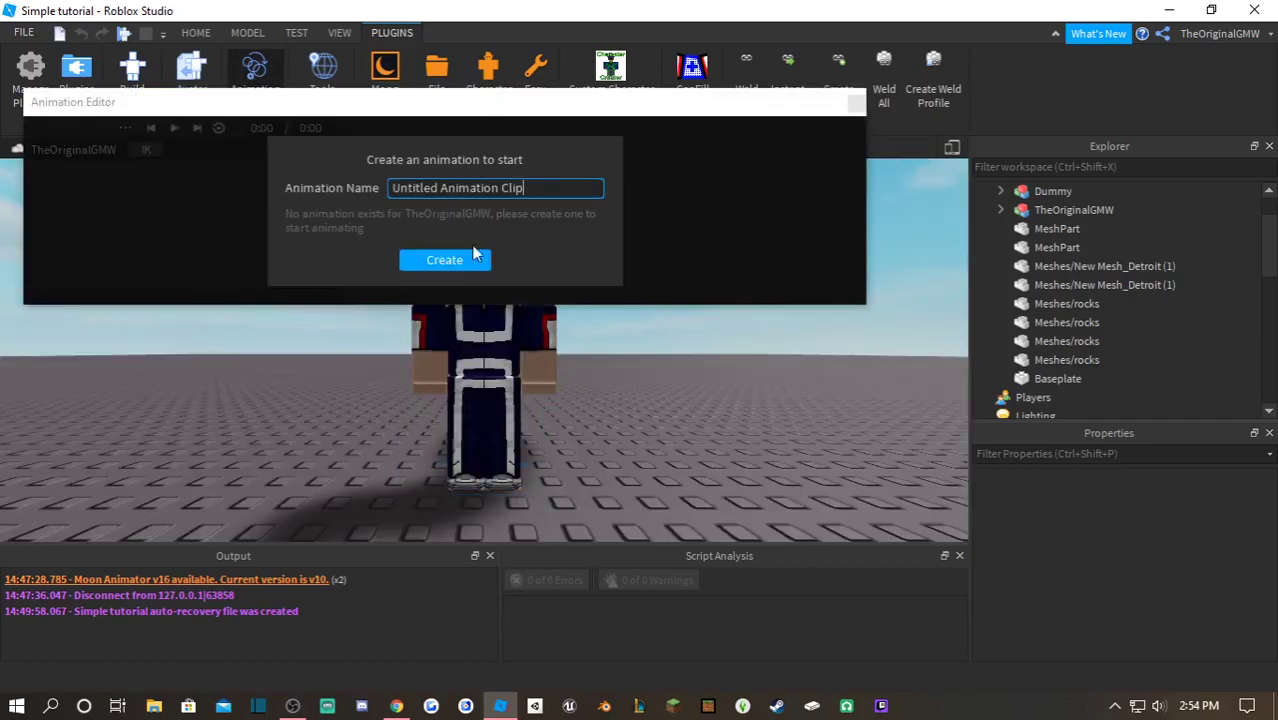
{"action": "left_click", "coordinate": [443, 261]}
- Rotate the character's UpperTorso to start the pose in the 0:00 keyframe
{"action": "left_click_drag", "start_coordinate": [456, 106], "coordinate": [514, 30]}
{"action": "right_click_drag", "start_coordinate": [575, 328], "coordinate": [575, 329]}
{"action": "left_click", "coordinate": [397, 369]}
{"action": "left_click_drag", "start_coordinate": [541, 455], "coordinate": [541, 454]}
- Undock the Animation Editor into a floating window above the character to free up the 3D view
{"action": "left_click_drag", "start_coordinate": [205, 23], "coordinate": [194, 2]}
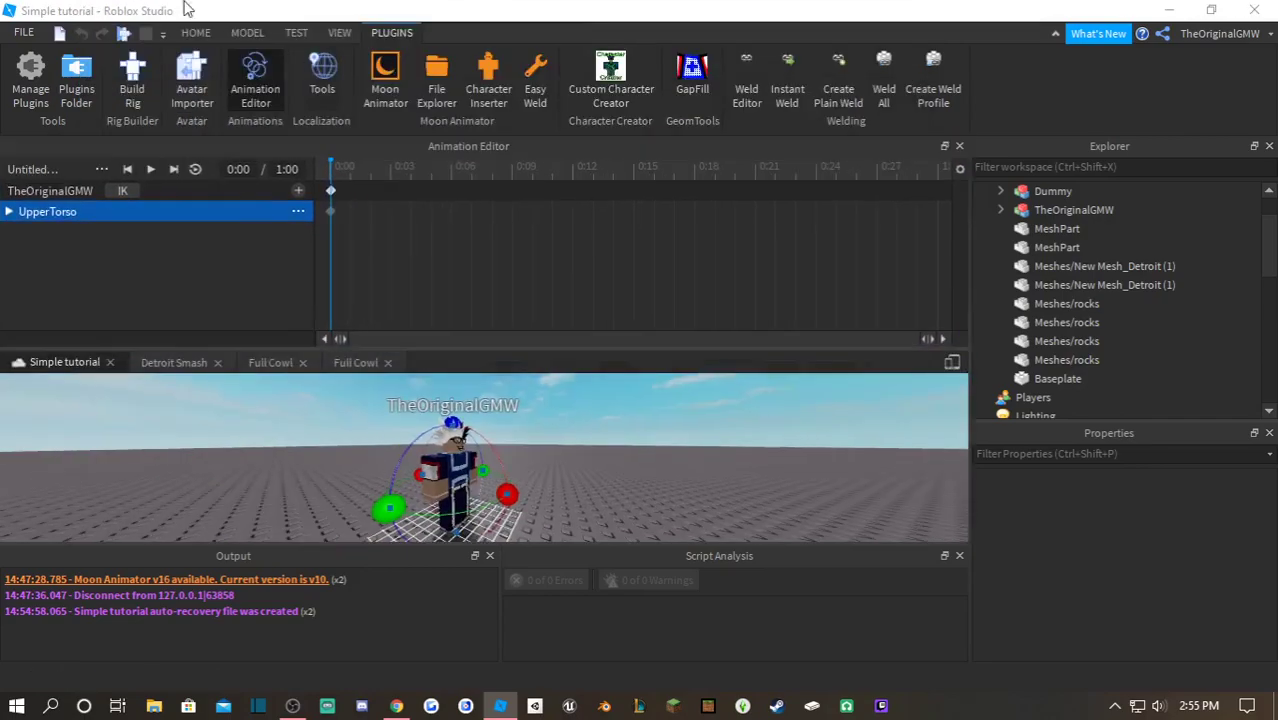
{"action": "left_click", "coordinate": [247, 32]}
{"action": "left_click", "coordinate": [430, 68]}
{"action": "left_click_drag", "start_coordinate": [785, 149], "coordinate": [834, 47]}
- Rotate the RightUpperLeg and LeftUpperLeg outward to spread the character's legs in the 0:00 keyframe
{"action": "left_click_drag", "start_coordinate": [535, 435], "coordinate": [514, 455]}
{"action": "left_click", "coordinate": [457, 468]}
{"action": "left_click", "coordinate": [425, 475]}
{"action": "left_click_drag", "start_coordinate": [514, 440], "coordinate": [517, 455]}
{"action": "right_click_drag", "start_coordinate": [548, 378], "coordinate": [549, 379]}
{"action": "left_click_drag", "start_coordinate": [526, 428], "coordinate": [508, 426]}
{"action": "left_click", "coordinate": [562, 382]}
{"action": "left_click_drag", "start_coordinate": [553, 427], "coordinate": [575, 428]}
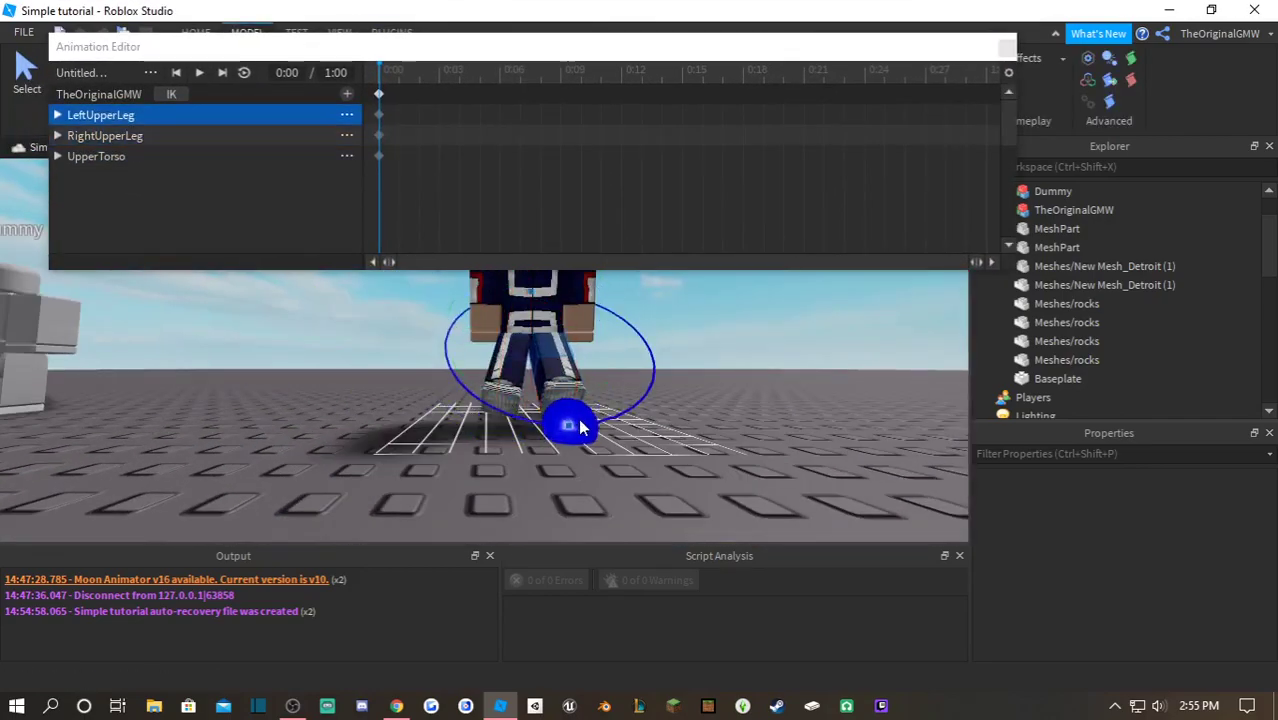
- Bend the character's legs at the knees by rotating the lower legs in the 0:00 keyframe
{"action": "right_click_drag", "start_coordinate": [575, 428], "coordinate": [575, 428]}
{"action": "left_click_drag", "start_coordinate": [488, 378], "coordinate": [486, 386]}
{"action": "left_click", "coordinate": [548, 425]}
{"action": "left_click_drag", "start_coordinate": [684, 375], "coordinate": [680, 383]}
{"action": "left_click", "coordinate": [550, 432]}
{"action": "left_click_drag", "start_coordinate": [502, 325], "coordinate": [510, 396]}
{"action": "left_click", "coordinate": [626, 432]}
{"action": "left_click_drag", "start_coordinate": [676, 372], "coordinate": [653, 403]}
{"action": "right_click_drag", "start_coordinate": [653, 403], "coordinate": [653, 403]}
- Rotate the RightFoot and LeftFoot to level them with the ground in the 0:00 keyframe
{"action": "scroll", "coordinate": [600, 410], "scroll_direction": "up", "scroll_amount": 3}
{"action": "left_click", "coordinate": [472, 450]}
{"action": "left_click", "coordinate": [468, 402]}
{"action": "right_click_drag", "start_coordinate": [463, 410], "coordinate": [463, 410]}
{"action": "left_click", "coordinate": [481, 445]}
{"action": "left_click", "coordinate": [449, 458]}
{"action": "right_click_drag", "start_coordinate": [449, 458], "coordinate": [449, 458]}
{"action": "left_click", "coordinate": [497, 408]}
{"action": "left_click_drag", "start_coordinate": [505, 284], "coordinate": [500, 293]}
{"action": "right_click_drag", "start_coordinate": [500, 293], "coordinate": [500, 293]}
{"action": "left_click_drag", "start_coordinate": [436, 367], "coordinate": [446, 365]}
{"action": "left_click", "coordinate": [585, 391]}
{"action": "right_click_drag", "start_coordinate": [524, 304], "coordinate": [524, 304]}
{"action": "left_click_drag", "start_coordinate": [570, 280], "coordinate": [576, 284]}
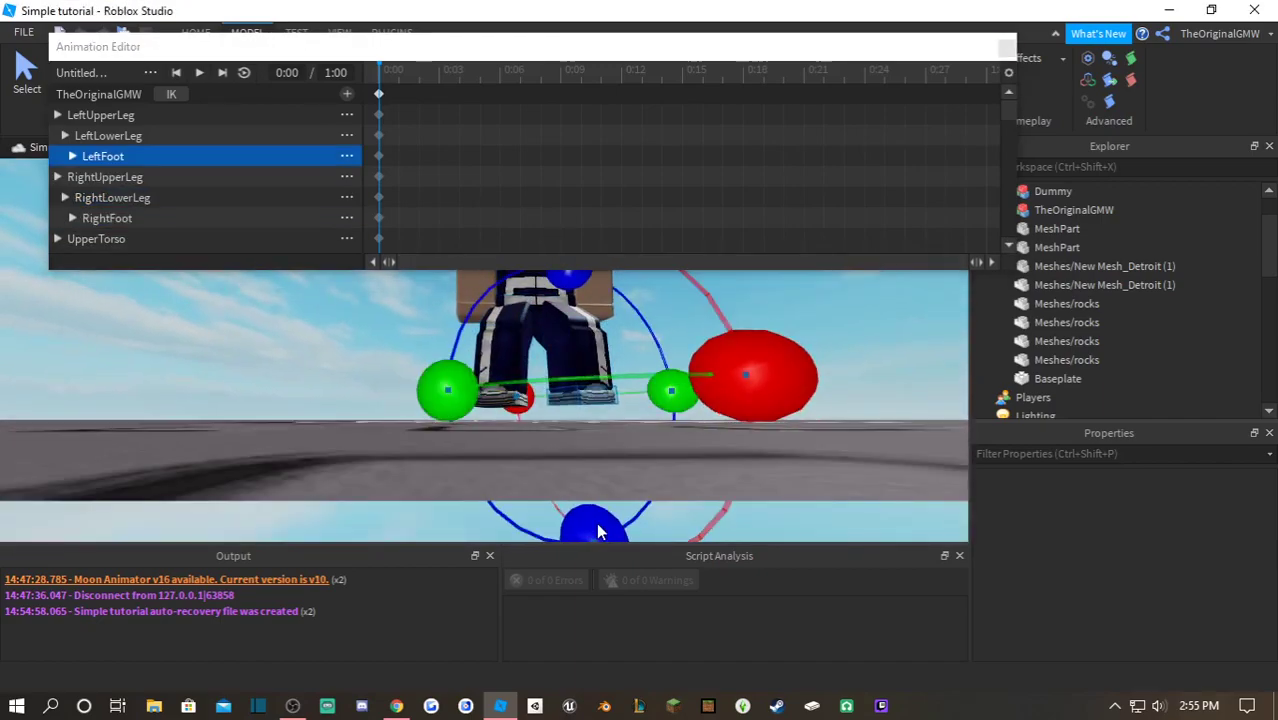
- Move the LowerTorso down so the bent legs reach the ground in the 0:00 keyframe
{"action": "left_click", "coordinate": [535, 299]}
{"action": "key", "text": "r"}
{"action": "left_click_drag", "start_coordinate": [538, 393], "coordinate": [540, 406]}
{"action": "left_click", "coordinate": [662, 386]}
{"action": "right_click_drag", "start_coordinate": [662, 386], "coordinate": [662, 386]}
- Return to rotating joints and bend both arms up in front of the chest in the 0:00 keyframe
{"action": "left_click", "coordinate": [580, 360]}
{"action": "key", "text": "r"}
{"action": "right_click_drag", "start_coordinate": [578, 352], "coordinate": [578, 352]}
{"action": "left_click_drag", "start_coordinate": [544, 410], "coordinate": [402, 320]}
{"action": "left_click", "coordinate": [405, 460]}
{"action": "left_click", "coordinate": [431, 410]}
{"action": "left_click", "coordinate": [513, 363]}
{"action": "right_click_drag", "start_coordinate": [513, 363], "coordinate": [513, 363]}
{"action": "left_click", "coordinate": [436, 420]}
{"action": "left_click_drag", "start_coordinate": [500, 405], "coordinate": [478, 397]}
{"action": "right_click_drag", "start_coordinate": [478, 400], "coordinate": [478, 370]}
{"action": "left_click_drag", "start_coordinate": [478, 370], "coordinate": [382, 338]}
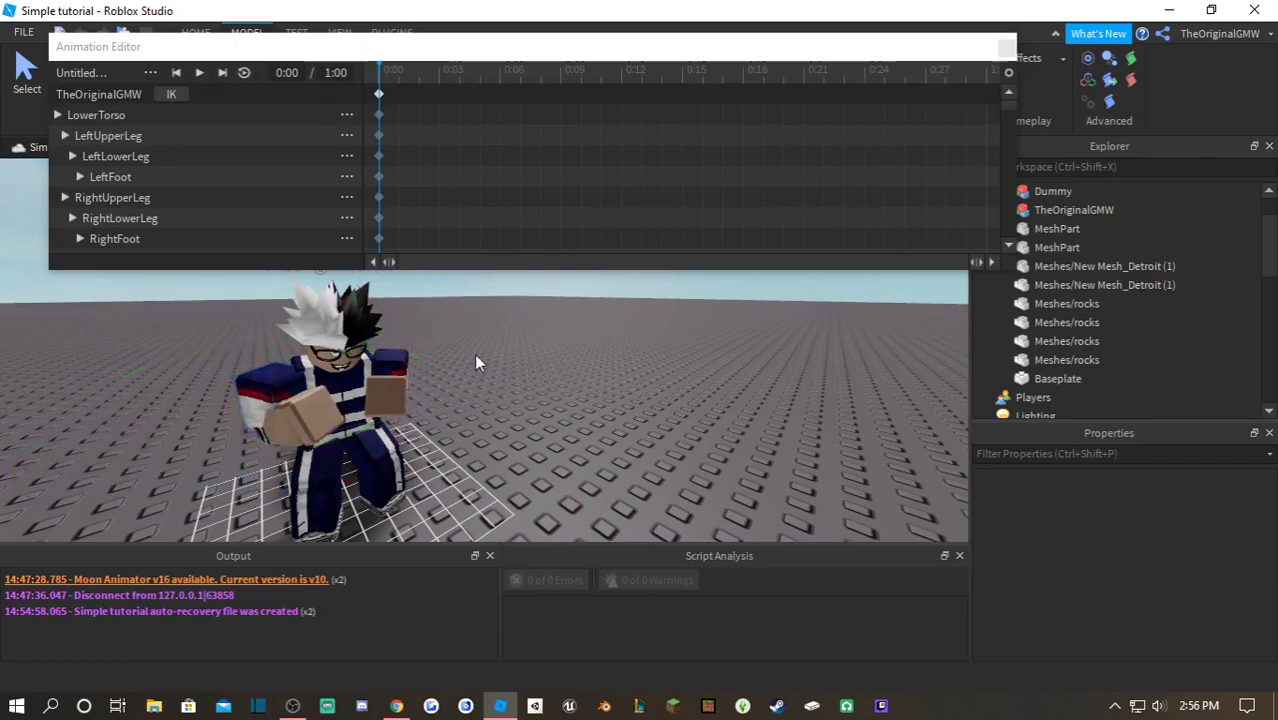
- Fine-tune the joint rotations of the crouched charging pose in the 0:00 keyframe and check it from several sides
{"action": "right_click_drag", "start_coordinate": [476, 357], "coordinate": [476, 357]}
{"action": "left_click", "coordinate": [620, 358]}
{"action": "right_click_drag", "start_coordinate": [620, 358], "coordinate": [620, 358]}
{"action": "left_click", "coordinate": [450, 397]}
{"action": "right_click_drag", "start_coordinate": [547, 405], "coordinate": [525, 408]}
{"action": "left_click", "coordinate": [525, 408]}
{"action": "left_click", "coordinate": [510, 420]}
{"action": "right_click_drag", "start_coordinate": [405, 357], "coordinate": [405, 357]}
{"action": "scroll", "coordinate": [562, 294], "scroll_direction": "down", "scroll_amount": 4}
{"action": "right_click_drag", "start_coordinate": [562, 294], "coordinate": [593, 354]}
{"action": "left_click", "coordinate": [593, 354]}
{"action": "left_click", "coordinate": [537, 384]}
{"action": "left_click_drag", "start_coordinate": [470, 502], "coordinate": [473, 512]}
{"action": "left_click_drag", "start_coordinate": [413, 312], "coordinate": [424, 320]}
{"action": "left_click", "coordinate": [474, 334]}
{"action": "scroll", "coordinate": [491, 350], "scroll_direction": "down", "scroll_amount": 3}
{"action": "right_click_drag", "start_coordinate": [491, 350], "coordinate": [491, 350]}
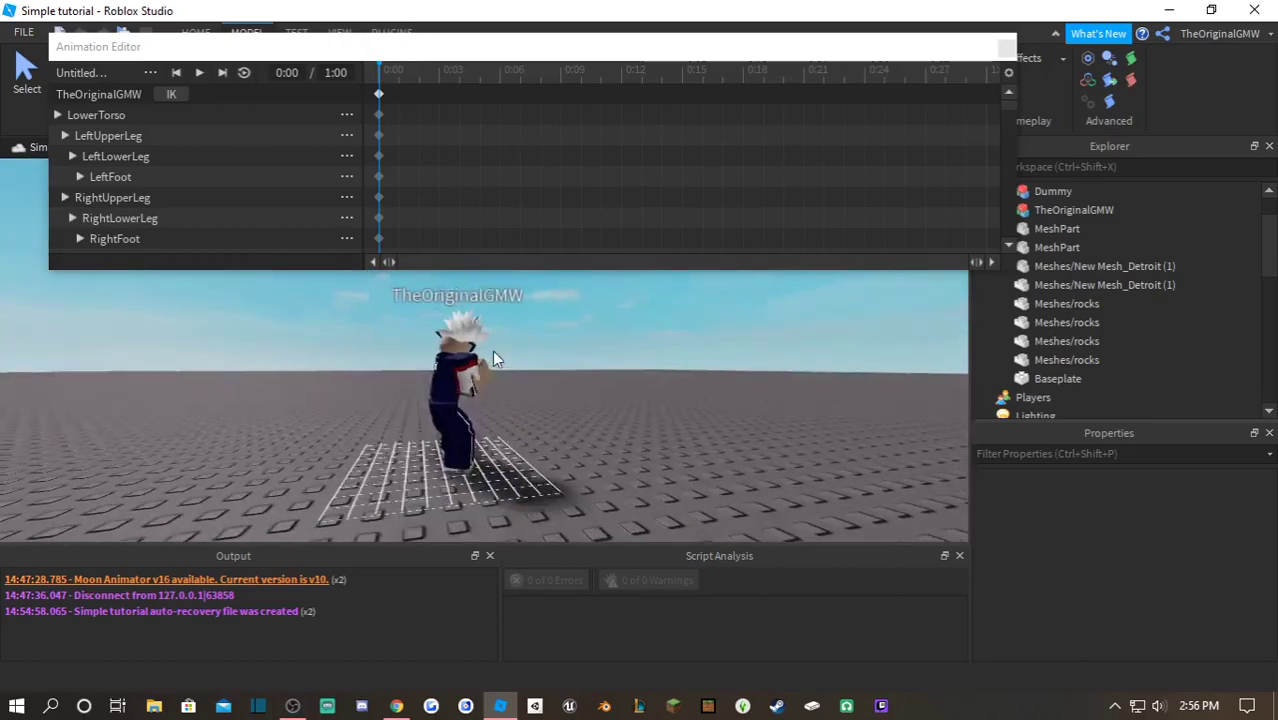
- Set the playhead to 0:03 and rotate the RightUpperLeg, RightLowerLeg and RightFoot into a new keyframe pose
{"action": "right_click_drag", "start_coordinate": [550, 378], "coordinate": [550, 378]}
{"action": "left_click", "coordinate": [440, 79]}
{"action": "right_click_drag", "start_coordinate": [491, 487], "coordinate": [491, 487]}
{"action": "left_click", "coordinate": [495, 400]}
{"action": "left_click_drag", "start_coordinate": [545, 292], "coordinate": [522, 278]}
{"action": "left_click", "coordinate": [518, 414]}
{"action": "left_click_drag", "start_coordinate": [604, 322], "coordinate": [608, 334]}
{"action": "left_click", "coordinate": [526, 430]}
{"action": "left_click_drag", "start_coordinate": [603, 442], "coordinate": [604, 452]}
- Rotate the LeftUpperLeg, LeftLowerLeg and LeftFoot in the 0:03 keyframe to bend the left leg
{"action": "left_click", "coordinate": [474, 374]}
{"action": "right_click_drag", "start_coordinate": [474, 374], "coordinate": [474, 374]}
{"action": "left_click", "coordinate": [445, 388]}
{"action": "left_click_drag", "start_coordinate": [434, 452], "coordinate": [462, 461]}
{"action": "left_click", "coordinate": [505, 415]}
{"action": "left_click_drag", "start_coordinate": [585, 316], "coordinate": [611, 384]}
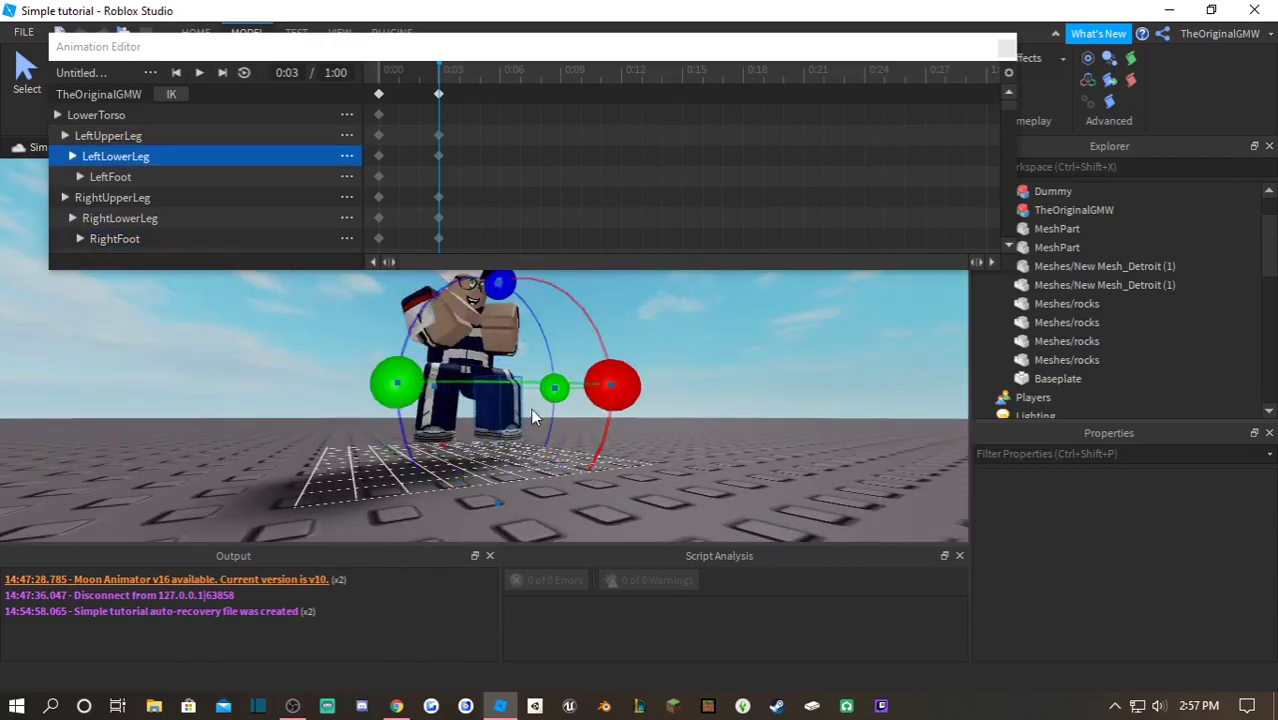
{"action": "left_click", "coordinate": [502, 434]}
{"action": "left_click_drag", "start_coordinate": [602, 429], "coordinate": [600, 452]}
{"action": "left_click", "coordinate": [500, 408]}
{"action": "left_click", "coordinate": [558, 432]}
- Move the LowerTorso slightly down in the 0:03 keyframe so the bent legs sit closer to the ground
{"action": "left_click", "coordinate": [470, 376]}
{"action": "key", "text": "r"}
{"action": "right_click_drag", "start_coordinate": [473, 418], "coordinate": [473, 418]}
{"action": "left_click_drag", "start_coordinate": [486, 437], "coordinate": [487, 452]}
{"action": "right_click_drag", "start_coordinate": [502, 410], "coordinate": [502, 410]}
{"action": "left_click", "coordinate": [642, 367]}
{"action": "right_click_drag", "start_coordinate": [642, 367], "coordinate": [642, 367]}
{"action": "left_click", "coordinate": [584, 385]}
- Return to rotating joints and adjust the upper-body pose in the 0:03 keyframe
{"action": "key", "text": "r"}
{"action": "left_click_drag", "start_coordinate": [701, 405], "coordinate": [699, 426]}
{"action": "left_click", "coordinate": [597, 325]}
{"action": "left_click", "coordinate": [679, 347]}
{"action": "right_click_drag", "start_coordinate": [679, 347], "coordinate": [679, 347]}
{"action": "left_click", "coordinate": [490, 378]}
{"action": "right_click_drag", "start_coordinate": [490, 378], "coordinate": [490, 378]}
{"action": "left_click_drag", "start_coordinate": [441, 362], "coordinate": [446, 380]}
{"action": "right_click_drag", "start_coordinate": [446, 380], "coordinate": [446, 380]}
{"action": "left_click_drag", "start_coordinate": [607, 463], "coordinate": [600, 472]}
{"action": "right_click_drag", "start_coordinate": [445, 415], "coordinate": [432, 381]}
{"action": "left_click", "coordinate": [445, 415]}
{"action": "left_click", "coordinate": [529, 320]}
{"action": "right_click_drag", "start_coordinate": [529, 320], "coordinate": [529, 320]}
{"action": "left_click", "coordinate": [588, 436]}
{"action": "right_click_drag", "start_coordinate": [588, 436], "coordinate": [588, 436]}
- Compare the 0:00 and 0:03 poses, then move the LowerTorso up in a new keyframe at 0:06
{"action": "left_click", "coordinate": [386, 78]}
{"action": "left_click", "coordinate": [438, 77]}
{"action": "right_click_drag", "start_coordinate": [668, 396], "coordinate": [668, 396]}
{"action": "left_click", "coordinate": [385, 80]}
{"action": "left_click", "coordinate": [441, 79]}
{"action": "left_click", "coordinate": [500, 78]}
{"action": "left_click", "coordinate": [523, 430]}
{"action": "right_click_drag", "start_coordinate": [523, 430], "coordinate": [523, 430]}
{"action": "left_click", "coordinate": [551, 408]}
{"action": "left_click", "coordinate": [479, 388]}
{"action": "key", "text": "r"}
{"action": "left_click_drag", "start_coordinate": [464, 375], "coordinate": [463, 322]}
- Rotate the upper and lower leg joints into a straighter stance in the 0:06 keyframe
{"action": "left_click", "coordinate": [450, 378]}
{"action": "left_click", "coordinate": [472, 388]}
{"action": "left_click_drag", "start_coordinate": [535, 372], "coordinate": [499, 310]}
{"action": "left_click", "coordinate": [464, 413]}
{"action": "left_click", "coordinate": [488, 372]}
{"action": "scroll", "coordinate": [533, 440], "scroll_direction": "up", "scroll_amount": 5}
{"action": "right_click_drag", "start_coordinate": [533, 440], "coordinate": [533, 440]}
{"action": "left_click", "coordinate": [534, 446]}
{"action": "scroll", "coordinate": [534, 446], "scroll_direction": "down", "scroll_amount": 5}
{"action": "left_click_drag", "start_coordinate": [592, 408], "coordinate": [613, 368]}
{"action": "left_click", "coordinate": [410, 410]}
{"action": "left_click_drag", "start_coordinate": [489, 410], "coordinate": [495, 375]}
- Continue adjusting the leg joint rotations in the 0:06 keyframe
{"action": "left_click", "coordinate": [583, 382]}
{"action": "right_click_drag", "start_coordinate": [583, 382], "coordinate": [536, 399]}
{"action": "left_click", "coordinate": [457, 346]}
{"action": "left_click", "coordinate": [462, 374]}
{"action": "left_click", "coordinate": [536, 399]}
{"action": "scroll", "coordinate": [536, 399], "scroll_direction": "up", "scroll_amount": 4}
{"action": "left_click", "coordinate": [462, 385]}
{"action": "left_click_drag", "start_coordinate": [540, 360], "coordinate": [508, 326]}
- Move the LowerTorso down in the 0:06 keyframe until the feet reach the ground
{"action": "left_click", "coordinate": [438, 300]}
{"action": "key", "text": "r"}
{"action": "left_click_drag", "start_coordinate": [418, 388], "coordinate": [416, 434]}
{"action": "right_click_drag", "start_coordinate": [416, 434], "coordinate": [416, 434]}
{"action": "left_click_drag", "start_coordinate": [412, 436], "coordinate": [414, 460]}
- Fine-tune the leg rotations in the 0:06 keyframe, including the LeftUpperLeg, so both feet stand on the ground
{"action": "left_click", "coordinate": [445, 457]}
{"action": "key", "text": "r"}
{"action": "left_click_drag", "start_coordinate": [508, 269], "coordinate": [507, 282]}
{"action": "left_click", "coordinate": [467, 450]}
{"action": "left_click_drag", "start_coordinate": [604, 398], "coordinate": [587, 406]}
{"action": "left_click", "coordinate": [458, 405]}
{"action": "left_click_drag", "start_coordinate": [510, 285], "coordinate": [520, 297]}
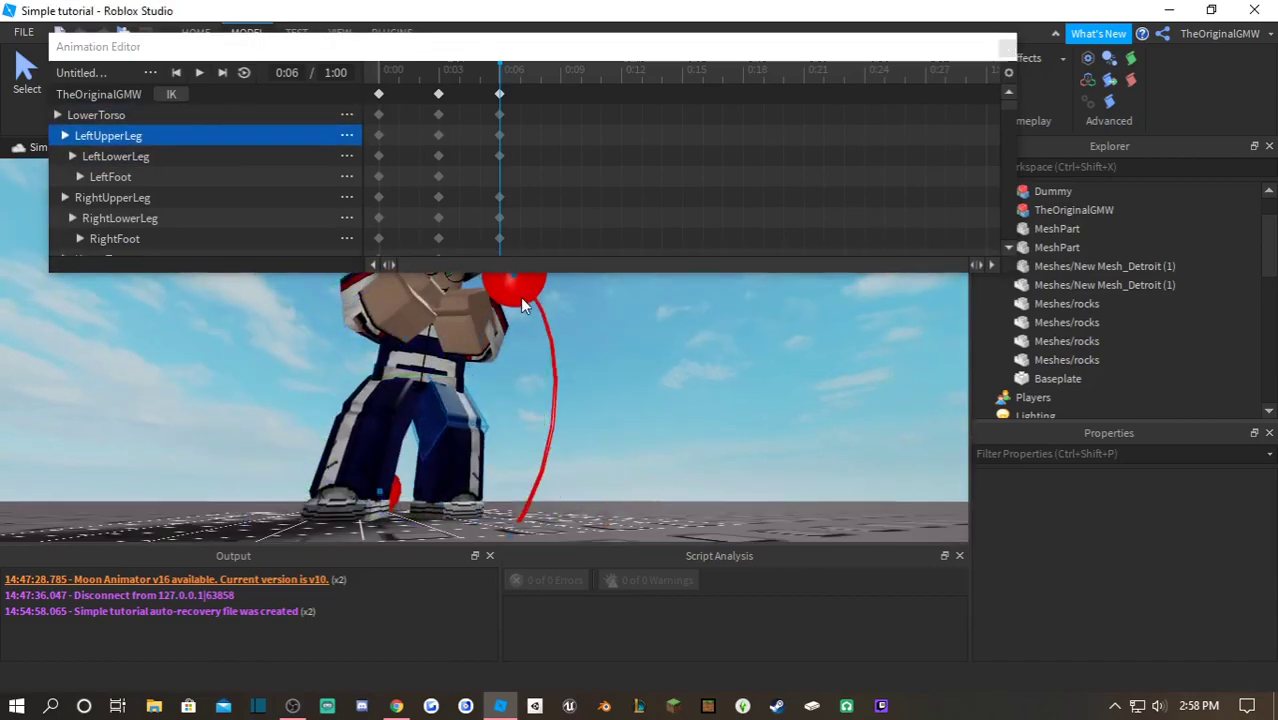
- Move the standing-pose keyframe from 0:06 to 0:12 and place the playhead there
{"action": "left_click", "coordinate": [565, 403]}
{"action": "right_click_drag", "start_coordinate": [565, 403], "coordinate": [565, 403]}
{"action": "scroll", "coordinate": [565, 403], "scroll_direction": "down", "scroll_amount": 2}
{"action": "scroll", "coordinate": [618, 360], "scroll_direction": "down", "scroll_amount": 2}
{"action": "right_click_drag", "start_coordinate": [618, 360], "coordinate": [618, 360]}
{"action": "left_click_drag", "start_coordinate": [501, 73], "coordinate": [621, 94]}
{"action": "left_click", "coordinate": [500, 94]}
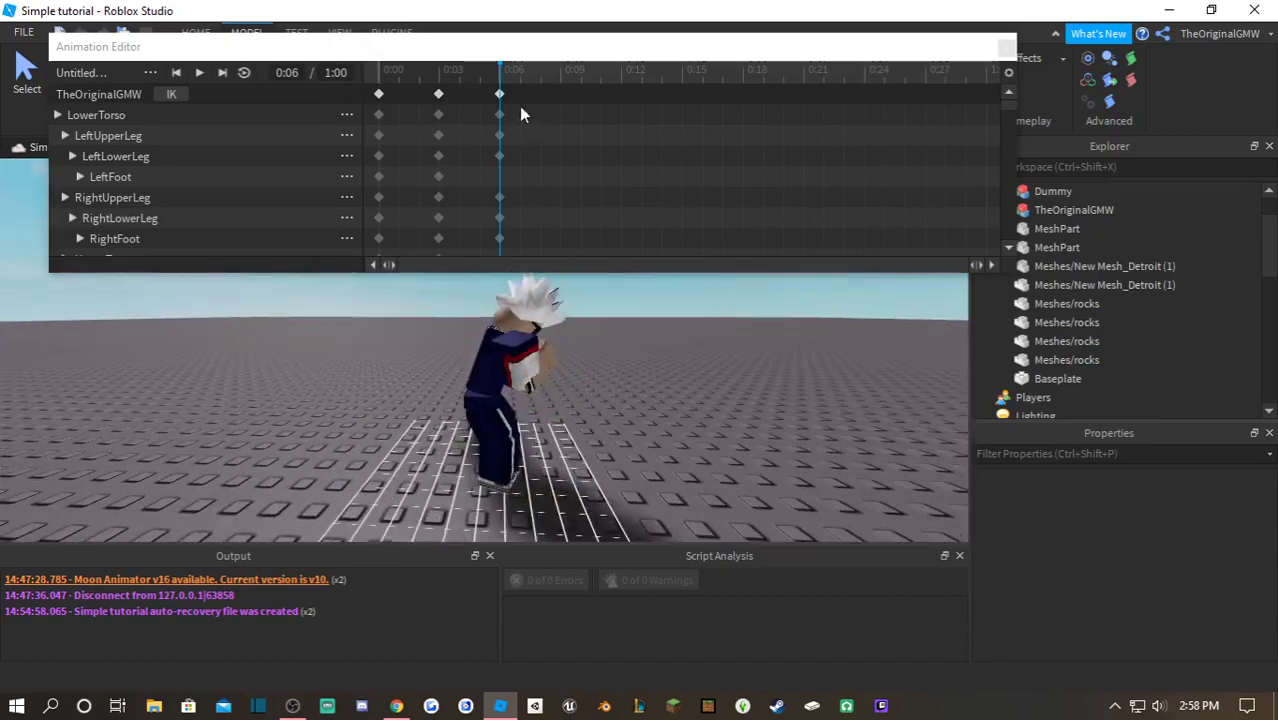
{"action": "mouse_move", "coordinate": [621, 75]}
{"action": "left_mouse_down"}
{"action": "mouse_move", "coordinate": [200, 76]}
{"action": "mouse_move", "coordinate": [622, 76]}
{"action": "left_mouse_up"}
- Rotate the arm joints away from the chest in the 0:12 keyframe
{"action": "left_click", "coordinate": [488, 360]}
{"action": "scroll", "coordinate": [528, 340], "scroll_direction": "up", "scroll_amount": 3}
{"action": "left_click", "coordinate": [528, 340]}
{"action": "left_click_drag", "start_coordinate": [579, 419], "coordinate": [658, 368]}
{"action": "scroll", "coordinate": [528, 340], "scroll_direction": "down", "scroll_amount": 3}
{"action": "right_click_drag", "start_coordinate": [658, 368], "coordinate": [658, 368]}
{"action": "left_click_drag", "start_coordinate": [510, 316], "coordinate": [528, 326]}
{"action": "left_click_drag", "start_coordinate": [590, 408], "coordinate": [588, 416]}
- Rotate the left arm outward and fine-tune the opened arm pose in the 0:12 keyframe
{"action": "left_click", "coordinate": [452, 400]}
{"action": "right_click_drag", "start_coordinate": [452, 400], "coordinate": [452, 400]}
{"action": "left_click_drag", "start_coordinate": [540, 430], "coordinate": [563, 366]}
{"action": "right_click_drag", "start_coordinate": [563, 366], "coordinate": [563, 366]}
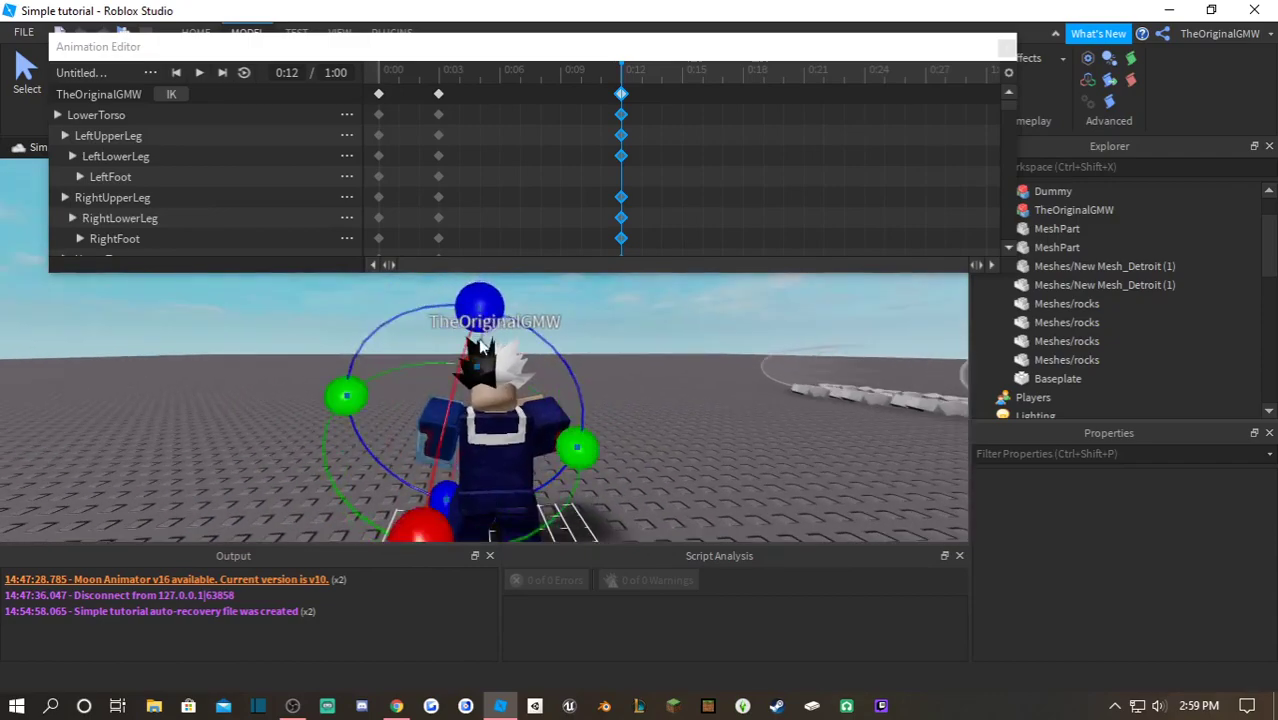
{"action": "right_click_drag", "start_coordinate": [485, 436], "coordinate": [485, 436]}
{"action": "left_click", "coordinate": [560, 412]}
{"action": "right_click_drag", "start_coordinate": [560, 412], "coordinate": [560, 412]}
{"action": "left_click", "coordinate": [440, 400]}
{"action": "left_click_drag", "start_coordinate": [510, 415], "coordinate": [517, 437]}
- Set the playhead to 0:18 and start a new pose by rotating a joint and moving the LowerTorso down
{"action": "left_click_drag", "start_coordinate": [621, 75], "coordinate": [736, 137]}
{"action": "left_click", "coordinate": [413, 434]}
{"action": "left_click", "coordinate": [436, 452]}
{"action": "right_click_drag", "start_coordinate": [440, 445], "coordinate": [440, 445]}
{"action": "mouse_move", "coordinate": [570, 350]}
{"action": "left_mouse_down"}
{"action": "mouse_move", "coordinate": [572, 424]}
{"action": "mouse_move", "coordinate": [585, 367]}
{"action": "left_mouse_up"}
{"action": "left_click", "coordinate": [498, 438]}
{"action": "left_click", "coordinate": [492, 402]}
{"action": "left_click", "coordinate": [590, 400]}
{"action": "right_click_drag", "start_coordinate": [579, 436], "coordinate": [579, 436]}
{"action": "left_click", "coordinate": [434, 296]}
{"action": "key", "text": "r"}
{"action": "right_click_drag", "start_coordinate": [460, 400], "coordinate": [460, 400]}
{"action": "left_click_drag", "start_coordinate": [445, 475], "coordinate": [446, 488]}
- Rotate the limb joints in the 0:18 keyframe to fit the lowered torso
{"action": "left_click", "coordinate": [472, 447]}
{"action": "right_click_drag", "start_coordinate": [472, 441], "coordinate": [472, 441]}
{"action": "left_click", "coordinate": [452, 340]}
{"action": "mouse_move", "coordinate": [538, 312]}
{"action": "left_mouse_down"}
{"action": "mouse_move", "coordinate": [536, 357]}
{"action": "mouse_move", "coordinate": [533, 332]}
{"action": "left_mouse_up"}
{"action": "left_click", "coordinate": [455, 365]}
{"action": "left_click", "coordinate": [587, 345]}
{"action": "right_click_drag", "start_coordinate": [588, 346], "coordinate": [588, 346]}
{"action": "left_click", "coordinate": [385, 368]}
{"action": "left_click_drag", "start_coordinate": [486, 360], "coordinate": [492, 378]}
{"action": "left_click", "coordinate": [436, 383]}
{"action": "right_click_drag", "start_coordinate": [436, 383], "coordinate": [436, 383]}
{"action": "left_click_drag", "start_coordinate": [297, 362], "coordinate": [298, 377]}
- Fine-tune the joint rotations of the 0:18 pose and check it from several sides
{"action": "right_click_drag", "start_coordinate": [647, 434], "coordinate": [646, 434]}
{"action": "right_click_drag", "start_coordinate": [545, 325], "coordinate": [545, 325]}
{"action": "left_click_drag", "start_coordinate": [452, 320], "coordinate": [442, 332]}
{"action": "right_click_drag", "start_coordinate": [446, 336], "coordinate": [446, 336]}
{"action": "left_click", "coordinate": [494, 418]}
{"action": "right_click_drag", "start_coordinate": [560, 390], "coordinate": [560, 390]}
{"action": "left_click_drag", "start_coordinate": [617, 354], "coordinate": [619, 364]}
{"action": "right_click_drag", "start_coordinate": [619, 364], "coordinate": [619, 364]}
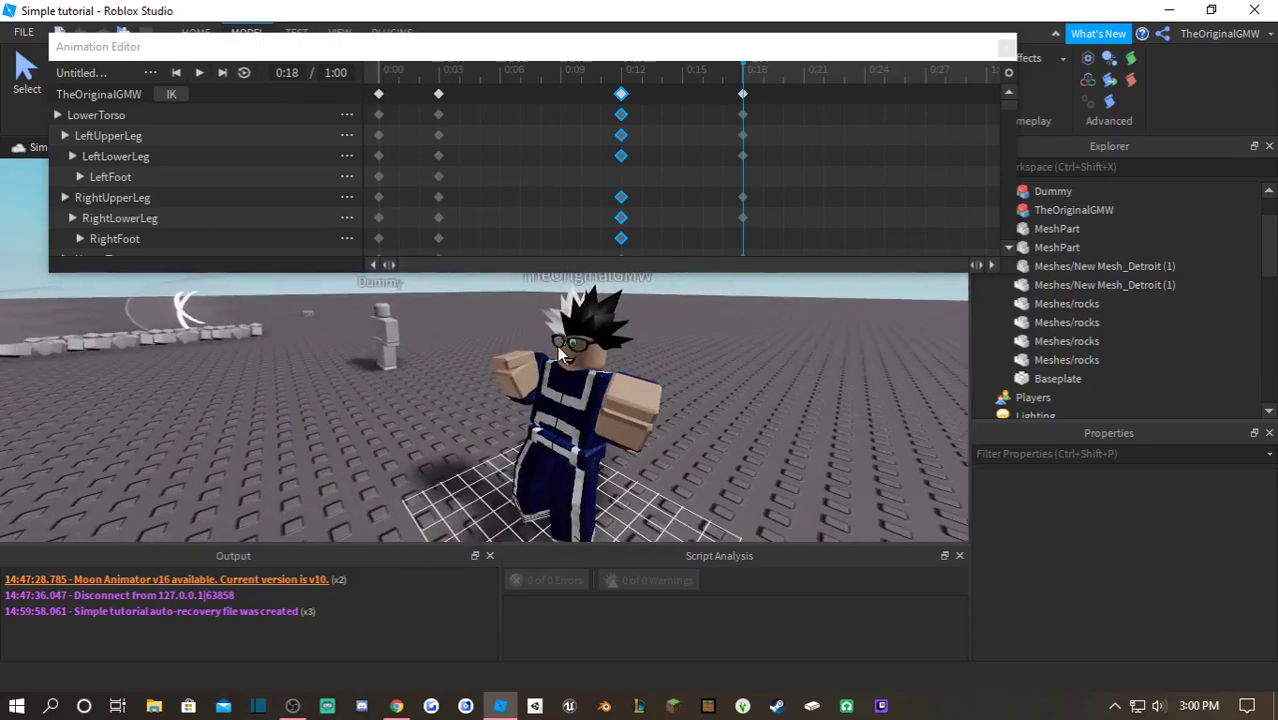
{"action": "left_click", "coordinate": [500, 410]}
{"action": "left_click_drag", "start_coordinate": [374, 311], "coordinate": [366, 330]}
- Copy the 0:03 keyframe and paste it at 0:06
{"action": "left_click", "coordinate": [438, 94]}
{"action": "key", "text": "ctrl+c"}
{"action": "left_click", "coordinate": [499, 73]}
{"action": "key", "text": "ctrl+v"}
- Play the animation from 0:00 and examine the motion and the final pose
{"action": "left_click_drag", "start_coordinate": [499, 73], "coordinate": [303, 102]}
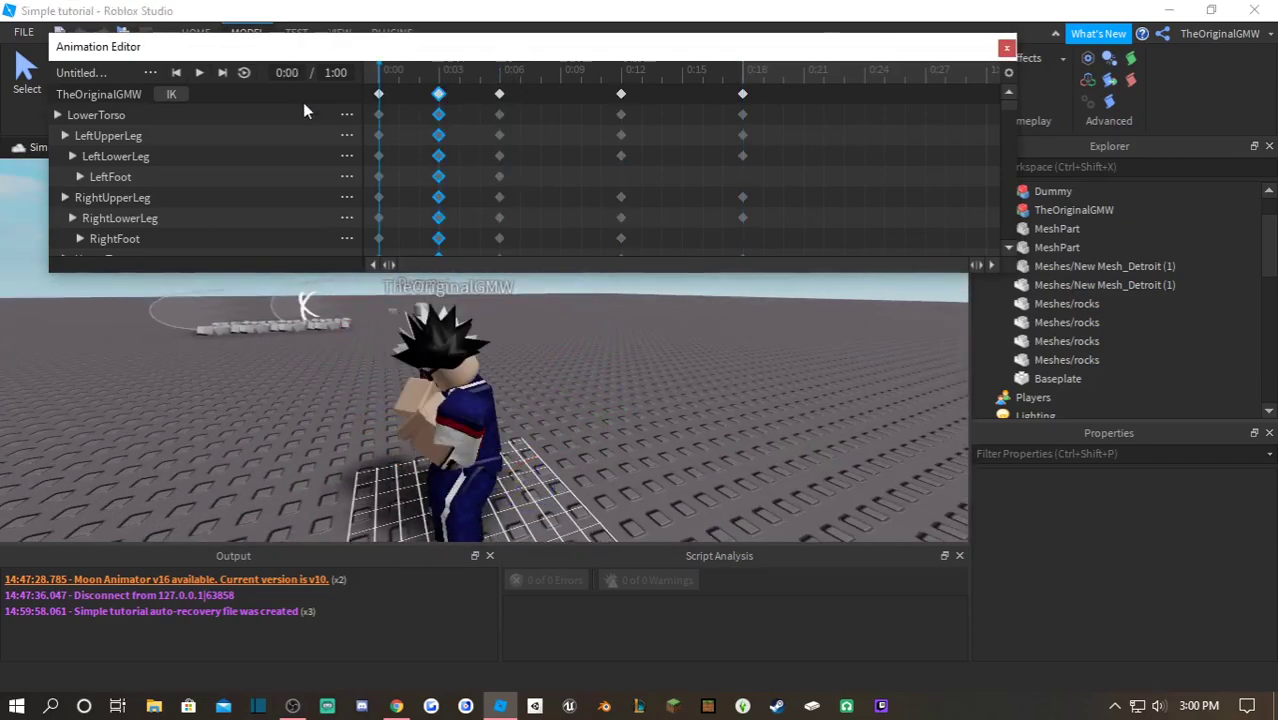
{"action": "left_click", "coordinate": [199, 73]}
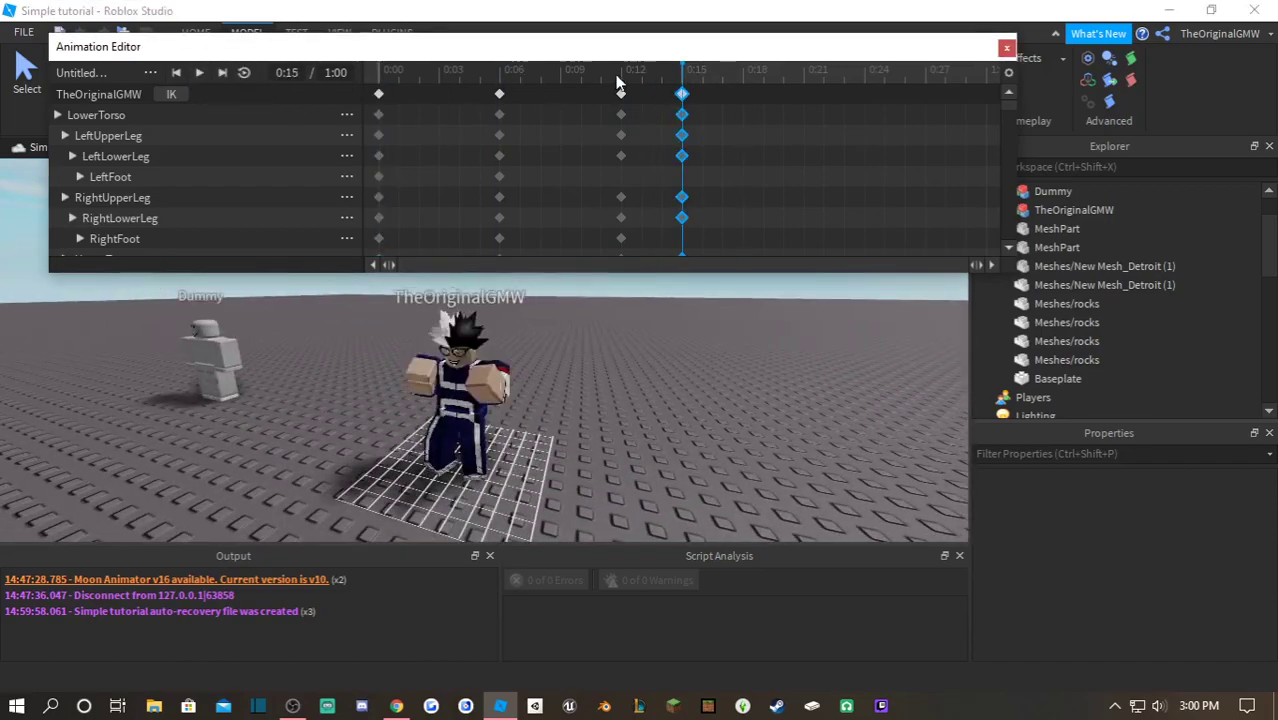
{"action": "left_click", "coordinate": [199, 73]}
{"action": "right_click_drag", "start_coordinate": [630, 314], "coordinate": [565, 323]}
{"action": "key", "text": "w"}
{"action": "scroll", "coordinate": [638, 368], "scroll_direction": "down", "scroll_amount": 3}
{"action": "left_click", "coordinate": [150, 74]}
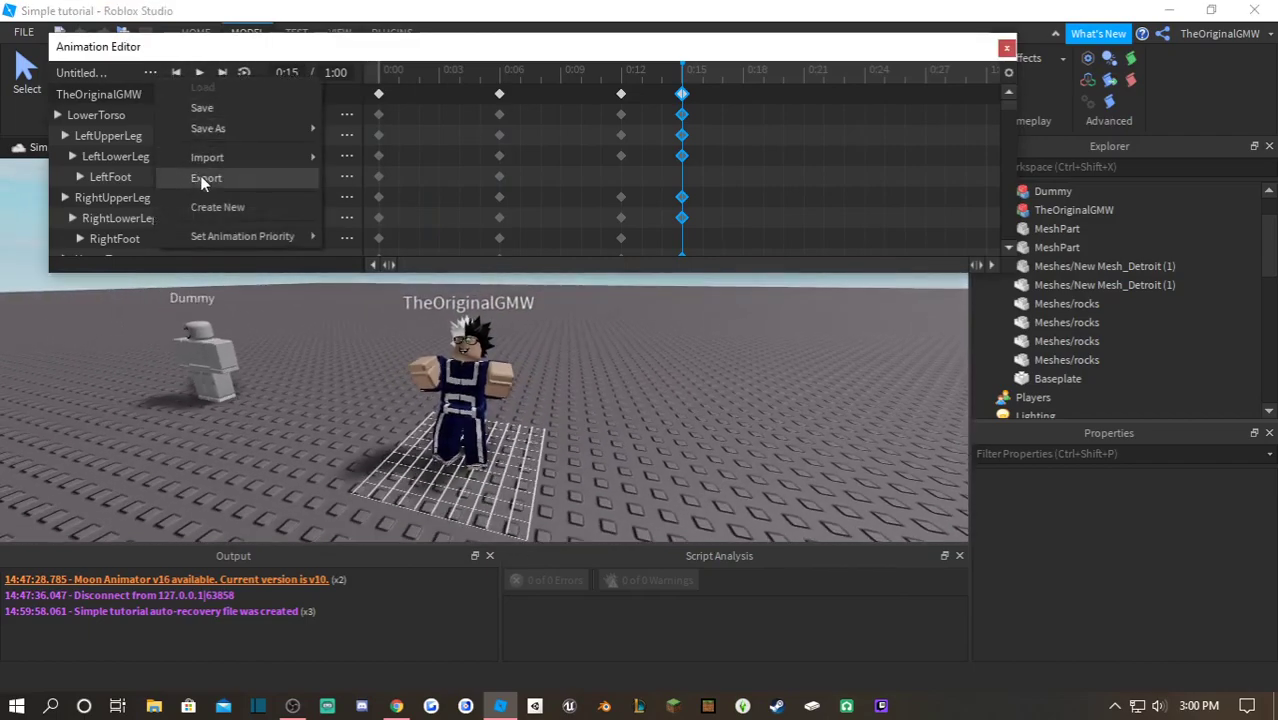
{"action": "left_click", "coordinate": [369, 301]}
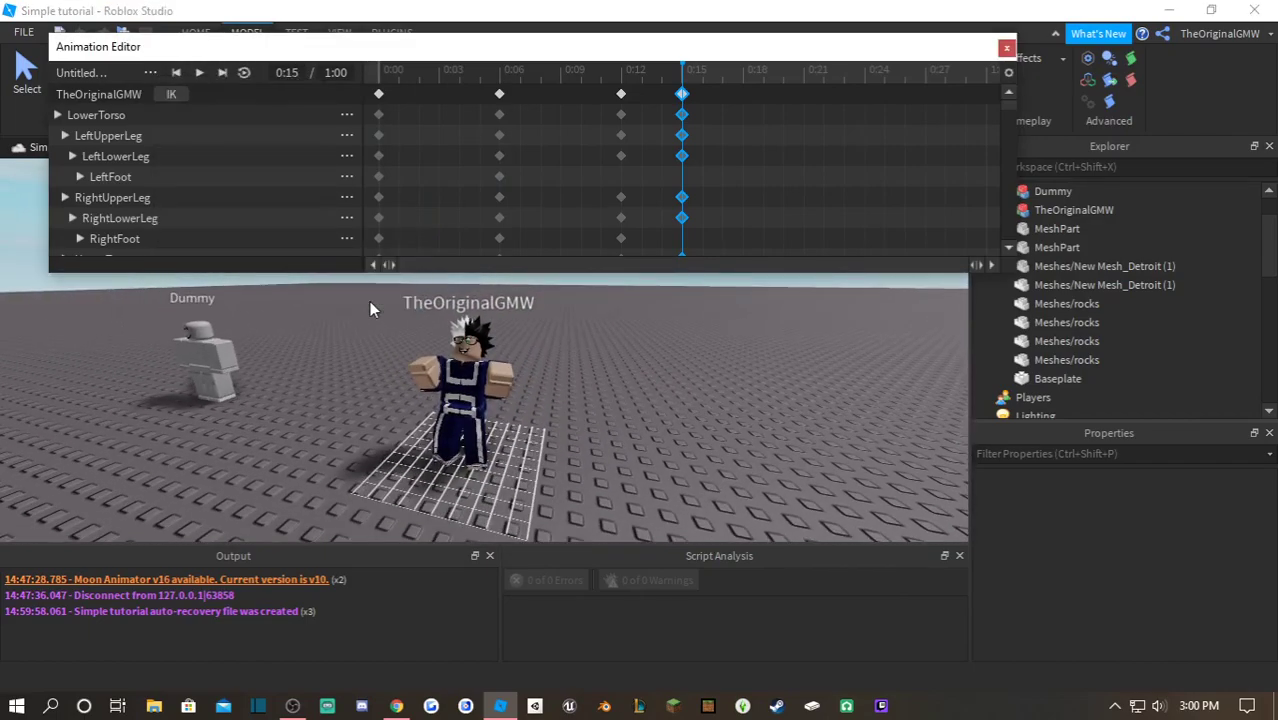
- Export the animation as a new asset named "full cowl", copy its asset ID from the share link, and close the Animation Editor
{"action": "left_click", "coordinate": [150, 74]}
{"action": "left_click", "coordinate": [224, 182]}
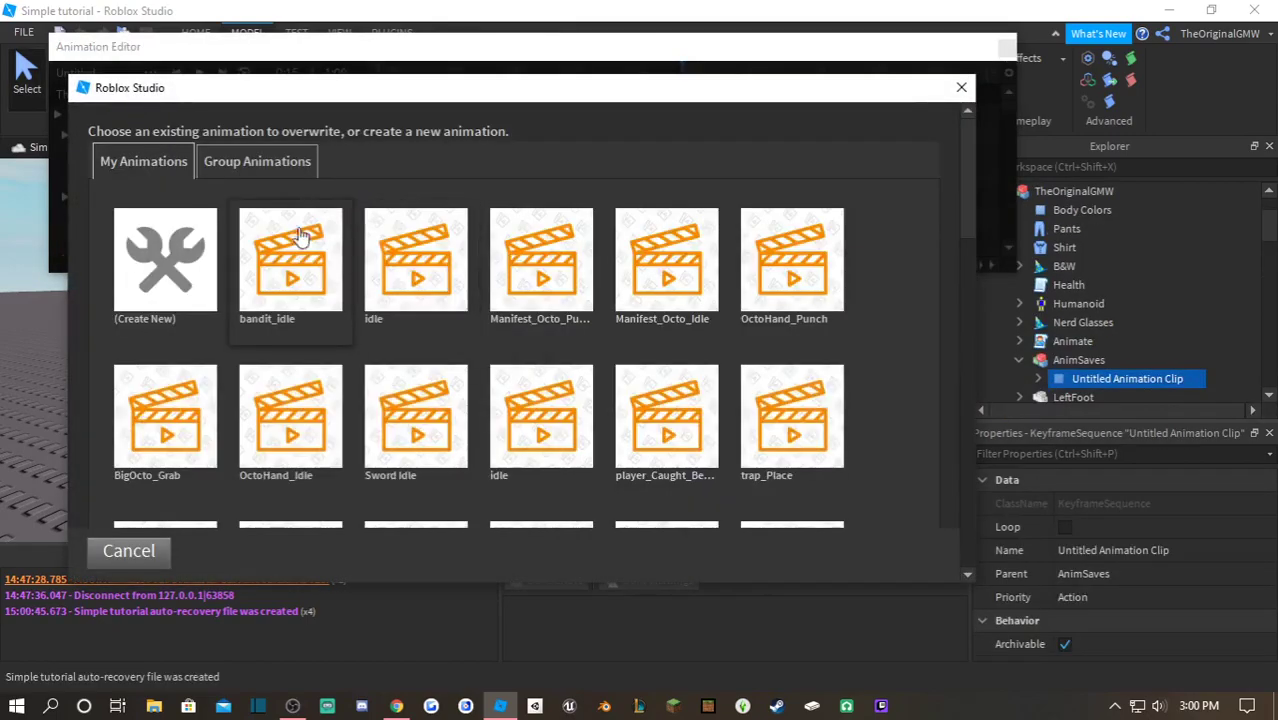
{"action": "left_click", "coordinate": [193, 264]}
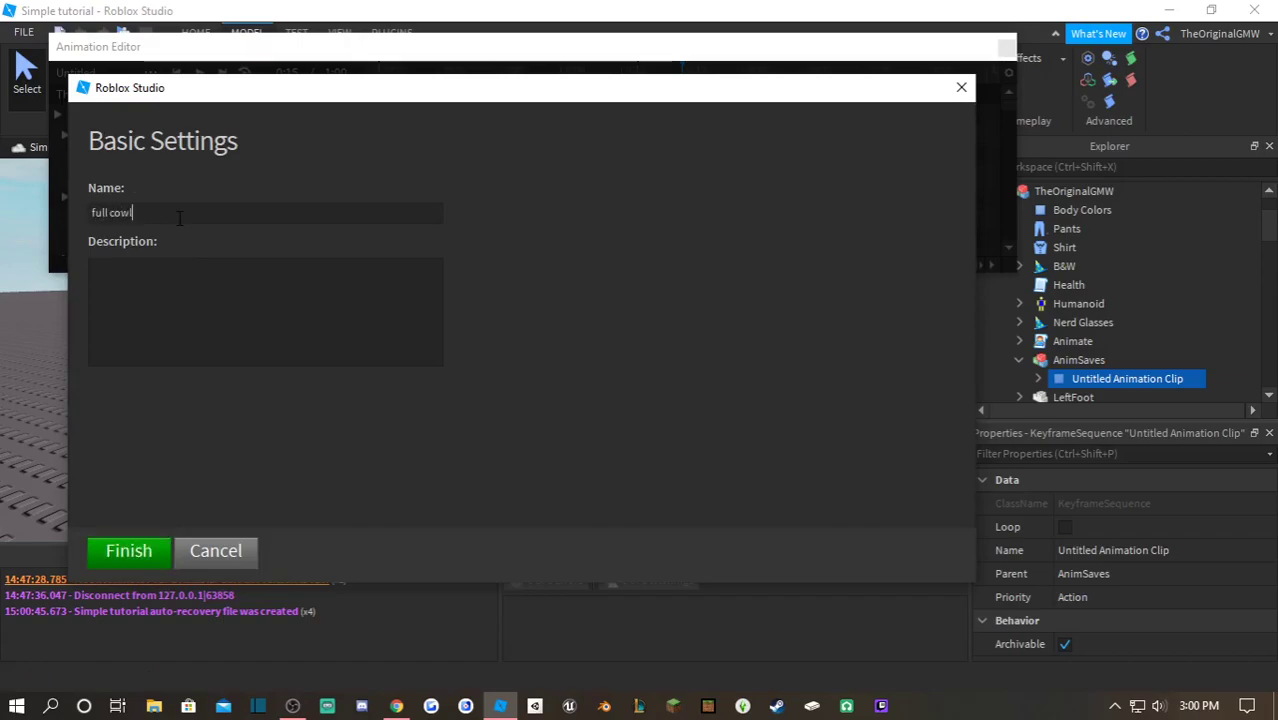
{"action": "key", "text": "Return"}
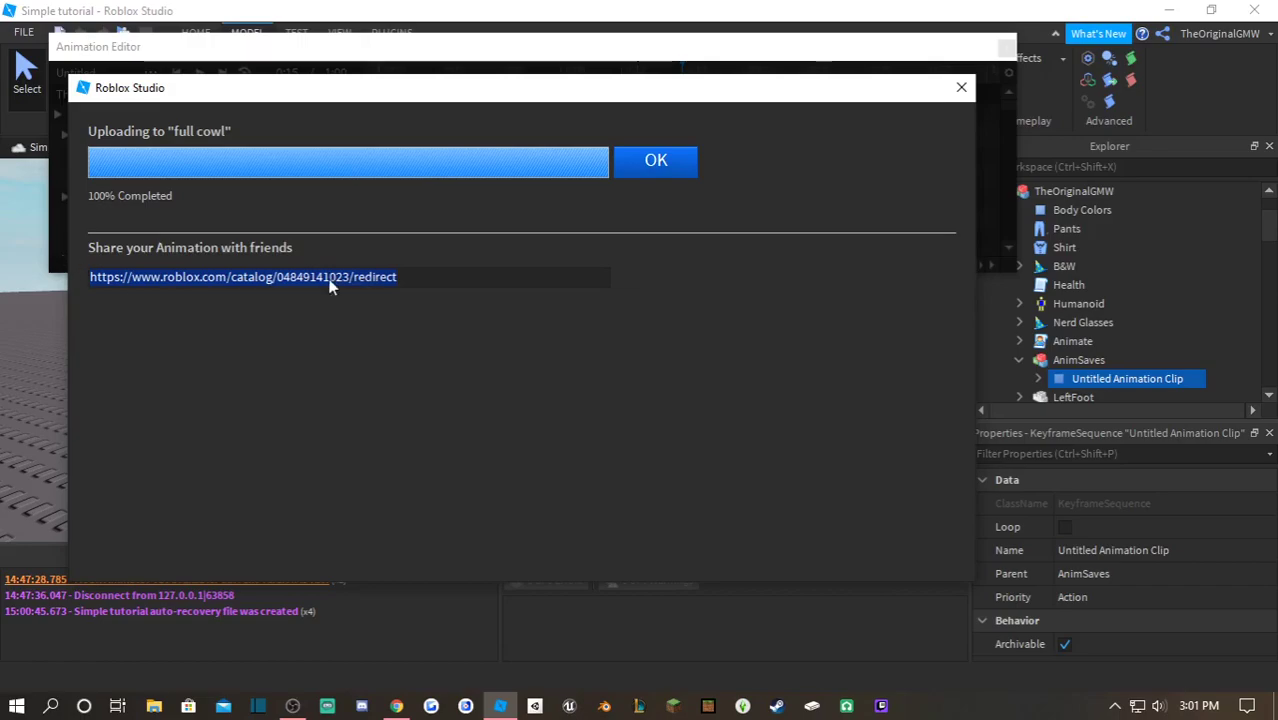
{"action": "left_click", "coordinate": [377, 313]}
{"action": "left_click", "coordinate": [637, 163]}
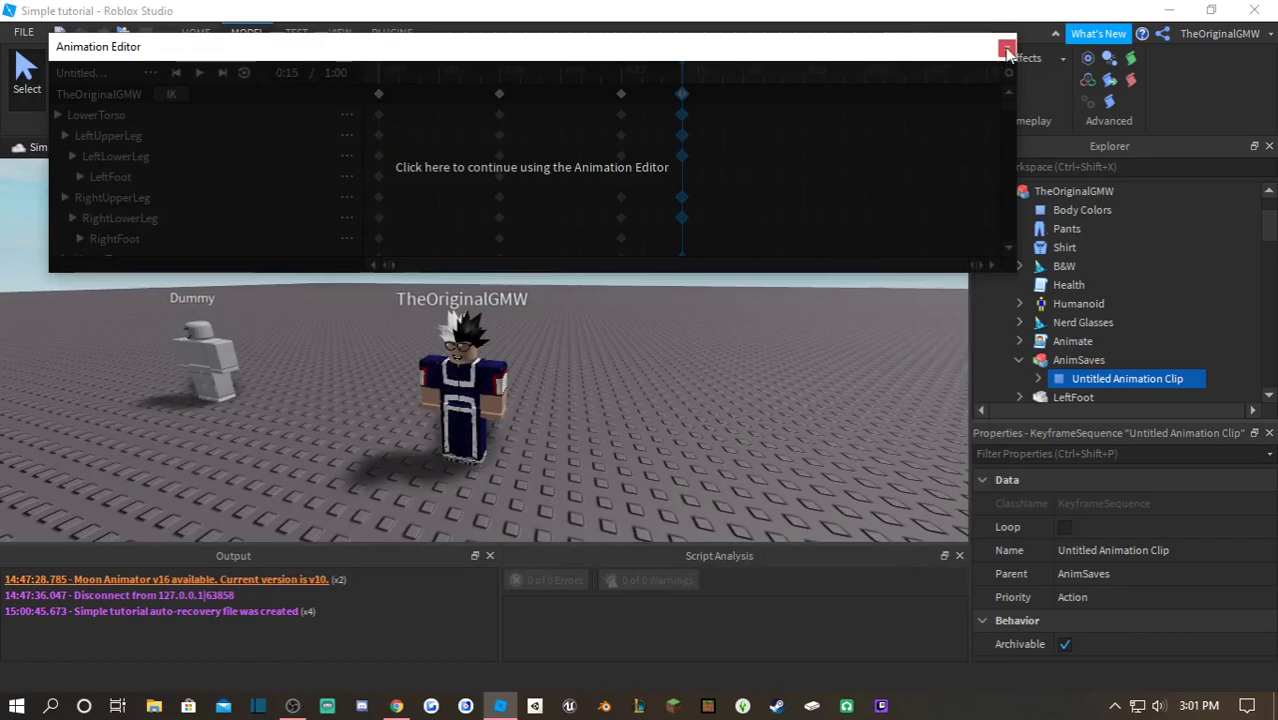
{"action": "left_click", "coordinate": [1005, 48]}
{"action": "scroll", "coordinate": [1048, 316], "scroll_direction": "up", "scroll_amount": 2}
{"action": "left_click", "coordinate": [1001, 266]}
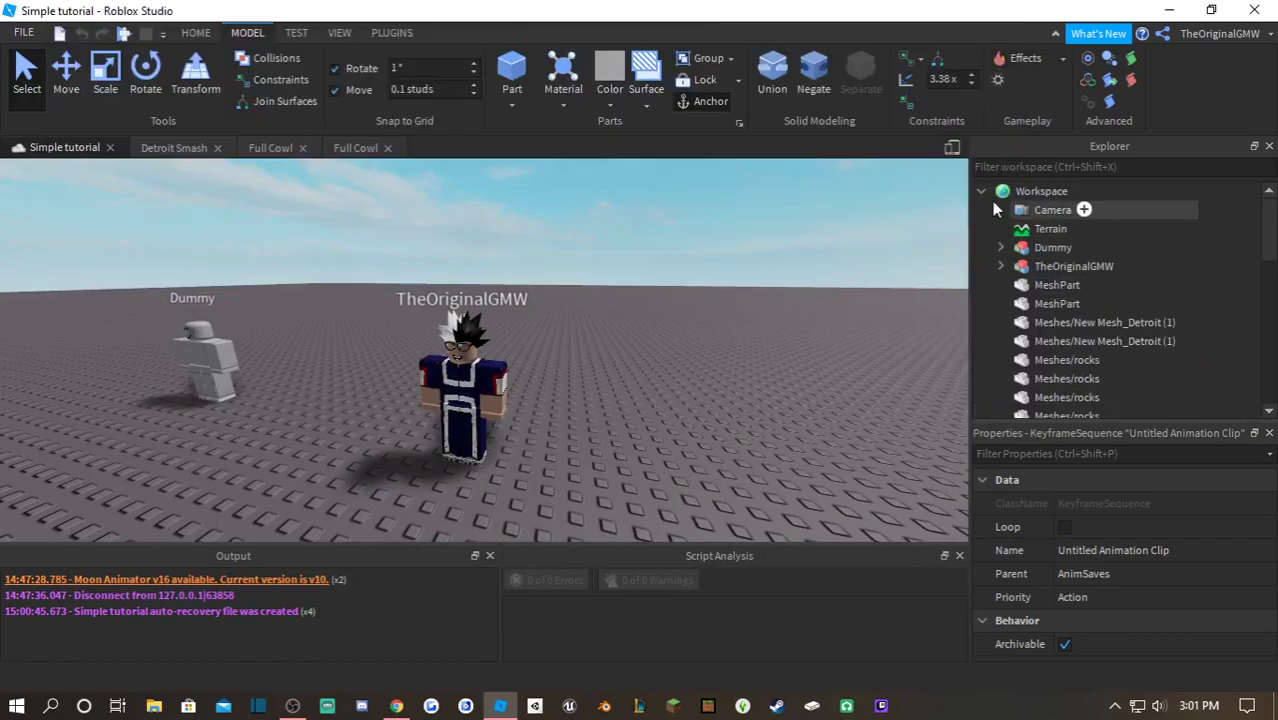
{"action": "left_click", "coordinate": [994, 194]}
{"action": "left_click", "coordinate": [981, 191]}
{"action": "scroll", "coordinate": [1007, 362], "scroll_direction": "down", "scroll_amount": 2}
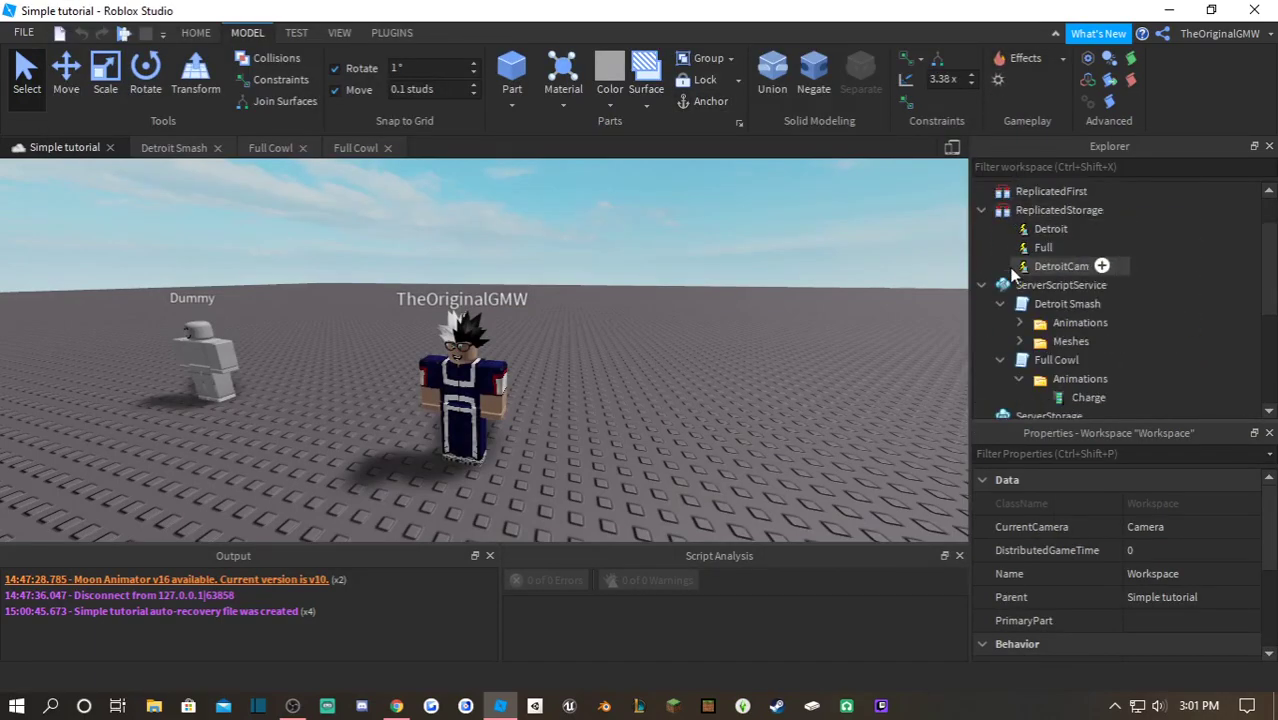
{"action": "left_click", "coordinate": [1085, 342]}
{"action": "left_click", "coordinate": [1106, 505]}
{"action": "right_click", "coordinate": [1106, 510]}
{"action": "left_click", "coordinate": [1156, 608]}
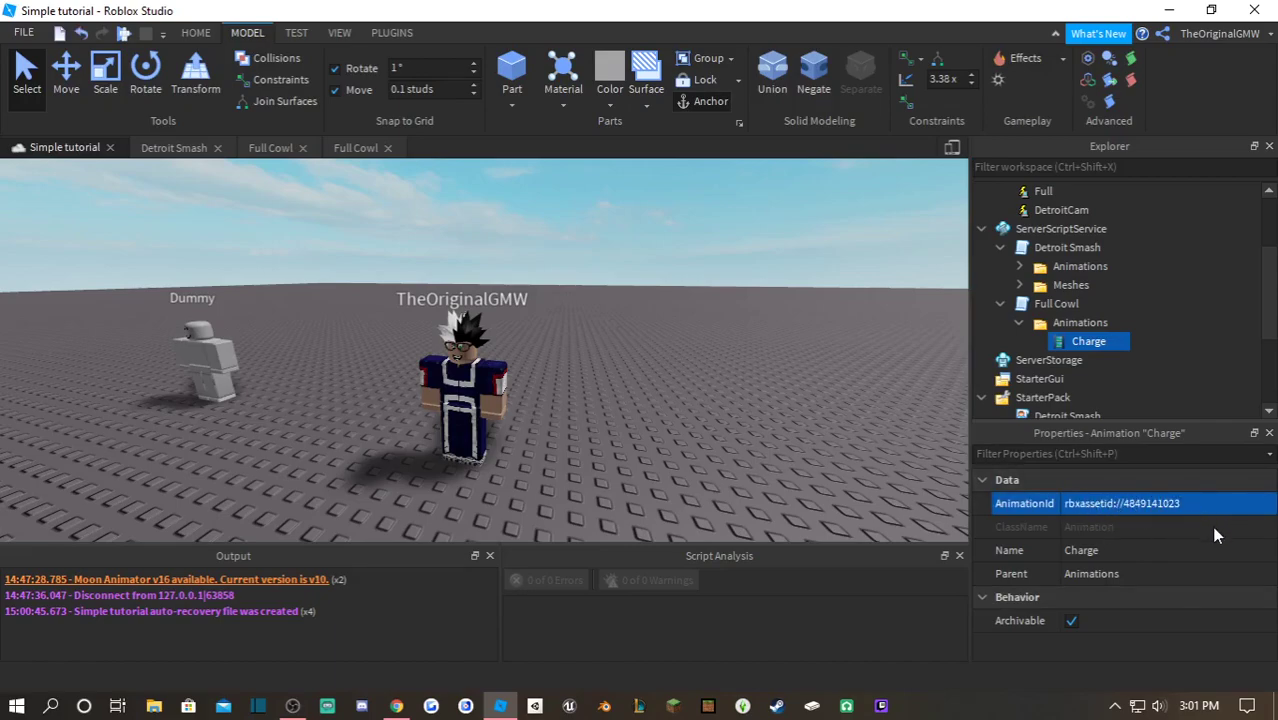
- In the Full Cowl server script, declare local Animations = script:WaitForChild("Animations") above the OnServerEvent handler
{"action": "right_click_drag", "start_coordinate": [717, 430], "coordinate": [781, 344]}
{"action": "scroll", "coordinate": [720, 355], "scroll_direction": "down", "scroll_amount": 2}
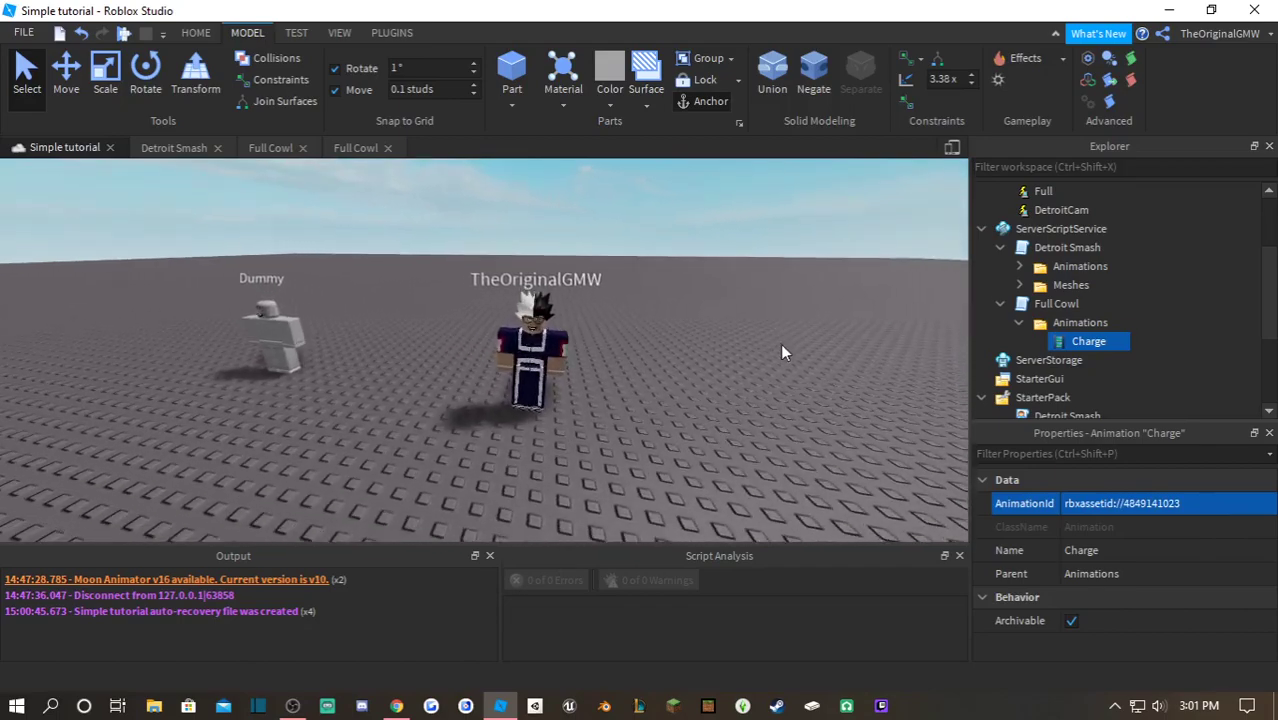
{"action": "left_click", "coordinate": [354, 148]}
{"action": "left_click", "coordinate": [268, 148]}
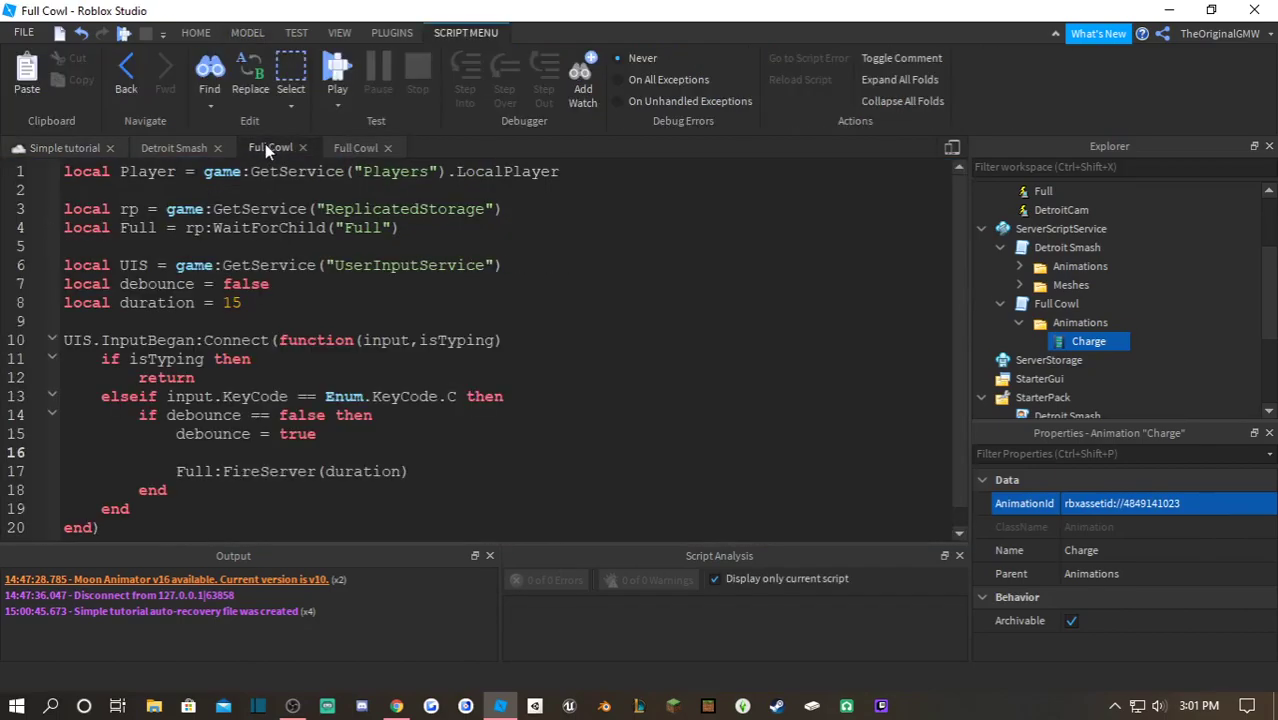
{"action": "left_click", "coordinate": [359, 147]}
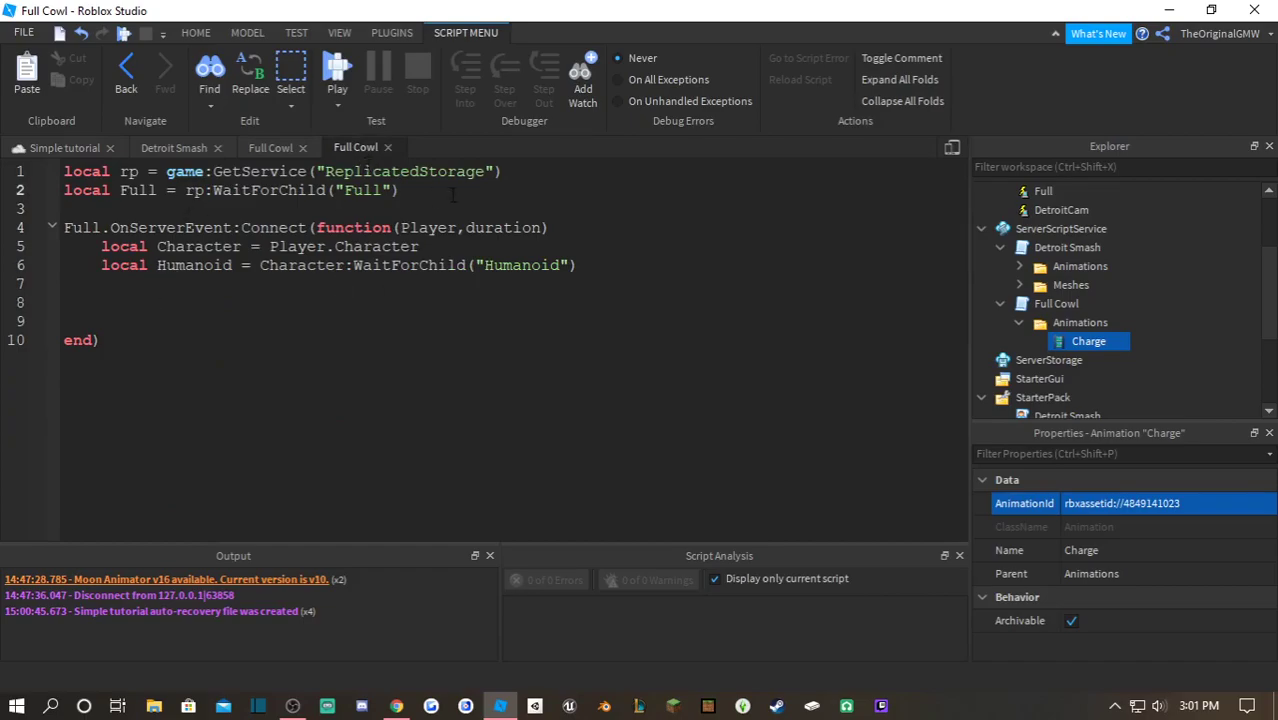
{"action": "key", "text": "Return"}
{"action": "key", "text": "Return"}
{"action": "type", "text": "locla"}
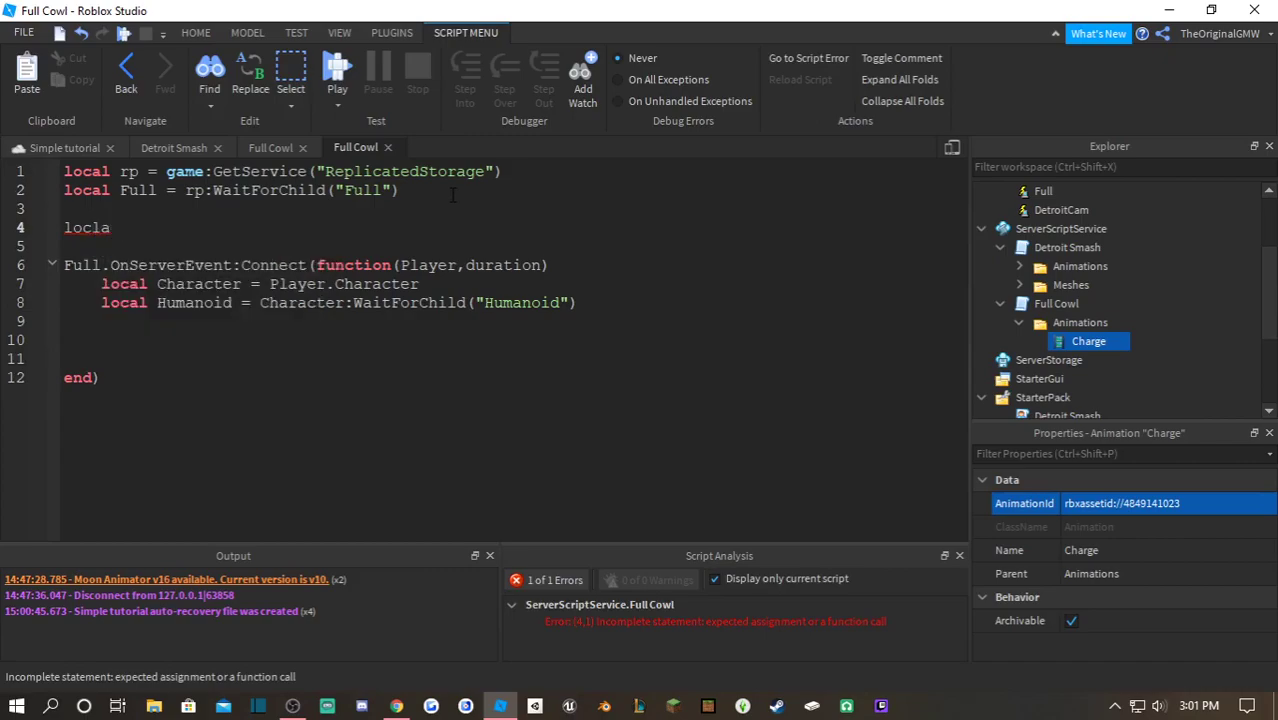
{"action": "key", "text": "BackSpace"}
{"action": "key", "text": "BackSpace"}
{"action": "type", "text": "al A"}
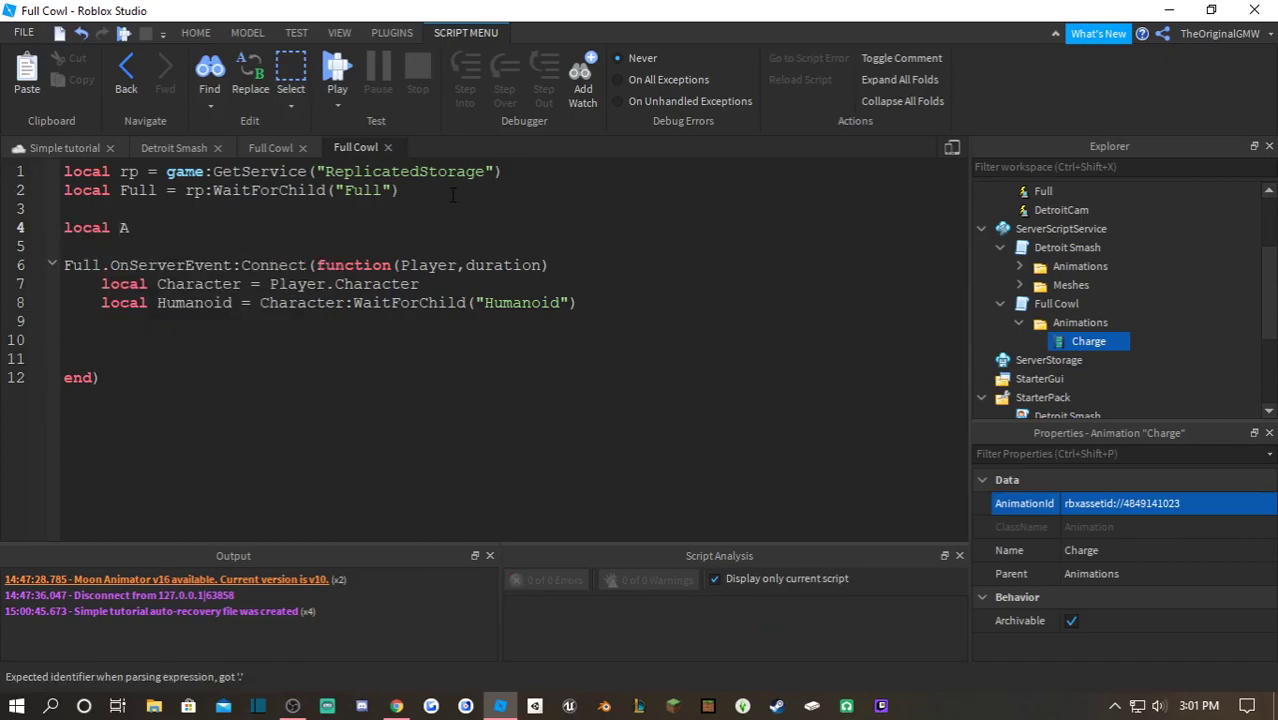
{"action": "type", "text": "nimations ="}
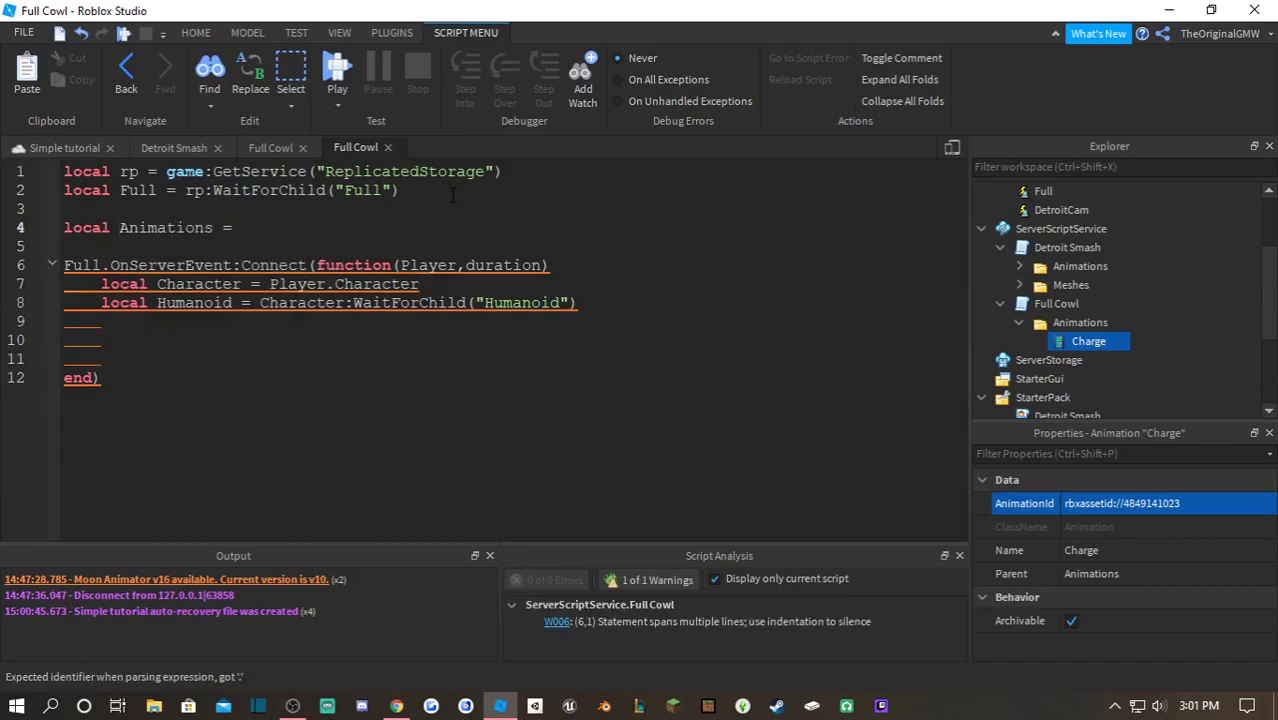
{"action": "type", "text": " script:WaitForChild(\"Anim"}
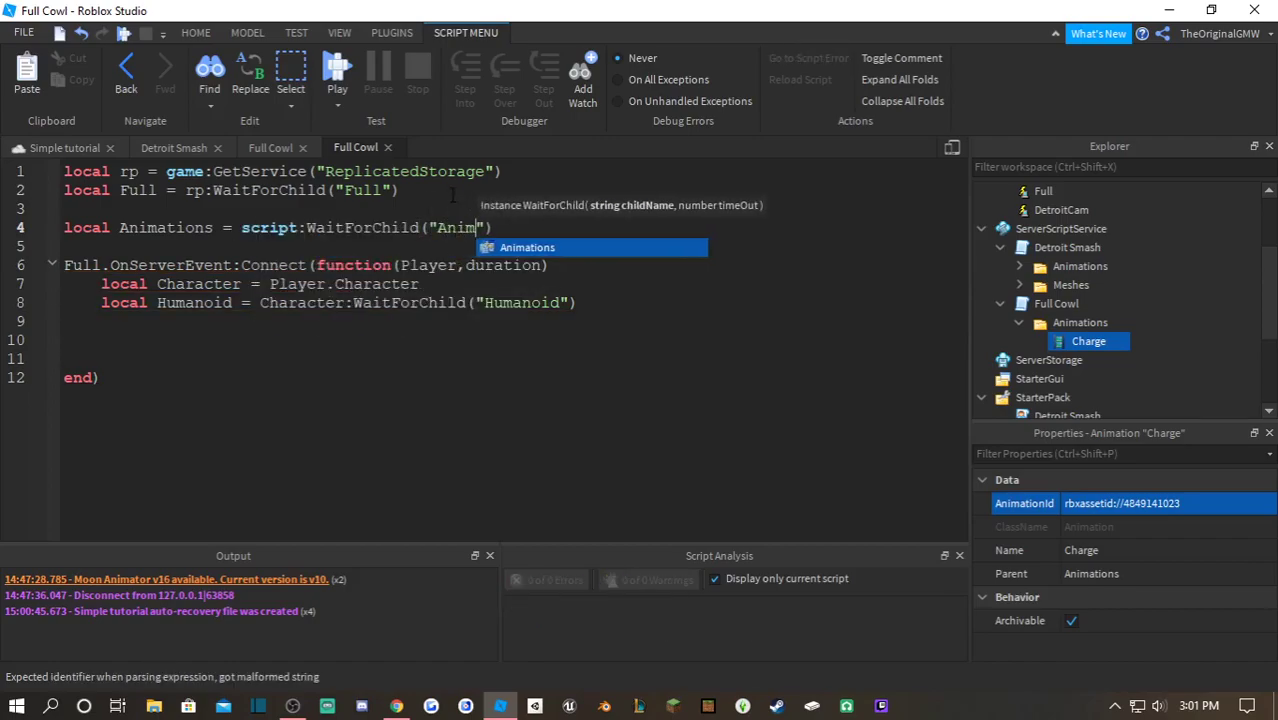
{"action": "key", "text": "Tab"}
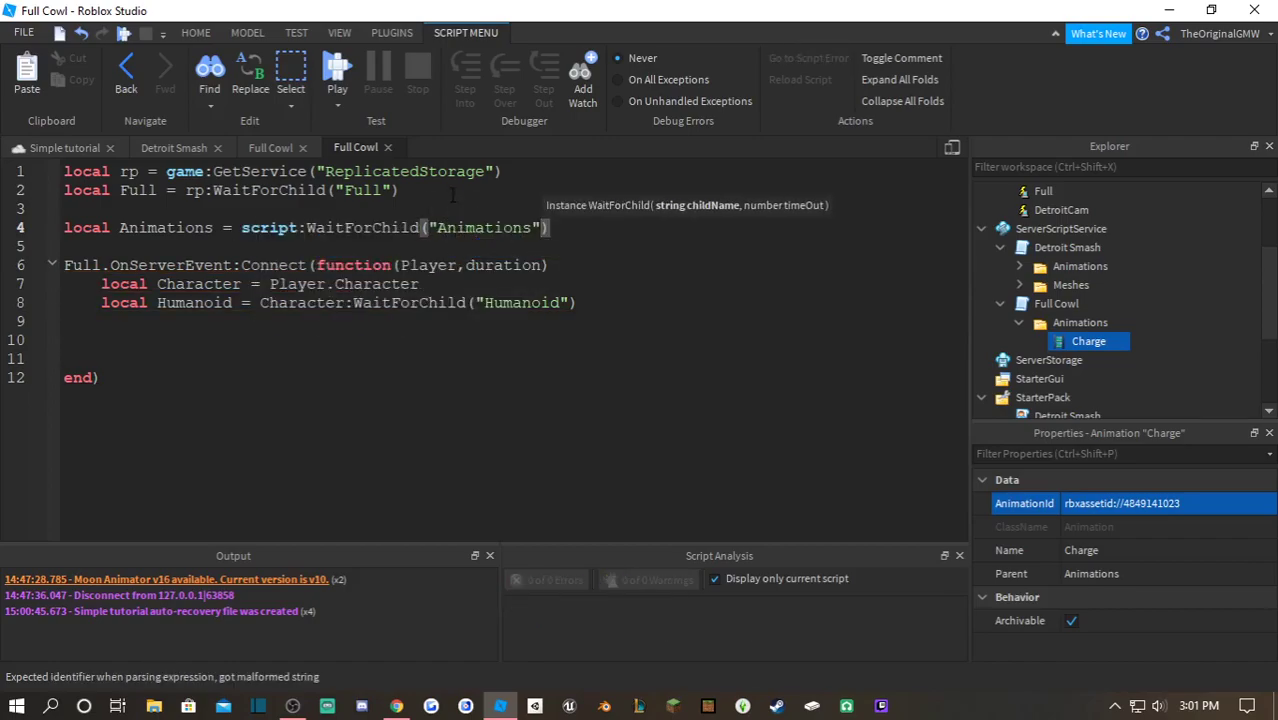
- Inside the OnServerEvent function, add local Charge = Humanoid:LoadAnimation(Animations.Charge) below the Humanoid variable
{"action": "type", "text": "locla C="}
{"action": "key", "text": "BackSpace"}
{"action": "key", "text": "BackSpace"}
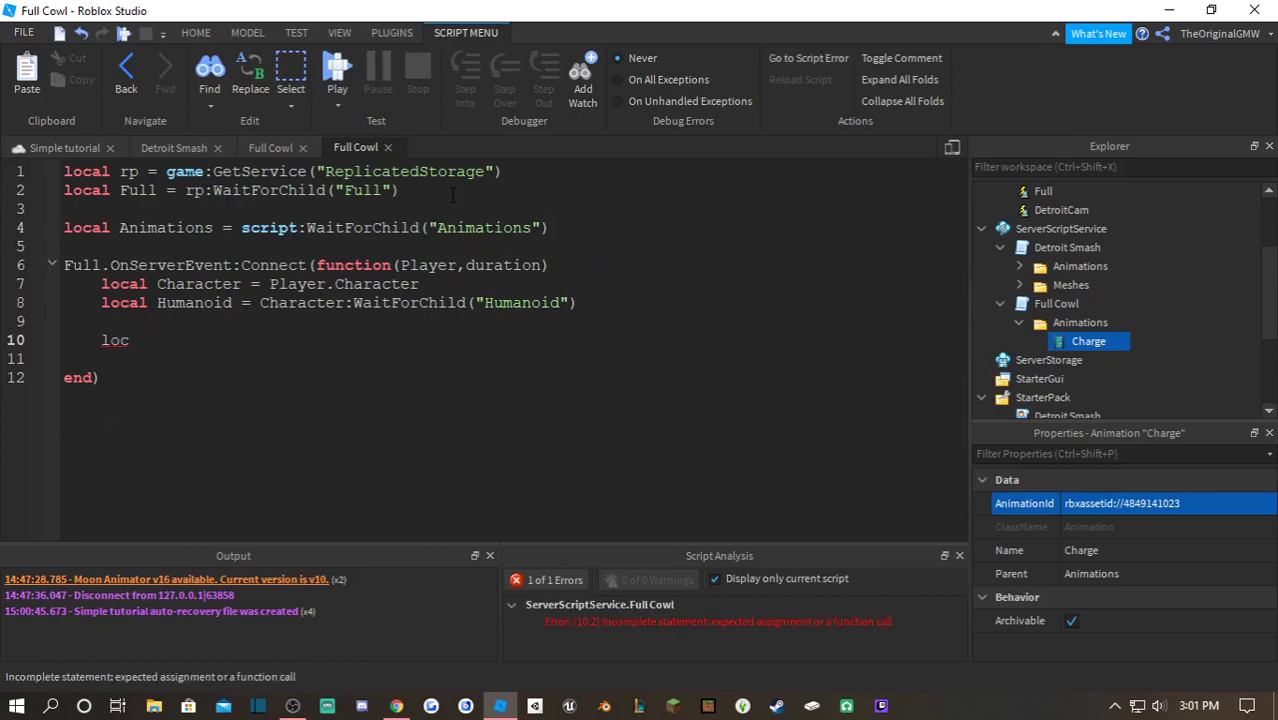
{"action": "type", "text": "al Charge = hum"}
{"action": "key", "text": "Tab"}
{"action": "type", "text": ":LoadAn"}
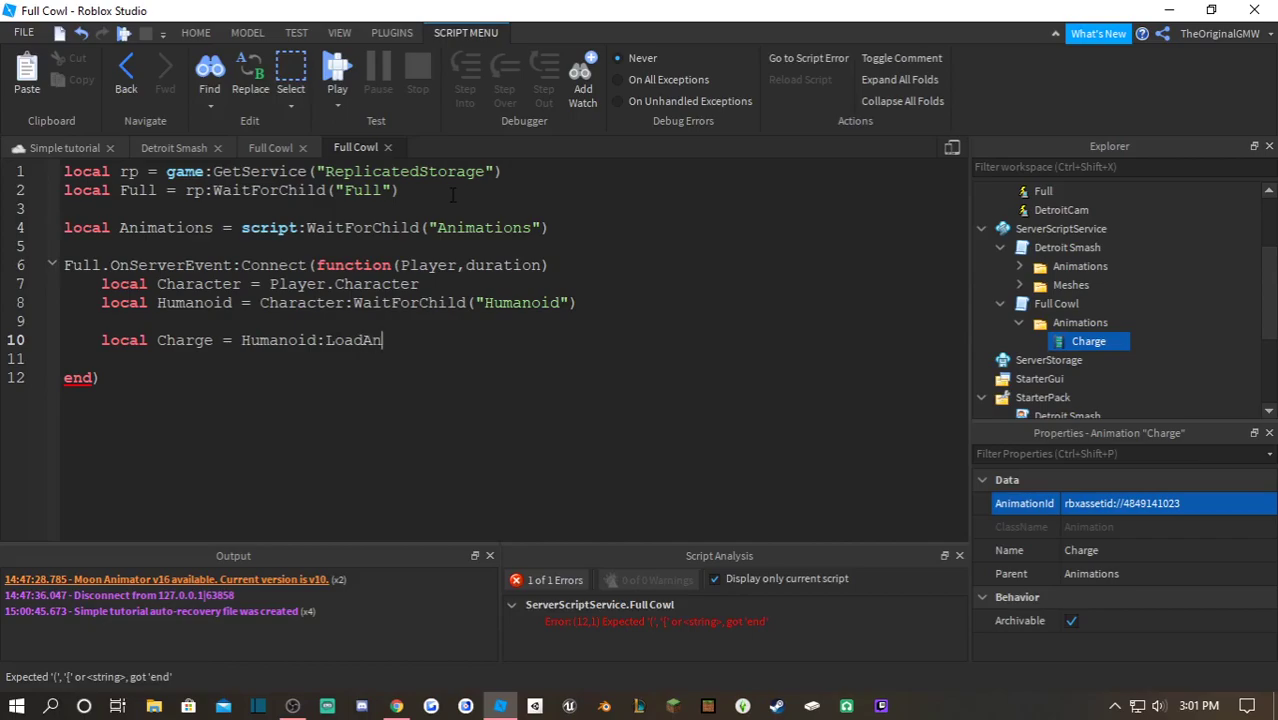
{"action": "type", "text": "imation("}
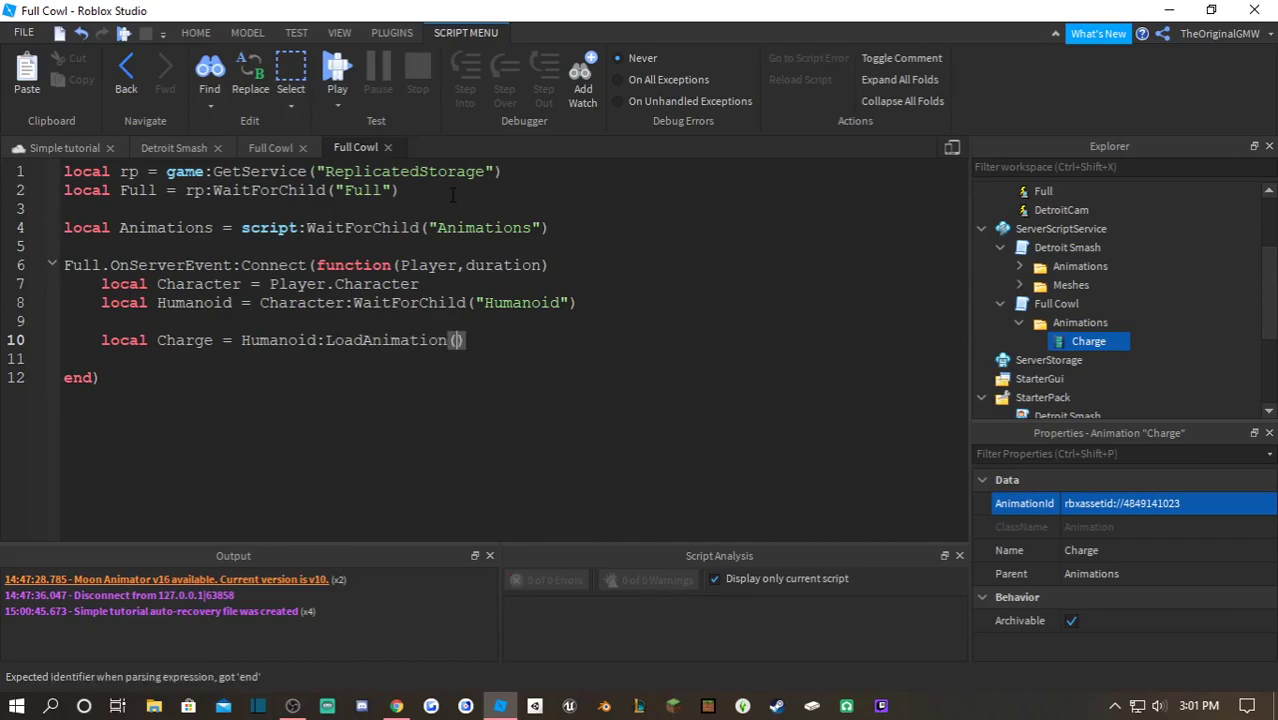
{"action": "type", "text": "Animations.C"}
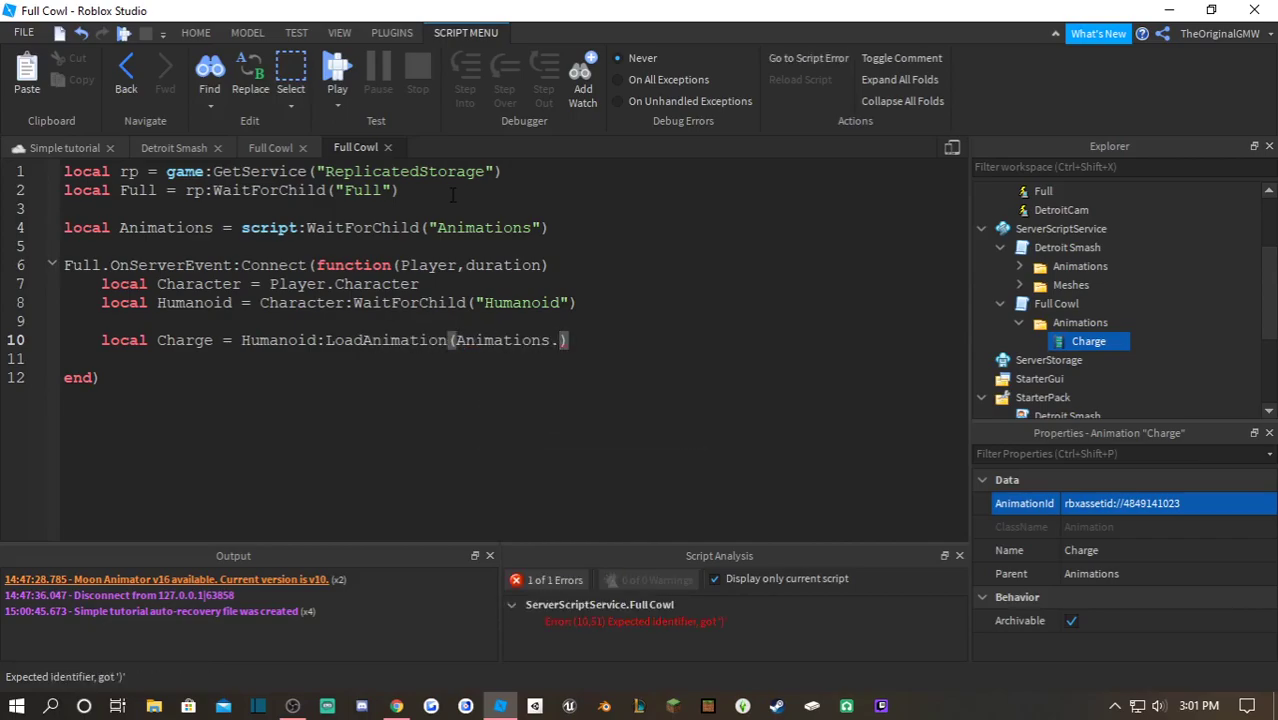
{"action": "type", "text": "harge"}
- Add the line Charge:Play() directly below the LoadAnimation line
{"action": "key", "text": "Down"}
{"action": "key", "text": "Return"}
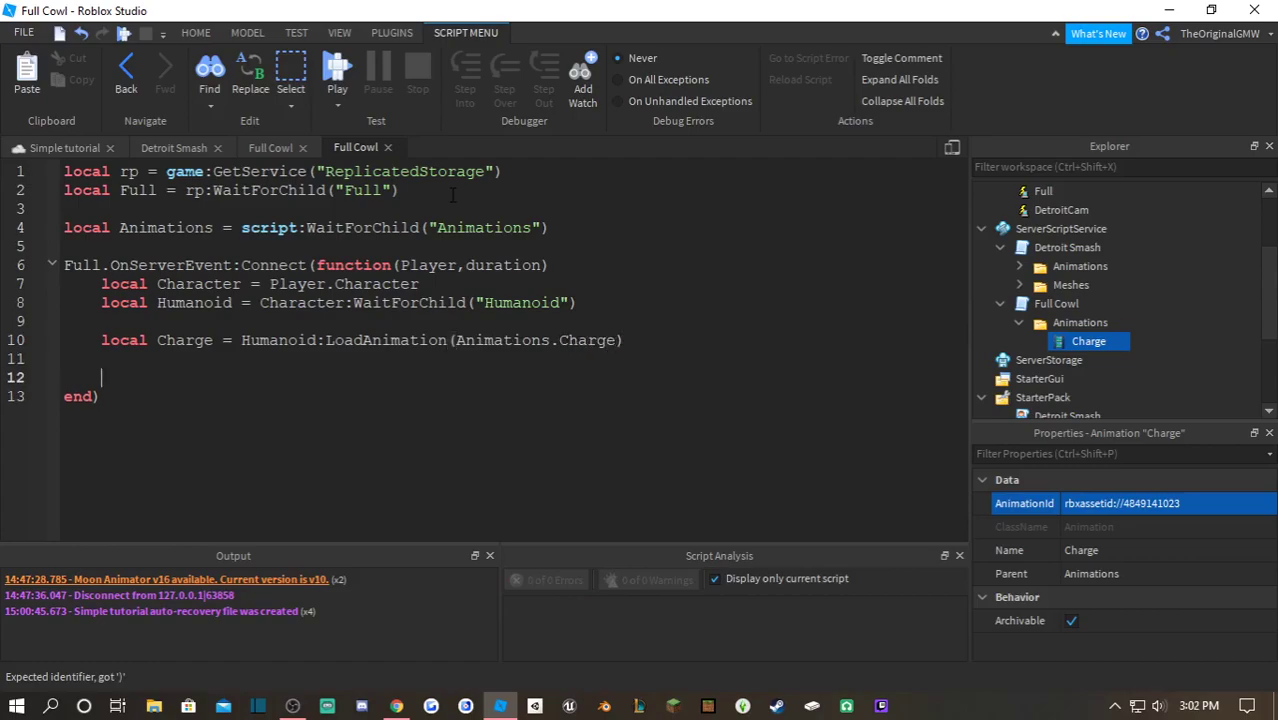
{"action": "key", "text": "Up"}
{"action": "type", "text": "Charge."}
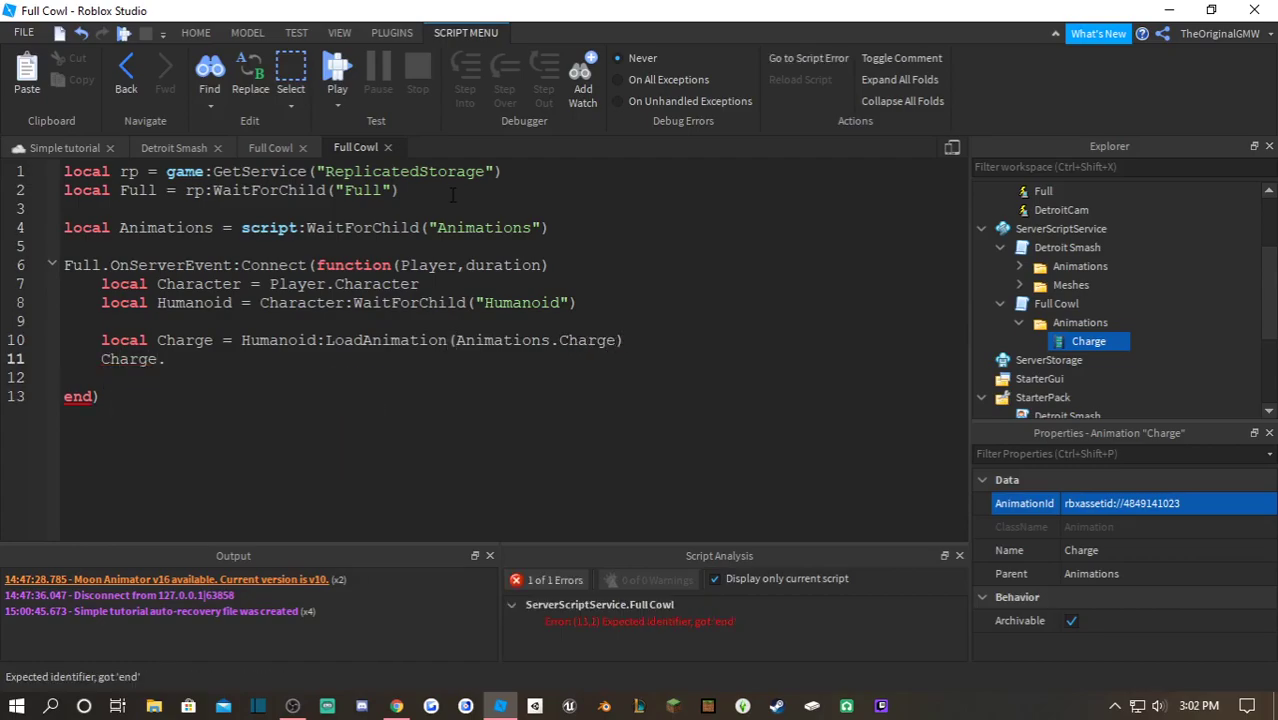
{"action": "key", "text": "BackSpace"}
{"action": "type", "text": ":Play()"}
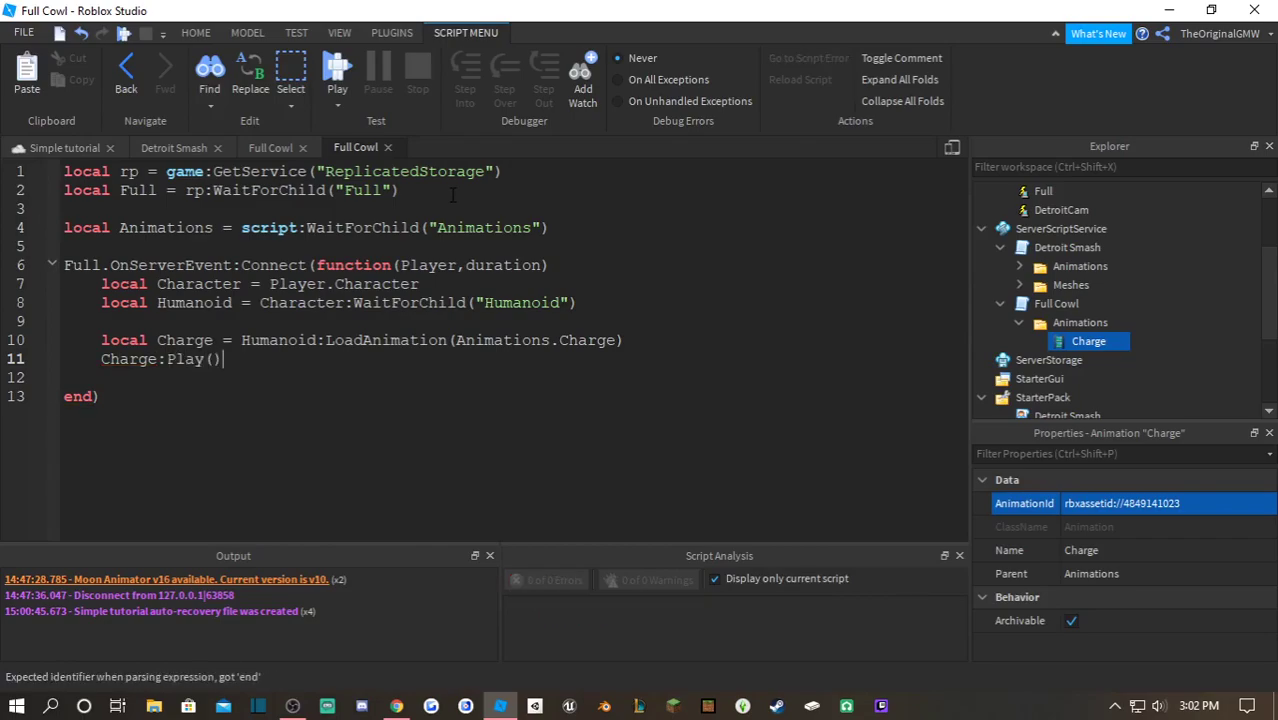
- Check the Full Cowl client script, playtest the place to watch the charge animation on the character, and stop the test
{"action": "left_click", "coordinate": [272, 148]}
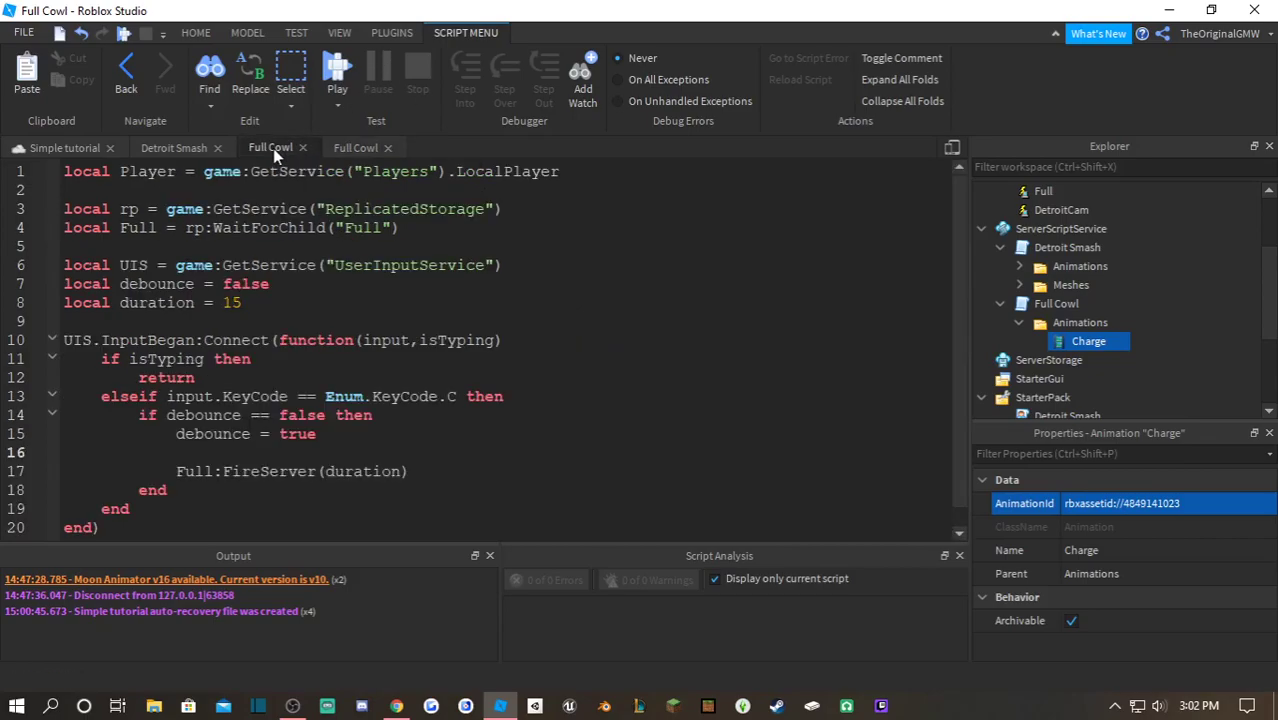
{"action": "left_click", "coordinate": [355, 148]}
{"action": "left_click", "coordinate": [339, 75]}
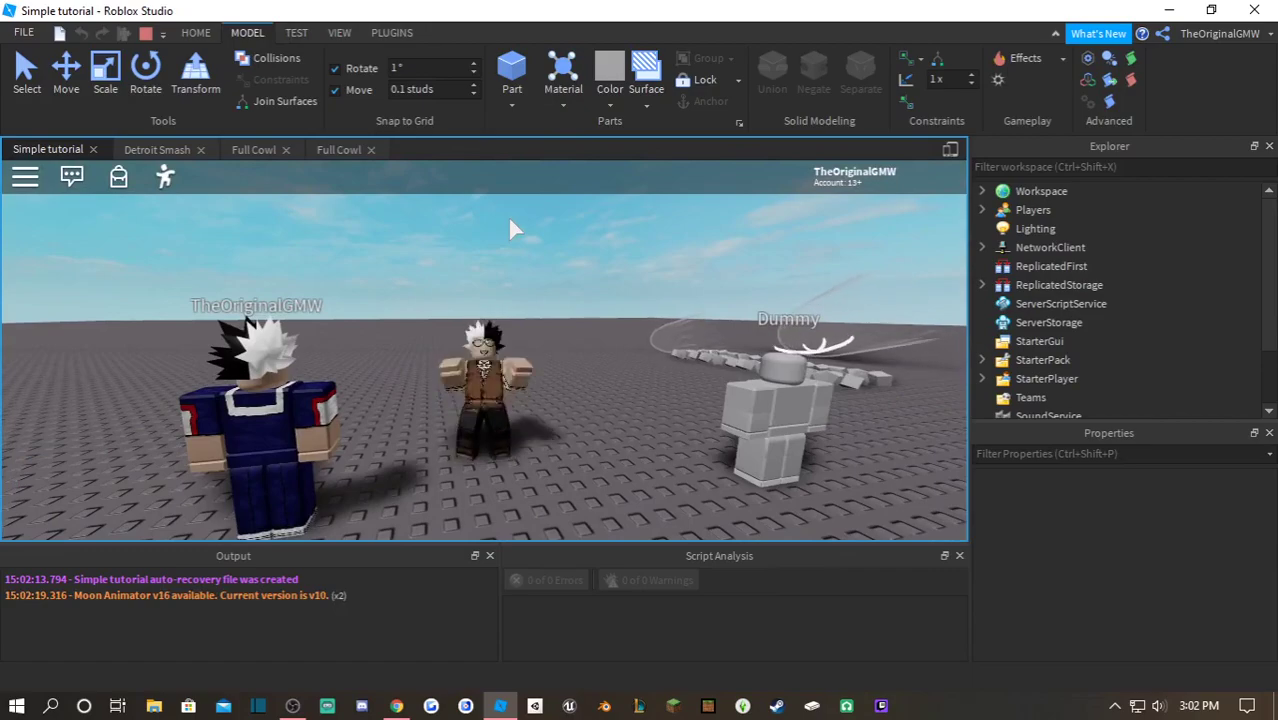
{"action": "left_click", "coordinate": [145, 33]}
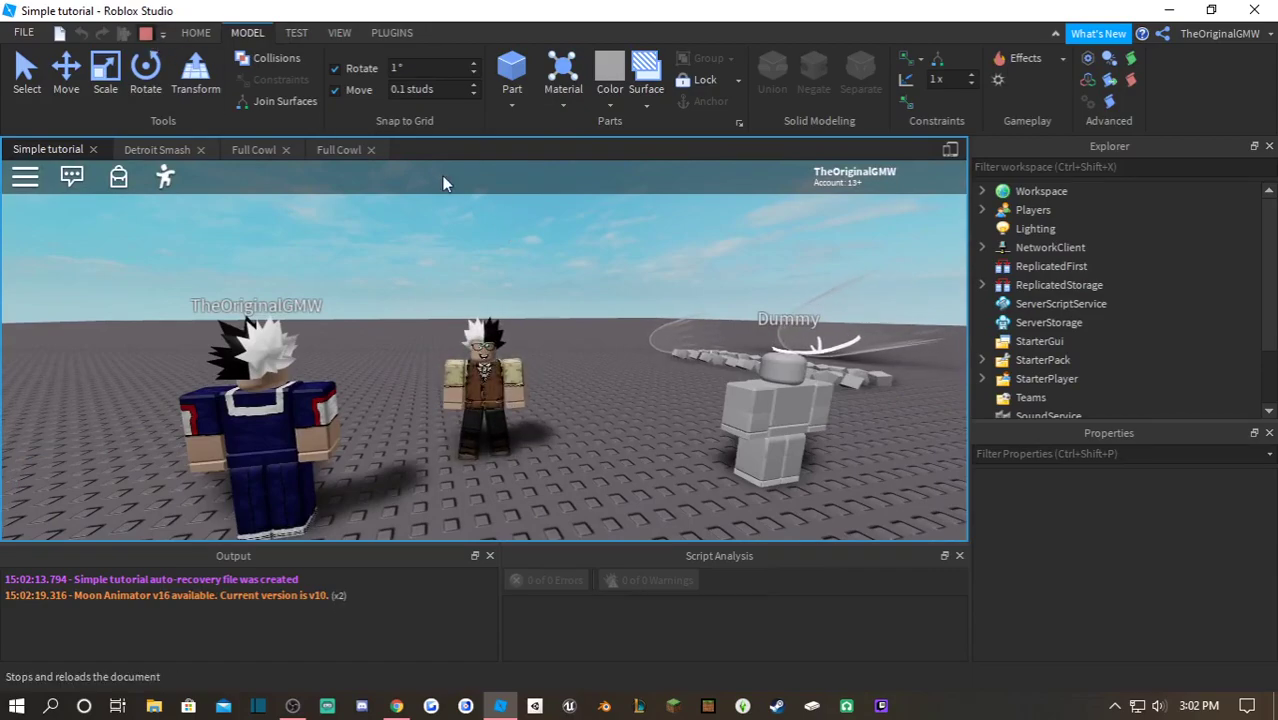
- Reopen the animation in the Animation Editor, duplicate the 0:15 keyframe at the 1:00 end of the timeline, and preview the held pose
{"action": "left_click", "coordinate": [391, 32]}
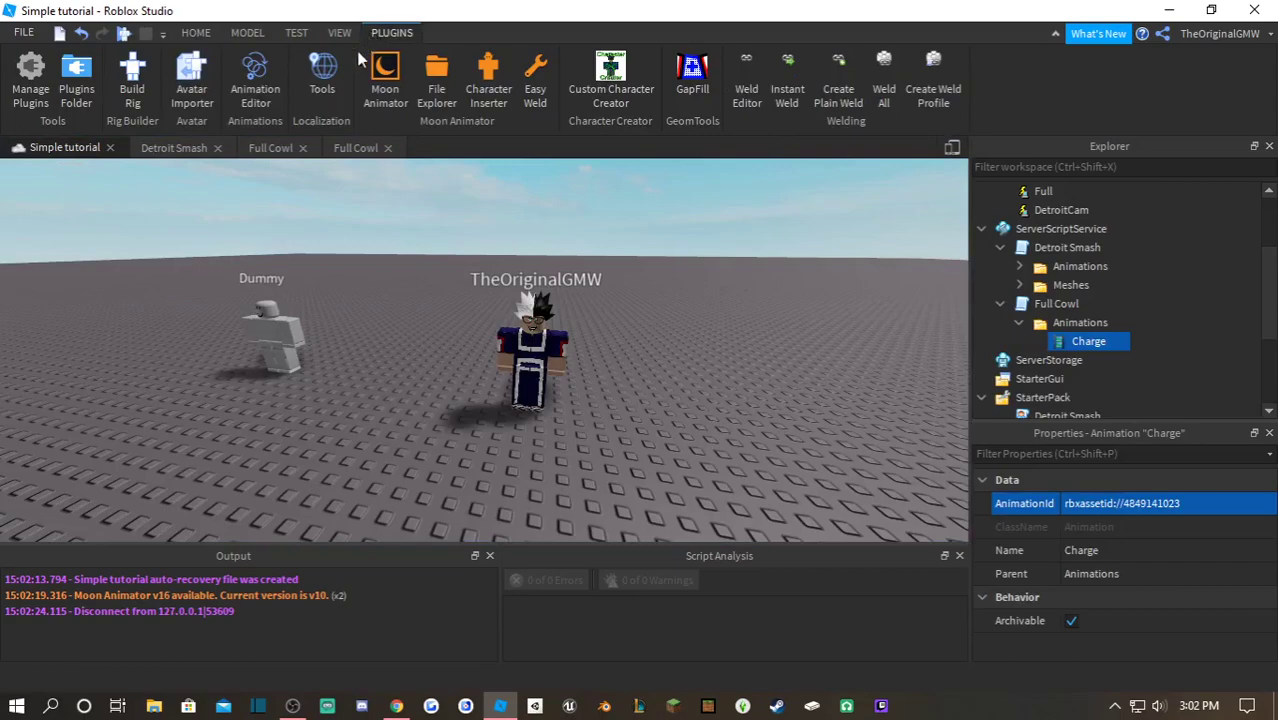
{"action": "left_click", "coordinate": [256, 80]}
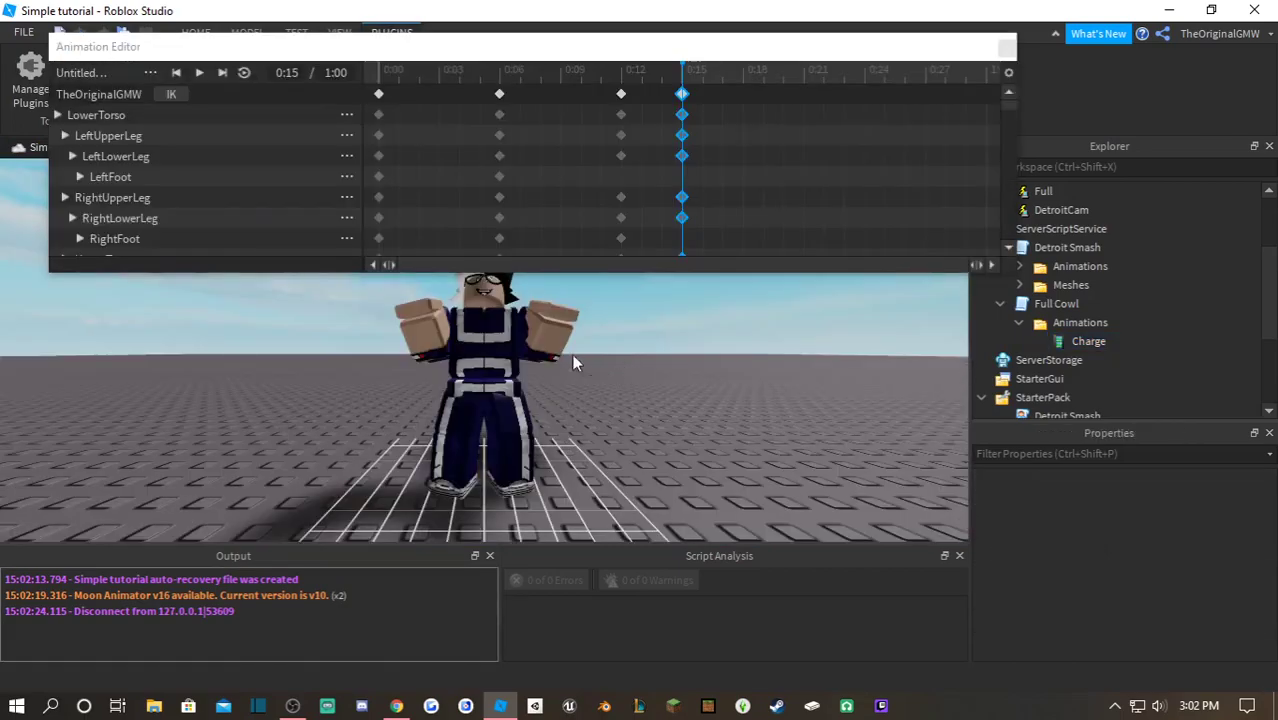
{"action": "left_click_drag", "start_coordinate": [568, 96], "coordinate": [372, 74]}
{"action": "left_click", "coordinate": [683, 92]}
{"action": "left_click", "coordinate": [682, 94]}
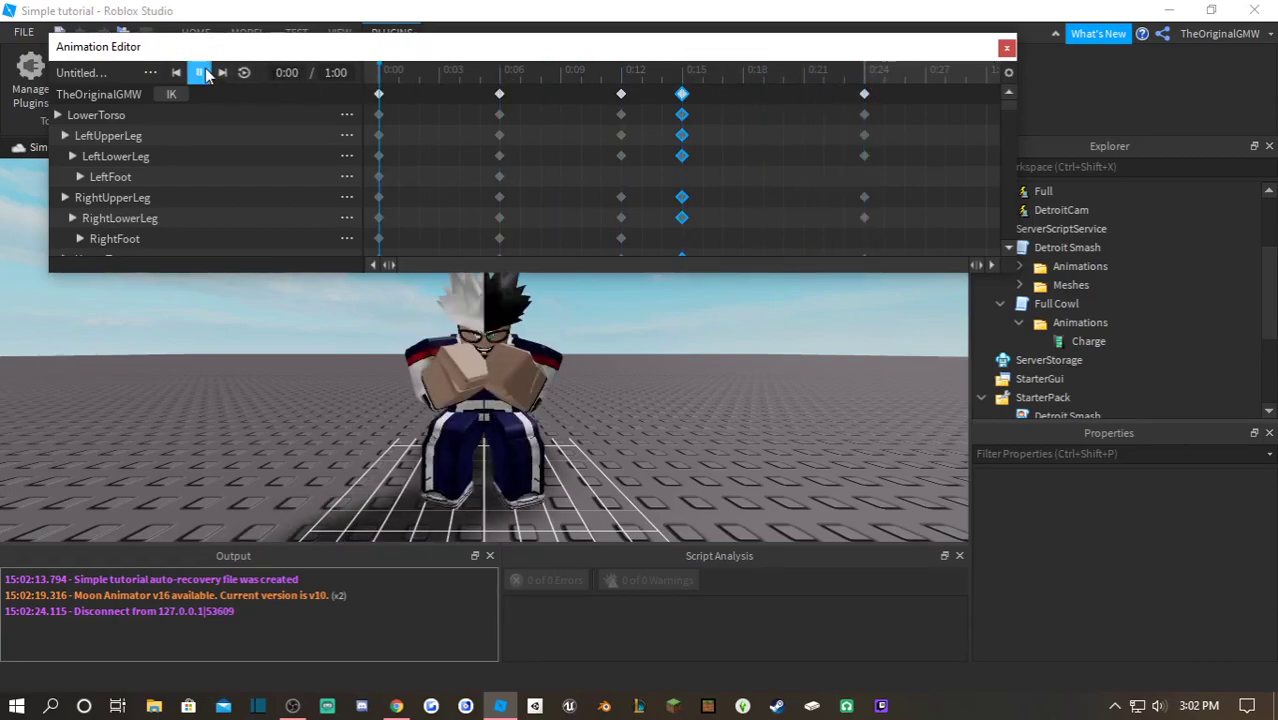
{"action": "left_click", "coordinate": [865, 95]}
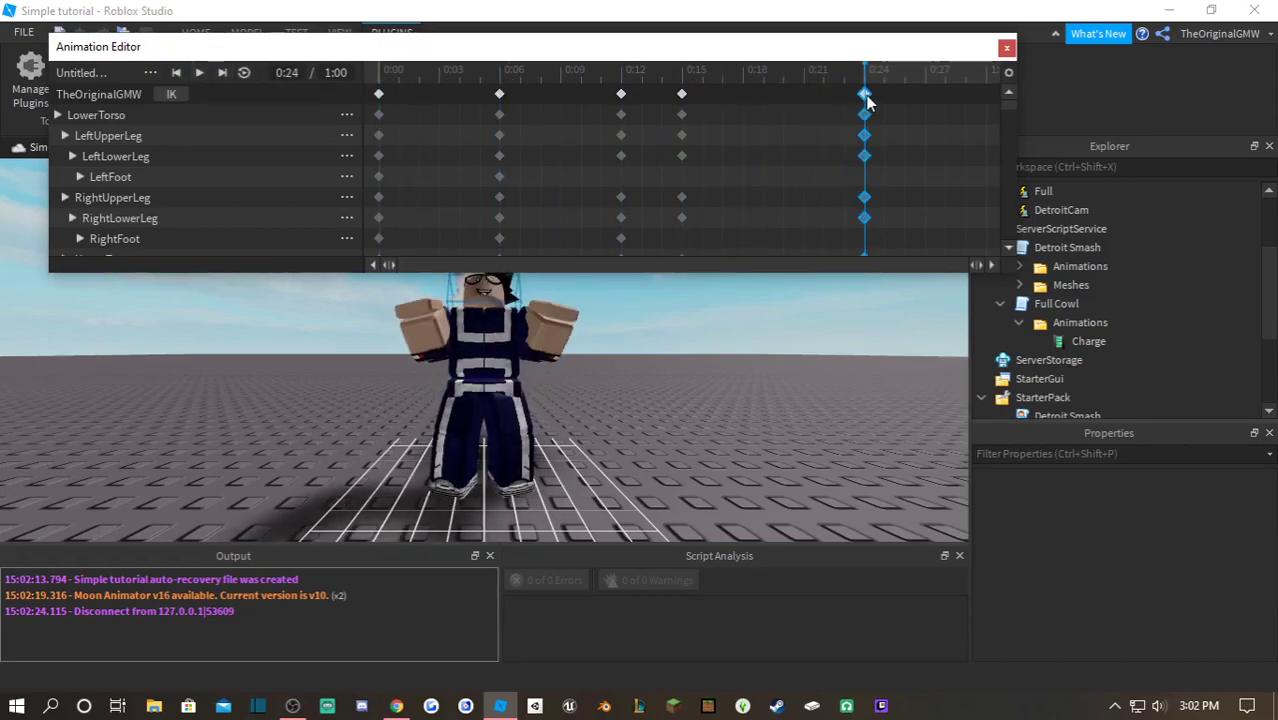
{"action": "left_click_drag", "start_coordinate": [865, 95], "coordinate": [986, 95]}
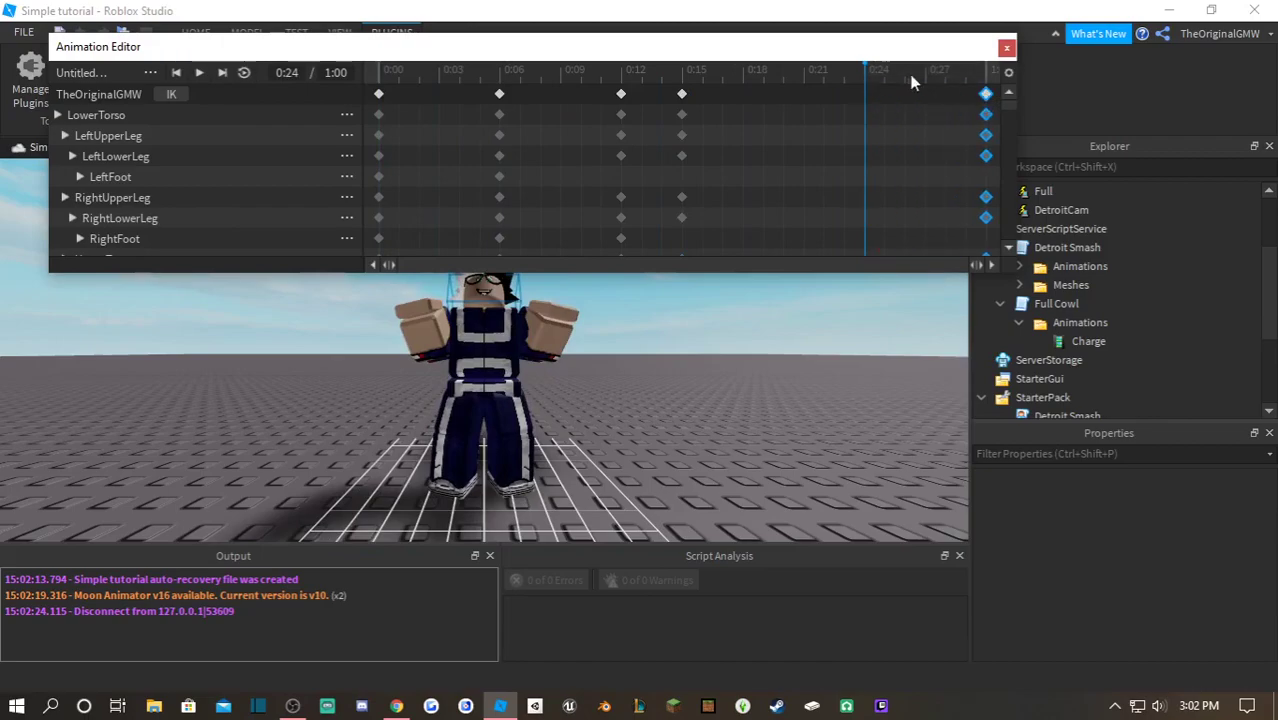
{"action": "left_click", "coordinate": [176, 72]}
{"action": "left_click", "coordinate": [199, 72]}
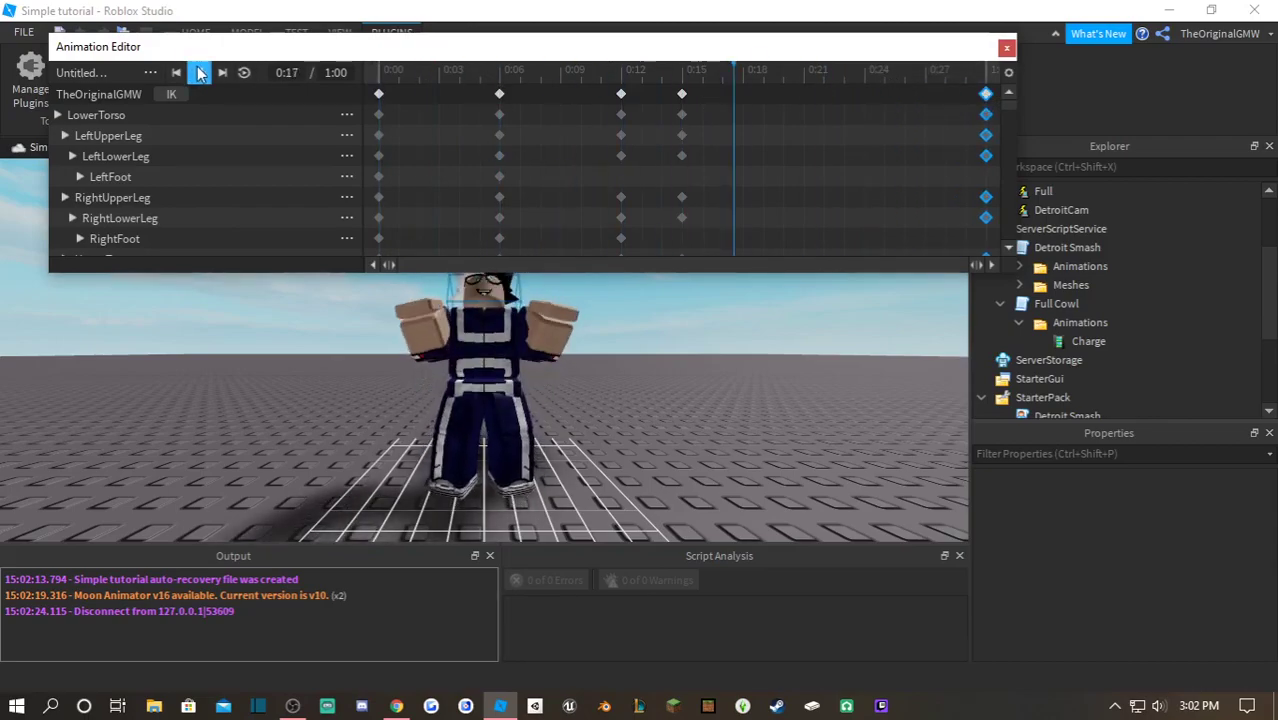
- Export the edited animation again, overwriting the existing "full cowl" asset
{"action": "left_click", "coordinate": [150, 72]}
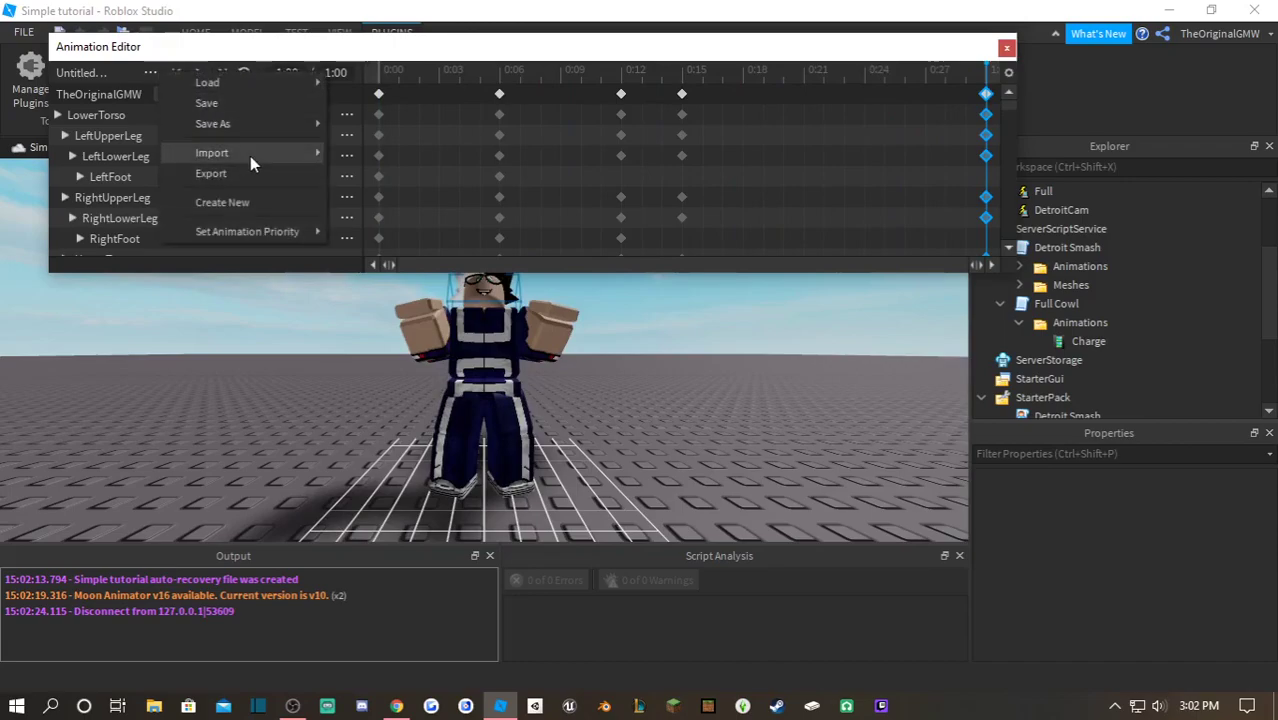
{"action": "left_click", "coordinate": [236, 179]}
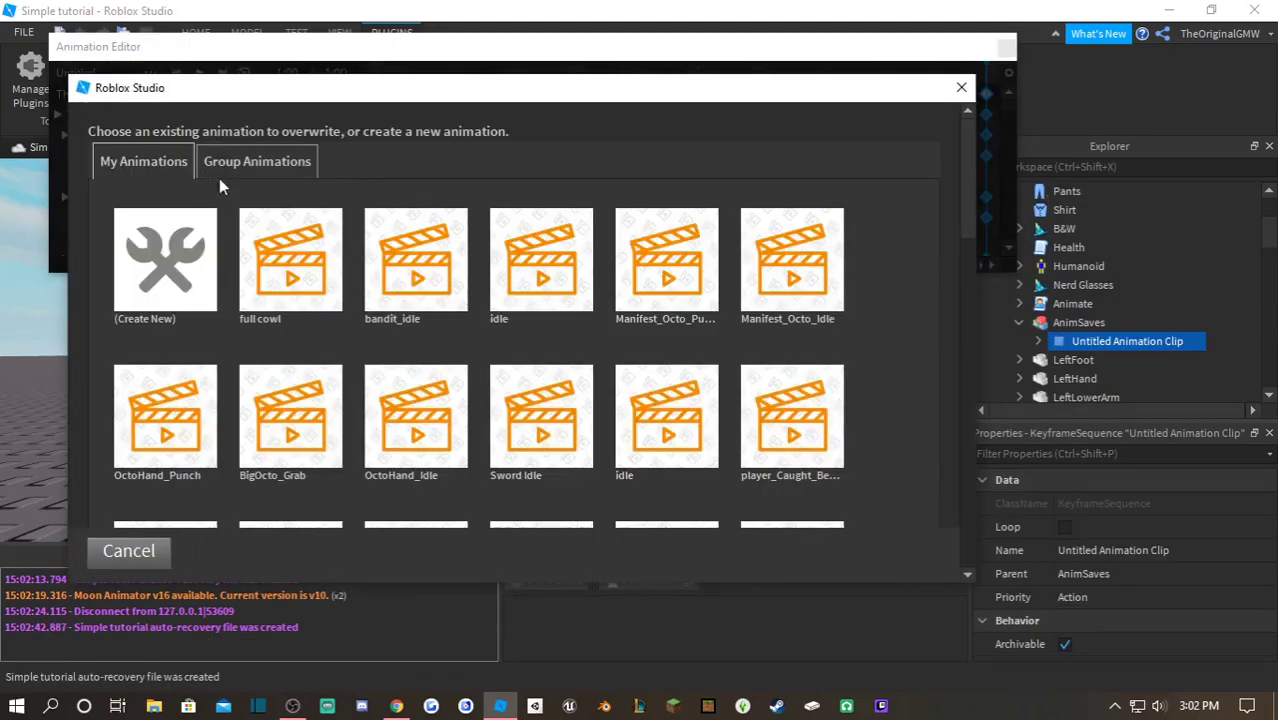
{"action": "left_click_drag", "start_coordinate": [259, 168], "coordinate": [426, 183]}
{"action": "left_click", "coordinate": [295, 265]}
{"action": "left_click", "coordinate": [655, 161]}
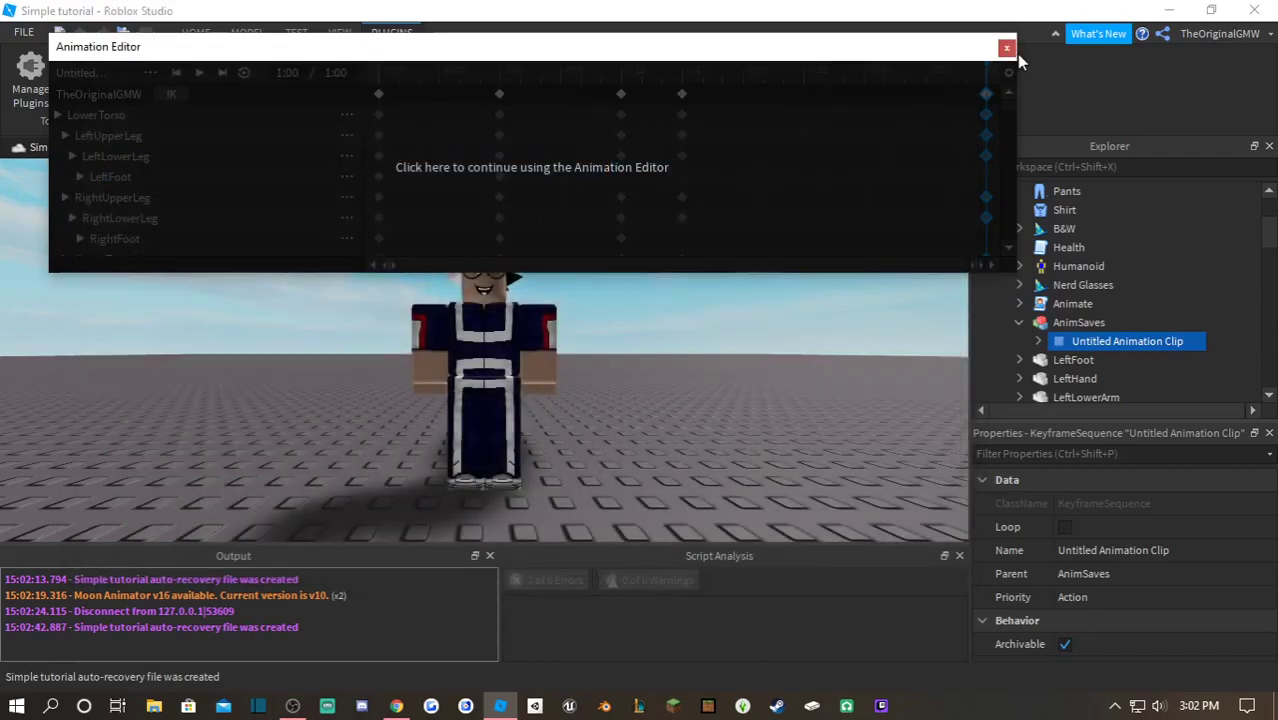
- Close the Animation Editor, playtest the place to check the character, and stop the test
{"action": "left_click", "coordinate": [1006, 47]}
{"action": "key", "text": "F5"}
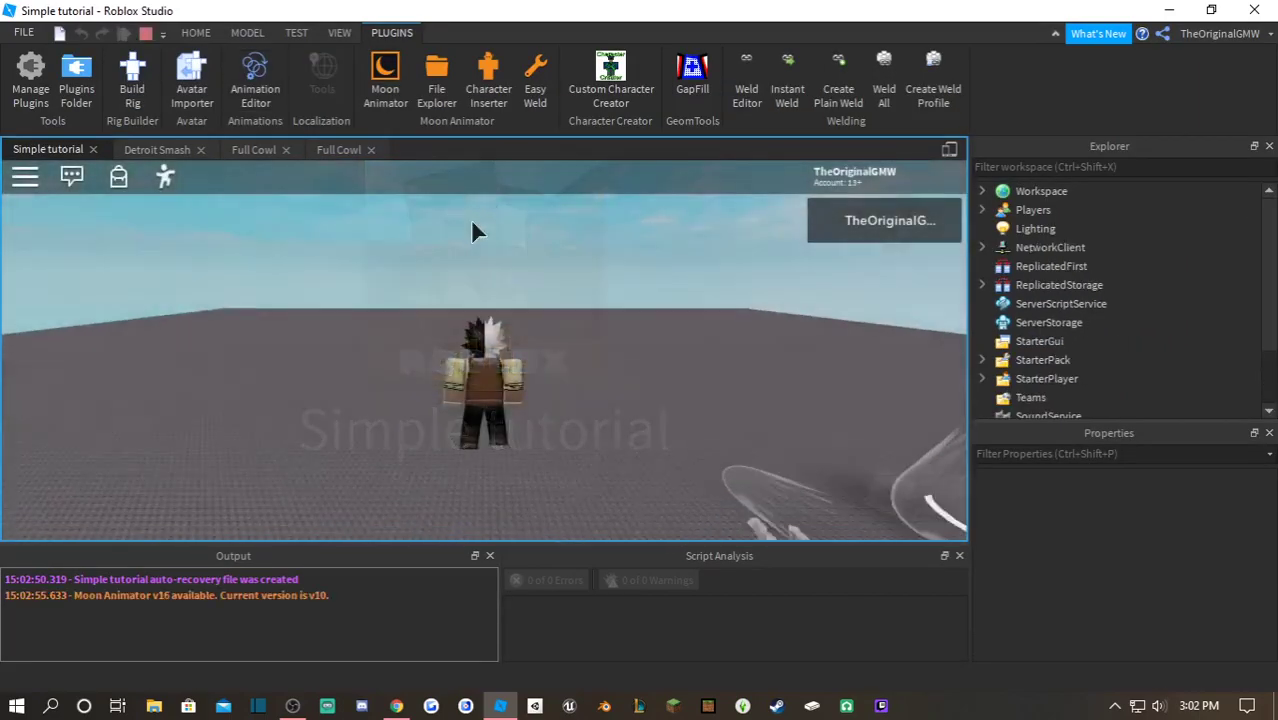
{"action": "right_click_drag", "start_coordinate": [521, 267], "coordinate": [521, 267]}
{"action": "key", "text": "s"}
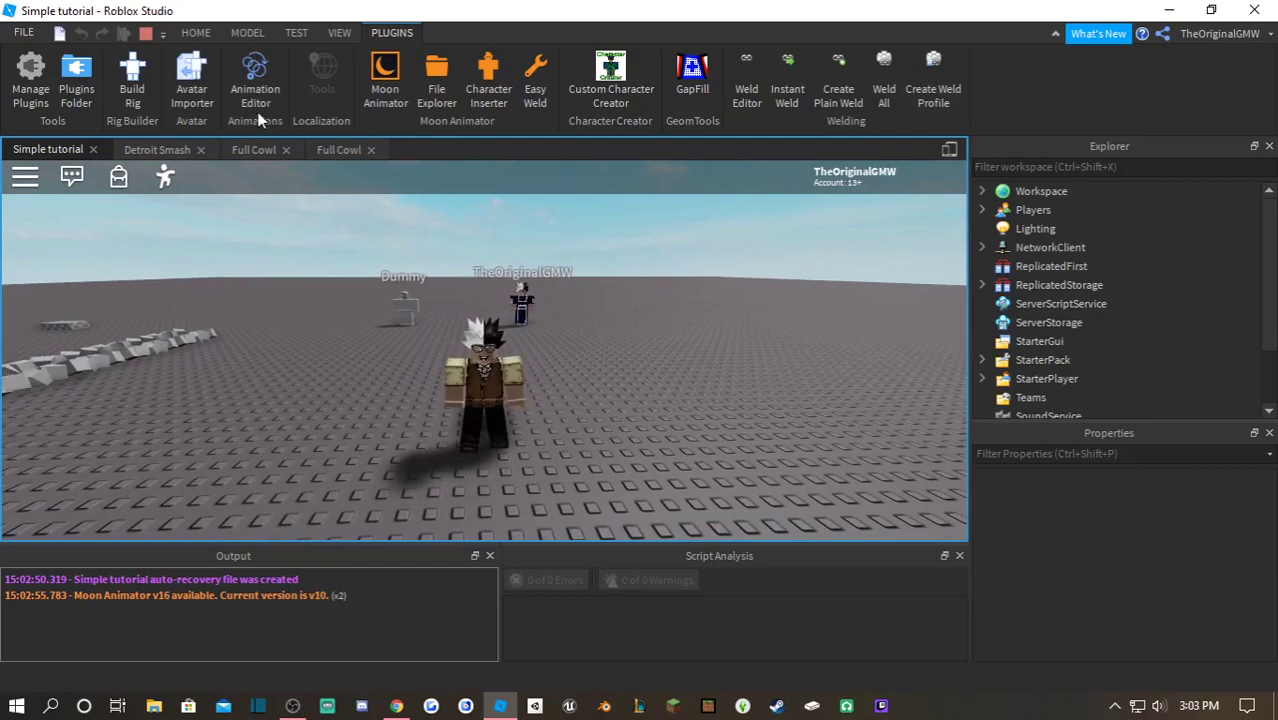
{"action": "left_click", "coordinate": [148, 36]}
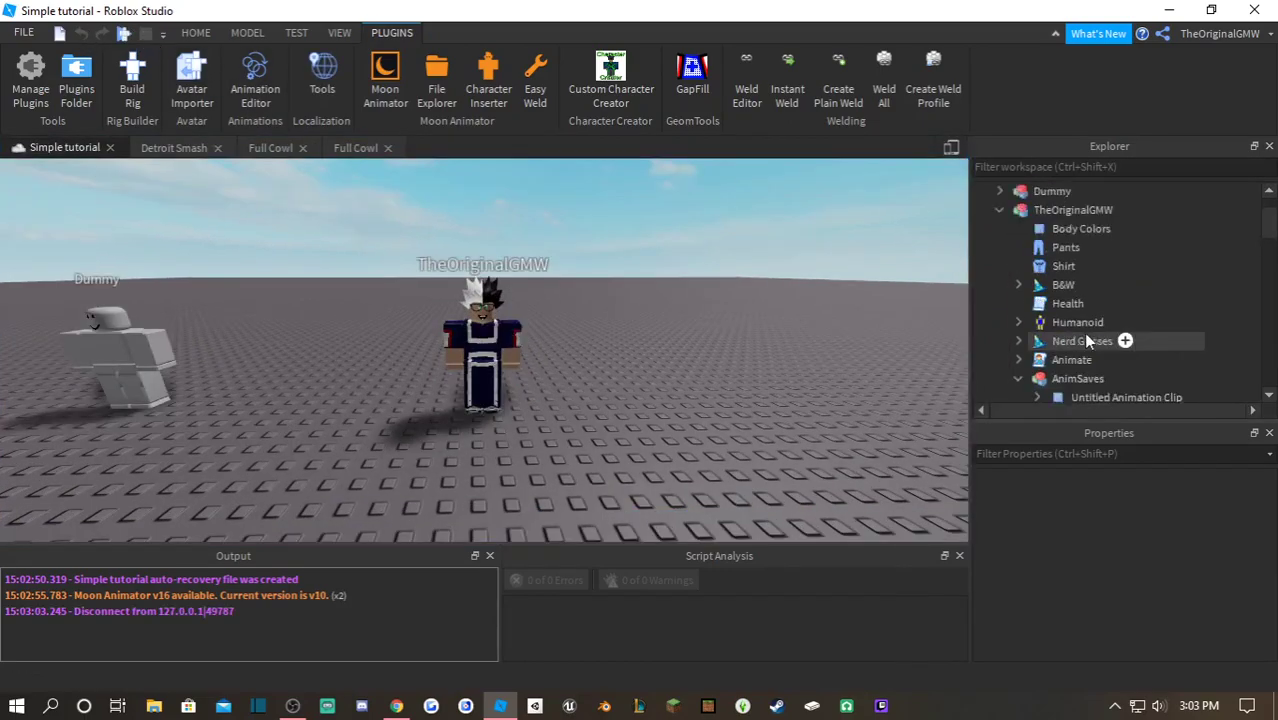
{"action": "left_click", "coordinate": [999, 266]}
{"action": "left_click", "coordinate": [981, 191]}
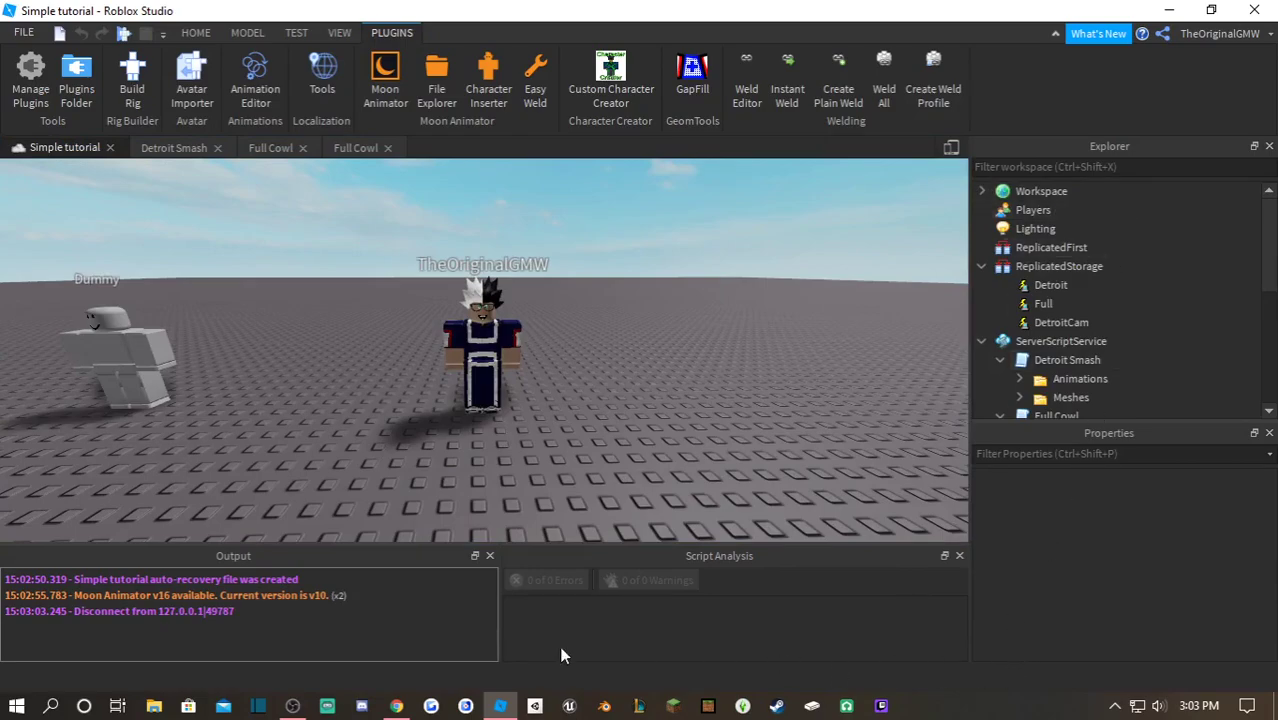
{"action": "left_click", "coordinate": [396, 706]}
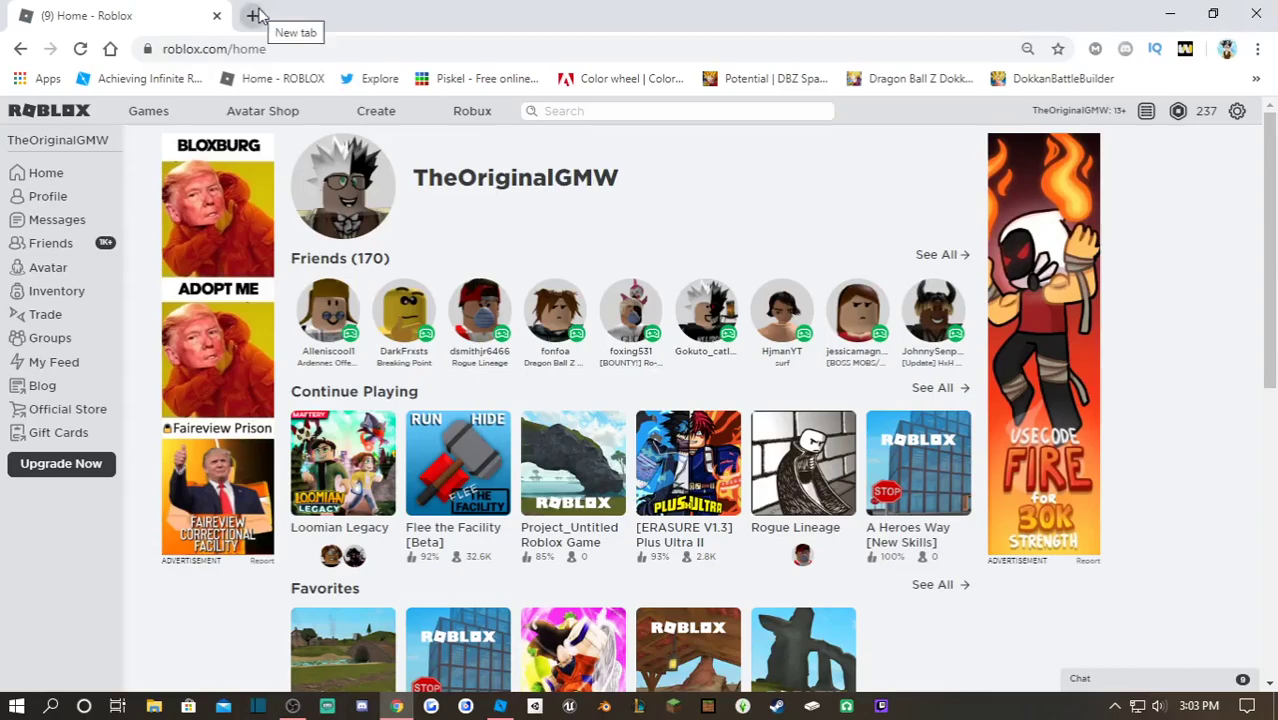
{"action": "left_click", "coordinate": [1170, 14]}
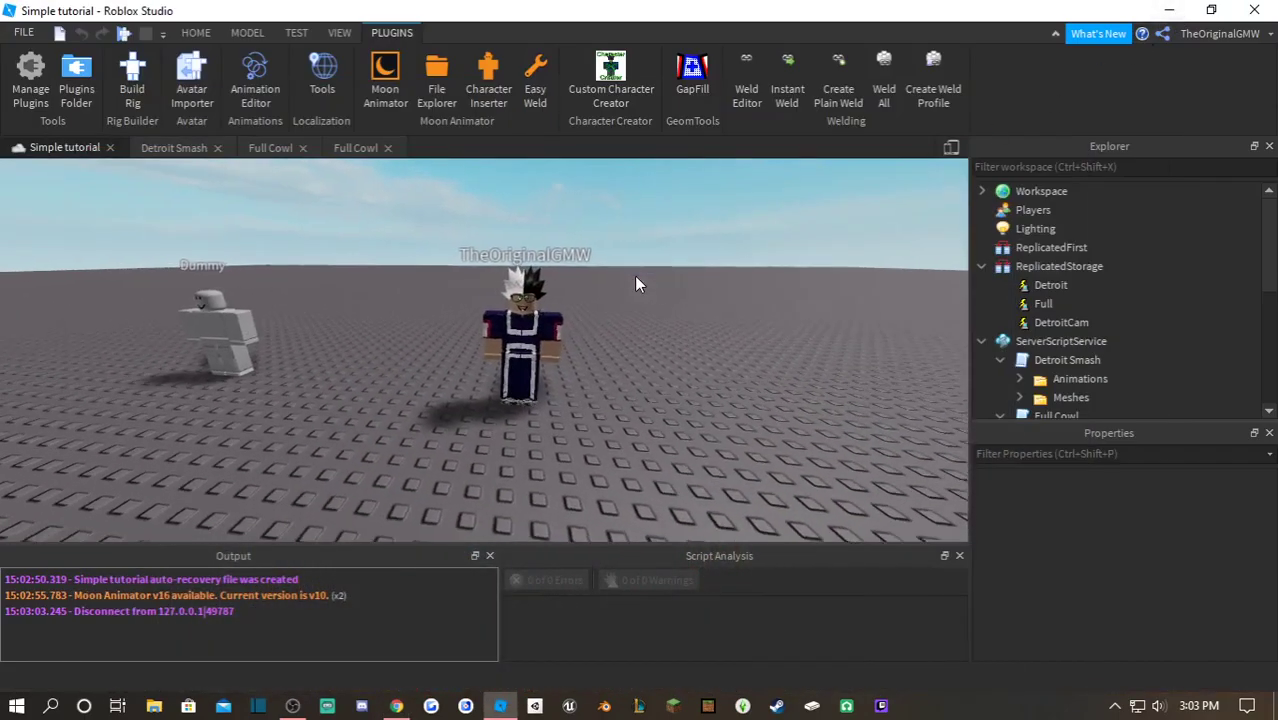
- Below Charge:Play() in the Full Cowl server script, add the loop for i, v in pairs(Character:GetChildren()) do, closed with end
{"action": "left_click", "coordinate": [343, 147]}
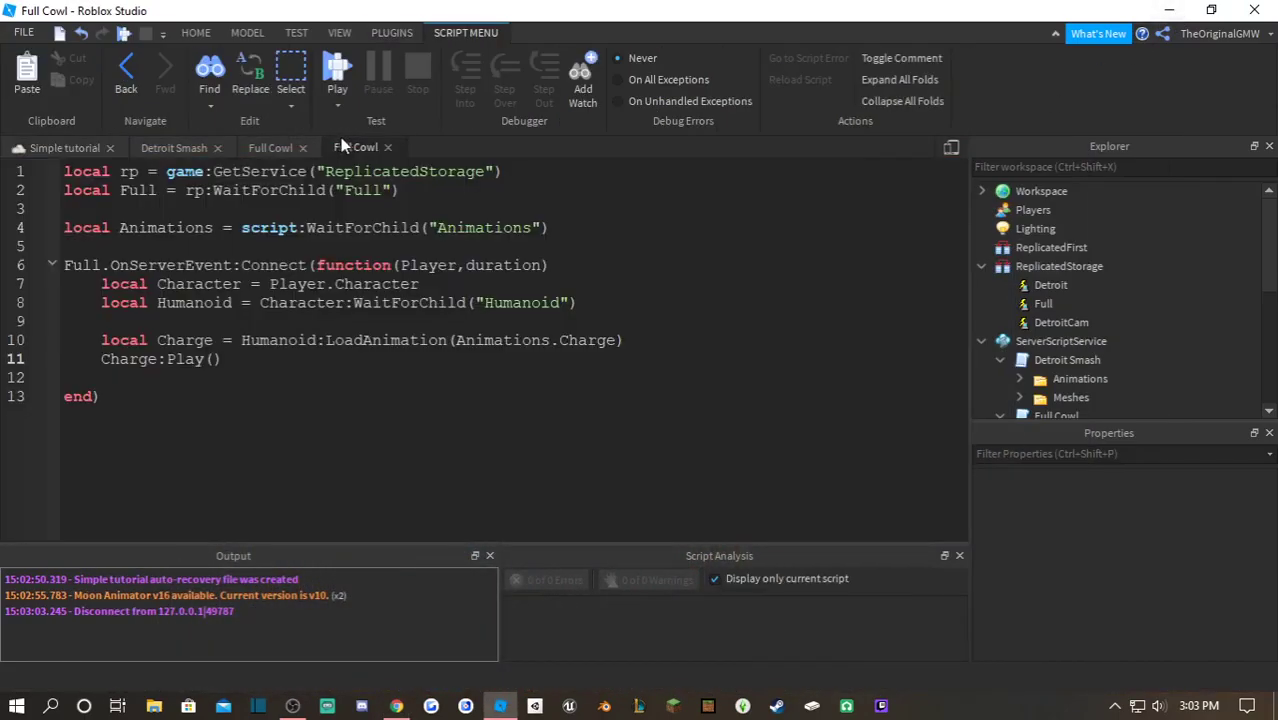
{"action": "key", "text": "Return"}
{"action": "key", "text": "Return"}
{"action": "type", "text": "fori"}
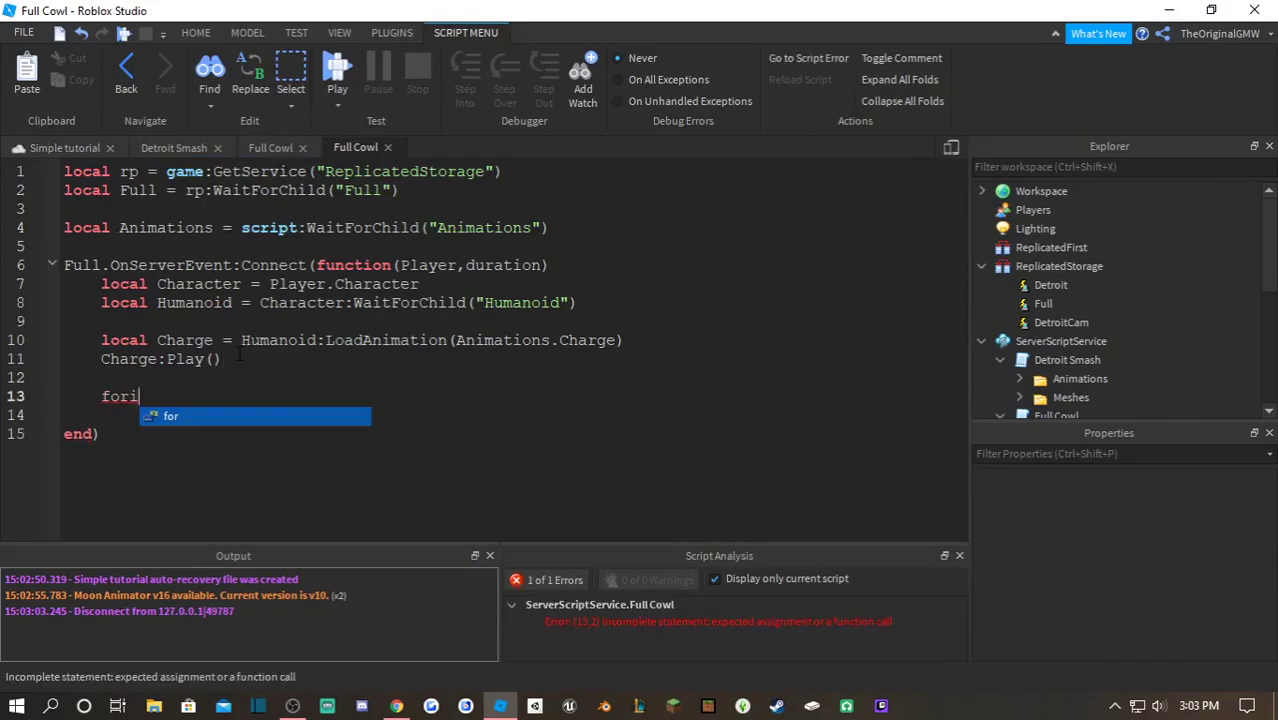
{"action": "key", "text": "BackSpace"}
{"action": "type", "text": ","}
{"action": "key", "text": "BackSpace"}
{"action": "key", "text": "BackSpace"}
{"action": "type", "text": "i, v "}
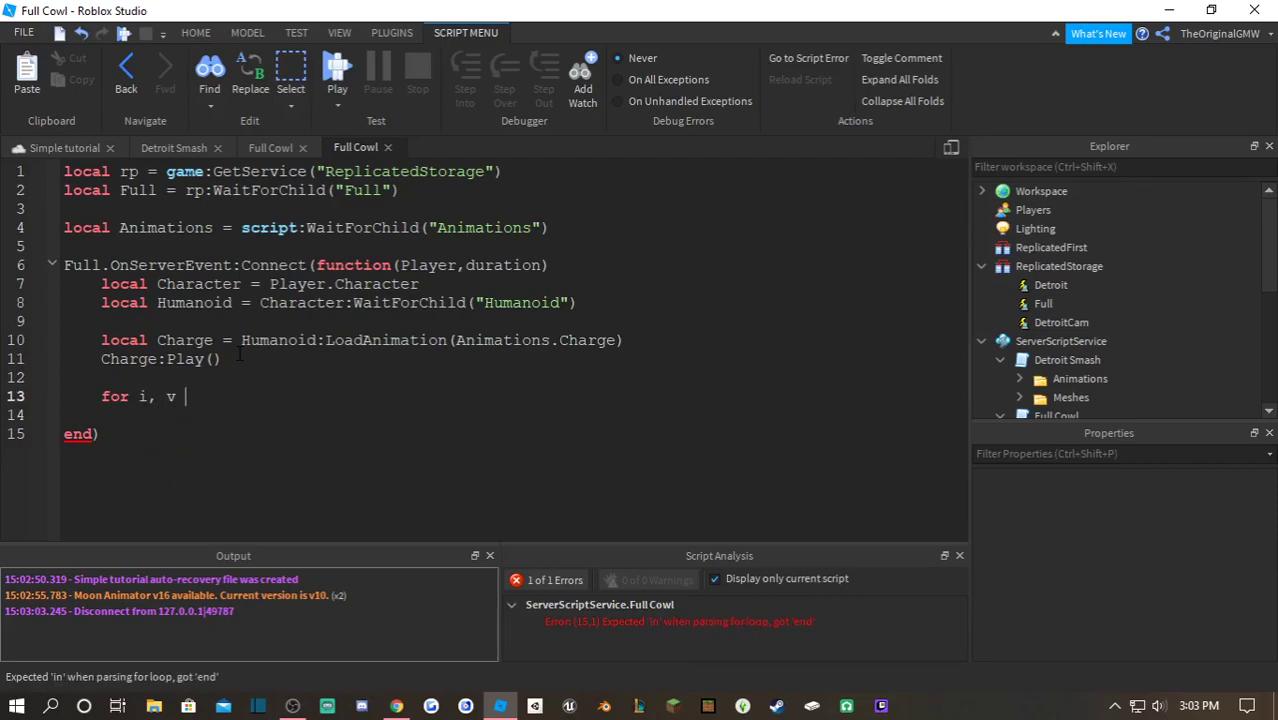
{"action": "type", "text": "in pairs()"}
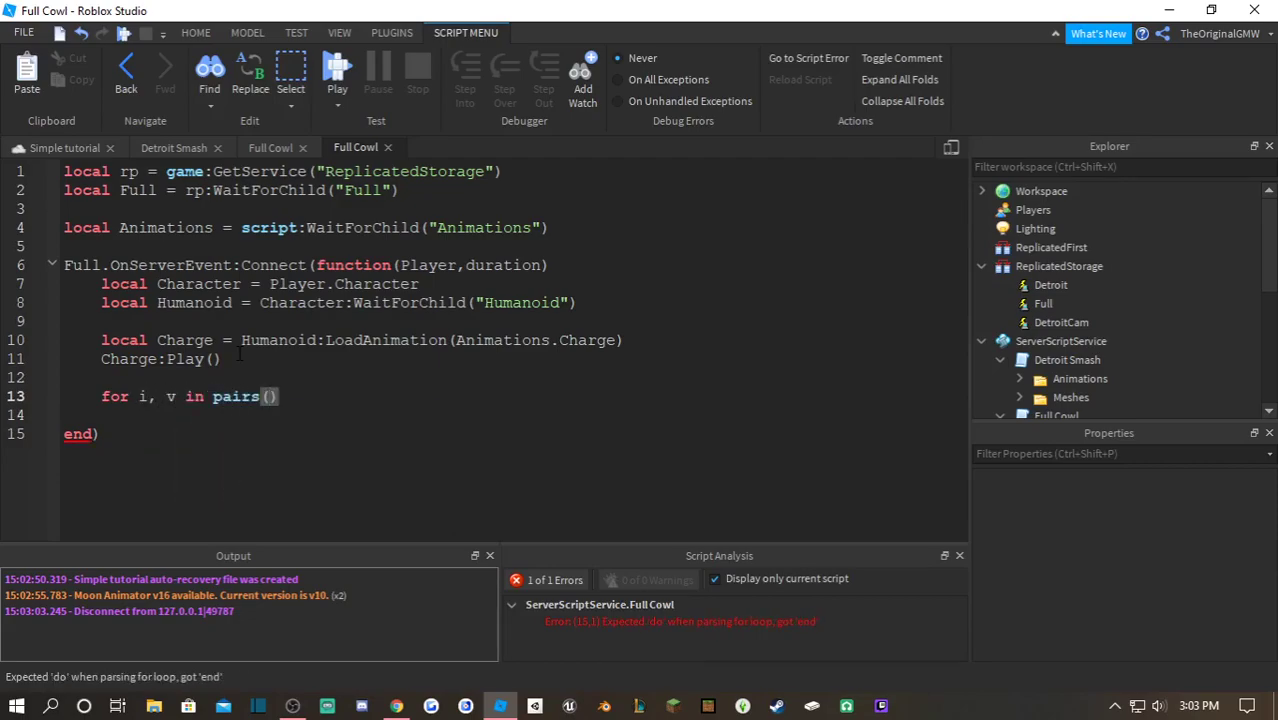
{"action": "type", "text": "Character:GetChil"}
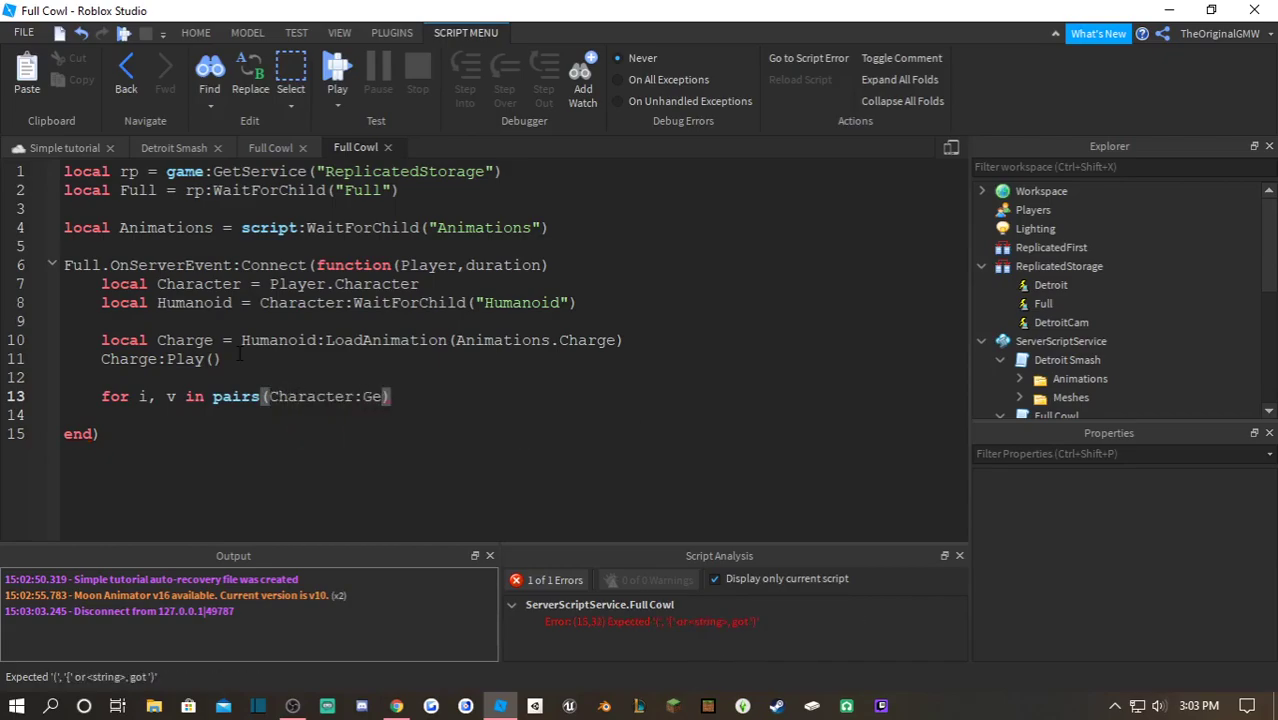
{"action": "type", "text": "dren()) do"}
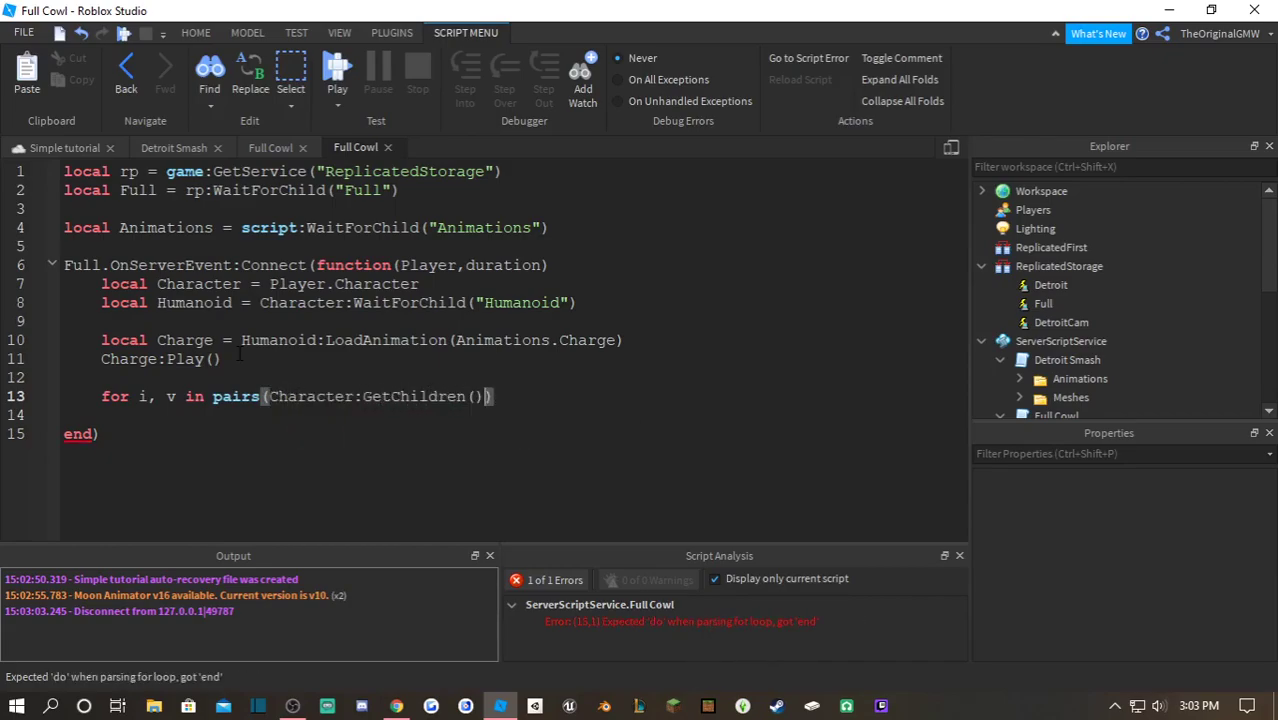
{"action": "key", "text": "Return"}
- Rename the loop variables i and v to count and objectsInCharacter
{"action": "left_click_drag", "start_coordinate": [177, 397], "coordinate": [149, 397]}
{"action": "left_click", "coordinate": [149, 397]}
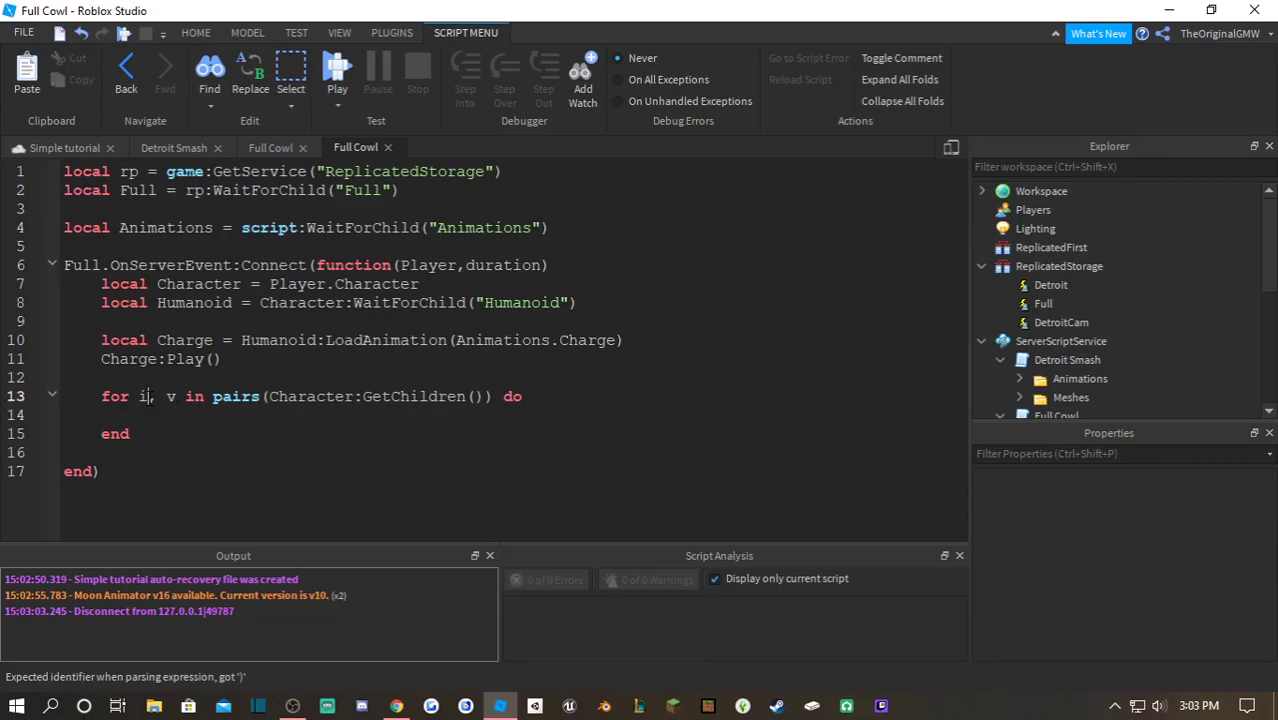
{"action": "key", "text": "BackSpace"}
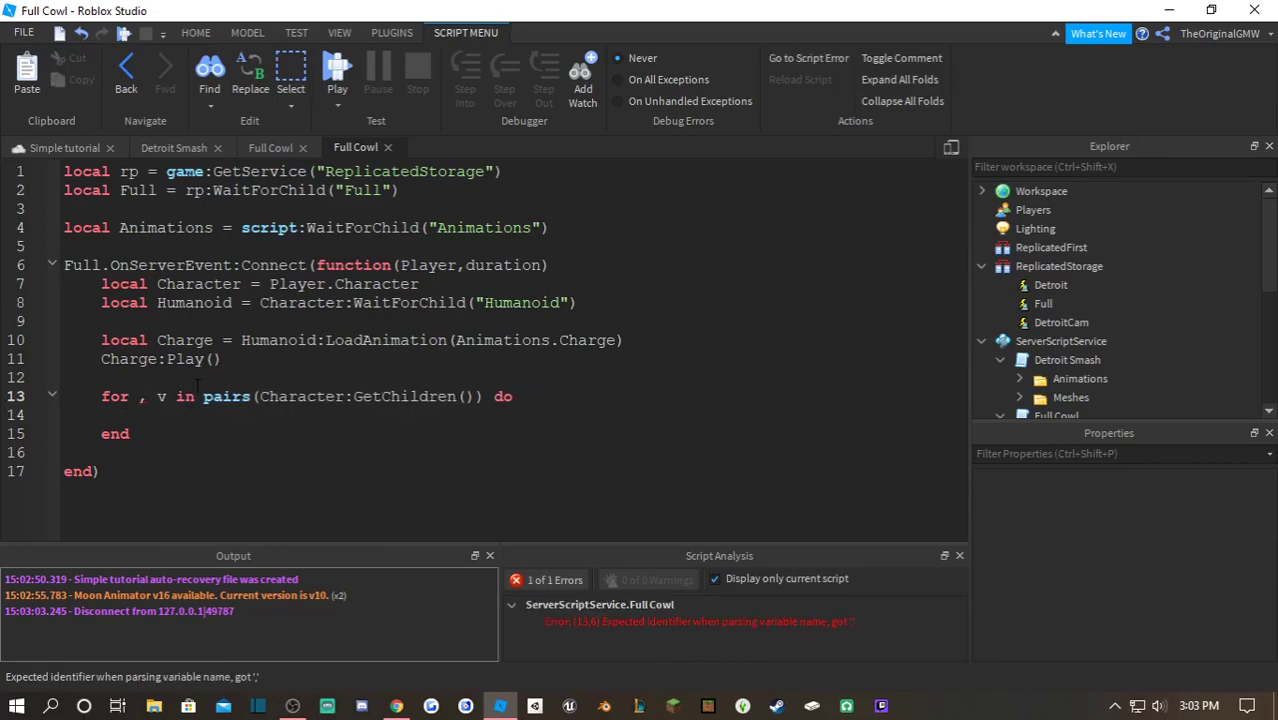
{"action": "type", "text": "counter"}
{"action": "double_click", "coordinate": [227, 396]}
{"action": "type", "text": "objectsI"}
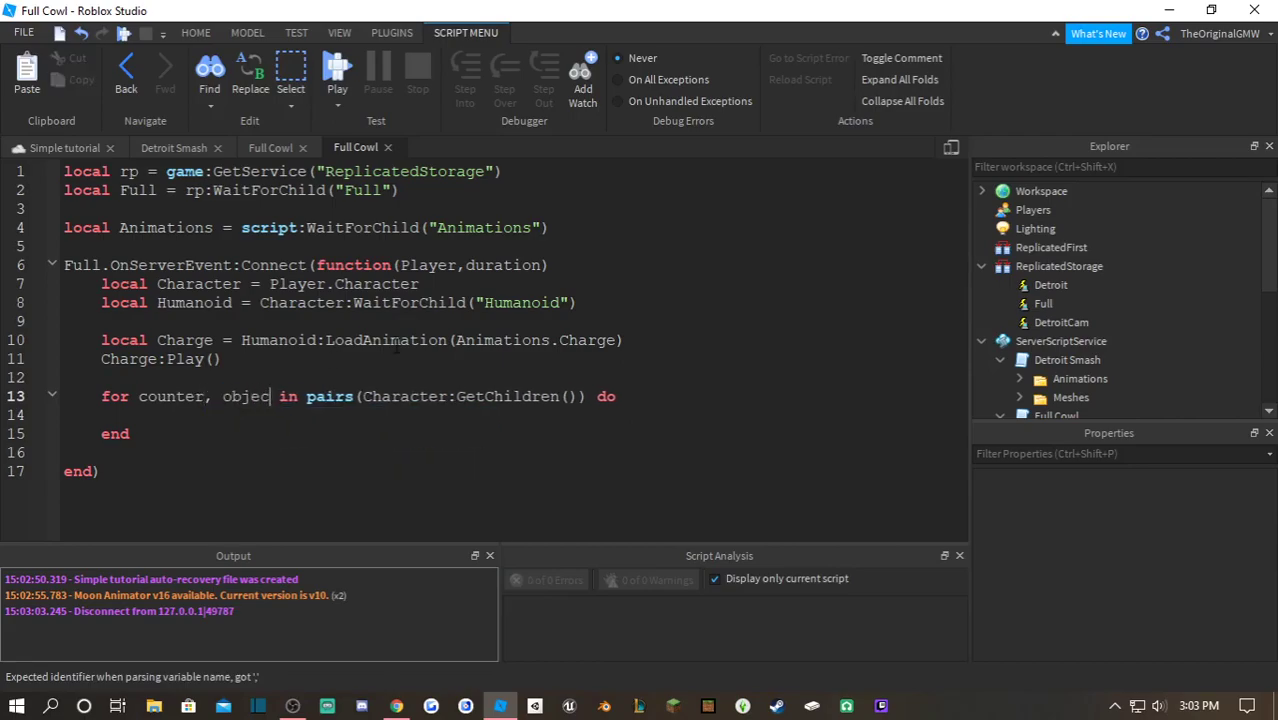
{"action": "type", "text": "nCharacter"}
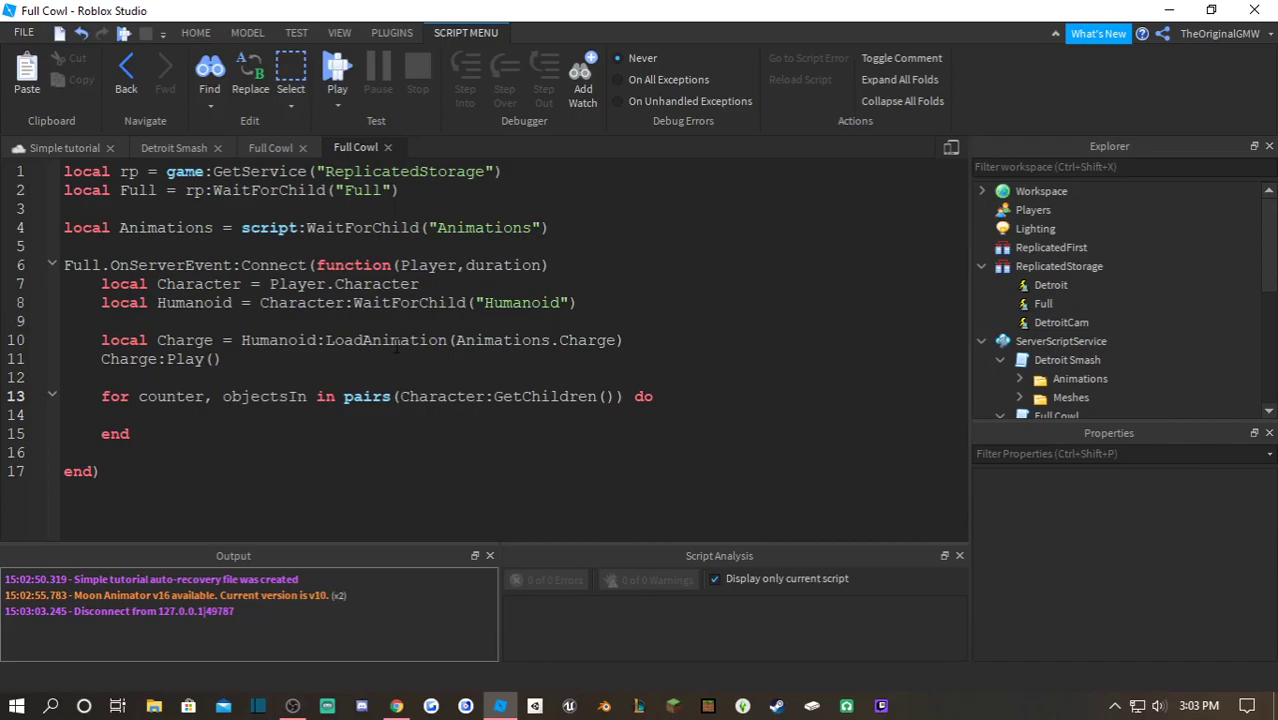
{"action": "left_click", "coordinate": [254, 421]}
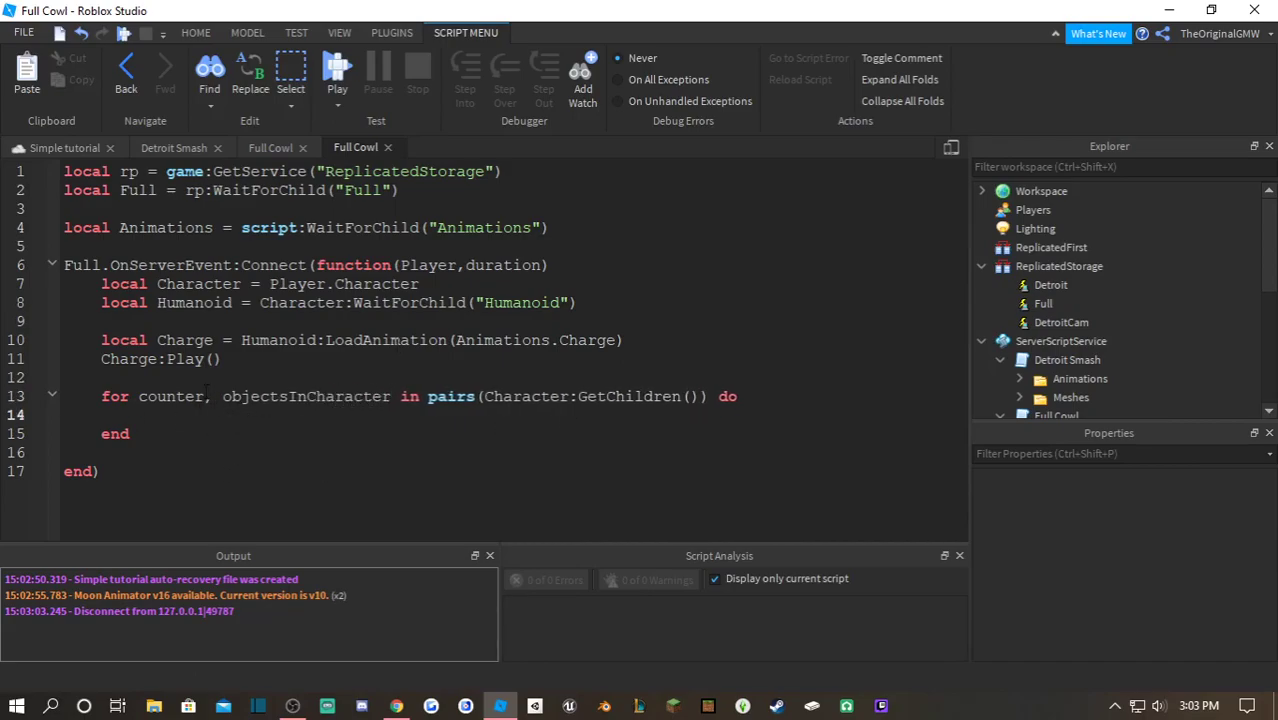
{"action": "left_click_drag", "start_coordinate": [204, 397], "coordinate": [185, 397]}
{"action": "key", "text": "BackSpace"}
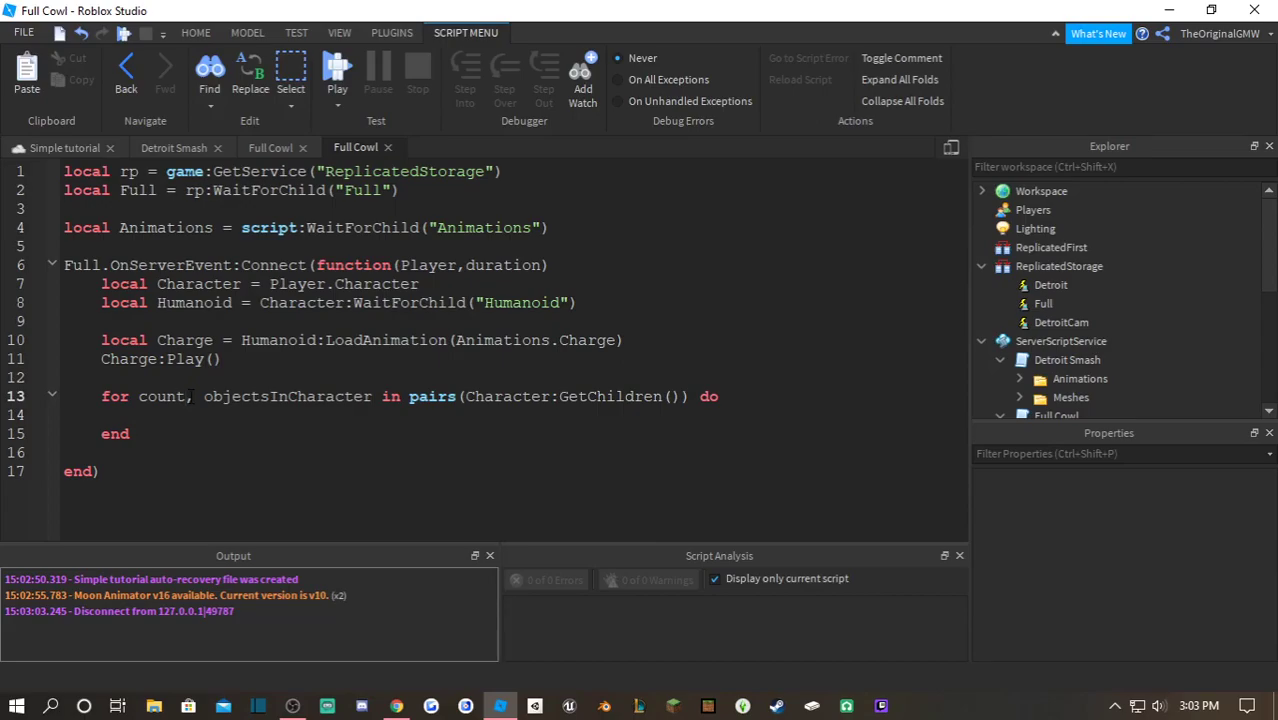
{"action": "left_click", "coordinate": [270, 396]}
{"action": "double_click", "coordinate": [157, 396]}
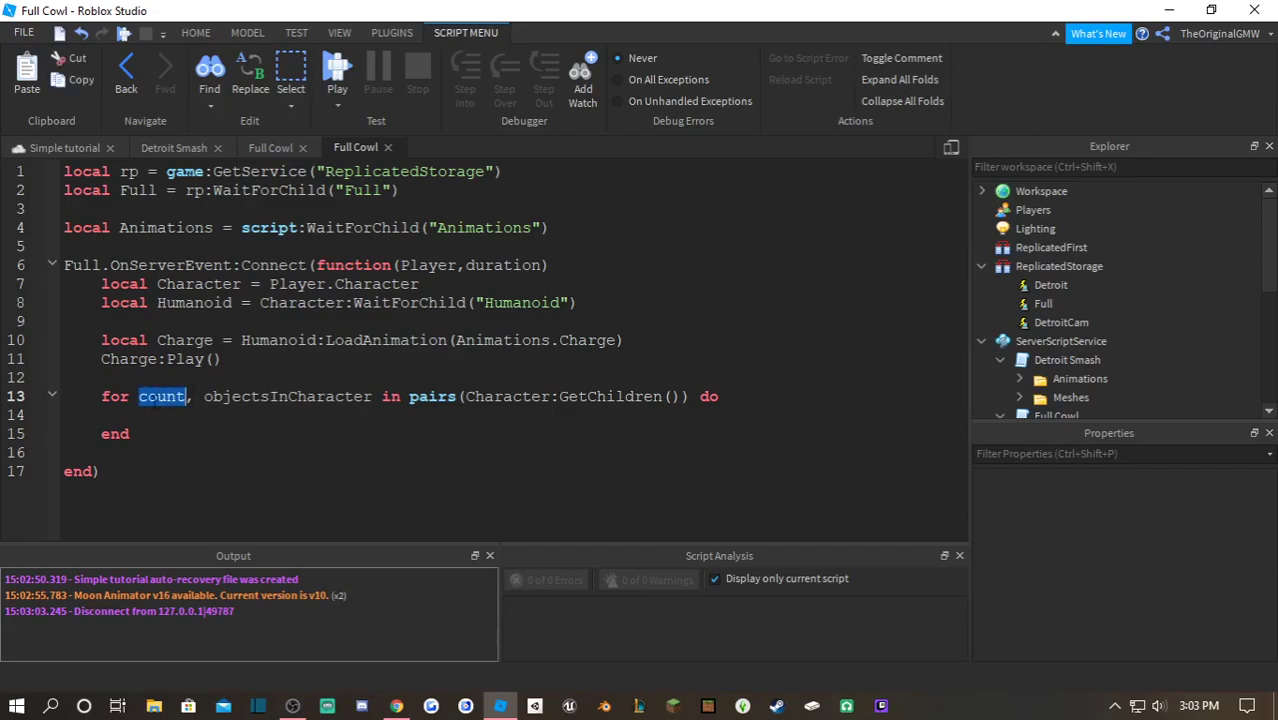
{"action": "double_click", "coordinate": [313, 396]}
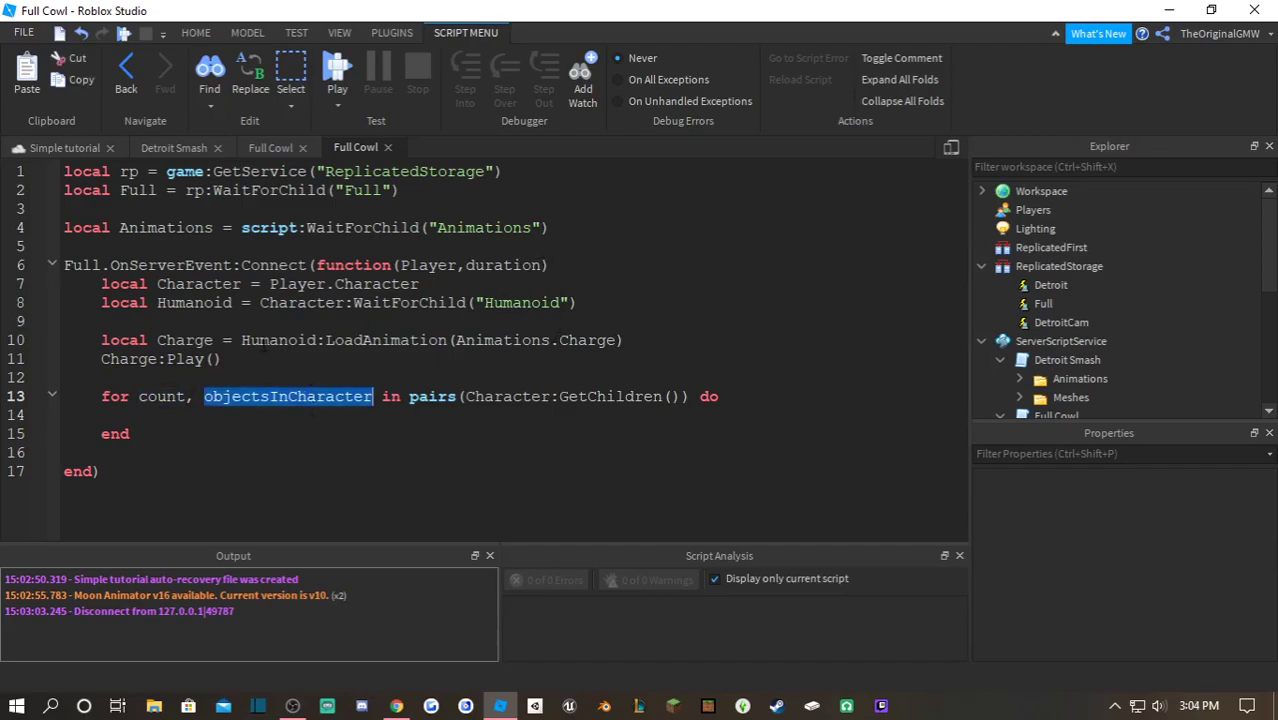
{"action": "left_click", "coordinate": [185, 415]}
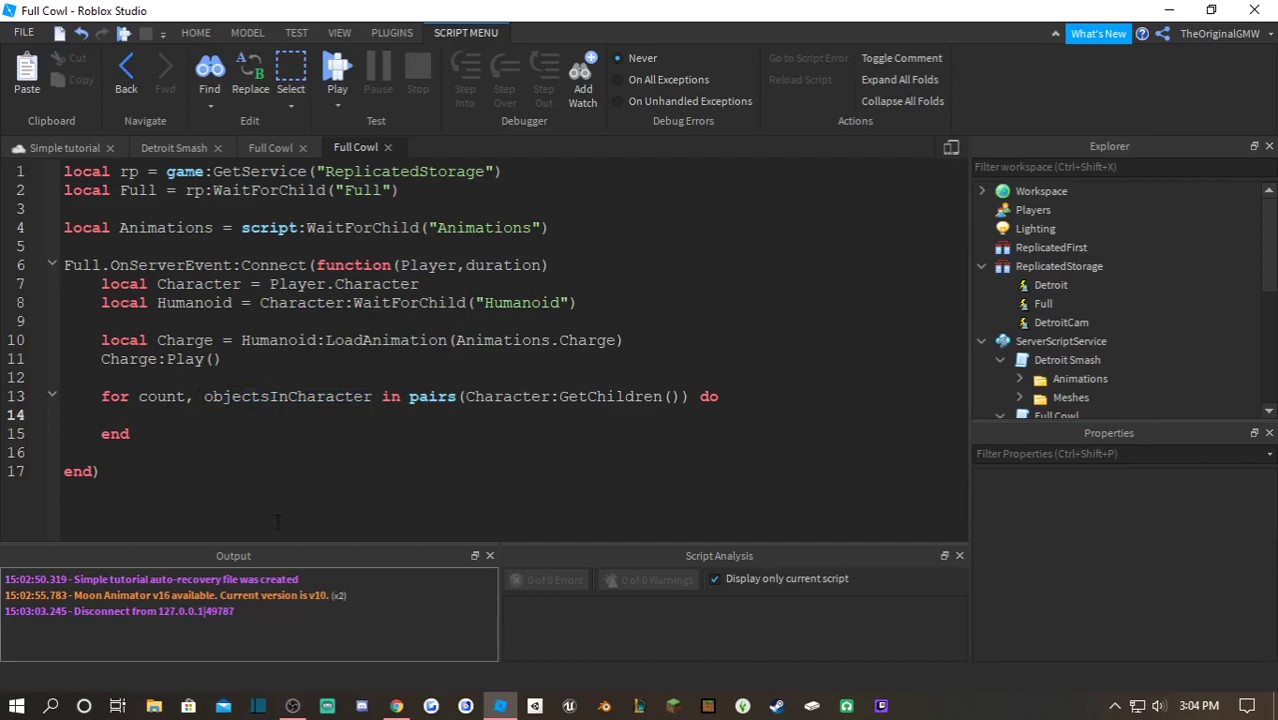
- Examine the character's body parts up close in the 3D view, and return to the Full Cowl server script
{"action": "left_click", "coordinate": [59, 147]}
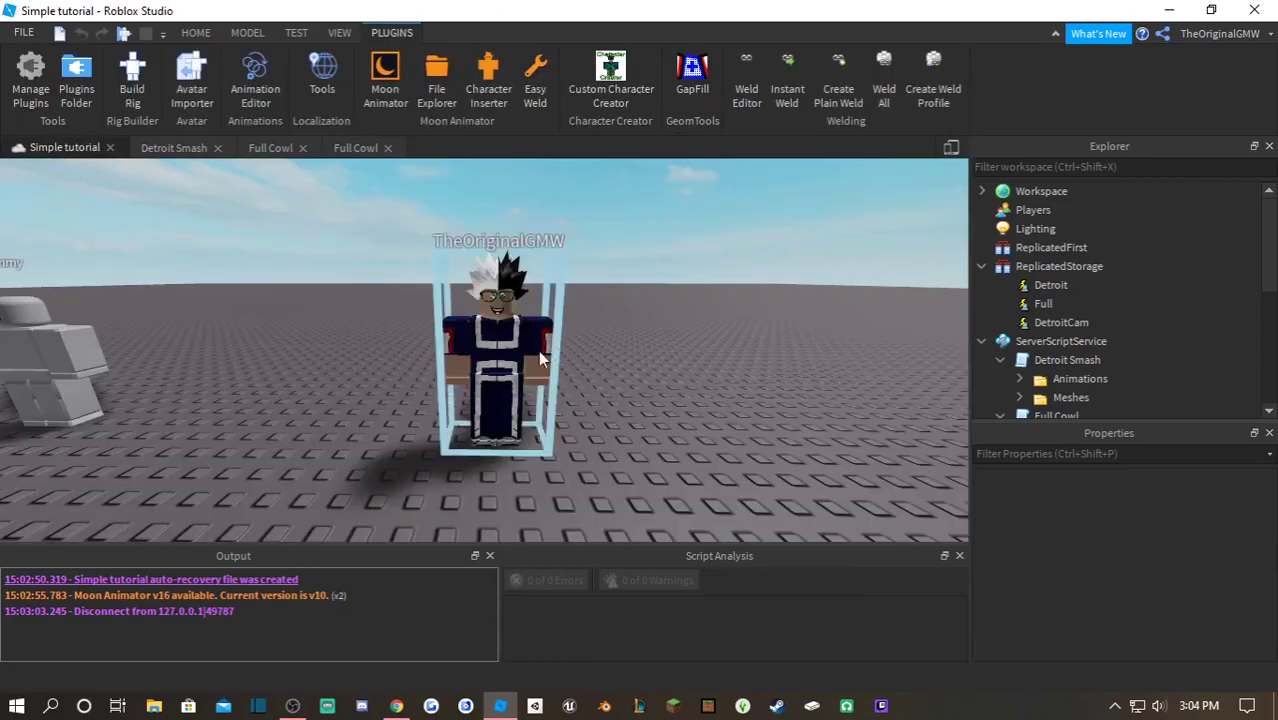
{"action": "scroll", "coordinate": [542, 349], "scroll_direction": "up", "scroll_amount": 4}
{"action": "right_click_drag", "start_coordinate": [542, 349], "coordinate": [576, 350]}
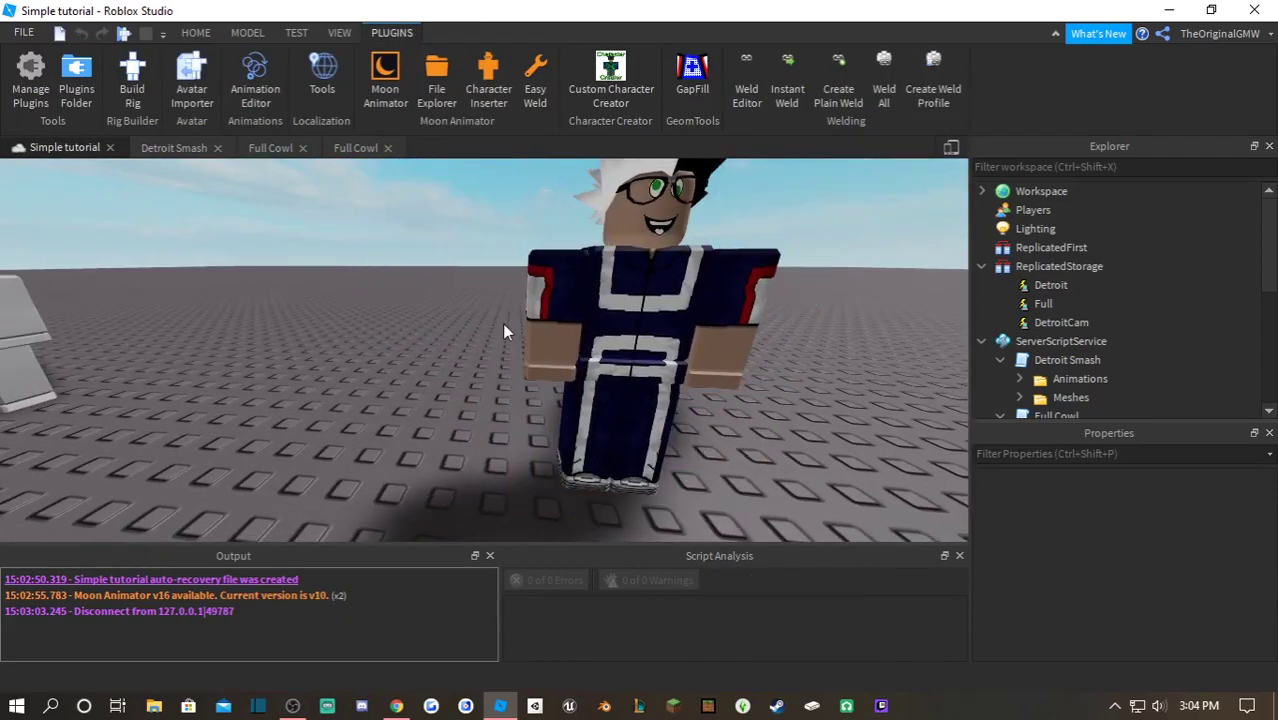
{"action": "scroll", "coordinate": [502, 321], "scroll_direction": "up", "scroll_amount": 5}
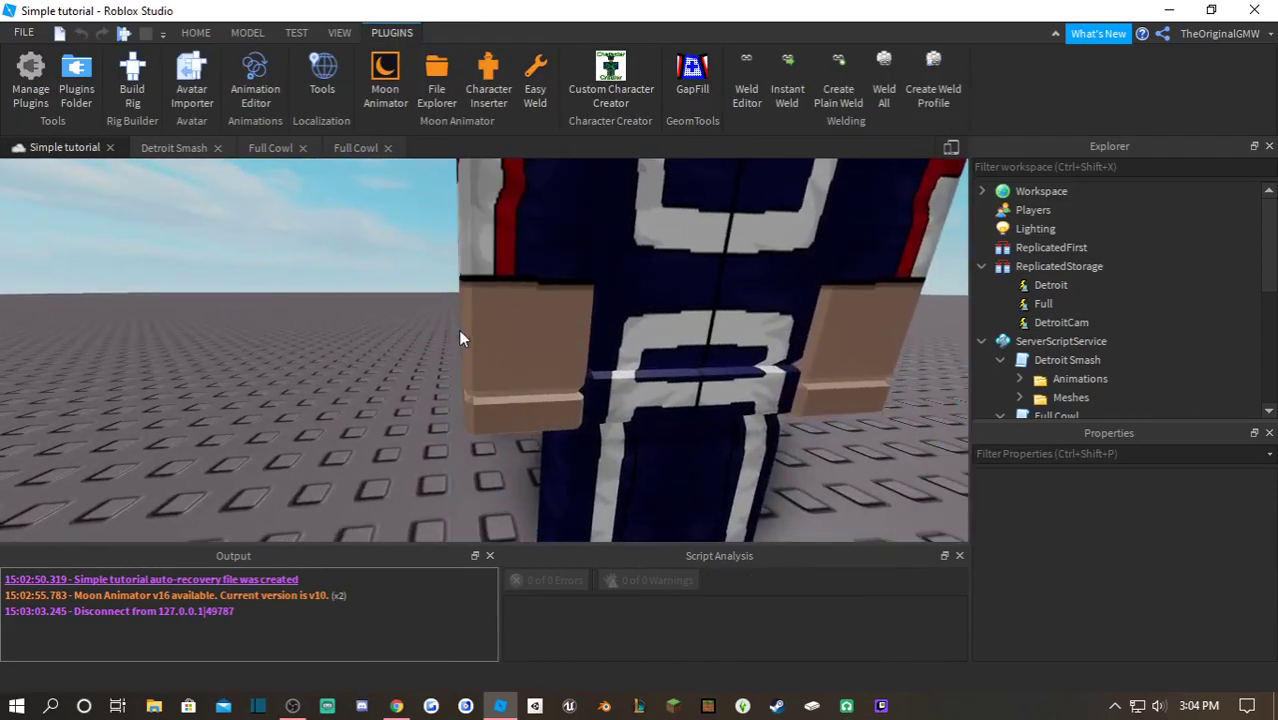
{"action": "left_click", "coordinate": [355, 147]}
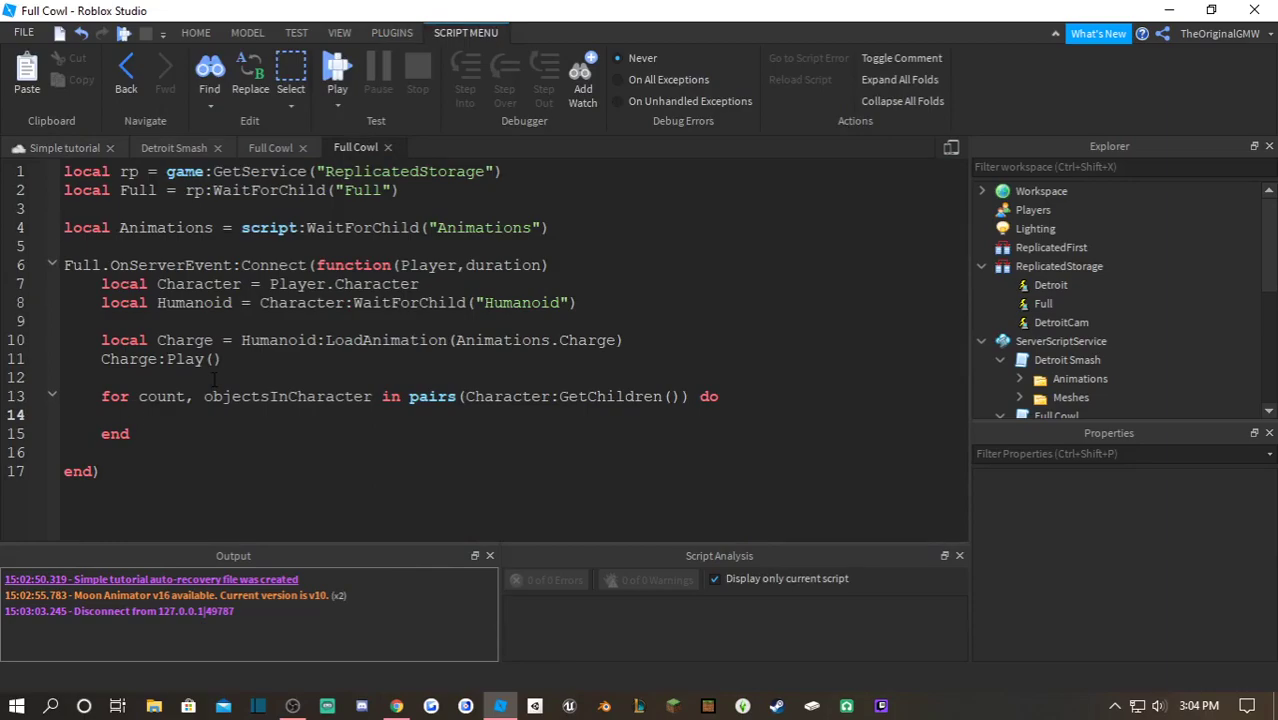
- Inspect the character model's children in the Explorer, including the contents of LeftFoot, and return to the server script
{"action": "left_click", "coordinate": [66, 147]}
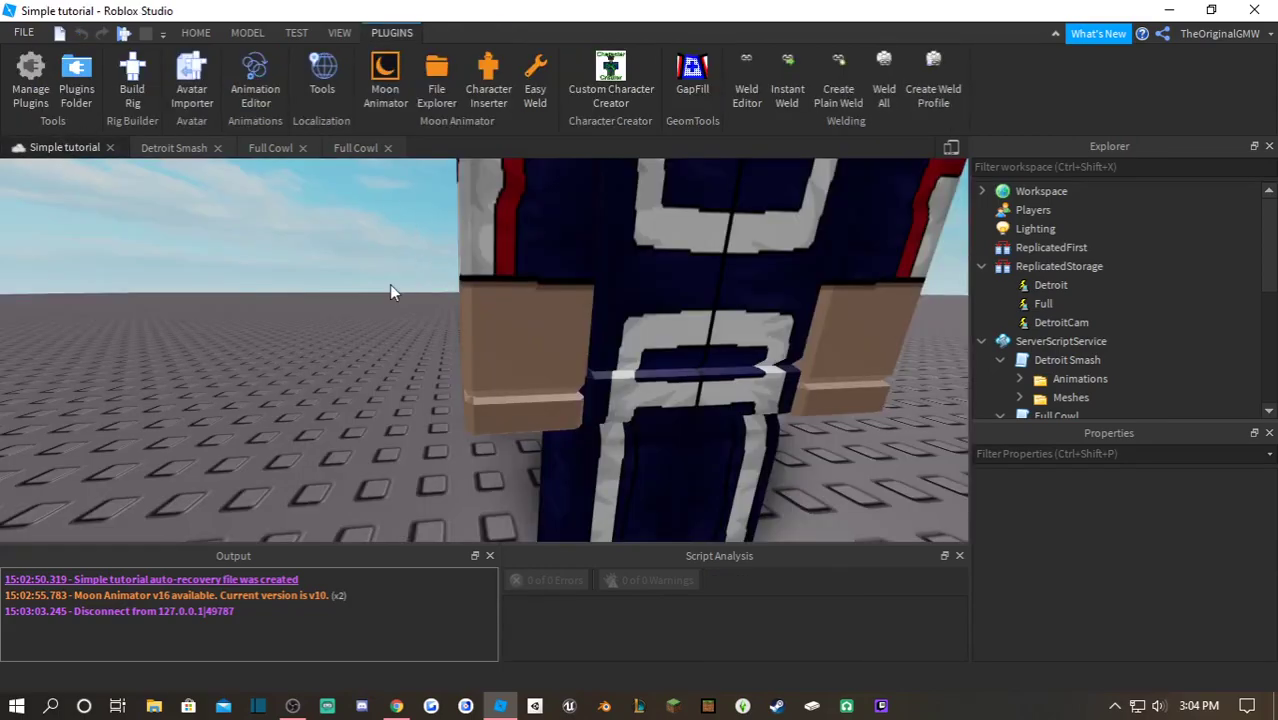
{"action": "scroll", "coordinate": [389, 284], "scroll_direction": "down", "scroll_amount": 5}
{"action": "left_click", "coordinate": [488, 329]}
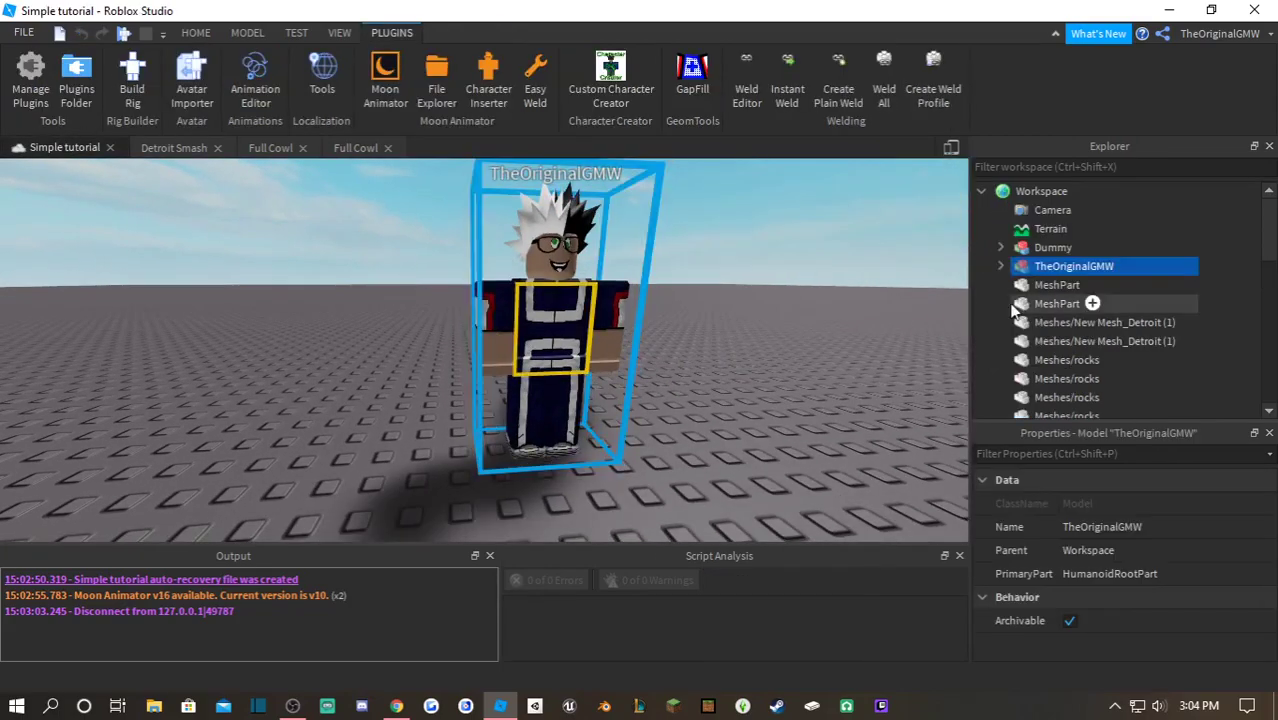
{"action": "left_click", "coordinate": [1001, 266]}
{"action": "scroll", "coordinate": [1044, 340], "scroll_direction": "down", "scroll_amount": 2}
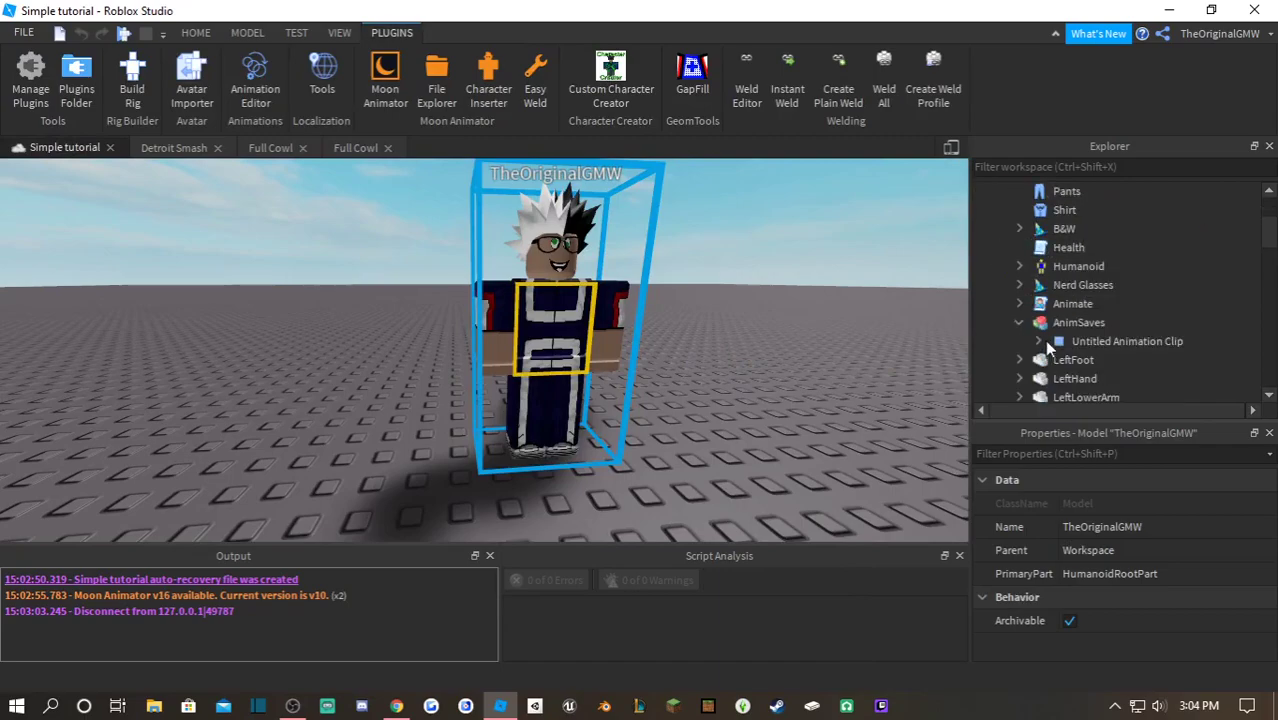
{"action": "left_click", "coordinate": [1021, 360]}
{"action": "scroll", "coordinate": [1035, 340], "scroll_direction": "down", "scroll_amount": 2}
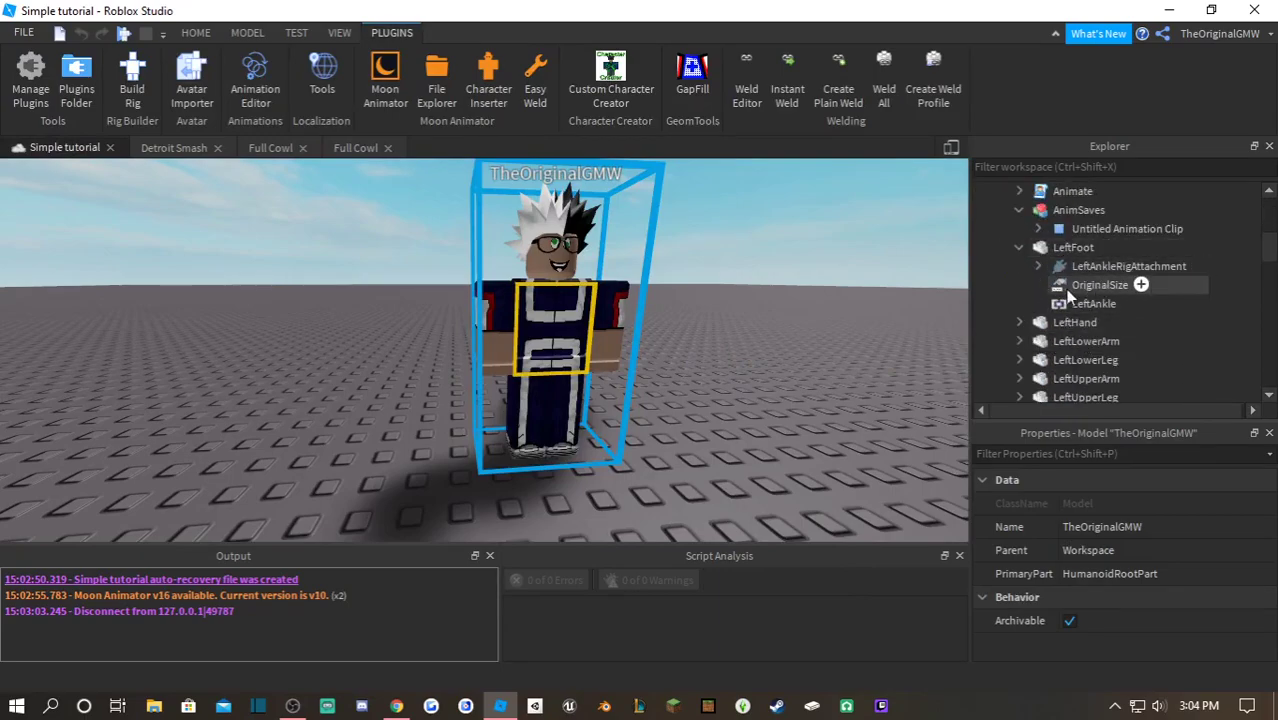
{"action": "left_click", "coordinate": [1021, 248]}
{"action": "scroll", "coordinate": [1025, 272], "scroll_direction": "up", "scroll_amount": 6}
{"action": "left_click", "coordinate": [1001, 266]}
{"action": "left_click", "coordinate": [358, 148]}
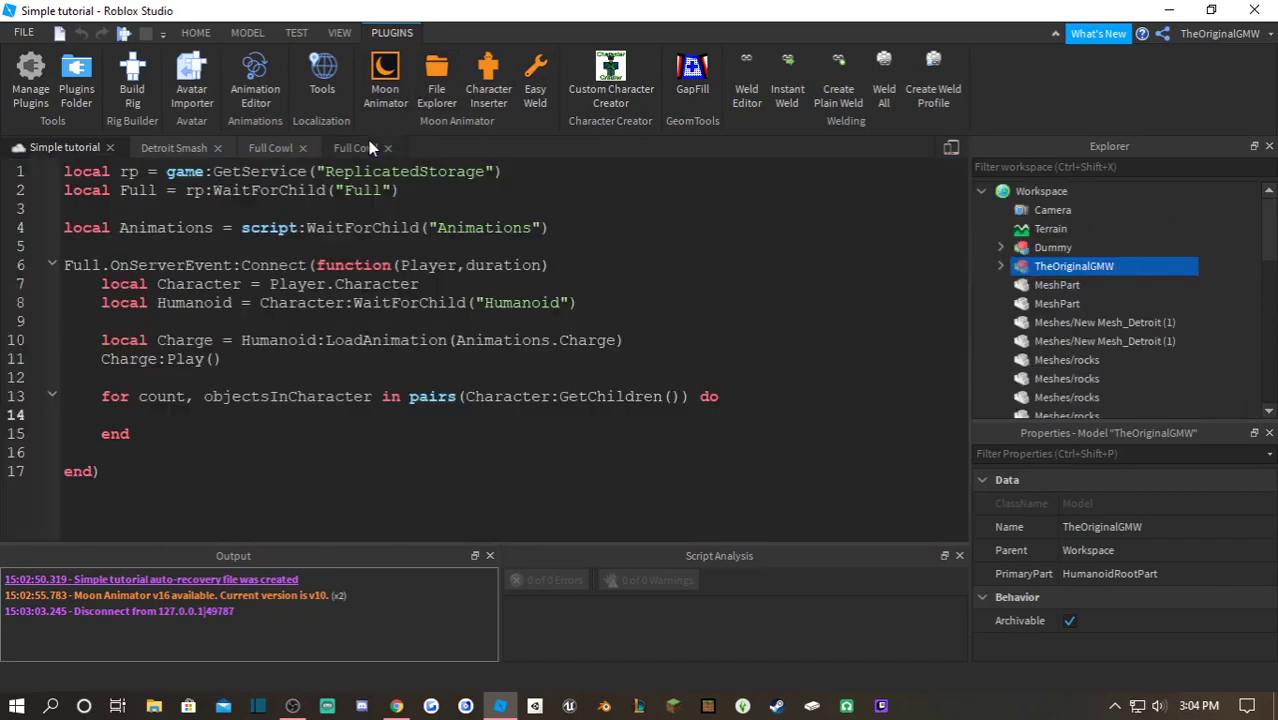
{"action": "type", "text": "local"}
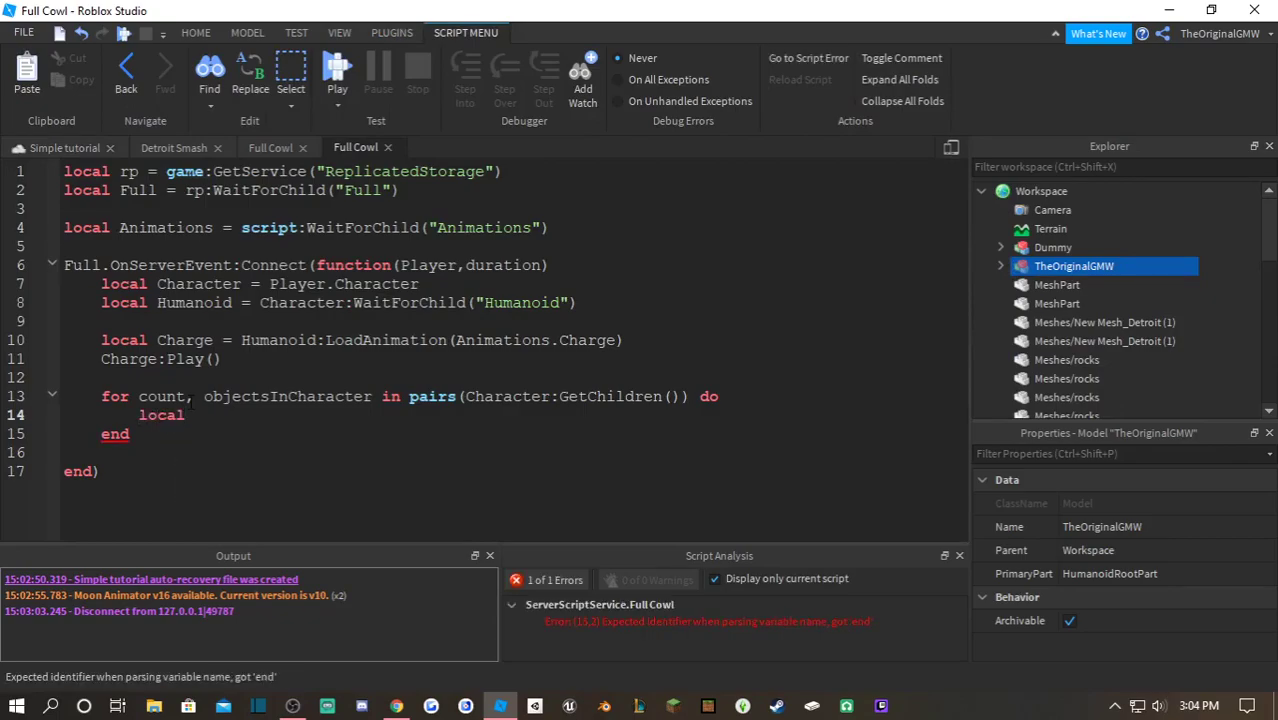
{"action": "type", "text": " outter"}
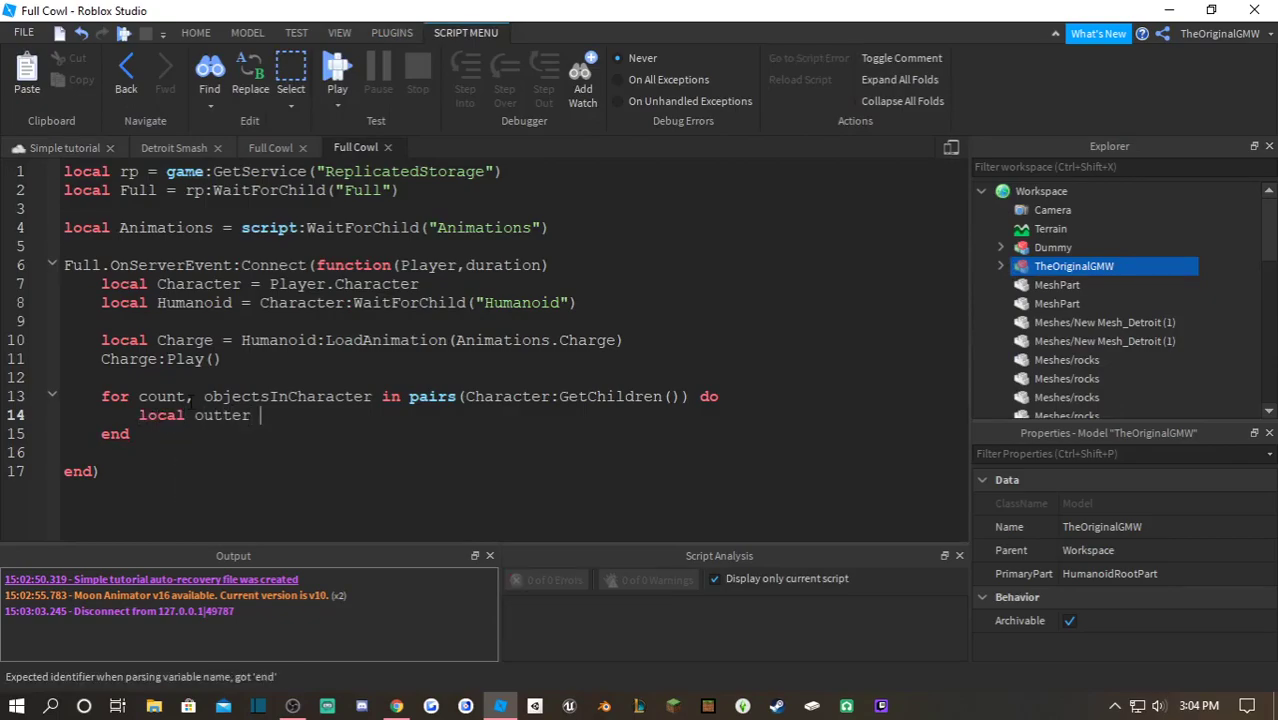
{"action": "type", "text": " = objectsInCharacter"}
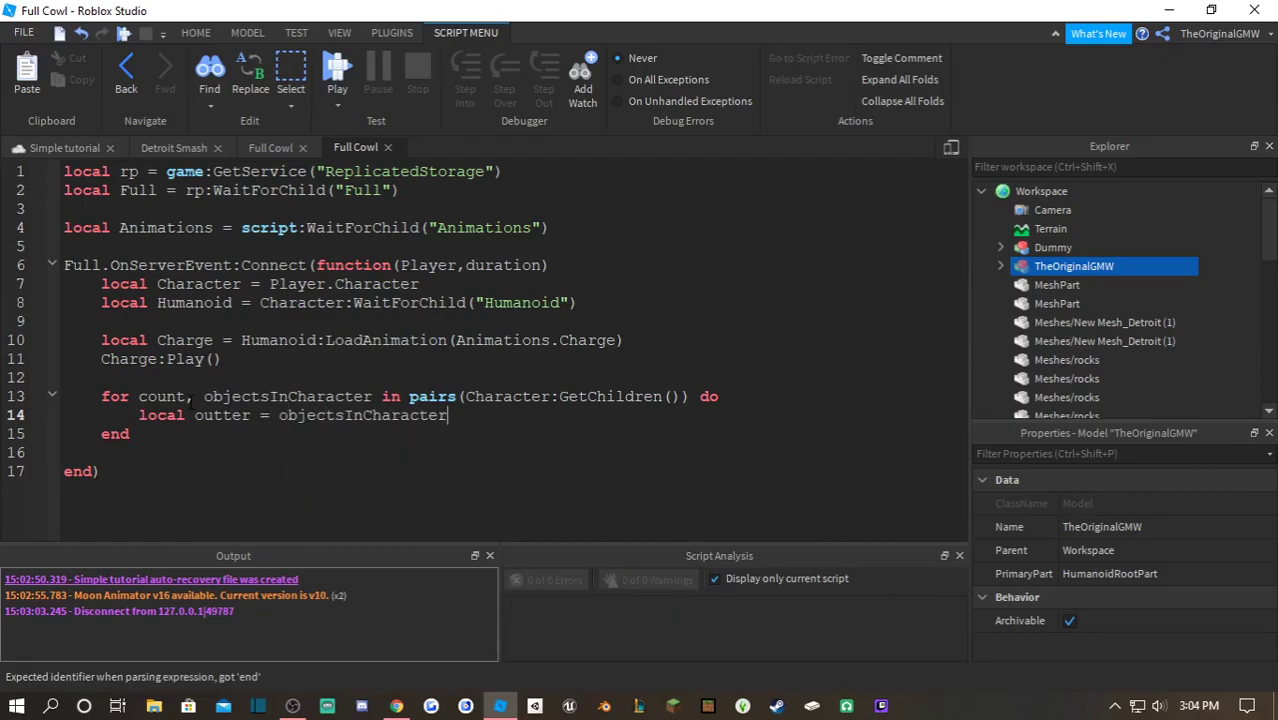
{"action": "key", "text": "BackSpace"}
{"action": "key", "text": "BackSpace"}
{"action": "key", "text": "BackSpace"}
{"action": "key", "text": "BackSpace"}
{"action": "key", "text": "BackSpace"}
{"action": "key", "text": "BackSpace"}
{"action": "key", "text": "BackSpace"}
{"action": "key", "text": "BackSpace"}
{"action": "key", "text": "BackSpace"}
{"action": "key", "text": "BackSpace"}
{"action": "key", "text": "BackSpace"}
{"action": "key", "text": "BackSpace"}
{"action": "key", "text": "BackSpace"}
{"action": "key", "text": "BackSpace"}
{"action": "key", "text": "BackSpace"}
{"action": "key", "text": "BackSpace"}
{"action": "key", "text": "BackSpace"}
{"action": "key", "text": "BackSpace"}
{"action": "key", "text": "BackSpace"}
{"action": "key", "text": "BackSpace"}
{"action": "key", "text": "BackSpace"}
{"action": "key", "text": "BackSpace"}
{"action": "key", "text": "BackSpace"}
{"action": "key", "text": "BackSpace"}
- Replace the outter line in the loop with if objectsInCharacter:IsA("MeshPart") or objectsInCharacter:IsA("Part") then, closed with end
{"action": "type", "text": "if objectsInCharacter:IsA"}
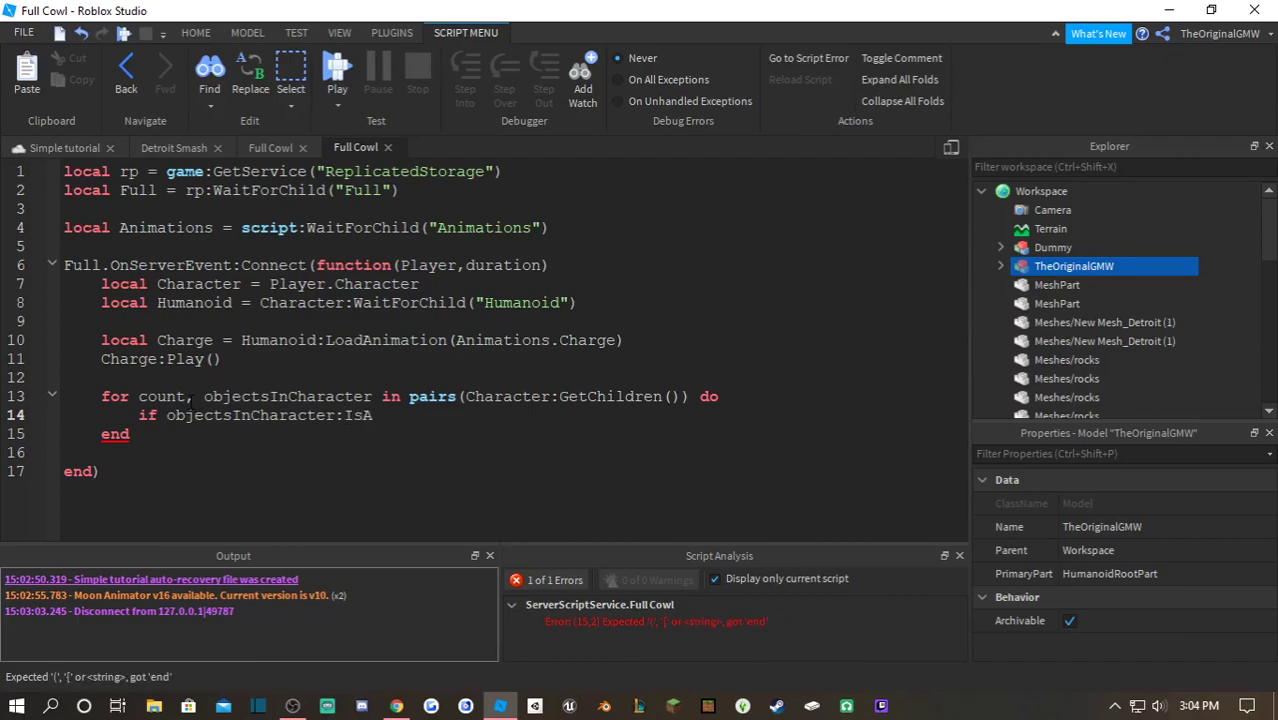
{"action": "type", "text": "(\"Mesh"}
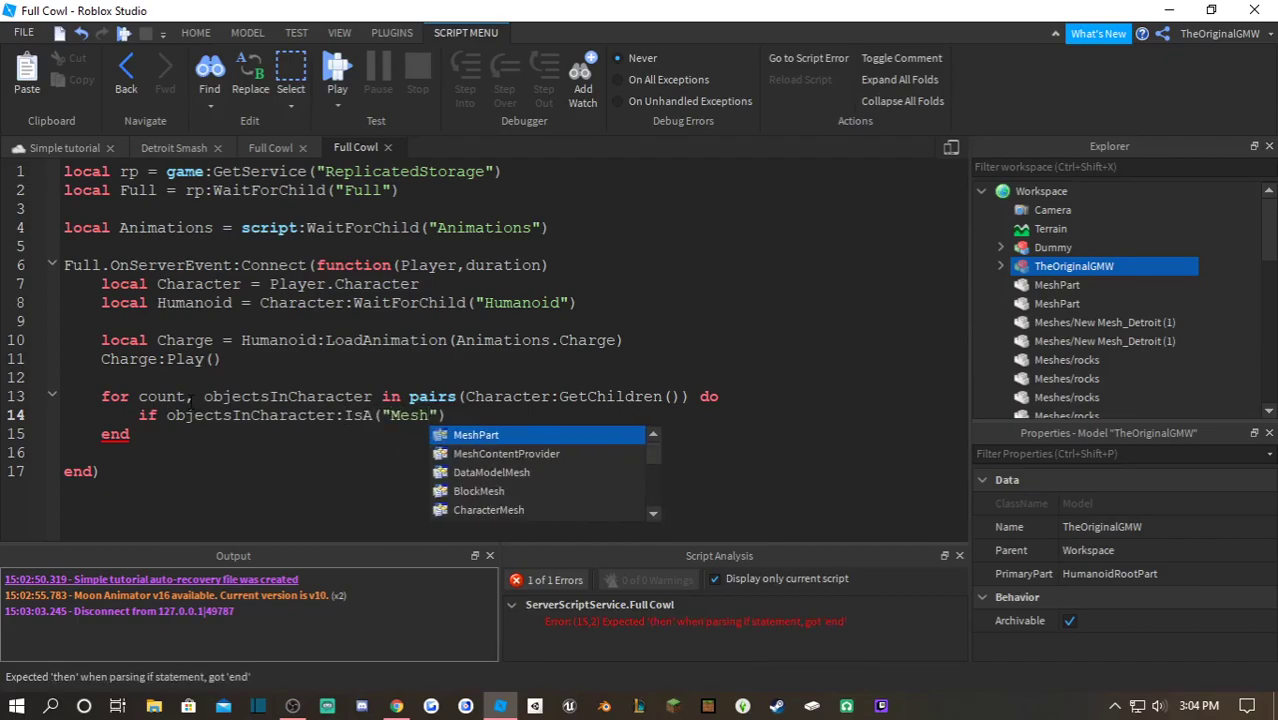
{"action": "key", "text": "Return"}
{"action": "key", "text": "Return"}
{"action": "key", "text": "BackSpace"}
{"action": "type", "text": "or"}
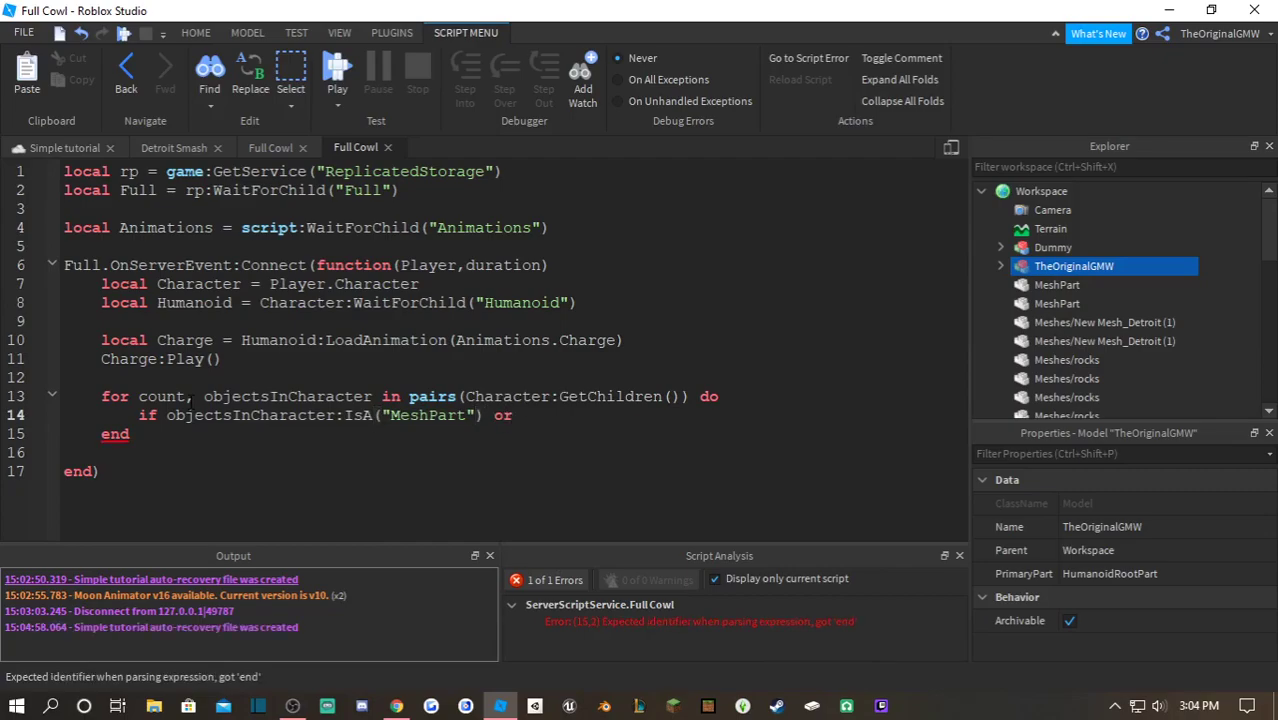
{"action": "type", "text": " objectsInCharacter:I"}
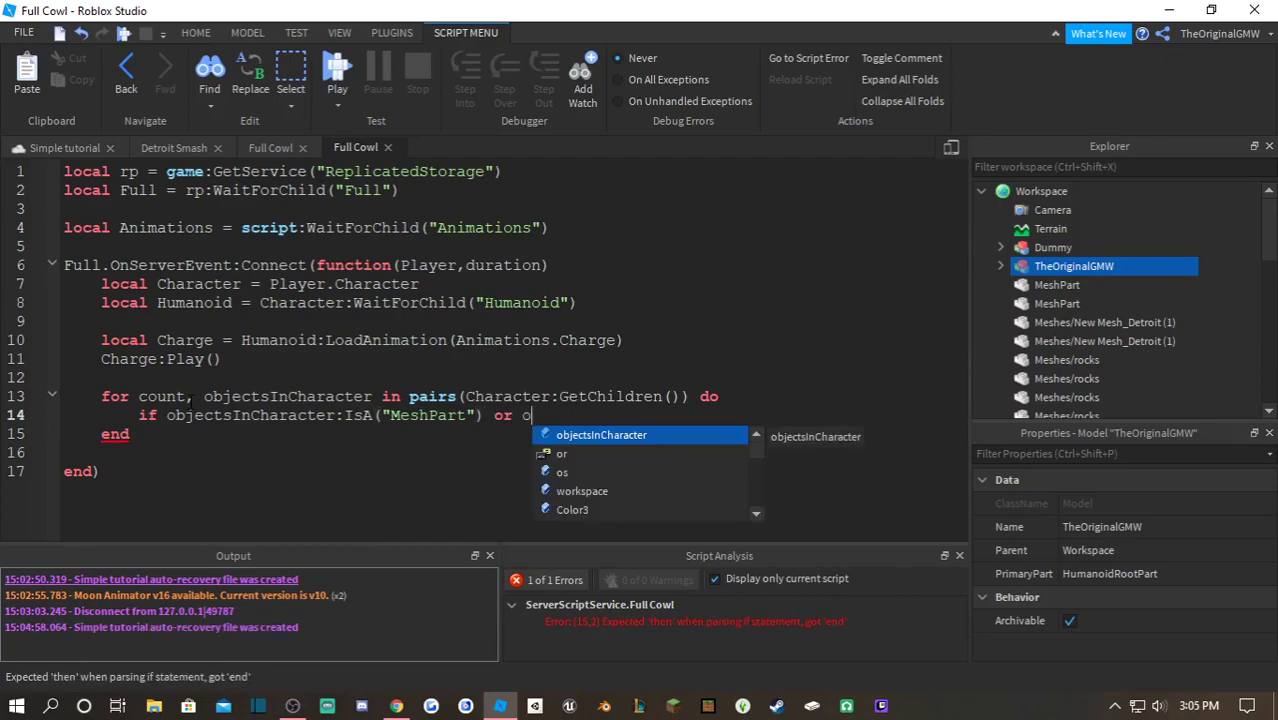
{"action": "type", "text": "sA"}
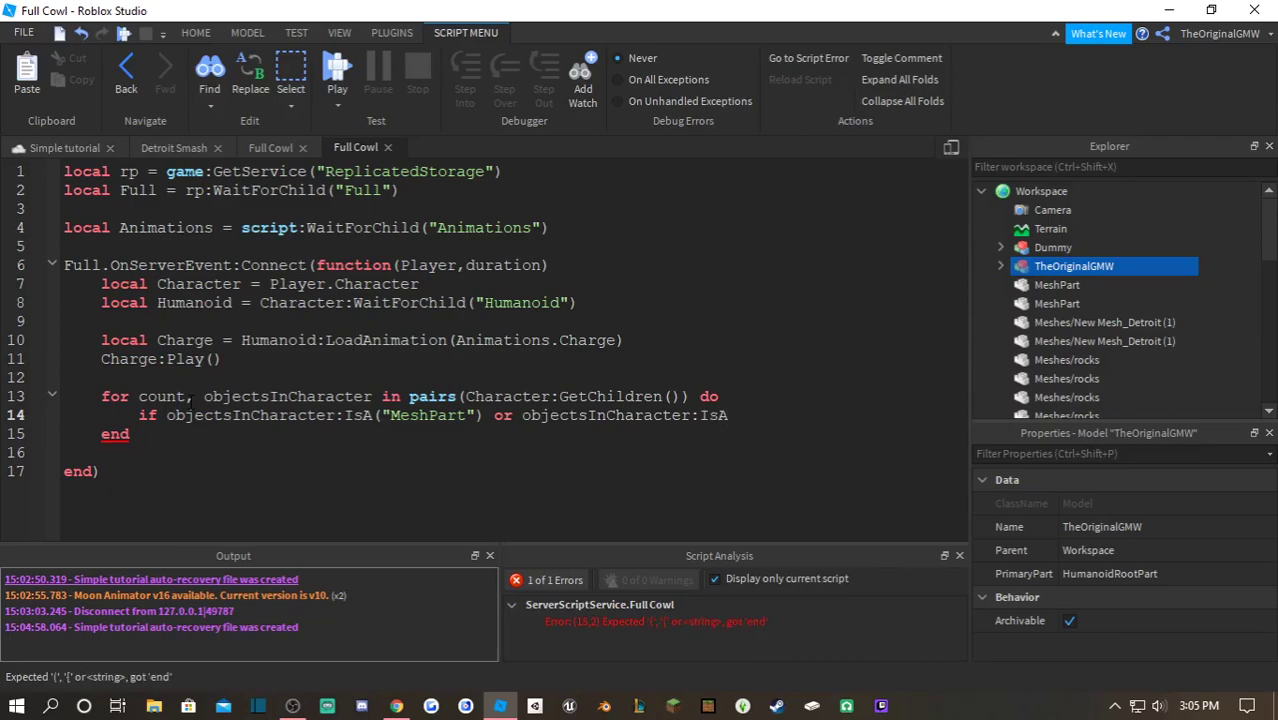
{"action": "type", "text": "(\"Part"}
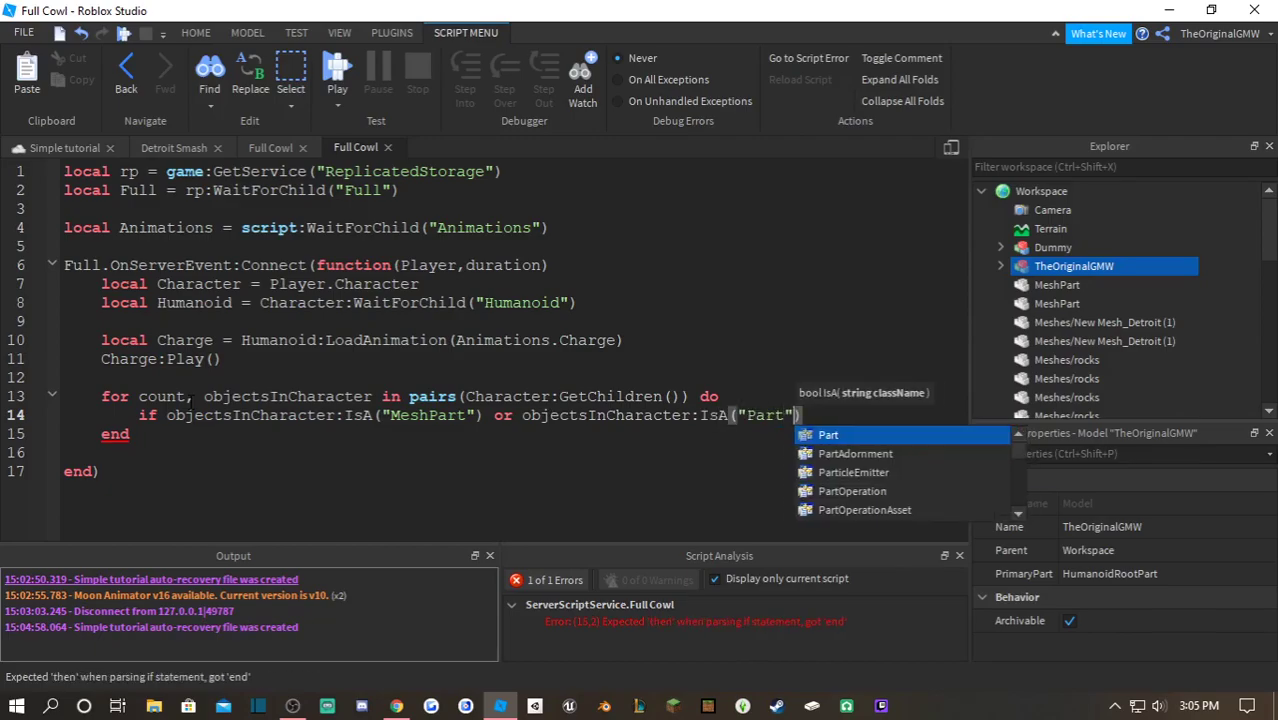
{"action": "type", "text": ") then"}
{"action": "key", "text": "Return"}
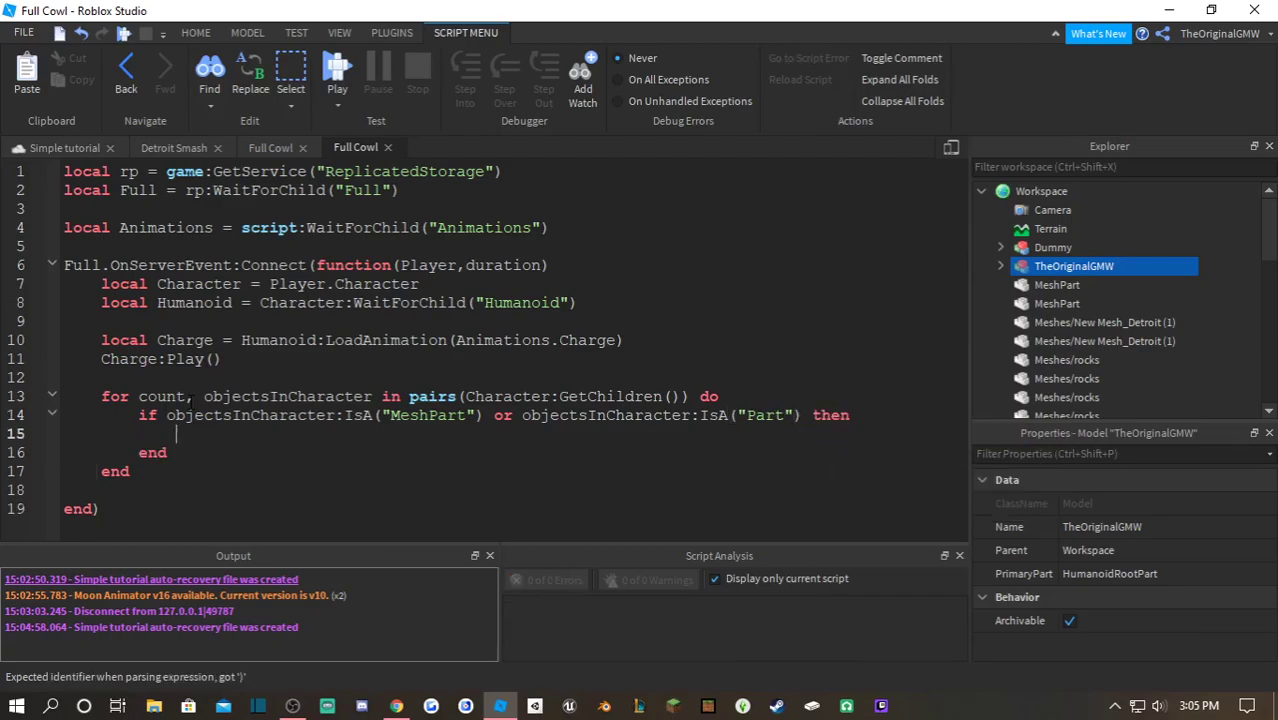
- Nest the condition if objectsInCharacter.Name ~= "HumanoidRootPart" then inside the part check, closed with its own end
{"action": "key", "text": "Return"}
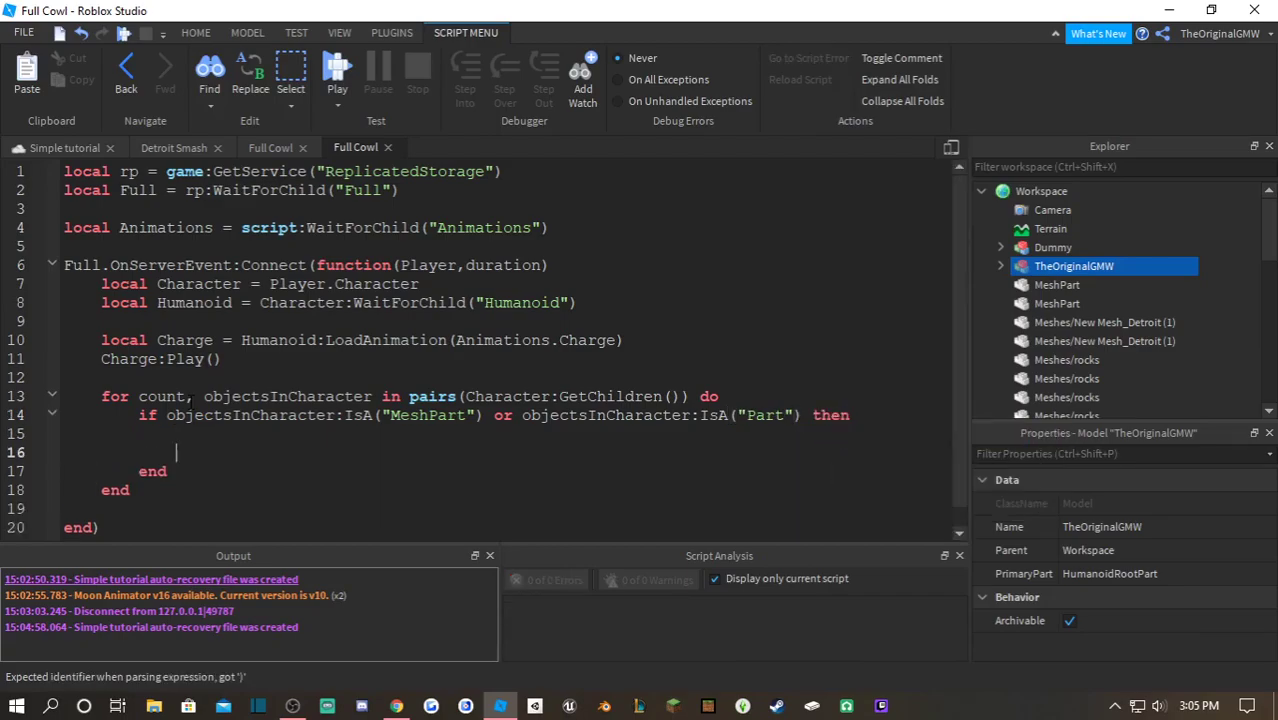
{"action": "key", "text": "Up"}
{"action": "type", "text": "if objectsInCharacter."}
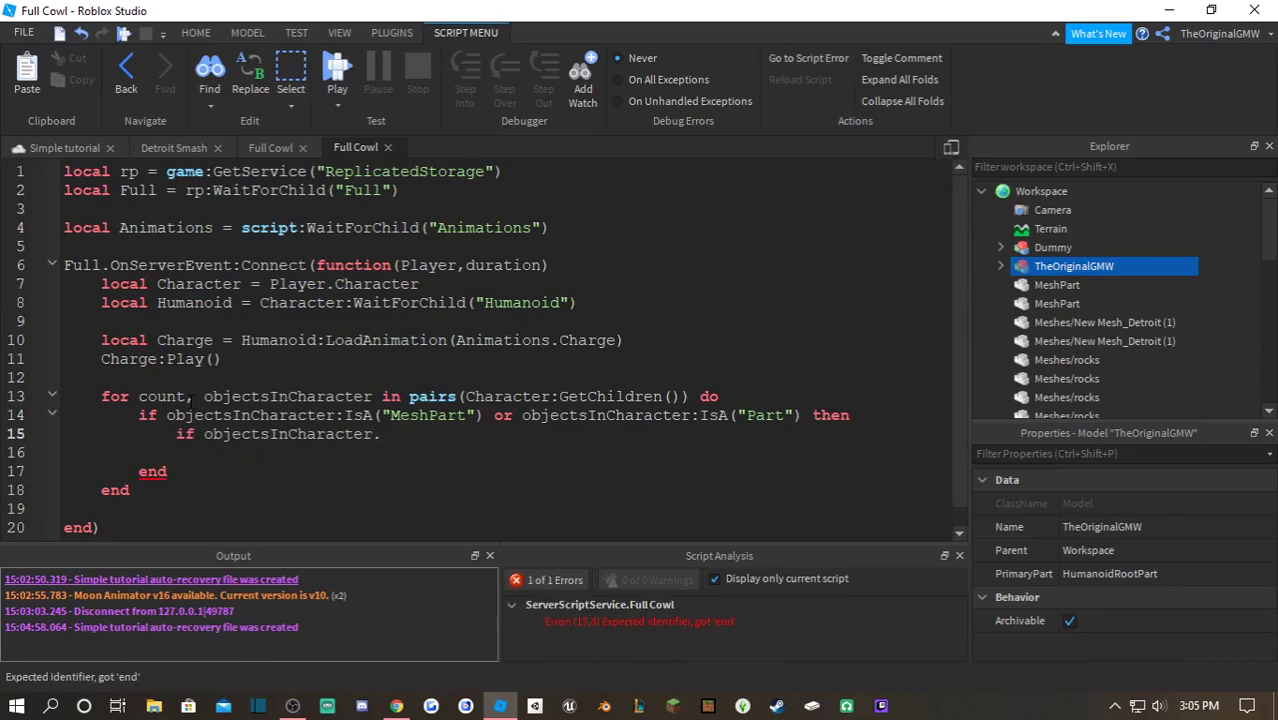
{"action": "type", "text": "Name ~= \"Humano"}
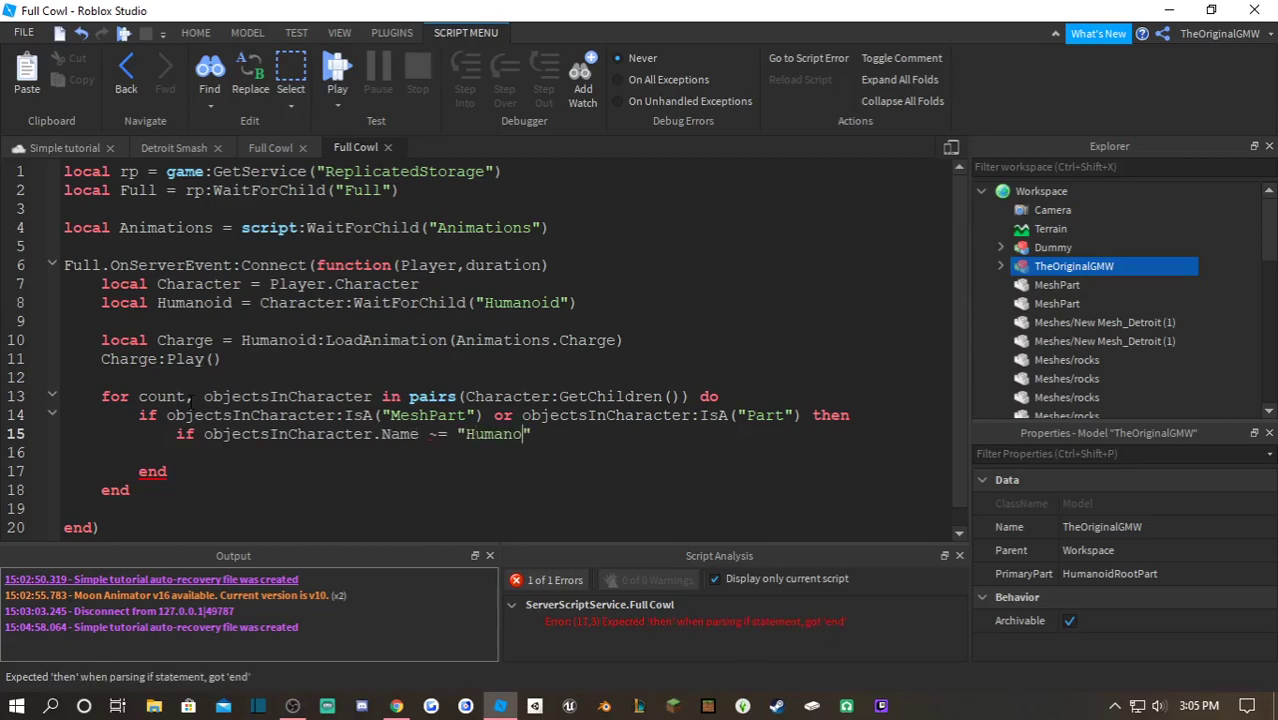
{"action": "type", "text": "idRootPart\" th"}
{"action": "key", "text": "Return"}
{"action": "key", "text": "Down"}
{"action": "key", "text": "Down"}
{"action": "key", "text": "BackSpace"}
{"action": "key", "text": "BackSpace"}
{"action": "key", "text": "BackSpace"}
{"action": "key", "text": "BackSpace"}
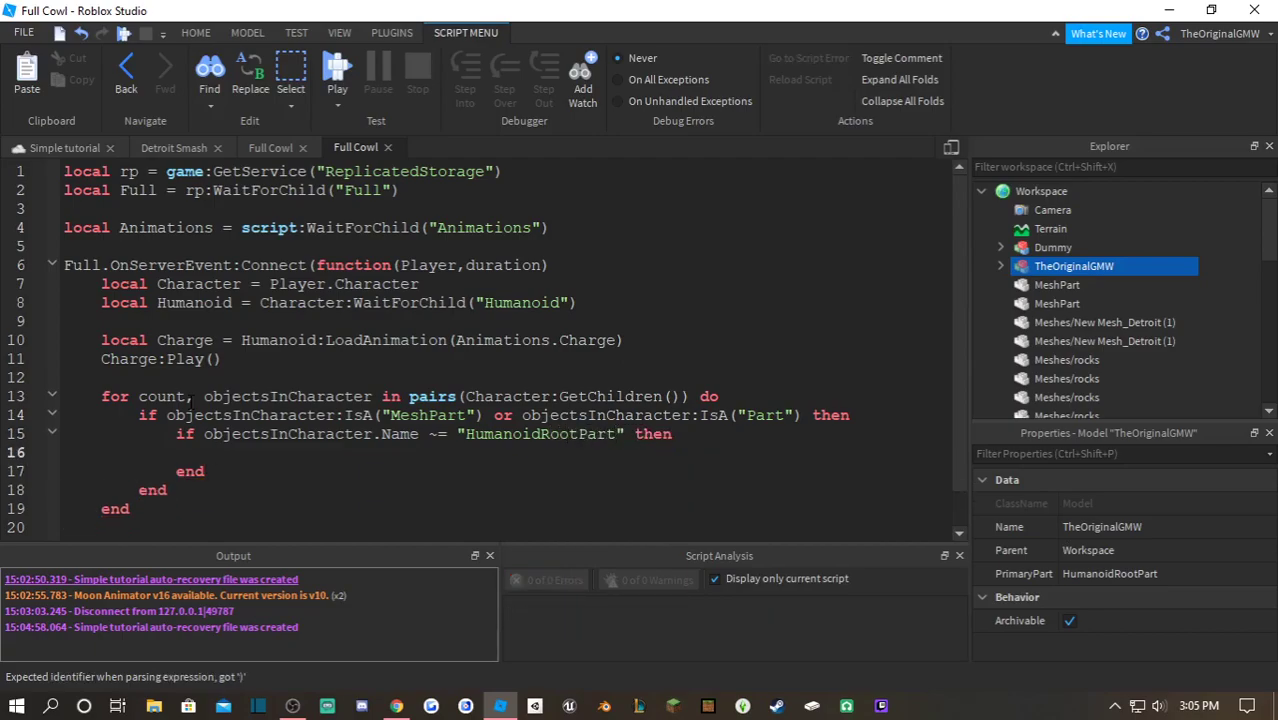
- Inside the HumanoidRootPart condition, declare local outter = objectsInCharacter:Clone()
{"action": "key", "text": "Return"}
{"action": "key", "text": "Up"}
{"action": "type", "text": "loal"}
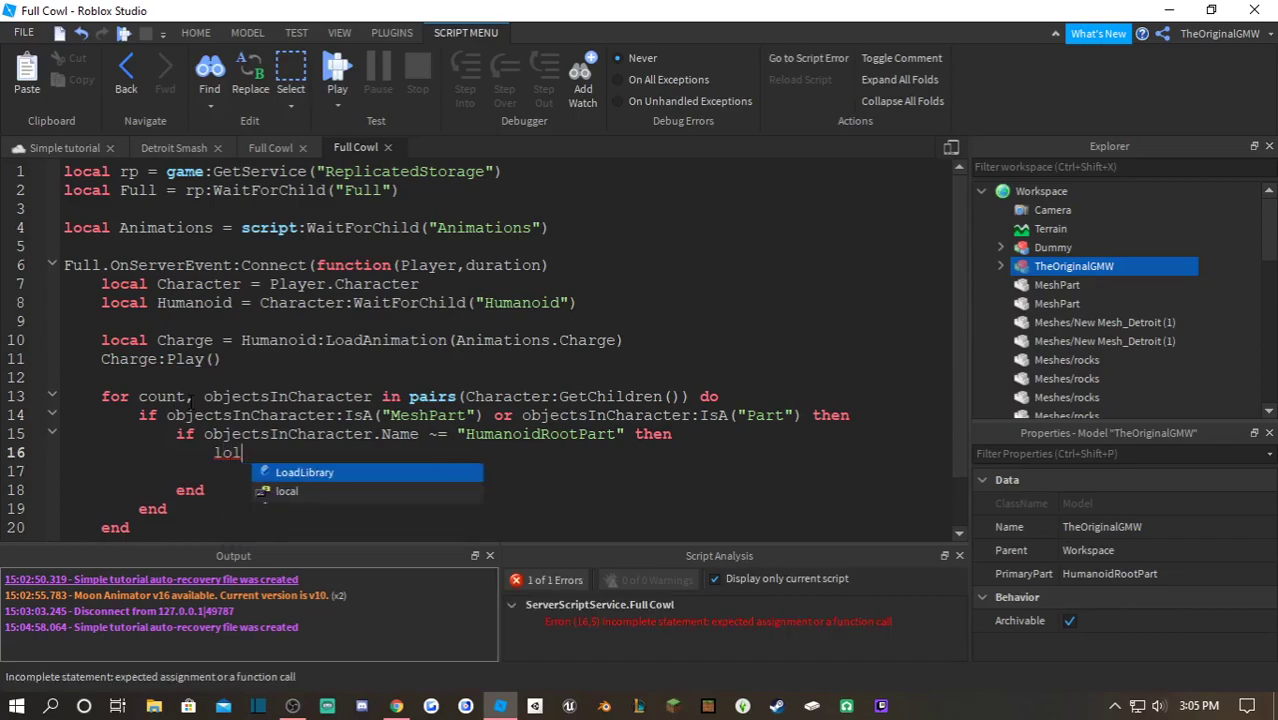
{"action": "key", "text": "BackSpace"}
{"action": "key", "text": "BackSpace"}
{"action": "type", "text": "a"}
{"action": "key", "text": "BackSpace"}
{"action": "type", "text": "cal outter "}
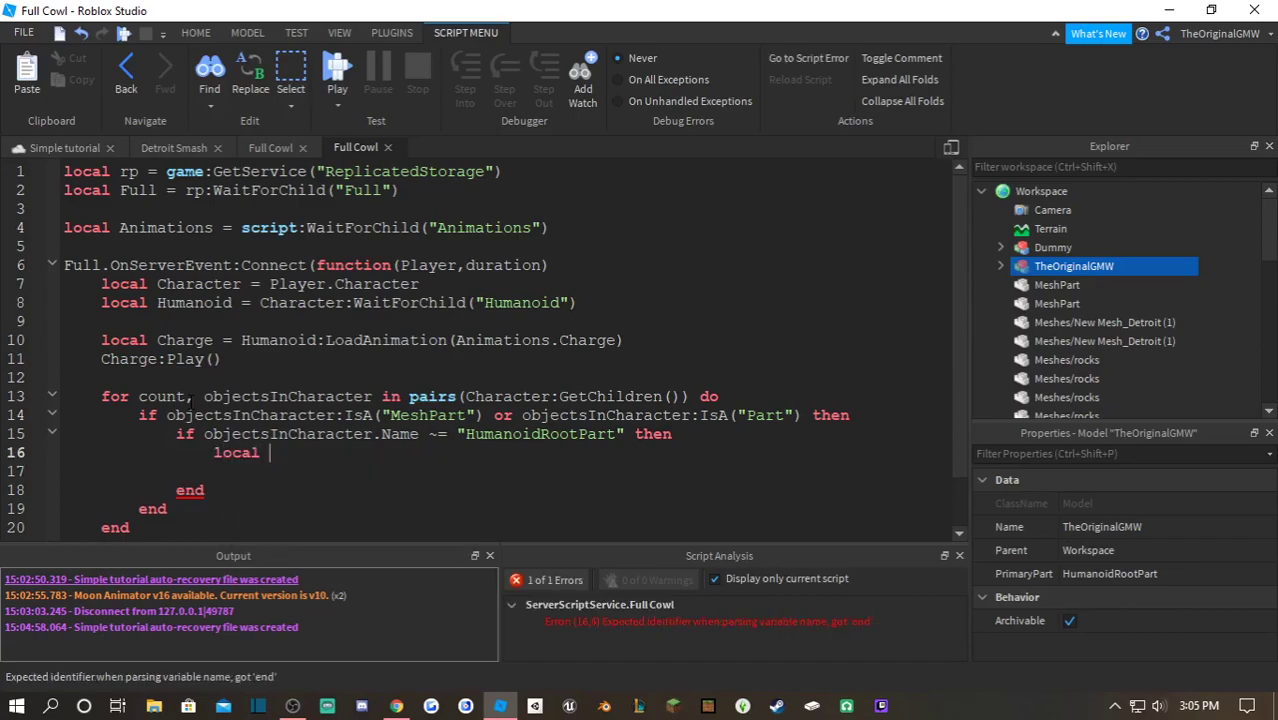
{"action": "type", "text": "= "}
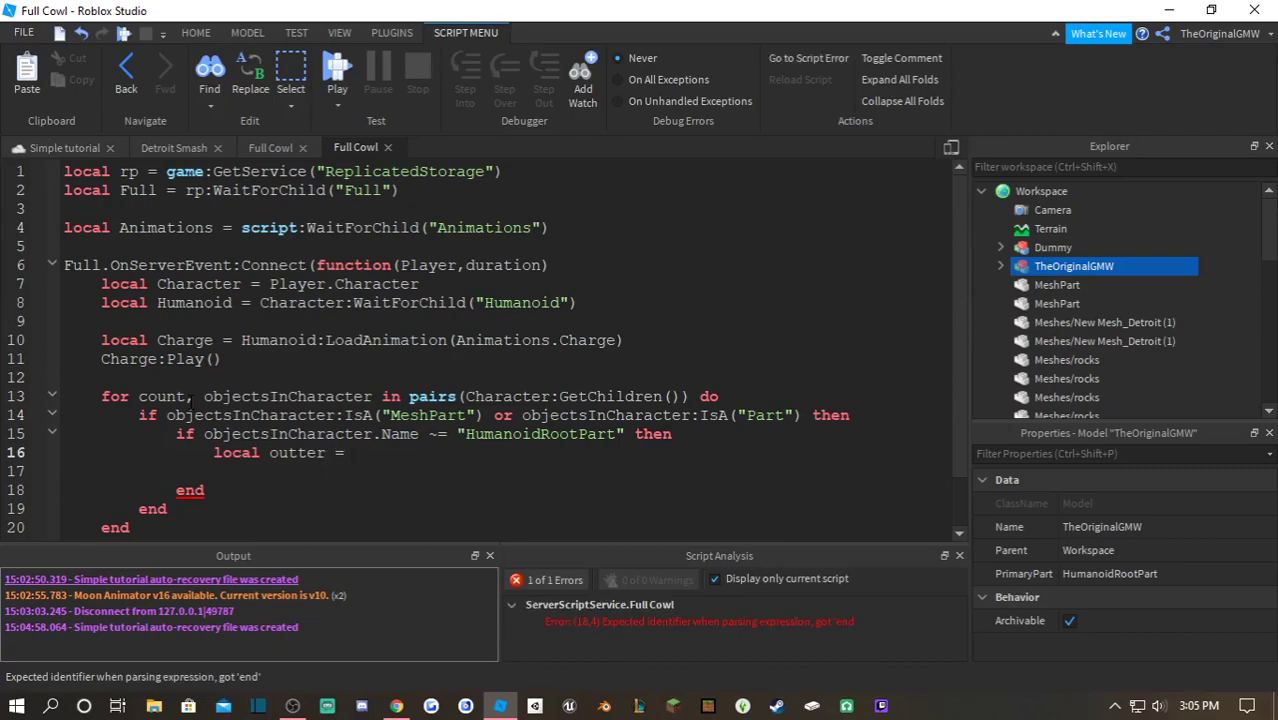
{"action": "type", "text": "objectsInCharacter"}
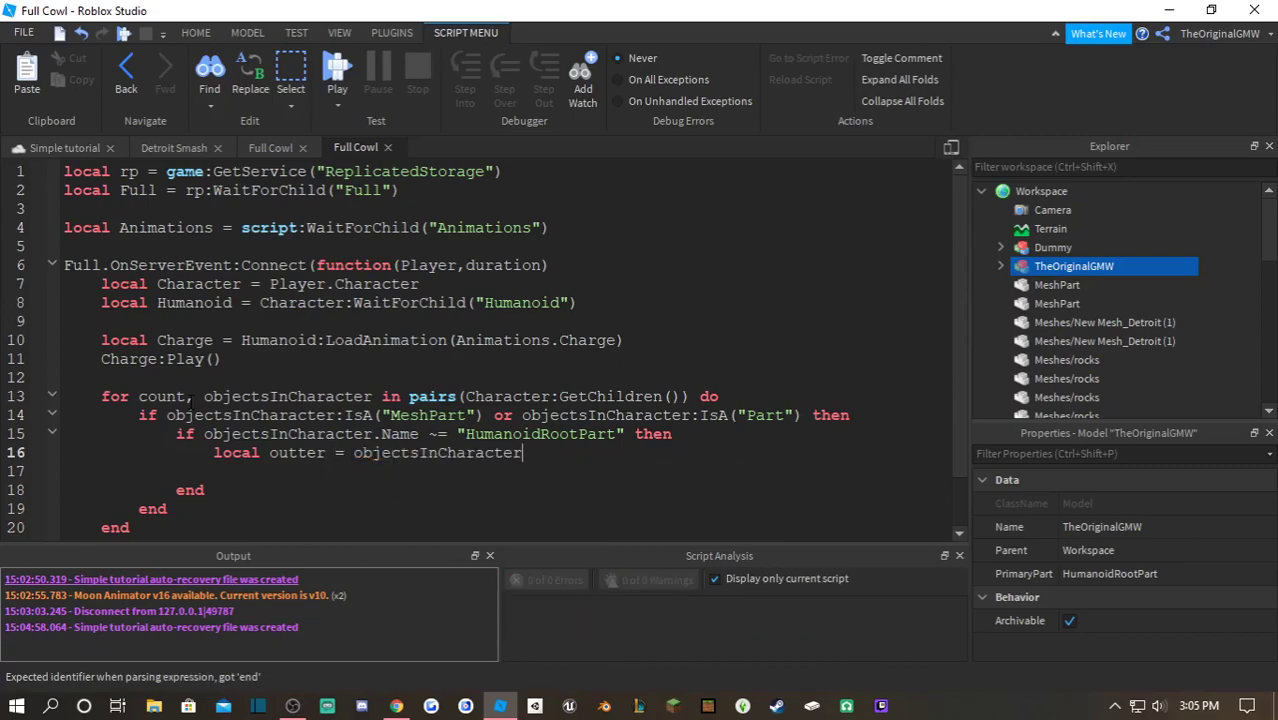
{"action": "type", "text": ":Clone()"}
{"action": "key", "text": "Return"}
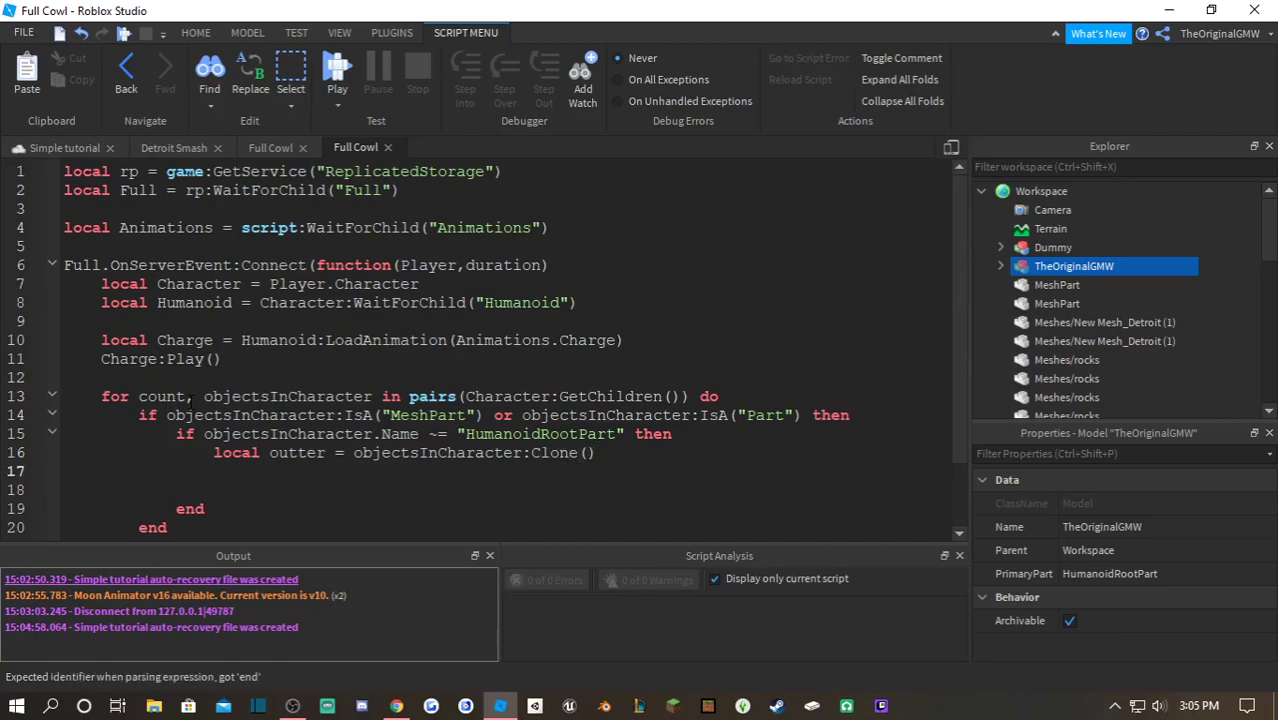
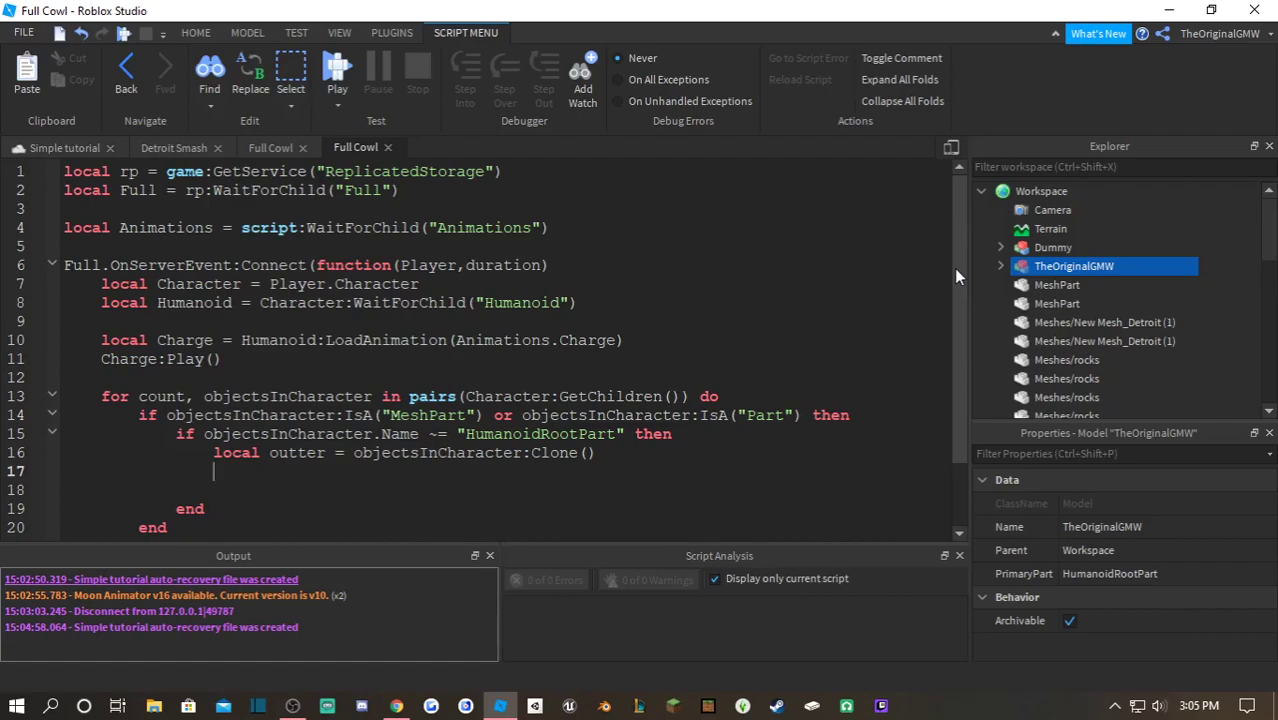
- Below the clone line, add outter:ClearAllChildren() and outter.CFrame = objectsInCharacter.CFrame
{"action": "type", "text": "outter"}
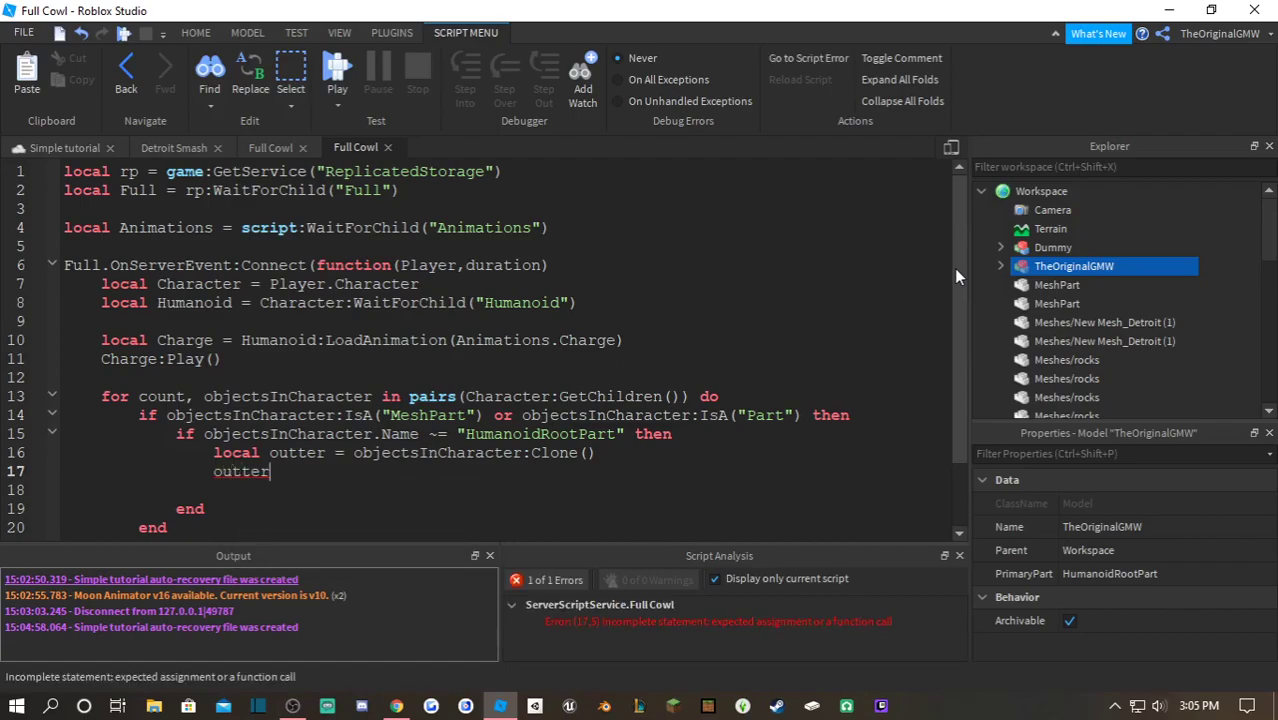
{"action": "type", "text": ":ClearAllChildren()"}
{"action": "key", "text": "Return"}
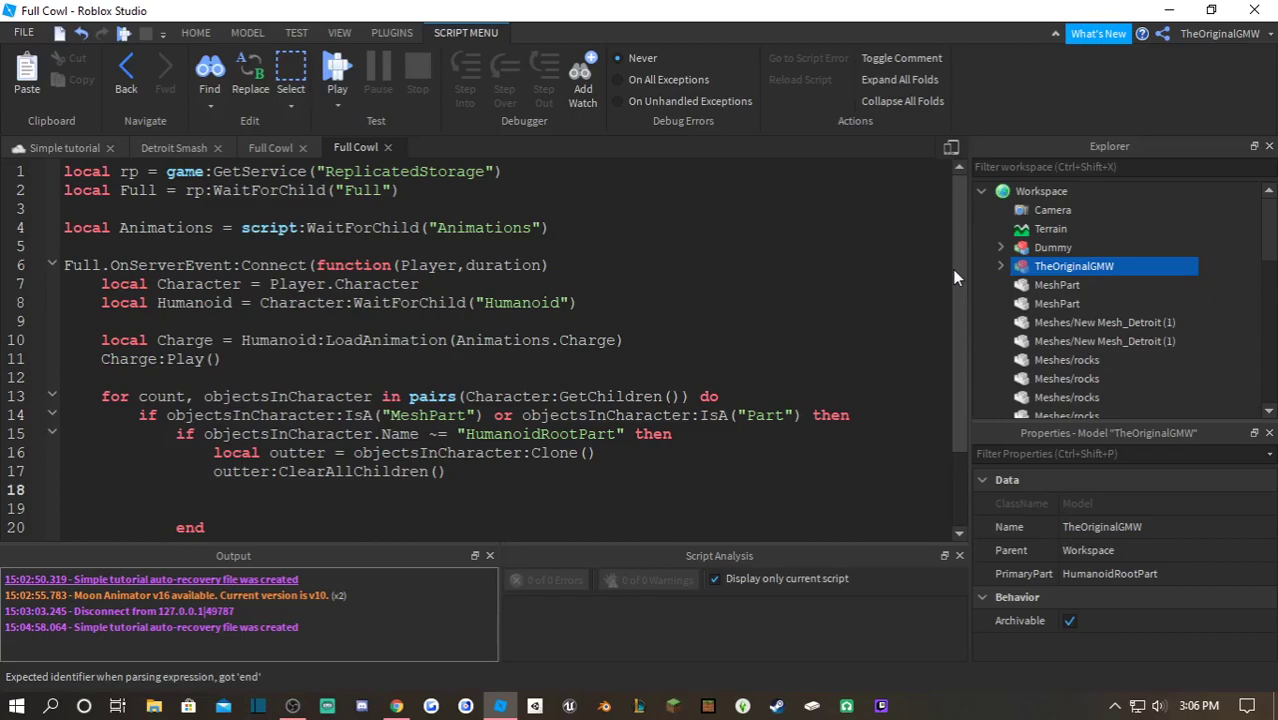
{"action": "type", "text": "outter."}
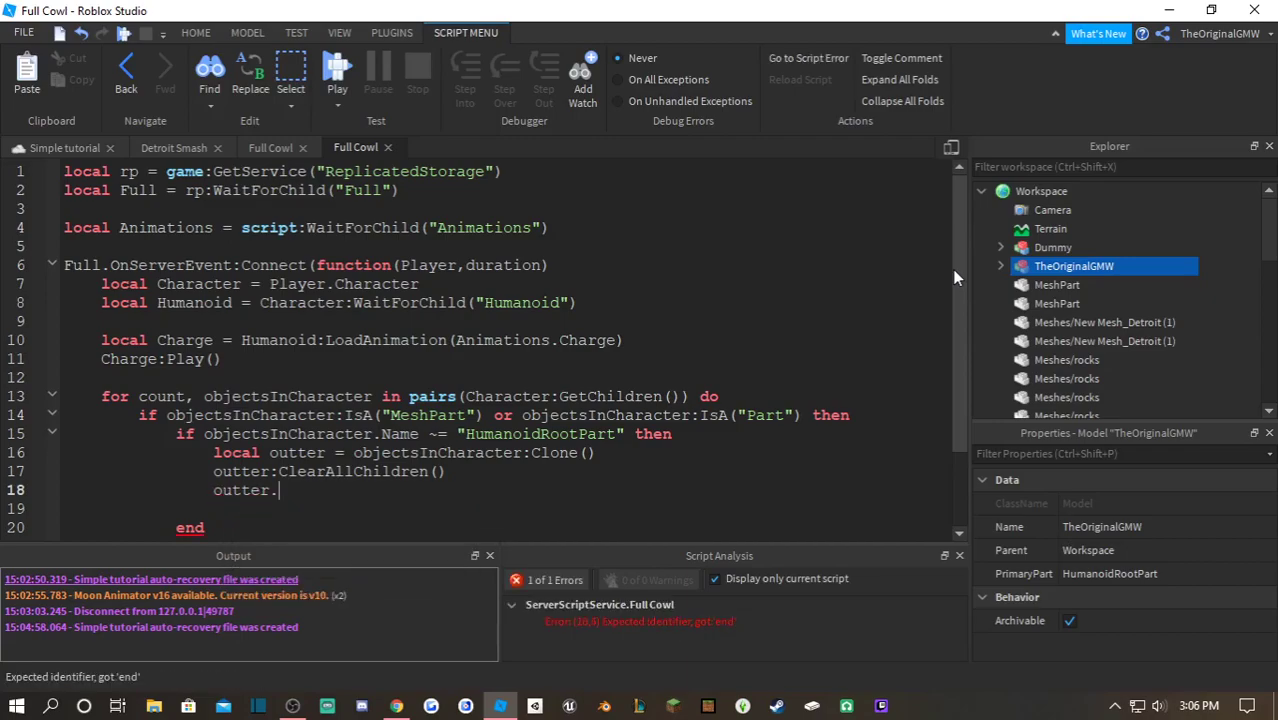
{"action": "type", "text": "CFrame "}
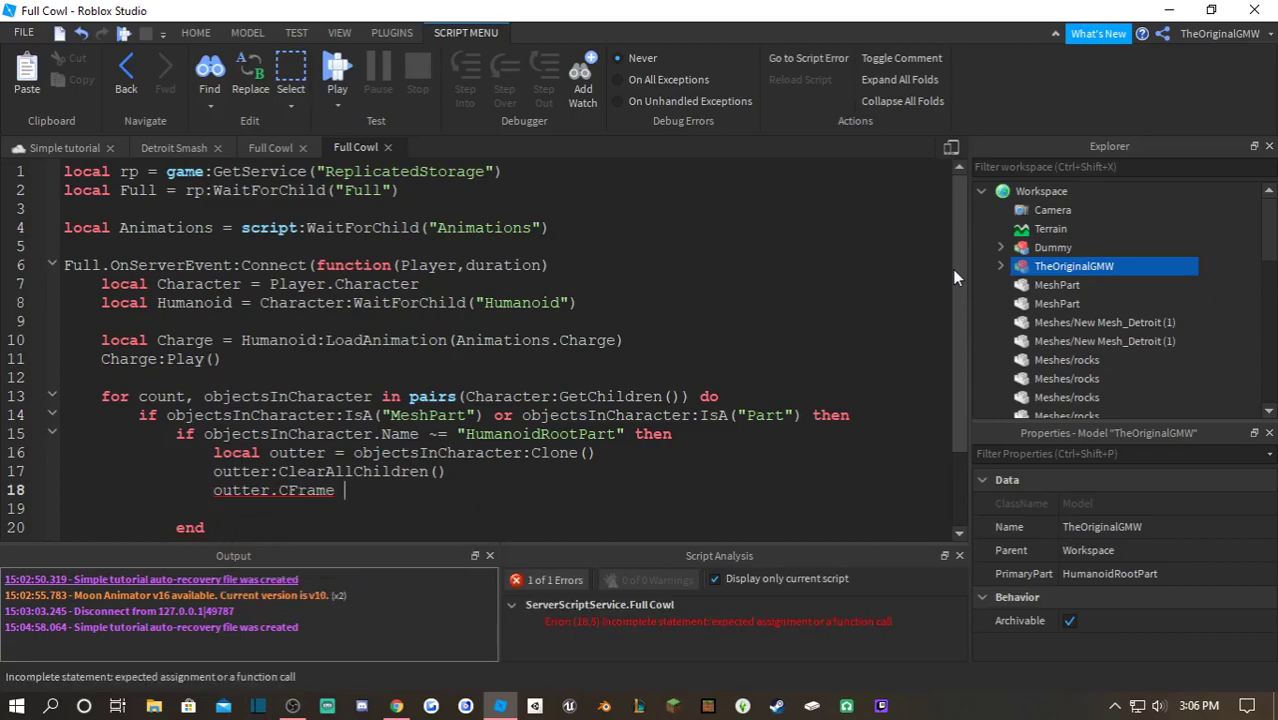
{"action": "type", "text": "= objectsInCharacter.CFrame"}
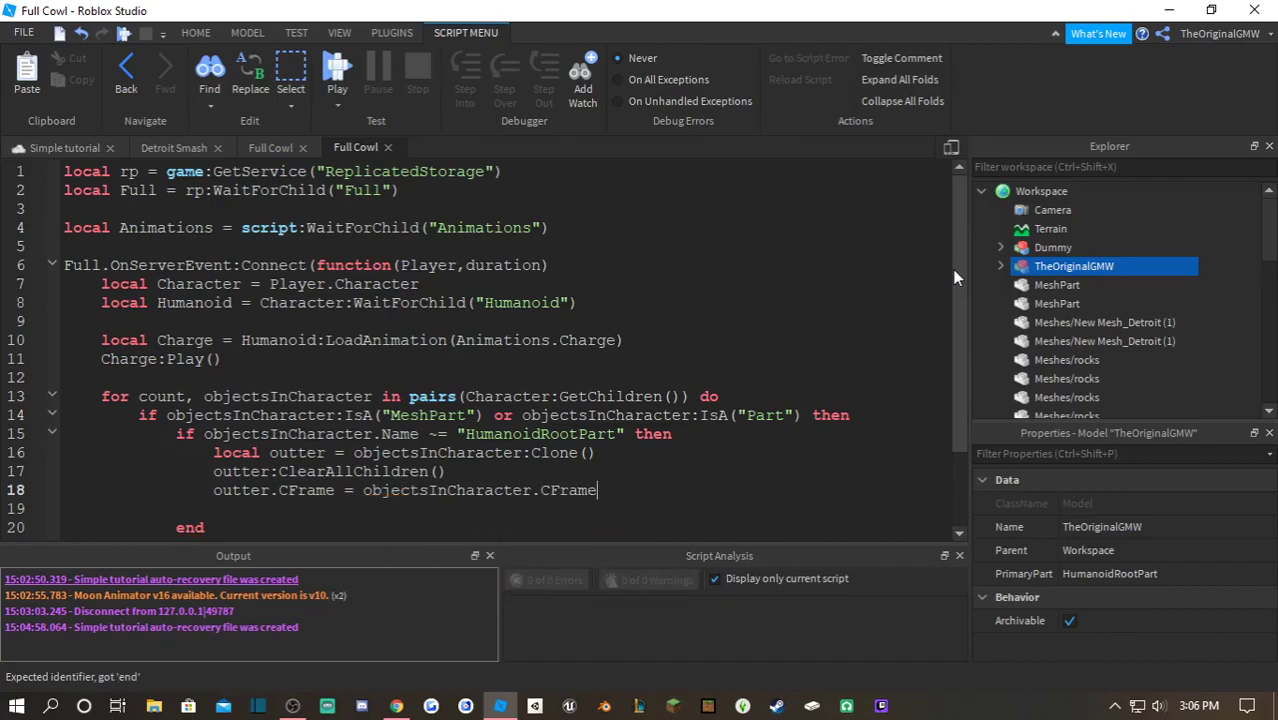
- Enlarge the clone by adding the line outter.Size = outter.Size + Vector3.new(.1,.1,.1)
{"action": "key", "text": "Return"}
{"action": "type", "text": "outter.Si"}
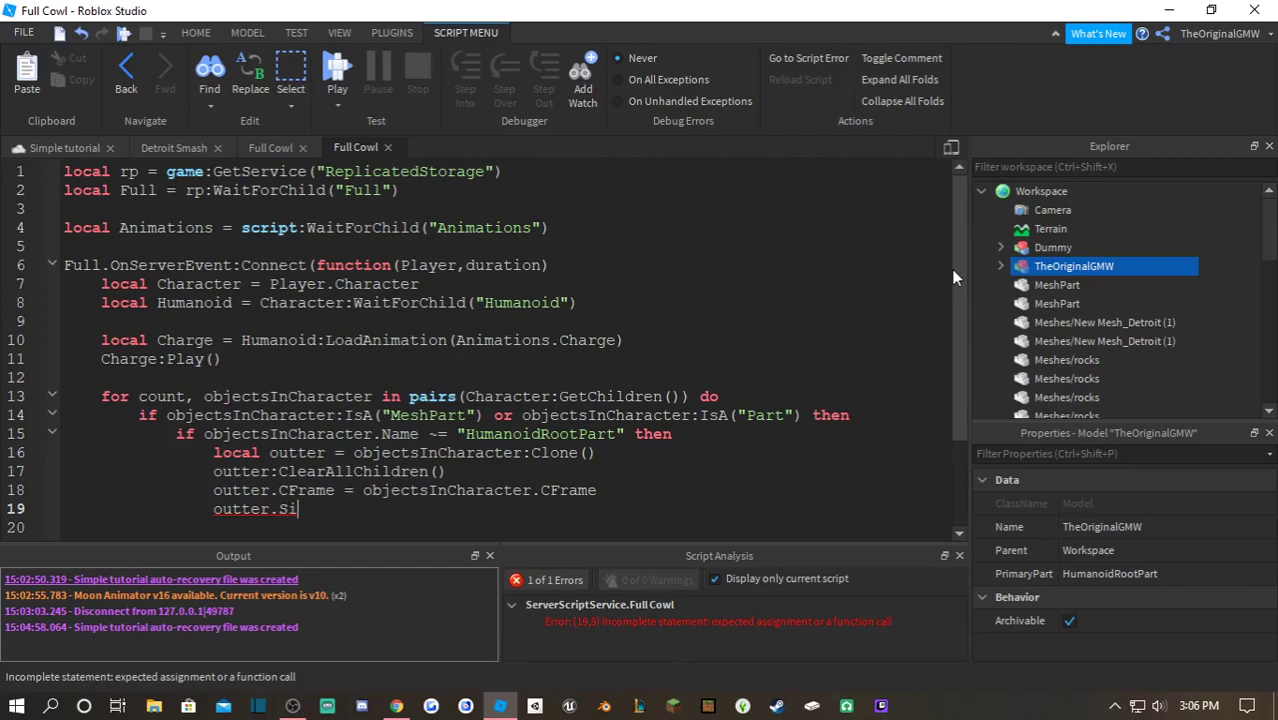
{"action": "type", "text": "ze = ou"}
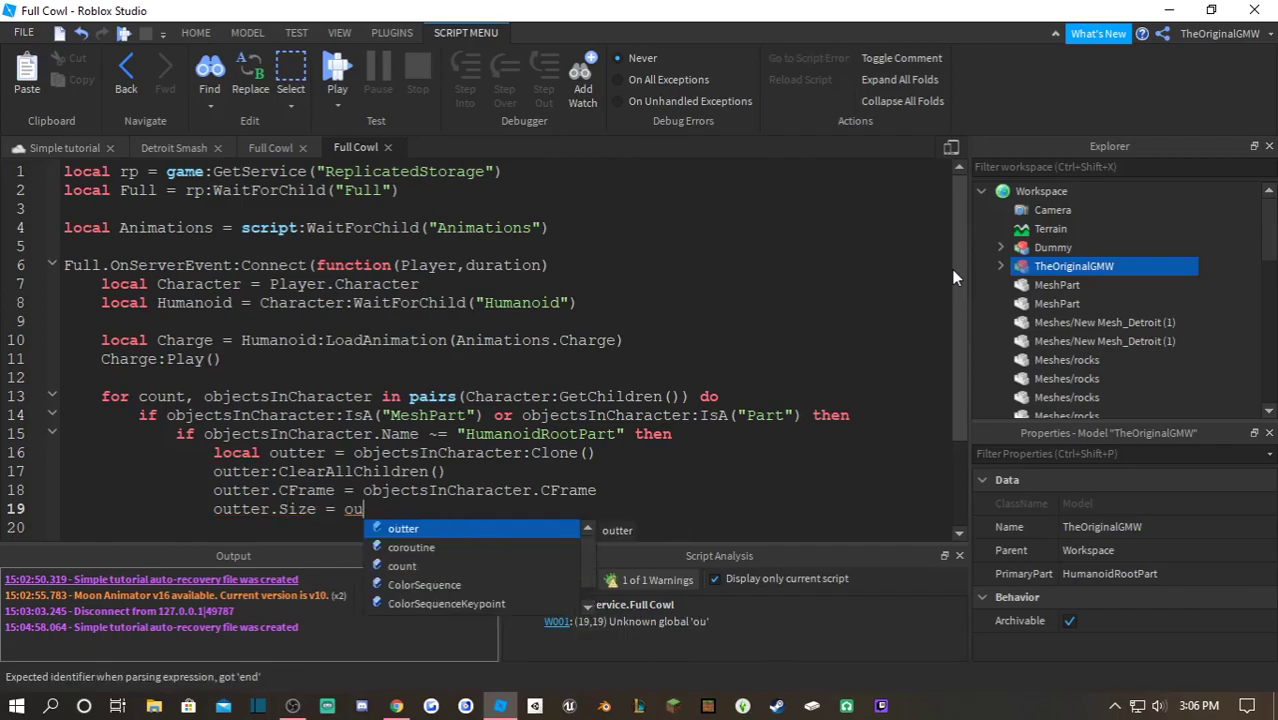
{"action": "type", "text": "tter.Size"}
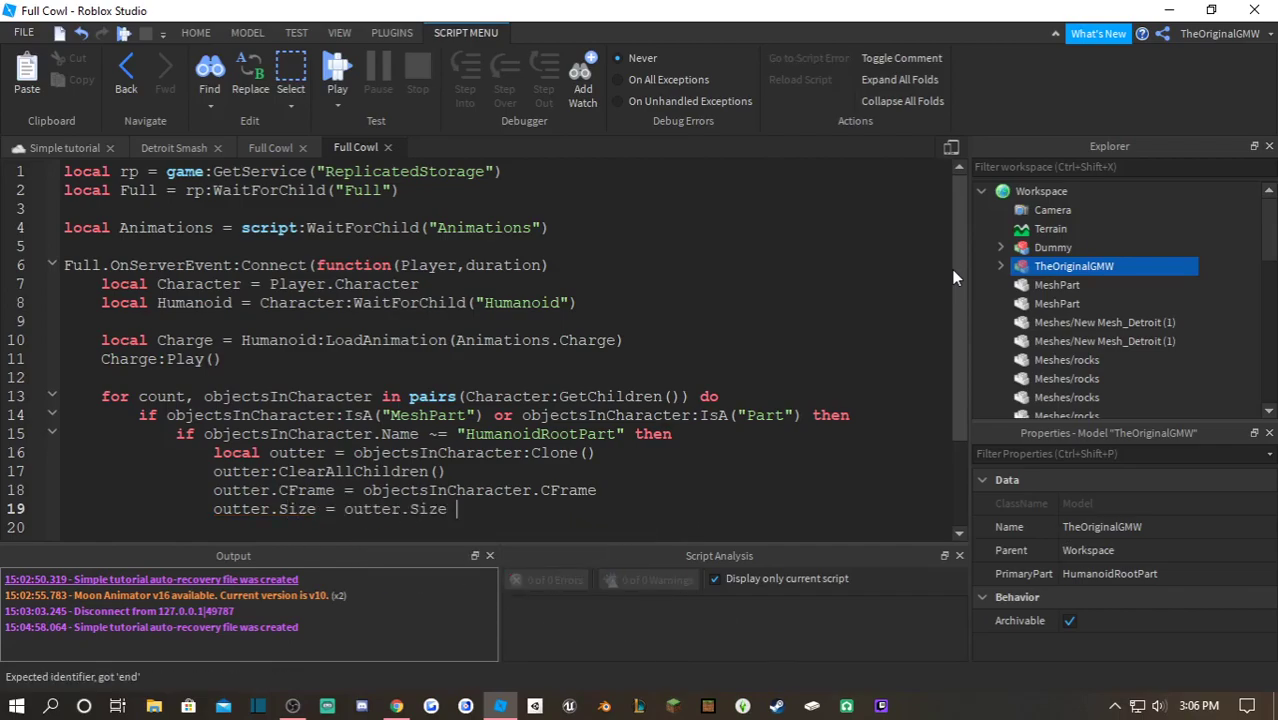
{"action": "type", "text": " + Vector3.new("}
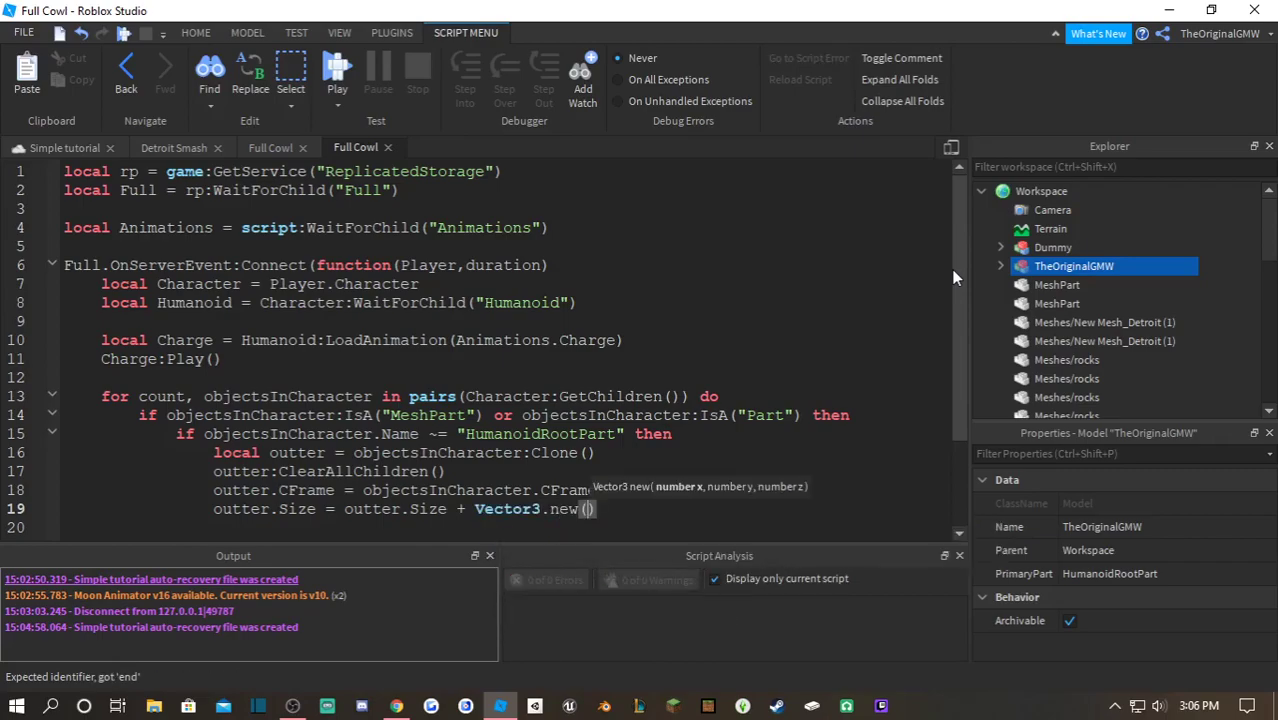
{"action": "type", "text": ".1,.1,.1)"}
{"action": "key", "text": "Return"}
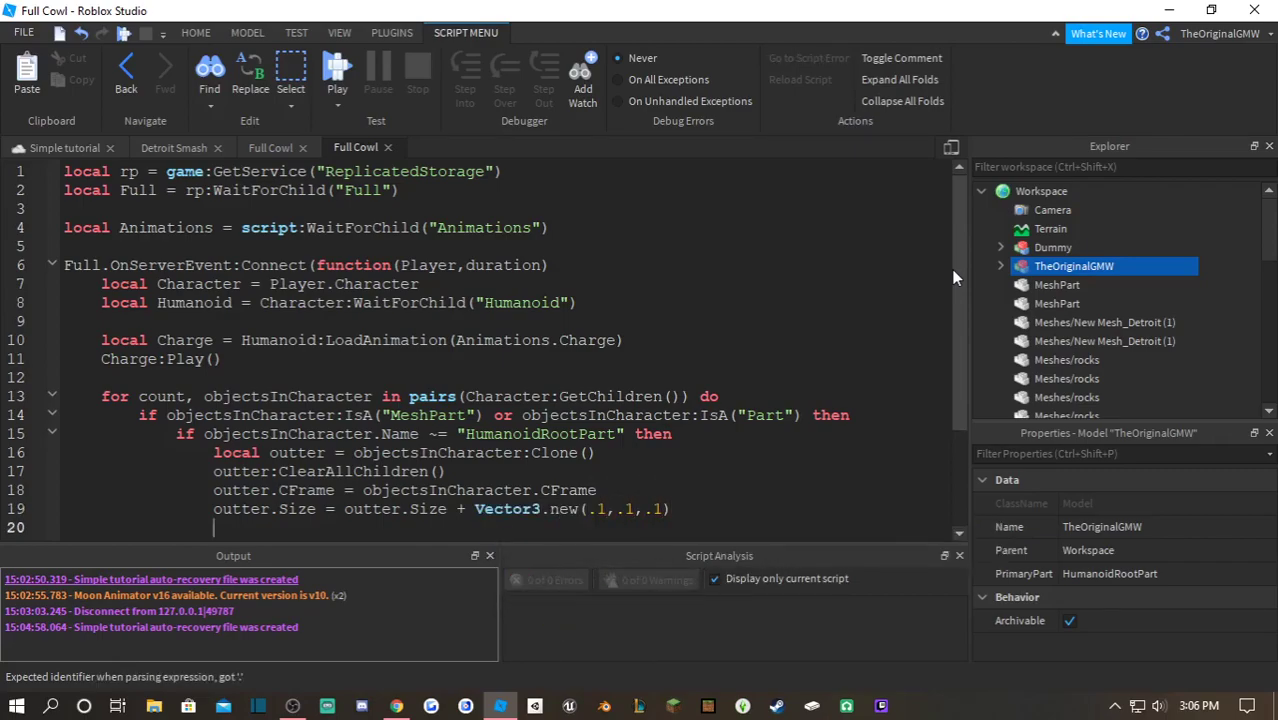
{"action": "scroll", "coordinate": [583, 245], "scroll_direction": "down", "scroll_amount": 2}
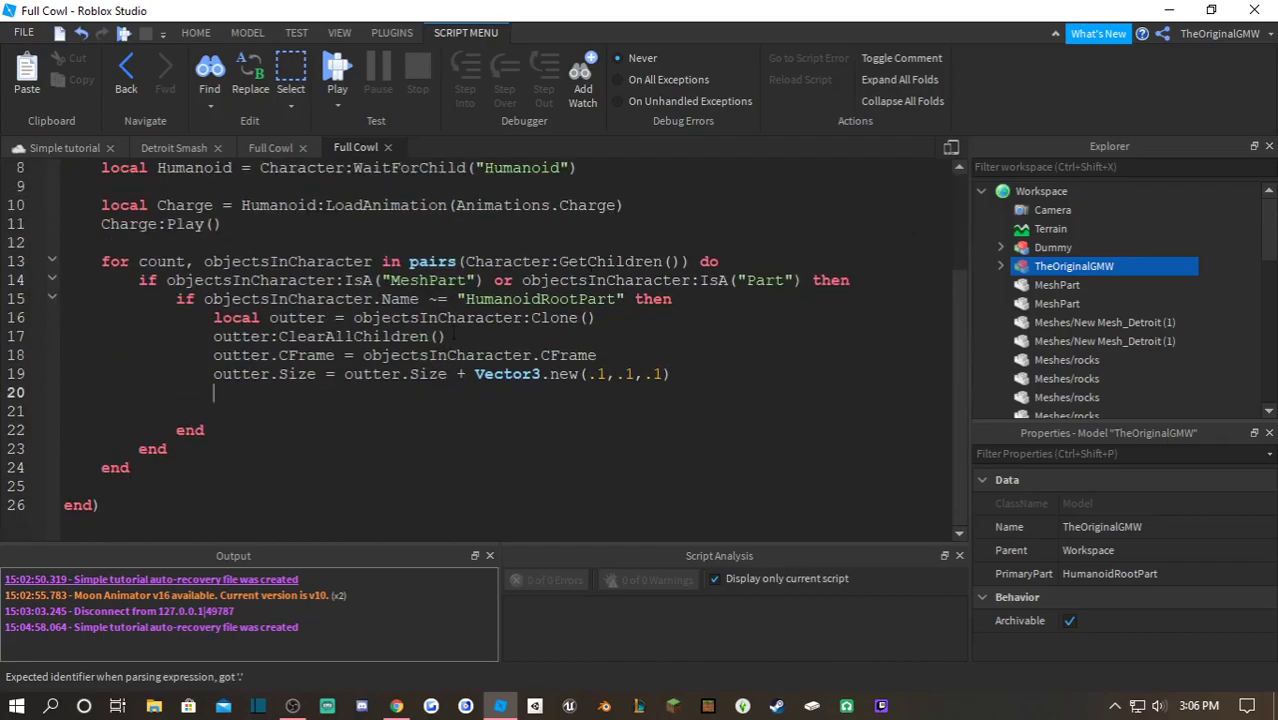
- Switch to the 3D view of the place and insert a block part on the baseplate beside the character
{"action": "left_click", "coordinate": [46, 150]}
{"action": "left_click", "coordinate": [380, 290]}
{"action": "right_click_drag", "start_coordinate": [428, 274], "coordinate": [450, 296]}
{"action": "scroll", "coordinate": [430, 276], "scroll_direction": "down", "scroll_amount": 4}
{"action": "left_click", "coordinate": [198, 35]}
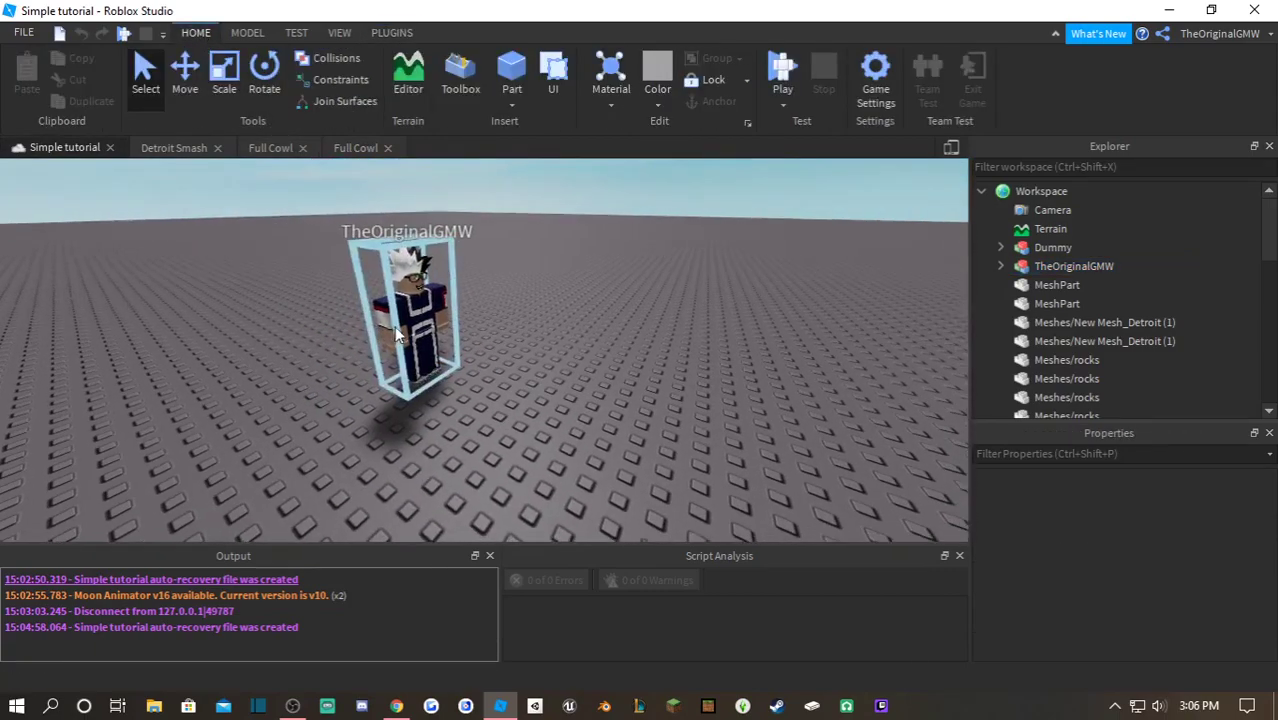
{"action": "right_click_drag", "start_coordinate": [398, 336], "coordinate": [500, 334]}
{"action": "scroll", "coordinate": [510, 310], "scroll_direction": "up", "scroll_amount": 4}
{"action": "left_click", "coordinate": [513, 80]}
{"action": "right_click_drag", "start_coordinate": [622, 322], "coordinate": [590, 366]}
{"action": "left_click_drag", "start_coordinate": [441, 365], "coordinate": [675, 443]}
- Change the new block part's material to Neon
{"action": "left_click", "coordinate": [511, 104]}
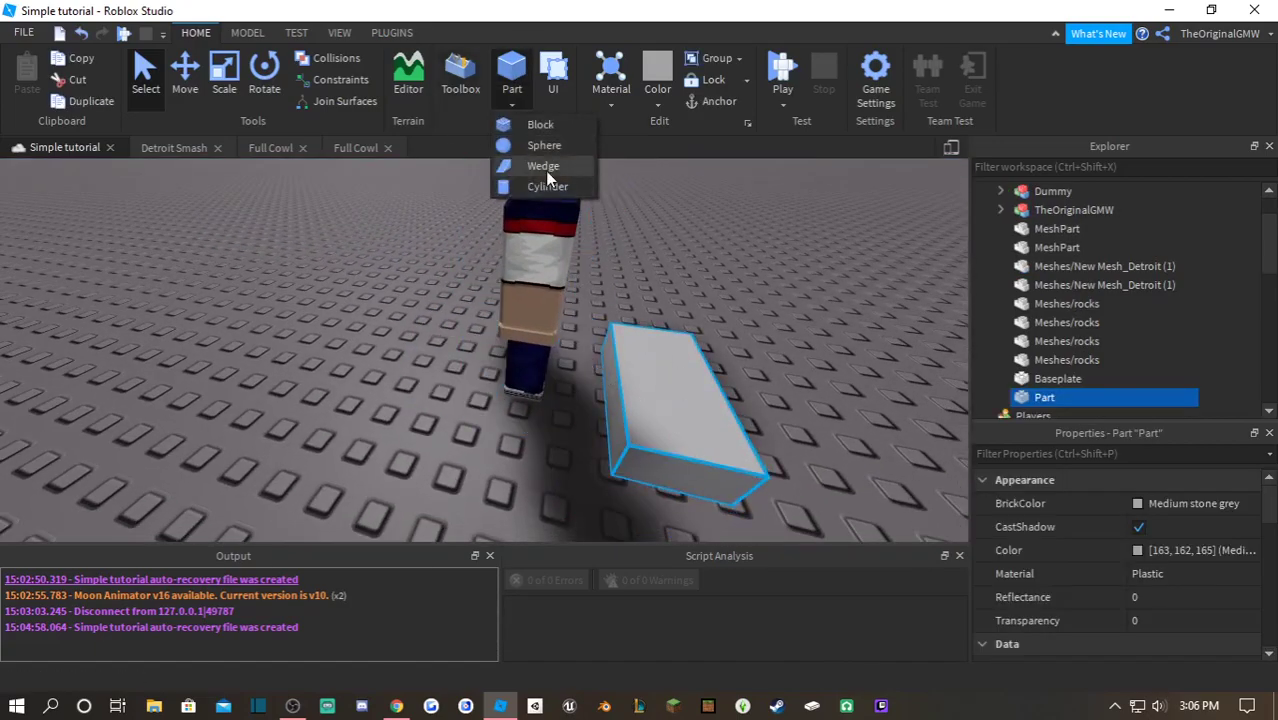
{"action": "left_click", "coordinate": [611, 101]}
{"action": "left_click", "coordinate": [611, 101]}
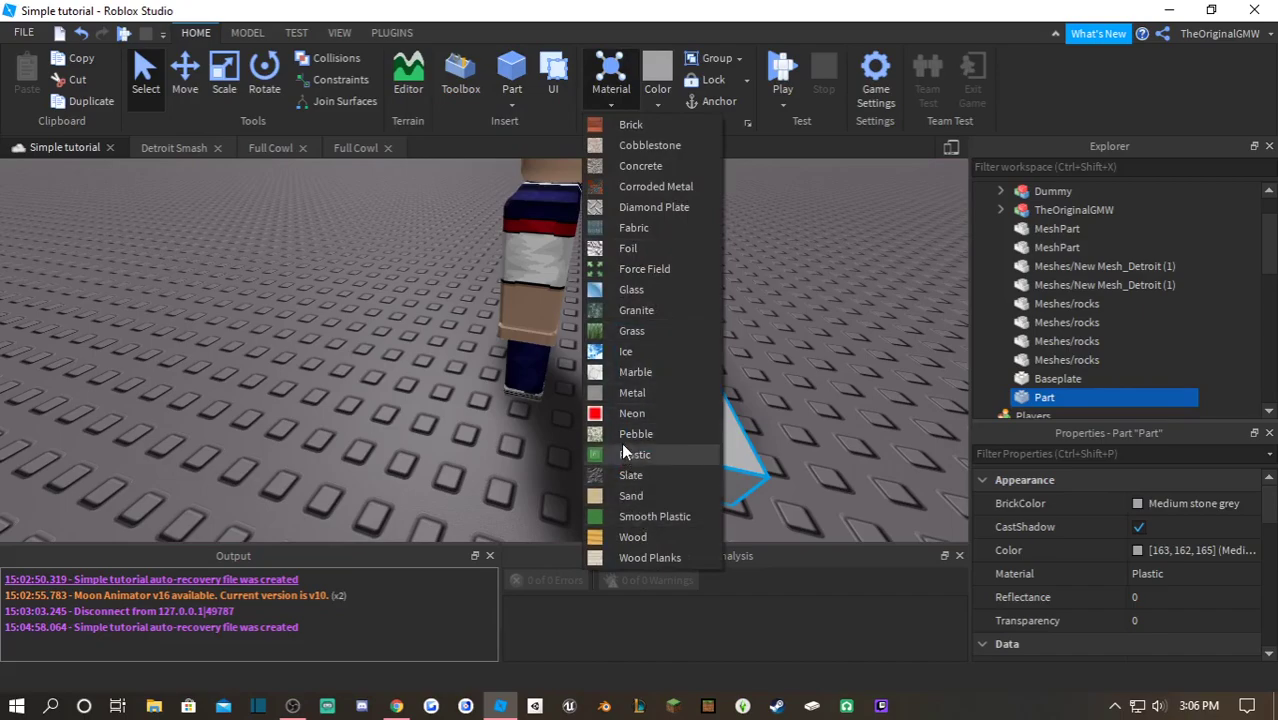
{"action": "left_click", "coordinate": [631, 413]}
- Move the neon part up and sideways so it sits in front of the character's body
{"action": "scroll", "coordinate": [497, 374], "scroll_direction": "up", "scroll_amount": 3}
{"action": "left_click_drag", "start_coordinate": [492, 367], "coordinate": [491, 389]}
{"action": "left_click", "coordinate": [189, 74]}
{"action": "right_click_drag", "start_coordinate": [590, 284], "coordinate": [581, 279]}
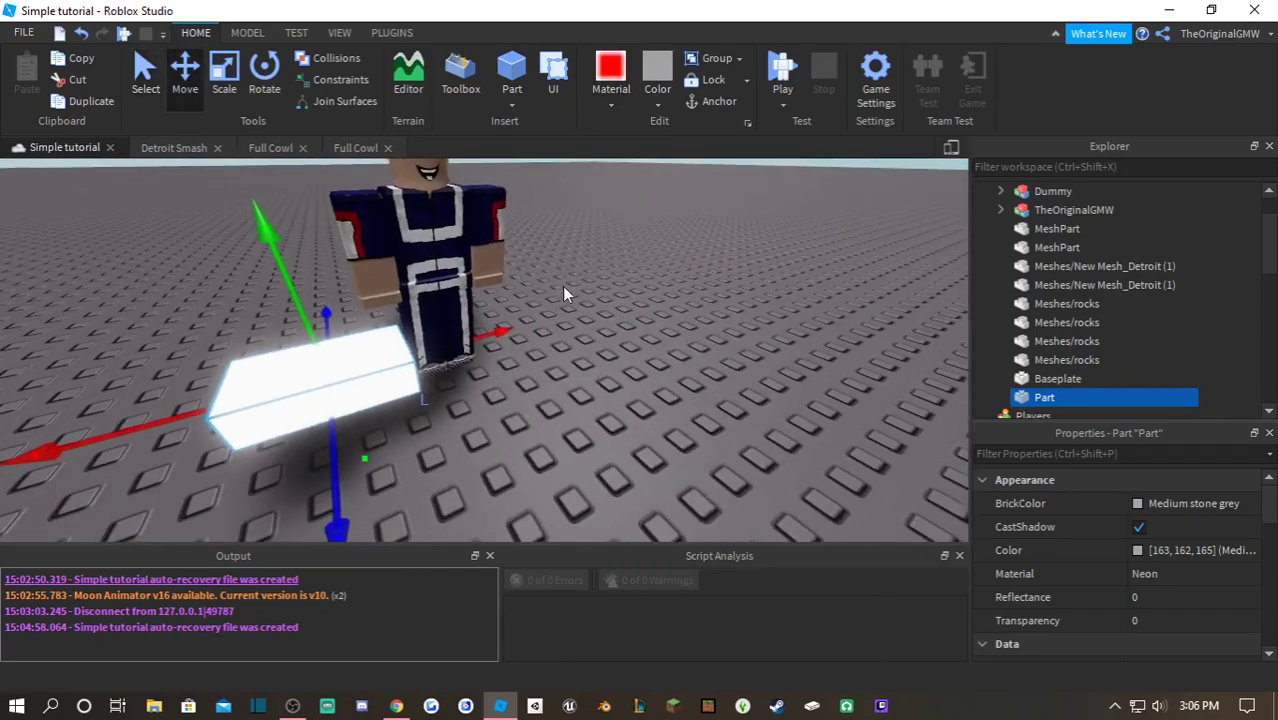
{"action": "left_click_drag", "start_coordinate": [474, 342], "coordinate": [514, 330]}
{"action": "left_click_drag", "start_coordinate": [373, 284], "coordinate": [337, 149]}
{"action": "scroll", "coordinate": [534, 257], "scroll_direction": "up", "scroll_amount": 3}
{"action": "right_click_drag", "start_coordinate": [534, 257], "coordinate": [545, 260]}
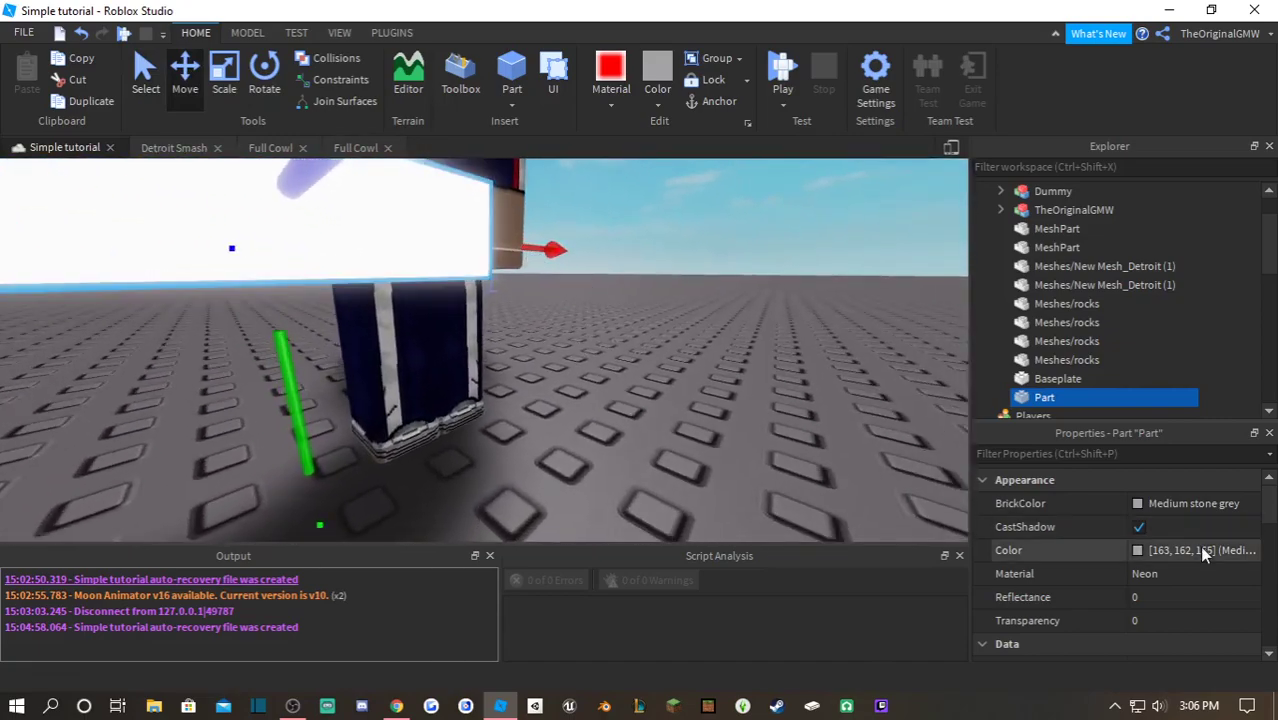
- Set the neon part's transparency to 0.8, and keep the part selected
{"action": "left_click", "coordinate": [1195, 620]}
{"action": "type", "text": "0.45"}
{"action": "left_click_drag", "start_coordinate": [1227, 622], "coordinate": [1247, 627]}
{"action": "left_click", "coordinate": [818, 368]}
{"action": "right_click_drag", "start_coordinate": [818, 368], "coordinate": [818, 368]}
{"action": "left_click", "coordinate": [380, 395]}
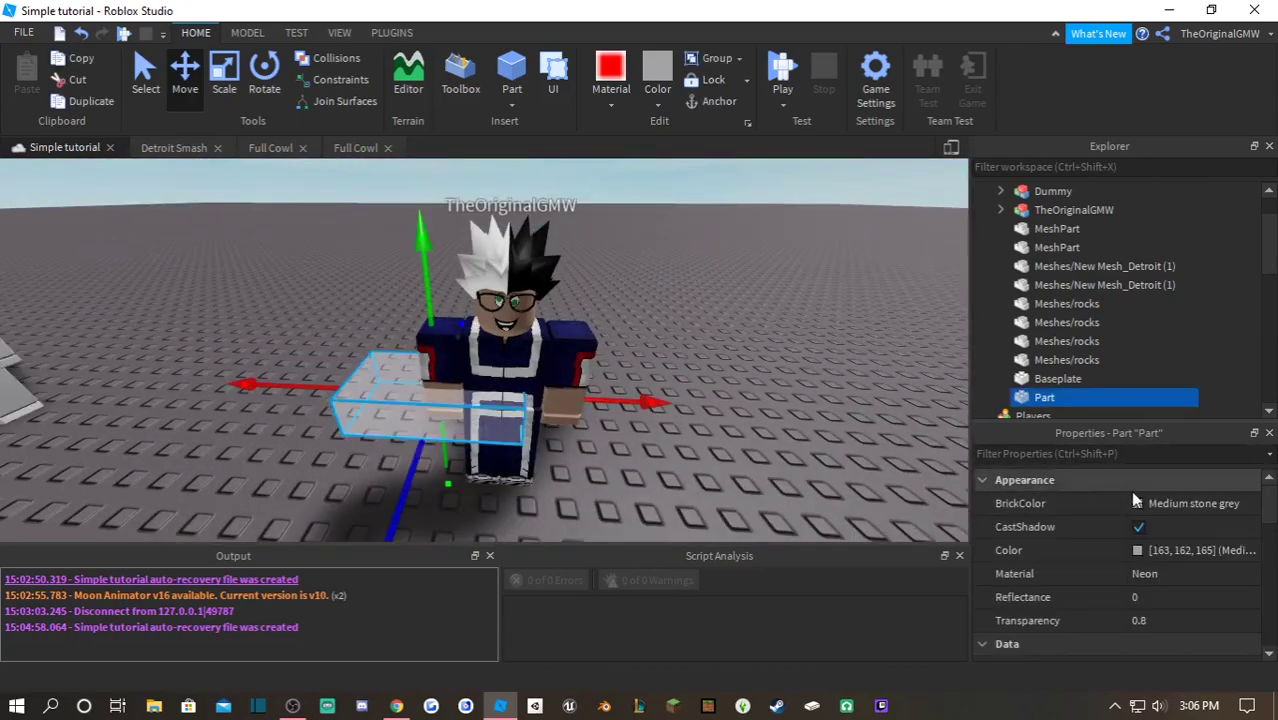
- Set the neon part's color to a mint green with RGB 121, 255, 159
{"action": "left_click", "coordinate": [1138, 551]}
{"action": "left_click_drag", "start_coordinate": [768, 160], "coordinate": [922, 170]}
{"action": "left_click_drag", "start_coordinate": [1013, 257], "coordinate": [1010, 195]}
{"action": "left_click_drag", "start_coordinate": [930, 243], "coordinate": [908, 291]}
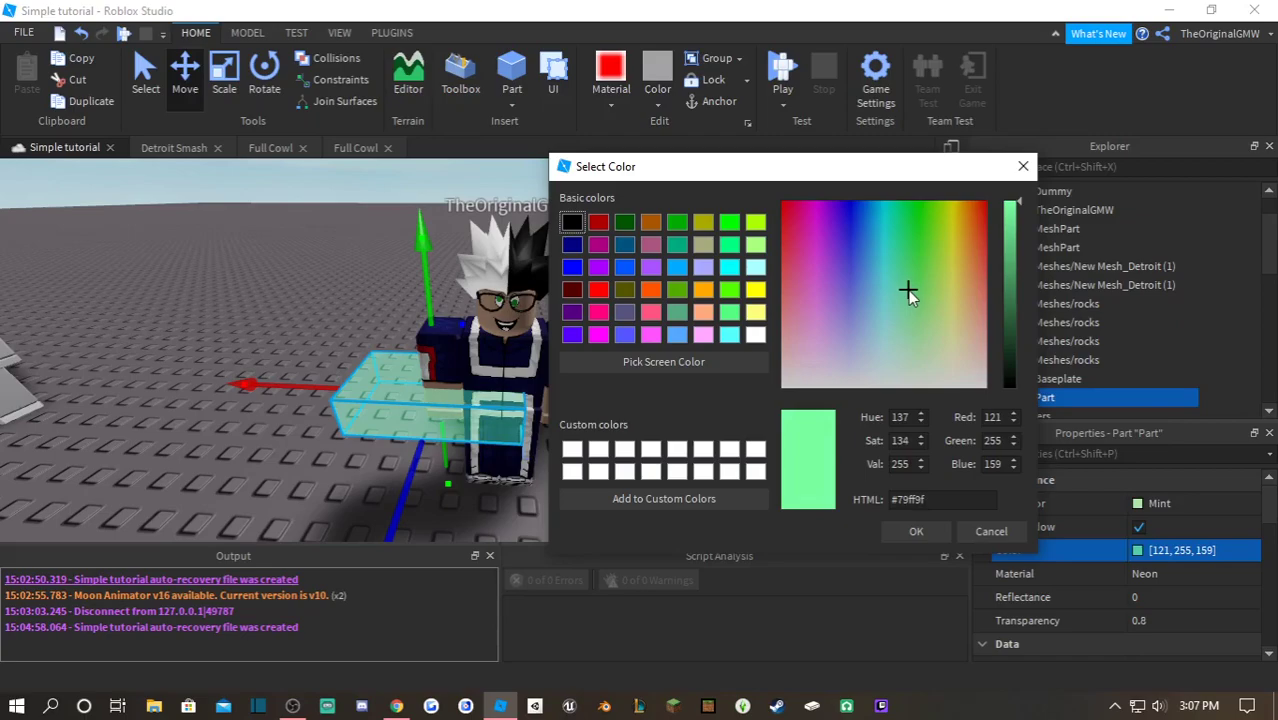
{"action": "left_click", "coordinate": [918, 532]}
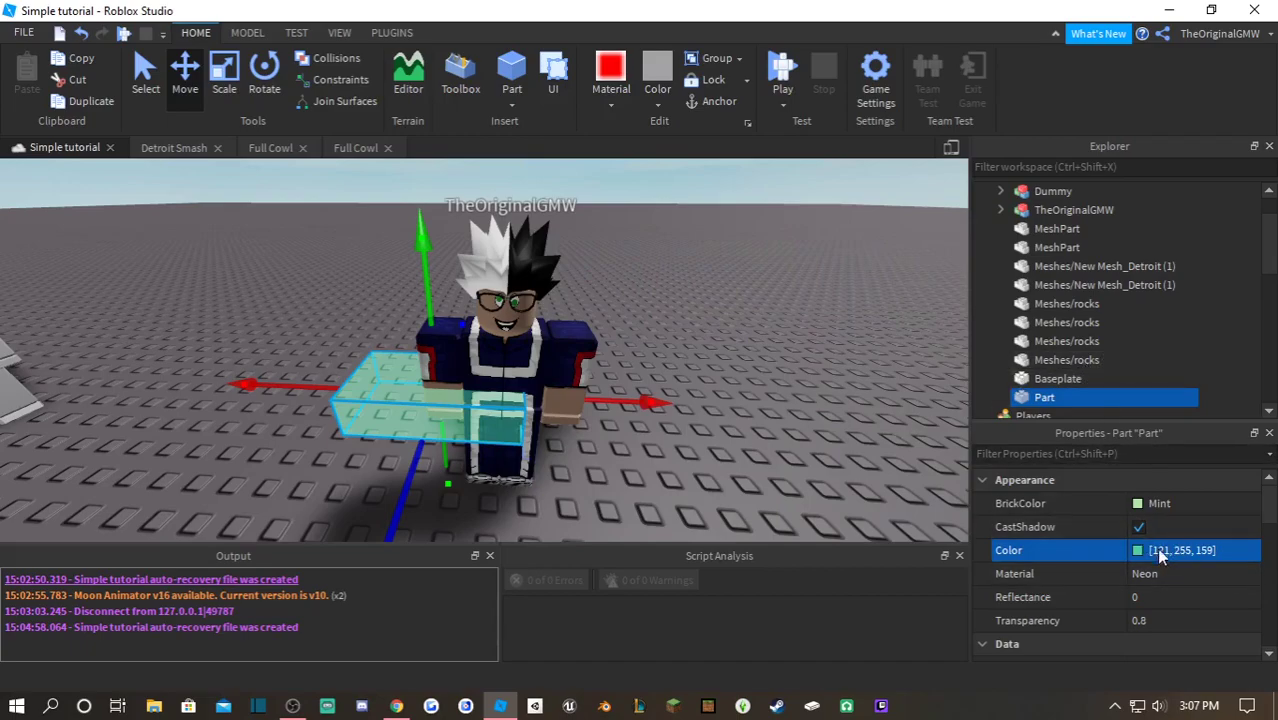
- In the Full Cowl server script, add the line outter.Color = Color3.fromRGB(121,255,159) below the outter.Size line
{"action": "left_click", "coordinate": [354, 148]}
{"action": "left_click", "coordinate": [223, 376]}
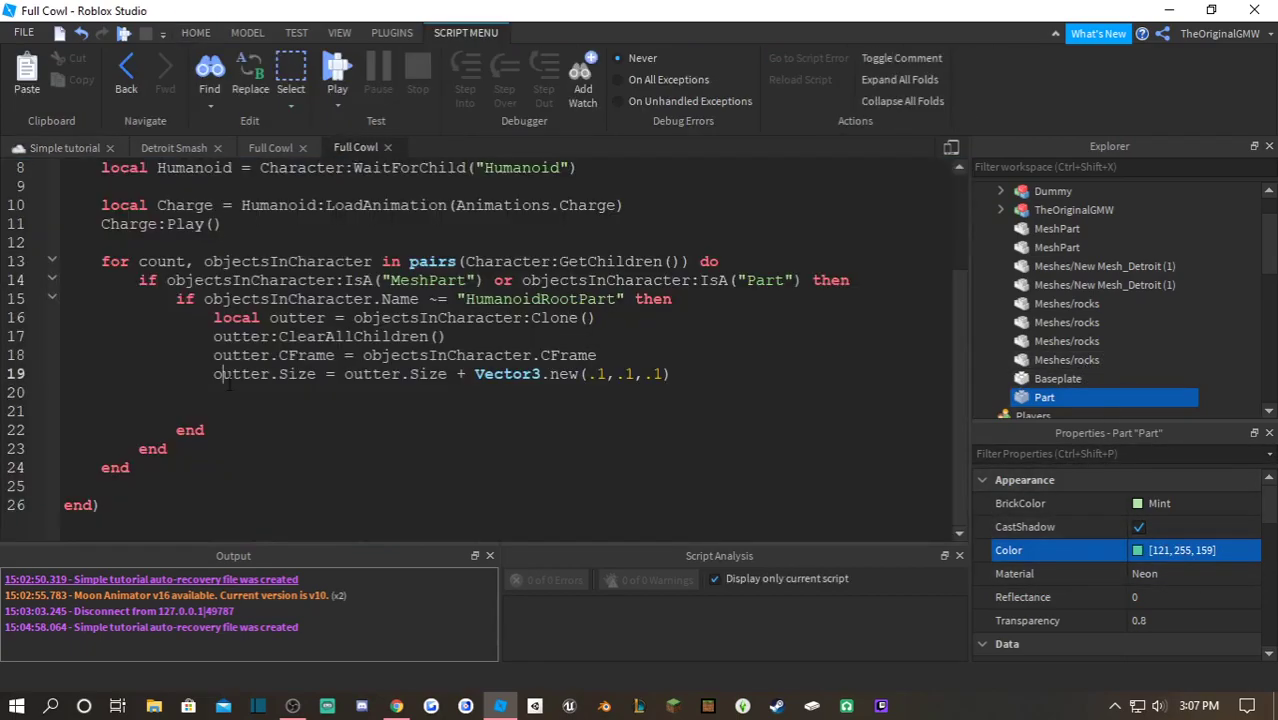
{"action": "left_click", "coordinate": [229, 385]}
{"action": "type", "text": "outter."}
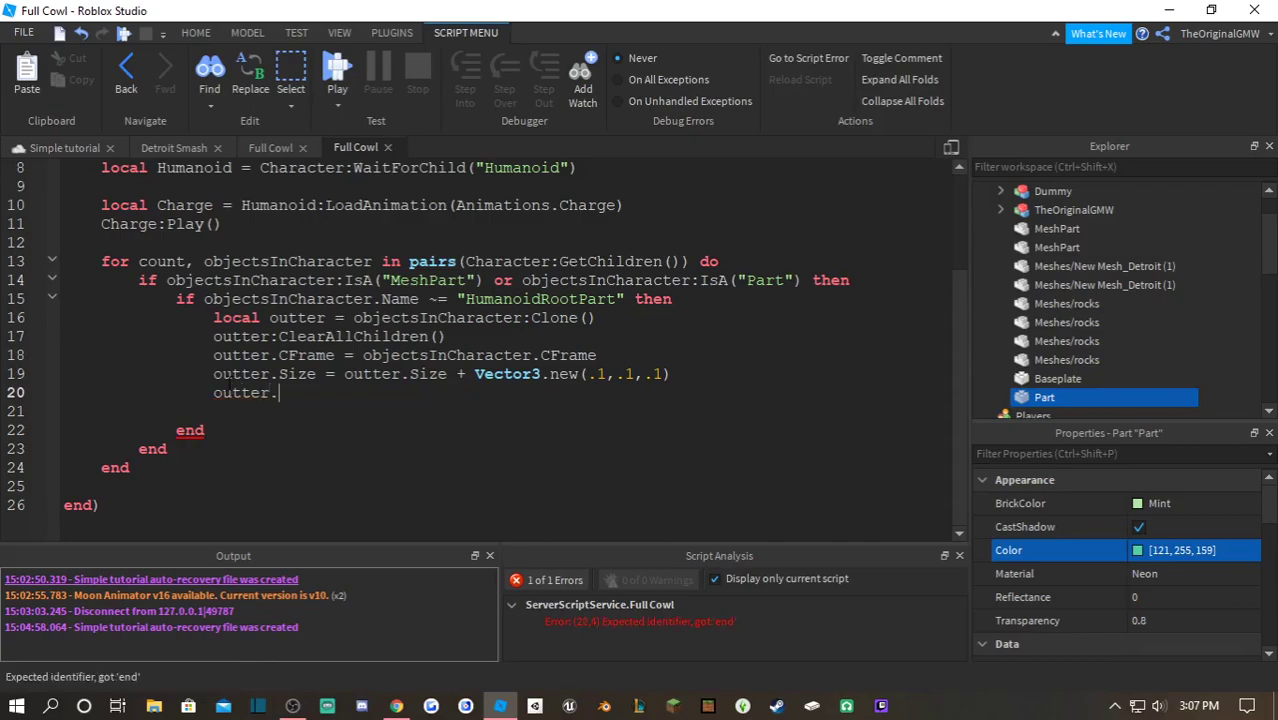
{"action": "type", "text": "Color = Col"}
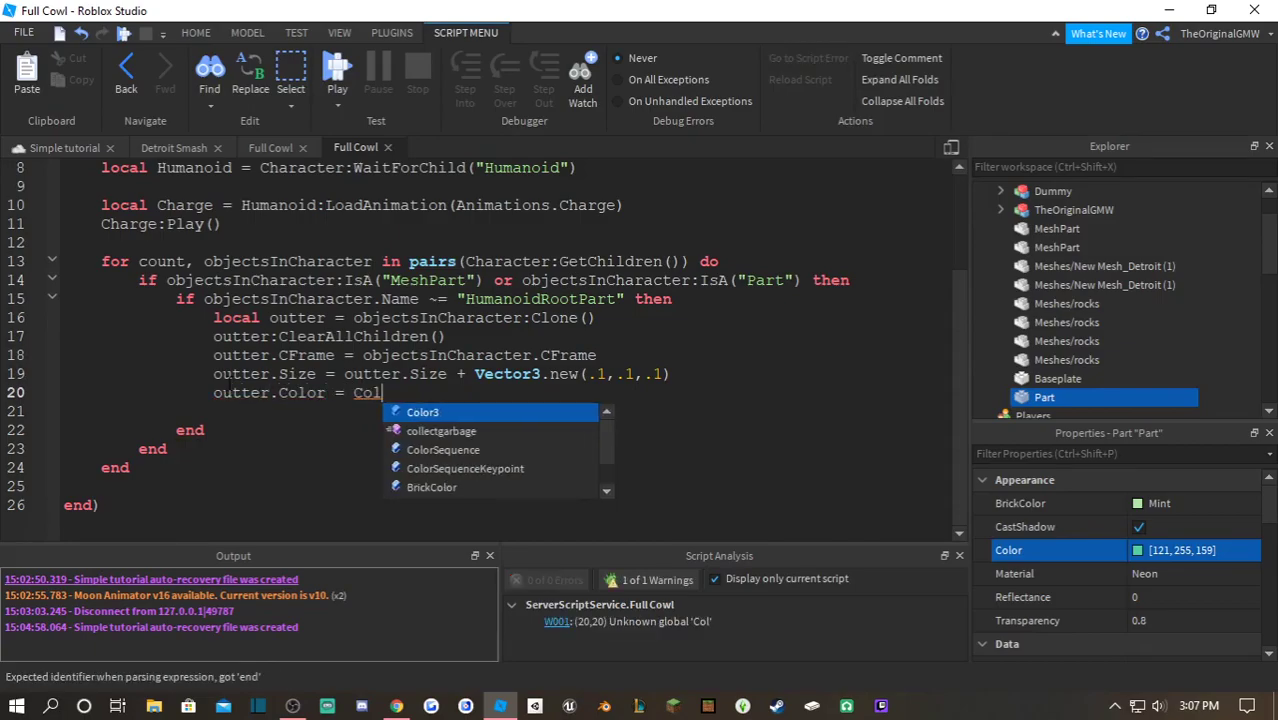
{"action": "type", "text": "or3.fromRGB("}
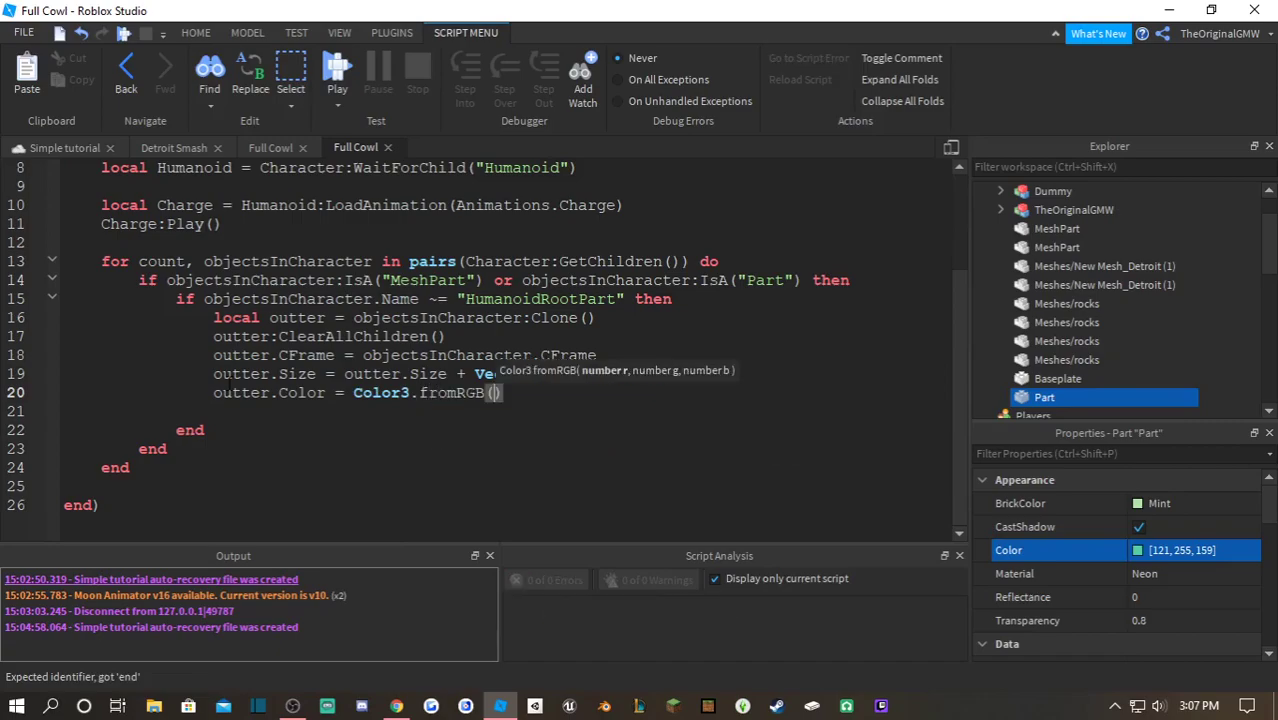
{"action": "type", "text": "121,"}
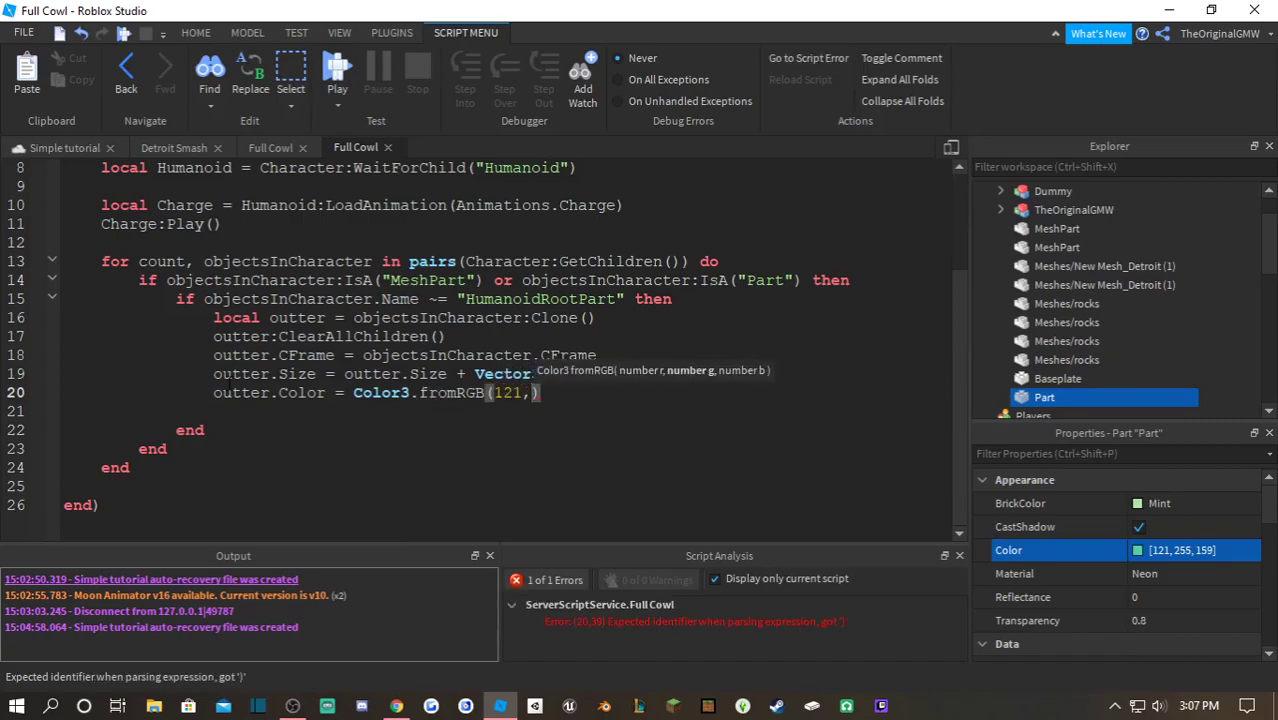
{"action": "type", "text": "255,"}
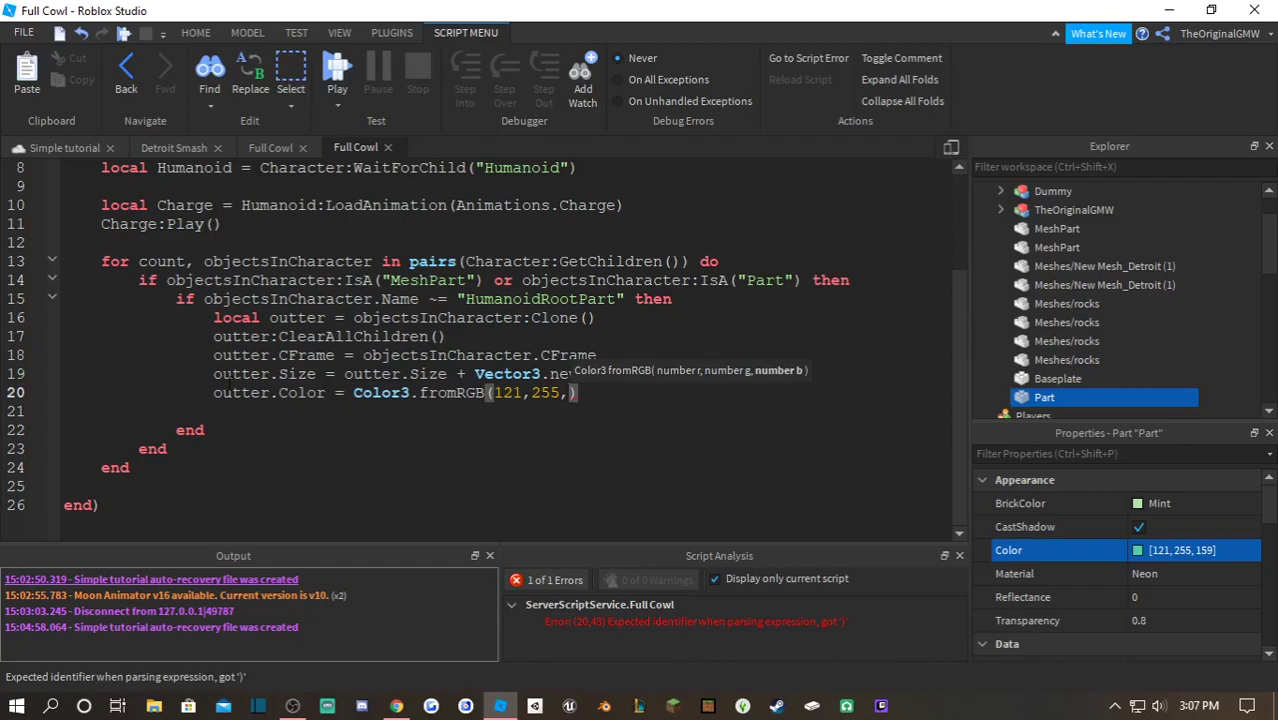
{"action": "type", "text": "159)"}
{"action": "key", "text": "Return"}
- Add the line outter.Parent = objectsInCharacter below the color line, followed by blank lines
{"action": "type", "text": "out"}
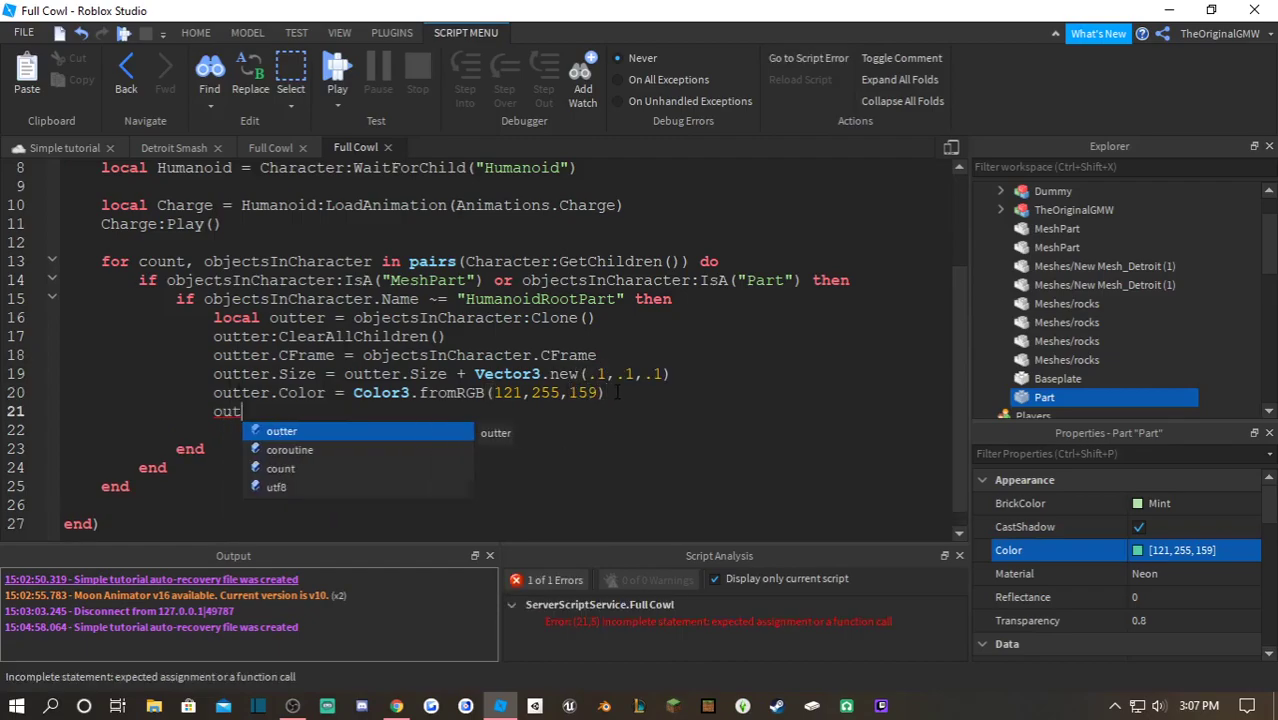
{"action": "key", "text": "Tab"}
{"action": "type", "text": ".Parent ="}
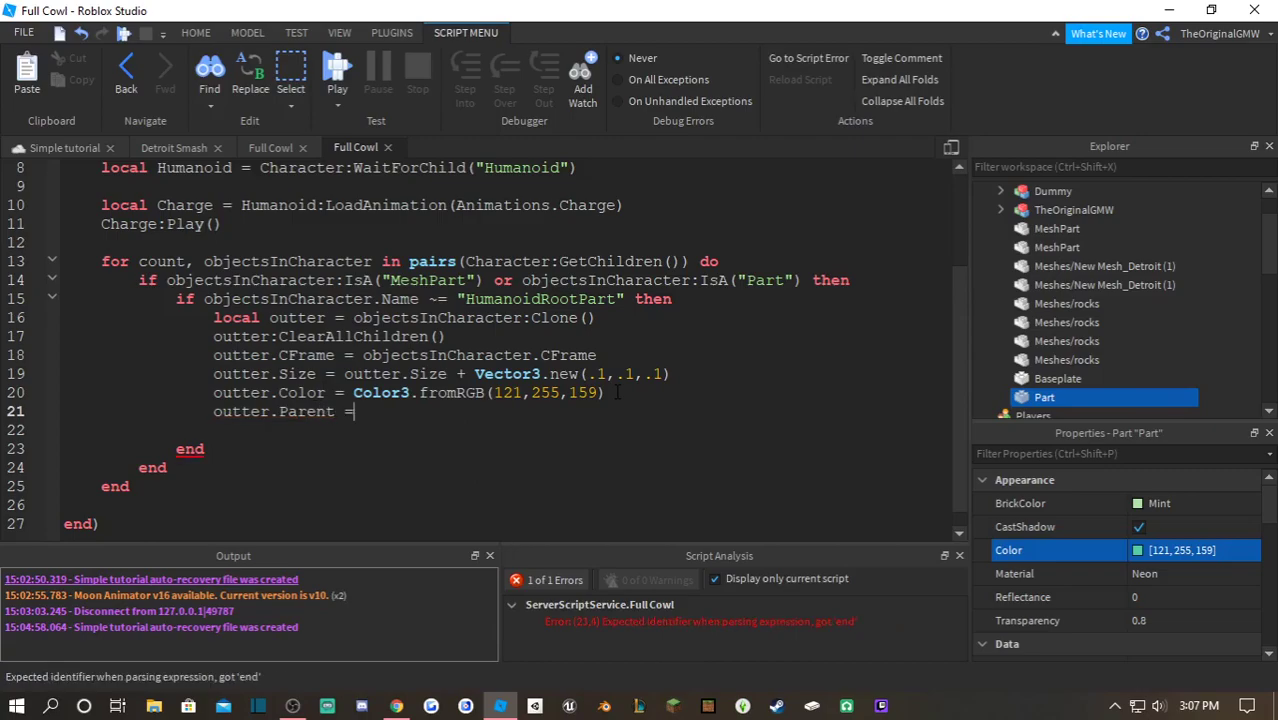
{"action": "type", "text": " obje"}
{"action": "key", "text": "Tab"}
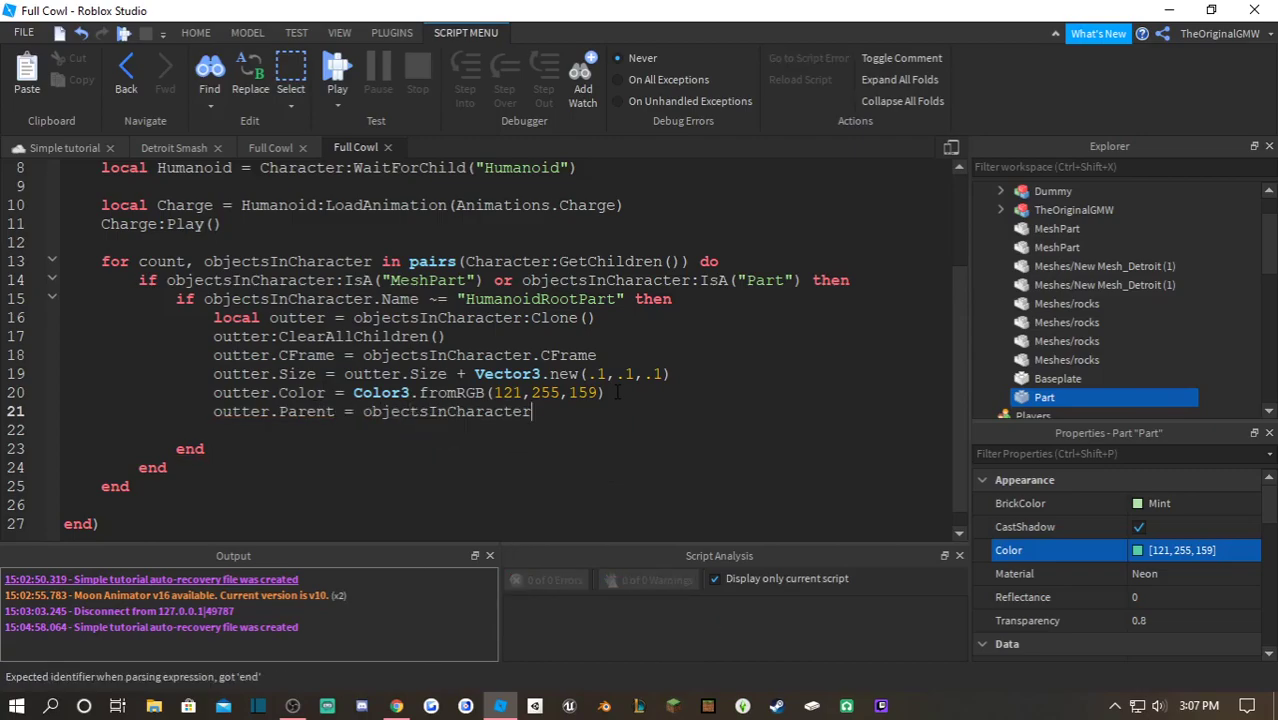
{"action": "key", "text": "Return"}
{"action": "key", "text": "Return"}
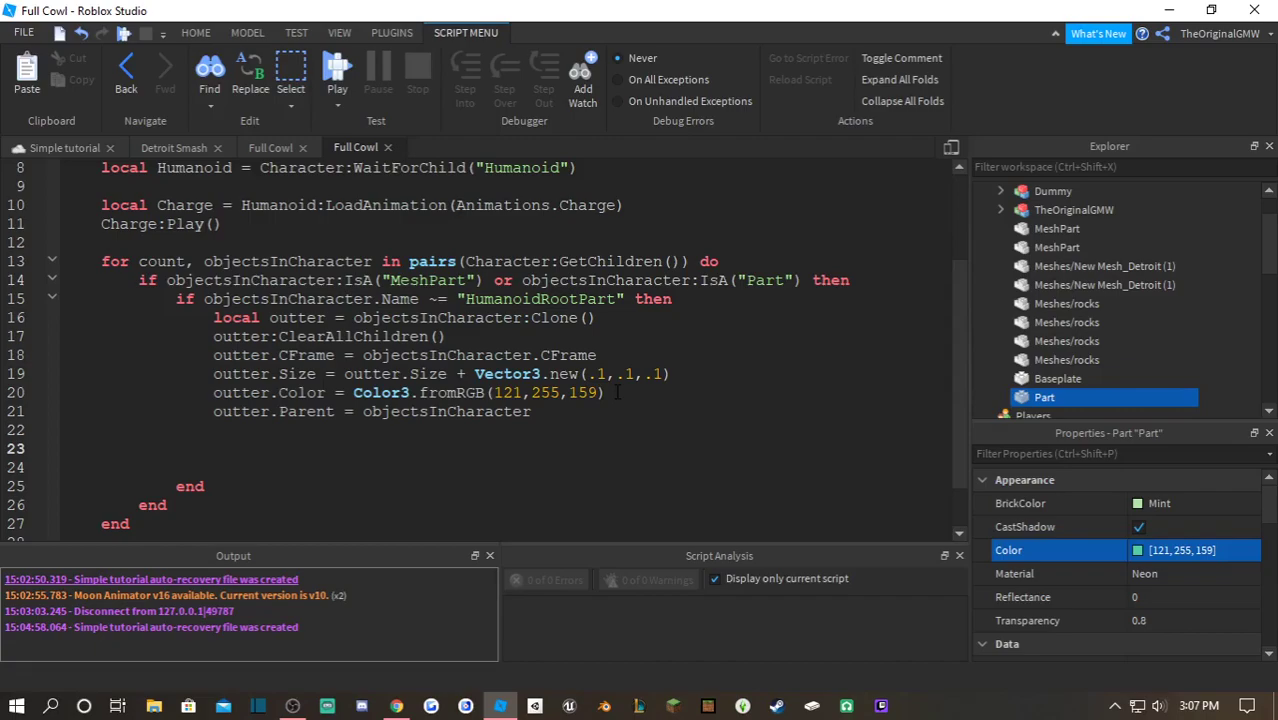
- Declare the weld below the outter lines with local weld = Instance.new("ManualWeld")
{"action": "type", "text": "lolcal"}
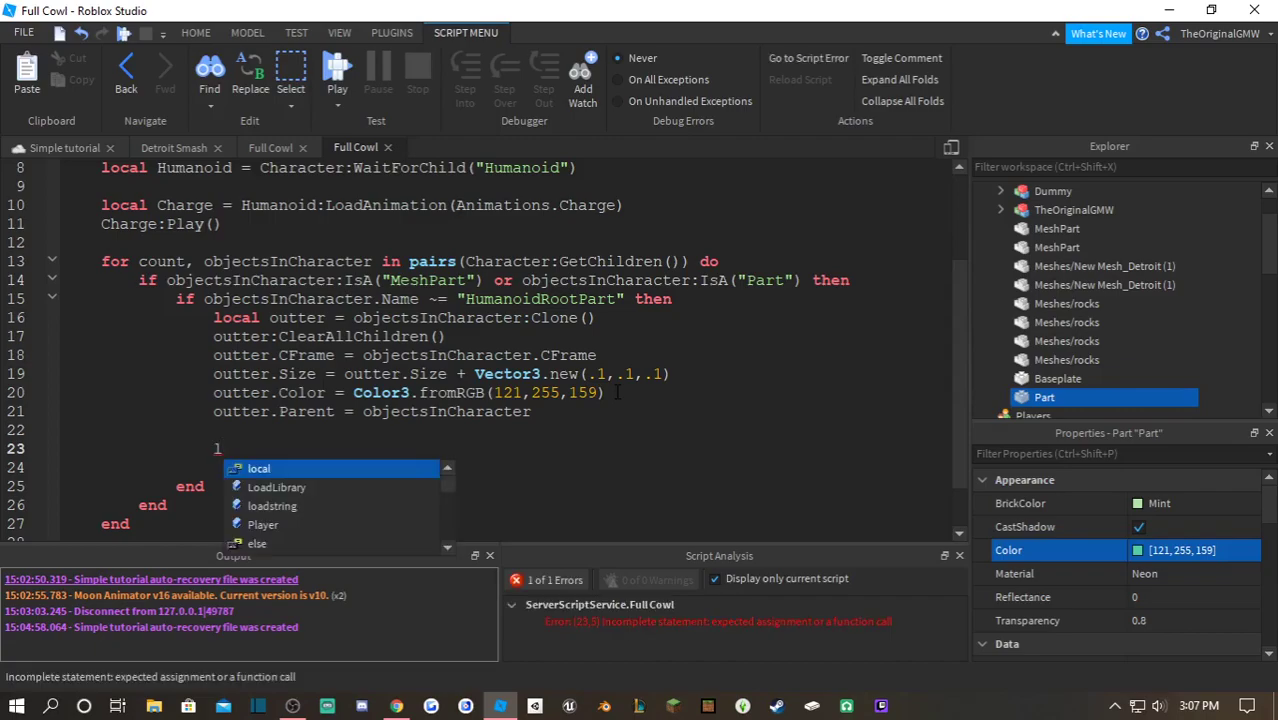
{"action": "key", "text": "BackSpace"}
{"action": "key", "text": "BackSpace"}
{"action": "key", "text": "BackSpace"}
{"action": "key", "text": "BackSpace"}
{"action": "type", "text": "cal "}
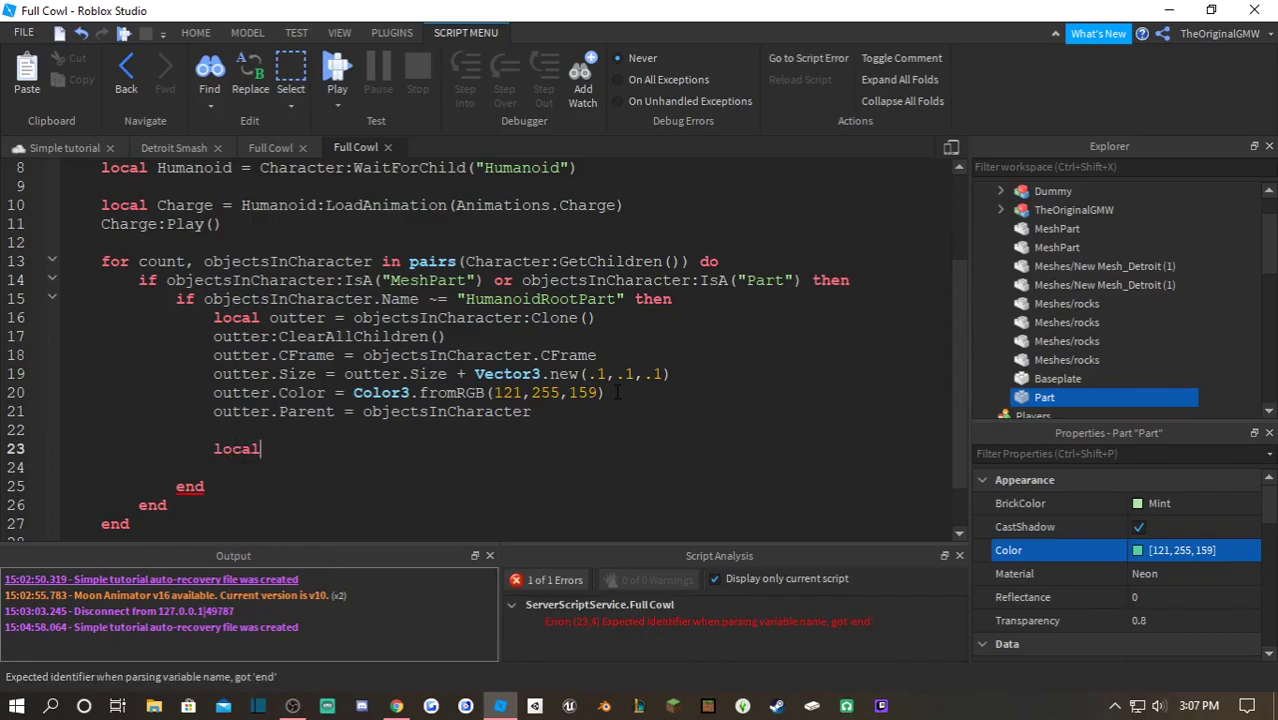
{"action": "type", "text": "weld "}
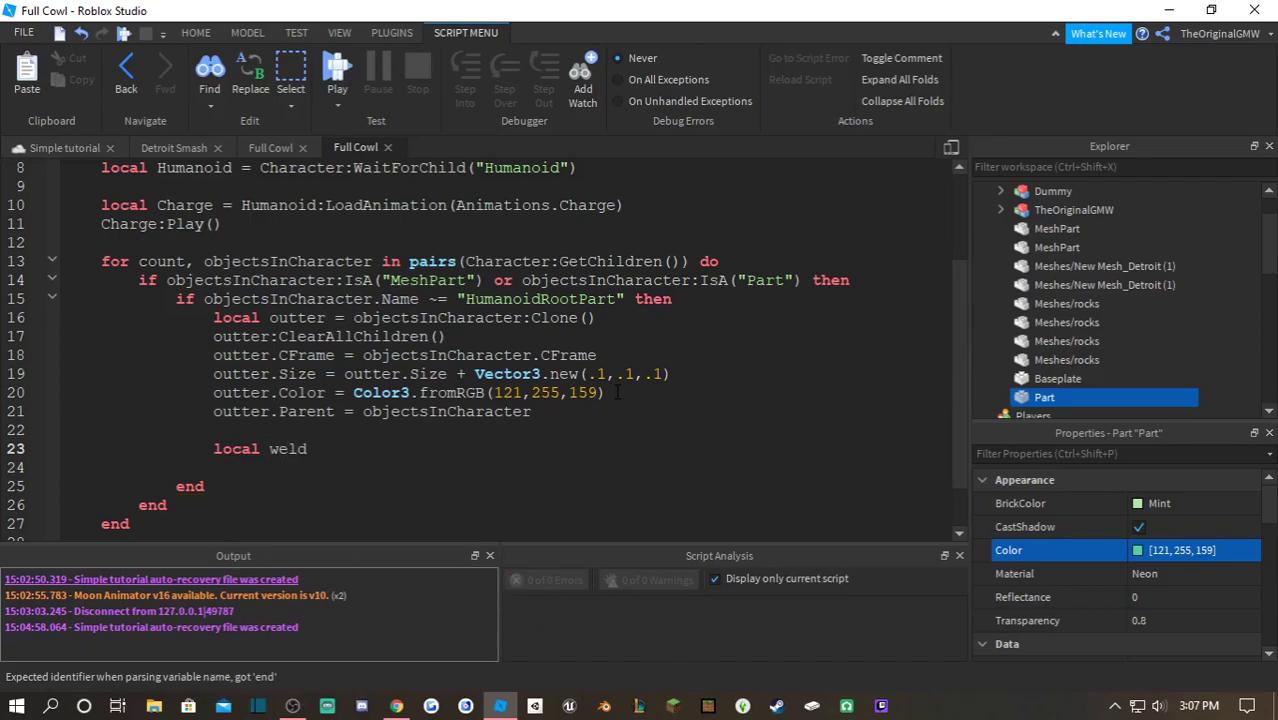
{"action": "type", "text": "= Instance.new(\"ManualWeld"}
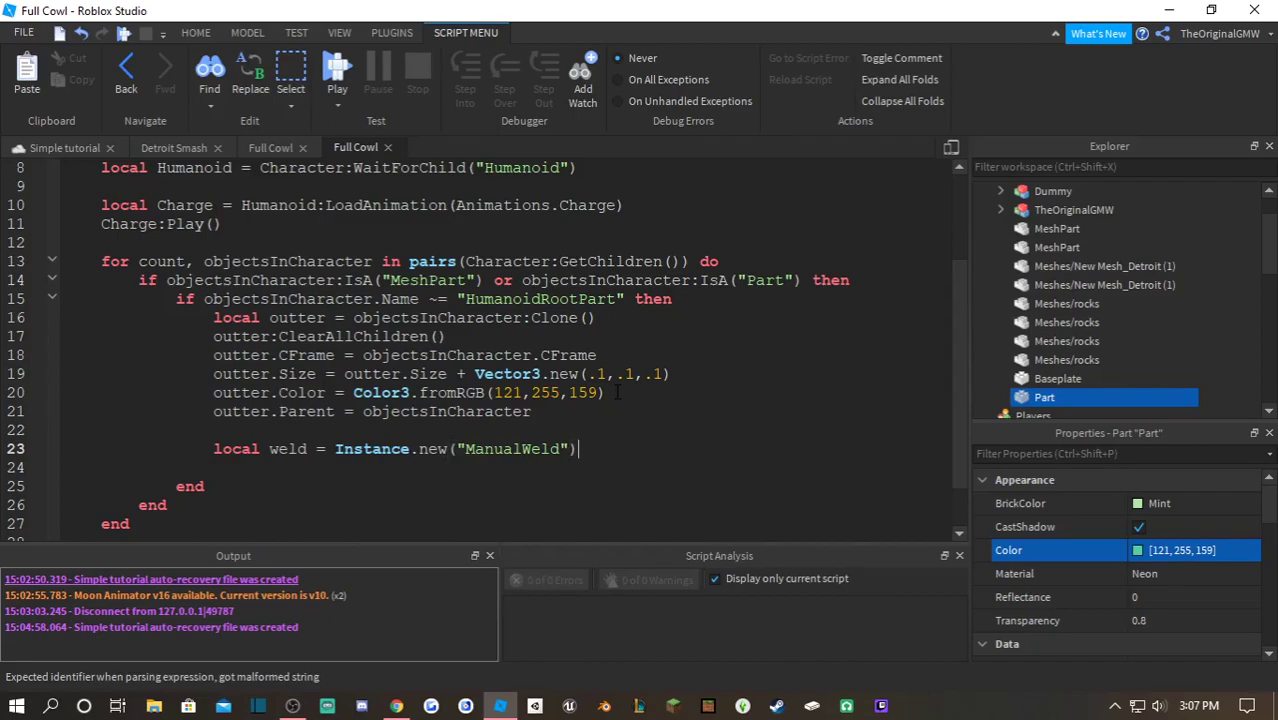
- Assign the weld's two parts with weld.Part0 = outter and weld.Part1 = objectsInCharacter on separate lines
{"action": "key", "text": "Return"}
{"action": "type", "text": "weld.l"}
{"action": "key", "text": "BackSpace"}
{"action": "type", "text": "Part0 = "}
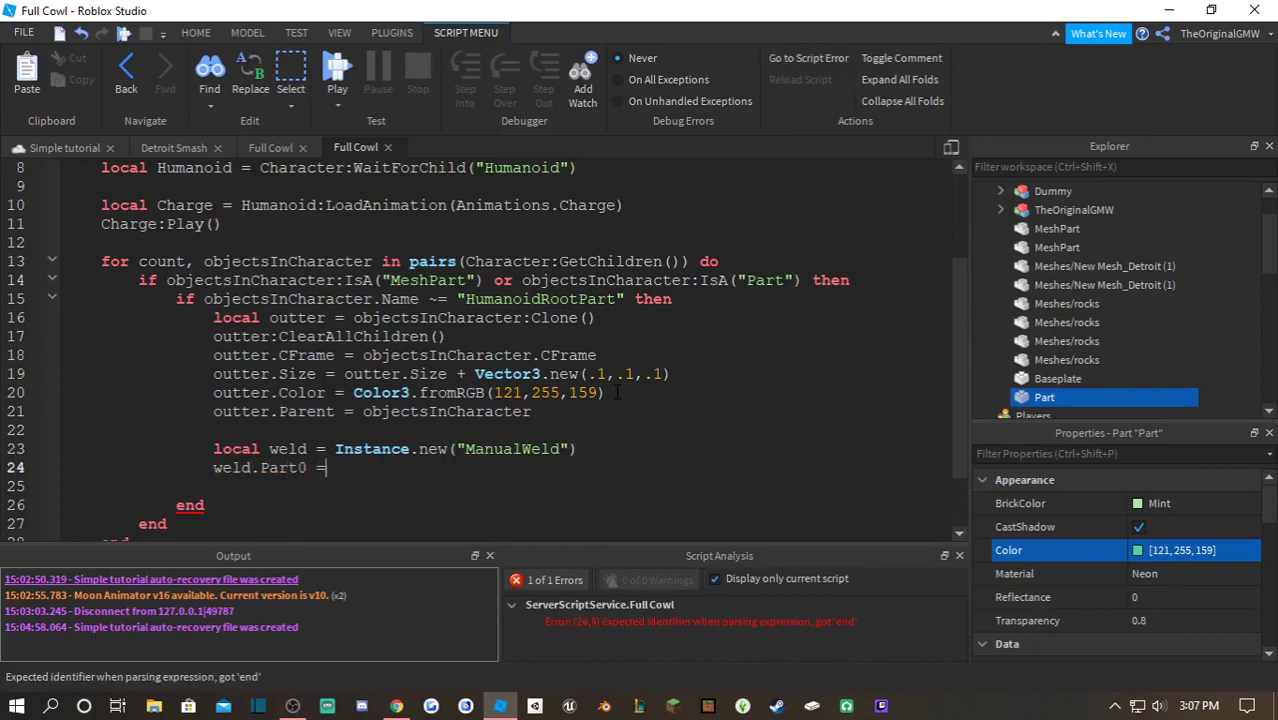
{"action": "type", "text": "outter"}
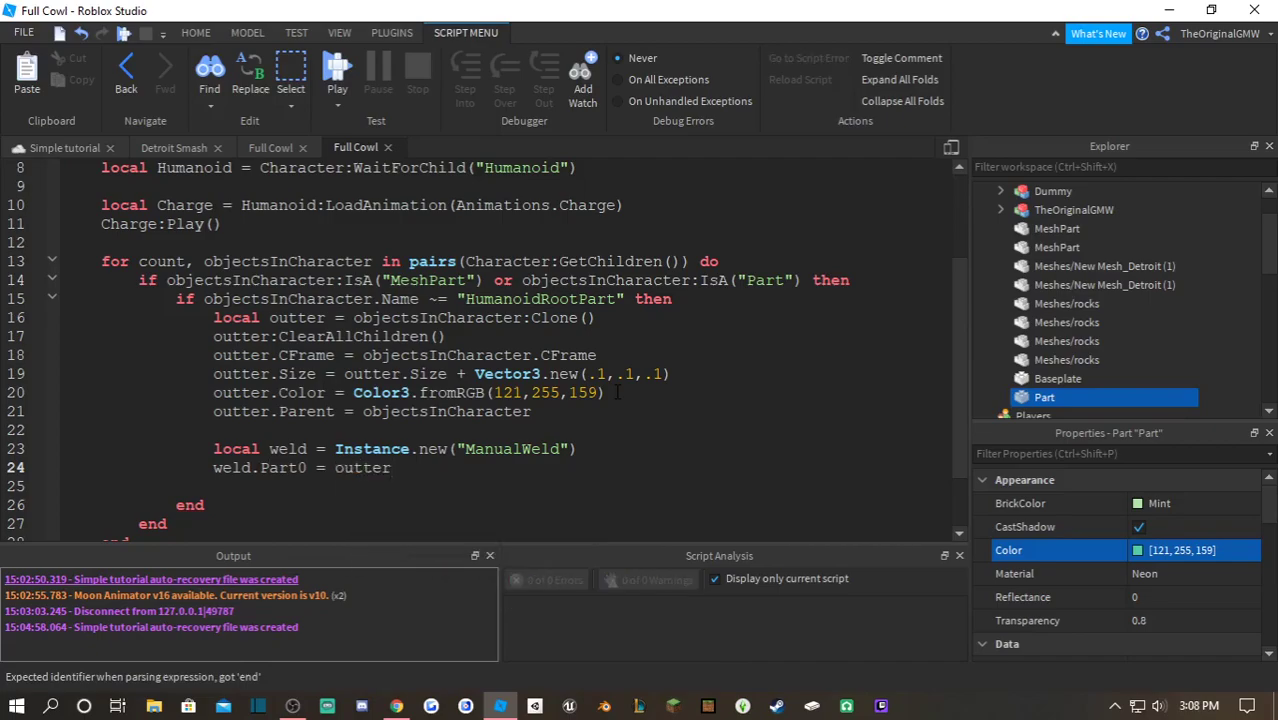
{"action": "key", "text": "Return"}
{"action": "type", "text": "w"}
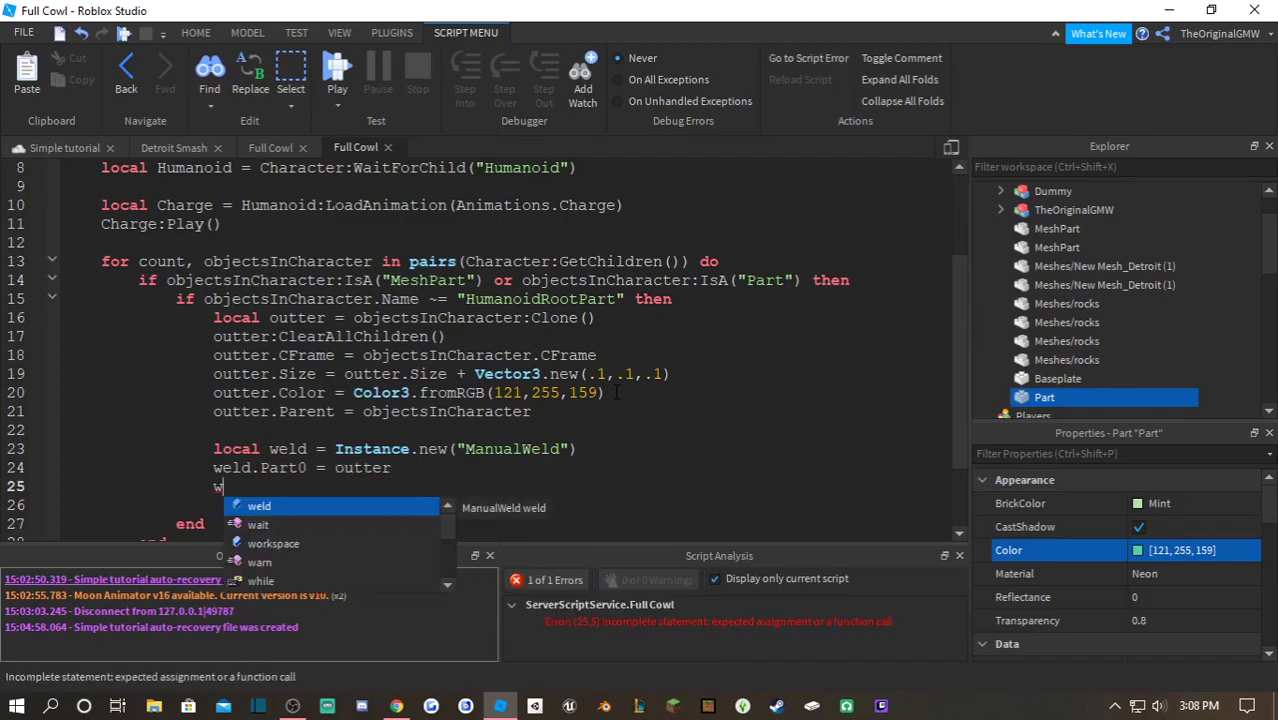
{"action": "type", "text": "eld.Par"}
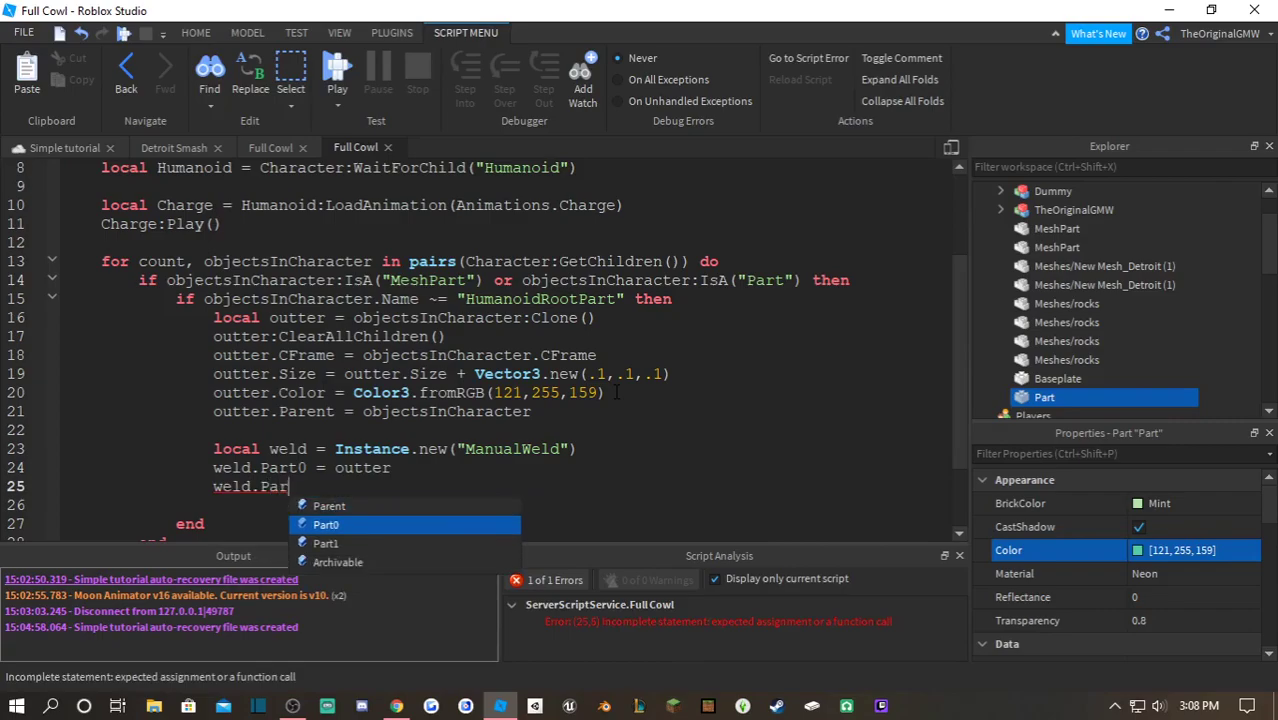
{"action": "type", "text": "t1 = "}
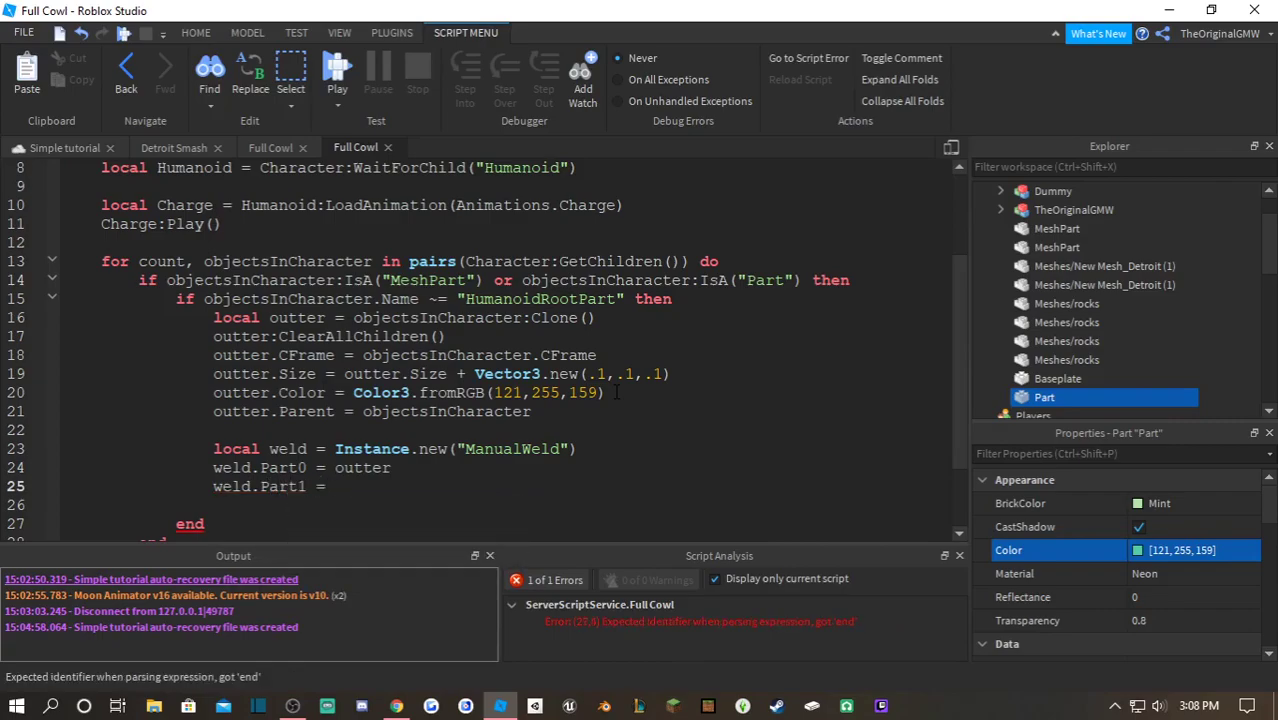
{"action": "type", "text": "objectsInCharacter"}
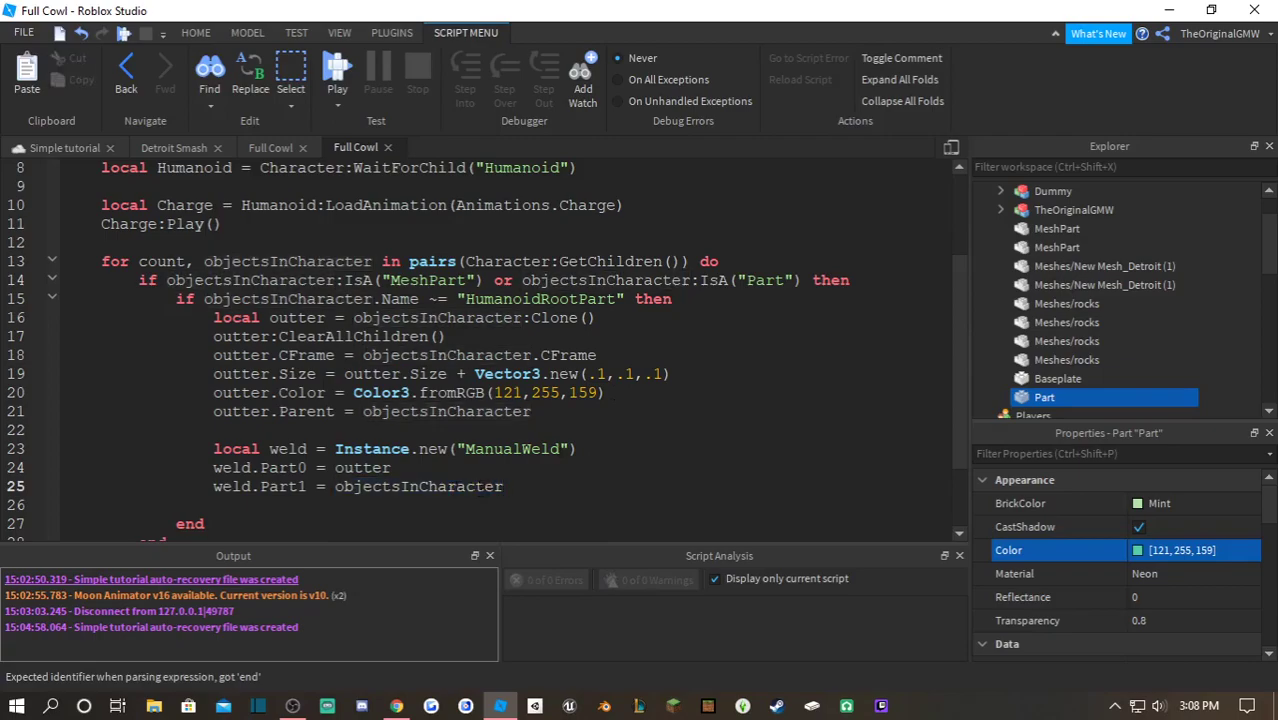
{"action": "left_click_drag", "start_coordinate": [391, 468], "coordinate": [260, 468]}
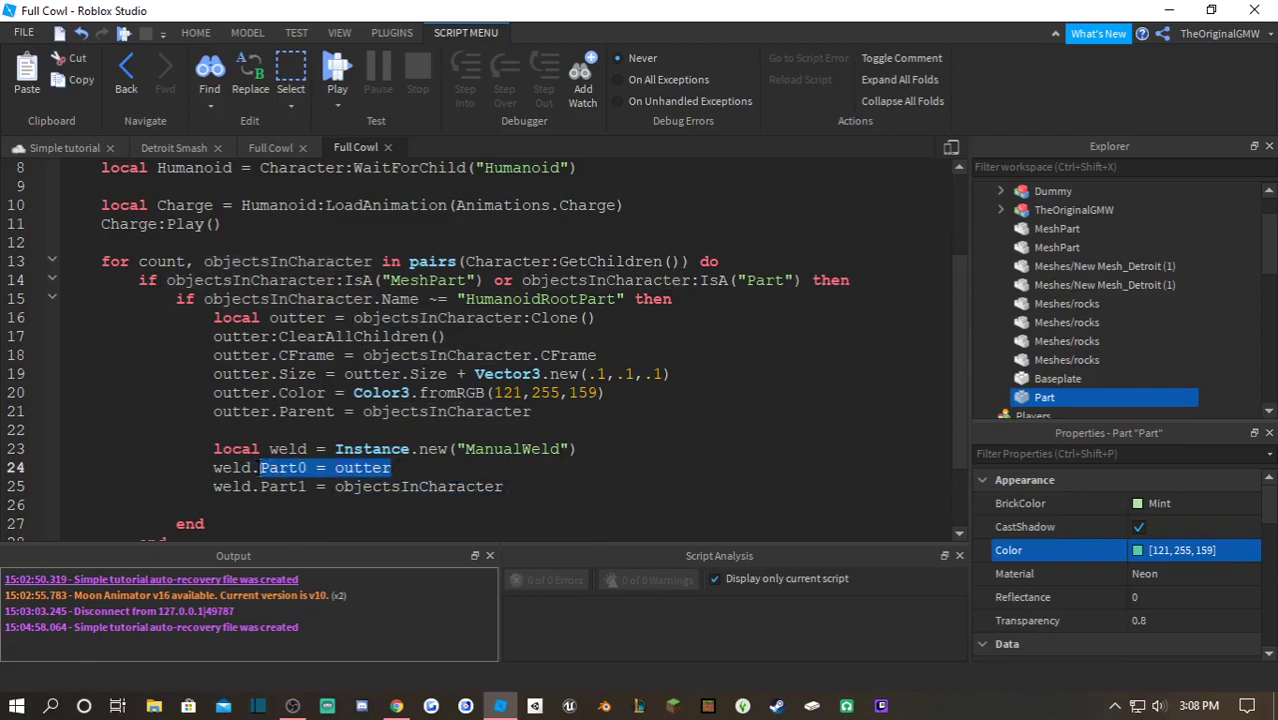
{"action": "left_click", "coordinate": [401, 486]}
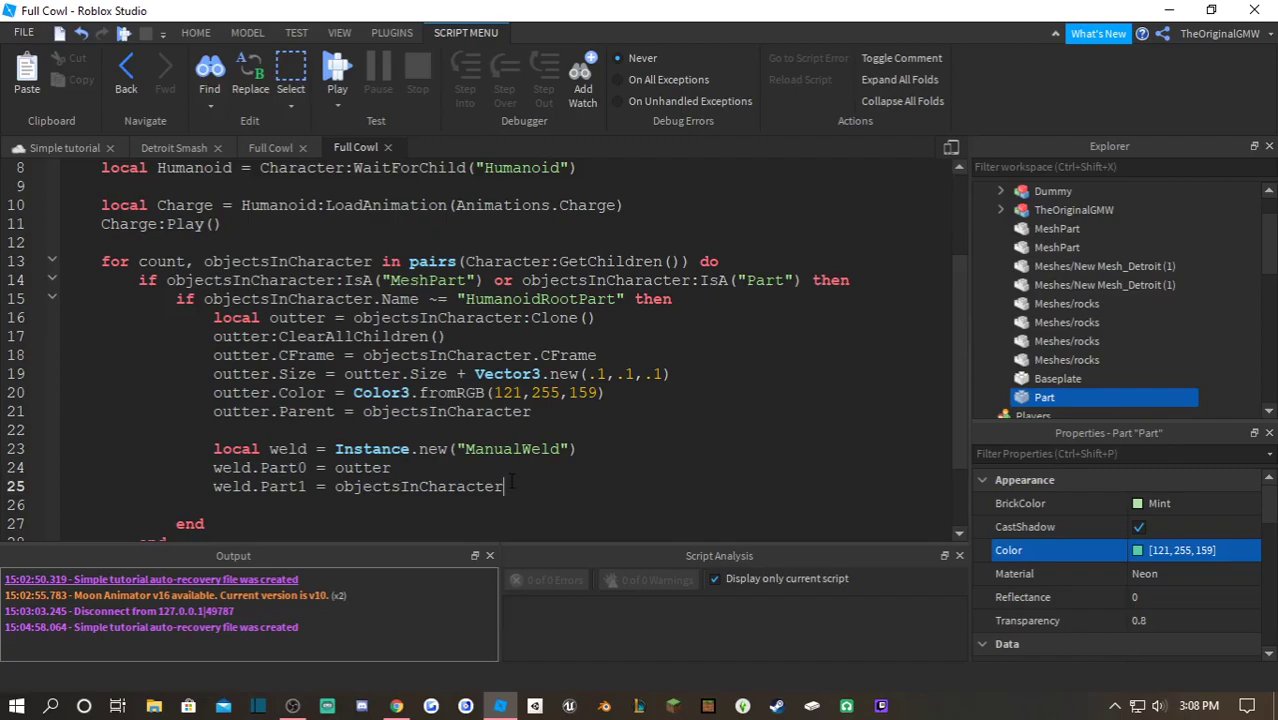
- Start a weld.C0 line below the Part1 line, assigning it outter:ToObjectSpace
{"action": "key", "text": "Return"}
{"action": "type", "text": "weld.C0"}
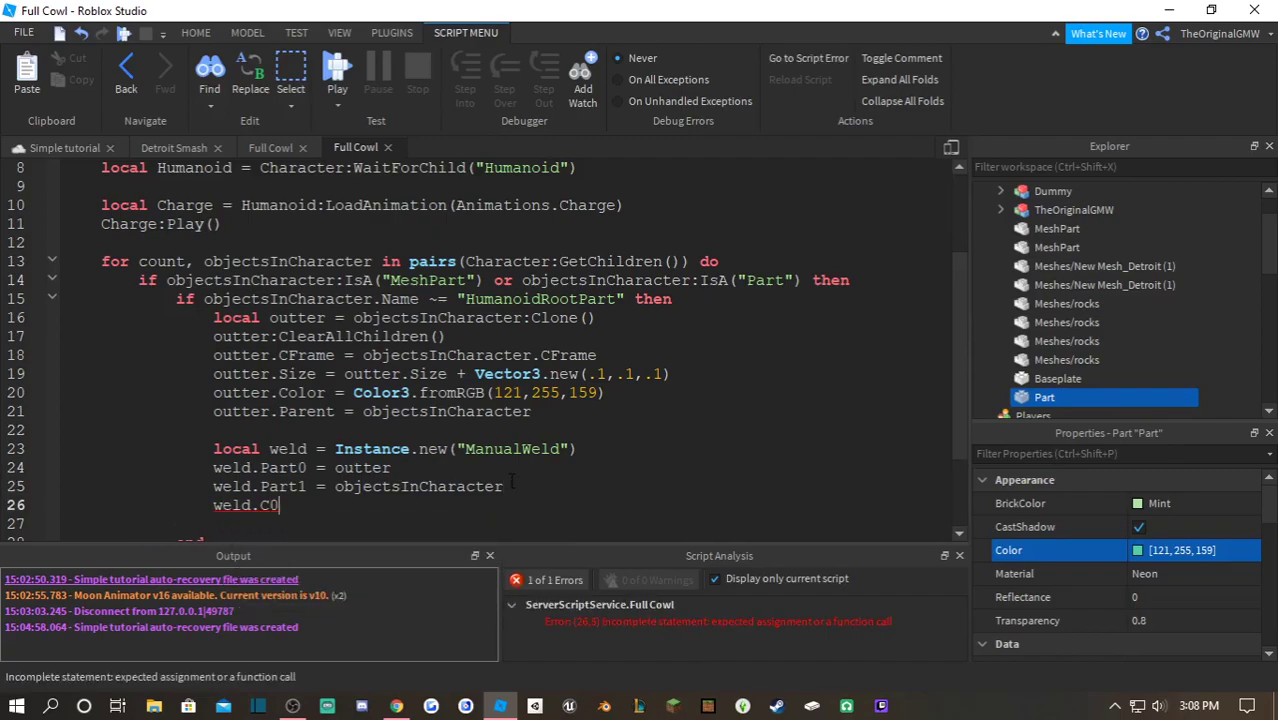
{"action": "type", "text": " = "}
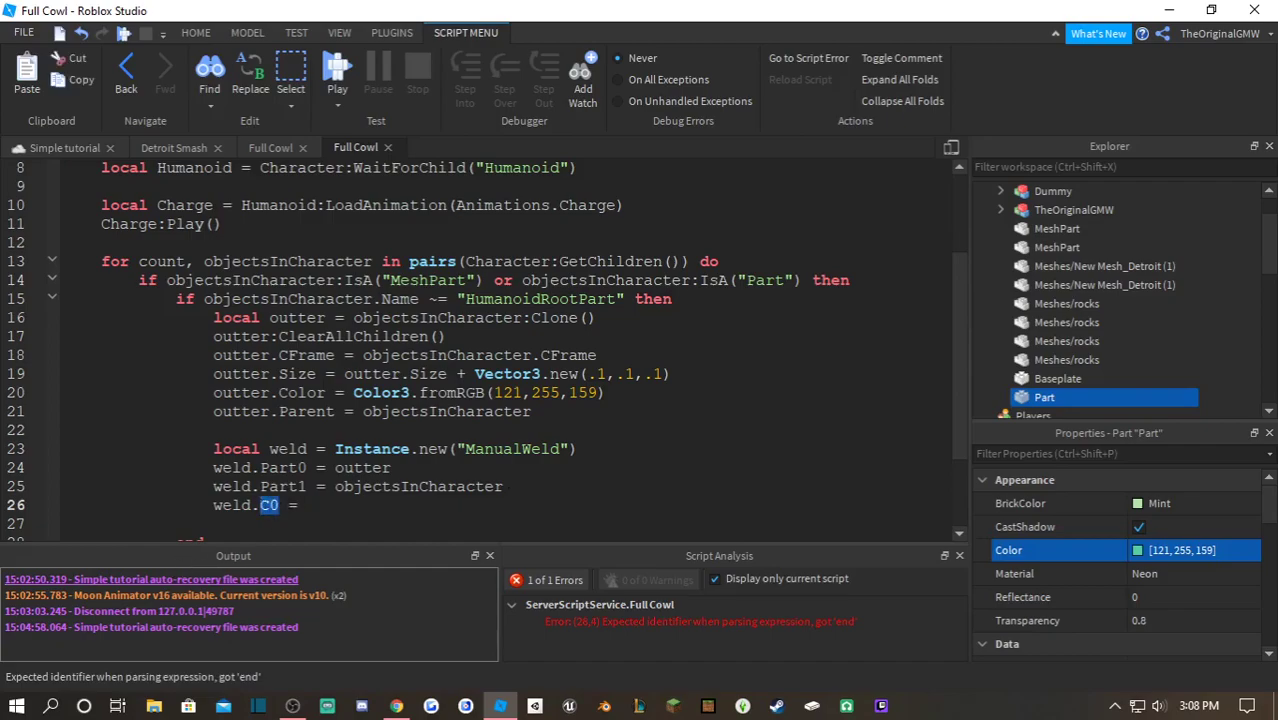
{"action": "type", "text": "outter:To"}
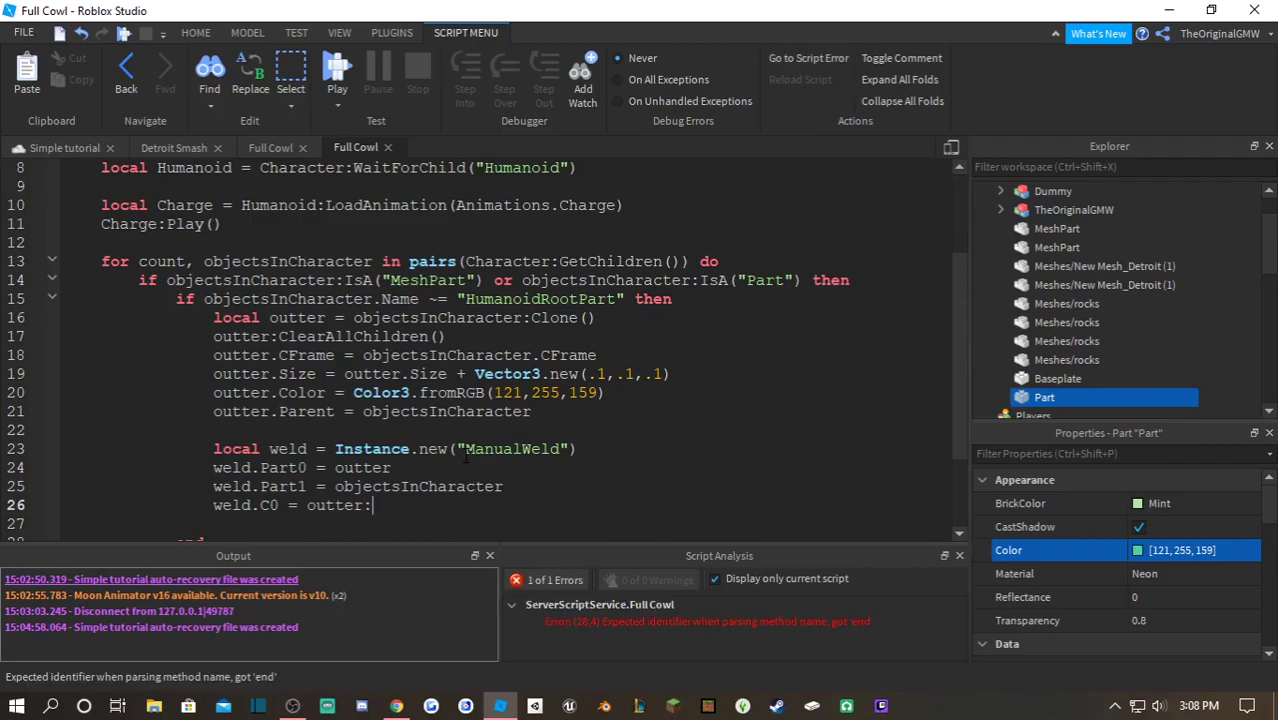
{"action": "type", "text": "jectrSpace"}
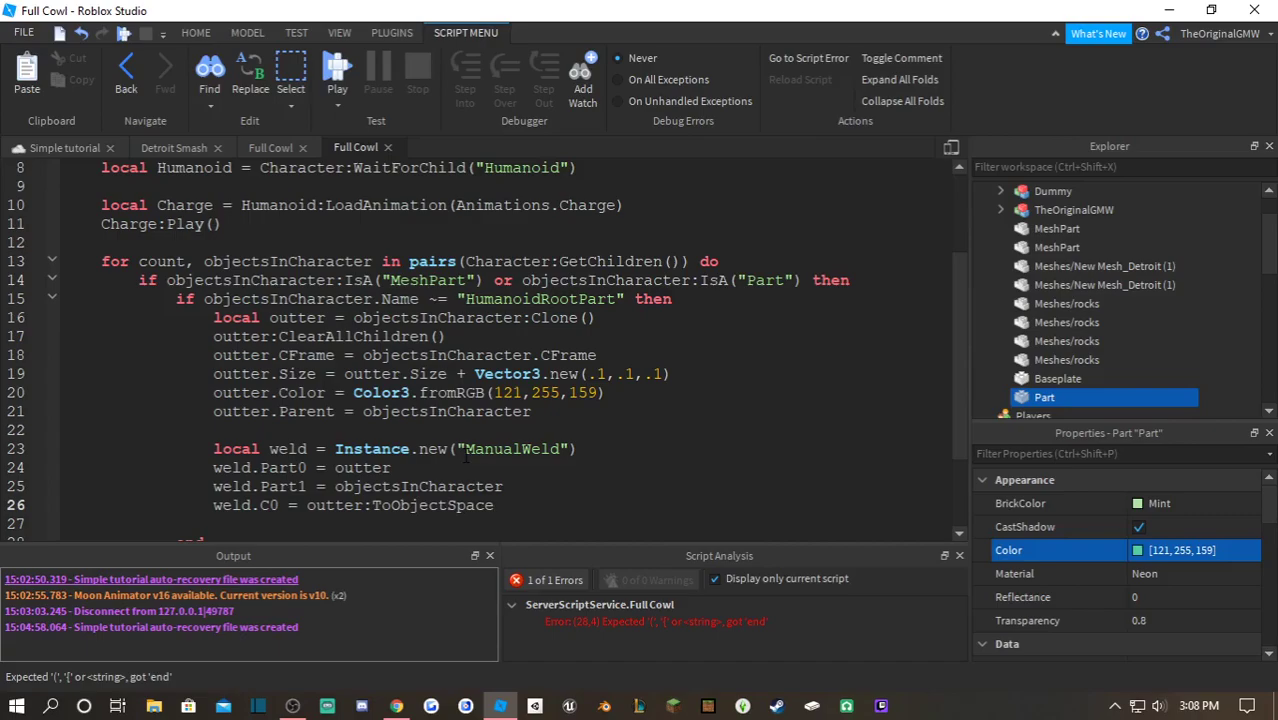
- Replace the value assigned to weld.C0 with weld.Part0.CFrame.ToObjectSpace()
{"action": "left_click_drag", "start_coordinate": [494, 505], "coordinate": [308, 505]}
{"action": "type", "text": "weld.P"}
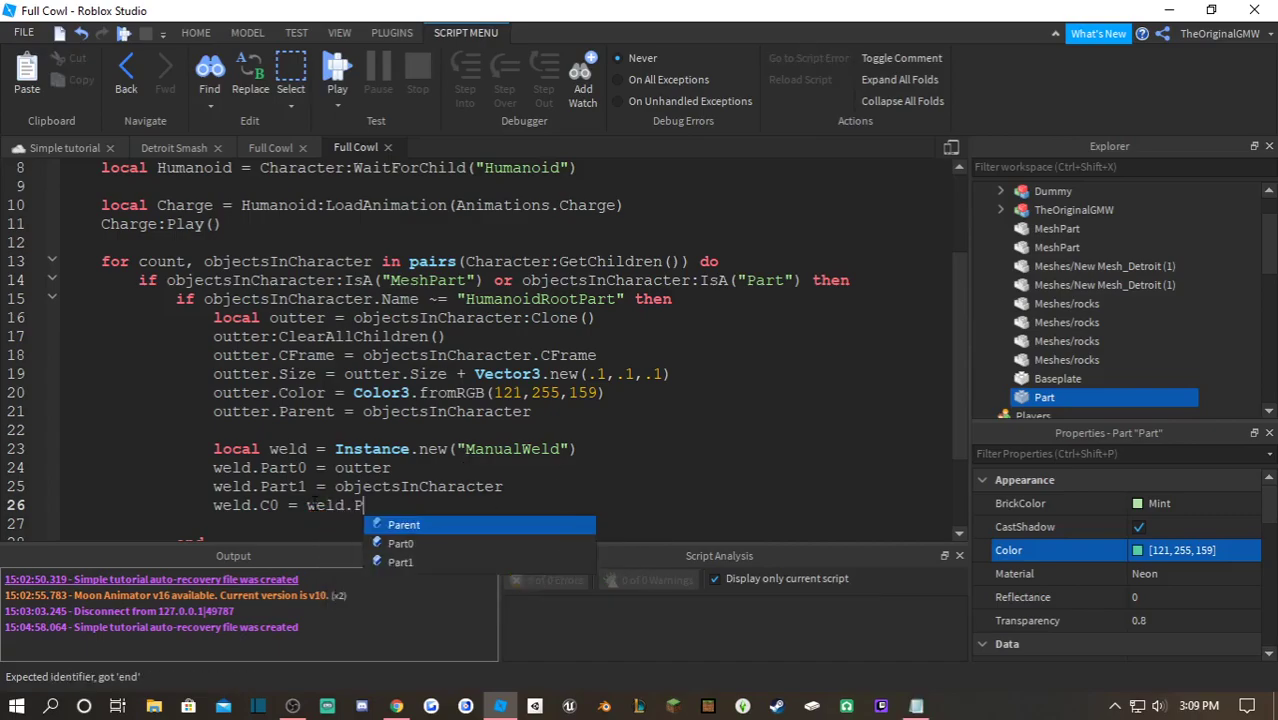
{"action": "type", "text": "art0"}
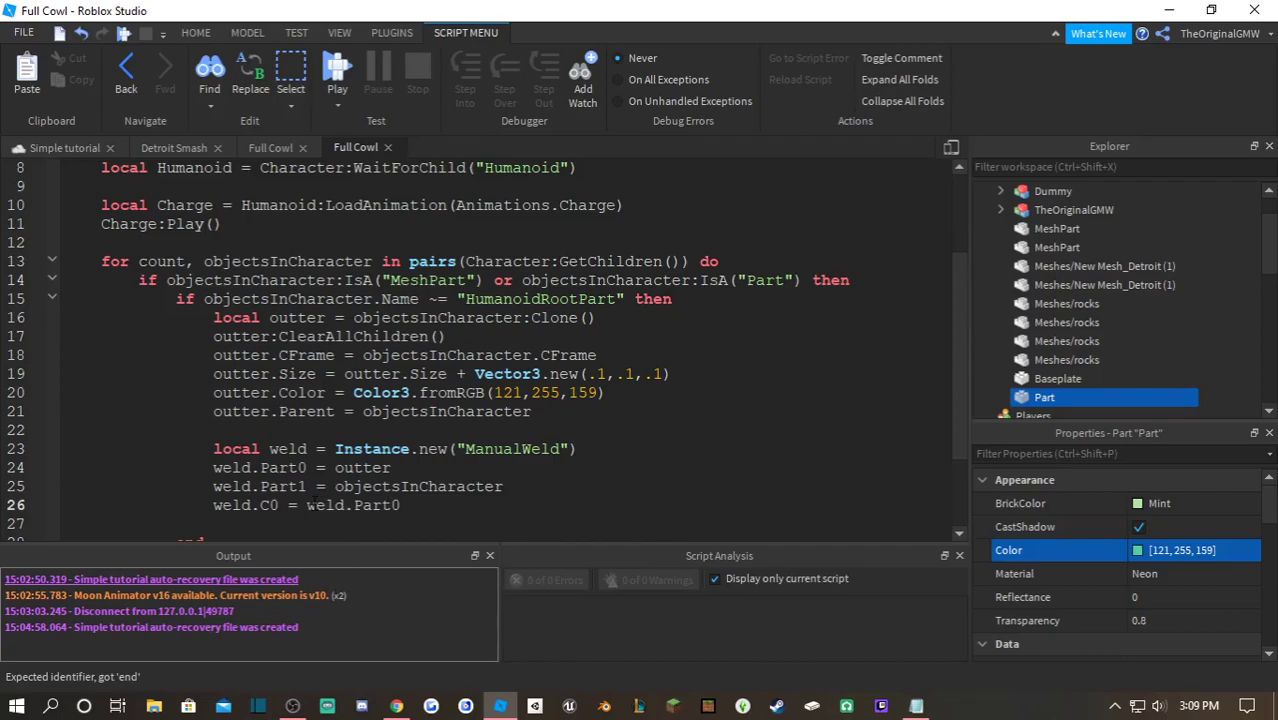
{"action": "type", "text": ".CFrame"}
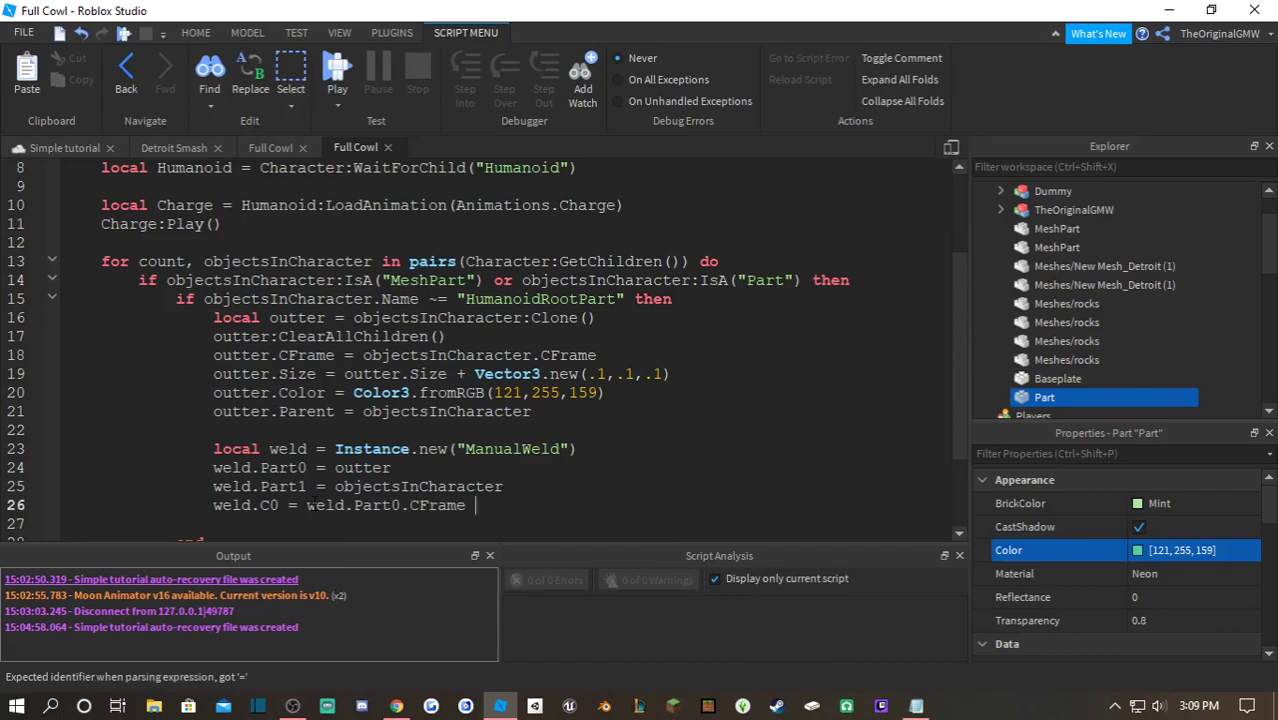
{"action": "type", "text": "."}
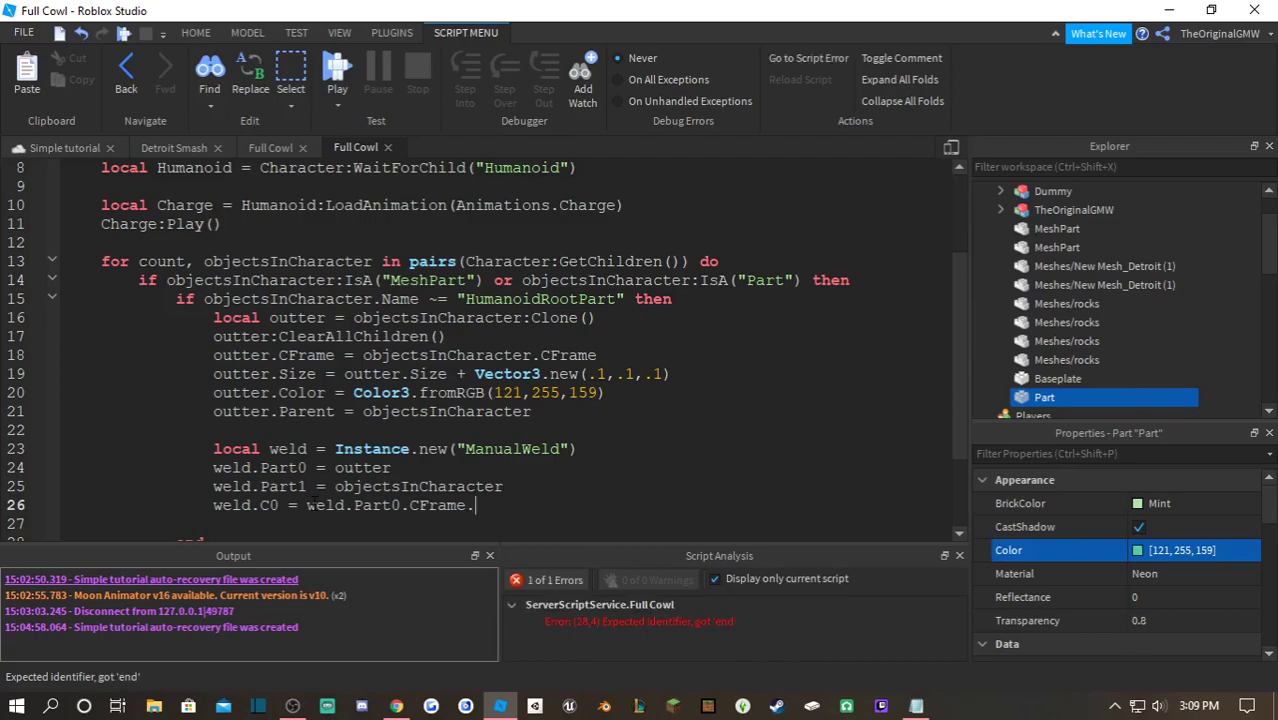
{"action": "type", "text": "ToObjectSpace()"}
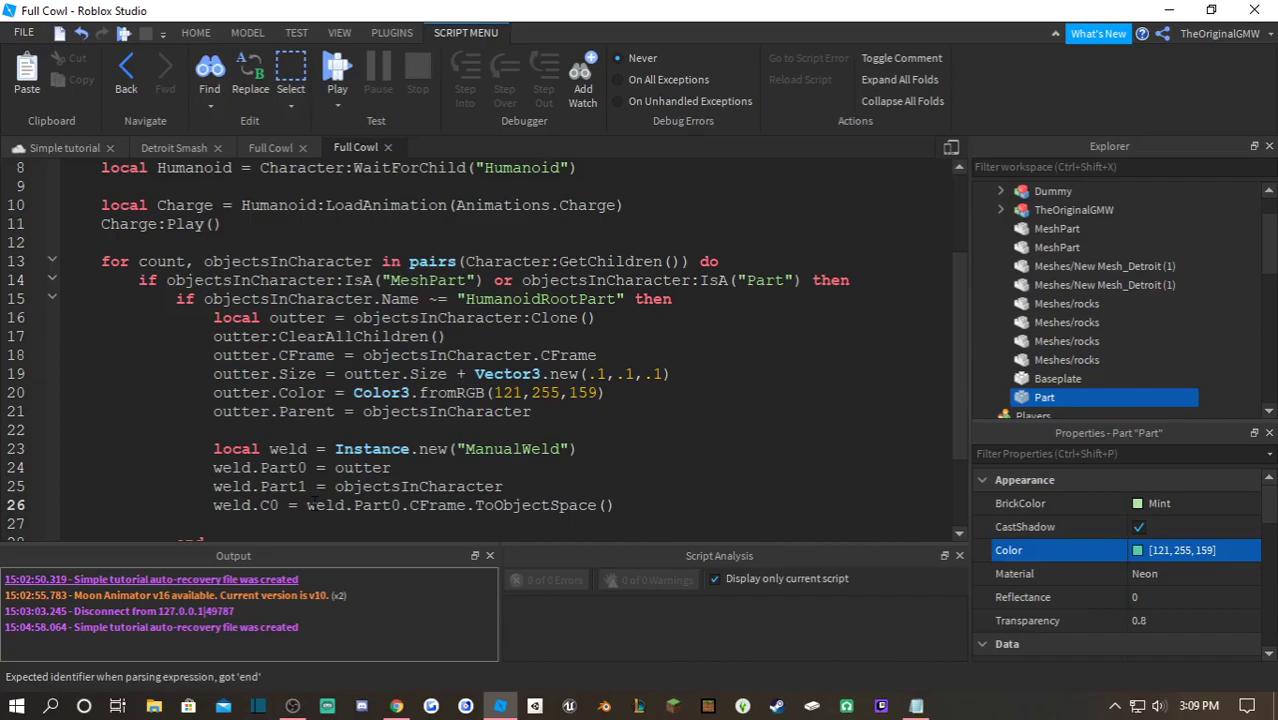
- Check the weld reference script in Notepad and change ToObjectSpace to toObjectSpace in the weld.C0 line
{"action": "left_click", "coordinate": [916, 706]}
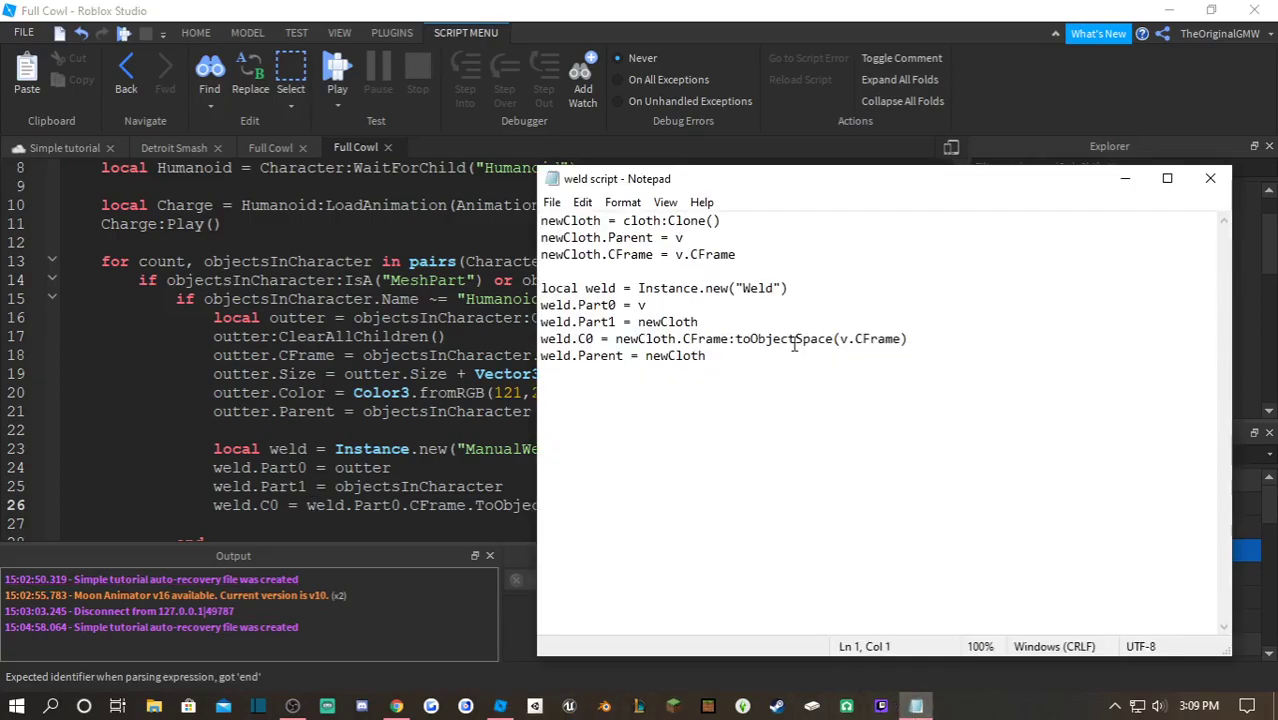
{"action": "left_click", "coordinate": [480, 506]}
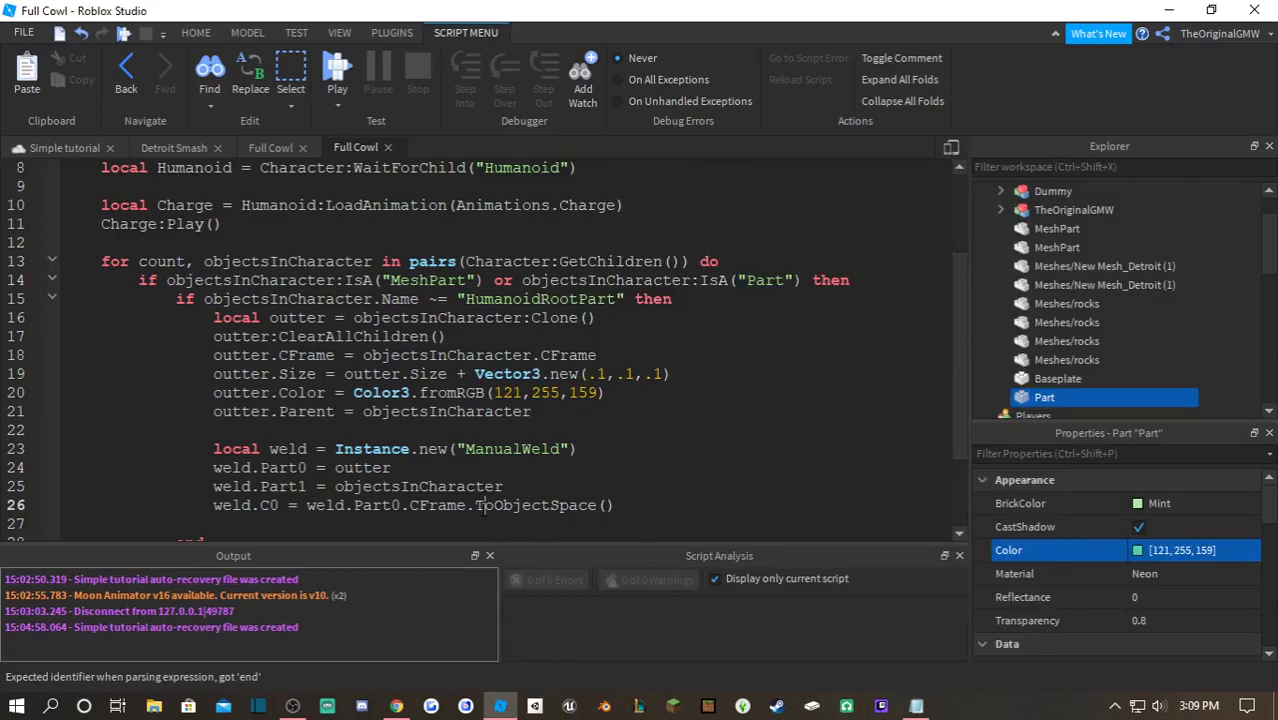
{"action": "key", "text": "BackSpace"}
{"action": "type", "text": "t"}
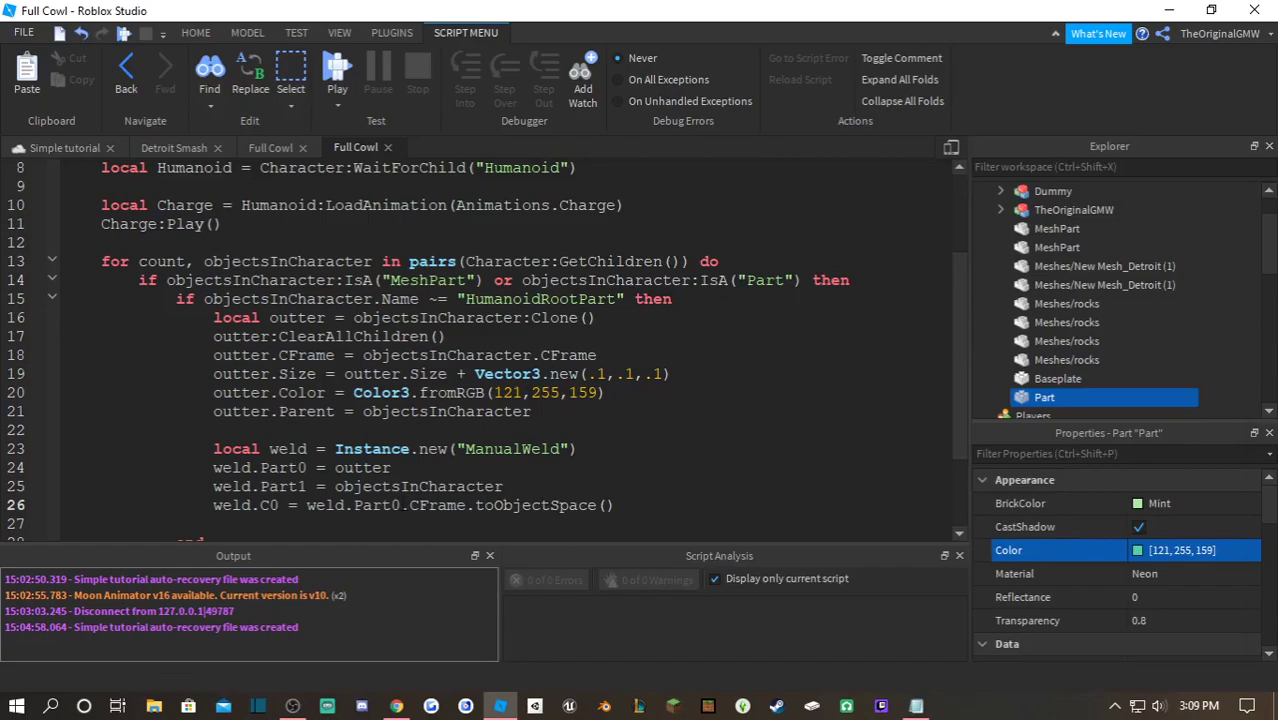
- Recheck the Notepad weld reference and pass weld.Part1.CFrame as the argument of toObjectSpace in the weld.C0 line
{"action": "double_click", "coordinate": [358, 505]}
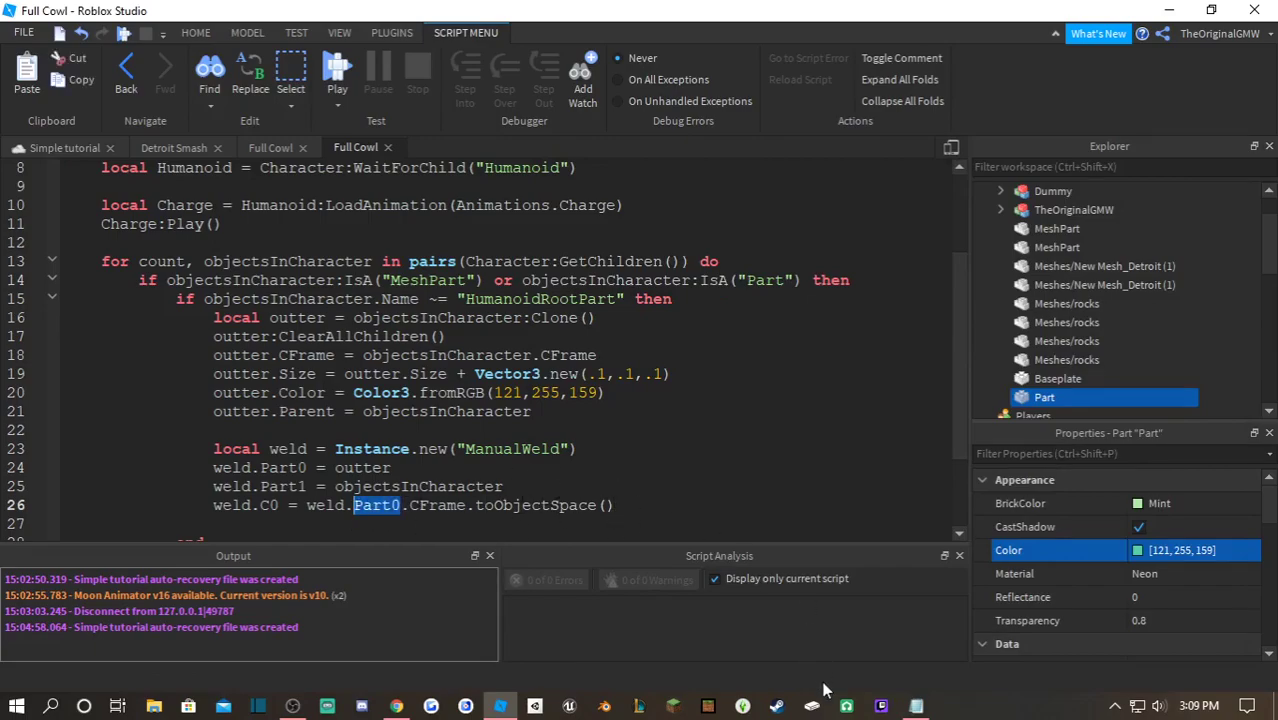
{"action": "left_click", "coordinate": [916, 706]}
{"action": "key", "text": "alt+Tab"}
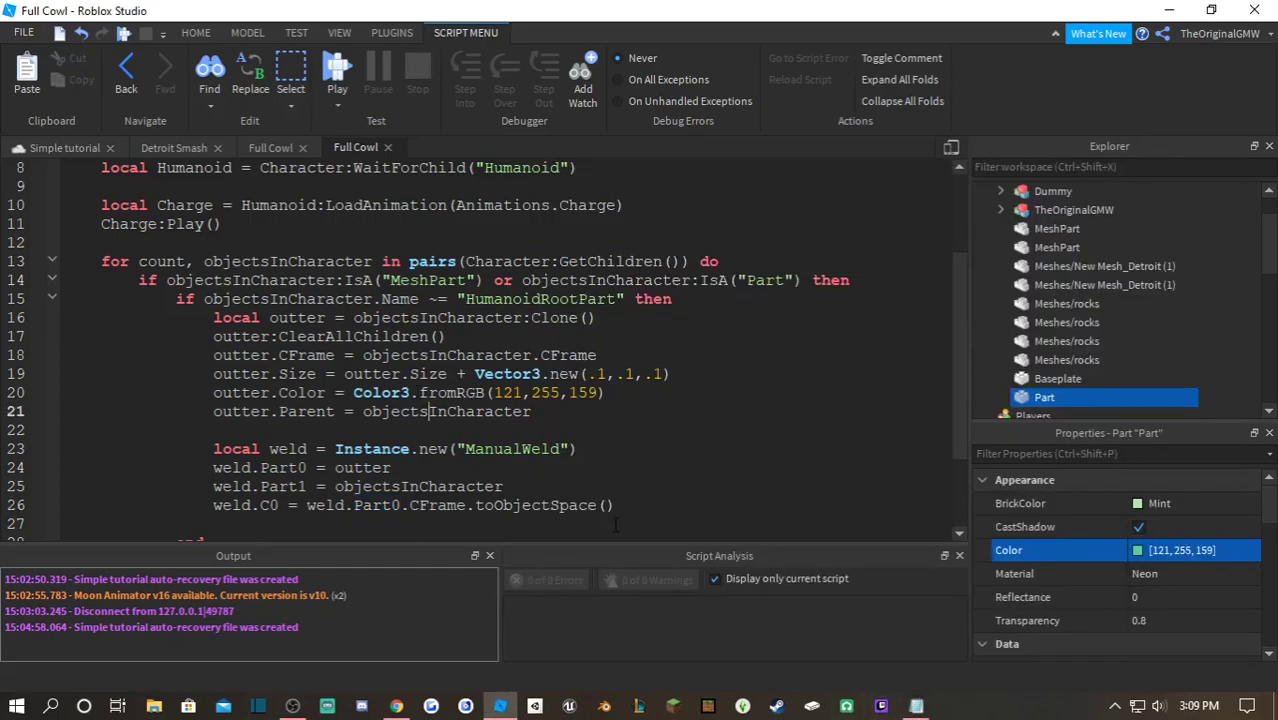
{"action": "key", "text": "Left"}
{"action": "type", "text": "weld"}
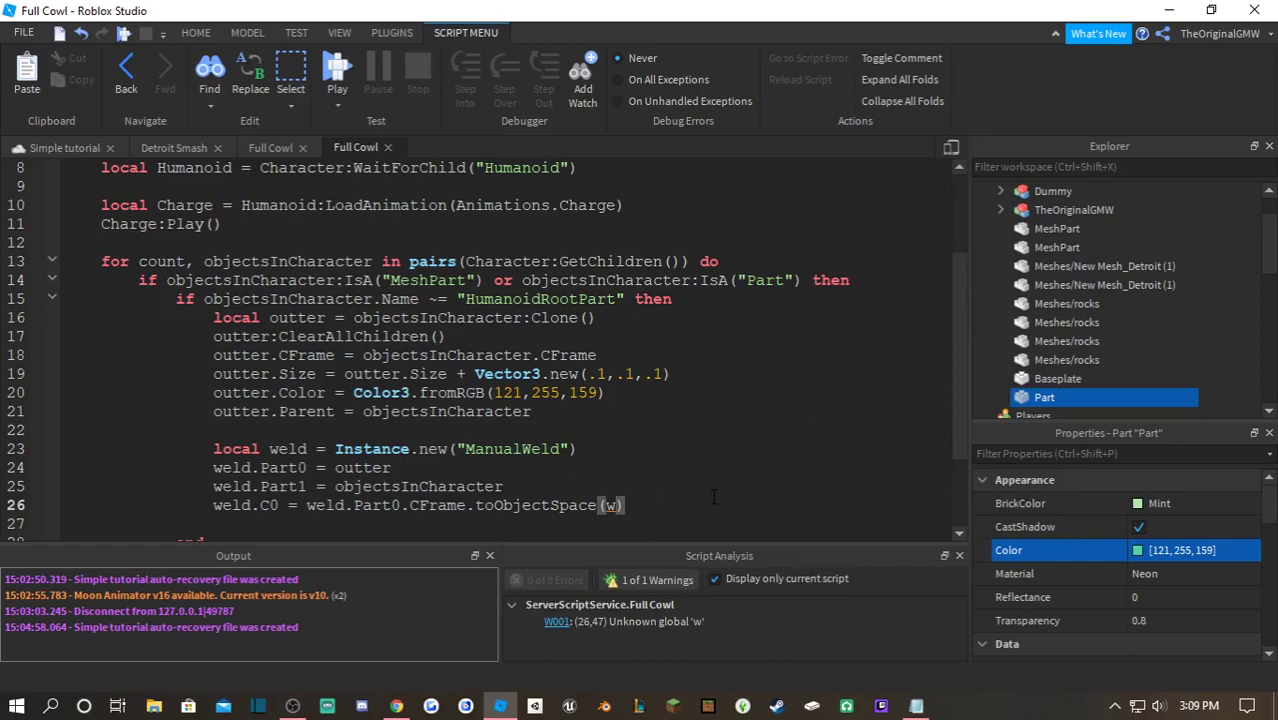
{"action": "type", "text": ".Pa"}
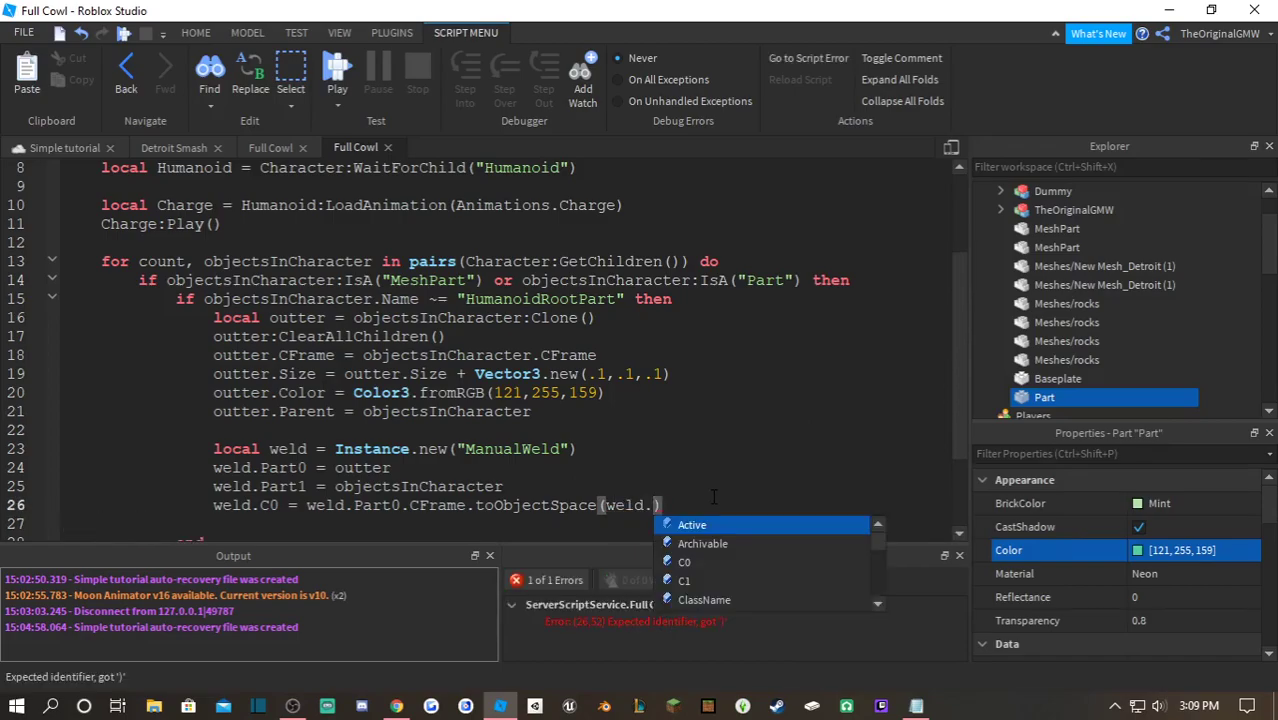
{"action": "type", "text": "r"}
{"action": "key", "text": "Down"}
{"action": "key", "text": "Down"}
{"action": "key", "text": "Return"}
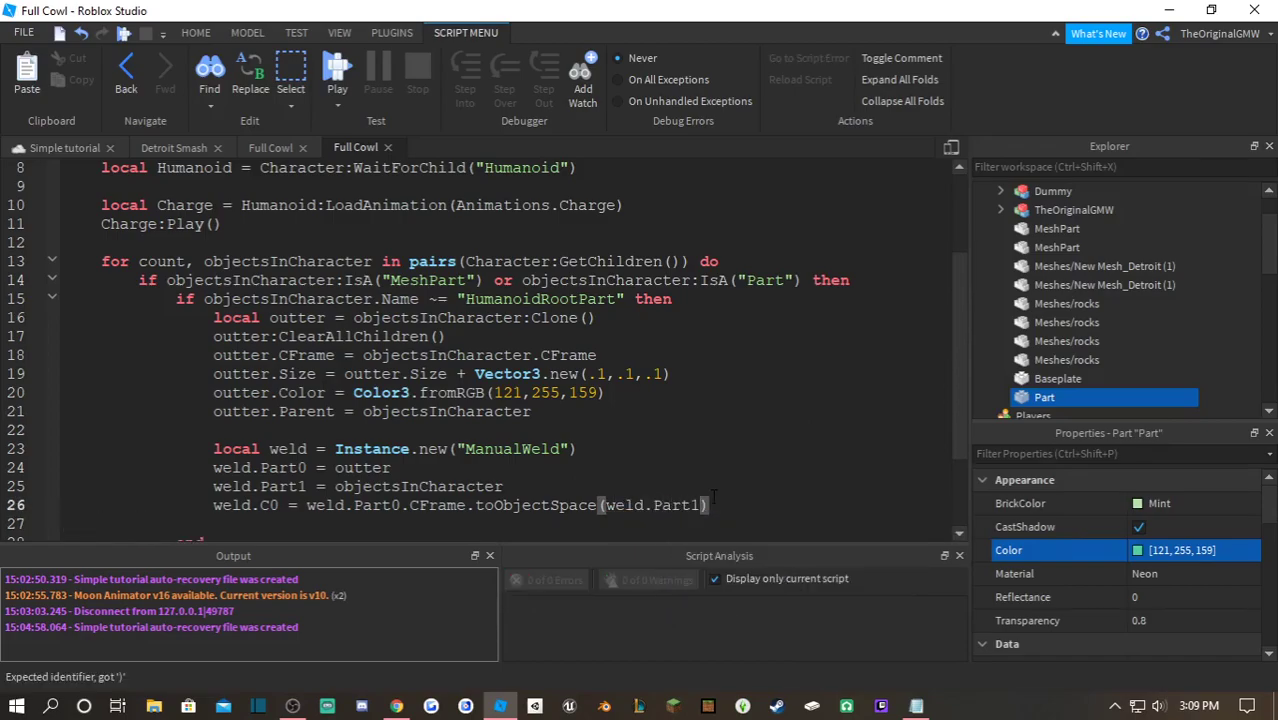
{"action": "type", "text": ".CFrame"}
- Add the line weld.Parent = weld.Part0 below the weld.C0 line
{"action": "type", "text": "weld.Pa"}
{"action": "key", "text": "Tab"}
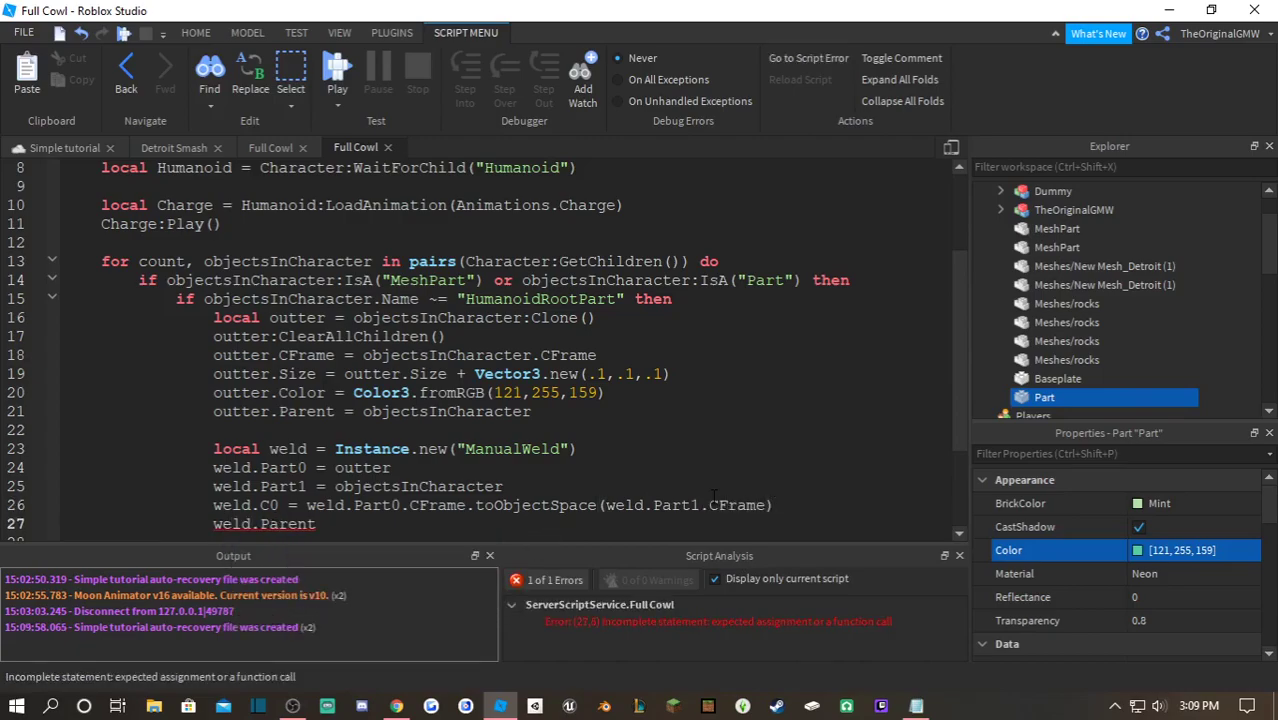
{"action": "type", "text": "= weld.P"}
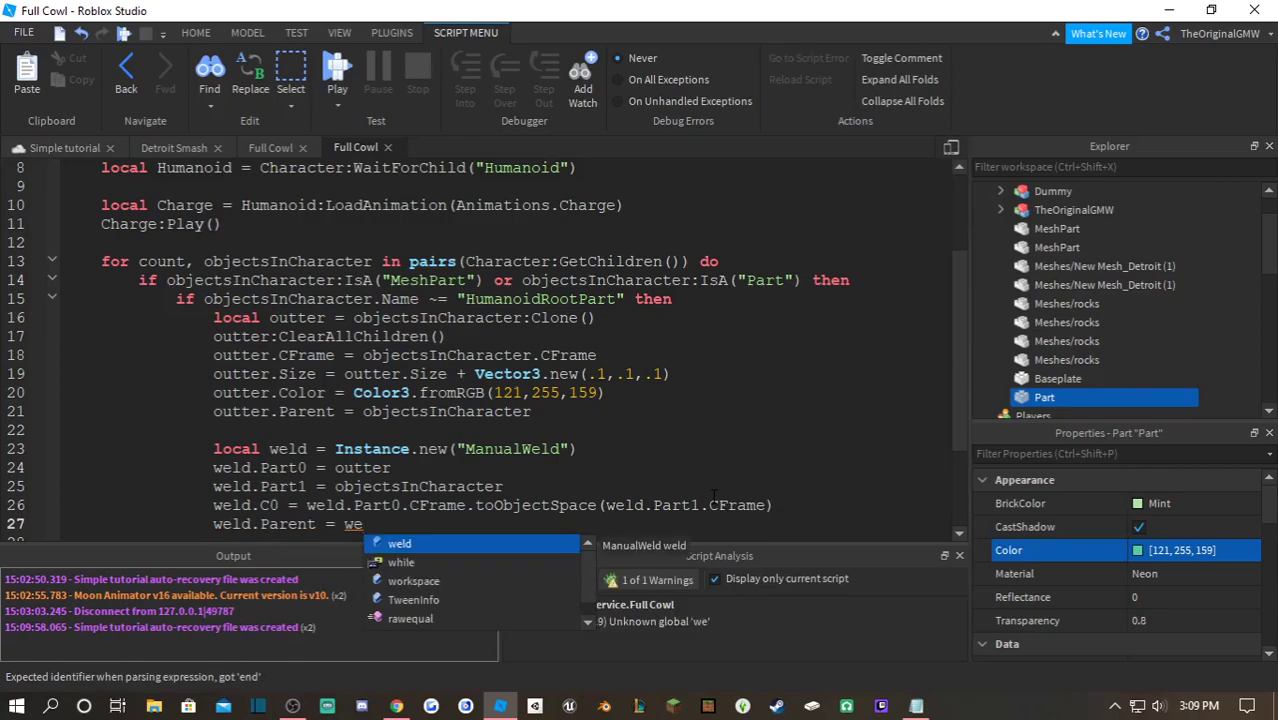
{"action": "key", "text": "Tab"}
{"action": "key", "text": "BackSpace"}
{"action": "key", "text": "BackSpace"}
{"action": "key", "text": "BackSpace"}
{"action": "type", "text": "t"}
{"action": "key", "text": "Tab"}
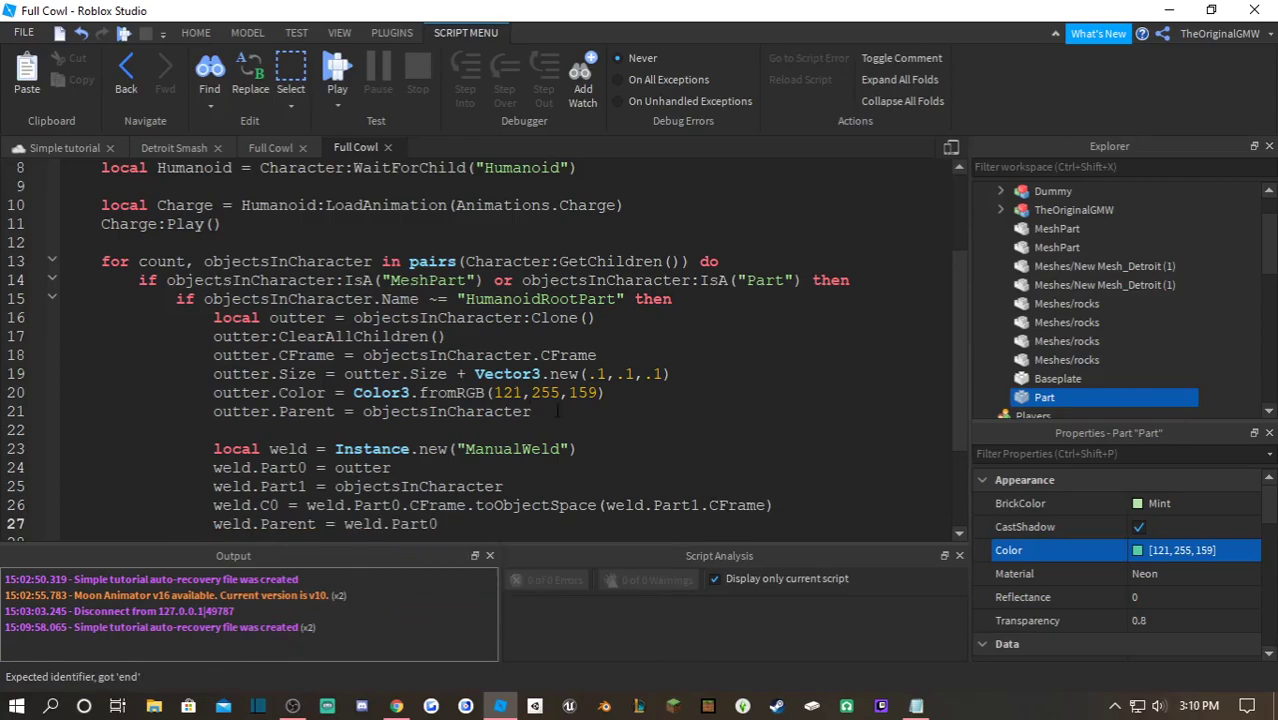
{"action": "scroll", "coordinate": [591, 415], "scroll_direction": "down", "scroll_amount": 3}
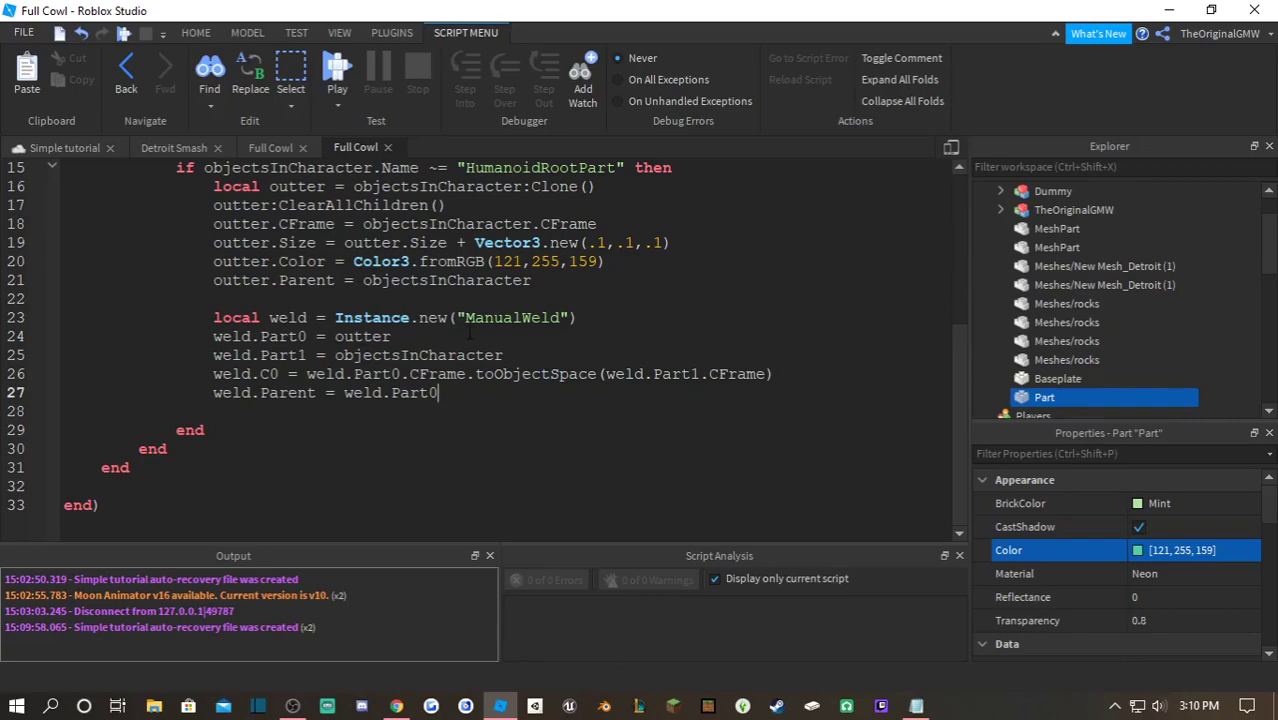
{"action": "scroll", "coordinate": [464, 339], "scroll_direction": "up", "scroll_amount": 2}
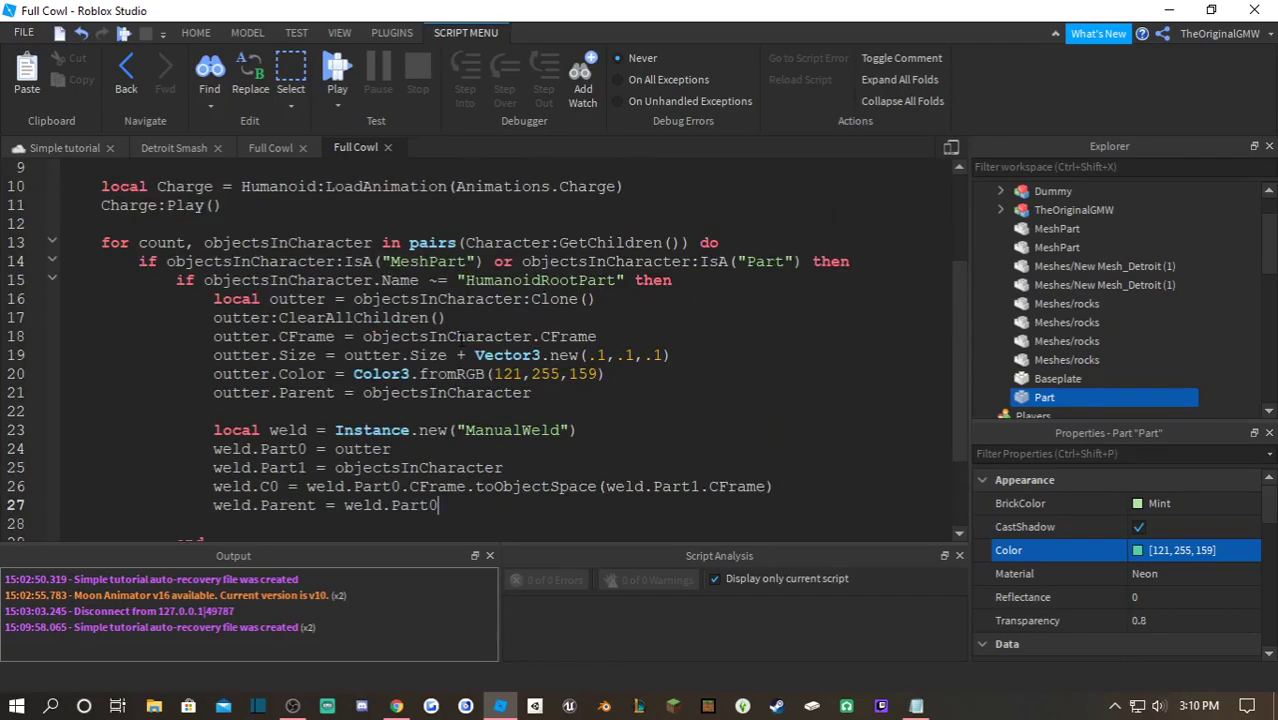
- Examine the Head part's size properties in the player-named character model in the workspace, and briefly start and stop a playtest
{"action": "left_click", "coordinate": [63, 147]}
{"action": "left_click", "coordinate": [190, 245]}
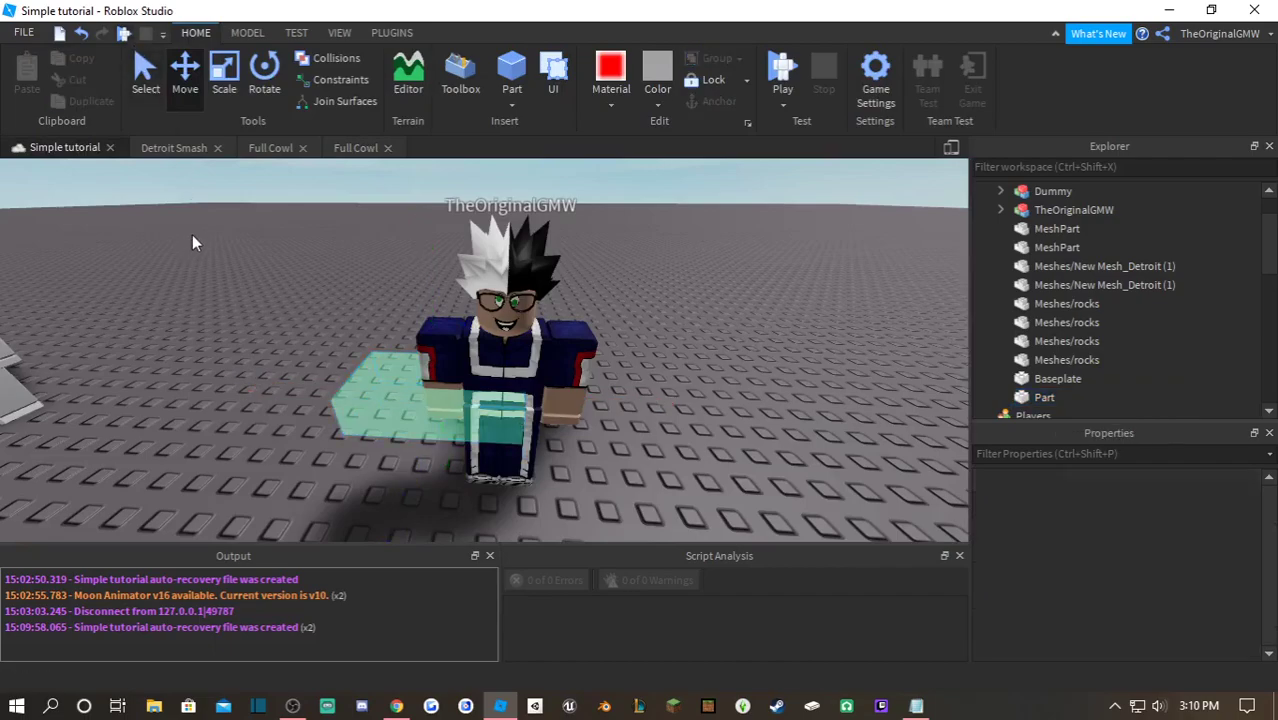
{"action": "scroll", "coordinate": [1050, 255], "scroll_direction": "up", "scroll_amount": 1}
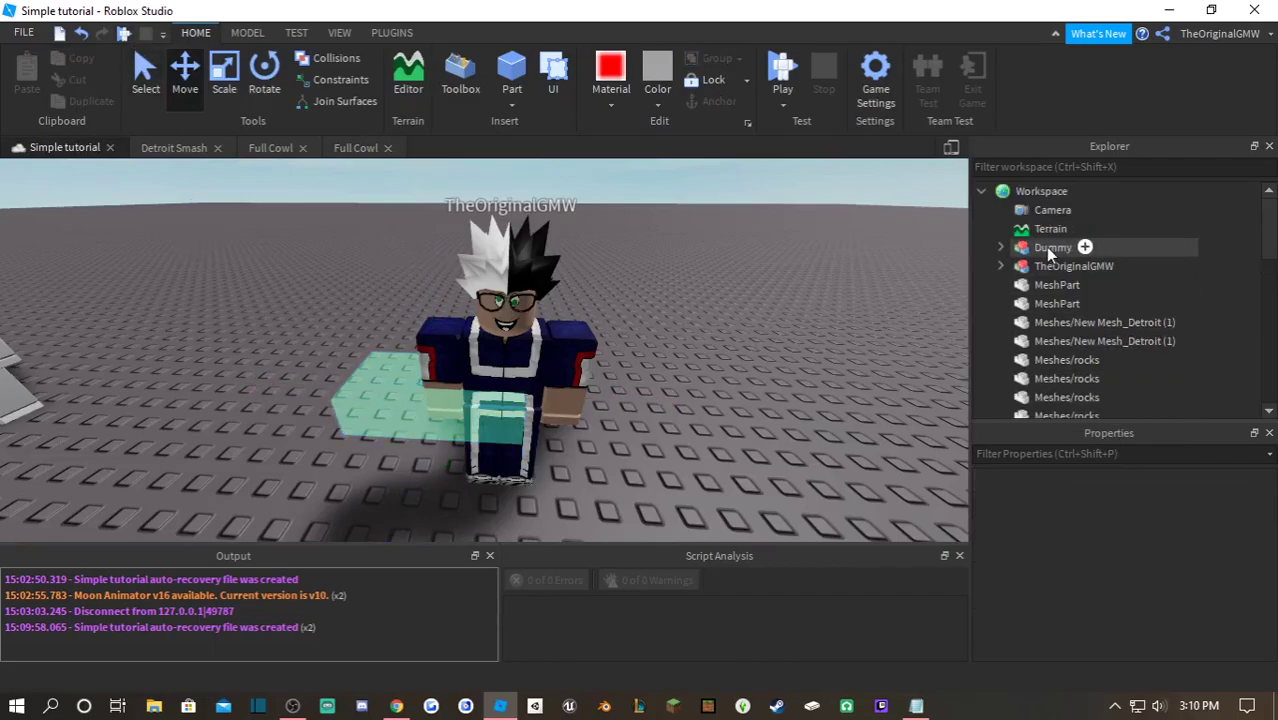
{"action": "left_click", "coordinate": [1053, 265]}
{"action": "left_click", "coordinate": [1001, 266]}
{"action": "scroll", "coordinate": [1118, 300], "scroll_direction": "down", "scroll_amount": 10}
{"action": "left_click", "coordinate": [1100, 285]}
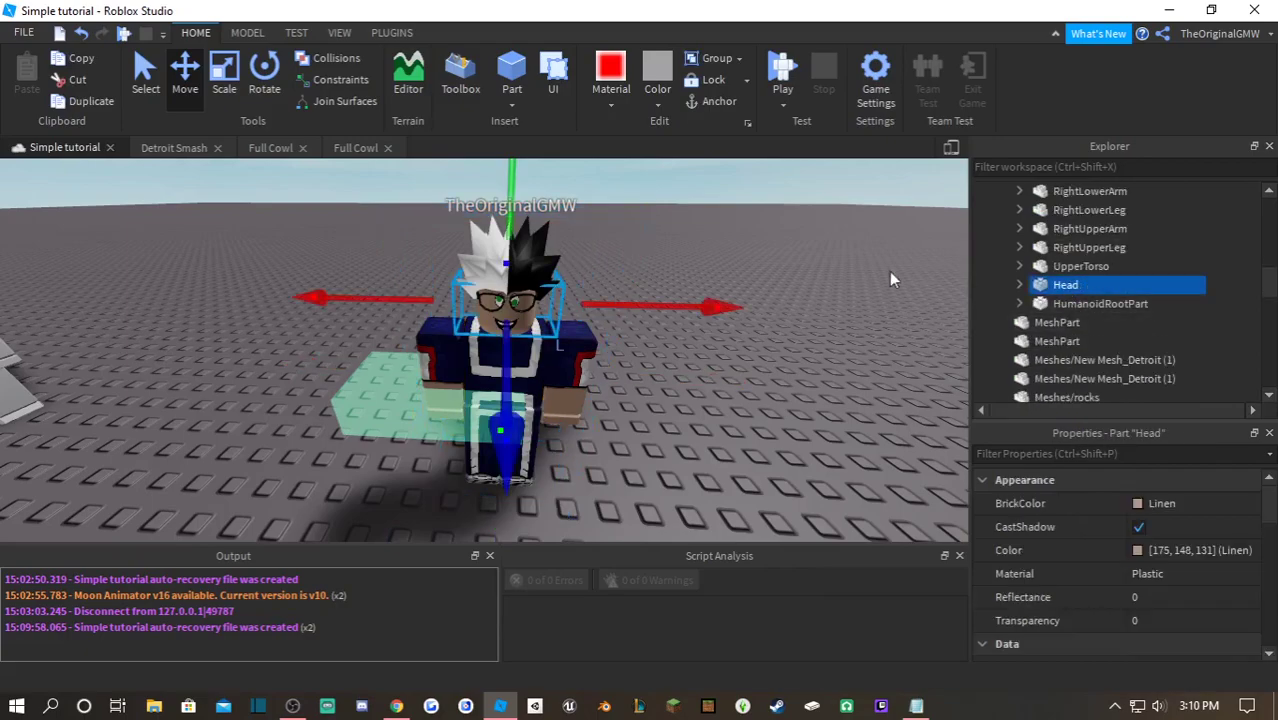
{"action": "scroll", "coordinate": [1262, 556], "scroll_direction": "down", "scroll_amount": 8}
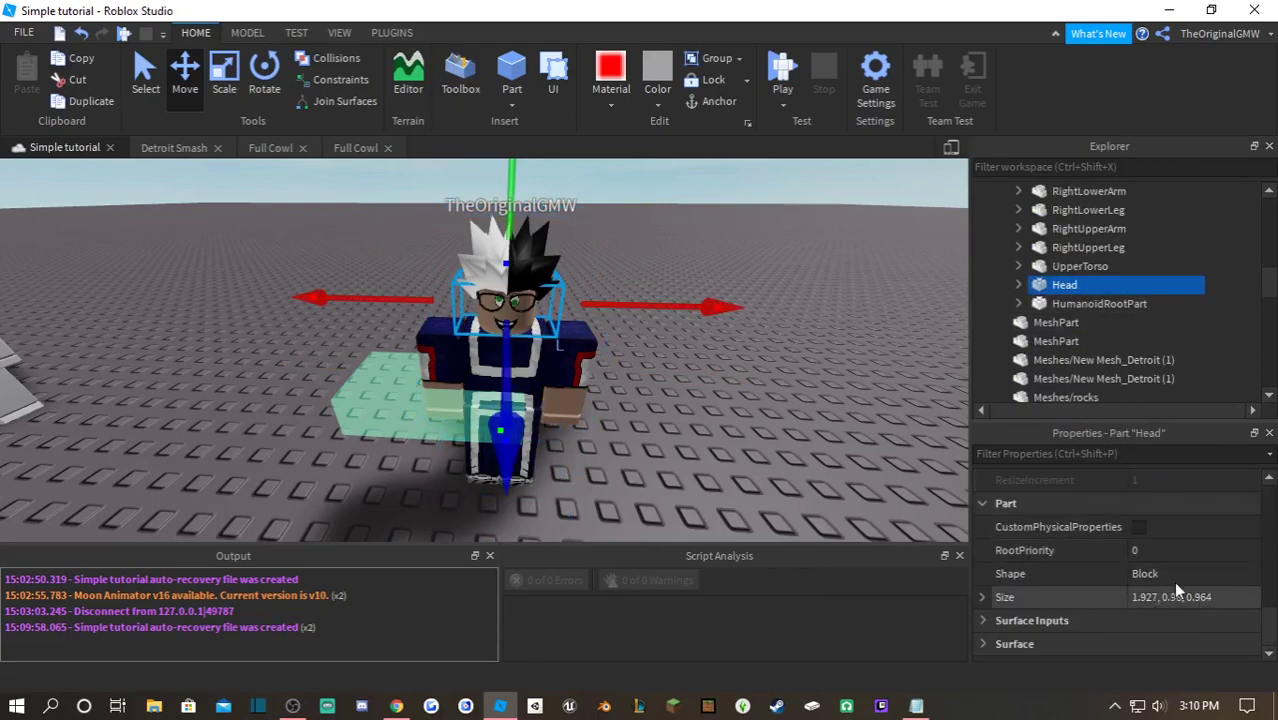
{"action": "left_click", "coordinate": [741, 252]}
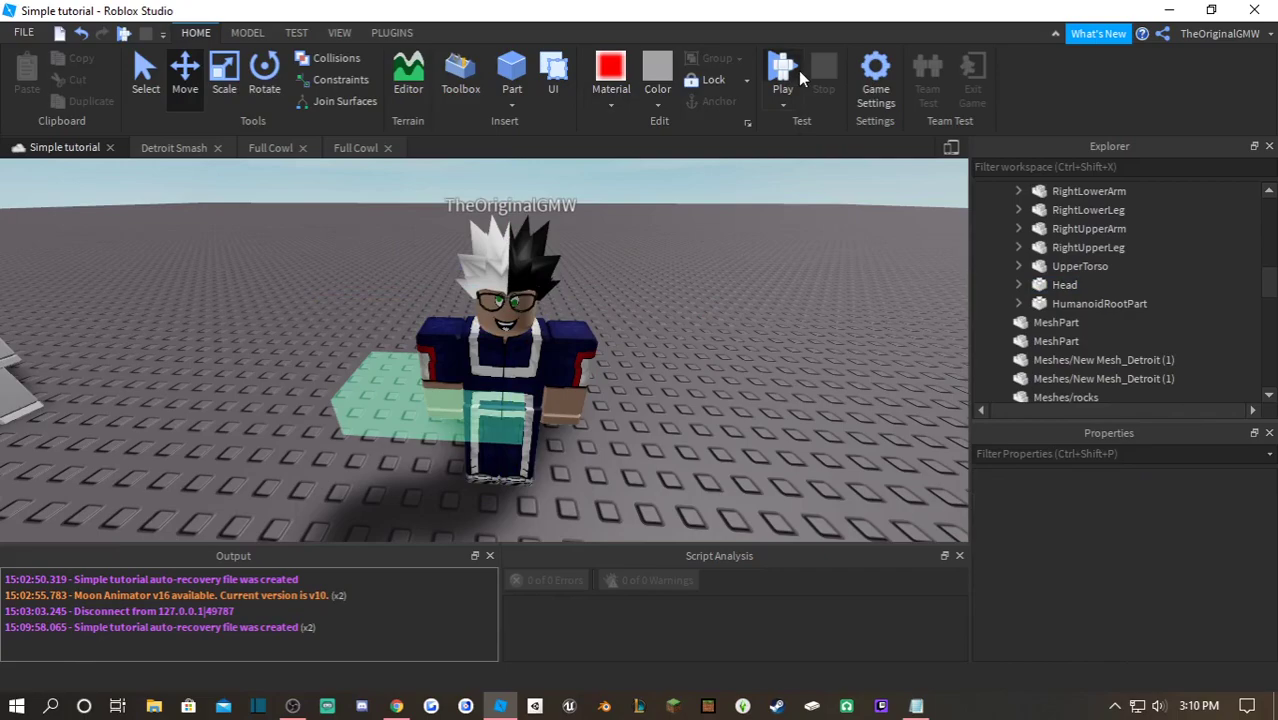
{"action": "left_click", "coordinate": [790, 73]}
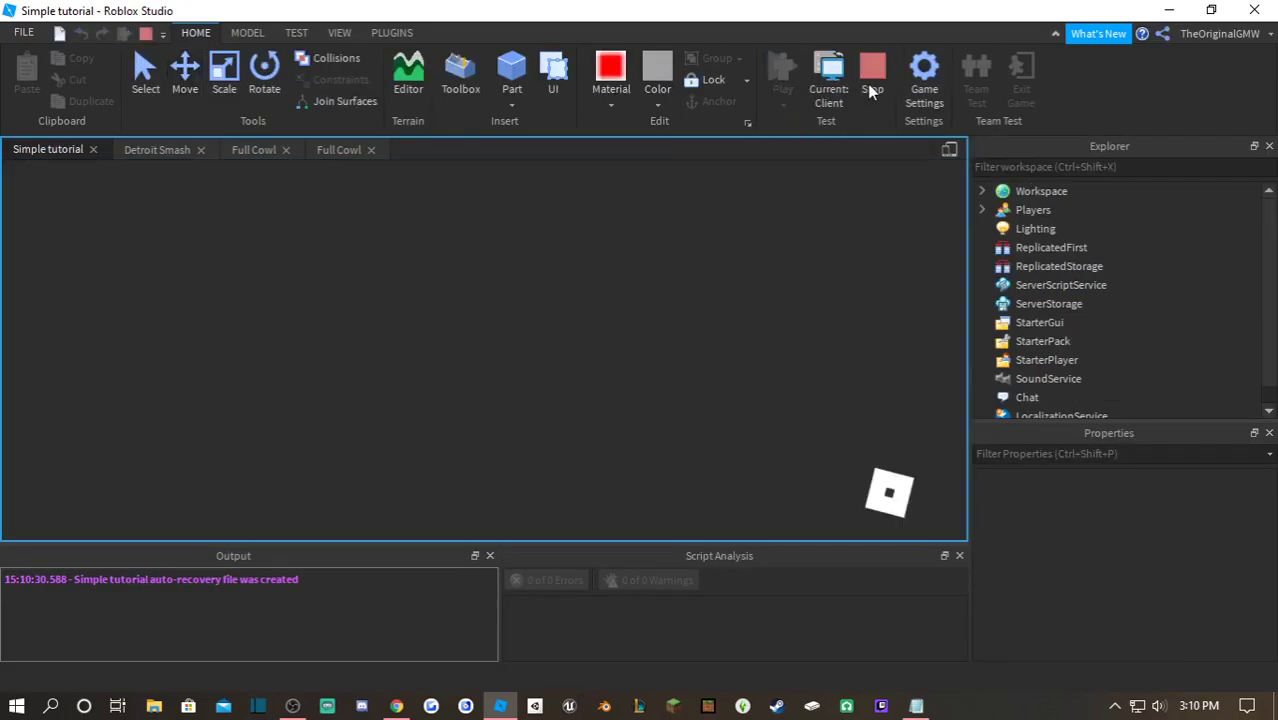
{"action": "left_click", "coordinate": [871, 75]}
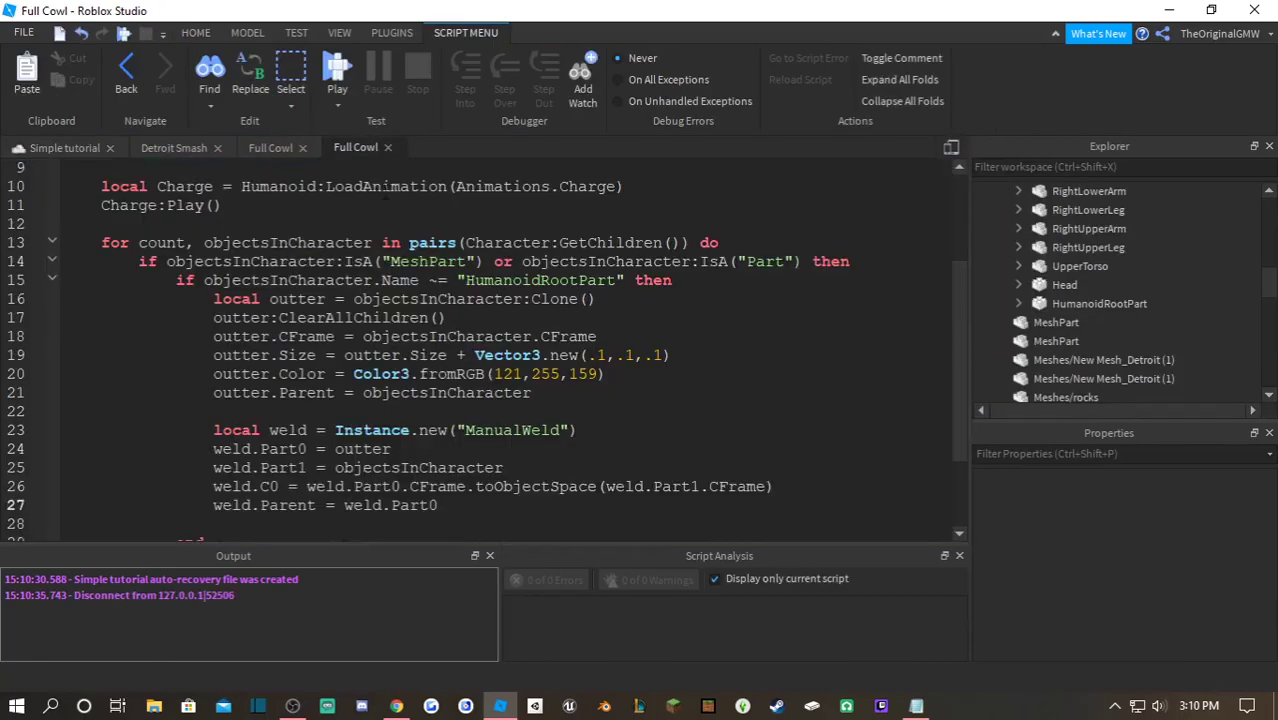
- Add outter.CanCollide = false and outter.Massless = true on separate lines below the outter.Color line in the Full Cowl server script
{"action": "left_click", "coordinate": [630, 261]}
{"action": "key", "text": "Return"}
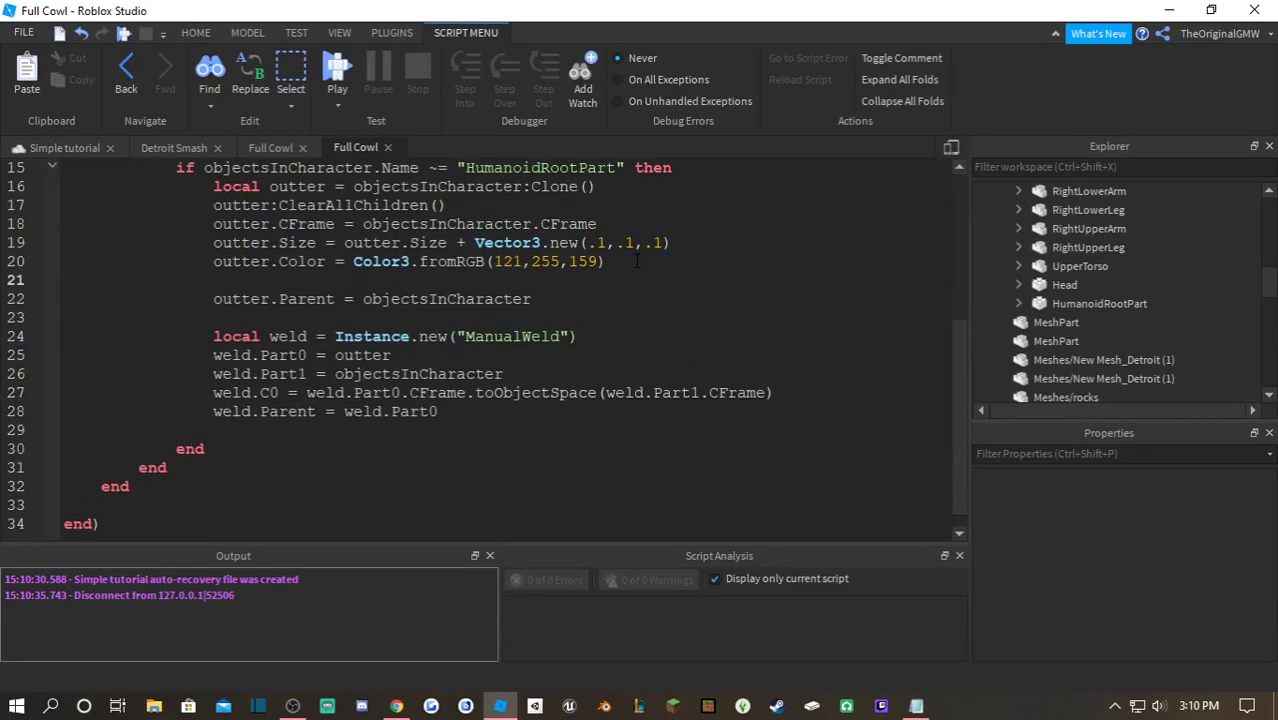
{"action": "type", "text": "outter.Can"}
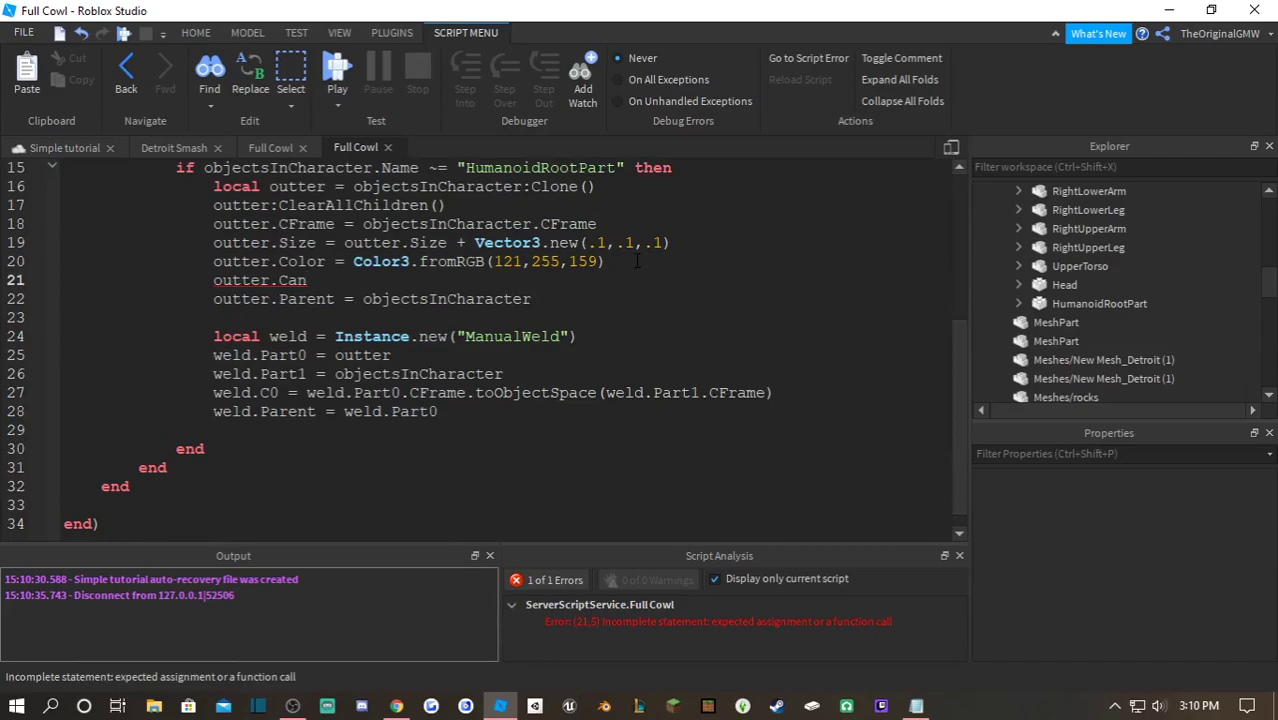
{"action": "type", "text": "Collide = false"}
{"action": "key", "text": "Return"}
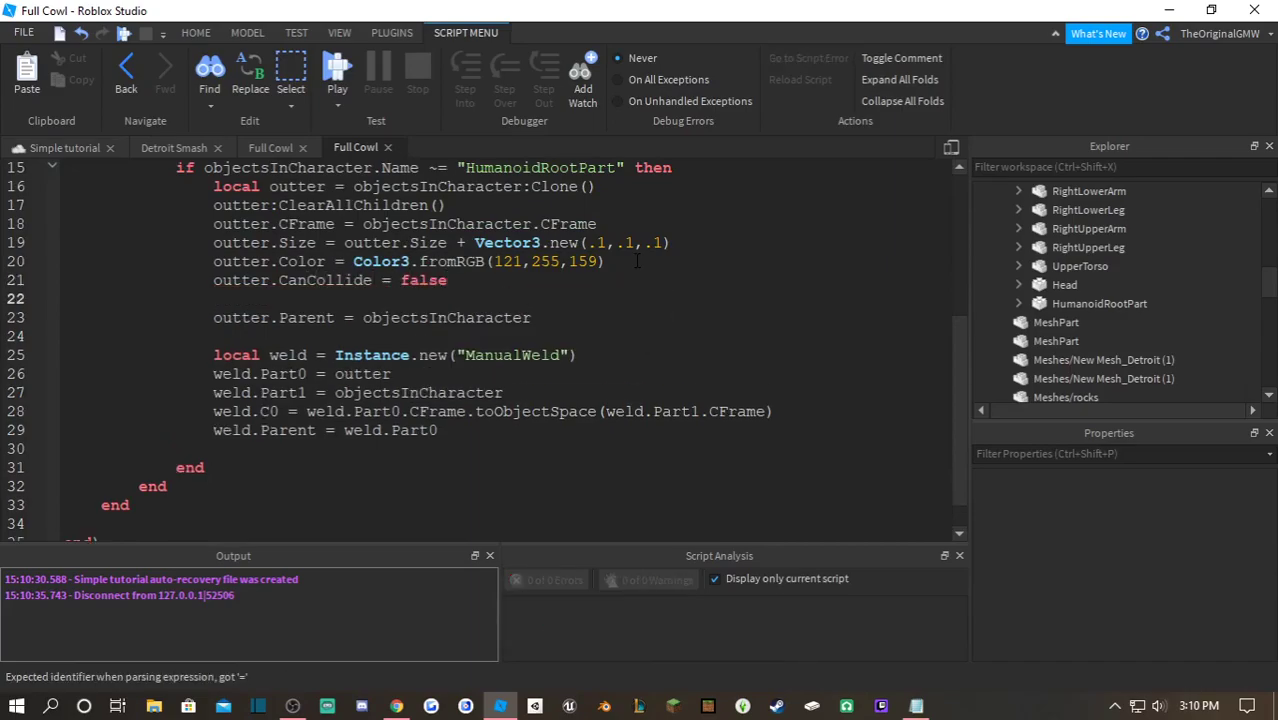
{"action": "type", "text": "out"}
{"action": "key", "text": "Tab"}
{"action": "type", "text": ".Massless"}
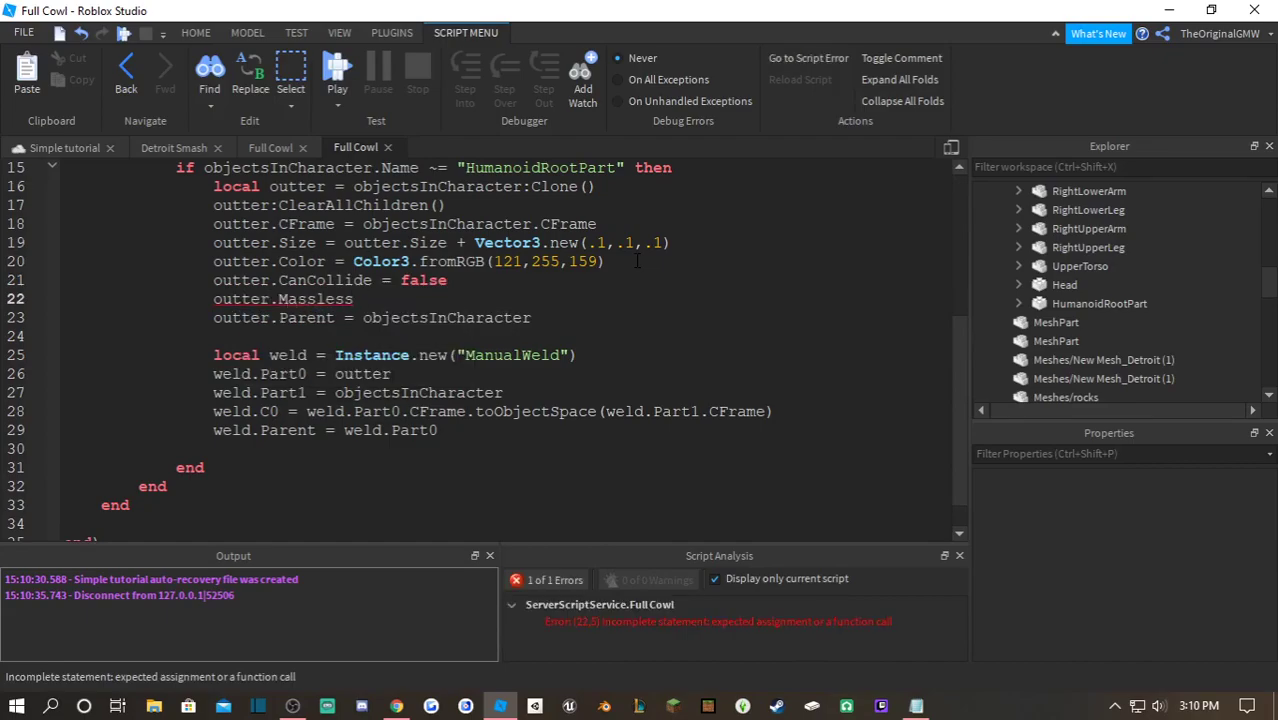
{"action": "type", "text": " = true"}
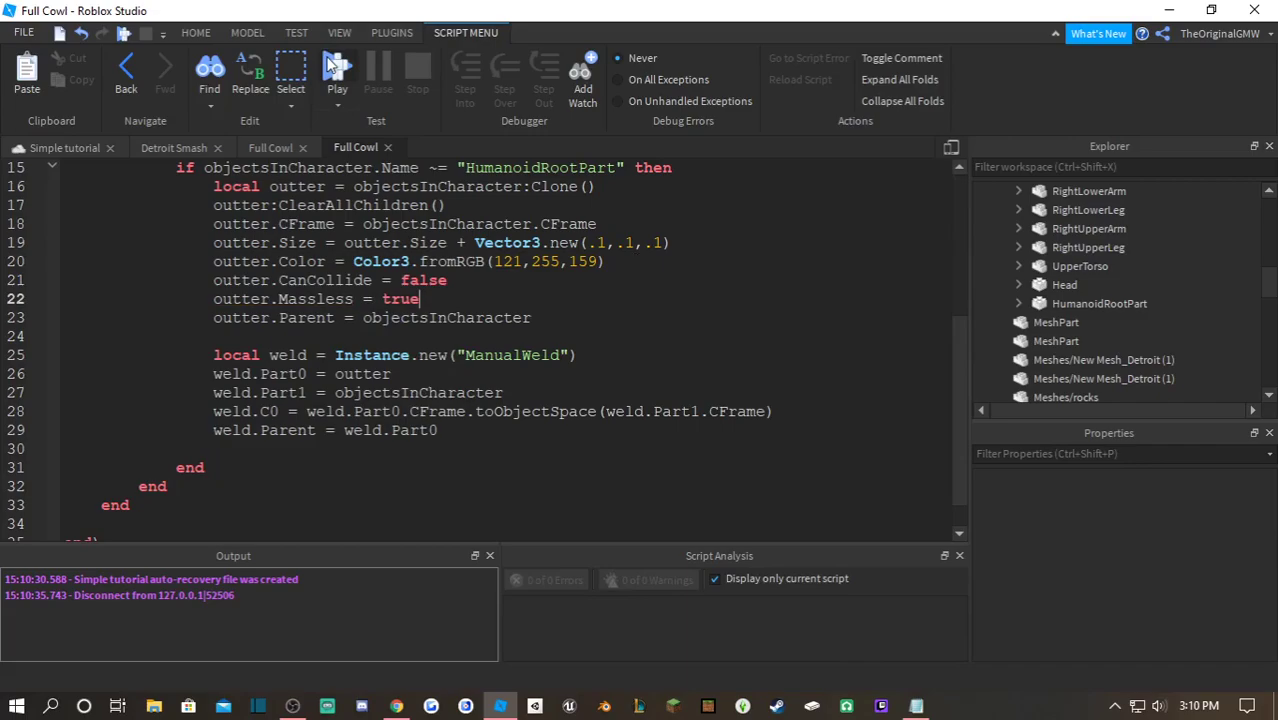
- Playtest the Full Cowl ability, examine how the green outer parts attach to the moving character, and stop the test
{"action": "left_click", "coordinate": [336, 68]}
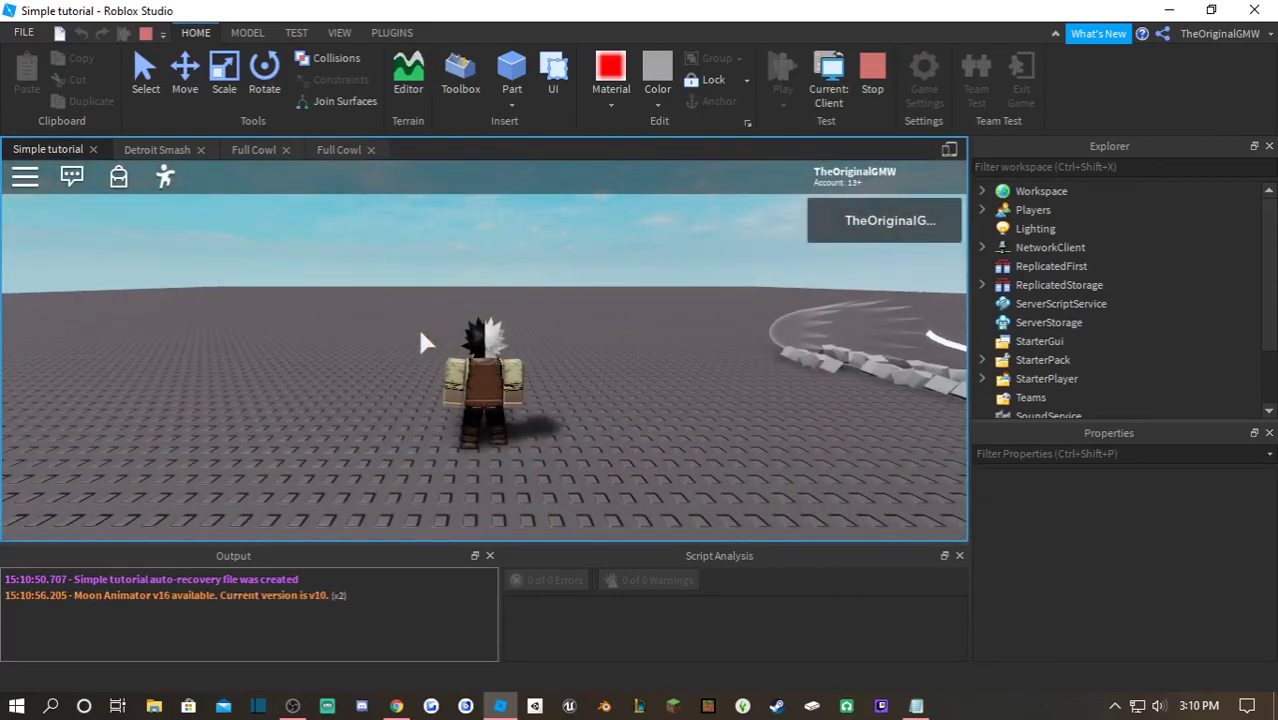
{"action": "key", "text": "Tab"}
{"action": "right_click_drag", "start_coordinate": [565, 328], "coordinate": [565, 328]}
{"action": "key", "text": "e"}
{"action": "key", "text": "s"}
{"action": "key", "text": "q"}
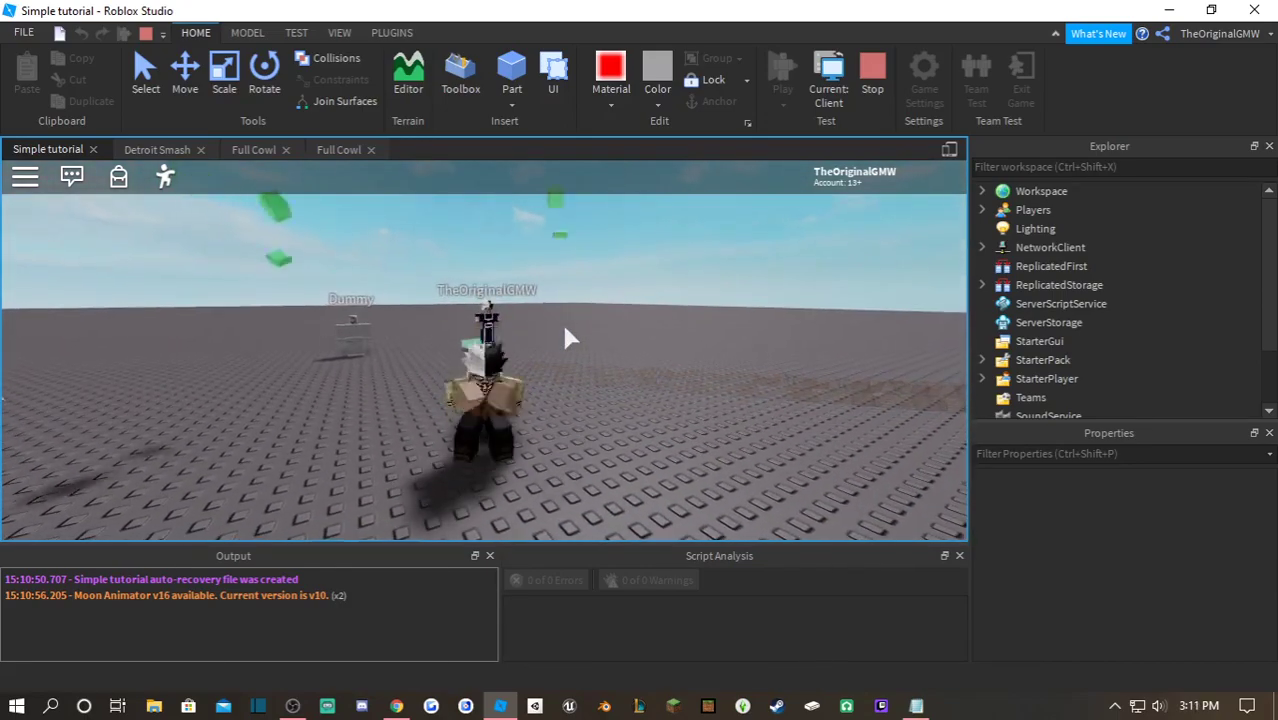
{"action": "right_click_drag", "start_coordinate": [553, 316], "coordinate": [553, 317]}
{"action": "right_click_drag", "start_coordinate": [421, 265], "coordinate": [421, 265]}
{"action": "scroll", "coordinate": [421, 265], "scroll_direction": "down", "scroll_amount": 5}
{"action": "scroll", "coordinate": [421, 265], "scroll_direction": "up", "scroll_amount": 2}
{"action": "key", "text": "s"}
{"action": "key", "text": "space"}
{"action": "left_click", "coordinate": [872, 72]}
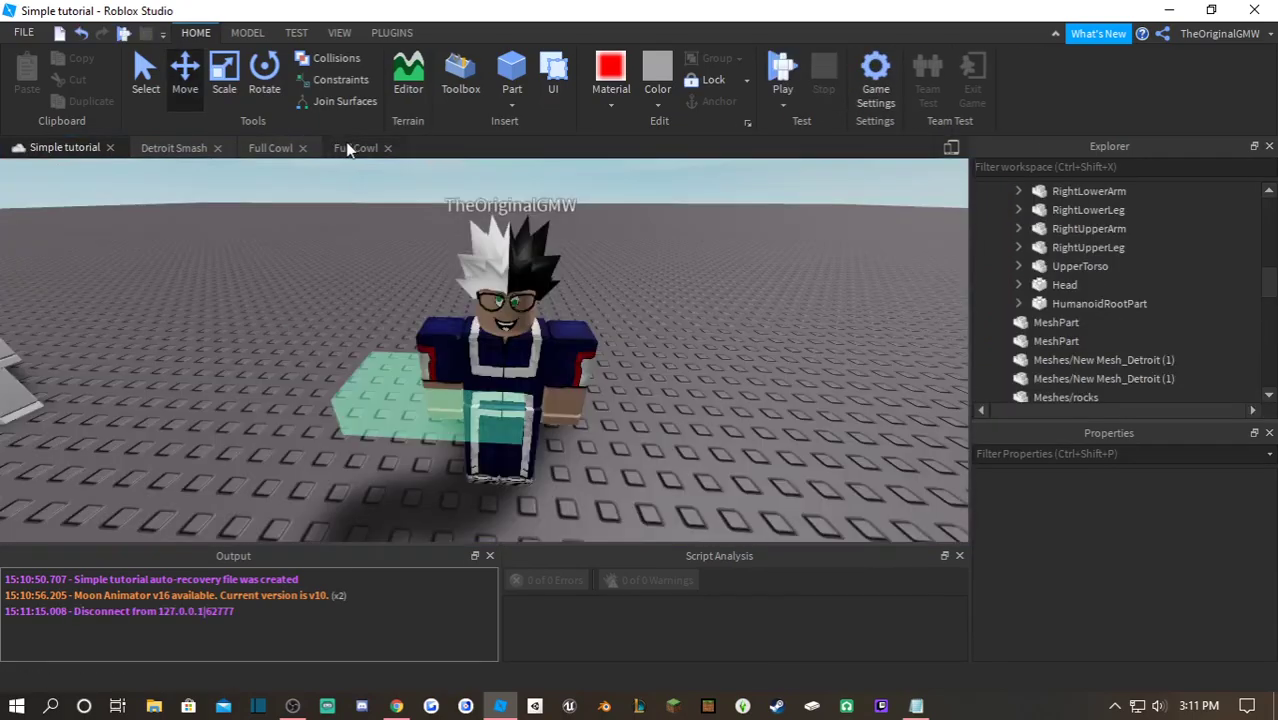
- Base the outter.Size assignment on objectsInCharacter.Size instead of outter.Size in the Full Cowl server script
{"action": "left_click", "coordinate": [347, 148]}
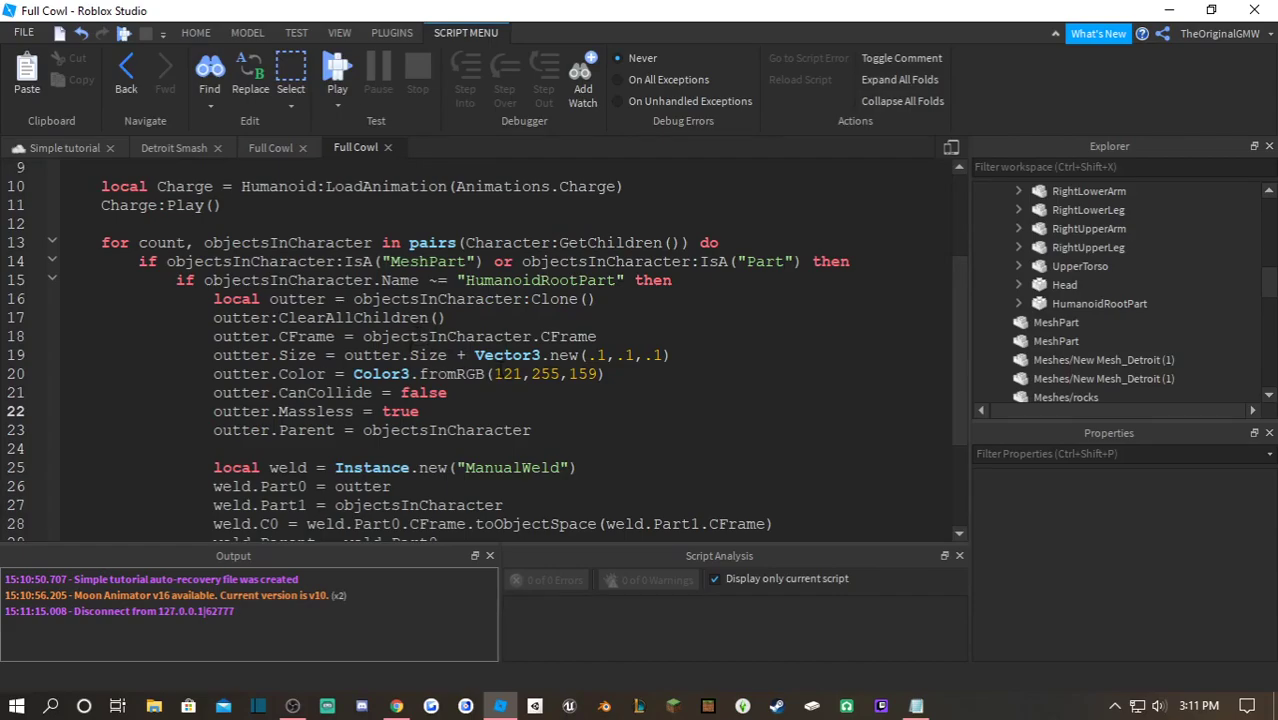
{"action": "left_click_drag", "start_coordinate": [448, 355], "coordinate": [344, 358]}
{"action": "left_click", "coordinate": [394, 300]}
{"action": "double_click", "coordinate": [394, 300]}
{"action": "key", "text": "ctrl+c"}
{"action": "double_click", "coordinate": [382, 352]}
{"action": "key", "text": "ctrl+v"}
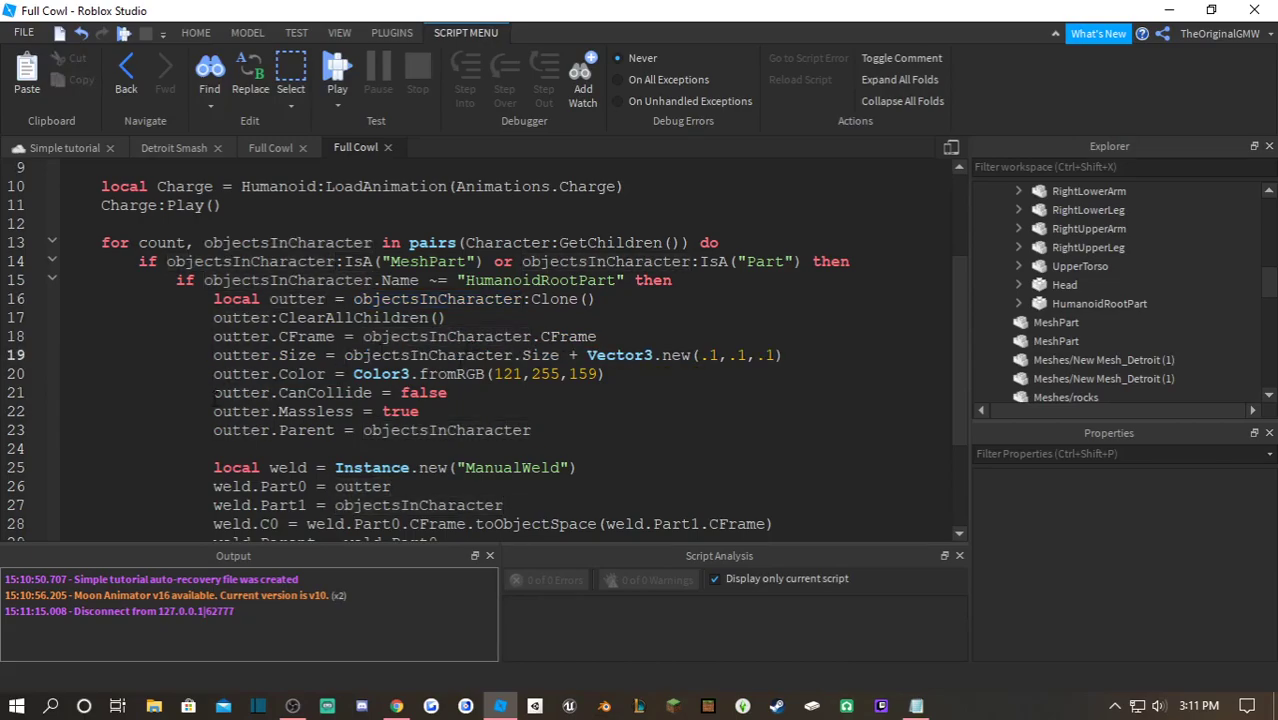
- Move the outter.Parent = objectsInCharacter line directly below the line that clones objectsInCharacter
{"action": "scroll", "coordinate": [335, 378], "scroll_direction": "down", "scroll_amount": 1}
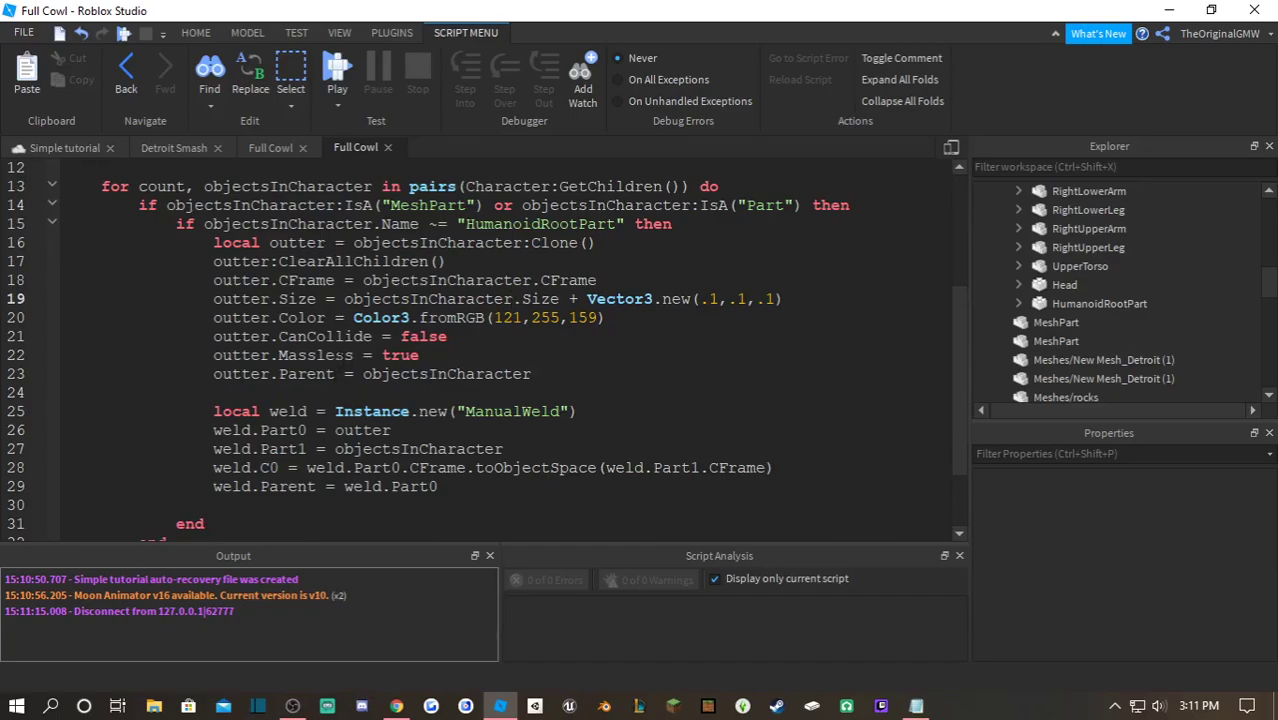
{"action": "left_click_drag", "start_coordinate": [539, 375], "coordinate": [212, 374]}
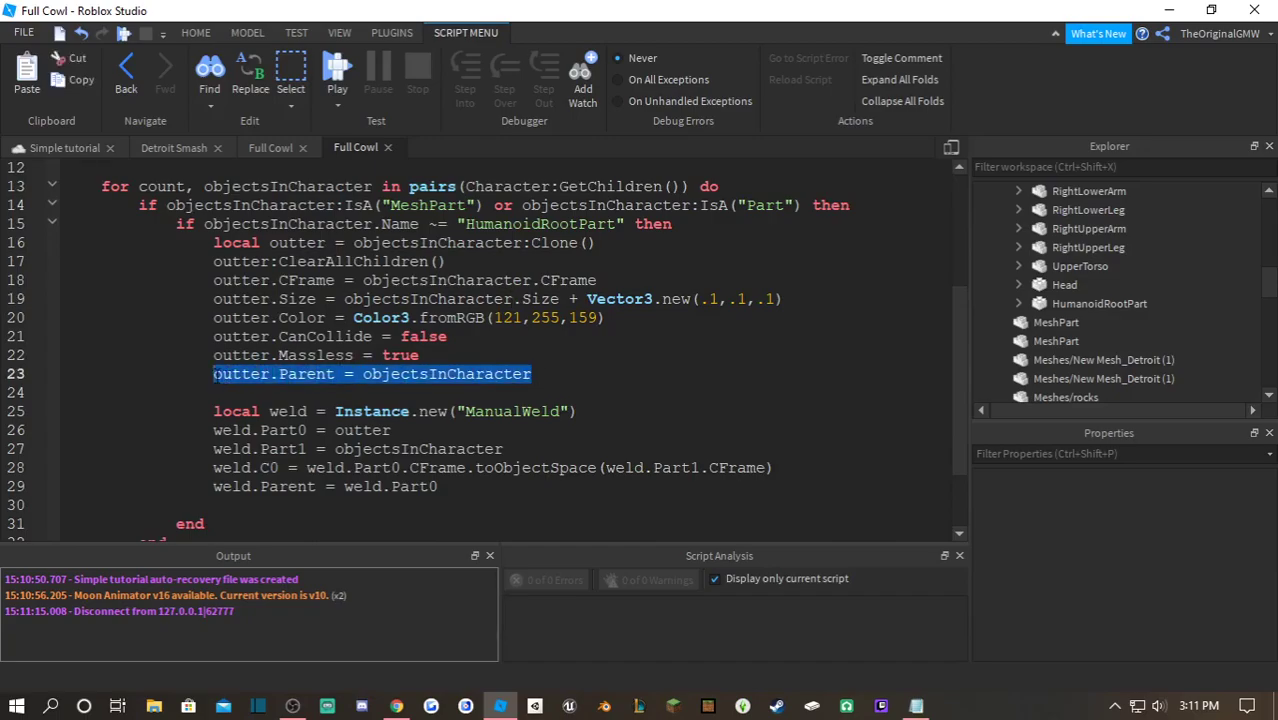
{"action": "key", "text": "BackSpace"}
{"action": "key", "text": "BackSpace"}
{"action": "left_click", "coordinate": [597, 243]}
{"action": "key", "text": "Return"}
{"action": "key", "text": "ctrl+v"}
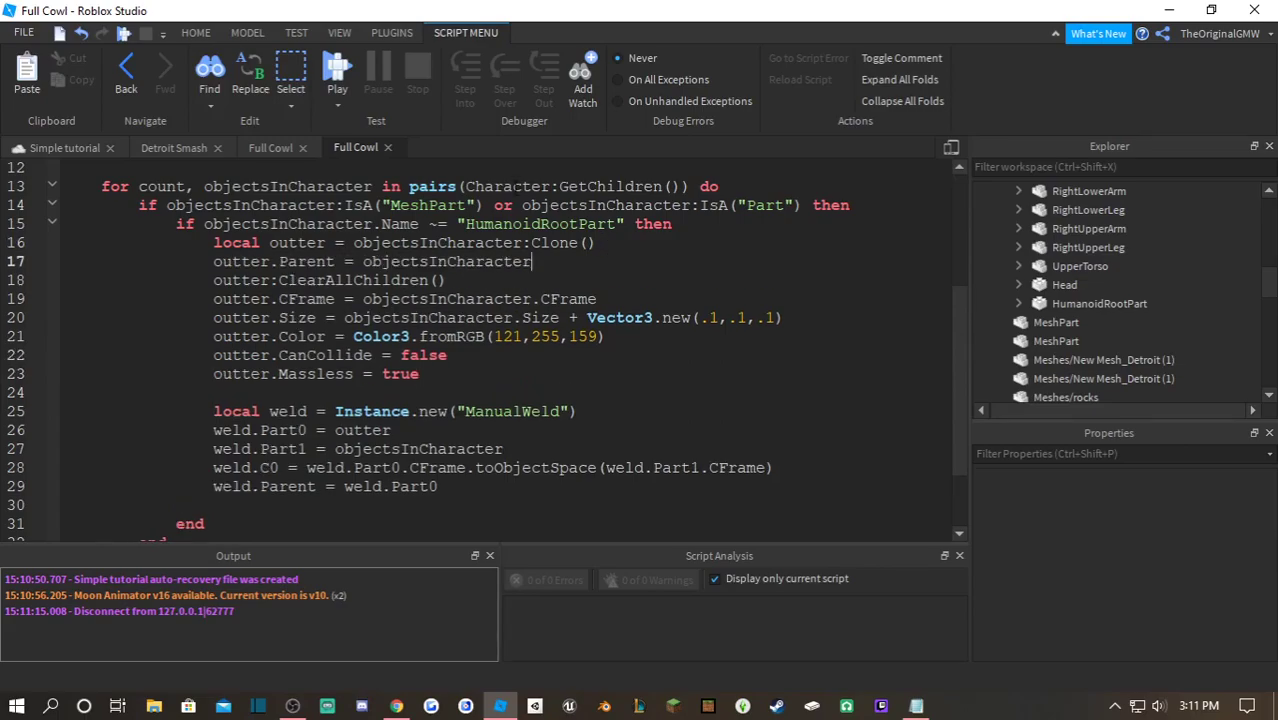
- Playtest the Full Cowl ability, examine how the green outer parts follow the moving character, and stop the test
{"action": "left_click", "coordinate": [337, 68]}
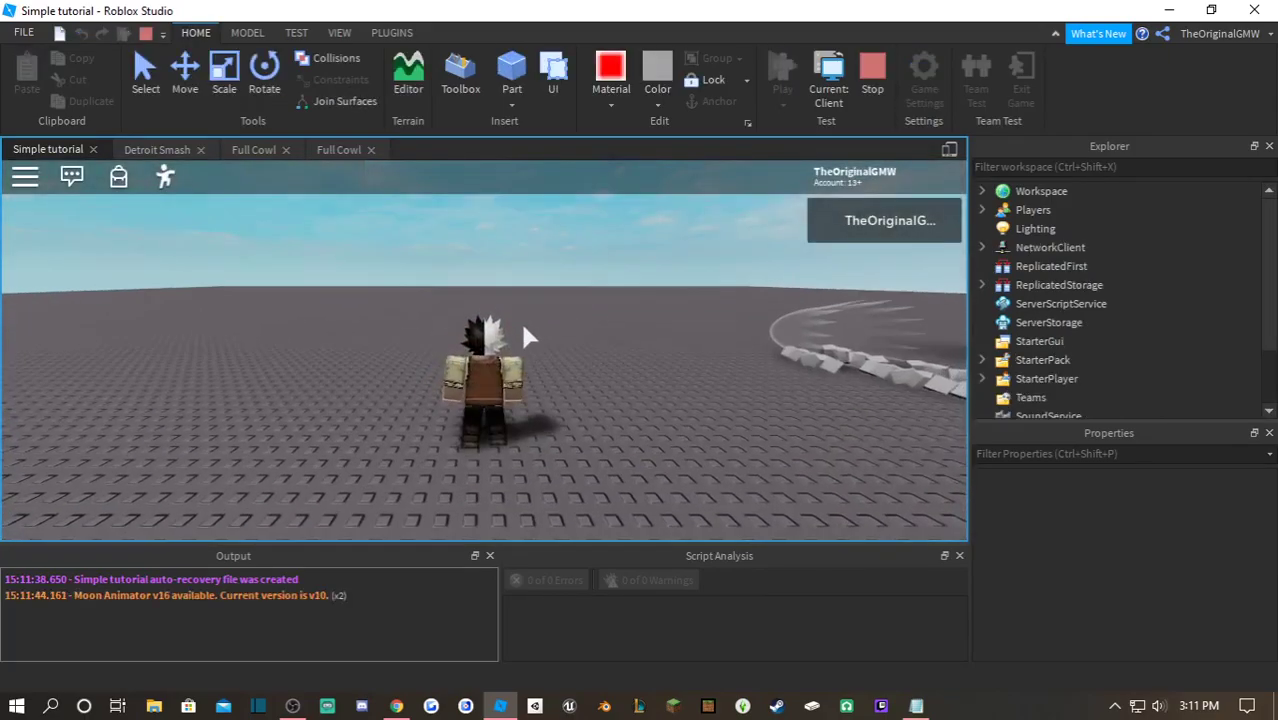
{"action": "key", "text": "e"}
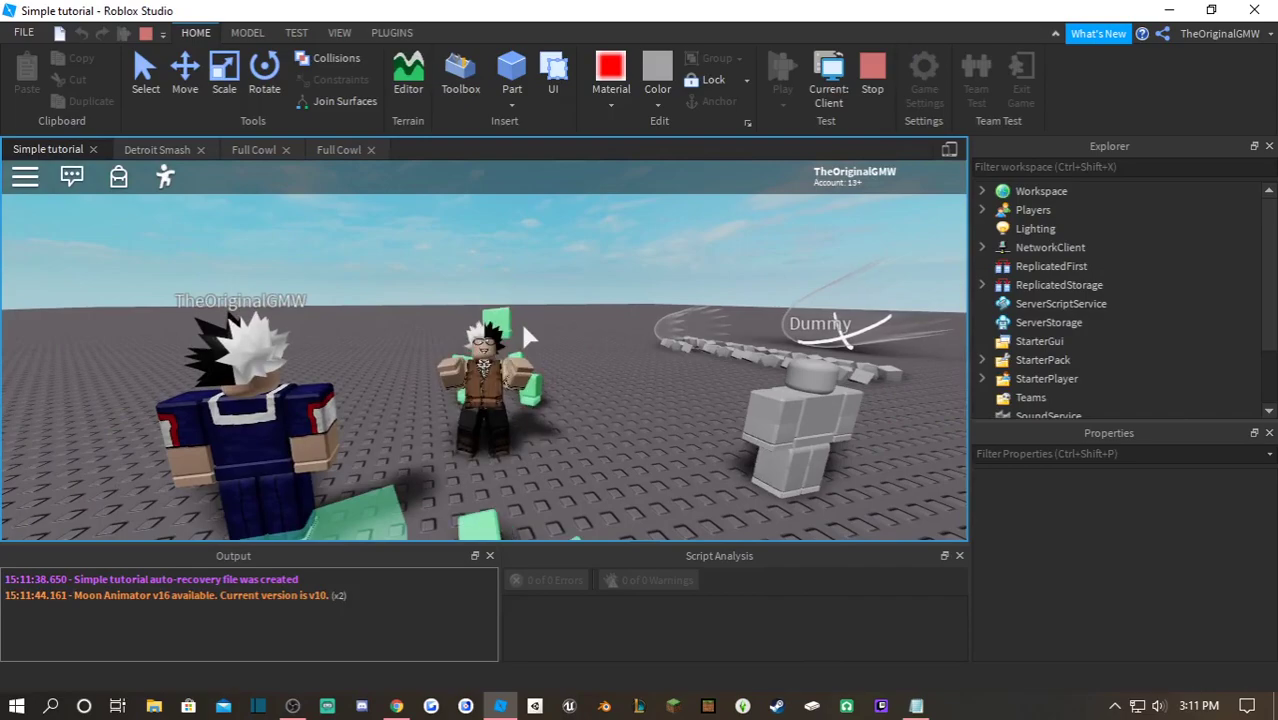
{"action": "key", "text": "a"}
{"action": "right_click_drag", "start_coordinate": [529, 338], "coordinate": [529, 338]}
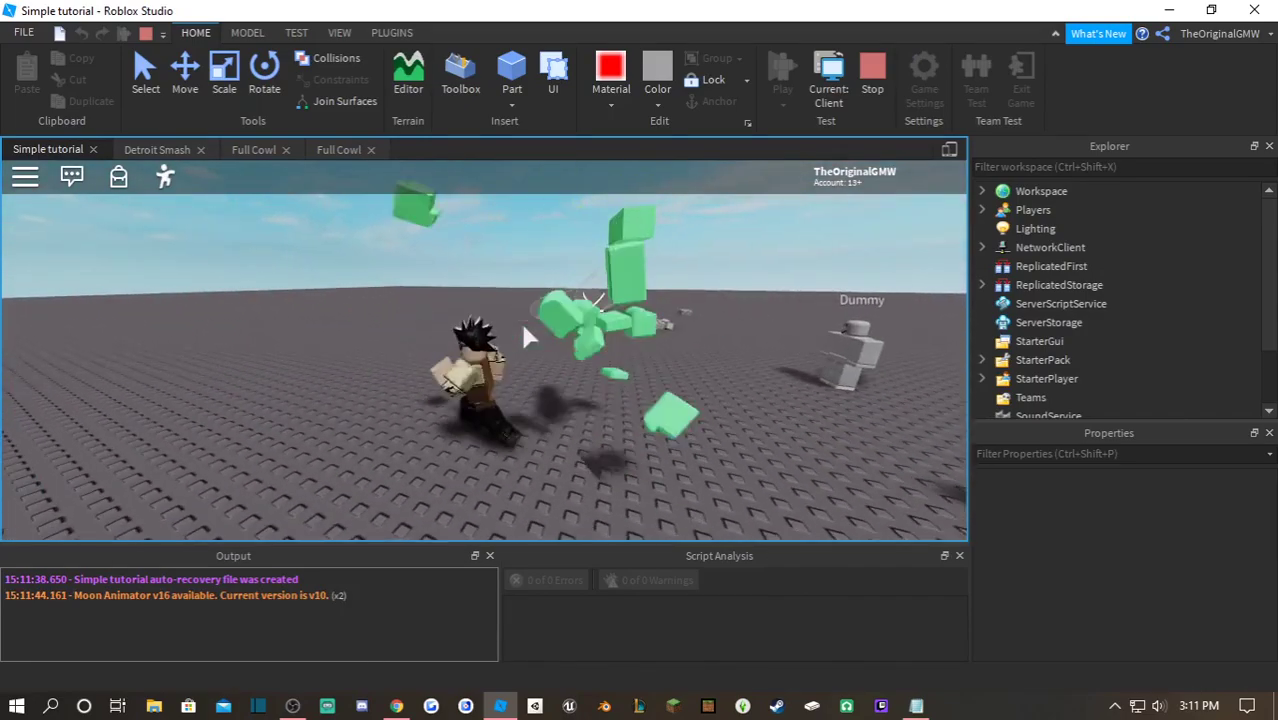
{"action": "left_click", "coordinate": [872, 72]}
- Check the toObjectSpace call in the weld script notes and use a colon instead of a dot before toObjectSpace in the Full Cowl weld.C0 line
{"action": "left_click", "coordinate": [925, 709]}
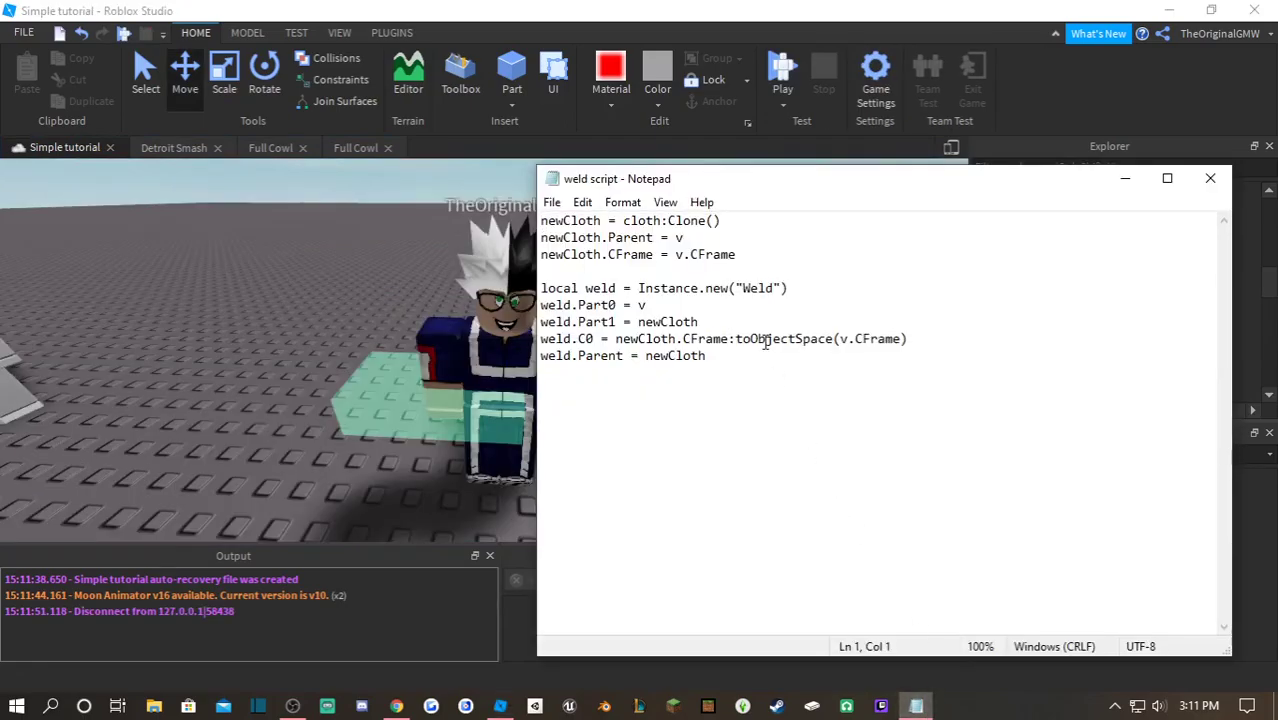
{"action": "left_click_drag", "start_coordinate": [737, 339], "coordinate": [832, 339]}
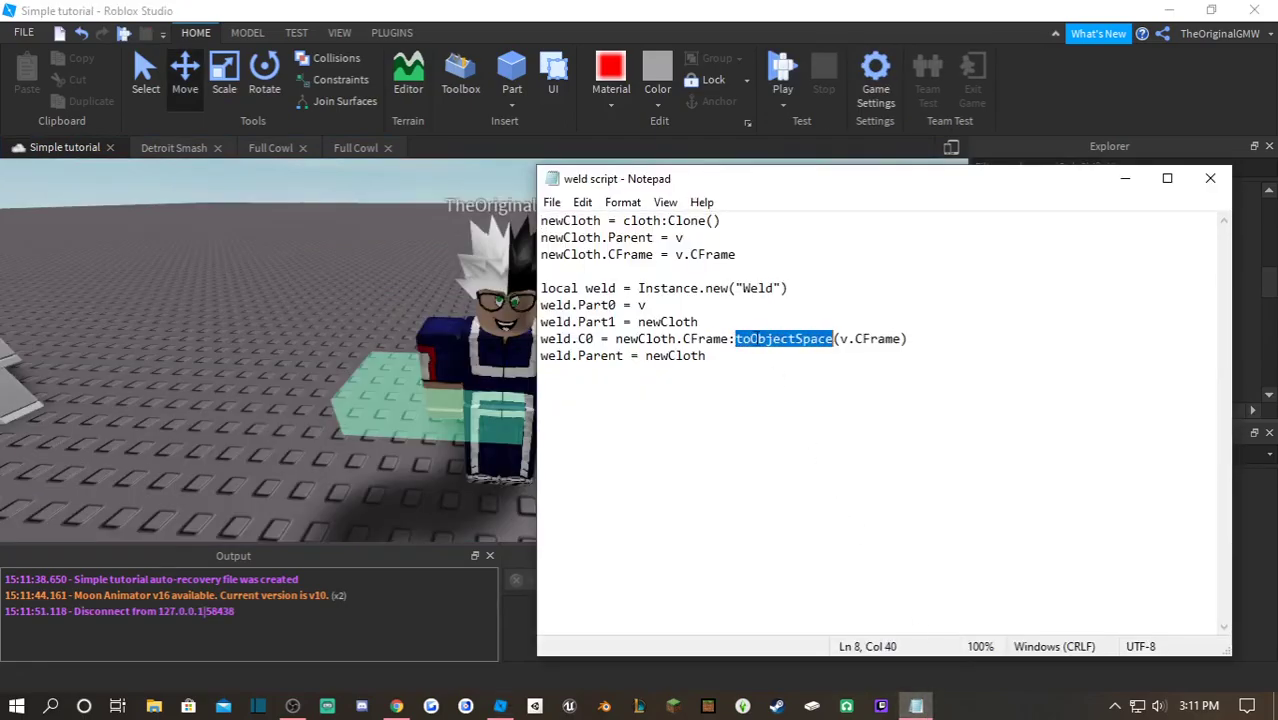
{"action": "left_click", "coordinate": [350, 148]}
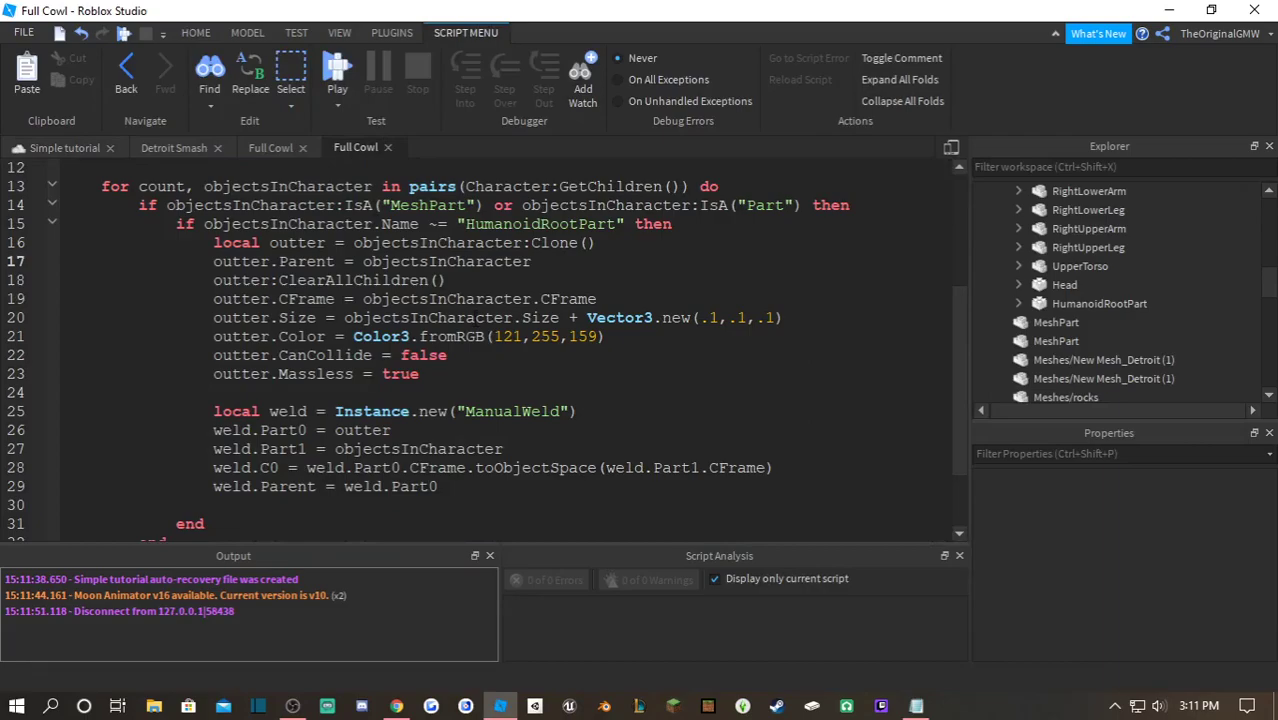
{"action": "left_click", "coordinate": [476, 468]}
{"action": "key", "text": "BackSpace"}
{"action": "type", "text": ":"}
- Move the outter.Parent = objectsInCharacter line directly below the outter.Massless = true line
{"action": "left_click_drag", "start_coordinate": [547, 262], "coordinate": [199, 263]}
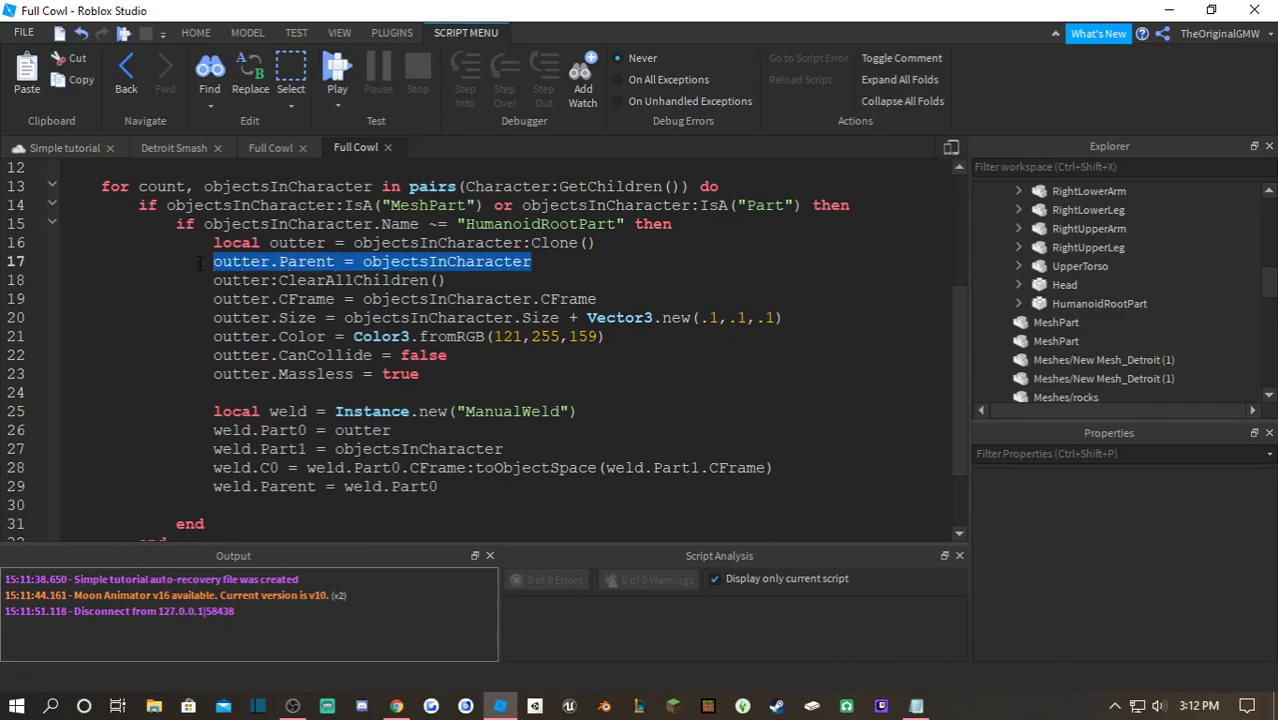
{"action": "key", "text": "BackSpace"}
{"action": "key", "text": "BackSpace"}
{"action": "left_click", "coordinate": [447, 364]}
{"action": "key", "text": "Return"}
{"action": "key", "text": "ctrl+v"}
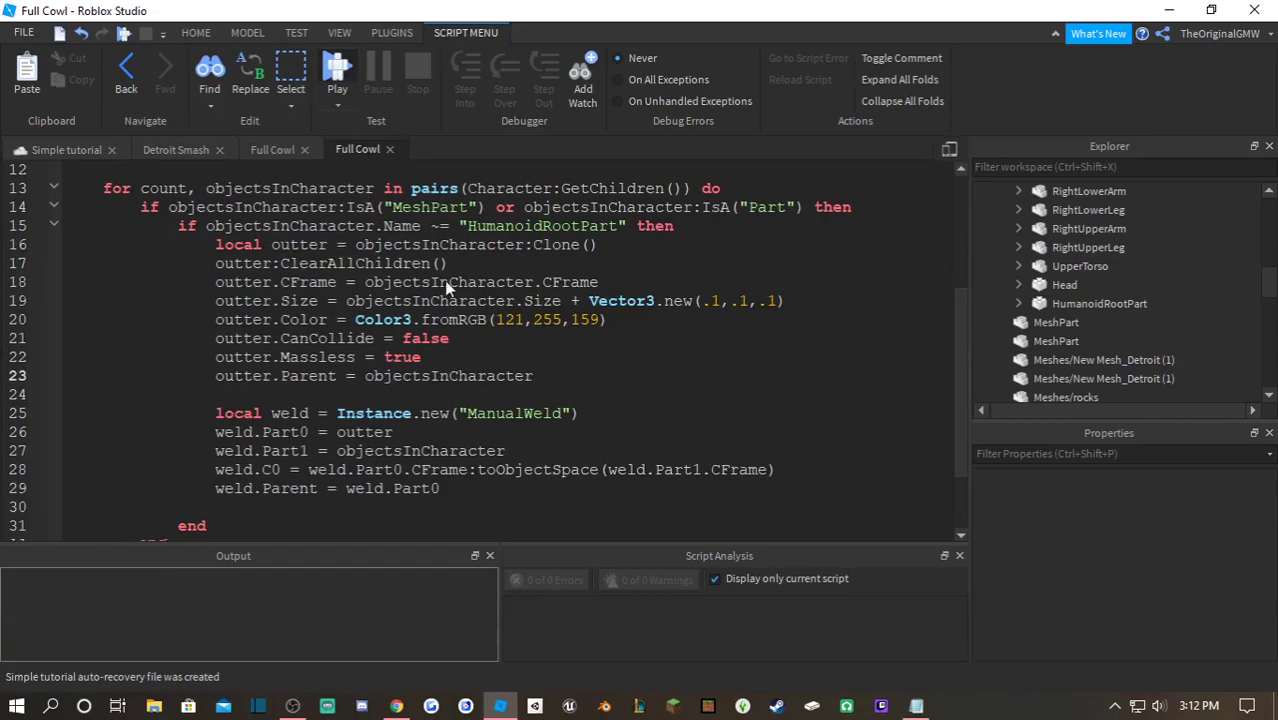
- Playtest the Full Cowl ability, examine the green outer layer on the character from near and far, and stop the test
{"action": "key", "text": "F5"}
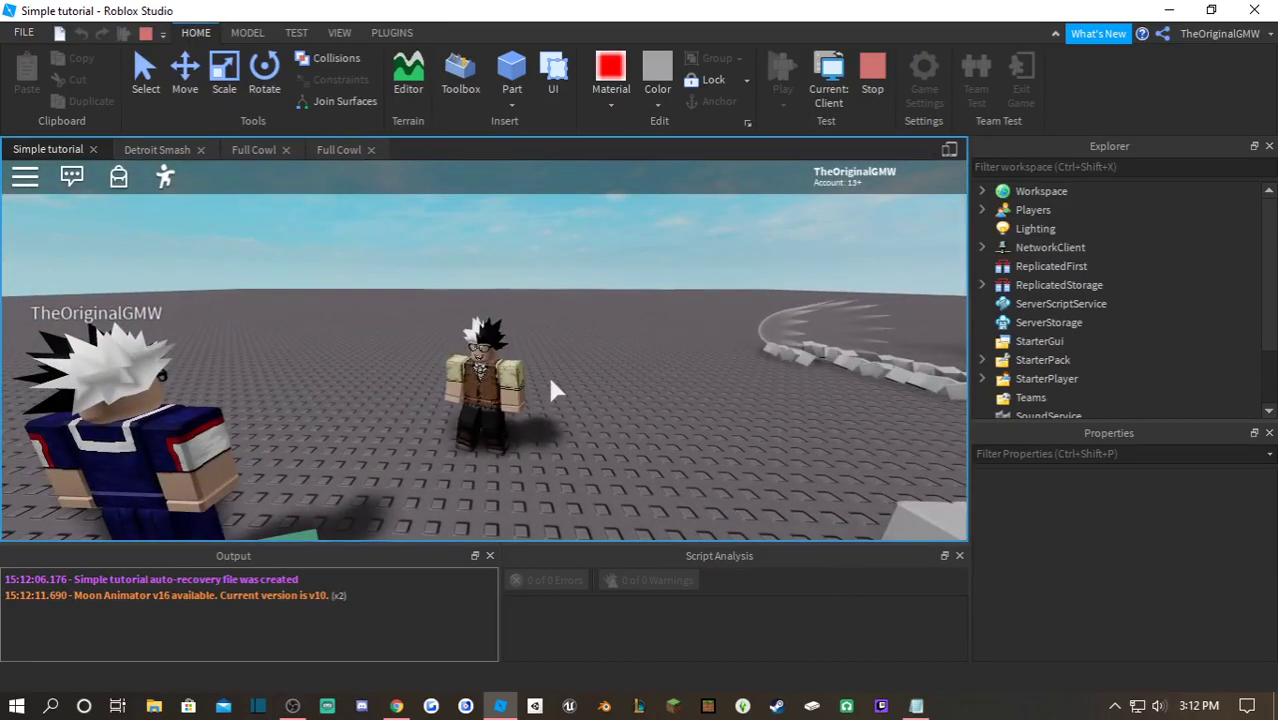
{"action": "key", "text": "e"}
{"action": "right_click_drag", "start_coordinate": [550, 379], "coordinate": [550, 379]}
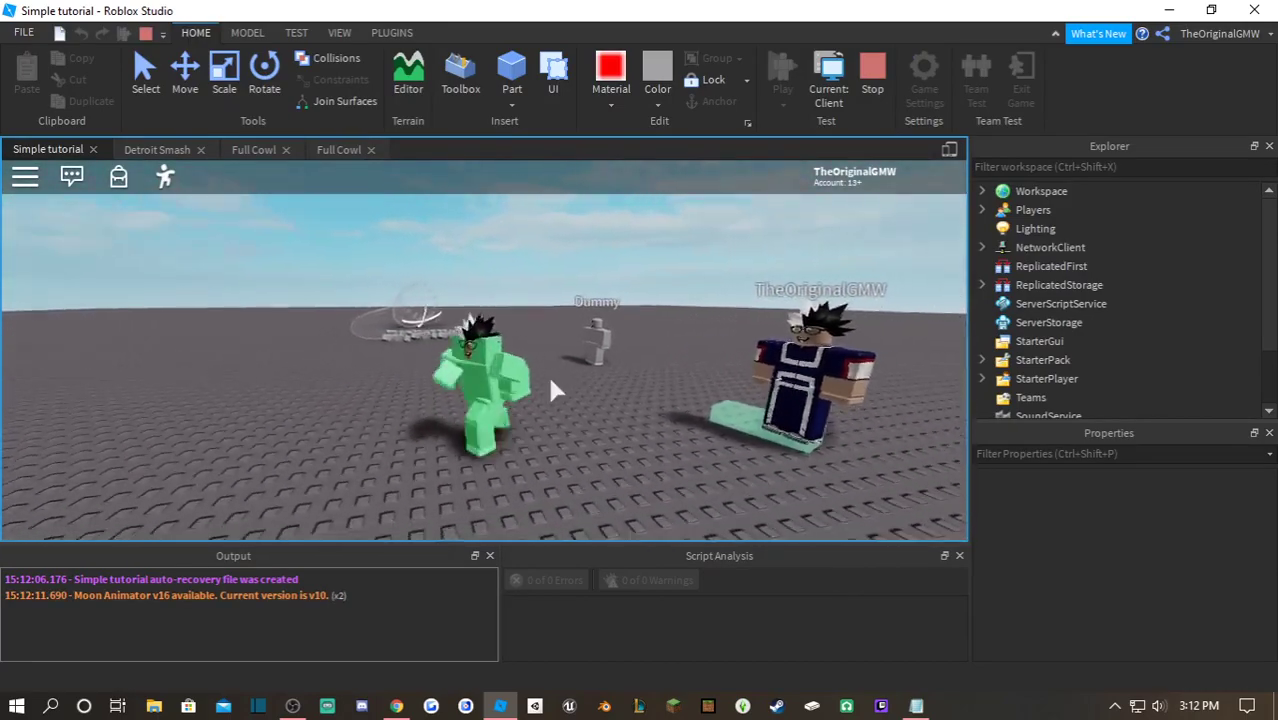
{"action": "key", "text": "s"}
{"action": "scroll", "coordinate": [490, 340], "scroll_direction": "up", "scroll_amount": 3}
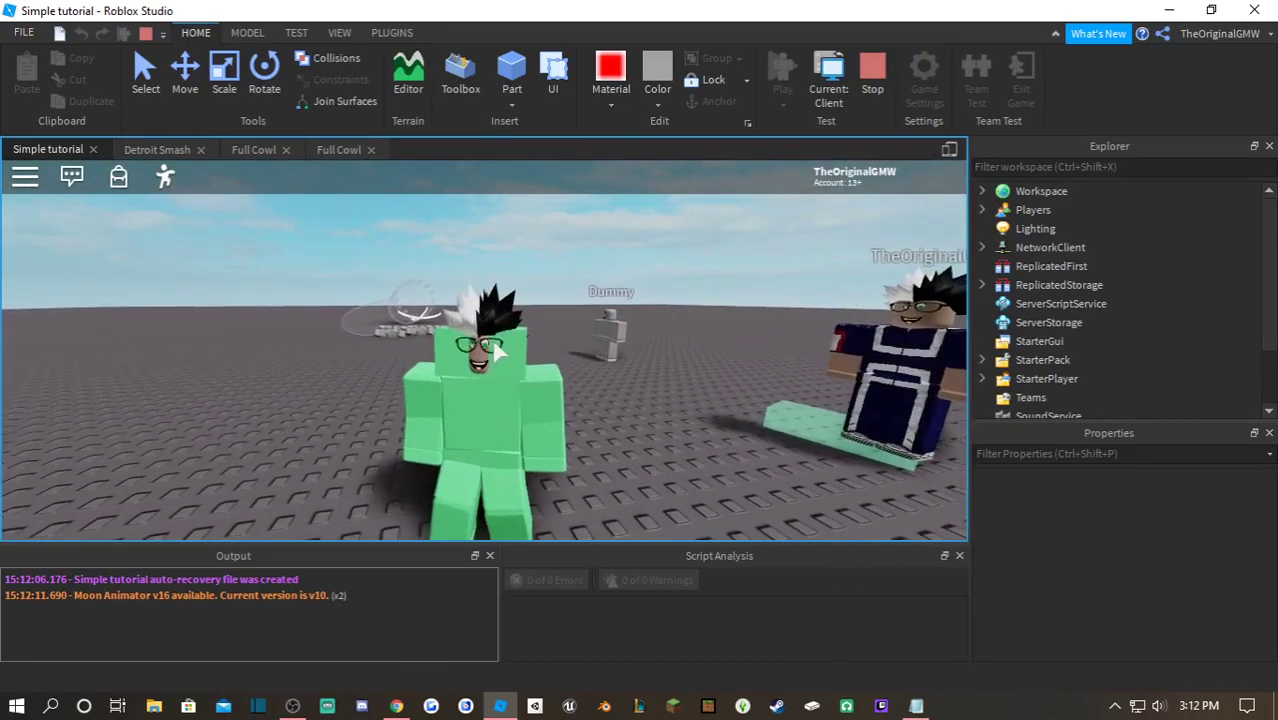
{"action": "right_click_drag", "start_coordinate": [516, 391], "coordinate": [420, 417]}
{"action": "scroll", "coordinate": [420, 417], "scroll_direction": "down", "scroll_amount": 4}
{"action": "scroll", "coordinate": [420, 428], "scroll_direction": "up", "scroll_amount": 3}
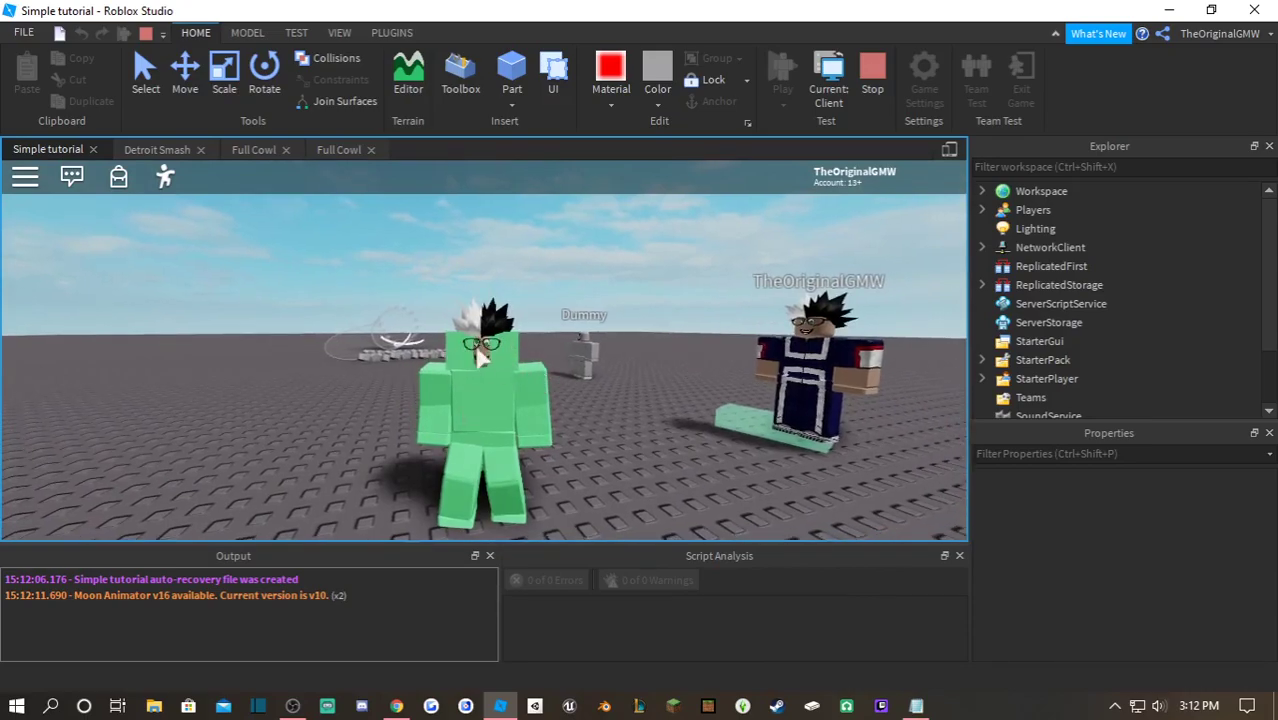
{"action": "left_click", "coordinate": [872, 75]}
- Add the line outter.Transparency = .75 below the outter.Massless line in the Full Cowl server script
{"action": "left_click", "coordinate": [341, 148]}
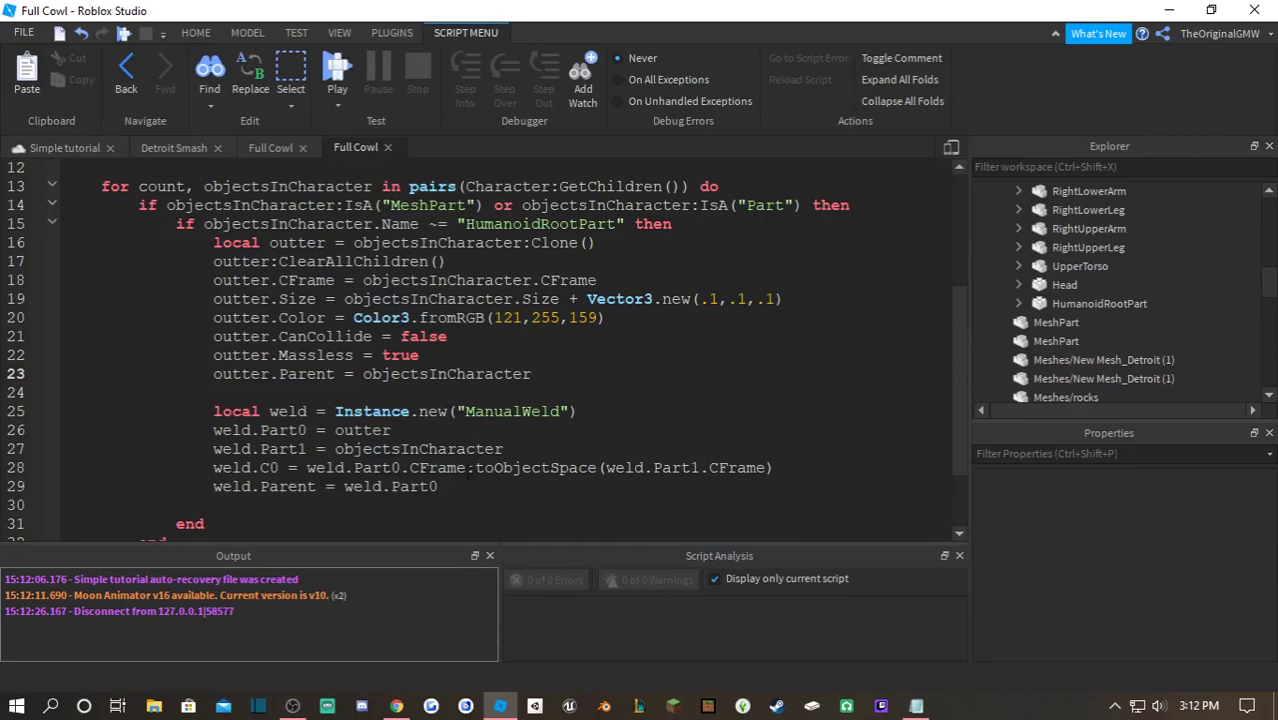
{"action": "left_click", "coordinate": [450, 340]}
{"action": "key", "text": "Down"}
{"action": "key", "text": "Return"}
{"action": "type", "text": "outter"}
{"action": "type", "text": ".T"}
{"action": "type", "text": "rasn"}
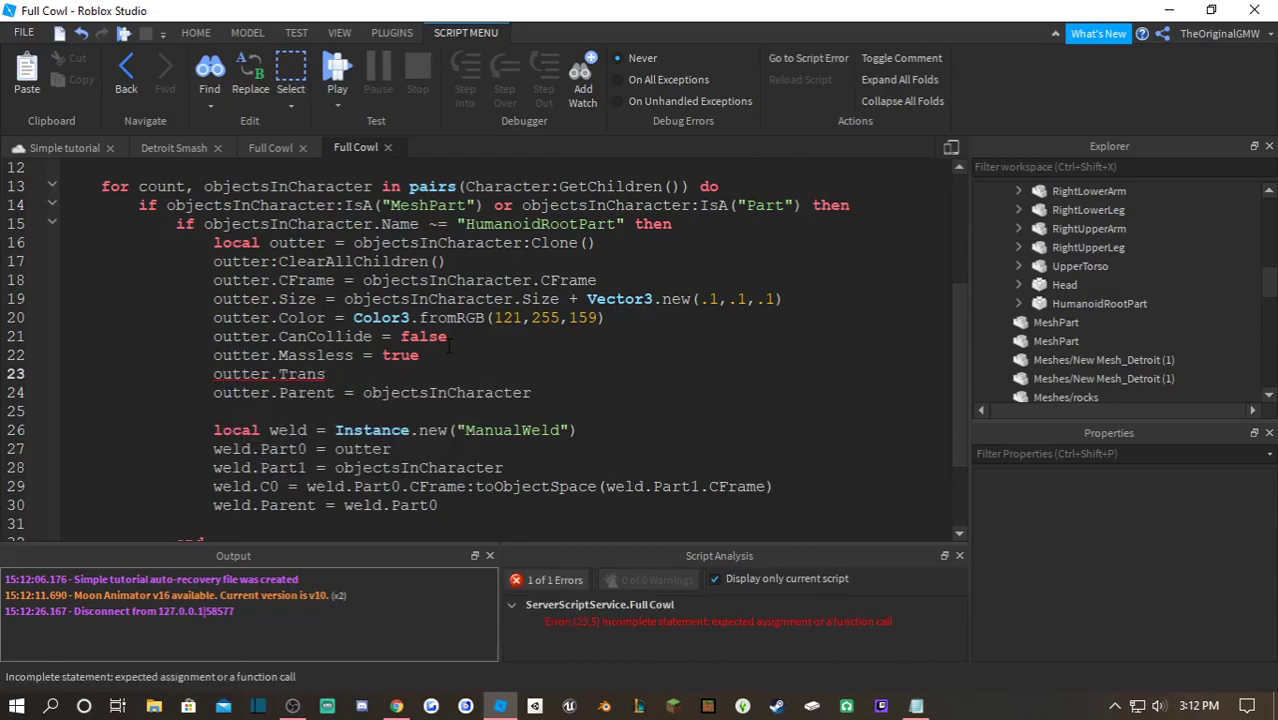
{"action": "type", "text": "="}
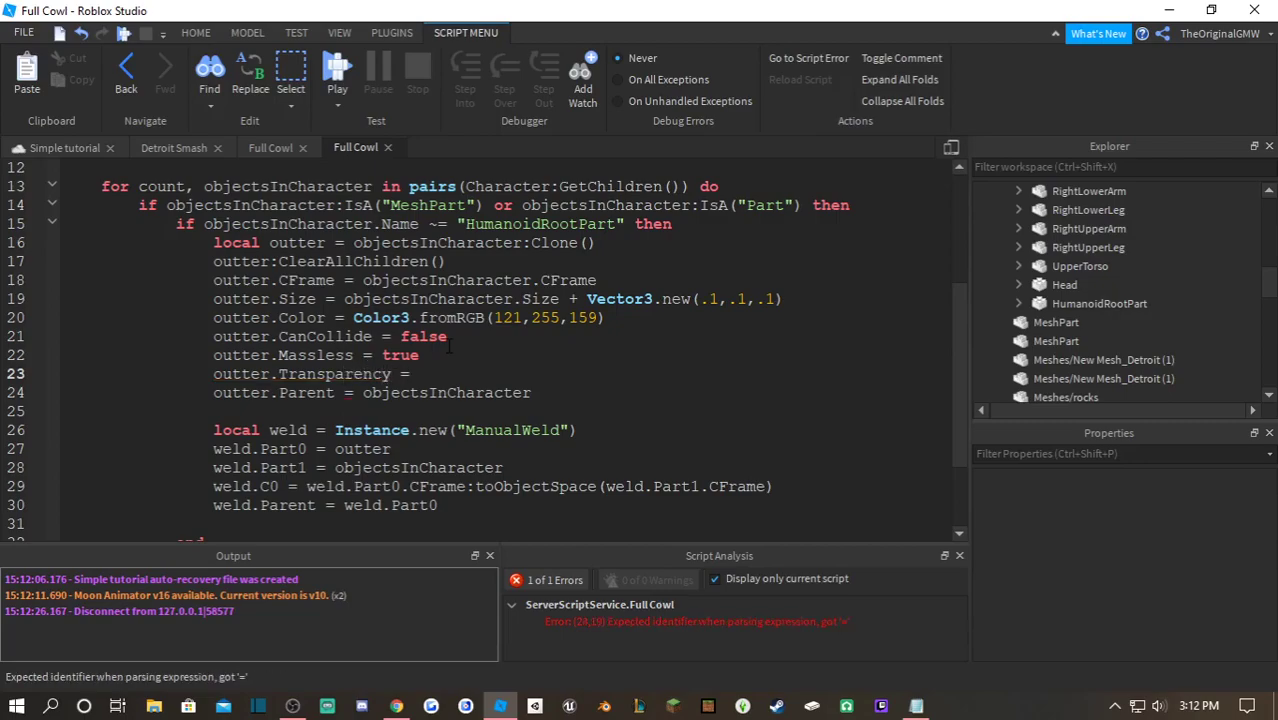
{"action": "type", "text": " .75"}
- Add the line outter.Material = Enum.Material.Neon below the outter.Transparency line
{"action": "key", "text": "Return"}
{"action": "type", "text": "outter.Co"}
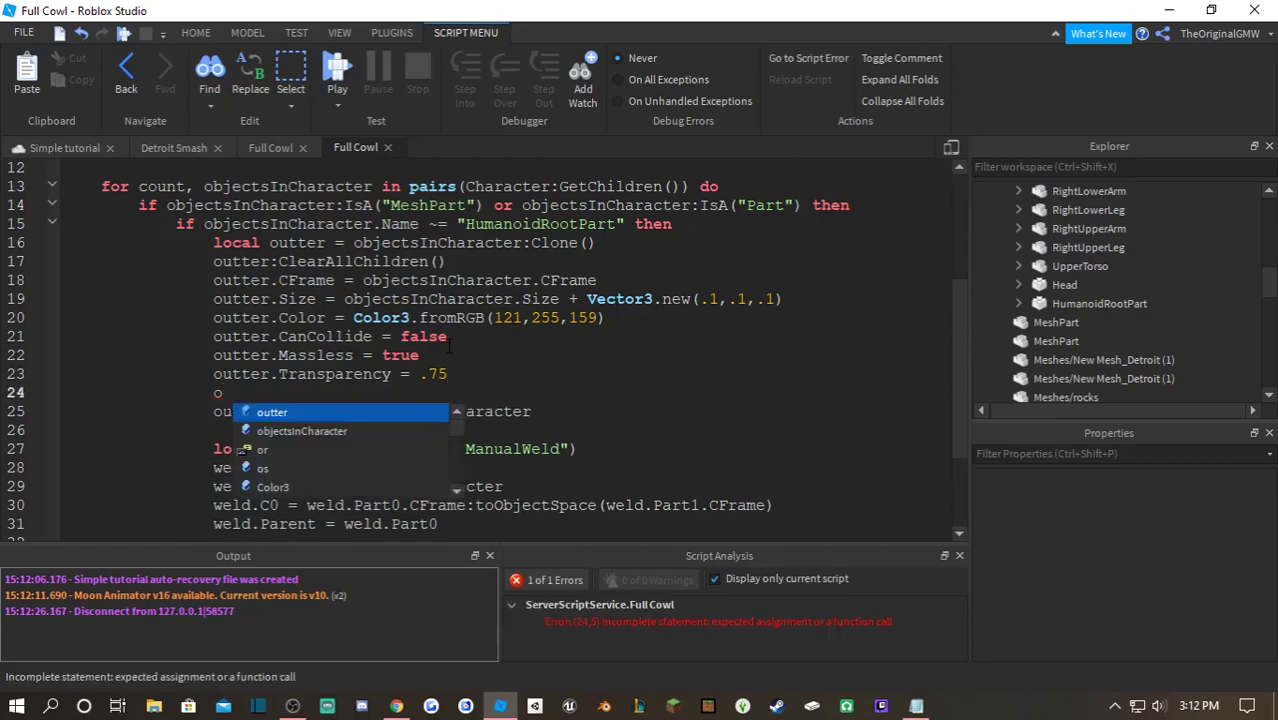
{"action": "key", "text": "BackSpace"}
{"action": "key", "text": "BackSpace"}
{"action": "key", "text": "BackSpace"}
{"action": "key", "text": "BackSpace"}
{"action": "key", "text": "BackSpace"}
{"action": "key", "text": "BackSpace"}
{"action": "key", "text": "BackSpace"}
{"action": "key", "text": "BackSpace"}
{"action": "key", "text": "BackSpace"}
{"action": "key", "text": "BackSpace"}
{"action": "key", "text": "BackSpace"}
{"action": "key", "text": "BackSpace"}
{"action": "key", "text": "BackSpace"}
{"action": "key", "text": "BackSpace"}
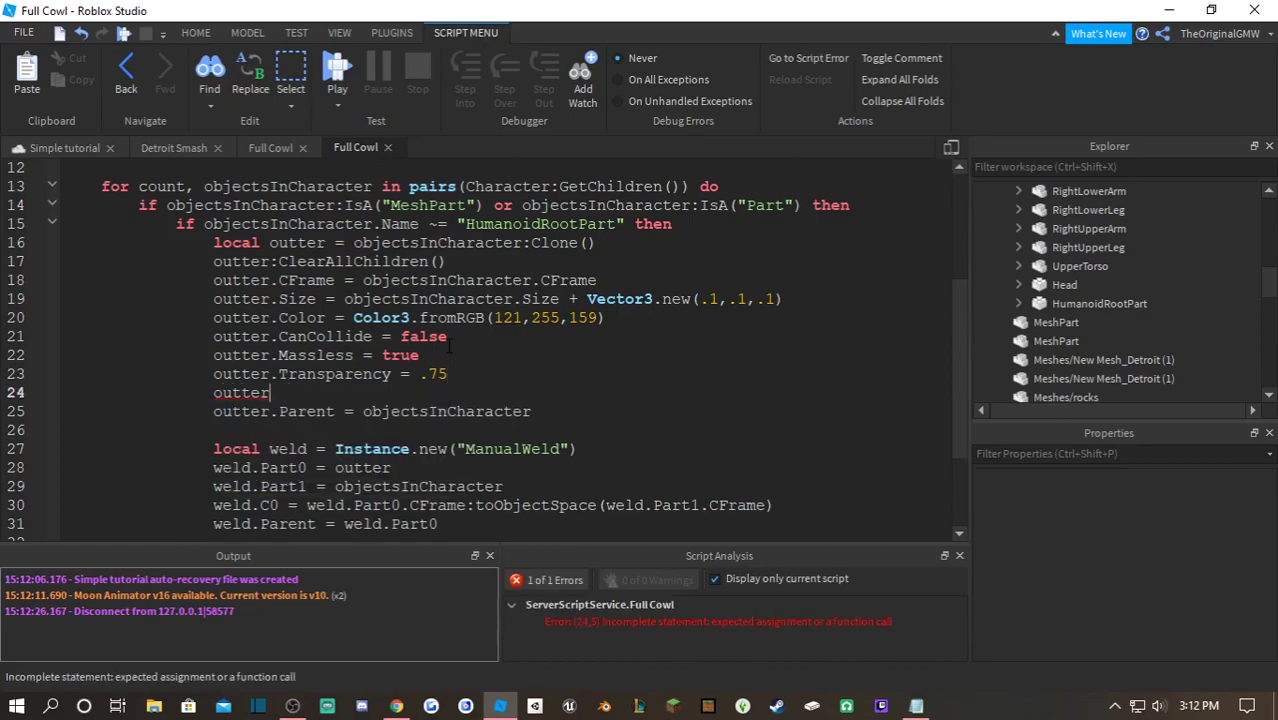
{"action": "key", "text": "Return"}
{"action": "type", "text": "outter.Material = Enum"}
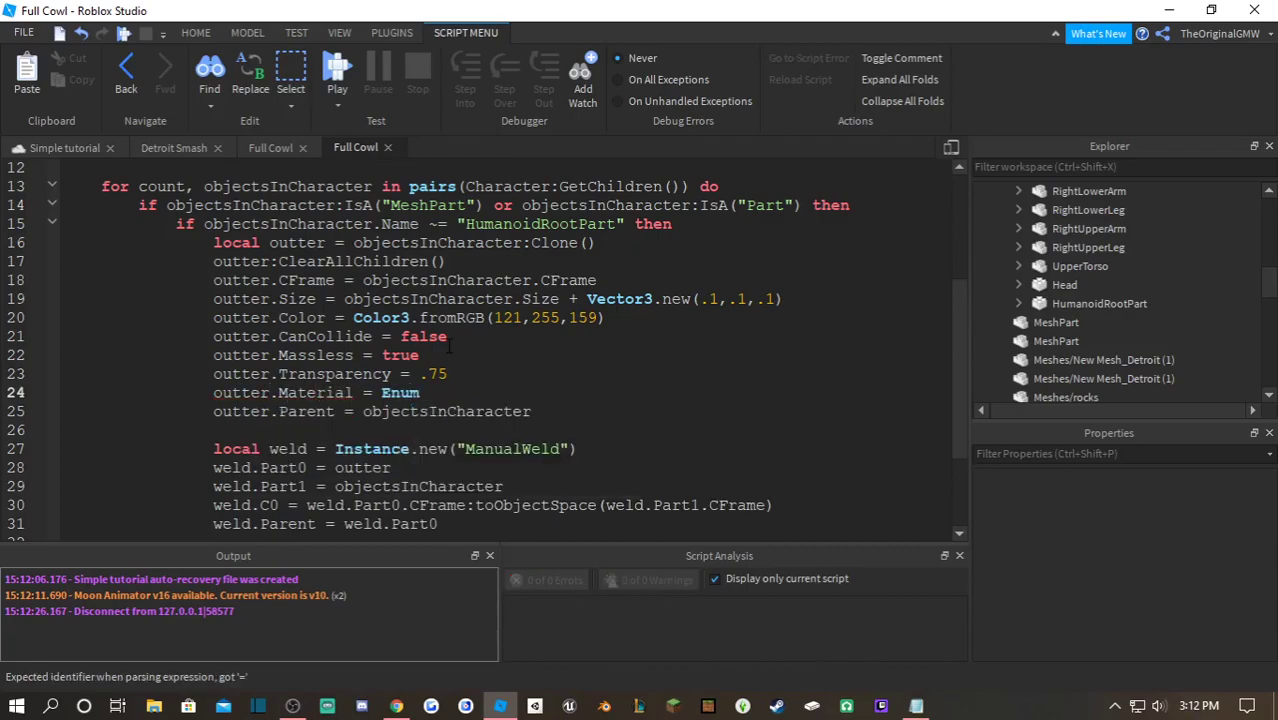
{"action": "type", "text": ".Material."}
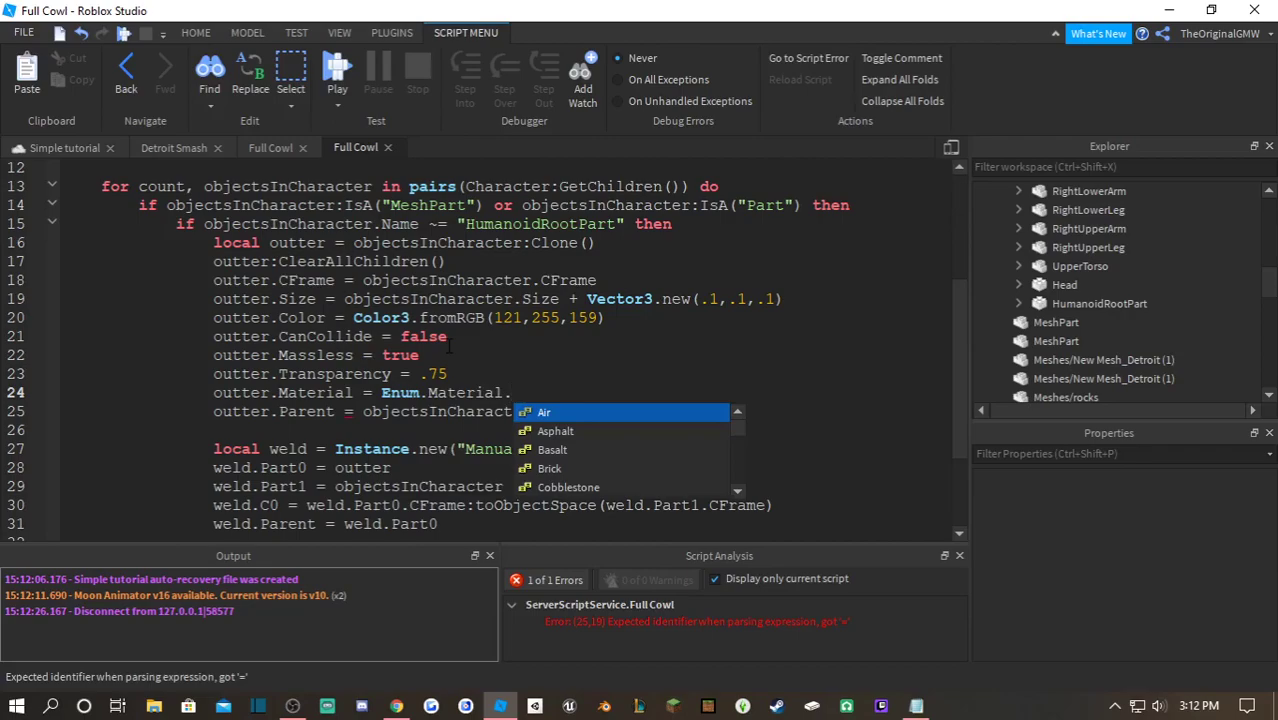
{"action": "type", "text": "Neon"}
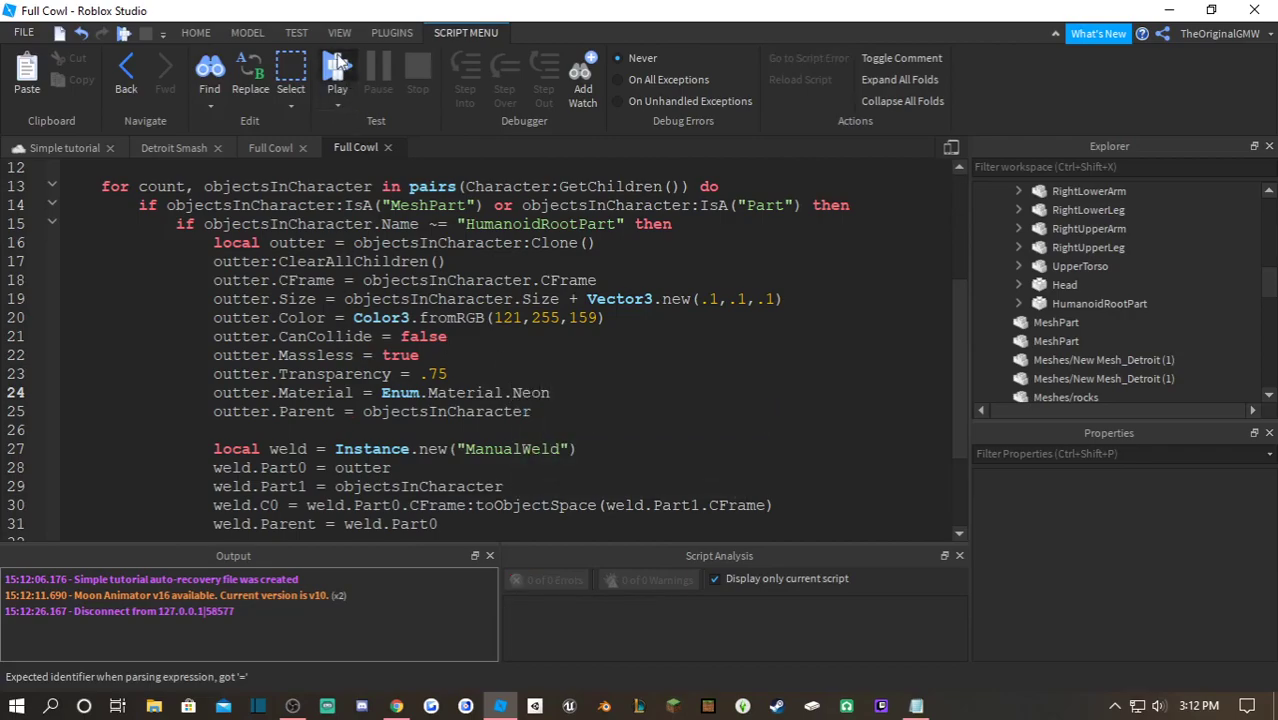
- Playtest the Full Cowl ability, inspect the transparent neon layer up close, stop the test, and return to the Full Cowl server script
{"action": "left_click", "coordinate": [338, 58]}
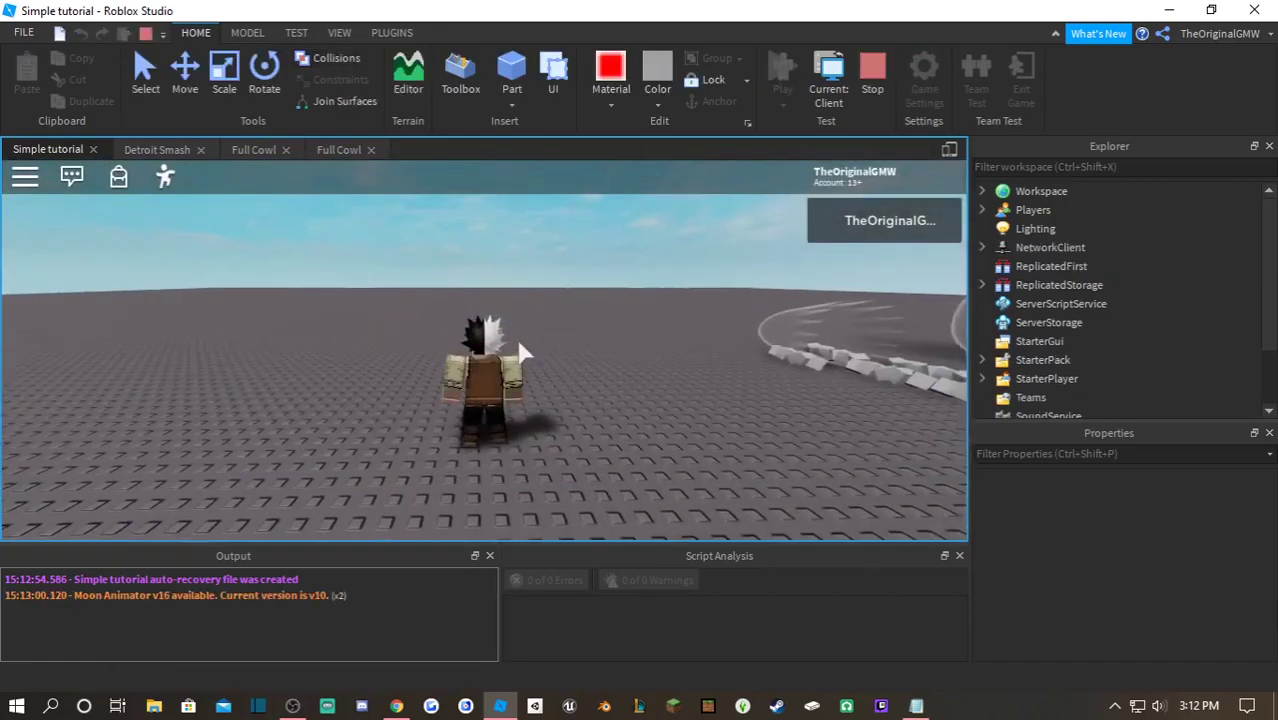
{"action": "key", "text": "e"}
{"action": "key", "text": "s"}
{"action": "key", "text": "a"}
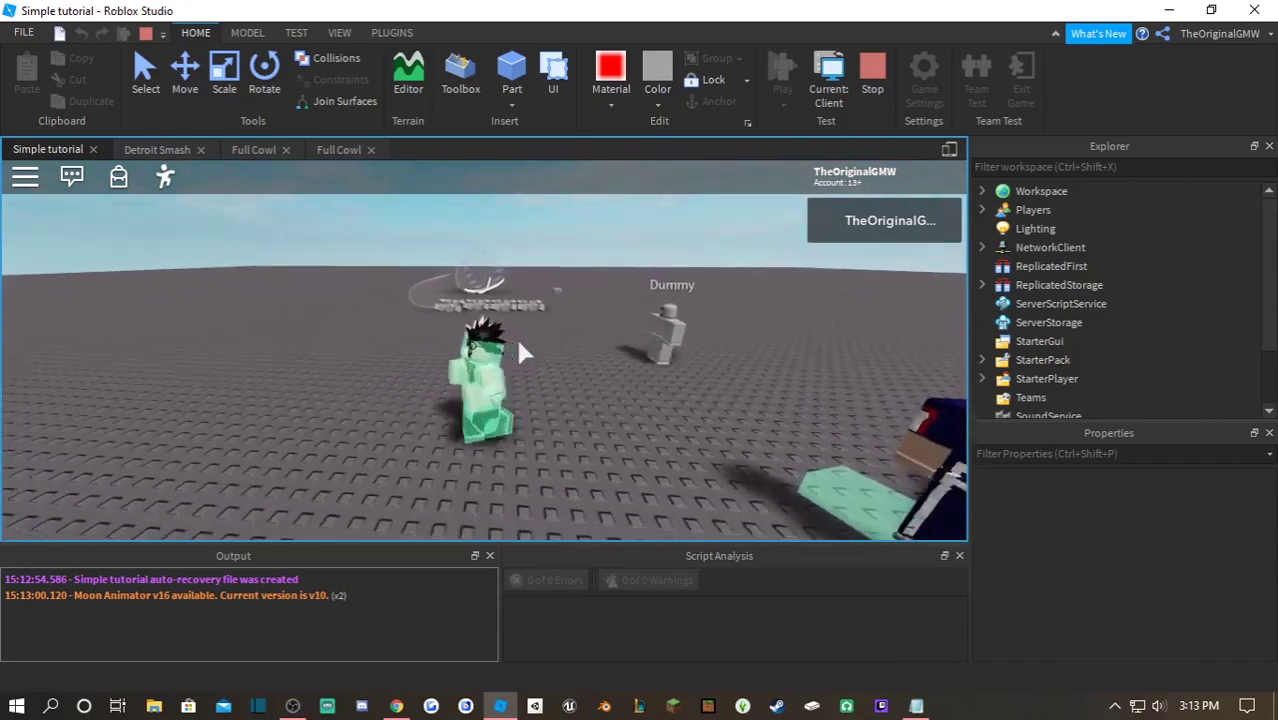
{"action": "scroll", "coordinate": [519, 342], "scroll_direction": "up", "scroll_amount": 4}
{"action": "right_click_drag", "start_coordinate": [519, 342], "coordinate": [519, 342]}
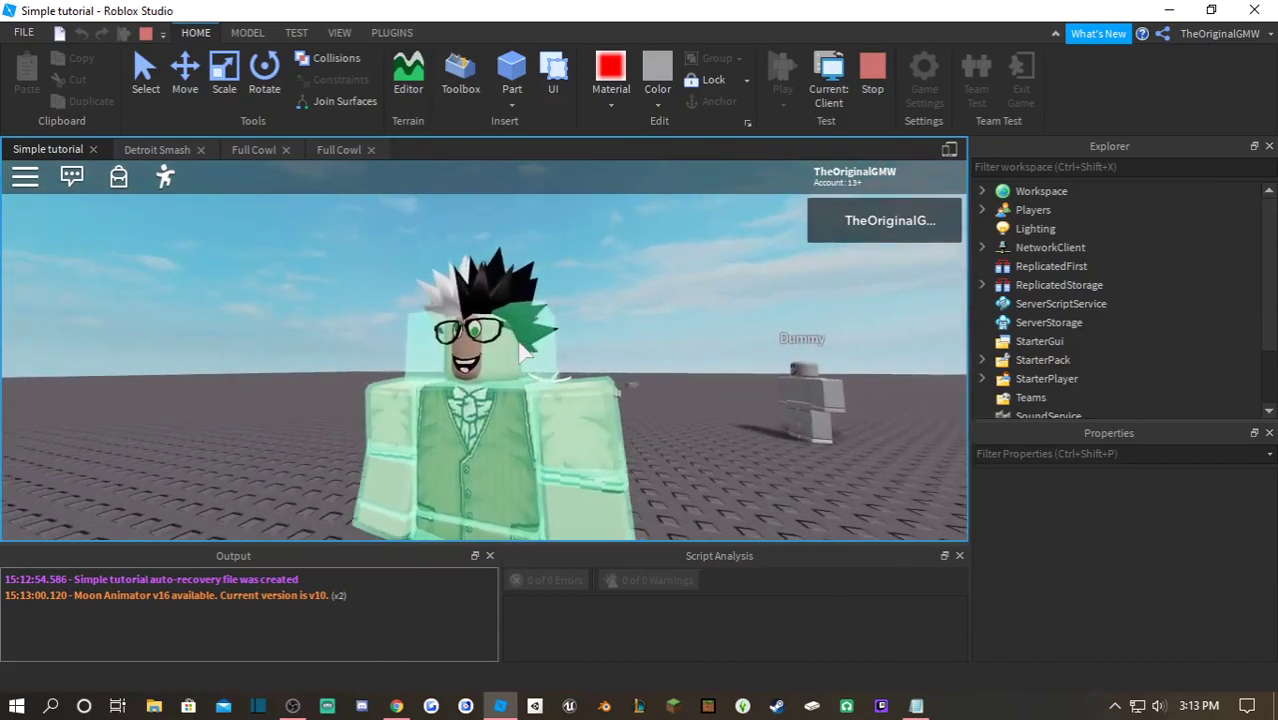
{"action": "left_click", "coordinate": [881, 98]}
{"action": "left_click", "coordinate": [343, 149]}
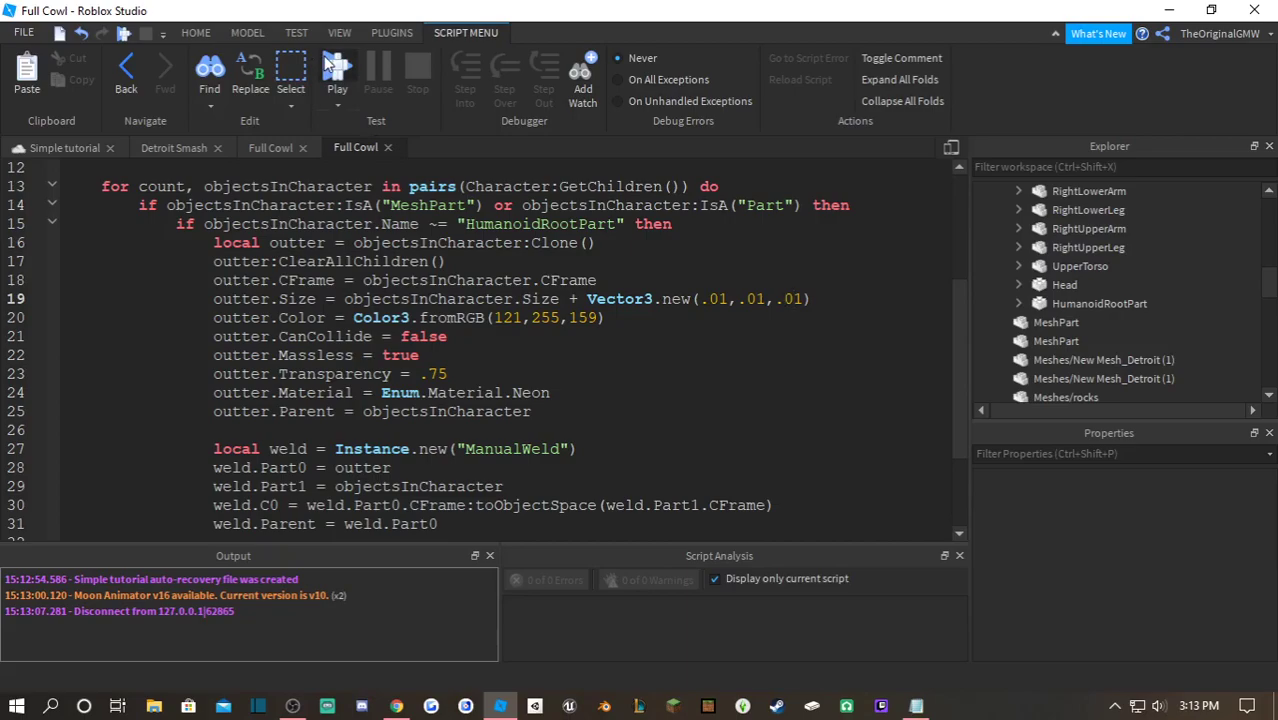
- Run a playtest to view the green glow effect on the Dummy, and stop the test
{"action": "left_click", "coordinate": [327, 63]}
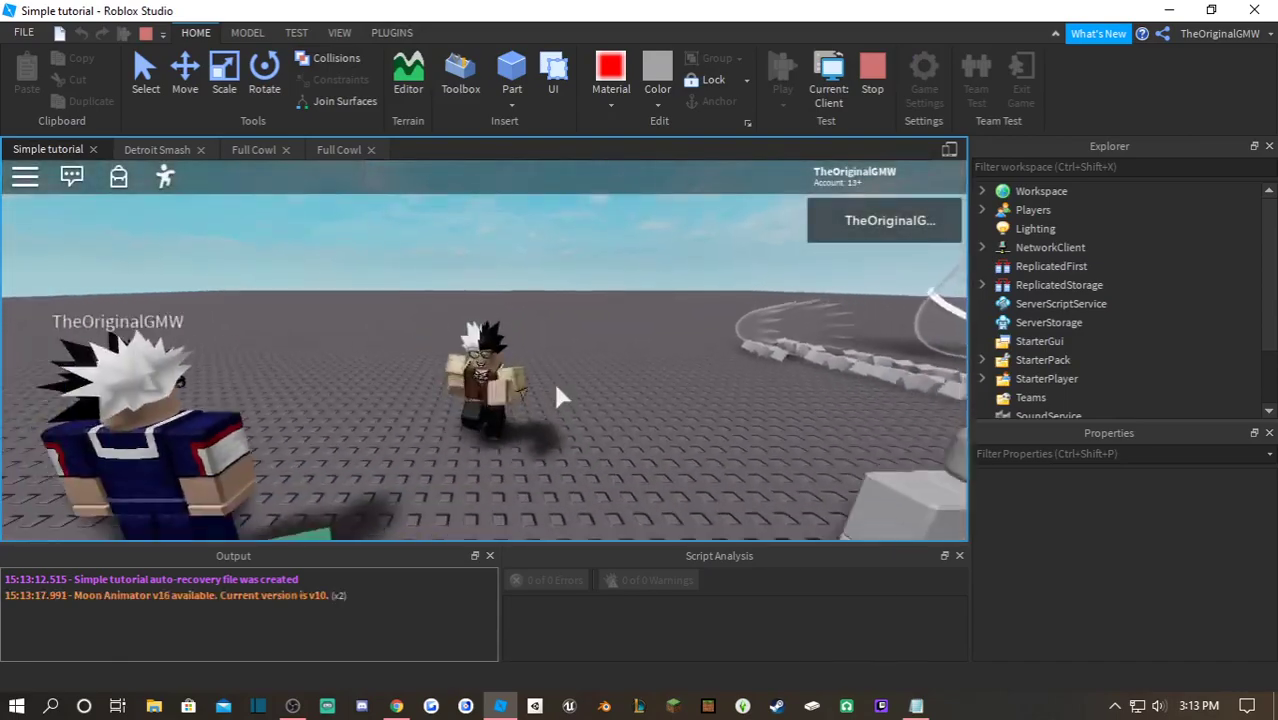
{"action": "right_click_drag", "start_coordinate": [556, 385], "coordinate": [556, 385]}
{"action": "scroll", "coordinate": [556, 385], "scroll_direction": "up", "scroll_amount": 4}
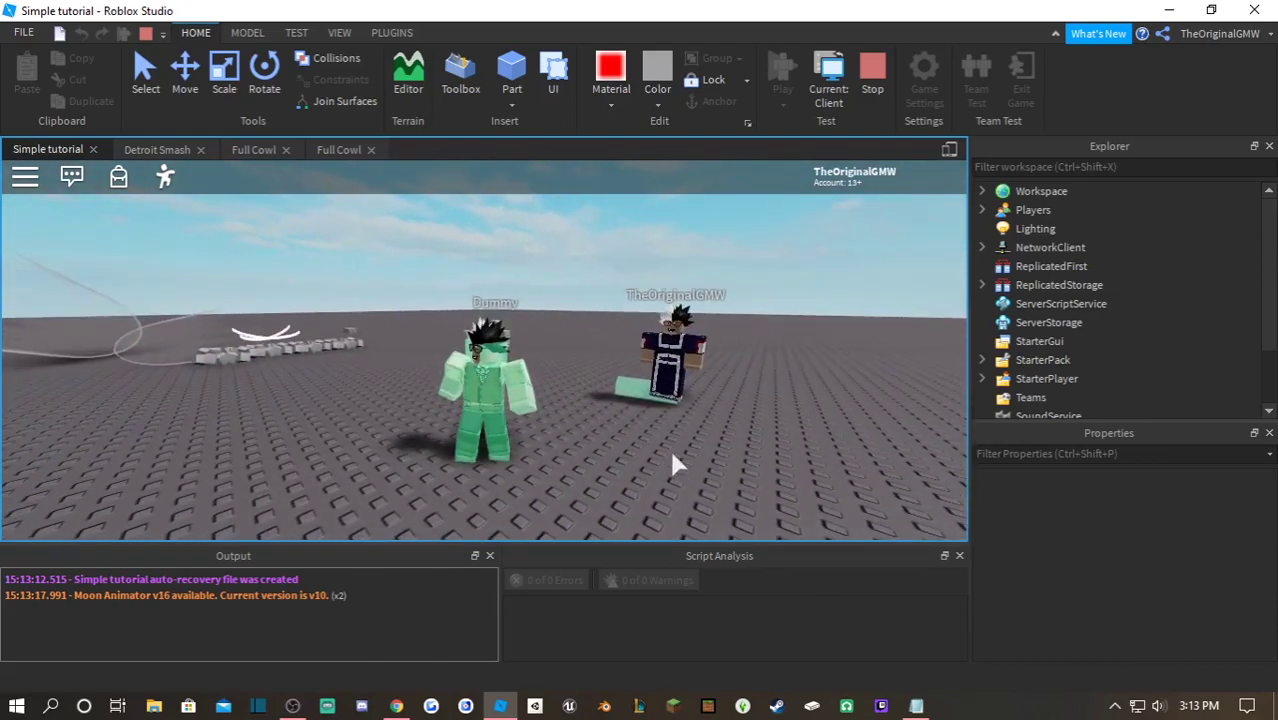
{"action": "left_click", "coordinate": [873, 95]}
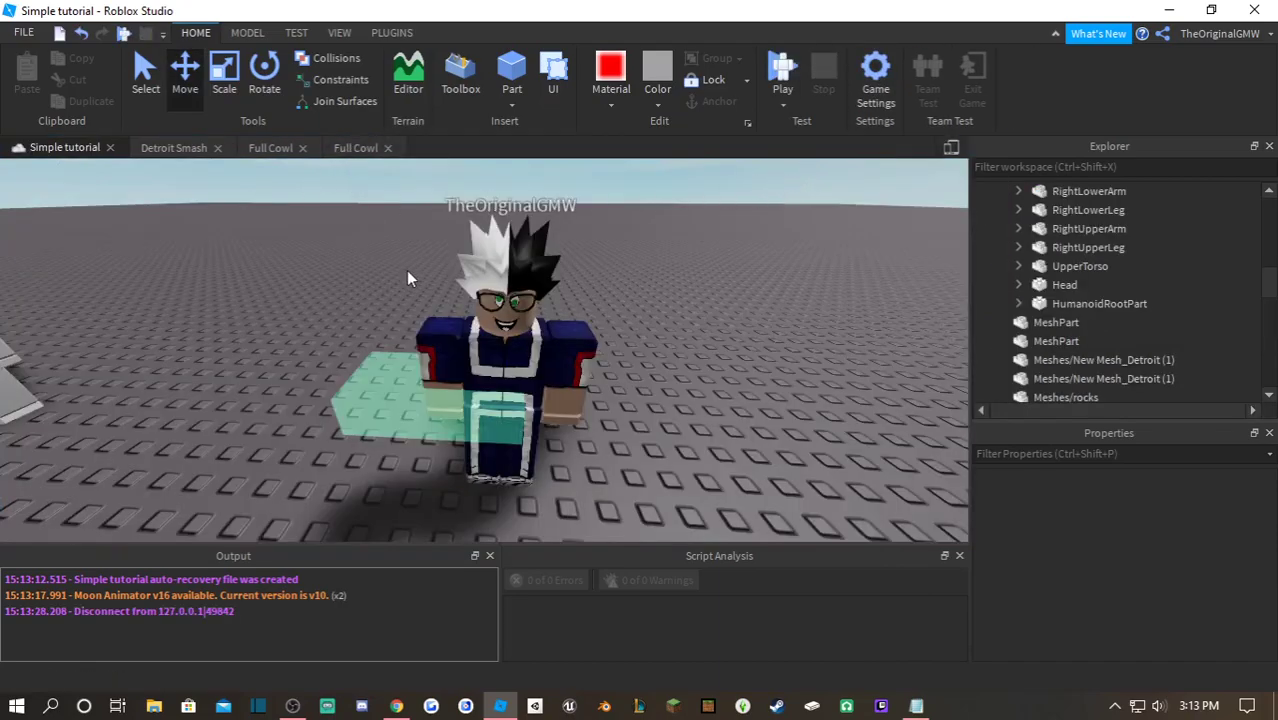
- Move the translucent green block away from the feet of the character in the blue uniform
{"action": "left_click_drag", "start_coordinate": [375, 390], "coordinate": [249, 442]}
{"action": "left_click", "coordinate": [363, 345]}
{"action": "right_click", "coordinate": [434, 308]}
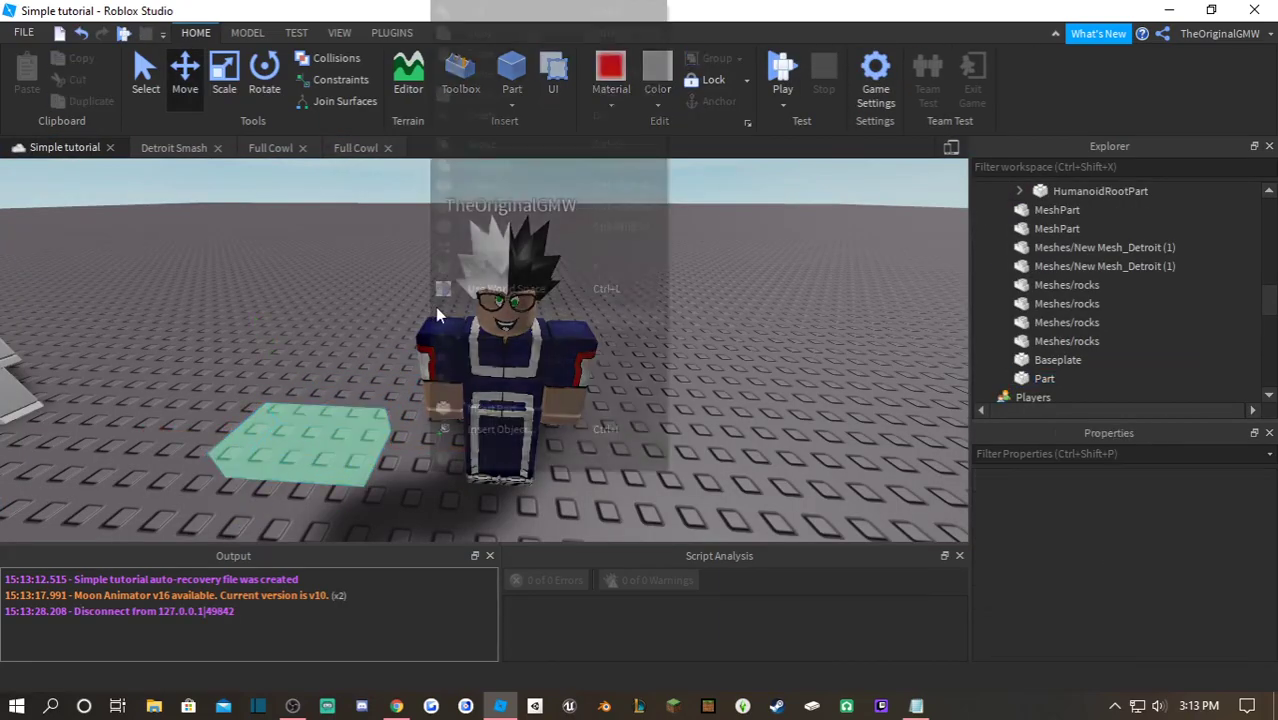
{"action": "left_click", "coordinate": [330, 283]}
- Duplicate the Dummy's Head and move the copy out of the model directly into Workspace
{"action": "key", "text": "s"}
{"action": "right_click_drag", "start_coordinate": [413, 292], "coordinate": [414, 291]}
{"action": "key", "text": "w"}
{"action": "key", "text": "w"}
{"action": "key", "text": "s"}
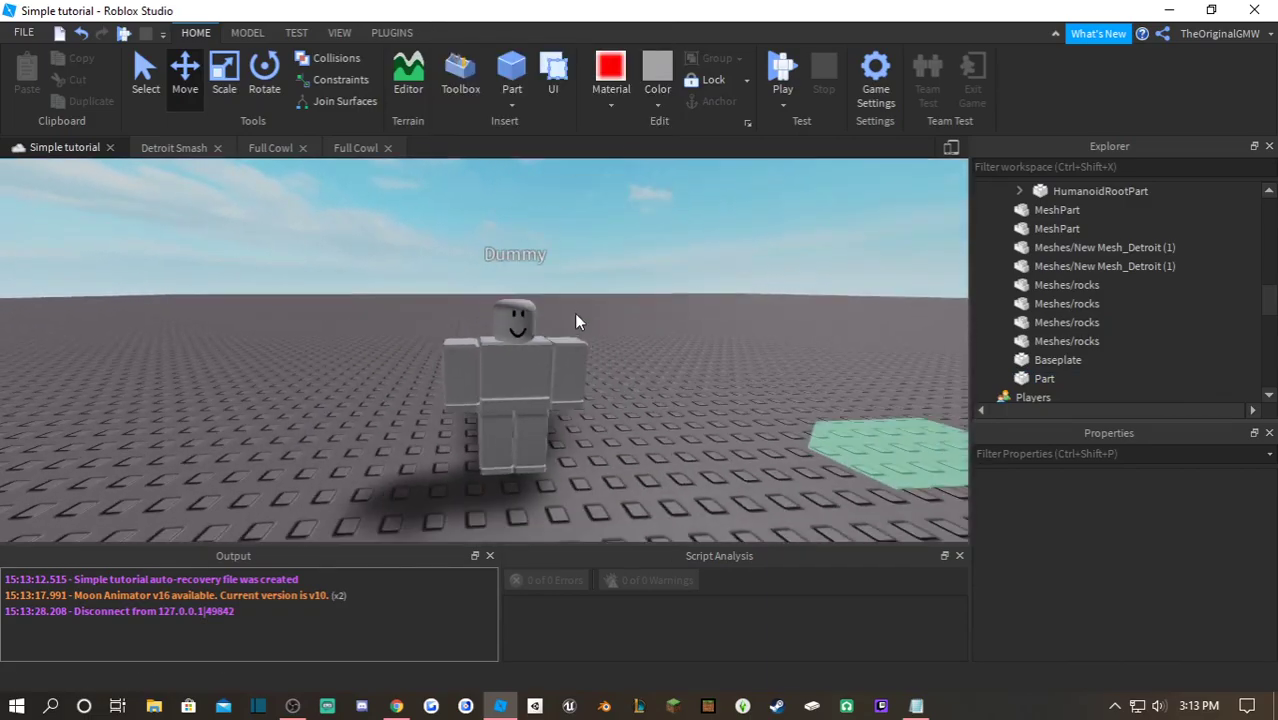
{"action": "left_click", "coordinate": [520, 385]}
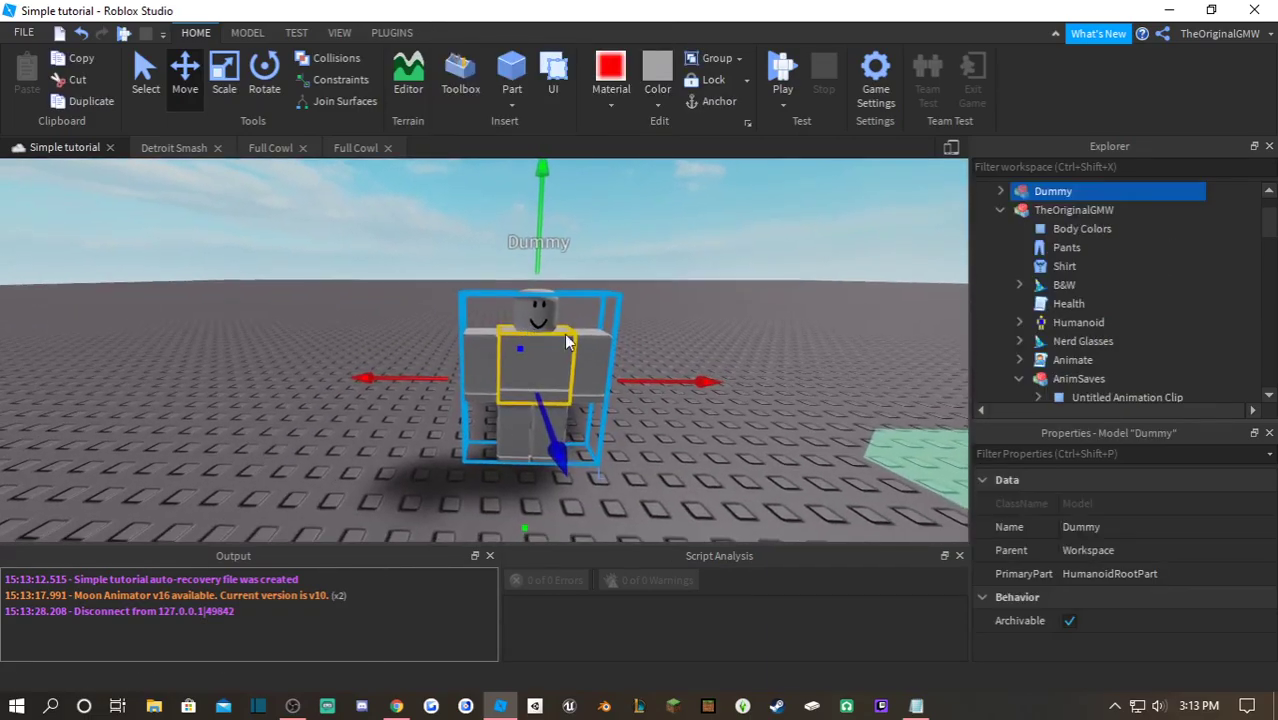
{"action": "left_click", "coordinate": [998, 192]}
{"action": "scroll", "coordinate": [1137, 292], "scroll_direction": "down", "scroll_amount": 4}
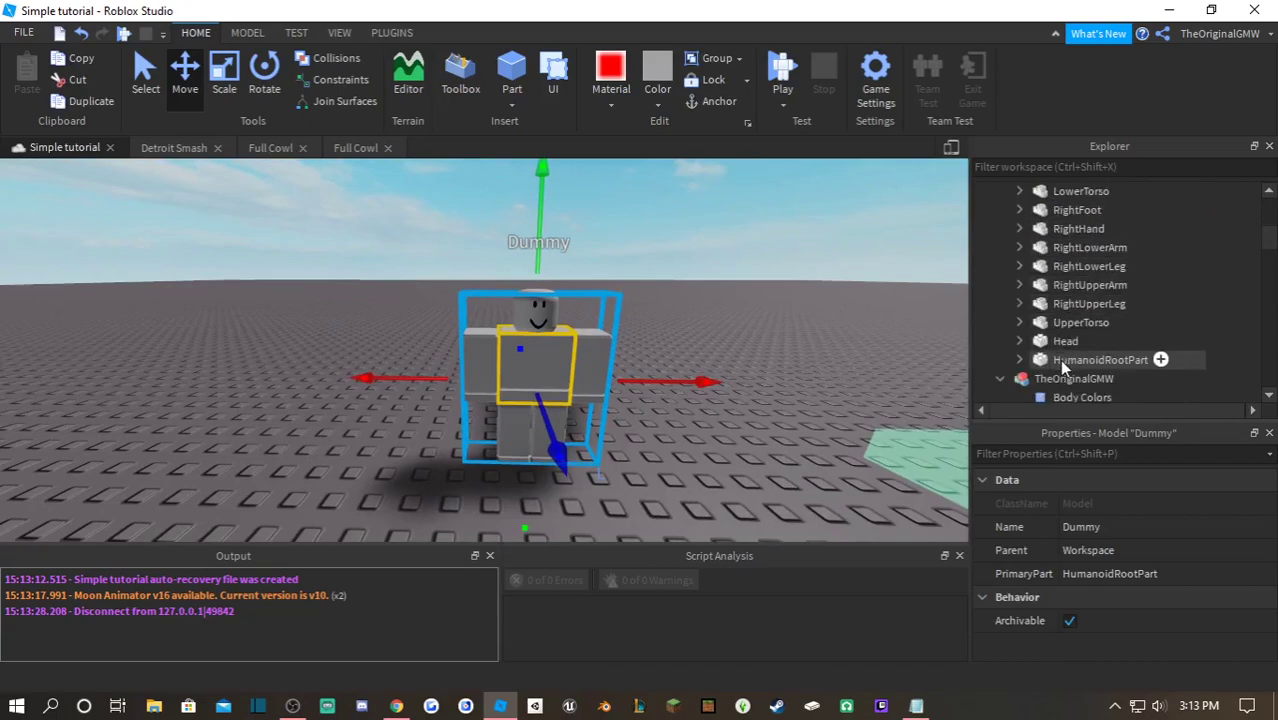
{"action": "left_click", "coordinate": [1070, 341]}
{"action": "key", "text": "ctrl+d"}
{"action": "left_click_drag", "start_coordinate": [1075, 360], "coordinate": [1037, 206]}
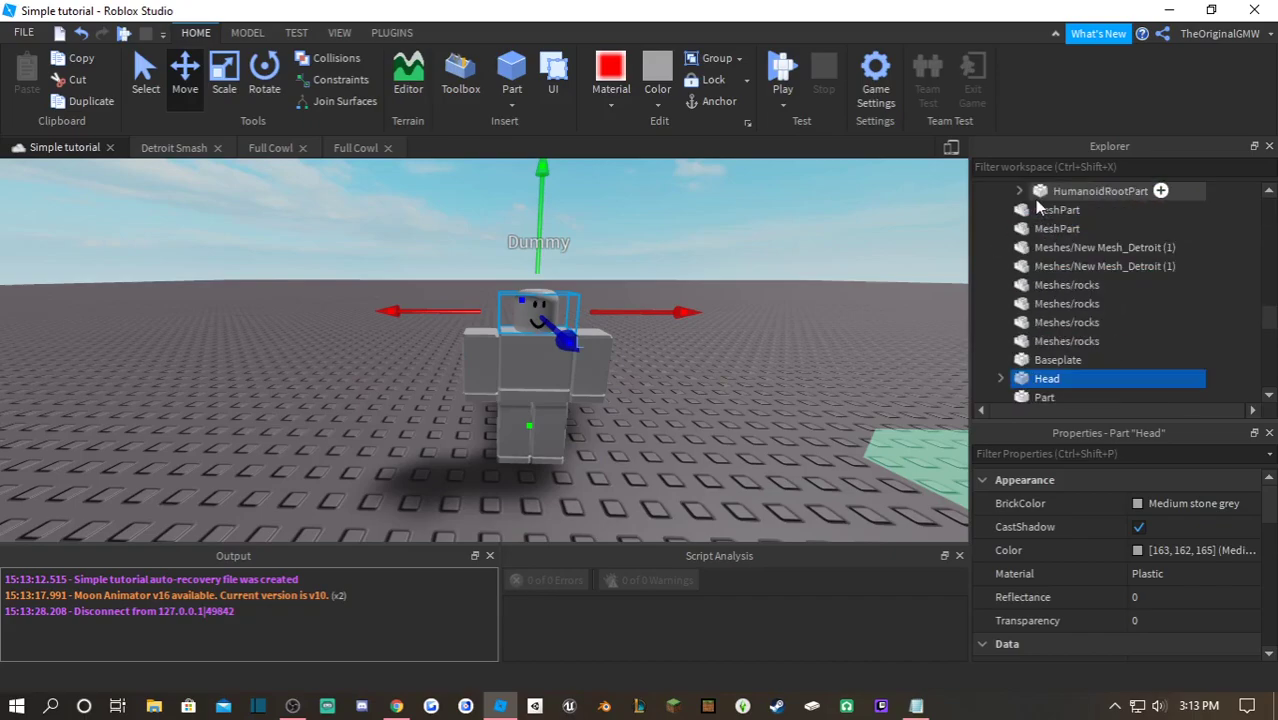
- Collapse the Dummy model and the other character model in the Explorer hierarchy
{"action": "scroll", "coordinate": [1044, 374], "scroll_direction": "up", "scroll_amount": 4}
{"action": "scroll", "coordinate": [1044, 385], "scroll_direction": "down", "scroll_amount": 4}
{"action": "scroll", "coordinate": [1044, 385], "scroll_direction": "up", "scroll_amount": 3}
{"action": "left_click", "coordinate": [1005, 380]}
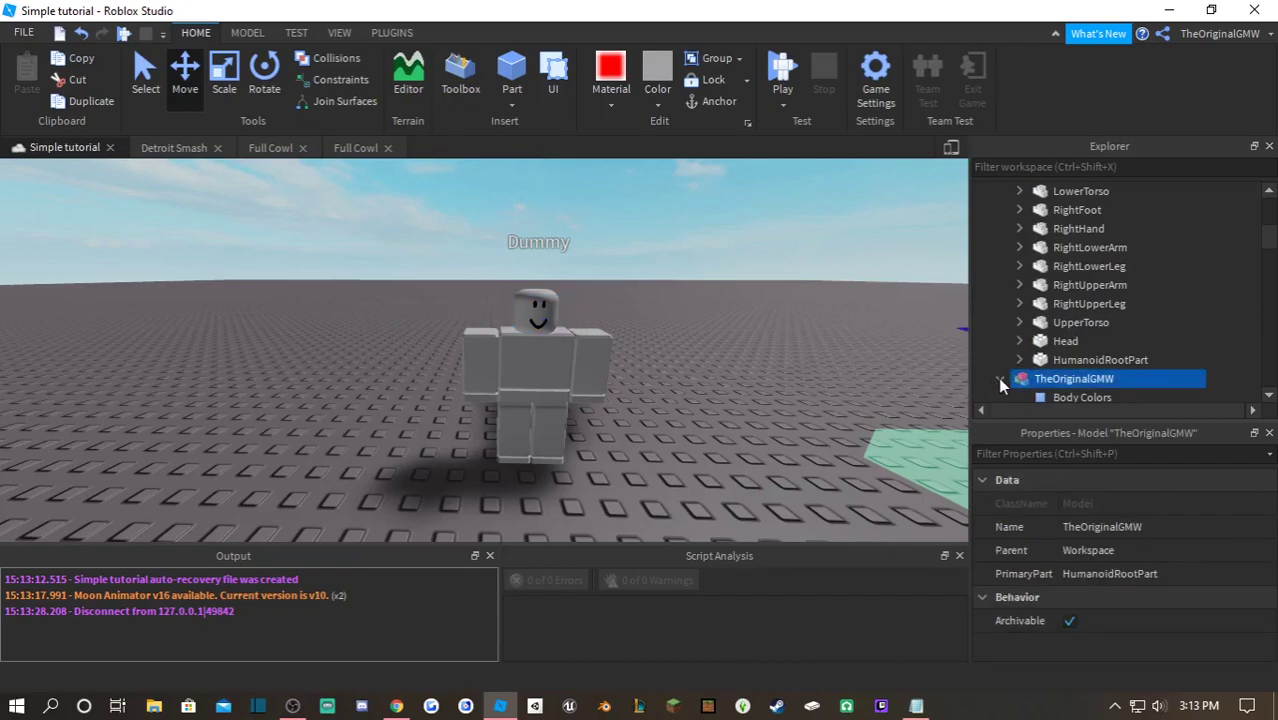
{"action": "left_click", "coordinate": [999, 379]}
{"action": "left_click", "coordinate": [1000, 247]}
- Move the copied Head away from the Dummy and set it down on the baseplate in front of it
{"action": "left_click_drag", "start_coordinate": [567, 300], "coordinate": [476, 368]}
{"action": "left_click_drag", "start_coordinate": [370, 360], "coordinate": [301, 404]}
{"action": "left_click", "coordinate": [561, 352]}
{"action": "left_click_drag", "start_coordinate": [536, 316], "coordinate": [484, 514]}
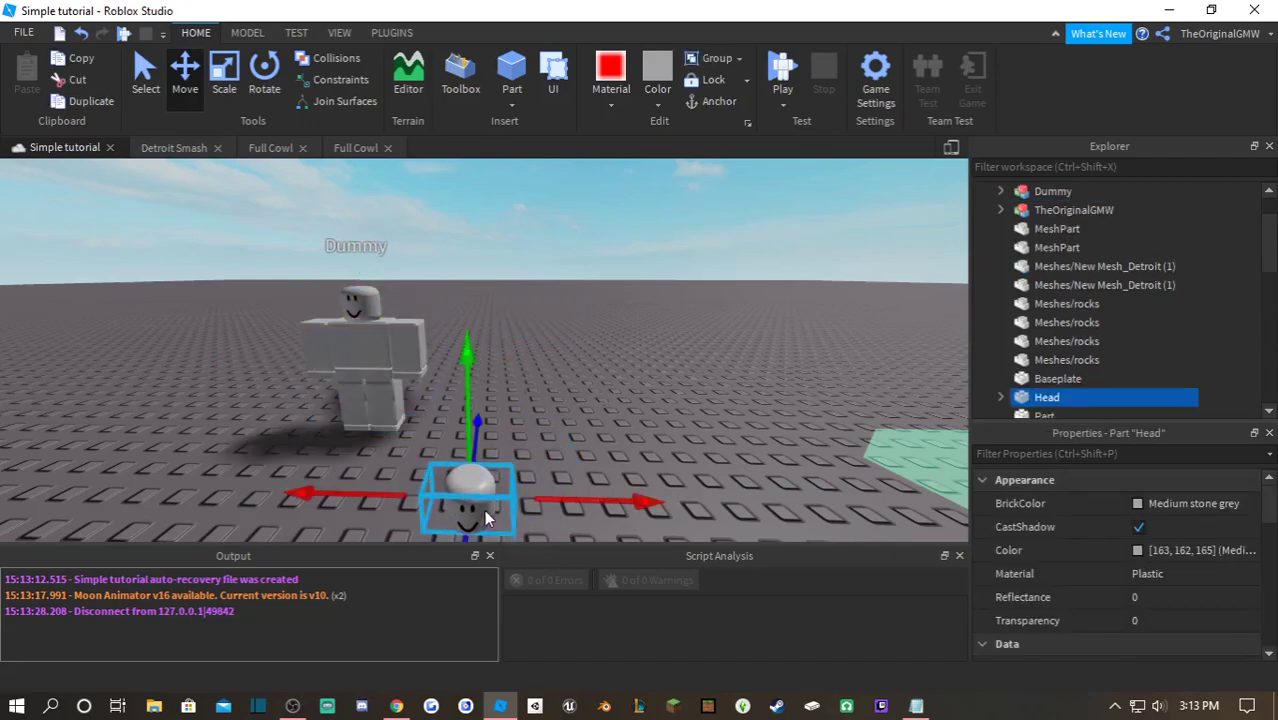
{"action": "scroll", "coordinate": [504, 451], "scroll_direction": "down", "scroll_amount": 4}
{"action": "right_click_drag", "start_coordinate": [504, 451], "coordinate": [504, 451]}
{"action": "scroll", "coordinate": [504, 450], "scroll_direction": "up", "scroll_amount": 5}
{"action": "scroll", "coordinate": [504, 450], "scroll_direction": "down", "scroll_amount": 4}
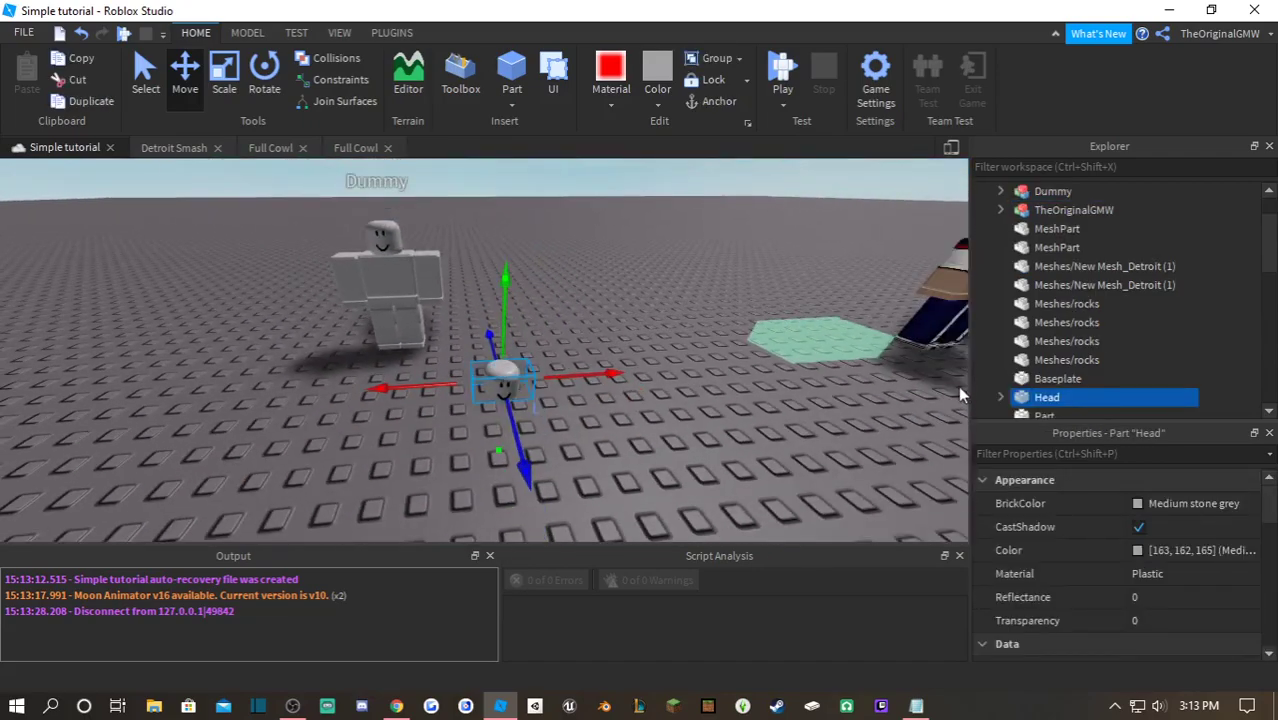
- Export the copied Head to the Documents folder as an OBJ file named "head from roblox"
{"action": "right_click", "coordinate": [1035, 400]}
{"action": "left_click", "coordinate": [1122, 502]}
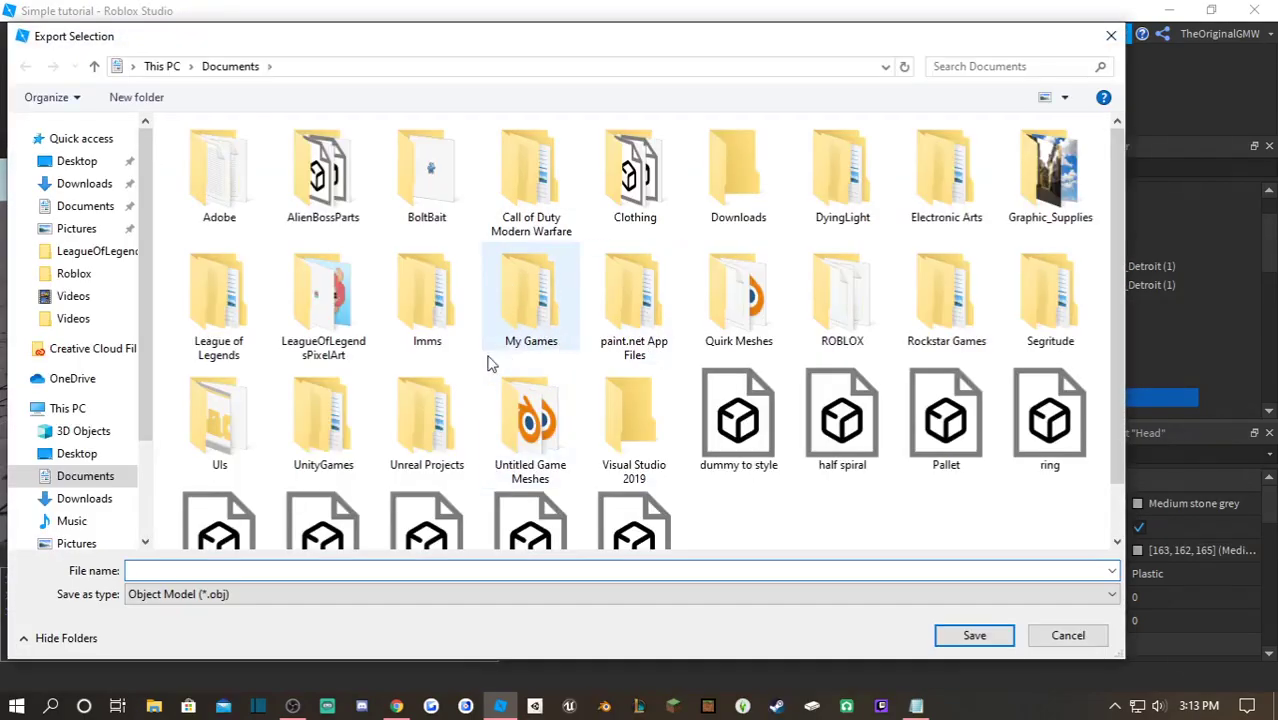
{"action": "type", "text": "head"}
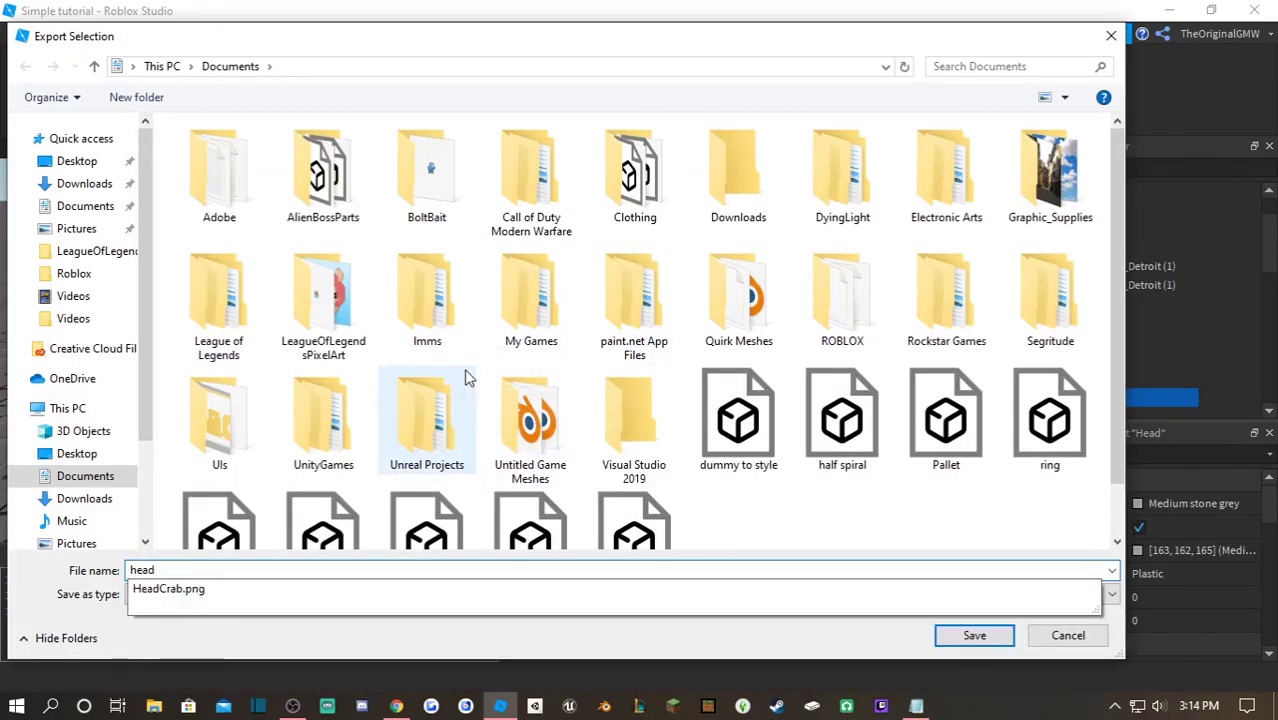
{"action": "type", "text": " from roblox"}
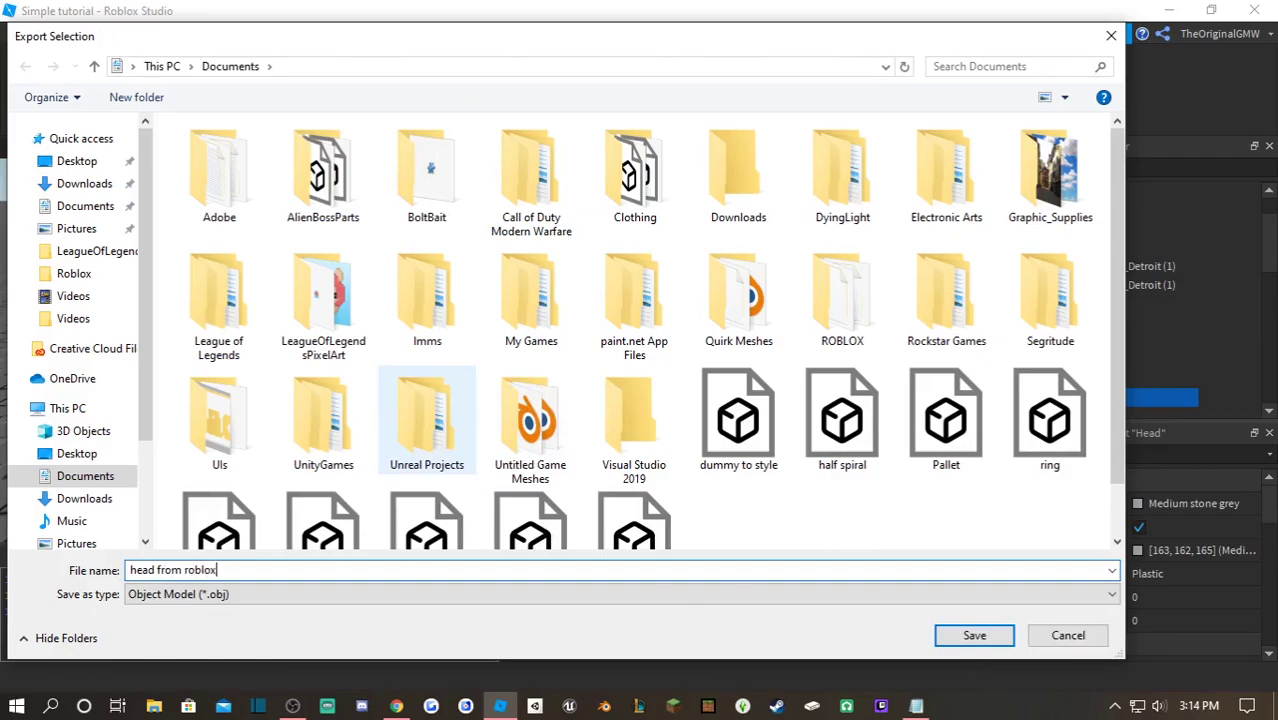
{"action": "key", "text": "Return"}
- Switch to Blender and delete the default cube from the scene
{"action": "left_click", "coordinate": [604, 706]}
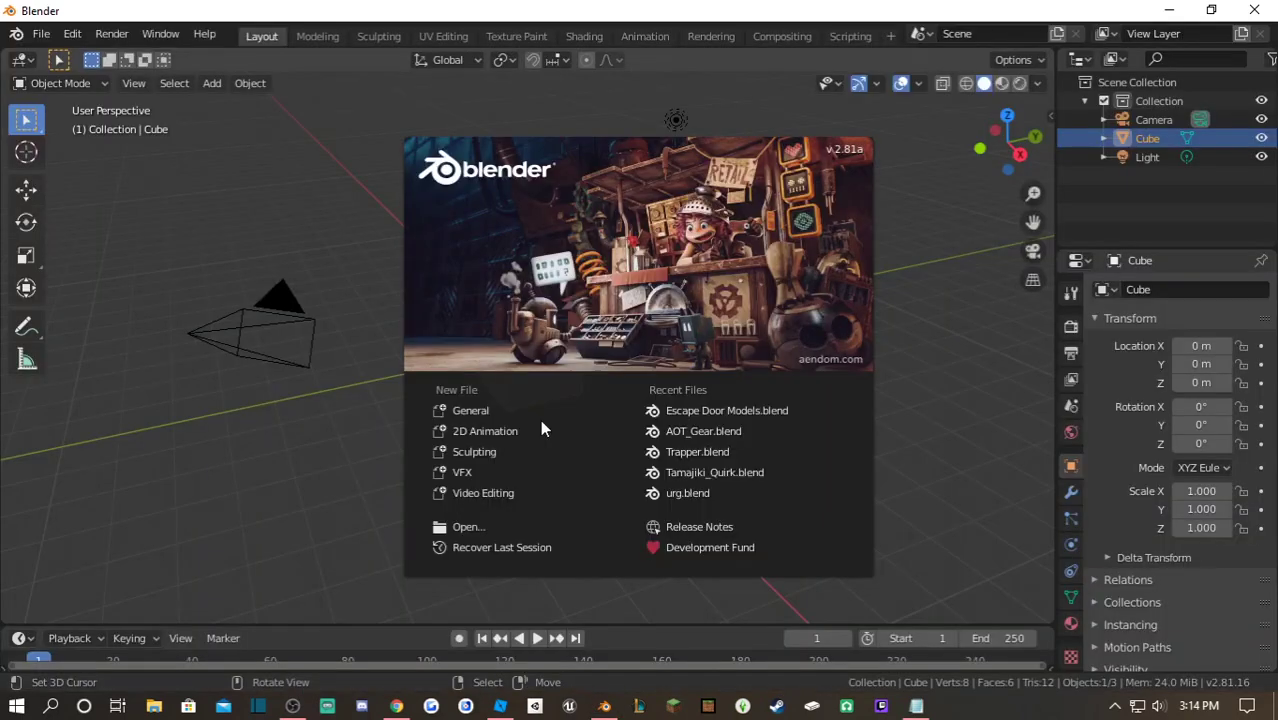
{"action": "left_click", "coordinate": [399, 288]}
{"action": "key", "text": "x"}
{"action": "left_click", "coordinate": [543, 342]}
- Import "head from roblox.obj" from the Documents folder into the scene
{"action": "left_click", "coordinate": [72, 34]}
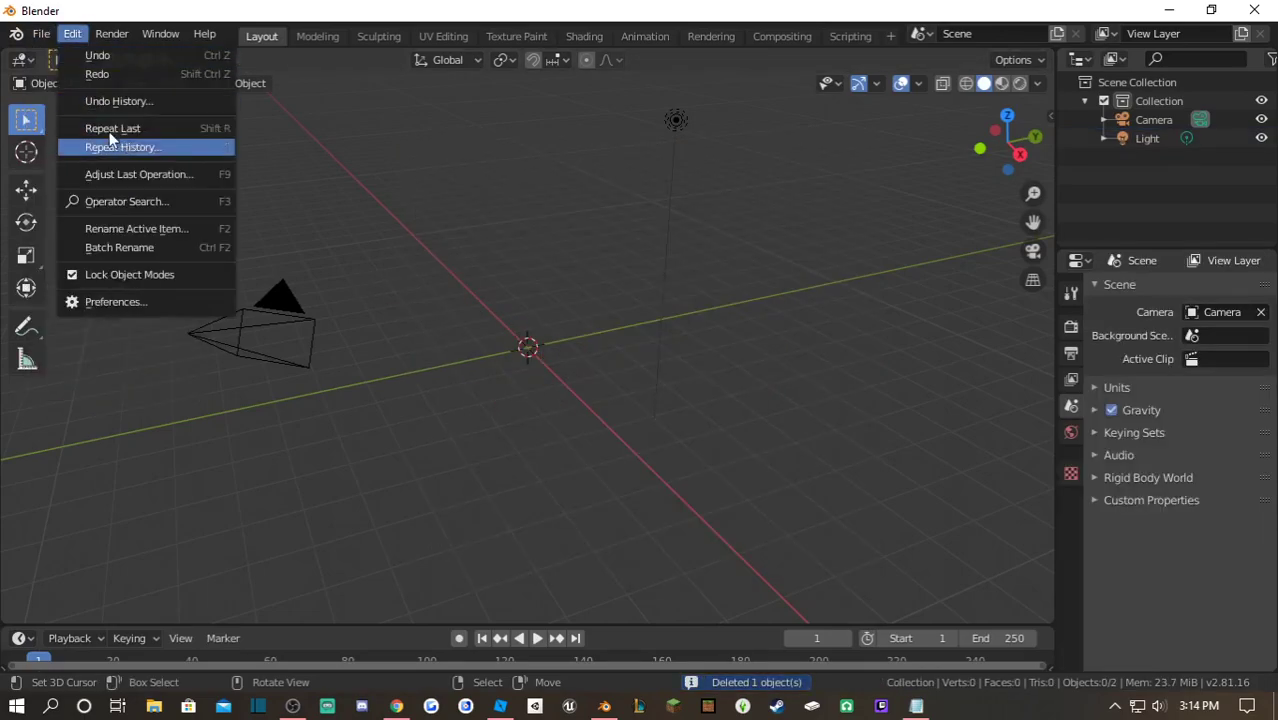
{"action": "left_click", "coordinate": [44, 36]}
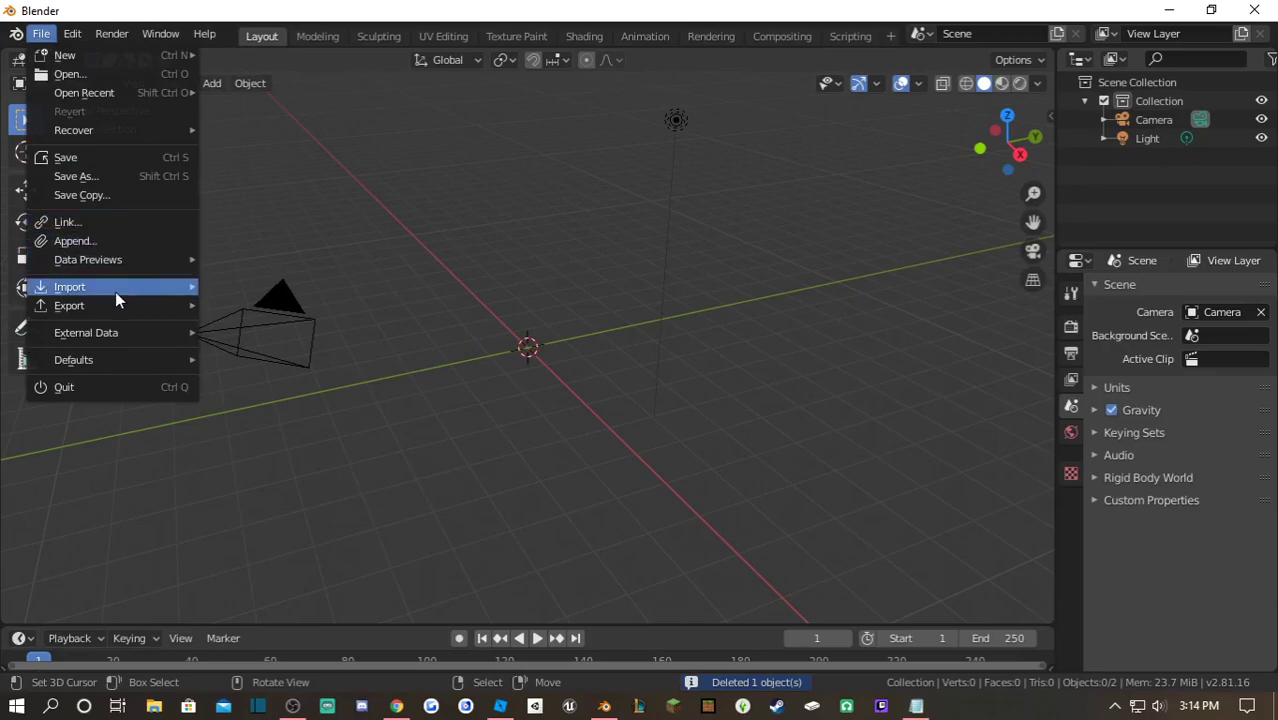
{"action": "mouse_move", "coordinate": [118, 291]}
{"action": "left_click", "coordinate": [264, 436]}
{"action": "scroll", "coordinate": [677, 466], "scroll_direction": "down", "scroll_amount": 10}
{"action": "scroll", "coordinate": [677, 472], "scroll_direction": "down", "scroll_amount": 1}
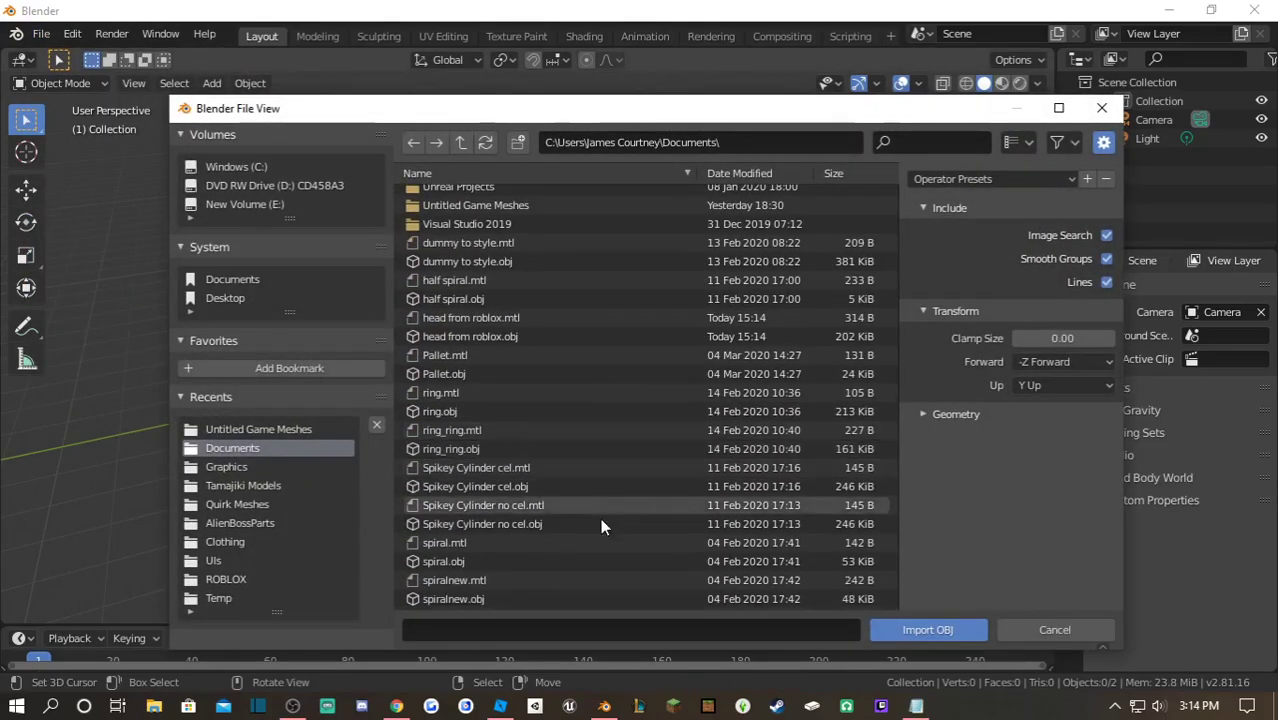
{"action": "left_click", "coordinate": [484, 336]}
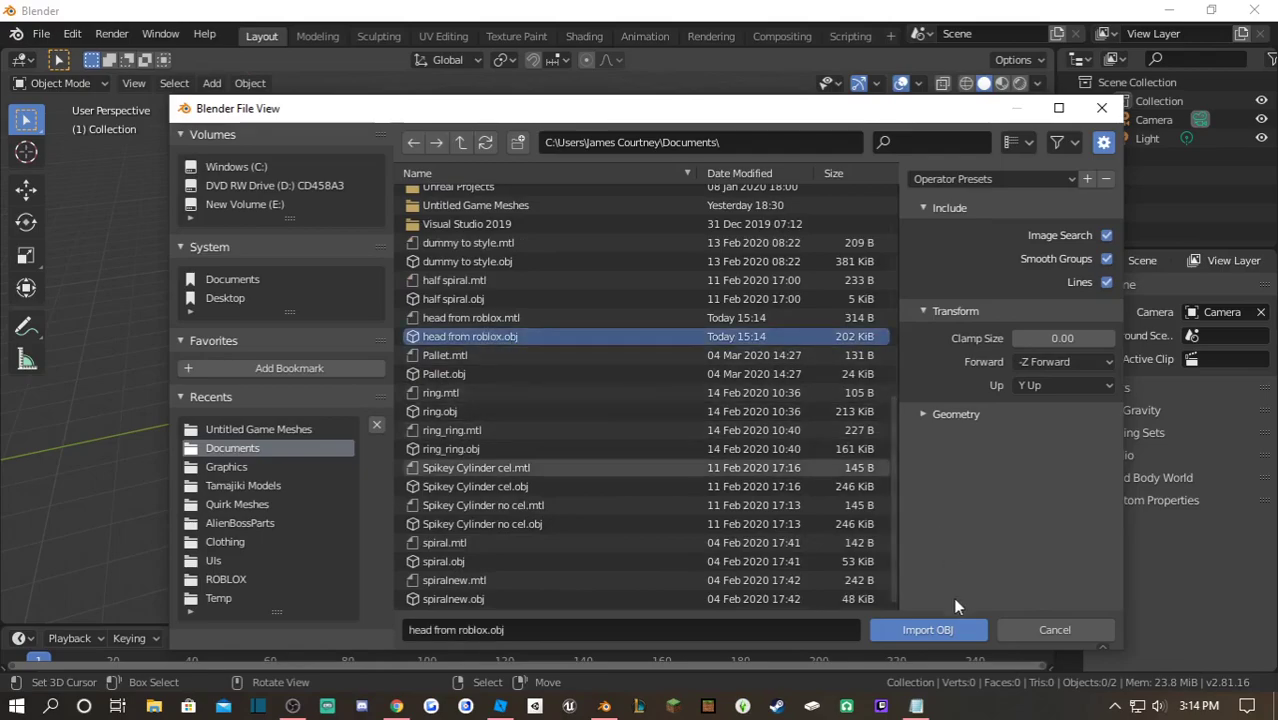
{"action": "left_click", "coordinate": [938, 629]}
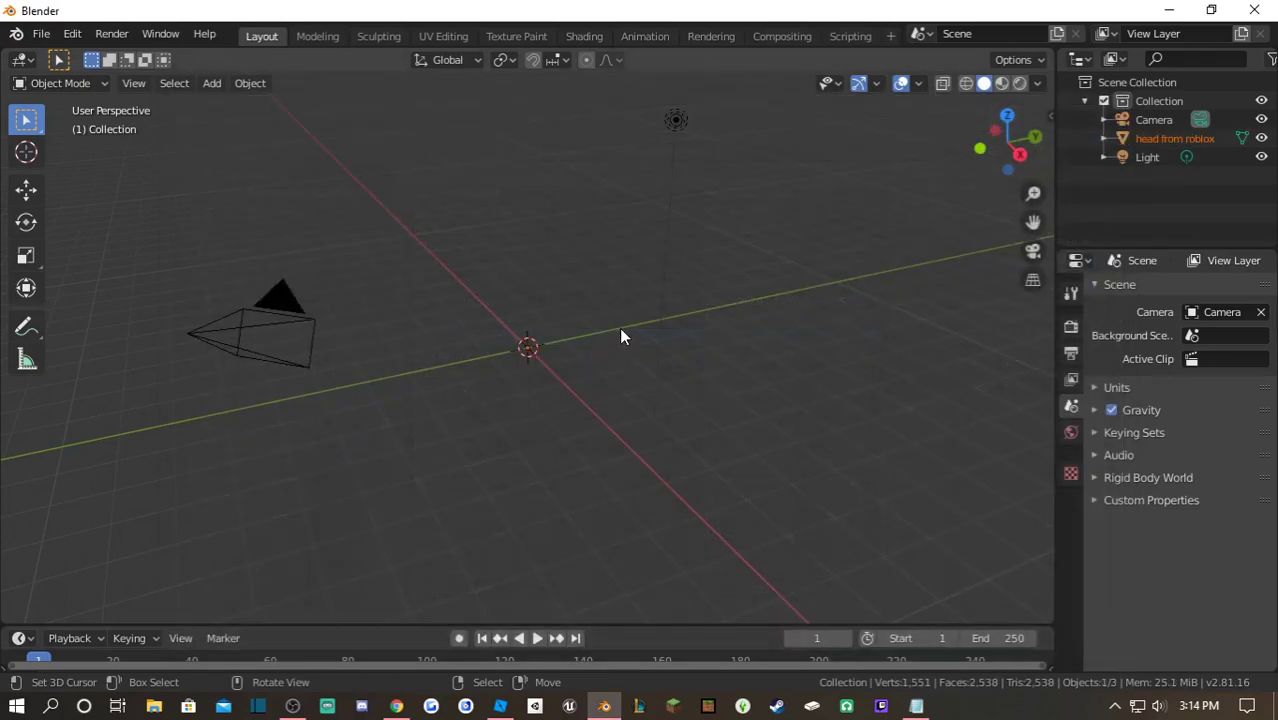
- Center the imported head on the world origin using Geometry to Origin
{"action": "left_click", "coordinate": [262, 83]}
{"action": "mouse_move", "coordinate": [314, 125]}
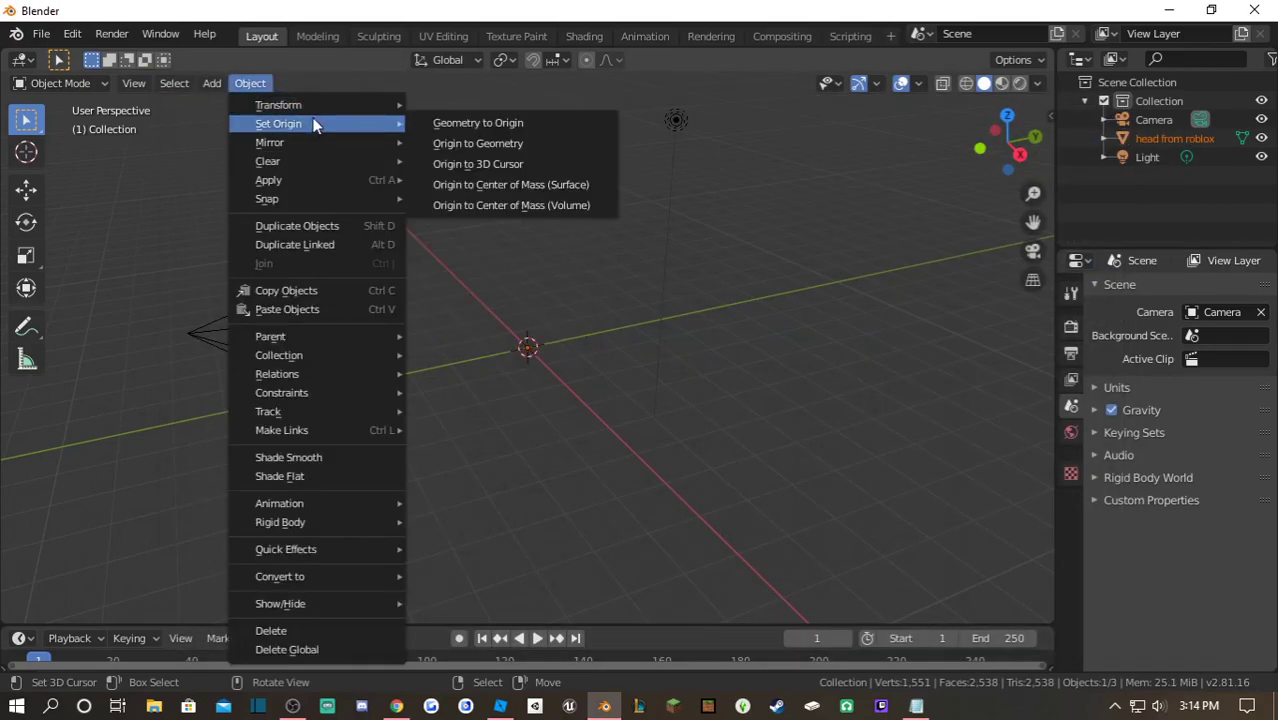
{"action": "left_click", "coordinate": [449, 127]}
{"action": "left_click", "coordinate": [524, 352]}
{"action": "key", "text": "shift+grave"}
{"action": "key", "text": "w"}
{"action": "key", "text": "s"}
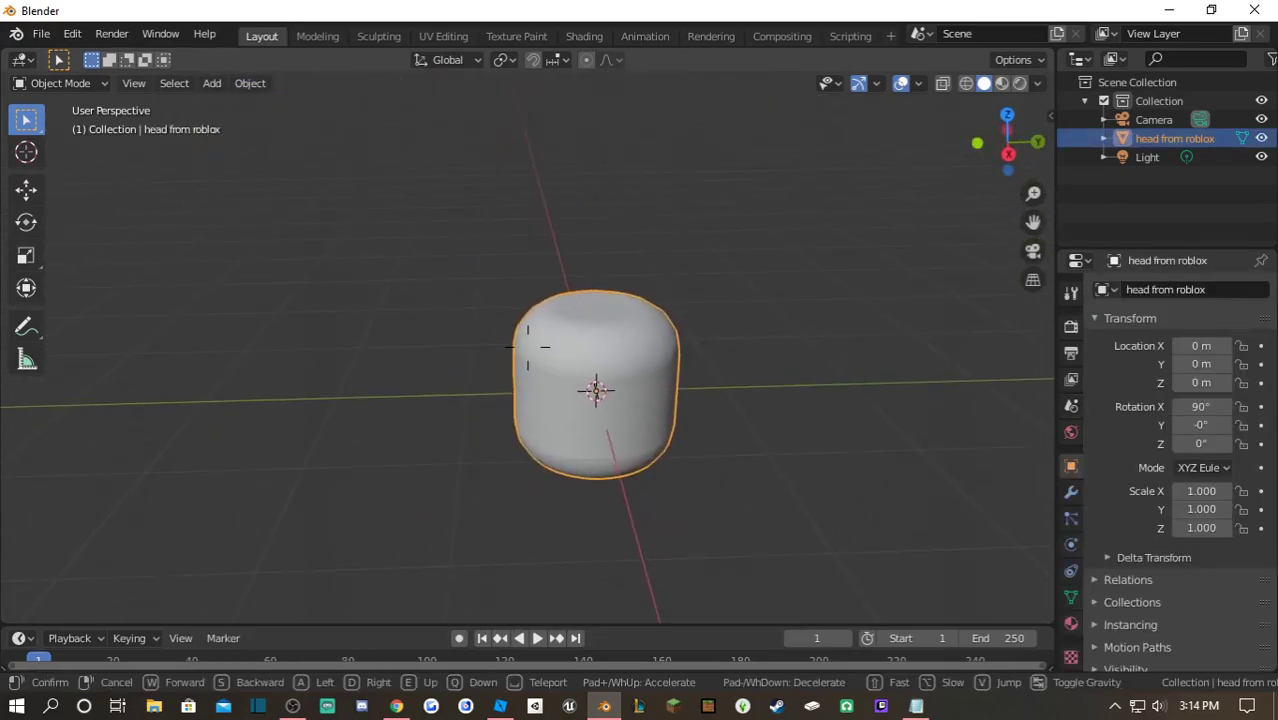
{"action": "left_click", "coordinate": [612, 346]}
- Export the head as "head from blender.fbx" in Documents, limited to Selected Objects
{"action": "left_click", "coordinate": [40, 34]}
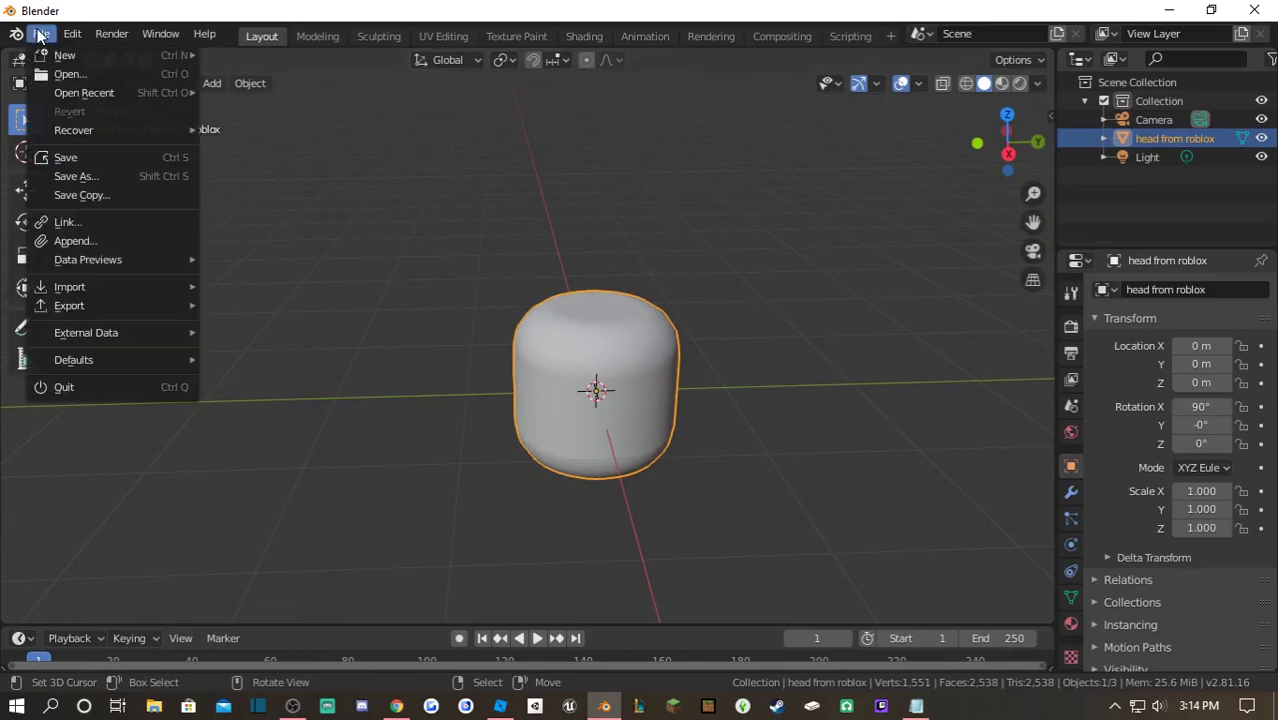
{"action": "mouse_move", "coordinate": [75, 305]}
{"action": "left_click", "coordinate": [268, 397]}
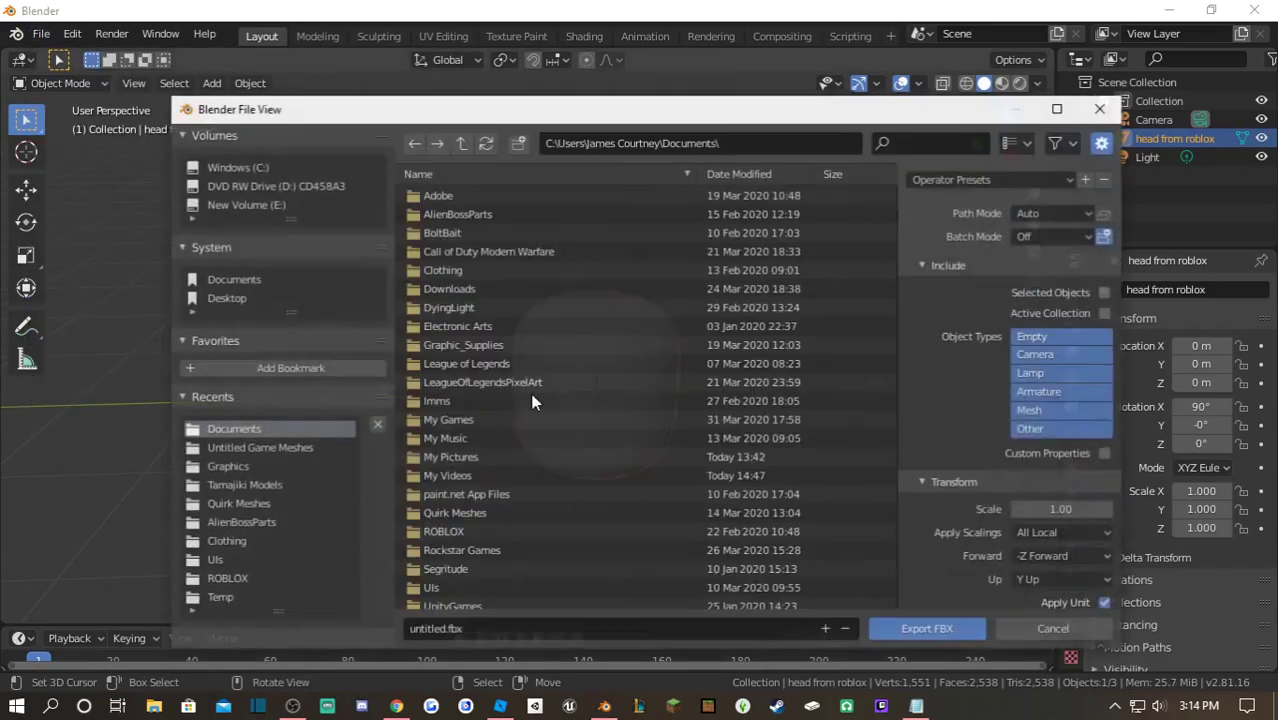
{"action": "left_click", "coordinate": [478, 628]}
{"action": "type", "text": "head from bl"}
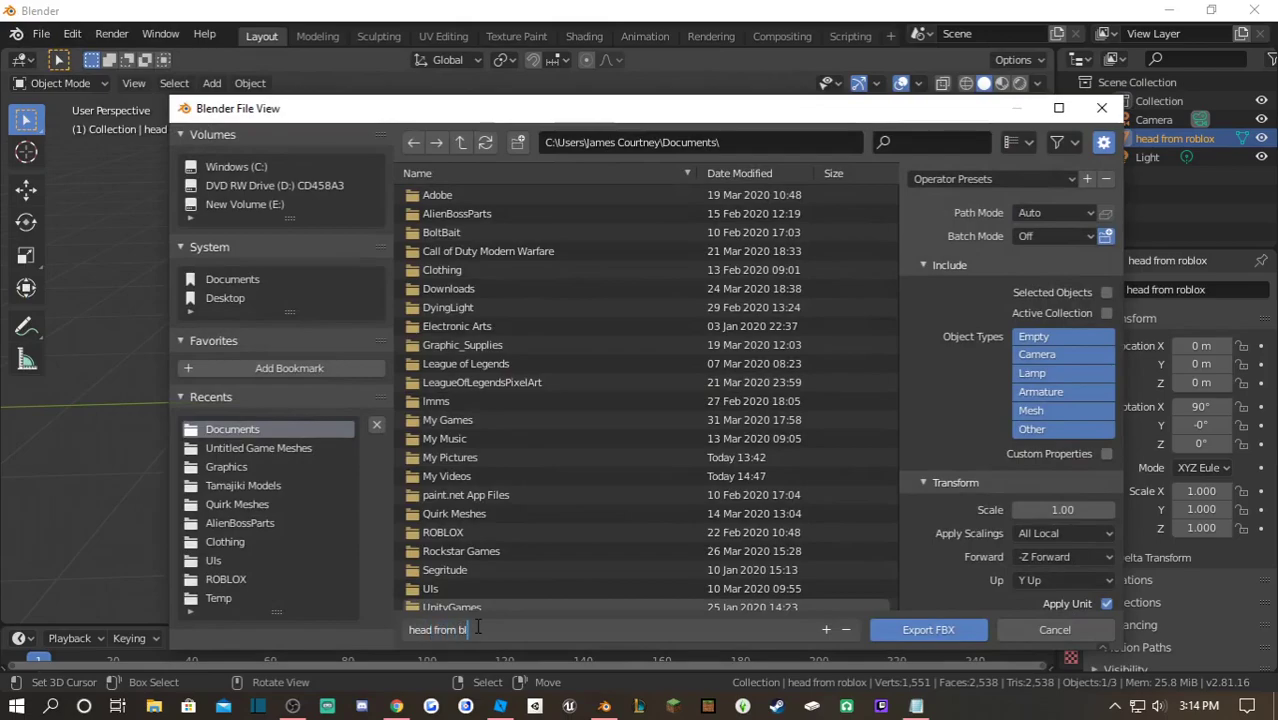
{"action": "type", "text": "ender"}
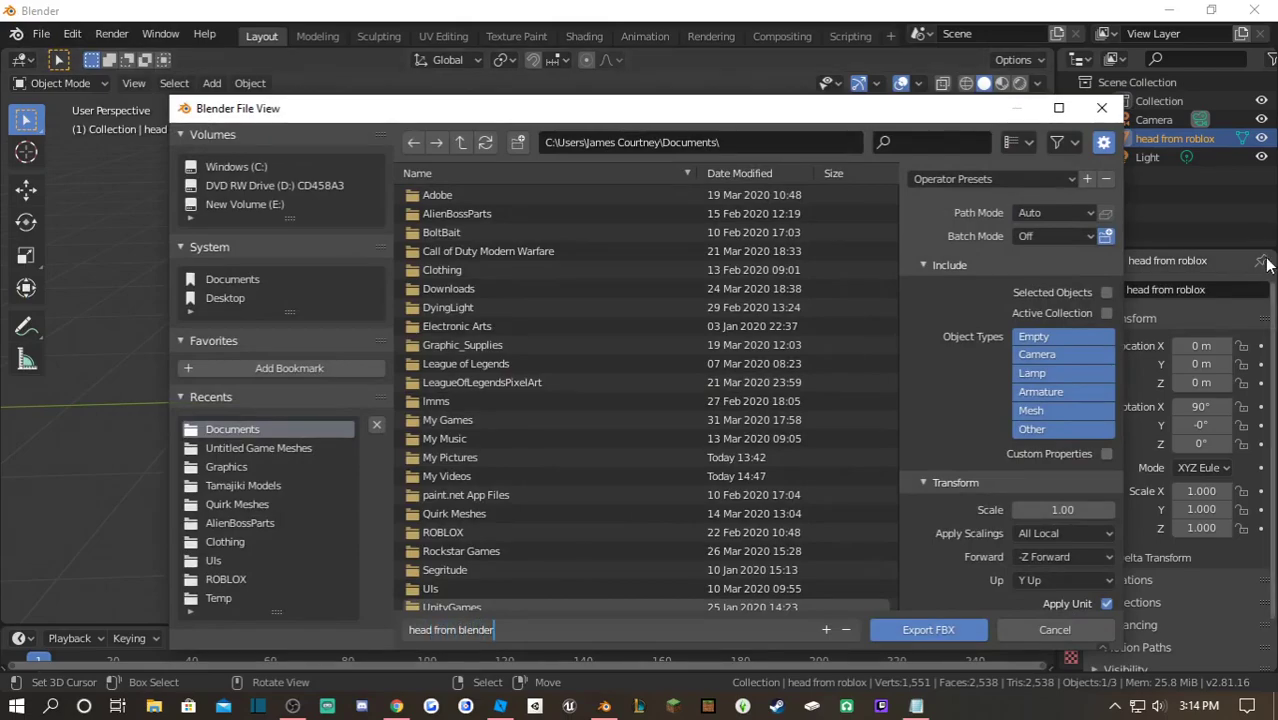
{"action": "key", "text": "Return"}
{"action": "left_click", "coordinate": [1106, 292]}
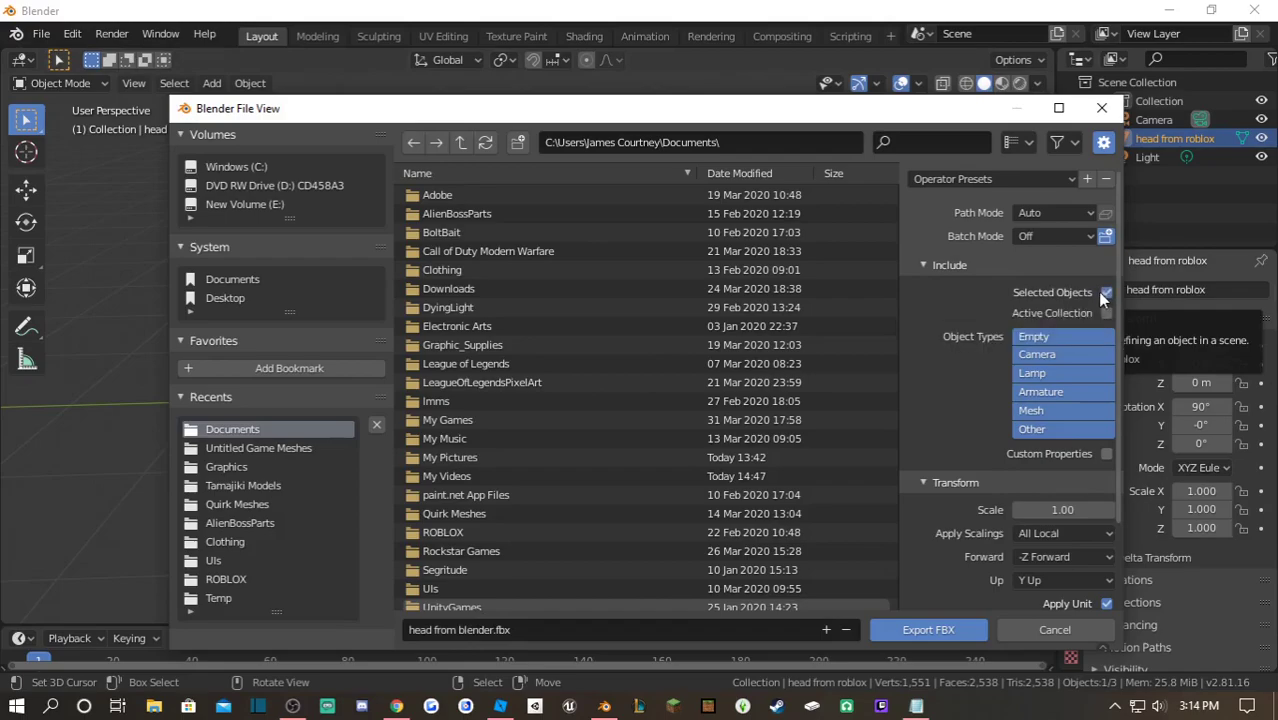
{"action": "key", "text": "Return"}
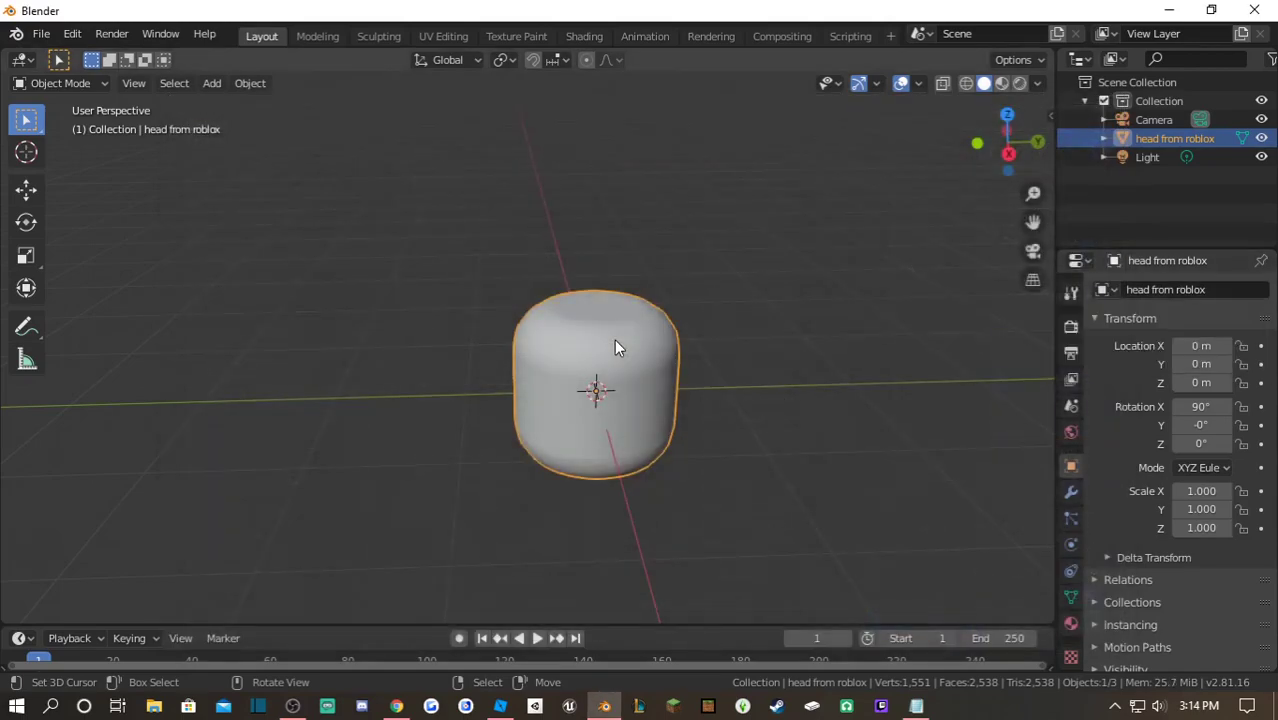
- Switch to Roblox Studio and duplicate the blank MeshPart lying near the curved wind effect
{"action": "left_click", "coordinate": [500, 706]}
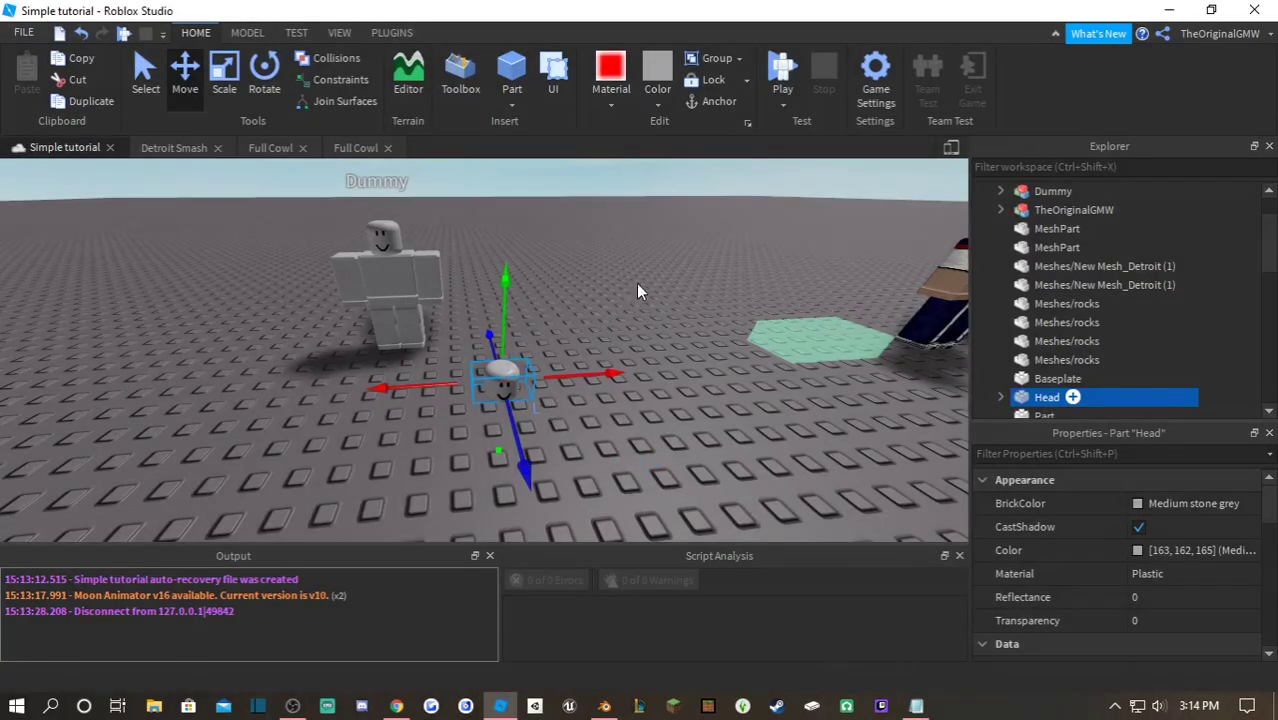
{"action": "right_click_drag", "start_coordinate": [638, 283], "coordinate": [650, 279]}
{"action": "scroll", "coordinate": [650, 279], "scroll_direction": "down", "scroll_amount": 4}
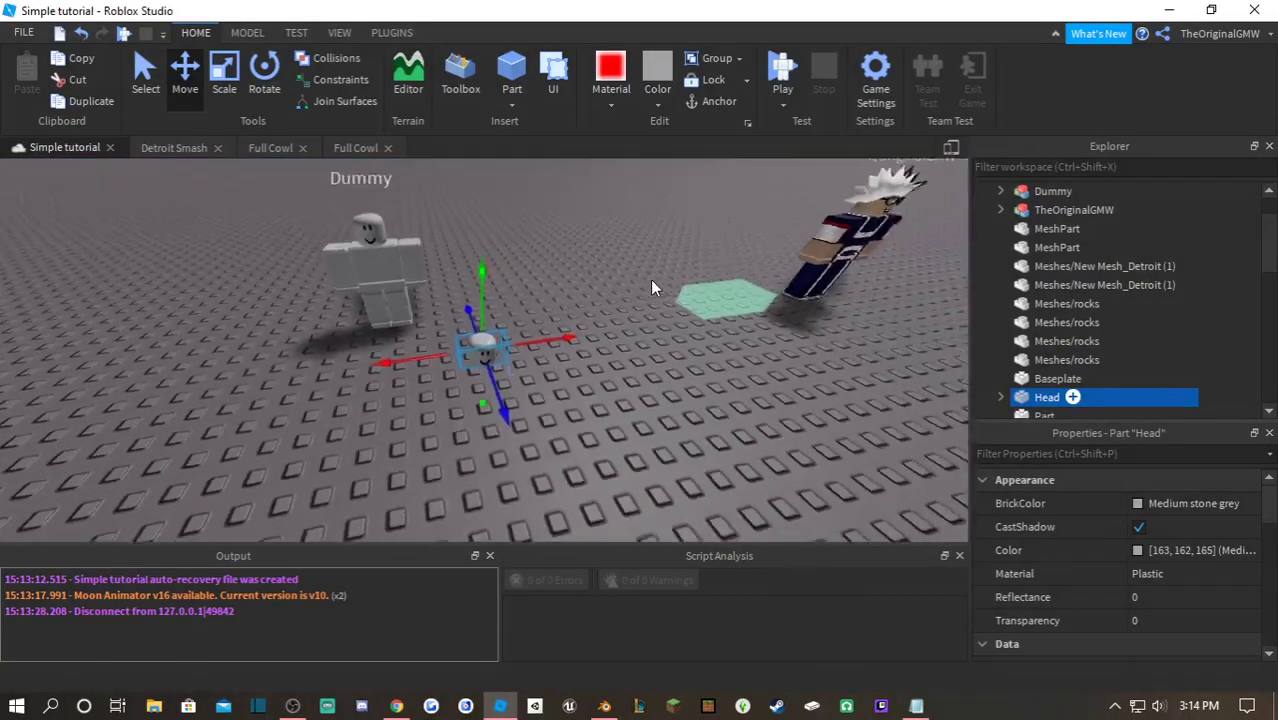
{"action": "left_click", "coordinate": [527, 318]}
{"action": "right_click_drag", "start_coordinate": [527, 318], "coordinate": [527, 317]}
{"action": "scroll", "coordinate": [595, 286], "scroll_direction": "up", "scroll_amount": 3}
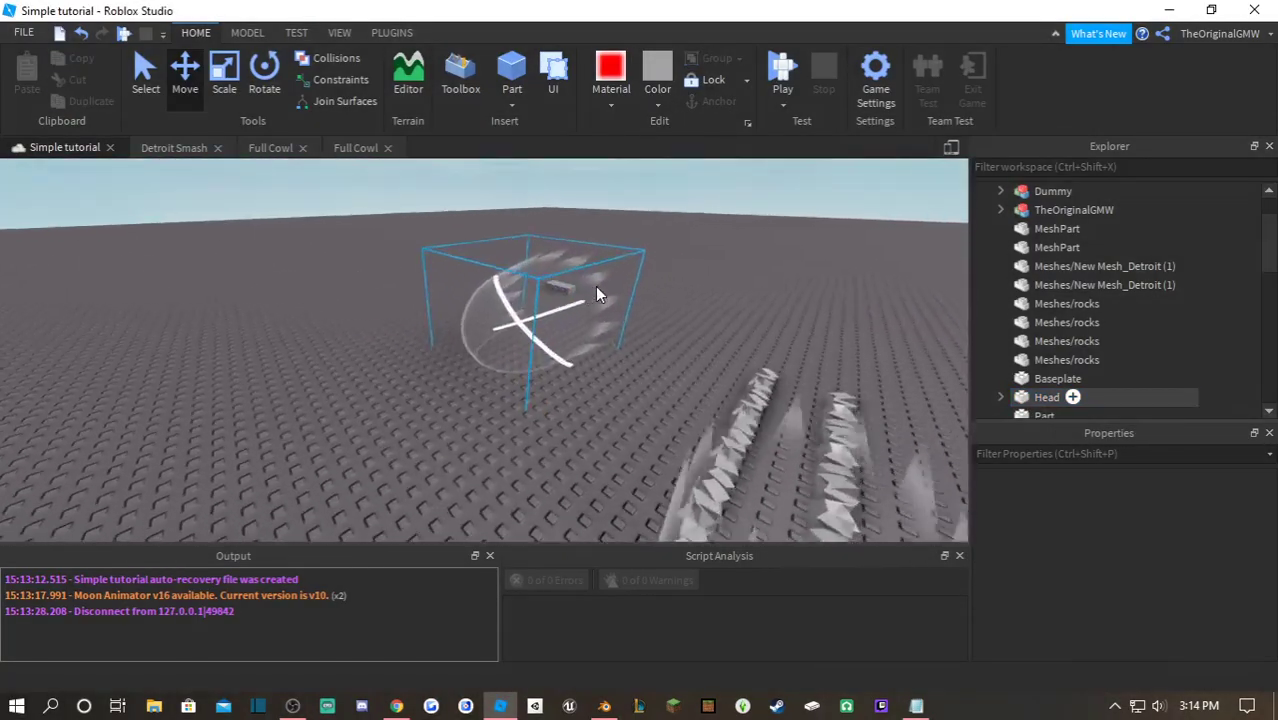
{"action": "right_click_drag", "start_coordinate": [595, 286], "coordinate": [582, 300]}
{"action": "left_click", "coordinate": [559, 318]}
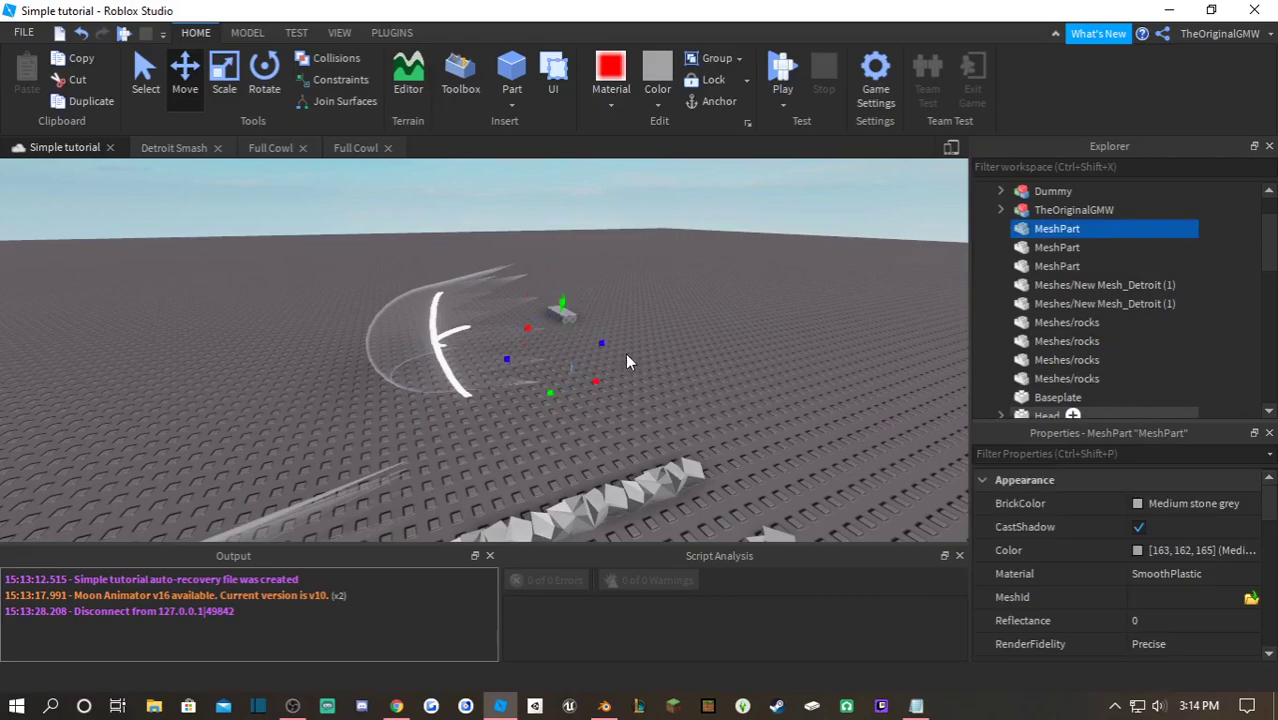
- Move the new MeshPart onto the open baseplate area in front of the Dummy
{"action": "left_click", "coordinate": [140, 86]}
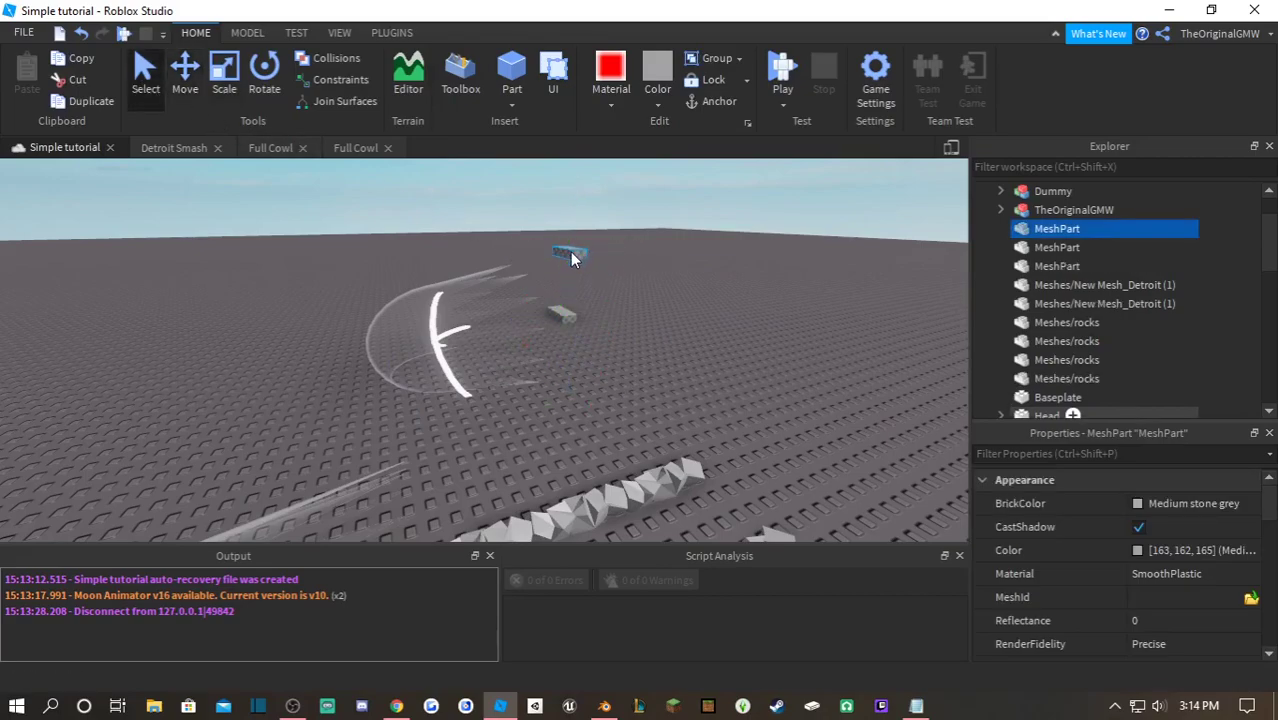
{"action": "left_click_drag", "start_coordinate": [572, 258], "coordinate": [650, 290]}
{"action": "right_click_drag", "start_coordinate": [572, 258], "coordinate": [650, 290]}
{"action": "scroll", "coordinate": [650, 290], "scroll_direction": "down", "scroll_amount": 5}
{"action": "left_click_drag", "start_coordinate": [650, 290], "coordinate": [531, 378]}
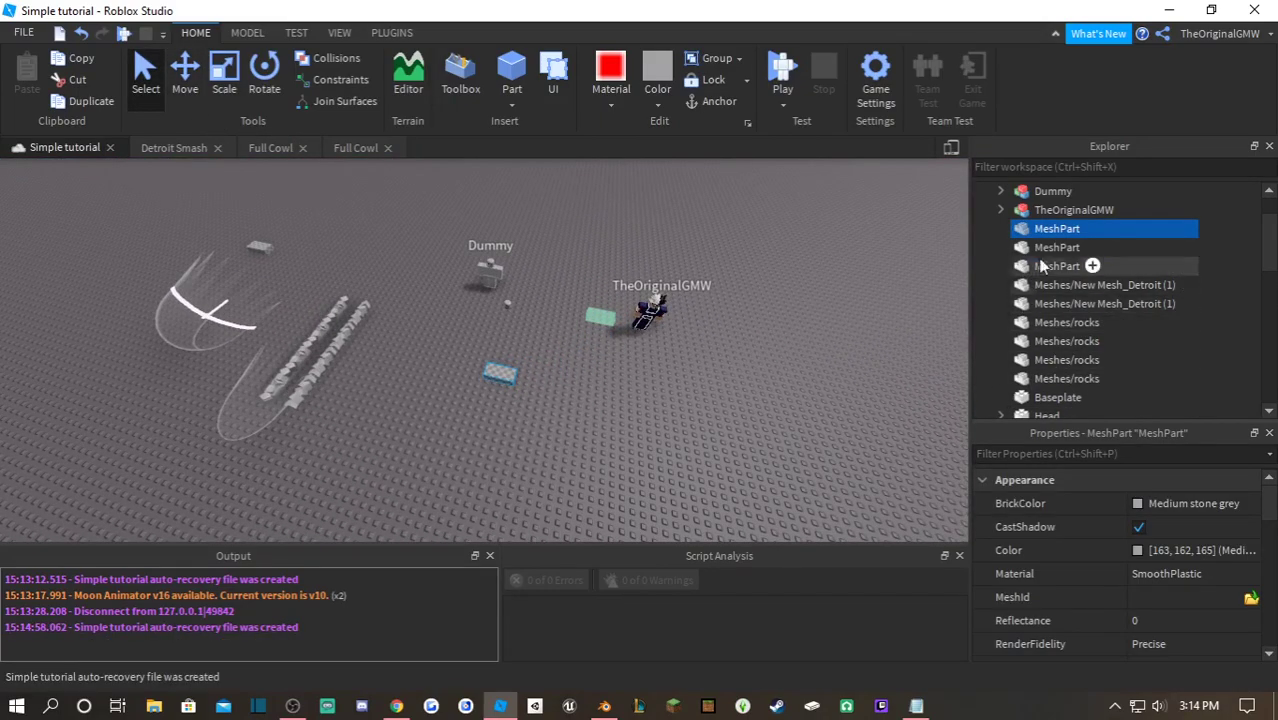
- Load "head from blender" from Documents as the new MeshPart's mesh and accept the import prompts
{"action": "left_click", "coordinate": [1250, 598]}
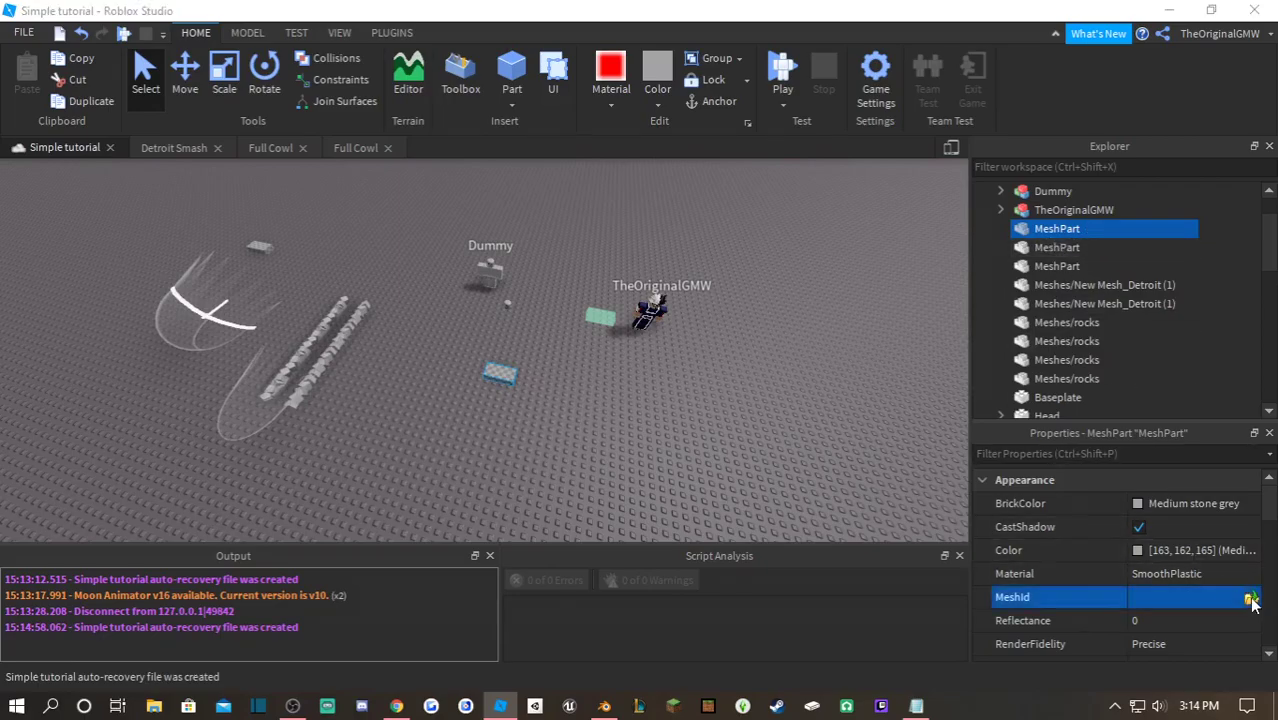
{"action": "left_click", "coordinate": [1250, 598]}
{"action": "scroll", "coordinate": [460, 420], "scroll_direction": "down", "scroll_amount": 10}
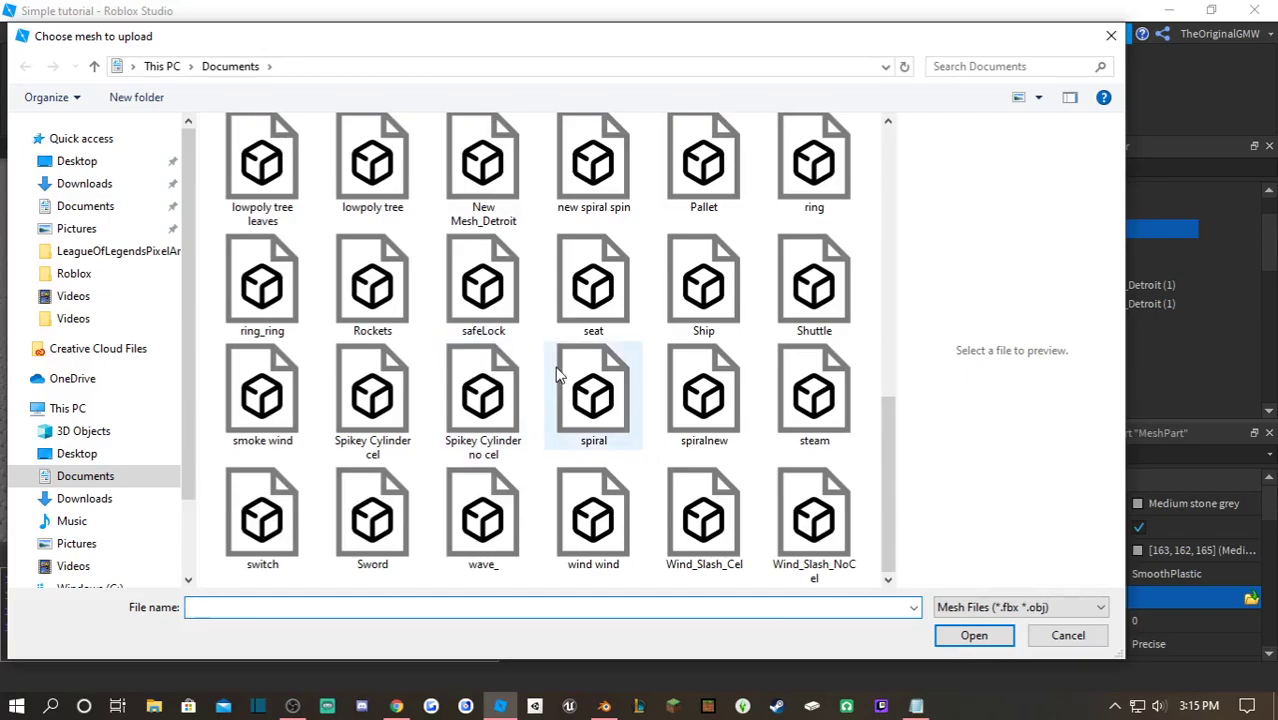
{"action": "scroll", "coordinate": [558, 375], "scroll_direction": "up", "scroll_amount": 2}
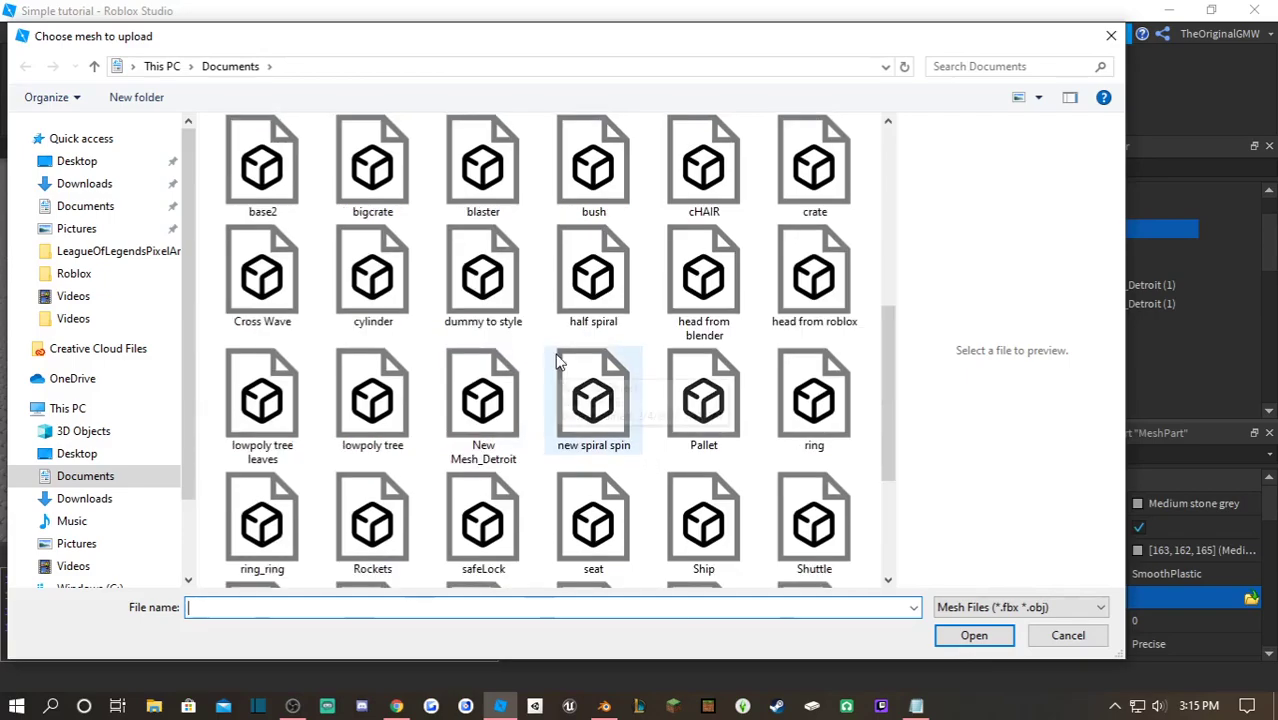
{"action": "left_click", "coordinate": [729, 287]}
{"action": "left_click", "coordinate": [972, 634]}
{"action": "left_click", "coordinate": [726, 364]}
{"action": "left_click", "coordinate": [815, 369]}
{"action": "scroll", "coordinate": [550, 375], "scroll_direction": "down", "scroll_amount": 5}
{"action": "right_click_drag", "start_coordinate": [551, 374], "coordinate": [548, 377]}
{"action": "scroll", "coordinate": [548, 377], "scroll_direction": "down", "scroll_amount": 5}
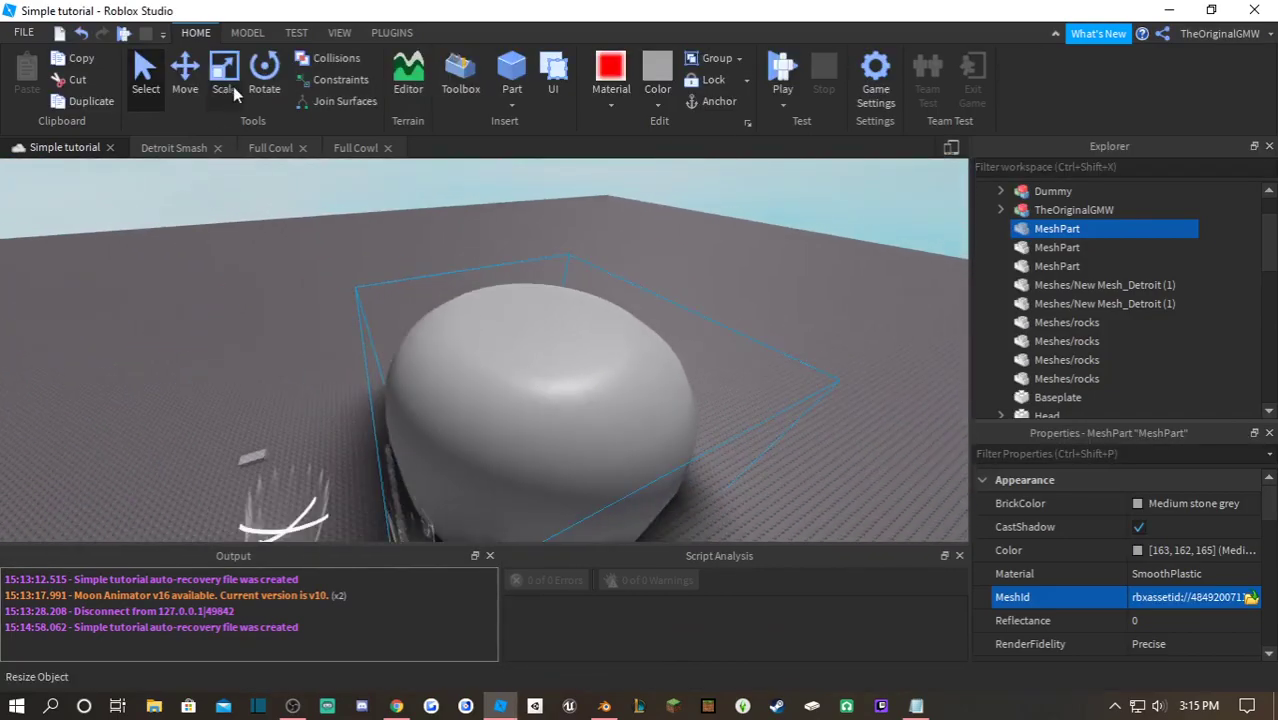
- Scale the oversized head MeshPart down and raise it above the baseplate
{"action": "left_click", "coordinate": [230, 84]}
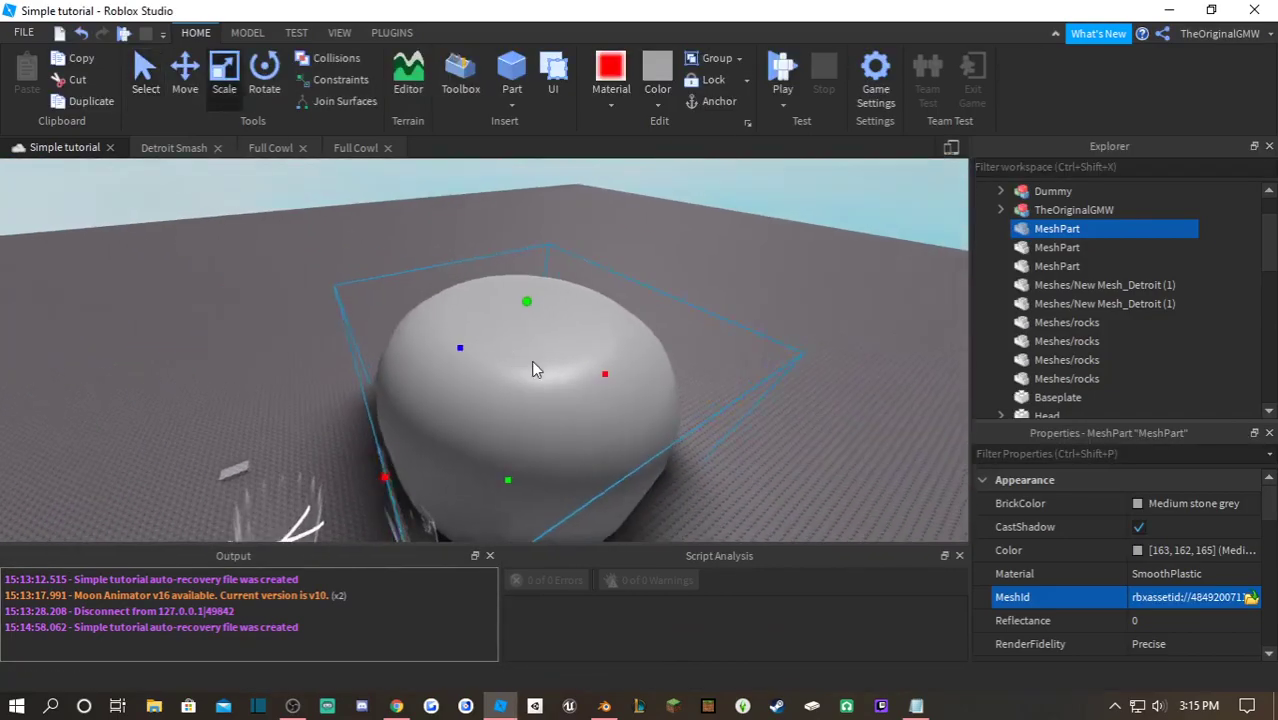
{"action": "left_click_drag", "start_coordinate": [558, 302], "coordinate": [545, 430]}
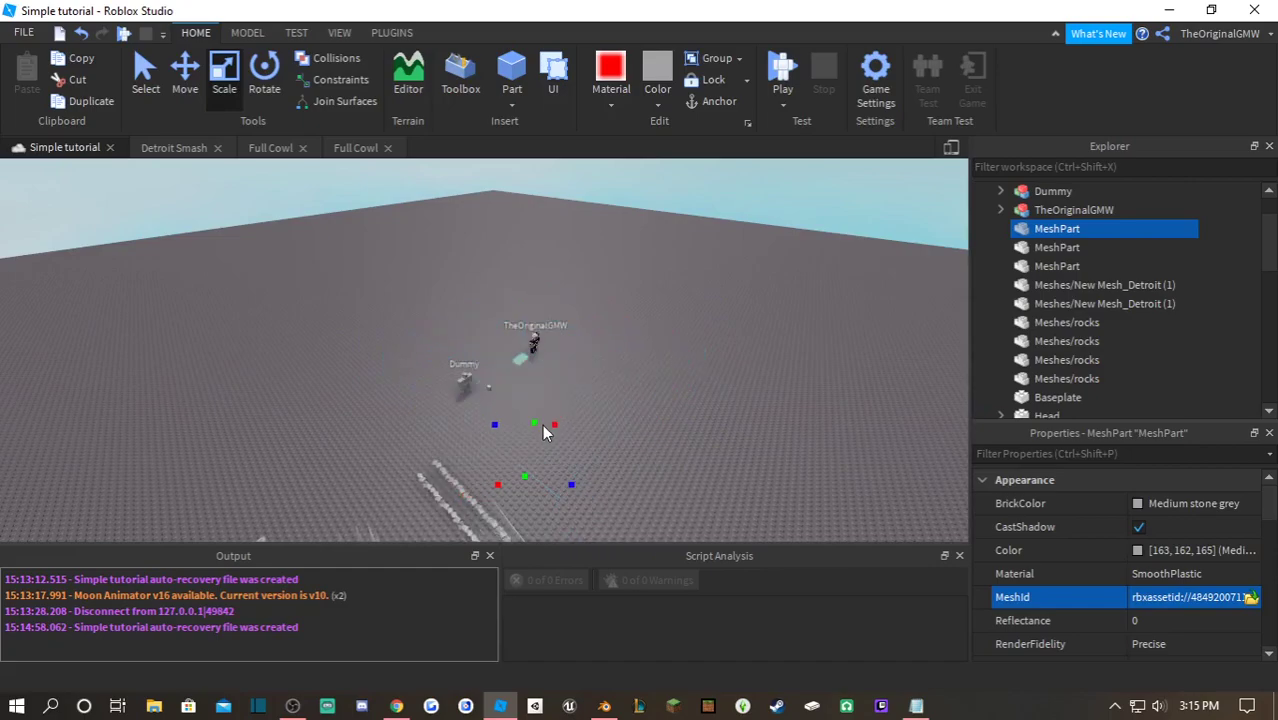
{"action": "left_click", "coordinate": [149, 80]}
{"action": "right_click_drag", "start_coordinate": [510, 288], "coordinate": [513, 297]}
{"action": "scroll", "coordinate": [513, 297], "scroll_direction": "up", "scroll_amount": 5}
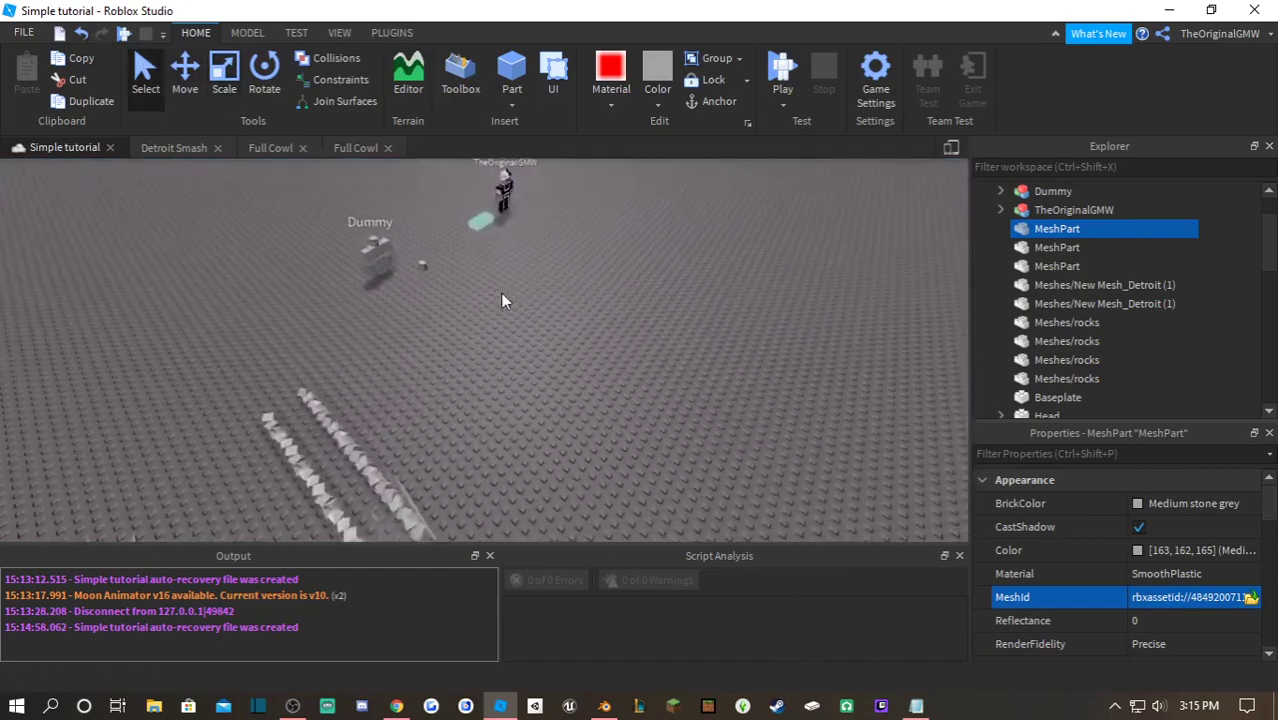
{"action": "left_click", "coordinate": [180, 85]}
{"action": "left_click_drag", "start_coordinate": [505, 291], "coordinate": [481, 122]}
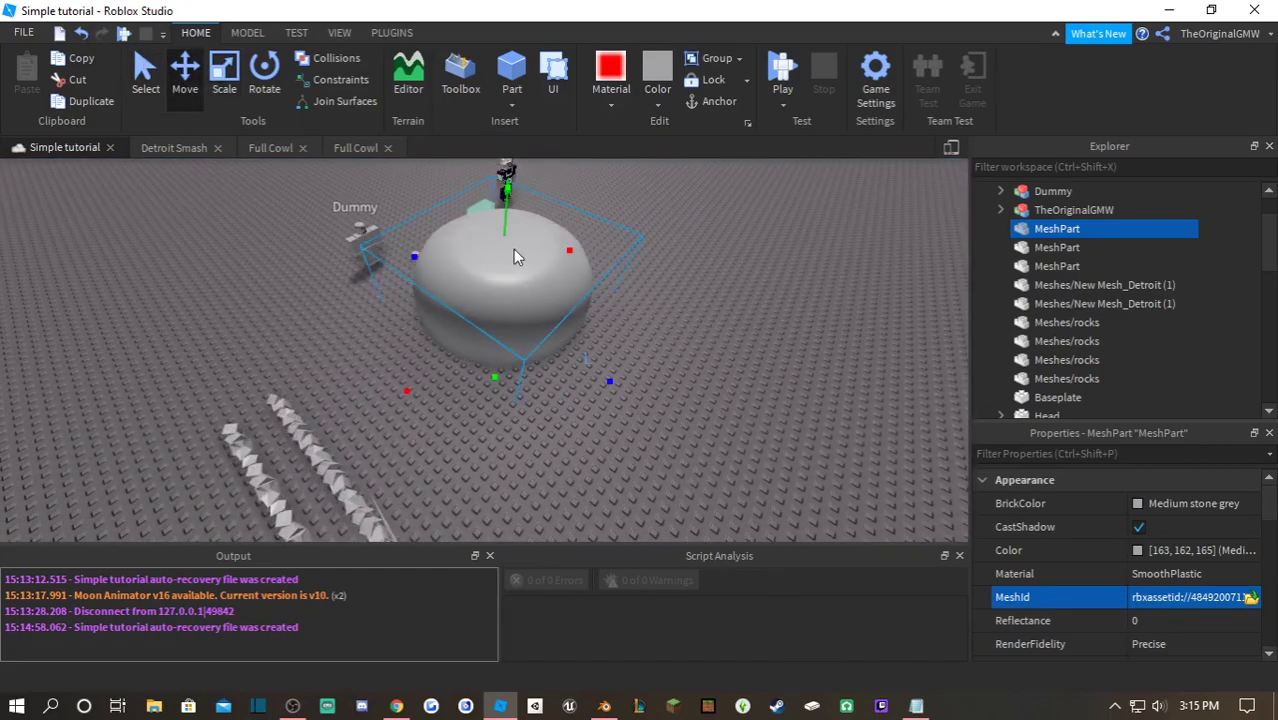
{"action": "right_click_drag", "start_coordinate": [512, 248], "coordinate": [522, 292]}
{"action": "left_click_drag", "start_coordinate": [510, 282], "coordinate": [515, 166]}
- Rename the imported MeshPart as Head
{"action": "right_click_drag", "start_coordinate": [714, 296], "coordinate": [715, 296]}
{"action": "key", "text": "f"}
{"action": "key", "text": "F2"}
{"action": "type", "text": "Head"}
{"action": "key", "text": "Return"}
- Set the Head MeshPart's Size to 1.01, 1.01, 1.01
{"action": "scroll", "coordinate": [1148, 597], "scroll_direction": "down", "scroll_amount": 5}
{"action": "left_click", "coordinate": [1148, 597]}
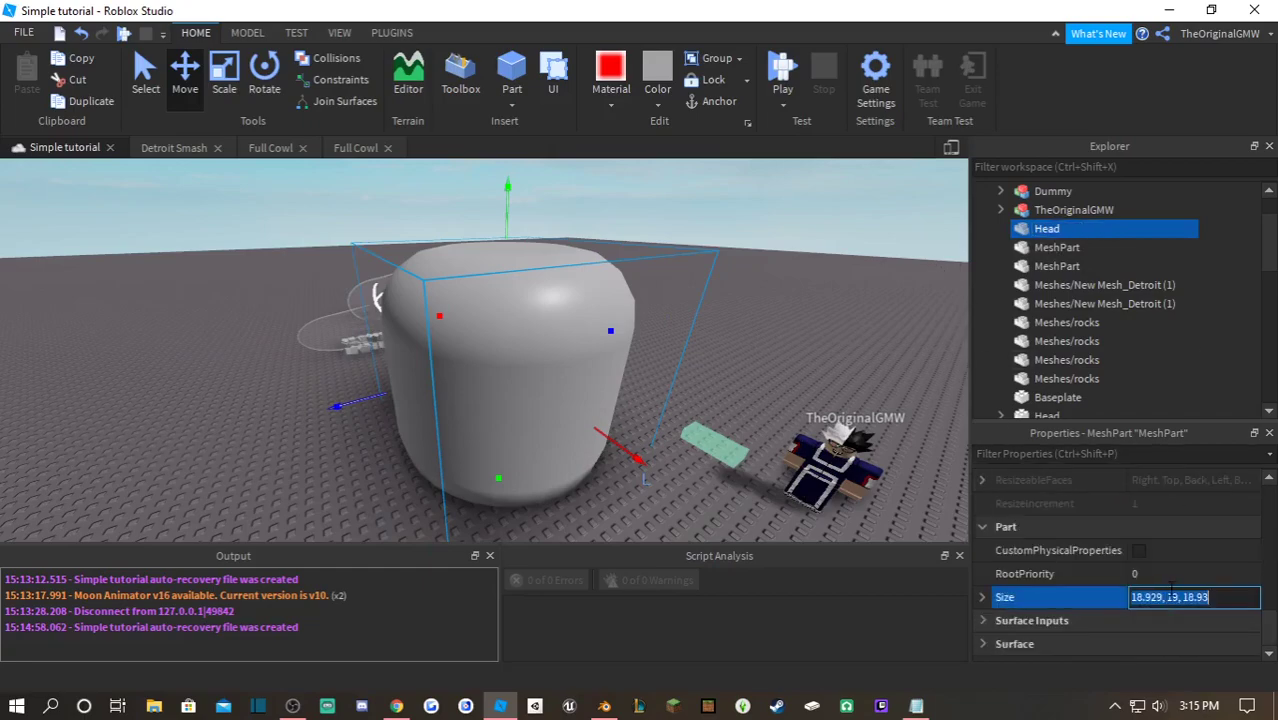
{"action": "key", "text": "BackSpace"}
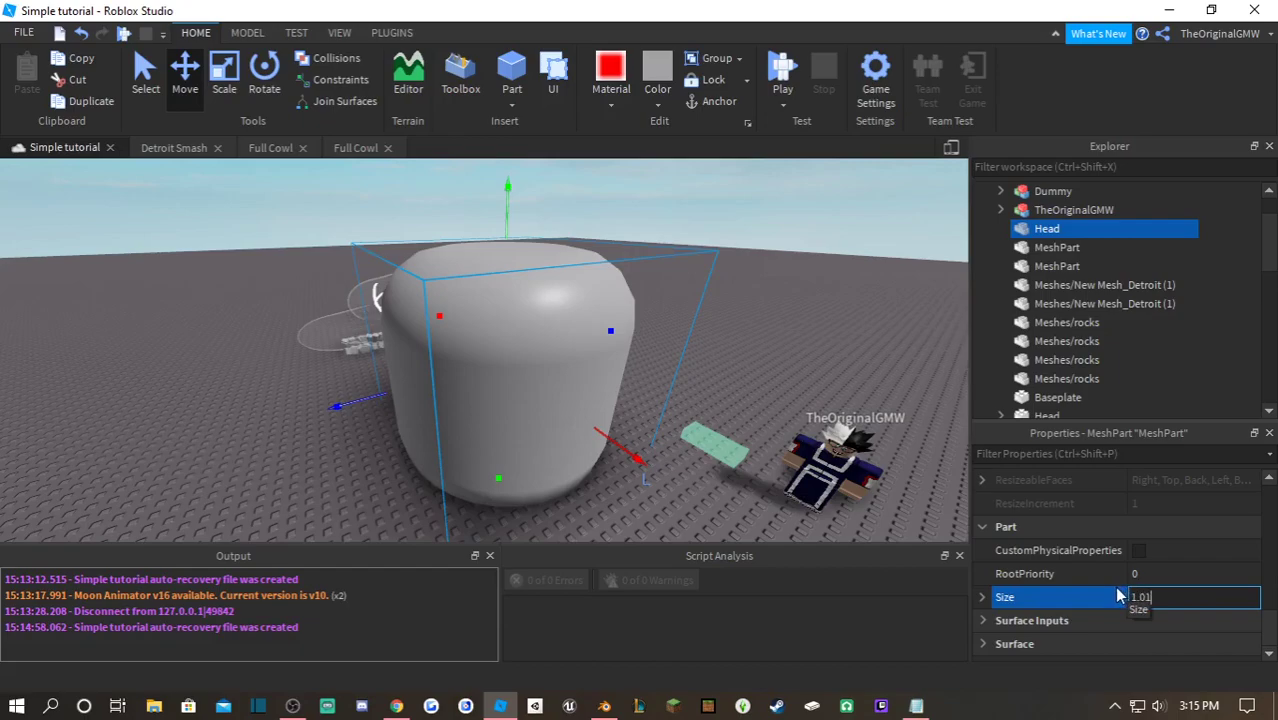
{"action": "left_click_drag", "start_coordinate": [1153, 596], "coordinate": [1116, 590]}
{"action": "key", "text": "Return"}
{"action": "key", "text": "f"}
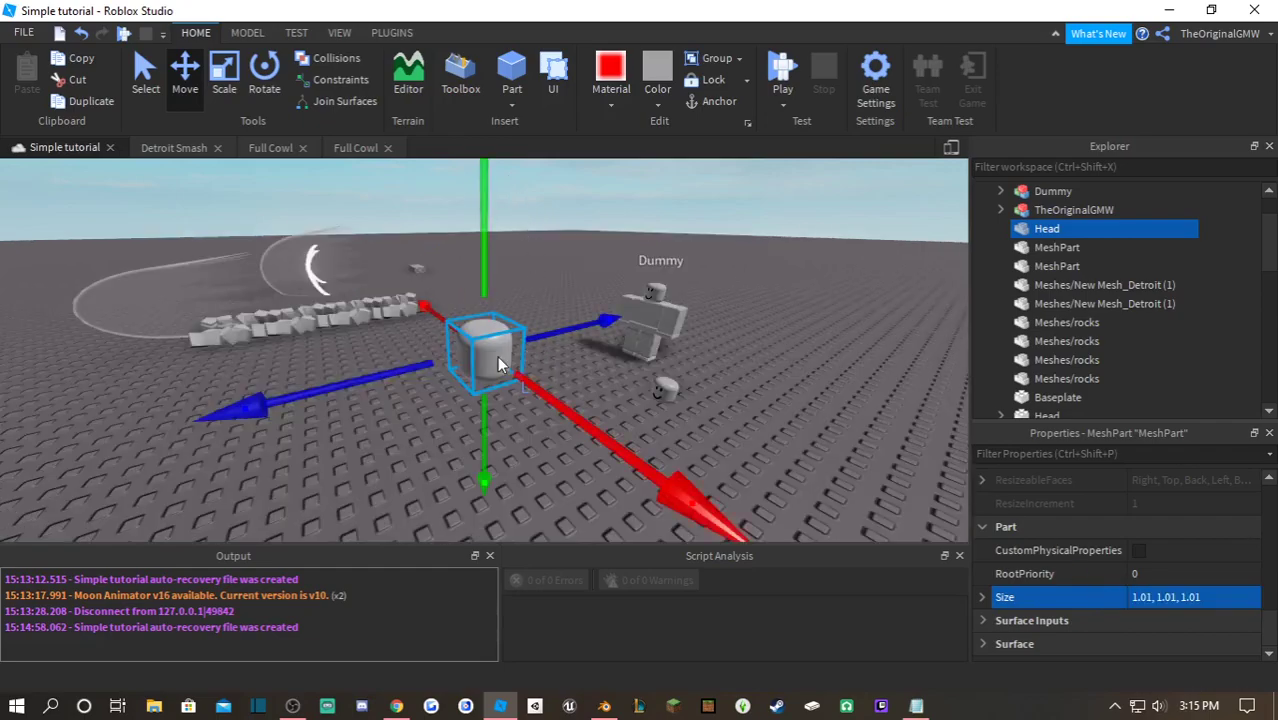
- Put the Head MeshPart into a new folder named Meshes inside the Full Cowl script in ServerScriptService
{"action": "left_click_drag", "start_coordinate": [1047, 228], "coordinate": [1045, 268]}
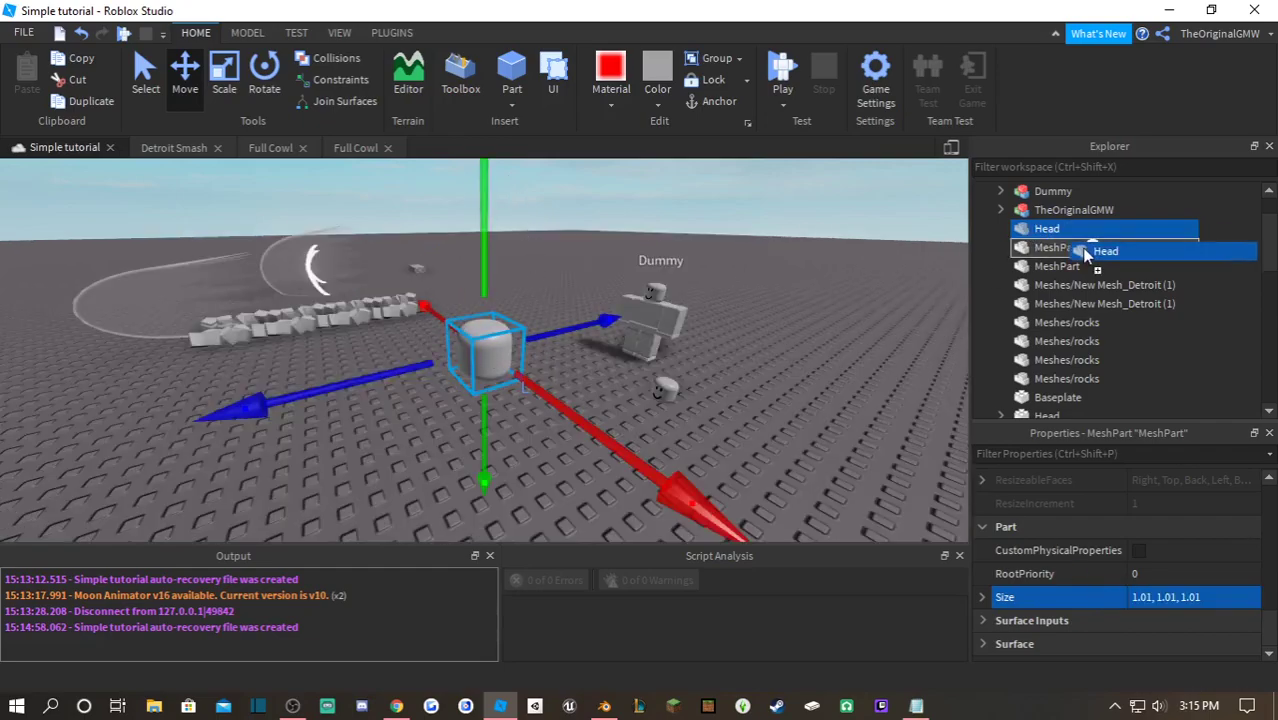
{"action": "scroll", "coordinate": [1086, 252], "scroll_direction": "down", "scroll_amount": 5}
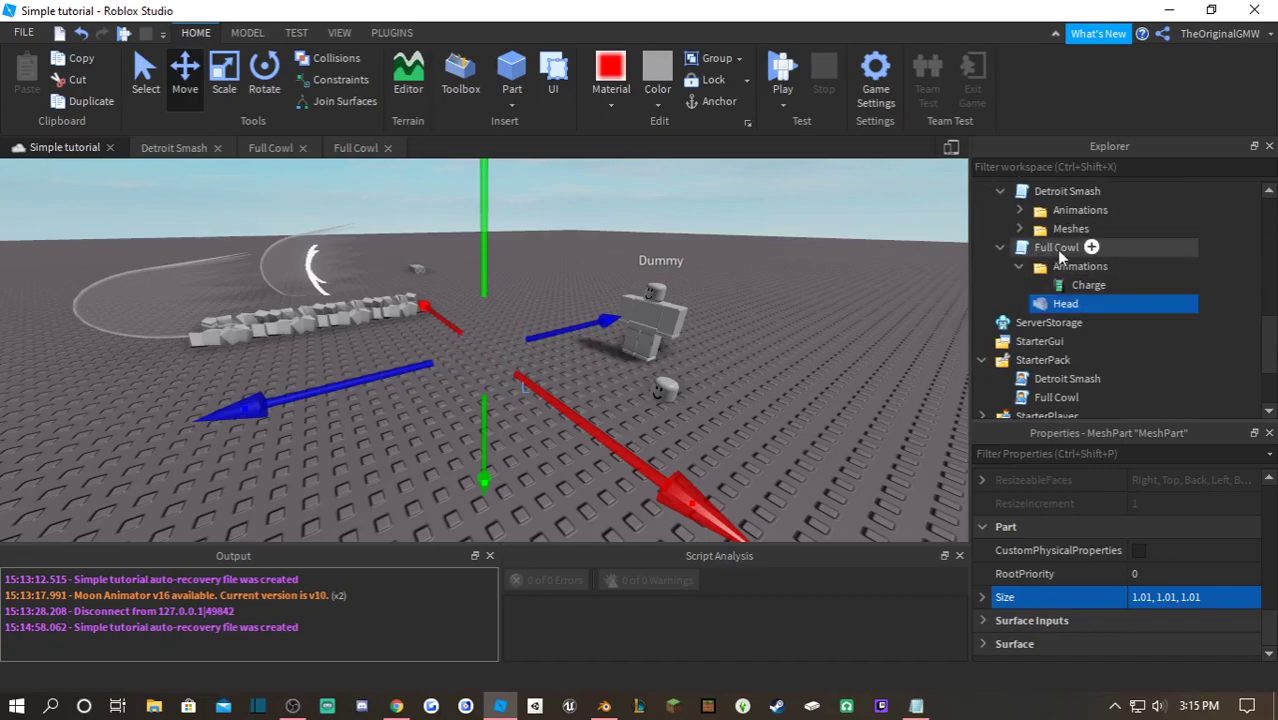
{"action": "right_click", "coordinate": [1046, 250]}
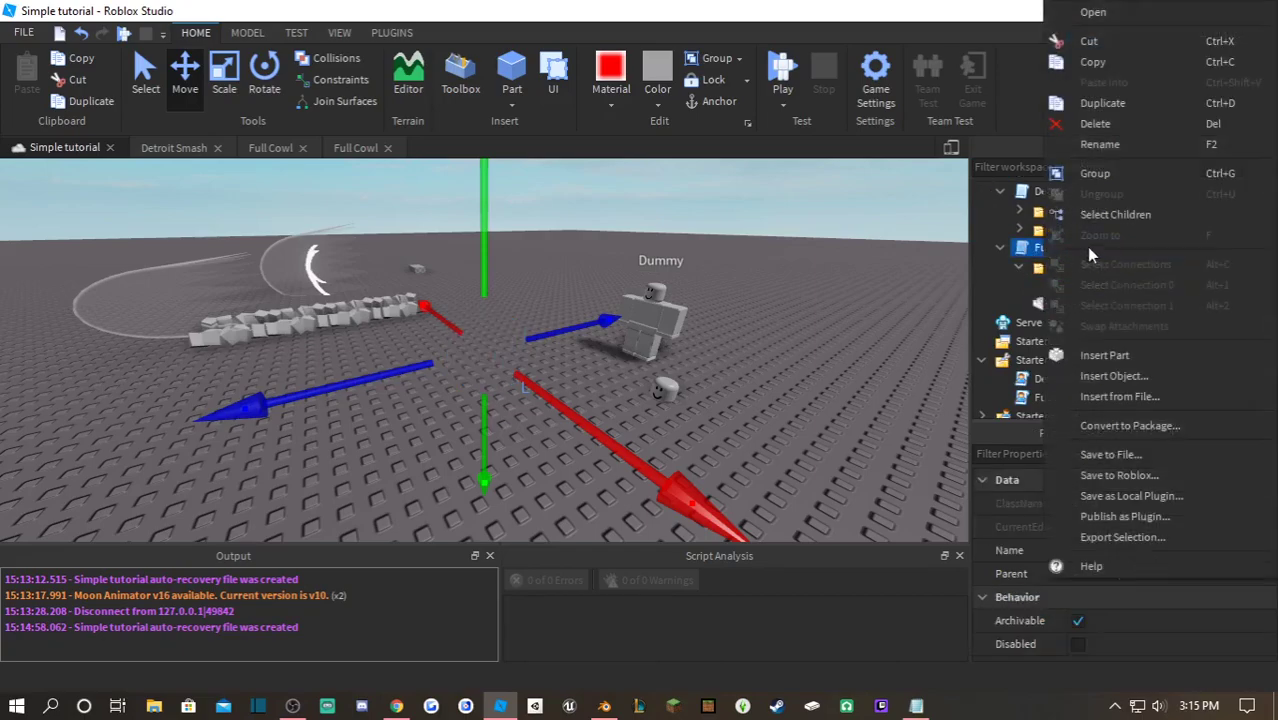
{"action": "left_click", "coordinate": [1125, 376]}
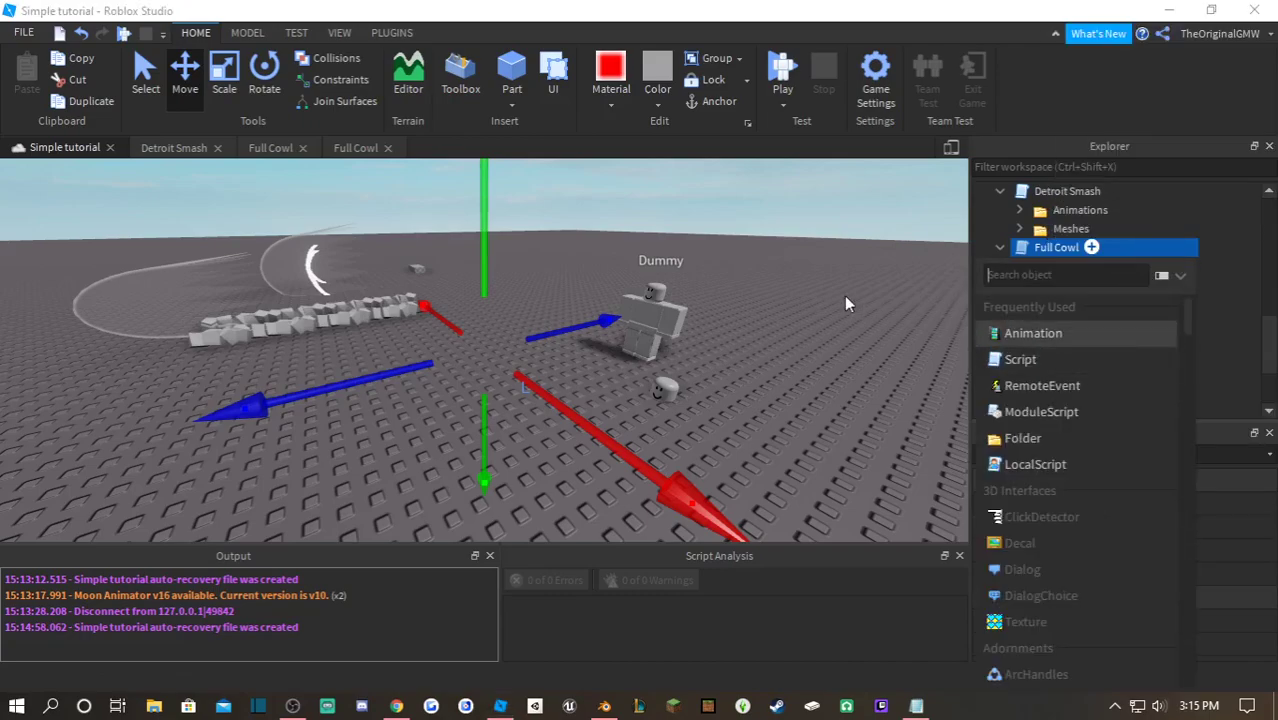
{"action": "left_click", "coordinate": [1058, 441]}
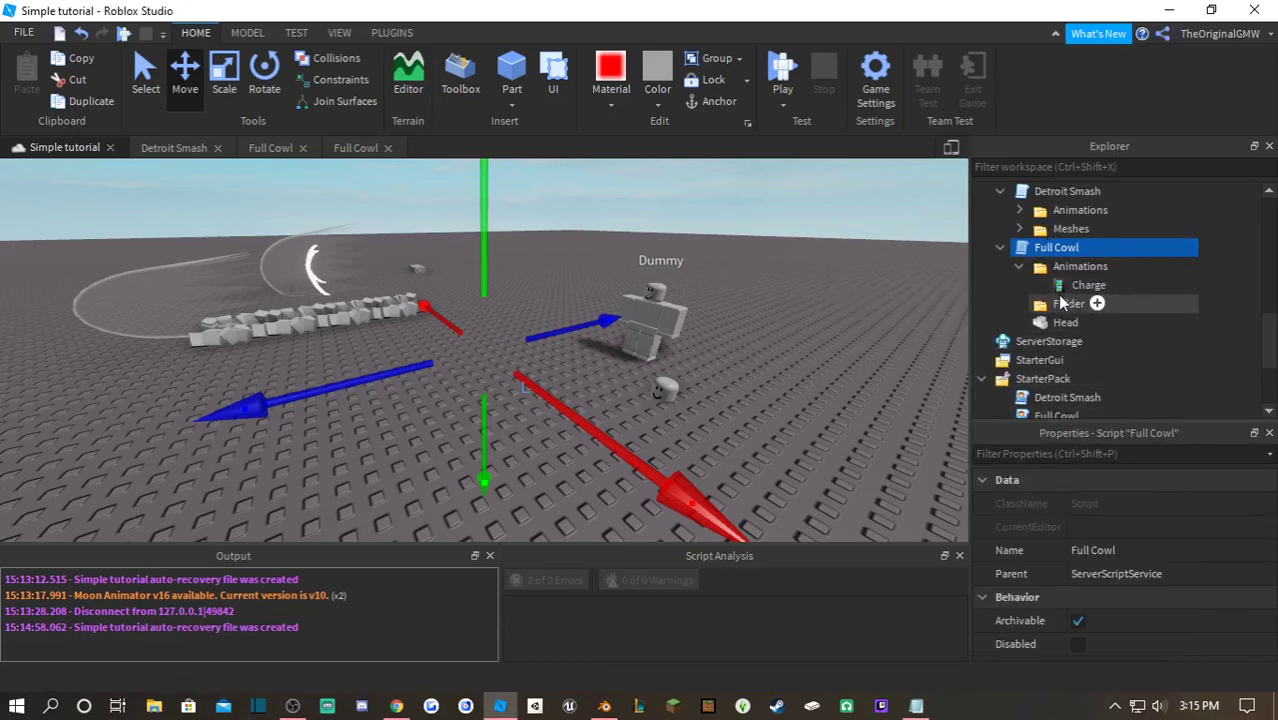
{"action": "left_click", "coordinate": [1063, 305]}
{"action": "left_click", "coordinate": [1063, 305]}
{"action": "type", "text": "Meshes"}
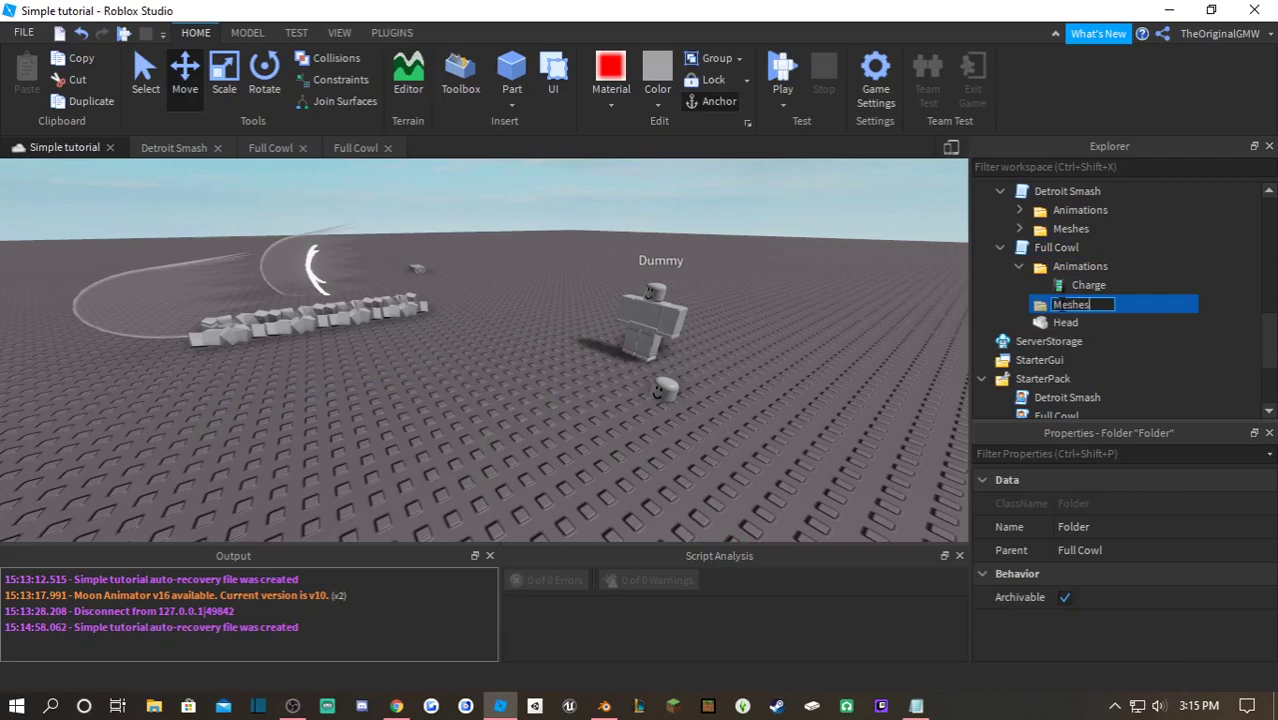
{"action": "key", "text": "Return"}
{"action": "left_click_drag", "start_coordinate": [1065, 322], "coordinate": [1068, 304]}
- In the Full Cowl server script, declare local Meshes = script:WaitForChild("Meshes") below the Animations variable
{"action": "left_click", "coordinate": [352, 147]}
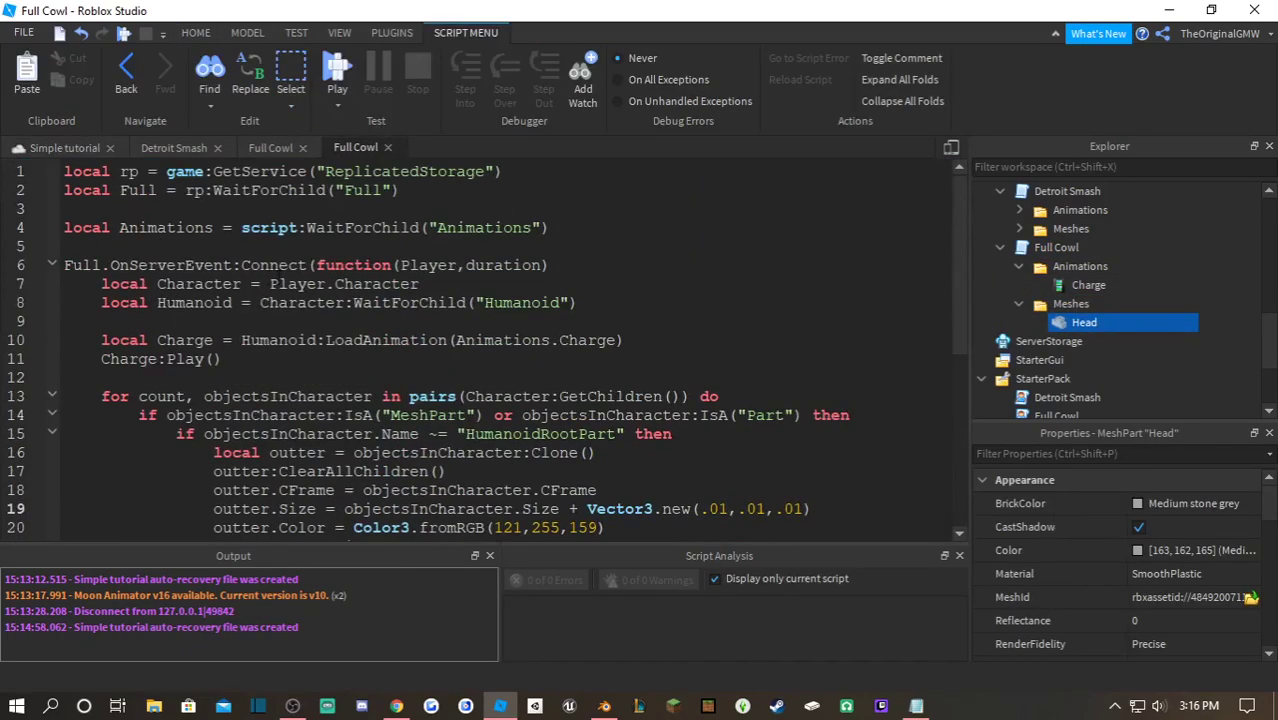
{"action": "key", "text": "Return"}
{"action": "type", "text": "local MNesh"}
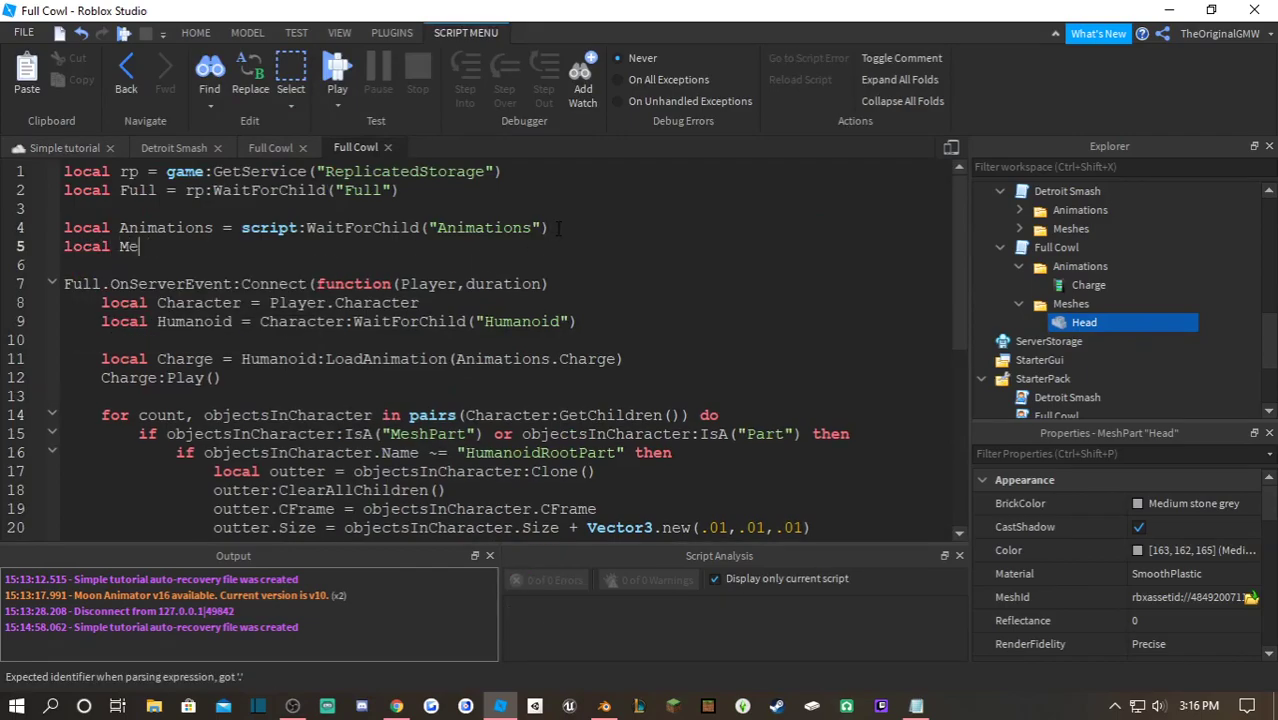
{"action": "type", "text": "hes = script"}
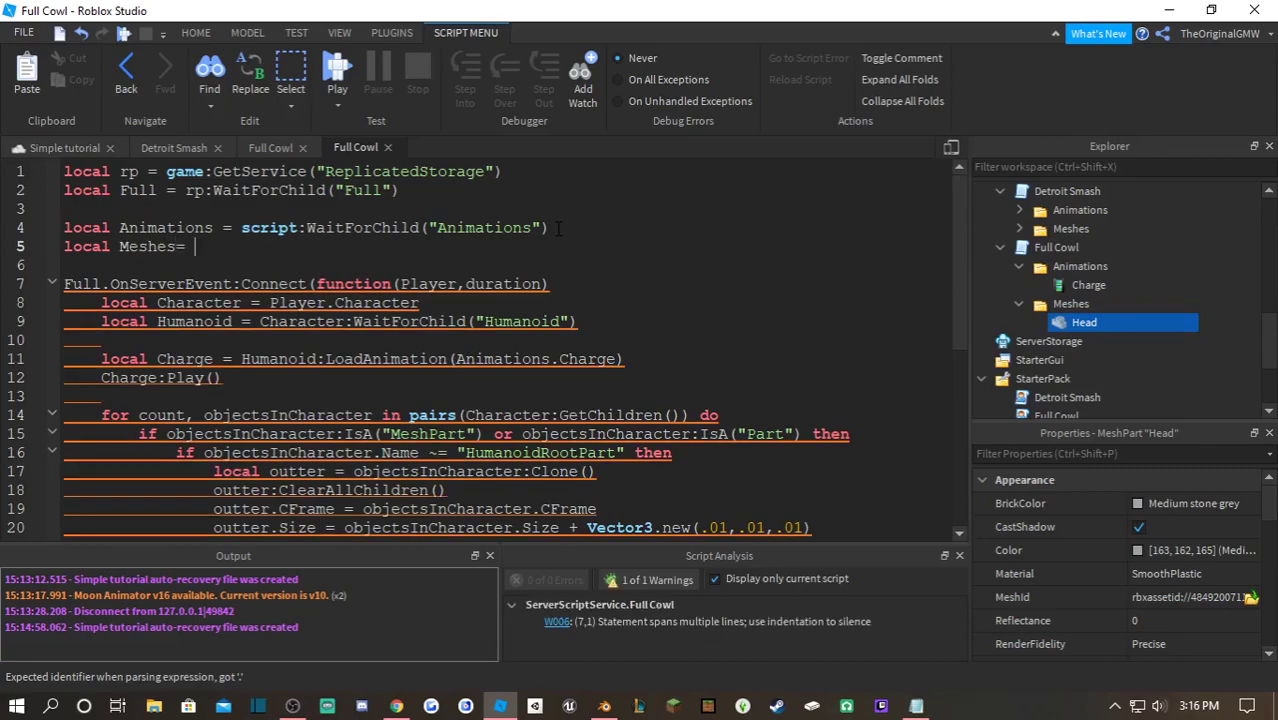
{"action": "type", "text": ":WaitForChild(\"Meshes\""}
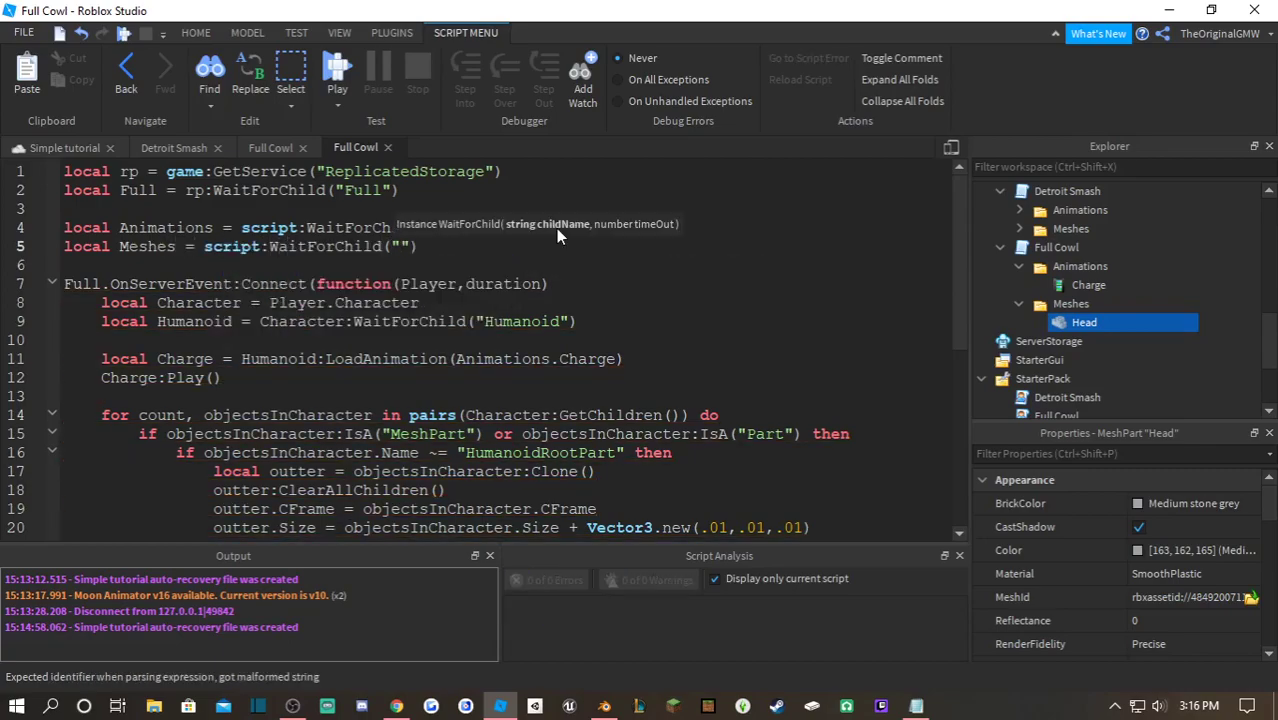
- Extend the HumanoidRootPart condition with and objectsInCharacter.Name ~= "Head" so the head is excluded
{"action": "scroll", "coordinate": [556, 228], "scroll_direction": "down", "scroll_amount": 6}
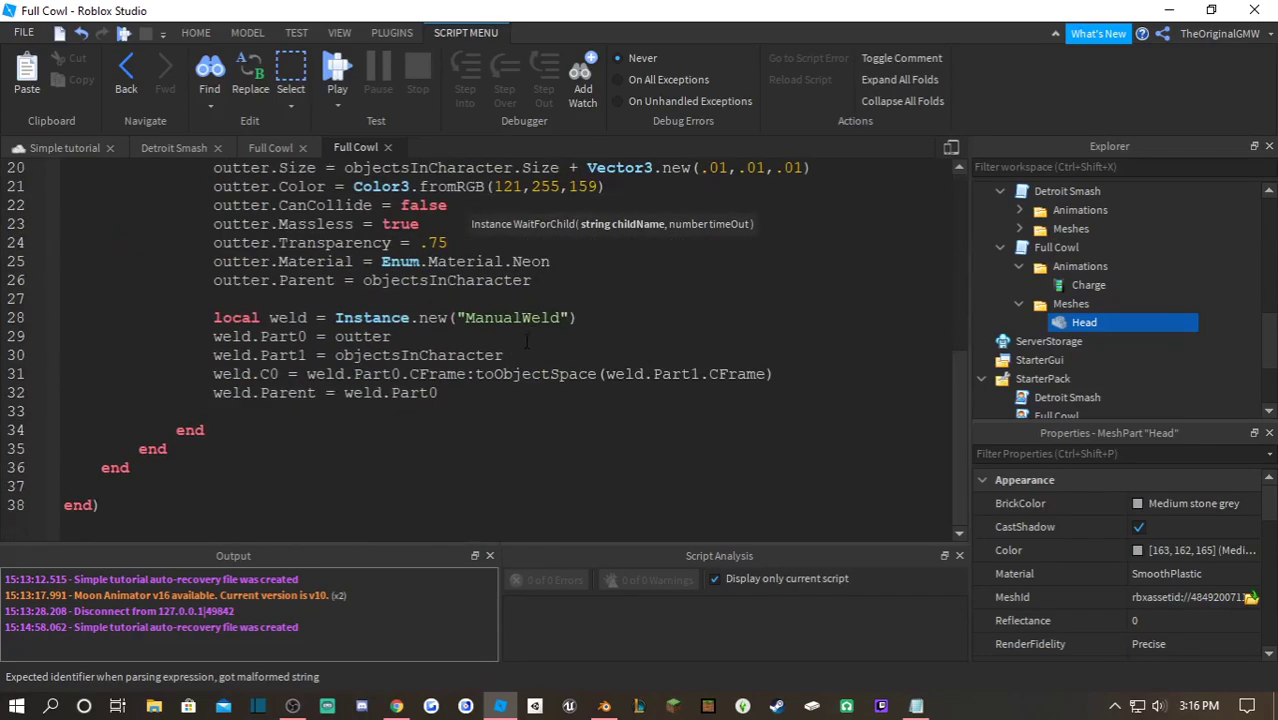
{"action": "scroll", "coordinate": [458, 355], "scroll_direction": "up", "scroll_amount": 3}
{"action": "left_click", "coordinate": [788, 262]}
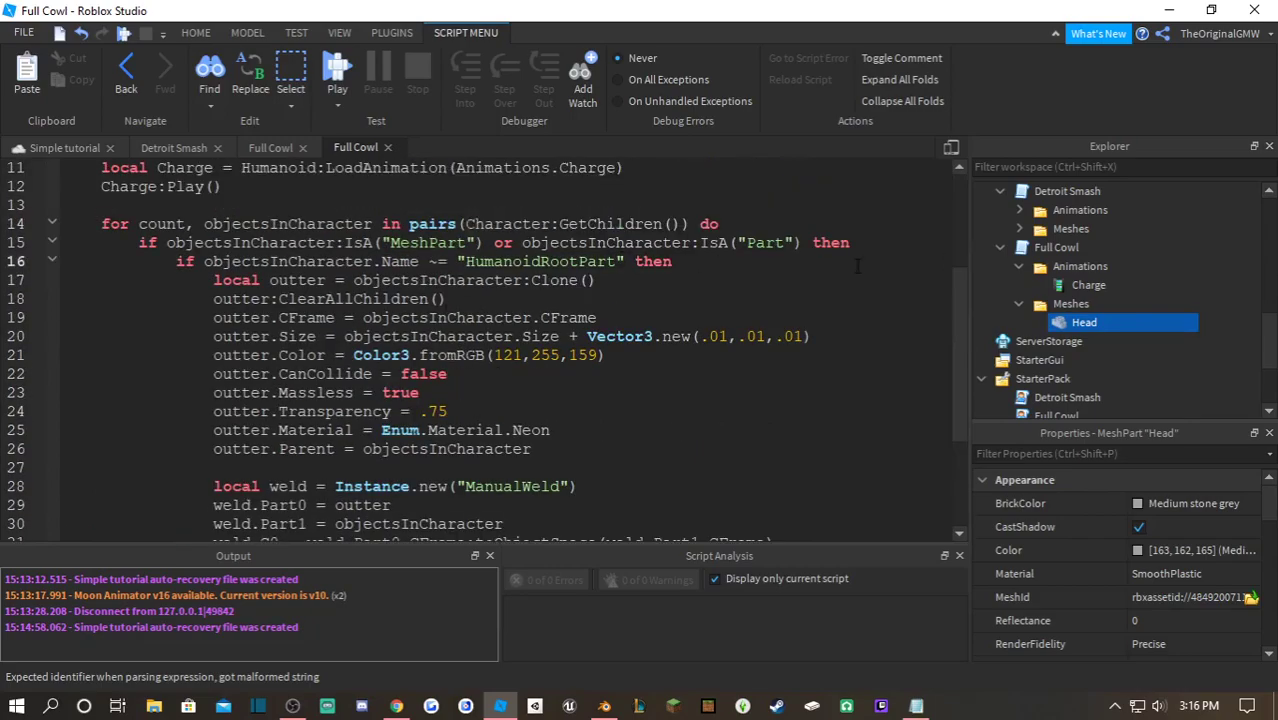
{"action": "type", "text": "and  "}
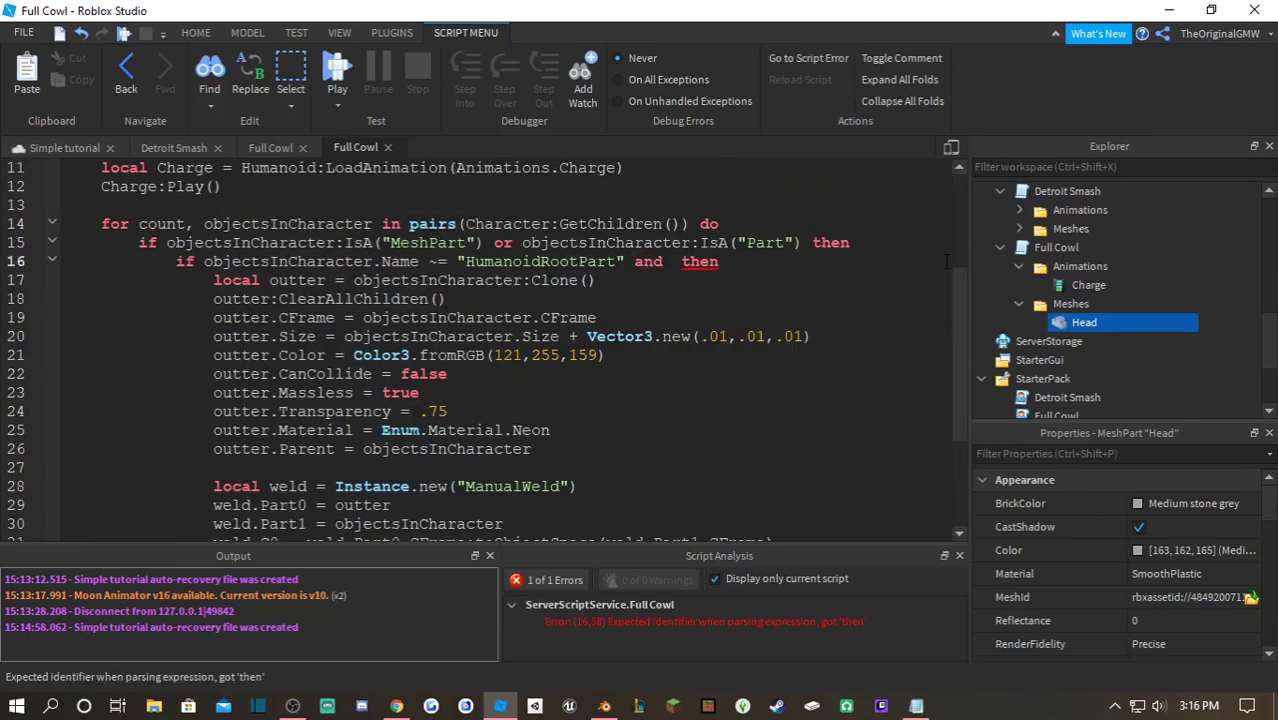
{"action": "type", "text": "objectsInCharacter.Na"}
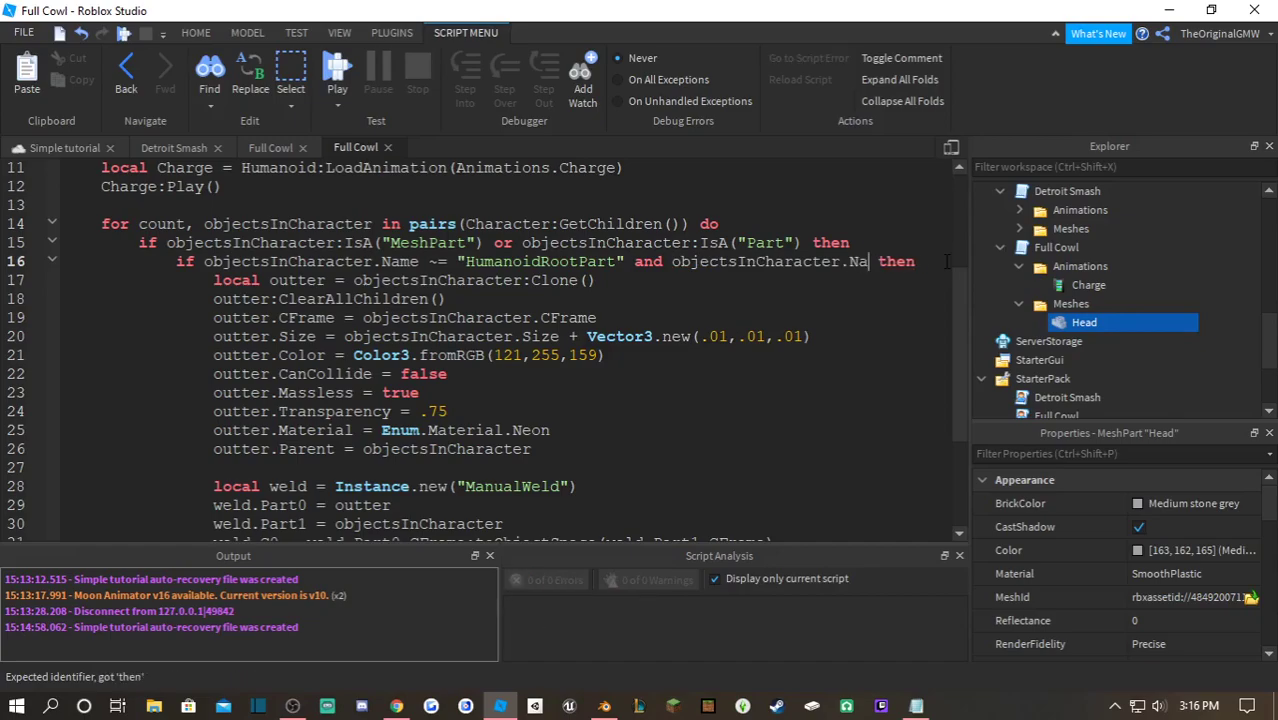
{"action": "type", "text": "me ~= \""}
{"action": "key", "text": "Return"}
{"action": "key", "text": "BackSpace"}
{"action": "key", "text": "BackSpace"}
{"action": "key", "text": "BackSpace"}
{"action": "type", "text": "Head"}
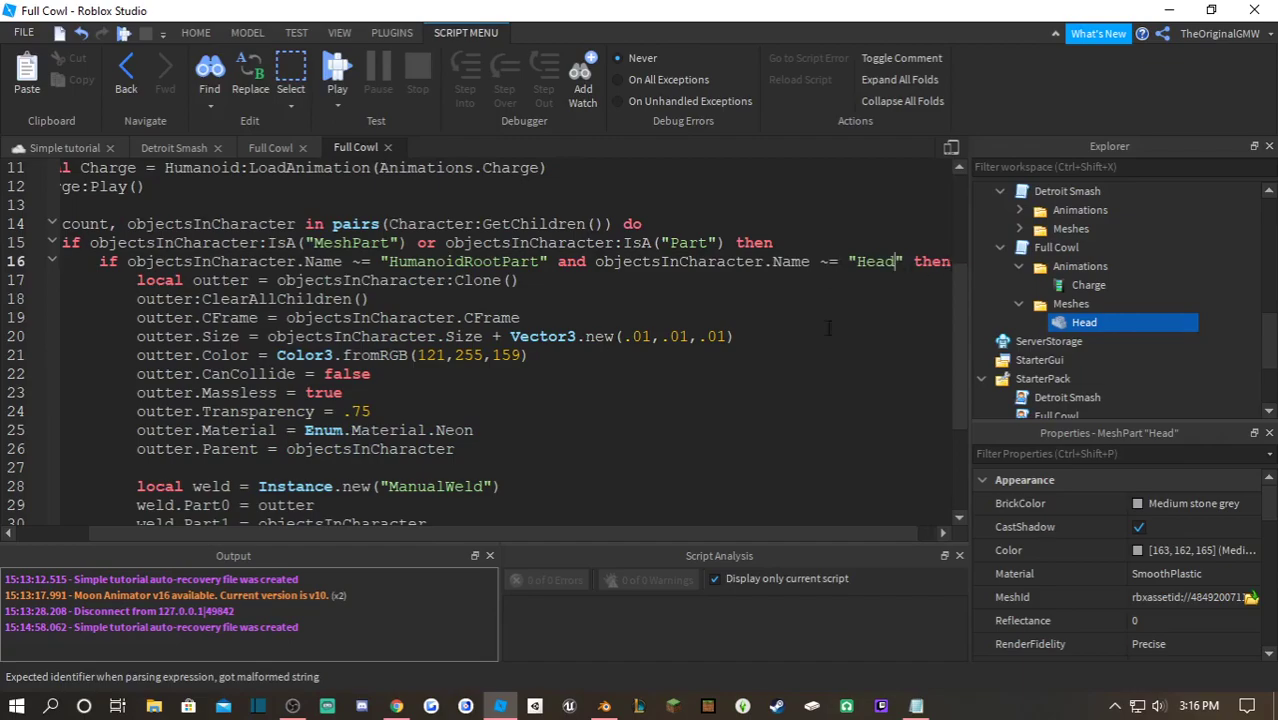
- Add an elseif objectsInCharacter.Name == "Head" then branch after the weld.Parent line
{"action": "left_click_drag", "start_coordinate": [727, 539], "coordinate": [628, 538]}
{"action": "scroll", "coordinate": [293, 377], "scroll_direction": "down", "scroll_amount": 3}
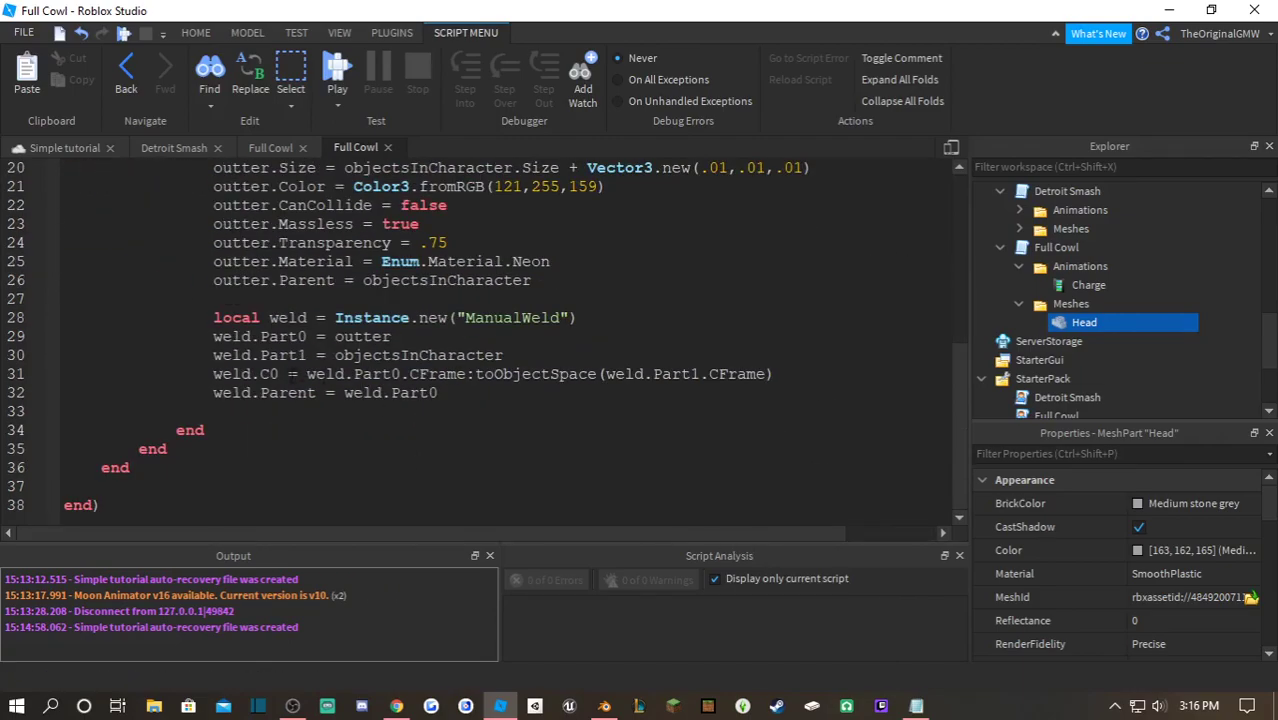
{"action": "scroll", "coordinate": [327, 408], "scroll_direction": "up", "scroll_amount": 2}
{"action": "left_click", "coordinate": [466, 507]}
{"action": "key", "text": "Return"}
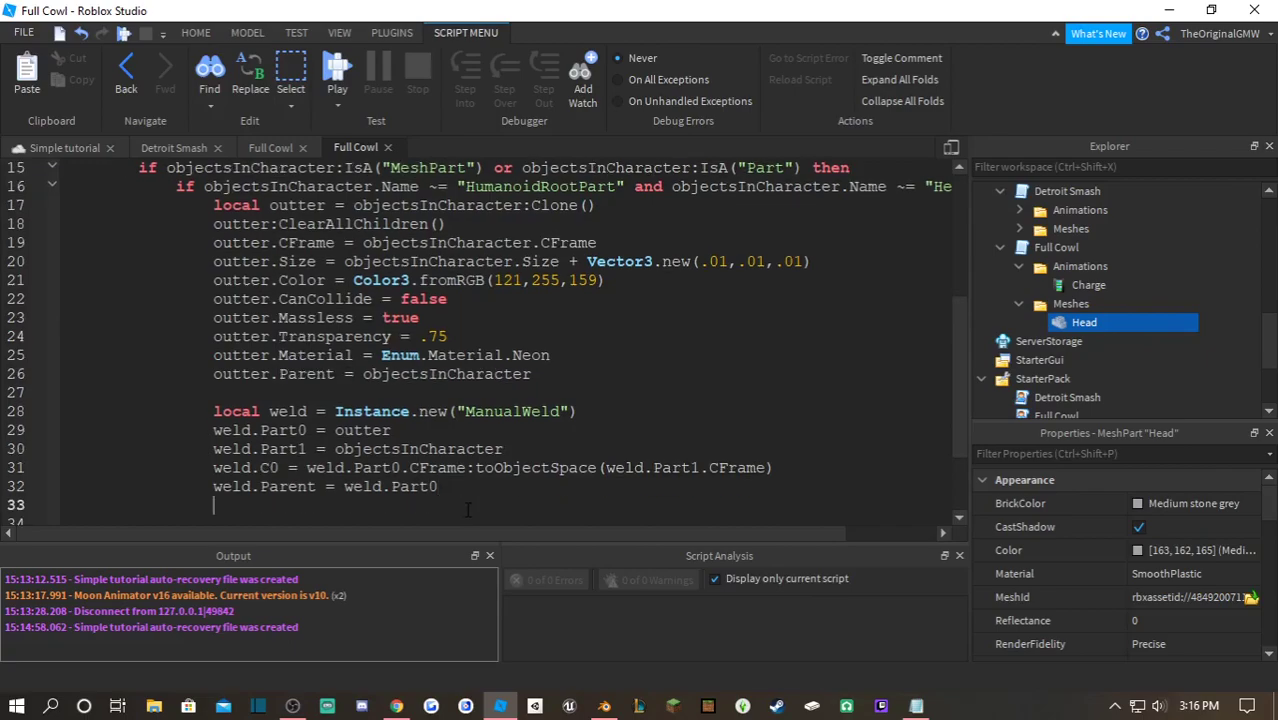
{"action": "type", "text": "elseif"}
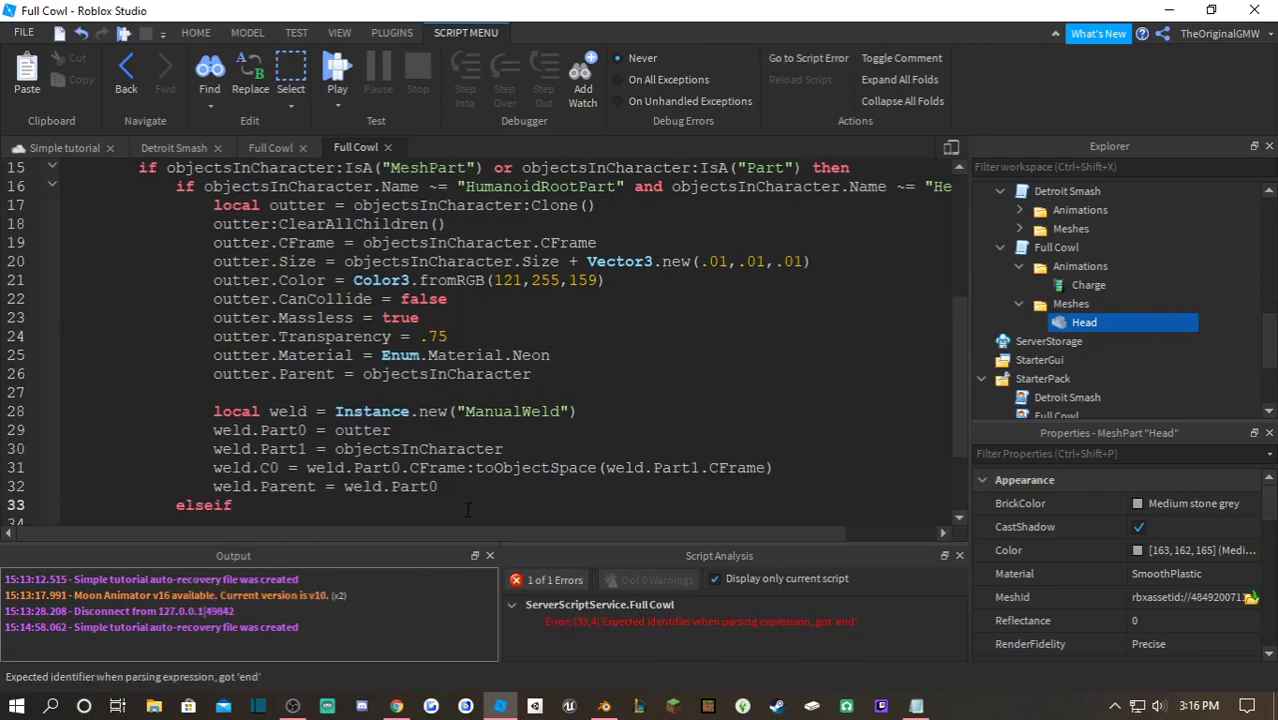
{"action": "type", "text": " objectsInCharacter."}
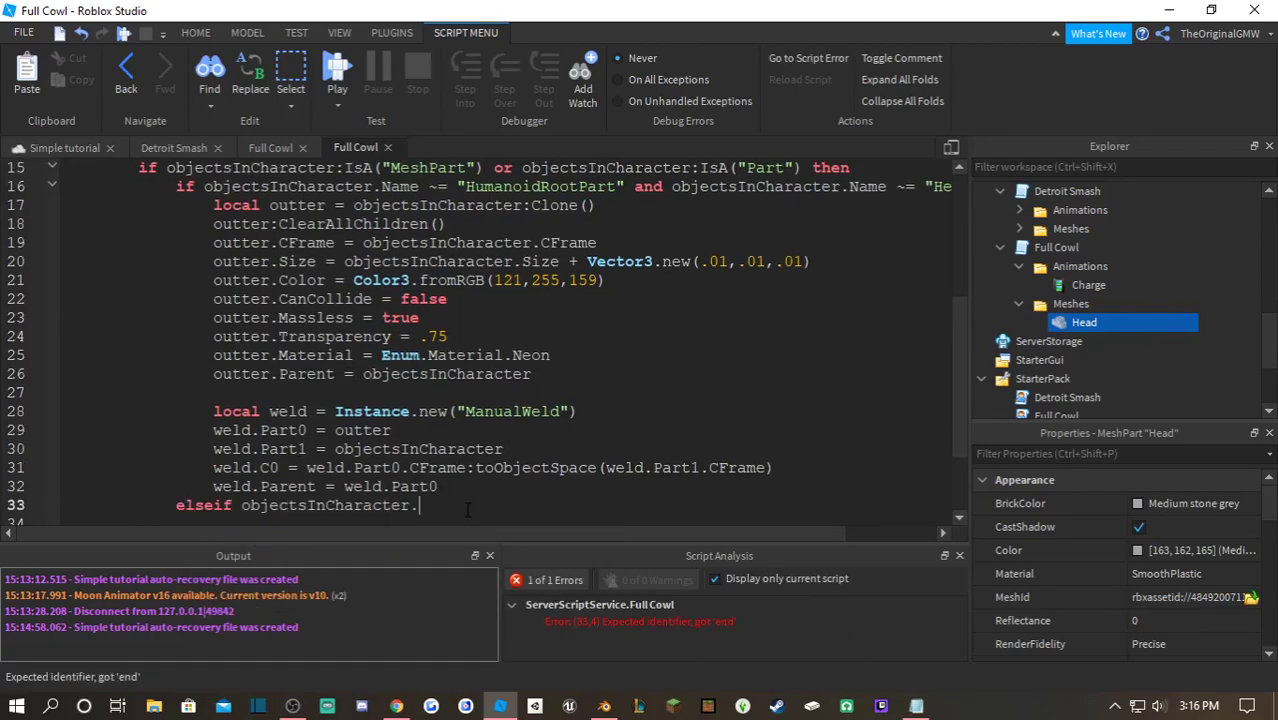
{"action": "type", "text": "Name == \"Hewa"}
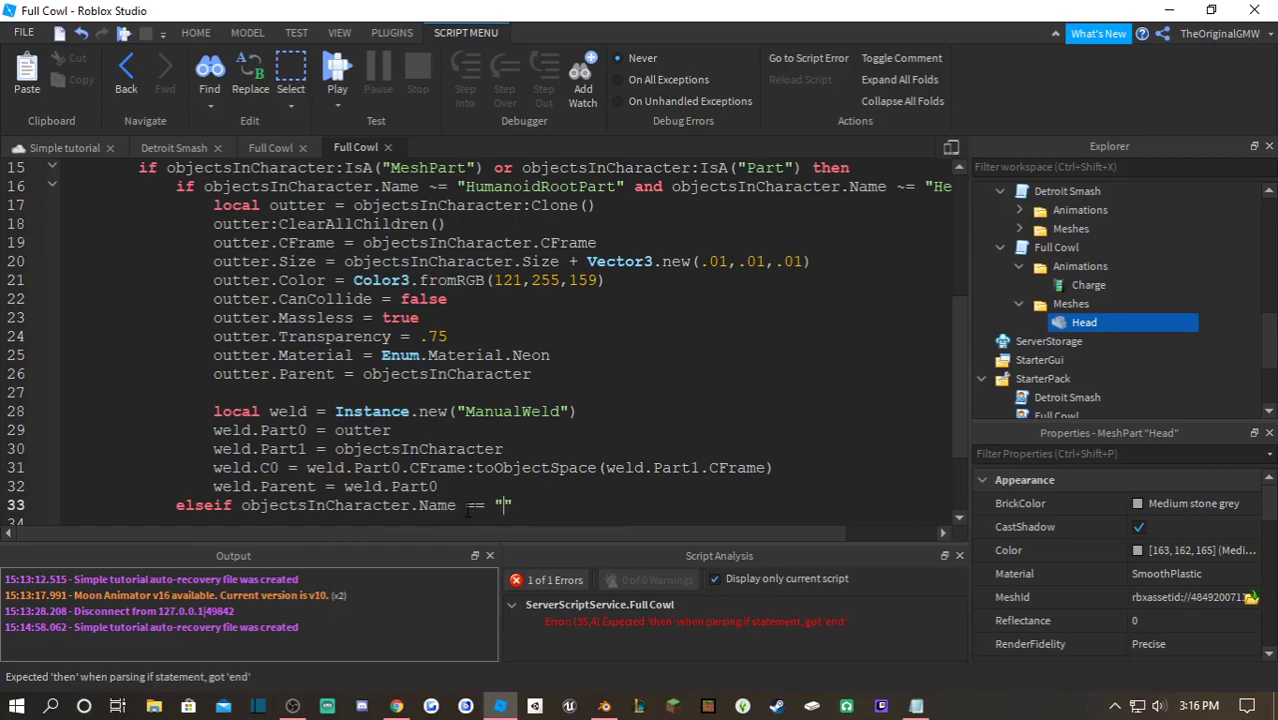
{"action": "key", "text": "BackSpace"}
{"action": "type", "text": "ad\" then"}
{"action": "key", "text": "Return"}
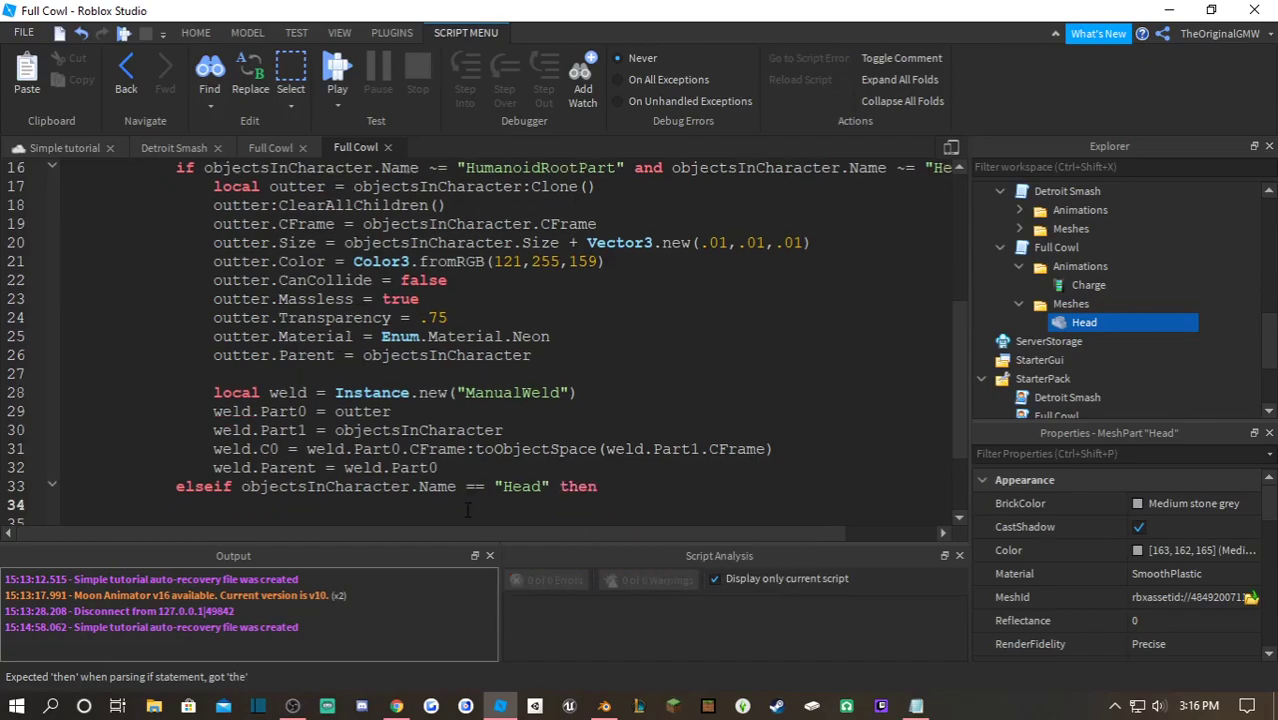
- Copy the outter clone and ManualWeld code block into the Head branch and tidy the blank line below it
{"action": "scroll", "coordinate": [440, 355], "scroll_direction": "down", "scroll_amount": 2}
{"action": "left_click_drag", "start_coordinate": [440, 355], "coordinate": [214, 337]}
{"action": "scroll", "coordinate": [244, 355], "scroll_direction": "down", "scroll_amount": 3}
{"action": "key", "text": "ctrl+c"}
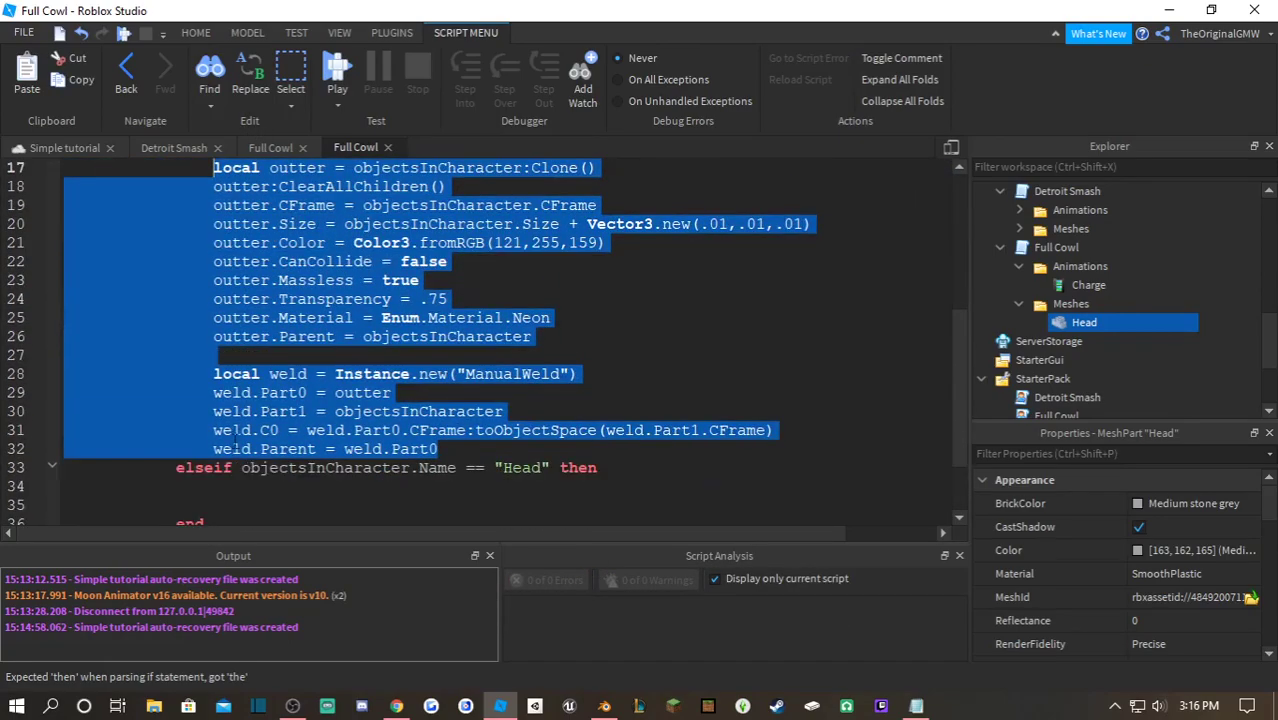
{"action": "left_click", "coordinate": [300, 486]}
{"action": "key", "text": "ctrl+v"}
{"action": "scroll", "coordinate": [331, 440], "scroll_direction": "down", "scroll_amount": 2}
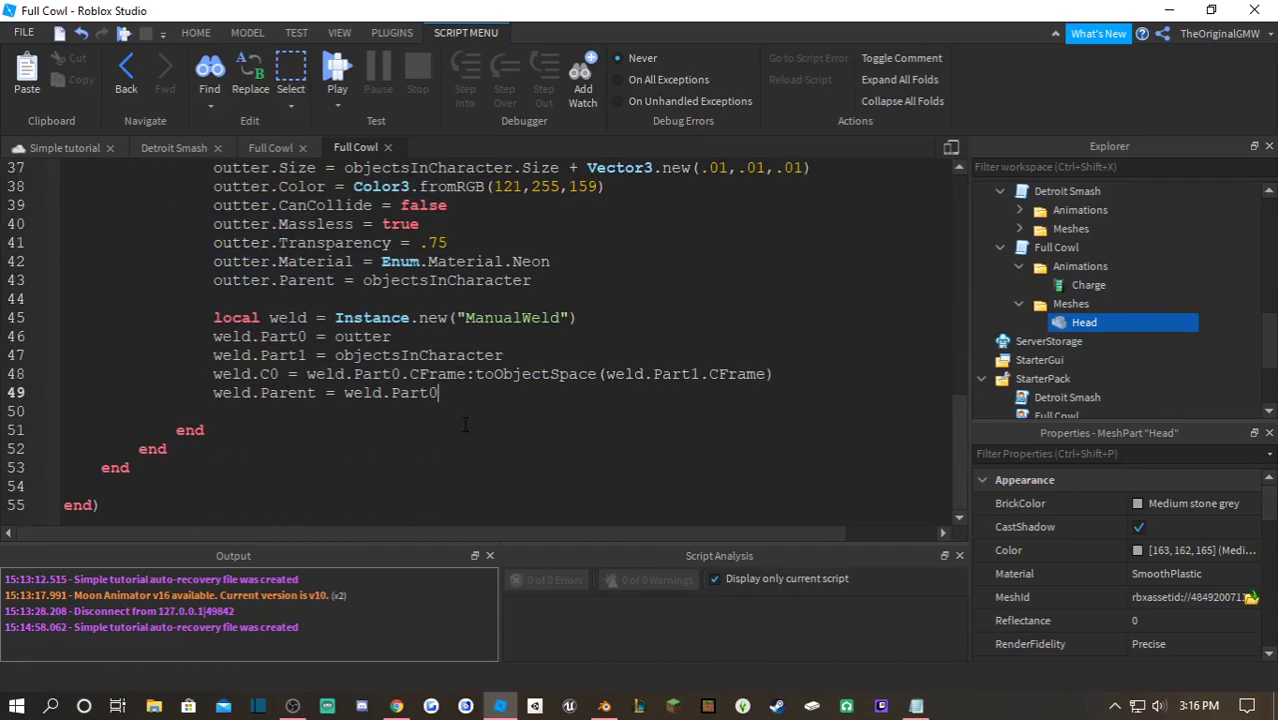
{"action": "left_click_drag", "start_coordinate": [461, 411], "coordinate": [463, 400]}
{"action": "key", "text": "BackSpace"}
{"action": "scroll", "coordinate": [462, 398], "scroll_direction": "up", "scroll_amount": 3}
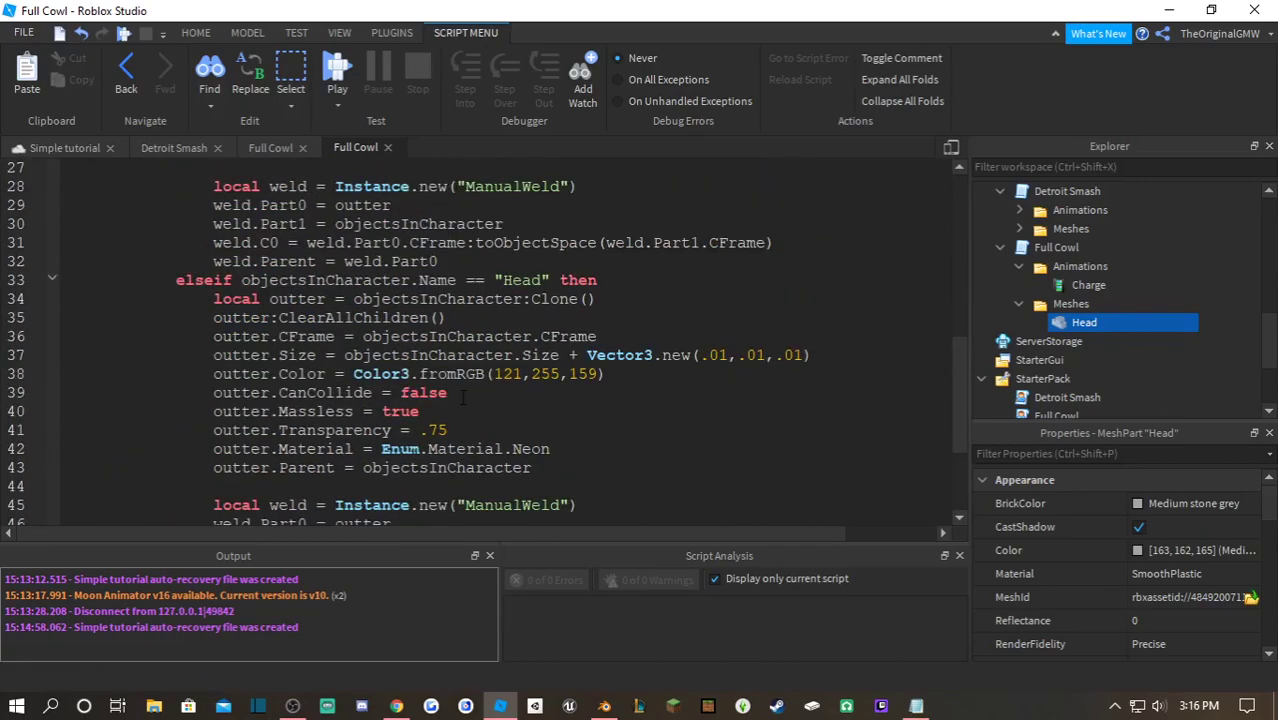
- In the Head branch, change the outter declaration to clone Meshes:WaitForChild("Head") instead of objectsInCharacter
{"action": "left_click", "coordinate": [1075, 324]}
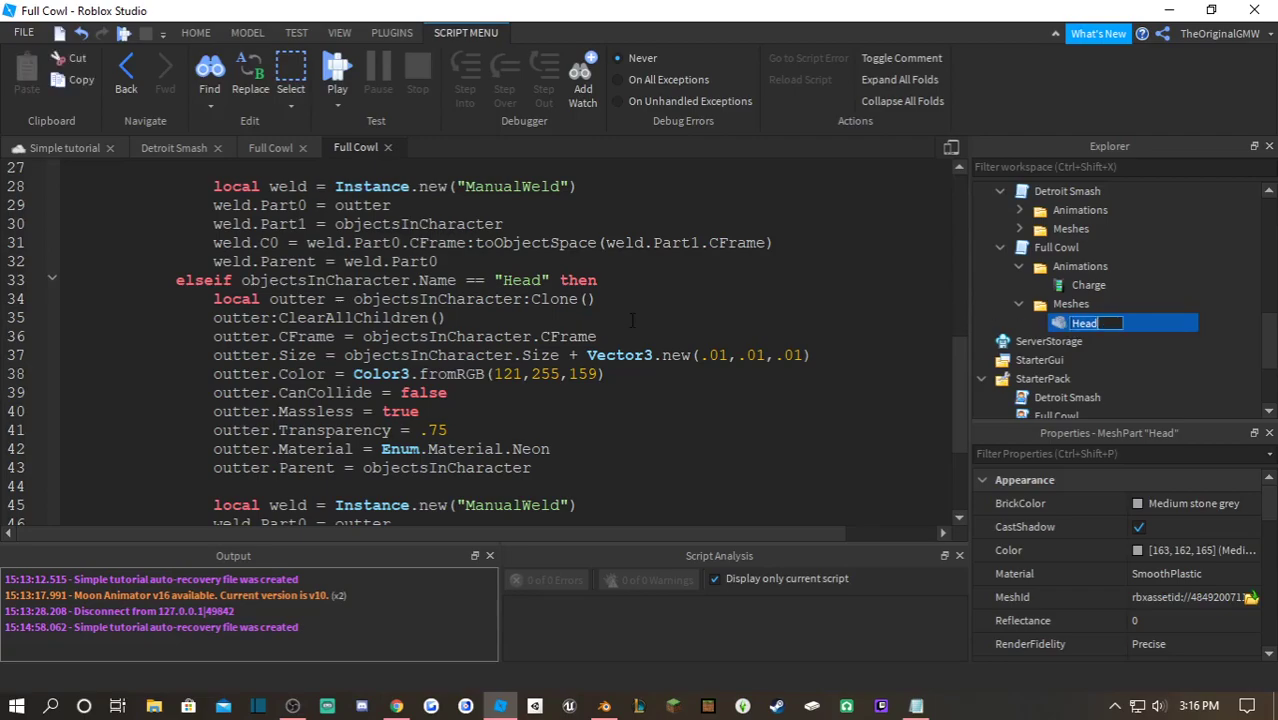
{"action": "double_click", "coordinate": [478, 299]}
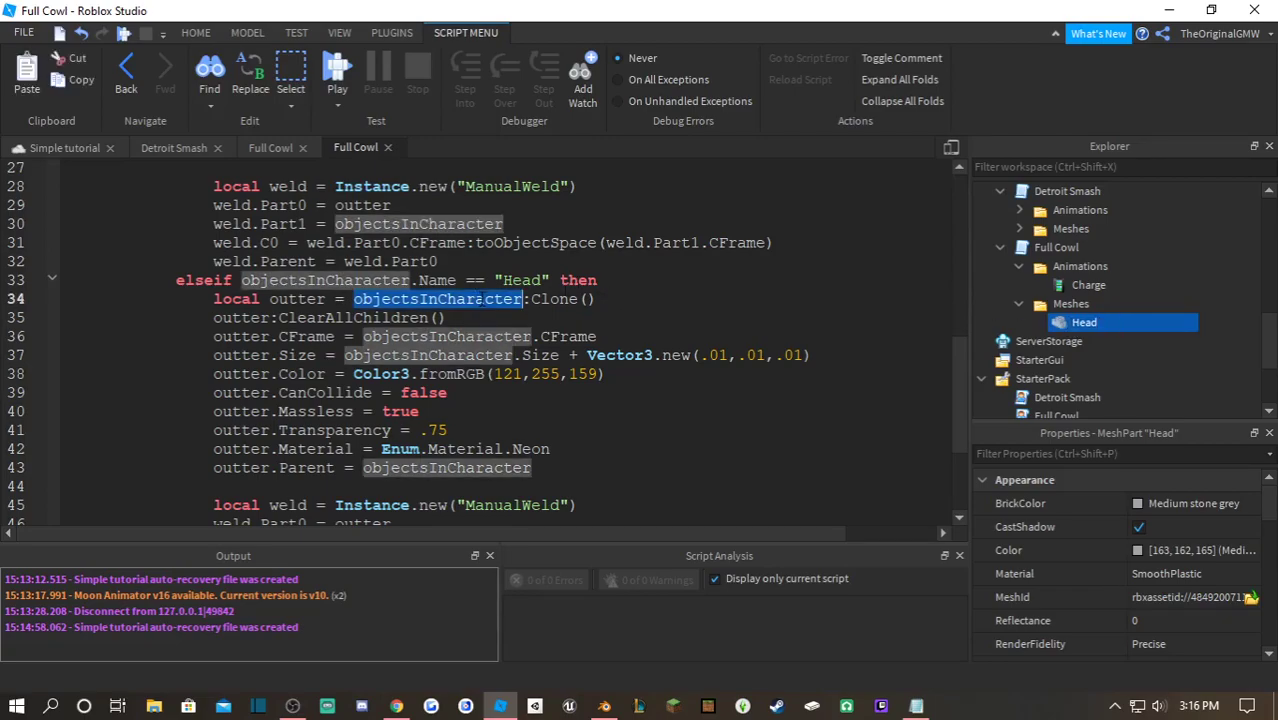
{"action": "type", "text": "Meshes:W"}
{"action": "type", "text": "aitForChild"}
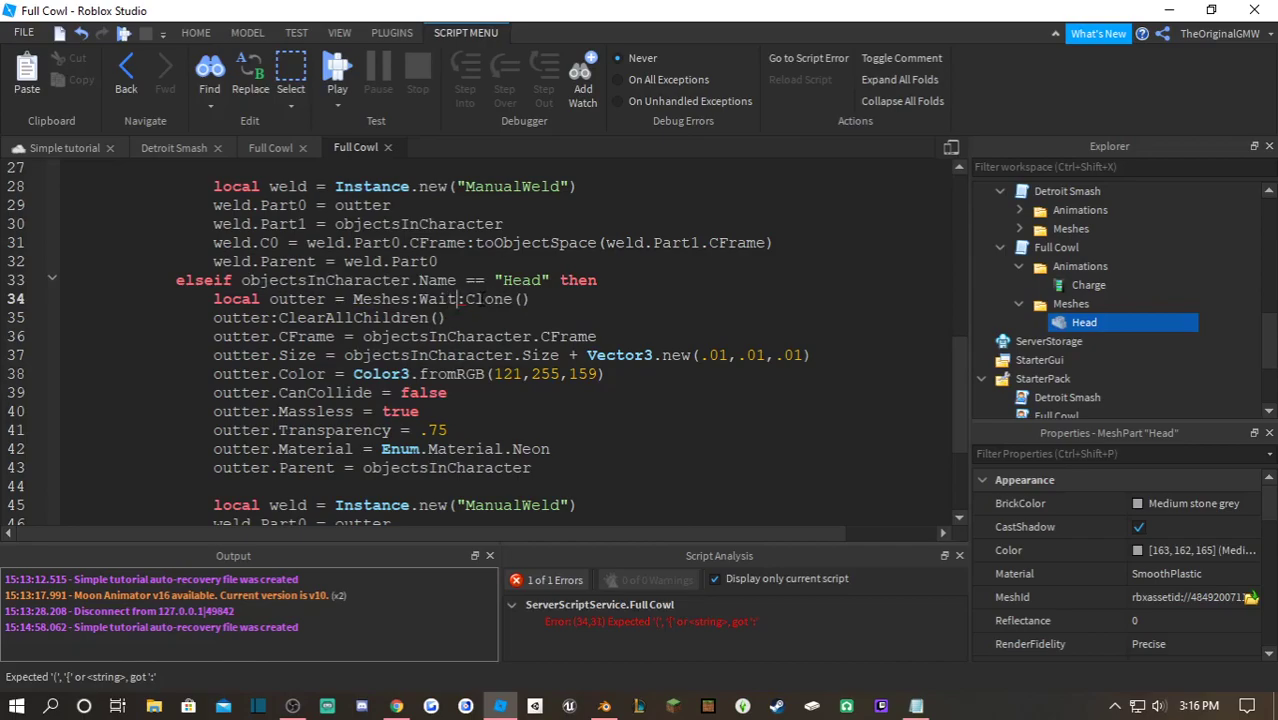
{"action": "type", "text": "(\"Her\")"}
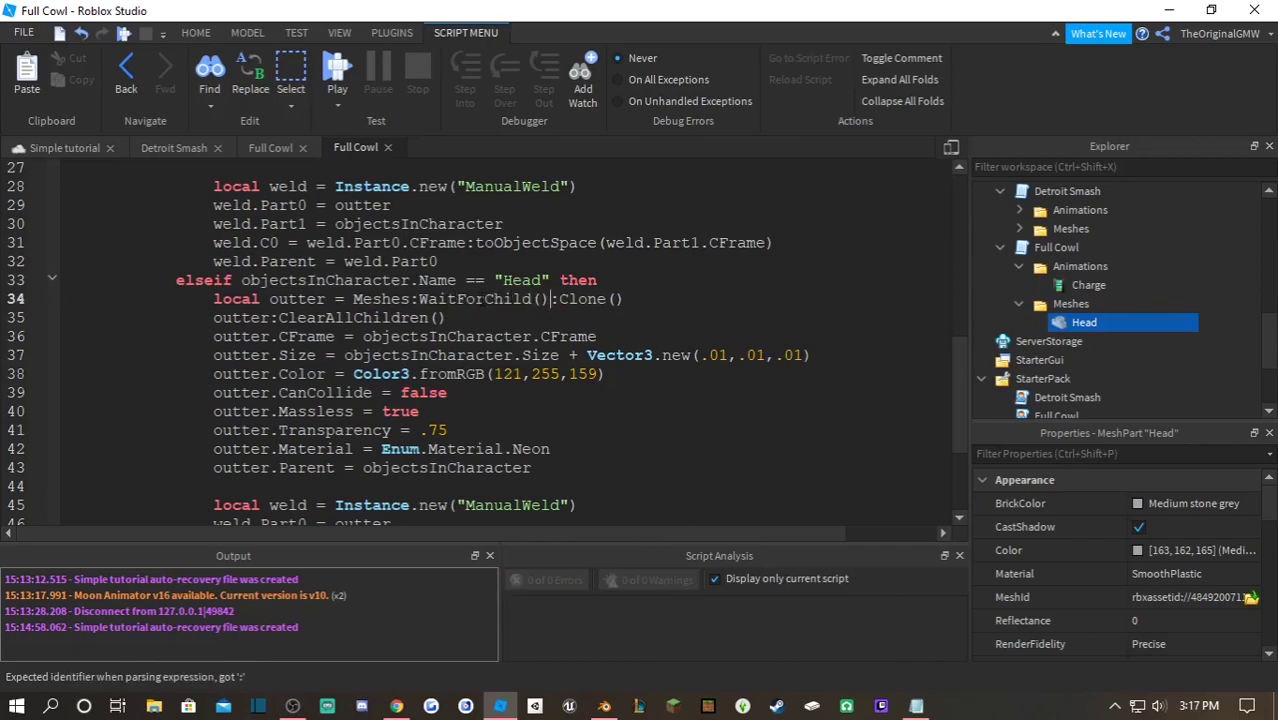
{"action": "key", "text": "BackSpace"}
{"action": "type", "text": "ad"}
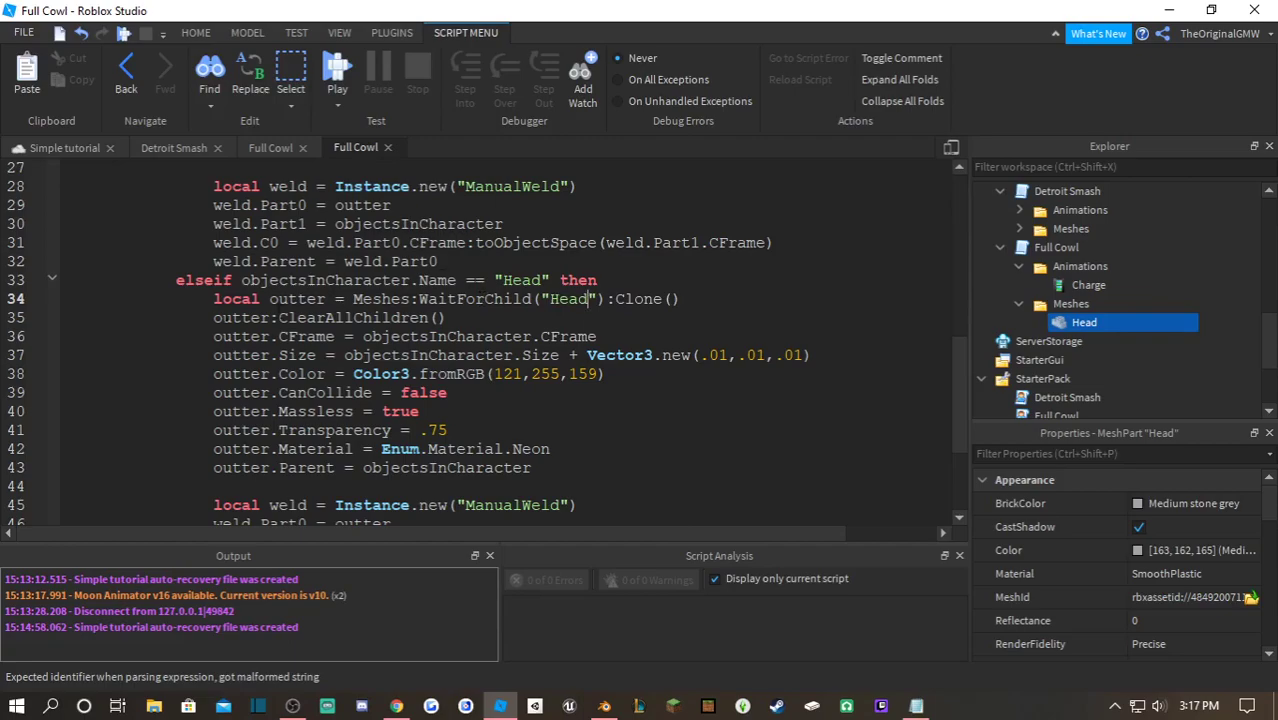
- Delete the outter:ClearAllChildren() line and the outter.Size line from the Head branch
{"action": "left_click_drag", "start_coordinate": [533, 319], "coordinate": [697, 299]}
{"action": "key", "text": "BackSpace"}
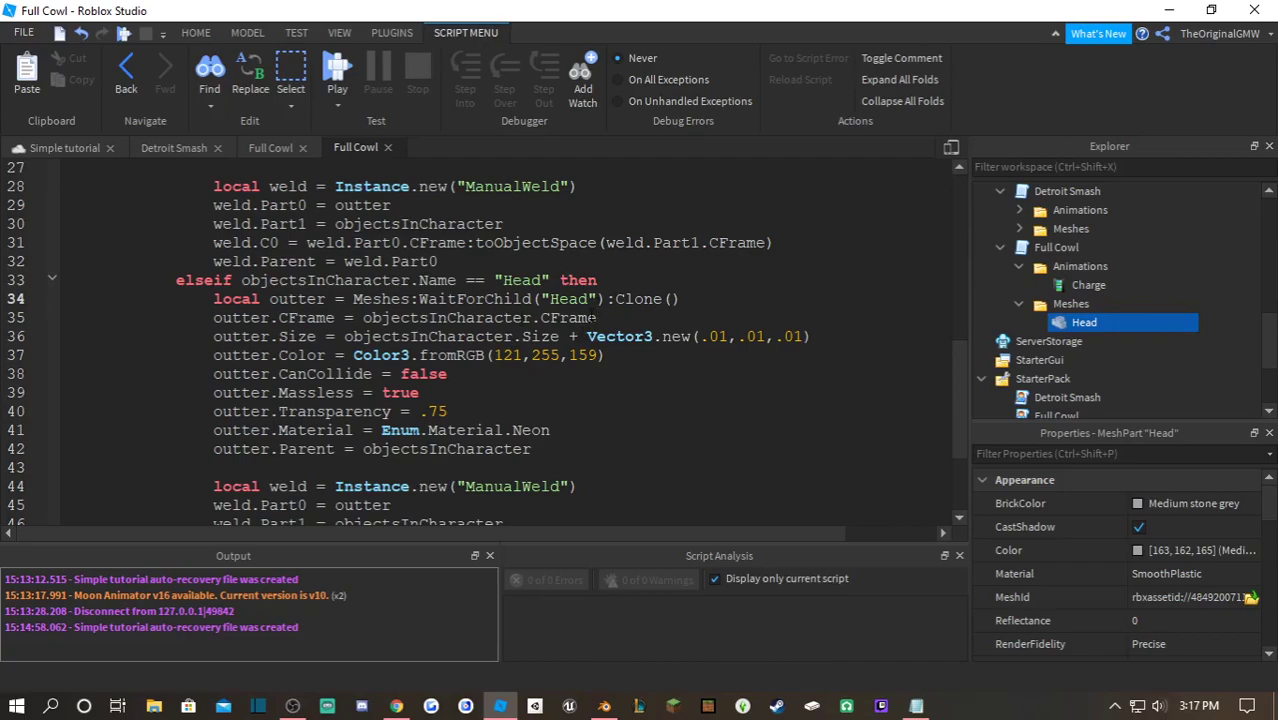
{"action": "left_click_drag", "start_coordinate": [822, 337], "coordinate": [766, 337]}
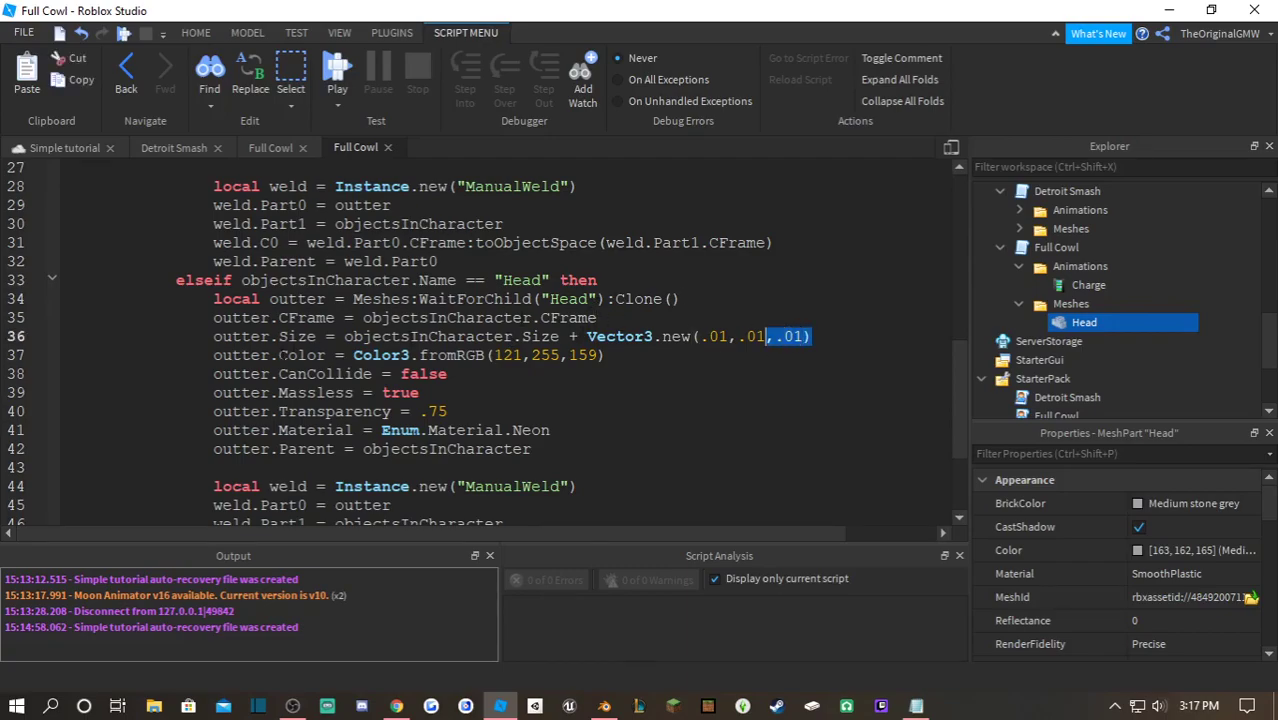
{"action": "key", "text": "shift+Up"}
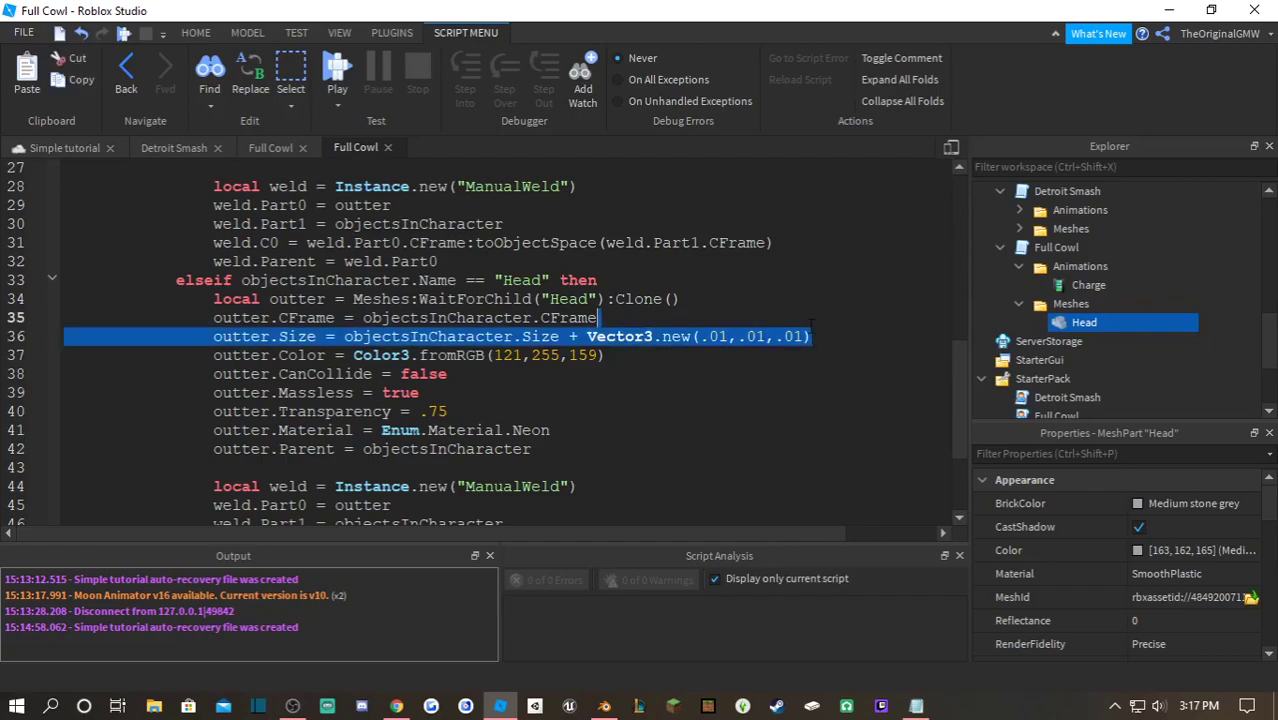
{"action": "key", "text": "BackSpace"}
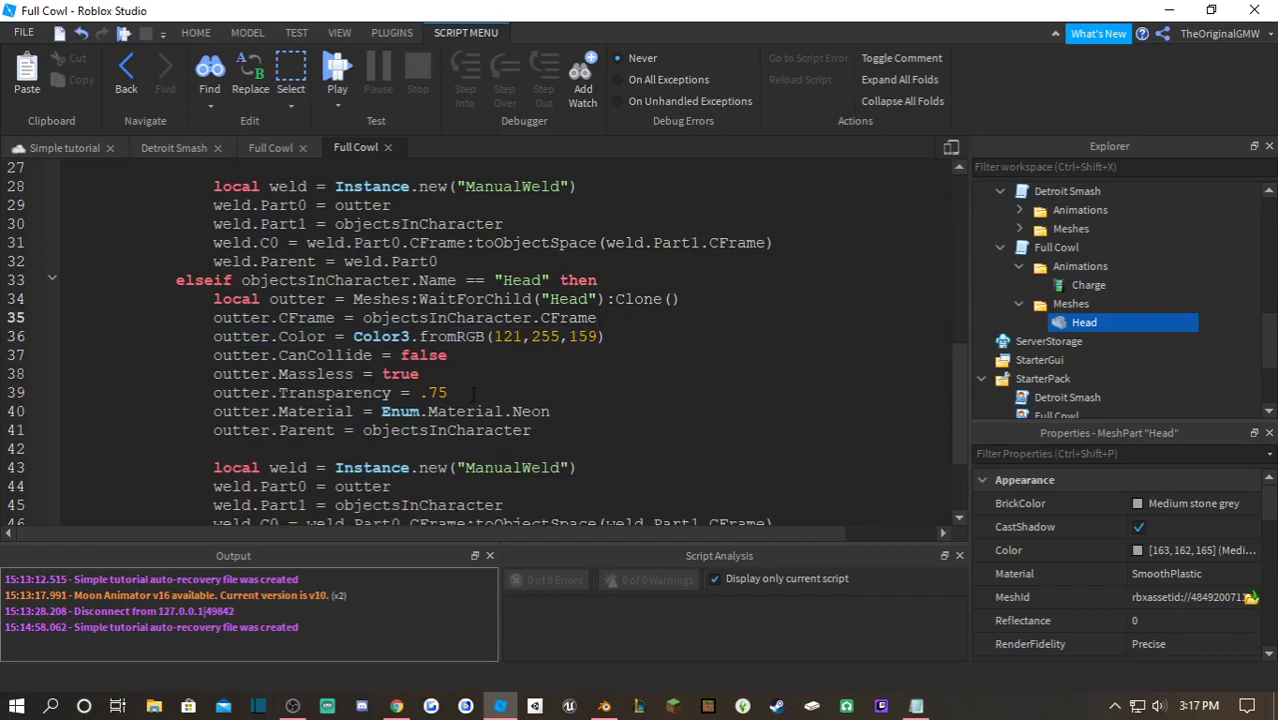
{"action": "scroll", "coordinate": [475, 393], "scroll_direction": "down", "scroll_amount": 2}
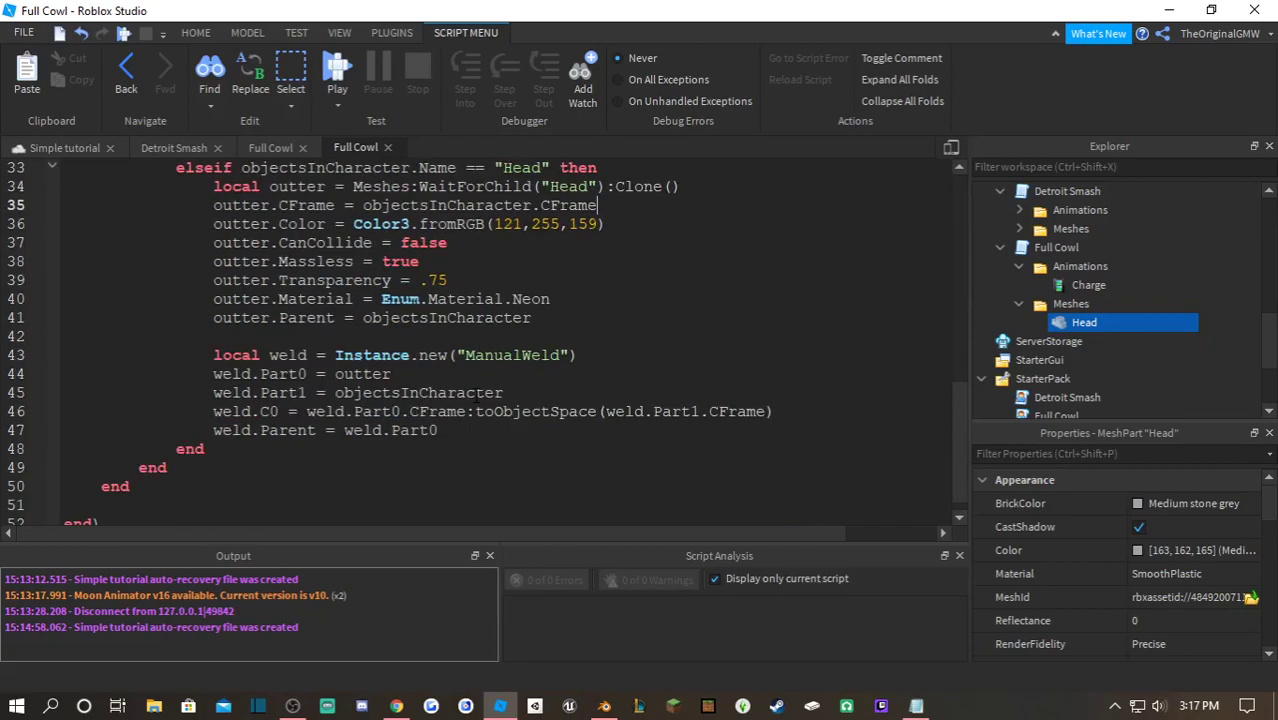
- Playtest the place, activate Full Cowl and inspect the aura on the character's head up close, then stop the test
{"action": "left_click", "coordinate": [340, 70]}
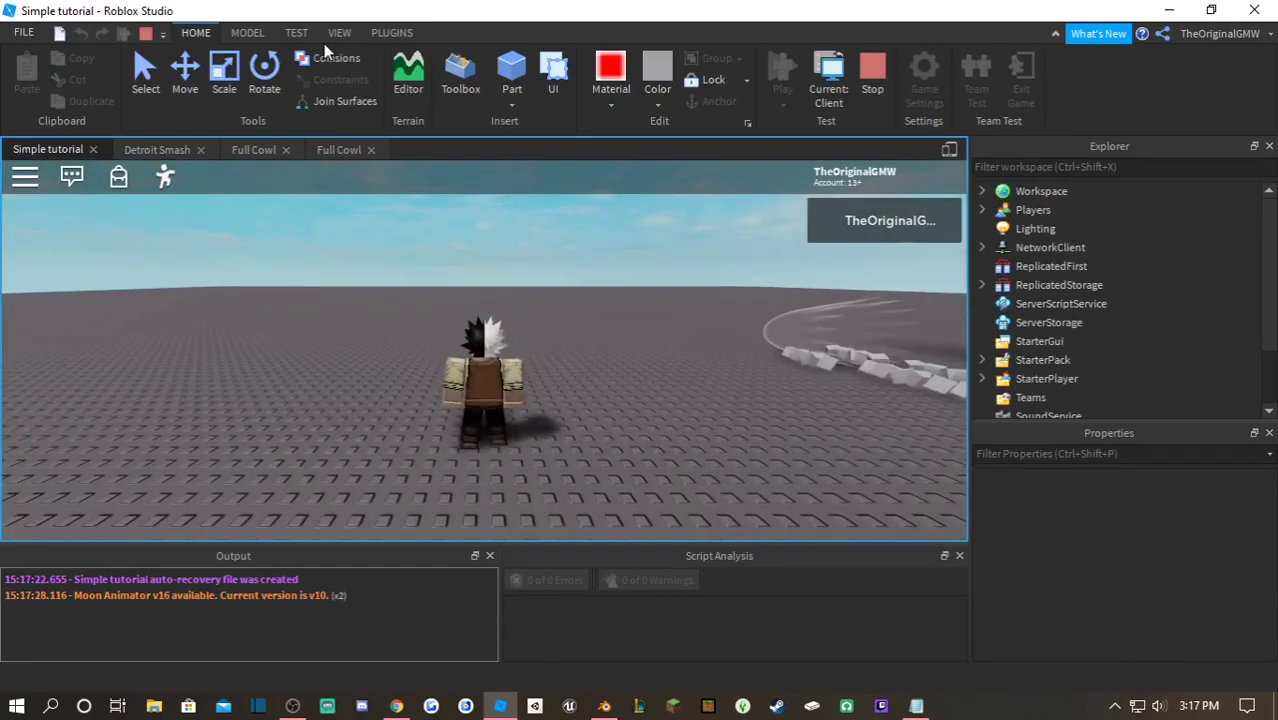
{"action": "right_click_drag", "start_coordinate": [600, 341], "coordinate": [600, 341]}
{"action": "key", "text": "Tab"}
{"action": "key", "text": "s"}
{"action": "key", "text": "s"}
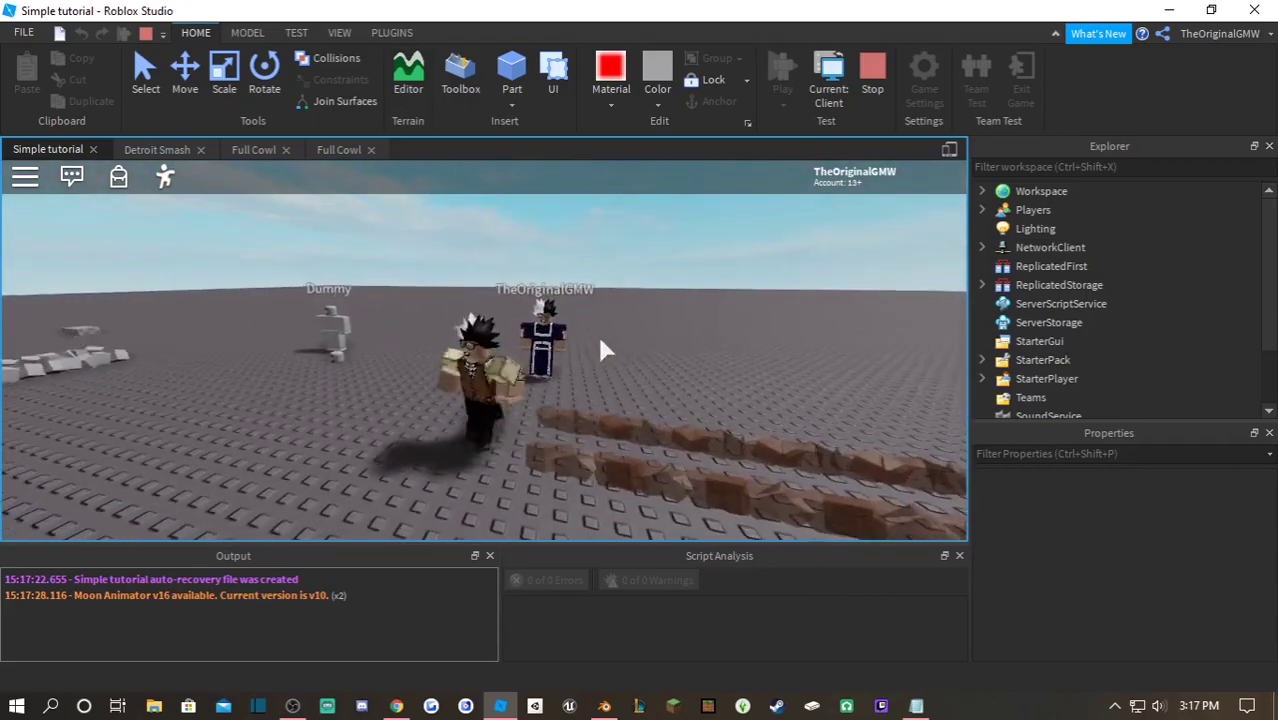
{"action": "key", "text": "e"}
{"action": "scroll", "coordinate": [600, 341], "scroll_direction": "up", "scroll_amount": 5}
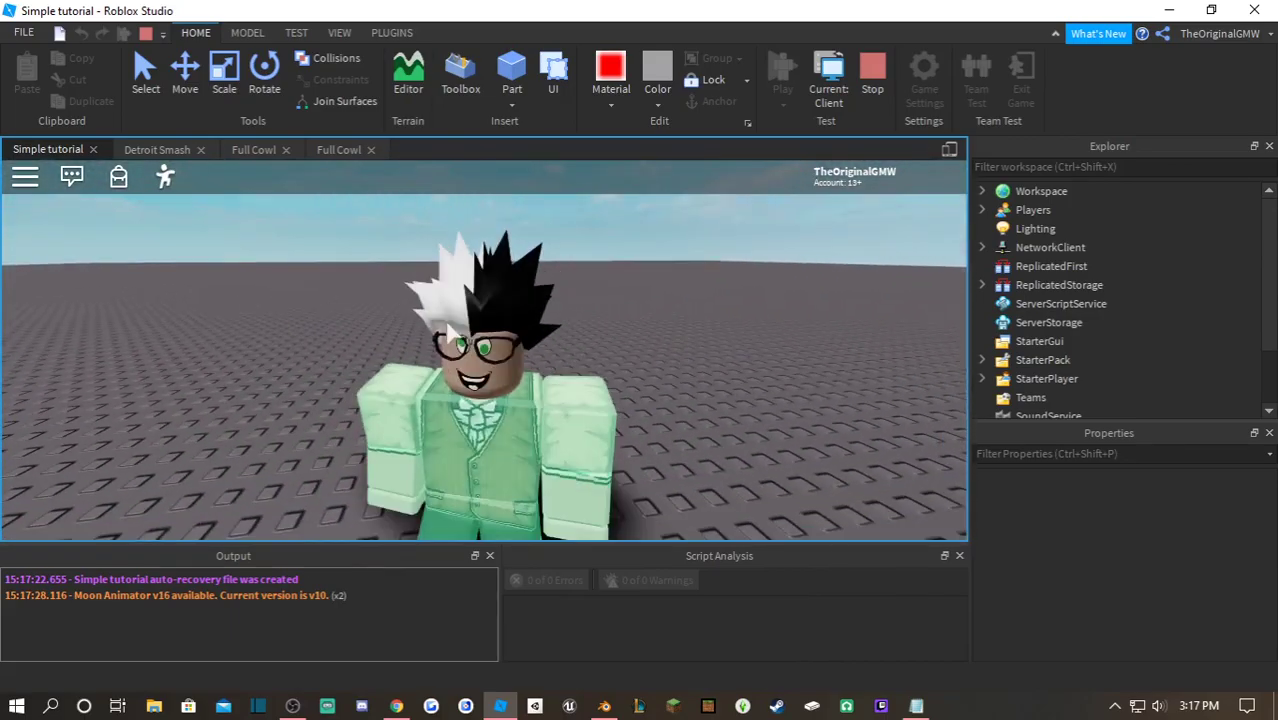
{"action": "left_click", "coordinate": [870, 78]}
- In the Full Cowl script's Head branch, add outter.Size = objectsInCharacter.Size + Vector3.new(.1,.1,.1) below the CFrame line
{"action": "left_click", "coordinate": [356, 148]}
{"action": "scroll", "coordinate": [487, 328], "scroll_direction": "up", "scroll_amount": 3}
{"action": "scroll", "coordinate": [487, 328], "scroll_direction": "up", "scroll_amount": 5}
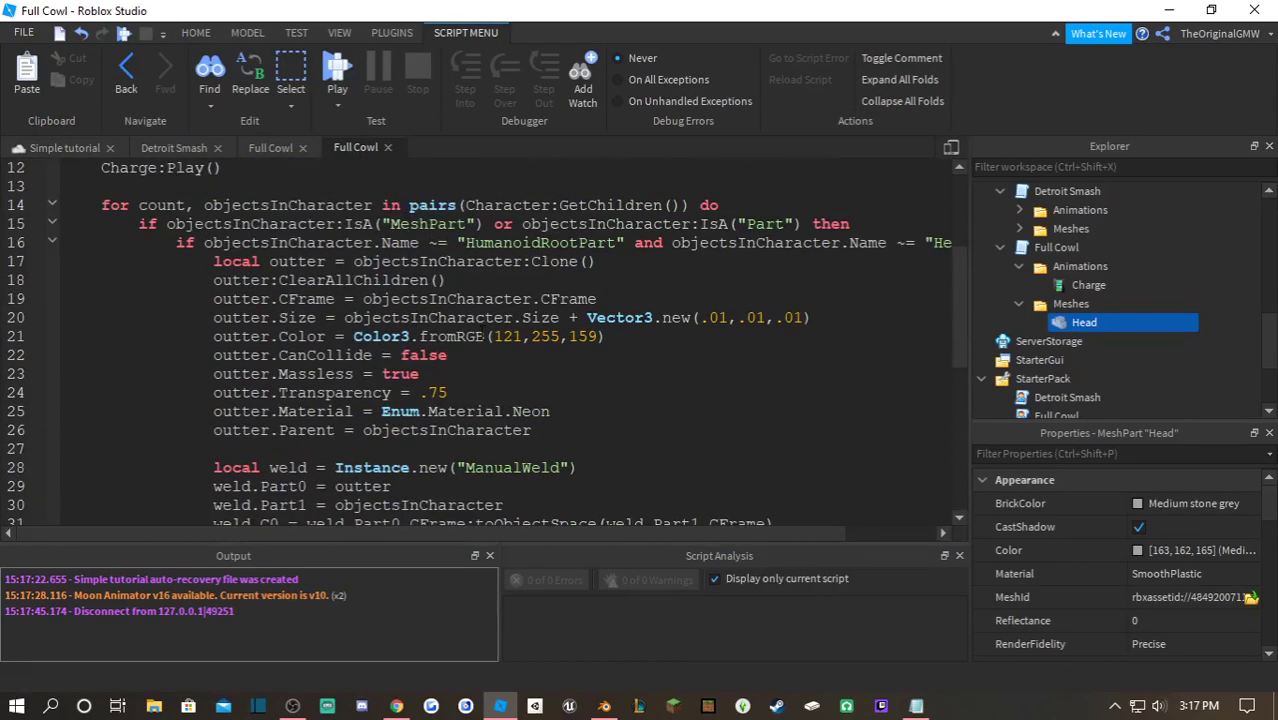
{"action": "scroll", "coordinate": [475, 345], "scroll_direction": "down", "scroll_amount": 8}
{"action": "scroll", "coordinate": [470, 354], "scroll_direction": "up", "scroll_amount": 1}
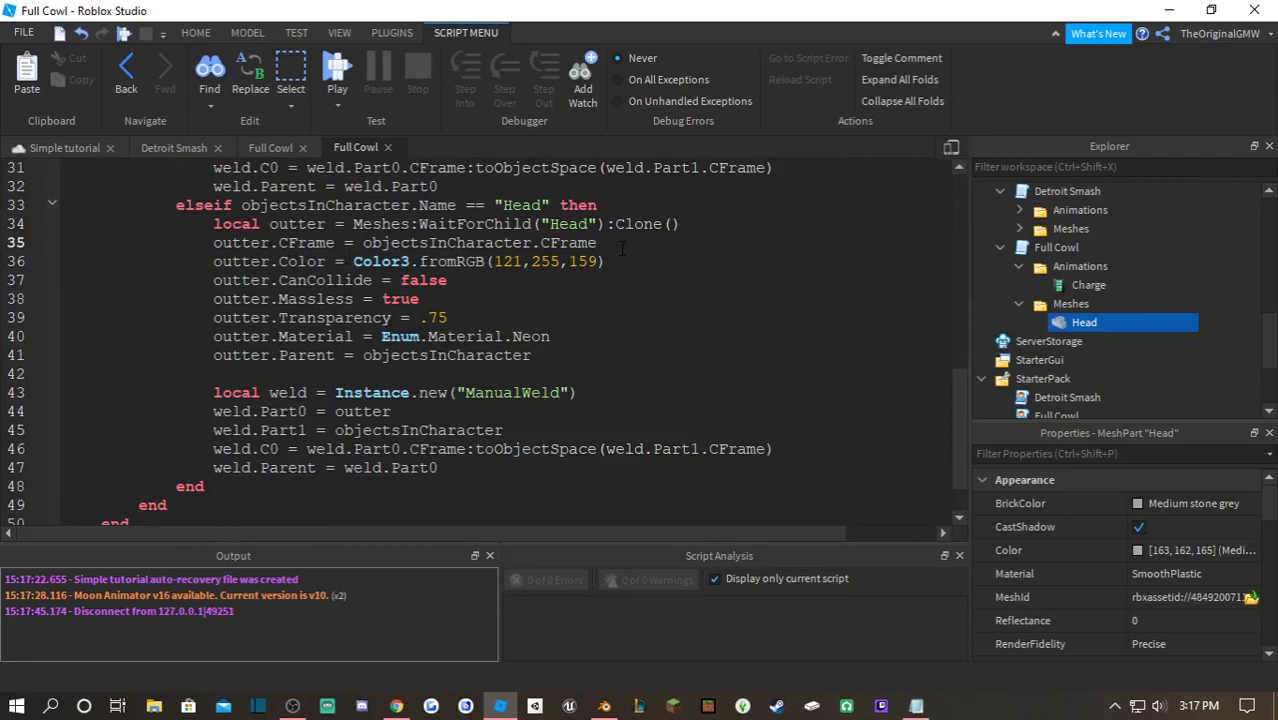
{"action": "key", "text": "Return"}
{"action": "type", "text": "ou"}
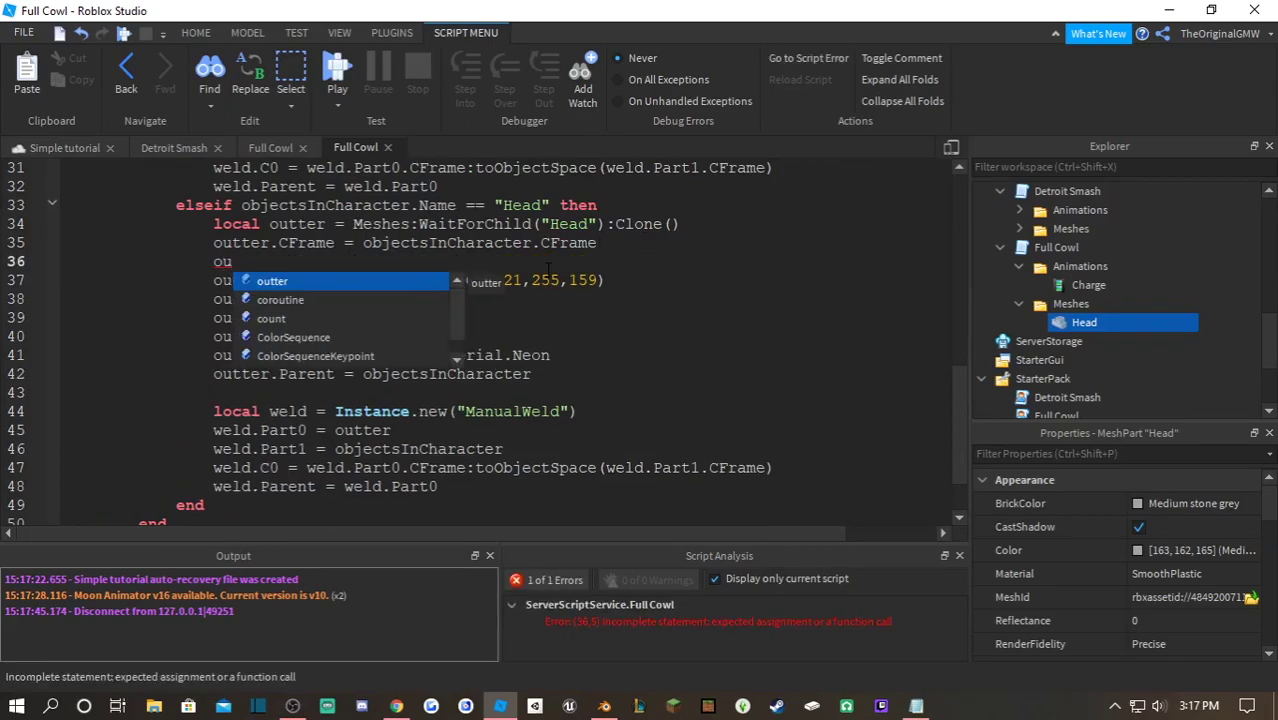
{"action": "type", "text": "tter.Soze"}
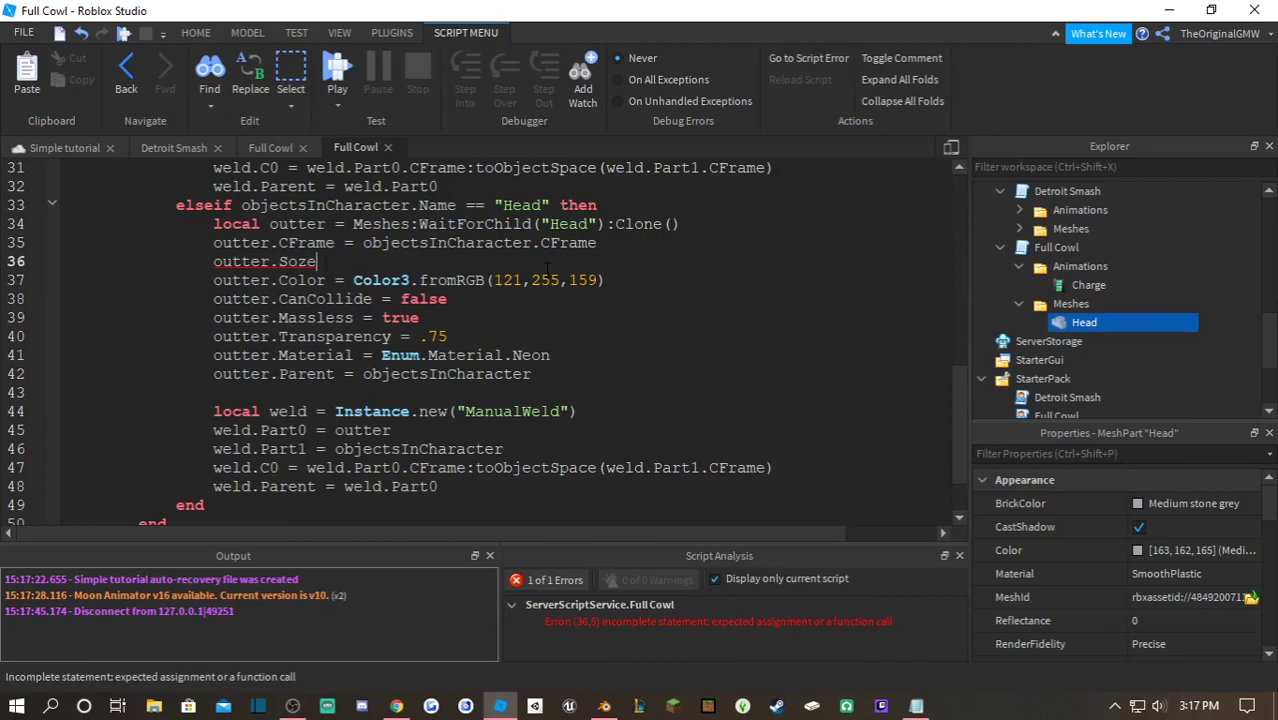
{"action": "key", "text": "BackSpace"}
{"action": "key", "text": "BackSpace"}
{"action": "key", "text": "BackSpace"}
{"action": "type", "text": "ize ="}
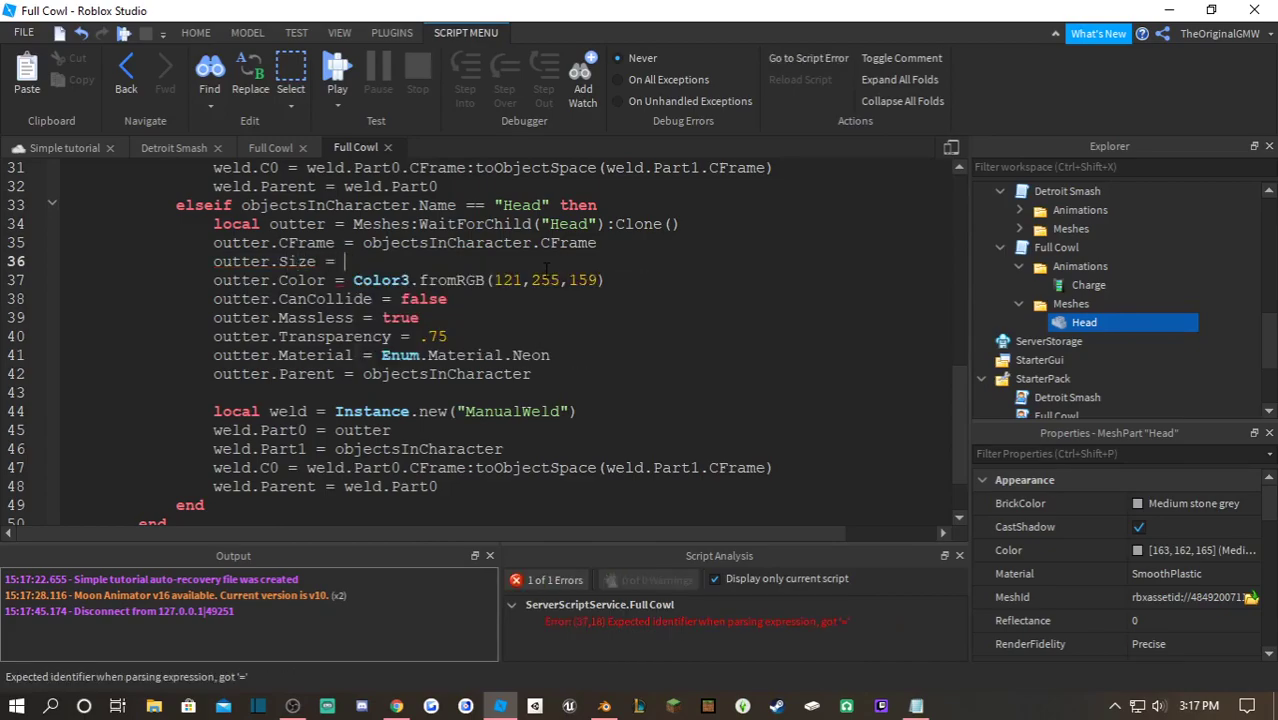
{"action": "type", "text": "objectsInCharacter."}
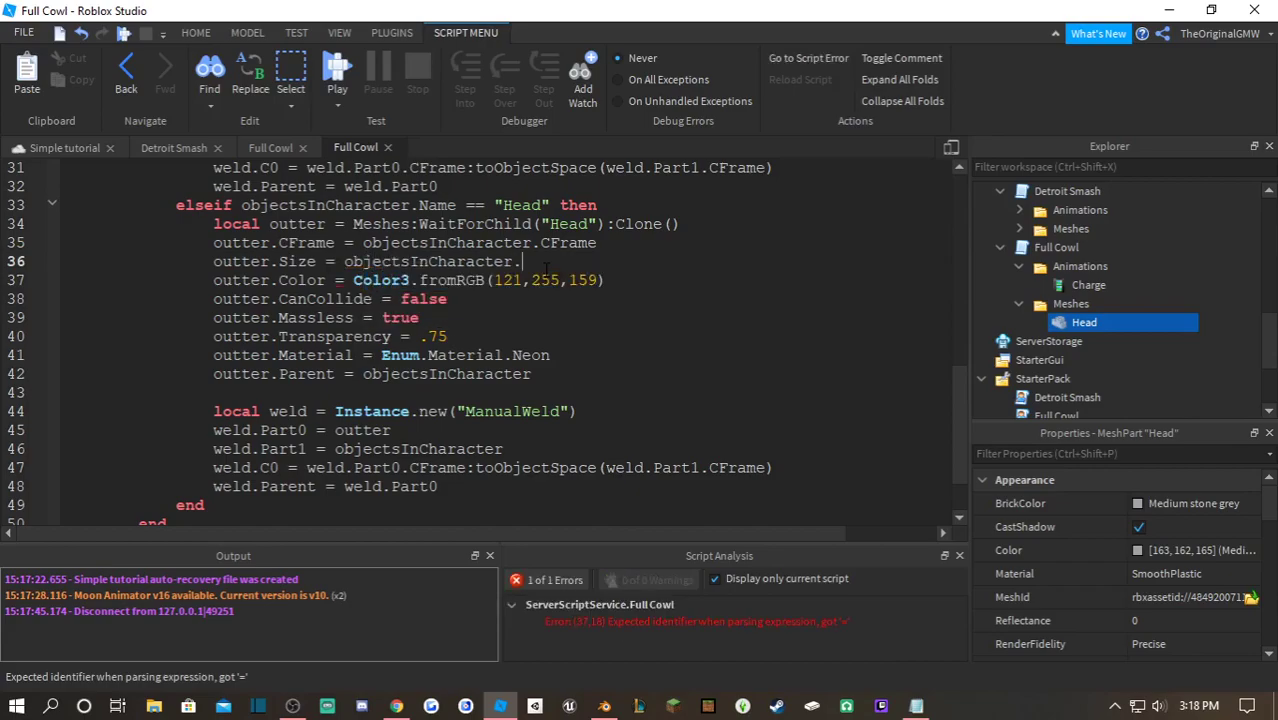
{"action": "type", "text": "Size"}
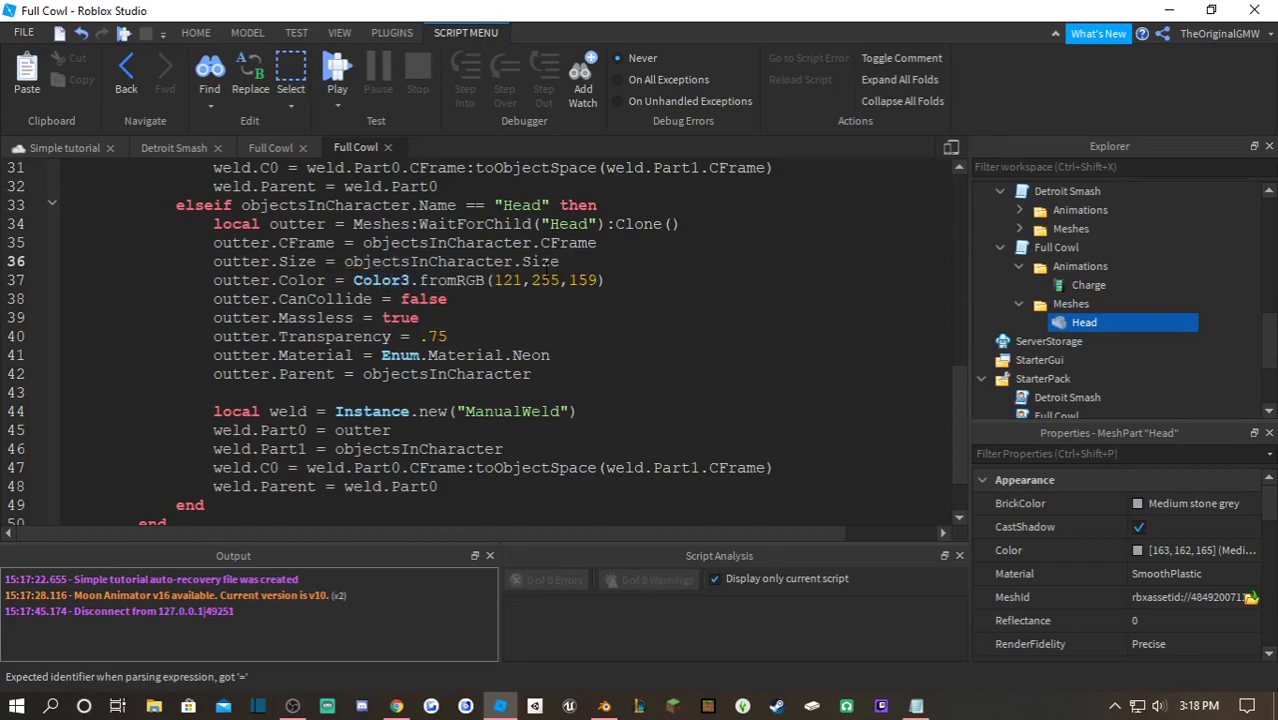
{"action": "type", "text": " + Vector3.new("}
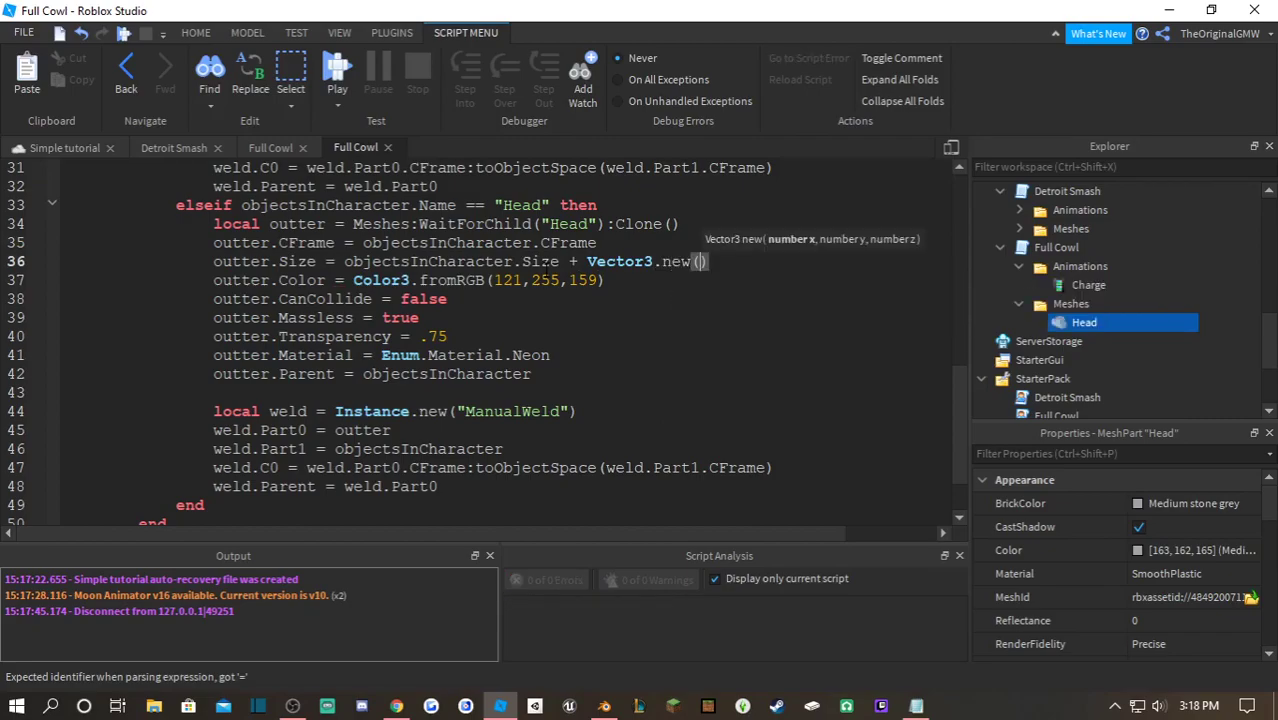
{"action": "type", "text": ".1,.1,.1"}
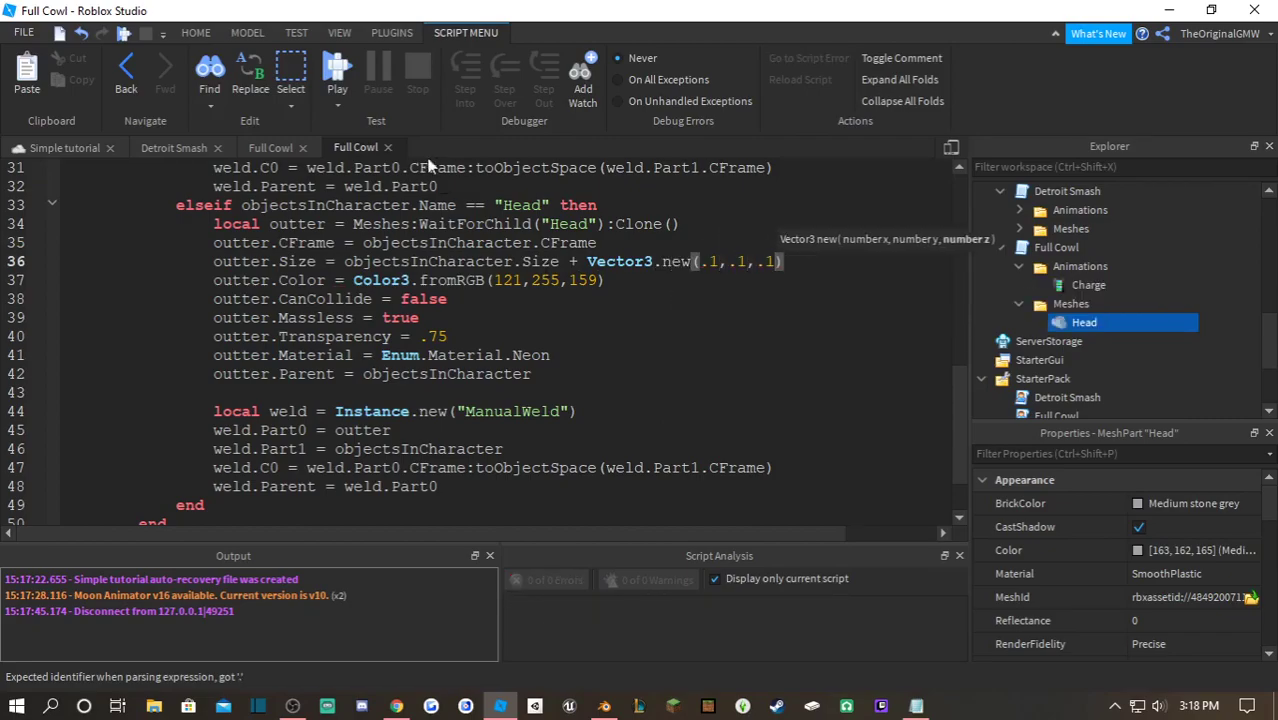
- Run another playtest, activate Full Cowl and check how the resized head overlay fits from the front
{"action": "left_click", "coordinate": [336, 77]}
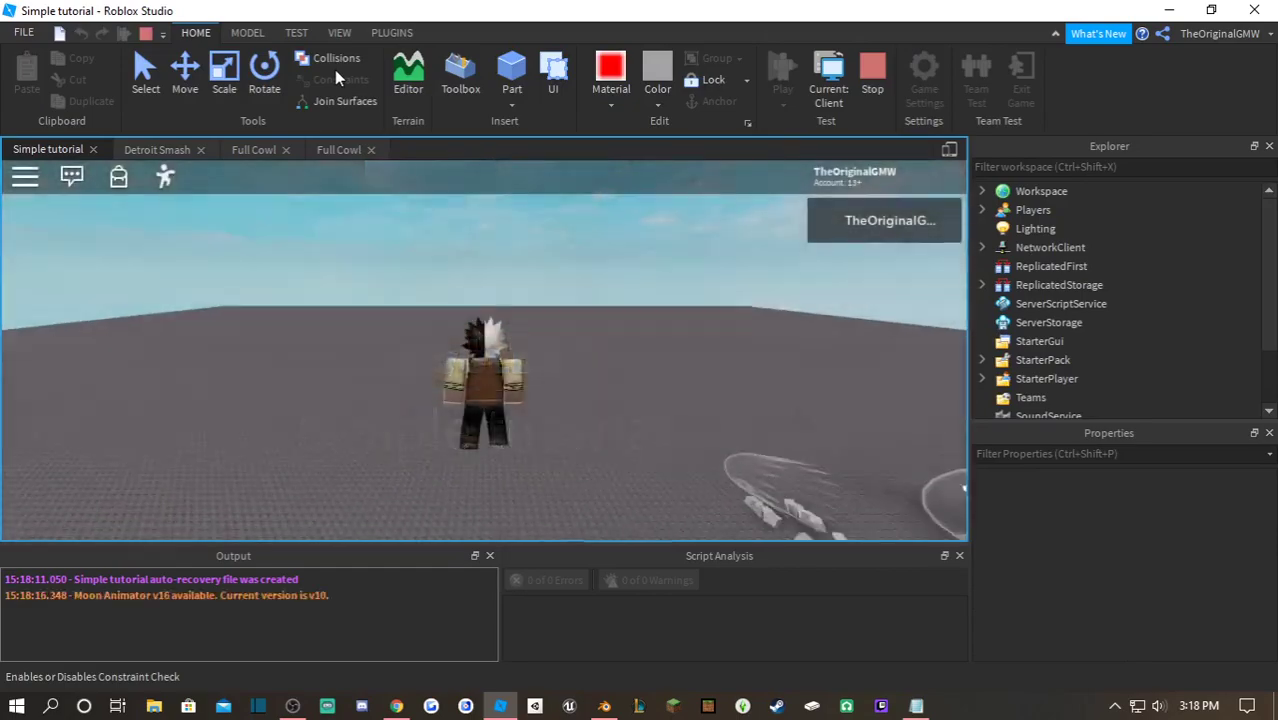
{"action": "right_click_drag", "start_coordinate": [491, 281], "coordinate": [491, 281]}
{"action": "key", "text": "e"}
{"action": "scroll", "coordinate": [491, 300], "scroll_direction": "up", "scroll_amount": 5}
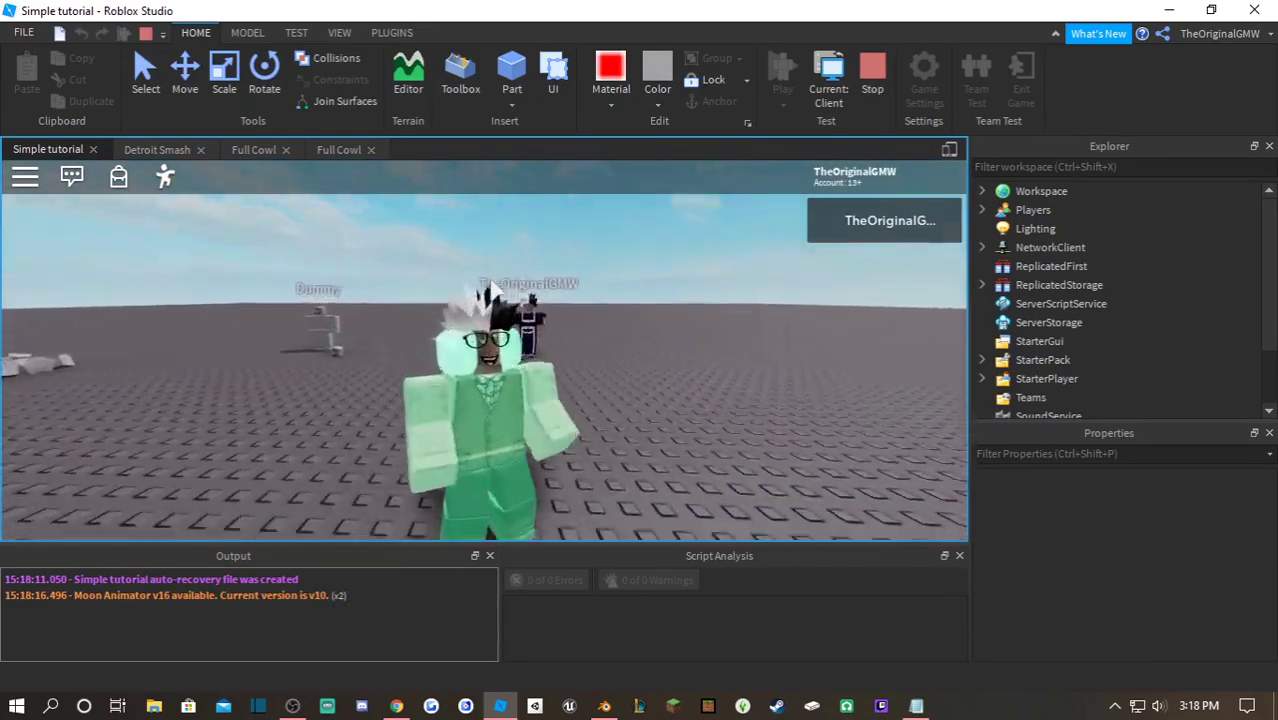
{"action": "right_click_drag", "start_coordinate": [538, 354], "coordinate": [538, 354]}
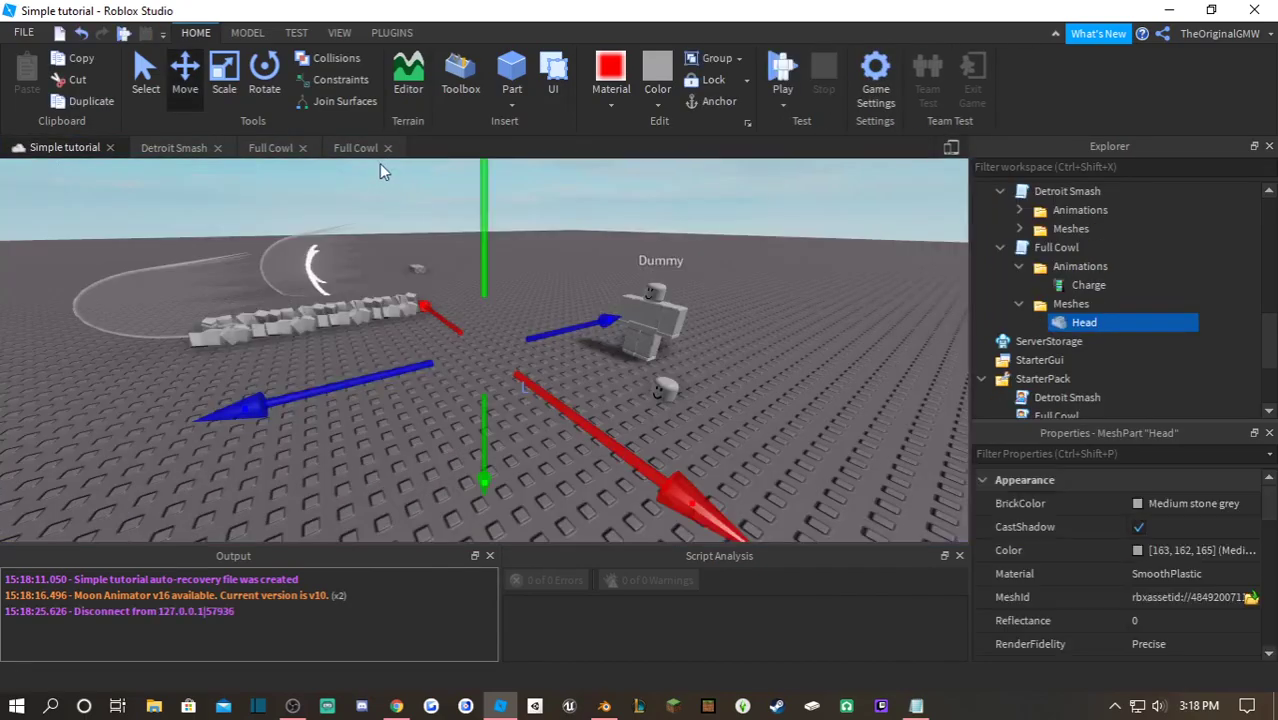
- Replace the Head branch's outter.Size expression in the Full Cowl script with Vector3.new(1,1,1)
{"action": "left_click", "coordinate": [345, 150]}
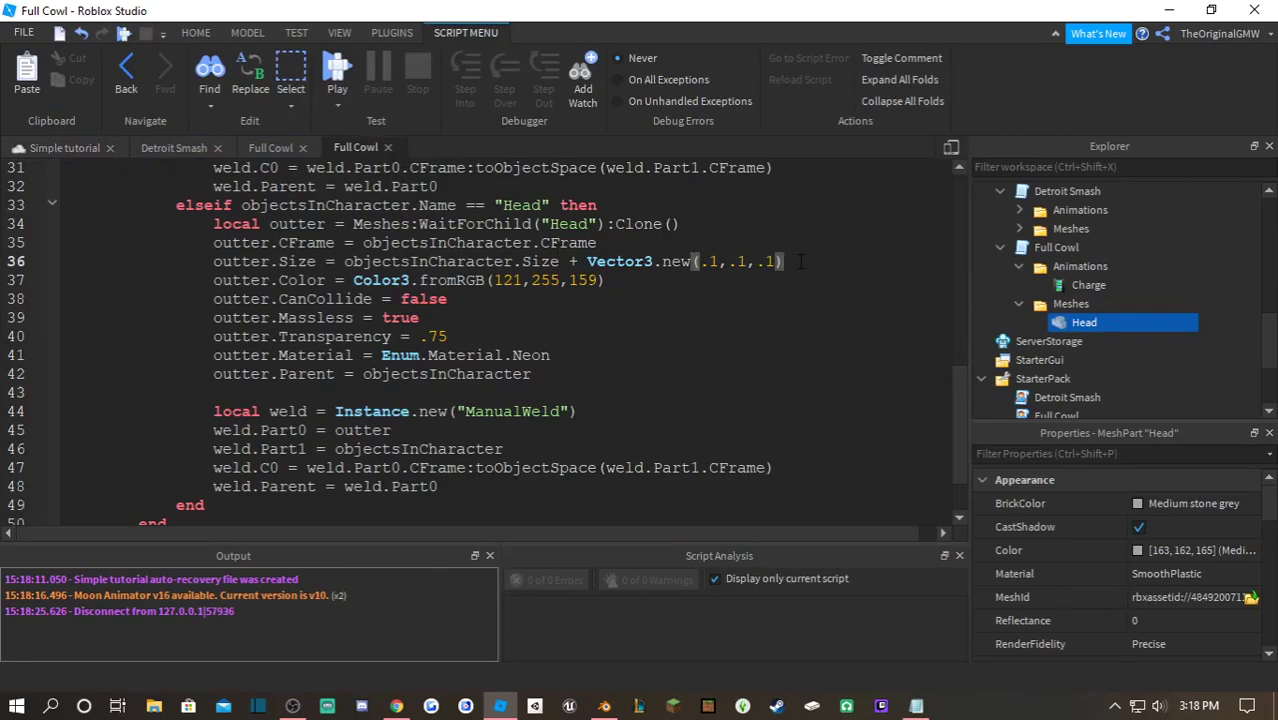
{"action": "left_click_drag", "start_coordinate": [802, 261], "coordinate": [344, 261]}
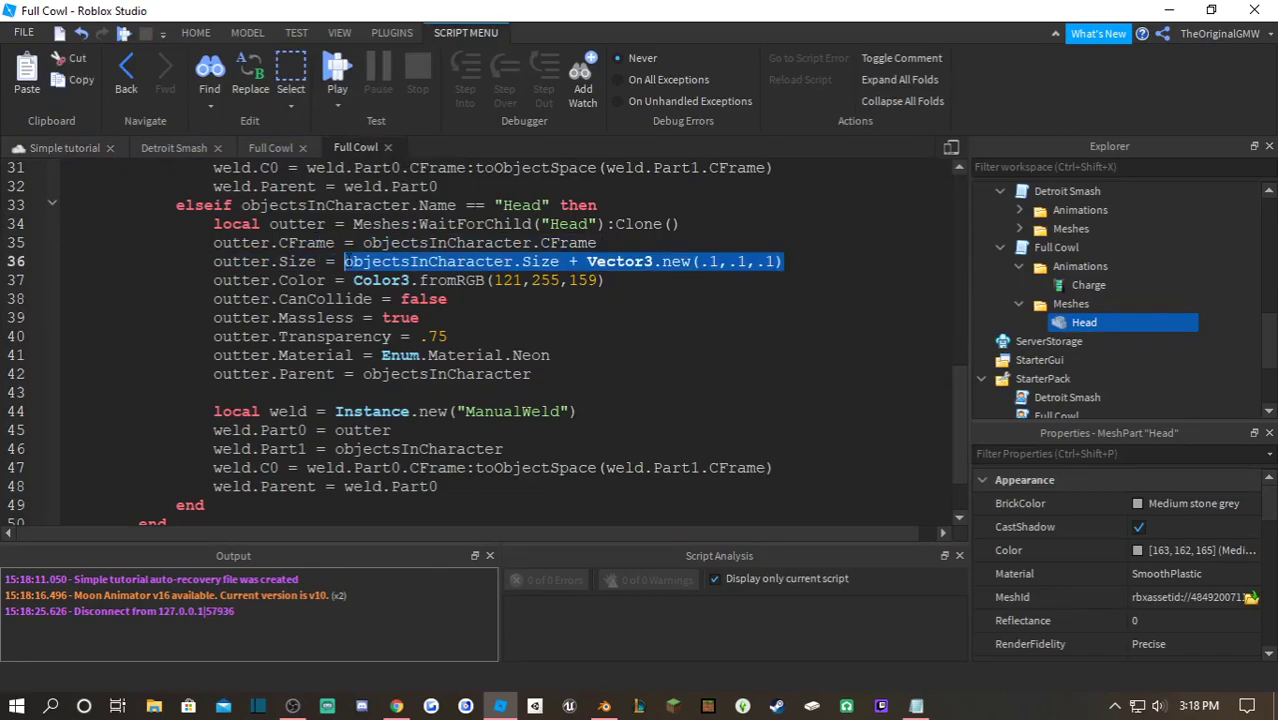
{"action": "type", "text": "Vector3,n"}
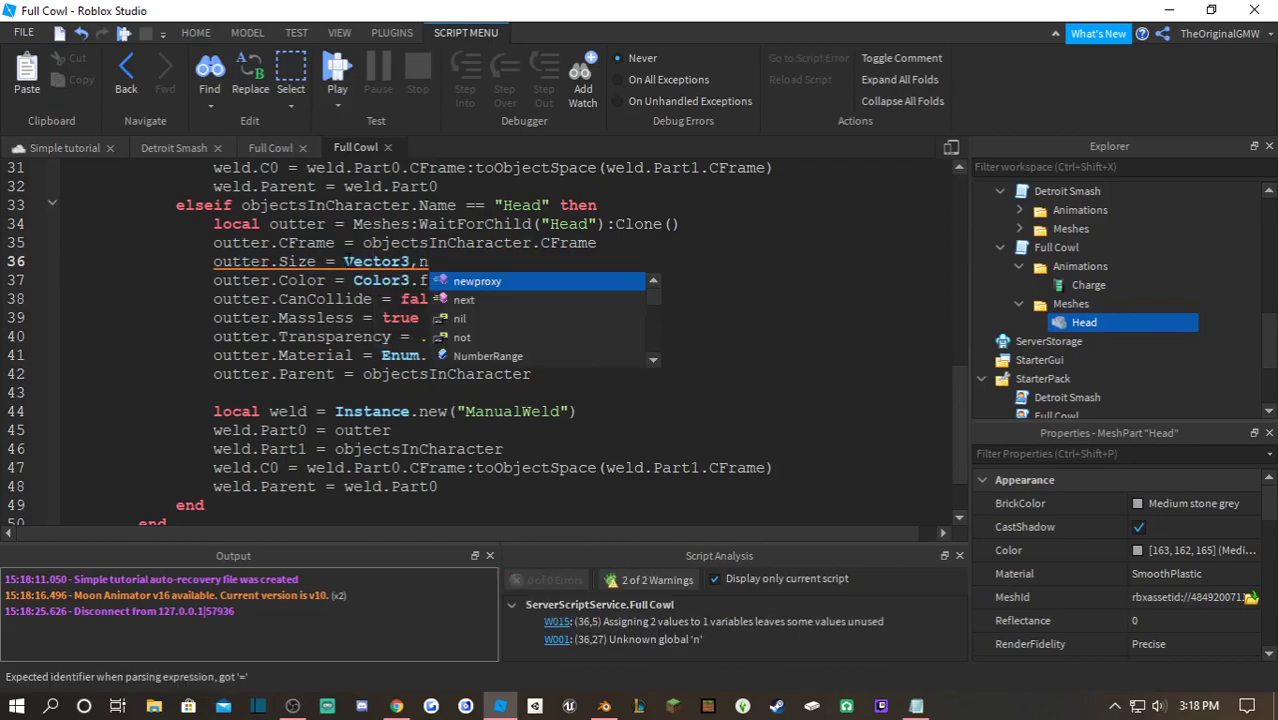
{"action": "key", "text": "BackSpace"}
{"action": "key", "text": "BackSpace"}
{"action": "type", "text": ".new("}
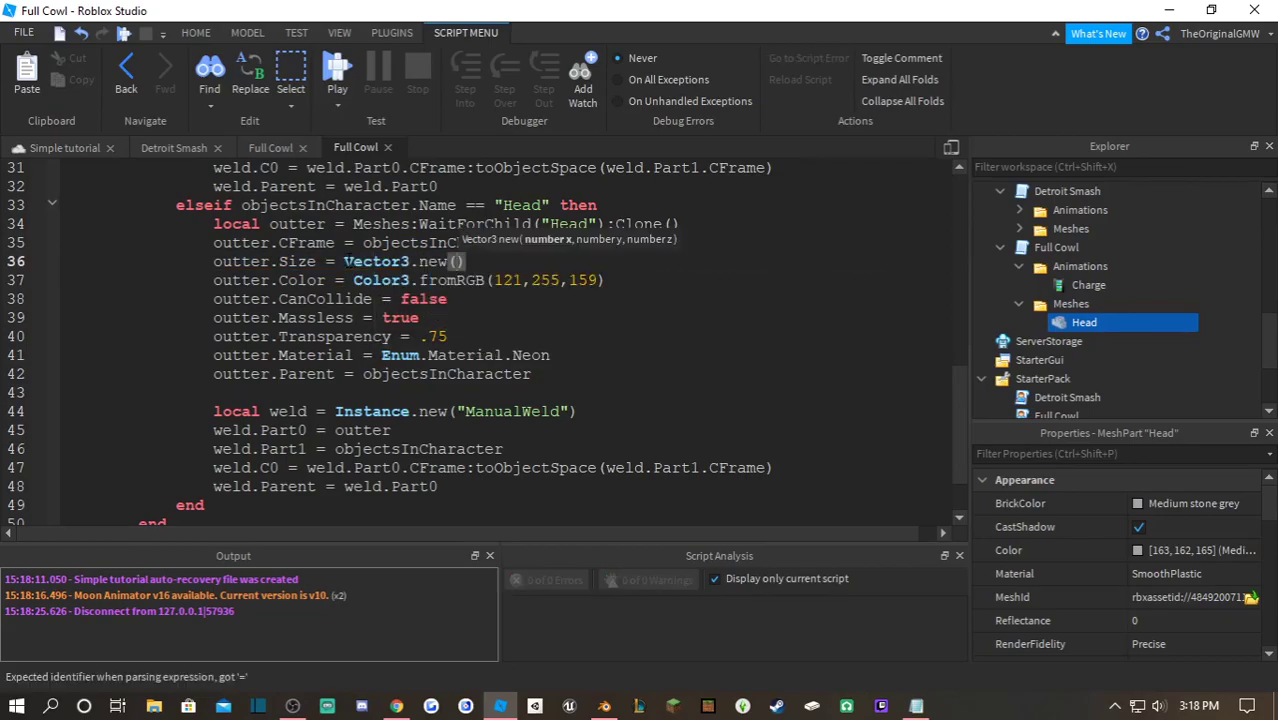
{"action": "type", "text": "1,1,1"}
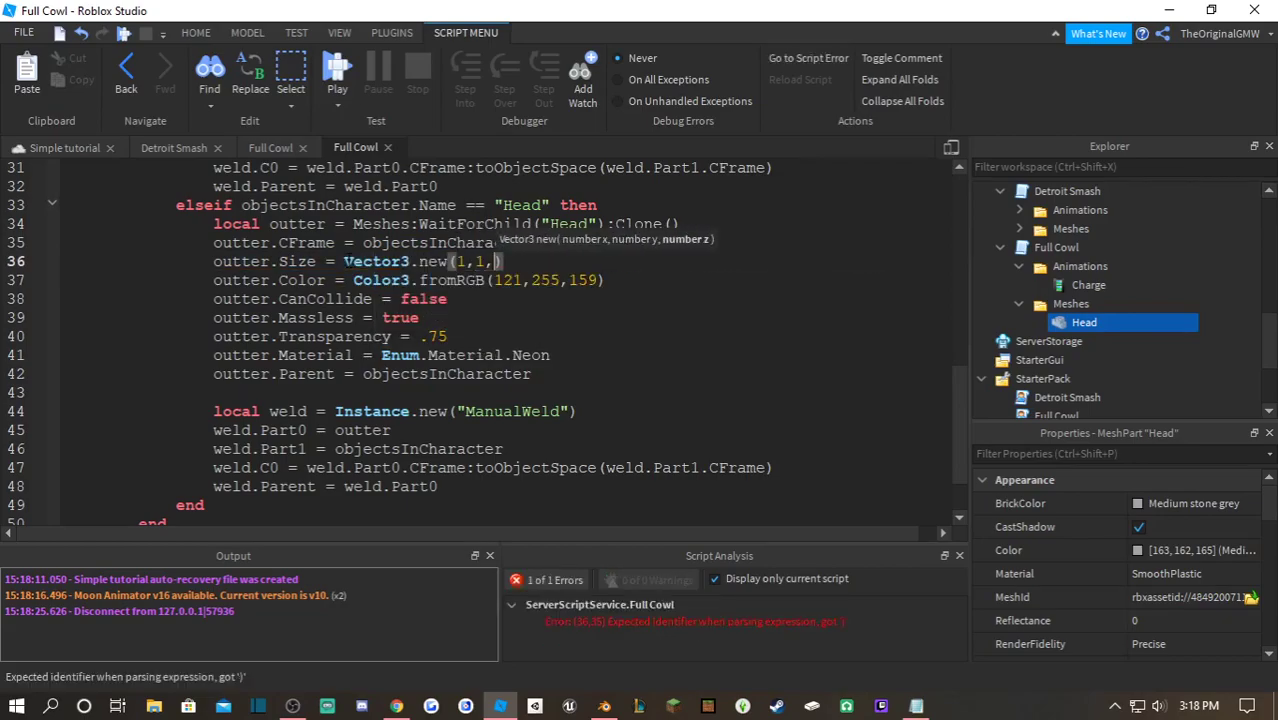
- Change all three components of the head overlay's size vector to 1.5
{"action": "left_click", "coordinate": [466, 261]}
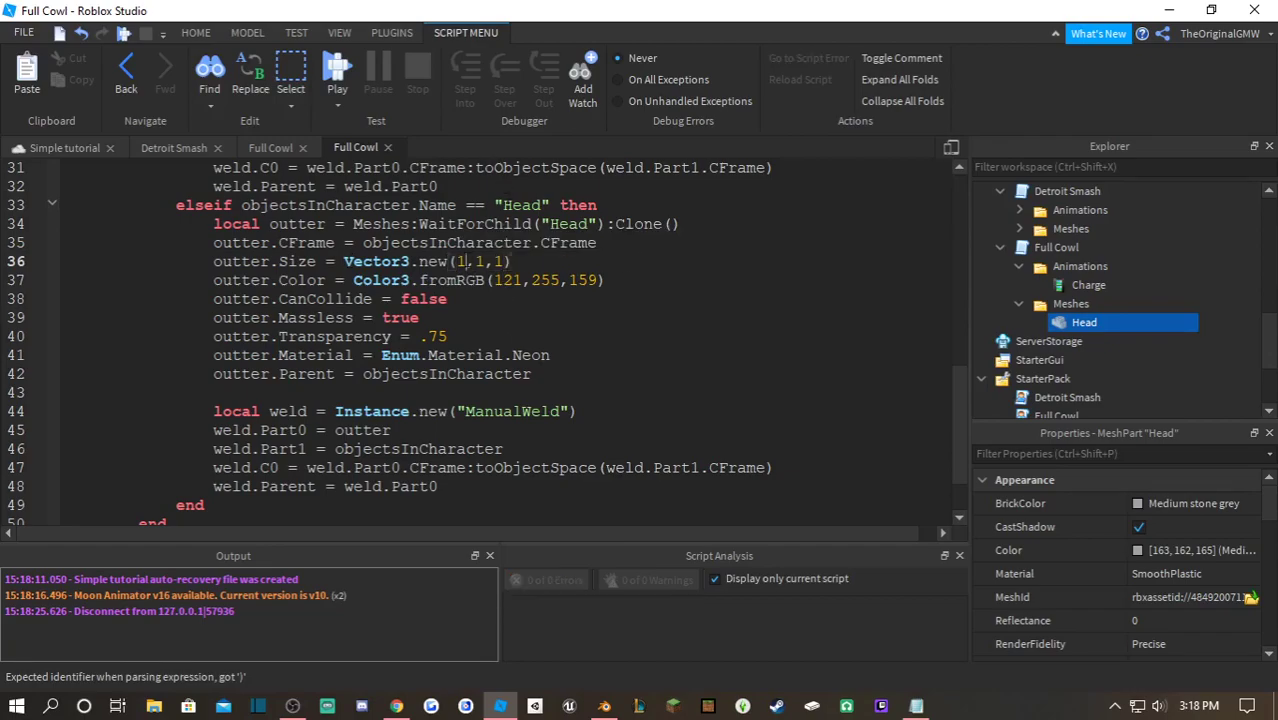
{"action": "type", "text": ".5"}
{"action": "key", "text": "shift+Left"}
{"action": "key", "text": "shift+Left"}
{"action": "key", "text": "shift+Left"}
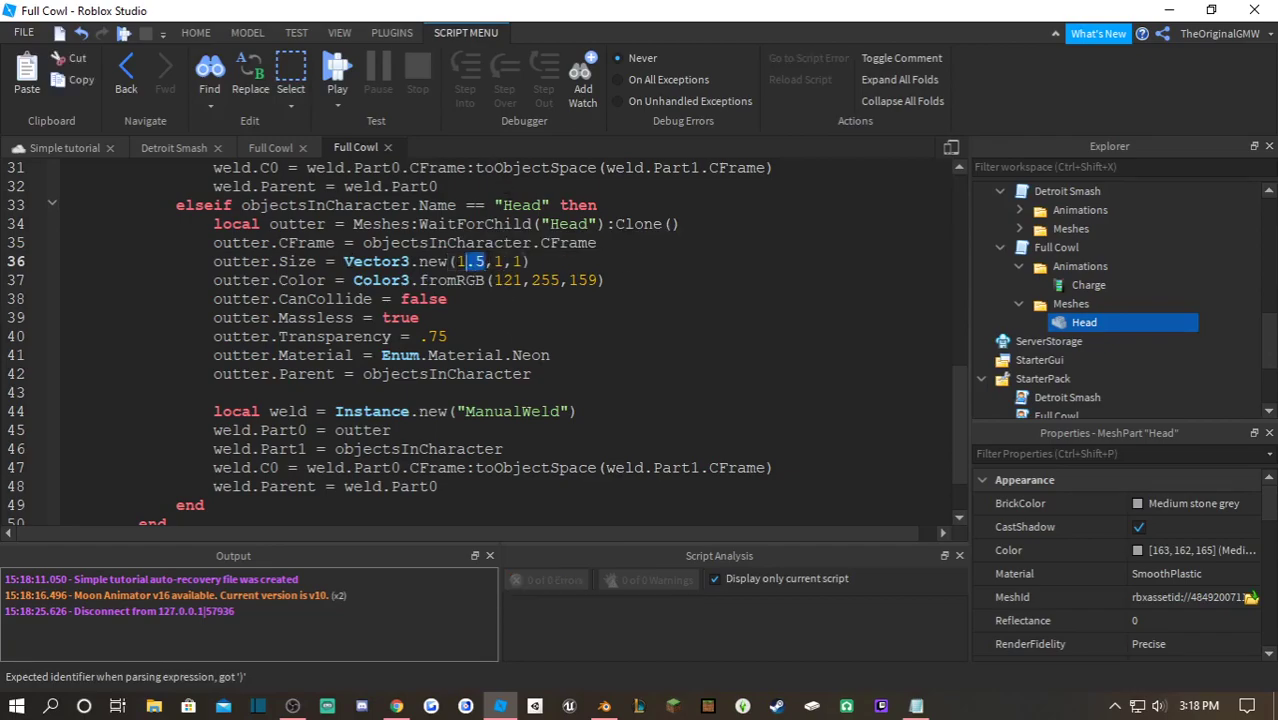
{"action": "key", "text": "ctrl+c"}
{"action": "left_click_drag", "start_coordinate": [503, 262], "coordinate": [494, 262]}
{"action": "key", "text": "ctrl+v"}
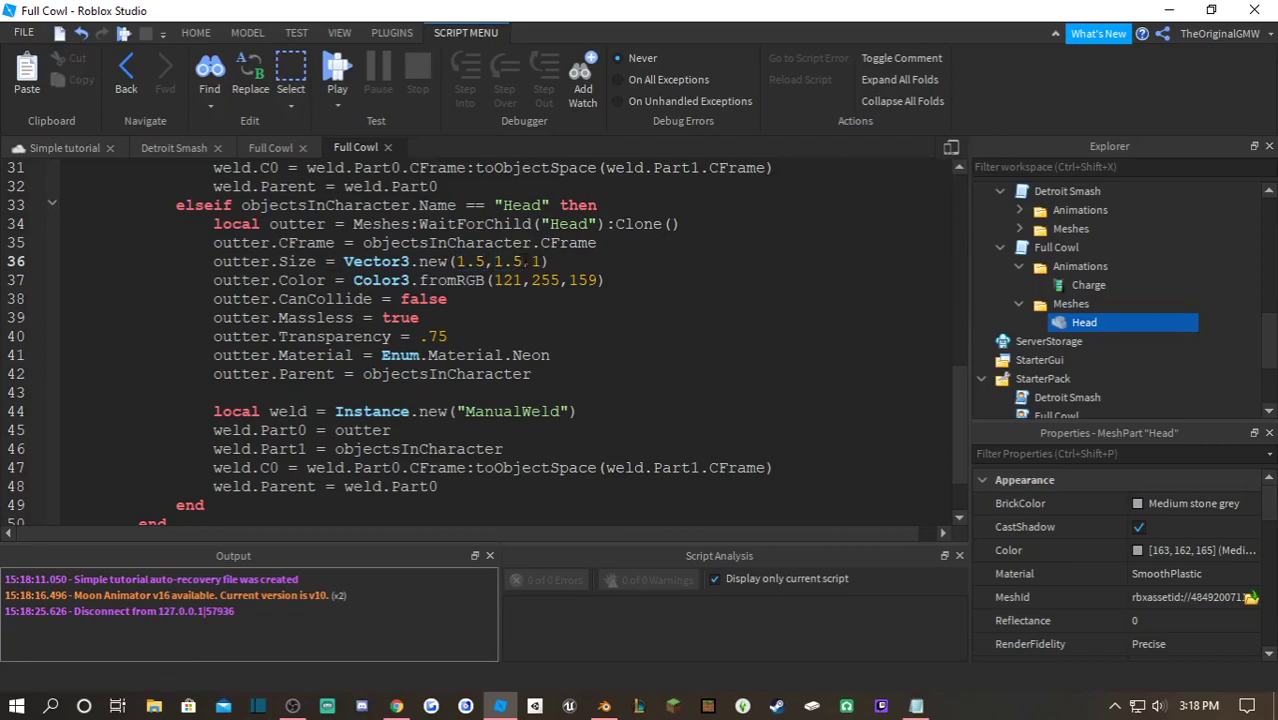
{"action": "key", "text": "Right"}
{"action": "key", "text": "shift+Right"}
{"action": "key", "text": "ctrl+v"}
- Playtest the place with the fixed head size and activate Full Cowl to check the head overlay
{"action": "left_click", "coordinate": [337, 70]}
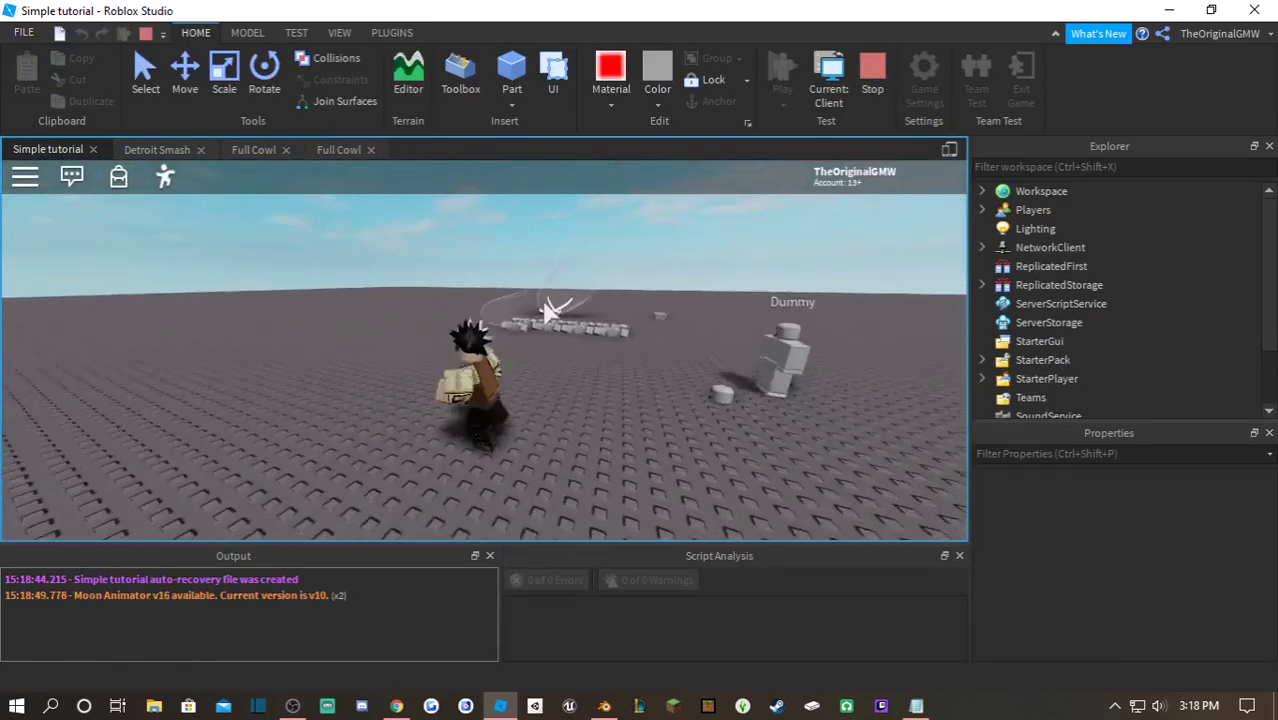
{"action": "key", "text": "s"}
{"action": "key", "text": "e"}
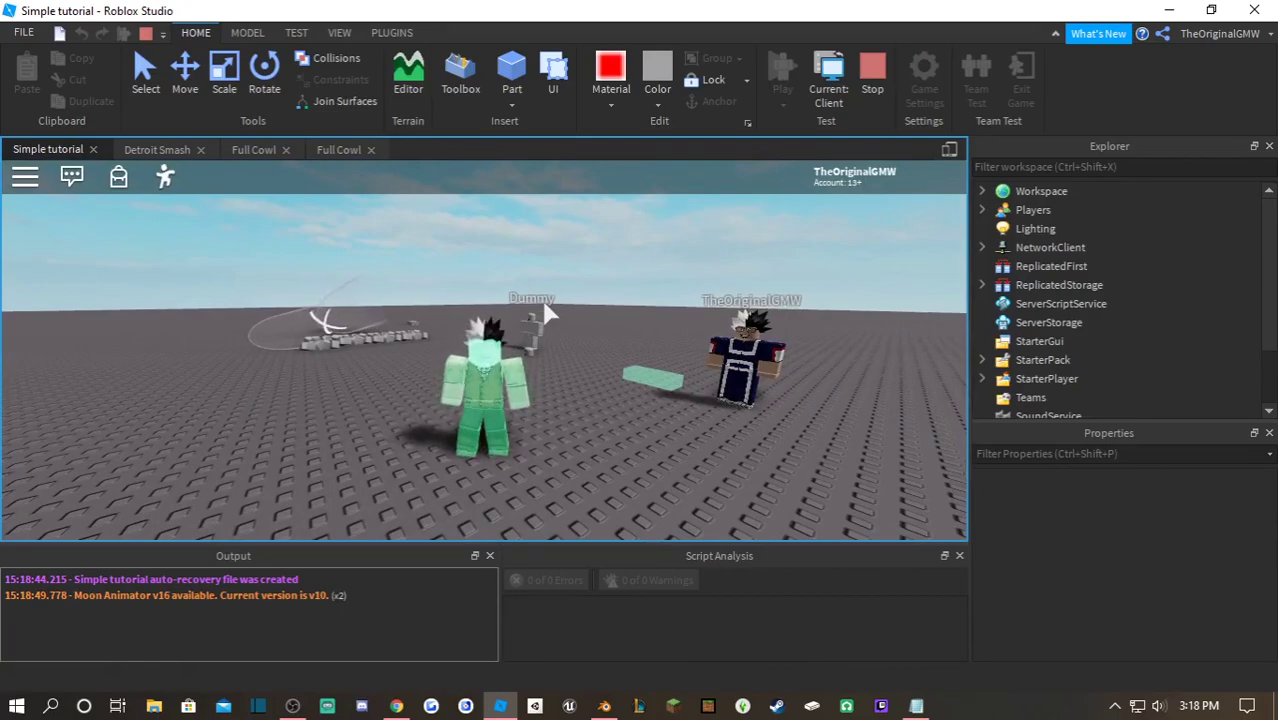
- End the playtest and change all three components of the head overlay's size vector in the Full Cowl script to 1.25
{"action": "left_click", "coordinate": [882, 80]}
{"action": "left_click", "coordinate": [350, 148]}
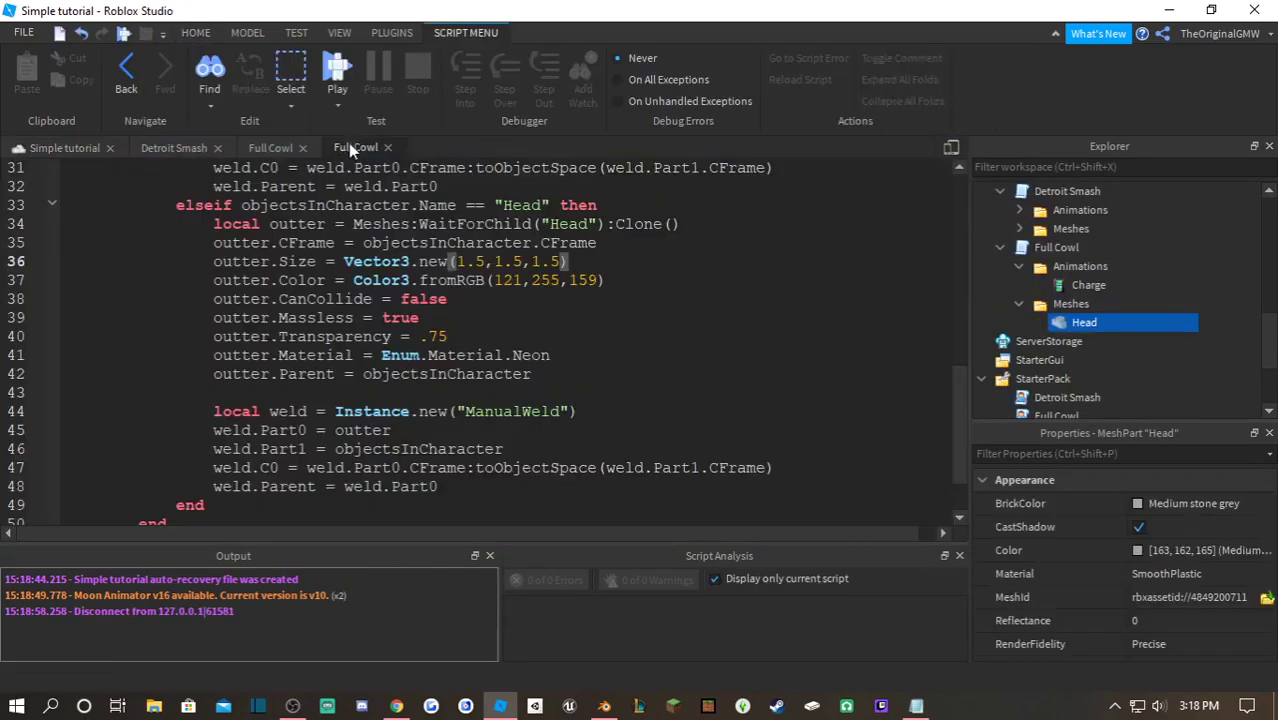
{"action": "key", "text": "Left"}
{"action": "type", "text": "2"}
{"action": "left_click", "coordinate": [516, 261]}
{"action": "type", "text": "2"}
{"action": "left_click", "coordinate": [478, 261]}
{"action": "type", "text": "2"}
- Playtest the place, activate Full Cowl and inspect the head overlay's fit up close from the front
{"action": "left_click", "coordinate": [336, 70]}
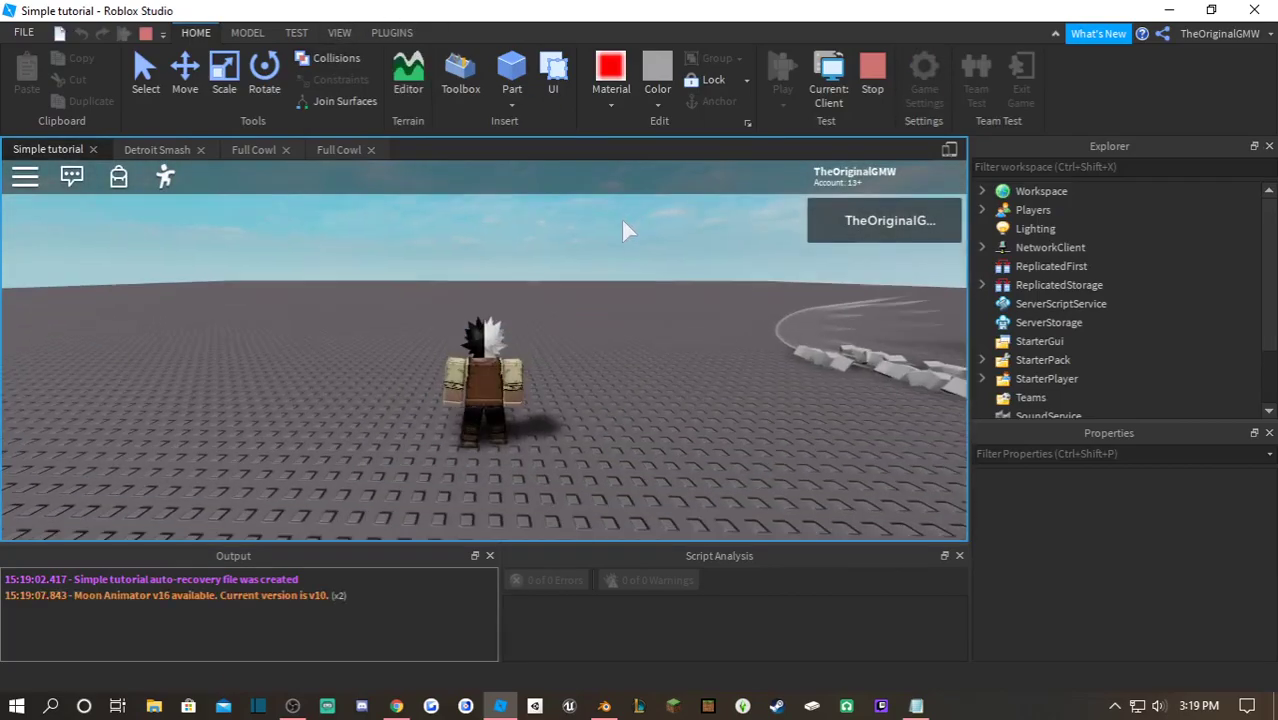
{"action": "key", "text": "Tab"}
{"action": "key", "text": "s"}
{"action": "key", "text": "e"}
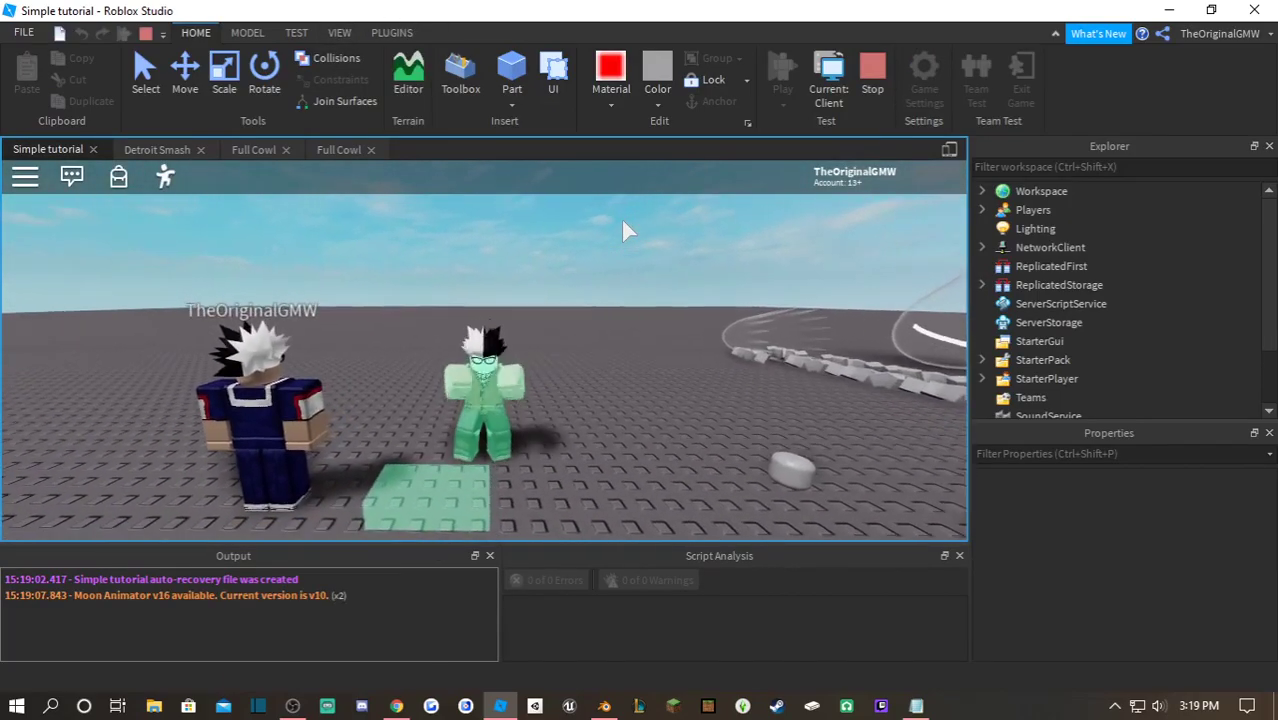
{"action": "right_click_drag", "start_coordinate": [622, 220], "coordinate": [622, 220]}
{"action": "scroll", "coordinate": [622, 220], "scroll_direction": "up", "scroll_amount": 4}
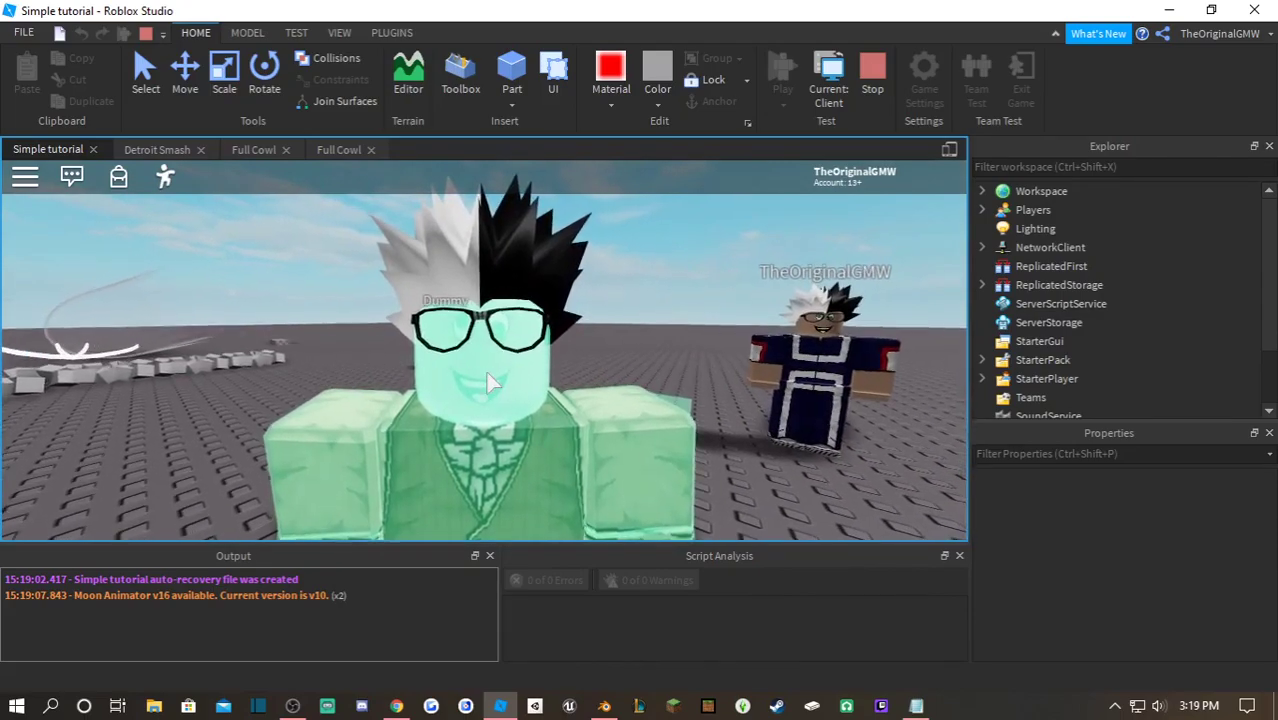
{"action": "scroll", "coordinate": [488, 383], "scroll_direction": "down", "scroll_amount": 2}
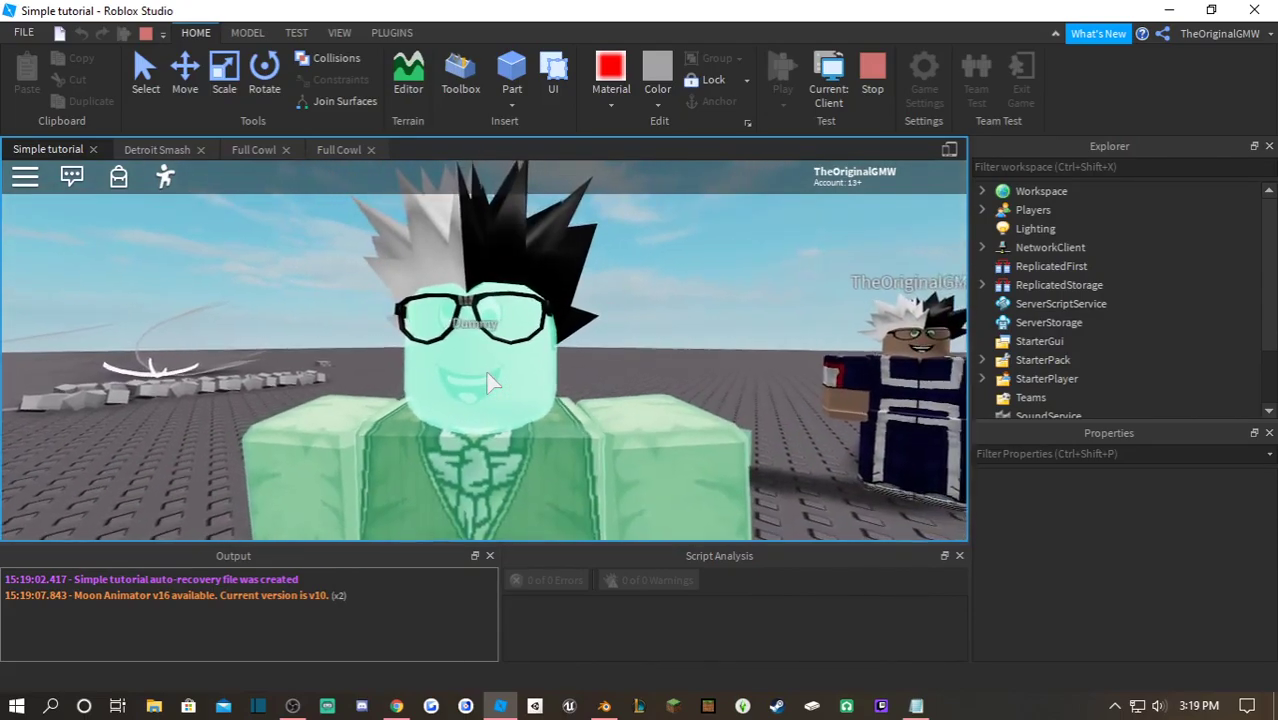
{"action": "scroll", "coordinate": [488, 383], "scroll_direction": "up", "scroll_amount": 3}
{"action": "scroll", "coordinate": [488, 383], "scroll_direction": "down", "scroll_amount": 3}
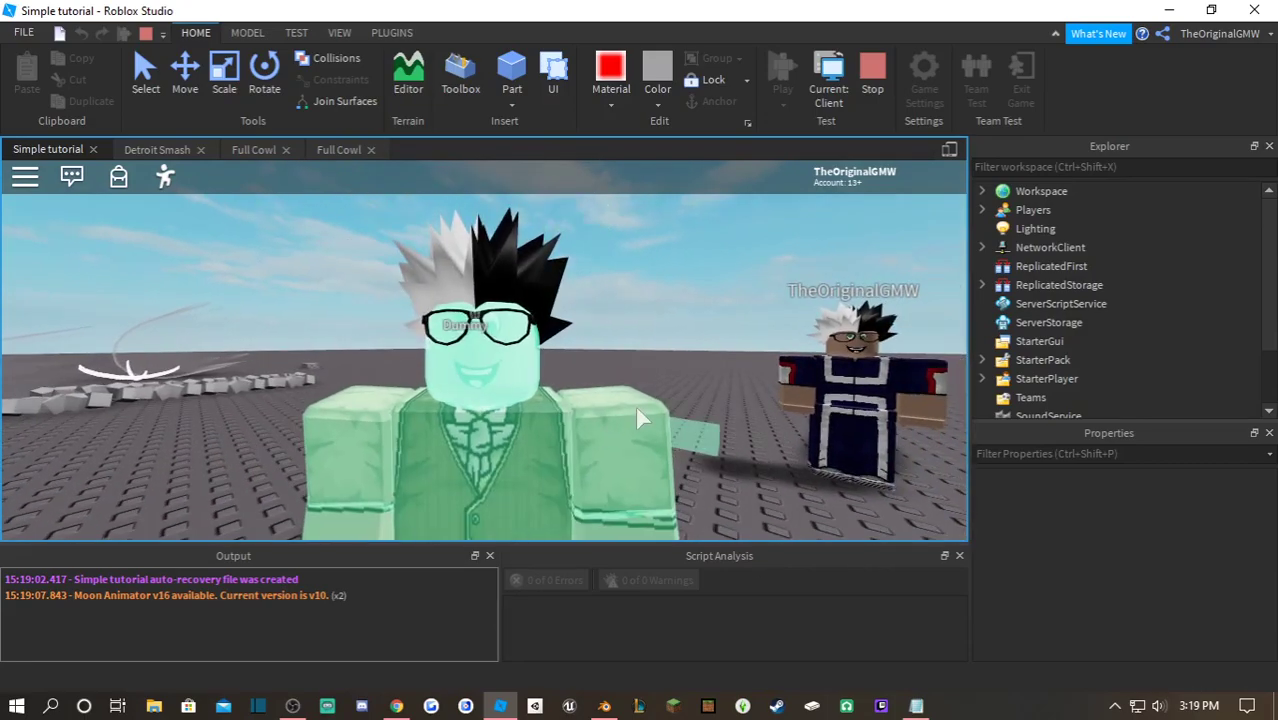
{"action": "left_click", "coordinate": [872, 90]}
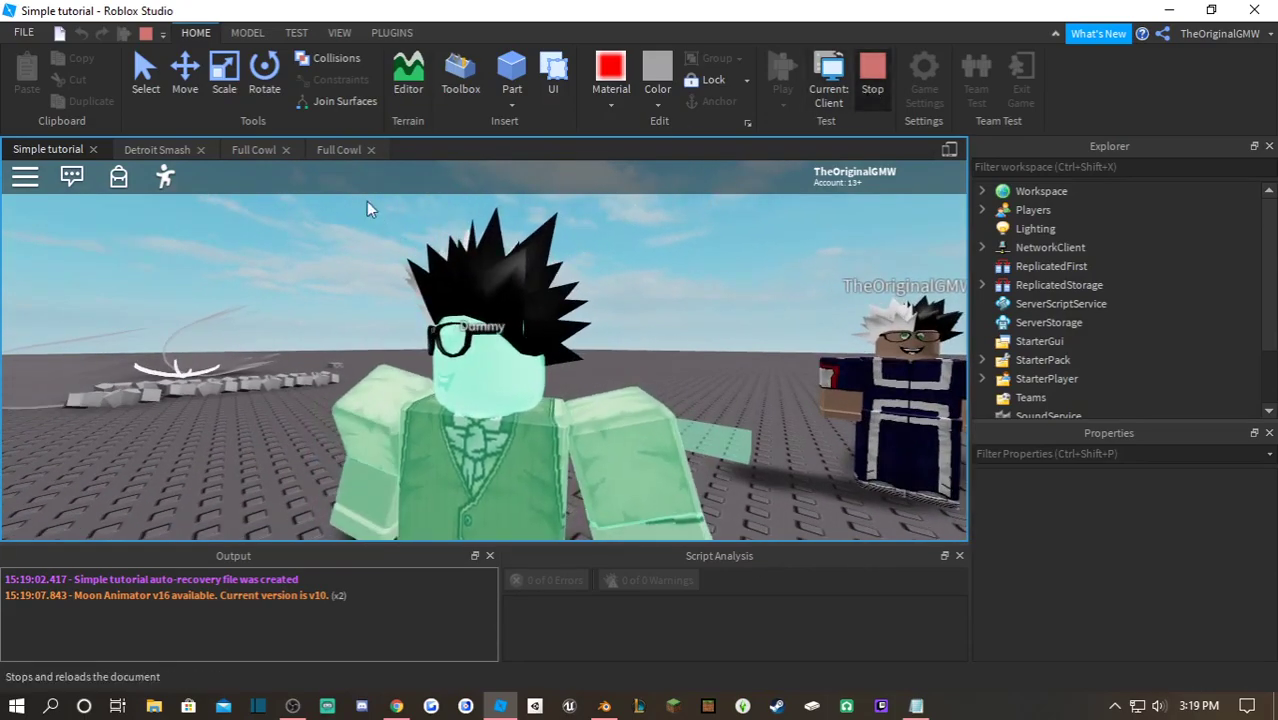
- Set the Head branch's outter.Size in the Full Cowl script to Vector3.new(1.2,1.2,1.2)
{"action": "left_click", "coordinate": [358, 147]}
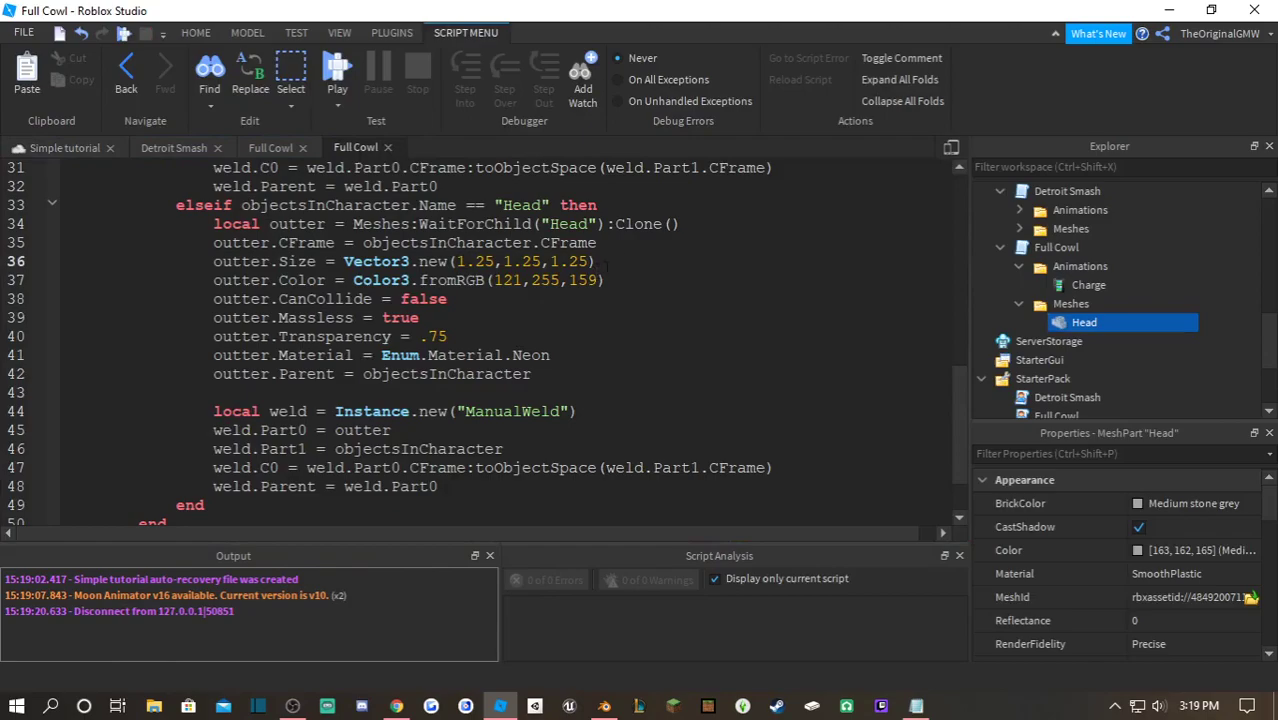
{"action": "scroll", "coordinate": [625, 260], "scroll_direction": "up", "scroll_amount": 1}
{"action": "left_click_drag", "start_coordinate": [577, 317], "coordinate": [487, 317]}
{"action": "key", "text": "BackSpace"}
{"action": "key", "text": "BackSpace"}
{"action": "key", "text": "BackSpace"}
- Run a playtest with Full Cowl activated and check the head overlay's fit from close range
{"action": "left_click", "coordinate": [338, 72]}
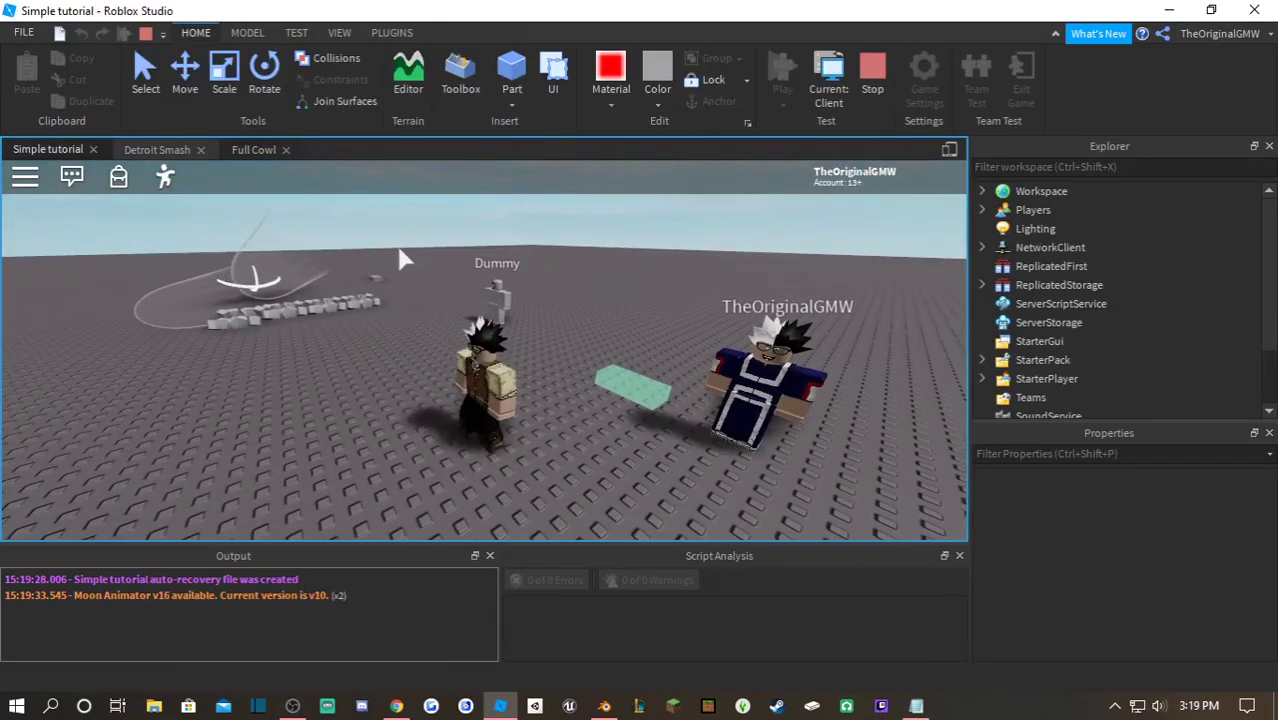
{"action": "key", "text": "f"}
{"action": "scroll", "coordinate": [490, 308], "scroll_direction": "up", "scroll_amount": 4}
{"action": "key", "text": "s"}
{"action": "right_click_drag", "start_coordinate": [490, 308], "coordinate": [490, 308]}
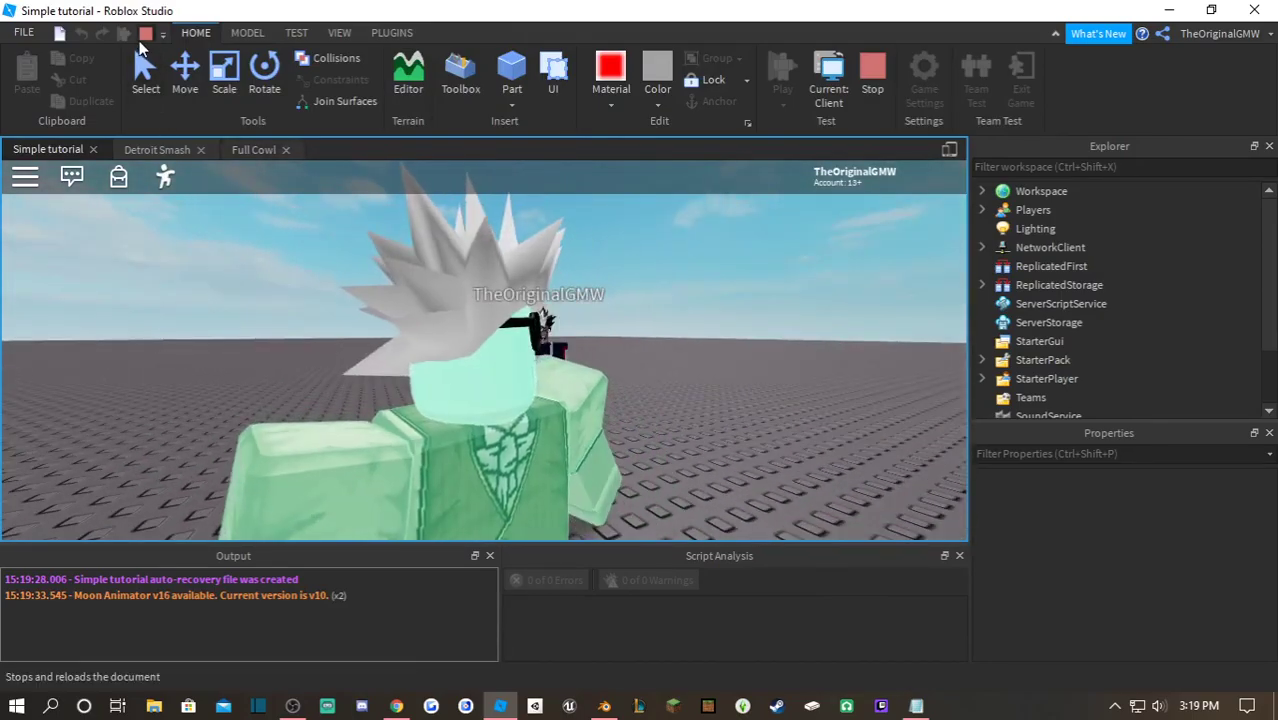
{"action": "left_click", "coordinate": [137, 45]}
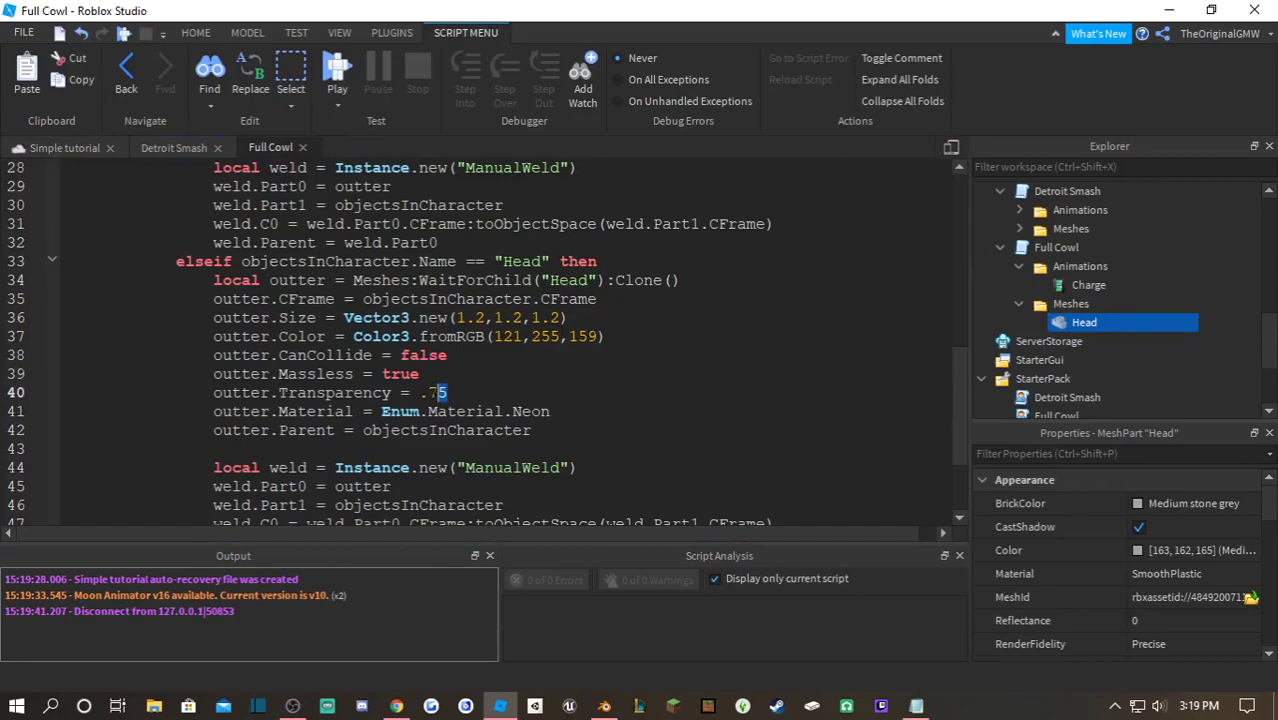
- Set the head overlay's outter.Transparency to .85 and playtest Full Cowl to check the face through the aura
{"action": "type", "text": "85"}
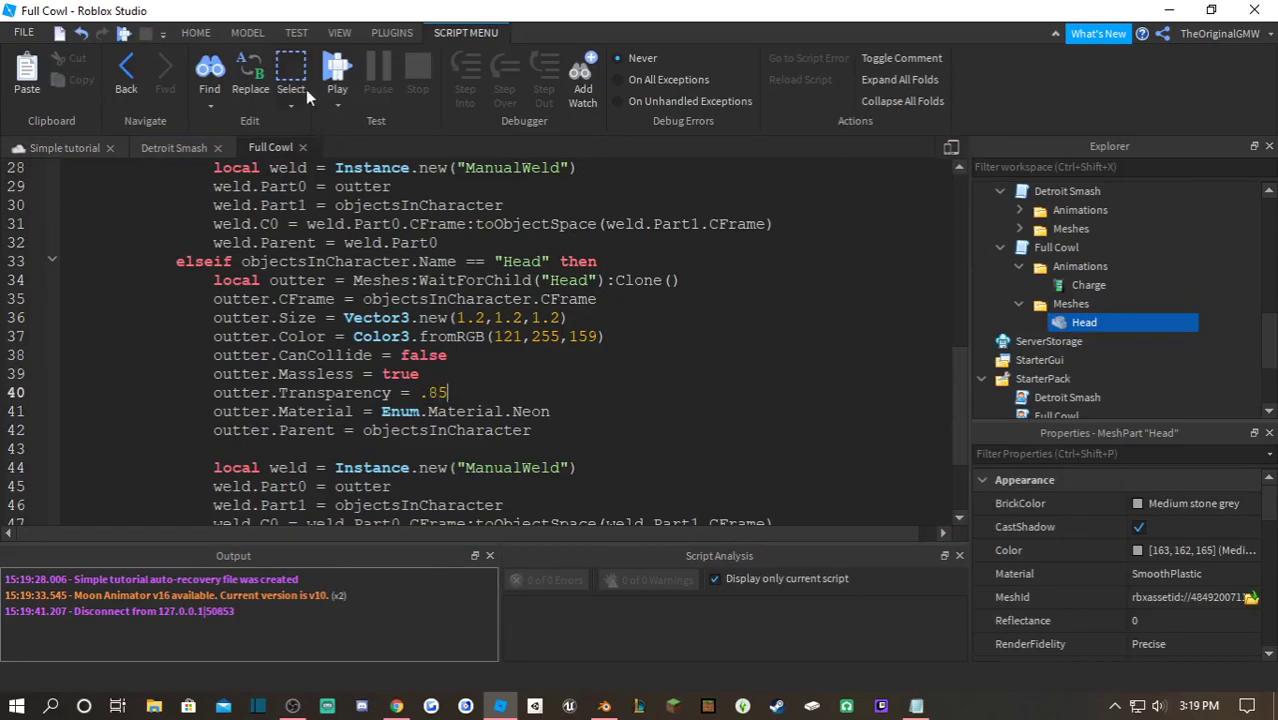
{"action": "left_click", "coordinate": [338, 70]}
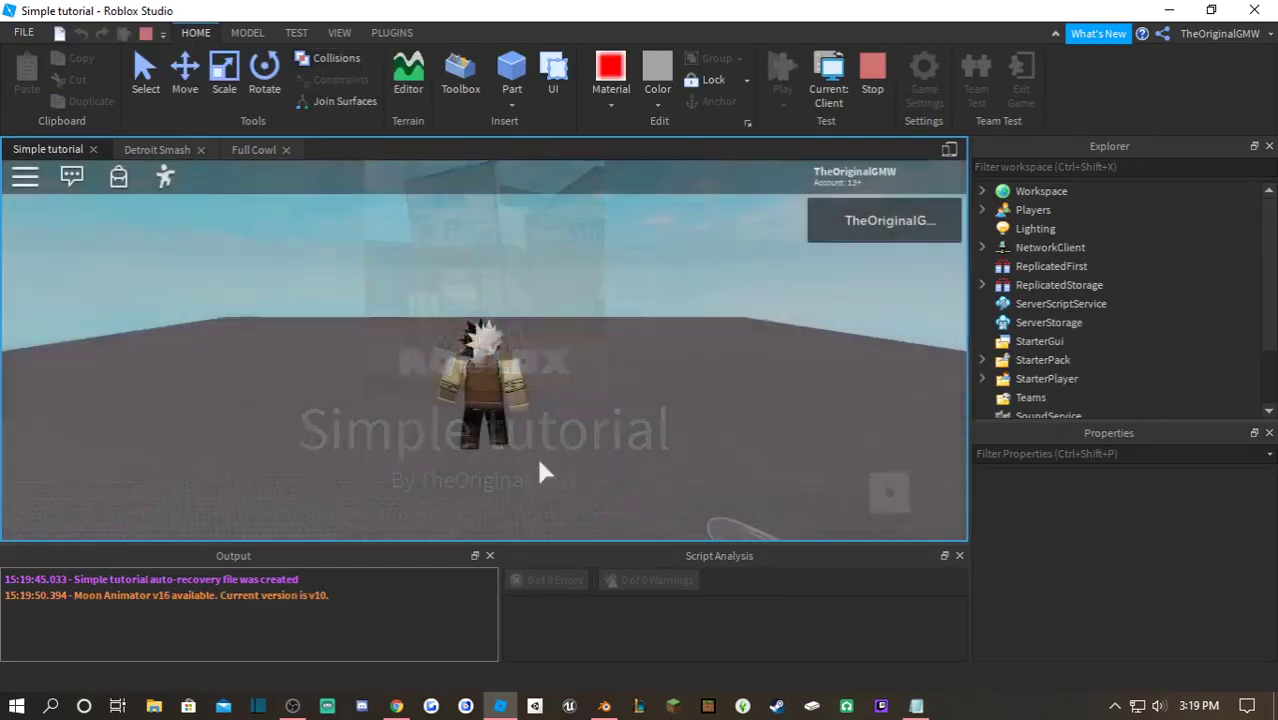
{"action": "key", "text": "w"}
{"action": "right_click_drag", "start_coordinate": [548, 465], "coordinate": [530, 428]}
{"action": "key", "text": "e"}
{"action": "scroll", "coordinate": [531, 428], "scroll_direction": "up", "scroll_amount": 4}
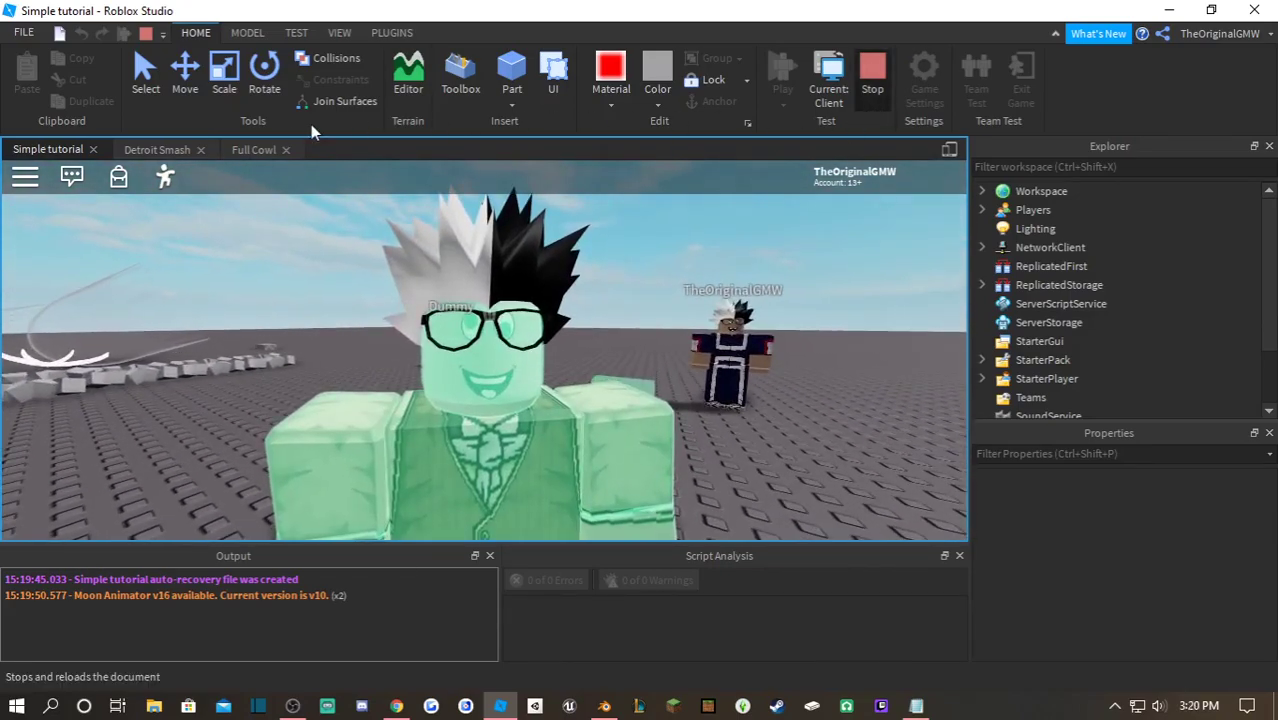
{"action": "left_click", "coordinate": [872, 92]}
- Raise the head overlay's size components to 1.22 in the Full Cowl script and check the aura in a playtest
{"action": "left_click", "coordinate": [268, 148]}
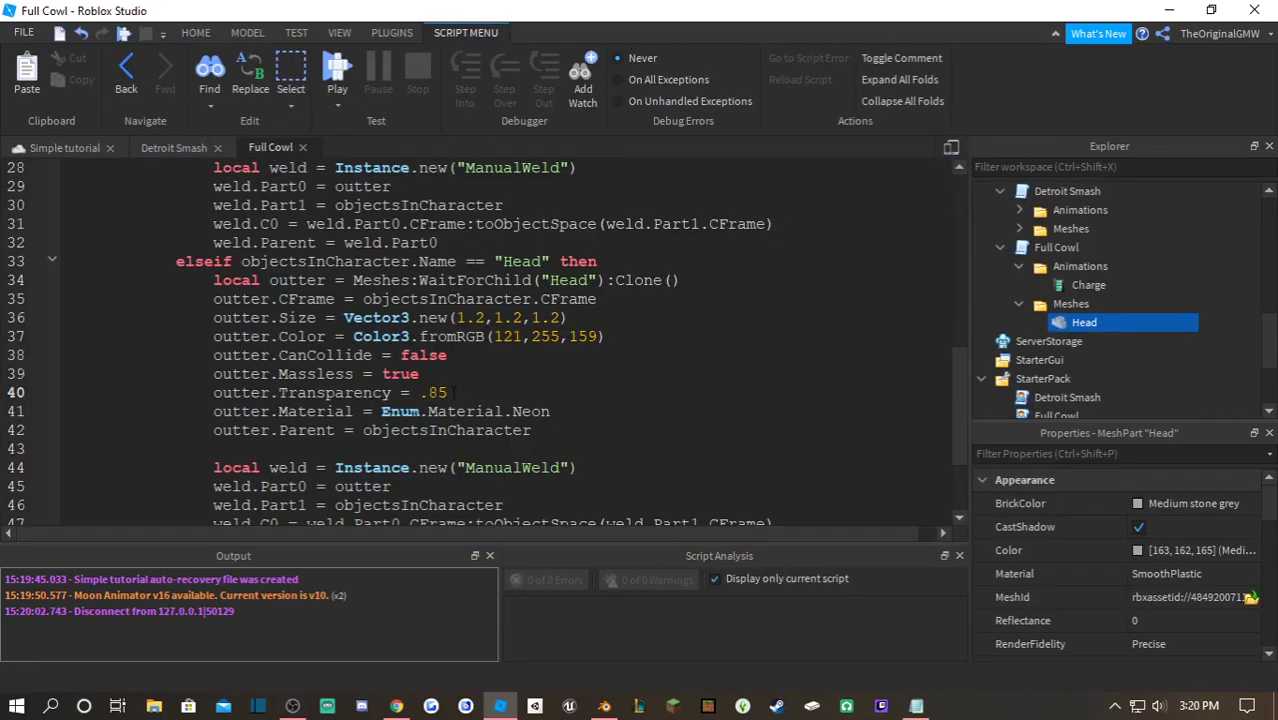
{"action": "key", "text": "shift+Left"}
{"action": "scroll", "coordinate": [486, 343], "scroll_direction": "up", "scroll_amount": 1}
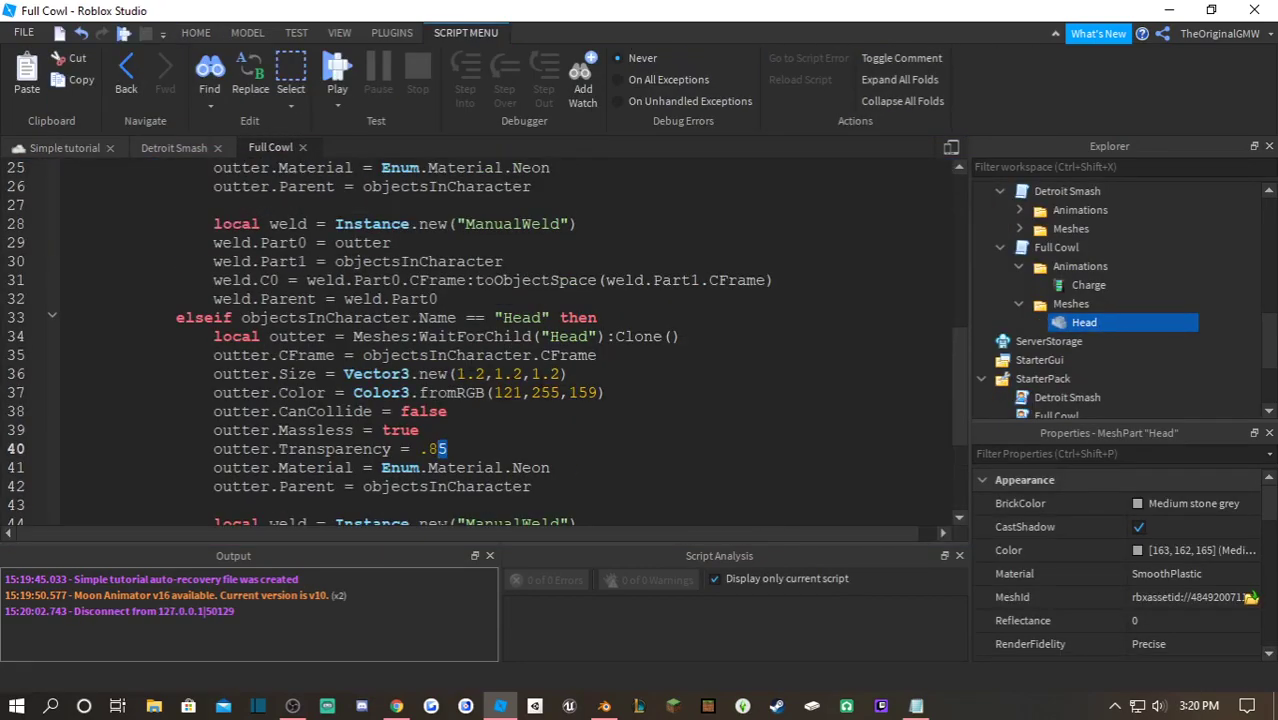
{"action": "left_click", "coordinate": [566, 374]}
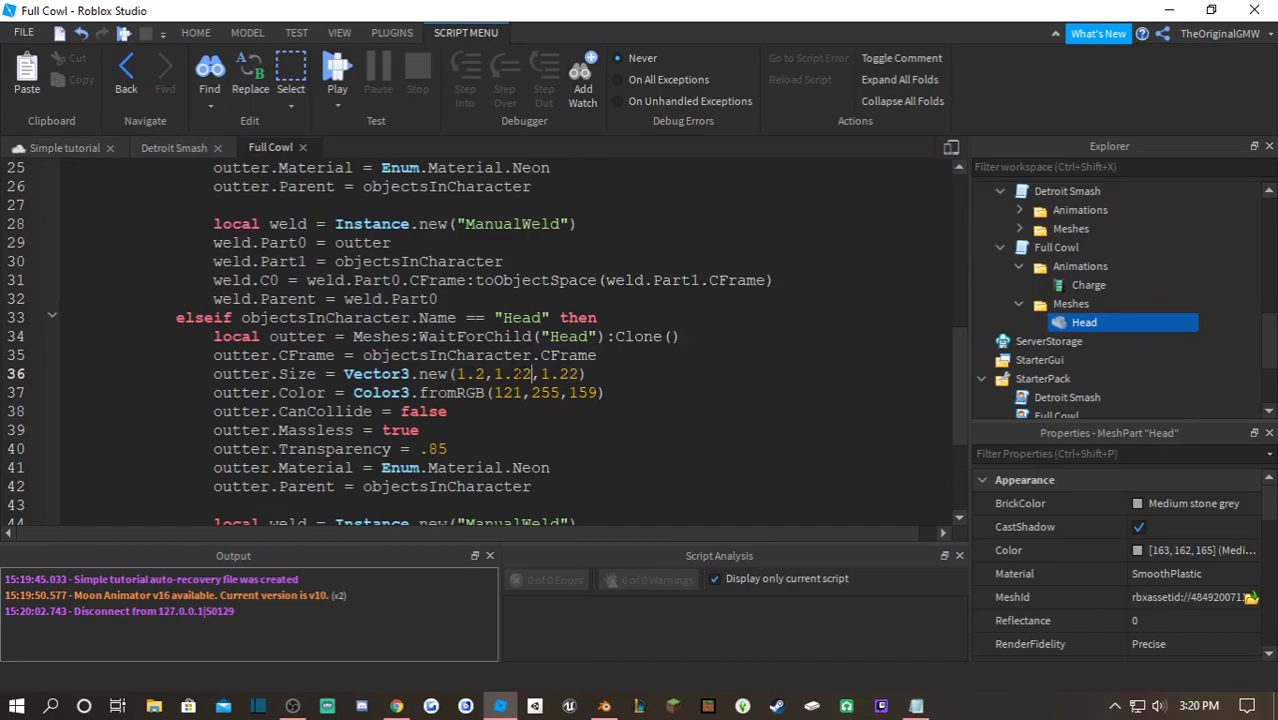
{"action": "left_click", "coordinate": [330, 65]}
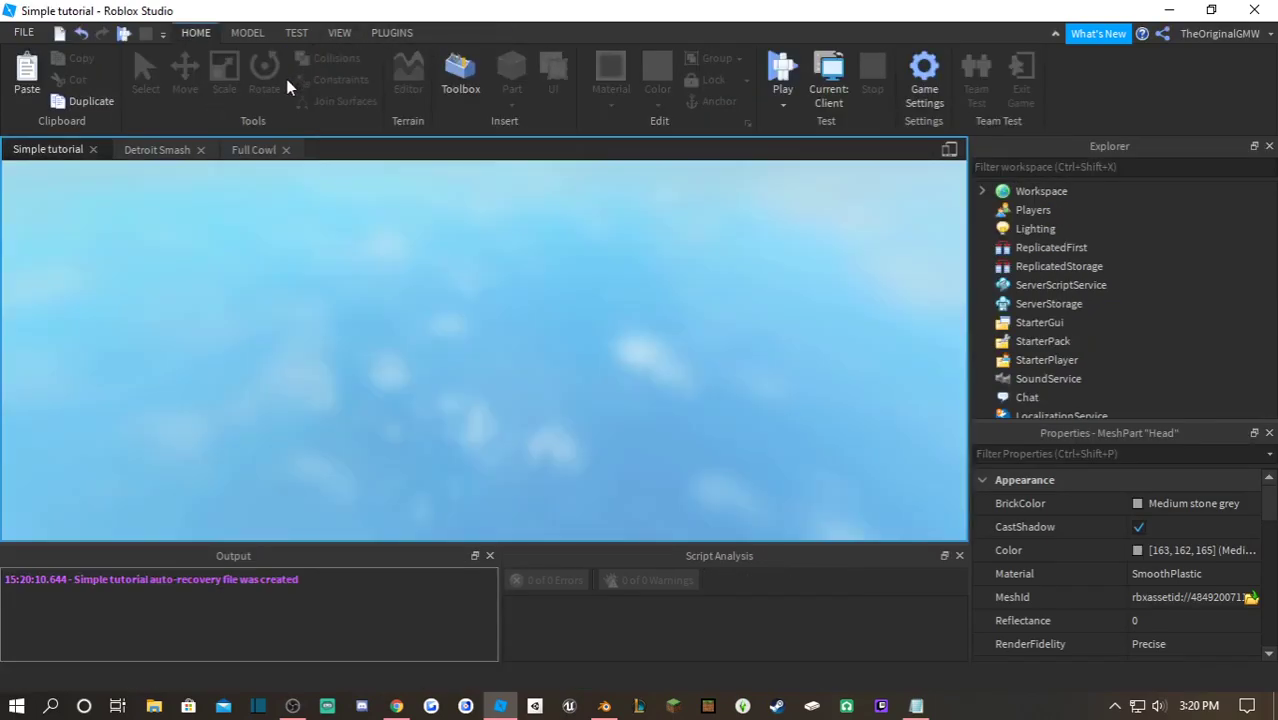
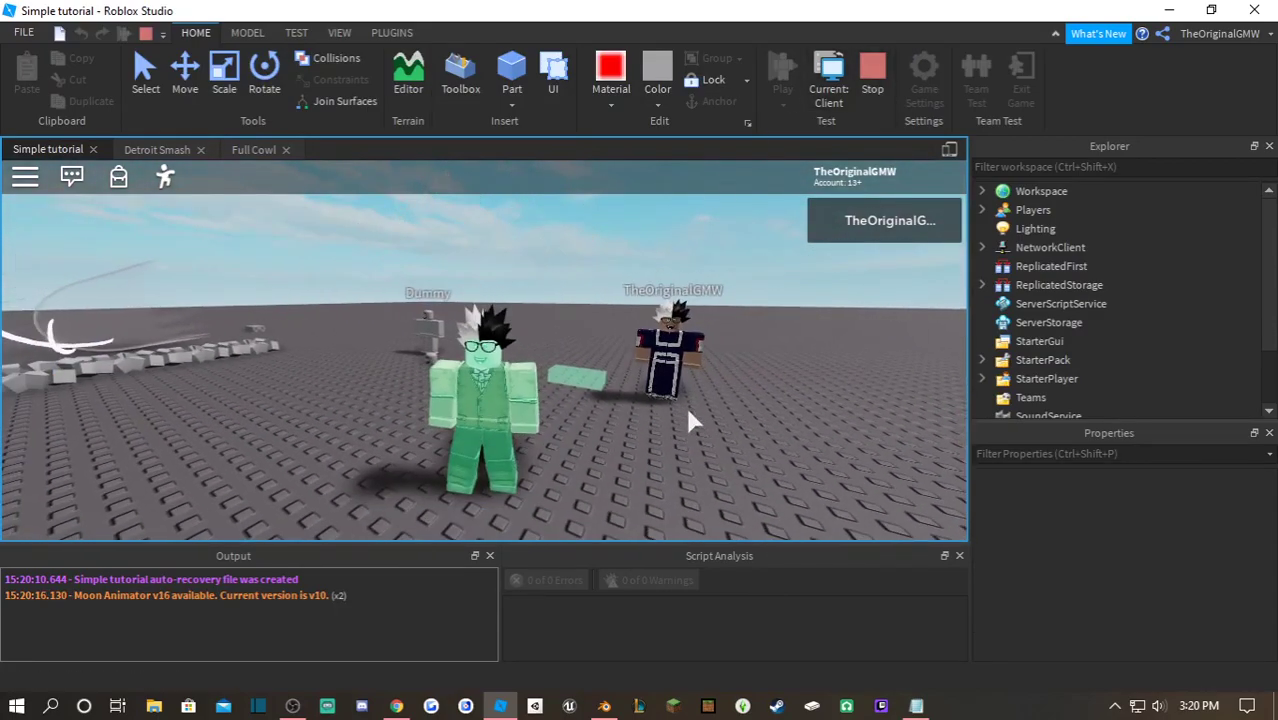
{"action": "left_click", "coordinate": [871, 80]}
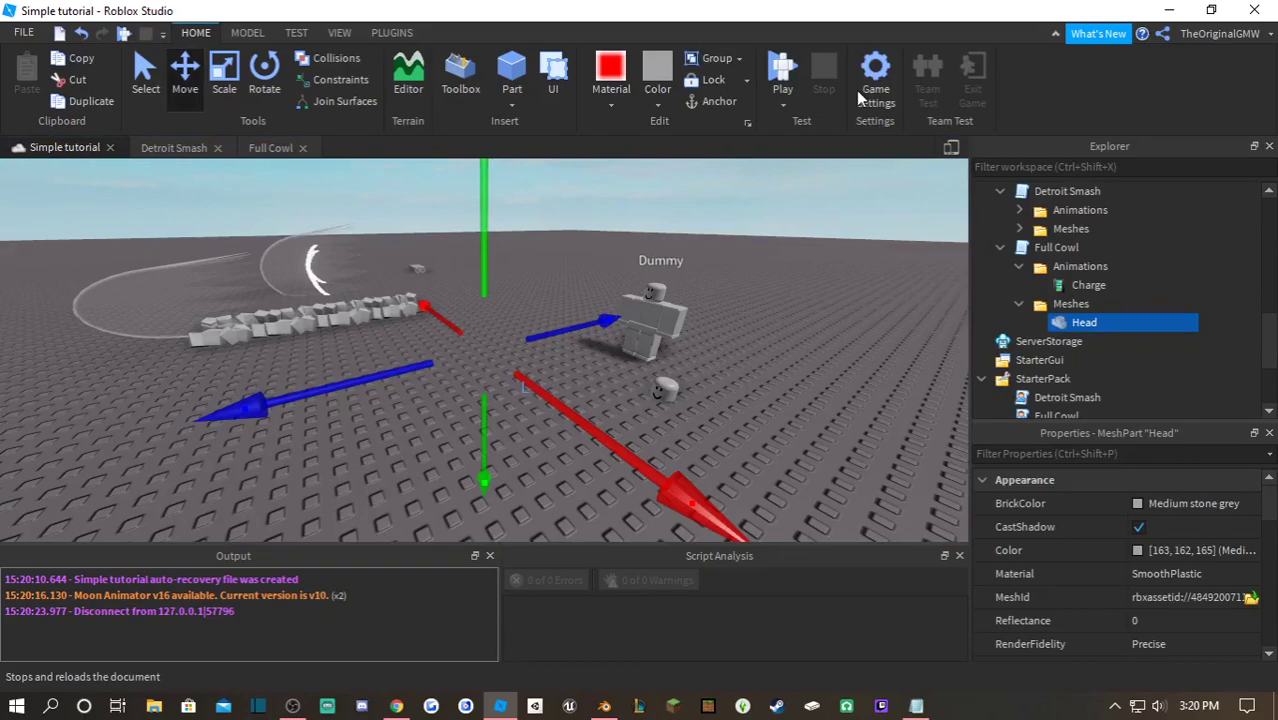
- Collapse the Full Cowl script's Animations and Meshes folders and insert a new folder into the script
{"action": "left_click", "coordinate": [1019, 304]}
{"action": "left_click", "coordinate": [1019, 266]}
{"action": "right_click", "coordinate": [1043, 285]}
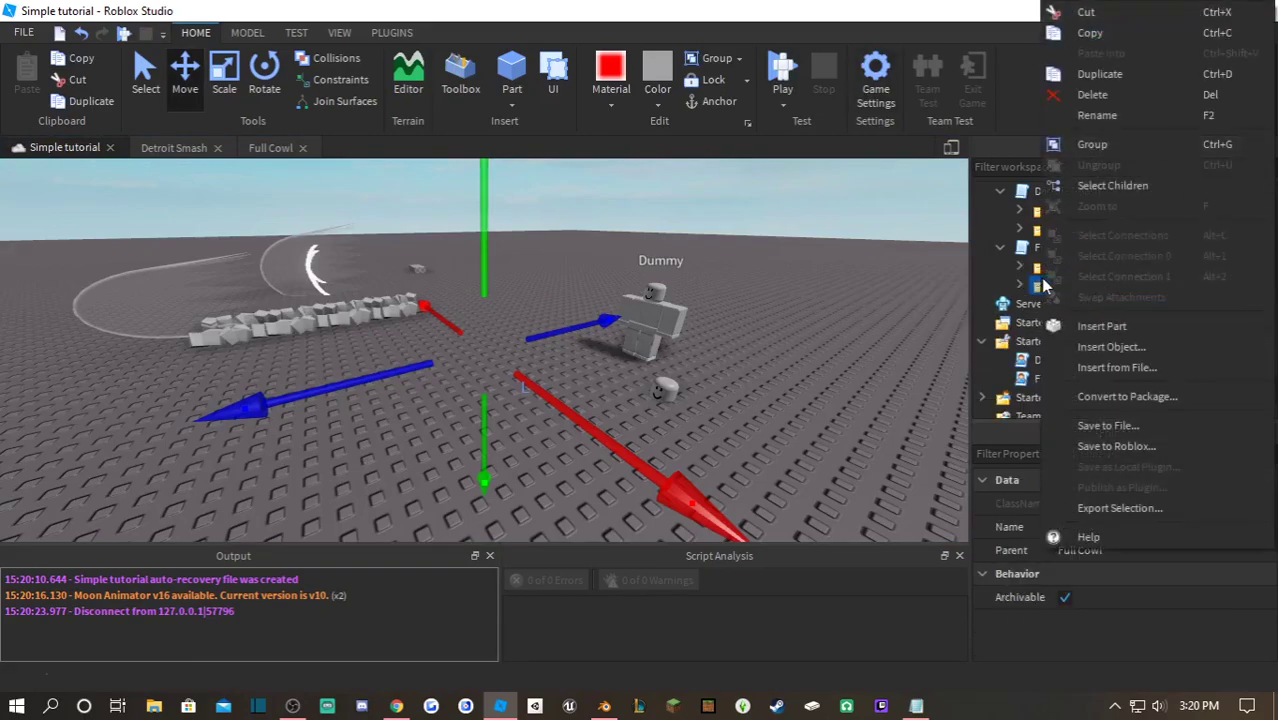
{"action": "left_click", "coordinate": [1030, 249]}
{"action": "right_click", "coordinate": [1030, 249]}
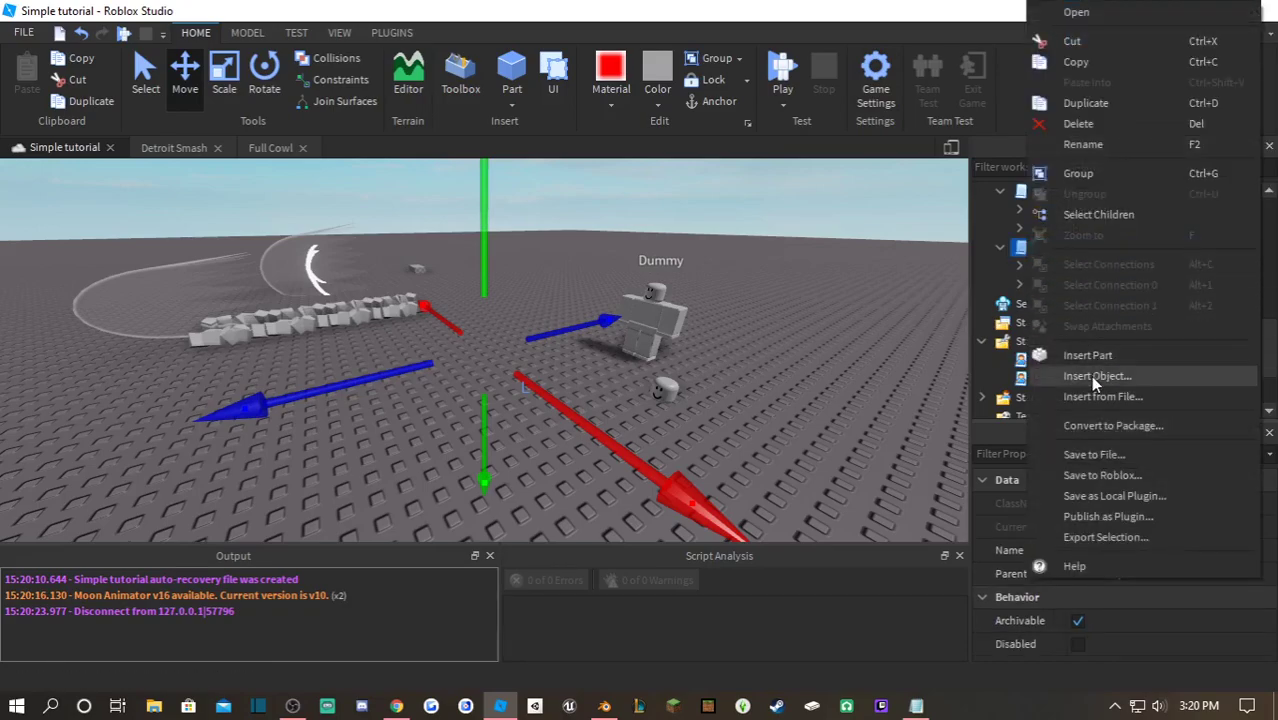
{"action": "left_click", "coordinate": [1075, 371]}
{"action": "left_click", "coordinate": [1020, 438]}
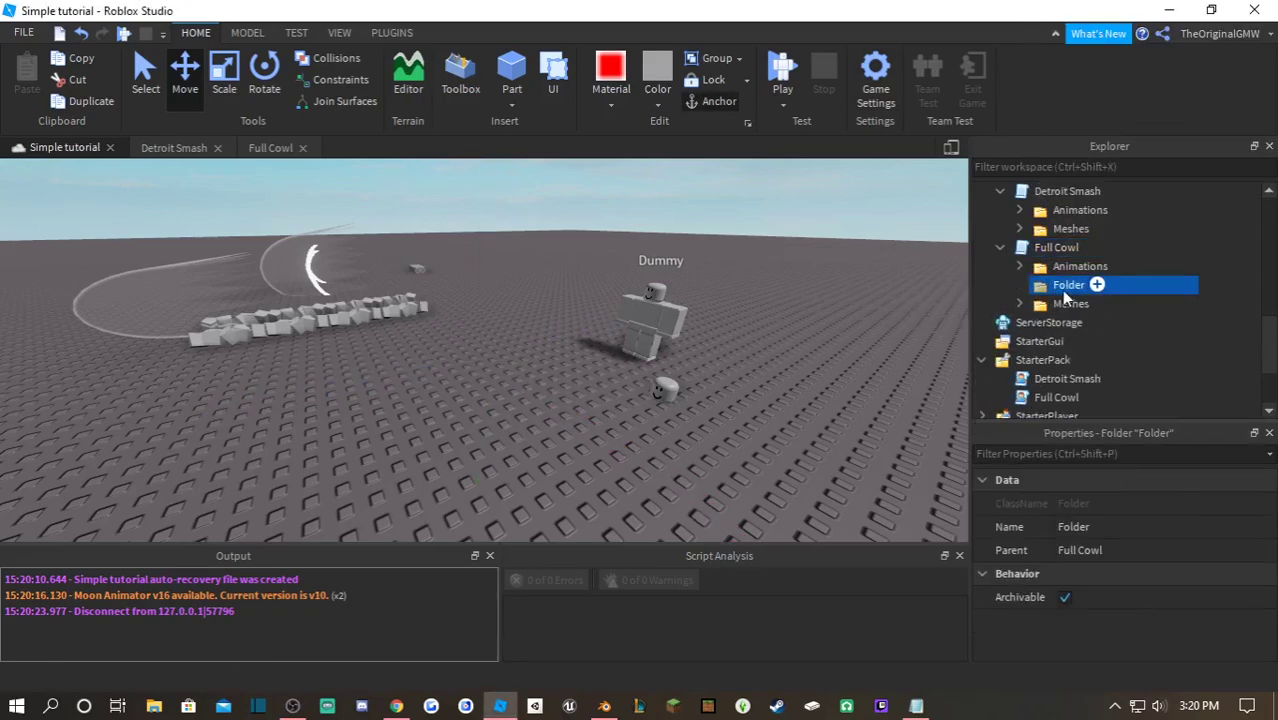
- Rename the new folder in the Full Cowl script as Particles
{"action": "left_click", "coordinate": [1066, 286]}
{"action": "right_click", "coordinate": [1057, 290]}
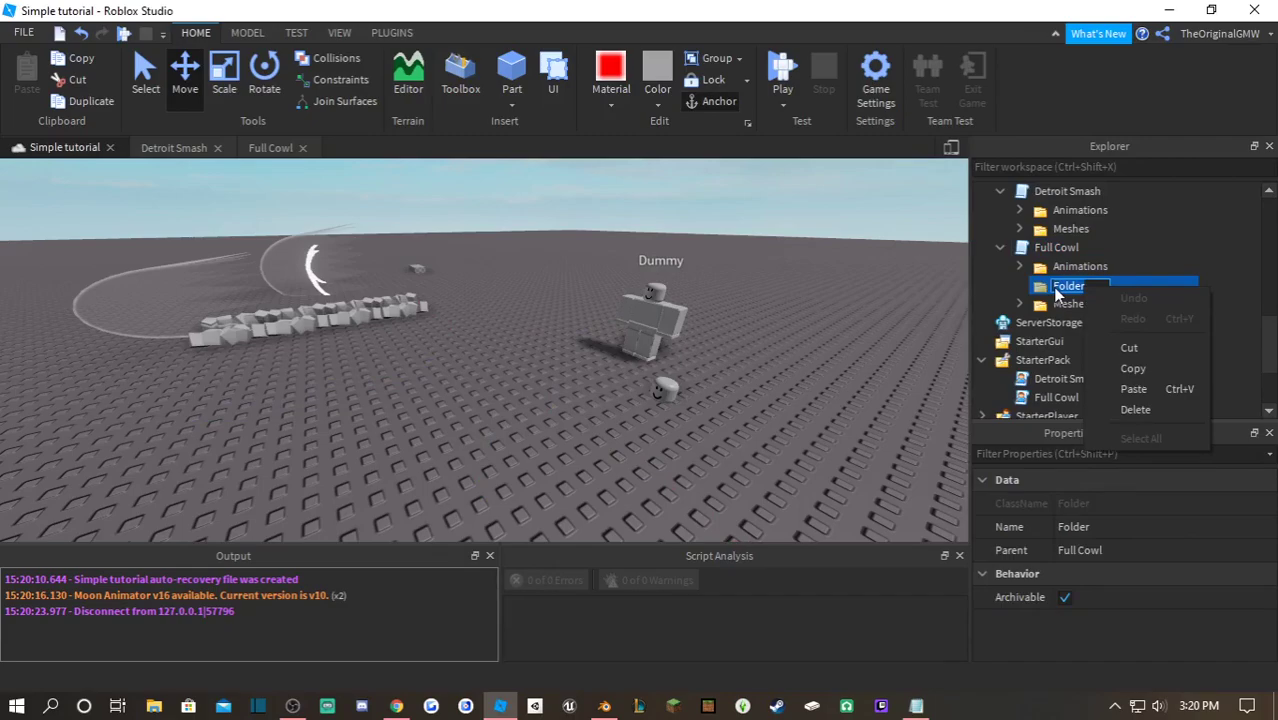
{"action": "left_click", "coordinate": [1065, 301]}
{"action": "left_click", "coordinate": [1067, 302]}
{"action": "left_click", "coordinate": [1075, 292]}
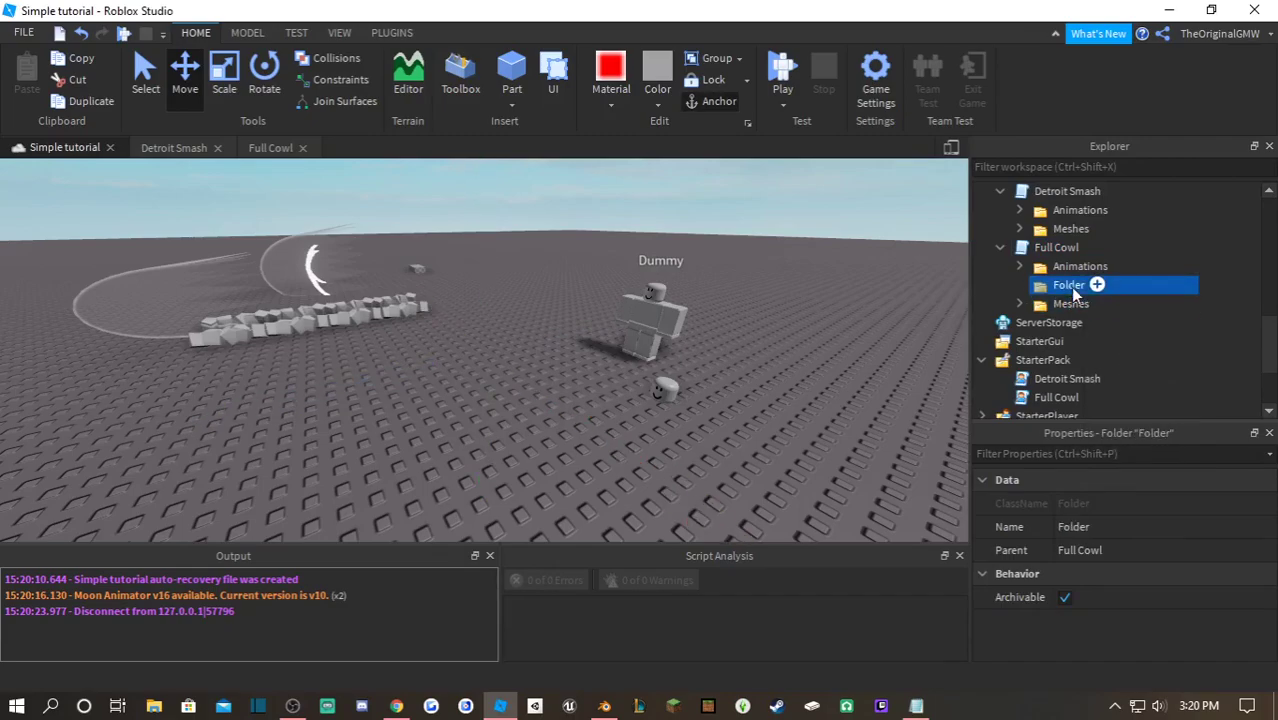
{"action": "left_click", "coordinate": [1074, 292]}
{"action": "type", "text": "Particles"}
{"action": "key", "text": "Return"}
- Move a block MeshPart in the workspace to the open ground between the rock rows and the Dummy
{"action": "left_click", "coordinate": [727, 317]}
{"action": "right_click_drag", "start_coordinate": [727, 317], "coordinate": [725, 317]}
{"action": "left_click", "coordinate": [381, 264]}
{"action": "left_click_drag", "start_coordinate": [400, 272], "coordinate": [534, 290]}
- Insert a ParticleEmitter into the moved MeshPart
{"action": "left_click", "coordinate": [1057, 192]}
{"action": "right_click", "coordinate": [1055, 198]}
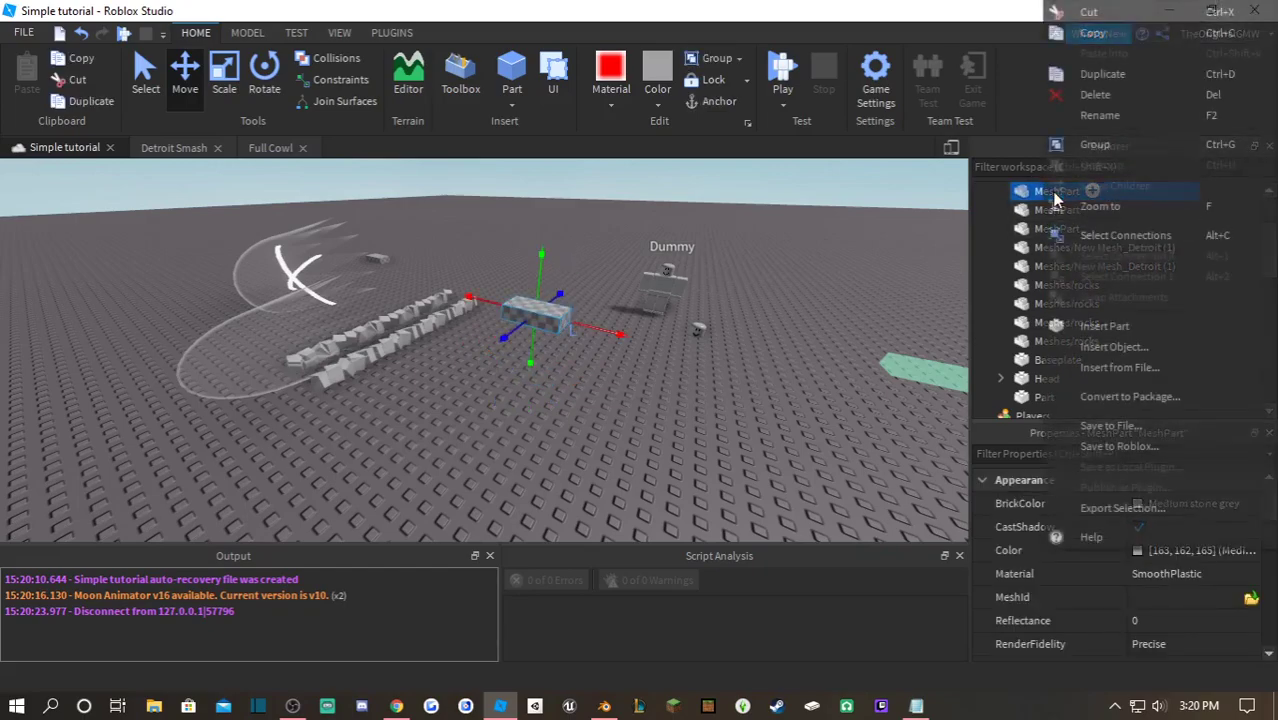
{"action": "left_click", "coordinate": [1110, 346]}
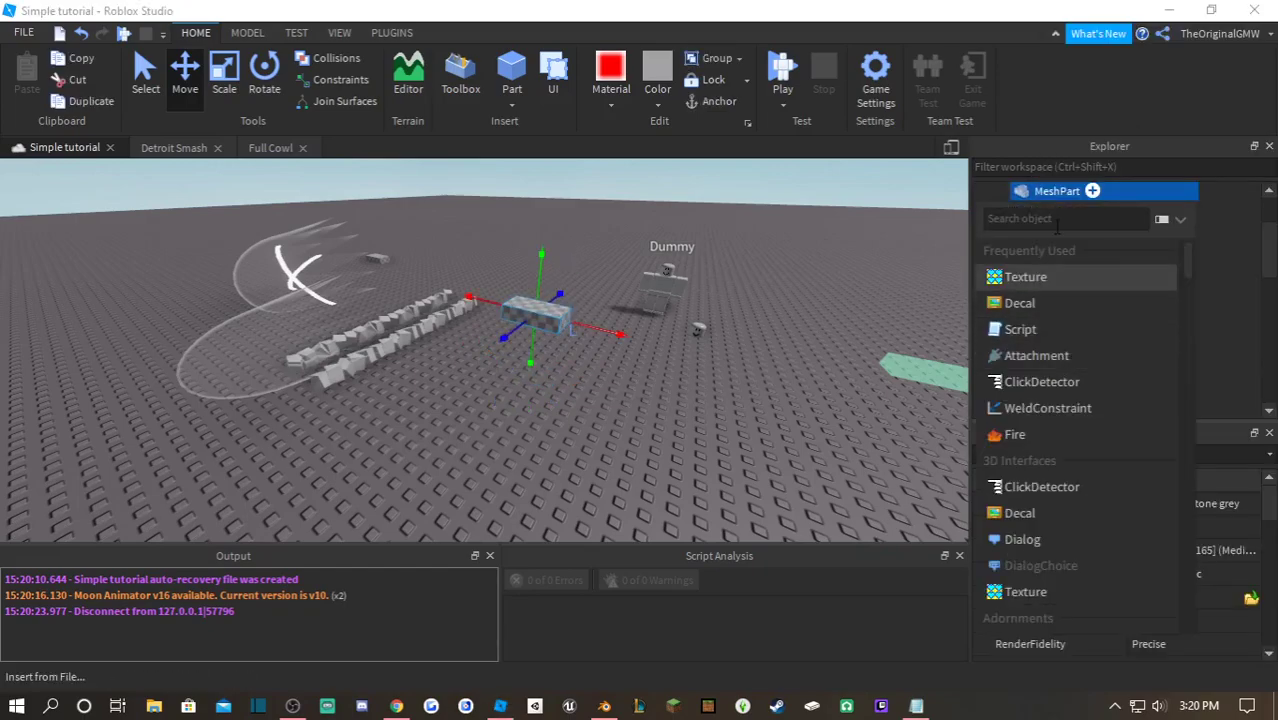
{"action": "type", "text": "part"}
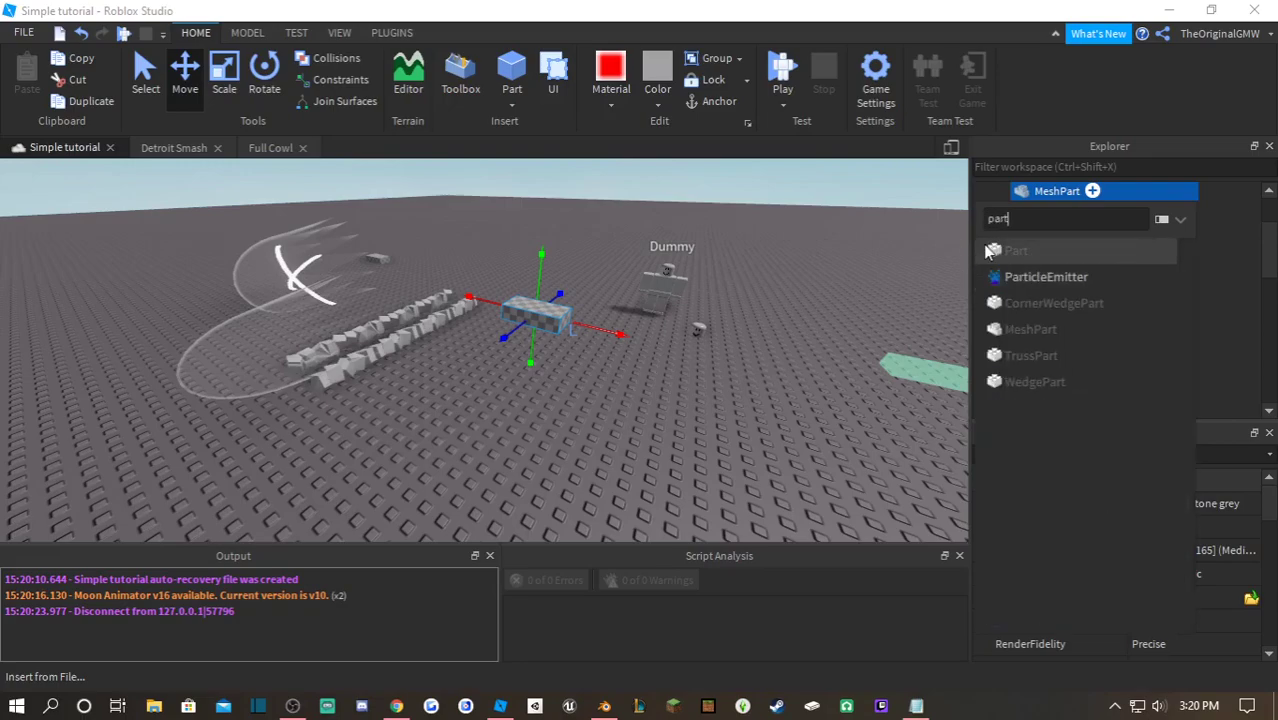
{"action": "left_click", "coordinate": [1046, 277]}
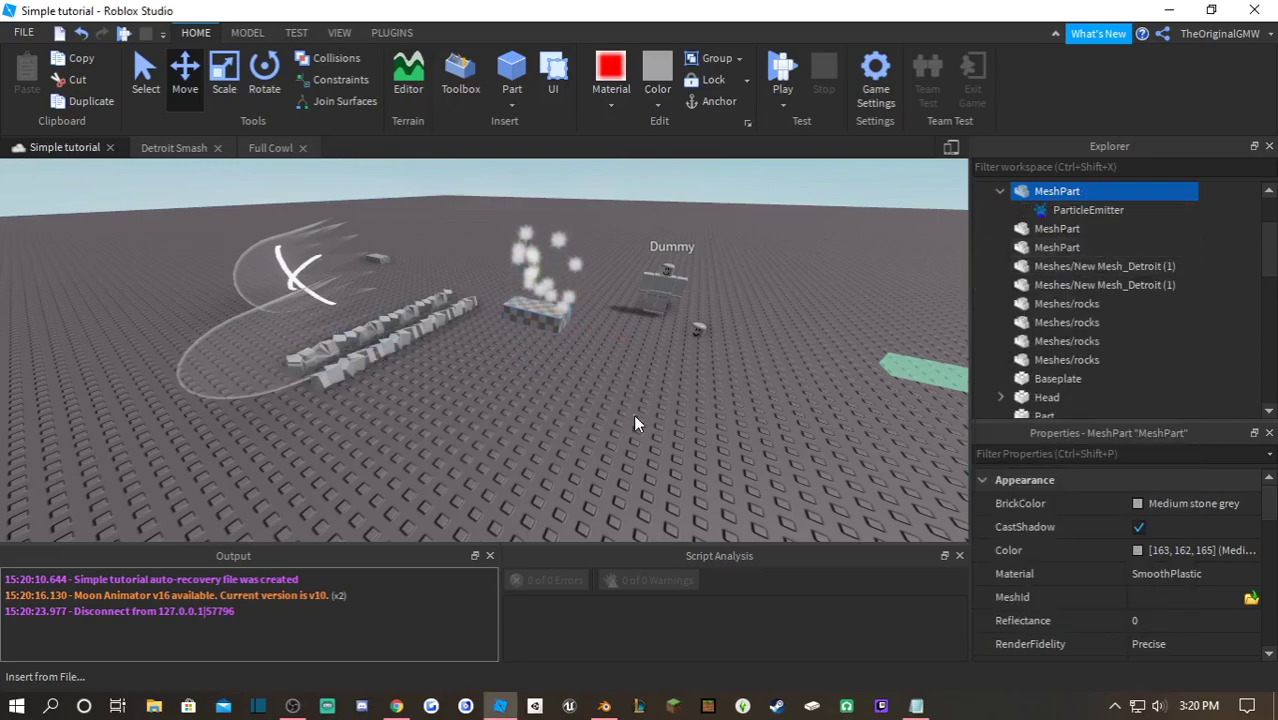
{"action": "key", "text": "w"}
{"action": "right_click_drag", "start_coordinate": [635, 416], "coordinate": [642, 402]}
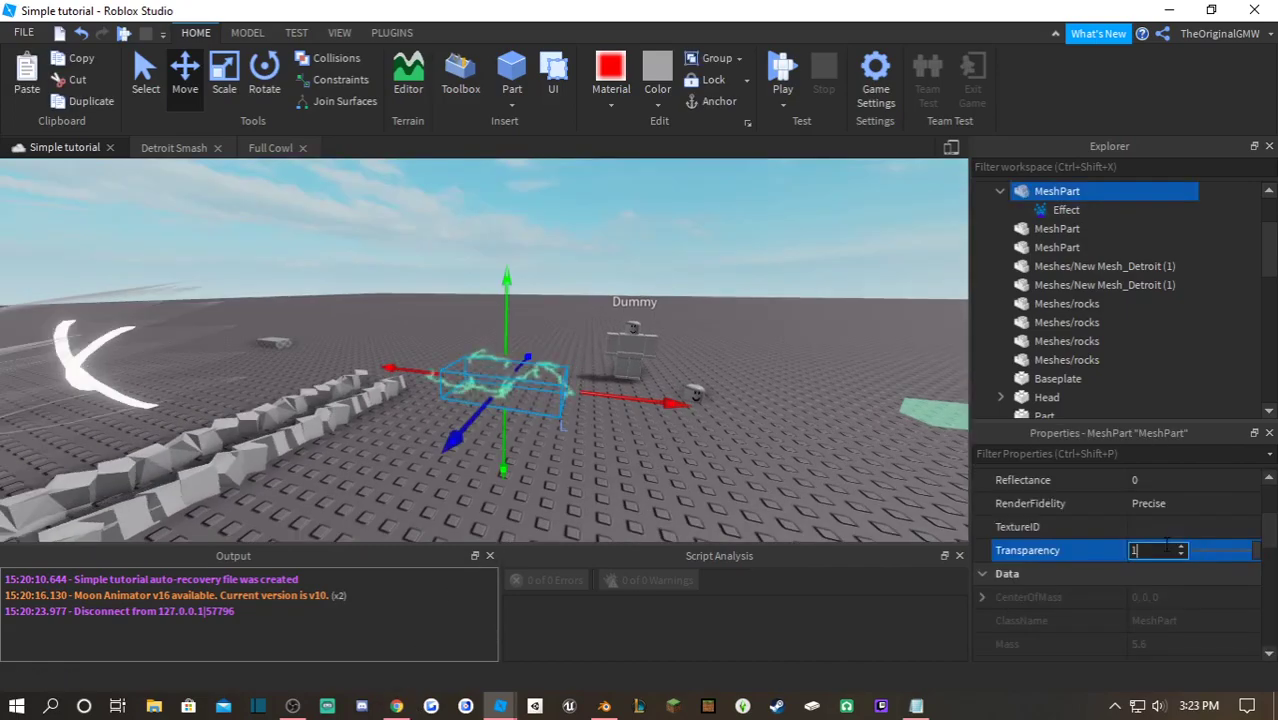
- Try Transparency 1 and 0.9 on the MeshPart holding the Effect emitter, and settle on 0.5
{"action": "key", "text": "Return"}
{"action": "left_click", "coordinate": [1160, 556]}
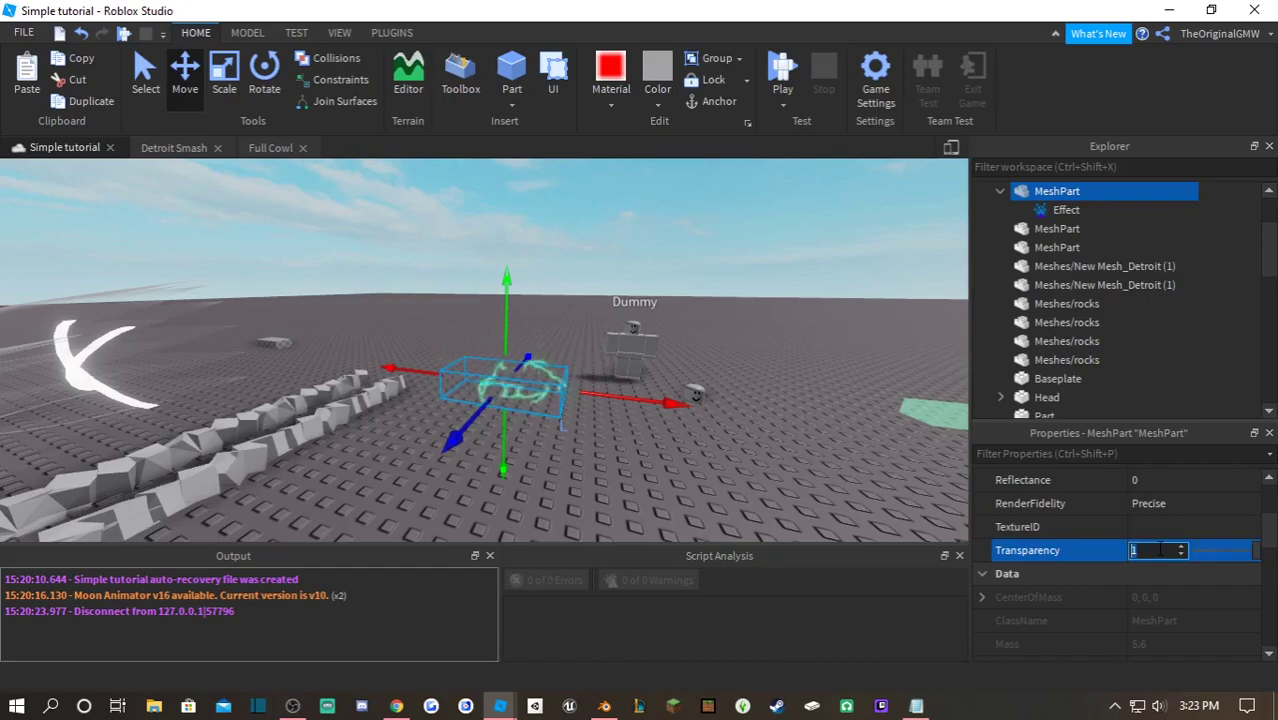
{"action": "type", "text": "0.9"}
{"action": "key", "text": "Return"}
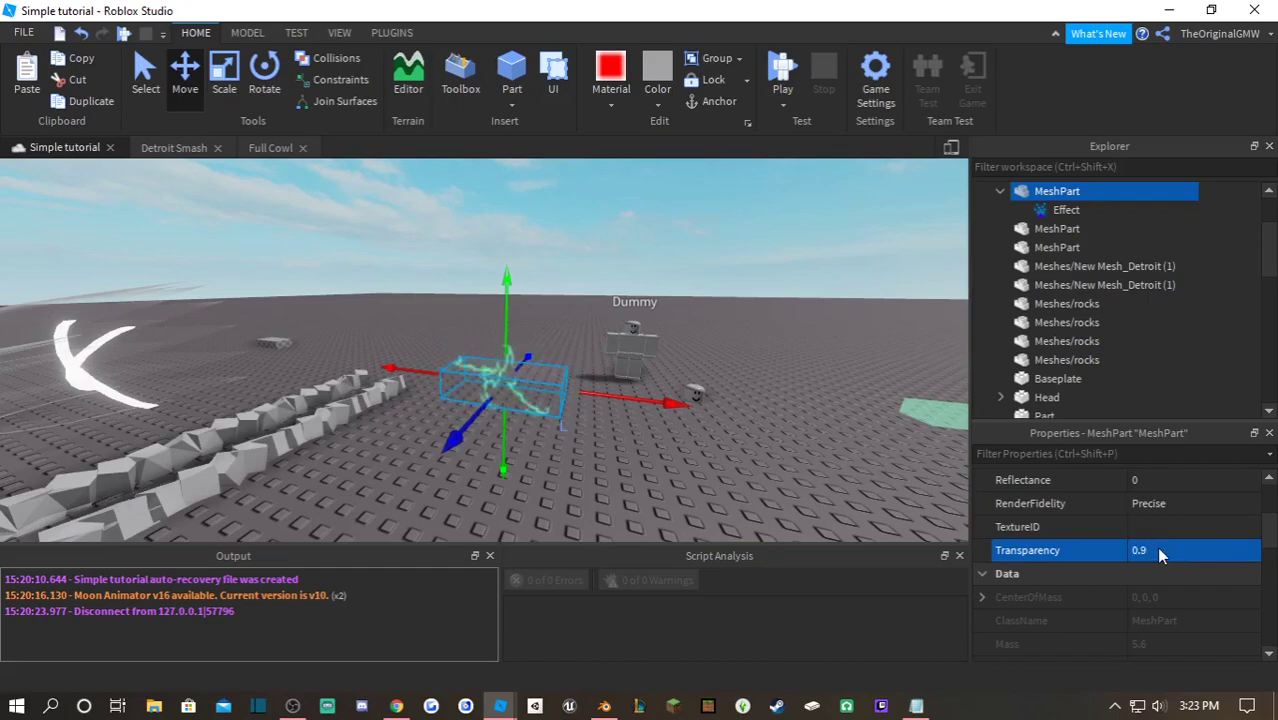
{"action": "left_click", "coordinate": [1162, 552]}
{"action": "type", "text": "..5"}
{"action": "key", "text": "Return"}
- Examine the green lightning particles around the MeshPart up close and display the Effect emitter's properties
{"action": "left_click", "coordinate": [864, 354]}
{"action": "scroll", "coordinate": [560, 420], "scroll_direction": "up", "scroll_amount": 4}
{"action": "right_click_drag", "start_coordinate": [556, 442], "coordinate": [522, 417]}
{"action": "scroll", "coordinate": [522, 417], "scroll_direction": "down", "scroll_amount": 3}
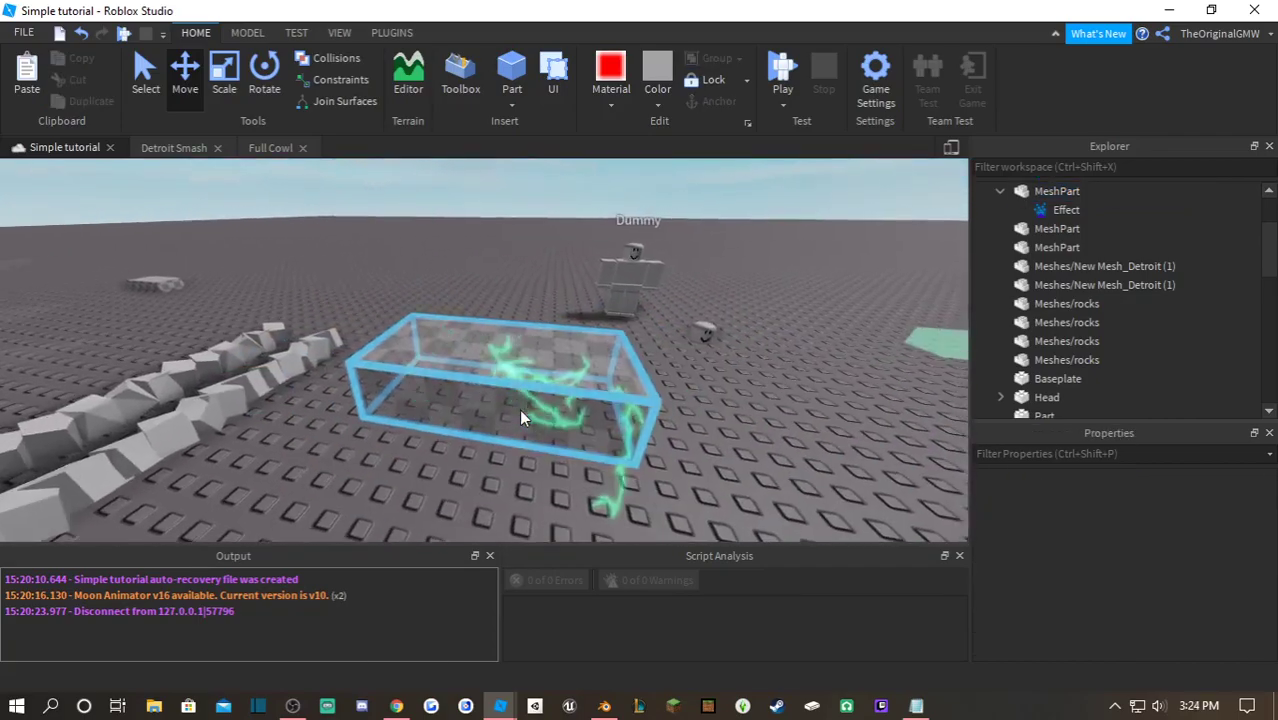
{"action": "scroll", "coordinate": [522, 416], "scroll_direction": "up", "scroll_amount": 5}
{"action": "scroll", "coordinate": [522, 416], "scroll_direction": "down", "scroll_amount": 5}
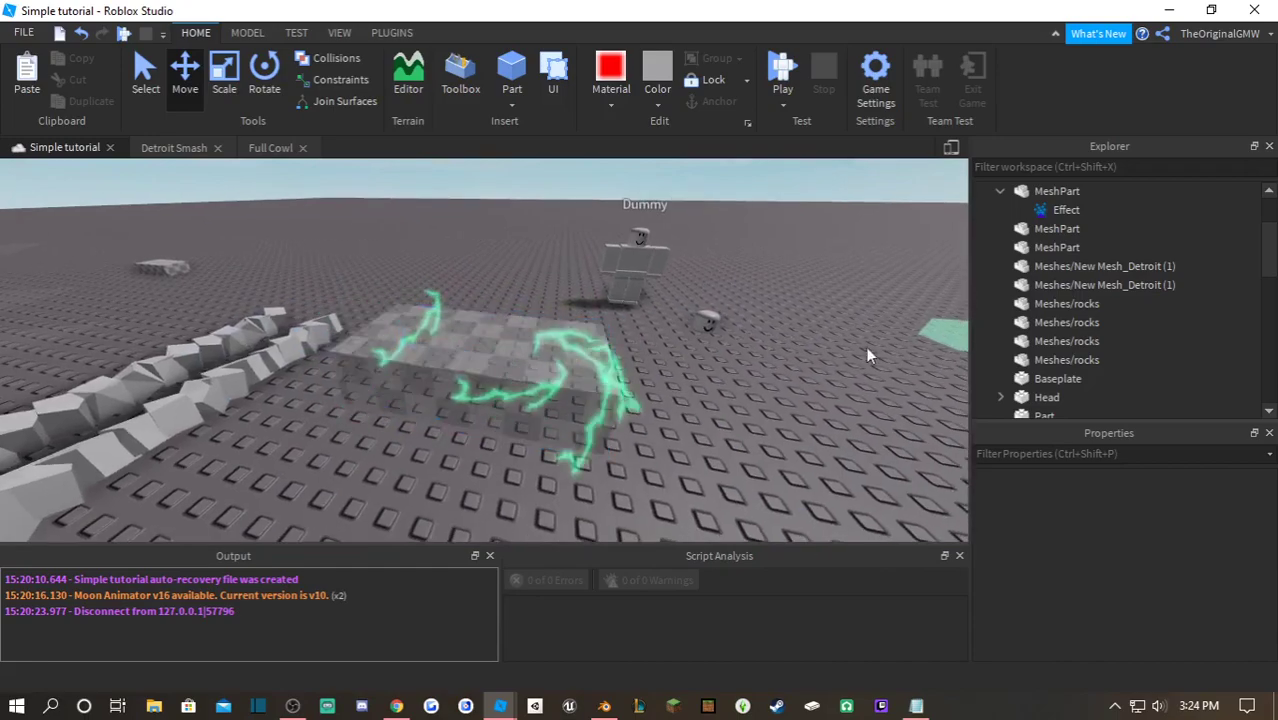
{"action": "left_click", "coordinate": [1045, 212]}
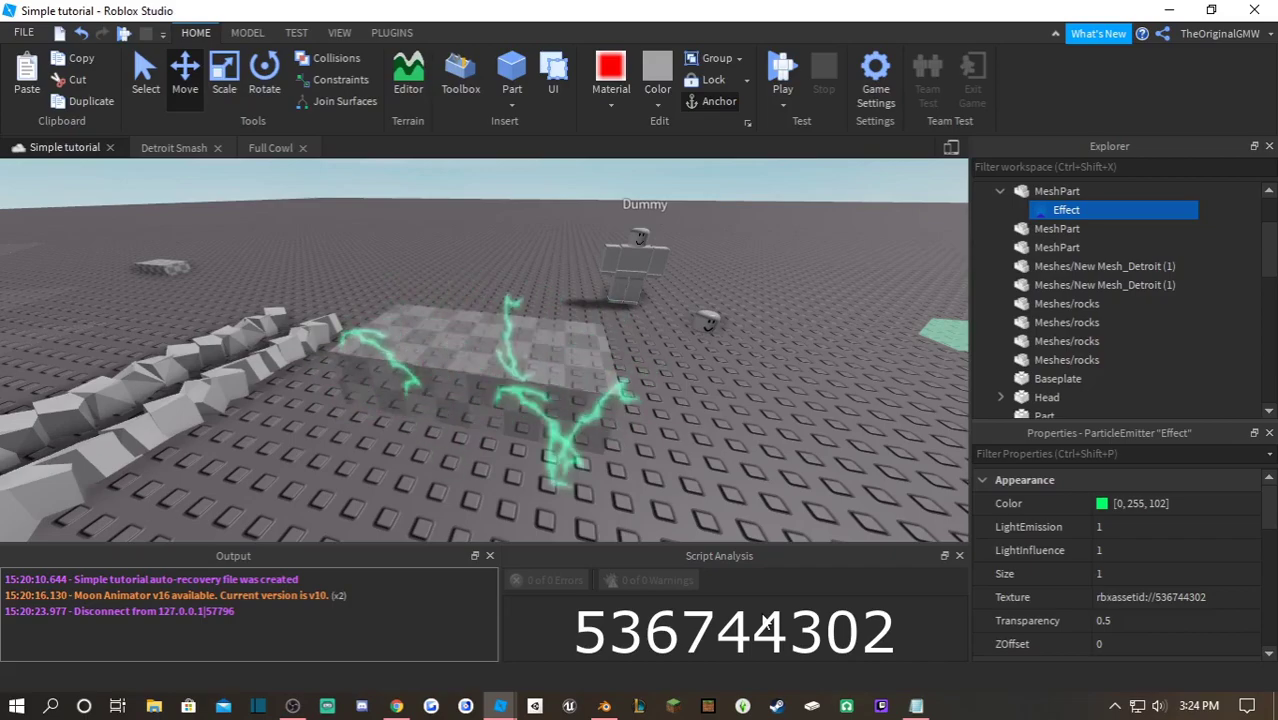
- Move the Effect emitter into the Particles folder of the Full Cowl server script and open that script
{"action": "left_click", "coordinate": [1060, 215]}
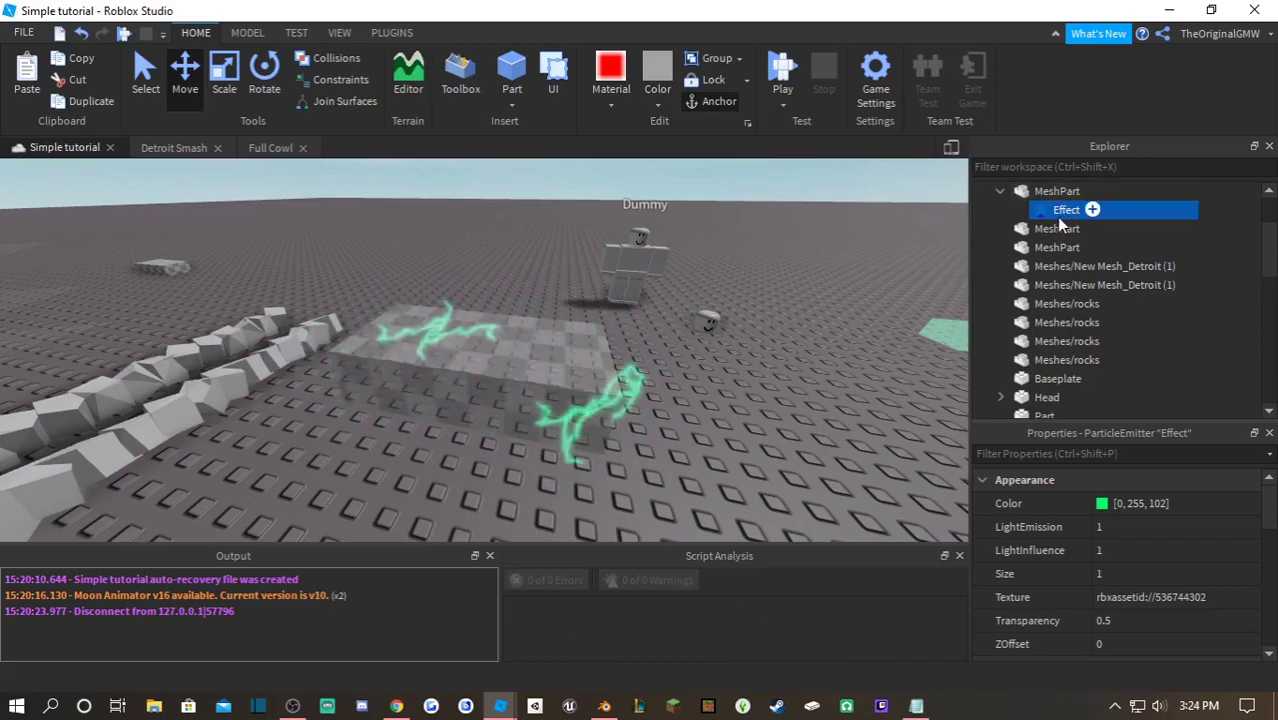
{"action": "left_click_drag", "start_coordinate": [1043, 228], "coordinate": [1063, 292]}
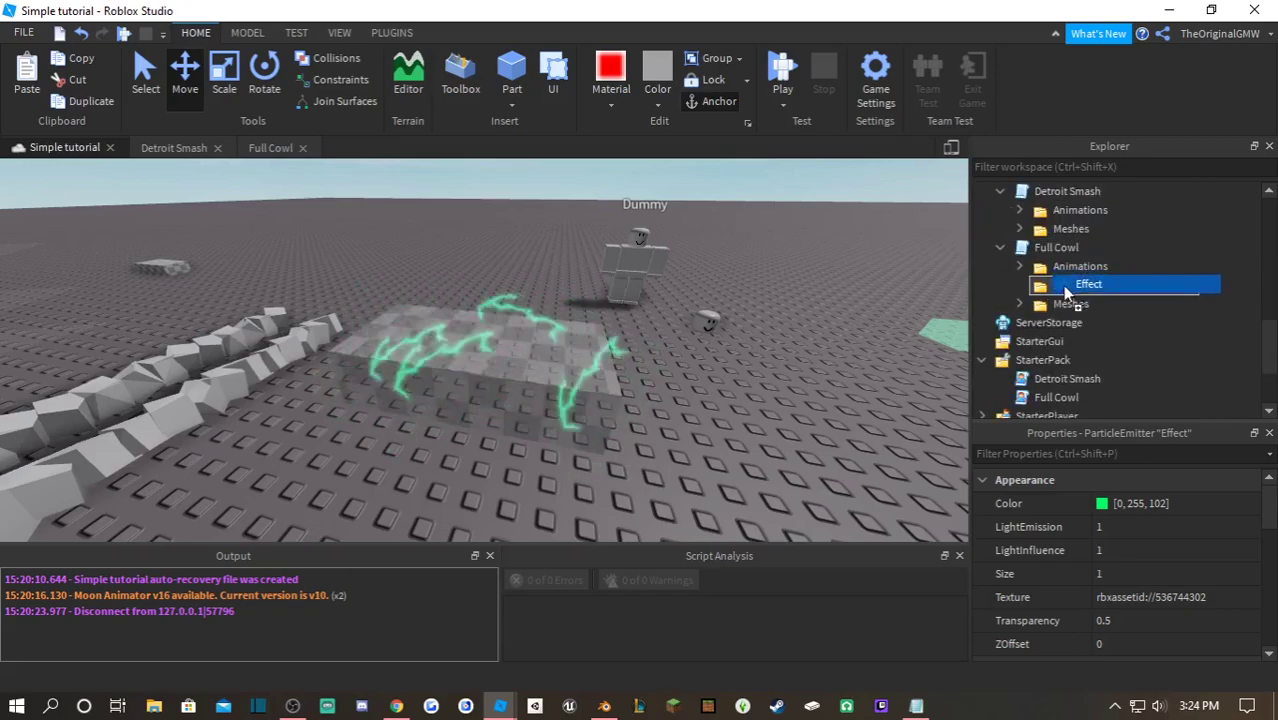
{"action": "double_click", "coordinate": [1056, 228]}
- Start a declaration below the body-part weld code, before the Head branch, reading local Lightning = Particles
{"action": "scroll", "coordinate": [263, 261], "scroll_direction": "up", "scroll_amount": 7}
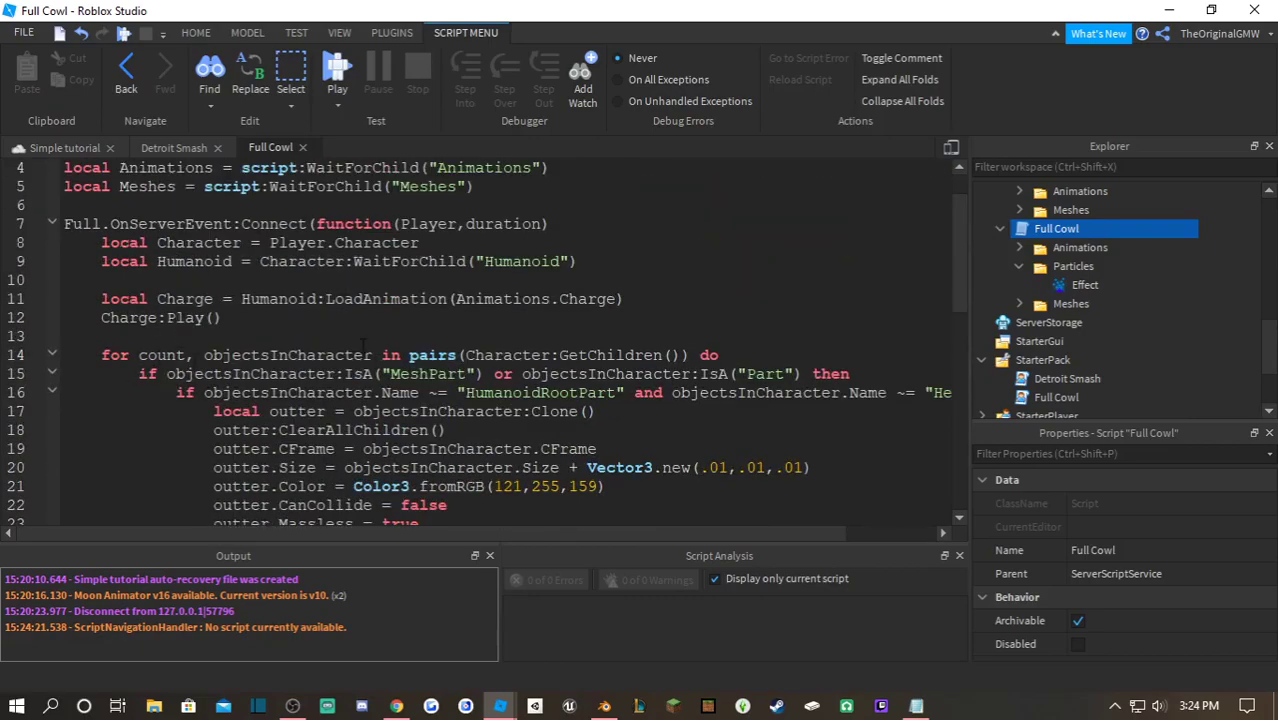
{"action": "scroll", "coordinate": [680, 427], "scroll_direction": "down", "scroll_amount": 3}
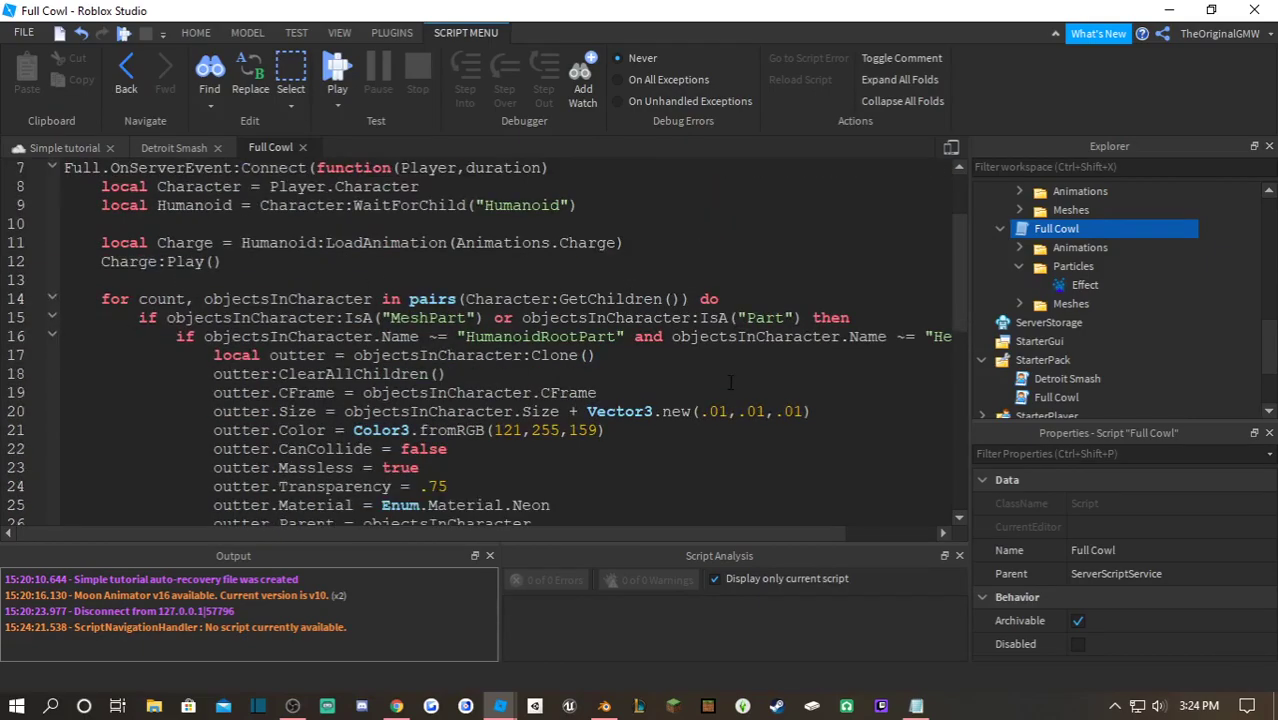
{"action": "scroll", "coordinate": [576, 408], "scroll_direction": "down", "scroll_amount": 1}
{"action": "scroll", "coordinate": [484, 413], "scroll_direction": "up", "scroll_amount": 2}
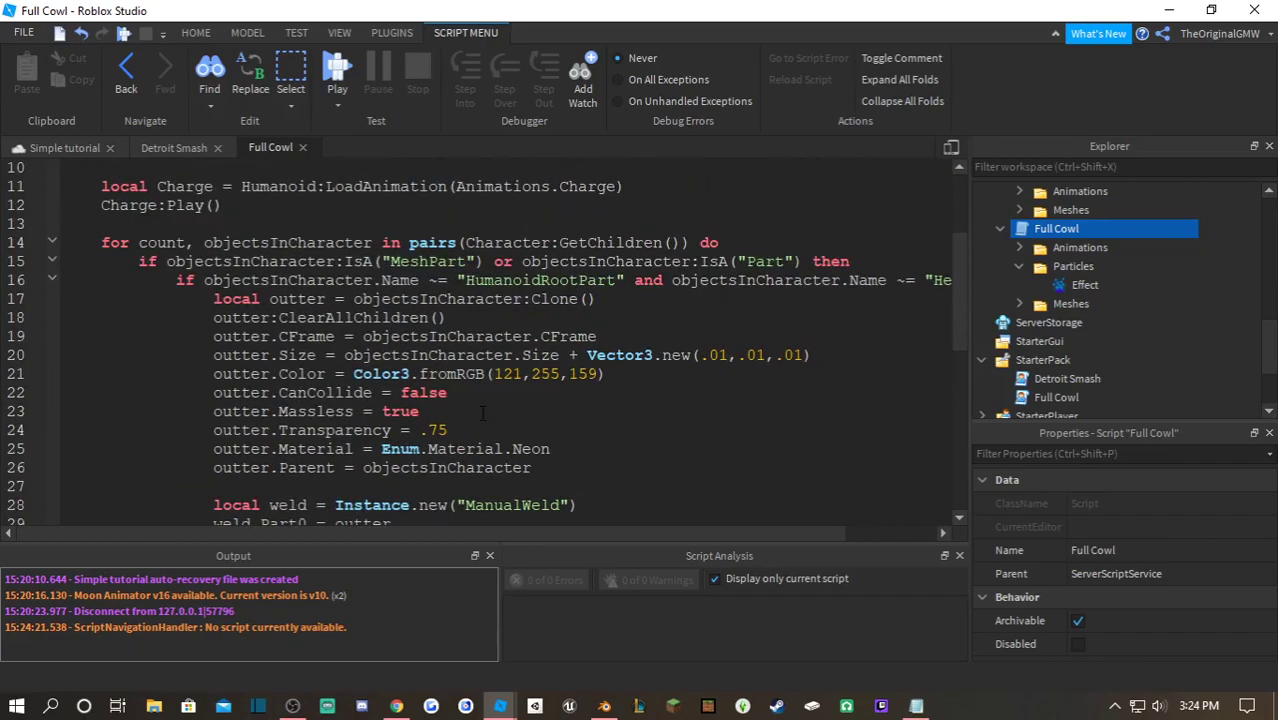
{"action": "scroll", "coordinate": [656, 322], "scroll_direction": "down", "scroll_amount": 3}
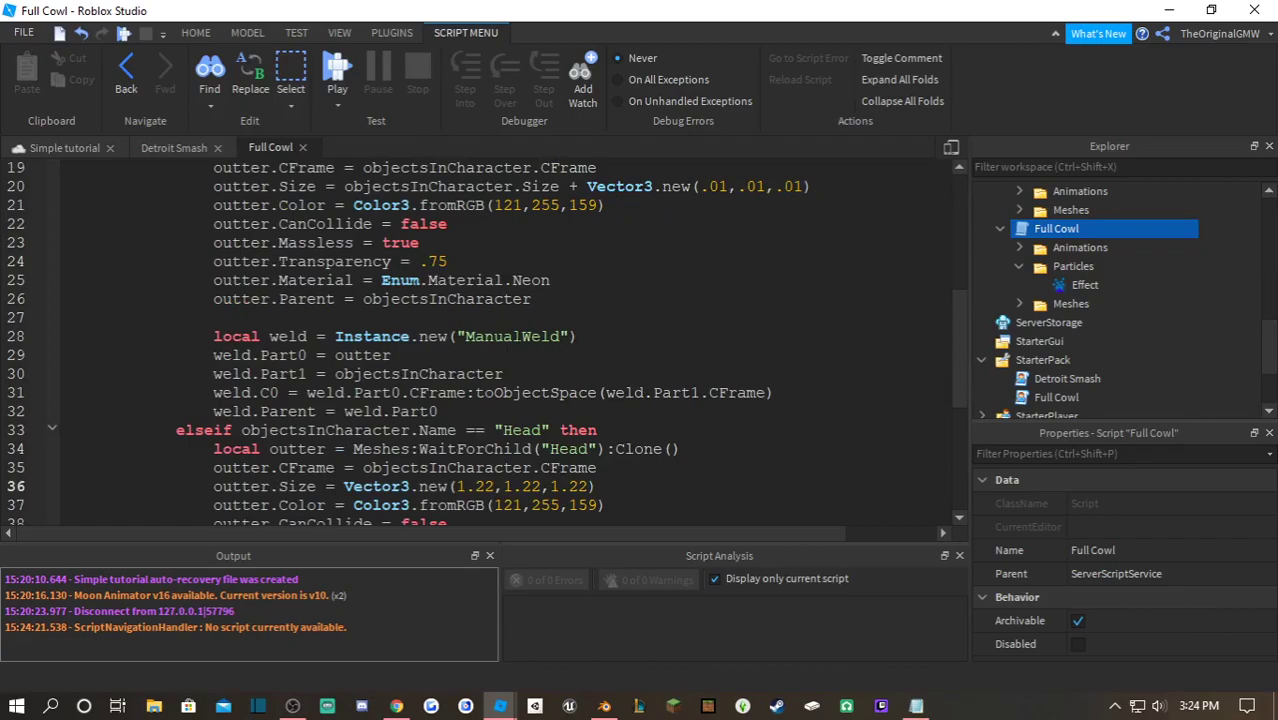
{"action": "key", "text": "Return"}
{"action": "key", "text": "Return"}
{"action": "key", "text": "Up"}
{"action": "key", "text": "Return"}
{"action": "type", "text": "l"}
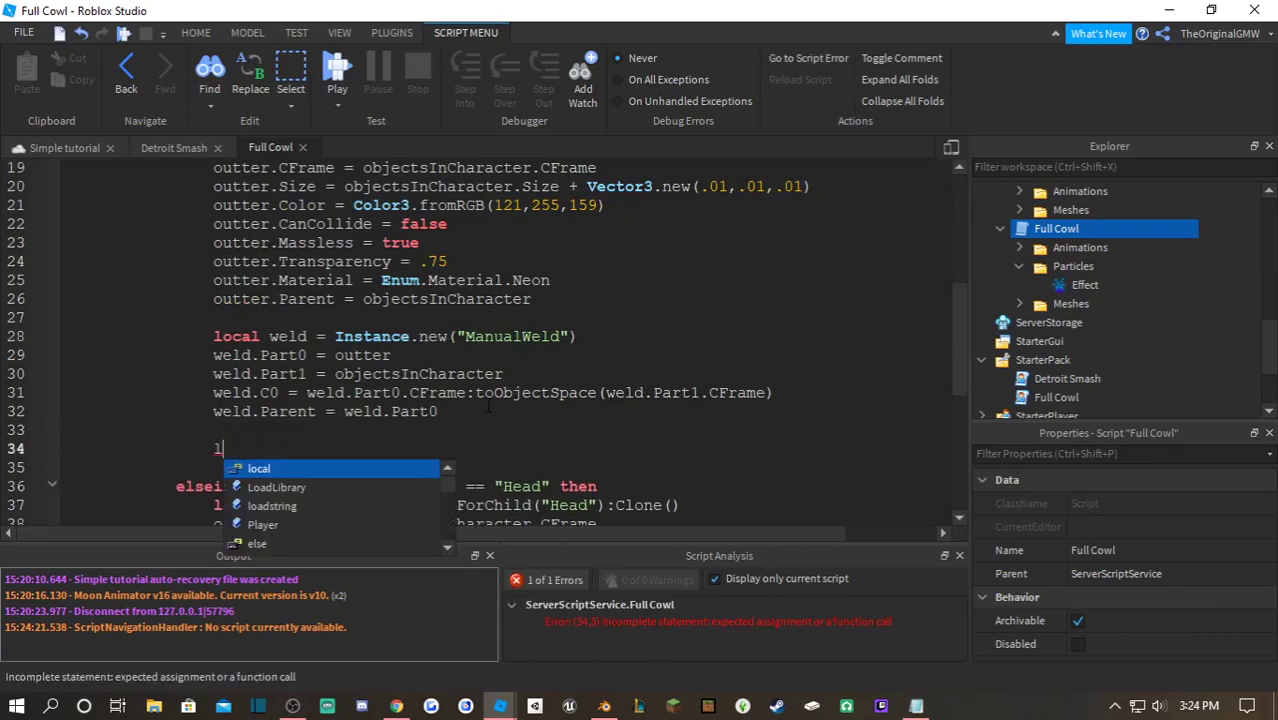
{"action": "type", "text": "ocal Lightning ="}
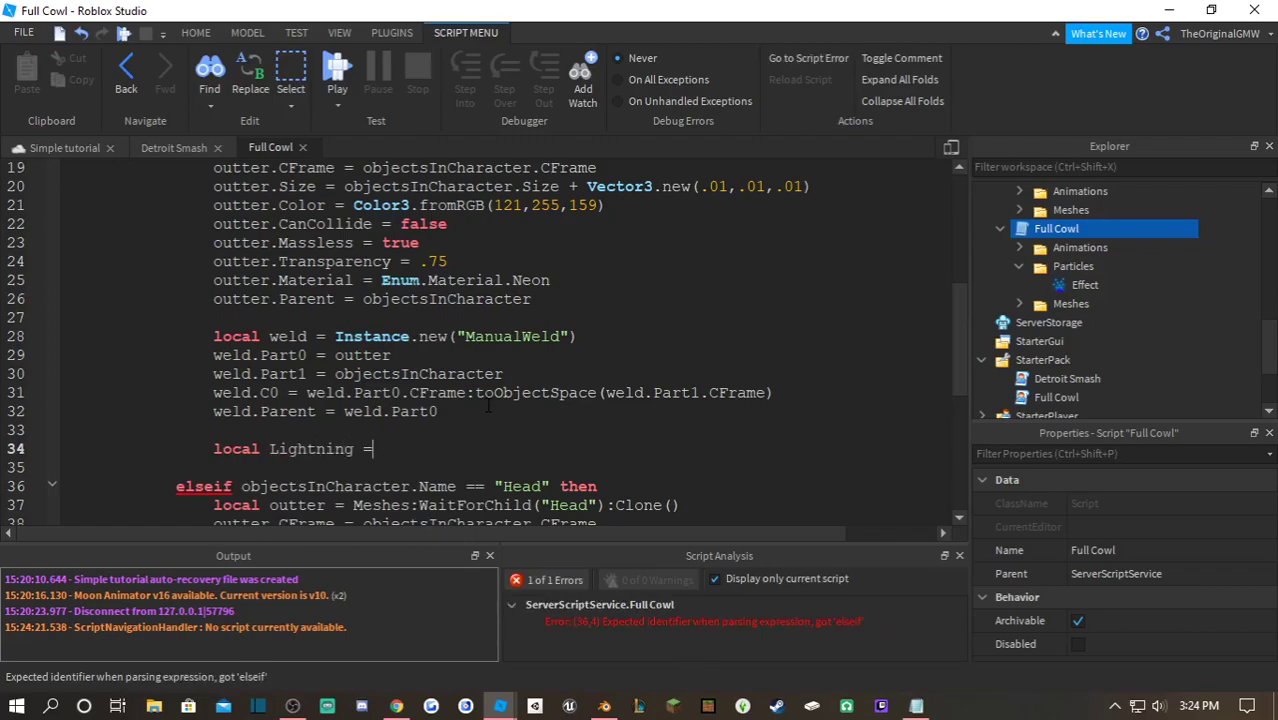
{"action": "type", "text": " Particles"}
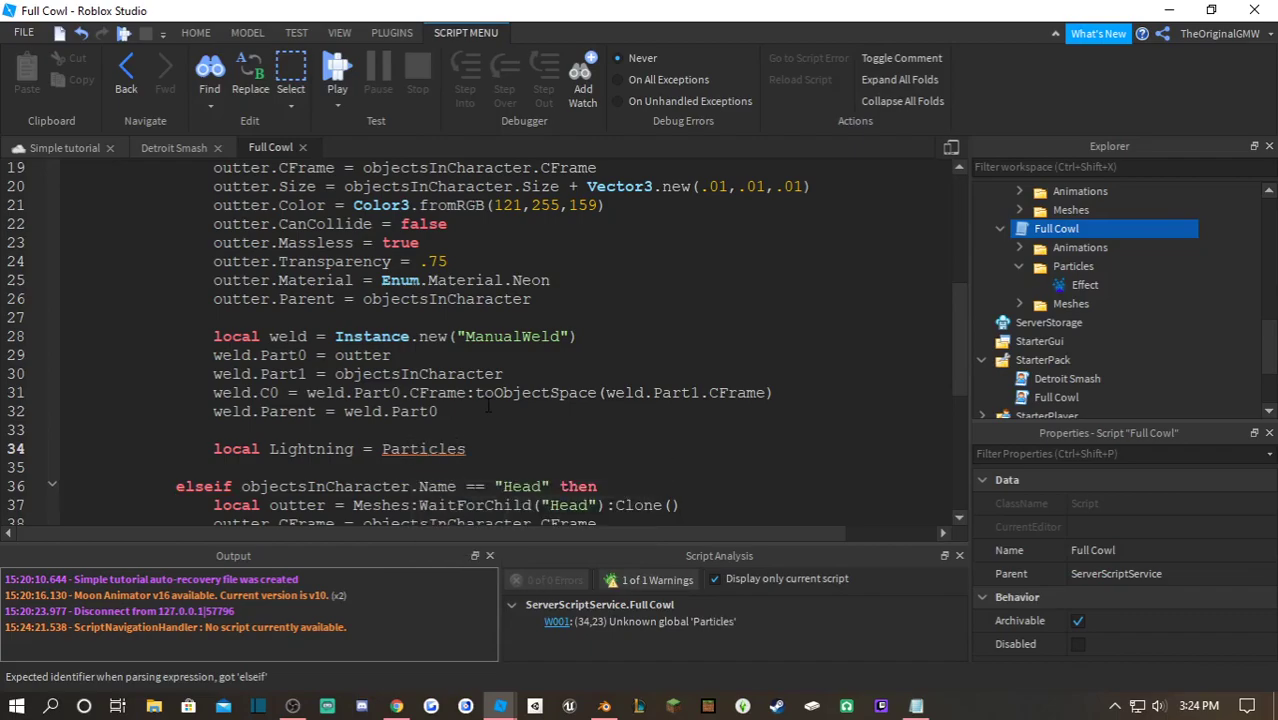
- Declare local Particles = script:WaitForChild("Particles") below the Meshes variable at the start of the script
{"action": "scroll", "coordinate": [490, 408], "scroll_direction": "down", "scroll_amount": 1}
{"action": "scroll", "coordinate": [497, 386], "scroll_direction": "up", "scroll_amount": 7}
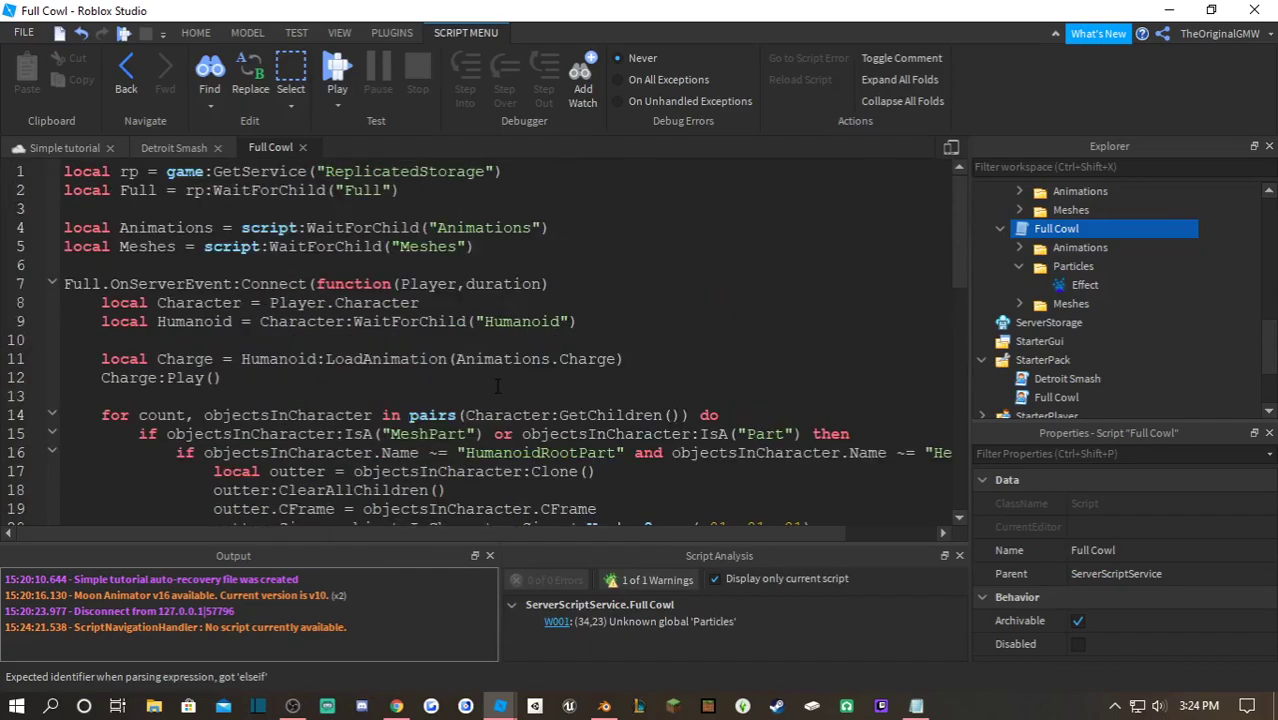
{"action": "left_click", "coordinate": [488, 240]}
{"action": "key", "text": "Return"}
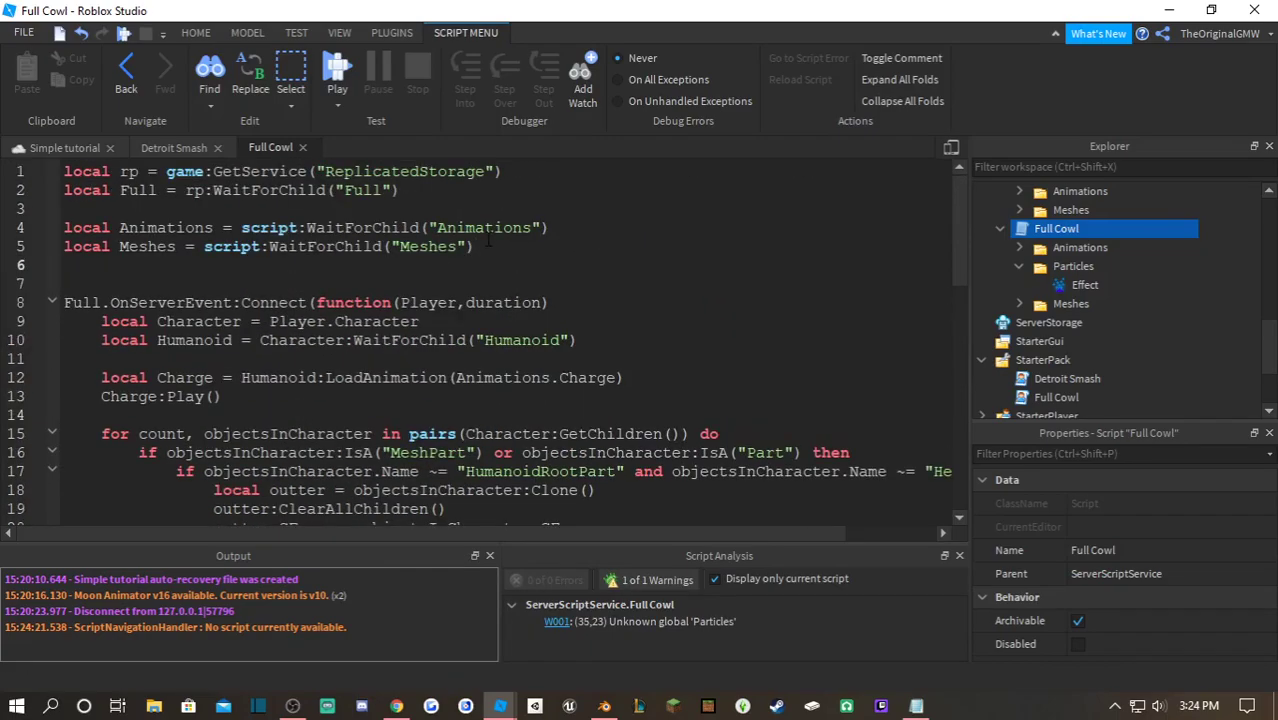
{"action": "type", "text": "local Particles = script"}
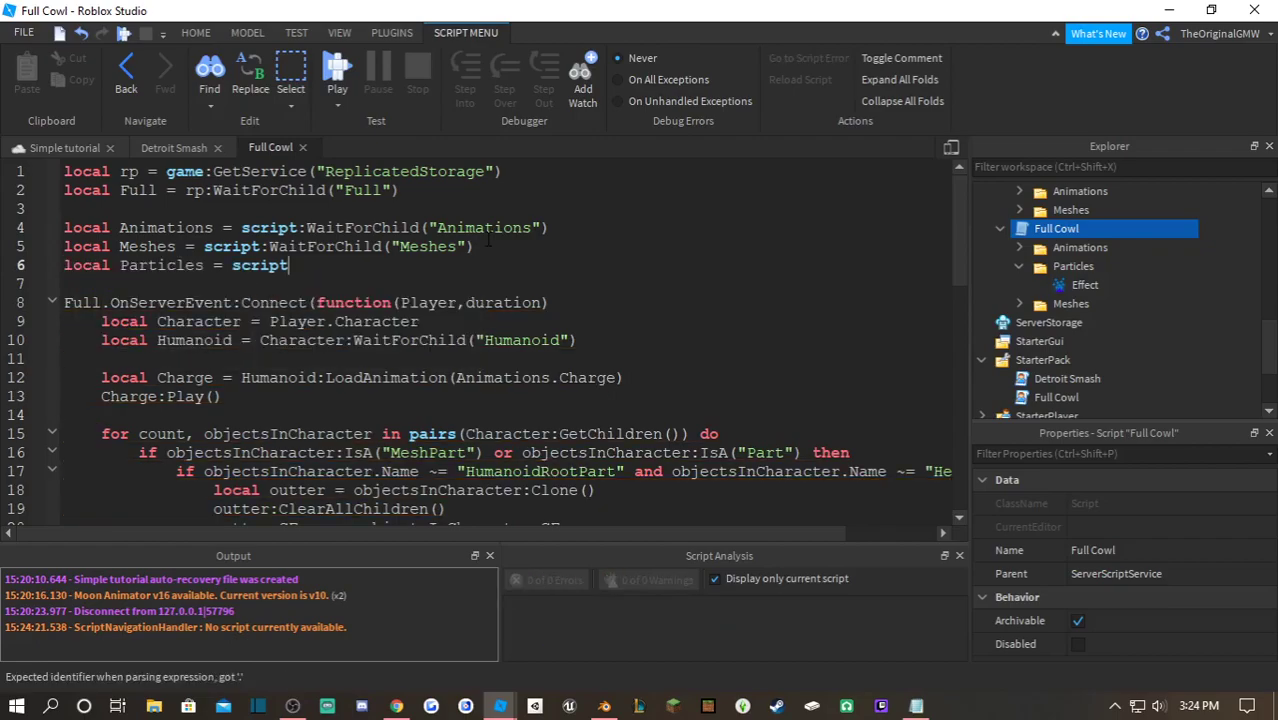
{"action": "type", "text": ":WaitForChild(\"Par"}
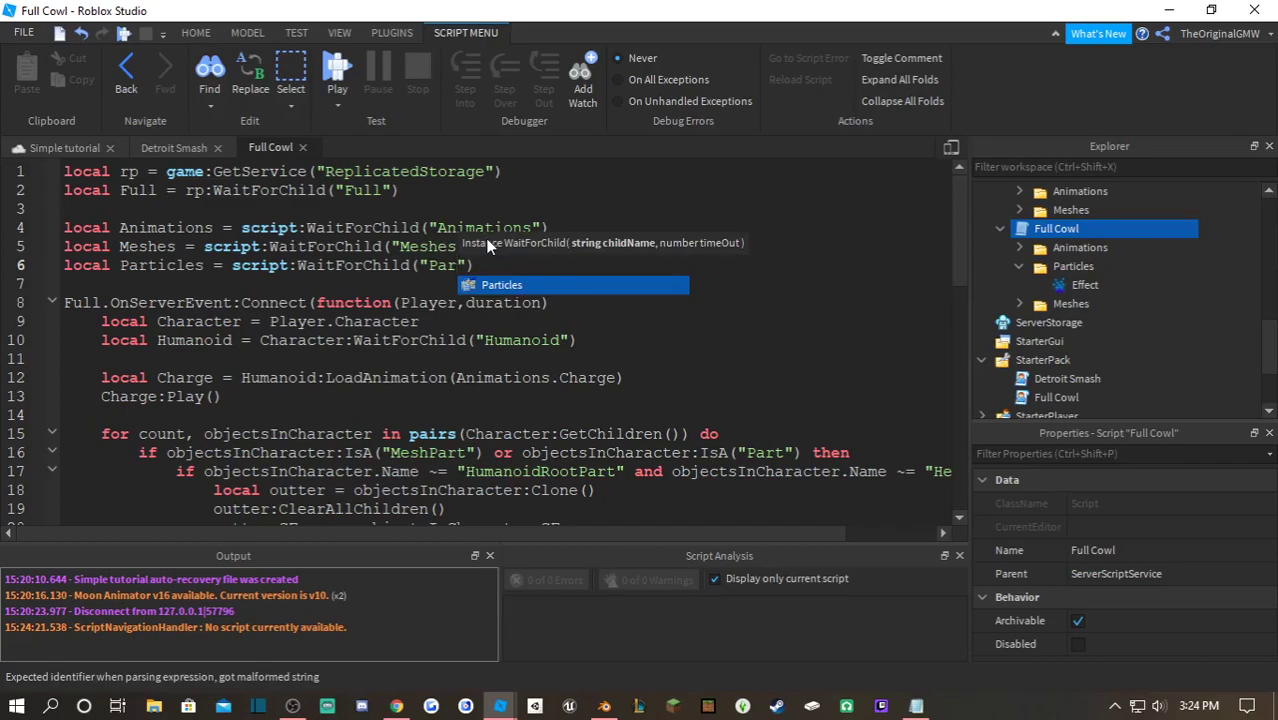
{"action": "key", "text": "Tab"}
{"action": "scroll", "coordinate": [532, 258], "scroll_direction": "down", "scroll_amount": 1}
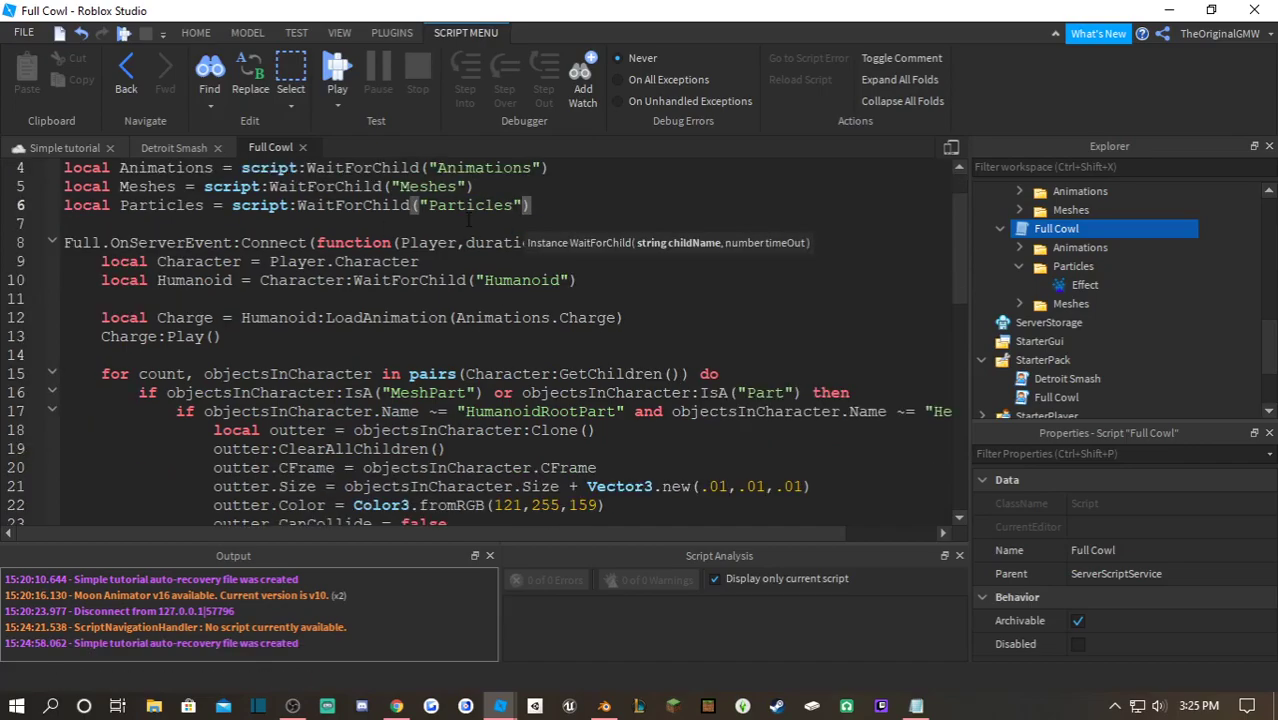
{"action": "left_click", "coordinate": [468, 220]}
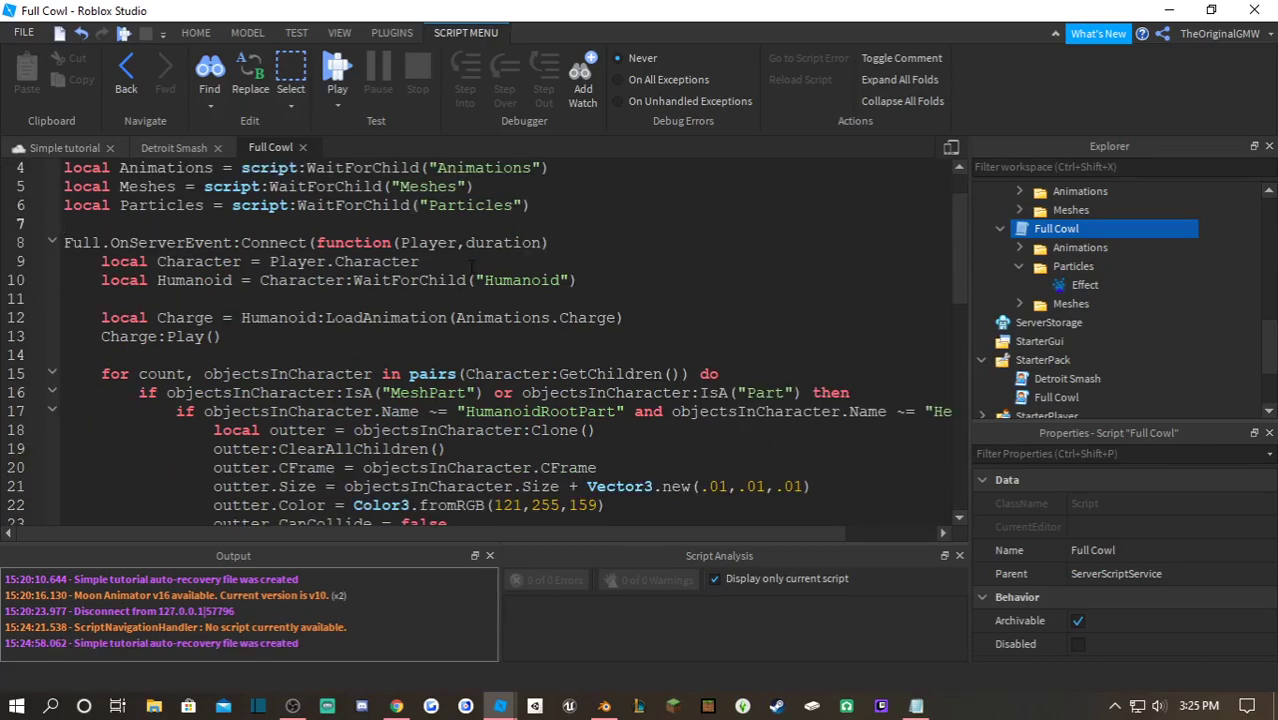
- Complete the Lightning declaration with :WaitForChild("Effect"):Clone() and add a line beneath it
{"action": "scroll", "coordinate": [452, 290], "scroll_direction": "down", "scroll_amount": 8}
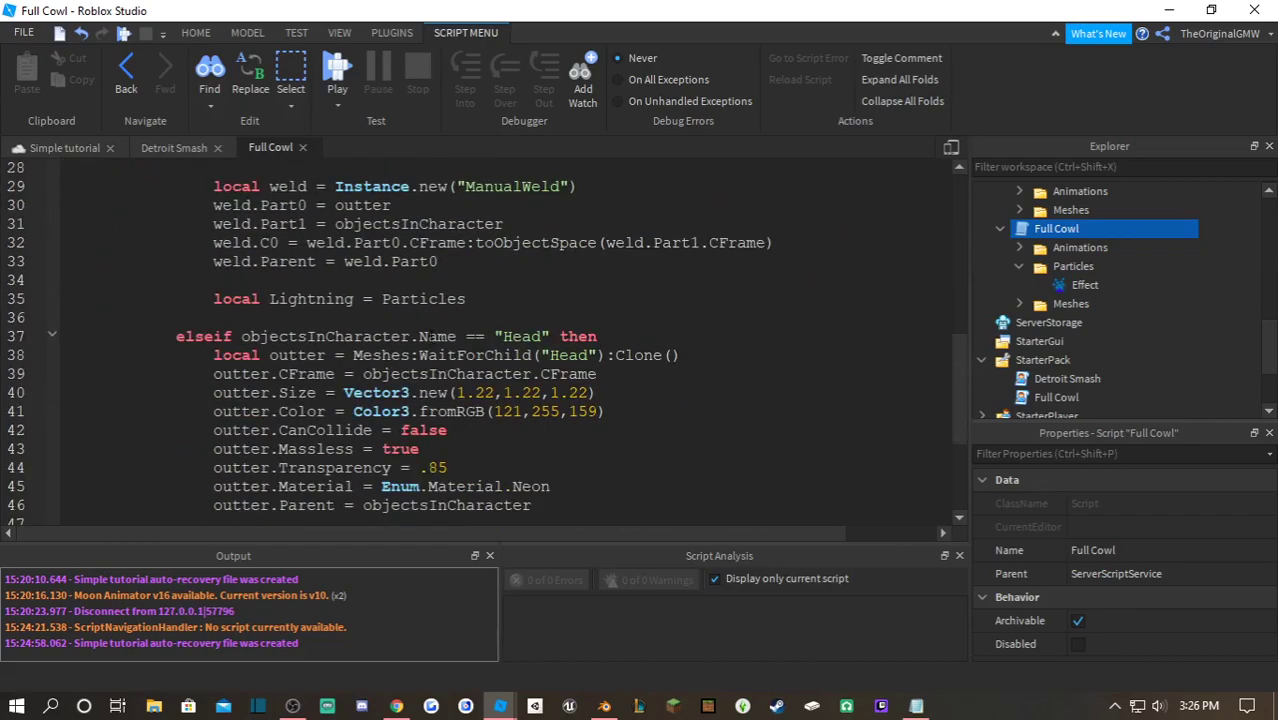
{"action": "type", "text": ":wait"}
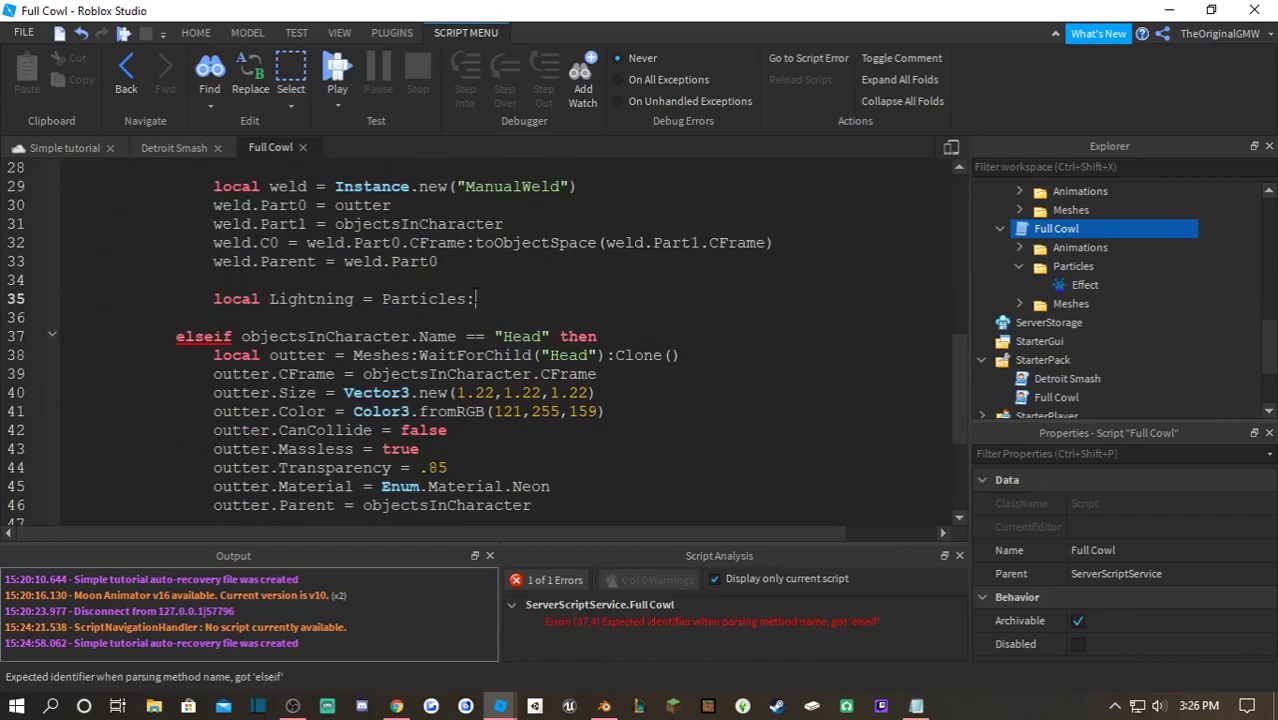
{"action": "key", "text": "BackSpace"}
{"action": "type", "text": "WaitForChild"}
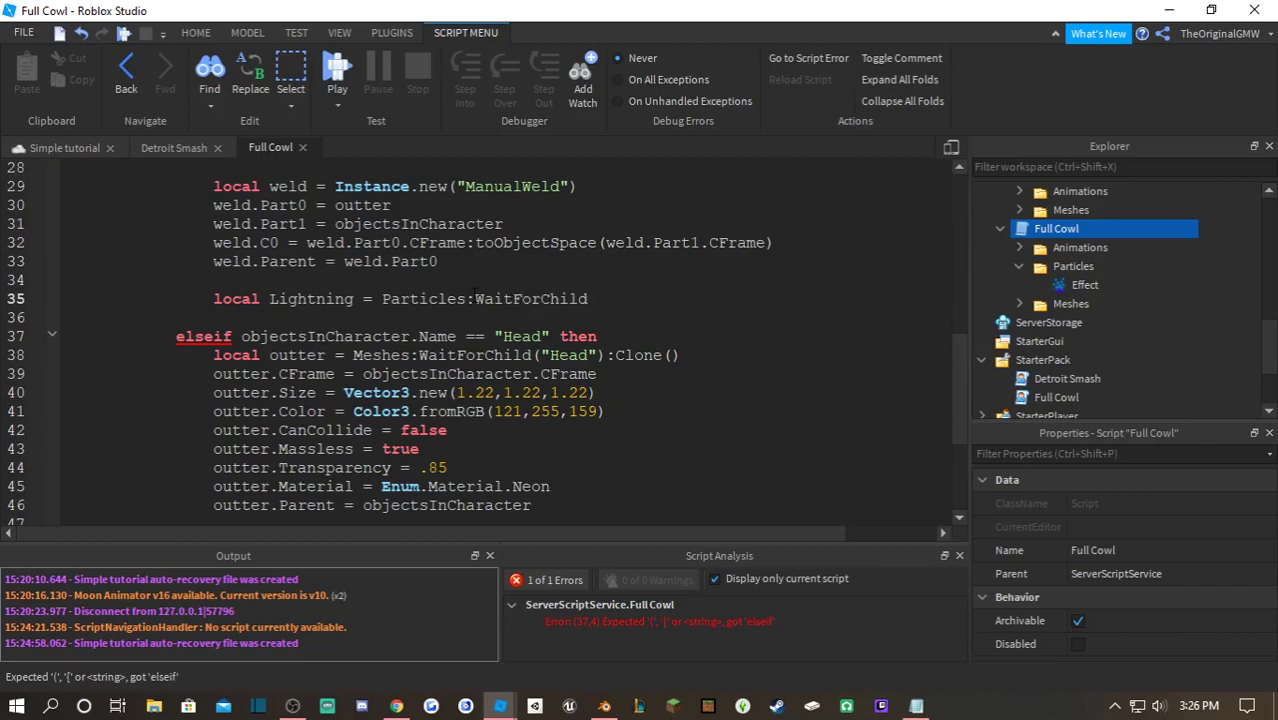
{"action": "type", "text": "(\"Effect\"):C"}
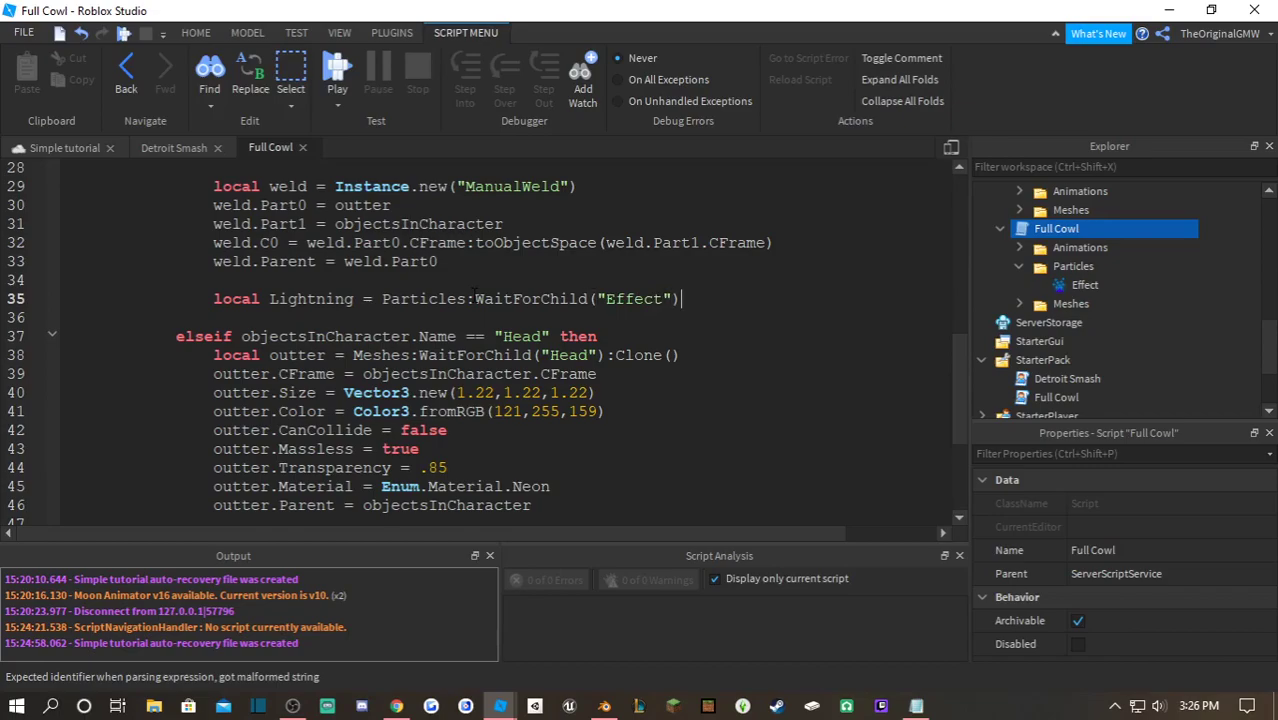
{"action": "type", "text": "lone(0"}
{"action": "key", "text": "Return"}
{"action": "key", "text": "BackSpace"}
{"action": "key", "text": "BackSpace"}
{"action": "key", "text": "BackSpace"}
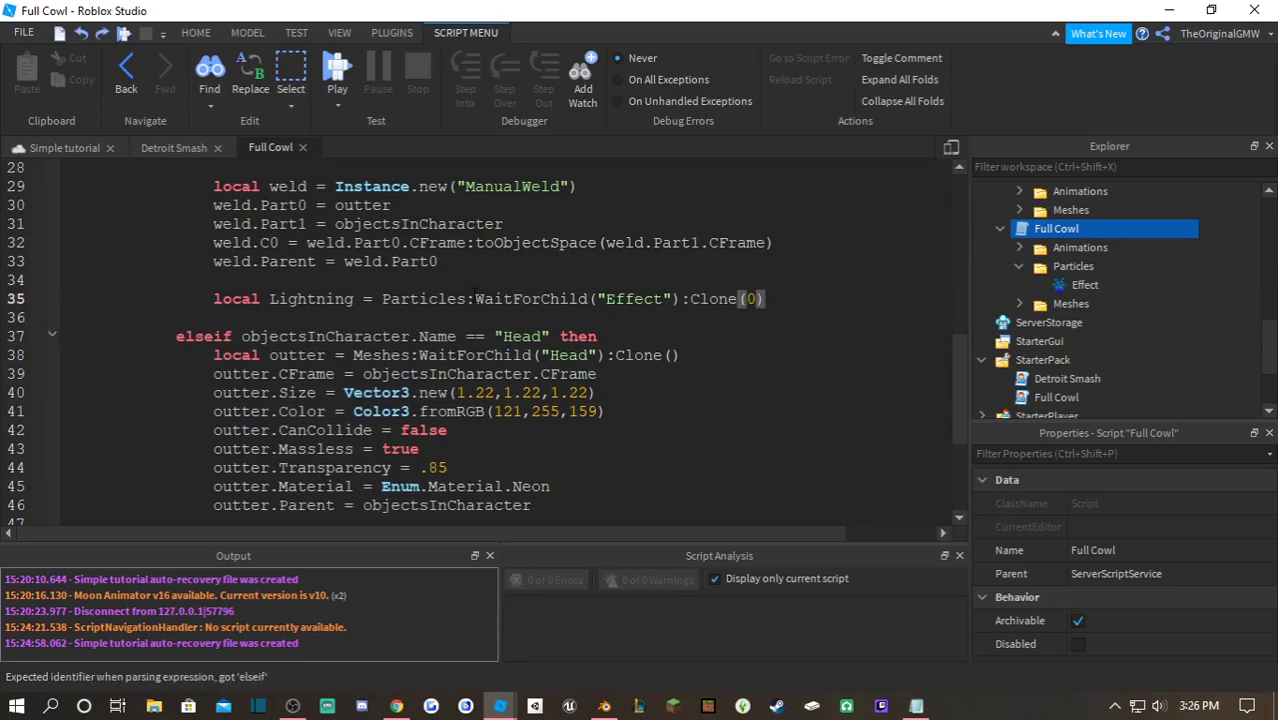
{"action": "key", "text": "BackSpace"}
{"action": "key", "text": "End"}
{"action": "key", "text": "Return"}
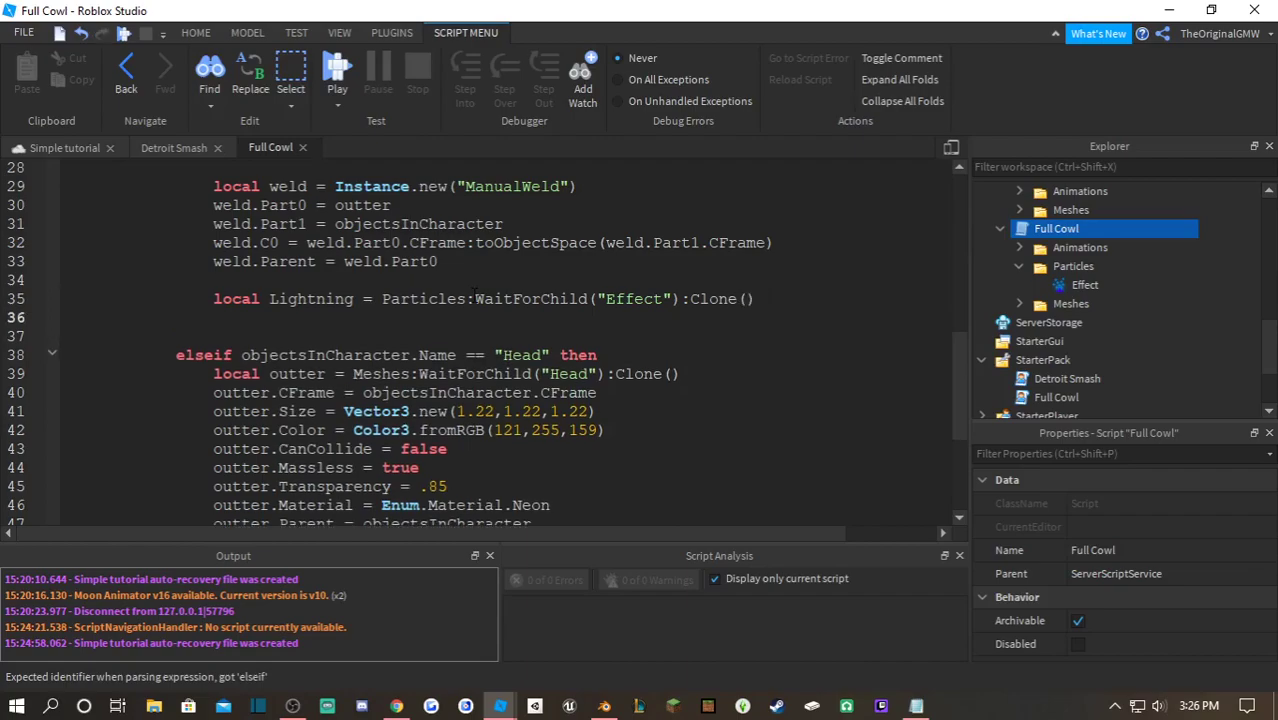
- Parent the cloned effect with Lightning.Parent = objectsInCharacter, and check that variable's use in the loop
{"action": "type", "text": "ligh"}
{"action": "key", "text": "Tab"}
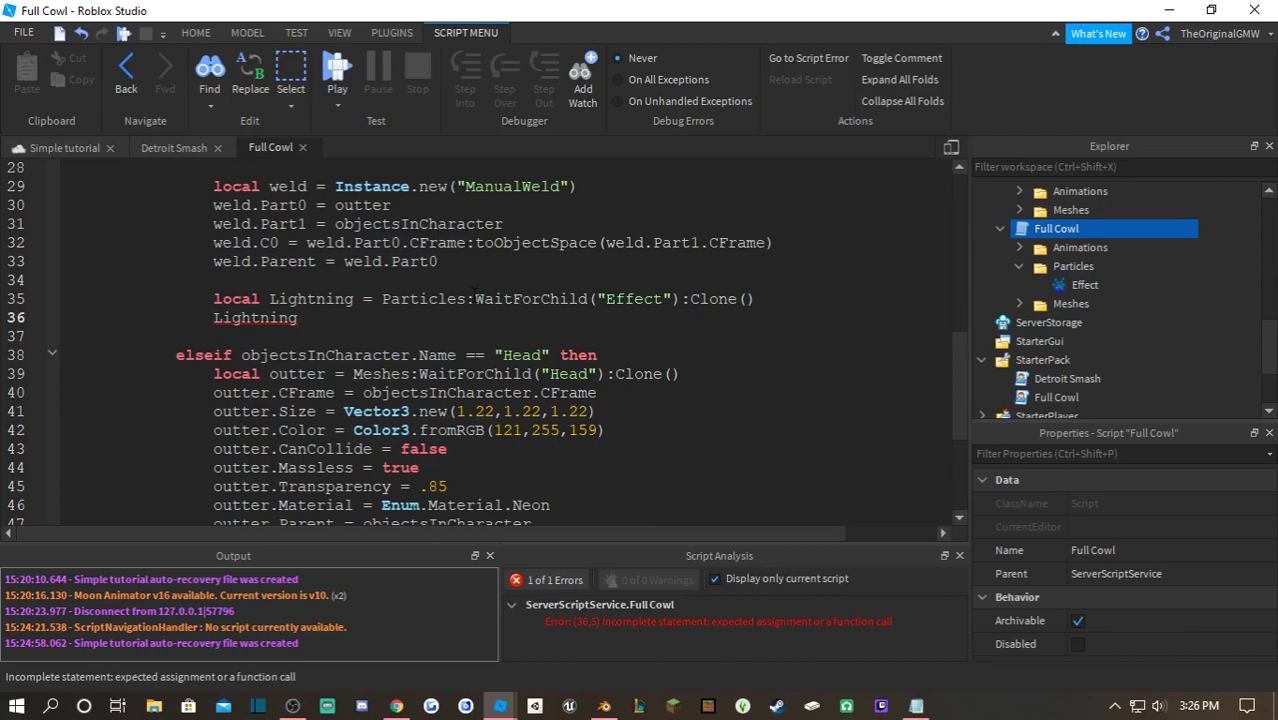
{"action": "type", "text": ".PArent ="}
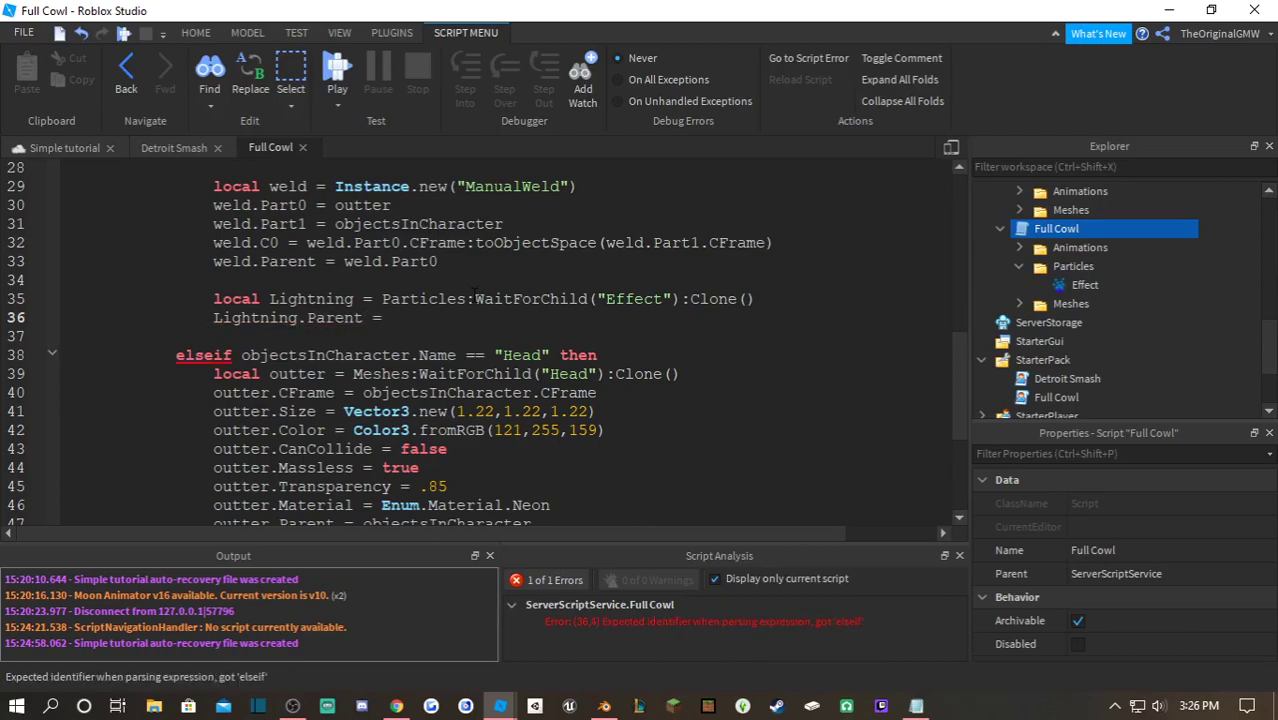
{"action": "type", "text": "ob"}
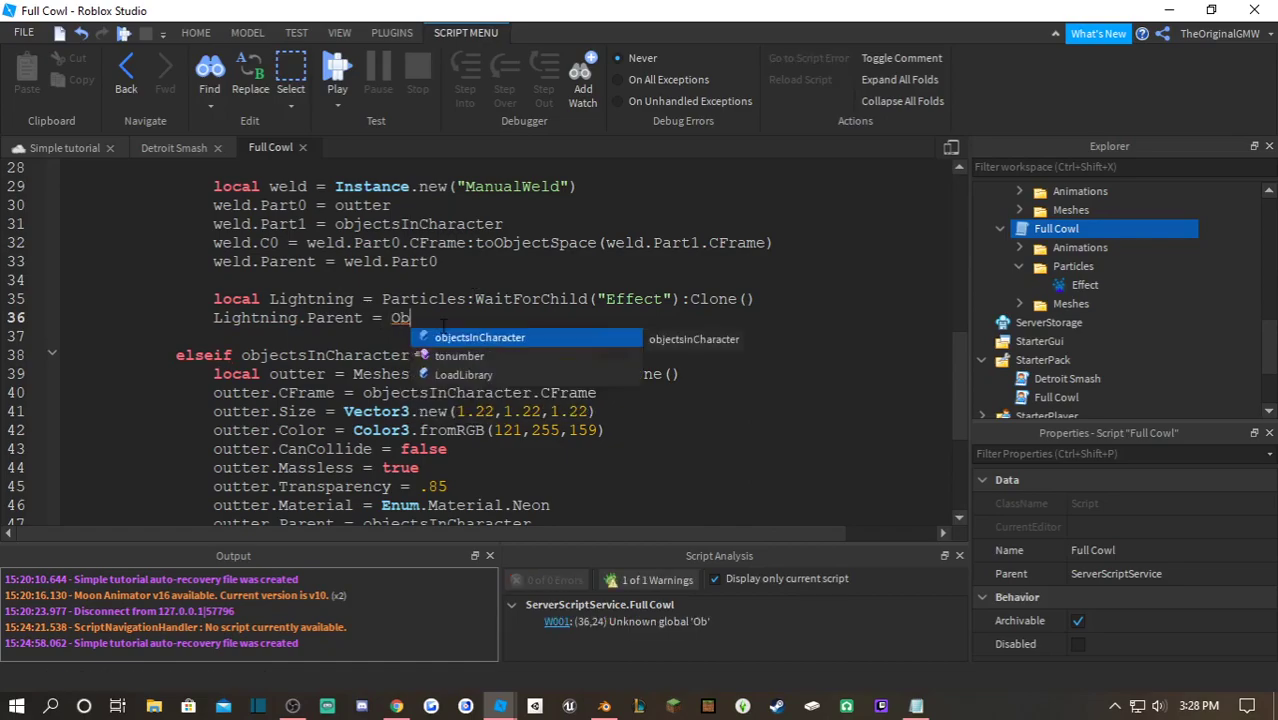
{"action": "key", "text": "Tab"}
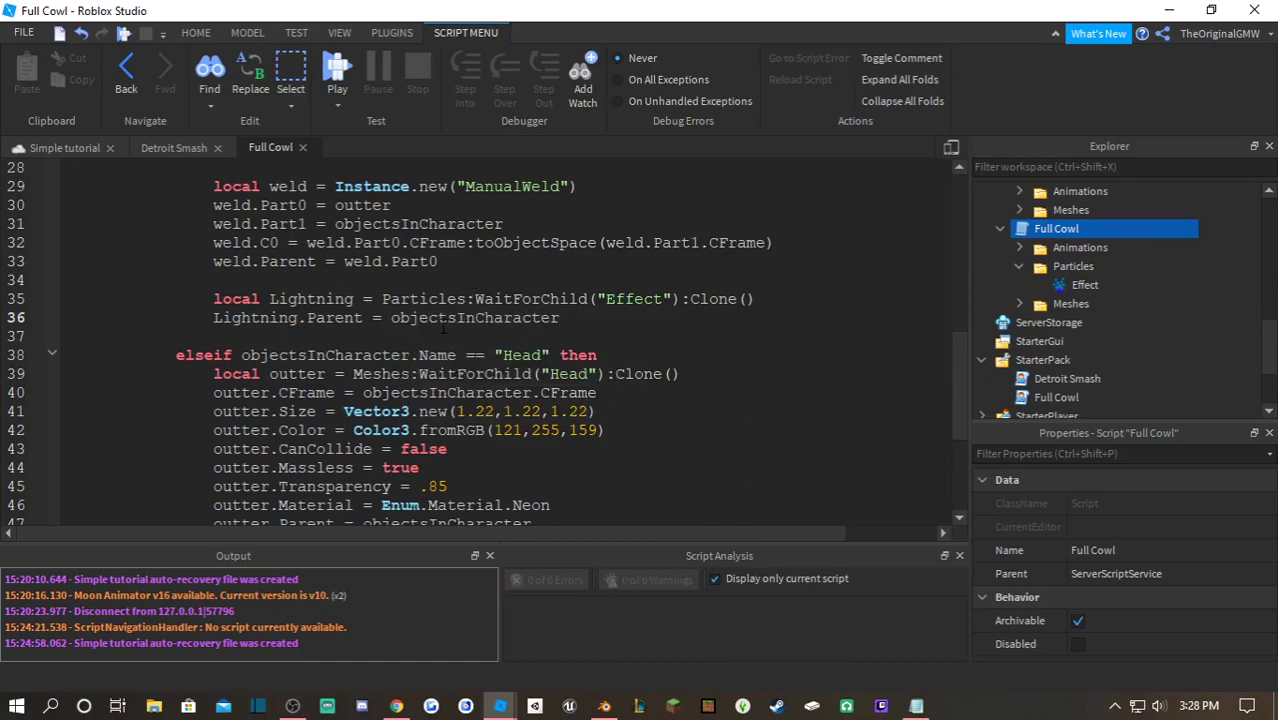
{"action": "double_click", "coordinate": [433, 318]}
{"action": "scroll", "coordinate": [433, 320], "scroll_direction": "up", "scroll_amount": 5}
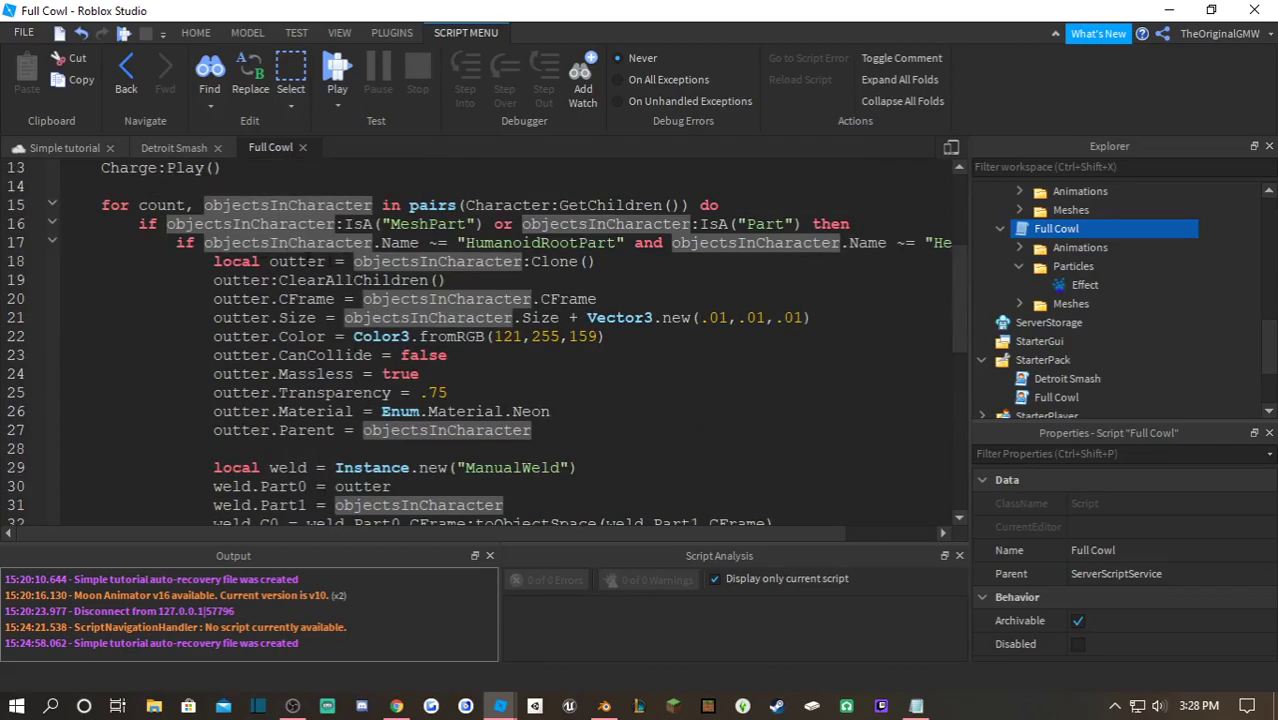
{"action": "scroll", "coordinate": [247, 240], "scroll_direction": "down", "scroll_amount": 3}
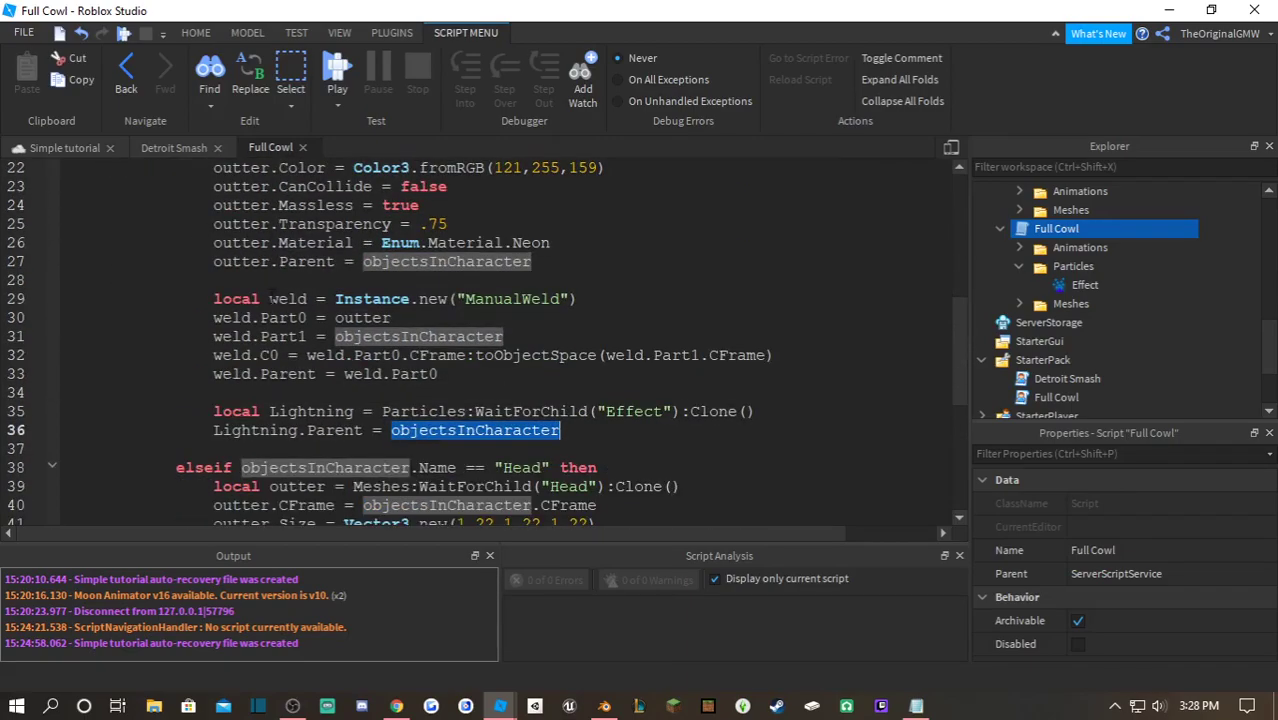
{"action": "left_click", "coordinate": [398, 336]}
{"action": "left_click", "coordinate": [568, 430]}
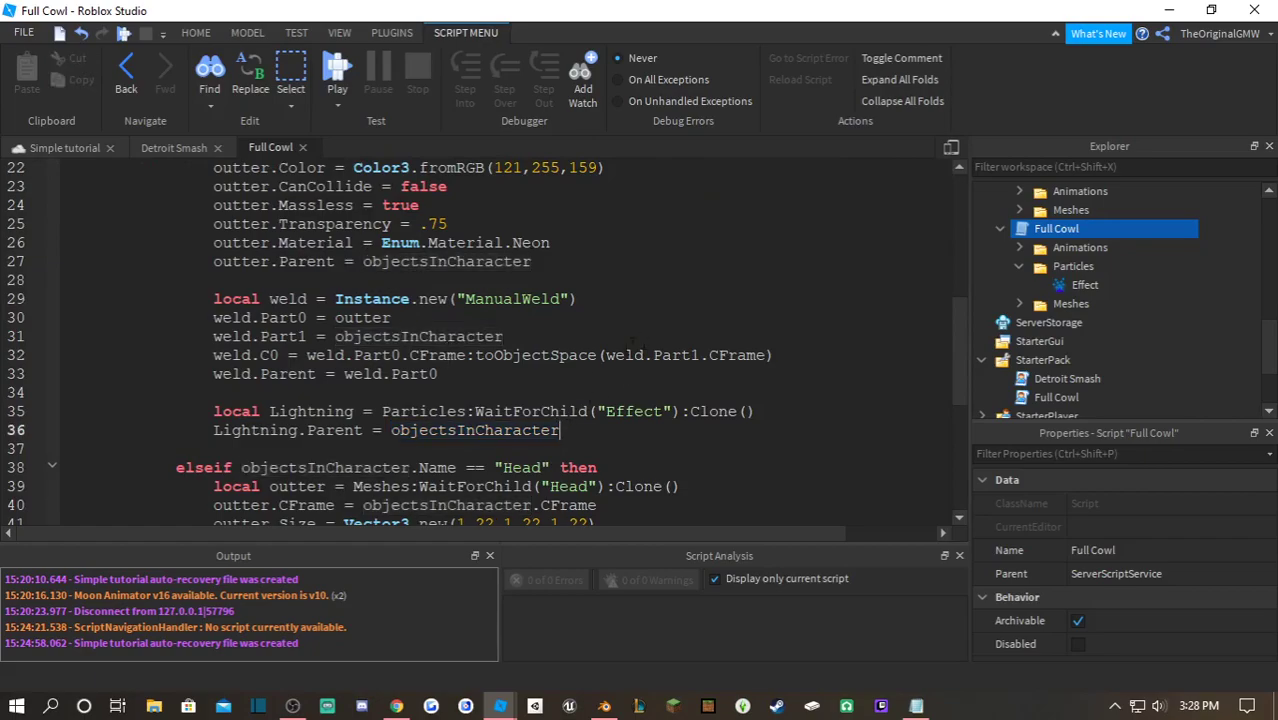
- Copy the two Lightning lines that clone and parent the Effect into the Head branch of the script
{"action": "scroll", "coordinate": [568, 430], "scroll_direction": "down", "scroll_amount": 2}
{"action": "left_click_drag", "start_coordinate": [575, 320], "coordinate": [223, 298]}
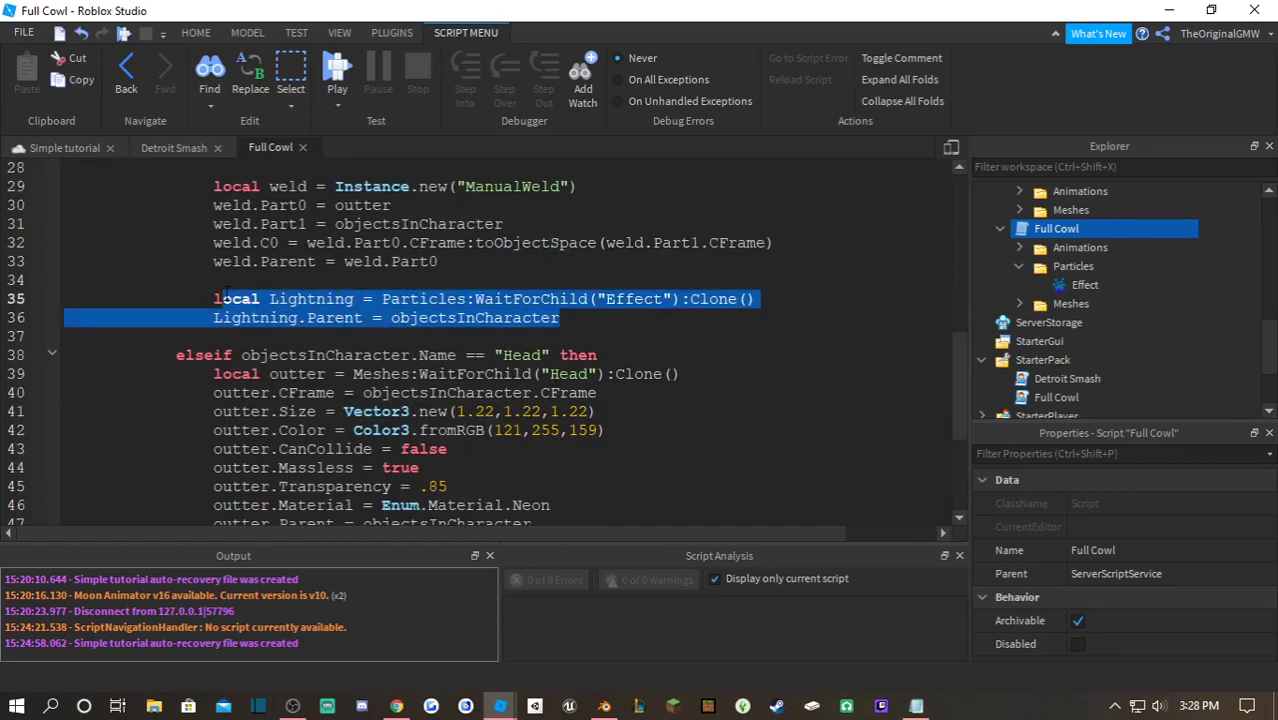
{"action": "scroll", "coordinate": [433, 374], "scroll_direction": "down", "scroll_amount": 4}
{"action": "scroll", "coordinate": [433, 374], "scroll_direction": "up", "scroll_amount": 1}
{"action": "left_click", "coordinate": [452, 467]}
{"action": "key", "text": "Return"}
{"action": "key", "text": "Return"}
{"action": "type", "text": "local Lightning = Particles:WaitForChild(\"Effect\"):Clone() Lightning.Parent = objectsInCharacter"}
{"action": "scroll", "coordinate": [452, 467], "scroll_direction": "down", "scroll_amount": 2}
{"action": "scroll", "coordinate": [452, 467], "scroll_direction": "up", "scroll_amount": 2}
- Playtest the game, activate Full Cowl and view the character's green lightning aura from the front
{"action": "left_click", "coordinate": [337, 72]}
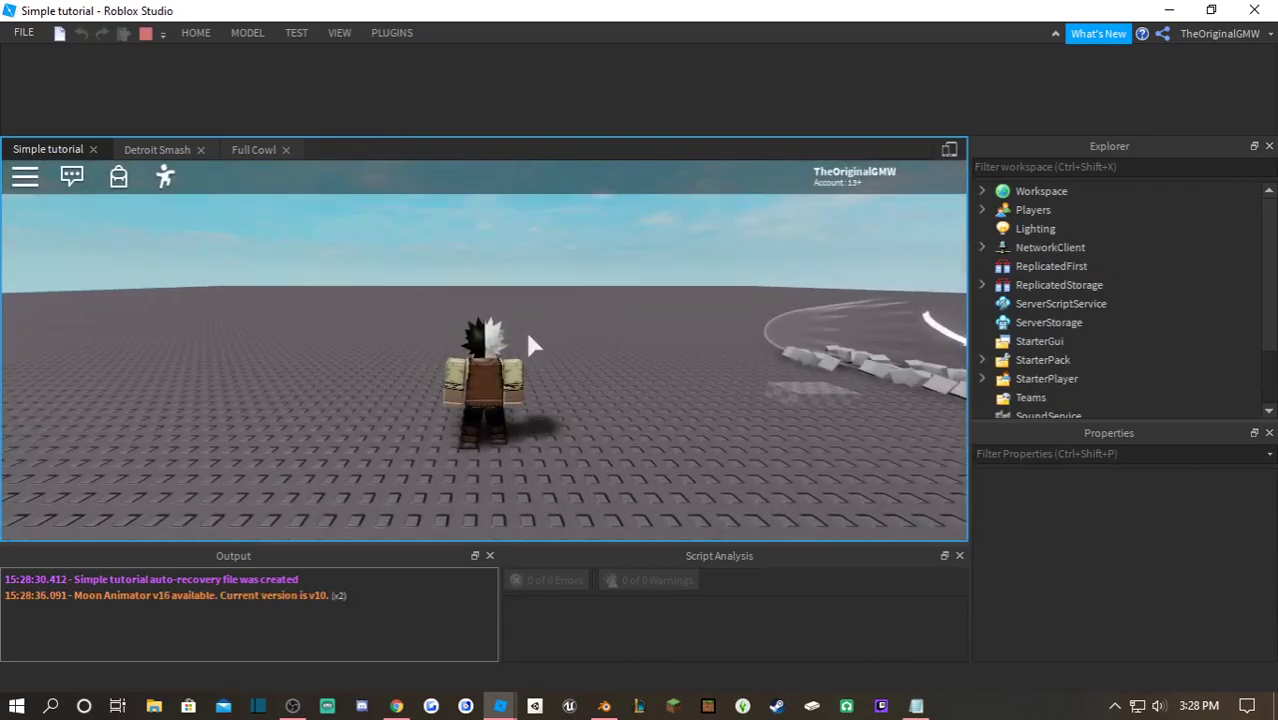
{"action": "key", "text": "e"}
{"action": "right_click_drag", "start_coordinate": [525, 334], "coordinate": [525, 334]}
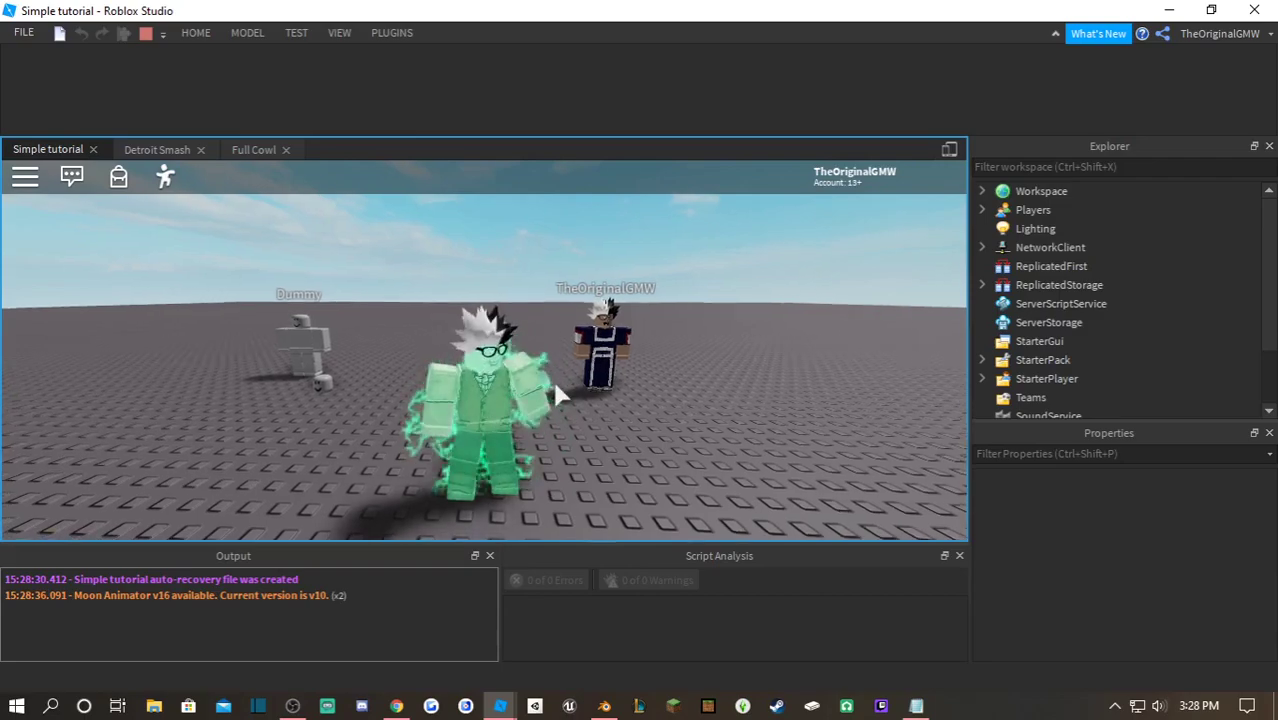
{"action": "right_click_drag", "start_coordinate": [559, 397], "coordinate": [545, 400]}
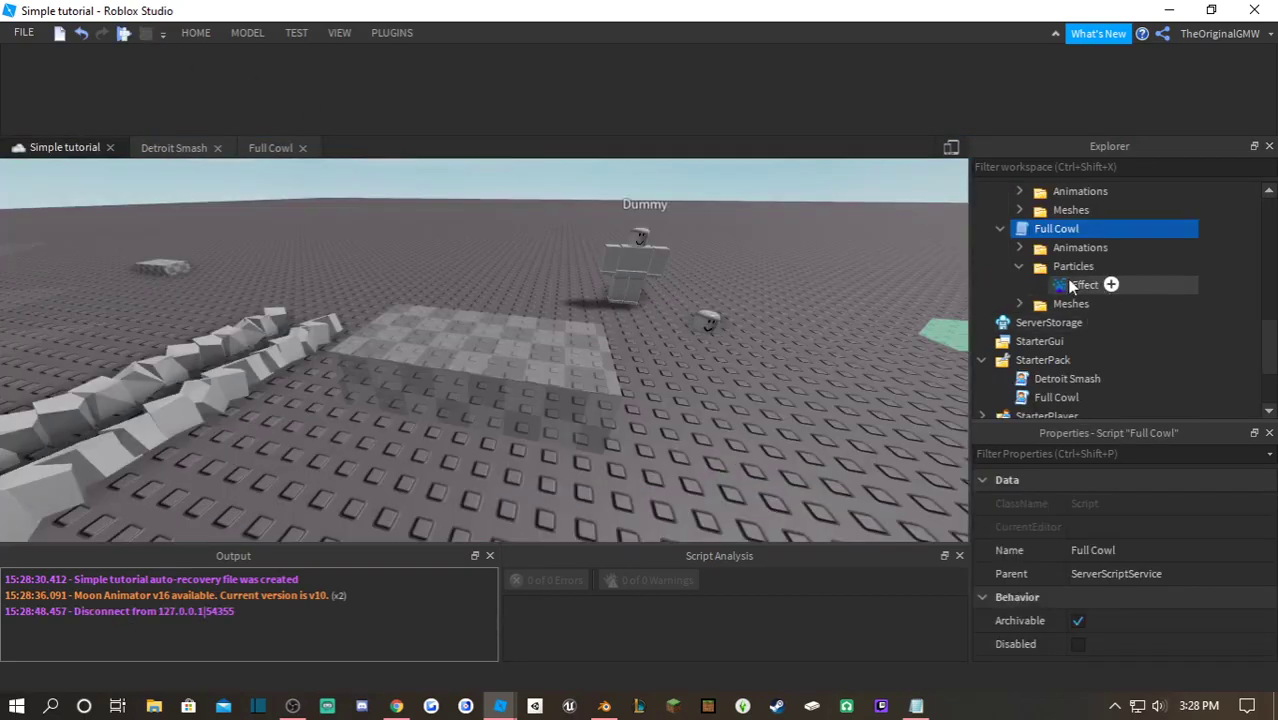
- Set the Rate of the Effect emitter in the Full Cowl Particles folder to 15
{"action": "left_click", "coordinate": [1076, 287]}
{"action": "scroll", "coordinate": [1127, 520], "scroll_direction": "down", "scroll_amount": 5}
{"action": "scroll", "coordinate": [1137, 547], "scroll_direction": "down", "scroll_amount": 3}
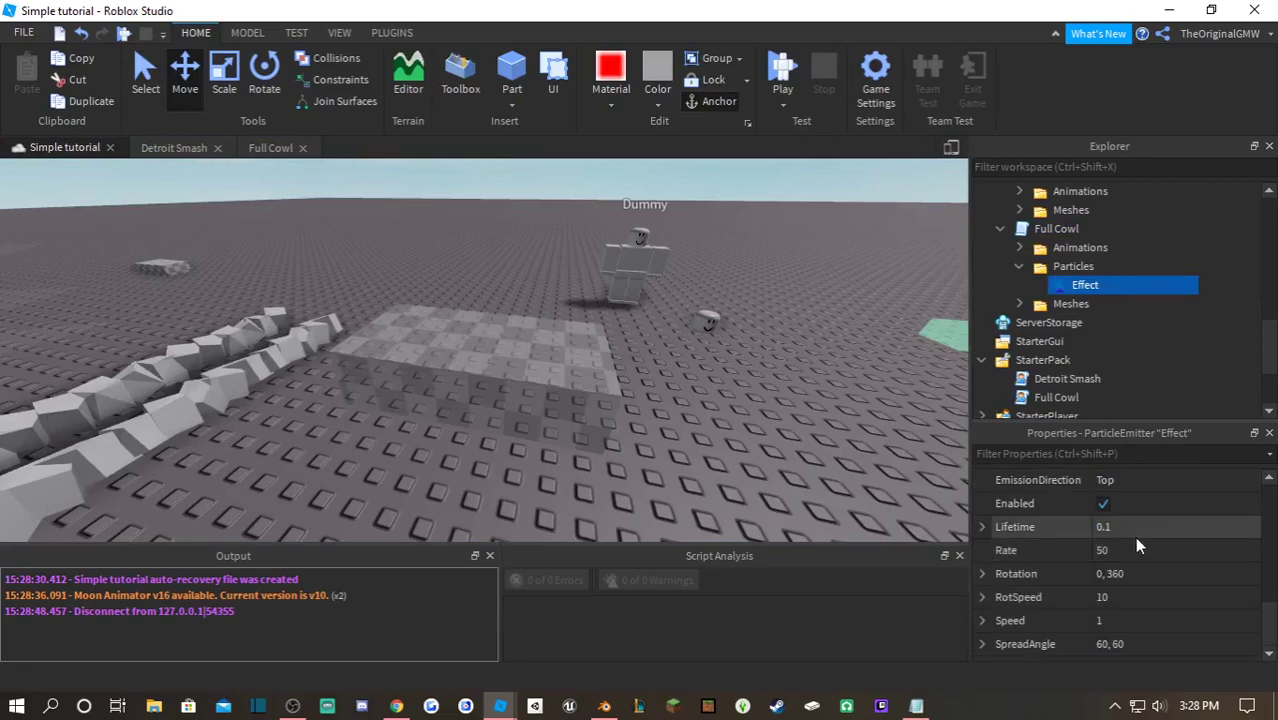
{"action": "left_click", "coordinate": [1134, 549]}
{"action": "type", "text": "15"}
{"action": "key", "text": "Return"}
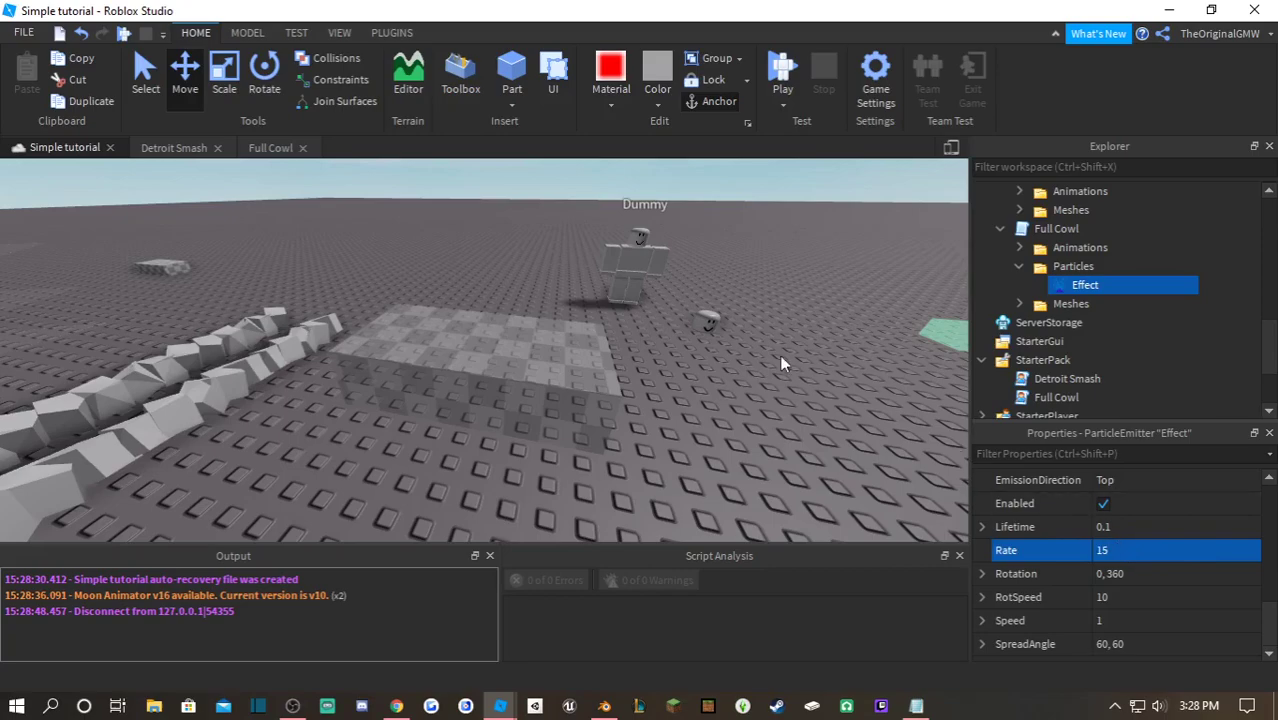
- Playtest the game, activate Full Cowl to check the aura at the new particle rate, and end the playtest
{"action": "left_click", "coordinate": [795, 308]}
{"action": "left_click", "coordinate": [783, 68]}
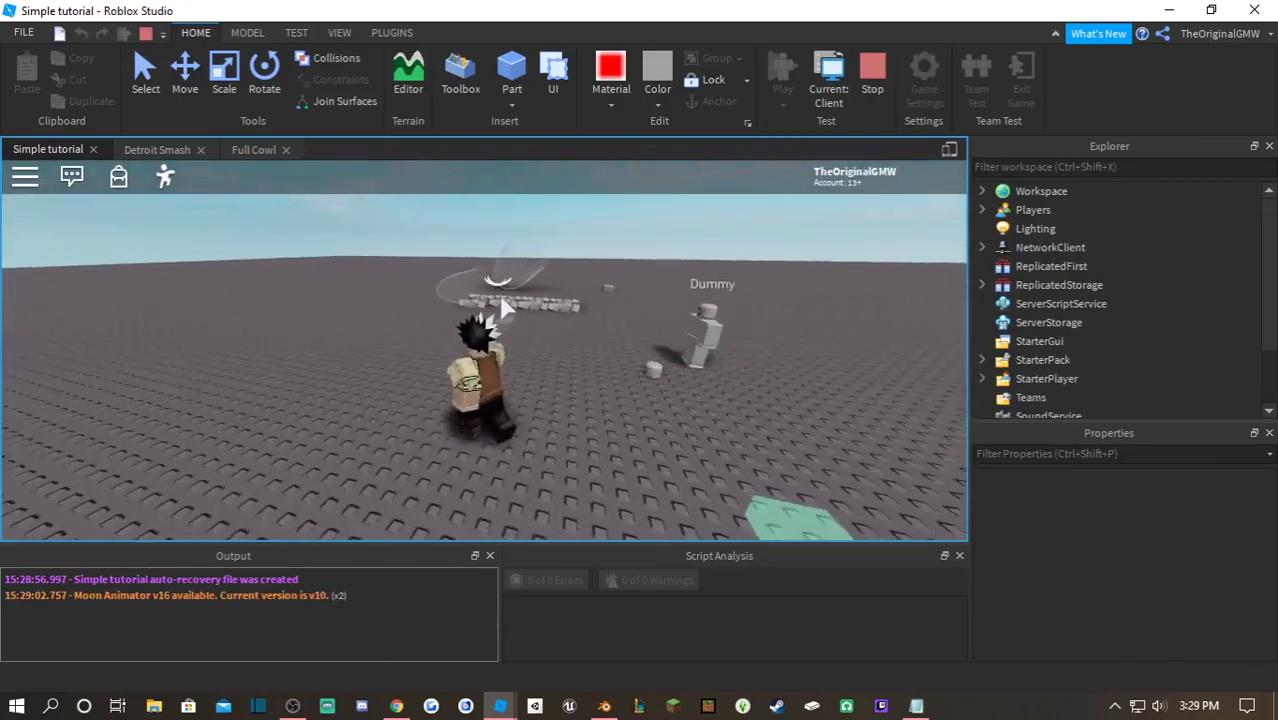
{"action": "key", "text": "s"}
{"action": "right_click_drag", "start_coordinate": [502, 308], "coordinate": [502, 308]}
{"action": "key", "text": "q"}
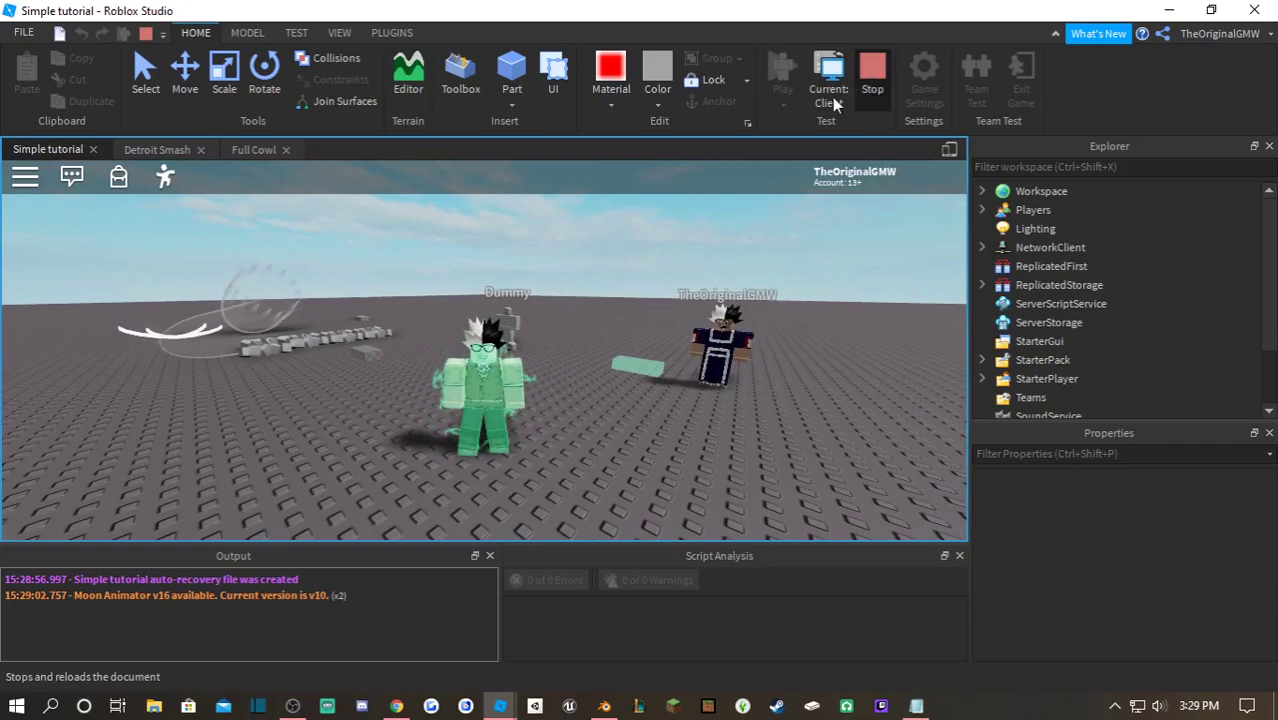
{"action": "left_click", "coordinate": [868, 78]}
- Set outter.Transparency for the body parts to .80 in the Full Cowl script
{"action": "left_click", "coordinate": [262, 149]}
{"action": "scroll", "coordinate": [480, 340], "scroll_direction": "up", "scroll_amount": 2}
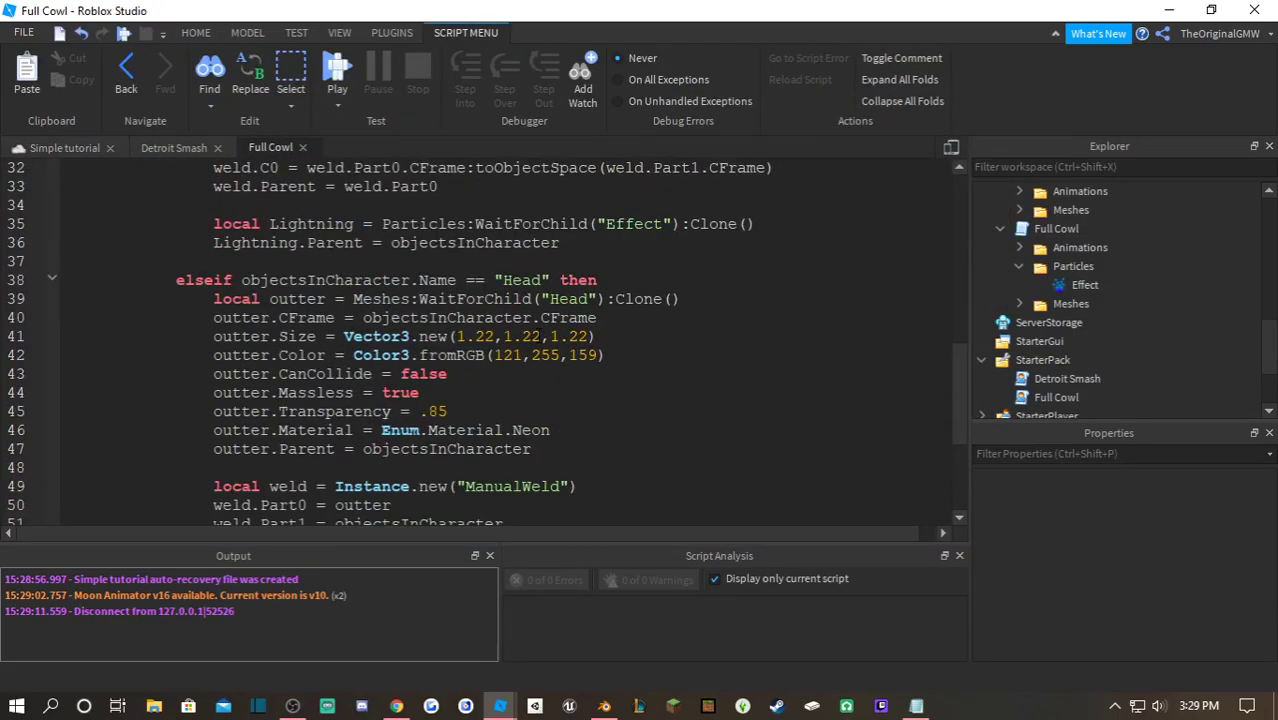
{"action": "scroll", "coordinate": [480, 340], "scroll_direction": "up", "scroll_amount": 4}
{"action": "left_click_drag", "start_coordinate": [437, 261], "coordinate": [447, 261]}
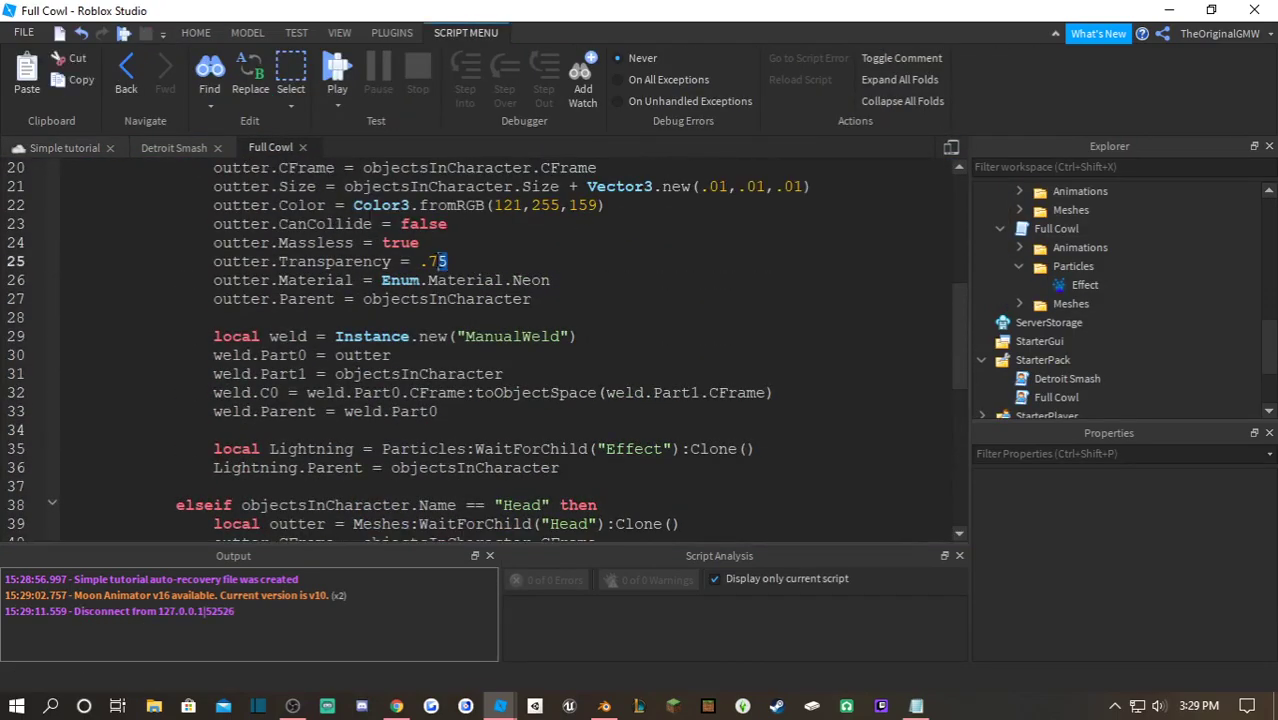
{"action": "type", "text": "30"}
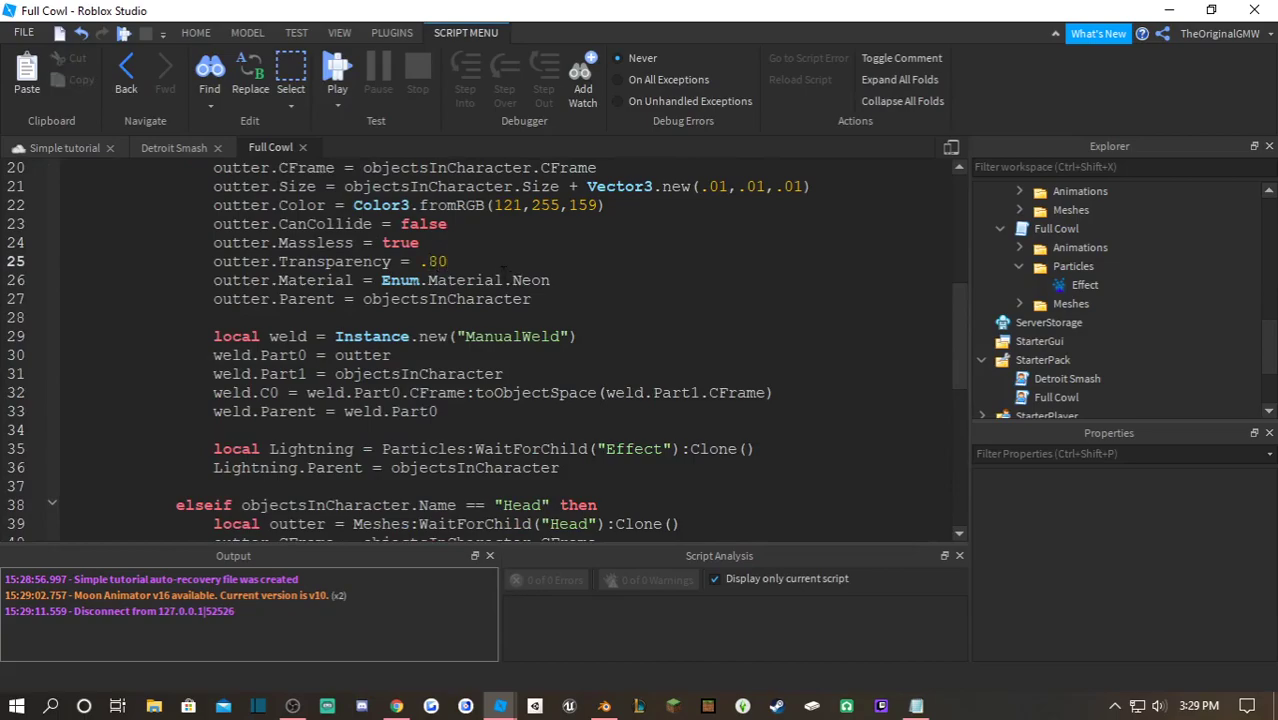
- Load the uniformed character's animation in the Animation Editor and scrub through its poses to the 0:15 keyframe
{"action": "left_click", "coordinate": [58, 154]}
{"action": "right_click_drag", "start_coordinate": [460, 270], "coordinate": [459, 270]}
{"action": "key", "text": "w"}
{"action": "key", "text": "s"}
{"action": "left_click", "coordinate": [391, 33]}
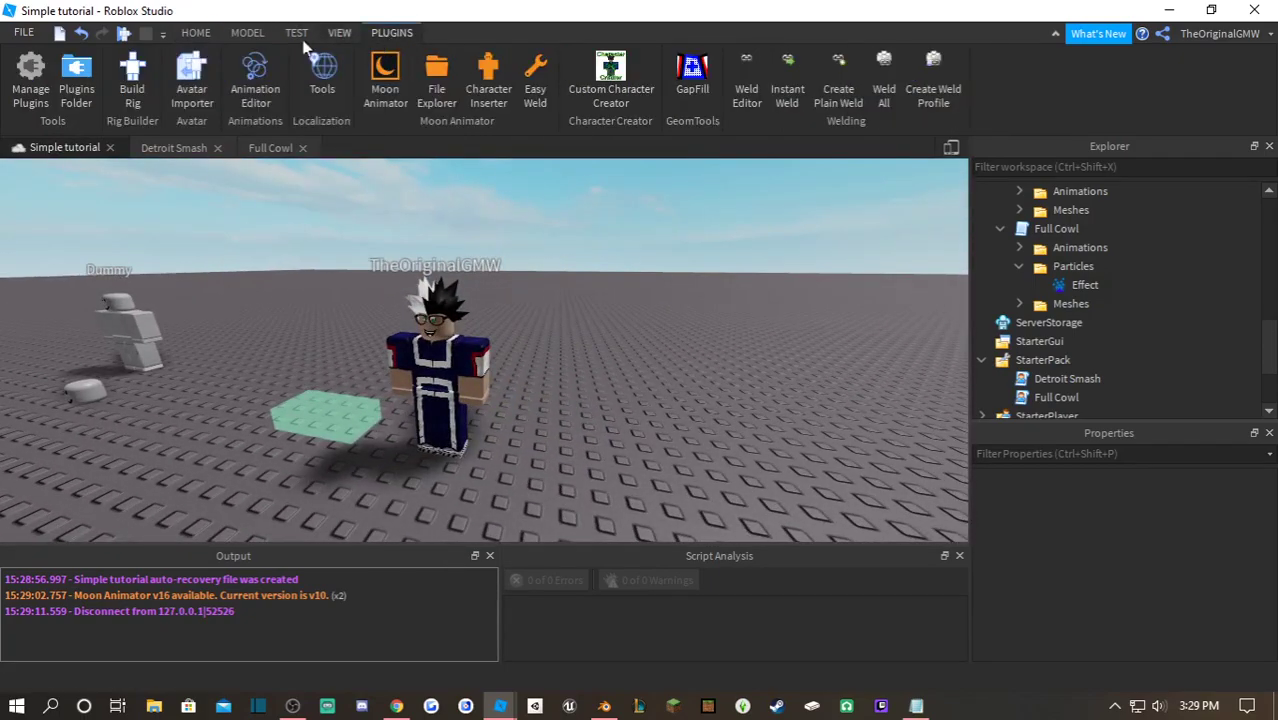
{"action": "left_click", "coordinate": [255, 90]}
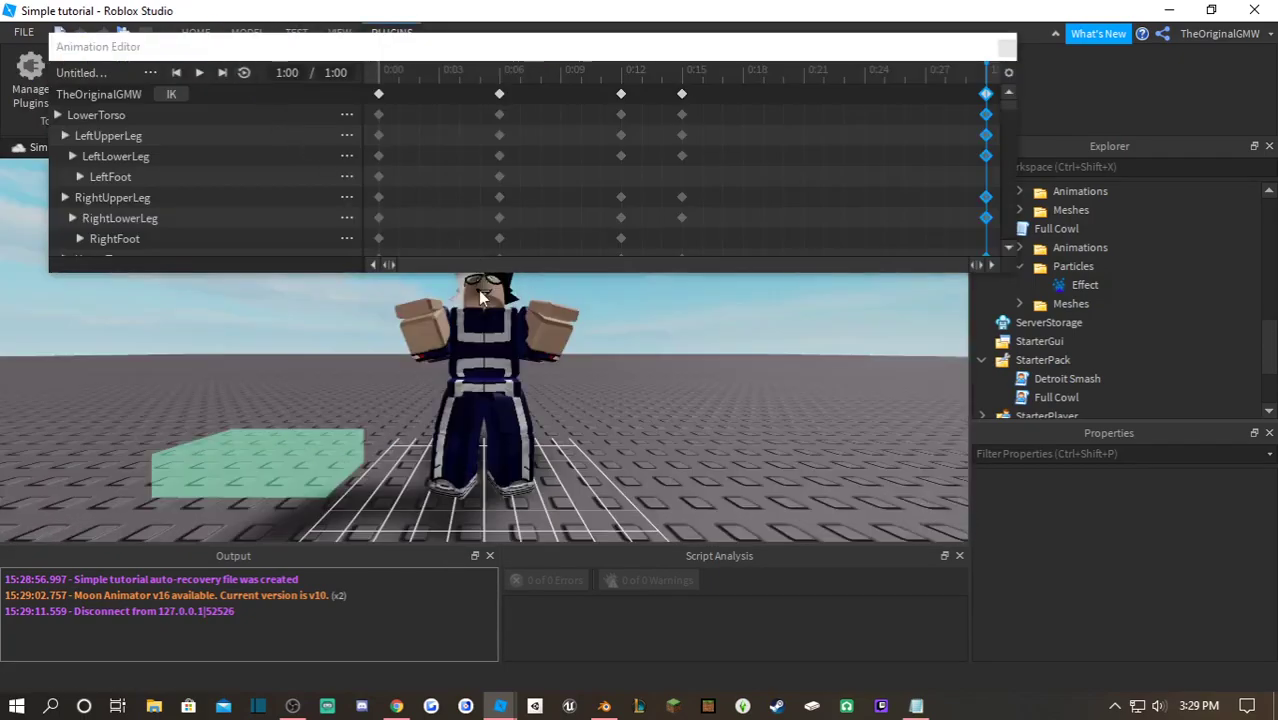
{"action": "left_click_drag", "start_coordinate": [476, 80], "coordinate": [383, 80]}
{"action": "left_click", "coordinate": [487, 103]}
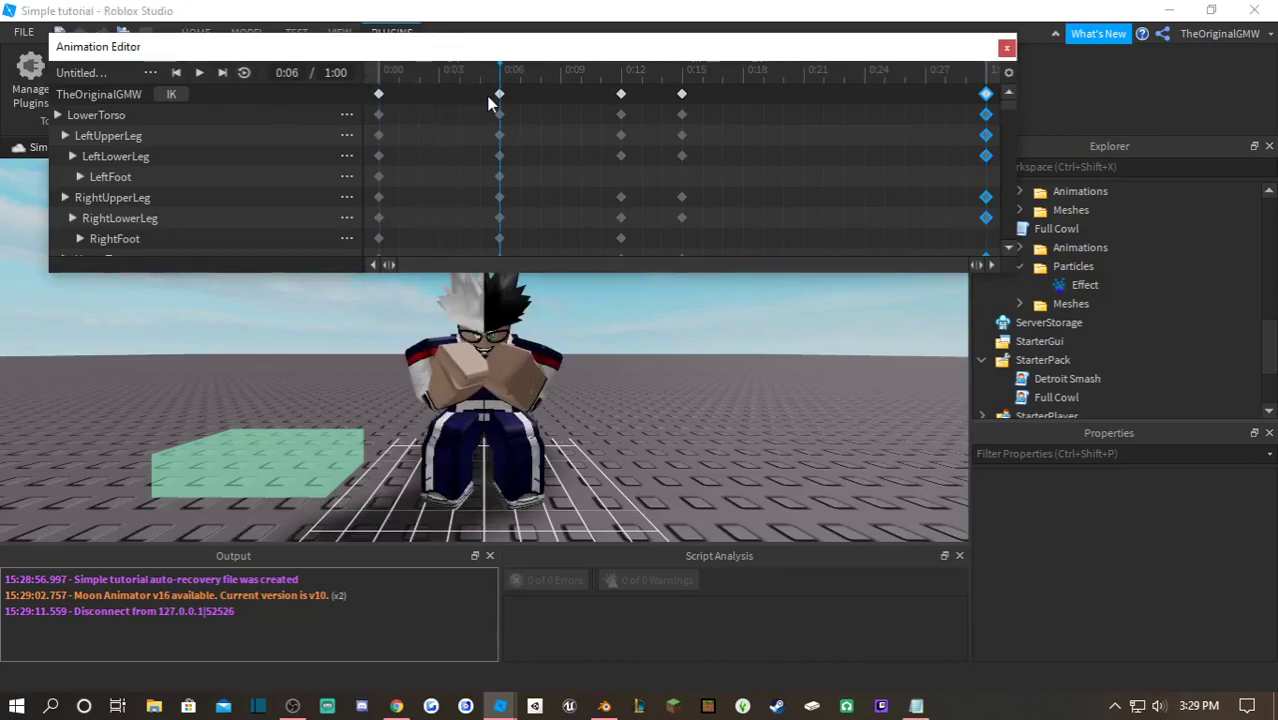
{"action": "left_click_drag", "start_coordinate": [515, 93], "coordinate": [701, 98]}
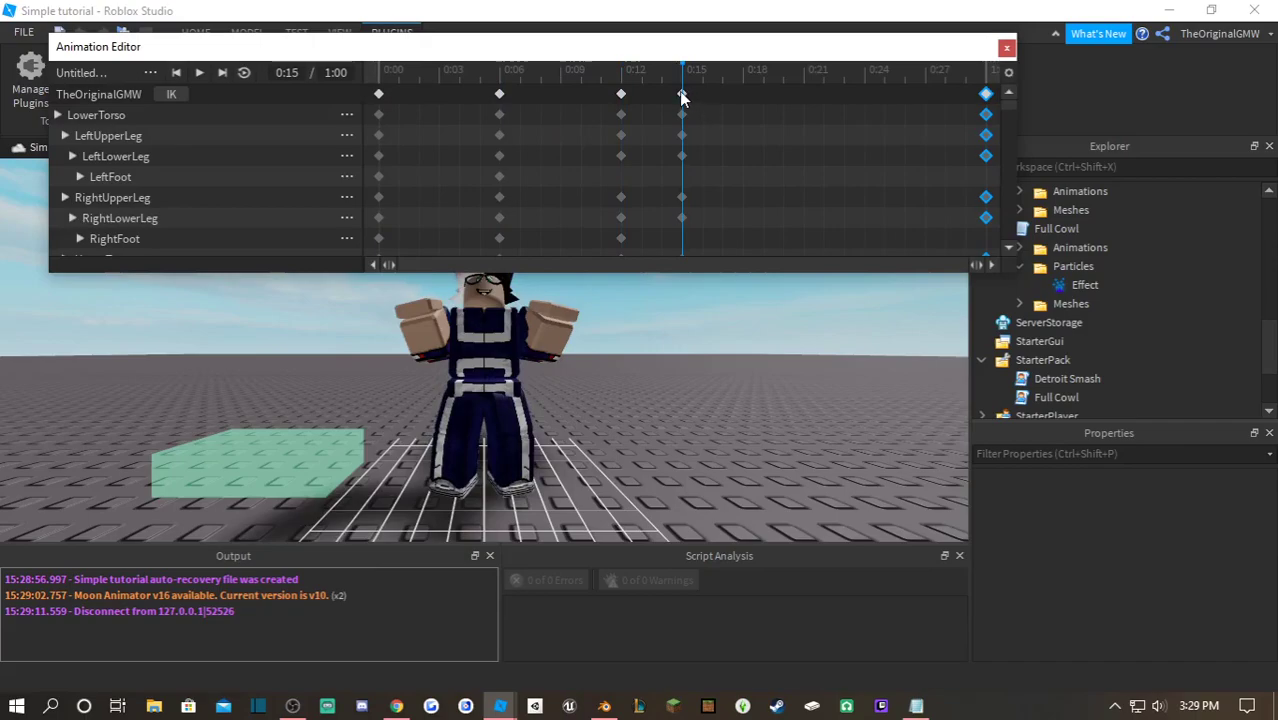
- Rename the key keyframe at 0:15 to Charge and save the name
{"action": "left_click", "coordinate": [682, 94]}
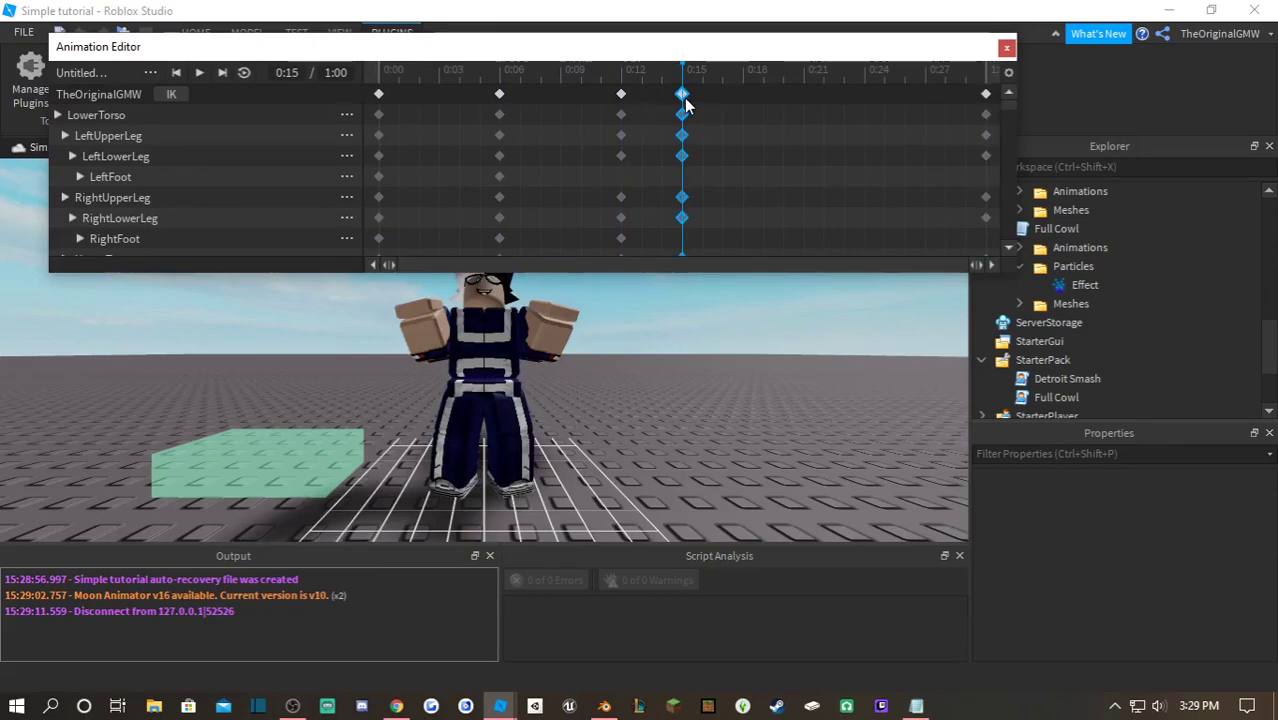
{"action": "right_click", "coordinate": [686, 102]}
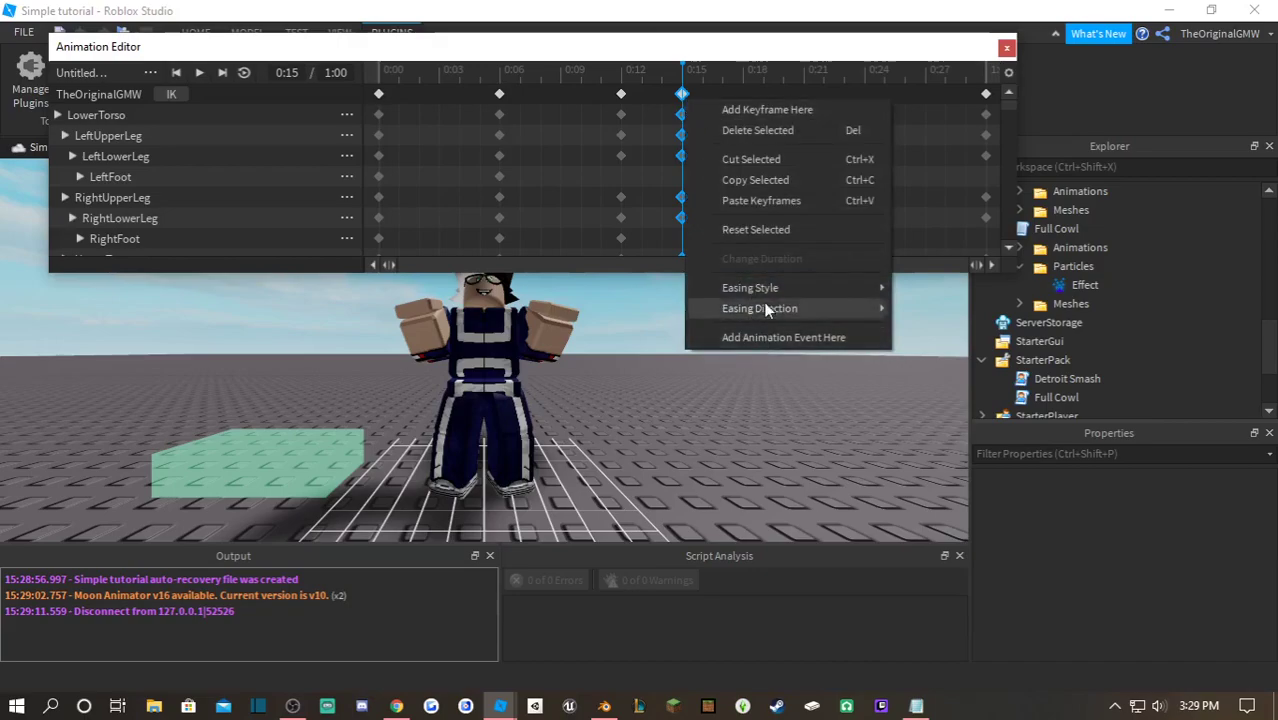
{"action": "left_click", "coordinate": [682, 97]}
{"action": "right_click", "coordinate": [682, 97]}
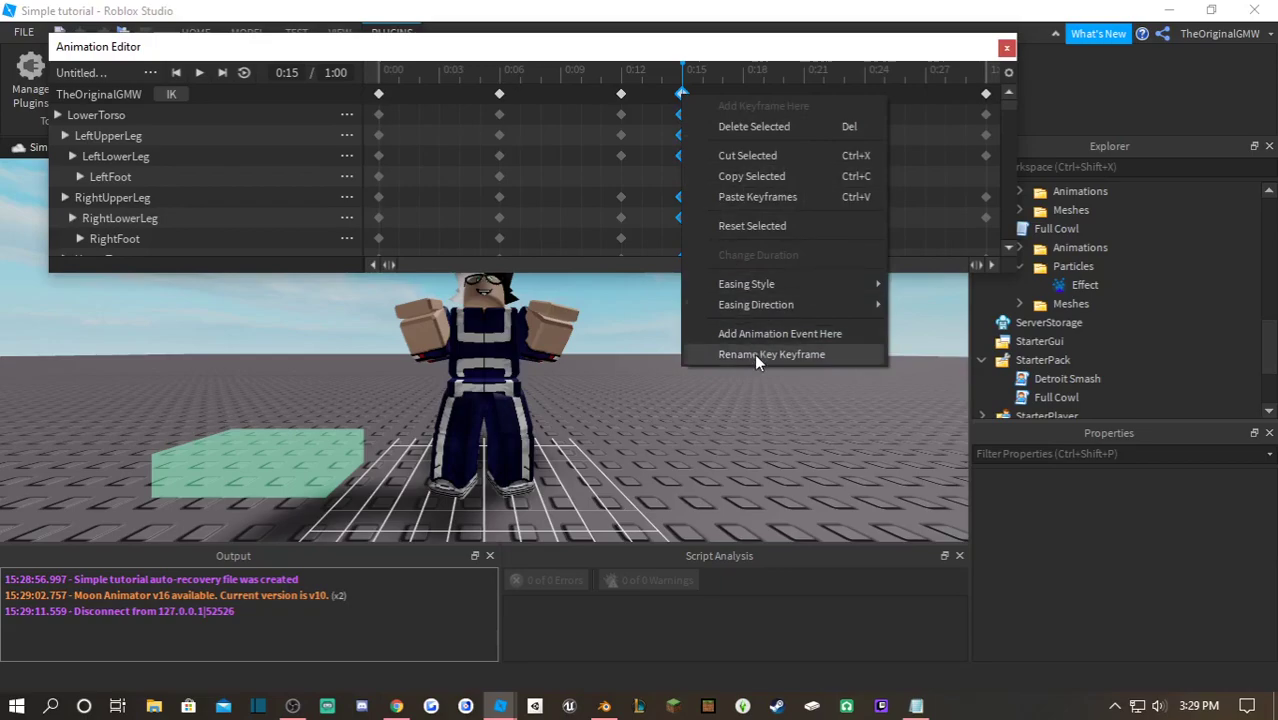
{"action": "left_click", "coordinate": [755, 356]}
{"action": "double_click", "coordinate": [577, 158]}
{"action": "type", "text": "Charge"}
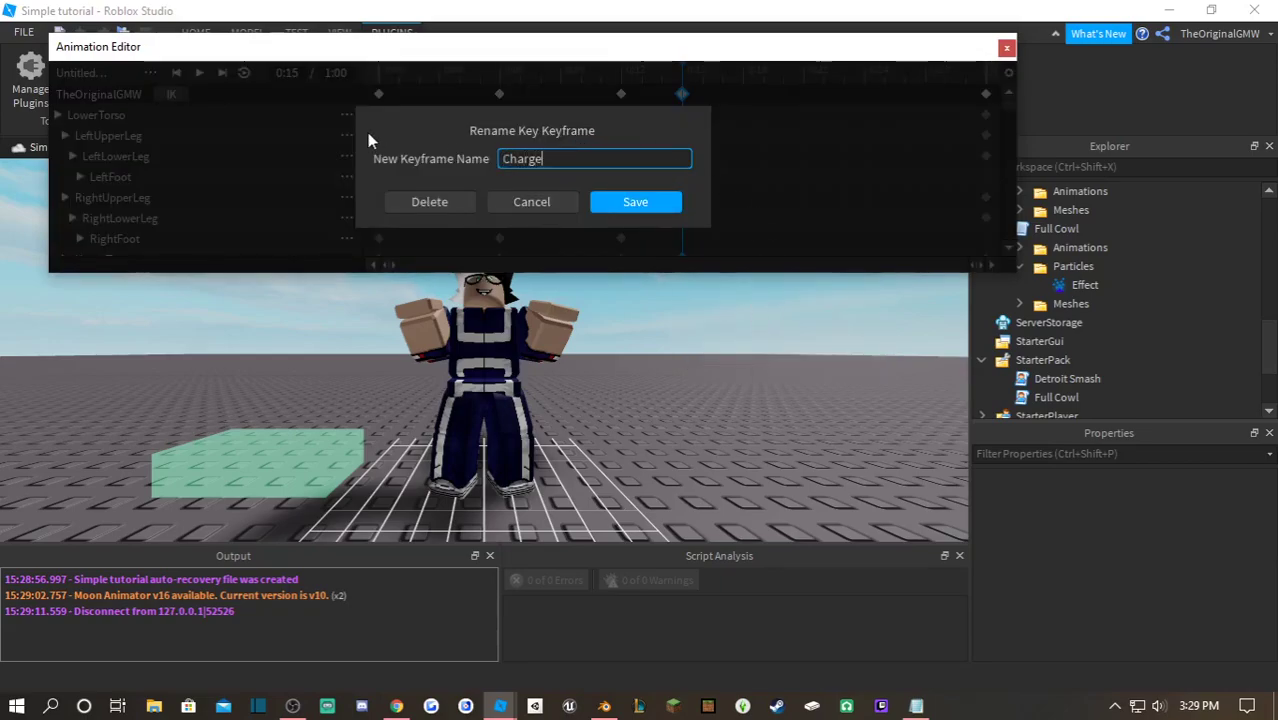
{"action": "left_click", "coordinate": [638, 203]}
- Export the animation to Roblox, overwriting the existing "full cowl" animation, and close the Animation Editor
{"action": "left_click", "coordinate": [150, 73]}
{"action": "left_click", "coordinate": [210, 174]}
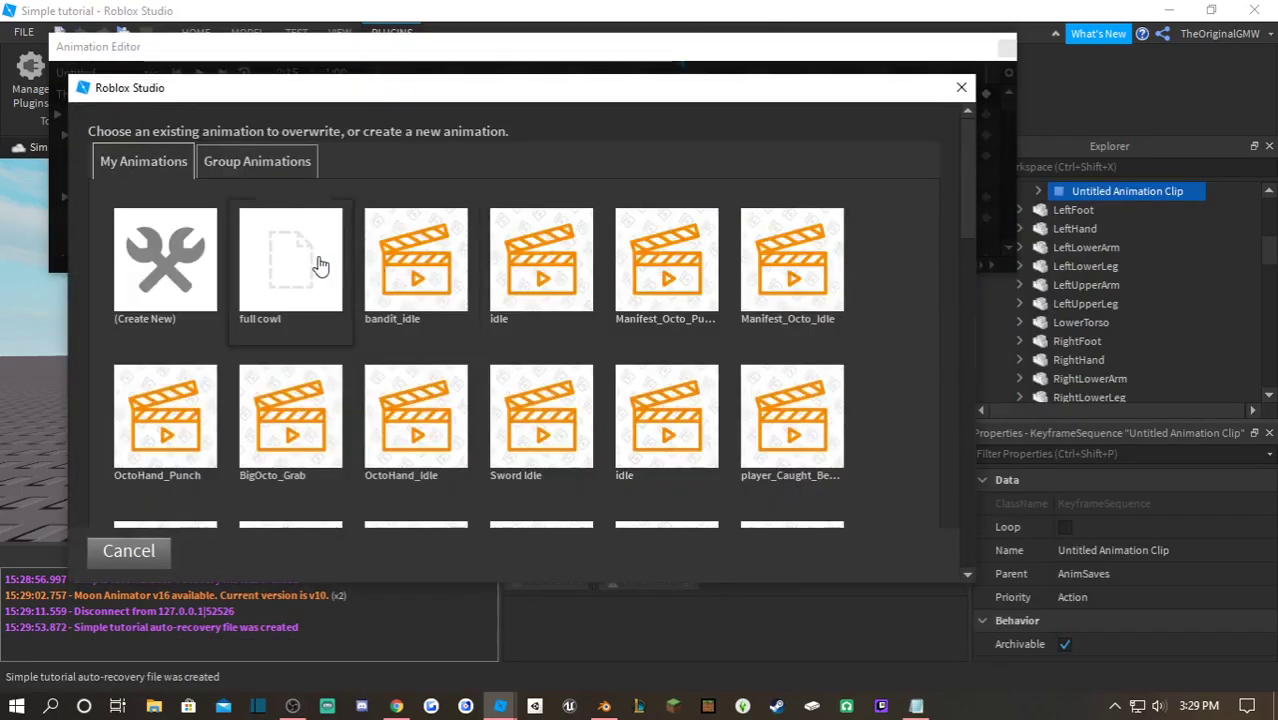
{"action": "left_click", "coordinate": [320, 265]}
{"action": "left_click", "coordinate": [648, 162]}
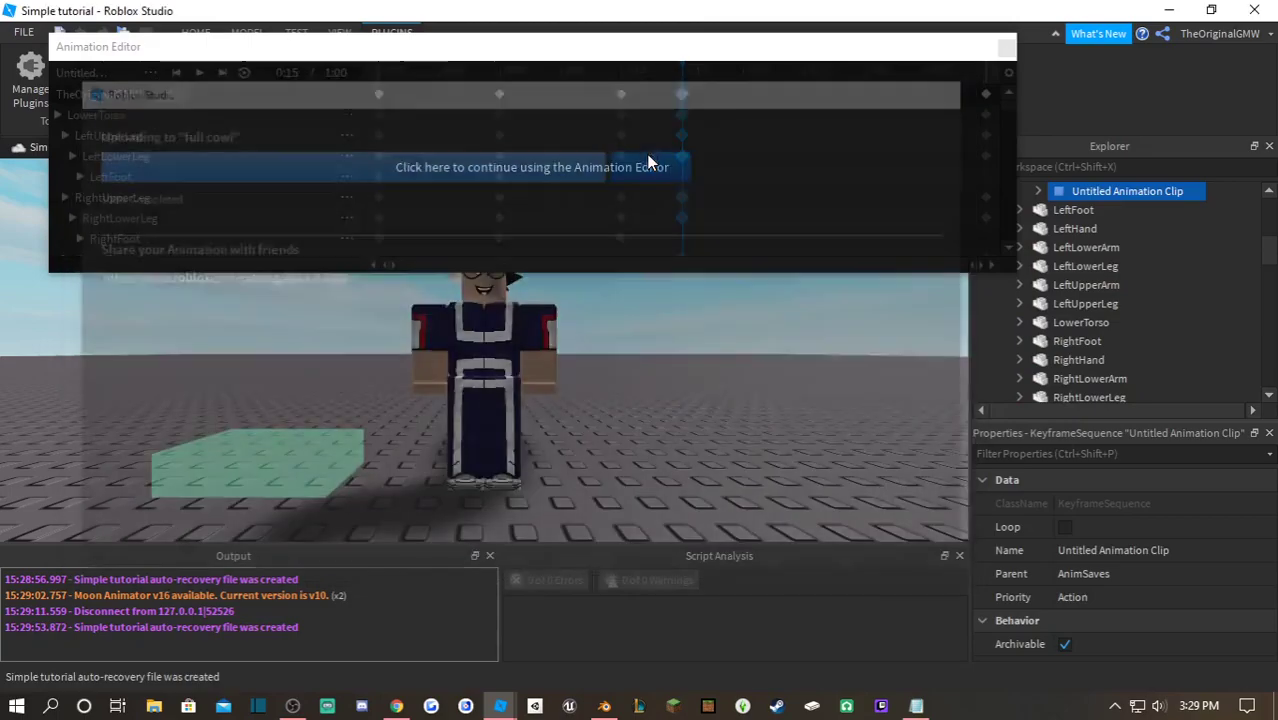
{"action": "left_click", "coordinate": [1005, 47]}
- Below Charge:Play() in the Full Cowl script, add an empty Charge.KeyframeReached:Connect(function(Effects) handler closed with end)
{"action": "left_click", "coordinate": [270, 147]}
{"action": "scroll", "coordinate": [327, 405], "scroll_direction": "up", "scroll_amount": 6}
{"action": "key", "text": "Return"}
{"action": "key", "text": "Return"}
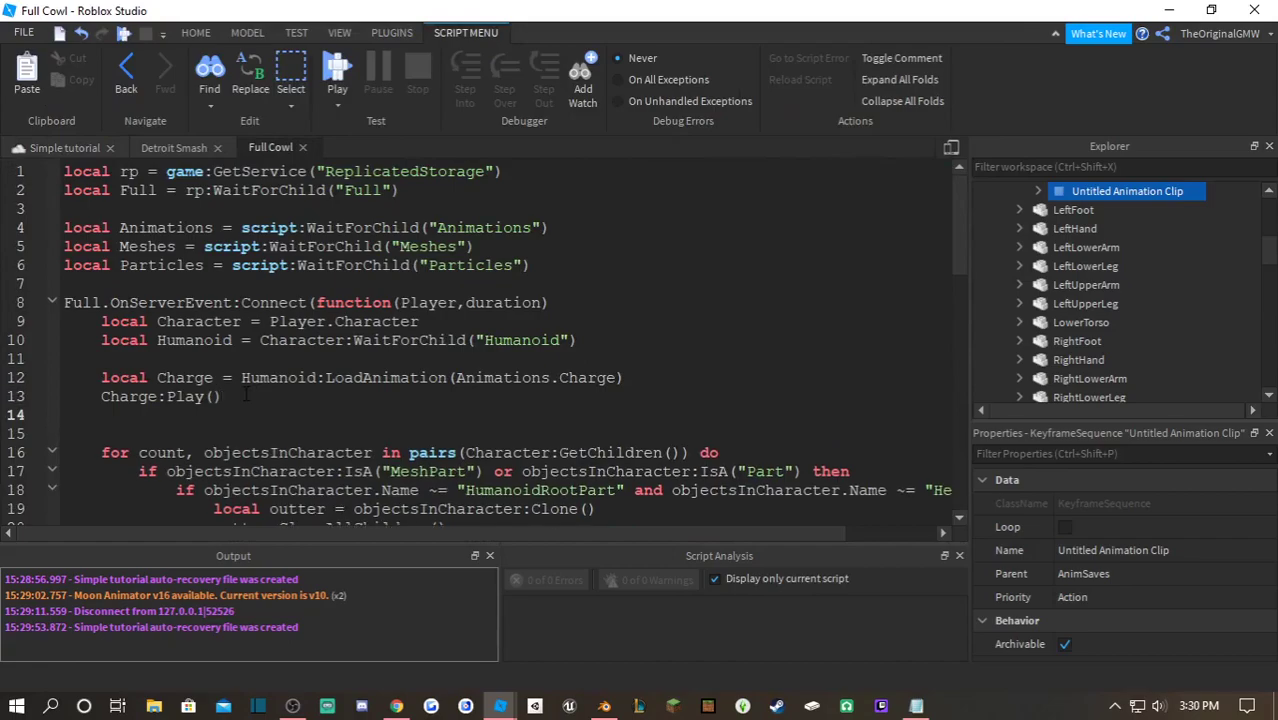
{"action": "type", "text": "Charg"}
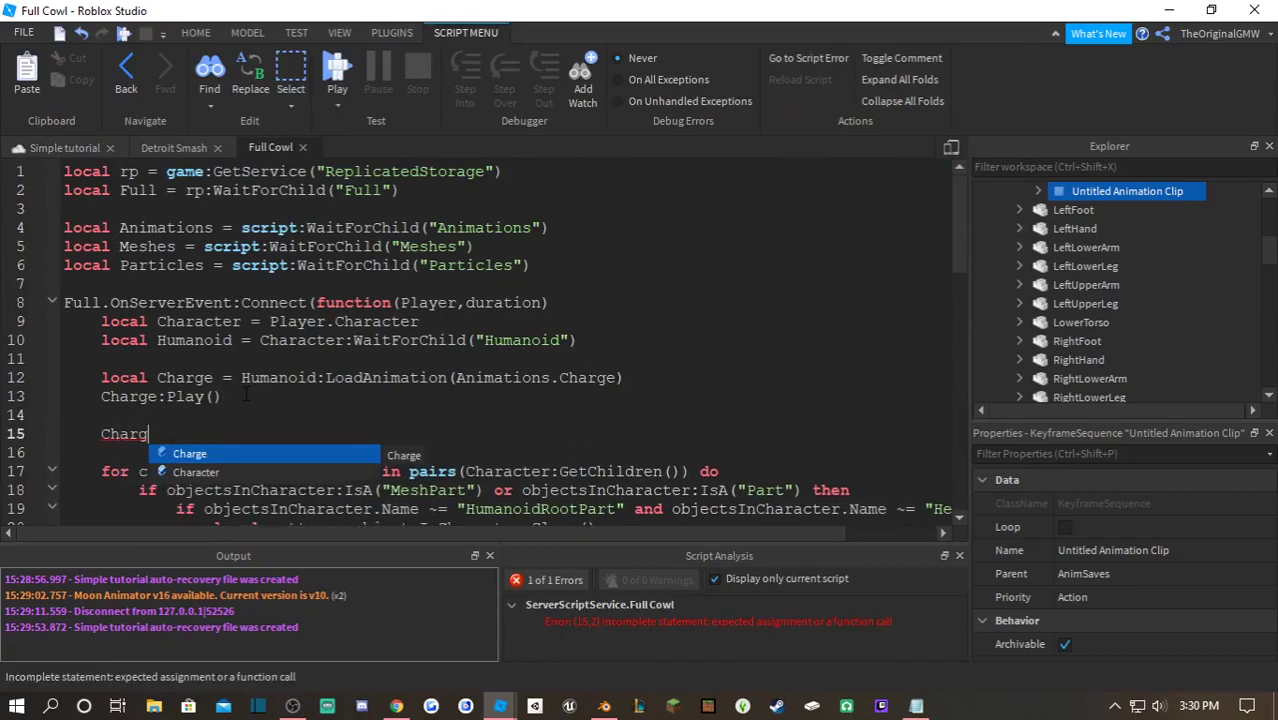
{"action": "type", "text": "e.KeyframeReached"}
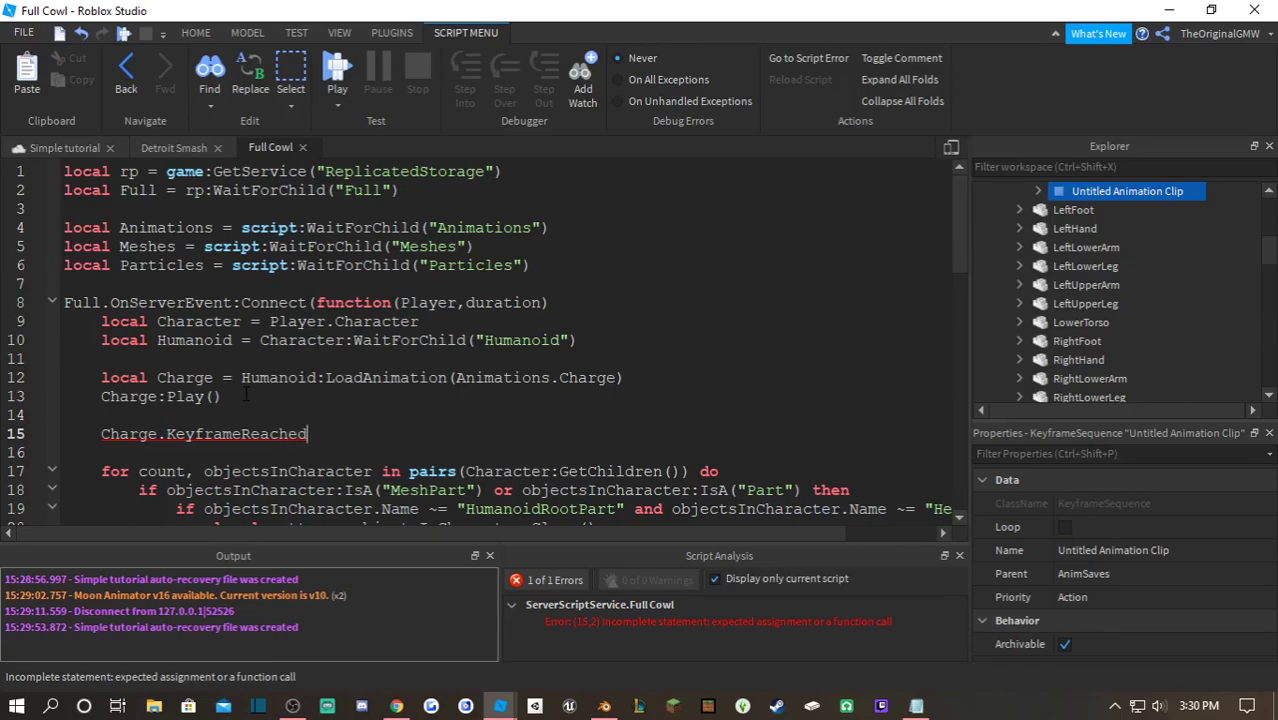
{"action": "type", "text": ":Connect(function("}
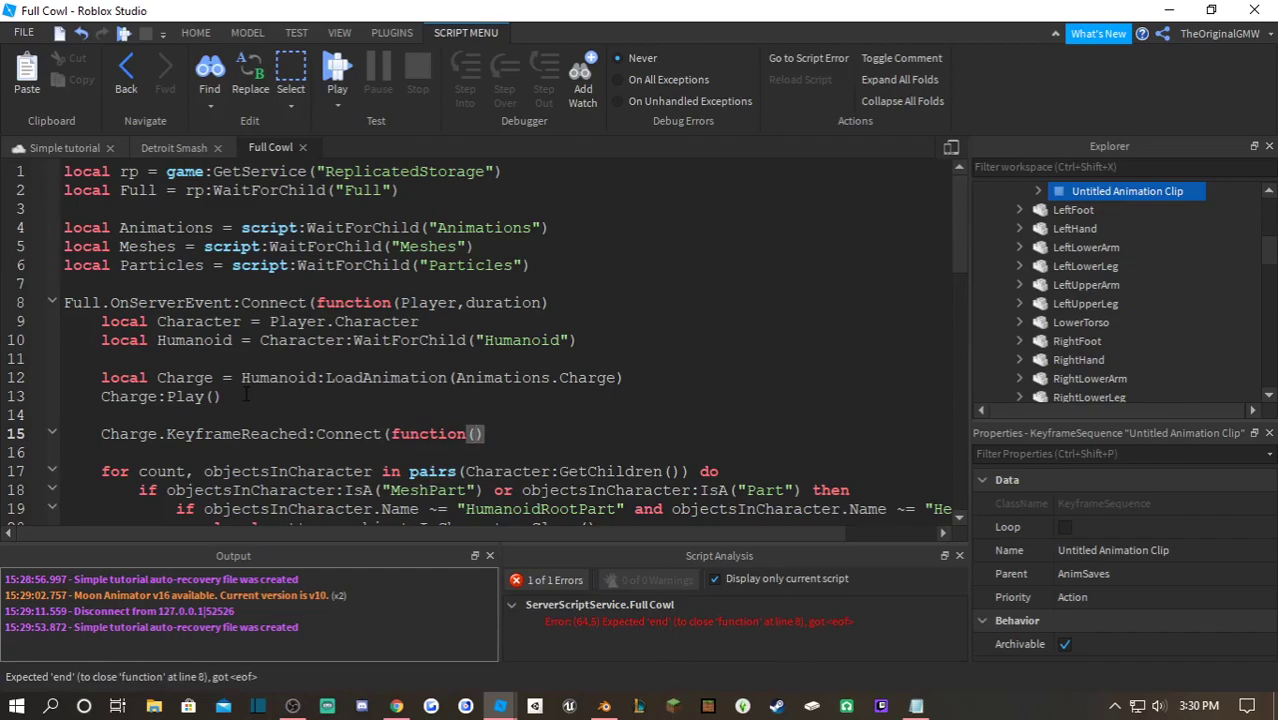
{"action": "type", "text": "Effects)"}
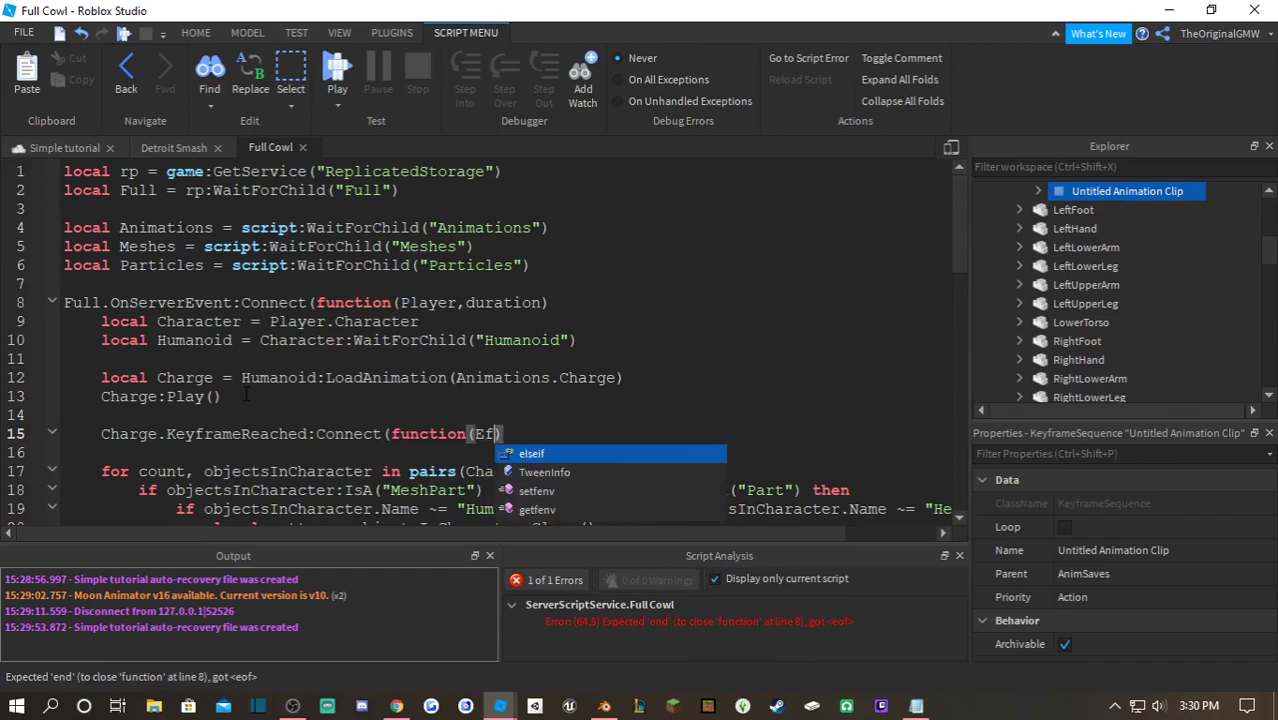
{"action": "key", "text": "Return"}
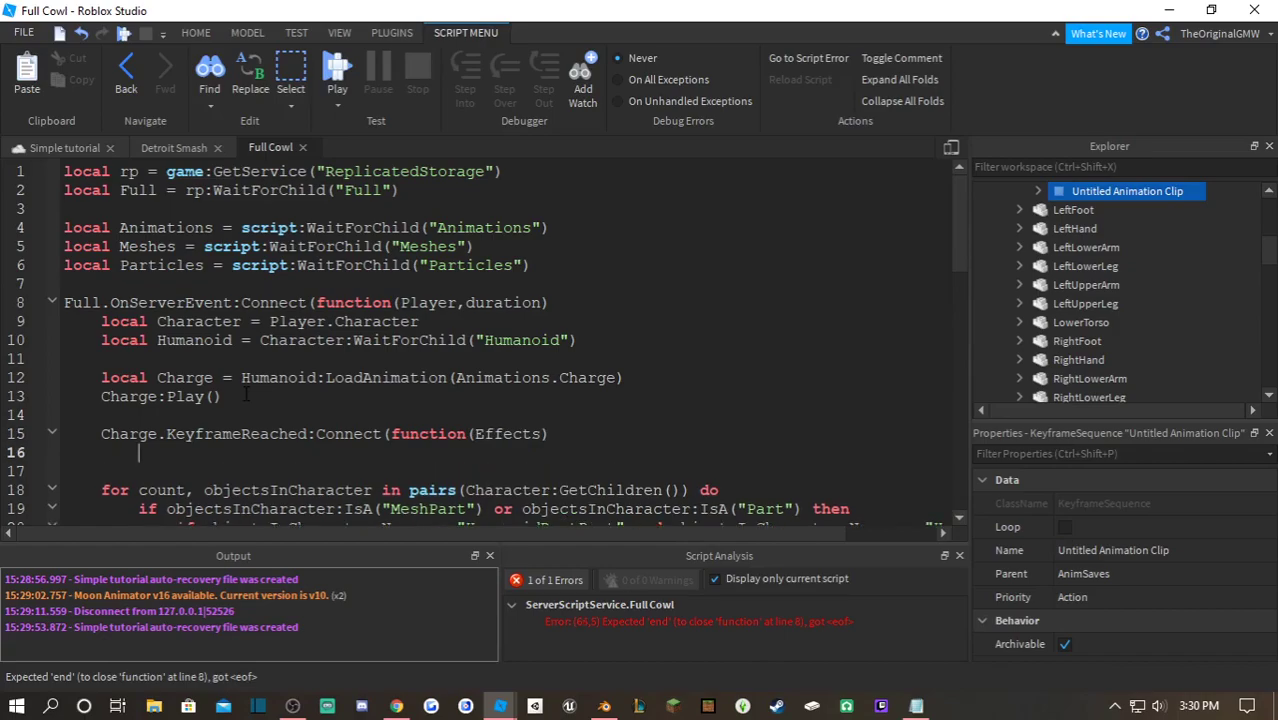
{"action": "key", "text": "Return"}
{"action": "type", "text": "end)"}
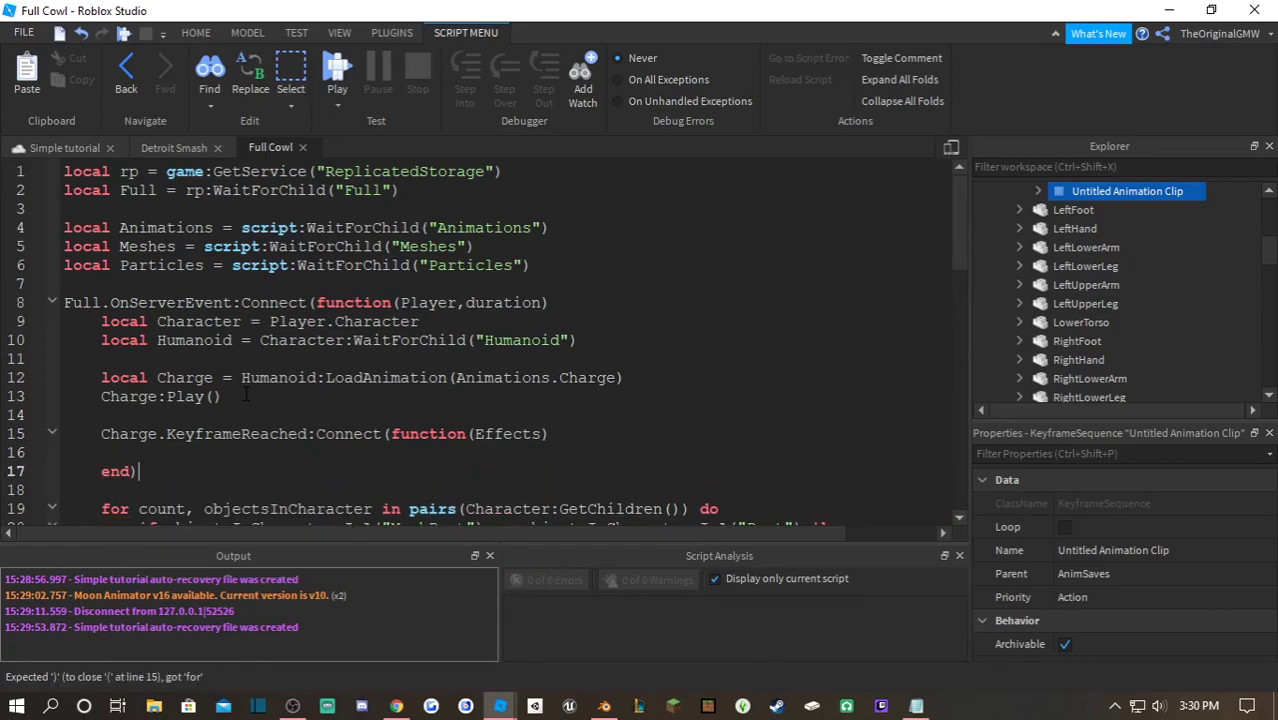
- Cut the entire for loop over the character's children out of the script and remove the leftover blank lines
{"action": "scroll", "coordinate": [170, 408], "scroll_direction": "down", "scroll_amount": 3}
{"action": "left_click_drag", "start_coordinate": [104, 336], "coordinate": [163, 472]}
{"action": "scroll", "coordinate": [199, 383], "scroll_direction": "down", "scroll_amount": 2}
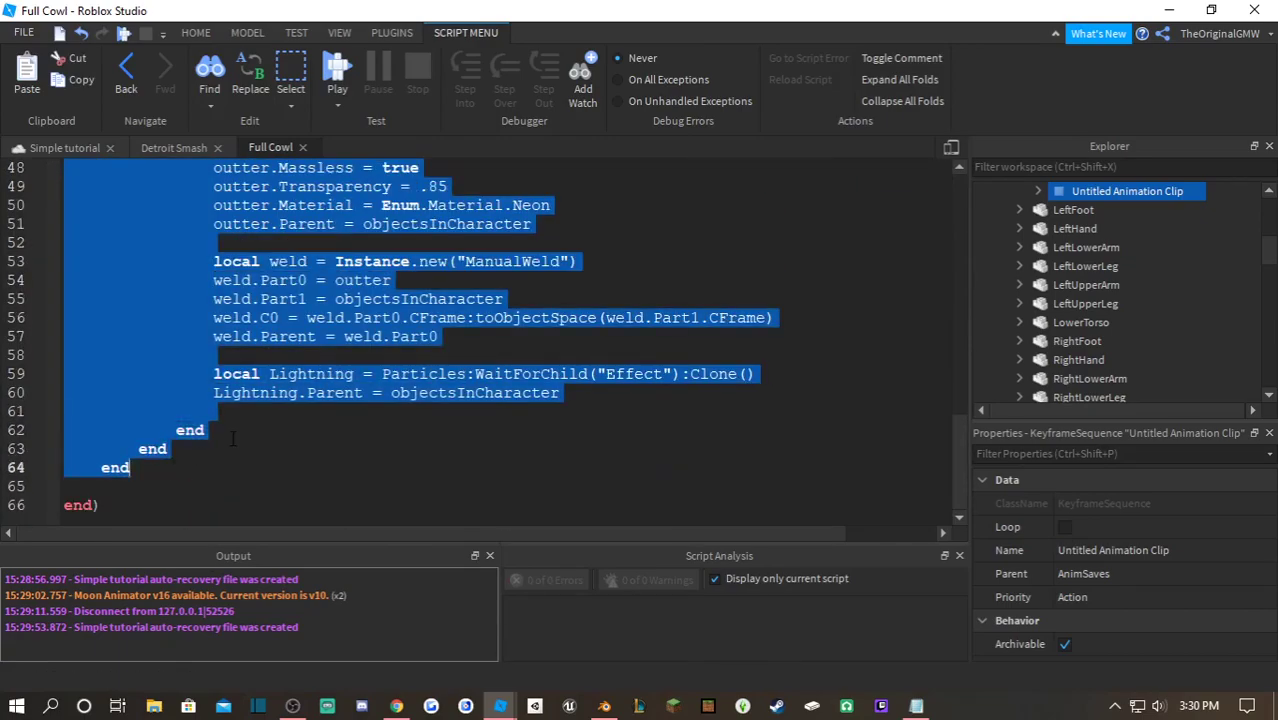
{"action": "scroll", "coordinate": [232, 438], "scroll_direction": "up", "scroll_amount": 15}
{"action": "key", "text": "BackSpace"}
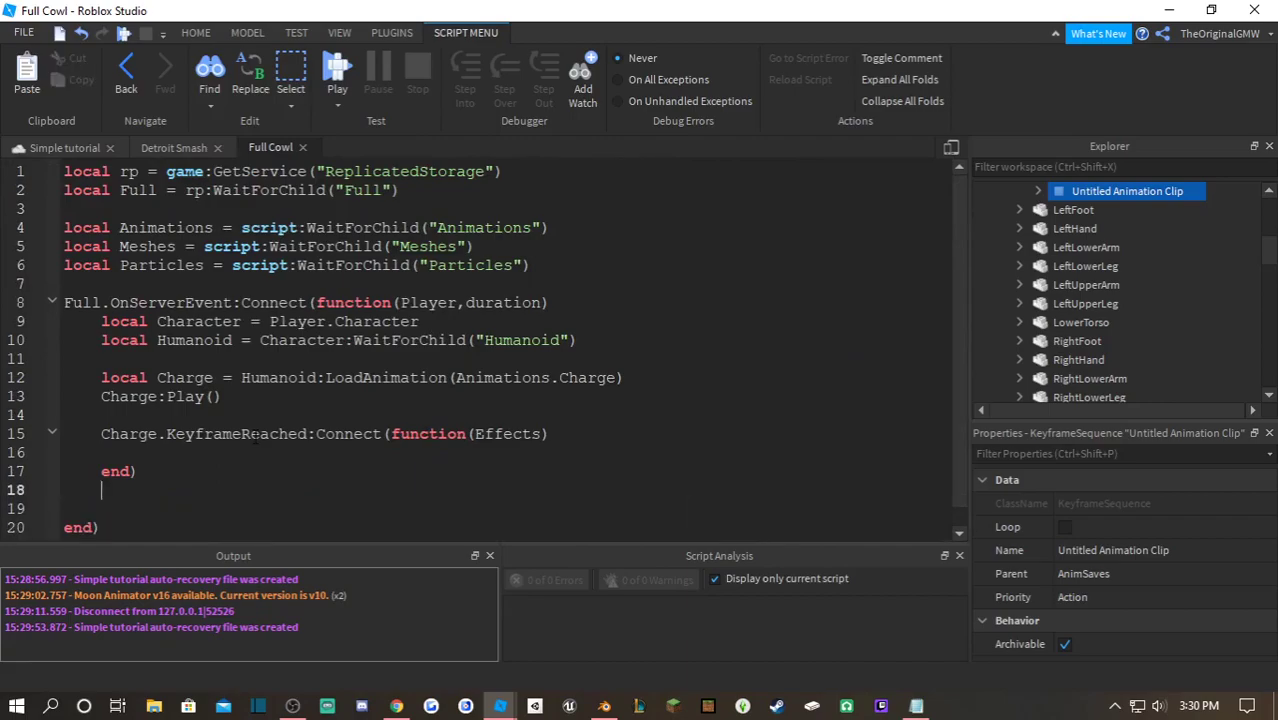
{"action": "key", "text": "BackSpace"}
{"action": "key", "text": "BackSpace"}
{"action": "key", "text": "BackSpace"}
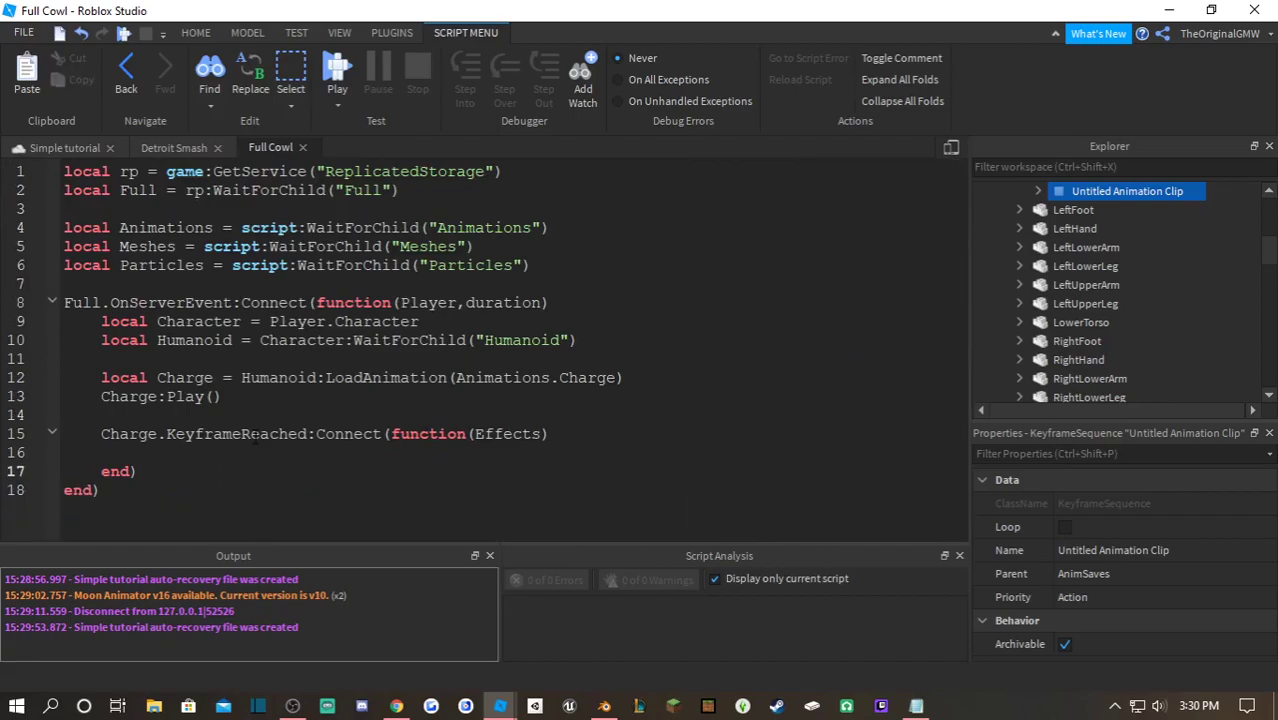
- Paste the for loop inside the Charge.KeyframeReached function, indent it one level and review the moved code
{"action": "key", "text": "Return"}
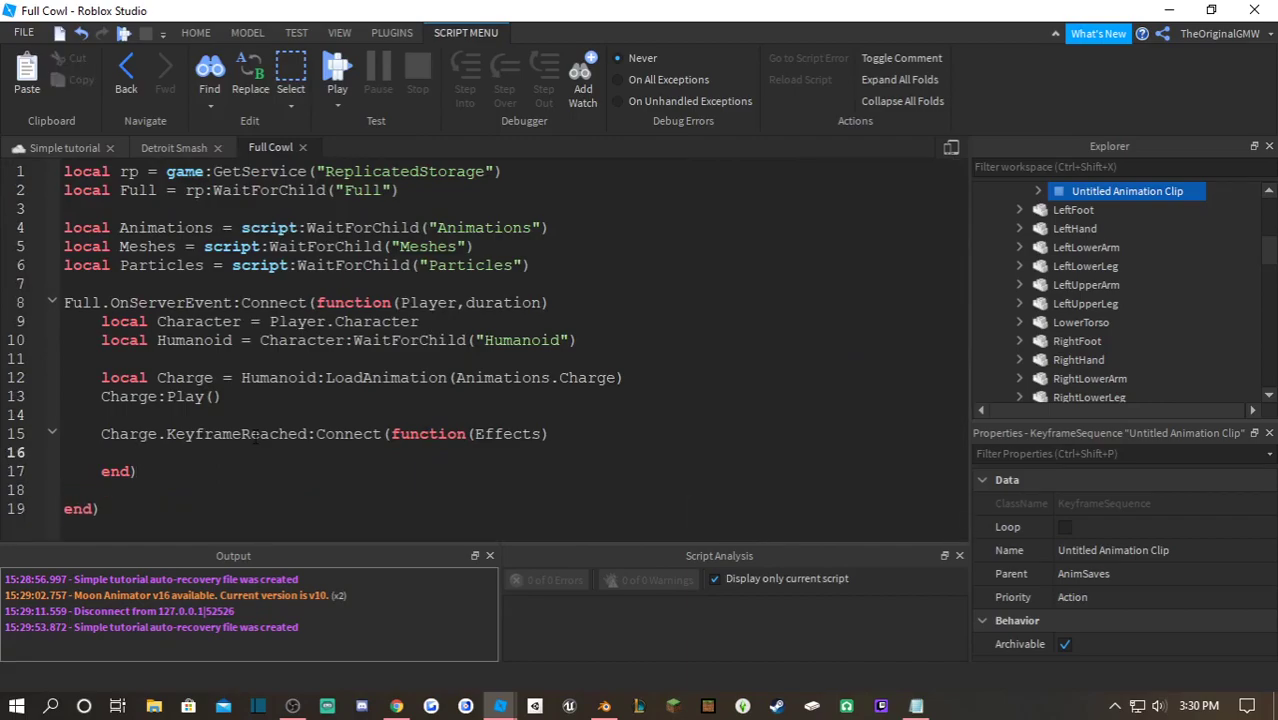
{"action": "key", "text": "ctrl+v"}
{"action": "scroll", "coordinate": [157, 464], "scroll_direction": "down", "scroll_amount": 1}
{"action": "mouse_move", "coordinate": [130, 449]}
{"action": "left_mouse_down"}
{"action": "mouse_move", "coordinate": [140, 160]}
{"action": "mouse_move", "coordinate": [62, 302]}
{"action": "mouse_move", "coordinate": [152, 488]}
{"action": "mouse_move", "coordinate": [141, 471]}
{"action": "left_mouse_up"}
{"action": "key", "text": "Tab"}
{"action": "left_click", "coordinate": [148, 454]}
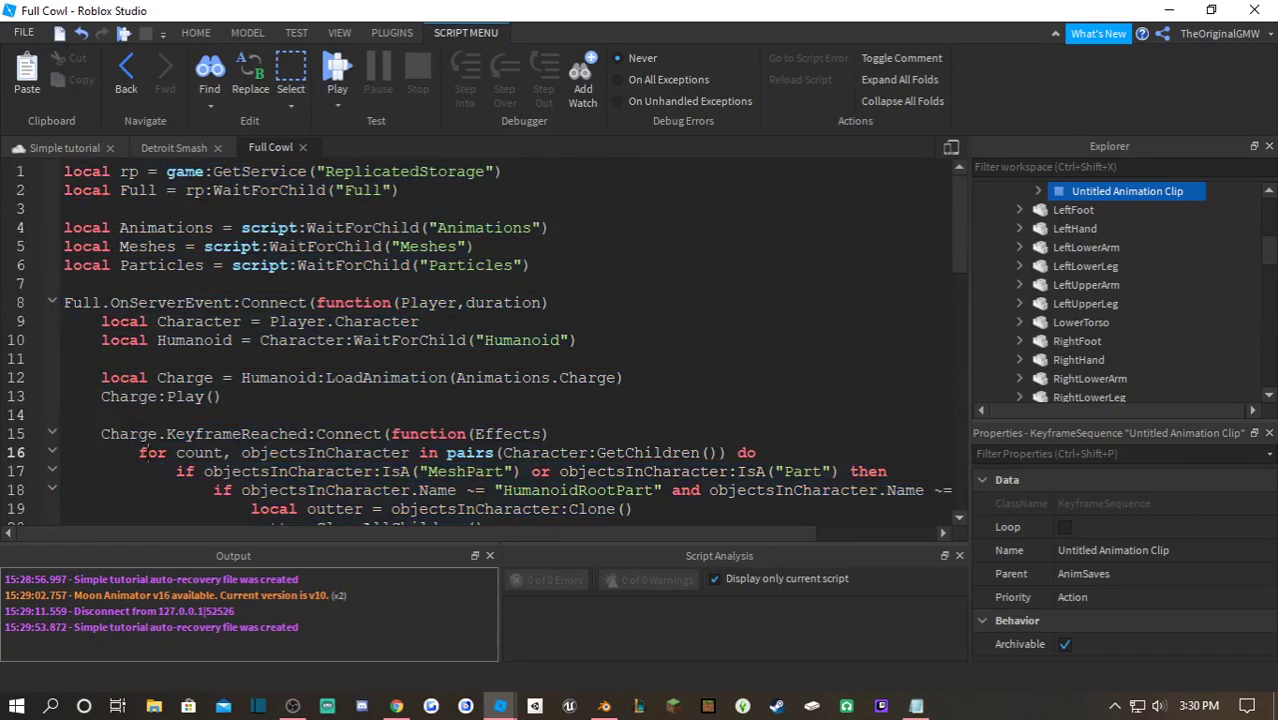
{"action": "scroll", "coordinate": [220, 380], "scroll_direction": "down", "scroll_amount": 4}
{"action": "scroll", "coordinate": [240, 357], "scroll_direction": "up", "scroll_amount": 1}
{"action": "scroll", "coordinate": [240, 357], "scroll_direction": "up", "scroll_amount": 3}
- Playtest Full Cowl to check that the aura starts at the Charge keyframe, and end the playtest
{"action": "left_click", "coordinate": [338, 68]}
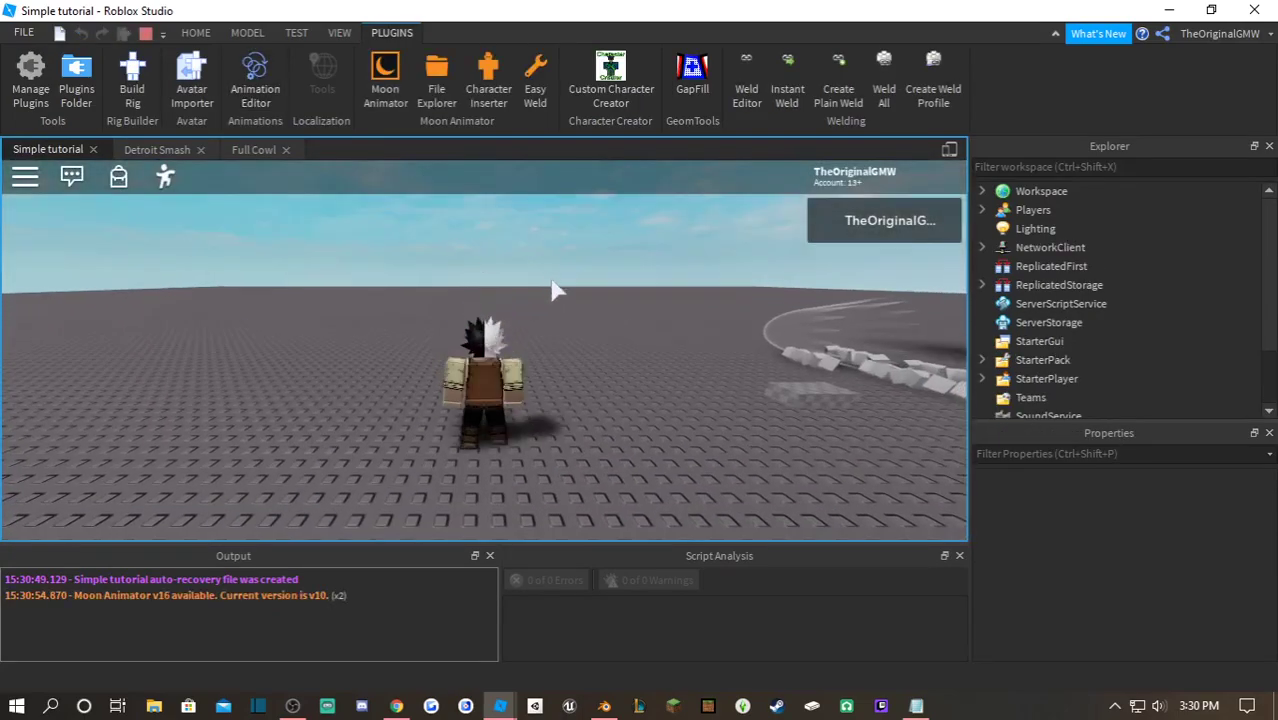
{"action": "right_click_drag", "start_coordinate": [583, 323], "coordinate": [530, 350]}
{"action": "key", "text": "s"}
{"action": "key", "text": "e"}
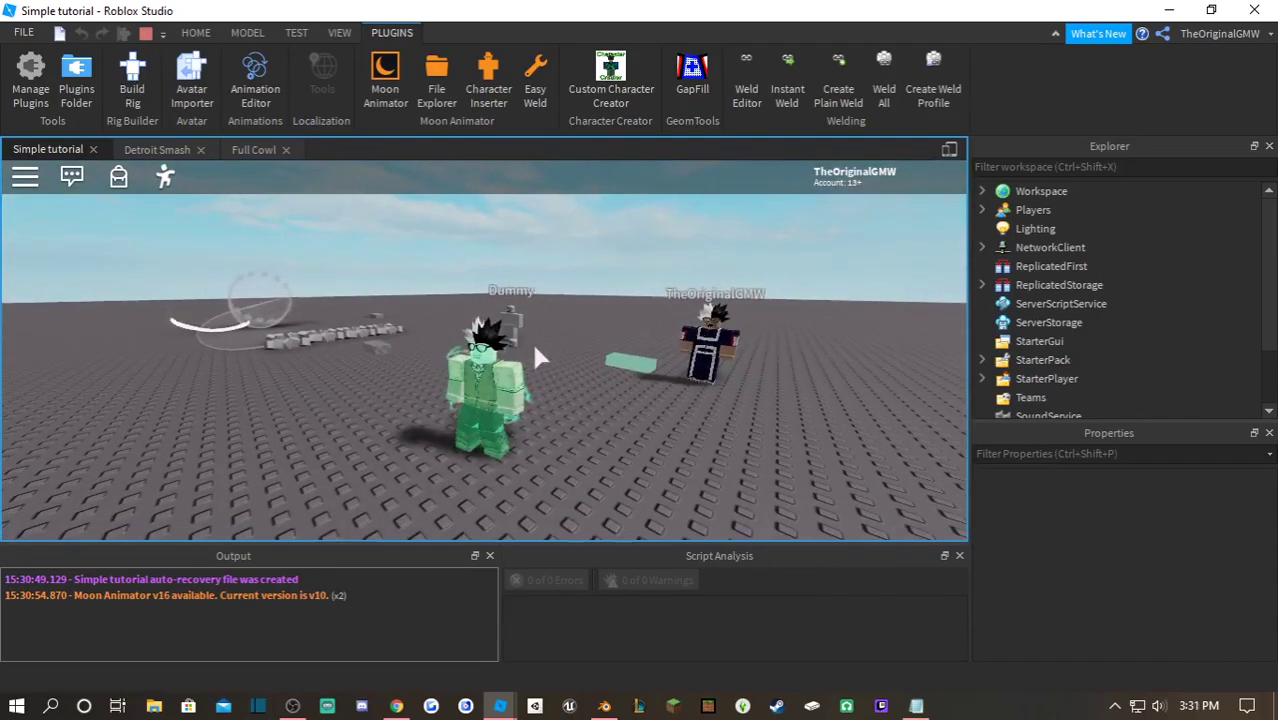
{"action": "key", "text": "s"}
{"action": "scroll", "coordinate": [538, 357], "scroll_direction": "up", "scroll_amount": 1}
{"action": "left_click", "coordinate": [146, 34]}
- Re-enter the body parts' outter.Transparency value as .8 in the Full Cowl script
{"action": "left_click", "coordinate": [253, 149]}
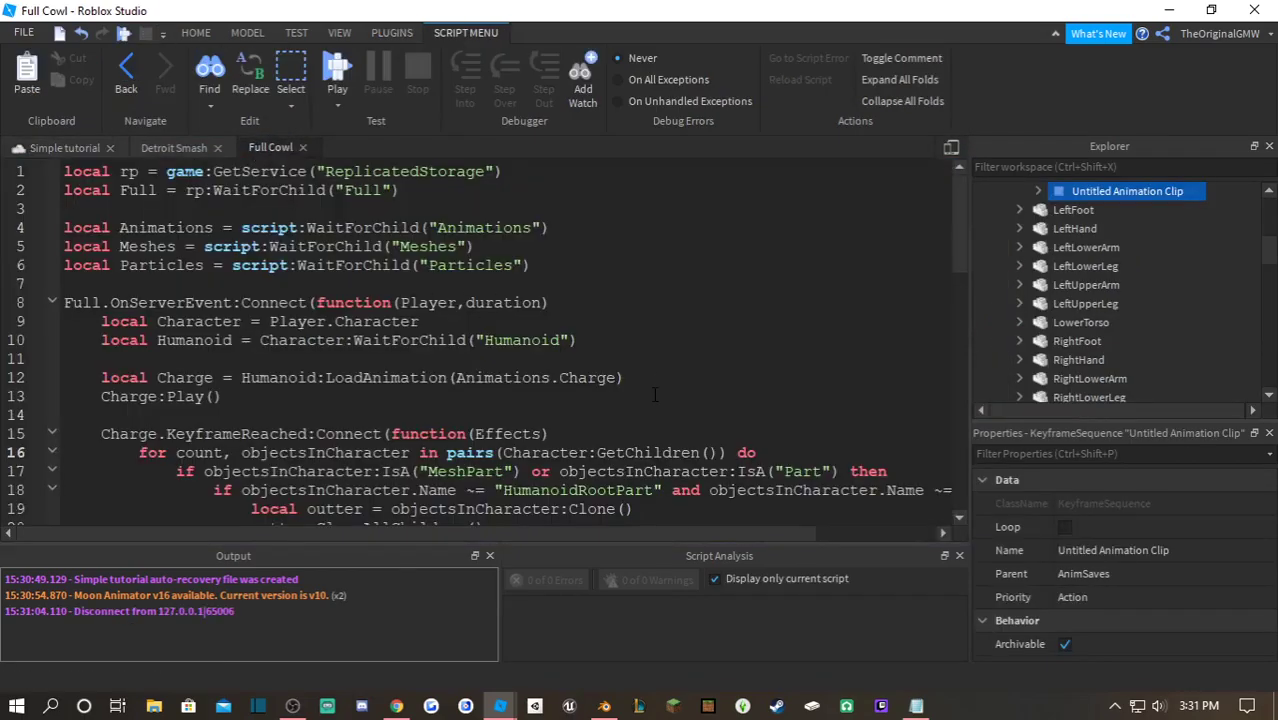
{"action": "scroll", "coordinate": [385, 392], "scroll_direction": "down", "scroll_amount": 3}
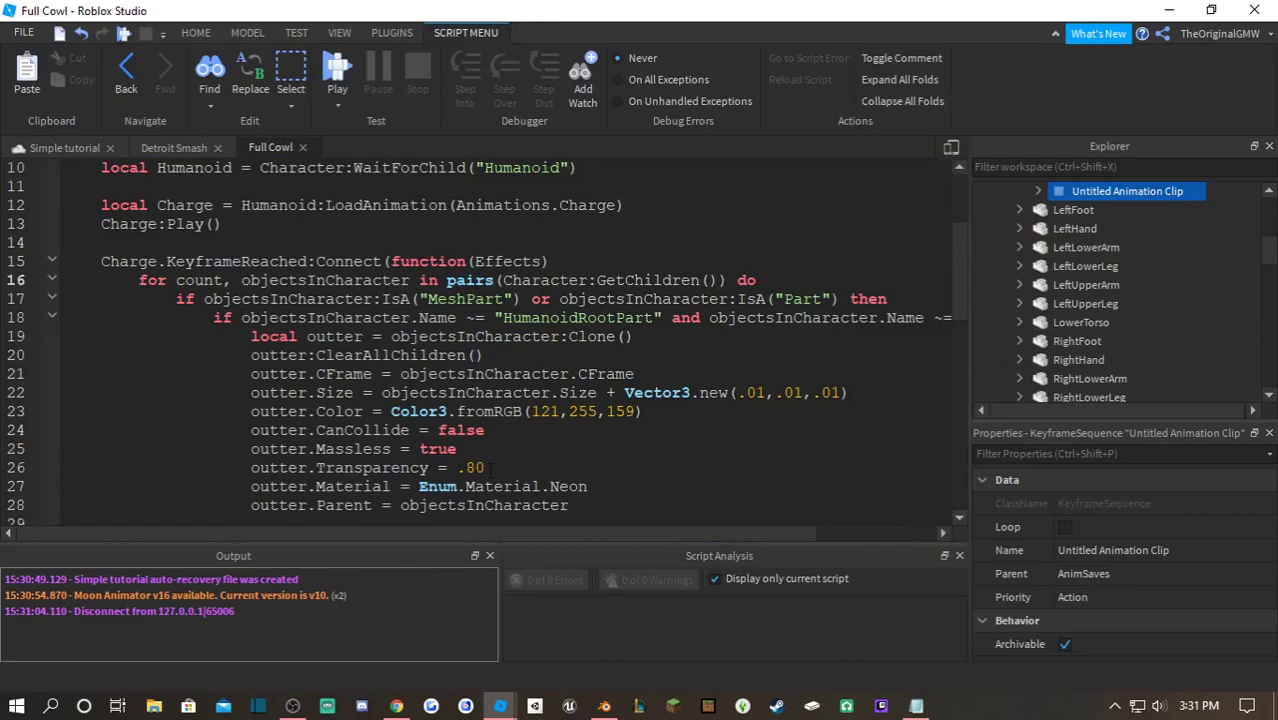
{"action": "left_click_drag", "start_coordinate": [485, 467], "coordinate": [467, 467]}
{"action": "key", "text": "BackSpace"}
{"action": "type", "text": "8"}
- Set outter.Transparency in the Head branch of the script to .9
{"action": "scroll", "coordinate": [517, 437], "scroll_direction": "down", "scroll_amount": 8}
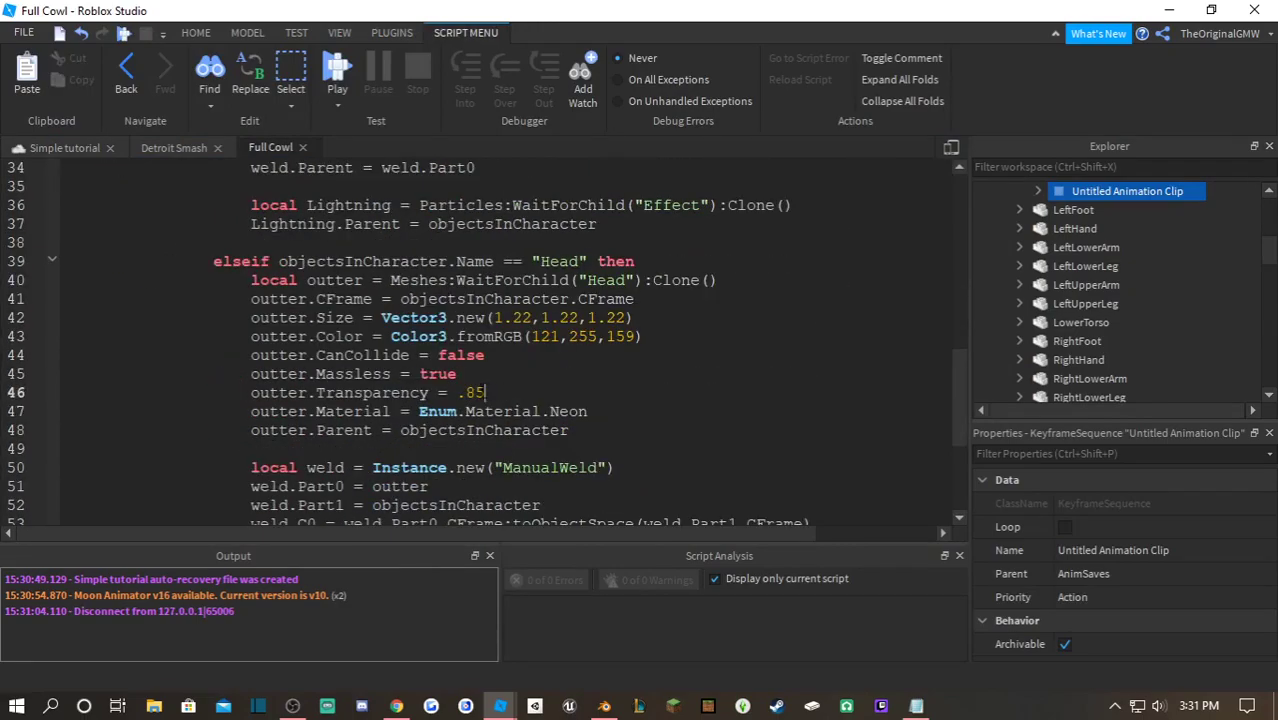
{"action": "key", "text": "shift+Left"}
{"action": "key", "text": "shift+Left"}
{"action": "scroll", "coordinate": [485, 343], "scroll_direction": "down", "scroll_amount": 1}
{"action": "key", "text": "BackSpace"}
{"action": "type", "text": "9"}
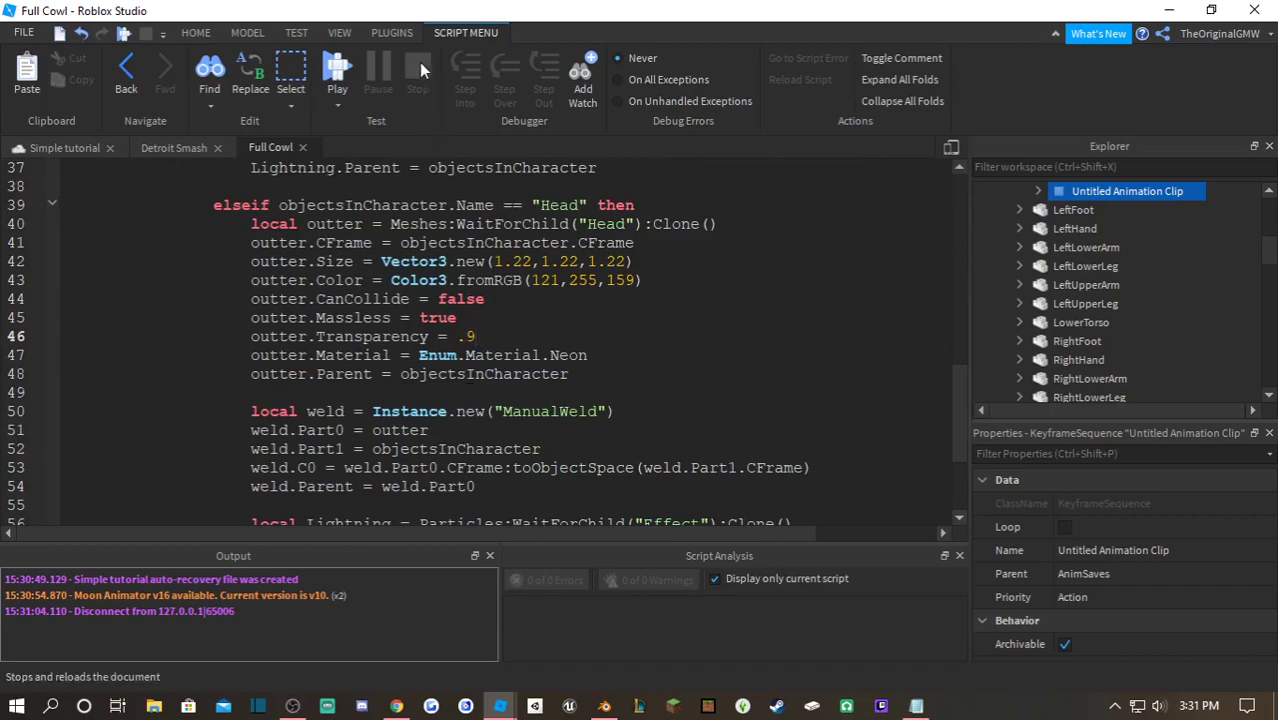
- Playtest the Full Cowl ability, examine the head's glow up close, and end the playtest
{"action": "left_click", "coordinate": [337, 63]}
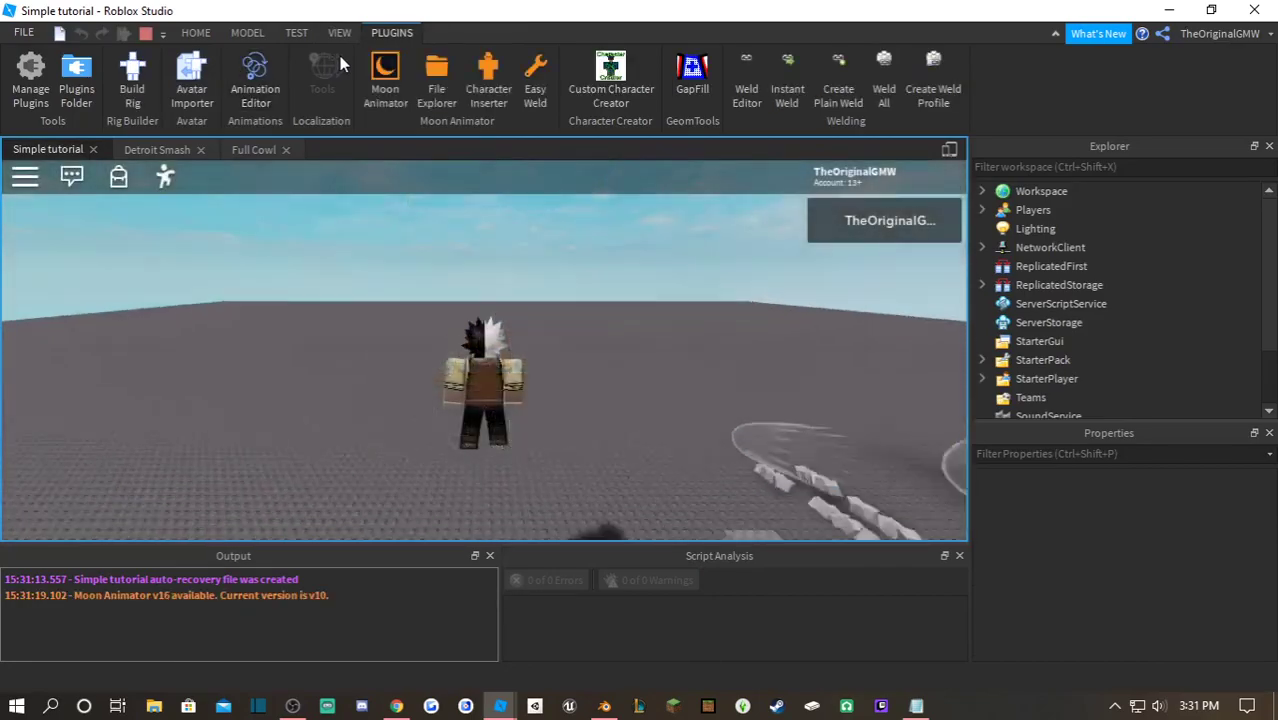
{"action": "right_click_drag", "start_coordinate": [505, 275], "coordinate": [505, 275]}
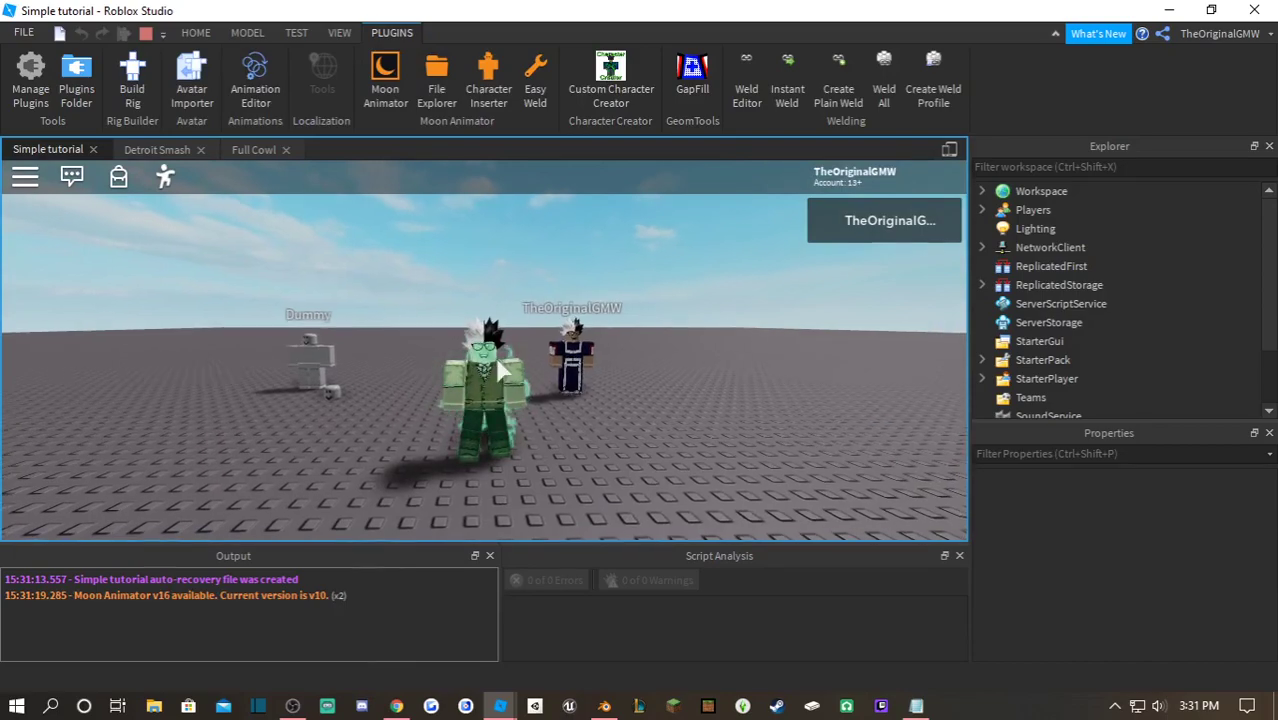
{"action": "scroll", "coordinate": [500, 370], "scroll_direction": "up", "scroll_amount": 5}
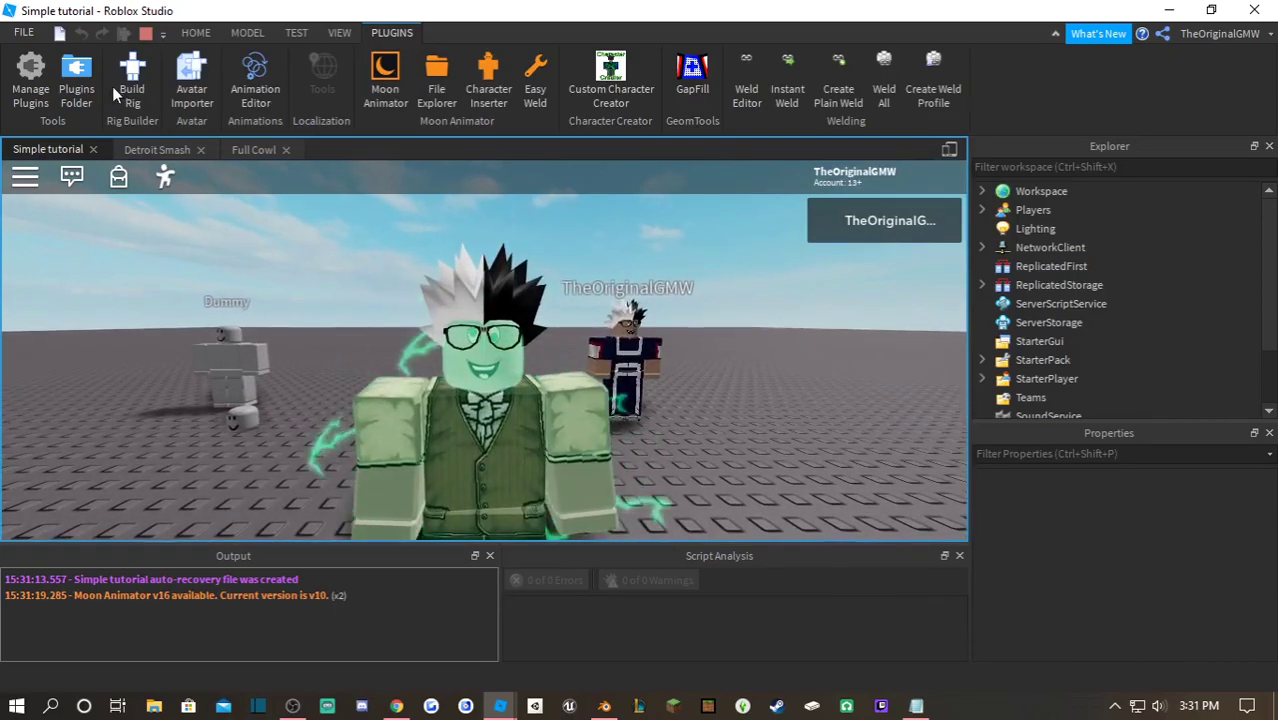
{"action": "left_click", "coordinate": [145, 33]}
- Set outter.Transparency in the Head branch of the Full Cowl server script to .99
{"action": "left_click", "coordinate": [270, 148]}
{"action": "scroll", "coordinate": [467, 355], "scroll_direction": "down", "scroll_amount": 3}
{"action": "scroll", "coordinate": [467, 355], "scroll_direction": "up", "scroll_amount": 3}
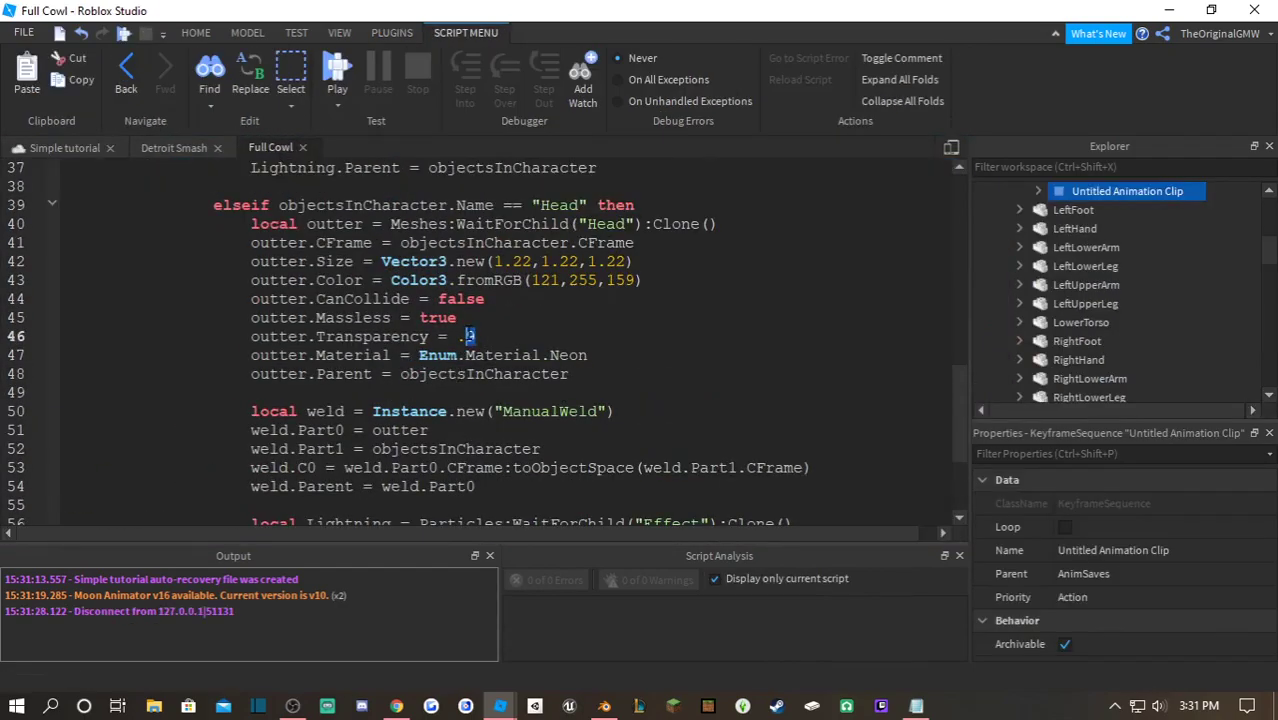
{"action": "type", "text": "99"}
- Run the game and trigger Full Cowl to inspect the character's face up close, then stop the run
{"action": "left_click", "coordinate": [331, 66]}
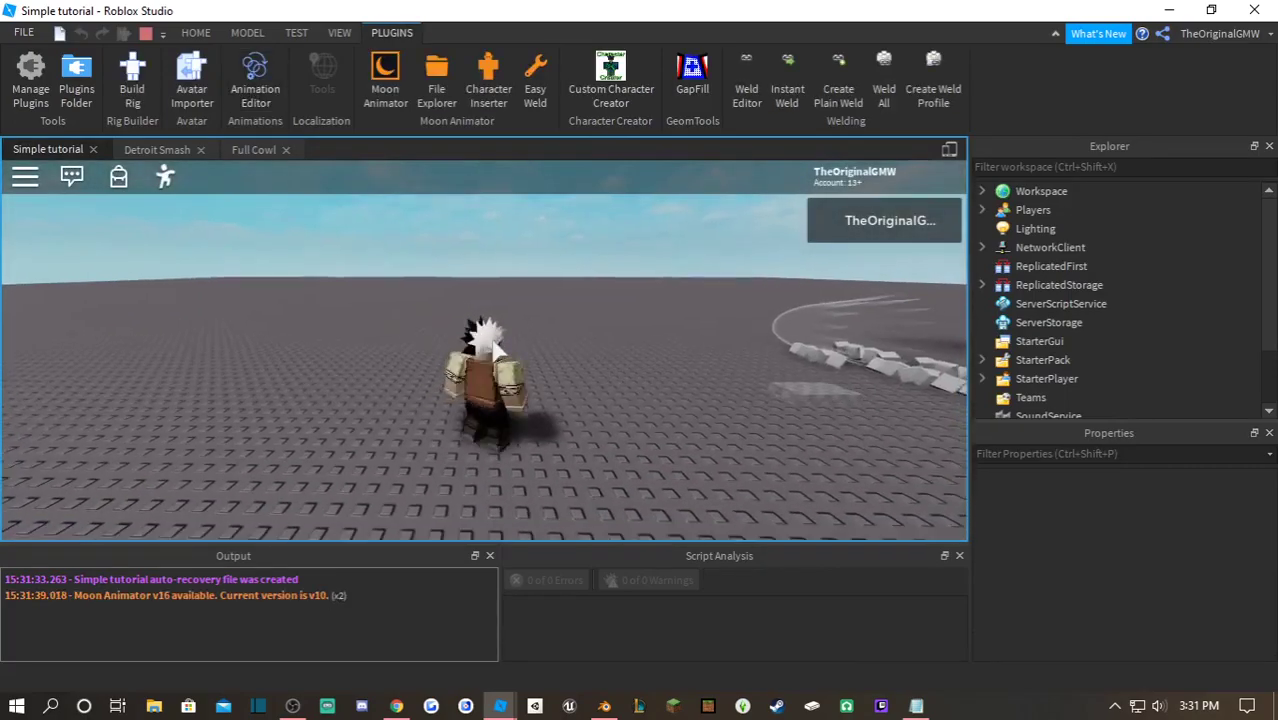
{"action": "key", "text": "e"}
{"action": "right_click_drag", "start_coordinate": [497, 350], "coordinate": [522, 371]}
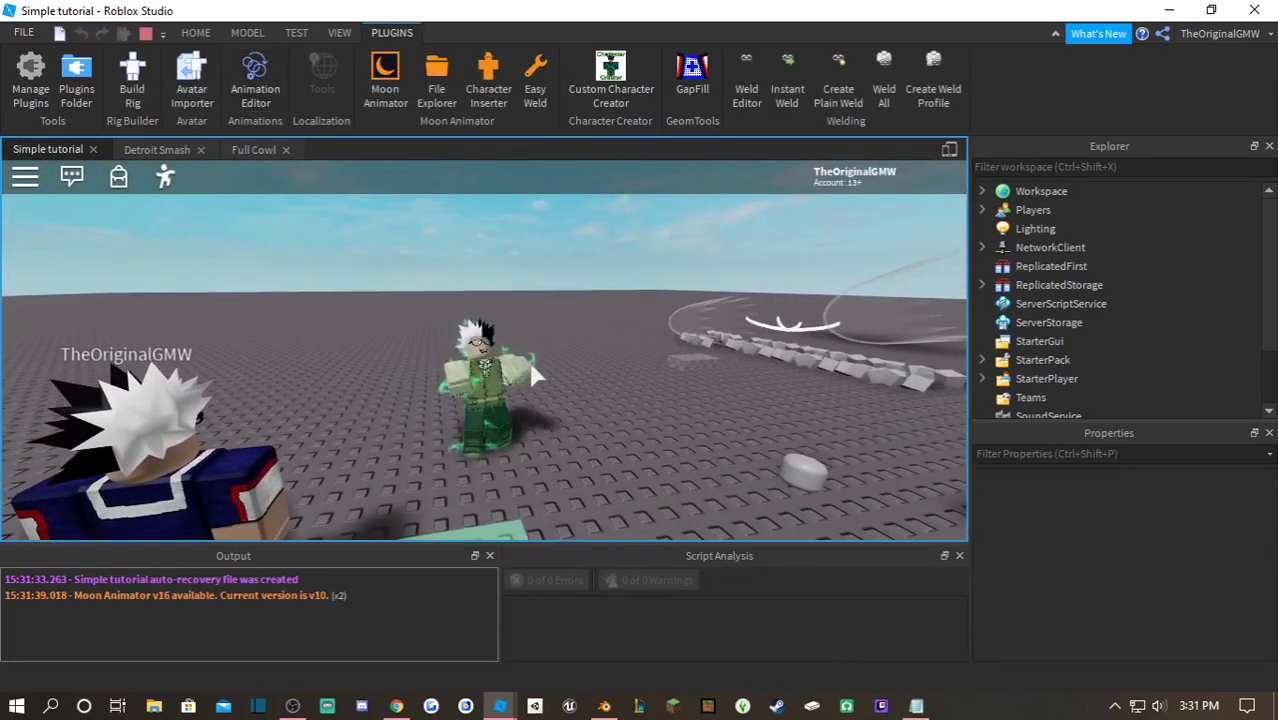
{"action": "scroll", "coordinate": [556, 378], "scroll_direction": "up", "scroll_amount": 3}
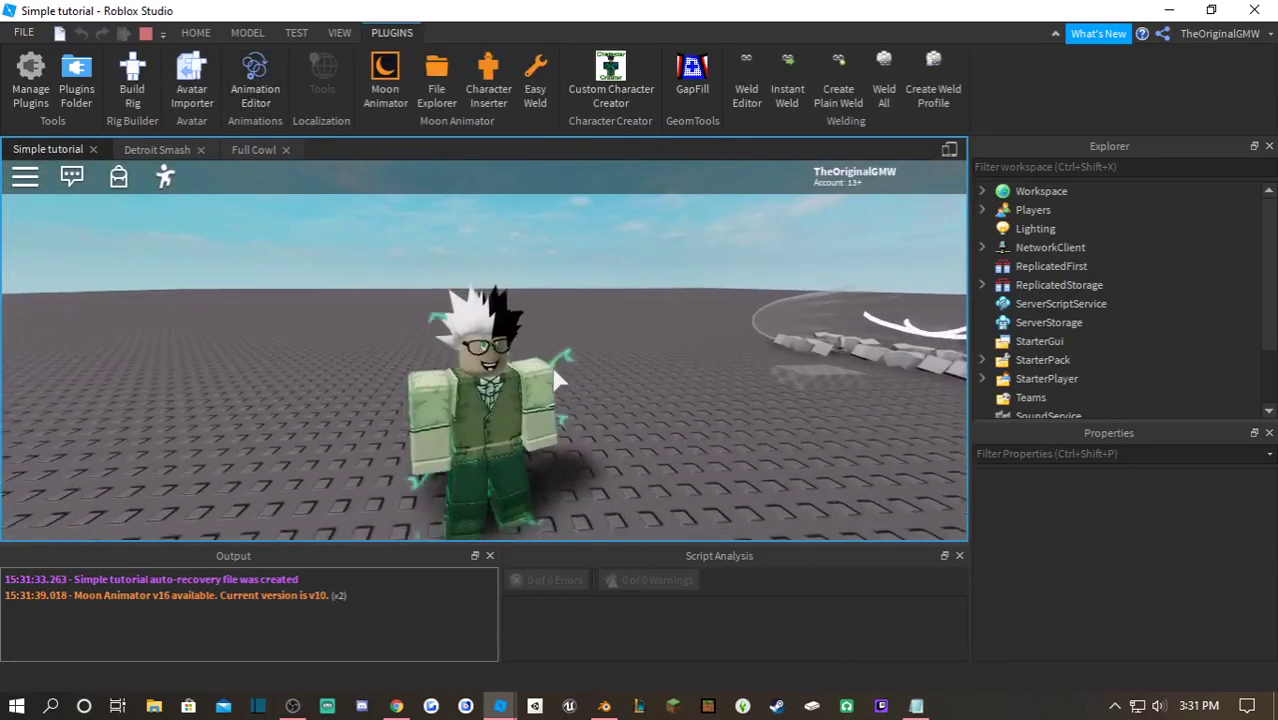
{"action": "scroll", "coordinate": [559, 380], "scroll_direction": "up", "scroll_amount": 6}
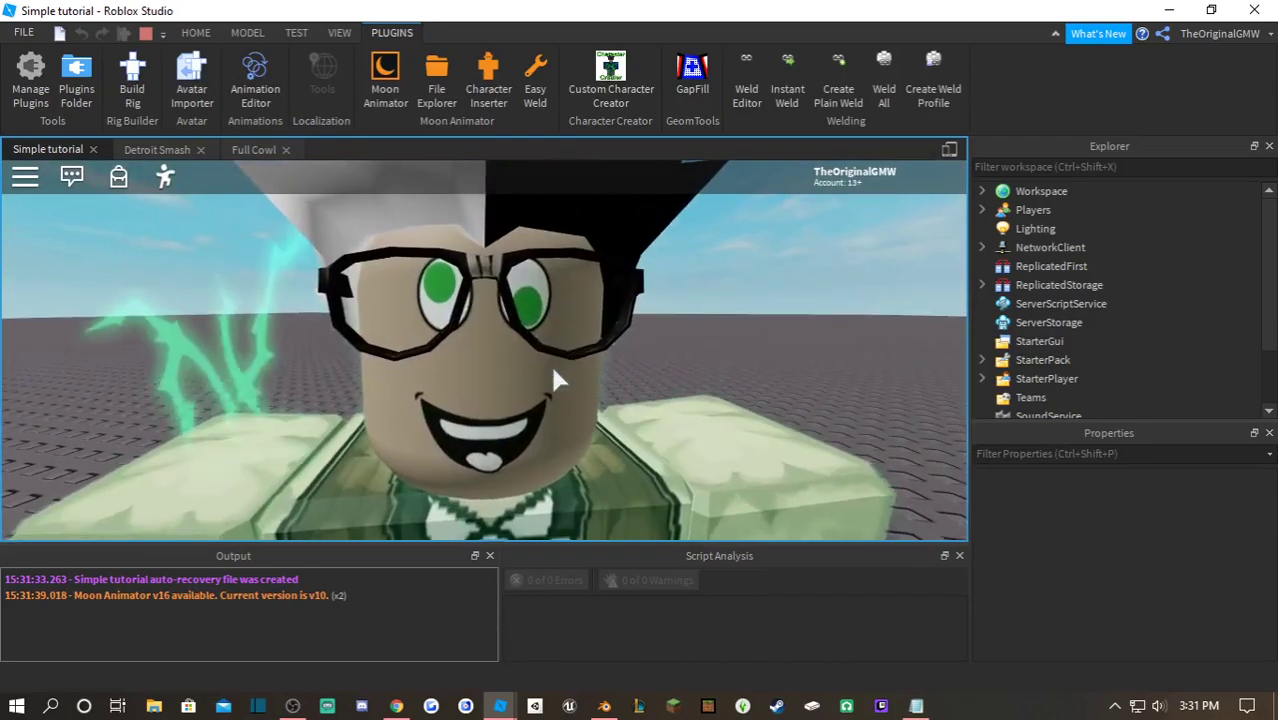
{"action": "scroll", "coordinate": [550, 362], "scroll_direction": "down", "scroll_amount": 5}
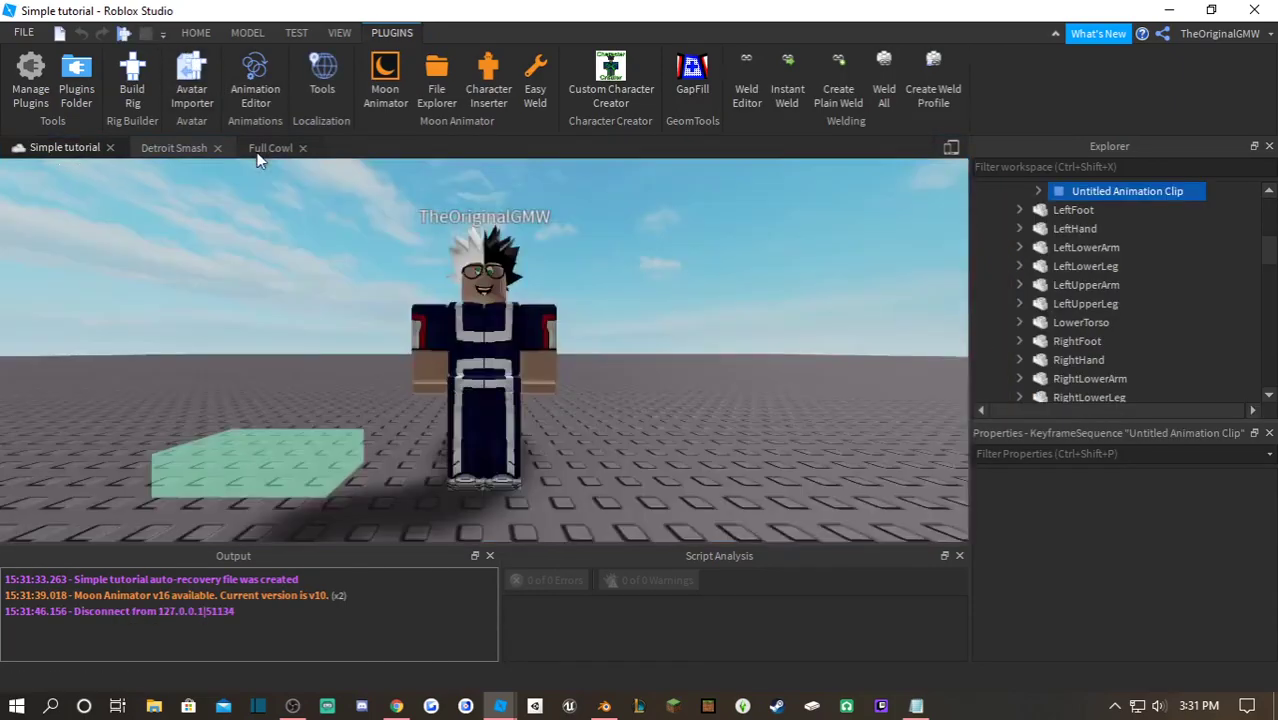
- Change the Head branch's outter.Transparency in the Full Cowl server script to .95
{"action": "left_click", "coordinate": [255, 150]}
{"action": "left_click_drag", "start_coordinate": [490, 336], "coordinate": [476, 336]}
{"action": "type", "text": "5"}
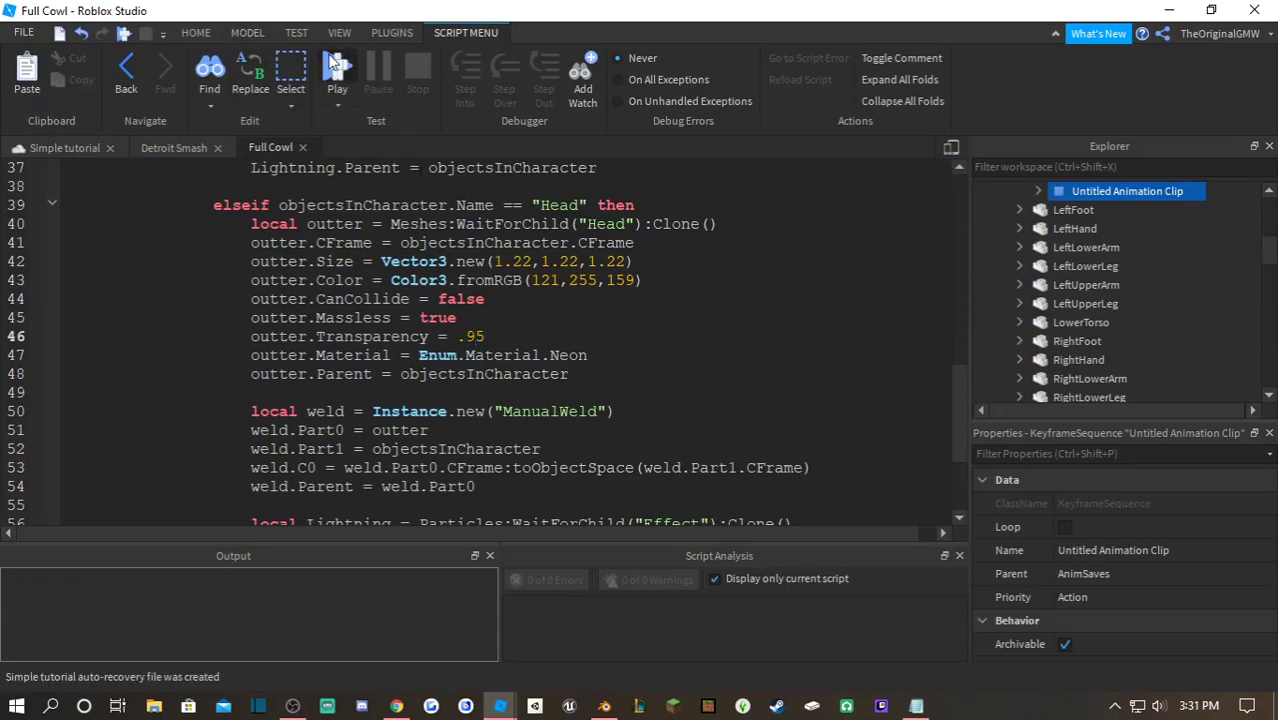
- Playtest again to compare the head's aura with the rest of the body, and end the playtest
{"action": "left_click", "coordinate": [336, 66]}
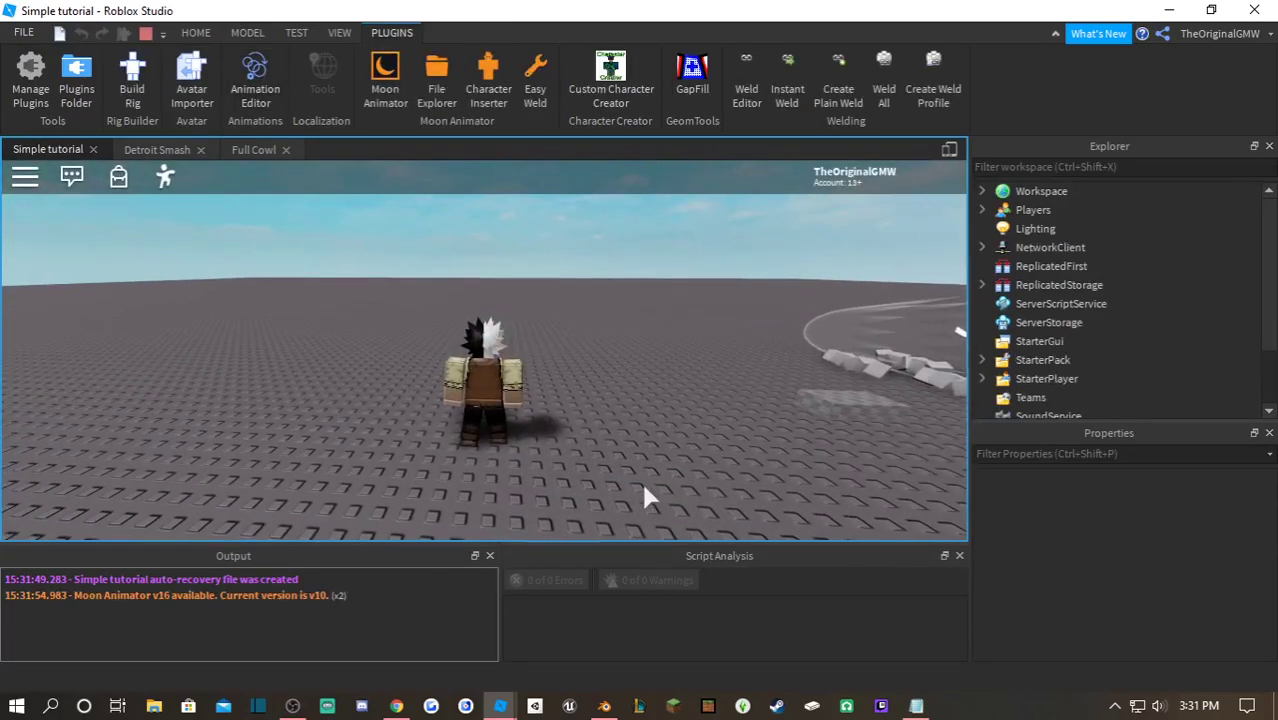
{"action": "key", "text": "e"}
{"action": "right_click_drag", "start_coordinate": [606, 407], "coordinate": [606, 407]}
{"action": "scroll", "coordinate": [606, 407], "scroll_direction": "up", "scroll_amount": 3}
{"action": "scroll", "coordinate": [606, 407], "scroll_direction": "down", "scroll_amount": 3}
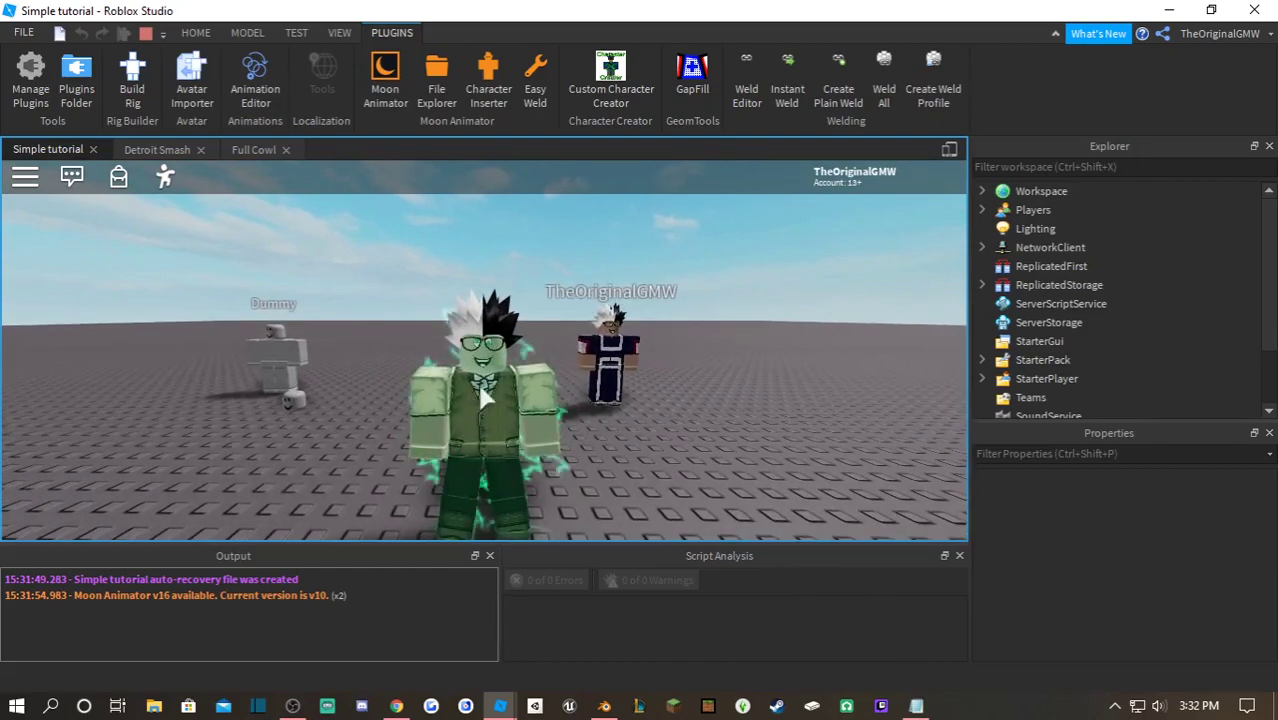
{"action": "left_click", "coordinate": [145, 33]}
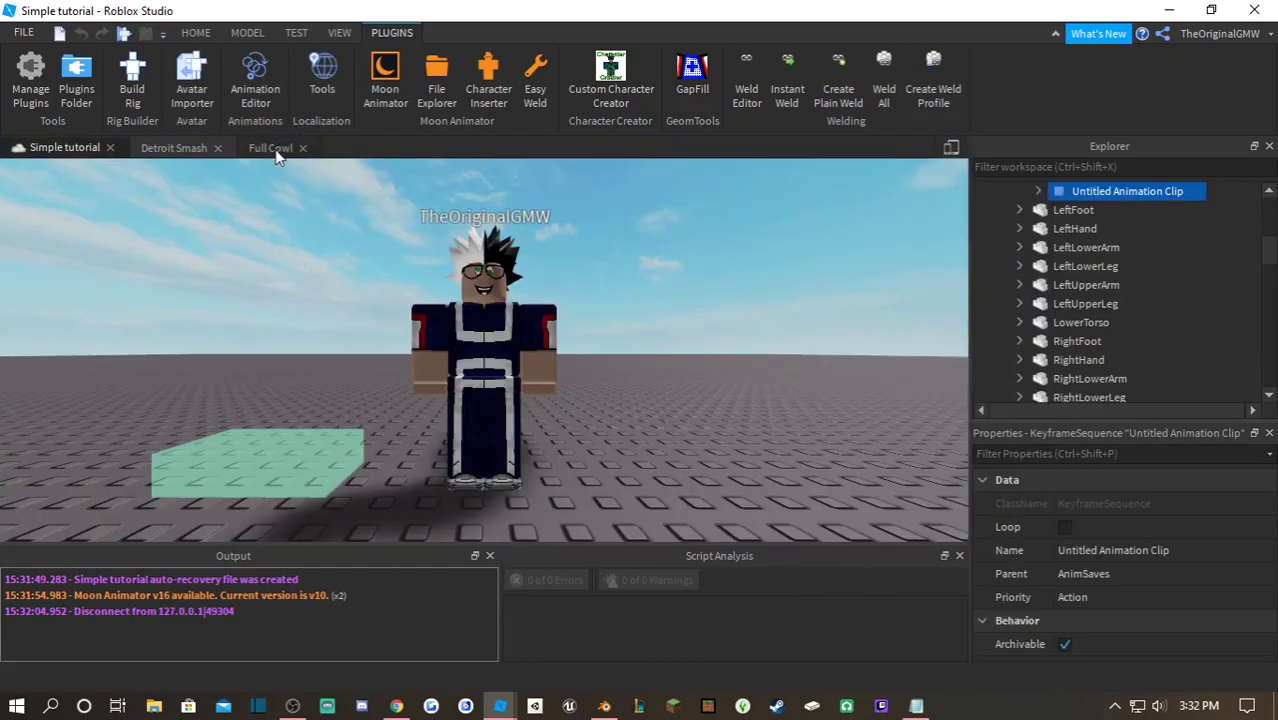
- Copy the whole cameraShake function from the Detroit Smash script, leaving the original in place
{"action": "left_click", "coordinate": [277, 149]}
{"action": "scroll", "coordinate": [235, 395], "scroll_direction": "up", "scroll_amount": 12}
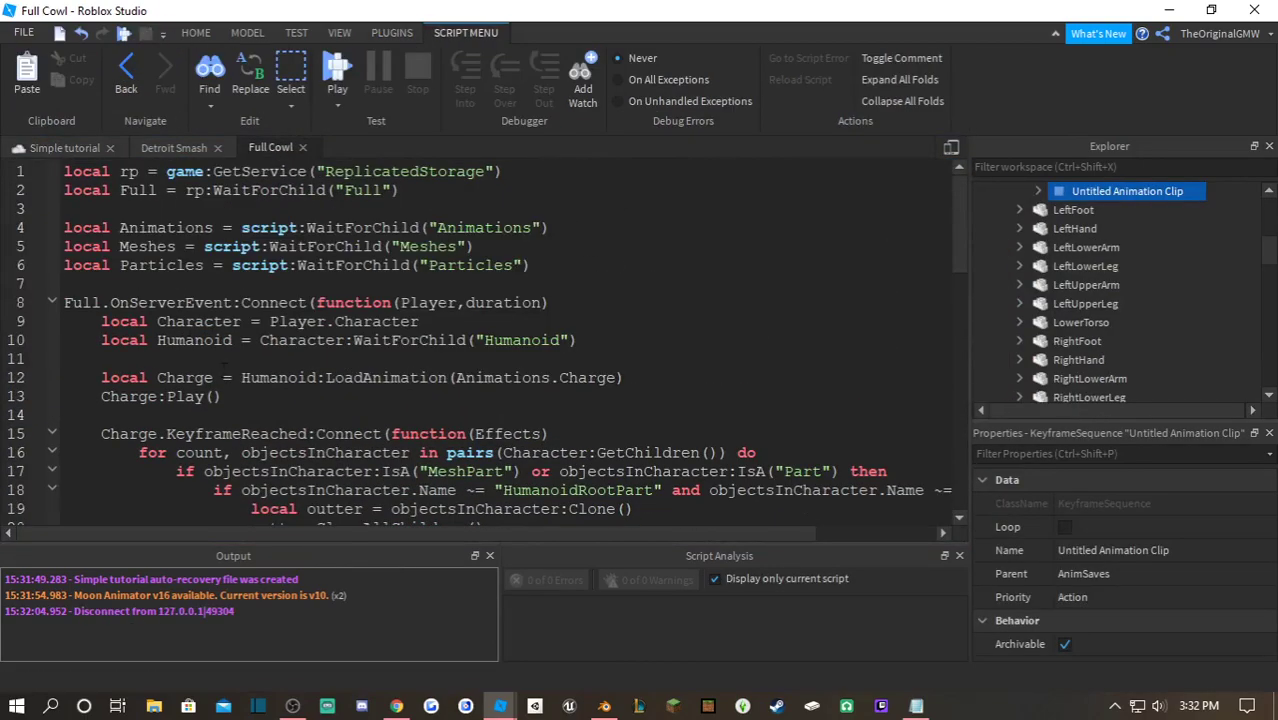
{"action": "left_click", "coordinate": [76, 147]}
{"action": "left_click", "coordinate": [175, 147]}
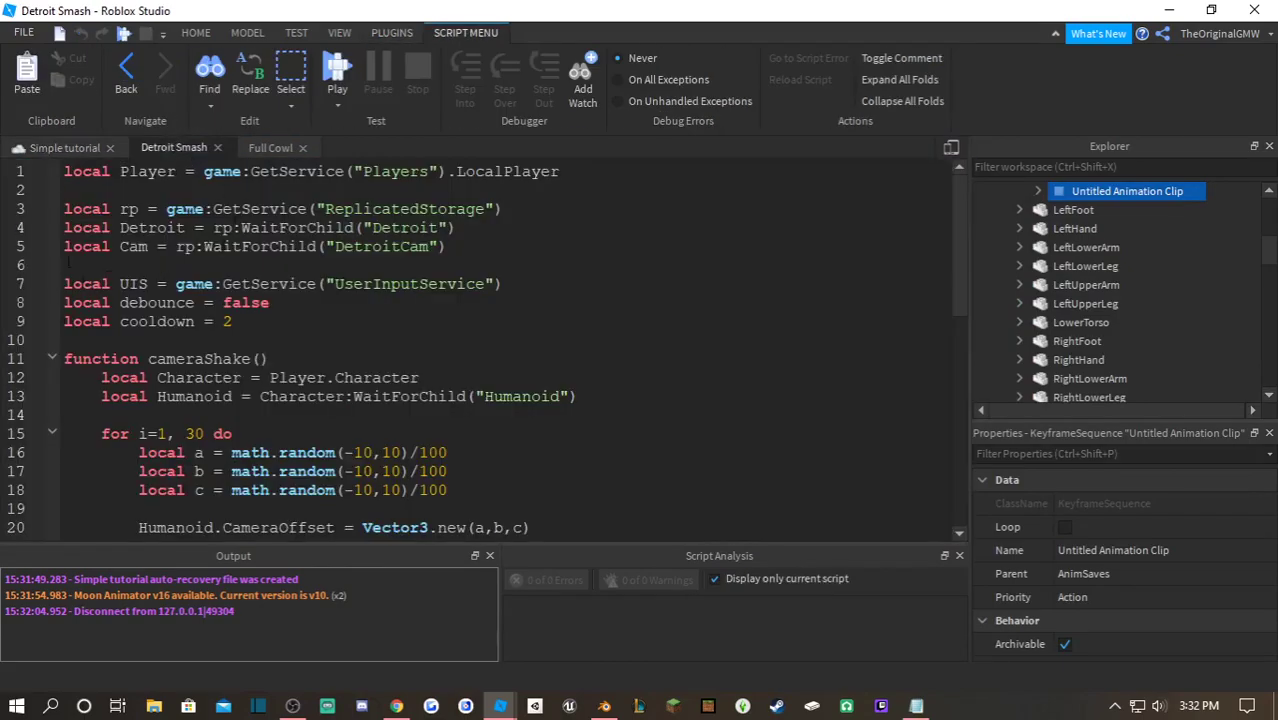
{"action": "scroll", "coordinate": [282, 374], "scroll_direction": "down", "scroll_amount": 2}
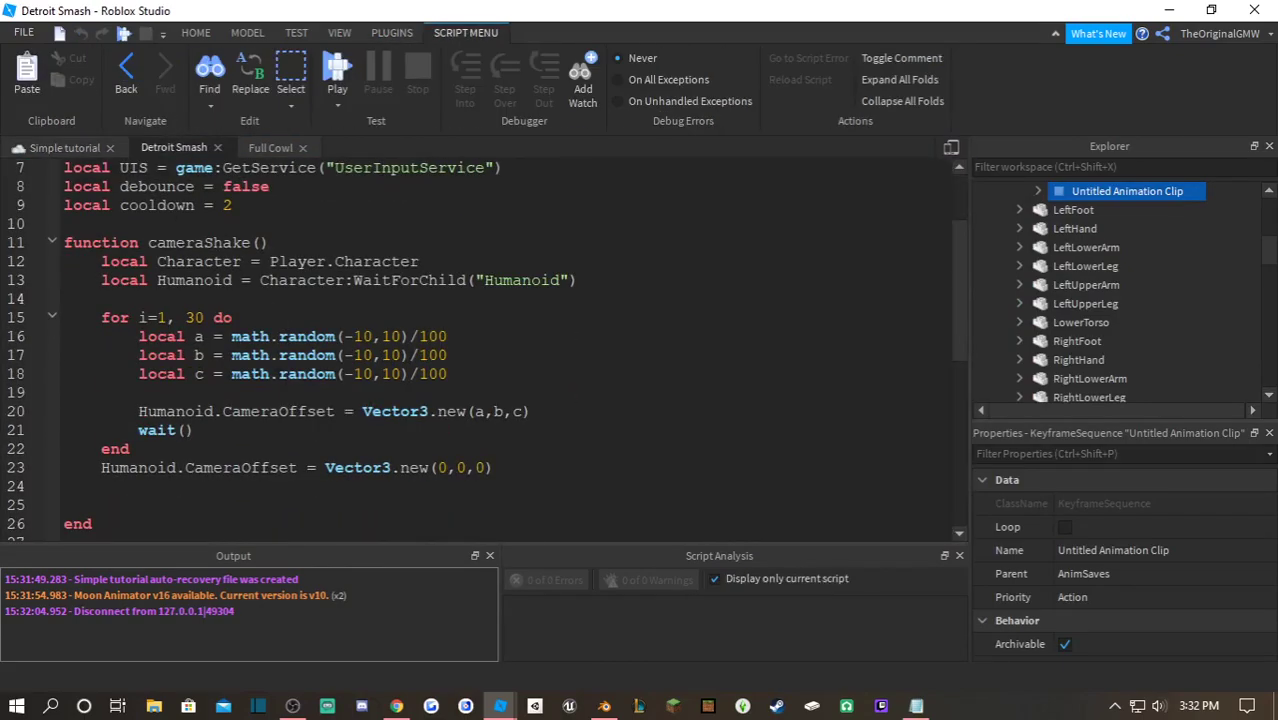
{"action": "mouse_move", "coordinate": [64, 242]}
{"action": "left_mouse_down"}
{"action": "mouse_move", "coordinate": [108, 518]}
{"action": "mouse_move", "coordinate": [64, 243]}
{"action": "left_mouse_up"}
{"action": "key", "text": "ctrl+c"}
{"action": "key", "text": "BackSpace"}
{"action": "key", "text": "ctrl+z"}
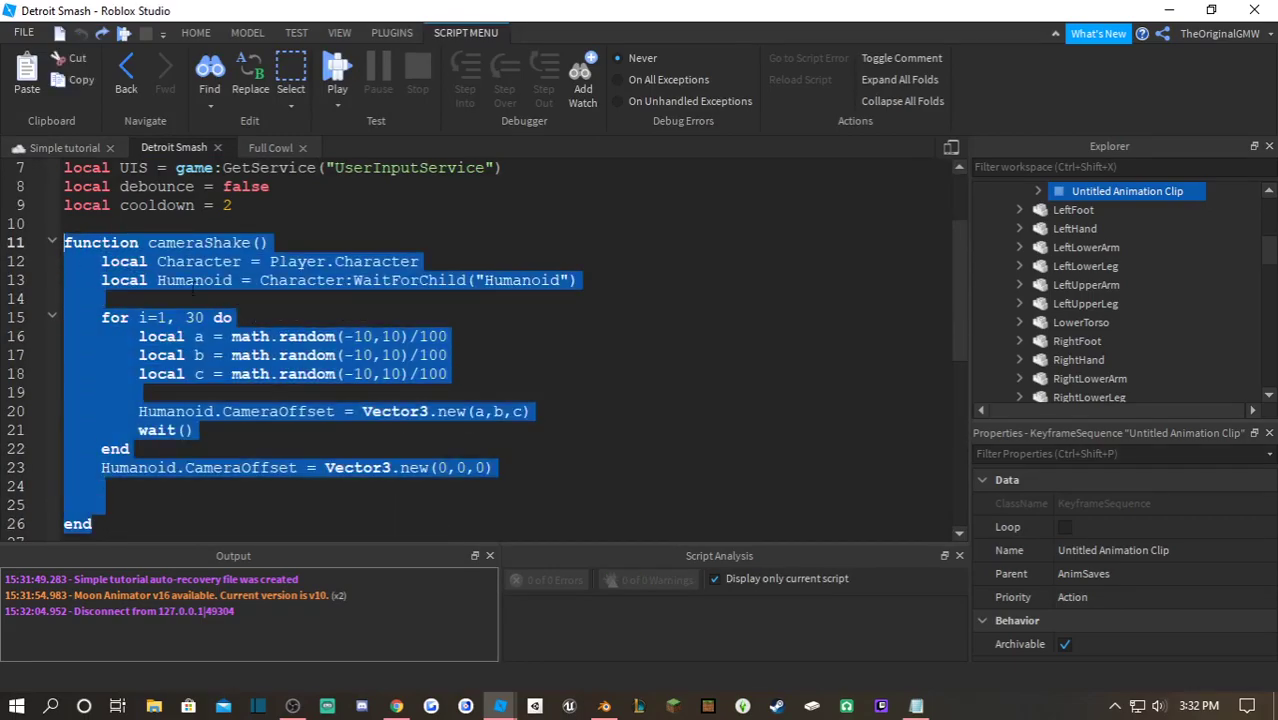
- Remove the empty lines before the closing end of cameraShake in the Detroit Smash script
{"action": "left_click", "coordinate": [187, 337]}
{"action": "left_click_drag", "start_coordinate": [108, 505], "coordinate": [63, 481]}
{"action": "key", "text": "BackSpace"}
{"action": "key", "text": "BackSpace"}
{"action": "scroll", "coordinate": [62, 480], "scroll_direction": "down", "scroll_amount": 7}
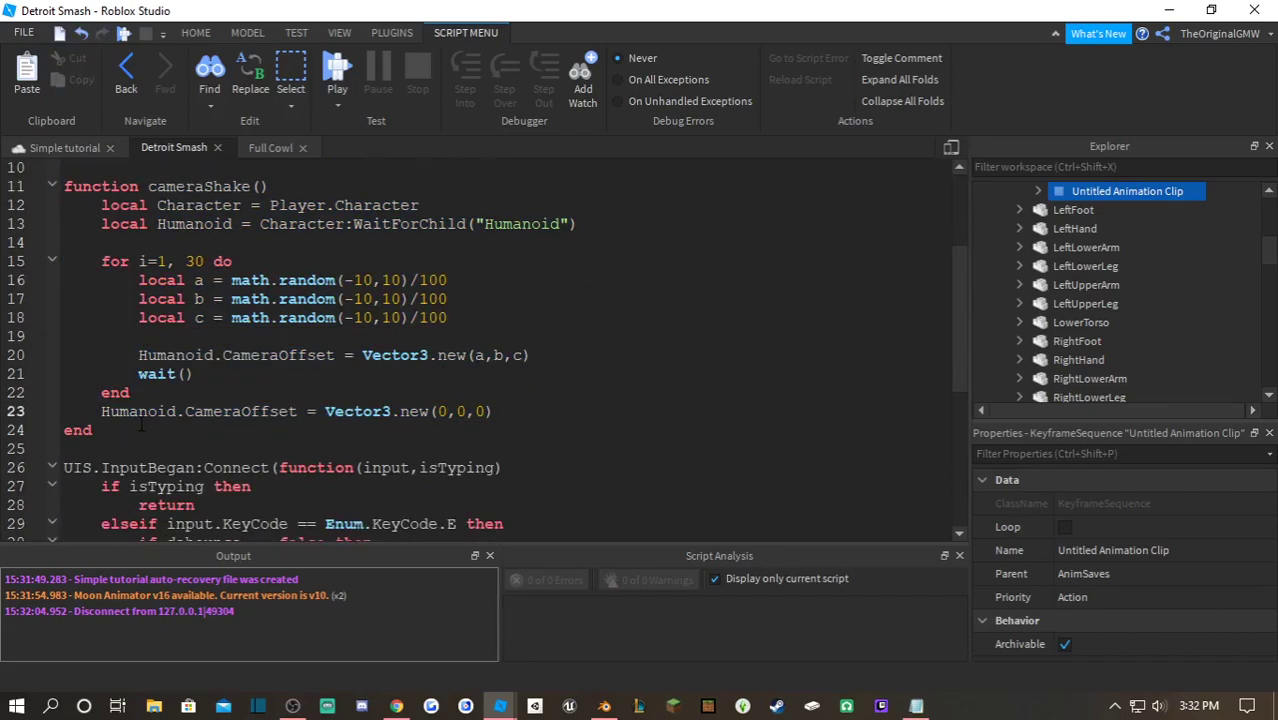
- Open the Full Cowl LocalScript in StarterPack and paste the cameraShake function below the duration variable
{"action": "left_click", "coordinate": [262, 147]}
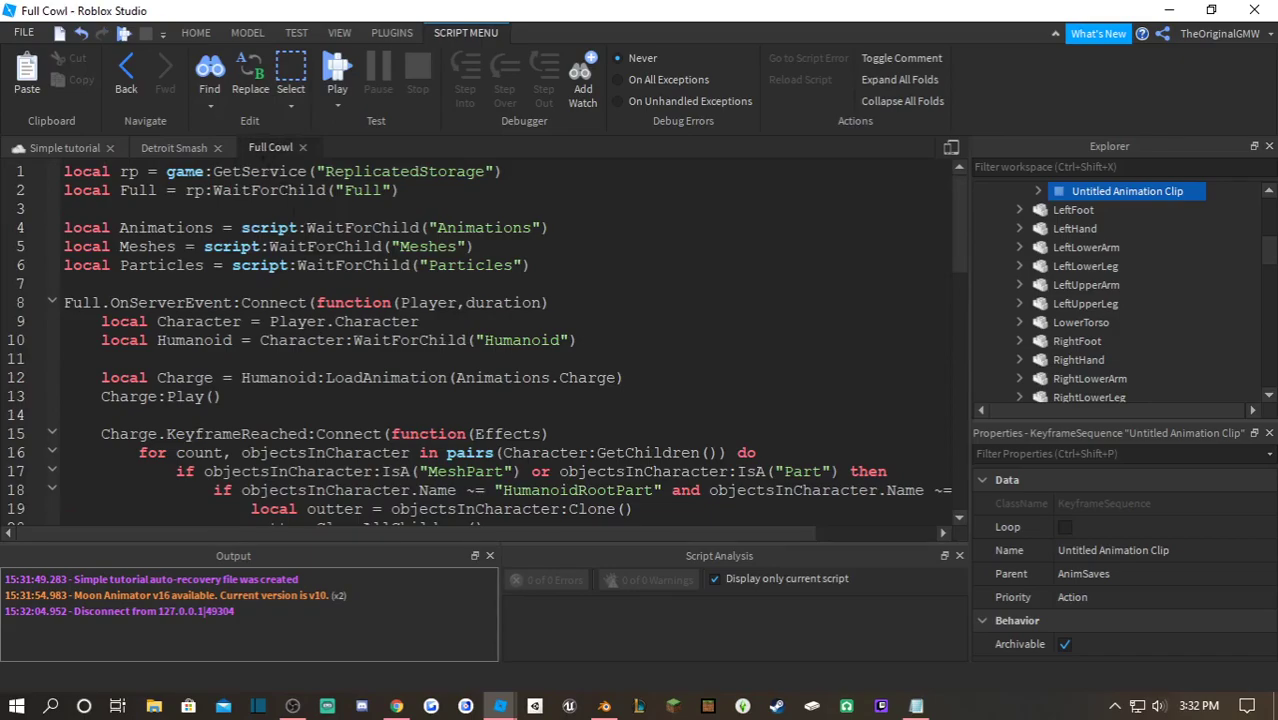
{"action": "scroll", "coordinate": [1124, 358], "scroll_direction": "up", "scroll_amount": 10}
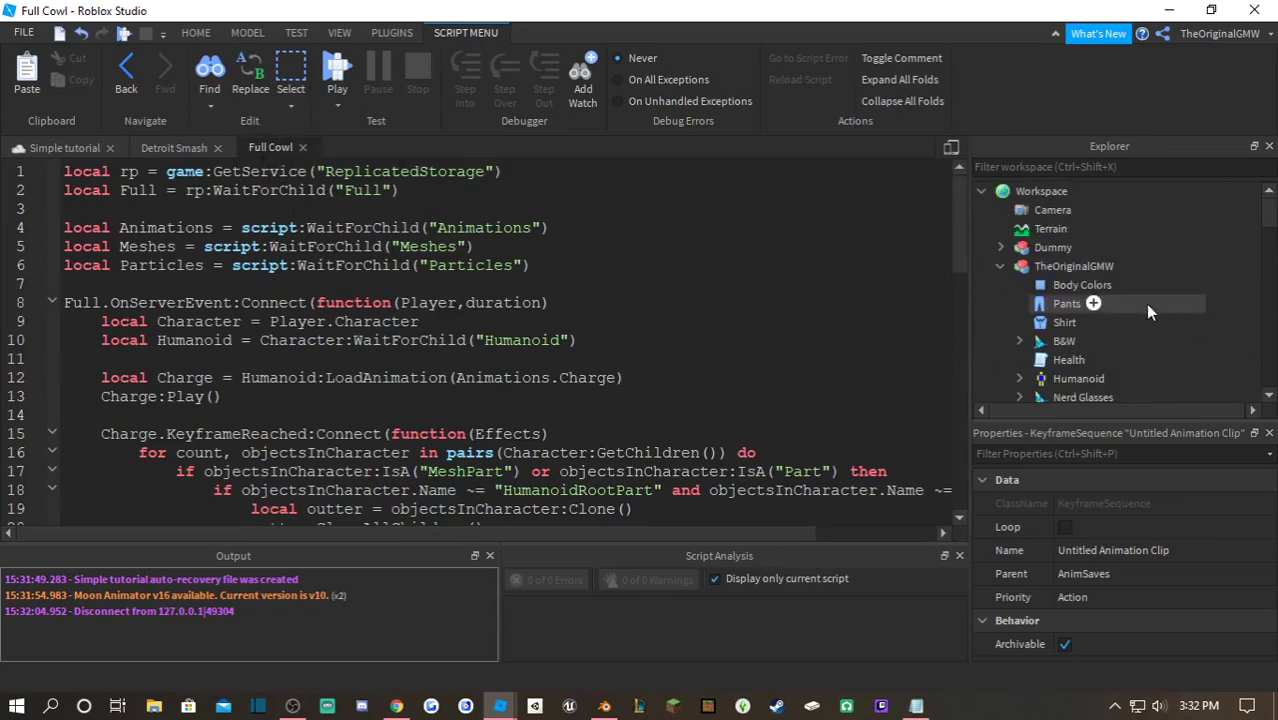
{"action": "scroll", "coordinate": [1027, 208], "scroll_direction": "down", "scroll_amount": 10}
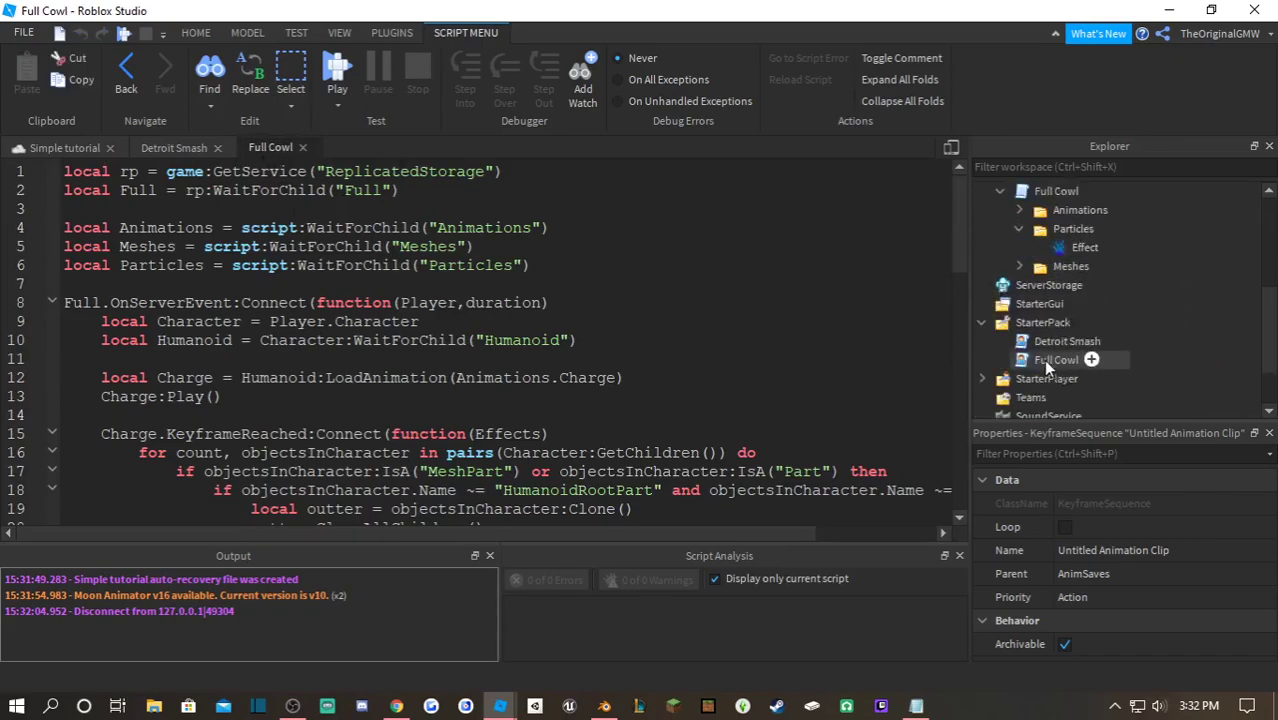
{"action": "double_click", "coordinate": [1030, 304]}
{"action": "left_click", "coordinate": [273, 281]}
{"action": "key", "text": "ctrl+v"}
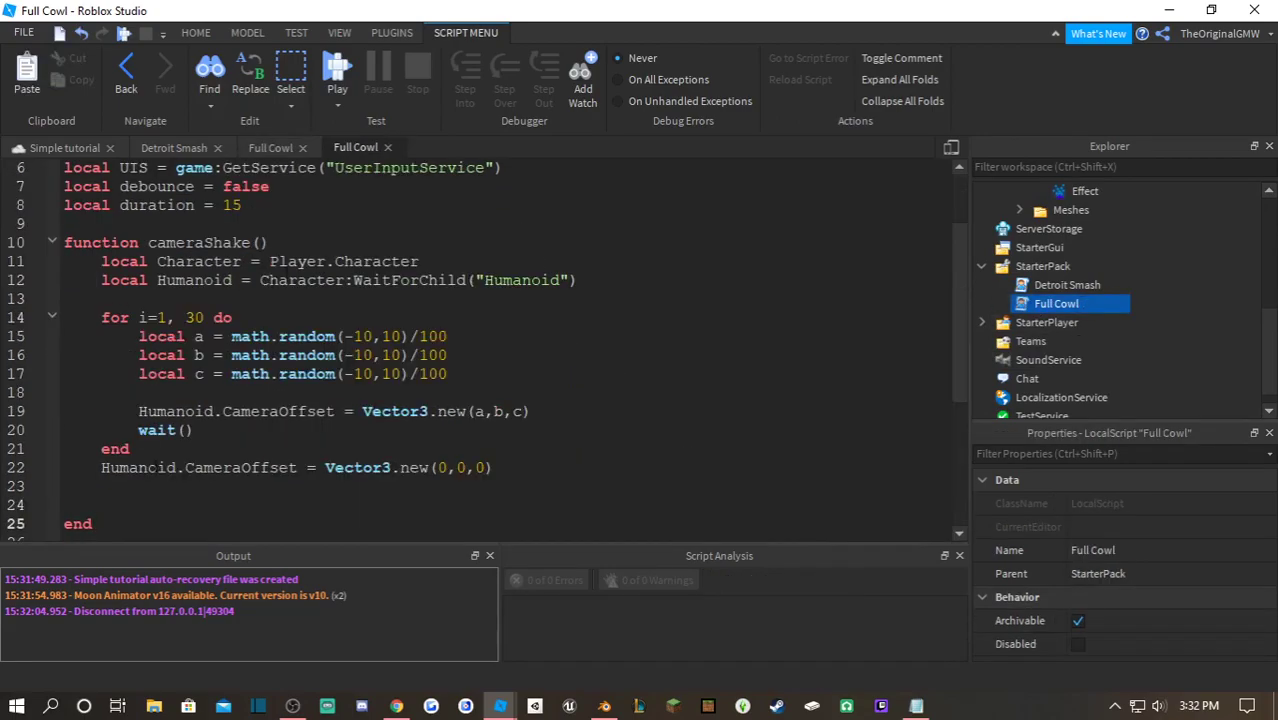
- Delete the empty lines before the closing end of the pasted cameraShake function
{"action": "left_click_drag", "start_coordinate": [119, 500], "coordinate": [120, 486]}
{"action": "key", "text": "BackSpace"}
{"action": "key", "text": "BackSpace"}
{"action": "key", "text": "BackSpace"}
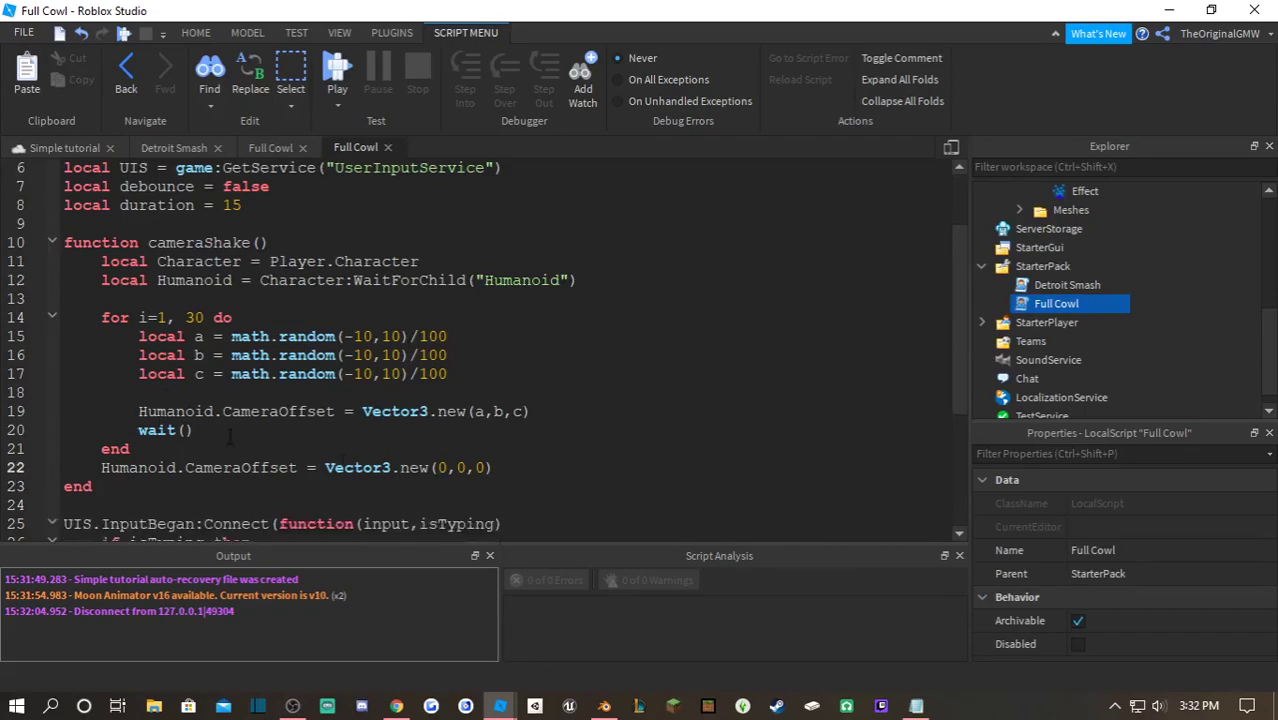
- Examine cameraShake's character variables, its loop count and the math.random ranges for a, b and c
{"action": "left_click_drag", "start_coordinate": [439, 261], "coordinate": [94, 261]}
{"action": "left_click_drag", "start_coordinate": [605, 280], "coordinate": [150, 449]}
{"action": "double_click", "coordinate": [194, 317]}
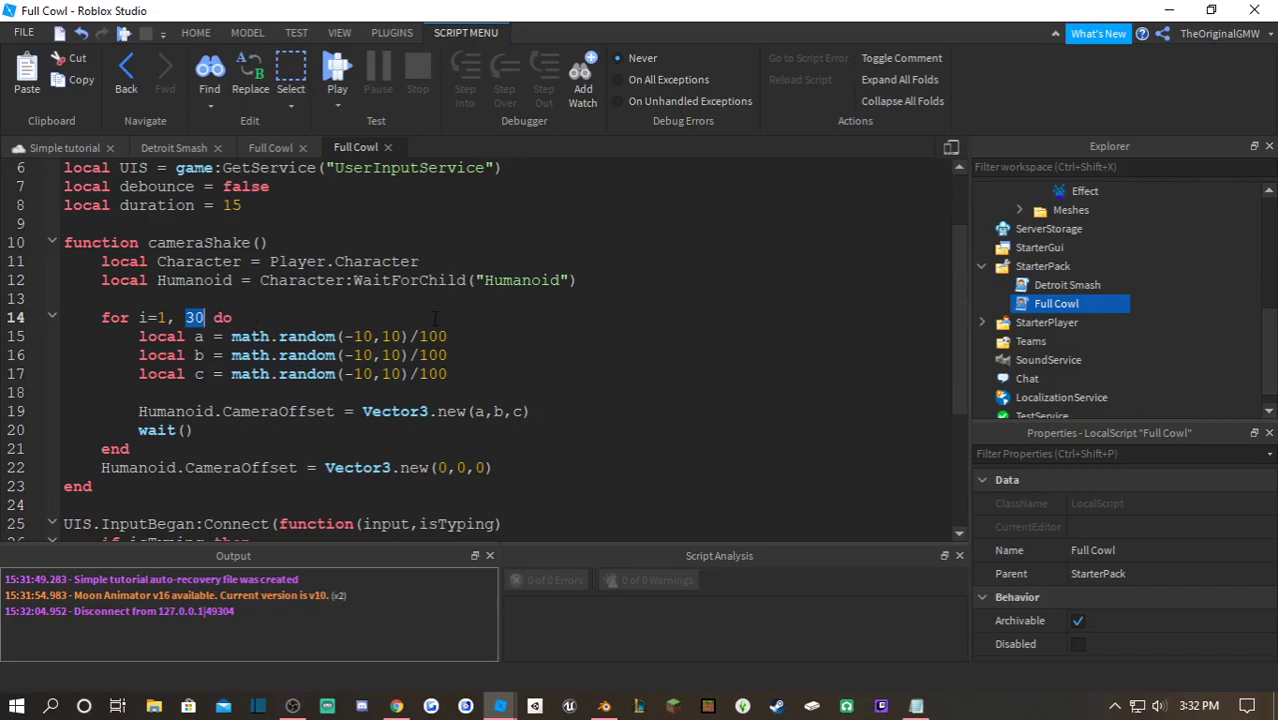
{"action": "left_click_drag", "start_coordinate": [463, 378], "coordinate": [139, 336]}
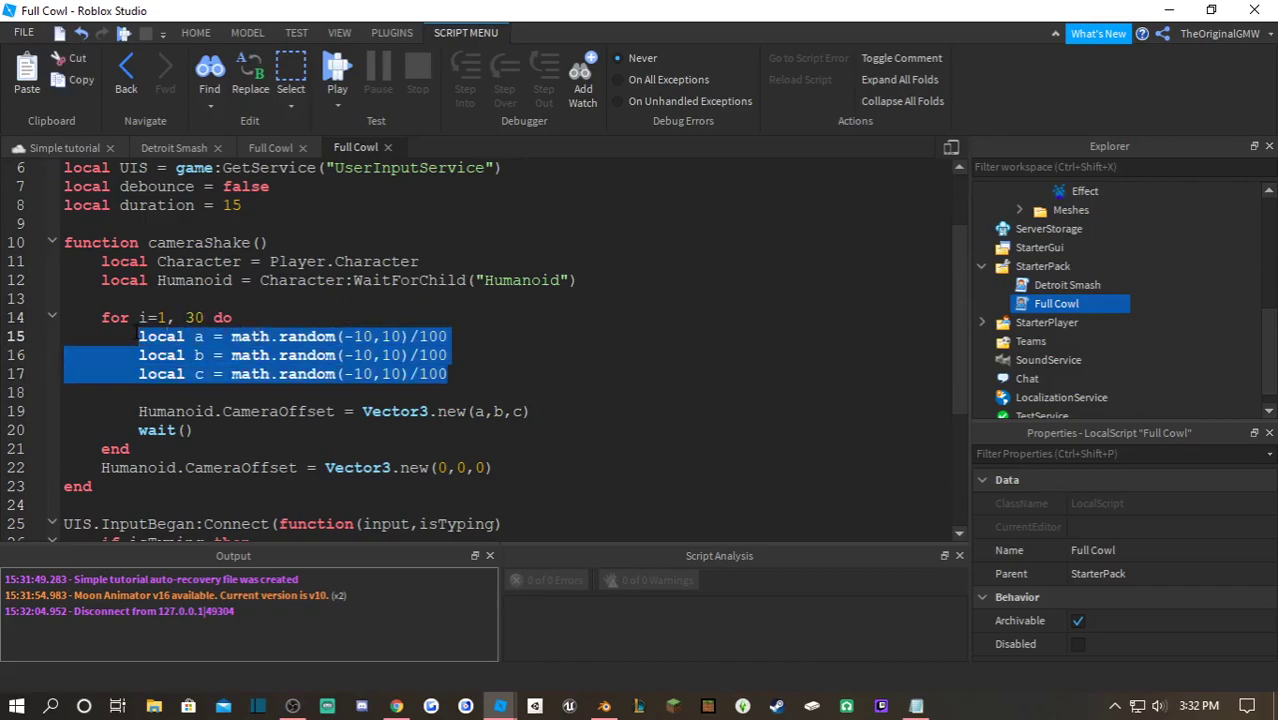
{"action": "left_click", "coordinate": [196, 336]}
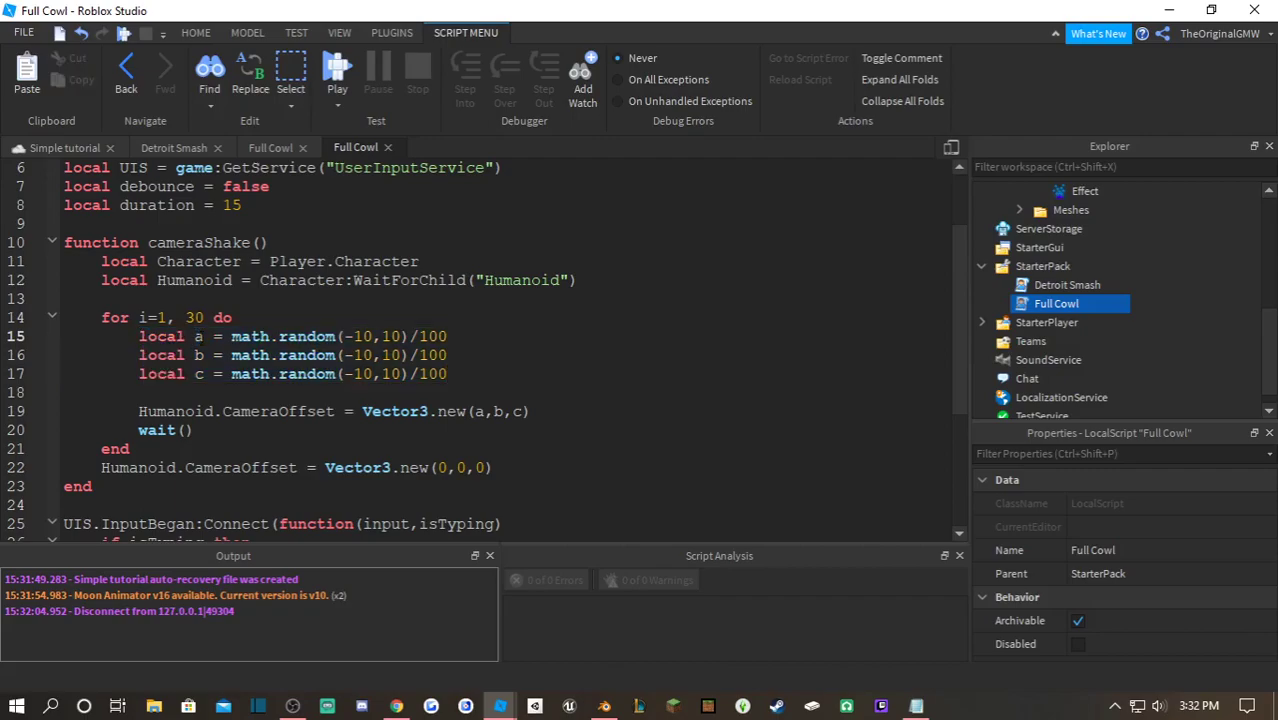
{"action": "left_click_drag", "start_coordinate": [196, 336], "coordinate": [356, 375]}
{"action": "left_click", "coordinate": [495, 377]}
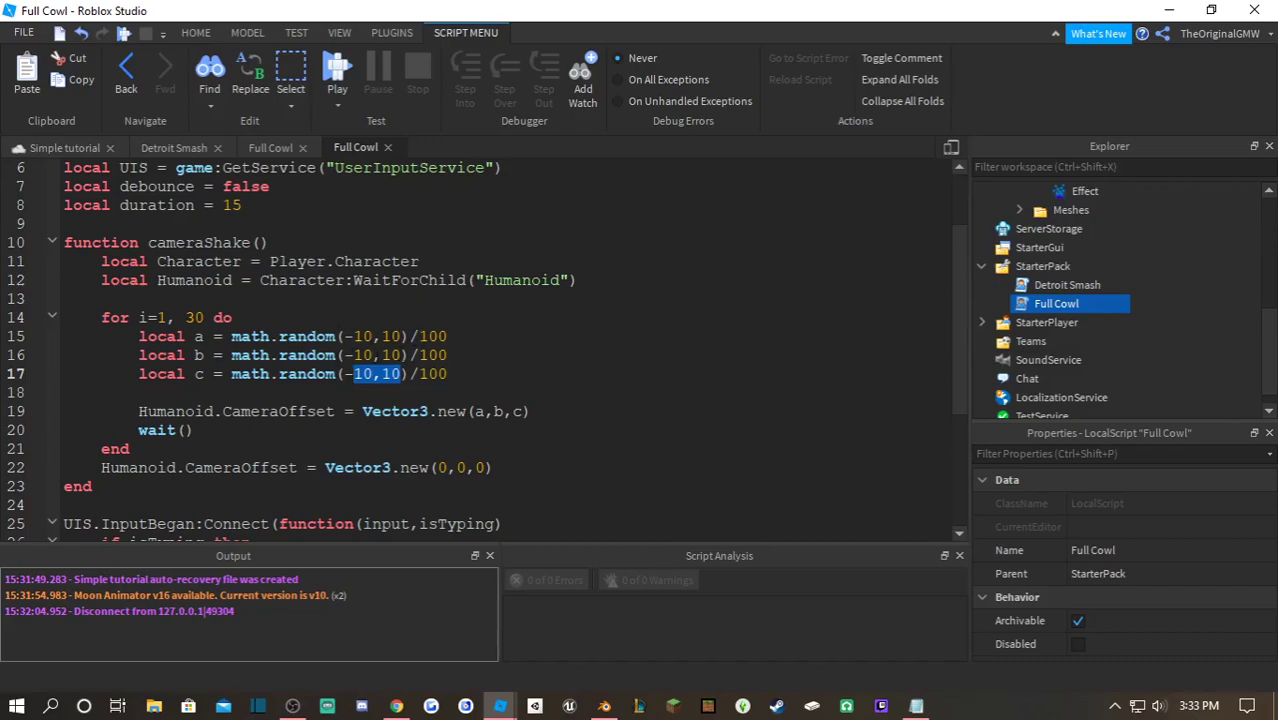
{"action": "left_click", "coordinate": [376, 338]}
{"action": "key", "text": "shift+Left"}
{"action": "key", "text": "shift+Left"}
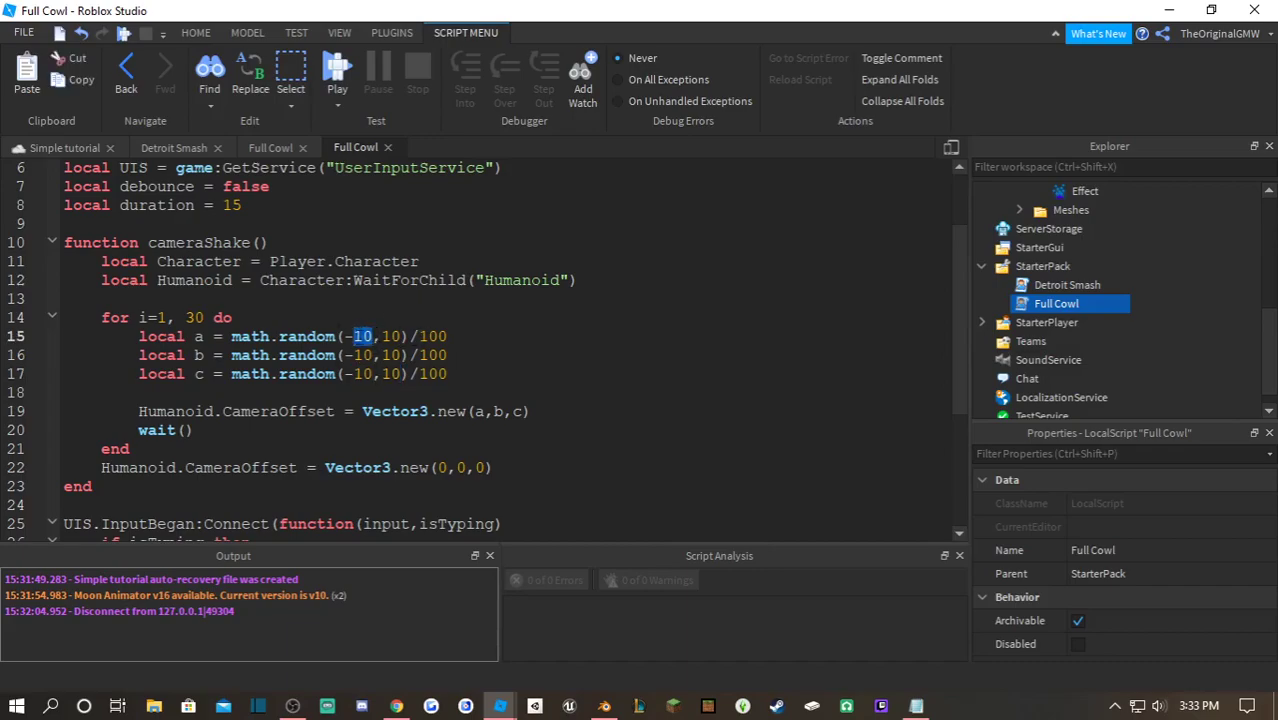
{"action": "left_click_drag", "start_coordinate": [401, 337], "coordinate": [391, 338]}
{"action": "left_click", "coordinate": [346, 338]}
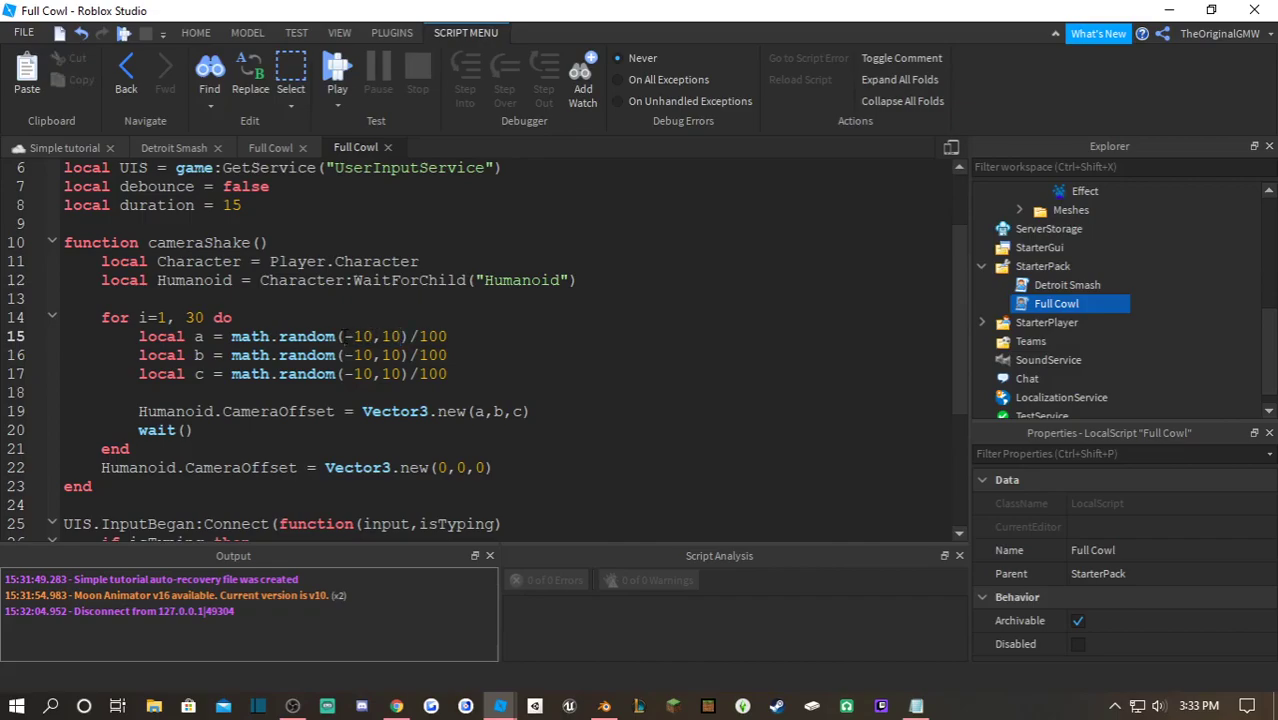
{"action": "double_click", "coordinate": [392, 336]}
{"action": "left_click", "coordinate": [449, 355]}
- Review how cameraShake applies the random CameraOffset inside the loop and resets it after the loop
{"action": "left_click_drag", "start_coordinate": [128, 411], "coordinate": [546, 419]}
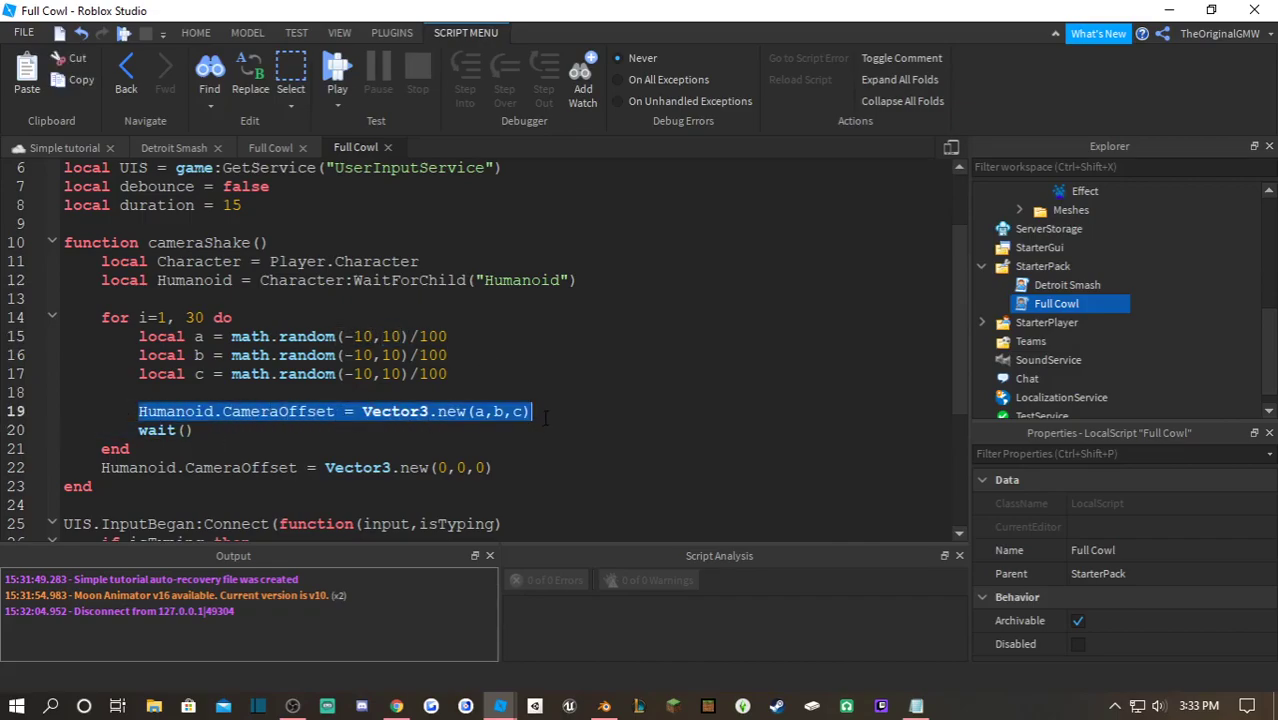
{"action": "left_click", "coordinate": [546, 419]}
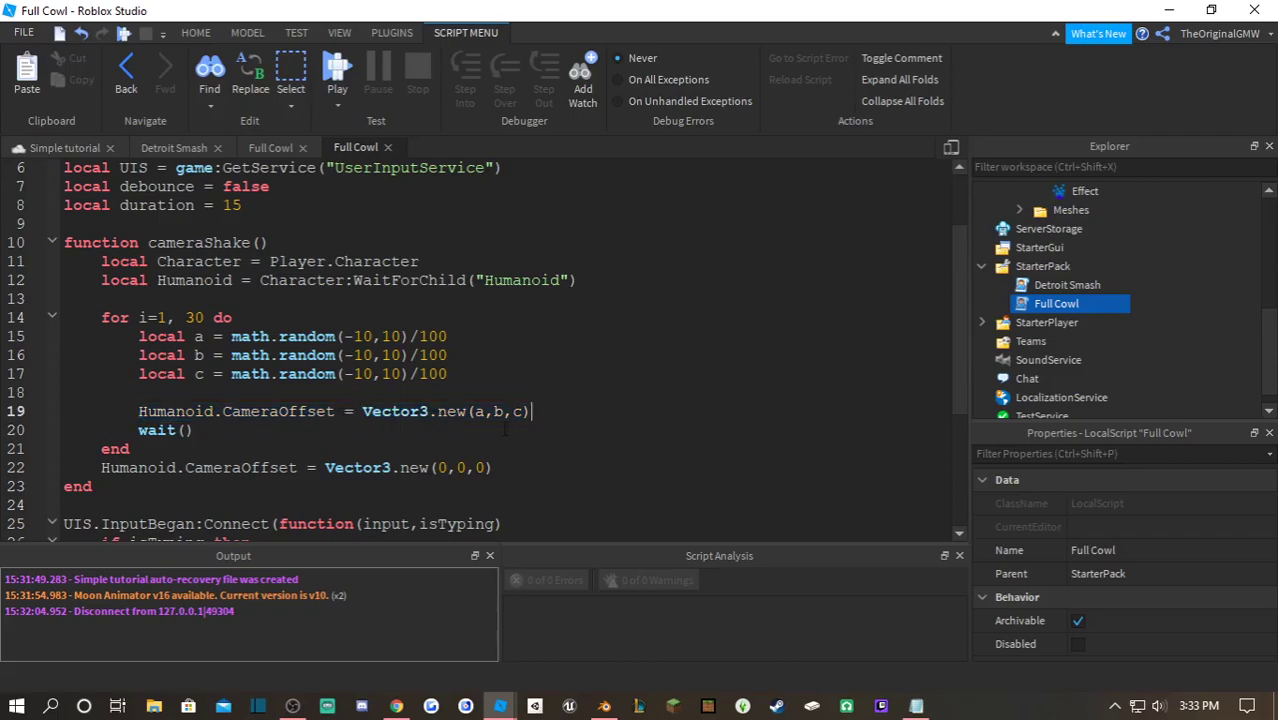
{"action": "left_click_drag", "start_coordinate": [532, 412], "coordinate": [468, 413]}
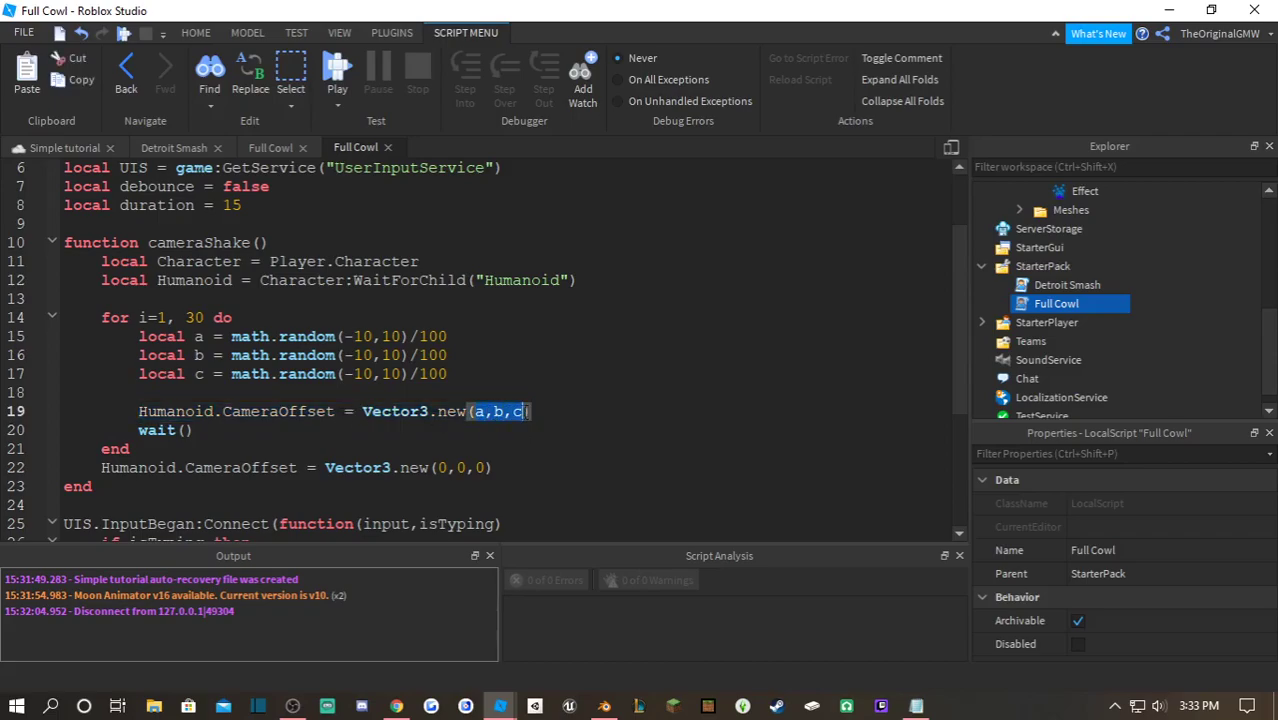
{"action": "left_click", "coordinate": [560, 416]}
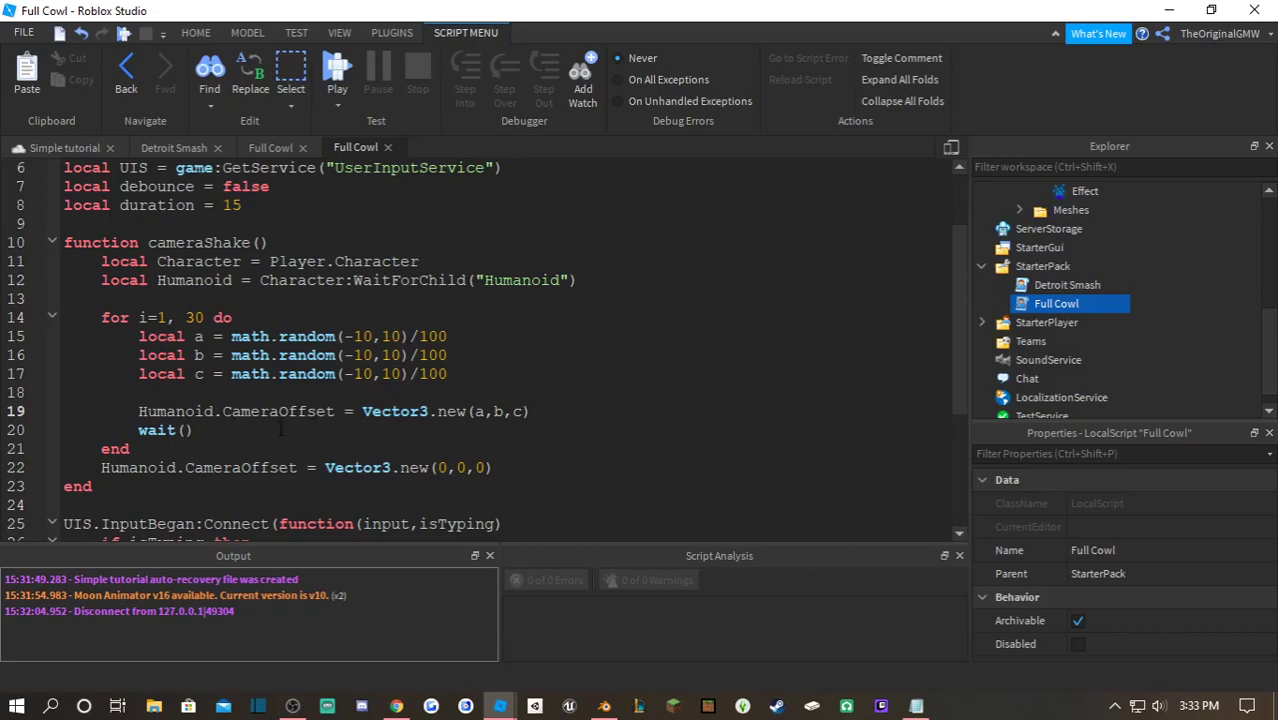
{"action": "left_click_drag", "start_coordinate": [134, 445], "coordinate": [100, 325]}
{"action": "left_click", "coordinate": [238, 443]}
{"action": "left_click_drag", "start_coordinate": [101, 467], "coordinate": [494, 474]}
{"action": "left_click", "coordinate": [524, 467]}
{"action": "scroll", "coordinate": [313, 334], "scroll_direction": "down", "scroll_amount": 4}
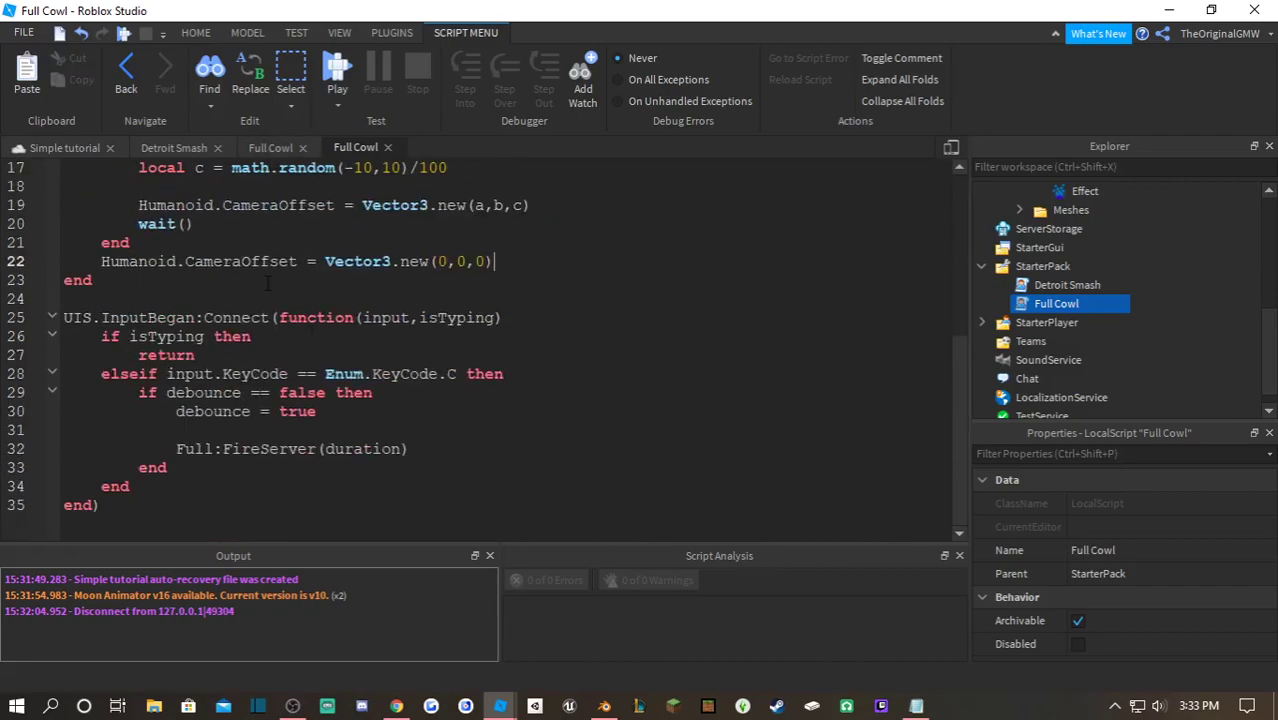
- Add an empty Full.OnClientEvent:Connect(function() handler at the end of the script, below the UIS.InputBegan block
{"action": "scroll", "coordinate": [207, 432], "scroll_direction": "up", "scroll_amount": 5}
{"action": "scroll", "coordinate": [207, 432], "scroll_direction": "down", "scroll_amount": 2}
{"action": "scroll", "coordinate": [207, 432], "scroll_direction": "down", "scroll_amount": 3}
{"action": "left_click", "coordinate": [152, 500]}
{"action": "key", "text": "Return"}
{"action": "key", "text": "Return"}
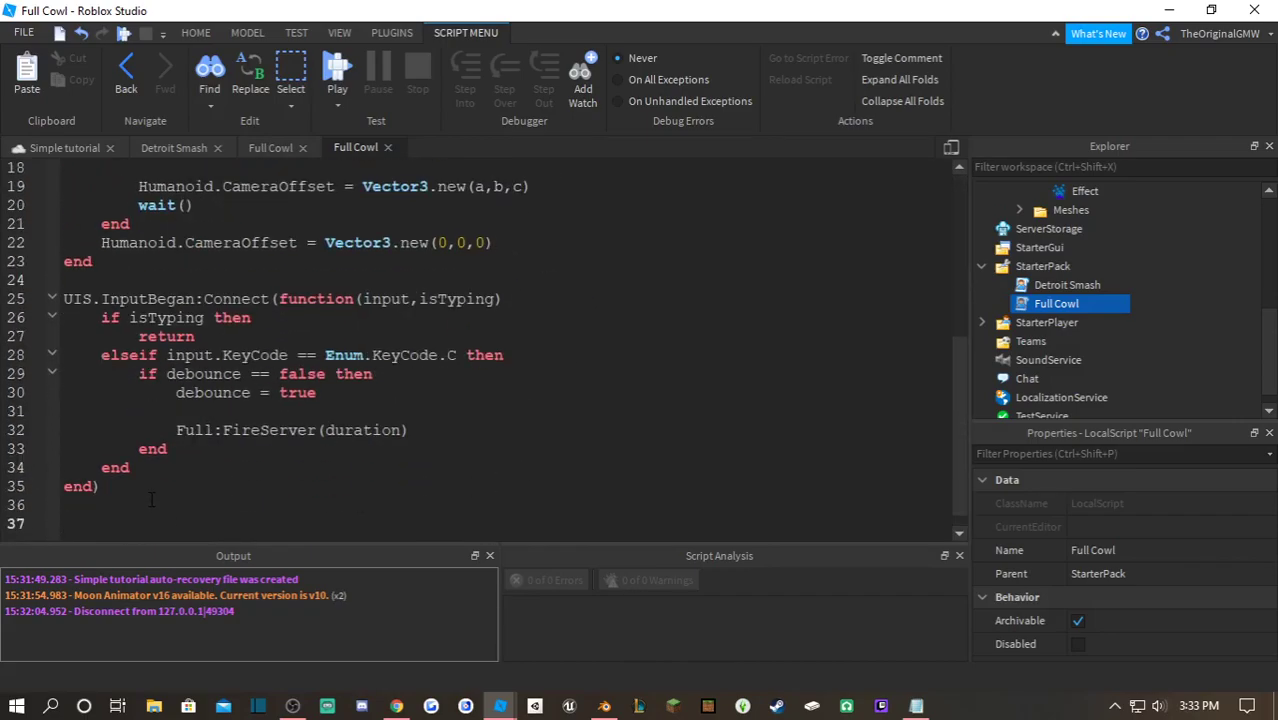
{"action": "type", "text": "functio"}
{"action": "key", "text": "BackSpace"}
{"action": "key", "text": "BackSpace"}
{"action": "key", "text": "BackSpace"}
{"action": "key", "text": "BackSpace"}
{"action": "key", "text": "BackSpace"}
{"action": "key", "text": "BackSpace"}
{"action": "key", "text": "BackSpace"}
{"action": "type", "text": "Ful"}
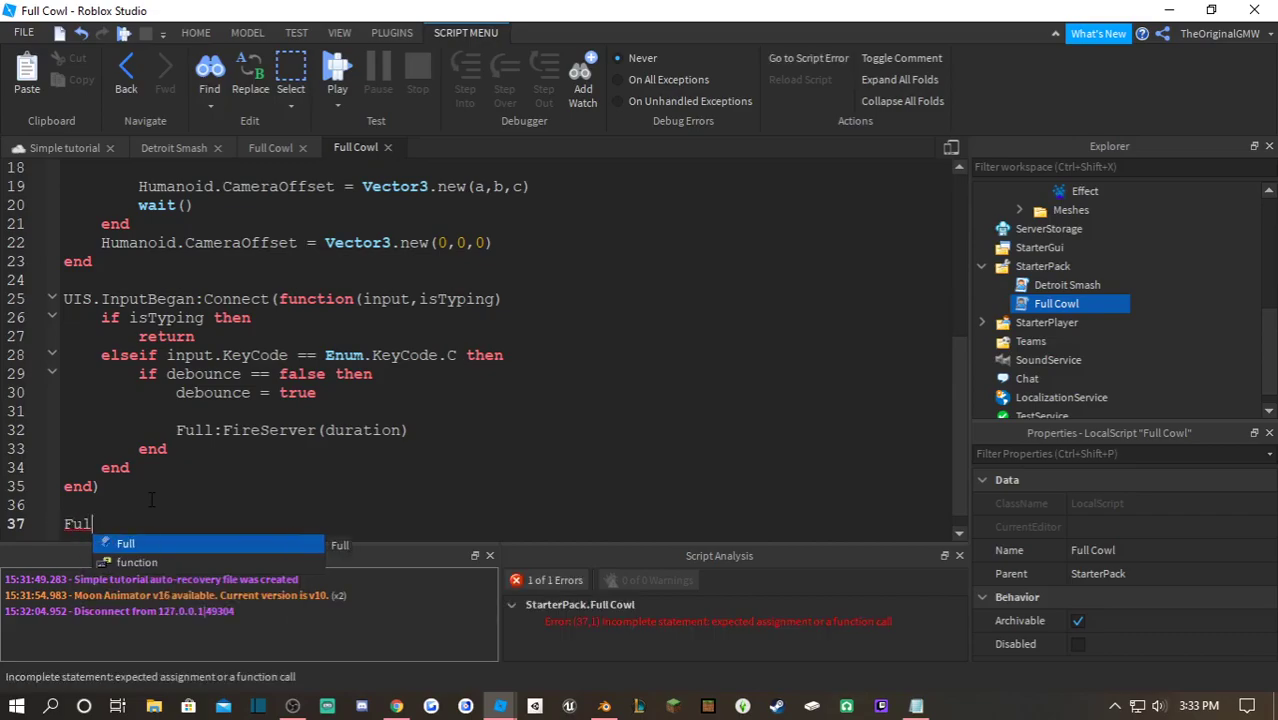
{"action": "type", "text": "l.OnClie"}
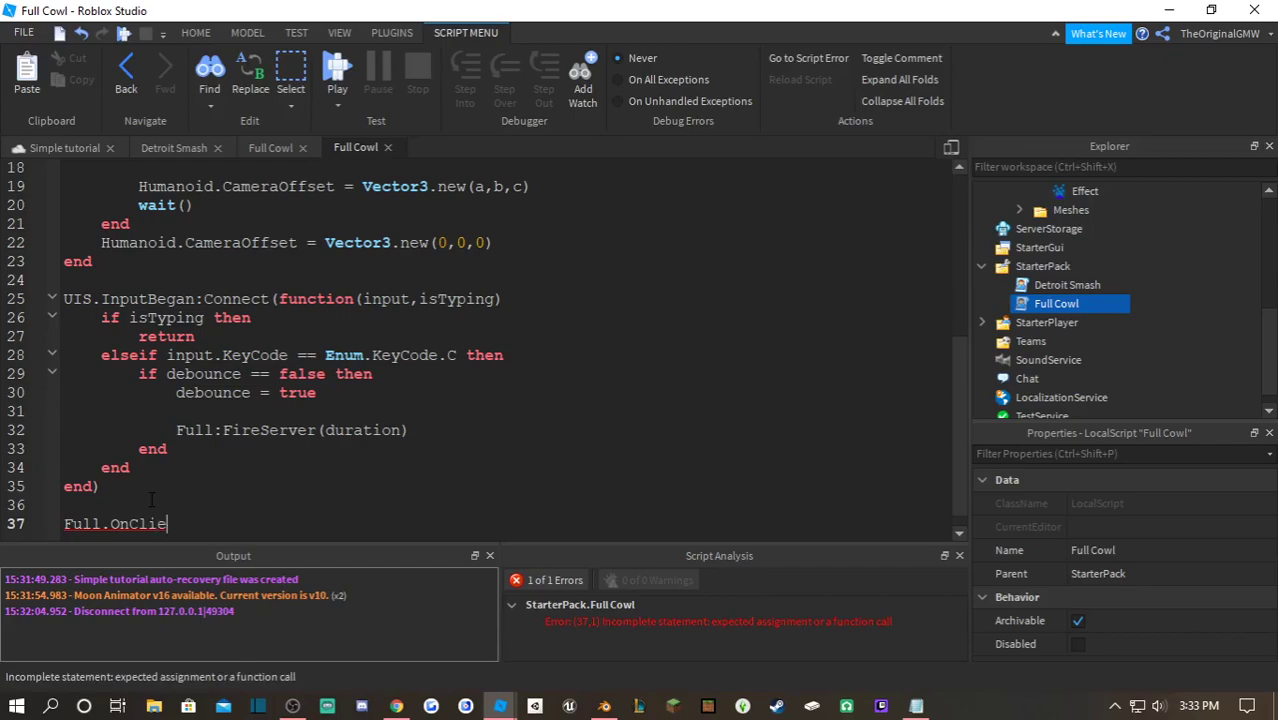
{"action": "type", "text": "ntEvent:Connect(func"}
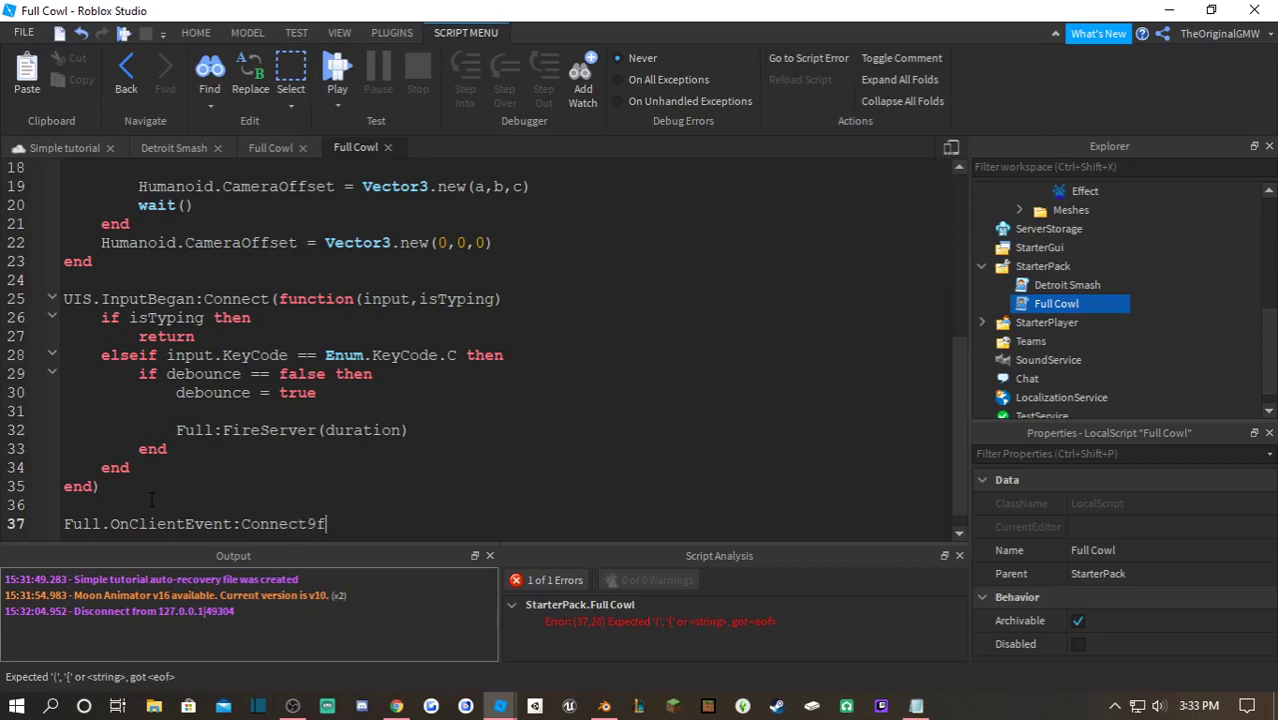
{"action": "key", "text": "BackSpace"}
{"action": "key", "text": "BackSpace"}
{"action": "key", "text": "BackSpace"}
{"action": "key", "text": "BackSpace"}
{"action": "key", "text": "BackSpace"}
{"action": "type", "text": "(function()"}
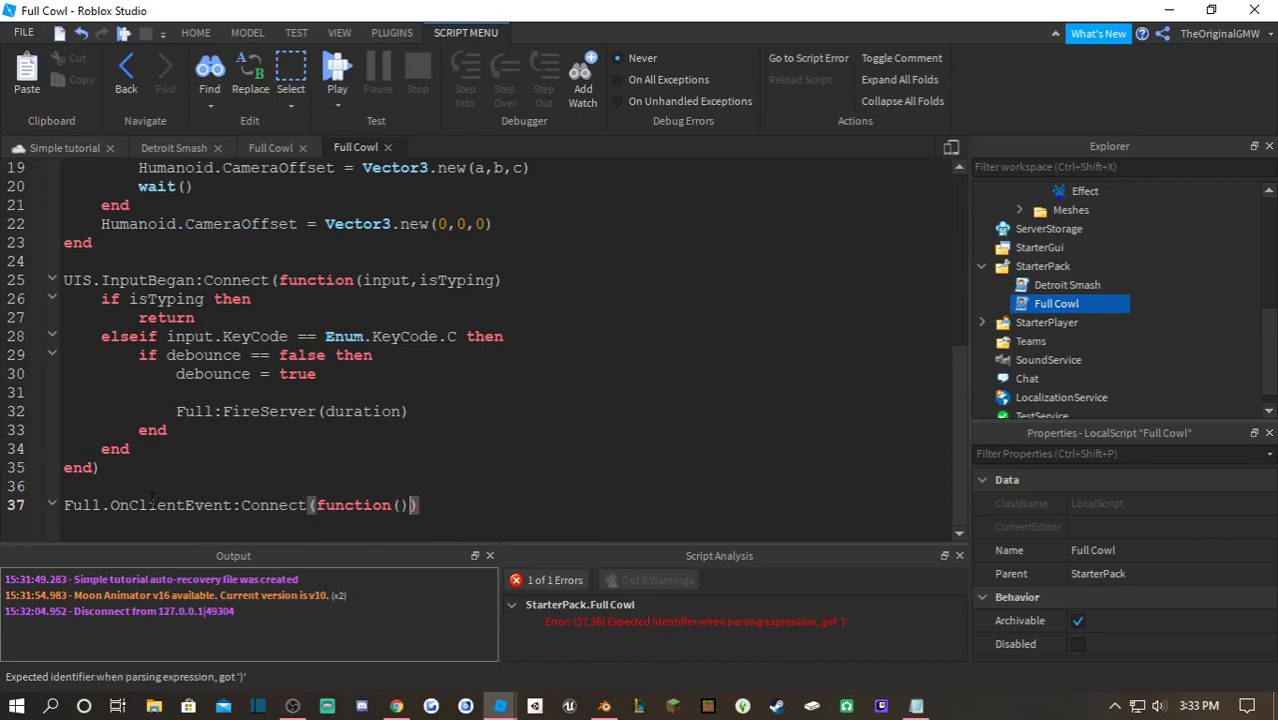
{"action": "key", "text": "Return"}
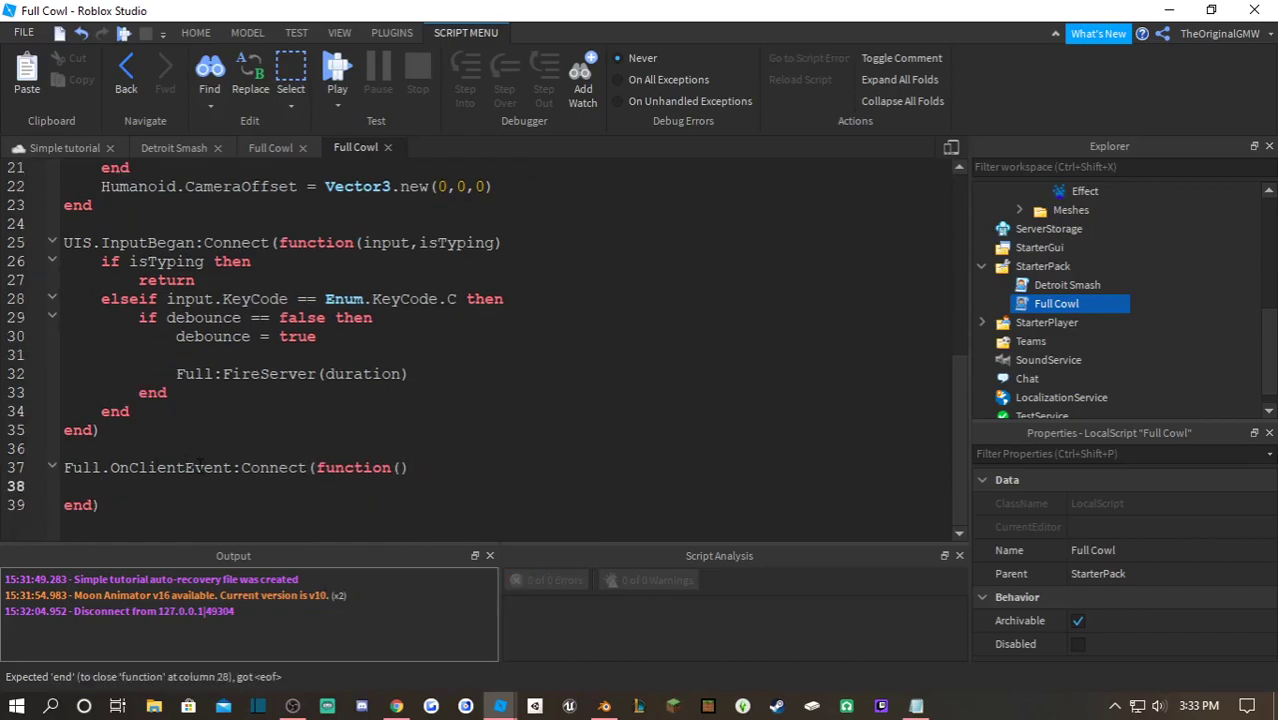
- Inside the Full.OnClientEvent handler, add wait(cooldown) followed by debounce = false
{"action": "type", "text": "wait("}
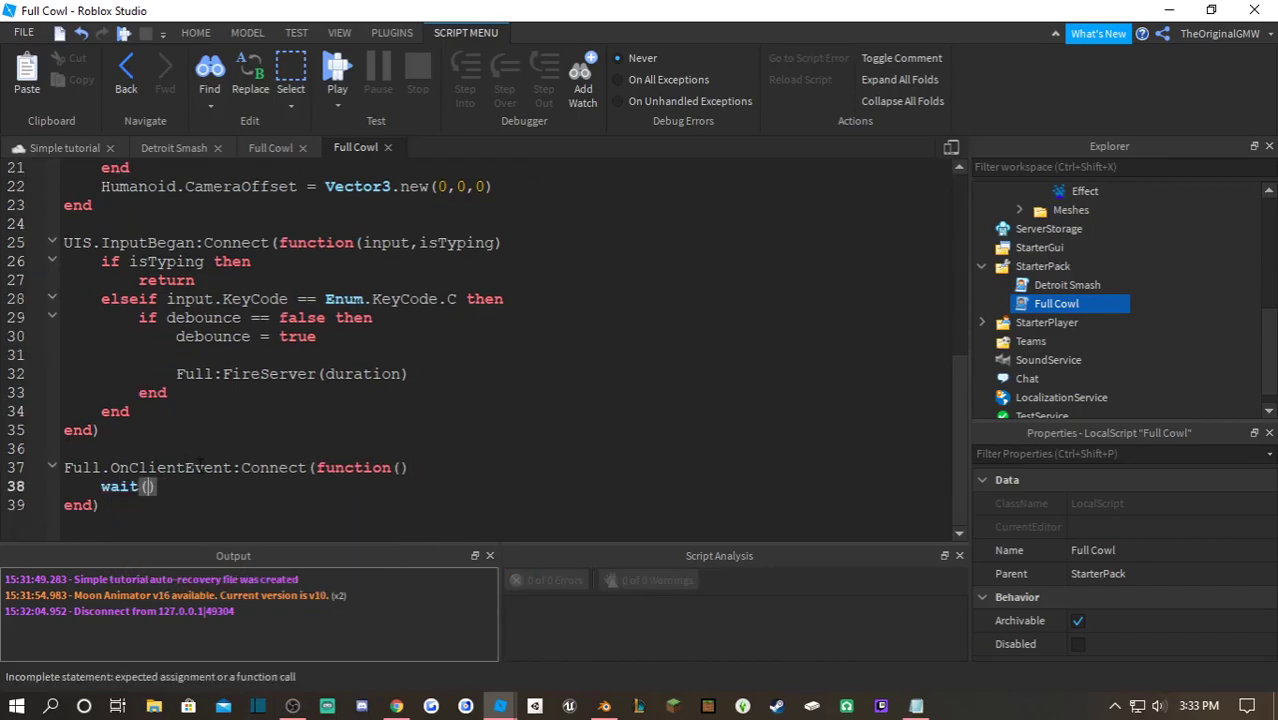
{"action": "type", "text": "cooldown"}
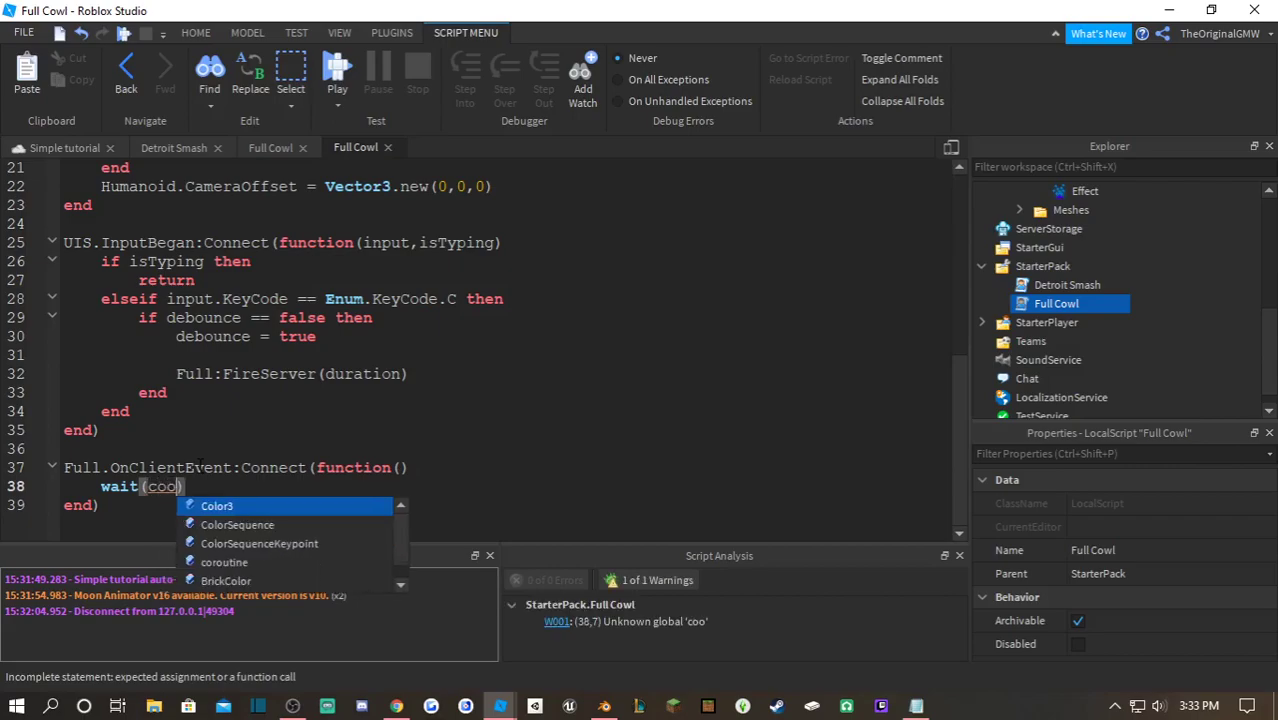
{"action": "key", "text": "Right"}
{"action": "key", "text": "Return"}
{"action": "type", "text": "de"}
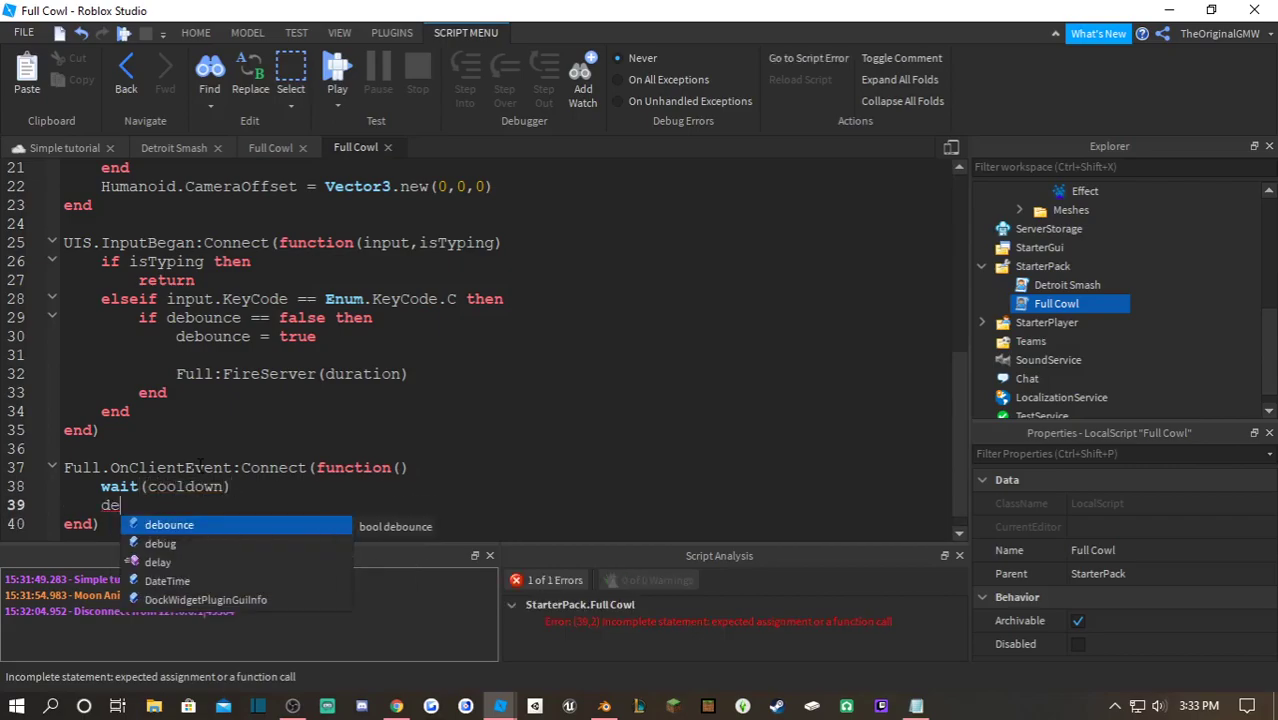
{"action": "type", "text": "bounce = false"}
- Declare local cooldown = 5 below the duration variable
{"action": "scroll", "coordinate": [202, 463], "scroll_direction": "up", "scroll_amount": 7}
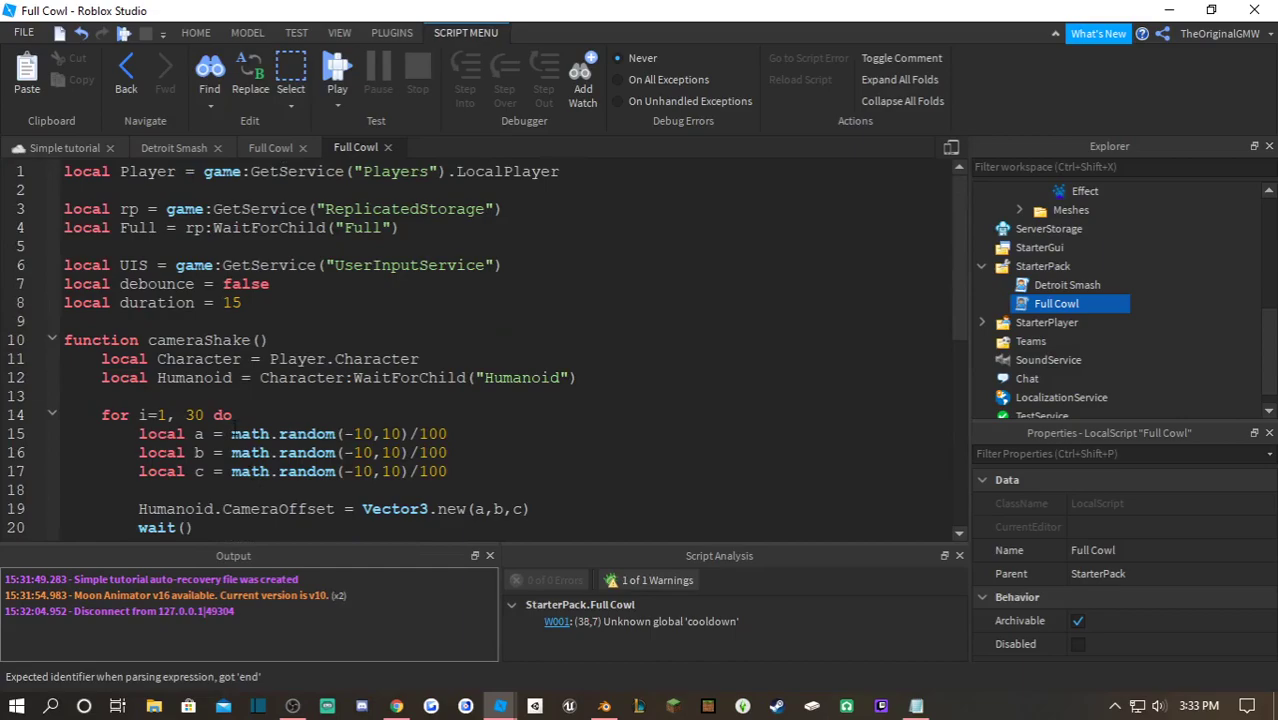
{"action": "key", "text": "Return"}
{"action": "type", "text": "local"}
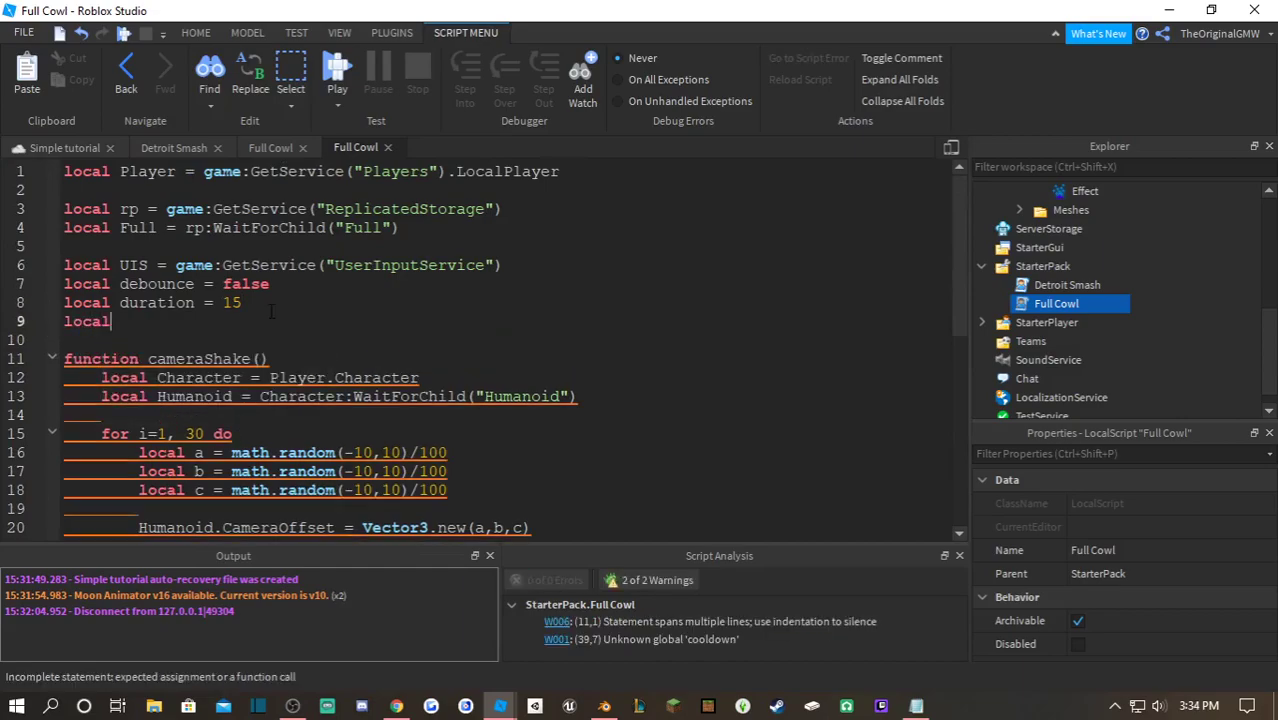
{"action": "type", "text": " cooldown ="}
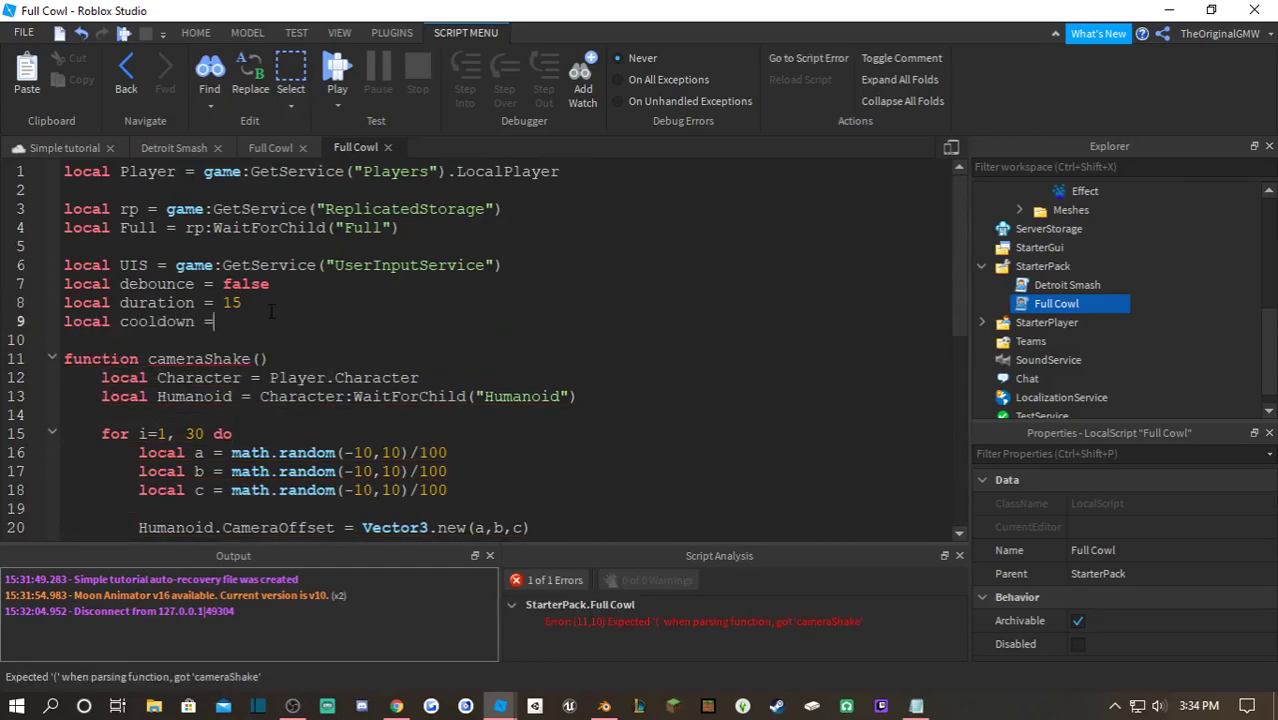
{"action": "type", "text": " 5"}
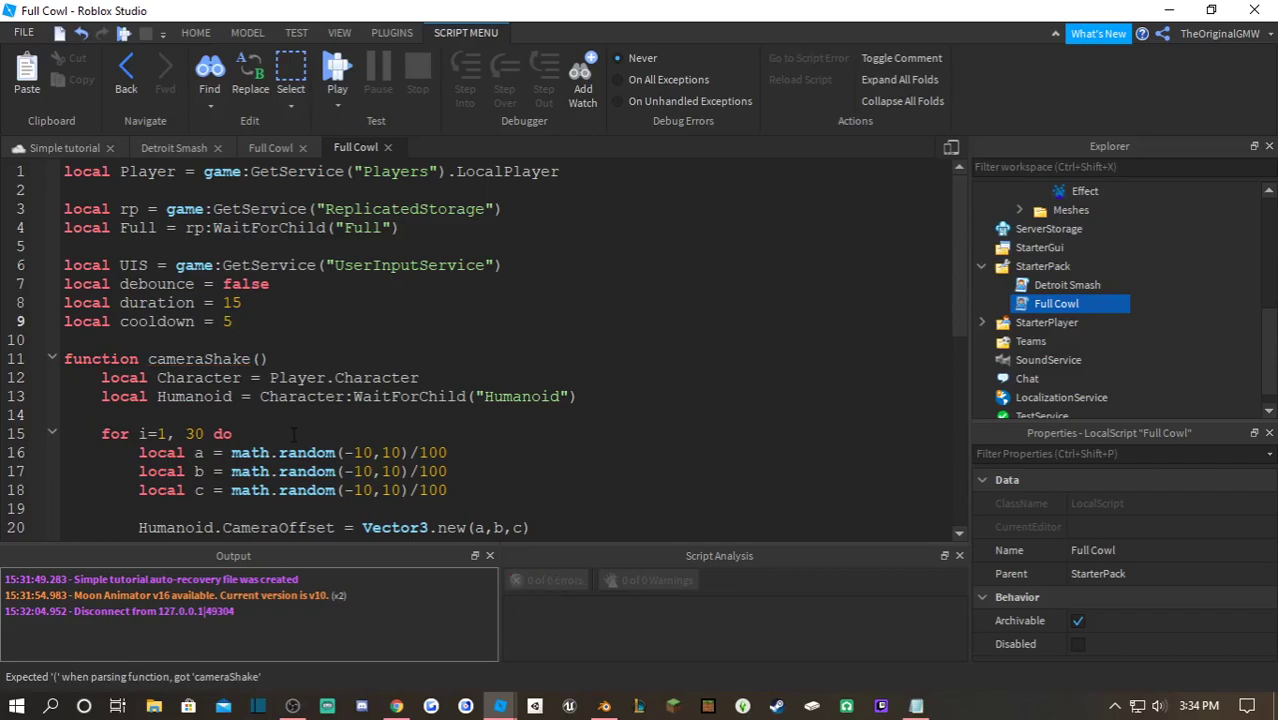
{"action": "scroll", "coordinate": [213, 412], "scroll_direction": "down", "scroll_amount": 7}
{"action": "double_click", "coordinate": [185, 467]}
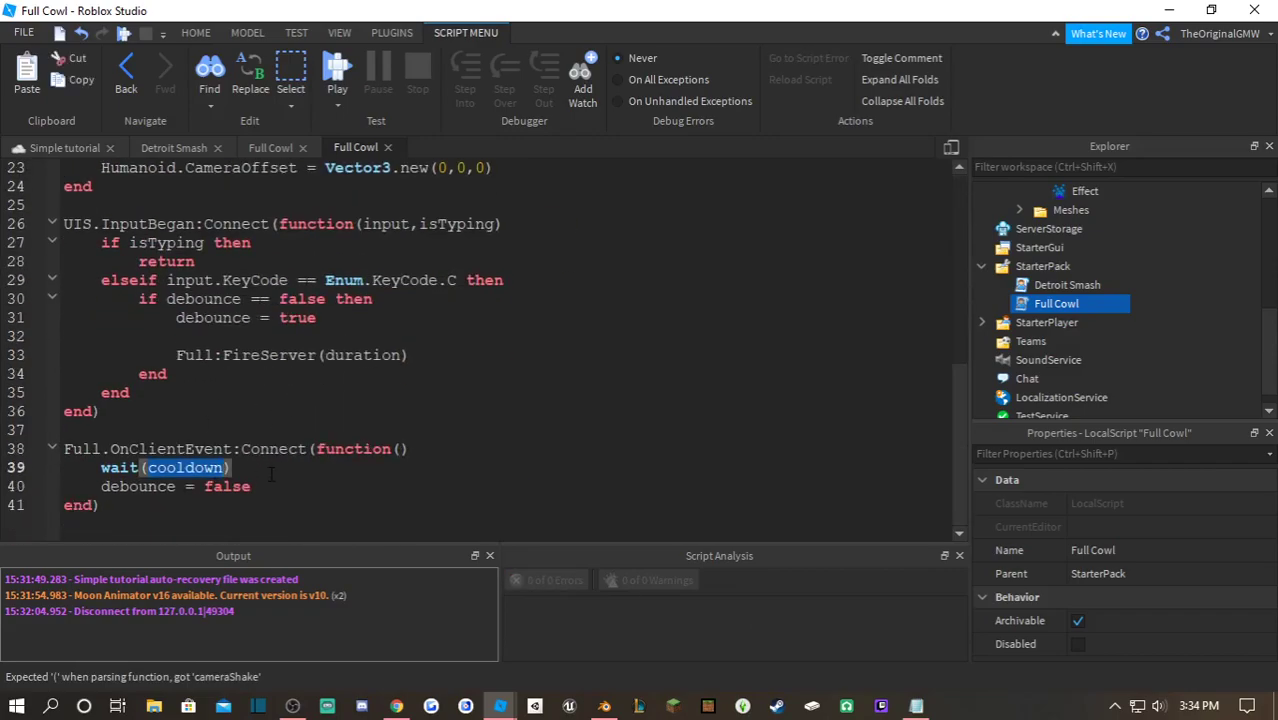
{"action": "left_click_drag", "start_coordinate": [251, 486], "coordinate": [103, 486]}
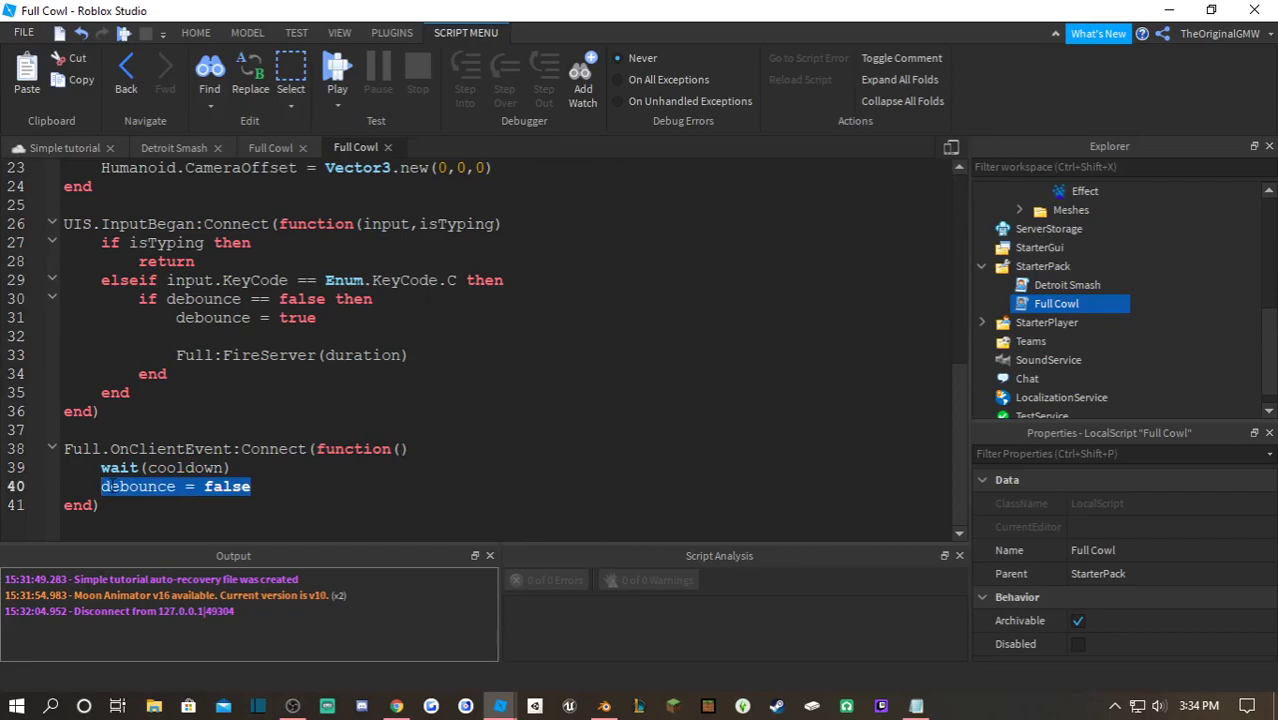
{"action": "left_click", "coordinate": [279, 393]}
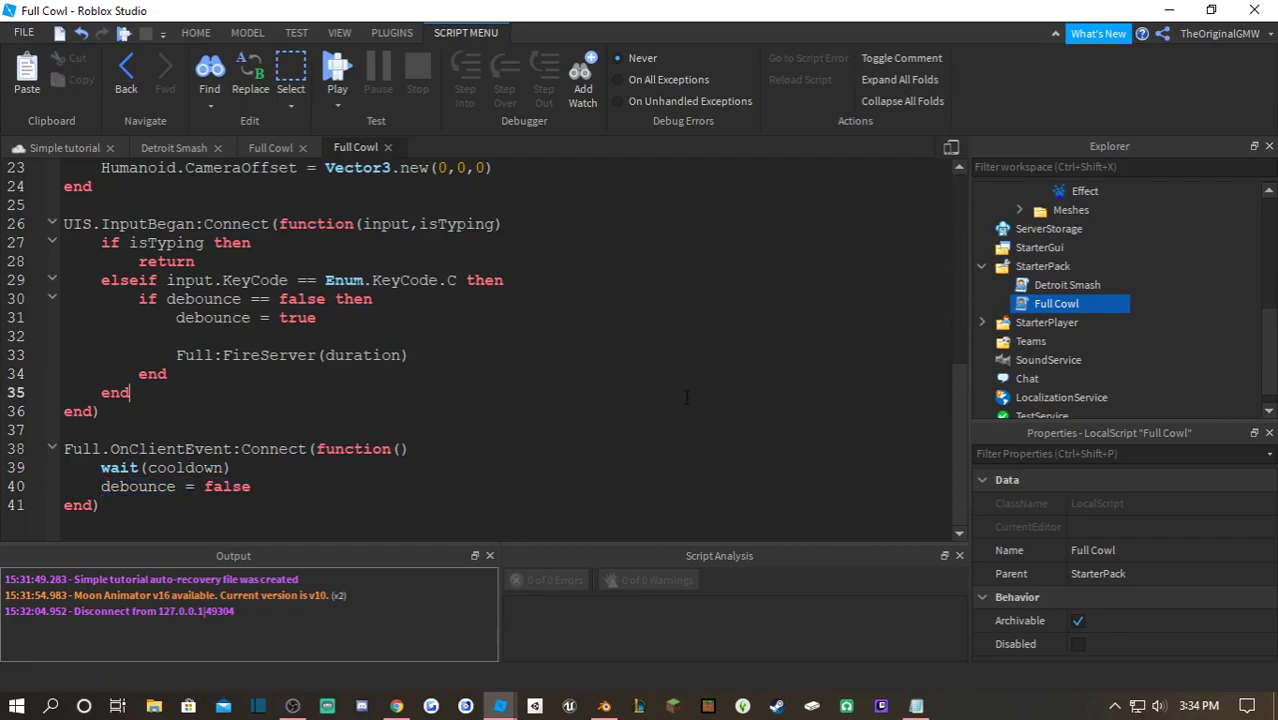
- Duplicate the Full RemoteEvent in ReplicatedStorage and rename the copy FullCam
{"action": "scroll", "coordinate": [1030, 300], "scroll_direction": "up", "scroll_amount": 5}
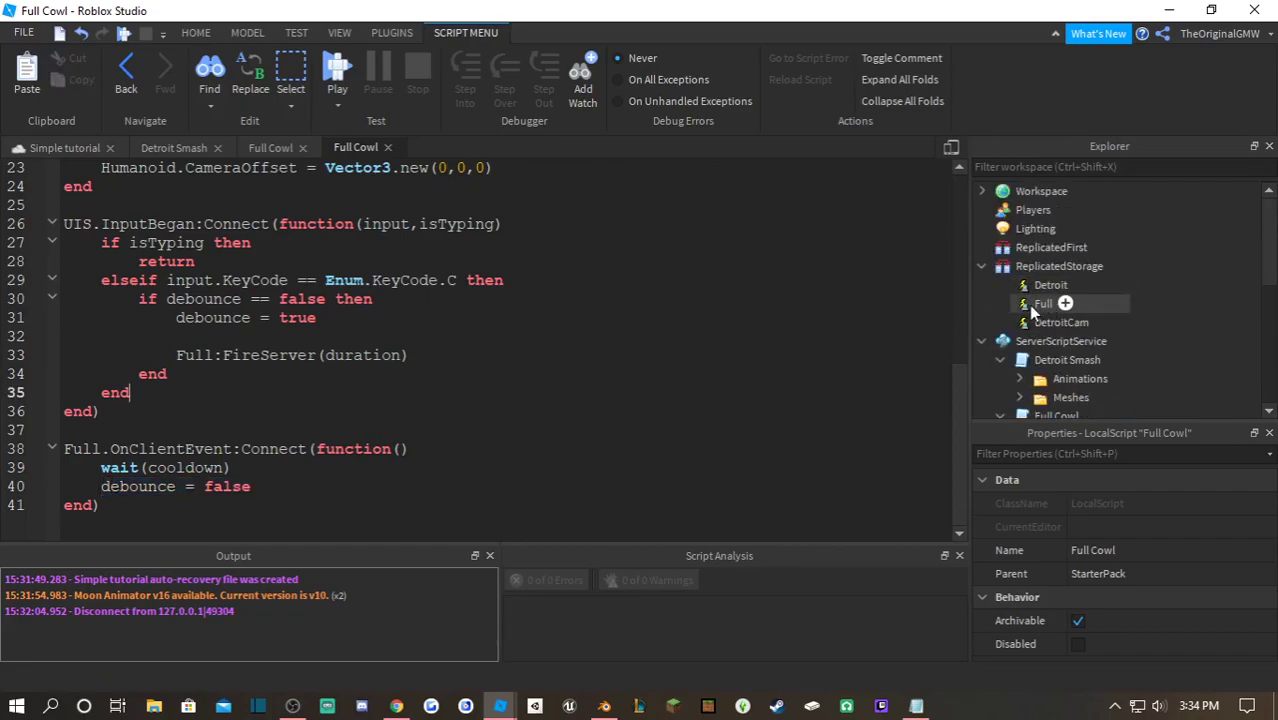
{"action": "left_click", "coordinate": [1038, 304]}
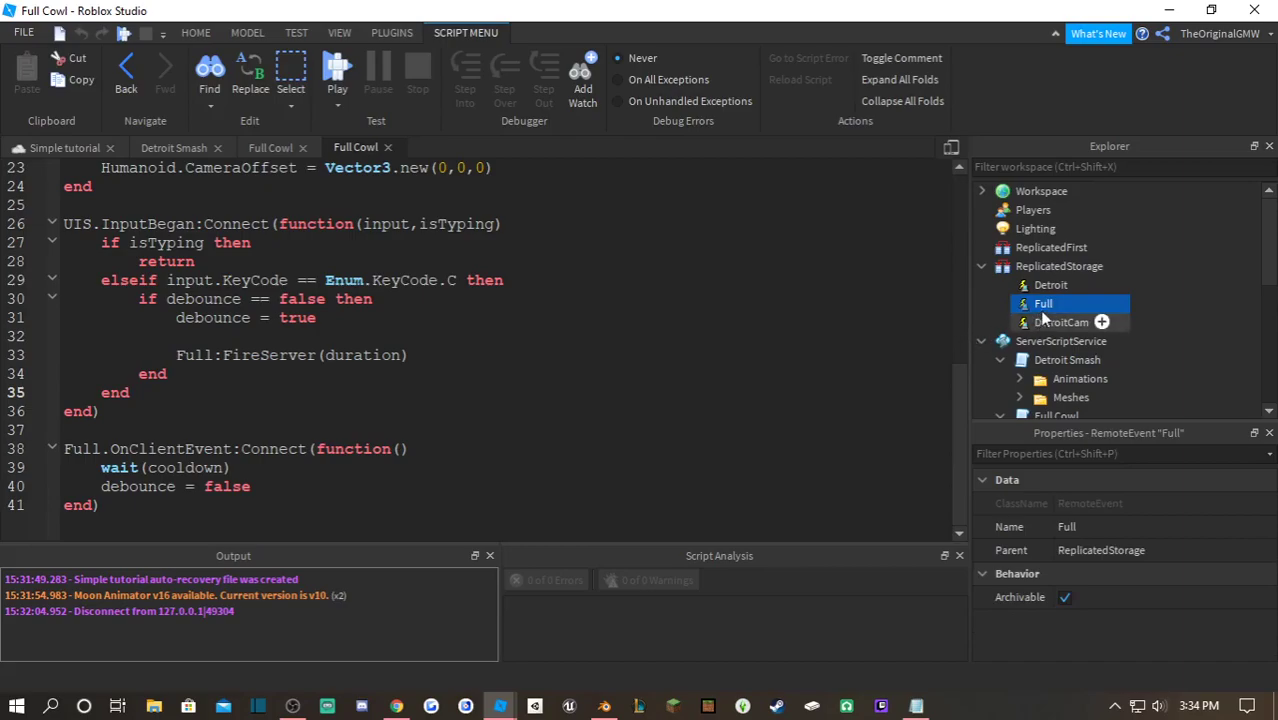
{"action": "key", "text": "ctrl+d"}
{"action": "key", "text": "F2"}
{"action": "type", "text": "FullCAm"}
{"action": "key", "text": "Return"}
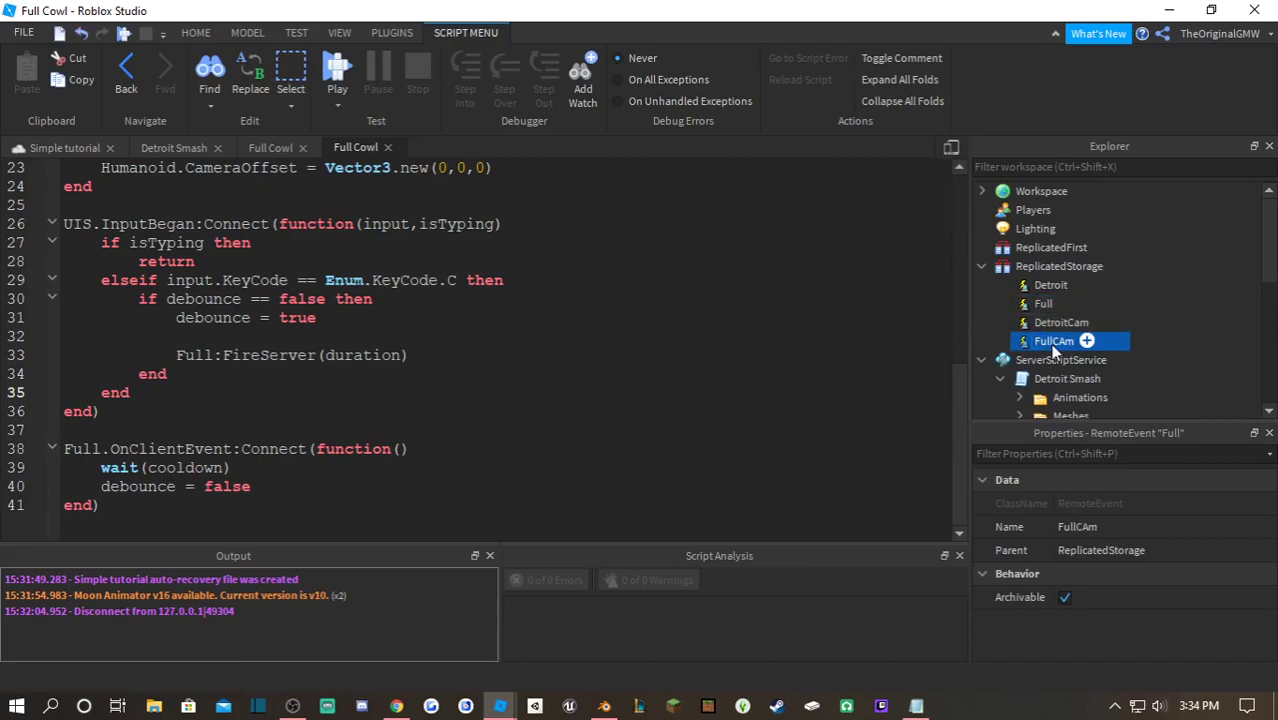
{"action": "double_click", "coordinate": [1061, 342]}
{"action": "key", "text": "BackSpace"}
{"action": "type", "text": "a"}
{"action": "key", "text": "Return"}
- Duplicate the Full variable line below itself and change it to local FullCam = rp:WaitForChild("FullCam")
{"action": "scroll", "coordinate": [632, 262], "scroll_direction": "up", "scroll_amount": 1}
{"action": "scroll", "coordinate": [586, 276], "scroll_direction": "up", "scroll_amount": 7}
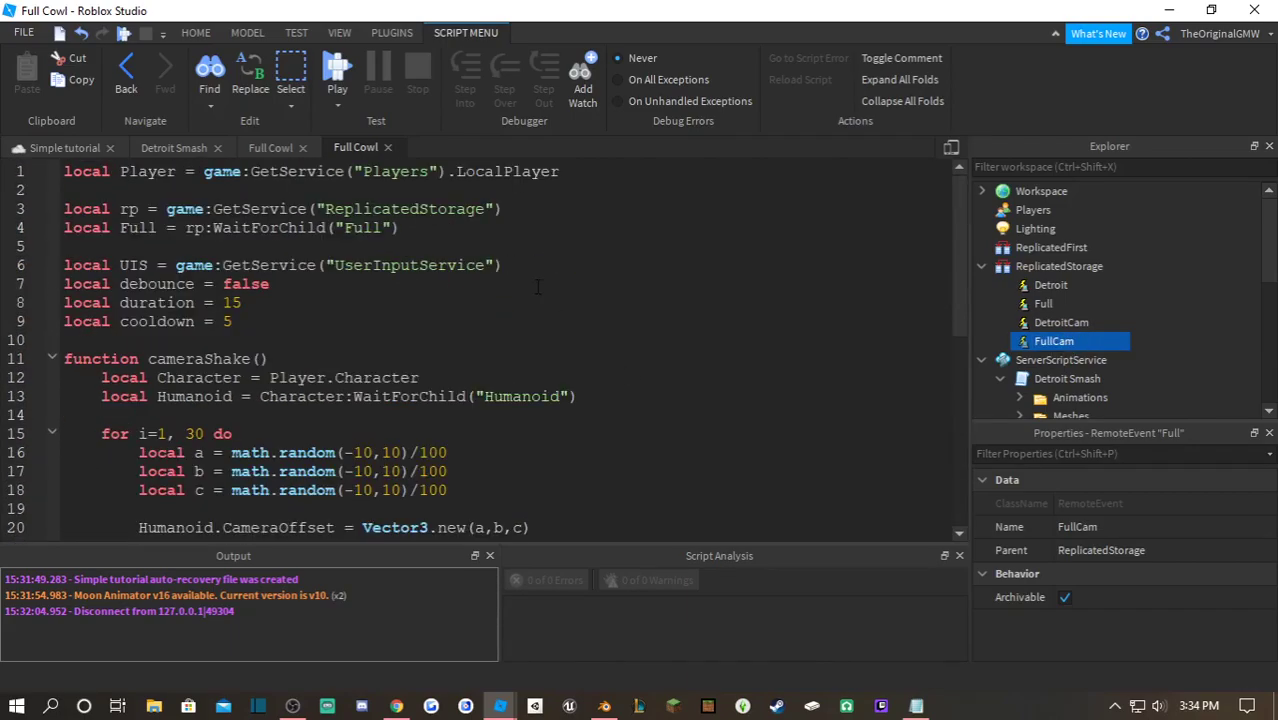
{"action": "left_click_drag", "start_coordinate": [497, 228], "coordinate": [14, 228]}
{"action": "key", "text": "ctrl+c"}
{"action": "key", "text": "End"}
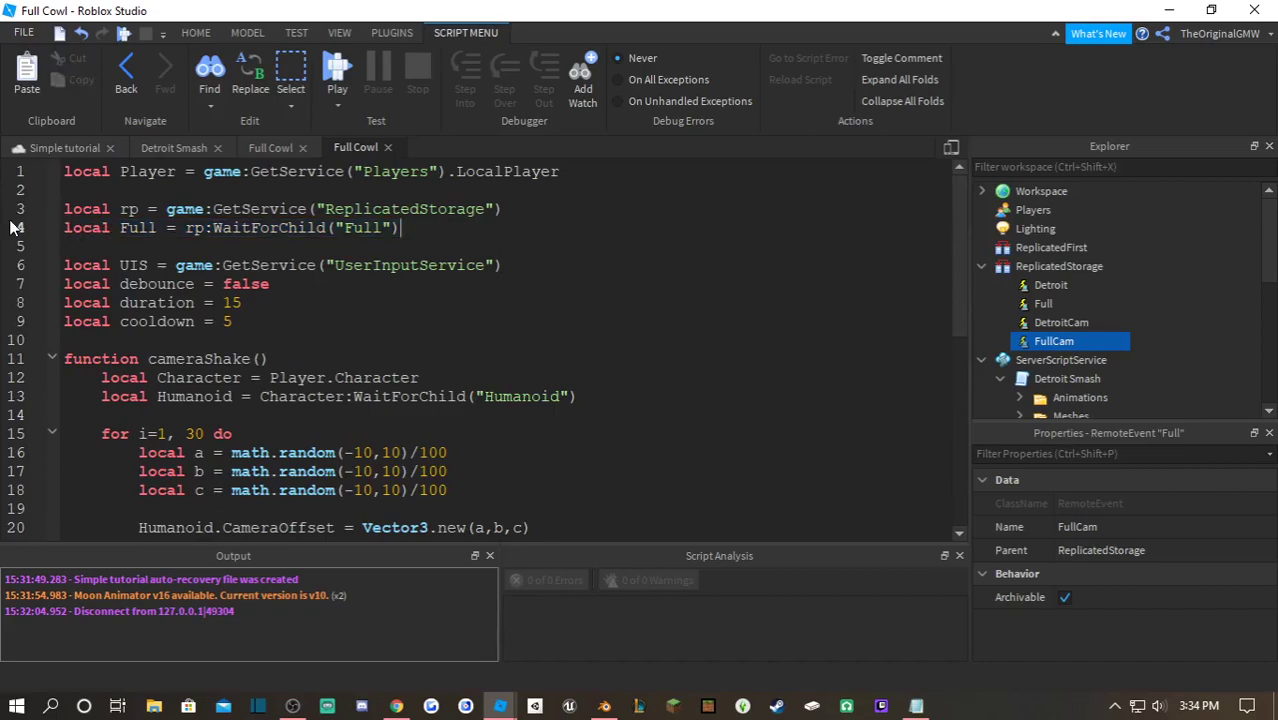
{"action": "key", "text": "Return"}
{"action": "key", "text": "ctrl+v"}
{"action": "left_click", "coordinate": [158, 246]}
{"action": "type", "text": "Cam"}
{"action": "double_click", "coordinate": [152, 246]}
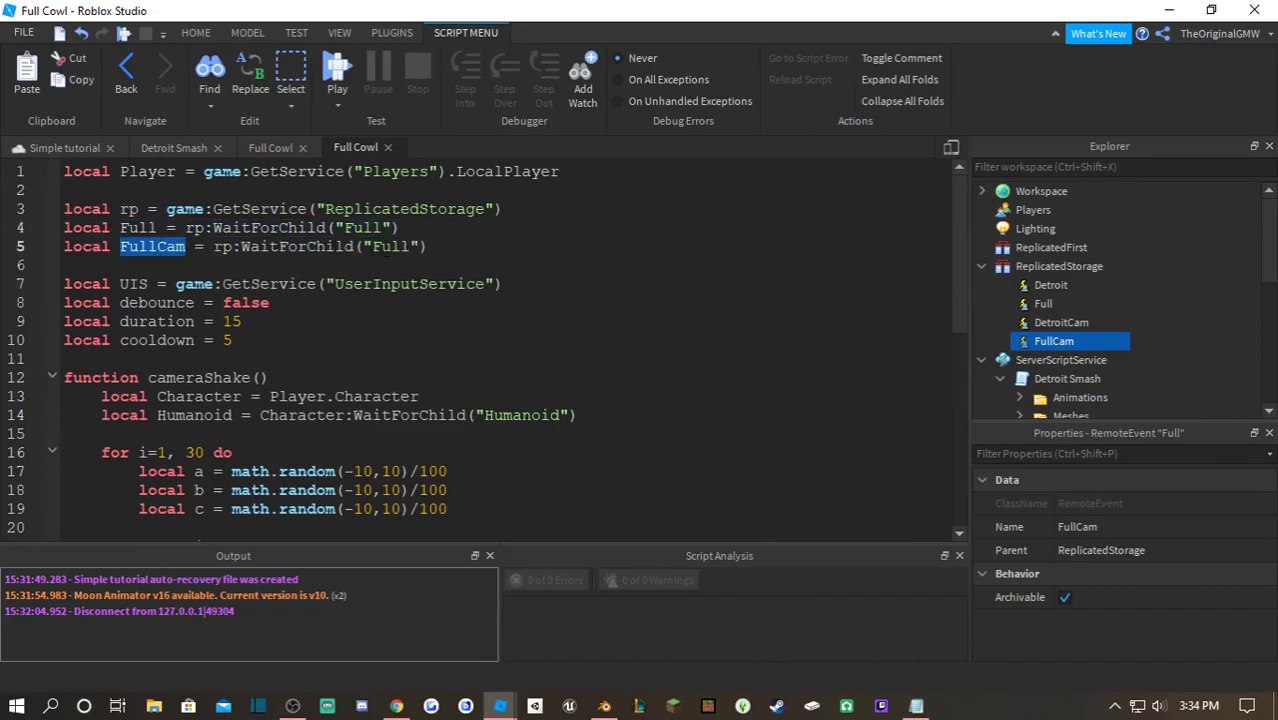
{"action": "key", "text": "ctrl+c"}
{"action": "double_click", "coordinate": [384, 246]}
{"action": "key", "text": "ctrl+v"}
- Copy the FullCam variable line into the server-side Full Cowl script, directly below its Full variable
{"action": "left_click_drag", "start_coordinate": [456, 246], "coordinate": [73, 247]}
{"action": "left_click", "coordinate": [130, 246]}
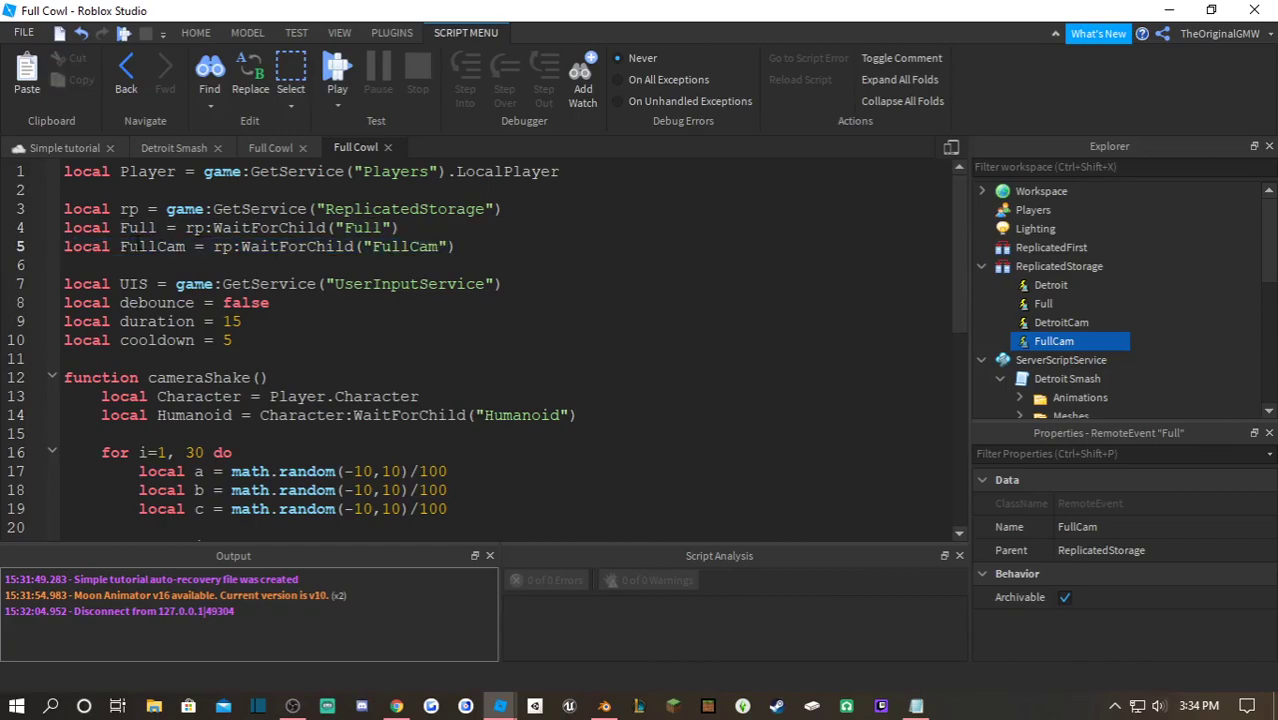
{"action": "left_click_drag", "start_coordinate": [456, 246], "coordinate": [45, 245]}
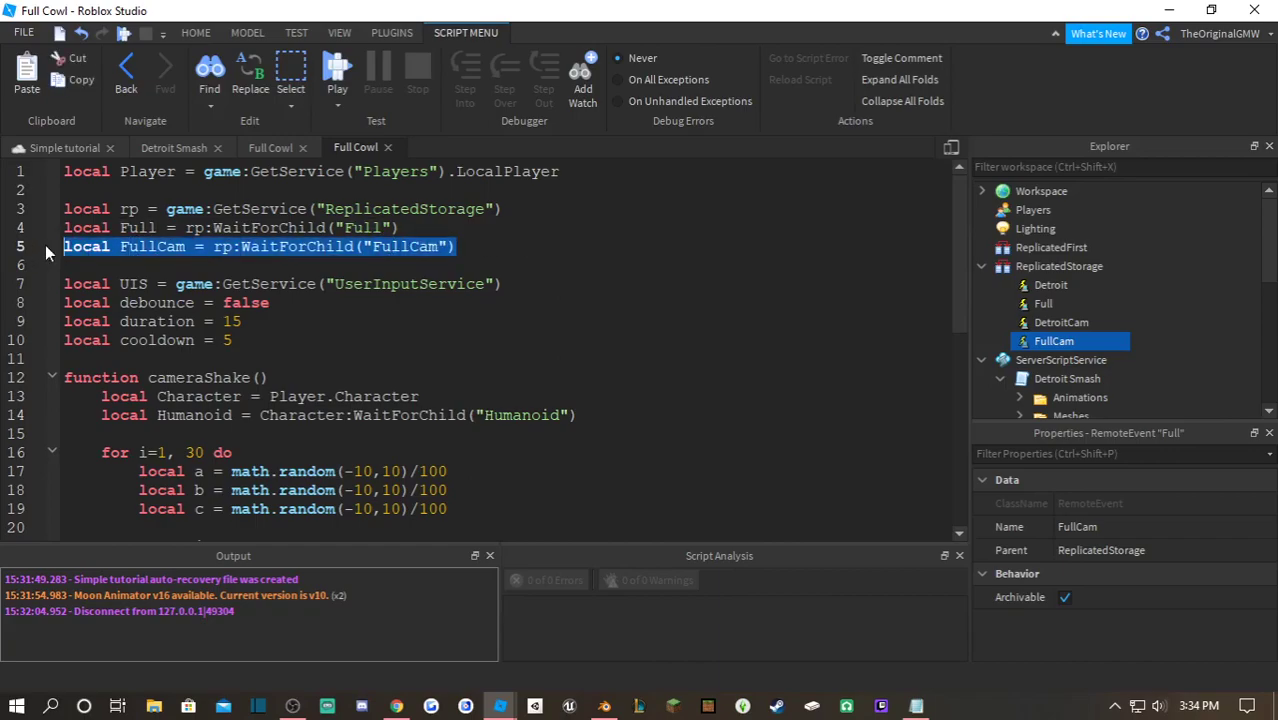
{"action": "left_click", "coordinate": [275, 150]}
{"action": "left_click", "coordinate": [410, 190]}
{"action": "key", "text": "Return"}
{"action": "key", "text": "ctrl+v"}
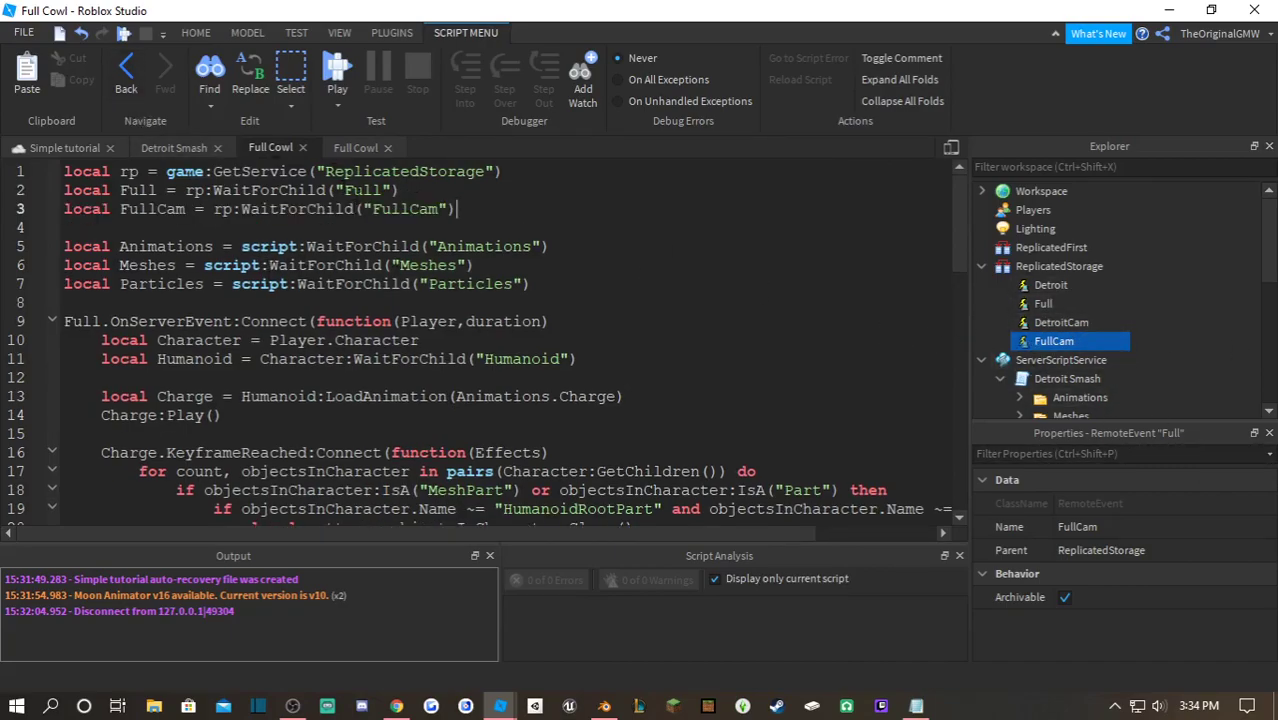
- At the end of the Full Cowl LocalScript, add a FullCam.OnClientEvent:Connect(function() handler that calls cameraShake()
{"action": "left_click", "coordinate": [347, 150]}
{"action": "scroll", "coordinate": [299, 286], "scroll_direction": "down", "scroll_amount": 3}
{"action": "scroll", "coordinate": [299, 286], "scroll_direction": "up", "scroll_amount": 3}
{"action": "scroll", "coordinate": [301, 285], "scroll_direction": "down", "scroll_amount": 8}
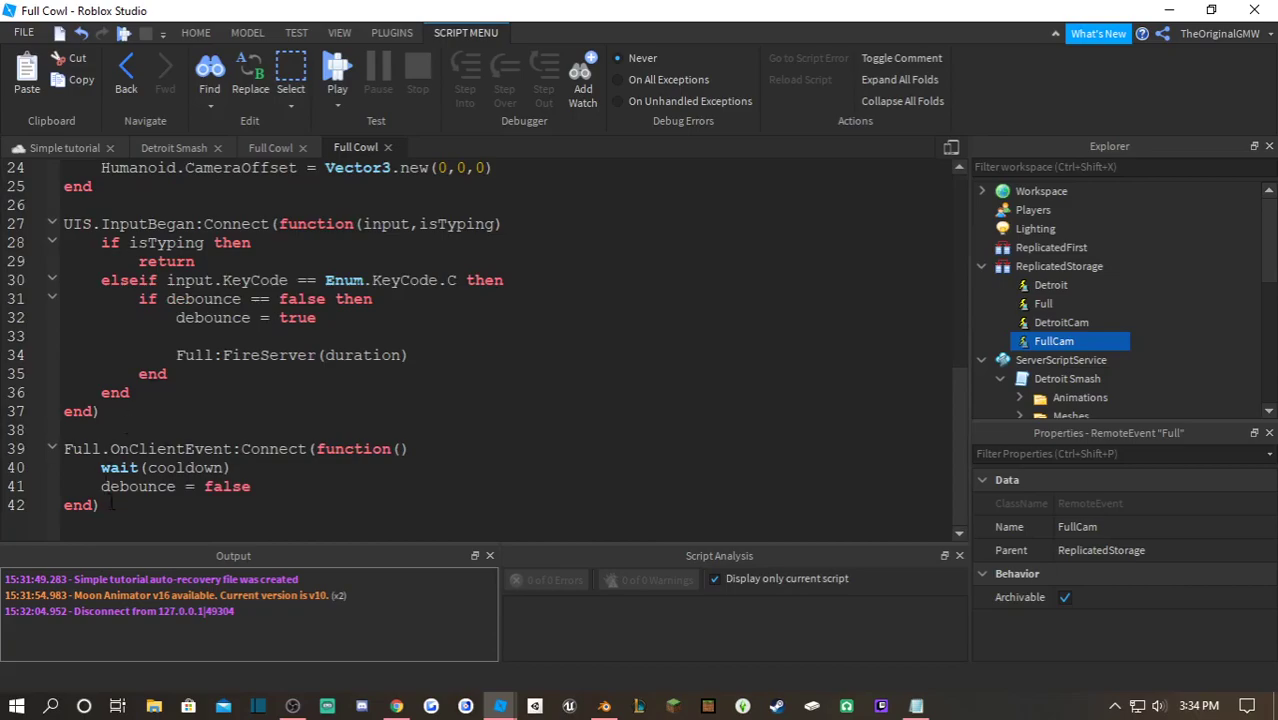
{"action": "left_click", "coordinate": [111, 505]}
{"action": "key", "text": "Return"}
{"action": "key", "text": "Return"}
{"action": "type", "text": "cfuc"}
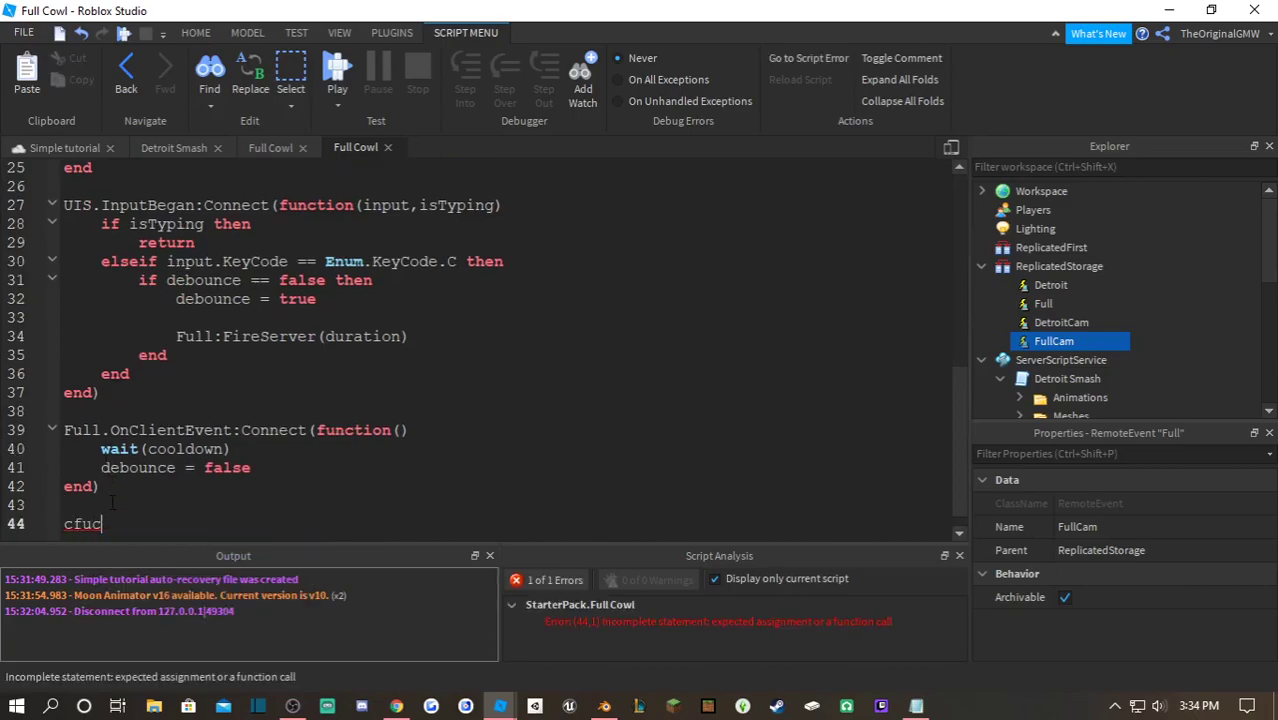
{"action": "key", "text": "BackSpace"}
{"action": "key", "text": "BackSpace"}
{"action": "key", "text": "BackSpace"}
{"action": "key", "text": "BackSpace"}
{"action": "type", "text": "fuc"}
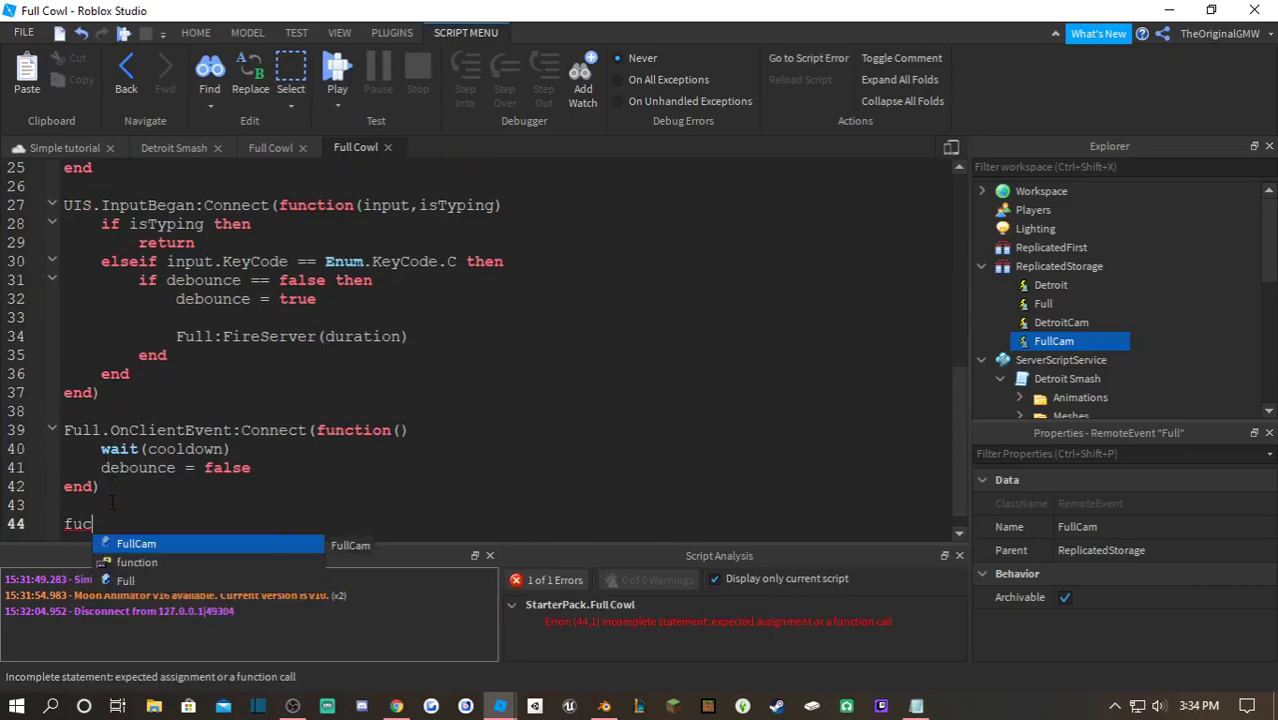
{"action": "key", "text": "BackSpace"}
{"action": "type", "text": "l"}
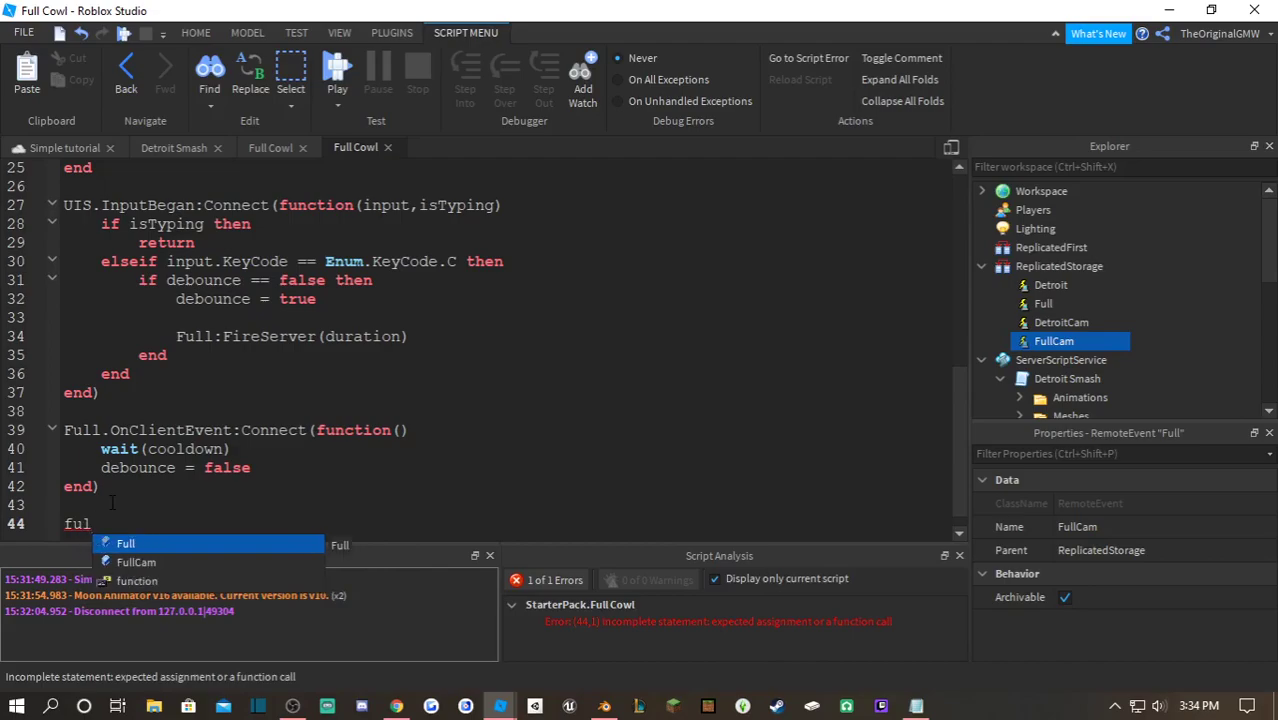
{"action": "key", "text": "Down"}
{"action": "key", "text": "Tab"}
{"action": "type", "text": "."}
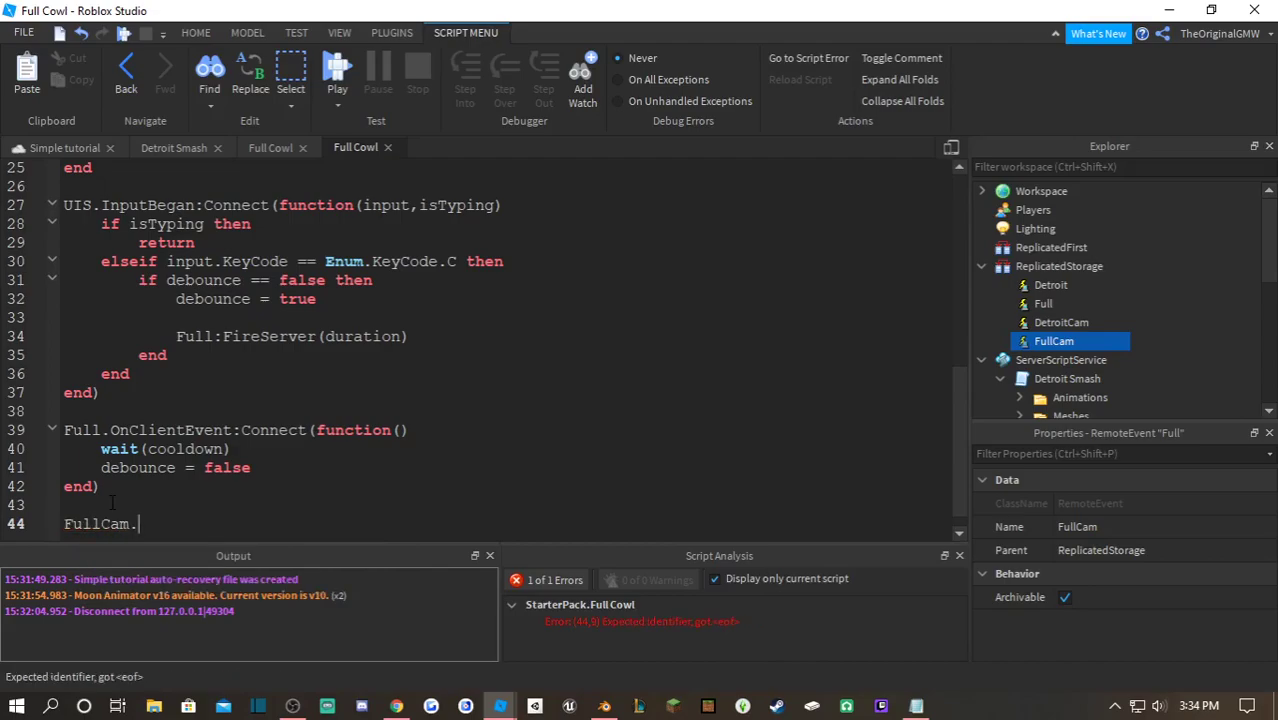
{"action": "type", "text": "Onc"}
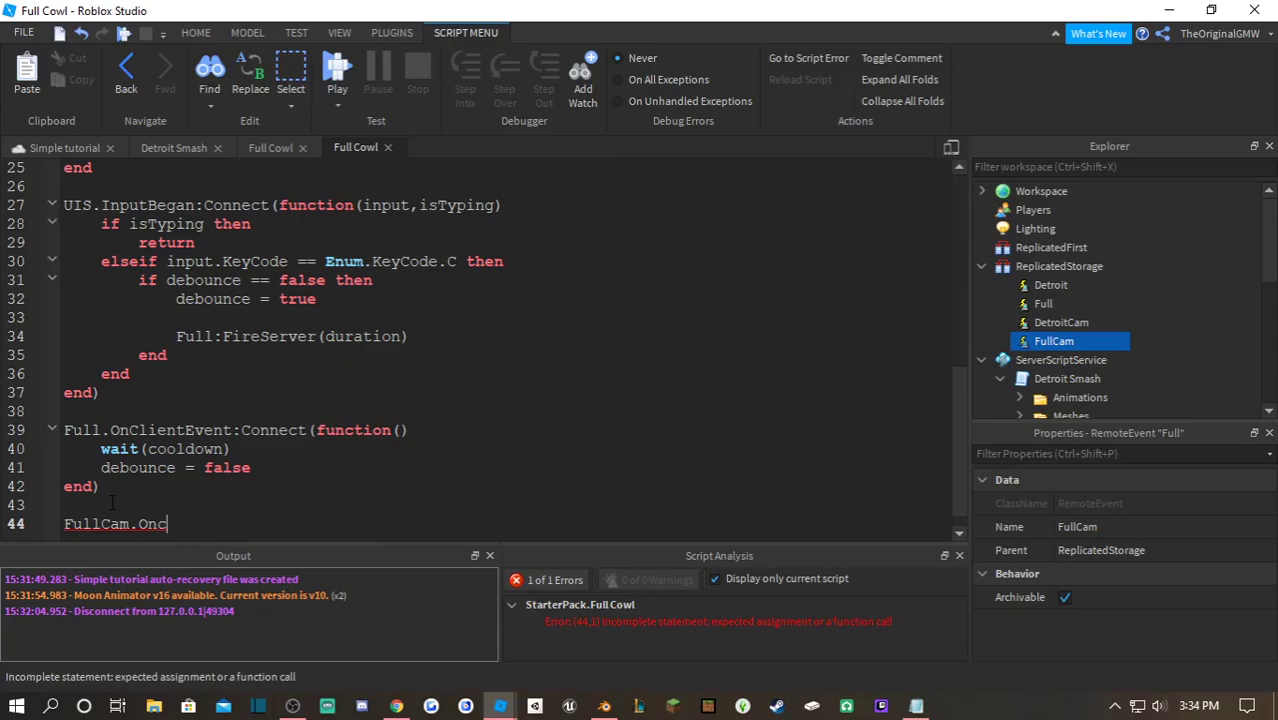
{"action": "type", "text": "lienientEVent"}
{"action": "key", "text": "BackSpace"}
{"action": "key", "text": "BackSpace"}
{"action": "key", "text": "BackSpace"}
{"action": "key", "text": "BackSpace"}
{"action": "type", "text": "vent:Co"}
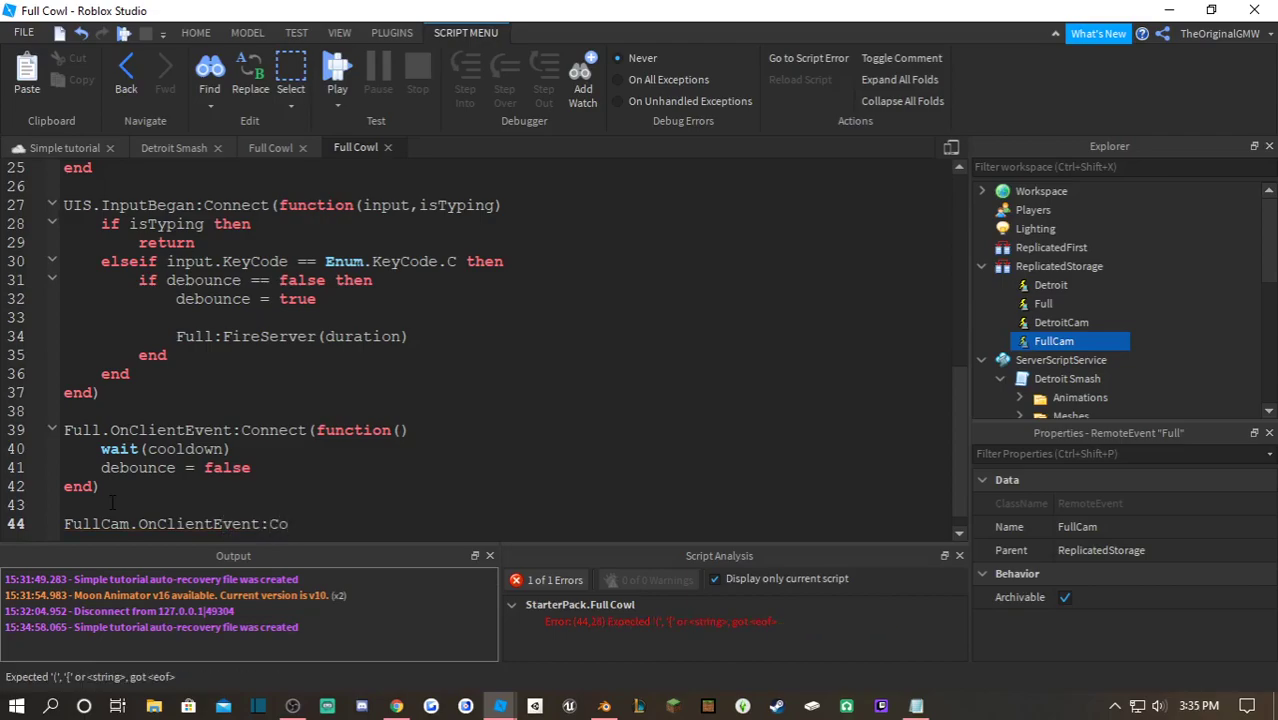
{"action": "type", "text": "nnect(function())"}
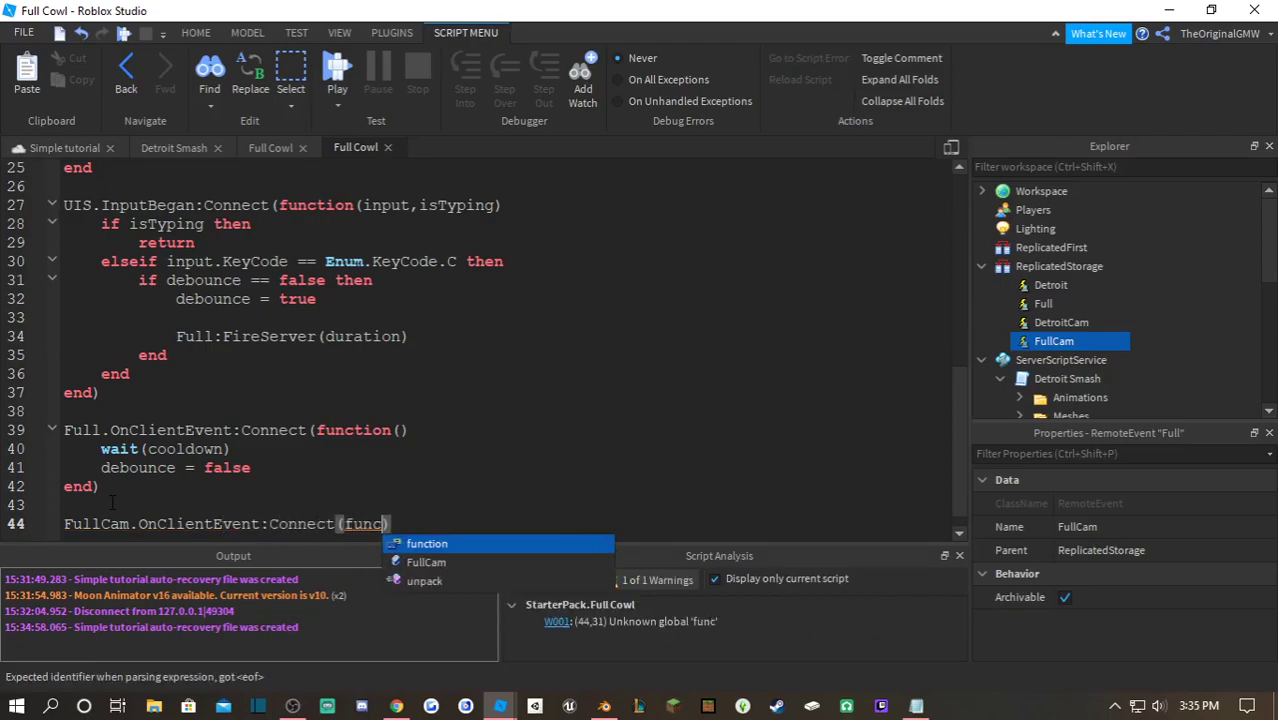
{"action": "key", "text": "Return"}
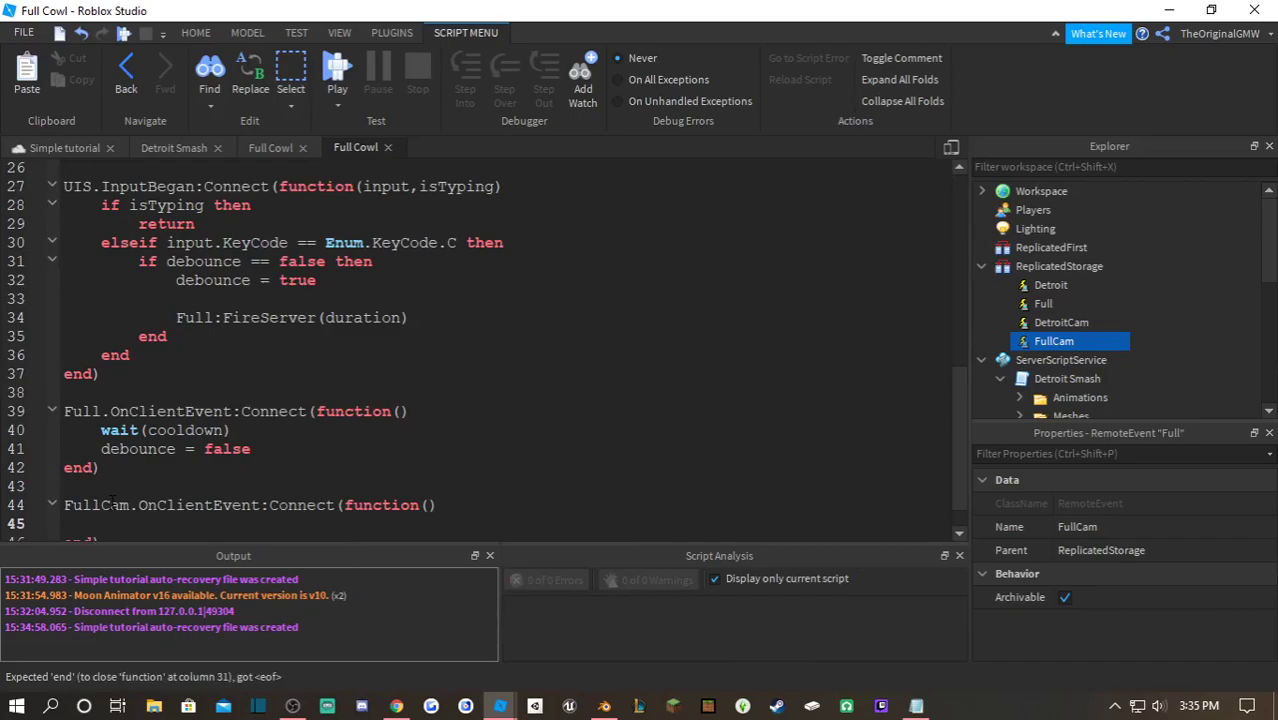
{"action": "type", "text": "cameraShake()"}
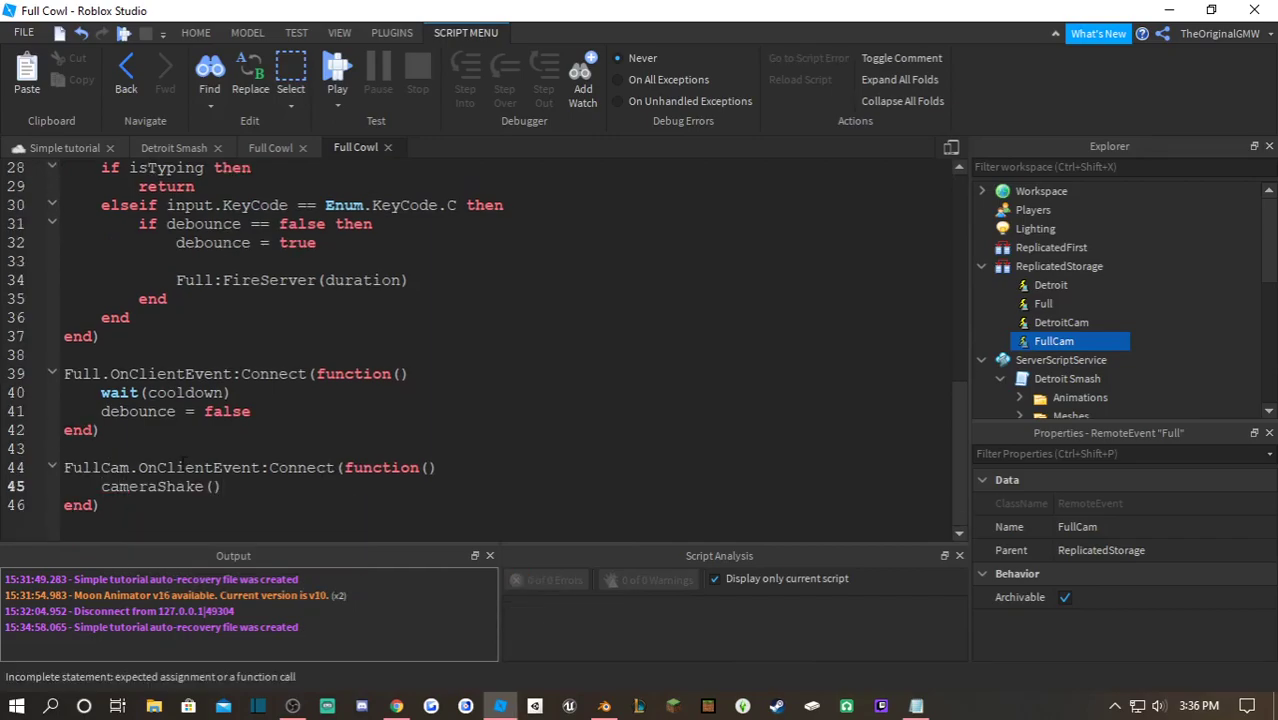
- In the server-side Full Cowl script, add an empty spawn(function() … end) block at the start of the Charge.KeyframeReached handler
{"action": "scroll", "coordinate": [183, 460], "scroll_direction": "up", "scroll_amount": 8}
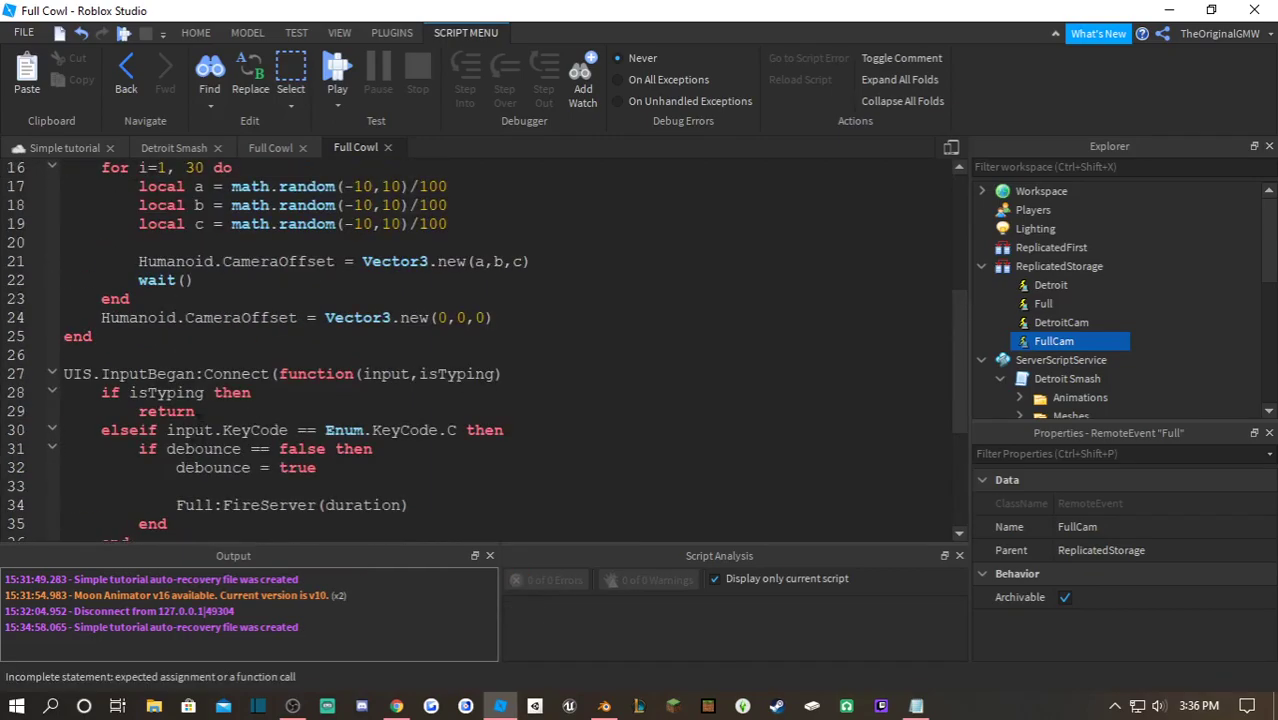
{"action": "double_click", "coordinate": [190, 317]}
{"action": "scroll", "coordinate": [190, 317], "scroll_direction": "down", "scroll_amount": 8}
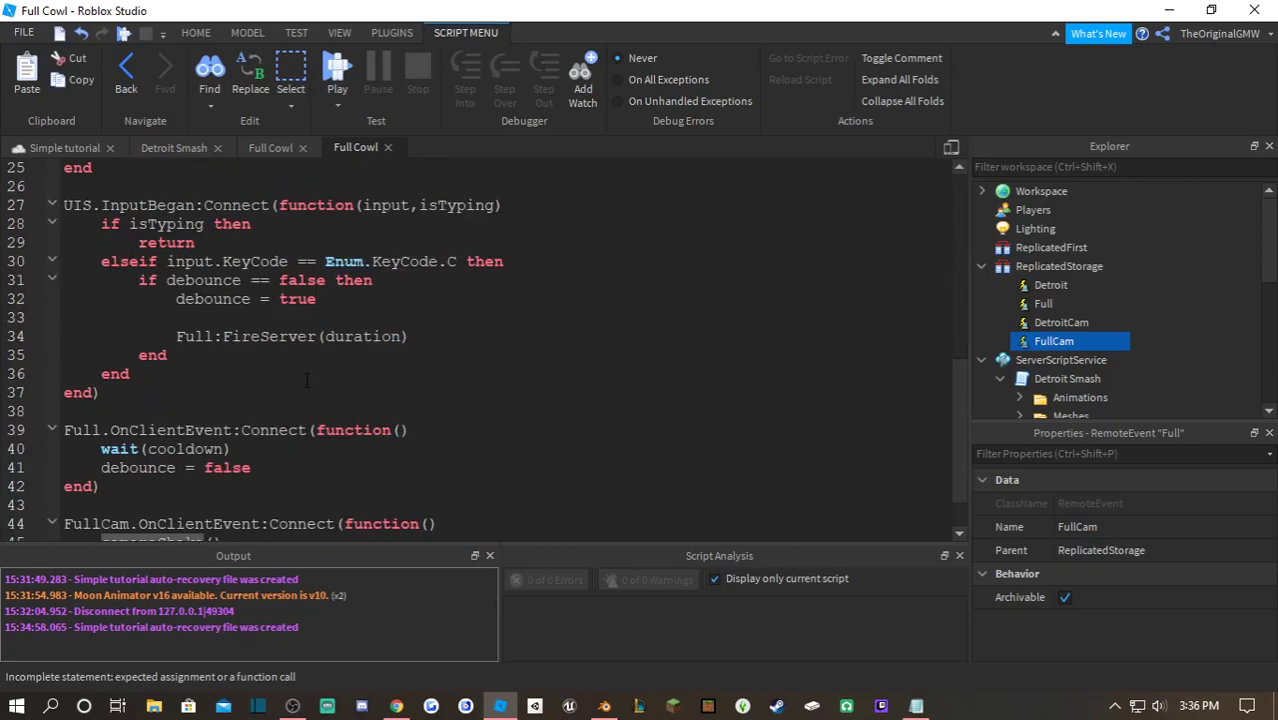
{"action": "left_click", "coordinate": [255, 149]}
{"action": "scroll", "coordinate": [480, 340], "scroll_direction": "up", "scroll_amount": 6}
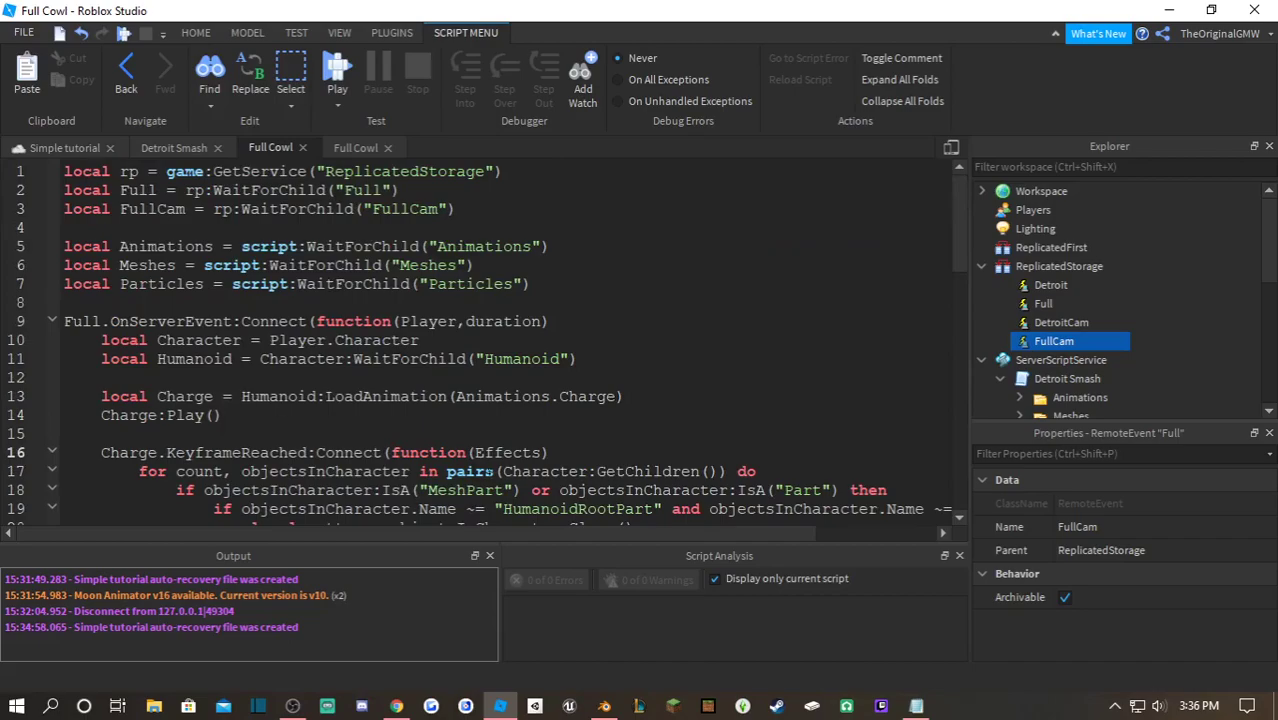
{"action": "key", "text": "Return"}
{"action": "key", "text": "Return"}
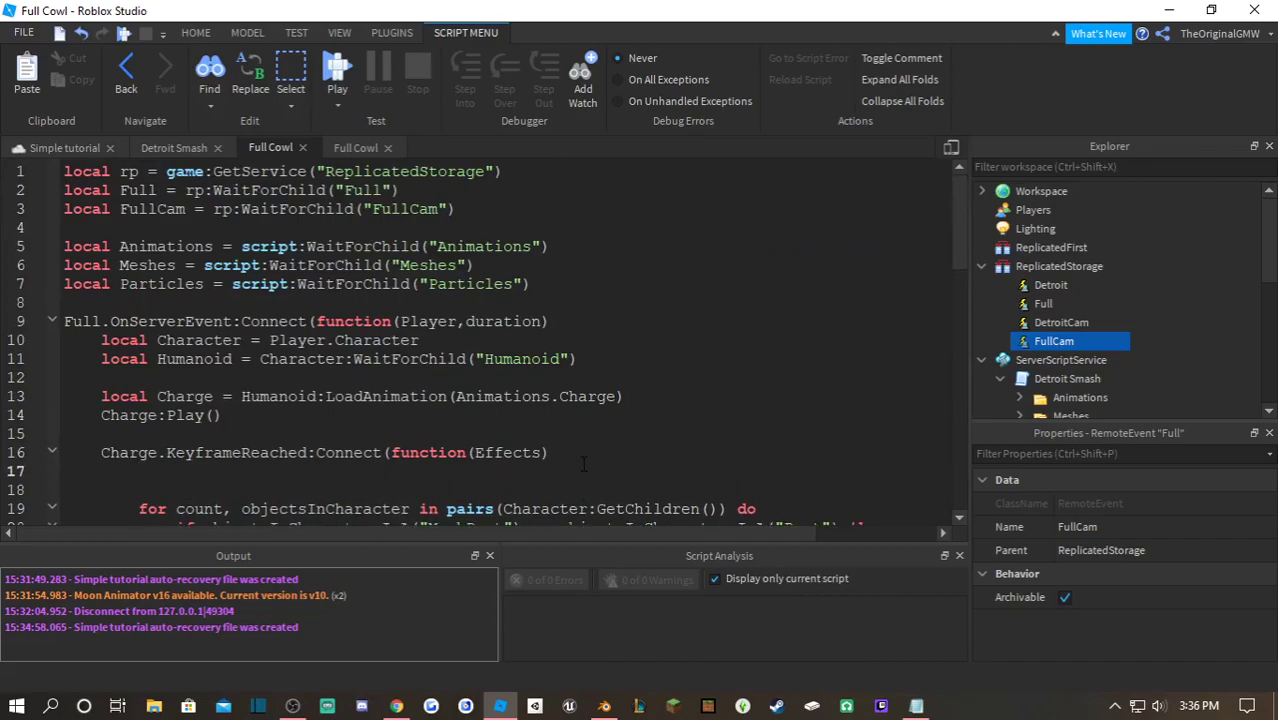
{"action": "type", "text": "spaw"}
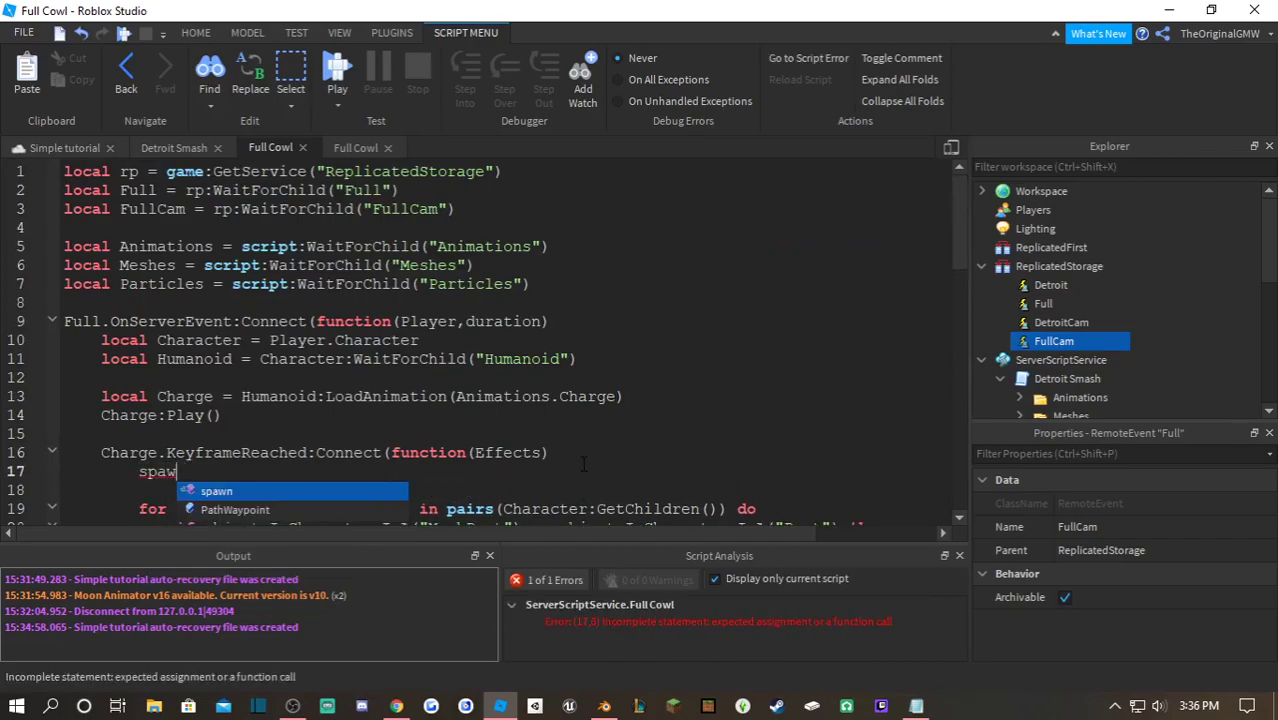
{"action": "type", "text": "n(function"}
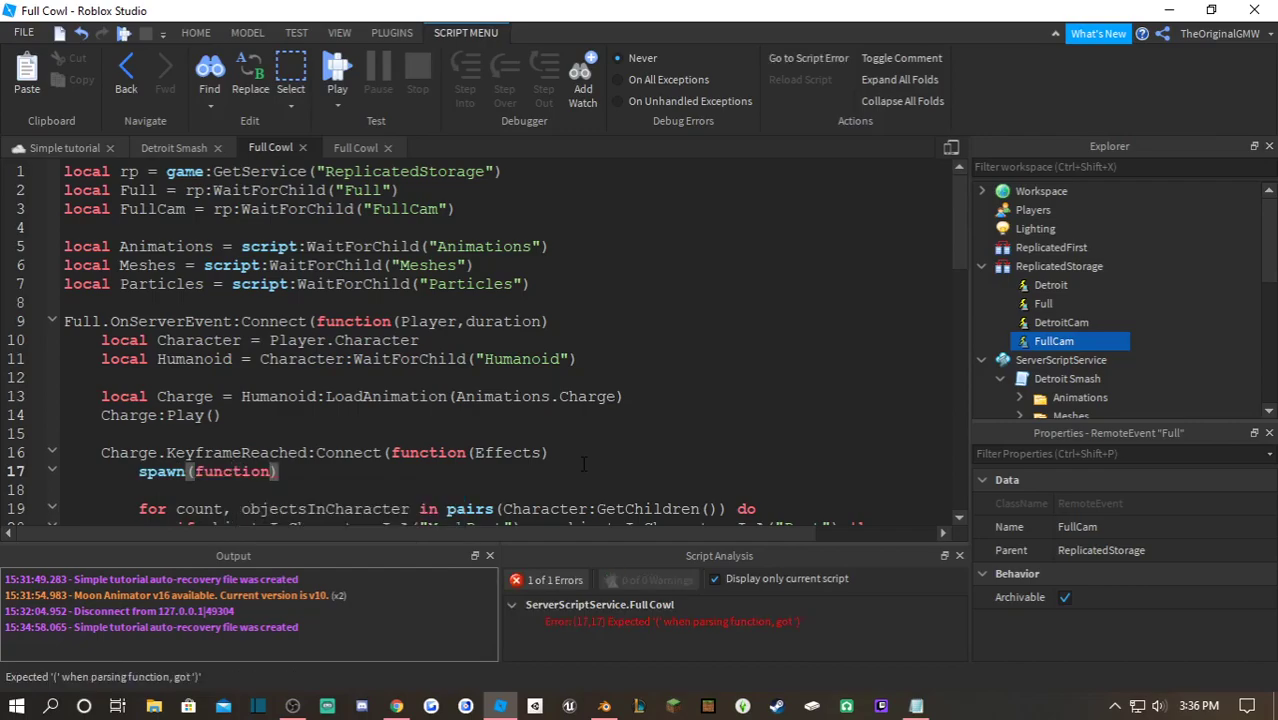
{"action": "type", "text": "()"}
{"action": "key", "text": "Return"}
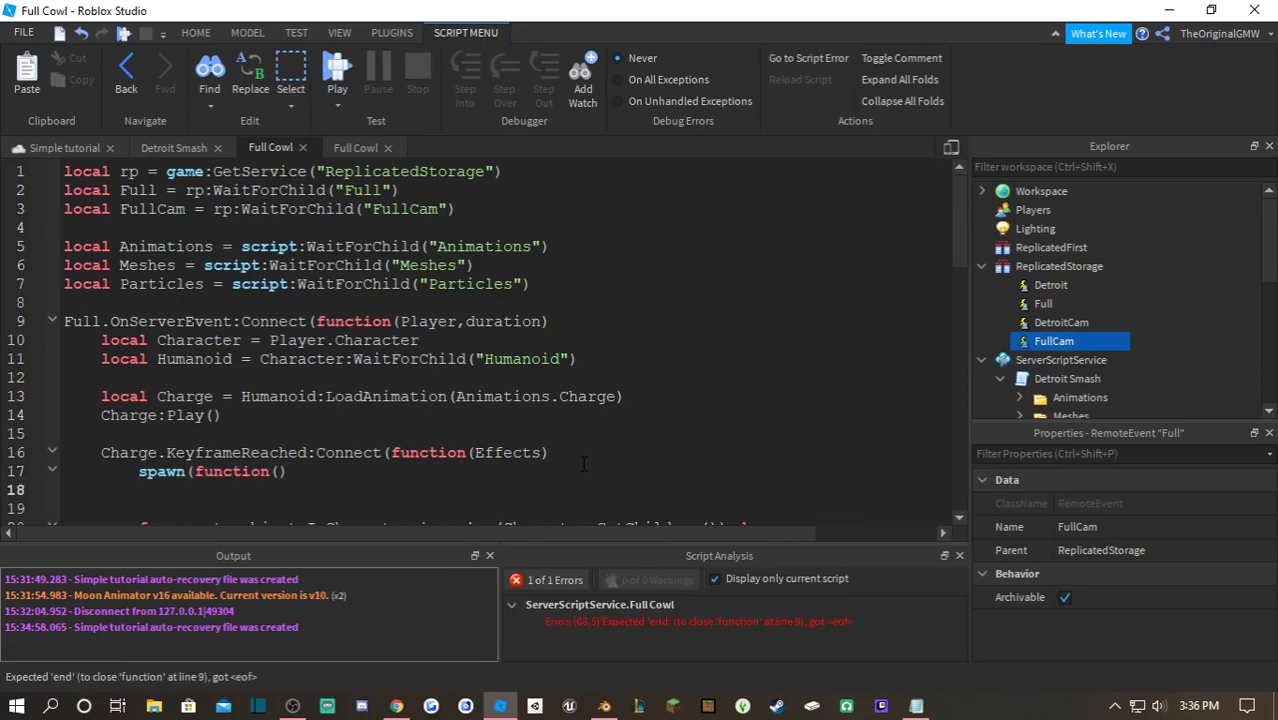
{"action": "key", "text": "Return"}
{"action": "key", "text": "BackSpace"}
{"action": "type", "text": "emd"}
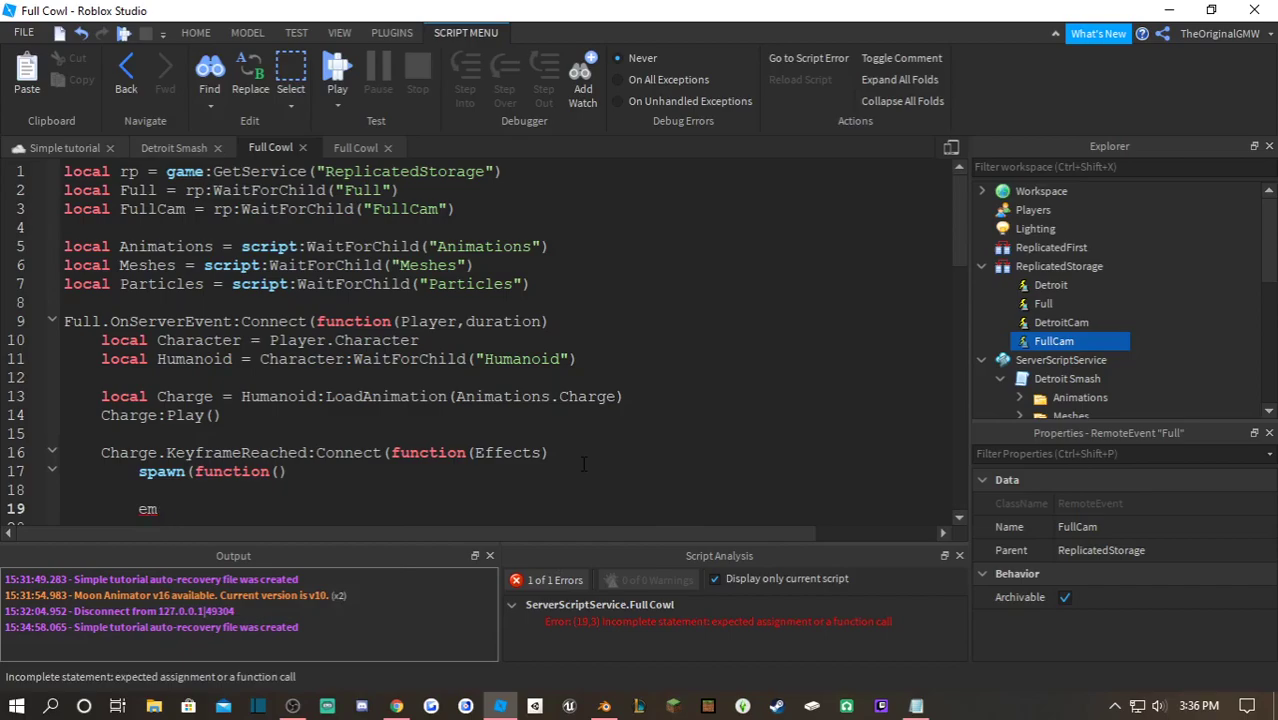
{"action": "key", "text": "BackSpace"}
{"action": "type", "text": "nd)"}
{"action": "key", "text": "Up"}
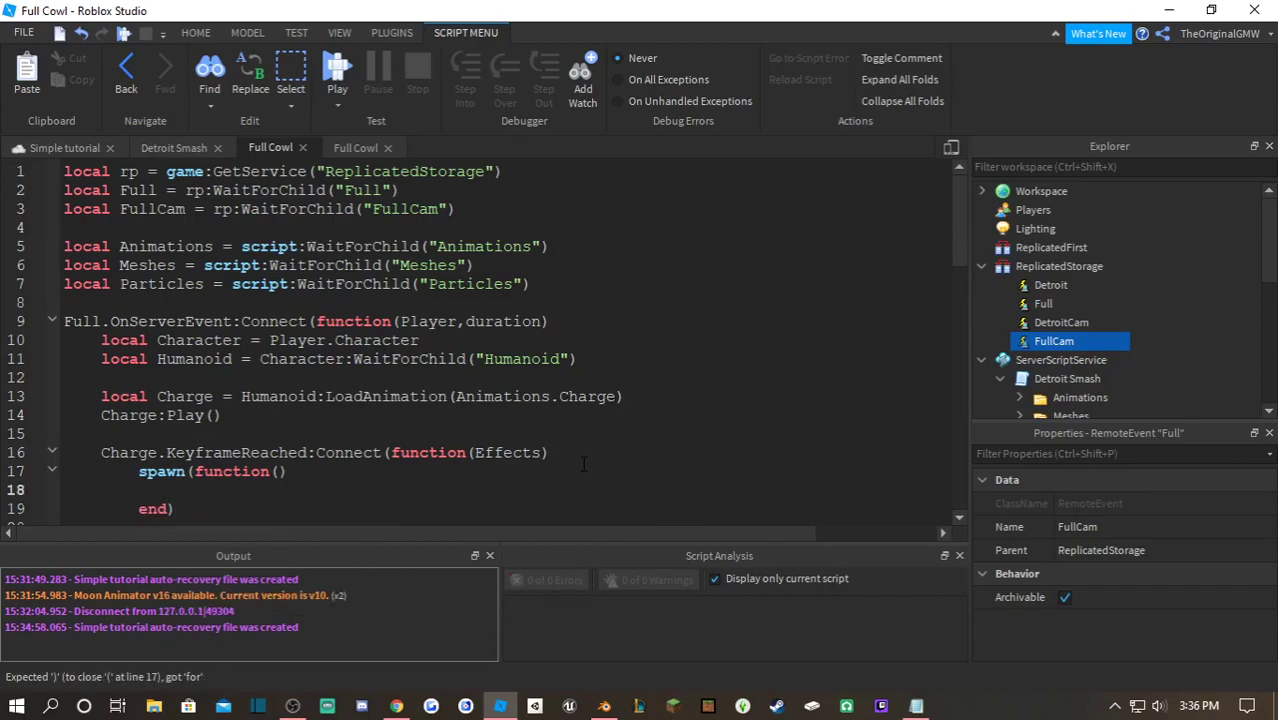
{"action": "key", "text": "Down"}
{"action": "key", "text": "Down"}
{"action": "key", "text": "Up"}
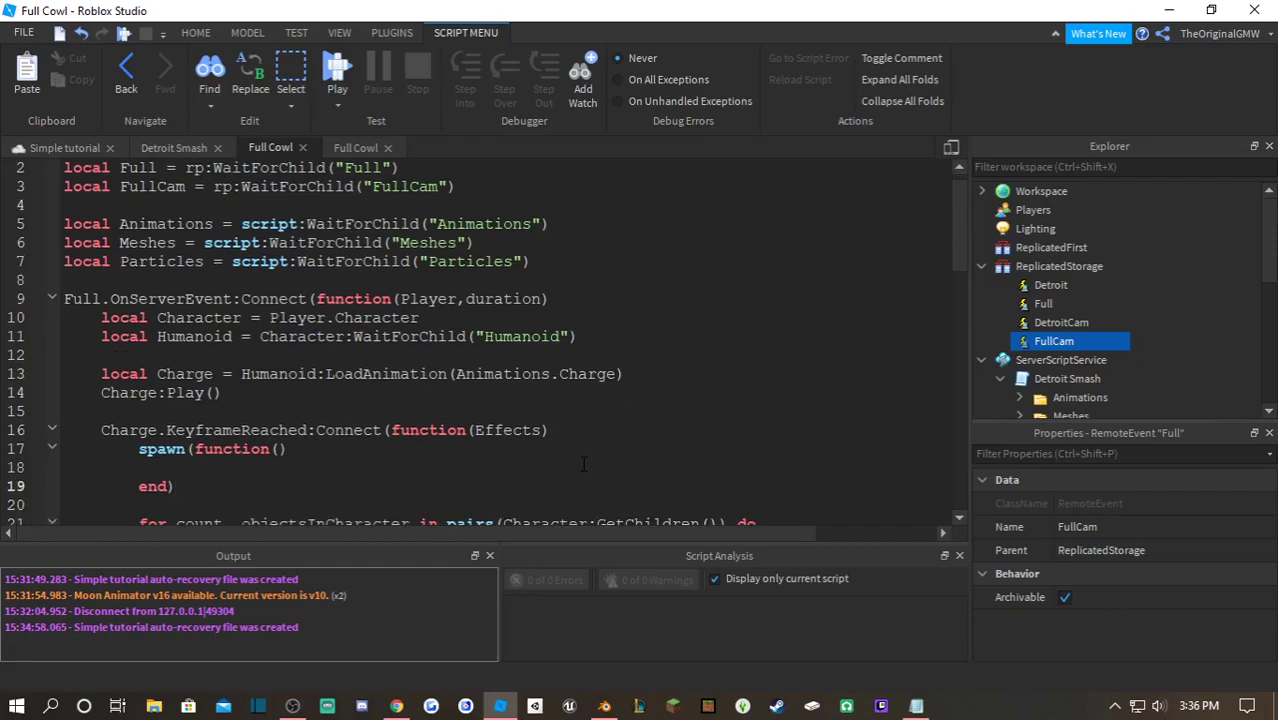
- Inside the new spawn block, fire the camera shake event with FullCam:FireClient(Player)
{"action": "key", "text": "Up"}
{"action": "type", "text": "Fu"}
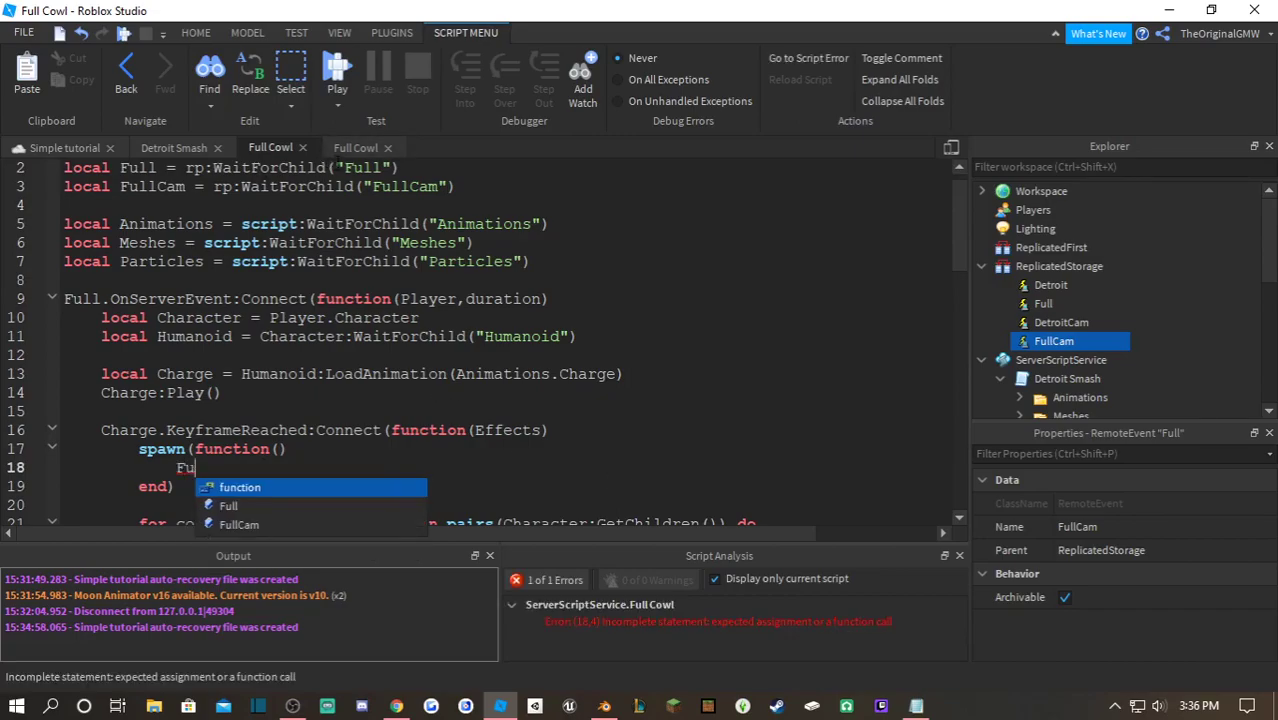
{"action": "key", "text": "Down"}
{"action": "key", "text": "Down"}
{"action": "key", "text": "Tab"}
{"action": "type", "text": ":F"}
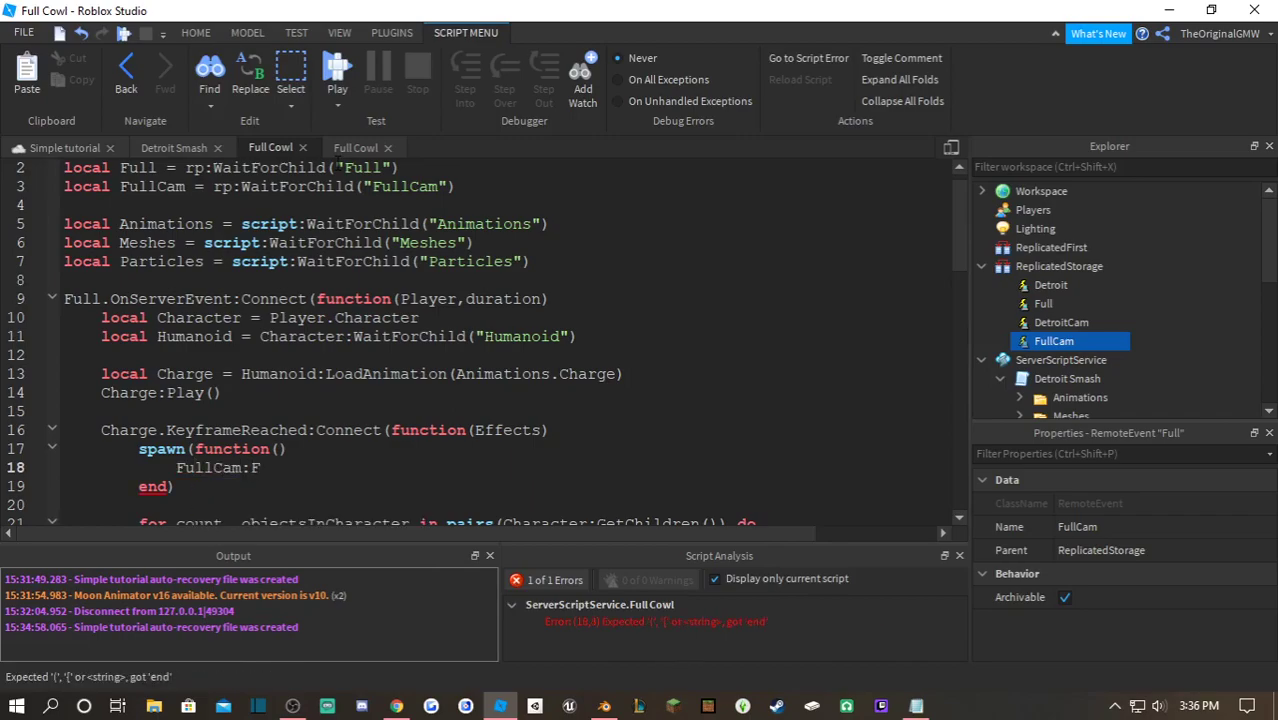
{"action": "type", "text": "ireClient()"}
{"action": "key", "text": "Left"}
{"action": "type", "text": "Player"}
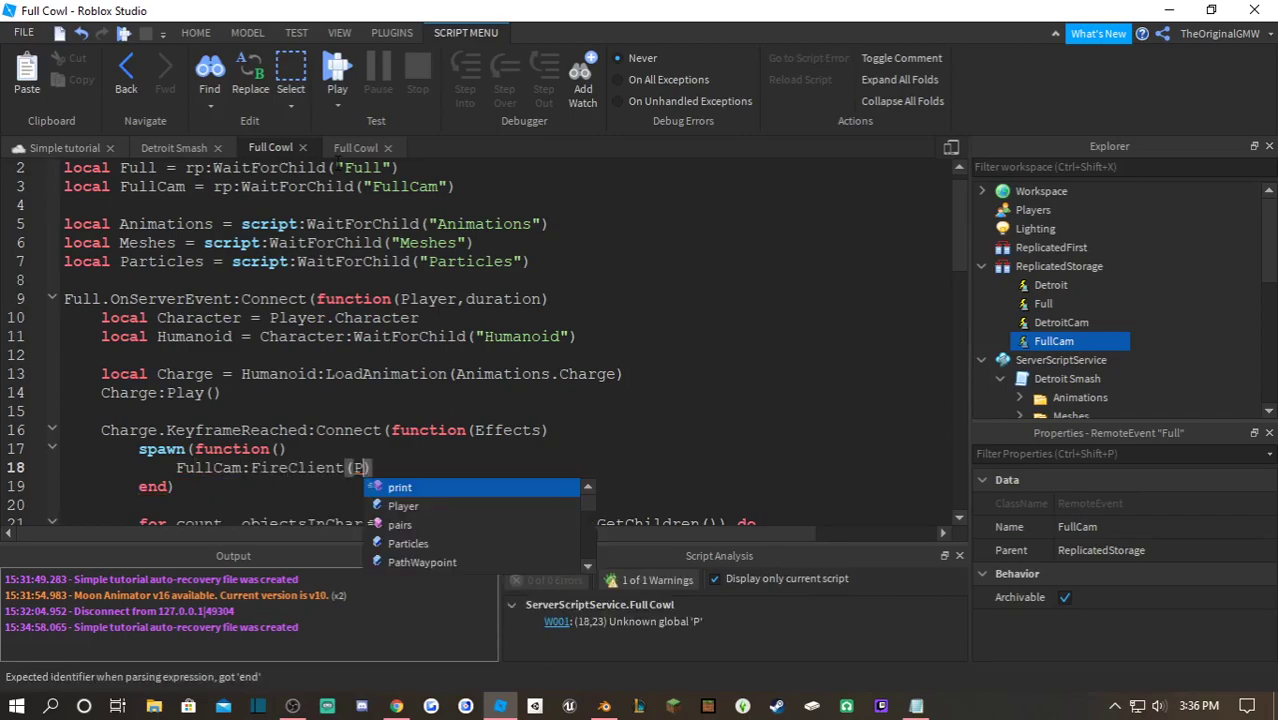
{"action": "key", "text": "Right"}
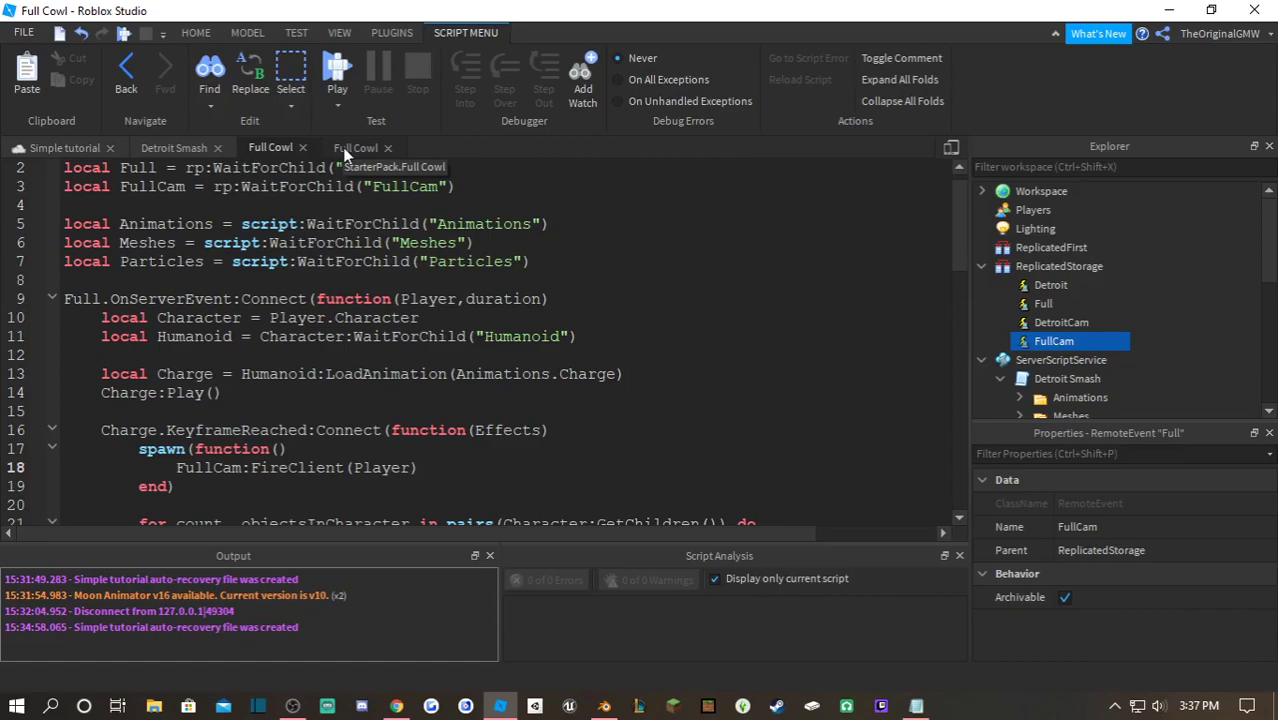
- Playtest the place, activate Full Cowl on the character to check the camera shake, and stop the test
{"action": "scroll", "coordinate": [320, 345], "scroll_direction": "down", "scroll_amount": 3}
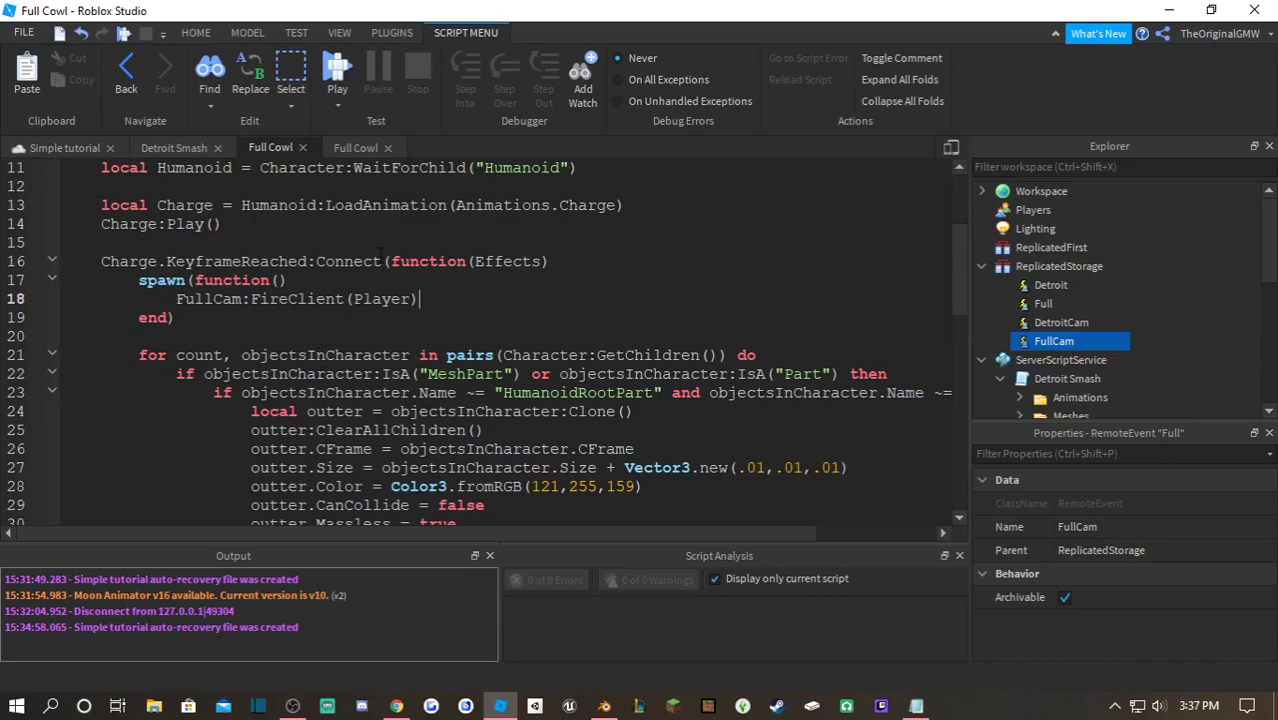
{"action": "left_click", "coordinate": [325, 76]}
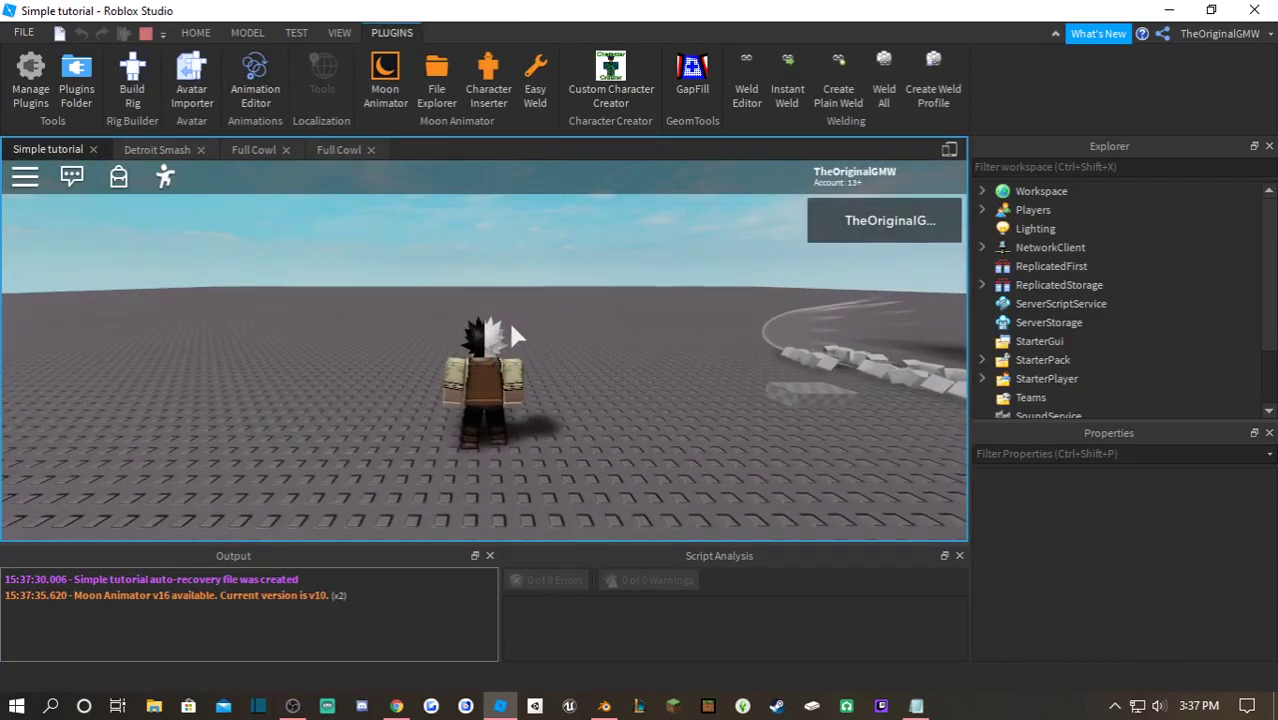
{"action": "key", "text": "s"}
{"action": "right_click_drag", "start_coordinate": [511, 324], "coordinate": [511, 324]}
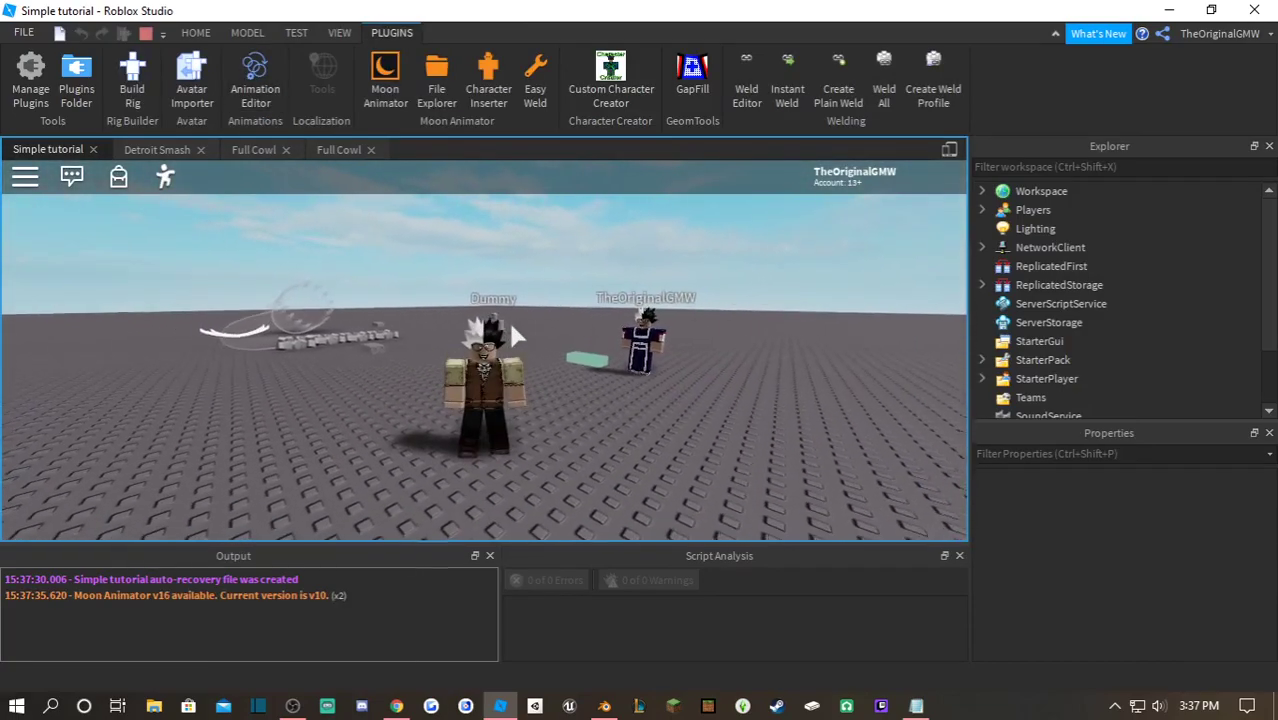
{"action": "key", "text": "e"}
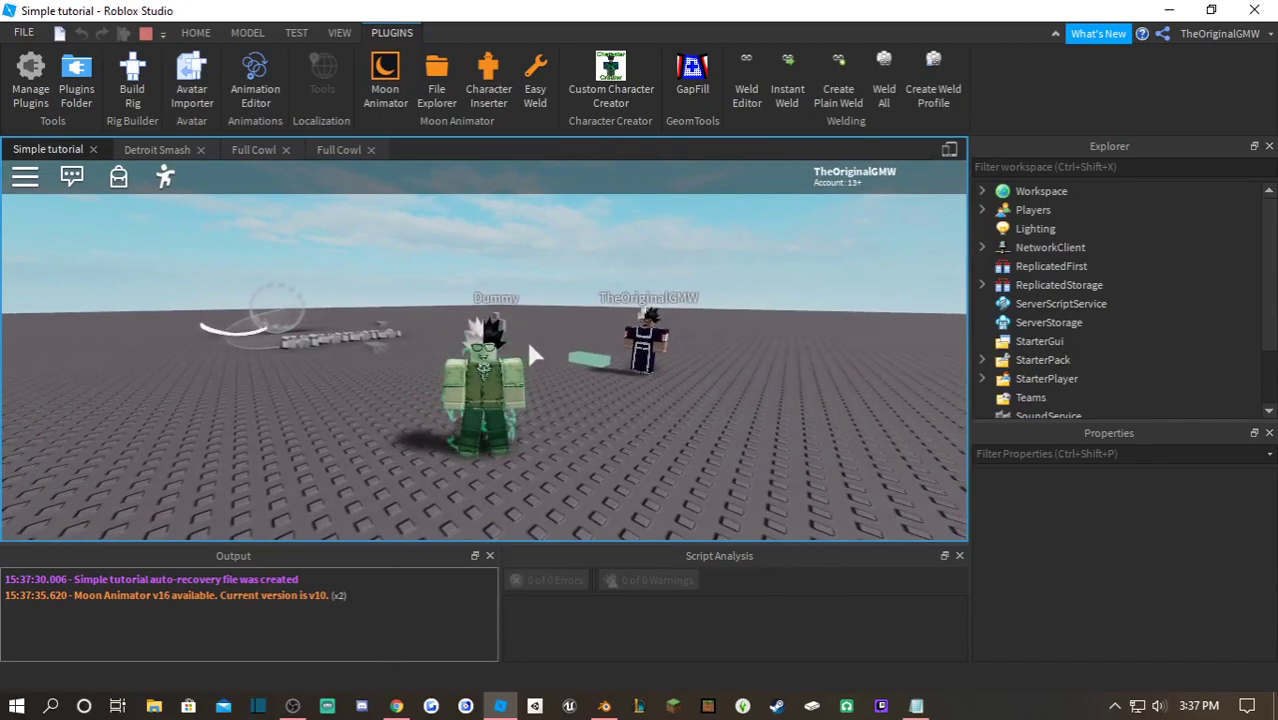
{"action": "right_click_drag", "start_coordinate": [529, 343], "coordinate": [529, 343]}
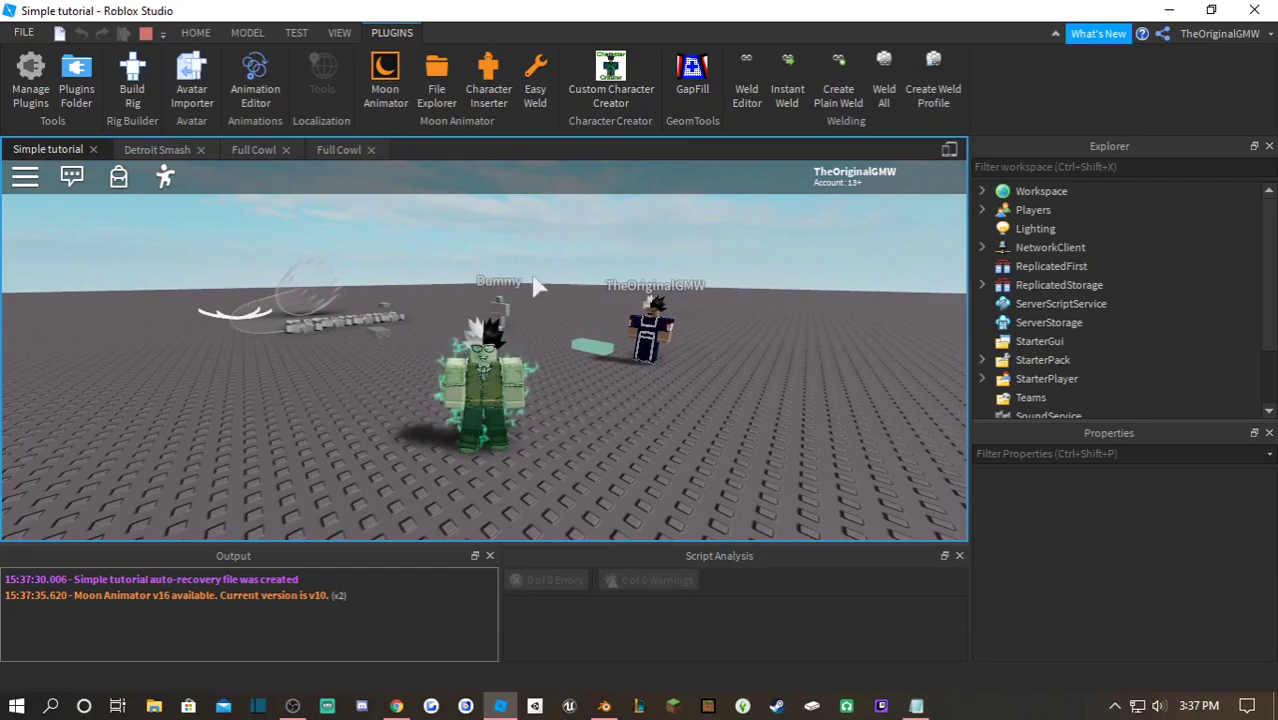
{"action": "right_click_drag", "start_coordinate": [533, 283], "coordinate": [533, 283]}
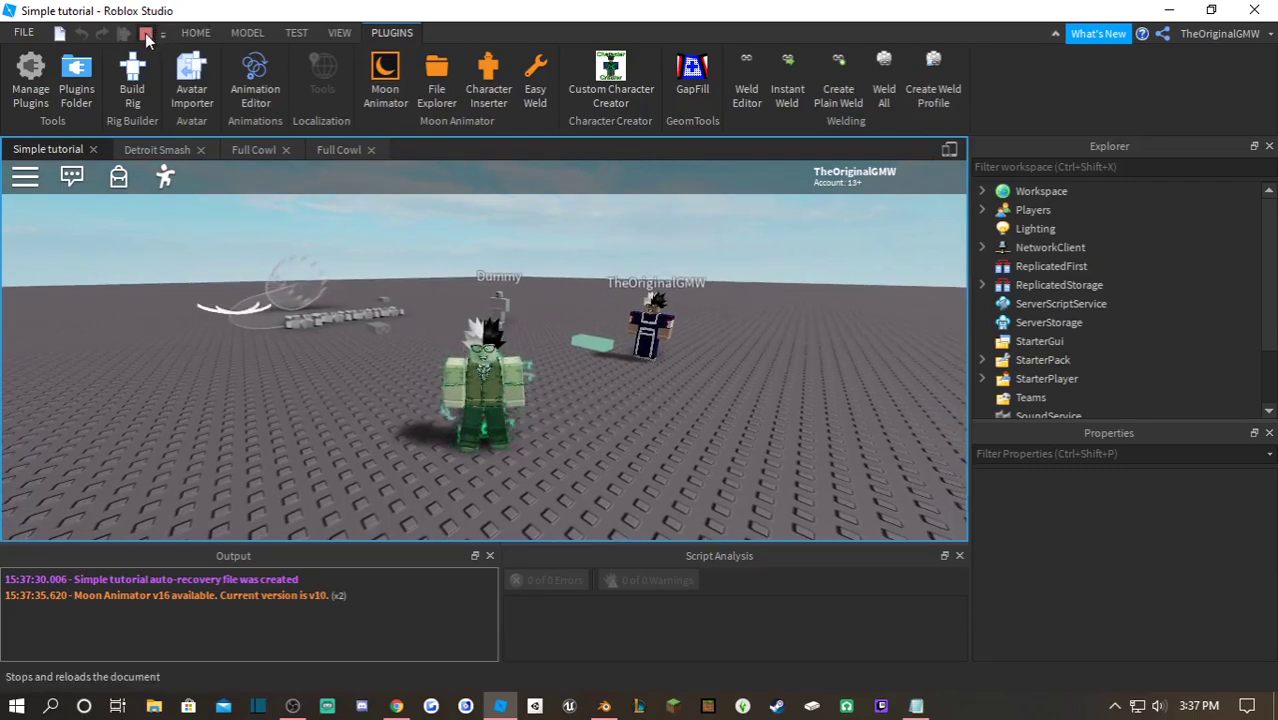
{"action": "key", "text": "shift+F5"}
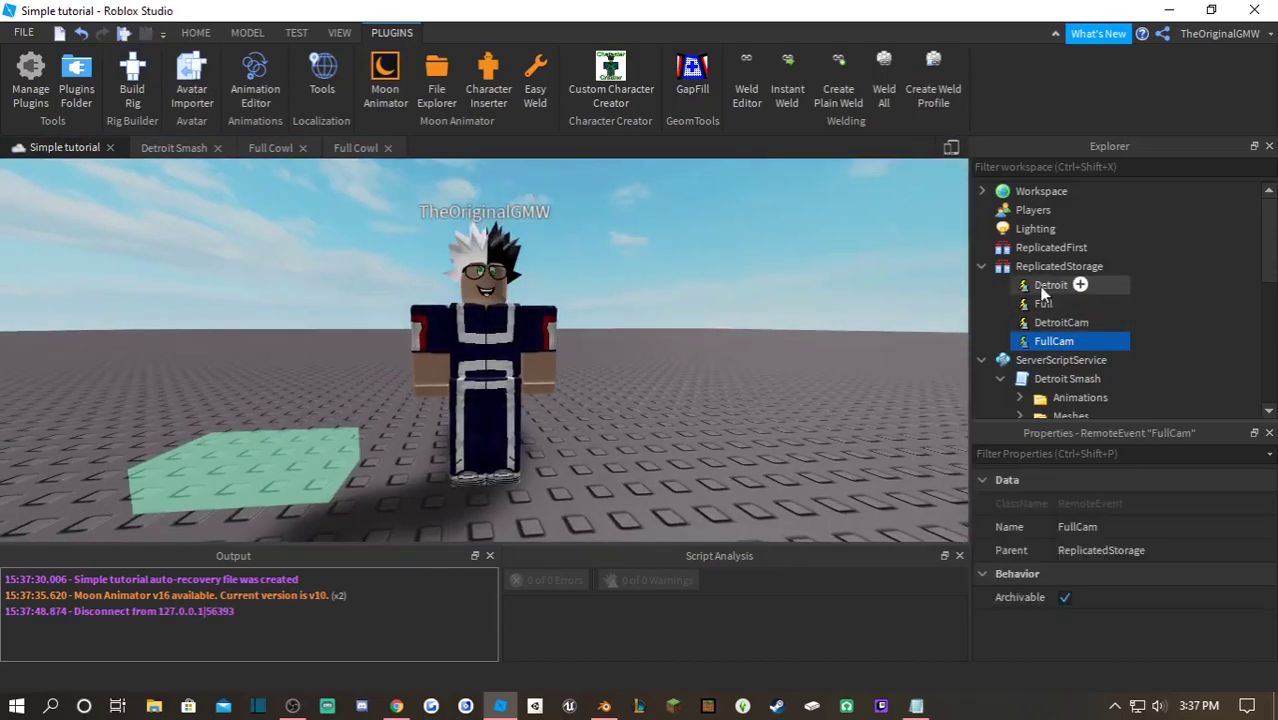
- Duplicate the Meshes/New Mesh_Detroit (1) mesh and move the copy onto open baseplate at about 28.5, 3.3, -31.6
{"action": "left_click", "coordinate": [982, 266]}
{"action": "right_click_drag", "start_coordinate": [644, 311], "coordinate": [634, 304]}
{"action": "scroll", "coordinate": [640, 308], "scroll_direction": "down", "scroll_amount": 4}
{"action": "key", "text": "w"}
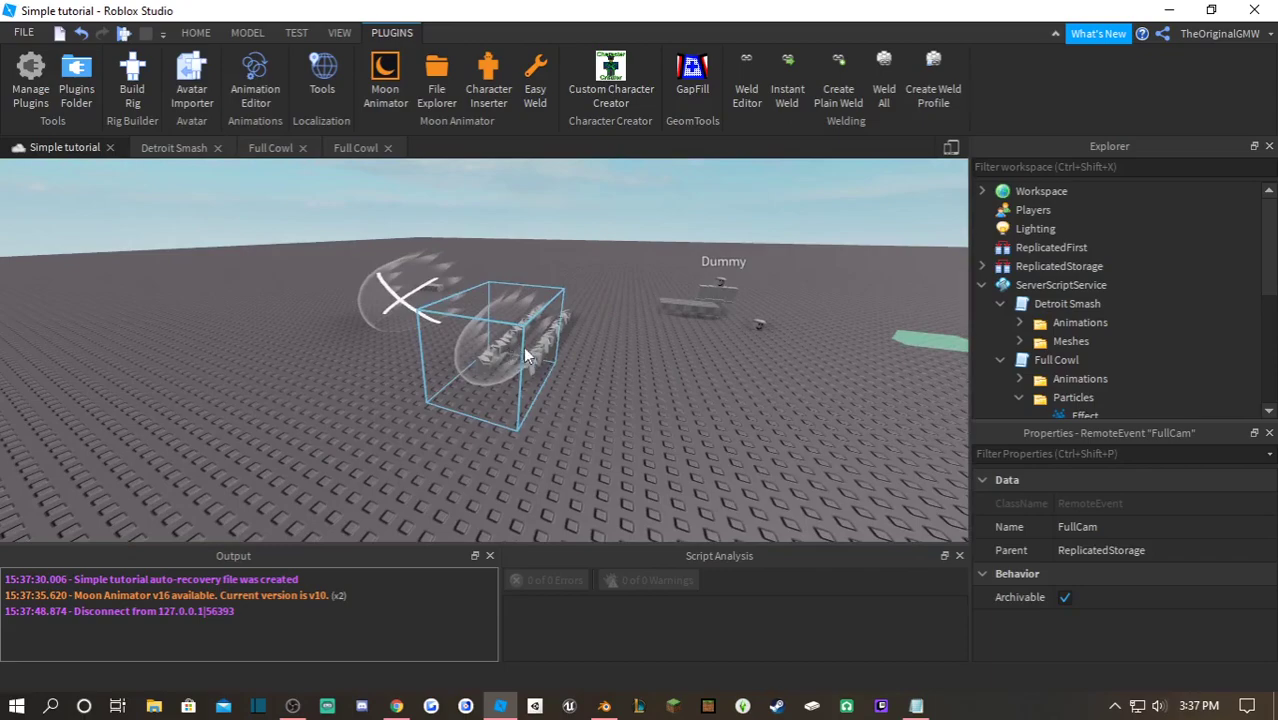
{"action": "left_click", "coordinate": [507, 341]}
{"action": "key", "text": "d"}
{"action": "right_click_drag", "start_coordinate": [534, 326], "coordinate": [535, 327]}
{"action": "key", "text": "ctrl+d"}
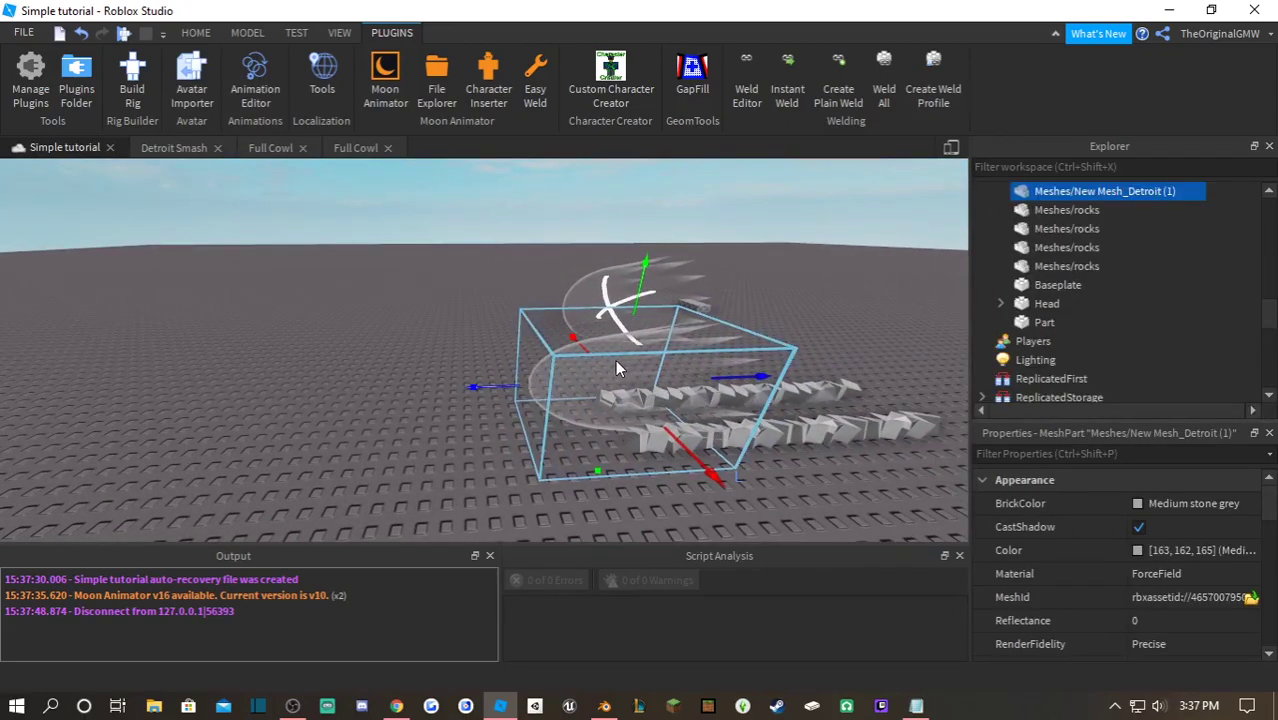
{"action": "left_click_drag", "start_coordinate": [616, 360], "coordinate": [305, 417]}
- Set the rotation snap to 5° and turn the copied mesh to an Orientation of -90, 0, 0
{"action": "scroll", "coordinate": [1120, 537], "scroll_direction": "down", "scroll_amount": 7}
{"action": "scroll", "coordinate": [1124, 536], "scroll_direction": "up", "scroll_amount": 3}
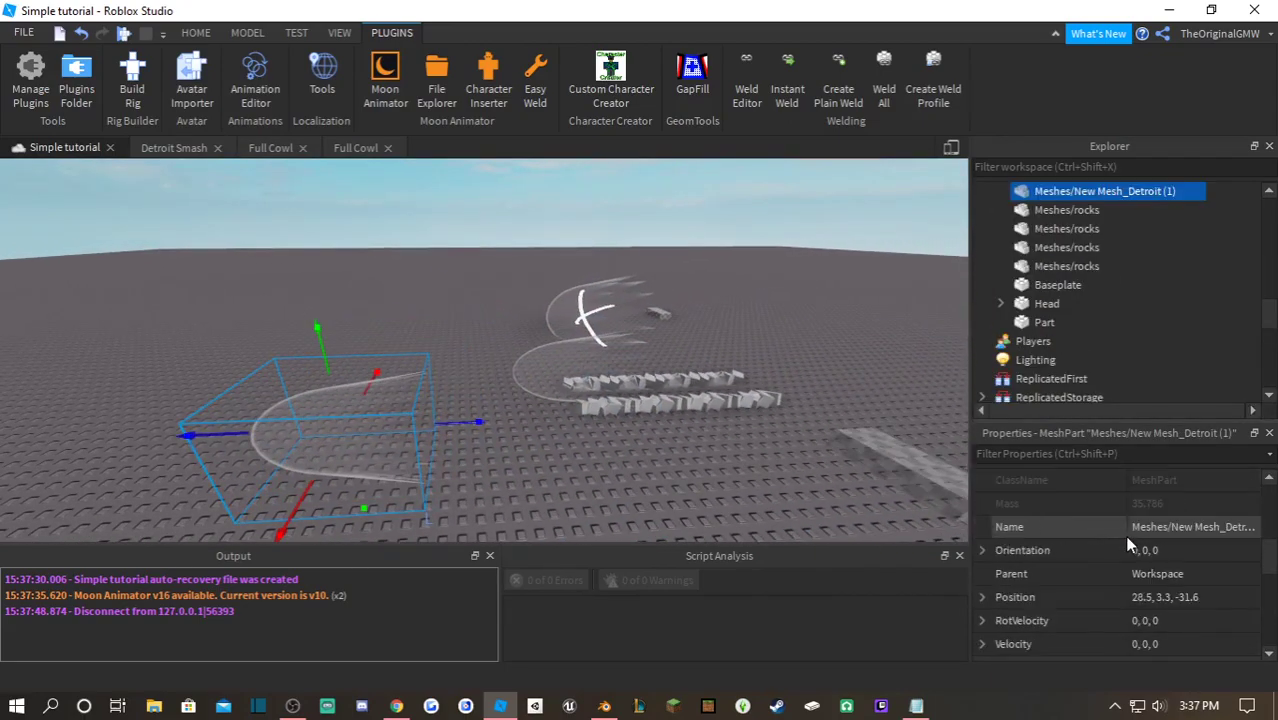
{"action": "left_click", "coordinate": [247, 32]}
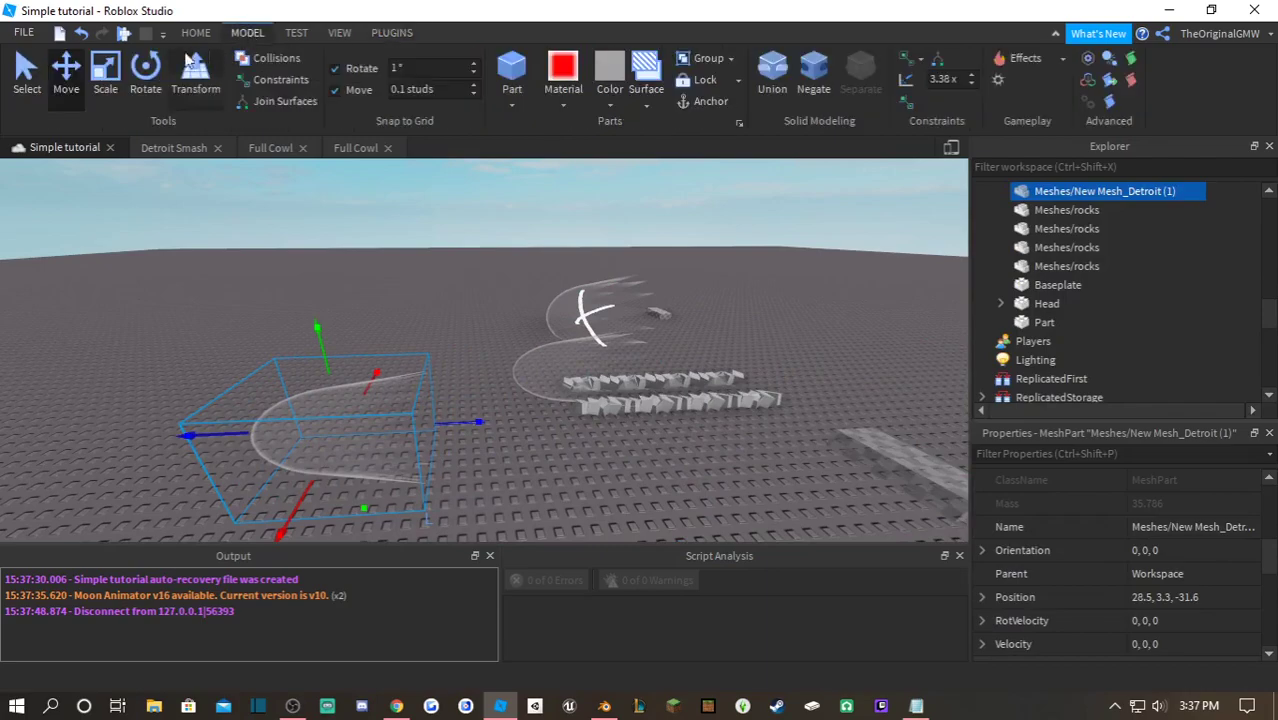
{"action": "left_click", "coordinate": [145, 75]}
{"action": "left_click_drag", "start_coordinate": [487, 425], "coordinate": [307, 280]}
{"action": "left_click", "coordinate": [410, 68]}
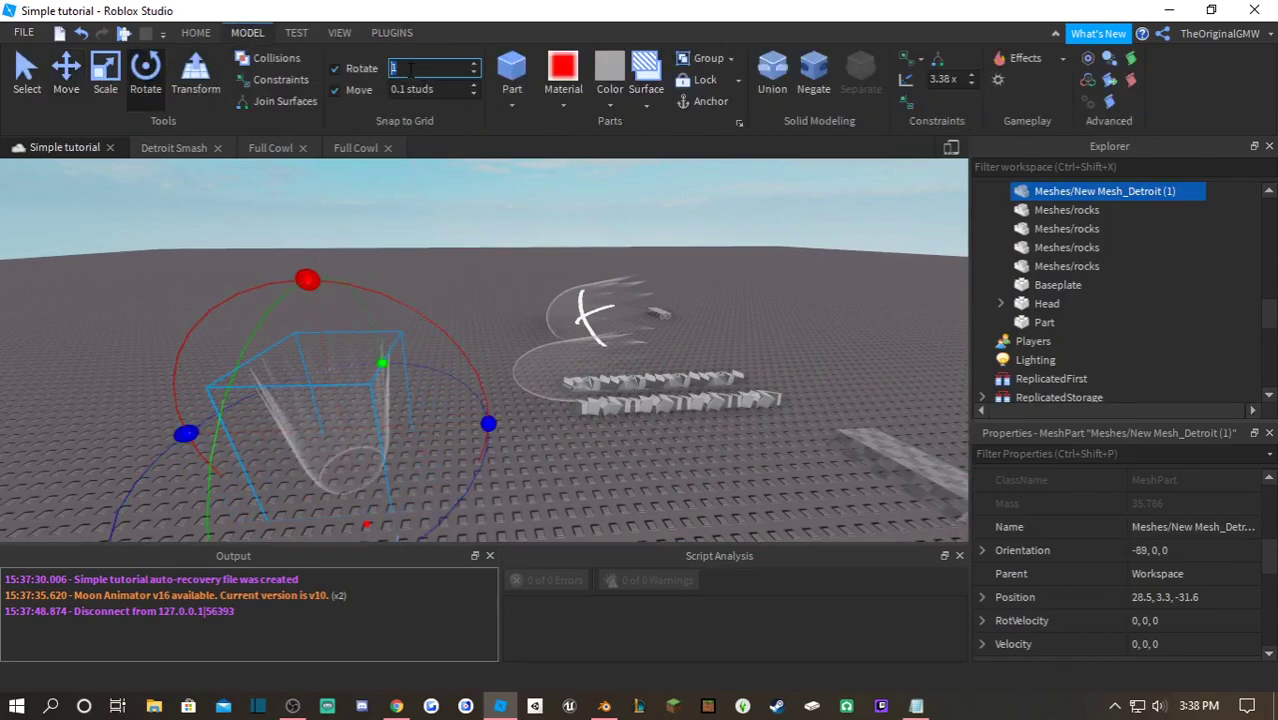
{"action": "left_click", "coordinate": [1190, 549]}
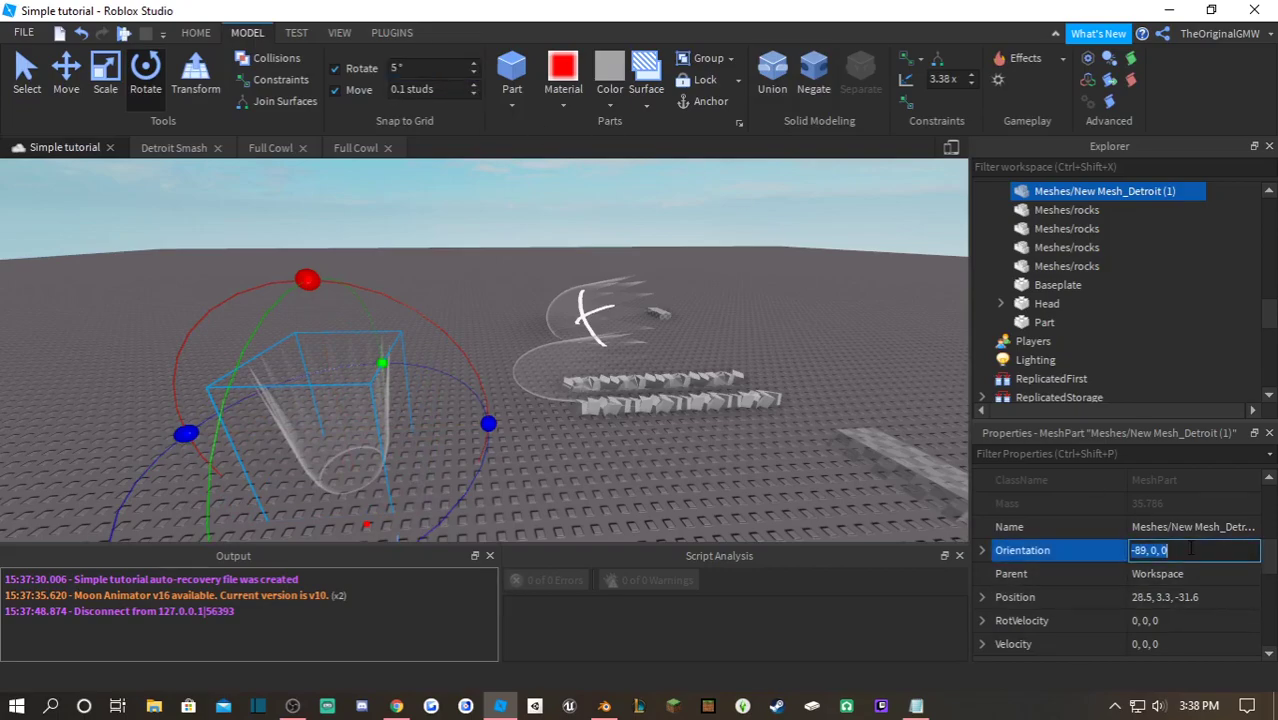
{"action": "type", "text": "-90,0,0"}
{"action": "key", "text": "Return"}
{"action": "left_click", "coordinate": [560, 488]}
{"action": "key", "text": "a"}
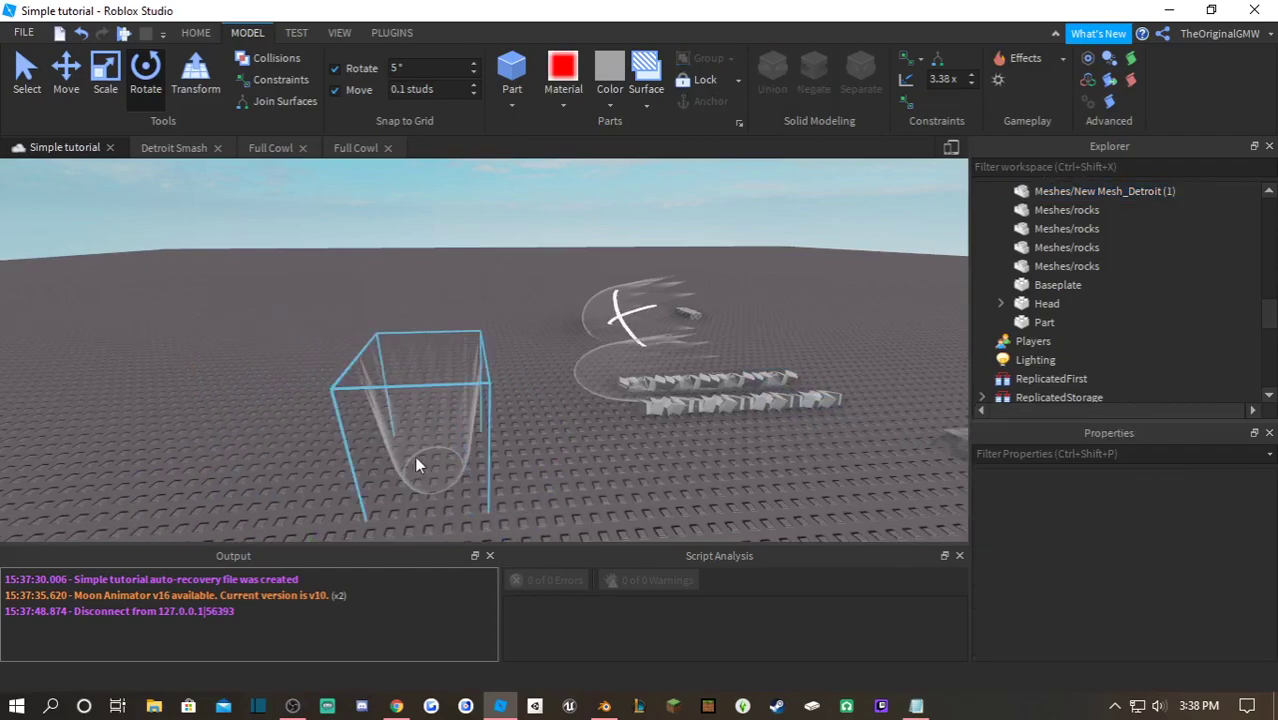
- Reposition the copied mesh to about 25.8, 5, -29.8 and try rotating it about its vertical axis
{"action": "left_click", "coordinate": [466, 467]}
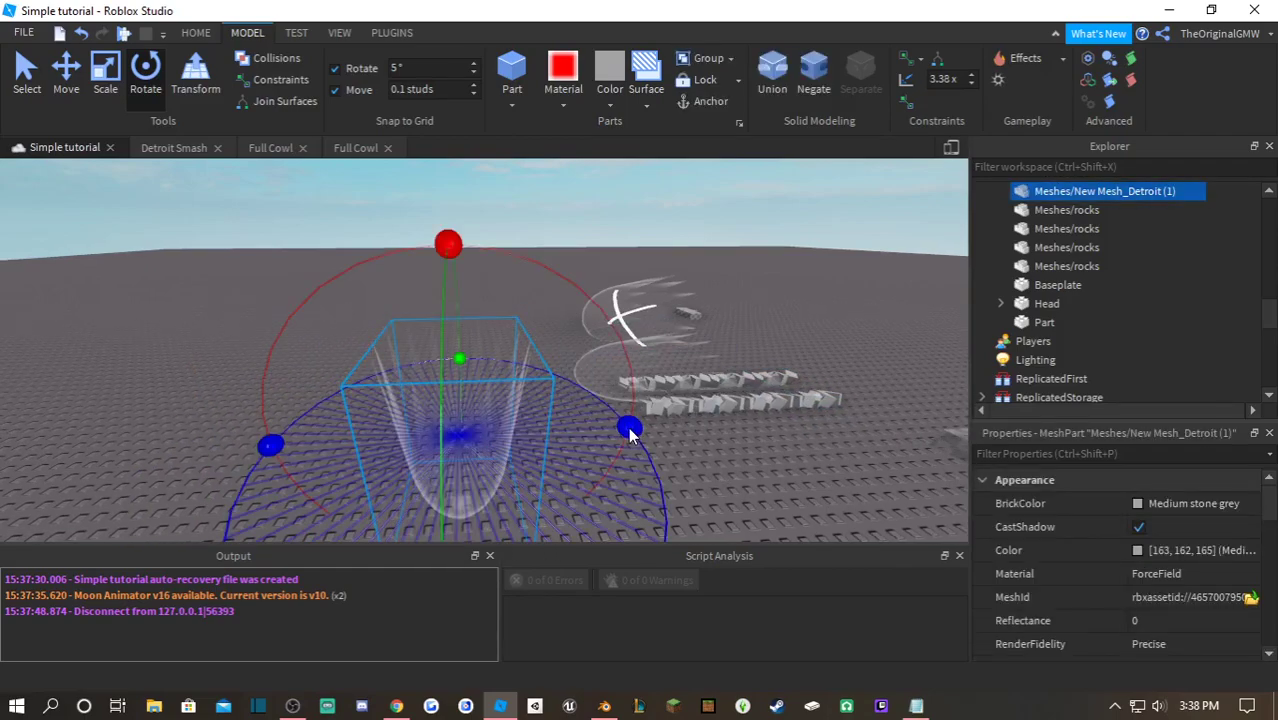
{"action": "scroll", "coordinate": [1184, 568], "scroll_direction": "down", "scroll_amount": 3}
{"action": "left_click_drag", "start_coordinate": [628, 430], "coordinate": [585, 416]}
{"action": "key", "text": "a"}
{"action": "right_click_drag", "start_coordinate": [563, 405], "coordinate": [545, 406]}
{"action": "scroll", "coordinate": [530, 380], "scroll_direction": "up", "scroll_amount": 5}
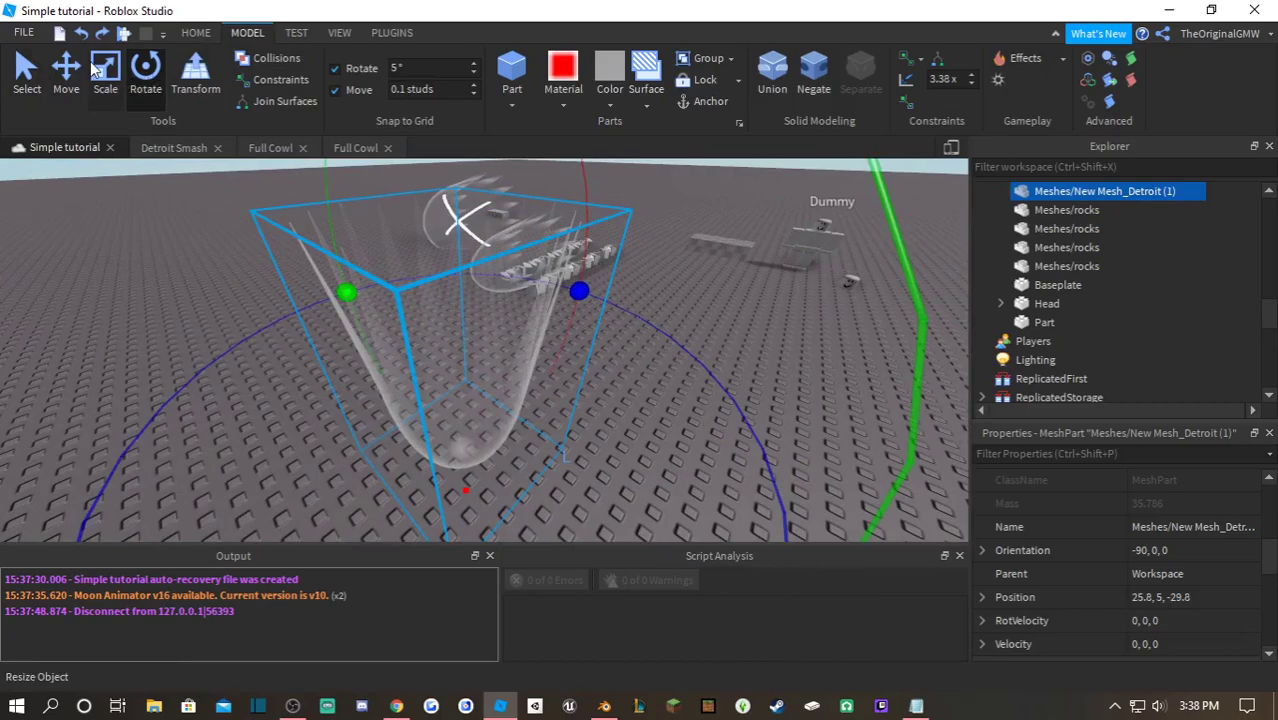
- Scale the copied mesh down in height into a flat, shallow ring resting on the baseplate
{"action": "left_click", "coordinate": [105, 77]}
{"action": "right_click_drag", "start_coordinate": [320, 241], "coordinate": [320, 241]}
{"action": "scroll", "coordinate": [443, 268], "scroll_direction": "down", "scroll_amount": 4}
{"action": "left_click_drag", "start_coordinate": [446, 272], "coordinate": [449, 439]}
{"action": "scroll", "coordinate": [459, 362], "scroll_direction": "down", "scroll_amount": 2}
{"action": "scroll", "coordinate": [459, 362], "scroll_direction": "up", "scroll_amount": 4}
{"action": "right_click_drag", "start_coordinate": [459, 362], "coordinate": [459, 362]}
{"action": "scroll", "coordinate": [459, 362], "scroll_direction": "down", "scroll_amount": 3}
{"action": "left_click_drag", "start_coordinate": [459, 226], "coordinate": [451, 280]}
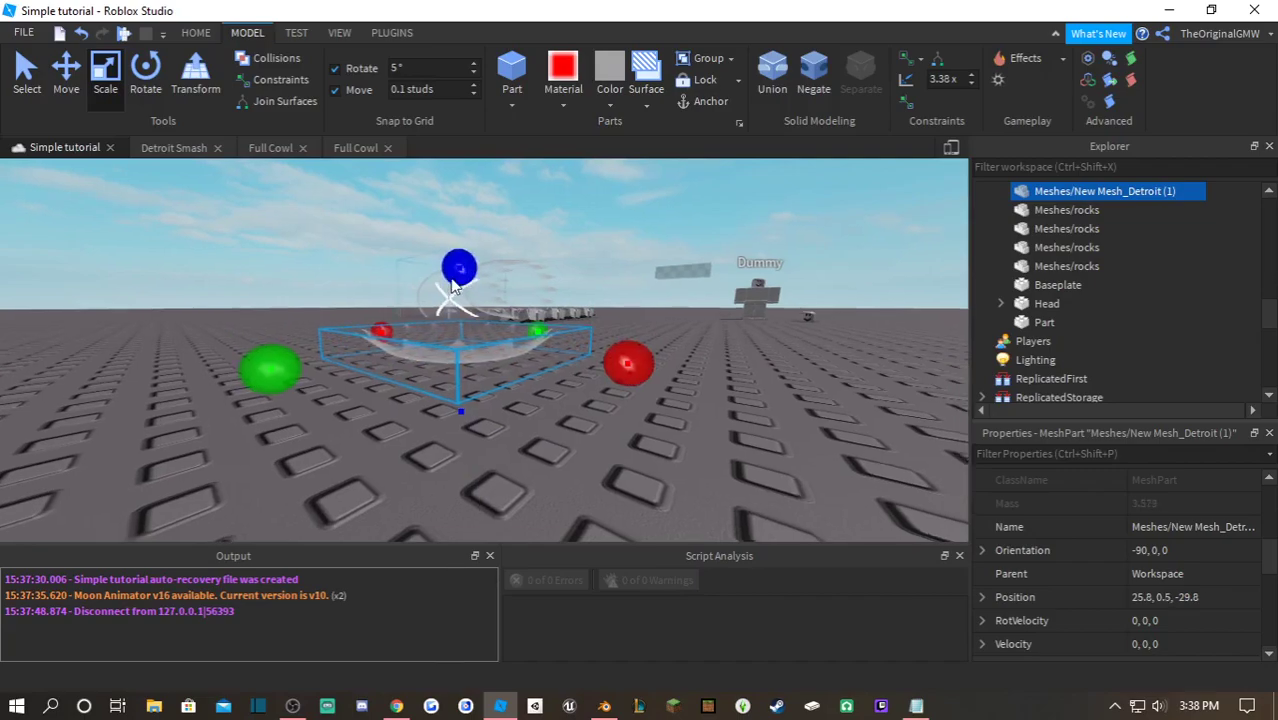
- Widen the flattened mesh horizontally and raise it to a Y position of 1
{"action": "right_click_drag", "start_coordinate": [451, 280], "coordinate": [451, 280]}
{"action": "scroll", "coordinate": [451, 280], "scroll_direction": "up", "scroll_amount": 3}
{"action": "scroll", "coordinate": [451, 280], "scroll_direction": "down", "scroll_amount": 3}
{"action": "left_click_drag", "start_coordinate": [578, 378], "coordinate": [644, 376]}
{"action": "left_click", "coordinate": [66, 75]}
{"action": "left_click_drag", "start_coordinate": [490, 287], "coordinate": [488, 256]}
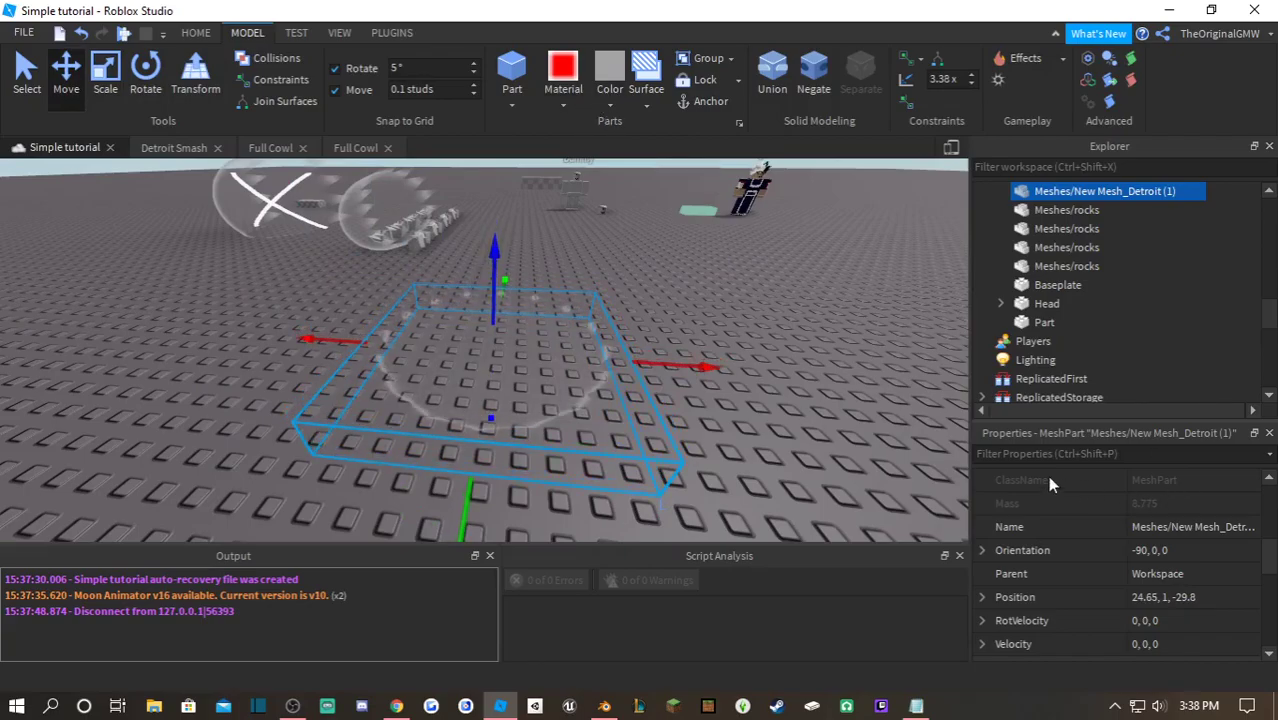
- Copy the colour 121, 255, 159 from the green neon Part to the flattened Meshes/New Mesh_Detroit (1) copy
{"action": "scroll", "coordinate": [1065, 483], "scroll_direction": "up", "scroll_amount": 1}
{"action": "scroll", "coordinate": [1052, 270], "scroll_direction": "up", "scroll_amount": 1}
{"action": "scroll", "coordinate": [959, 206], "scroll_direction": "up", "scroll_amount": 4}
{"action": "left_click", "coordinate": [550, 188]}
{"action": "scroll", "coordinate": [1196, 560], "scroll_direction": "up", "scroll_amount": 3}
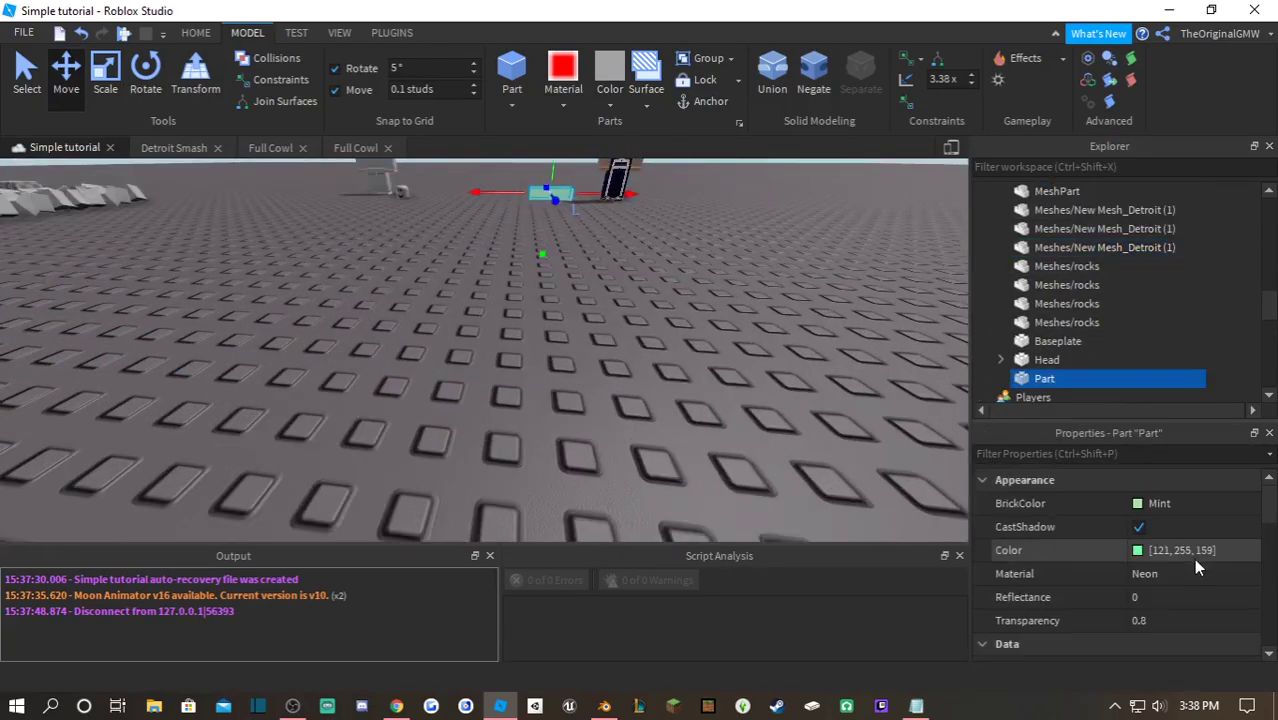
{"action": "left_click", "coordinate": [1197, 555]}
{"action": "key", "text": "ctrl+c"}
{"action": "scroll", "coordinate": [615, 364], "scroll_direction": "down", "scroll_amount": 6}
{"action": "left_click", "coordinate": [382, 361]}
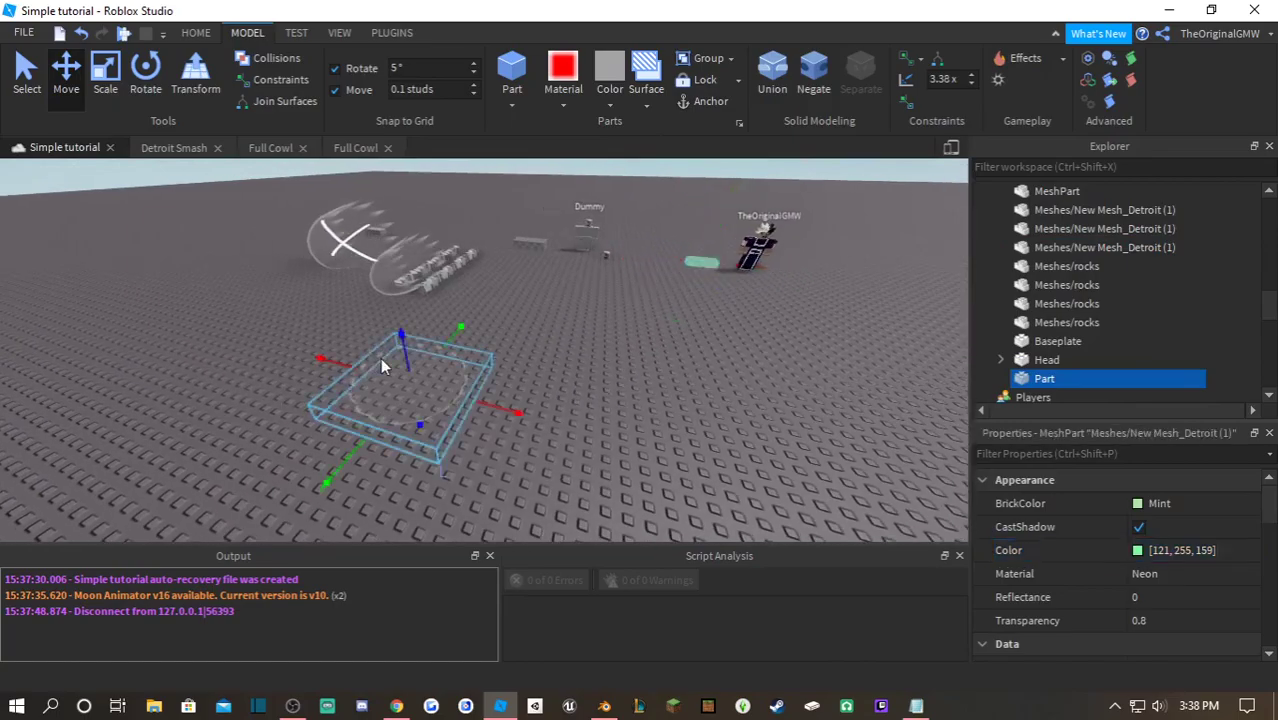
{"action": "left_click", "coordinate": [1227, 555]}
{"action": "key", "text": "ctrl+v"}
{"action": "key", "text": "Return"}
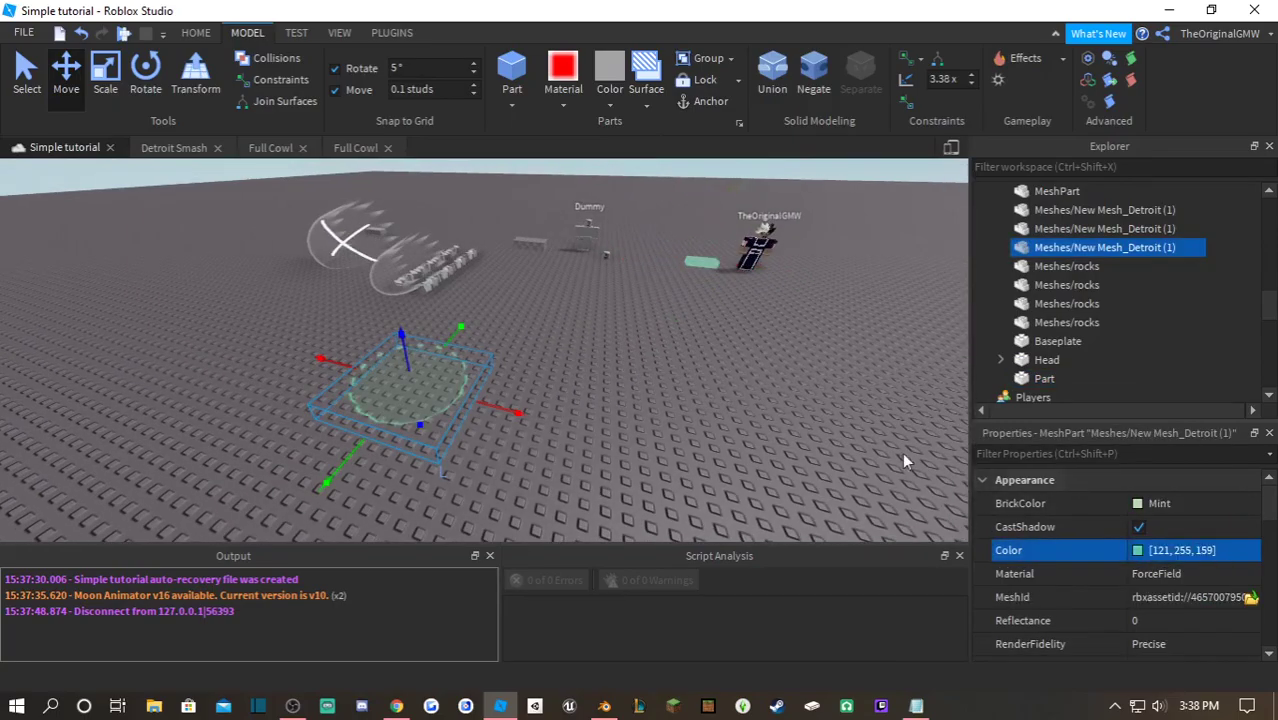
- Set the flattened green mesh's TextureID to the Images/lightning texture
{"action": "key", "text": "f"}
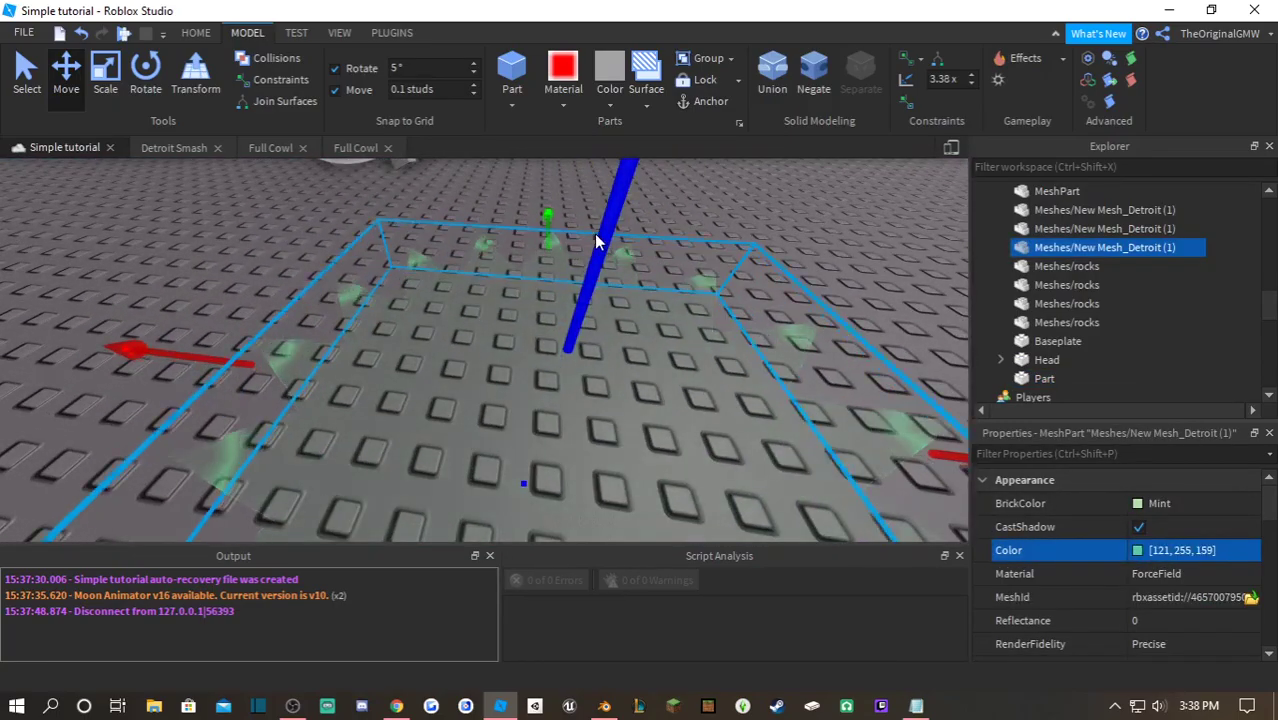
{"action": "scroll", "coordinate": [764, 283], "scroll_direction": "down", "scroll_amount": 3}
{"action": "scroll", "coordinate": [1100, 565], "scroll_direction": "down", "scroll_amount": 3}
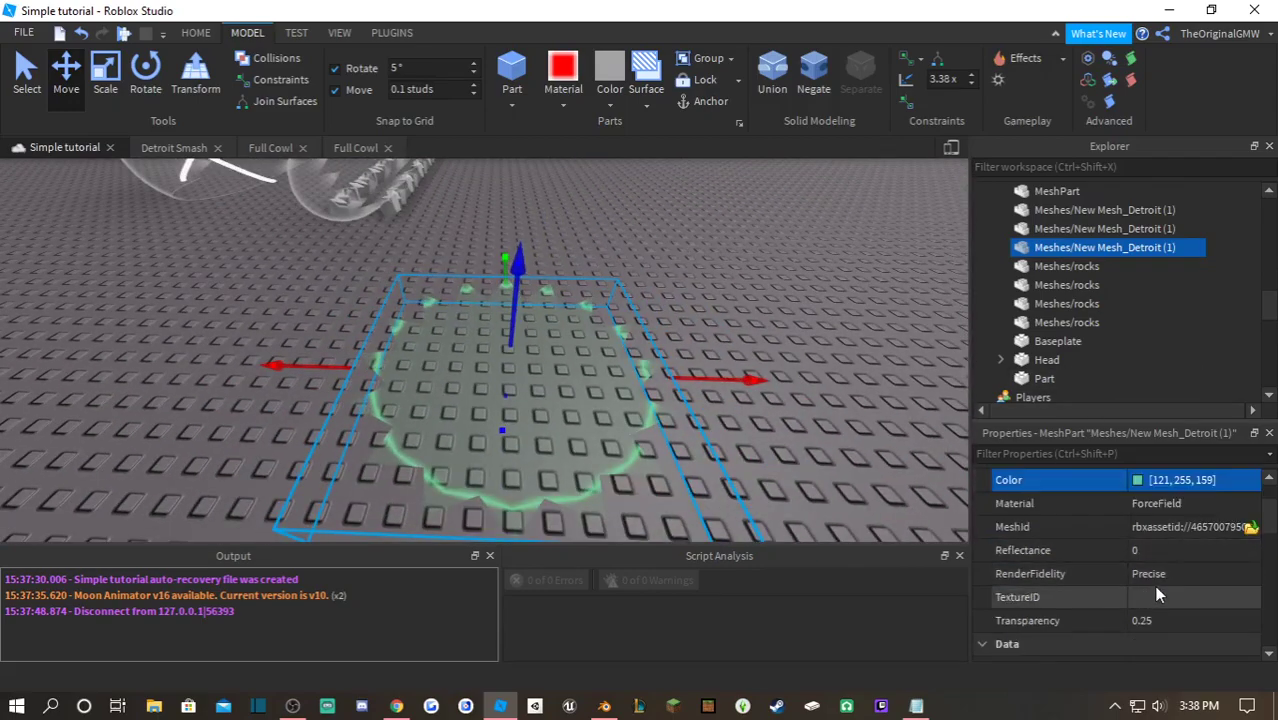
{"action": "scroll", "coordinate": [1143, 587], "scroll_direction": "up", "scroll_amount": 3}
{"action": "scroll", "coordinate": [1153, 582], "scroll_direction": "down", "scroll_amount": 3}
{"action": "left_click", "coordinate": [1156, 591]}
{"action": "left_click", "coordinate": [1123, 539]}
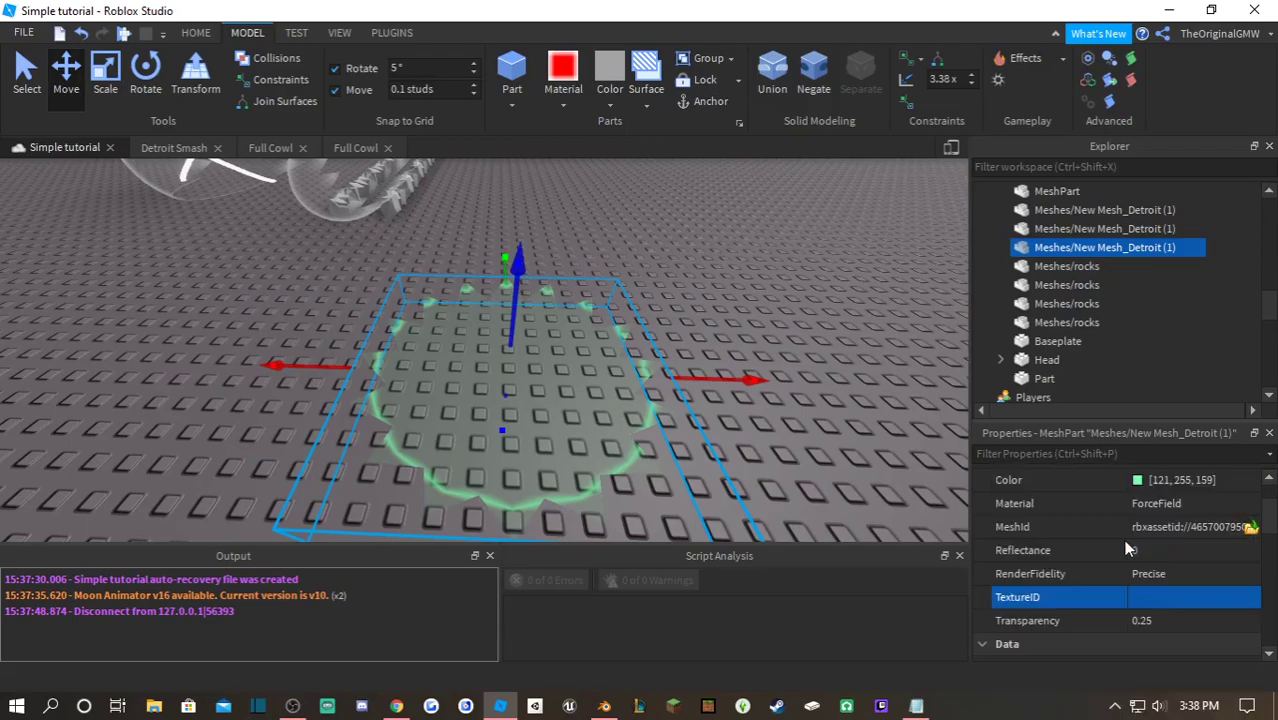
- Raise the flattened green mesh along its vertical axis, well above the baseplate, and deselect it
{"action": "right_click_drag", "start_coordinate": [742, 338], "coordinate": [547, 358]}
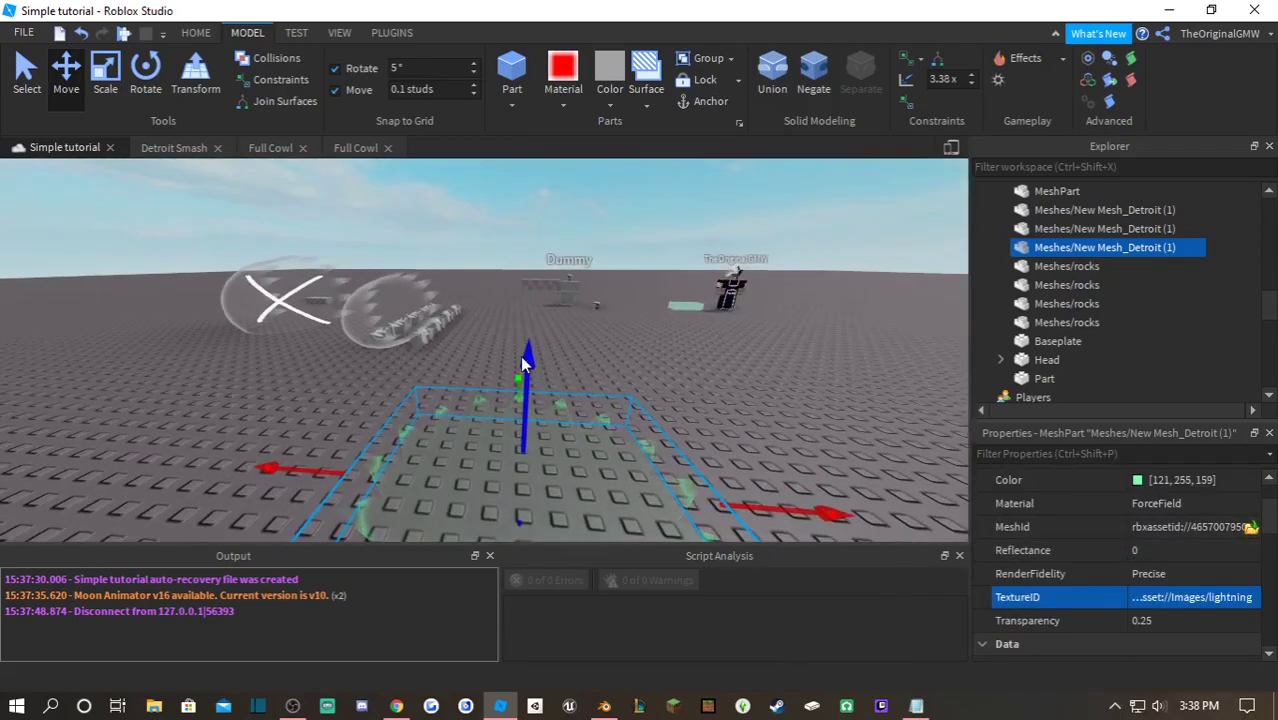
{"action": "left_click_drag", "start_coordinate": [526, 361], "coordinate": [531, 128]}
{"action": "key", "text": "a"}
{"action": "right_click_drag", "start_coordinate": [594, 311], "coordinate": [595, 312]}
{"action": "key", "text": "s"}
{"action": "left_click", "coordinate": [648, 394]}
- Examine the raised green mesh and its texture from below and from above
{"action": "scroll", "coordinate": [648, 401], "scroll_direction": "up", "scroll_amount": 4}
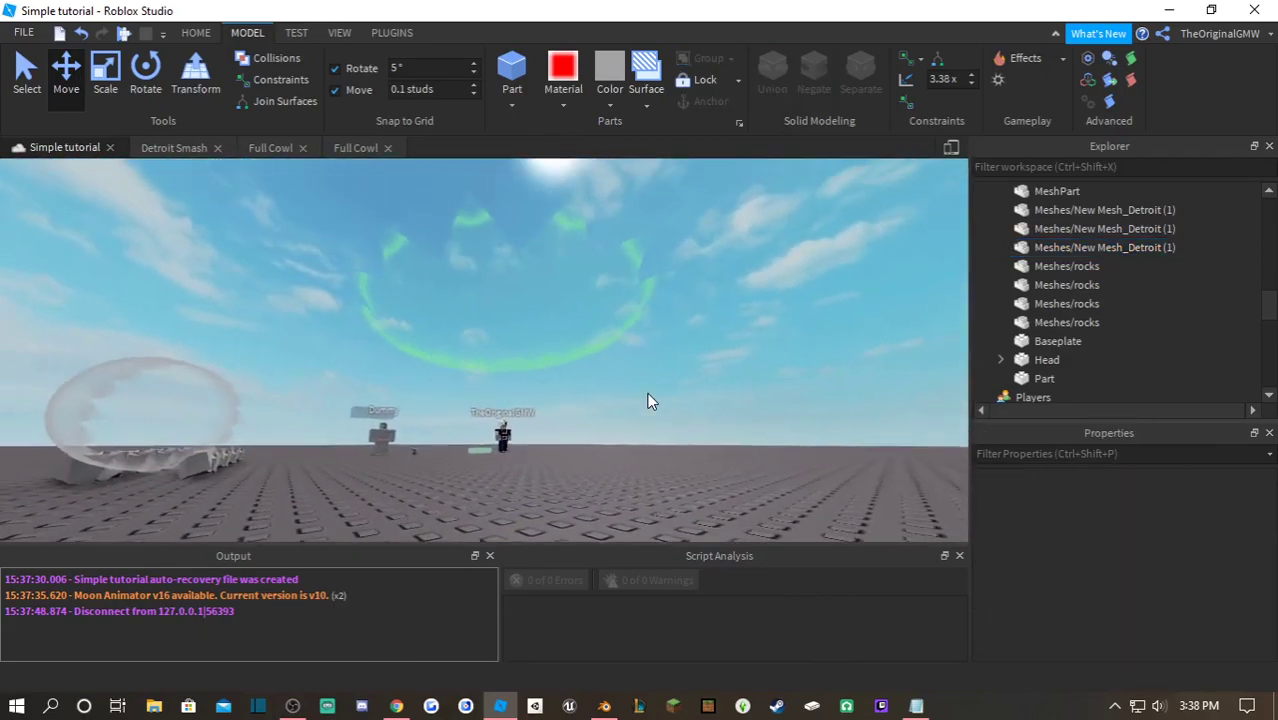
{"action": "scroll", "coordinate": [647, 401], "scroll_direction": "up", "scroll_amount": 2}
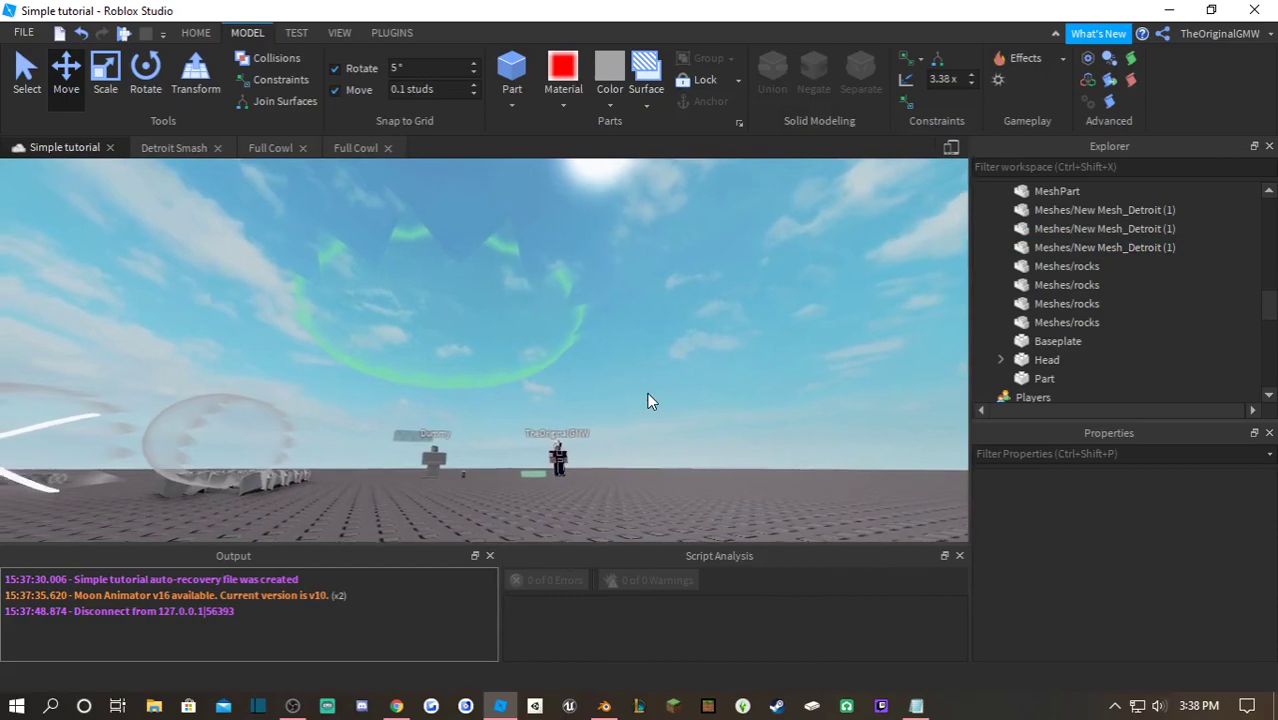
{"action": "scroll", "coordinate": [641, 391], "scroll_direction": "up", "scroll_amount": 1}
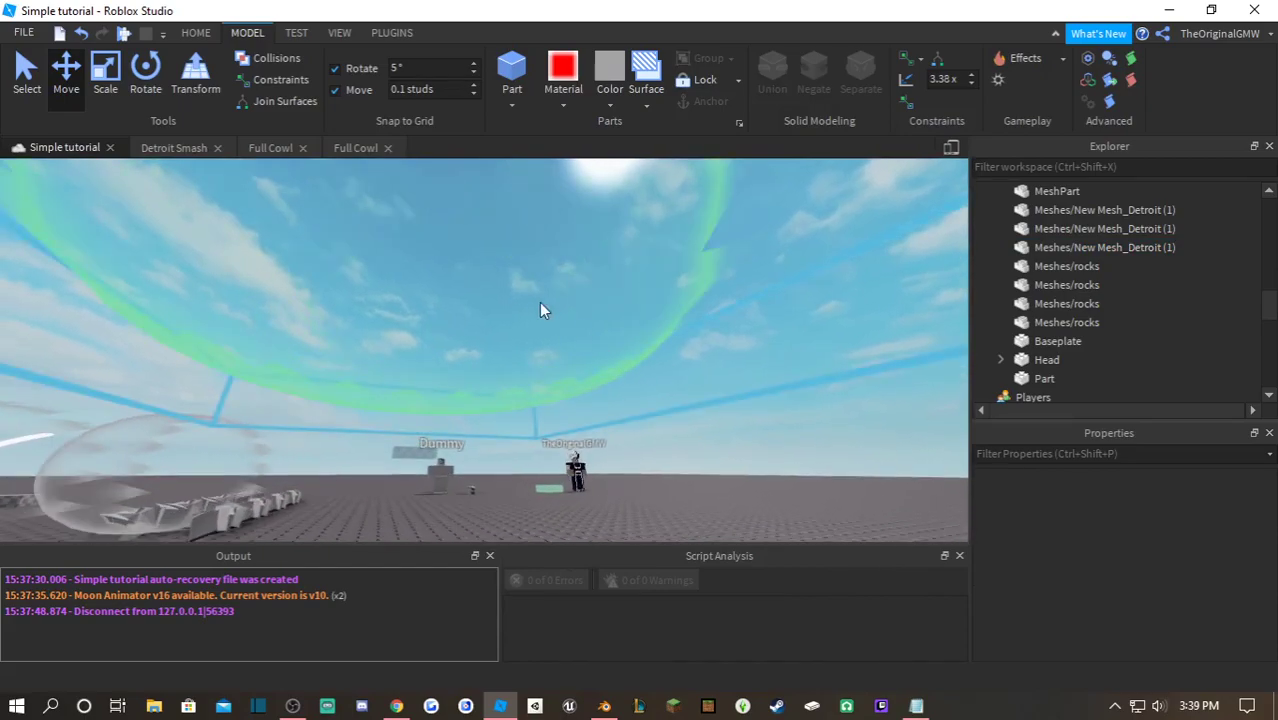
{"action": "scroll", "coordinate": [573, 306], "scroll_direction": "down", "scroll_amount": 1}
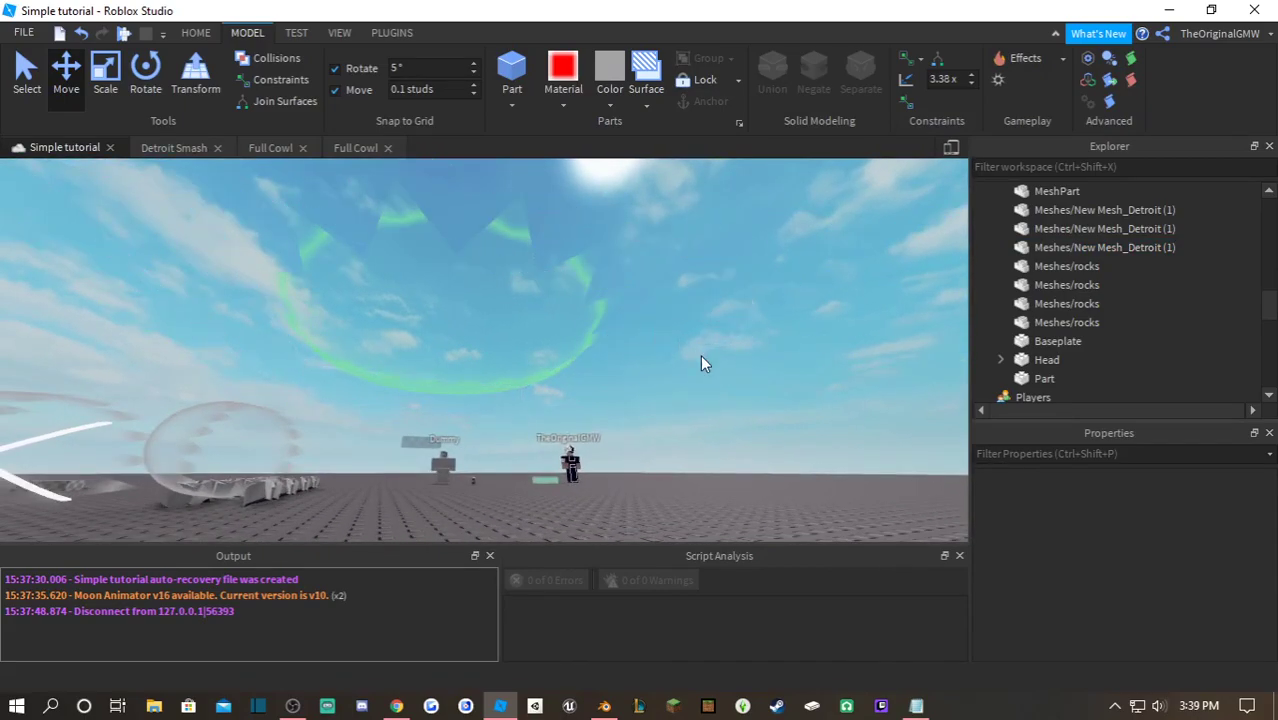
{"action": "scroll", "coordinate": [699, 353], "scroll_direction": "down", "scroll_amount": 3}
{"action": "right_click_drag", "start_coordinate": [661, 370], "coordinate": [662, 371]}
{"action": "key", "text": "a"}
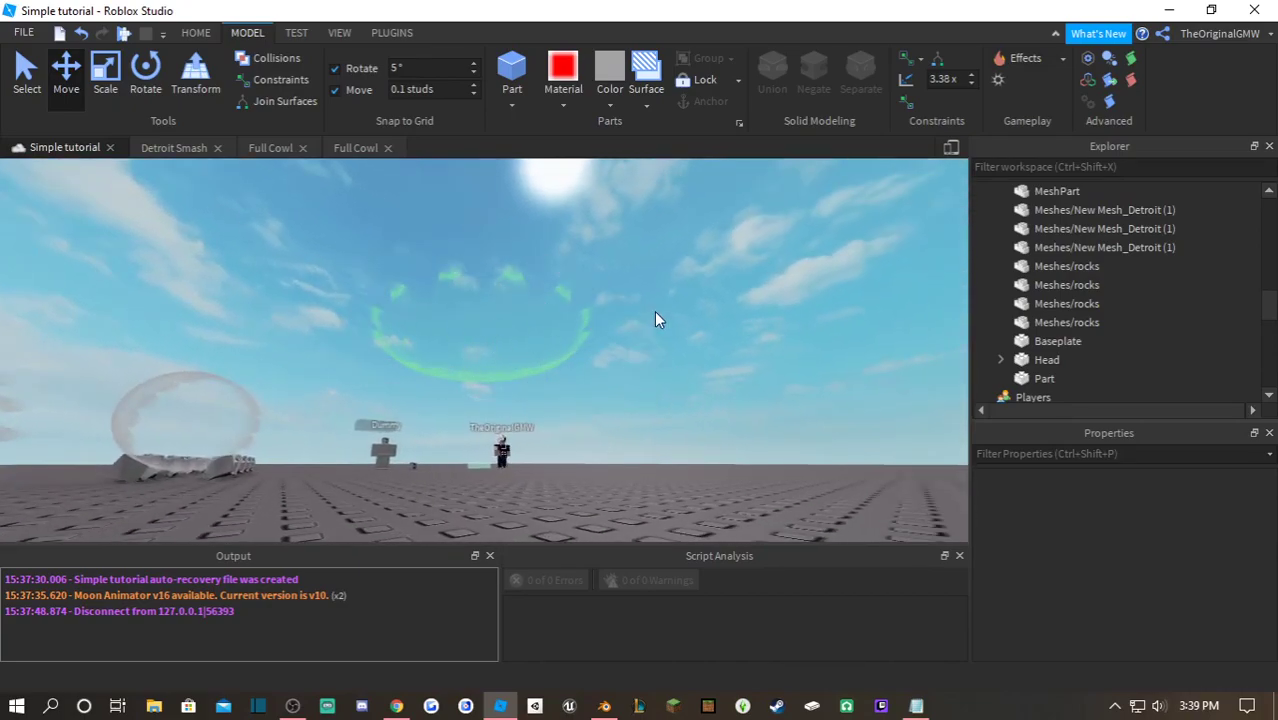
{"action": "scroll", "coordinate": [655, 318], "scroll_direction": "up", "scroll_amount": 2}
{"action": "right_click_drag", "start_coordinate": [656, 318], "coordinate": [659, 321]}
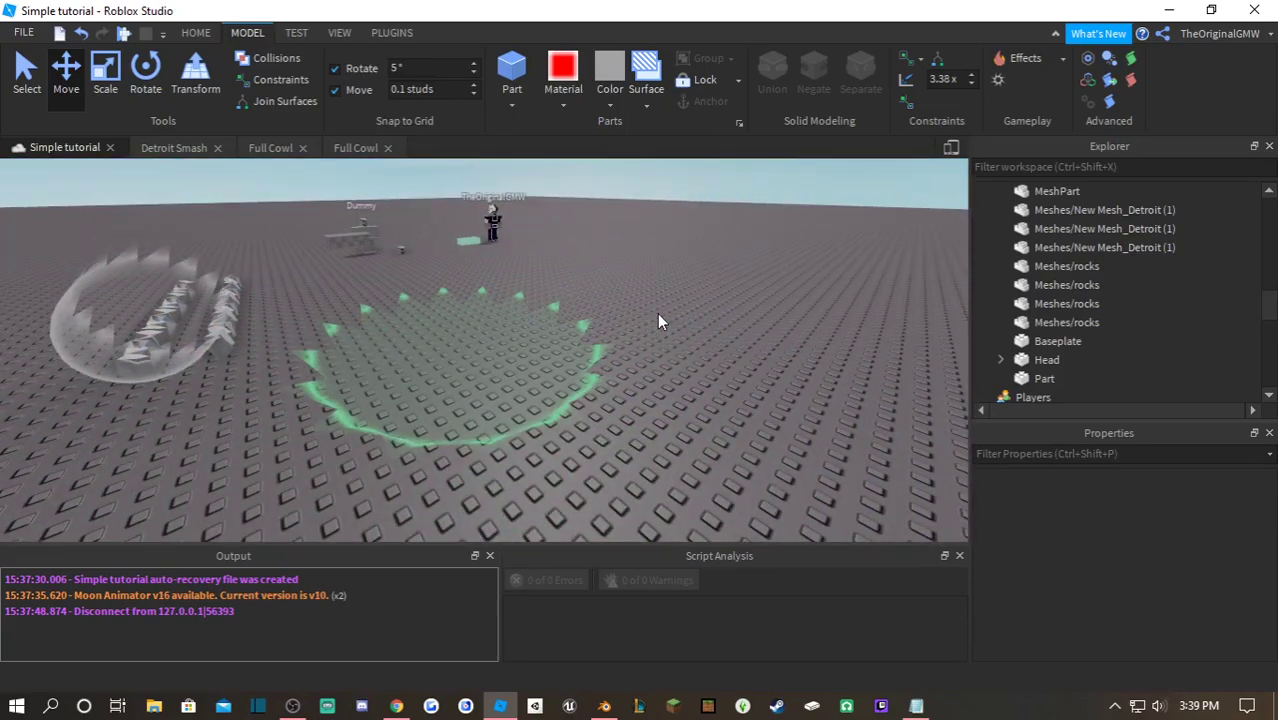
{"action": "left_click", "coordinate": [502, 347]}
{"action": "left_click", "coordinate": [764, 330]}
{"action": "right_click_drag", "start_coordinate": [765, 323], "coordinate": [765, 323]}
{"action": "key", "text": "d"}
{"action": "key", "text": "s"}
- Collapse the player's character model in the object tree and set the green mesh's Transparency to 0
{"action": "scroll", "coordinate": [1098, 291], "scroll_direction": "up", "scroll_amount": 12}
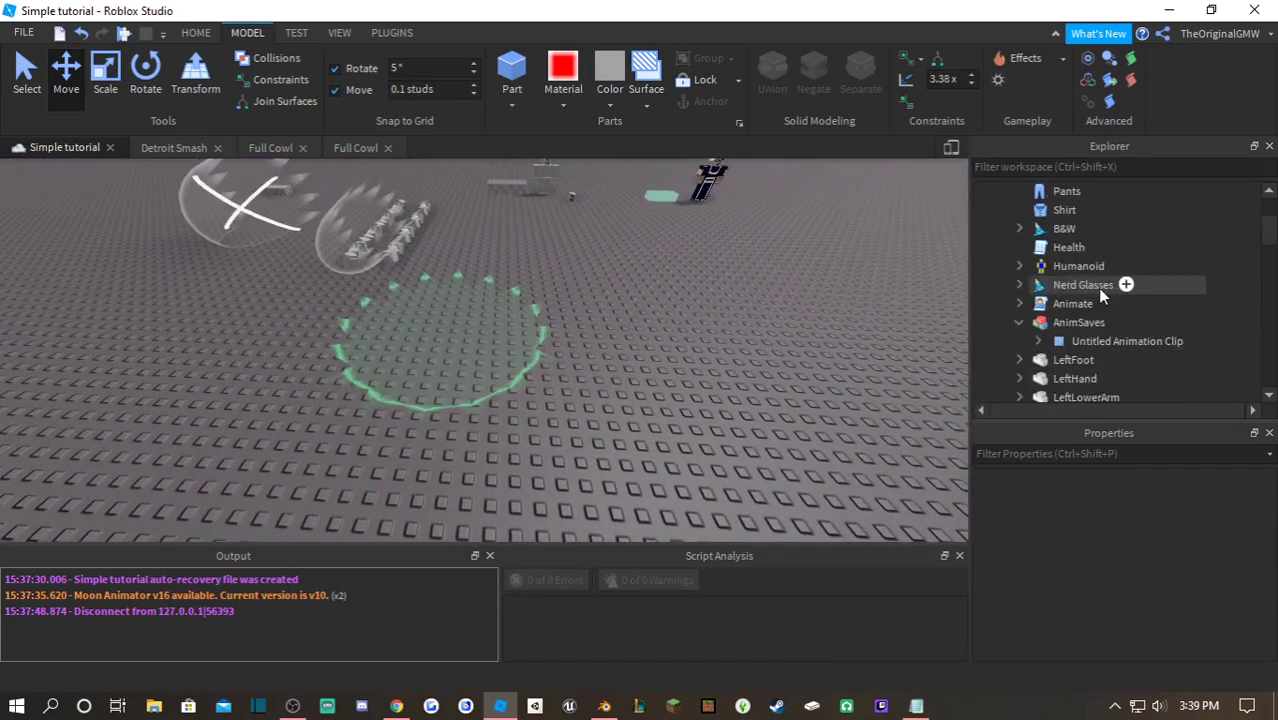
{"action": "left_click", "coordinate": [1000, 266]}
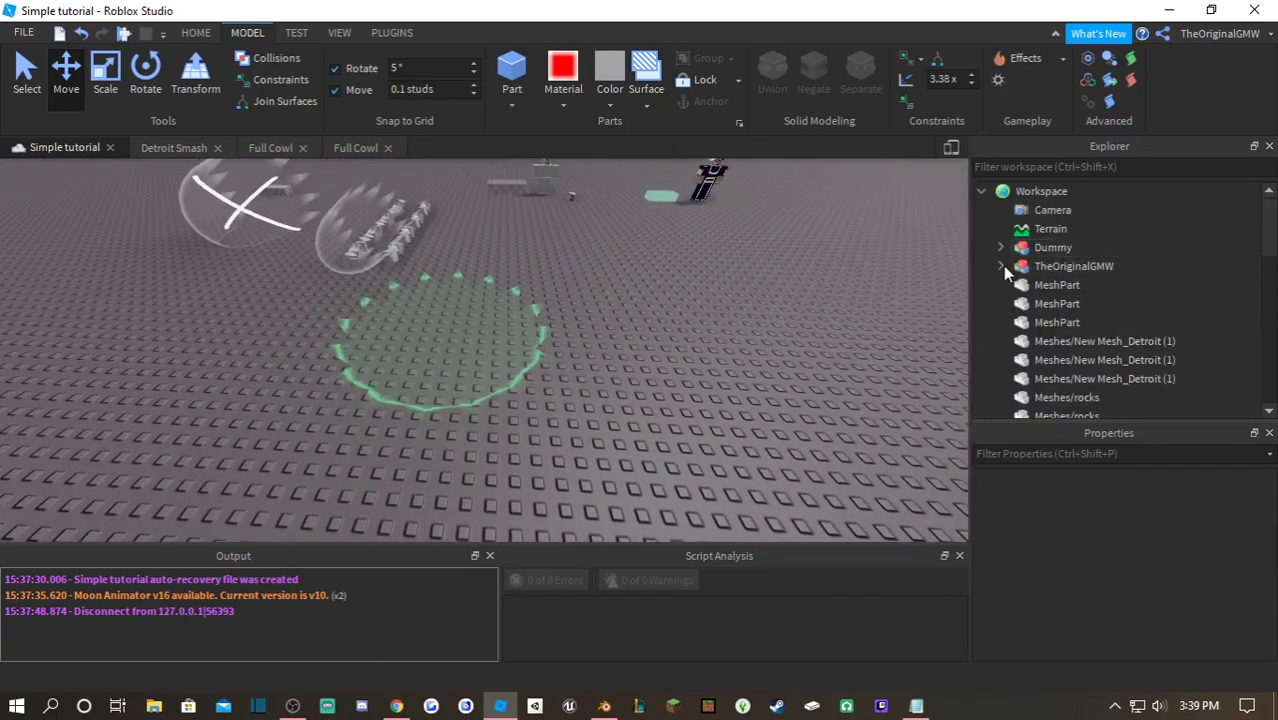
{"action": "left_click", "coordinate": [512, 297]}
{"action": "scroll", "coordinate": [1130, 590], "scroll_direction": "down", "scroll_amount": 3}
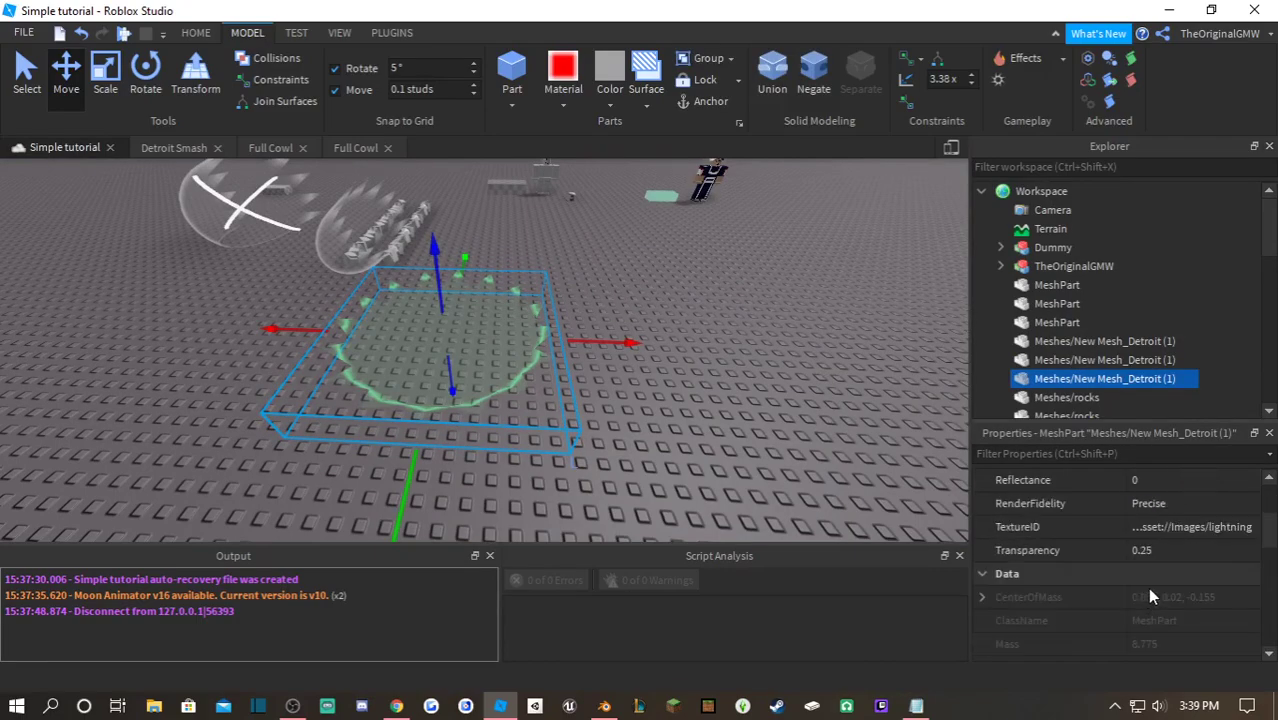
{"action": "left_click", "coordinate": [1176, 508]}
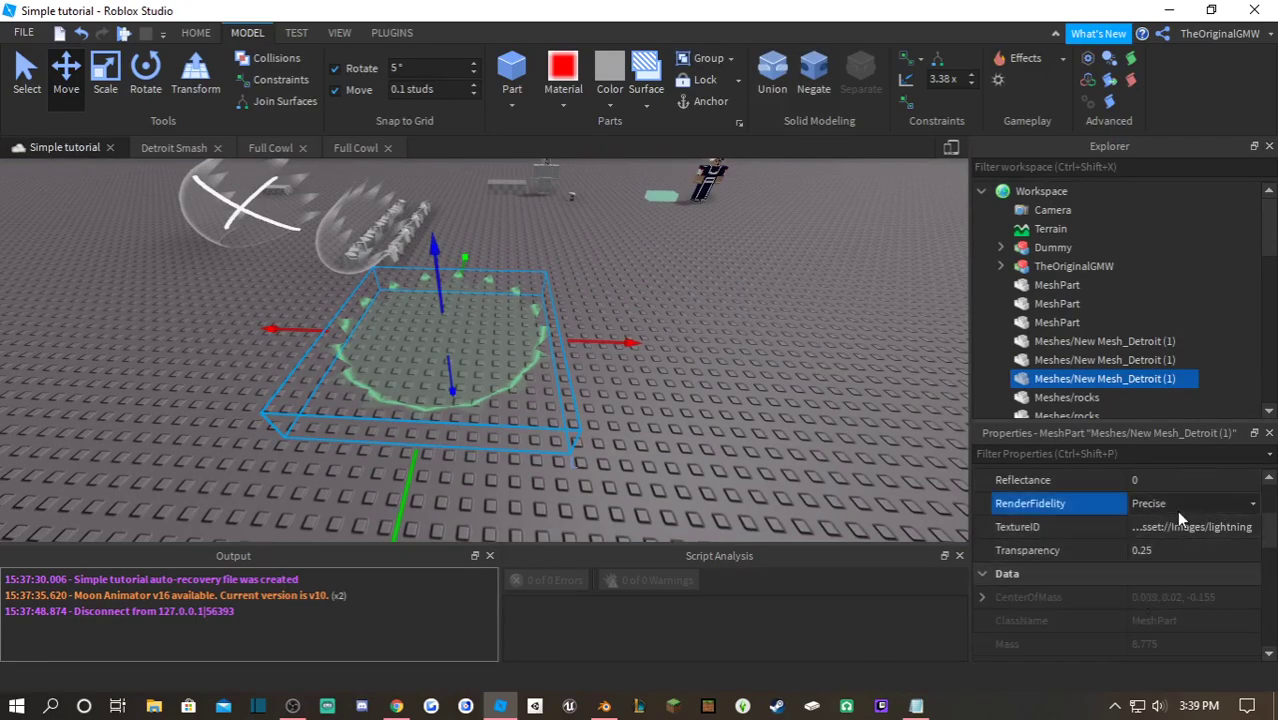
{"action": "left_click", "coordinate": [1165, 535]}
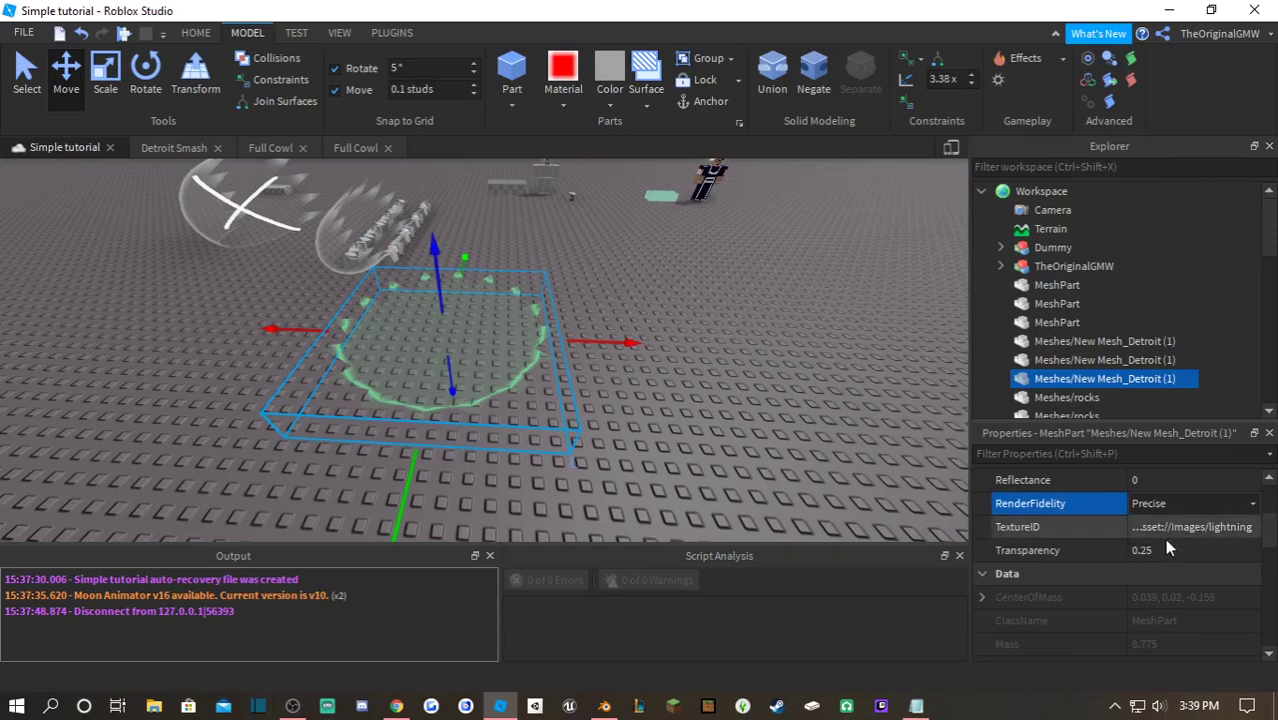
{"action": "left_click", "coordinate": [1160, 547]}
{"action": "left_click_drag", "start_coordinate": [1211, 553], "coordinate": [1187, 560]}
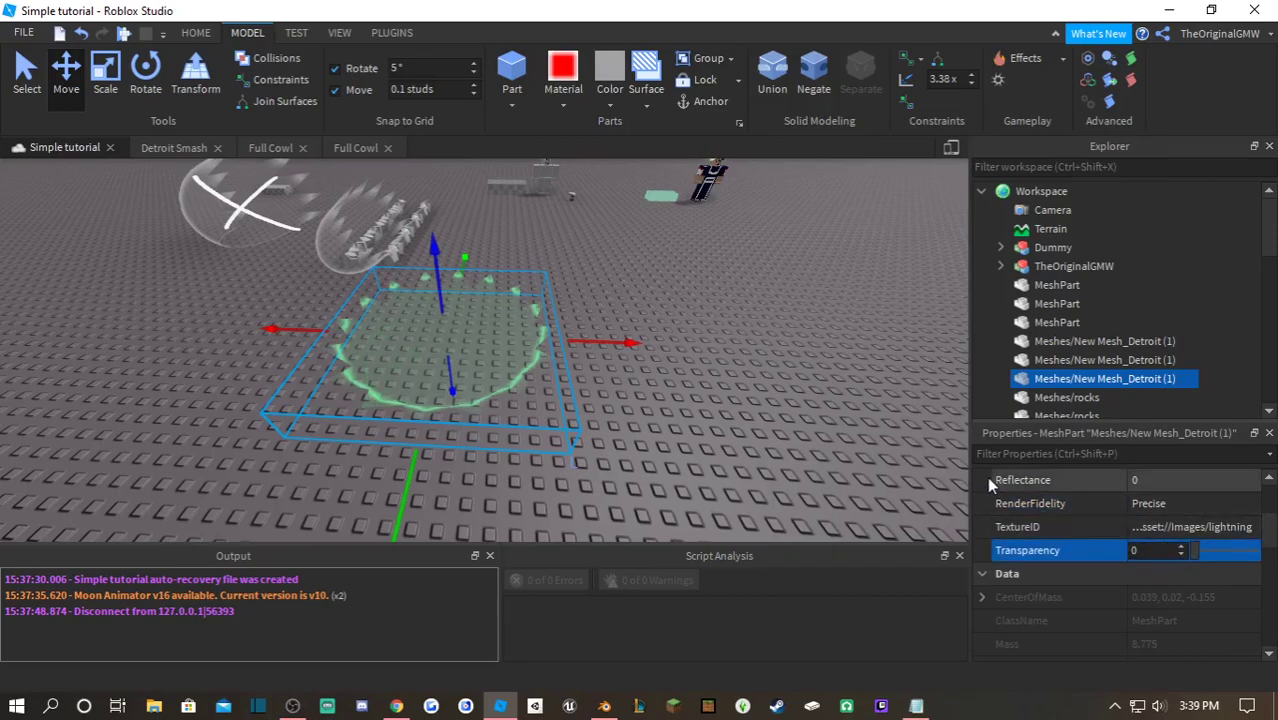
- Check the green mesh from a lower angle and rename it Wave
{"action": "left_click", "coordinate": [615, 284]}
{"action": "right_click_drag", "start_coordinate": [615, 284], "coordinate": [615, 284]}
{"action": "left_click", "coordinate": [565, 385]}
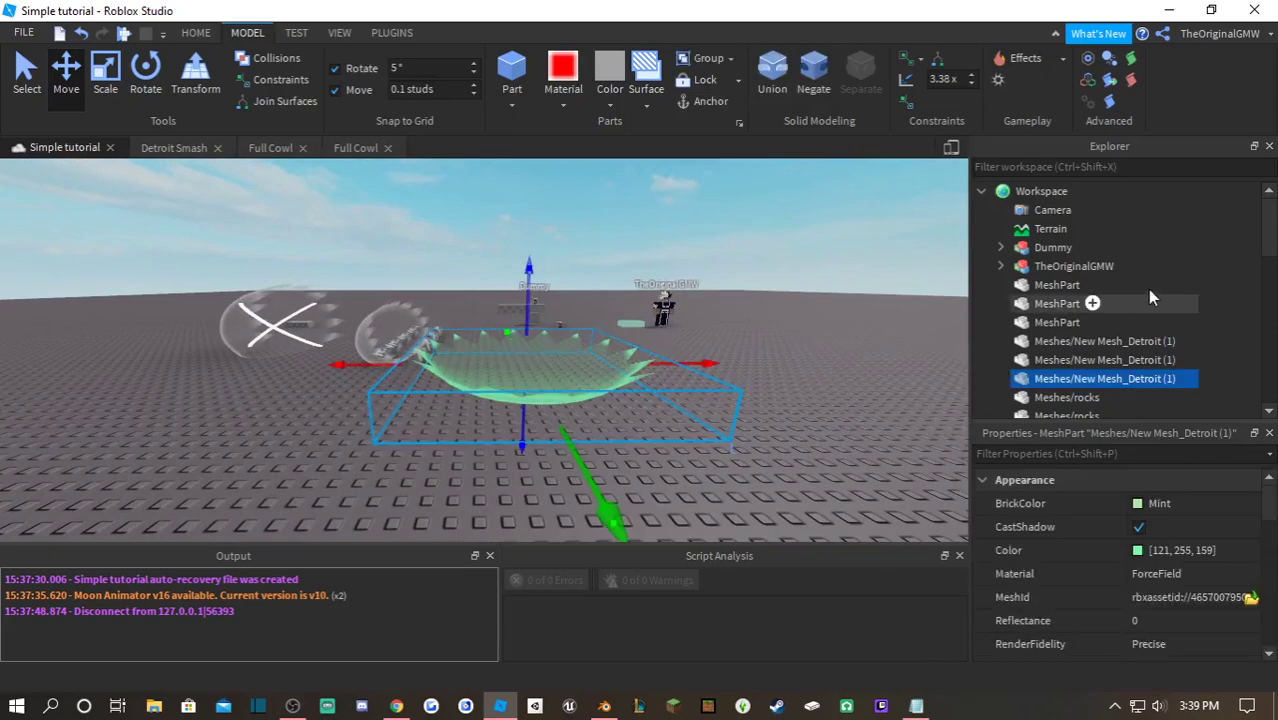
{"action": "double_click", "coordinate": [1095, 379]}
{"action": "type", "text": "Wave"}
{"action": "key", "text": "Return"}
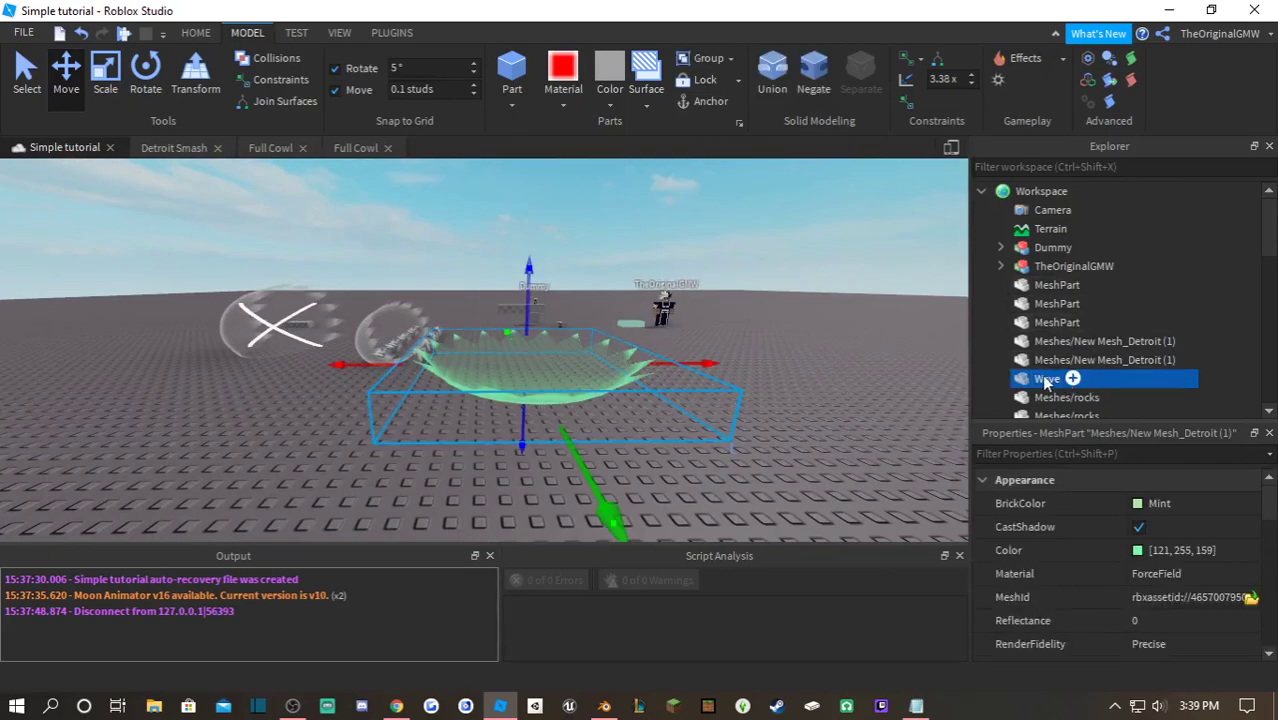
- Anchor the Wave mesh with CanCollide off and move it into the Full Cowl script's Meshes folder
{"action": "scroll", "coordinate": [1156, 561], "scroll_direction": "down", "scroll_amount": 10}
{"action": "left_click", "coordinate": [1139, 550]}
{"action": "left_click", "coordinate": [1140, 596]}
{"action": "scroll", "coordinate": [1144, 594], "scroll_direction": "down", "scroll_amount": 5}
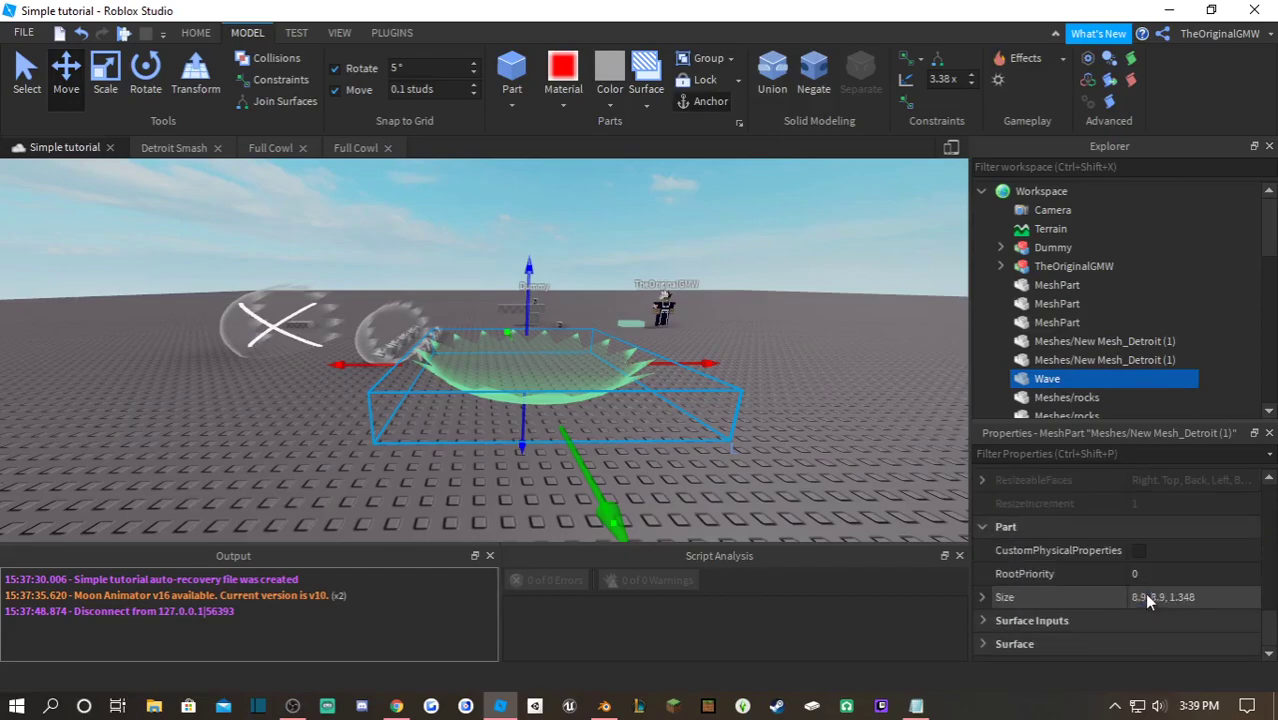
{"action": "left_click_drag", "start_coordinate": [1068, 378], "coordinate": [1068, 343]}
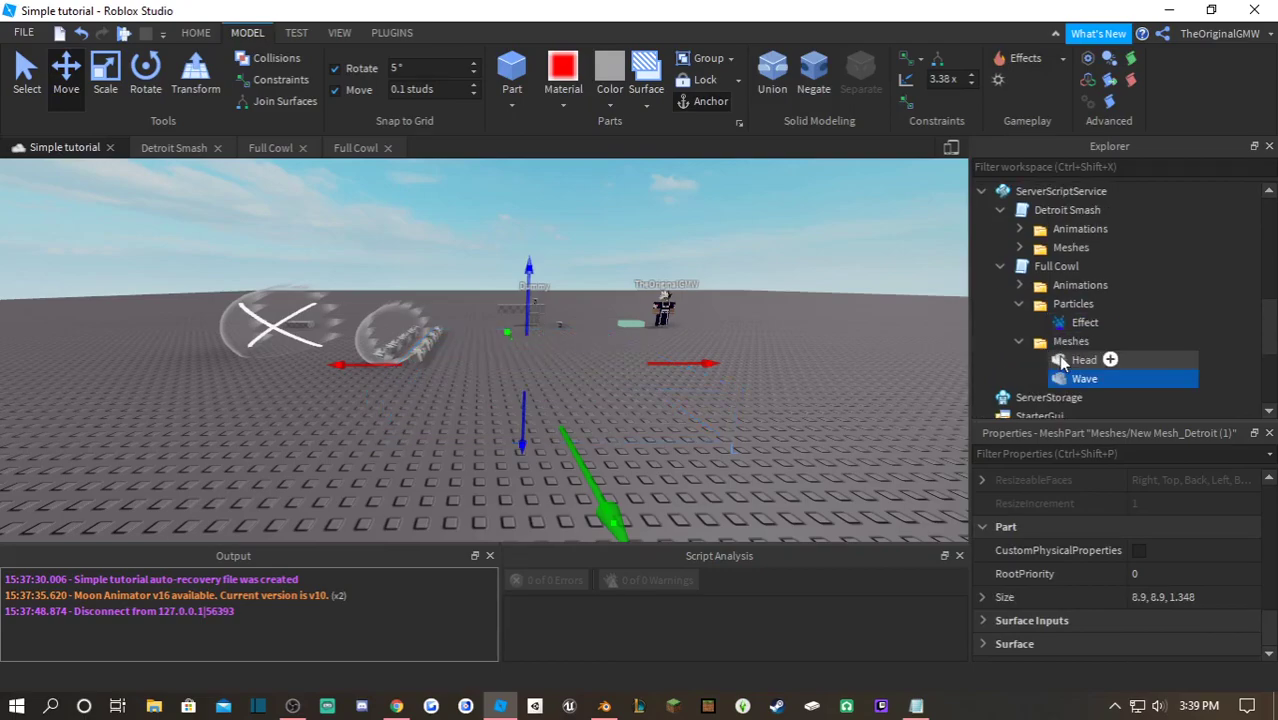
- In the Full Cowl server script, add local wave = Meshes:WaitForChild("Wave"):Clone() below the spawn block that fires FullCam
{"action": "left_click", "coordinate": [358, 147]}
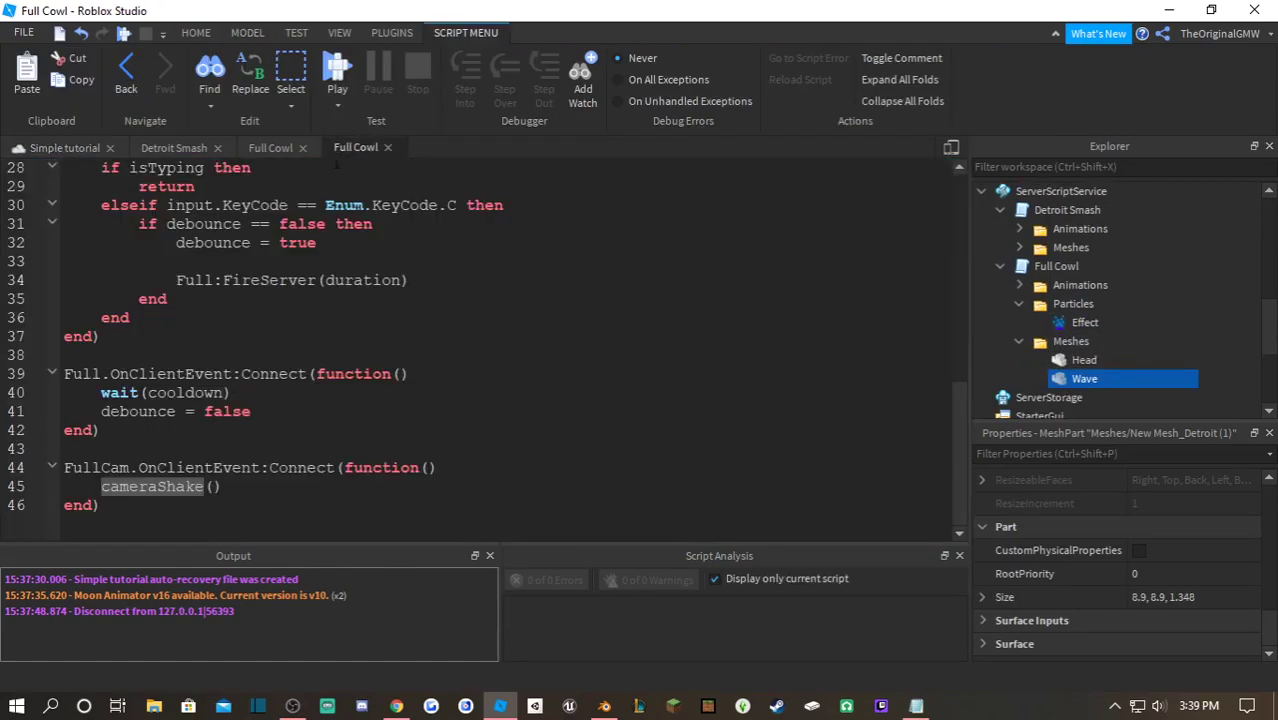
{"action": "left_click", "coordinate": [265, 148]}
{"action": "scroll", "coordinate": [486, 344], "scroll_direction": "down", "scroll_amount": 6}
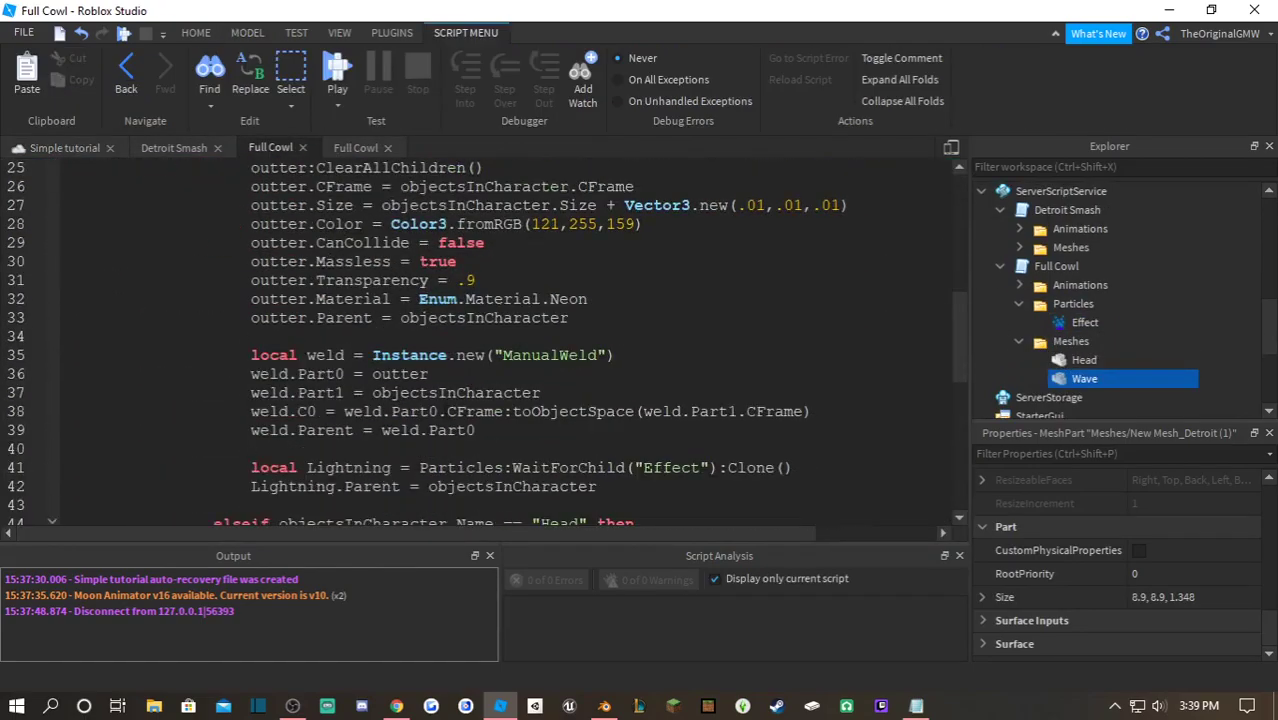
{"action": "scroll", "coordinate": [486, 344], "scroll_direction": "up", "scroll_amount": 4}
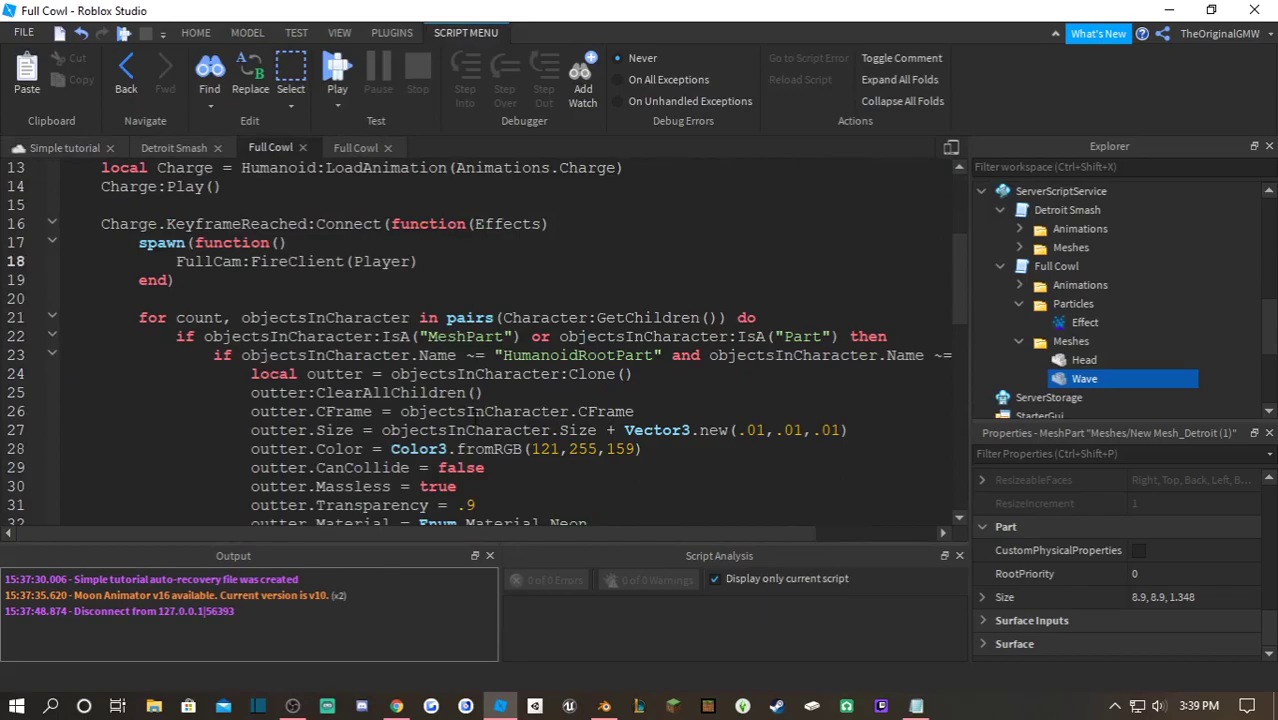
{"action": "left_click", "coordinate": [211, 280]}
{"action": "key", "text": "Return"}
{"action": "key", "text": "Return"}
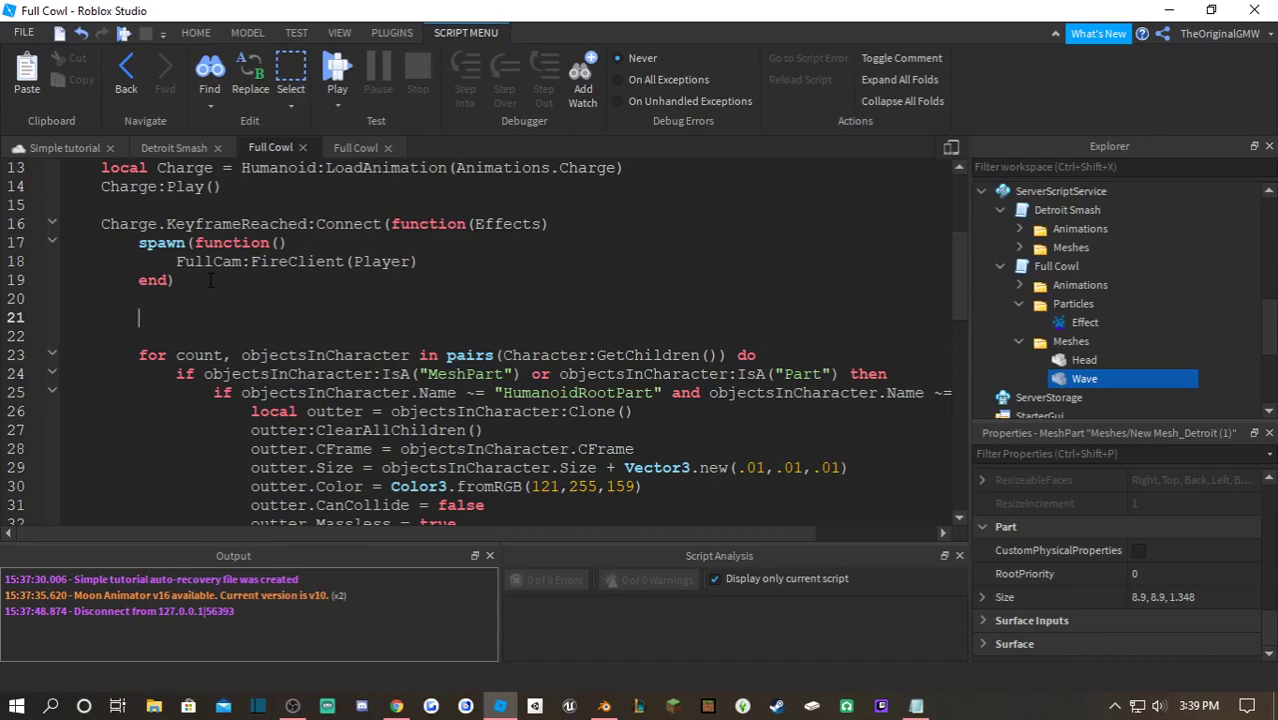
{"action": "type", "text": "locla"}
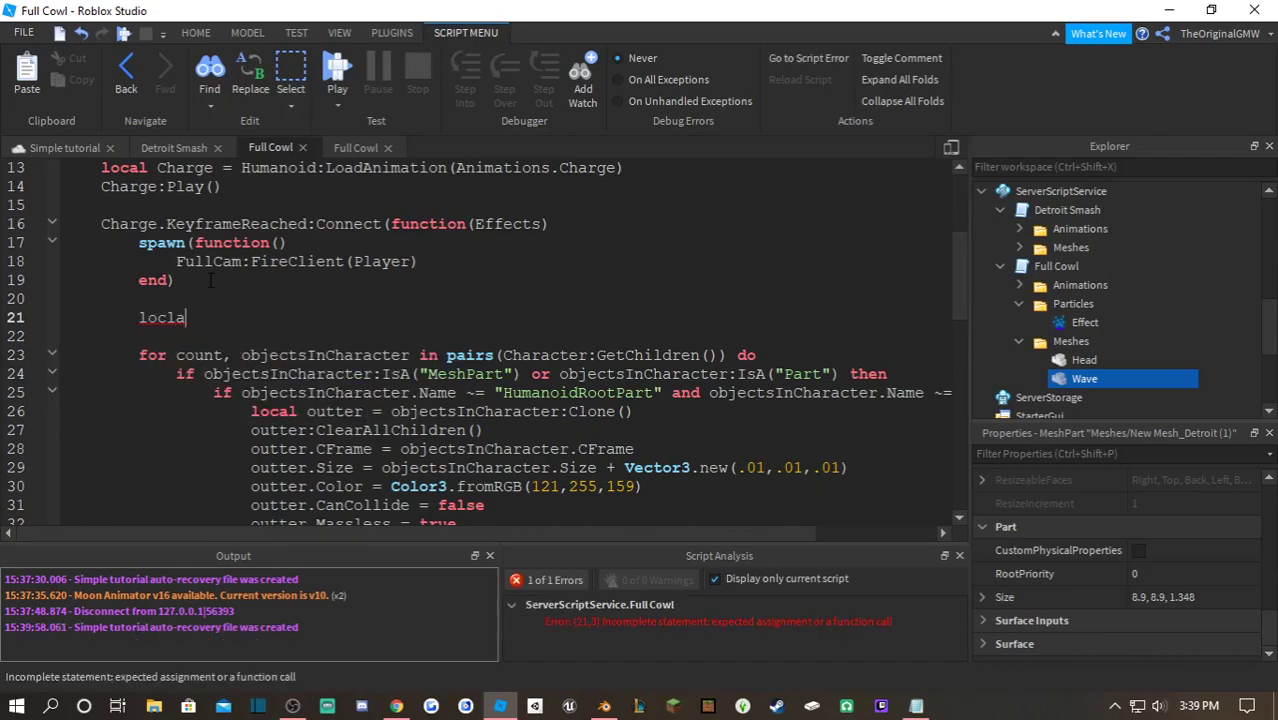
{"action": "key", "text": "BackSpace"}
{"action": "key", "text": "BackSpace"}
{"action": "type", "text": "al wave"}
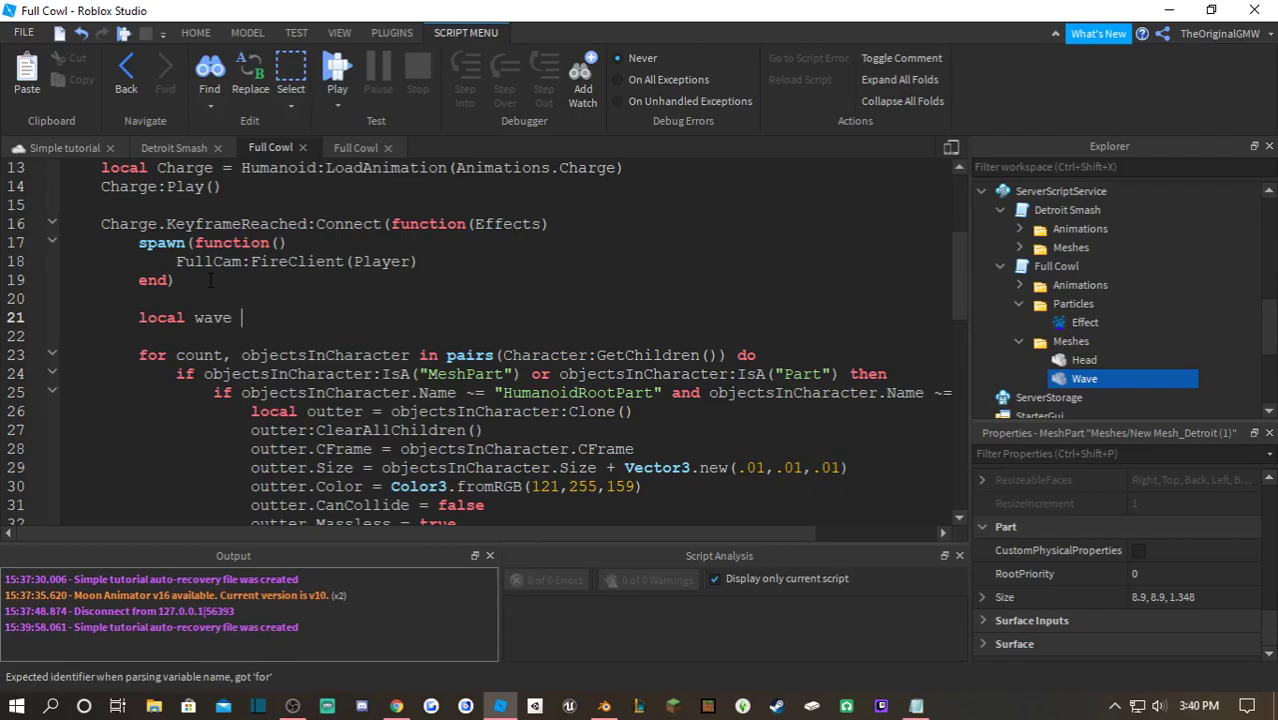
{"action": "type", "text": "= mes"}
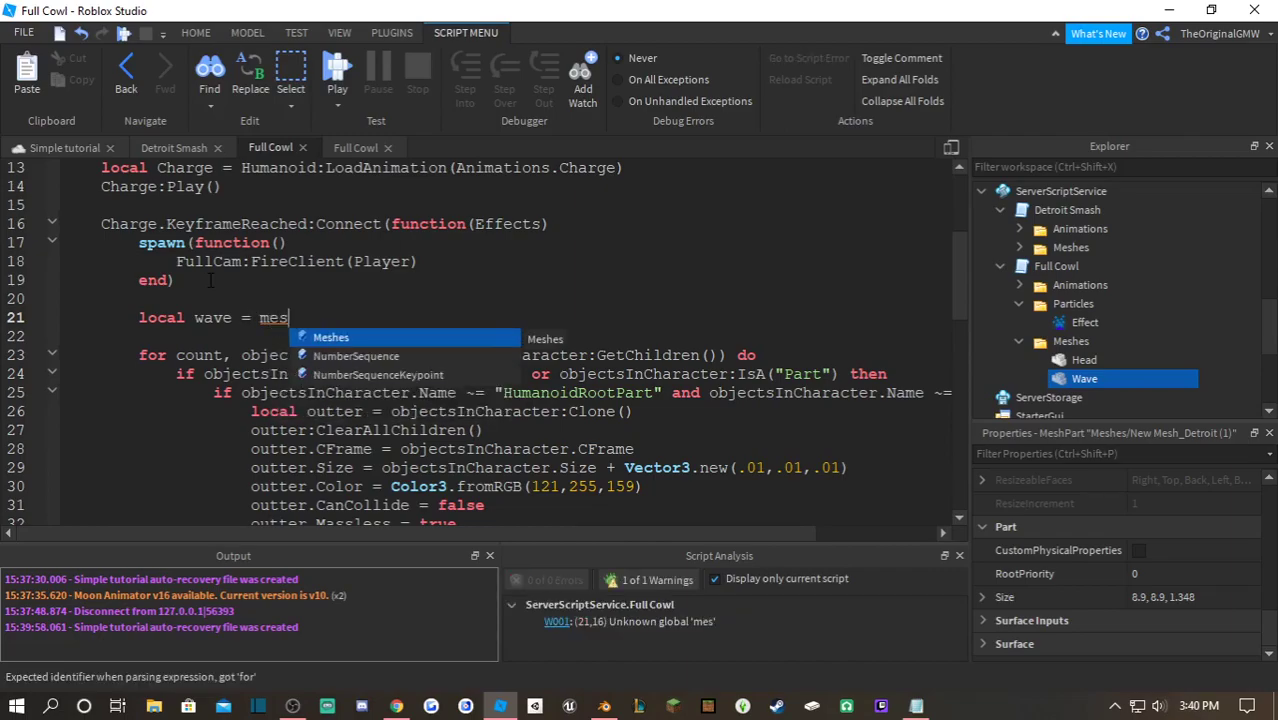
{"action": "key", "text": "Tab"}
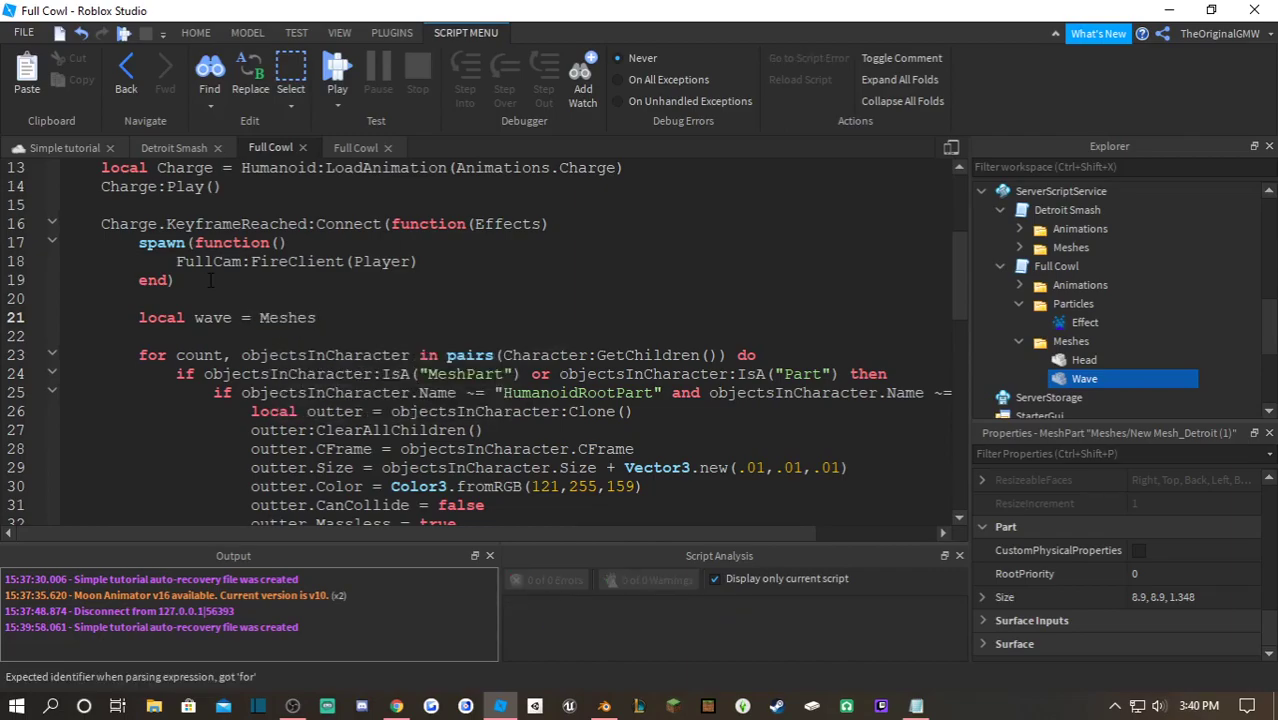
{"action": "type", "text": ":WaitForChild"}
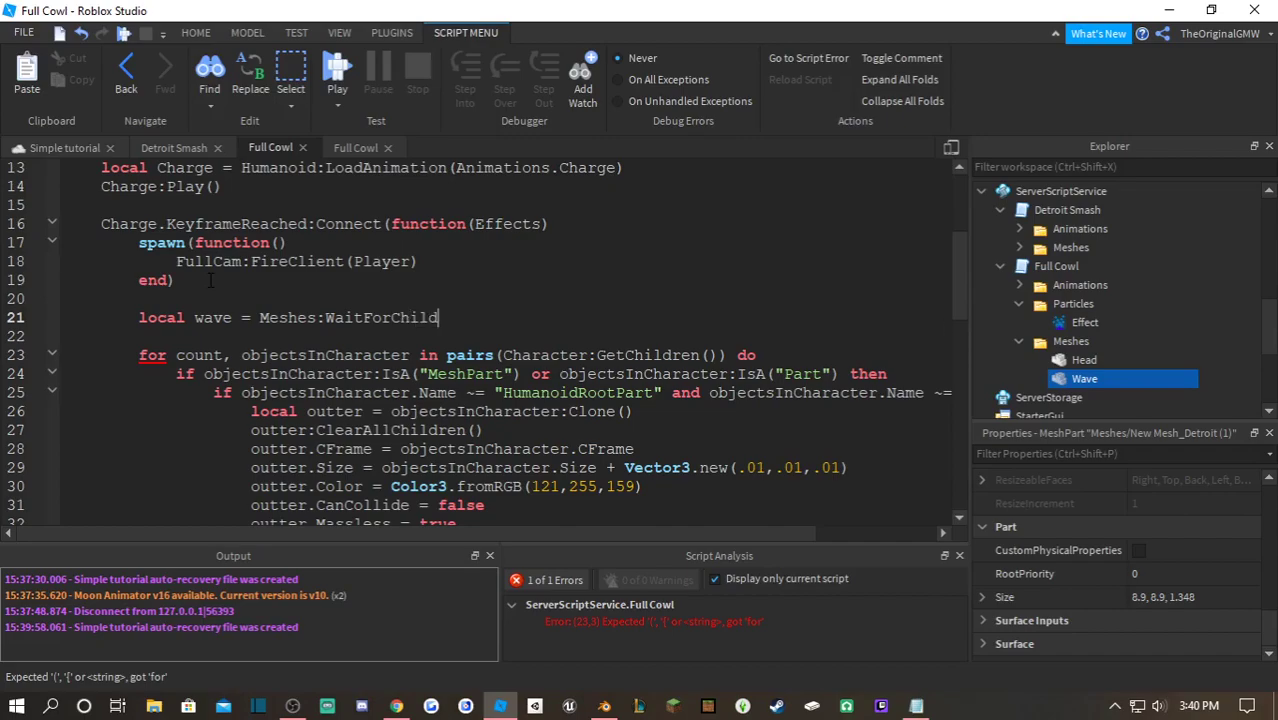
{"action": "type", "text": "(\"Wave\"):Clone"}
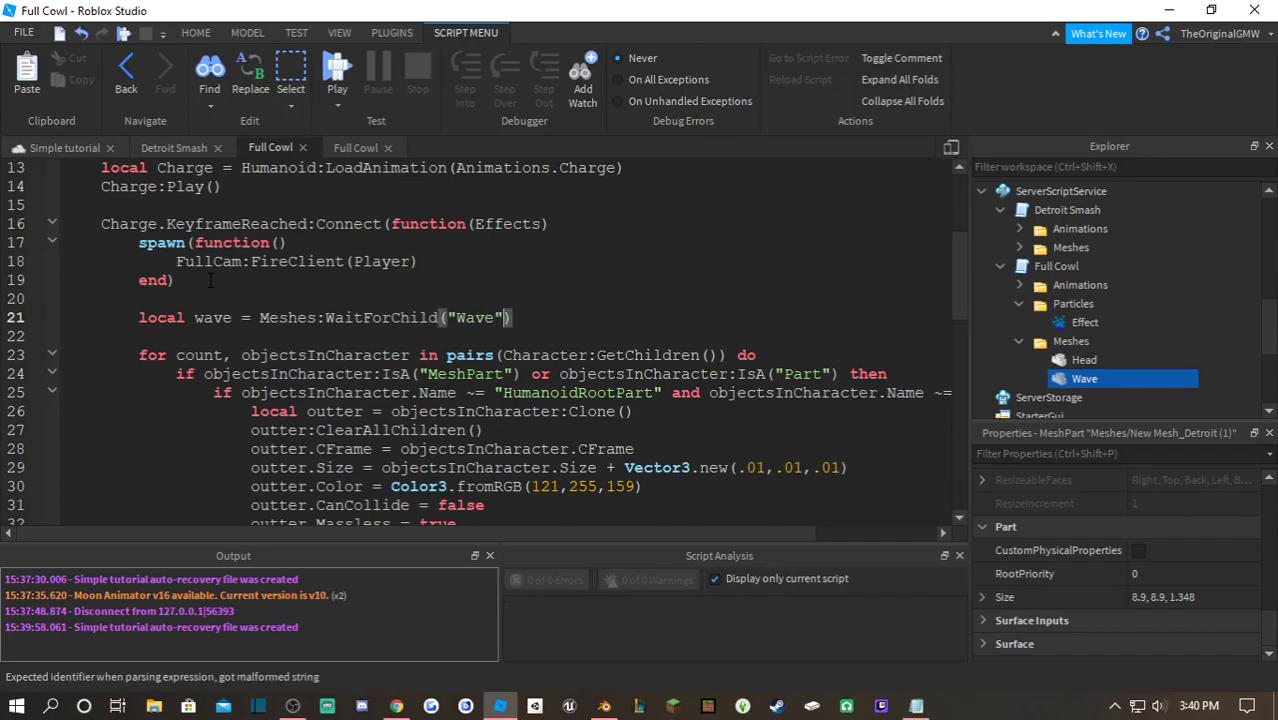
{"action": "type", "text": "()"}
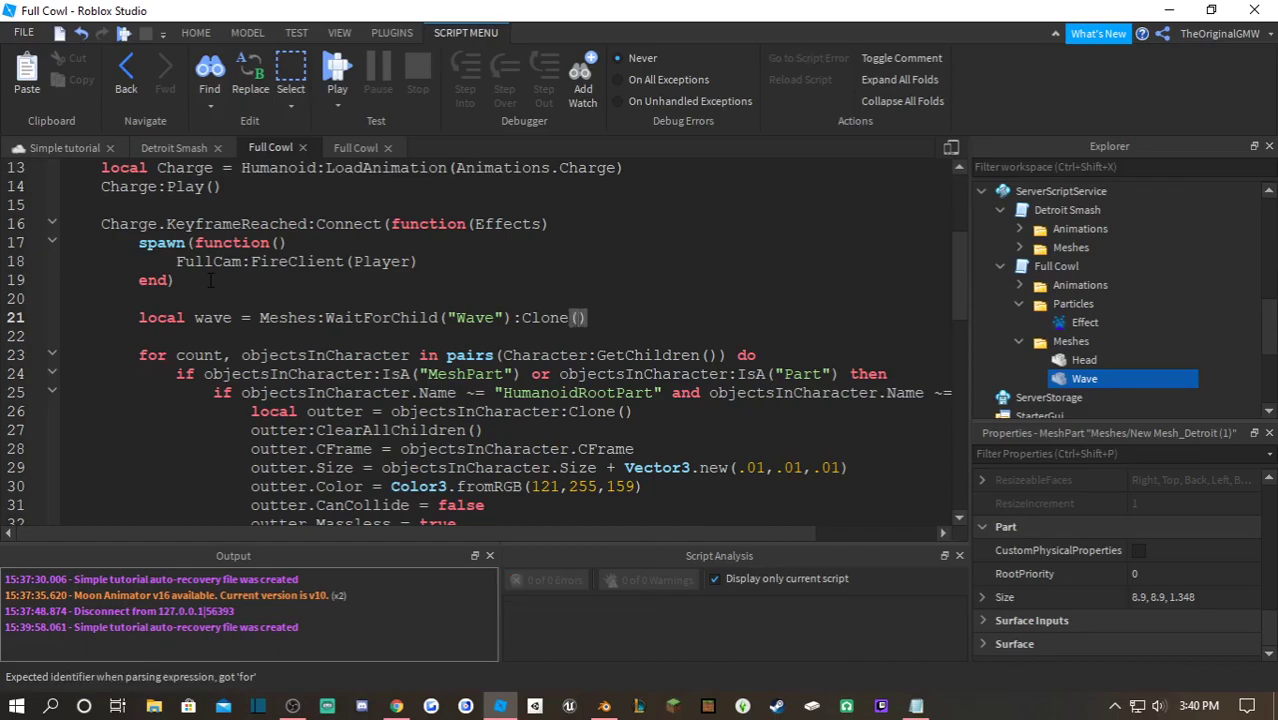
- Add the line wave.CFrame = Character:WaitForChild("HumanoidRootPart").CFrame directly below the wave clone
{"action": "key", "text": "Return"}
{"action": "type", "text": "wacve"}
{"action": "key", "text": "Tab"}
{"action": "type", "text": ".CFrame = "}
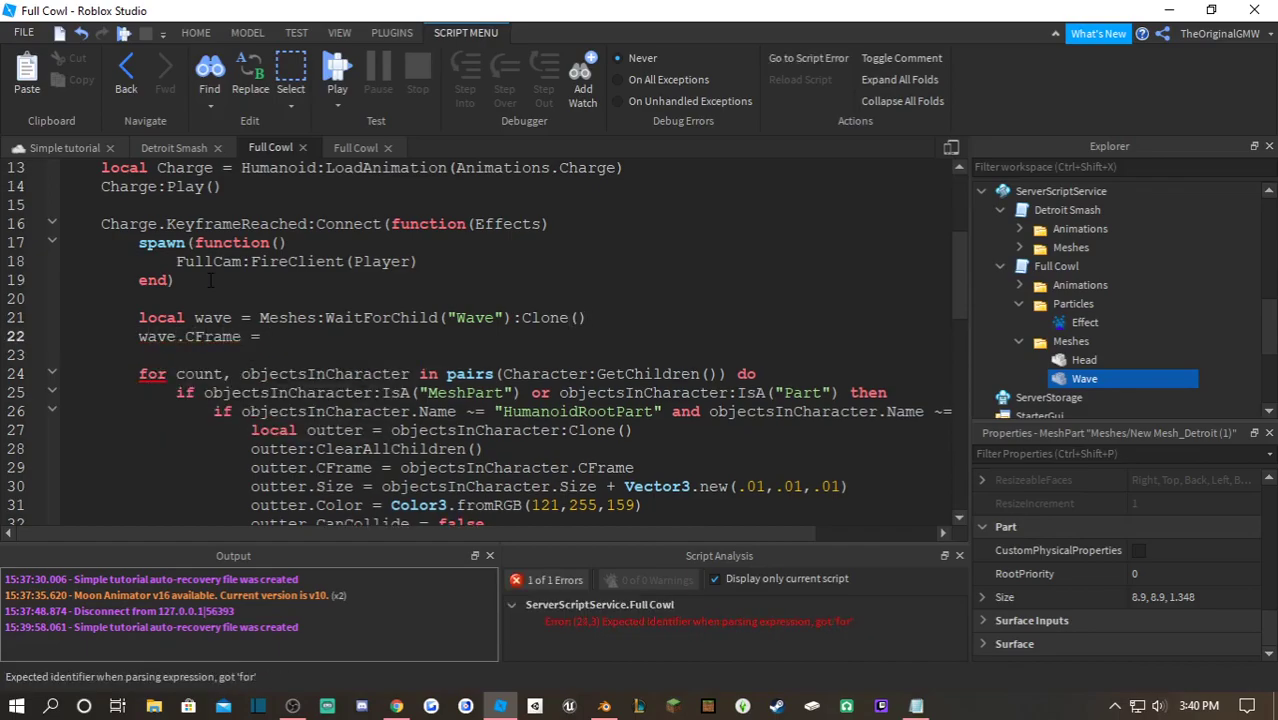
{"action": "type", "text": "C"}
{"action": "key", "text": "Tab"}
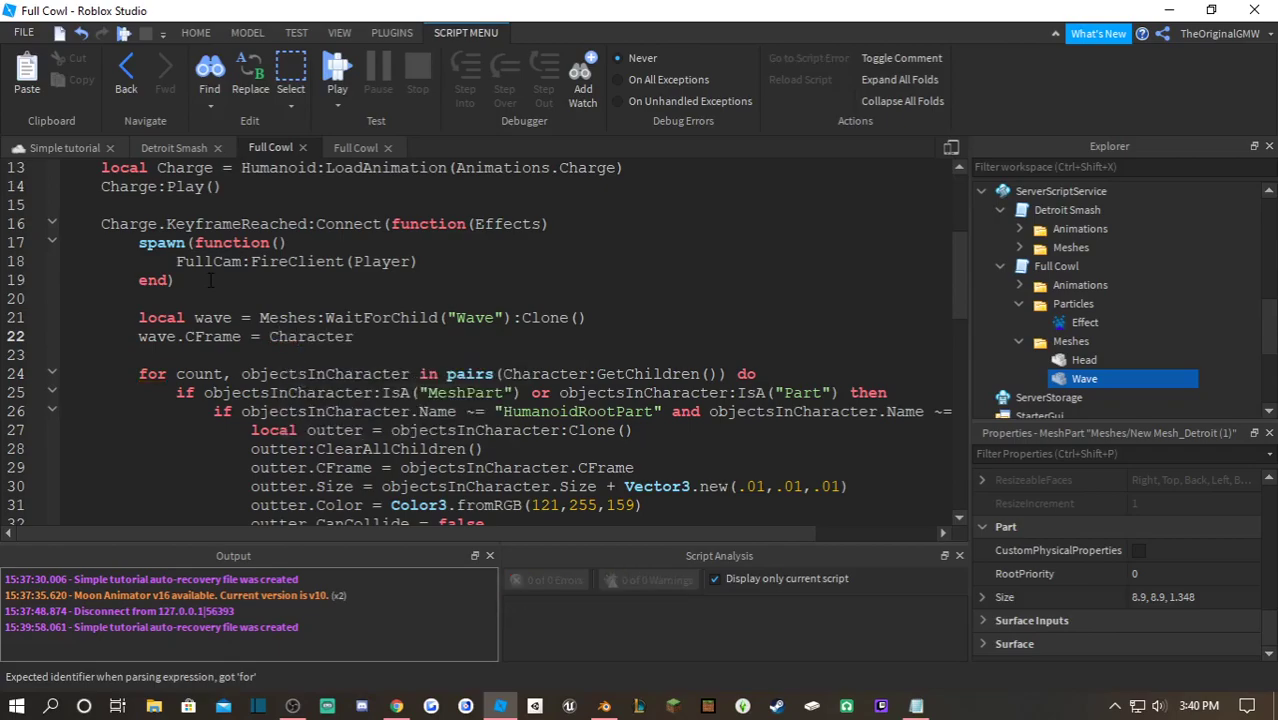
{"action": "type", "text": ":WaitForChild"}
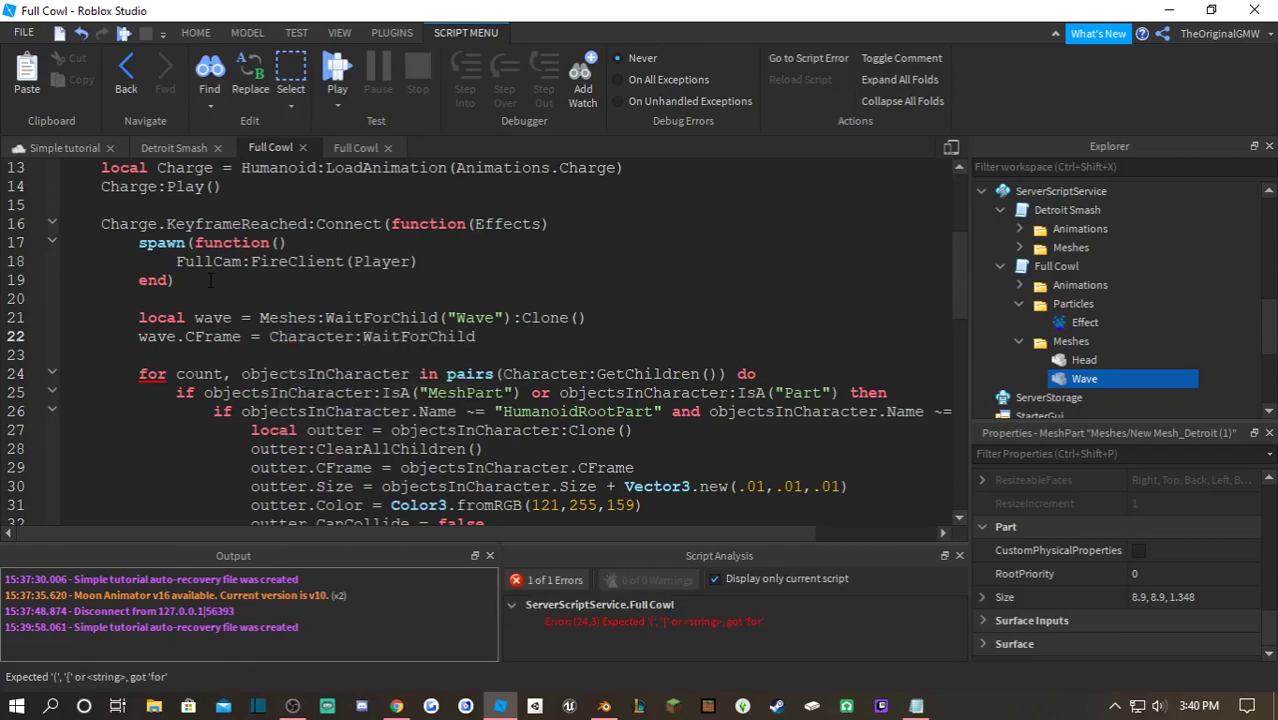
{"action": "type", "text": "(\"HumanoidRoo"}
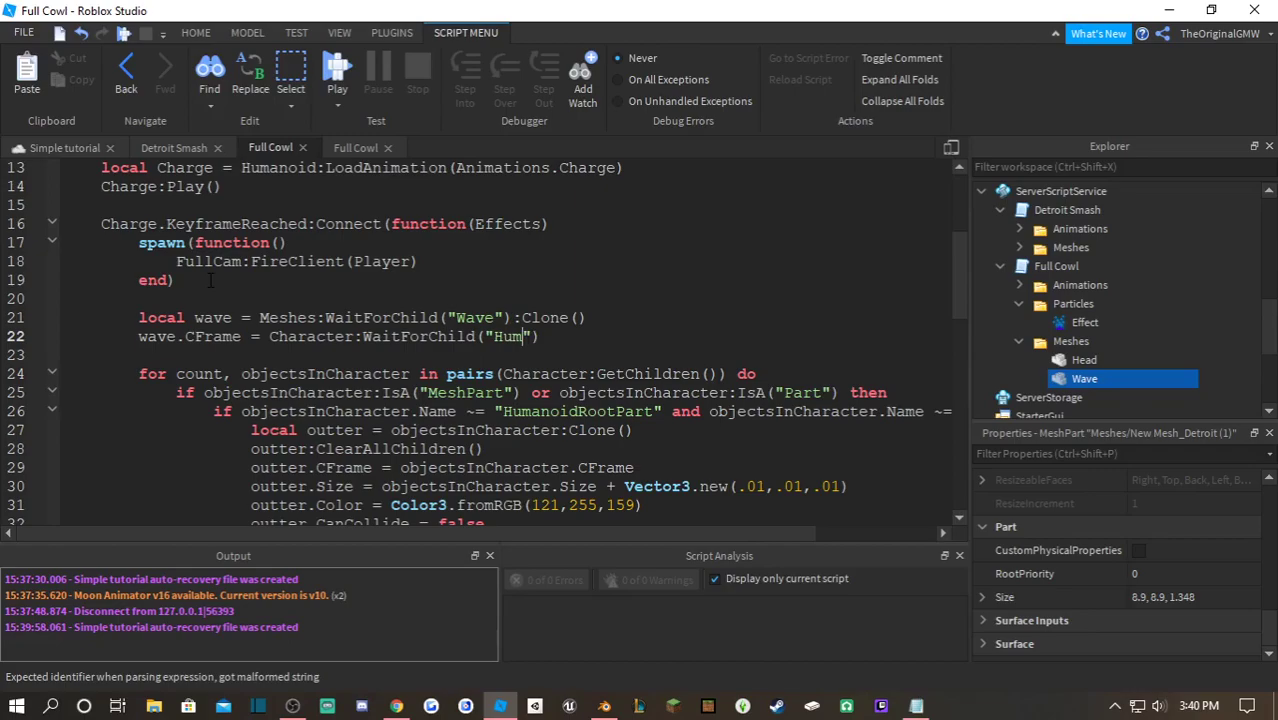
{"action": "type", "text": "tPart\").CFrame ="}
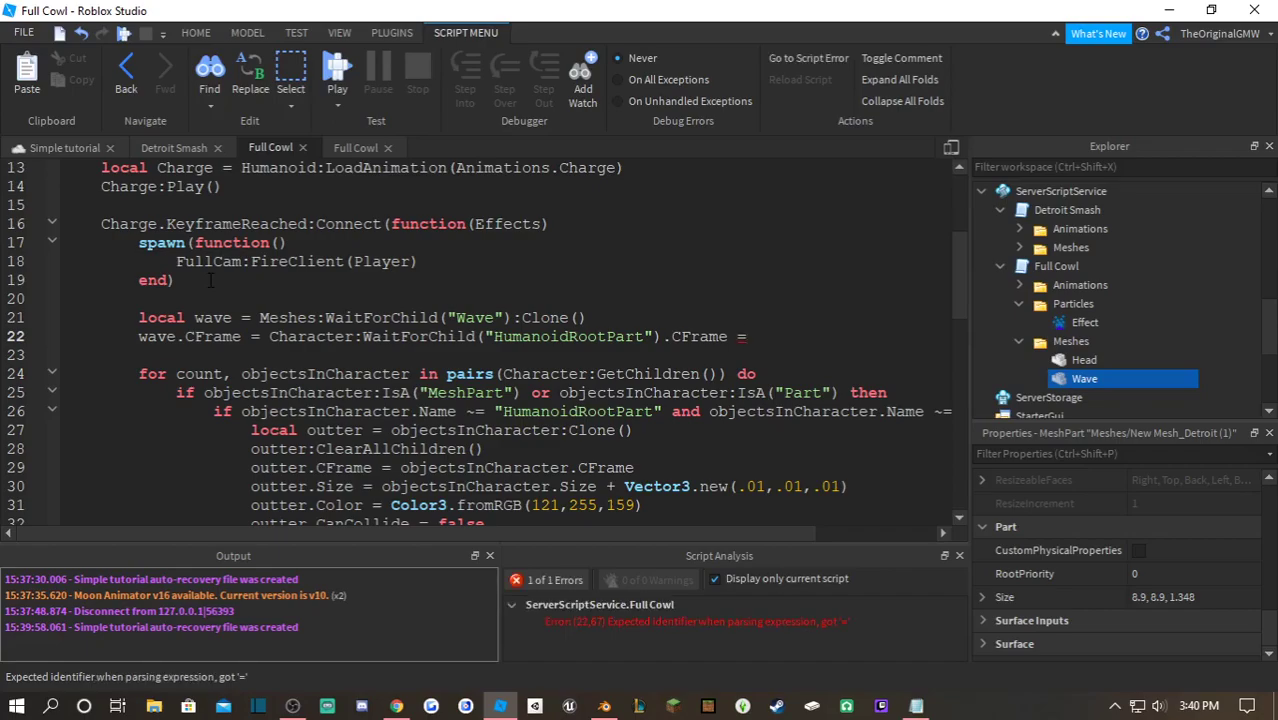
{"action": "key", "text": "BackSpace"}
{"action": "key", "text": "BackSpace"}
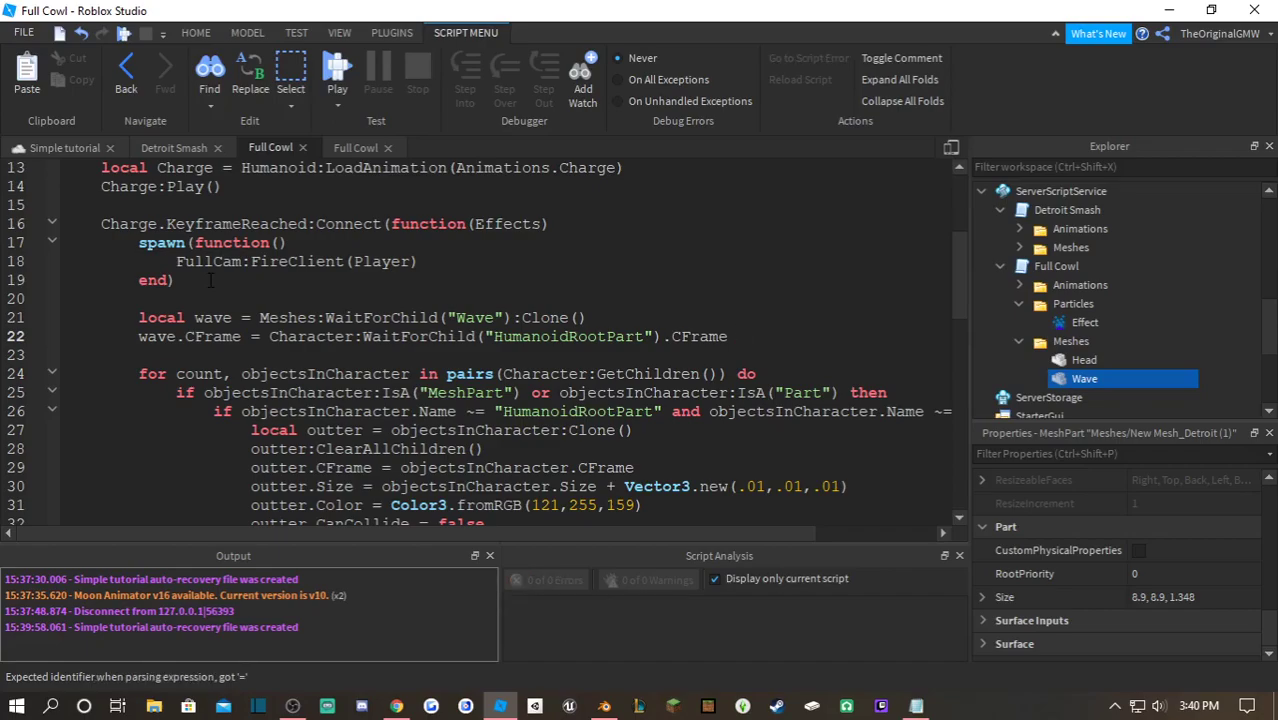
- Append "* CFrame.new(0,-2,0)" to the wave.CFrame assignment so the wave sits below the HumanoidRootPart
{"action": "type", "text": "* CFrame.m"}
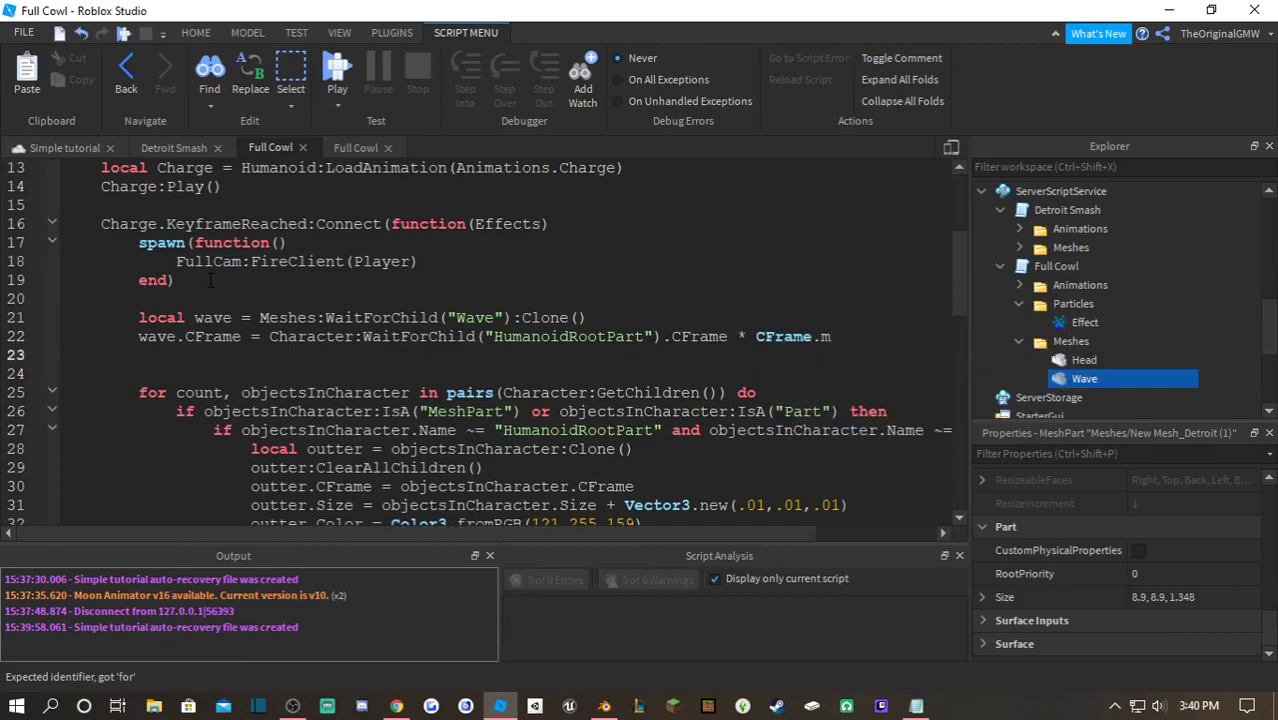
{"action": "key", "text": "BackSpace"}
{"action": "type", "text": "n"}
{"action": "key", "text": "Tab"}
{"action": "type", "text": "()"}
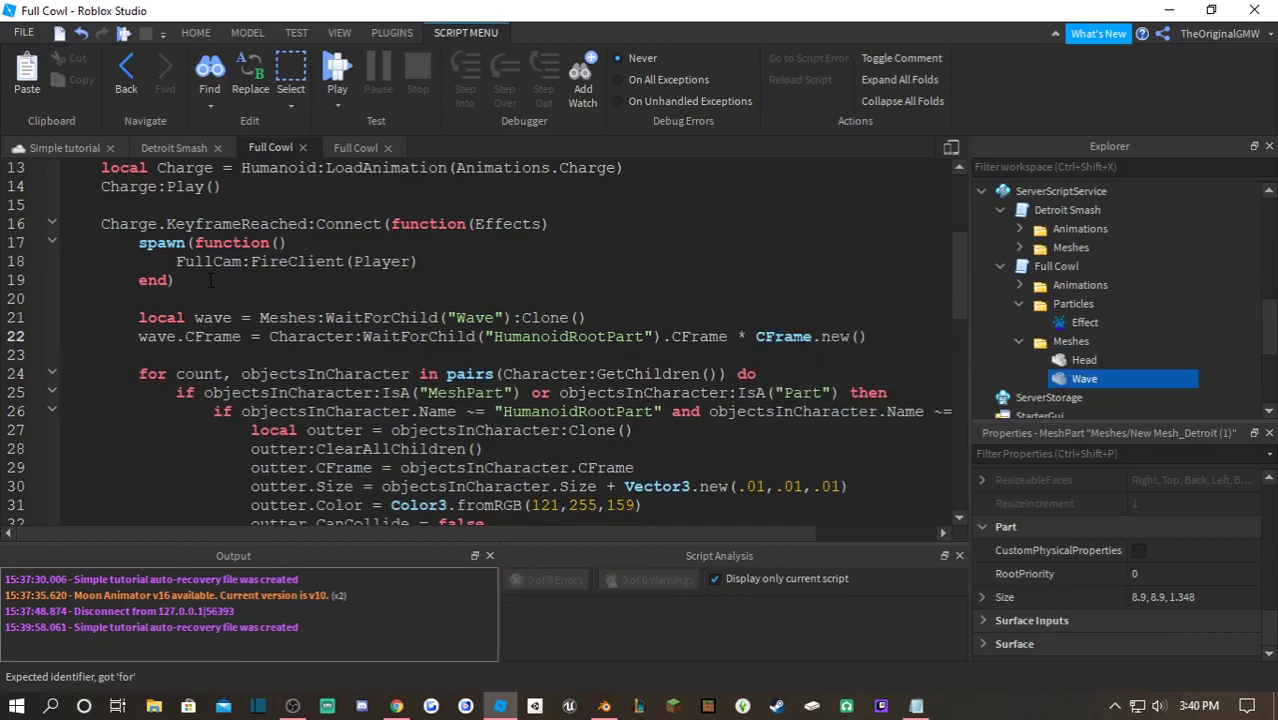
{"action": "key", "text": "Left"}
{"action": "type", "text": "0,-3,"}
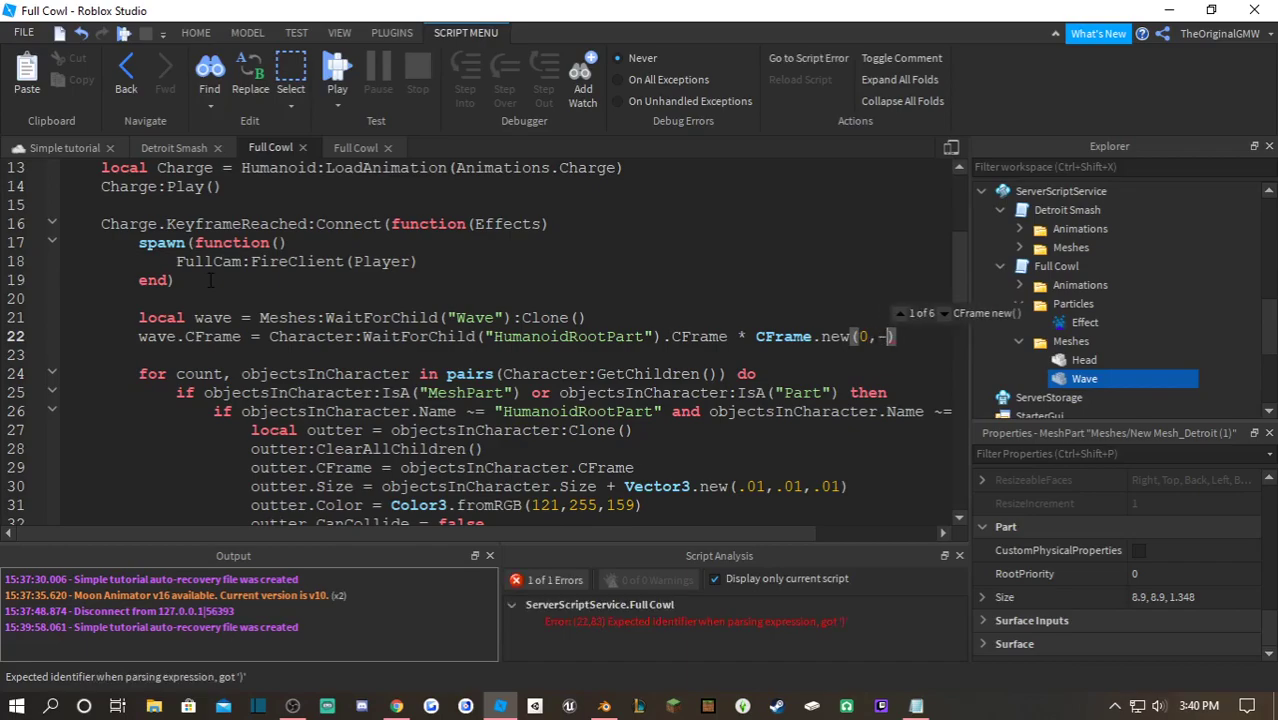
{"action": "type", "text": "0"}
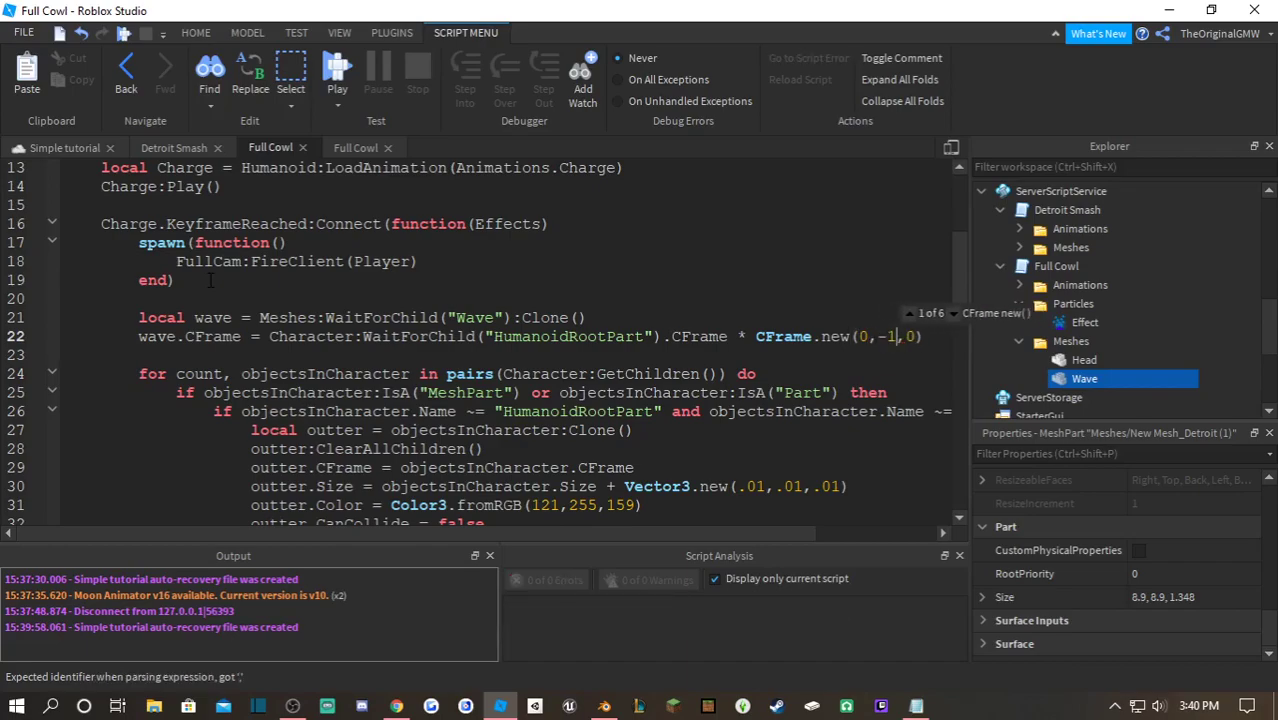
{"action": "key", "text": "BackSpace"}
{"action": "type", "text": "2"}
{"action": "key", "text": "Right"}
{"action": "key", "text": "Right"}
{"action": "key", "text": "Right"}
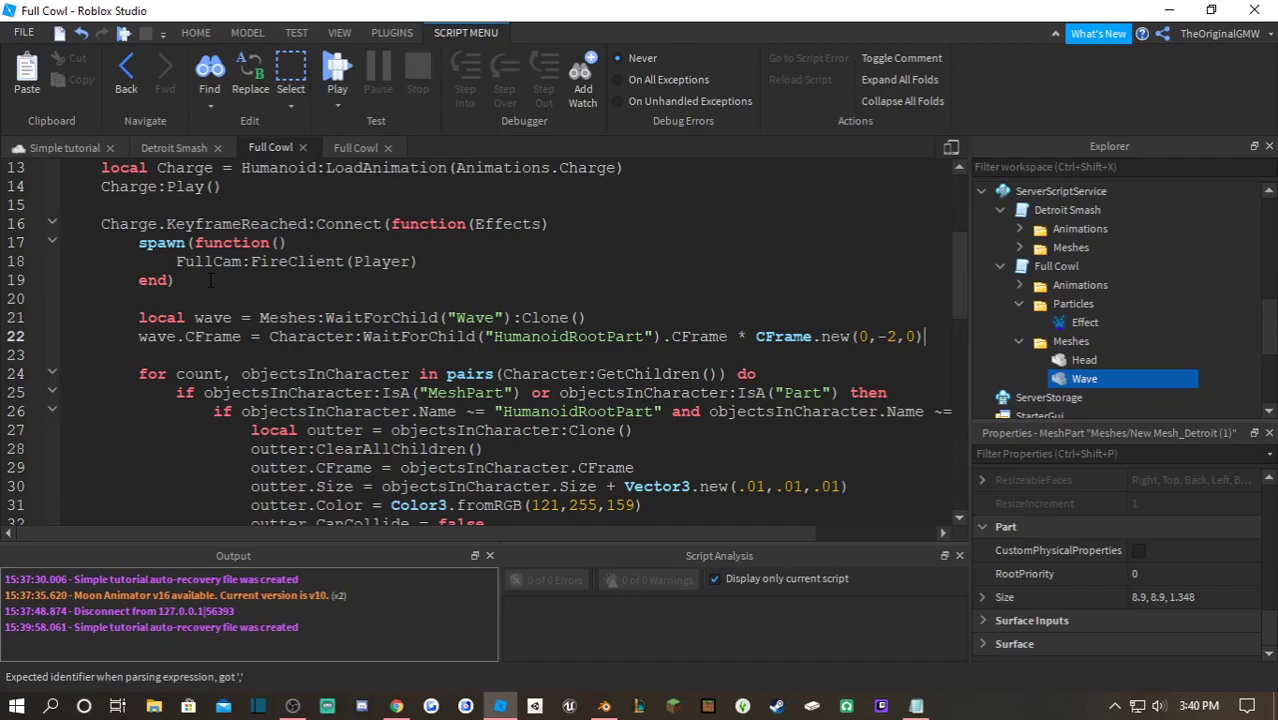
- Add the line "wave.Orientation = wave.Orientation + Vector3.new(-90,0,0)" below the wave.CFrame line
{"action": "key", "text": "Return"}
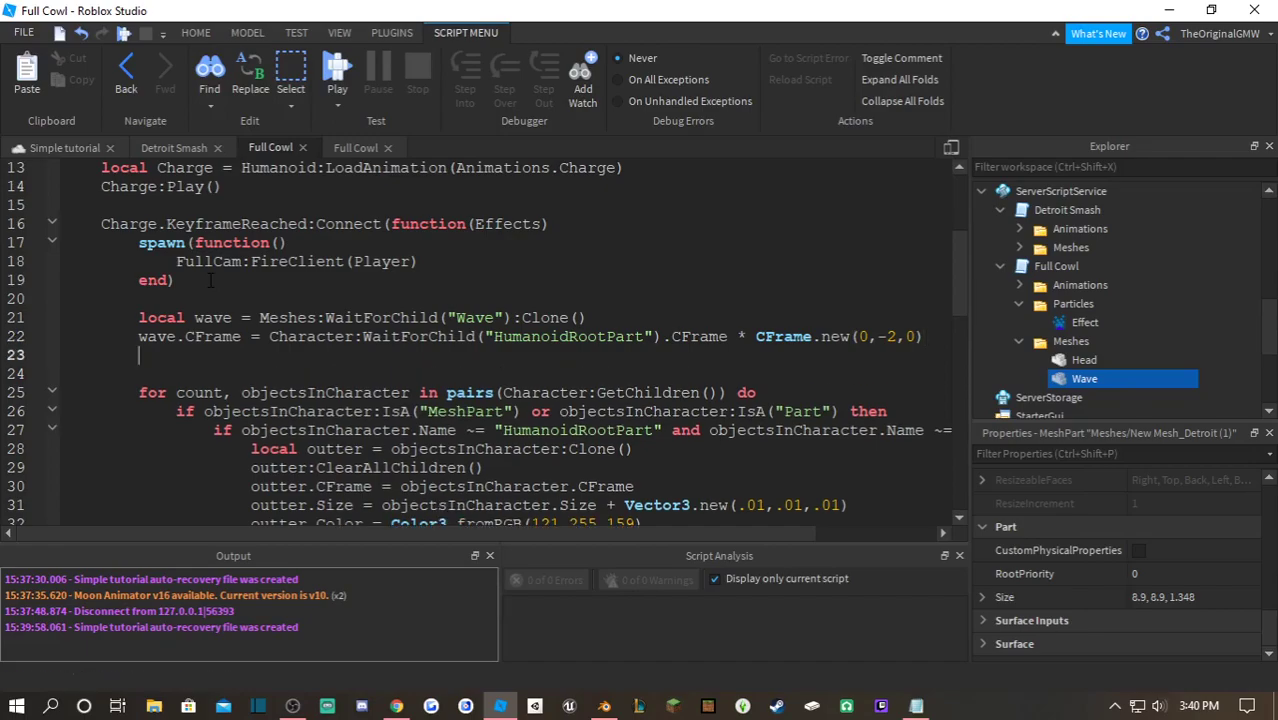
{"action": "type", "text": "wave."}
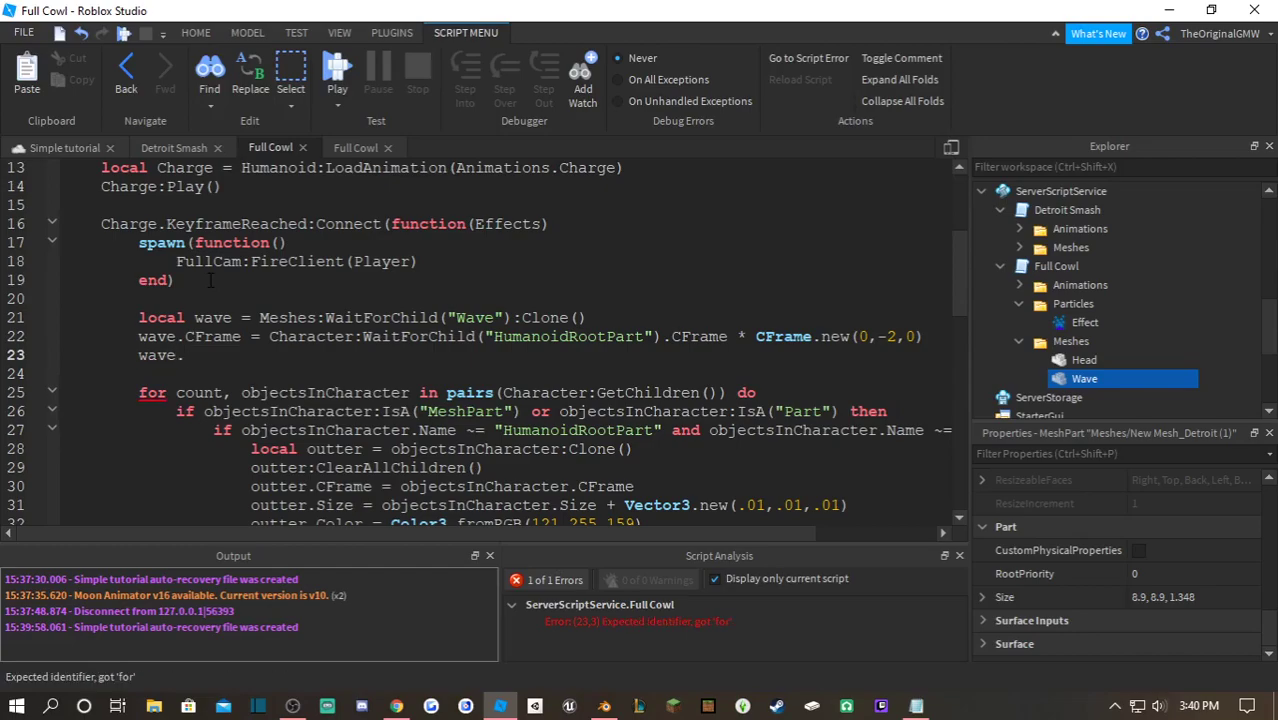
{"action": "type", "text": "Orientation = wave.Orientation + Vector3."}
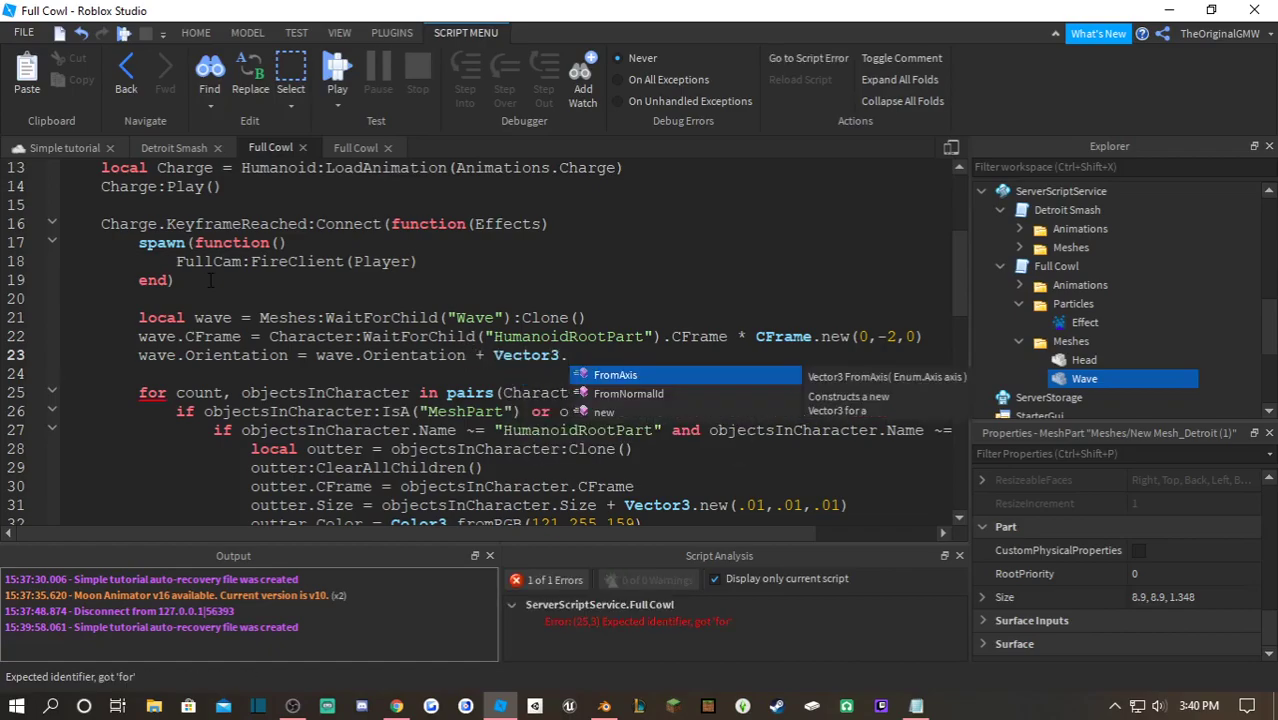
{"action": "type", "text": "new("}
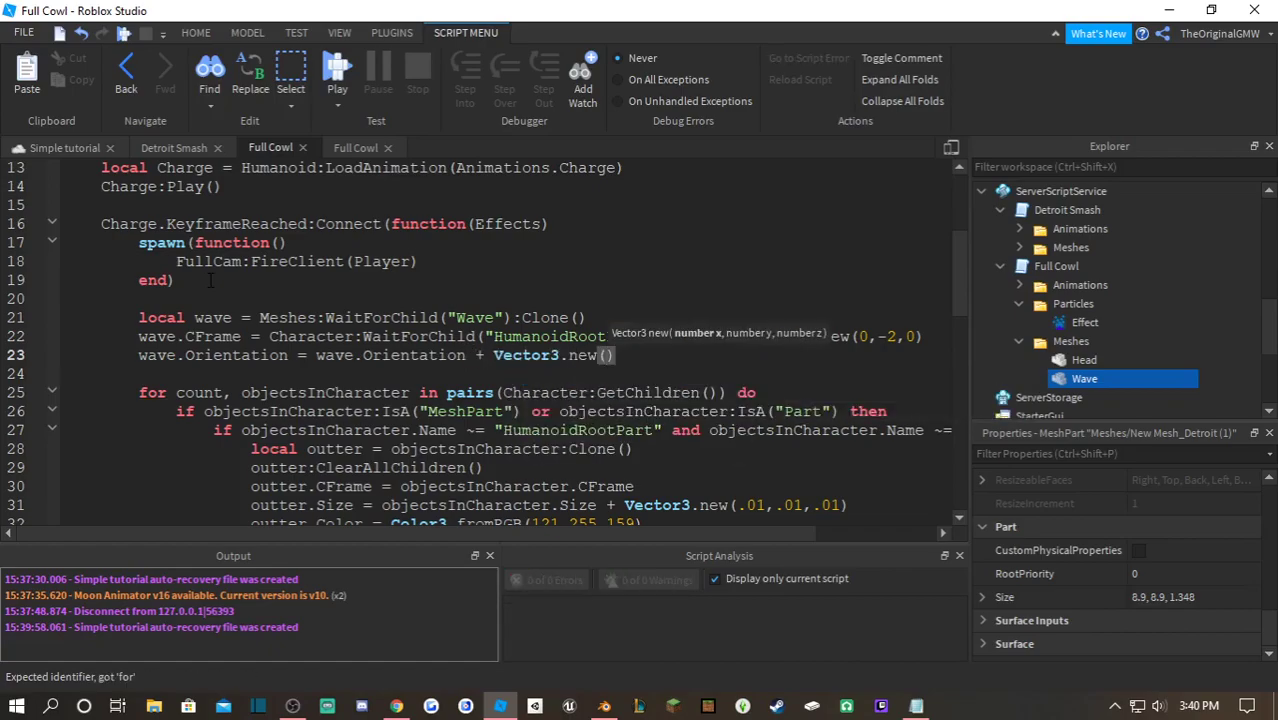
{"action": "type", "text": "-90,0,0)"}
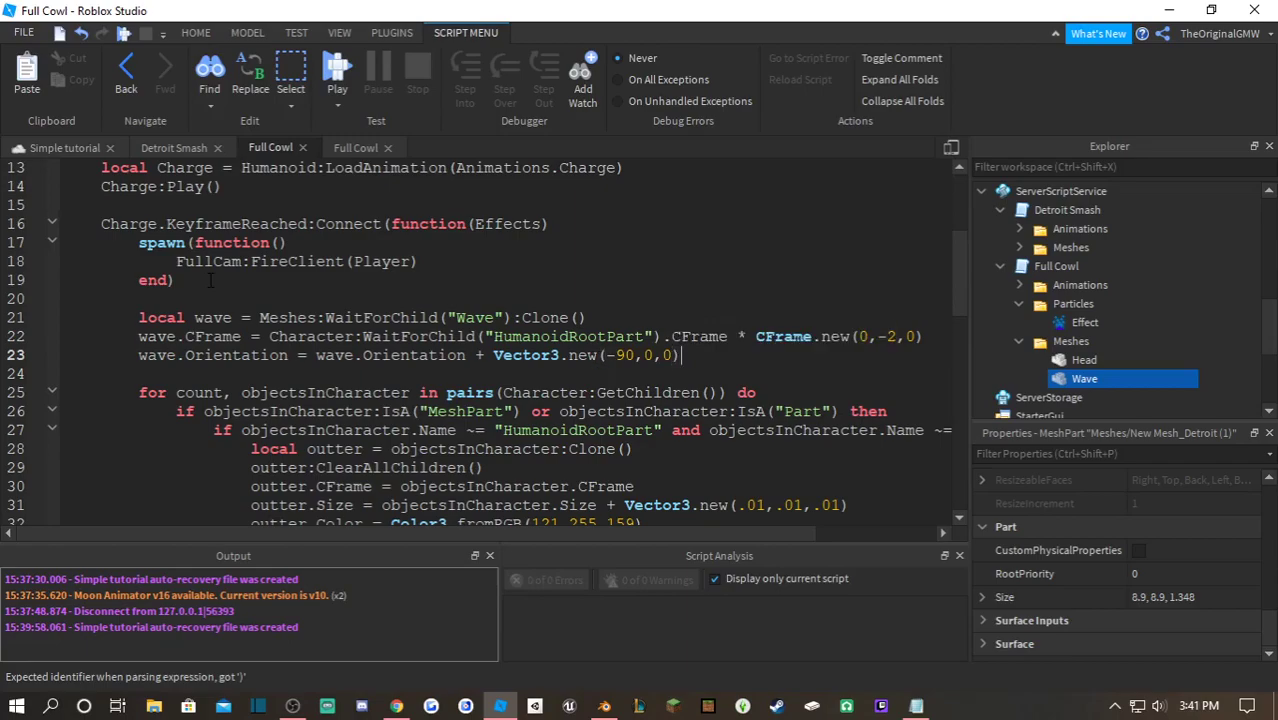
- Add the line "wave.Parent = Character" below the wave.Orientation line
{"action": "key", "text": "Return"}
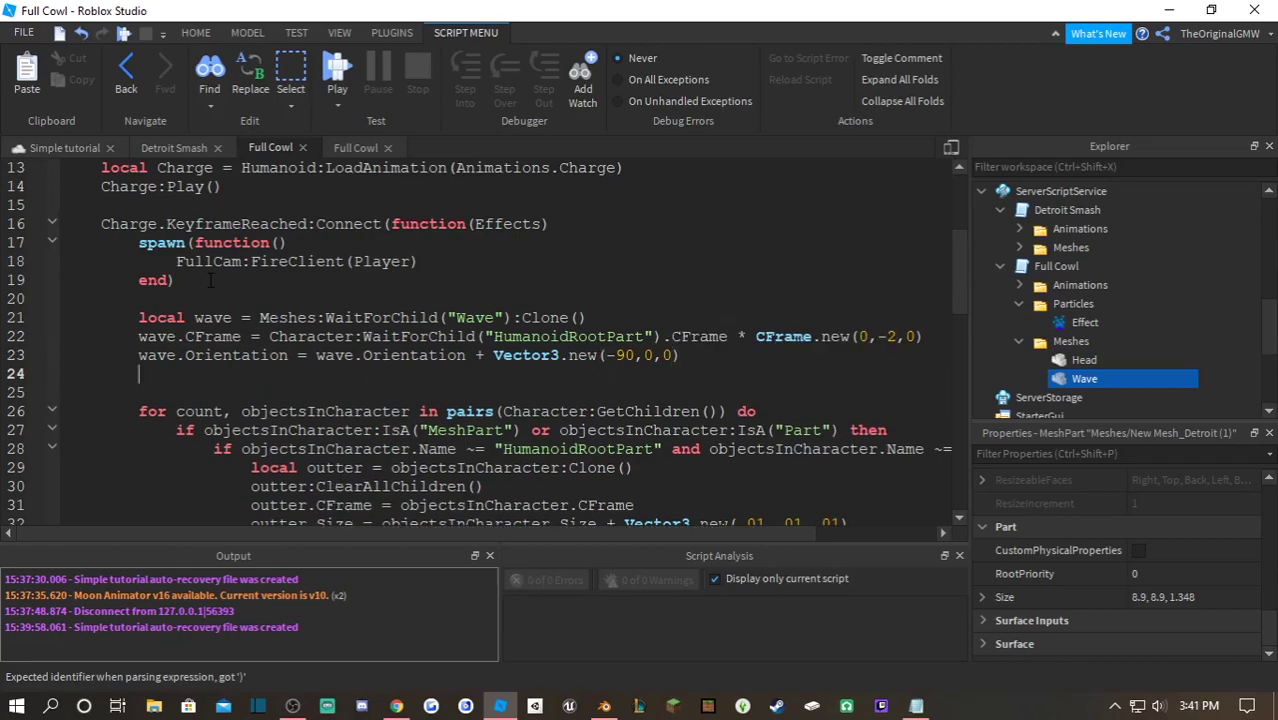
{"action": "type", "text": "wave.PAr"}
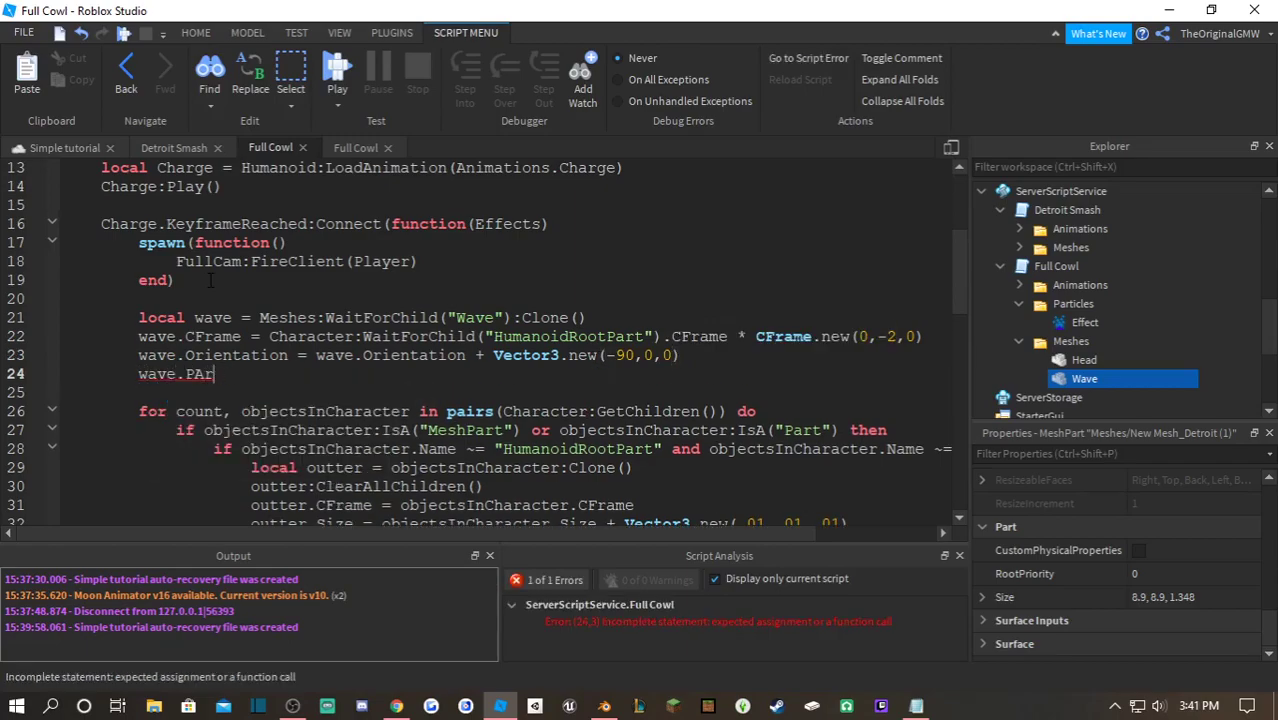
{"action": "key", "text": "BackSpace"}
{"action": "type", "text": "arent = "}
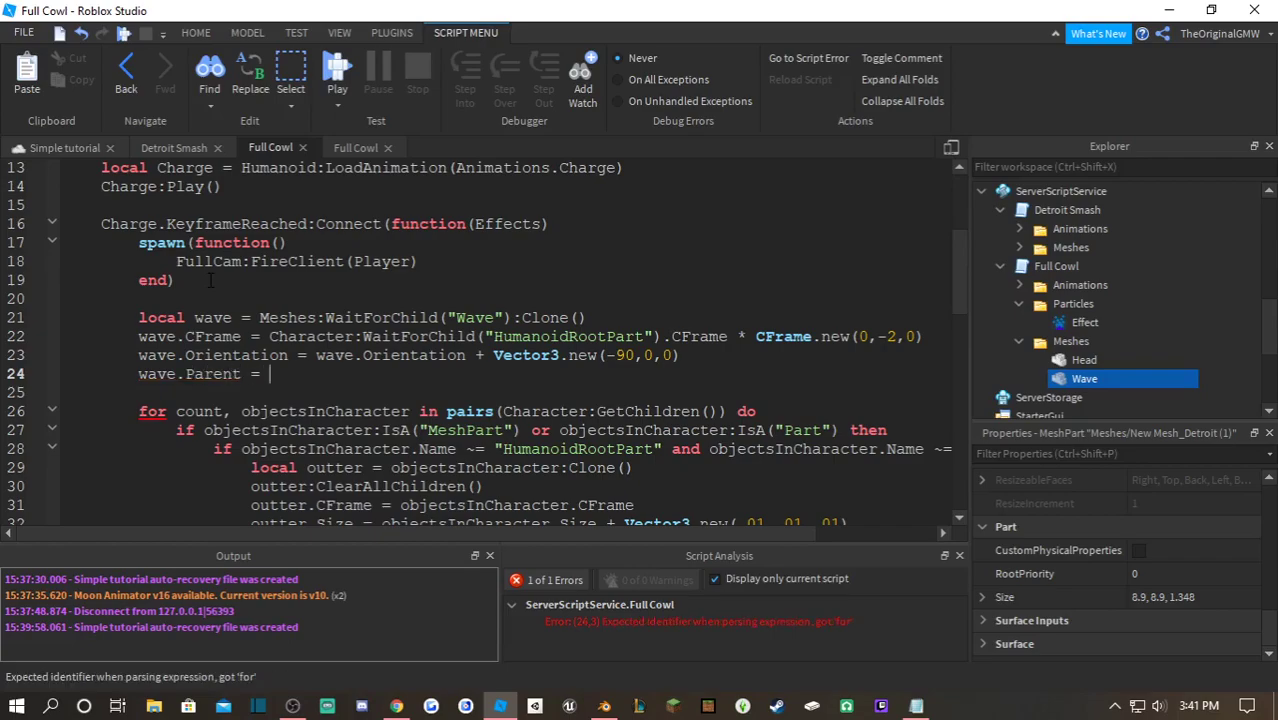
{"action": "type", "text": "Character"}
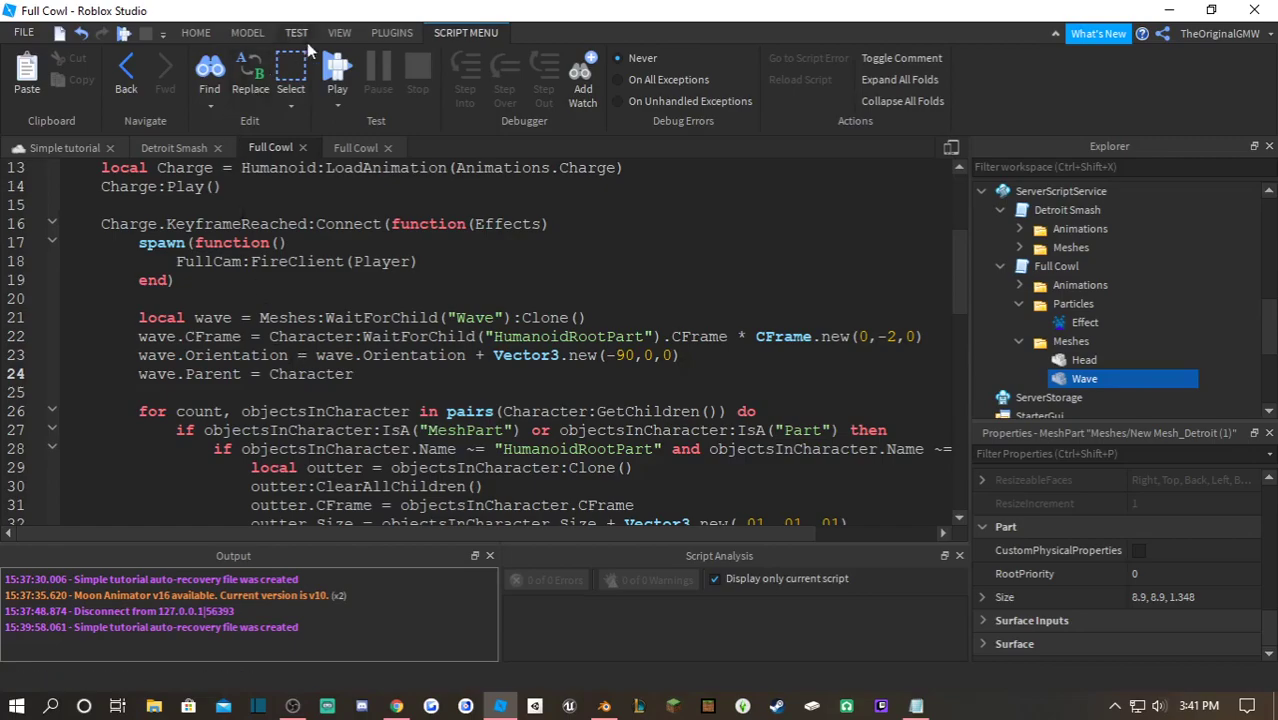
- Playtest the Full Cowl move, examine the wave's placement around the character from the front, and stop the test
{"action": "left_click", "coordinate": [335, 68]}
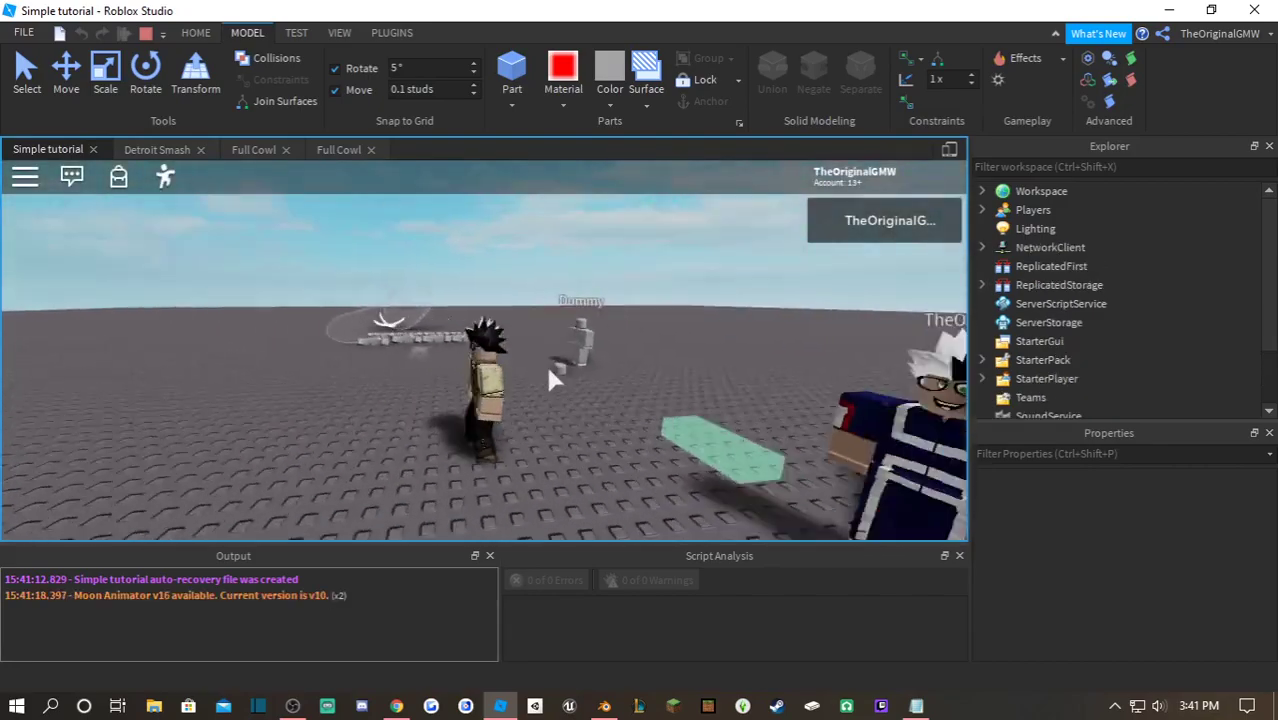
{"action": "right_click_drag", "start_coordinate": [548, 368], "coordinate": [548, 368]}
{"action": "key", "text": "z"}
{"action": "right_click_drag", "start_coordinate": [543, 445], "coordinate": [543, 447]}
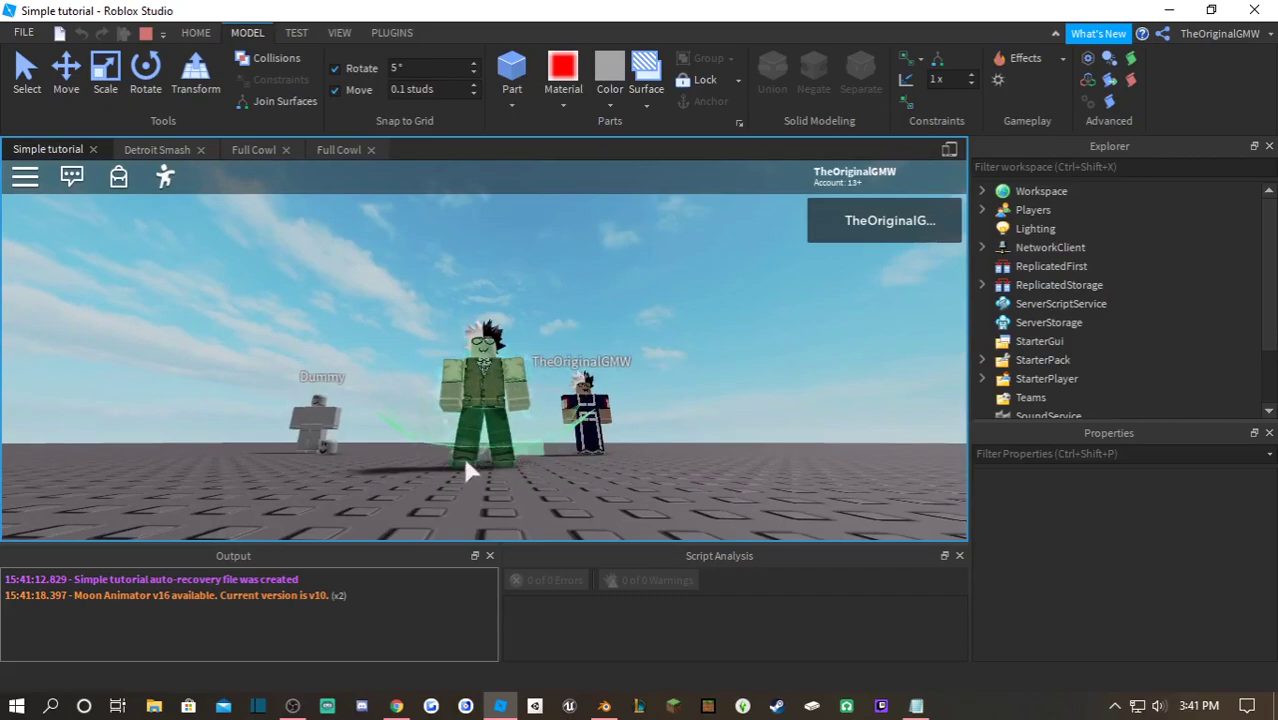
{"action": "right_click_drag", "start_coordinate": [465, 462], "coordinate": [465, 462]}
{"action": "left_click", "coordinate": [145, 33]}
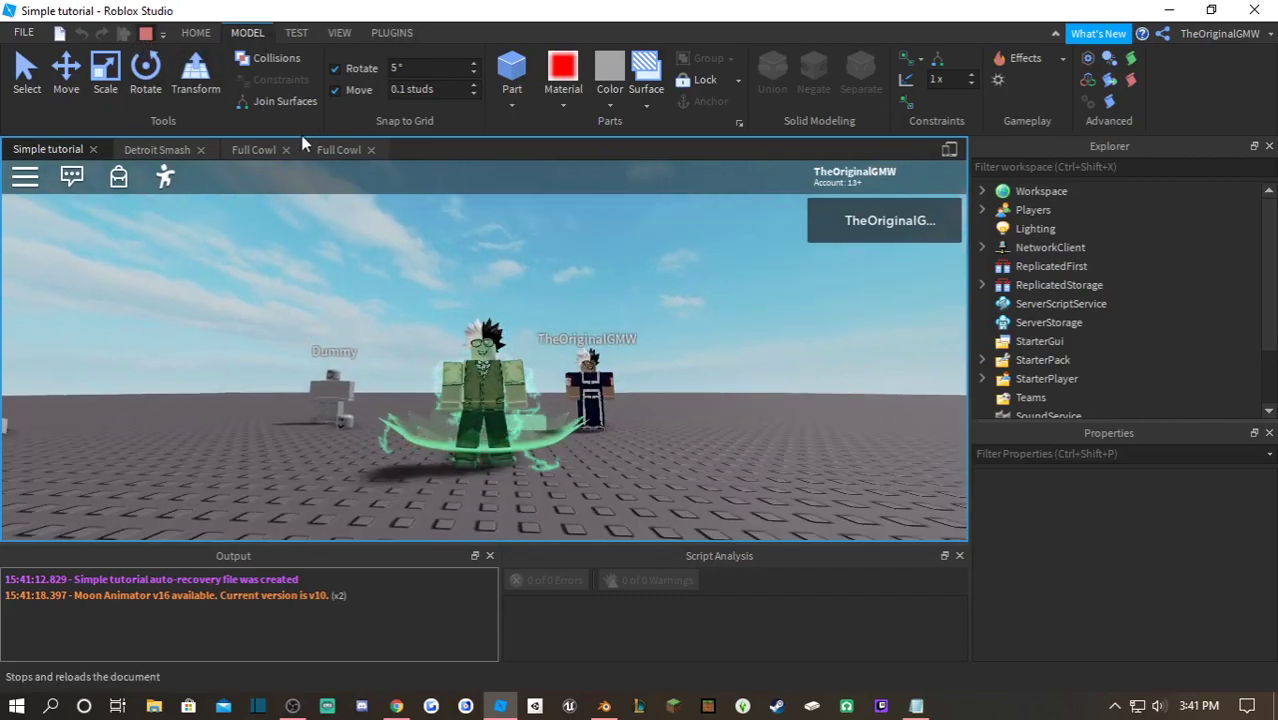
- Change the wave's CFrame offset in the server script to (0,-3,0)
{"action": "left_click", "coordinate": [338, 149]}
{"action": "left_click", "coordinate": [268, 147]}
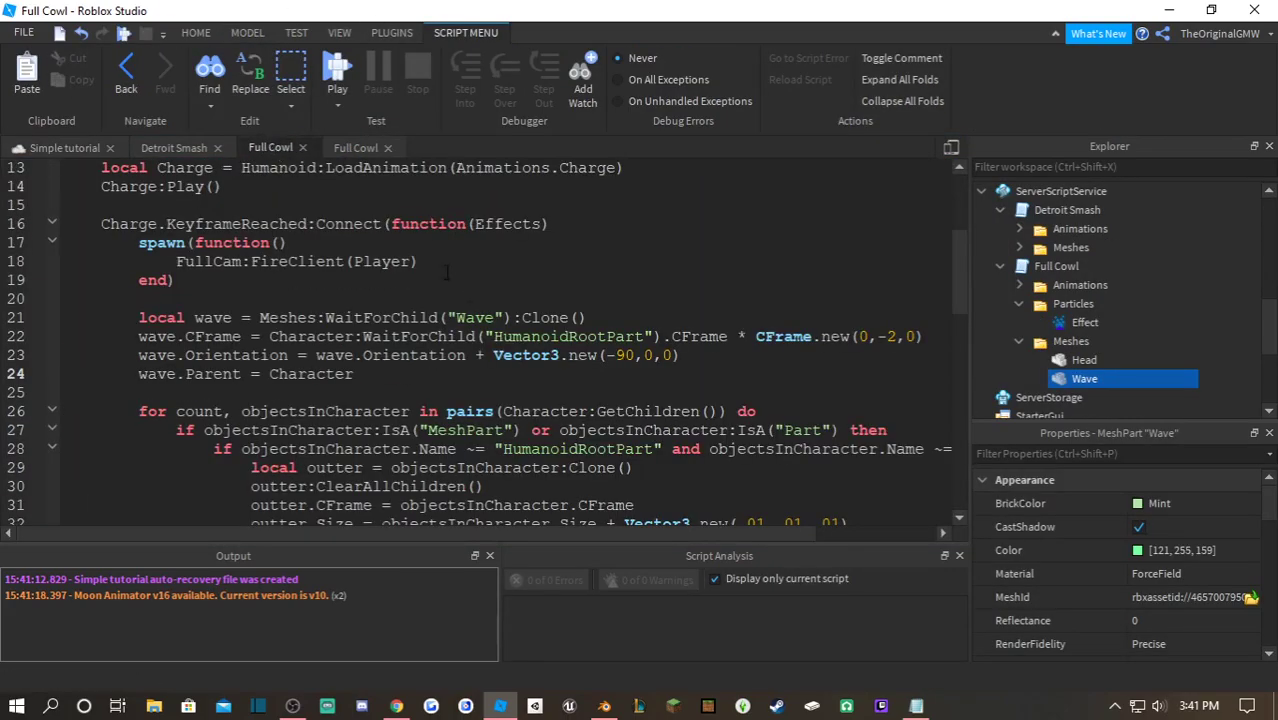
{"action": "double_click", "coordinate": [895, 337]}
{"action": "type", "text": "3"}
- Playtest the Full Cowl move with the -3 offset to check the wave's height, and stop the test
{"action": "left_click", "coordinate": [337, 72]}
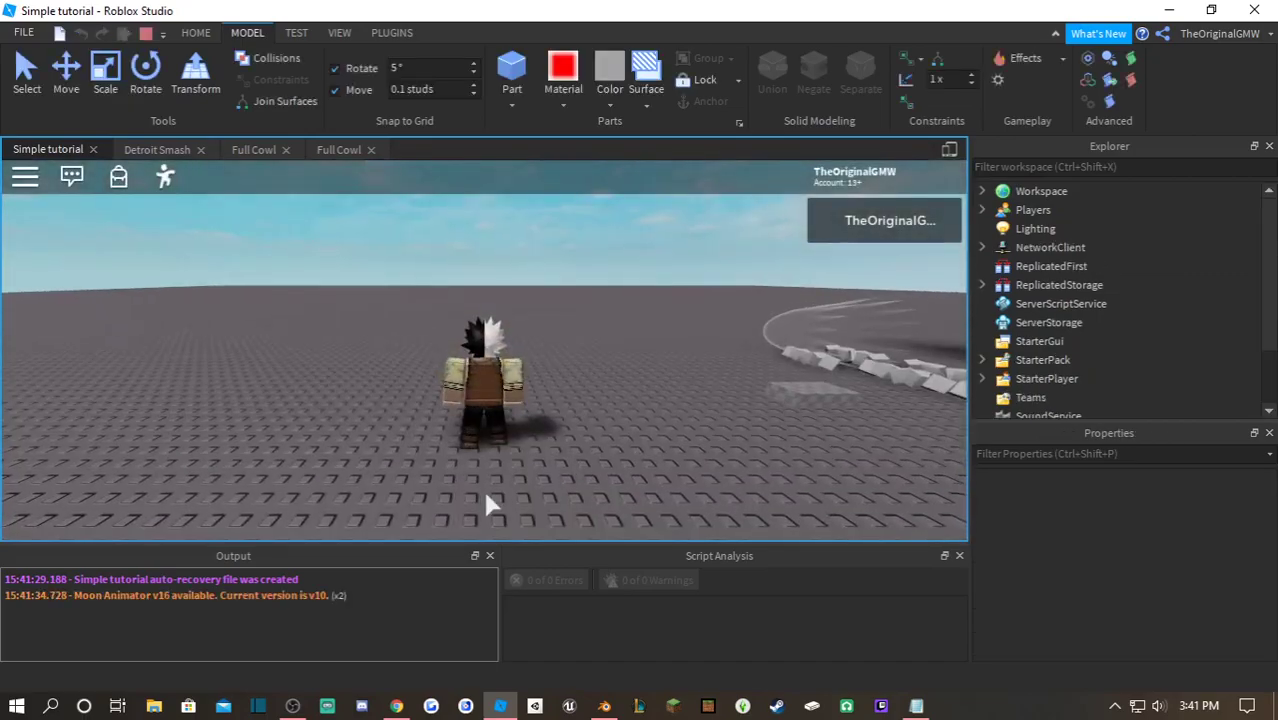
{"action": "key", "text": "Tab"}
{"action": "right_click_drag", "start_coordinate": [485, 492], "coordinate": [485, 492]}
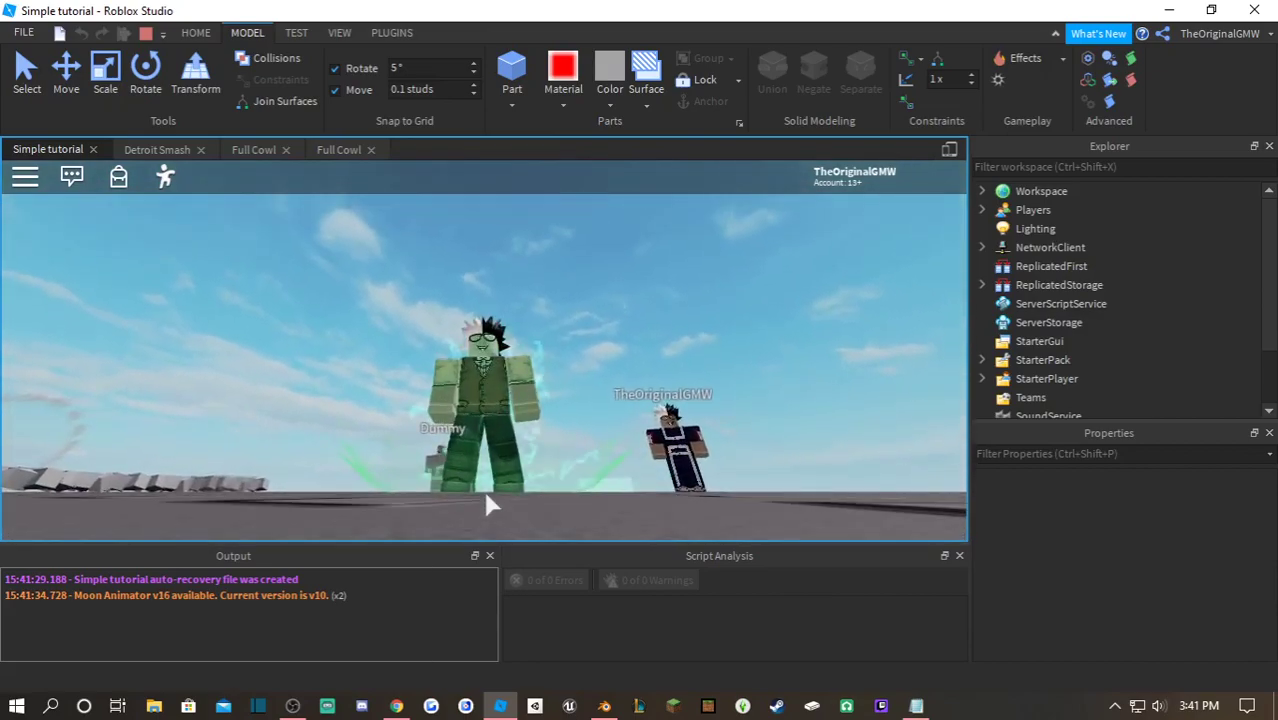
{"action": "left_click", "coordinate": [146, 35]}
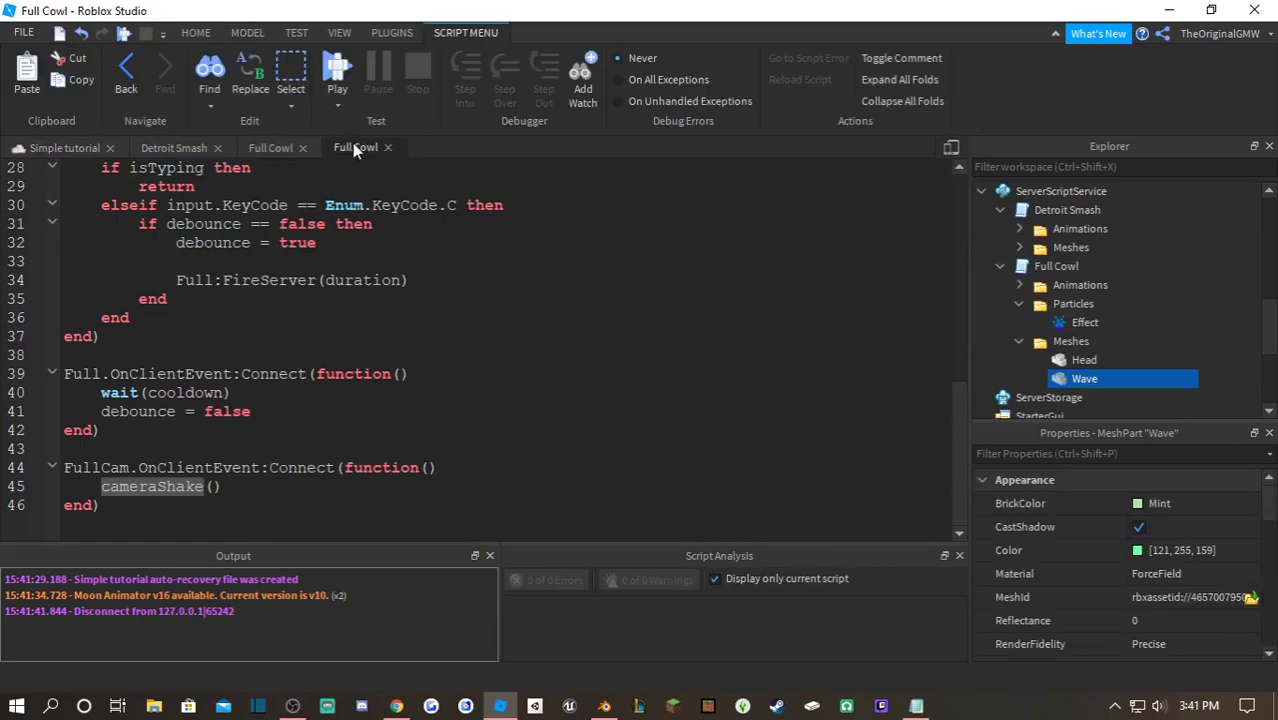
- Change the wave's CFrame offset in the server script to (0,-2.5,0)
{"action": "scroll", "coordinate": [537, 307], "scroll_direction": "up", "scroll_amount": 1}
{"action": "left_click", "coordinate": [276, 147]}
{"action": "double_click", "coordinate": [890, 337]}
{"action": "type", "text": "2.5"}
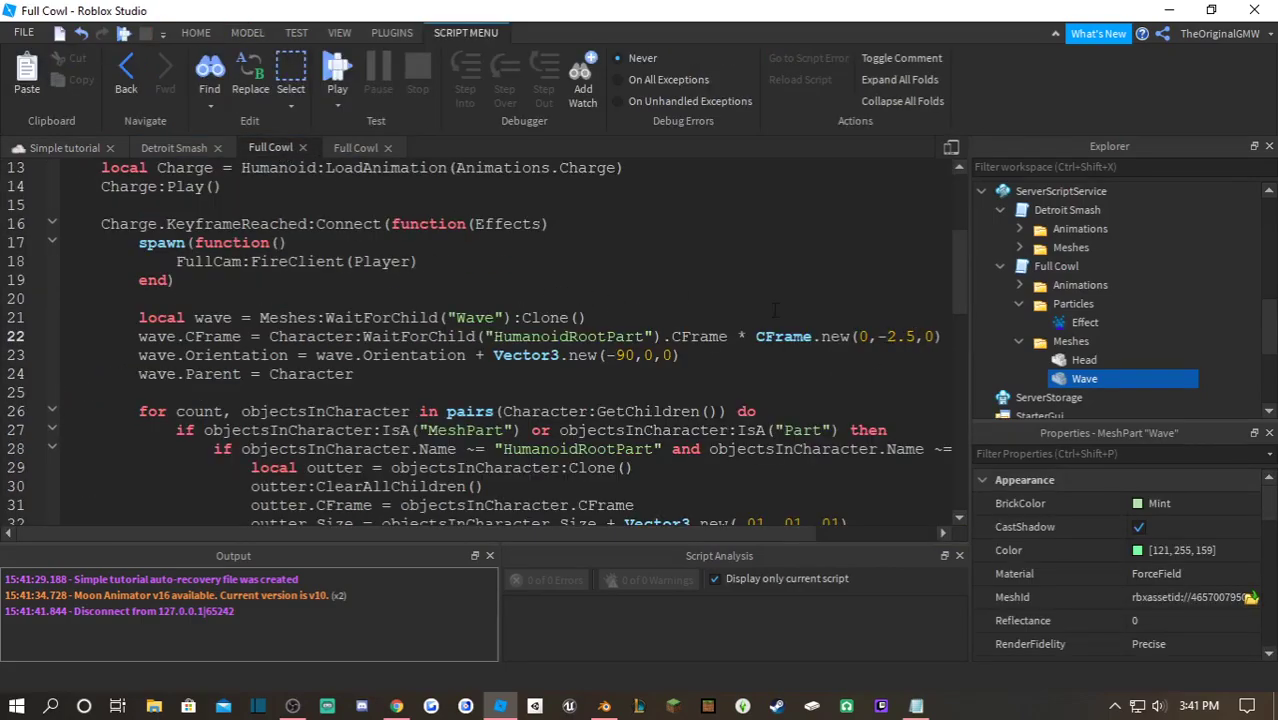
- Playtest the Full Cowl move with the -2.5 offset to check the wave's height, and stop the test
{"action": "left_click", "coordinate": [334, 66]}
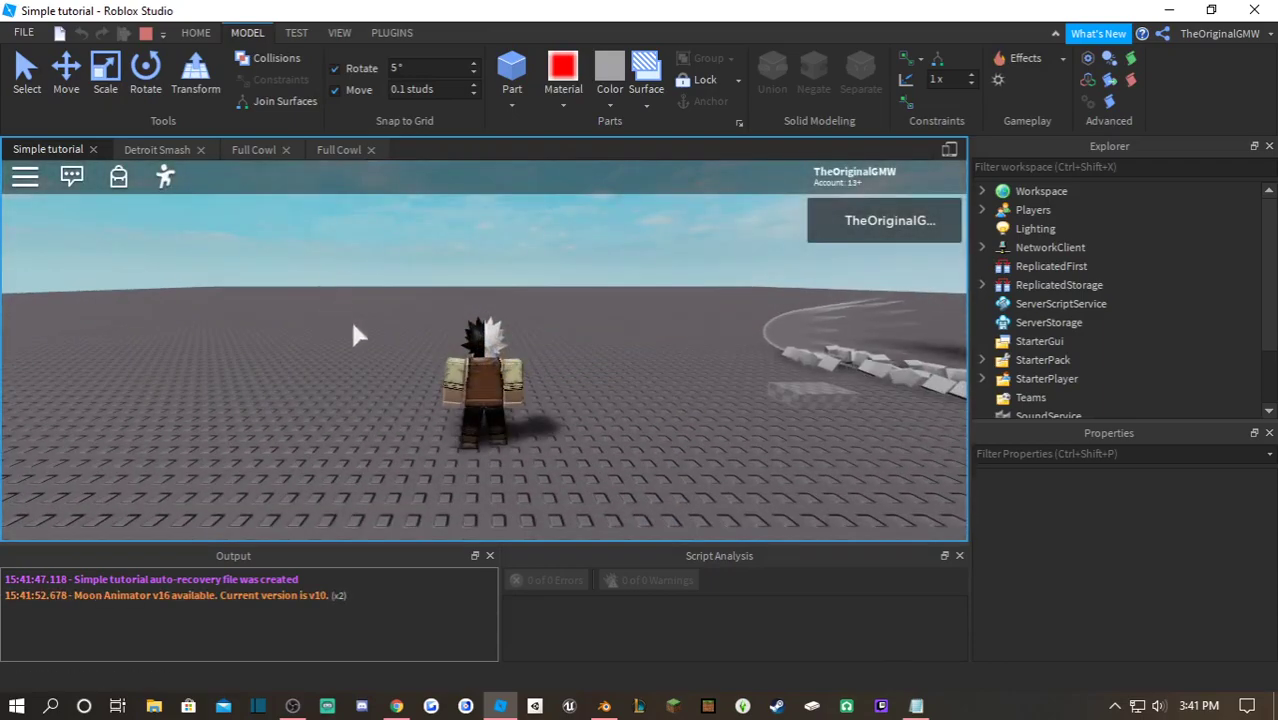
{"action": "right_click_drag", "start_coordinate": [356, 323], "coordinate": [386, 337]}
{"action": "key", "text": "s"}
{"action": "key", "text": "e"}
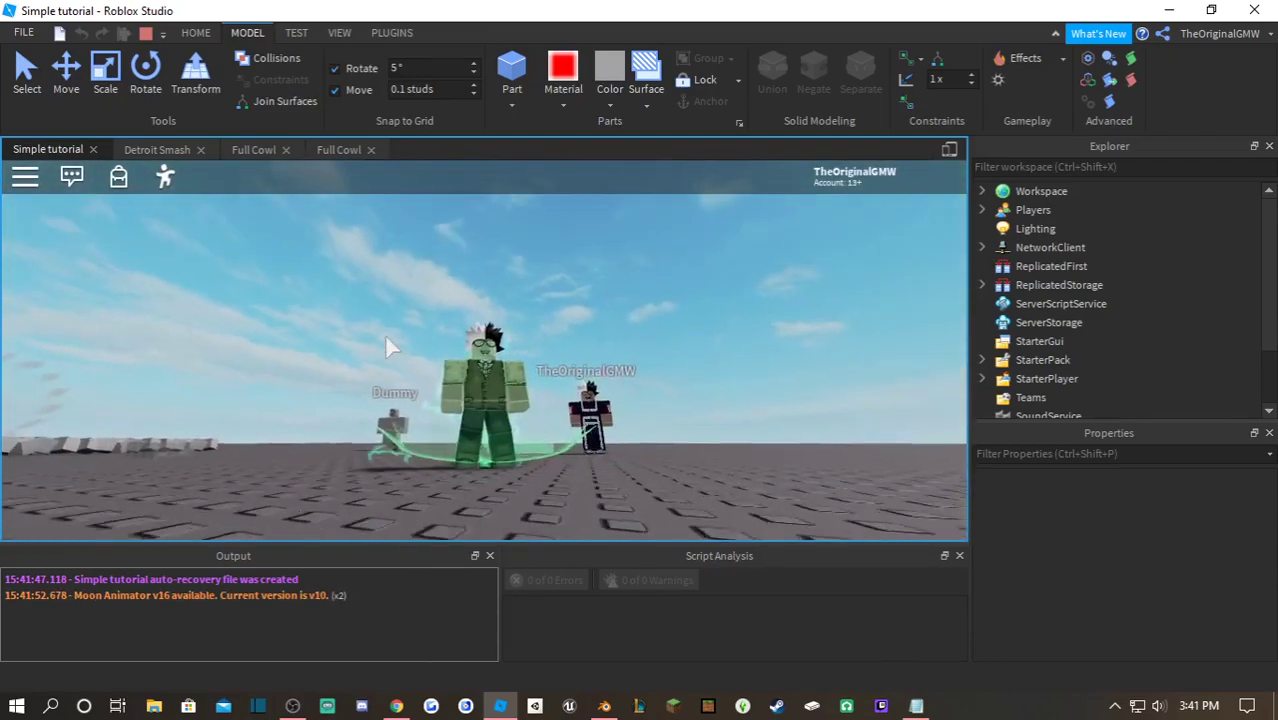
{"action": "left_click", "coordinate": [140, 33]}
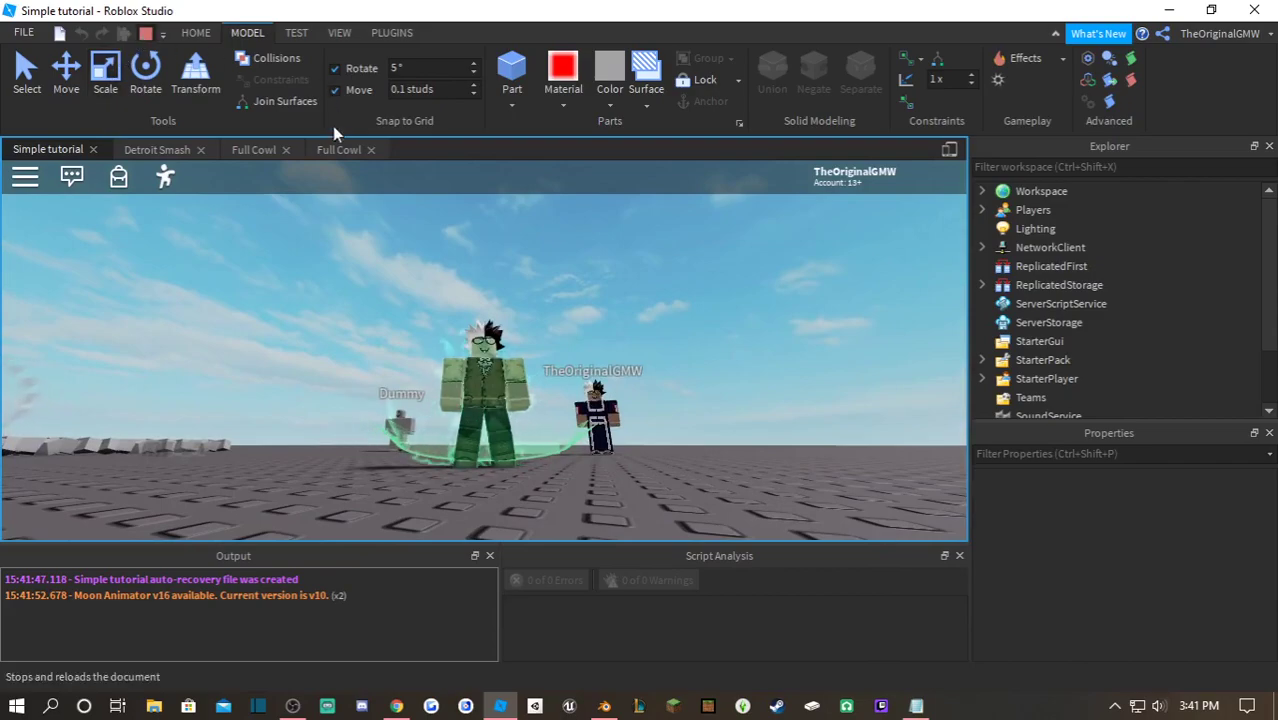
- Change the wave's CFrame offset to (0,-2.75,0) and playtest the Full Cowl move to check it
{"action": "left_click", "coordinate": [281, 149]}
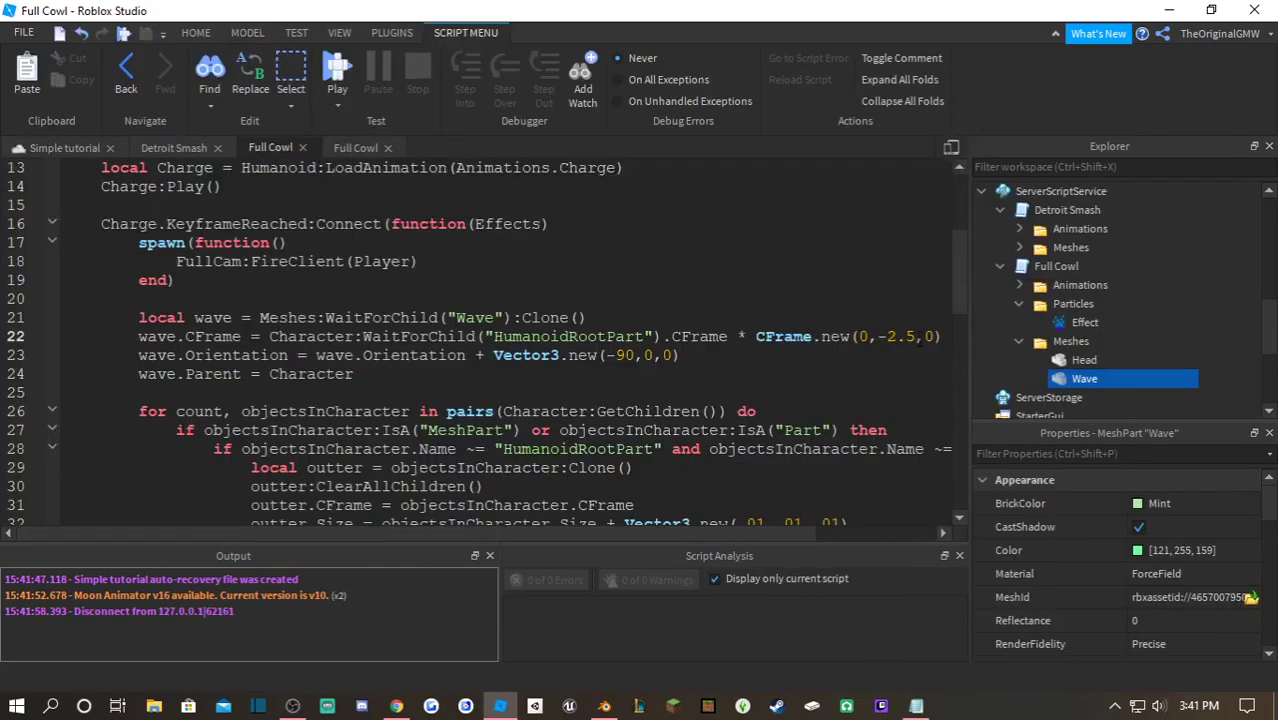
{"action": "type", "text": "7"}
{"action": "left_click", "coordinate": [338, 66]}
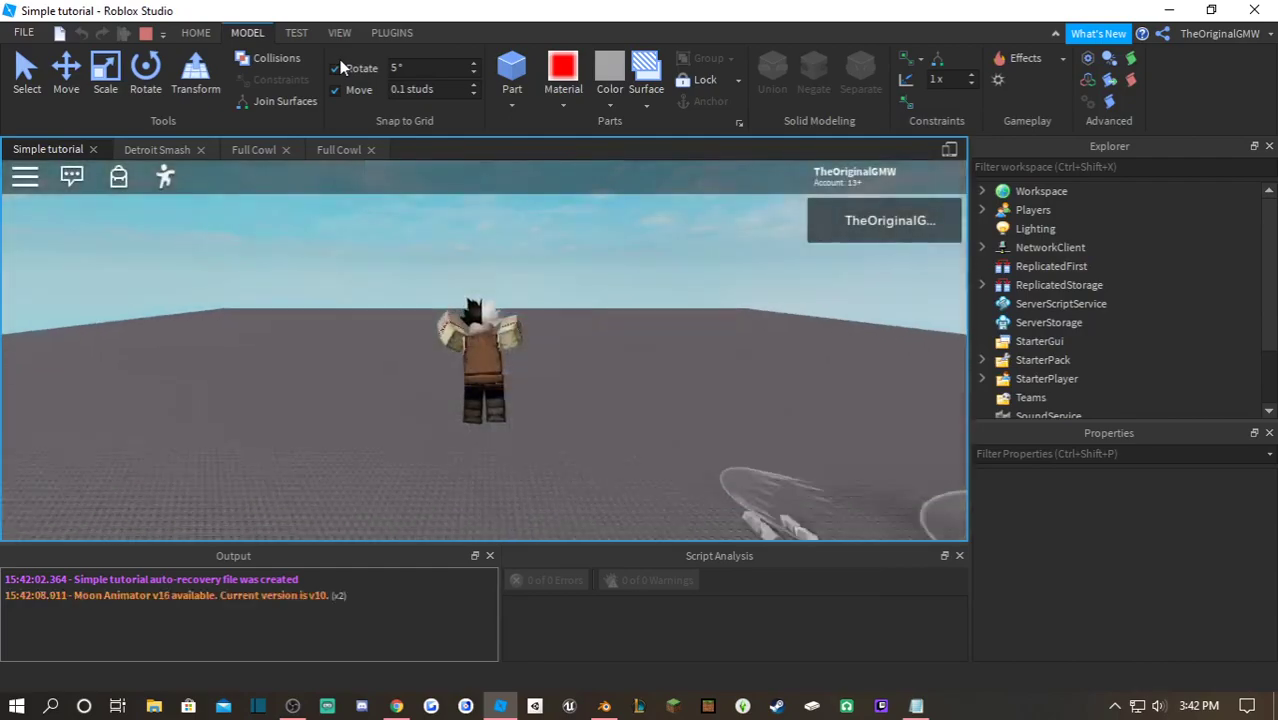
{"action": "key", "text": "s"}
{"action": "right_click_drag", "start_coordinate": [488, 237], "coordinate": [488, 237]}
{"action": "key", "text": "f"}
{"action": "key", "text": "s"}
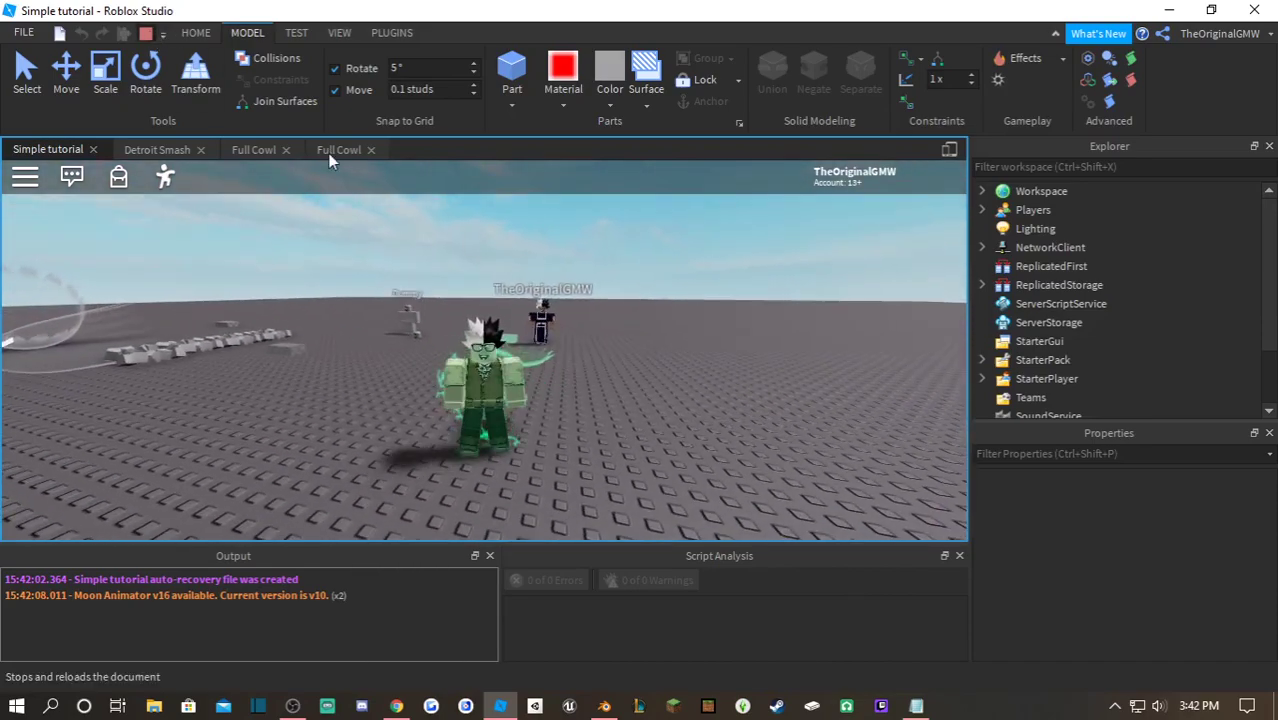
- Declare local TweenService = game:GetService("TweenService") below the FullCam variable in the Full Cowl server script
{"action": "left_click", "coordinate": [335, 150]}
{"action": "scroll", "coordinate": [480, 340], "scroll_direction": "up", "scroll_amount": 4}
{"action": "left_click", "coordinate": [262, 148]}
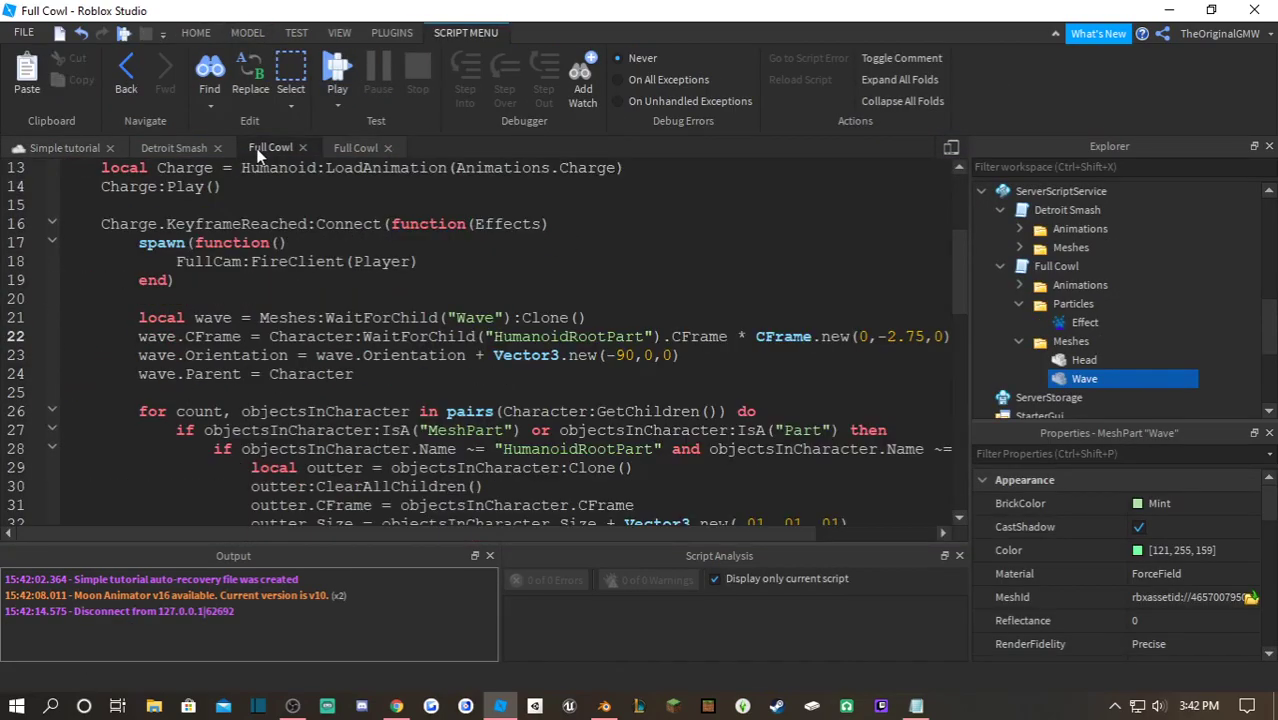
{"action": "scroll", "coordinate": [370, 295], "scroll_direction": "up", "scroll_amount": 4}
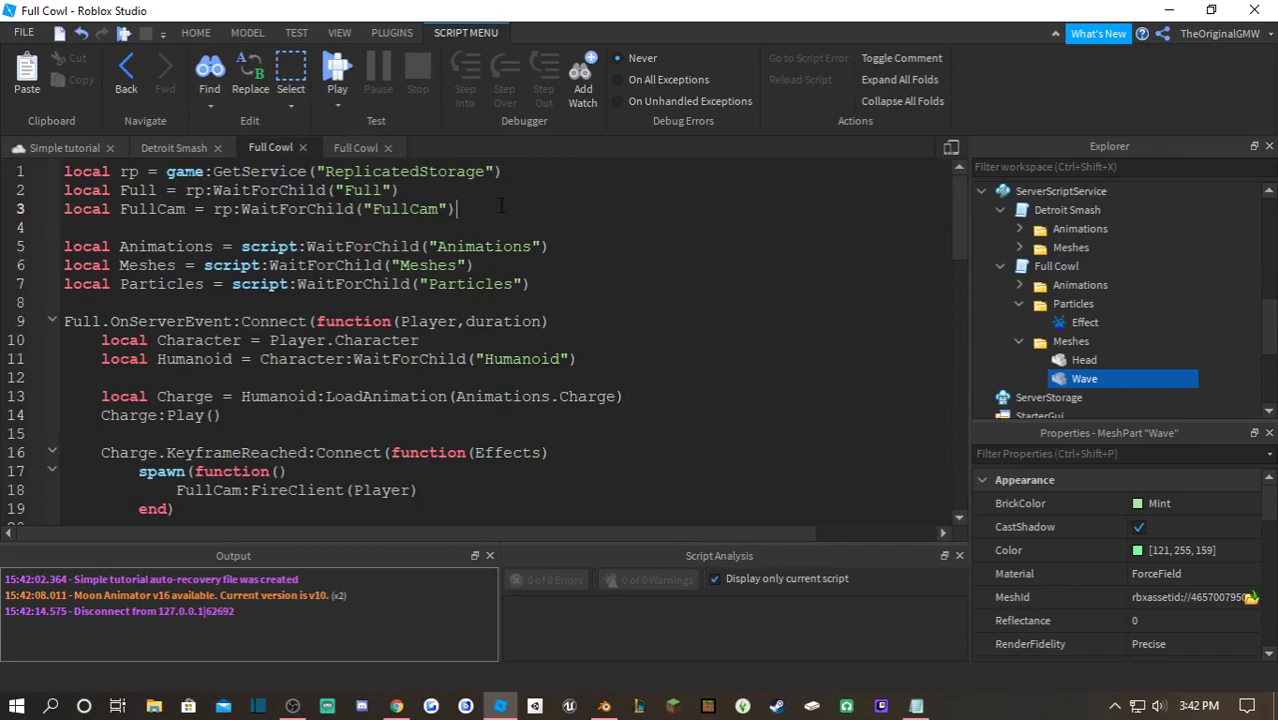
{"action": "key", "text": "Return"}
{"action": "key", "text": "Return"}
{"action": "type", "text": "lo"}
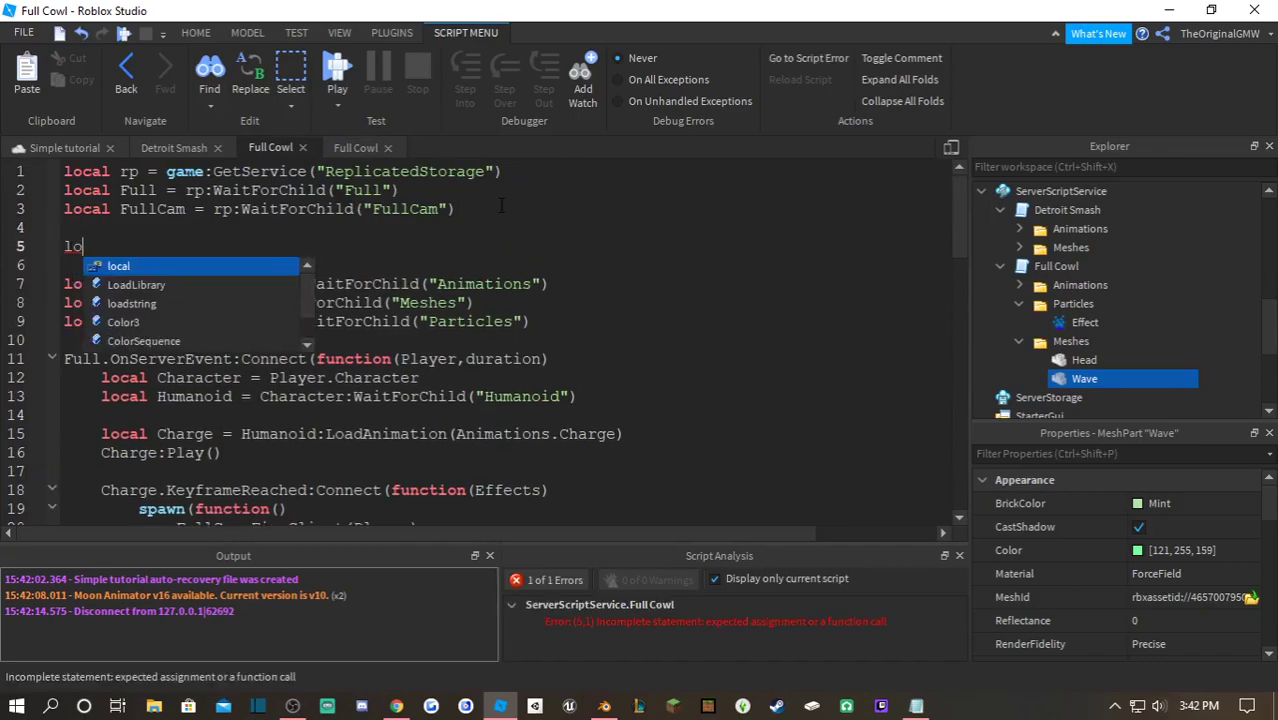
{"action": "type", "text": "cal TweenService = game:GetService("}
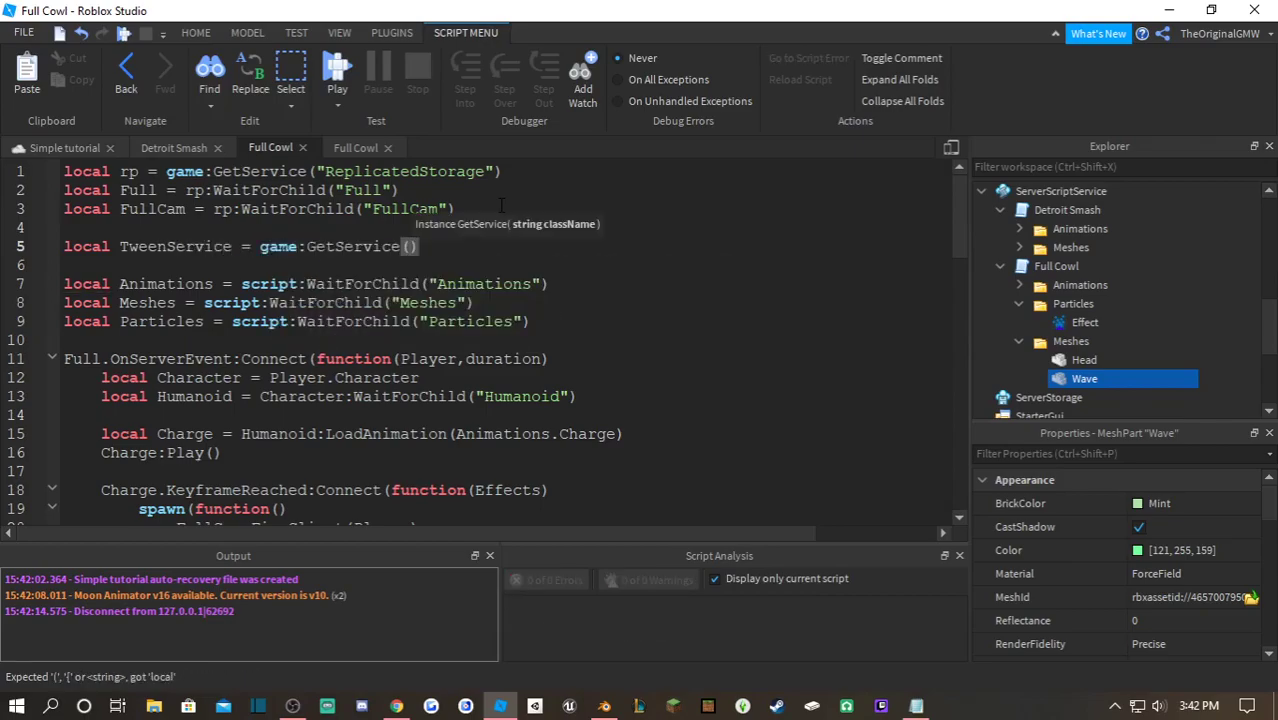
{"action": "type", "text": "\""}
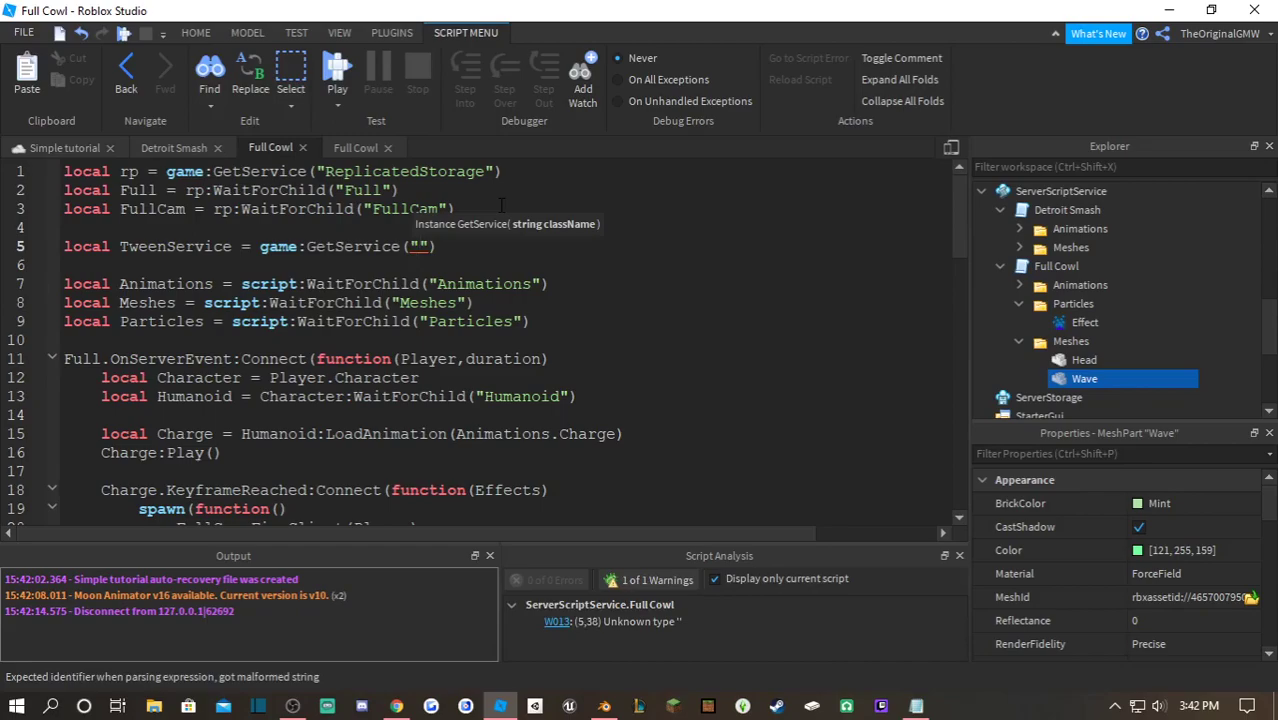
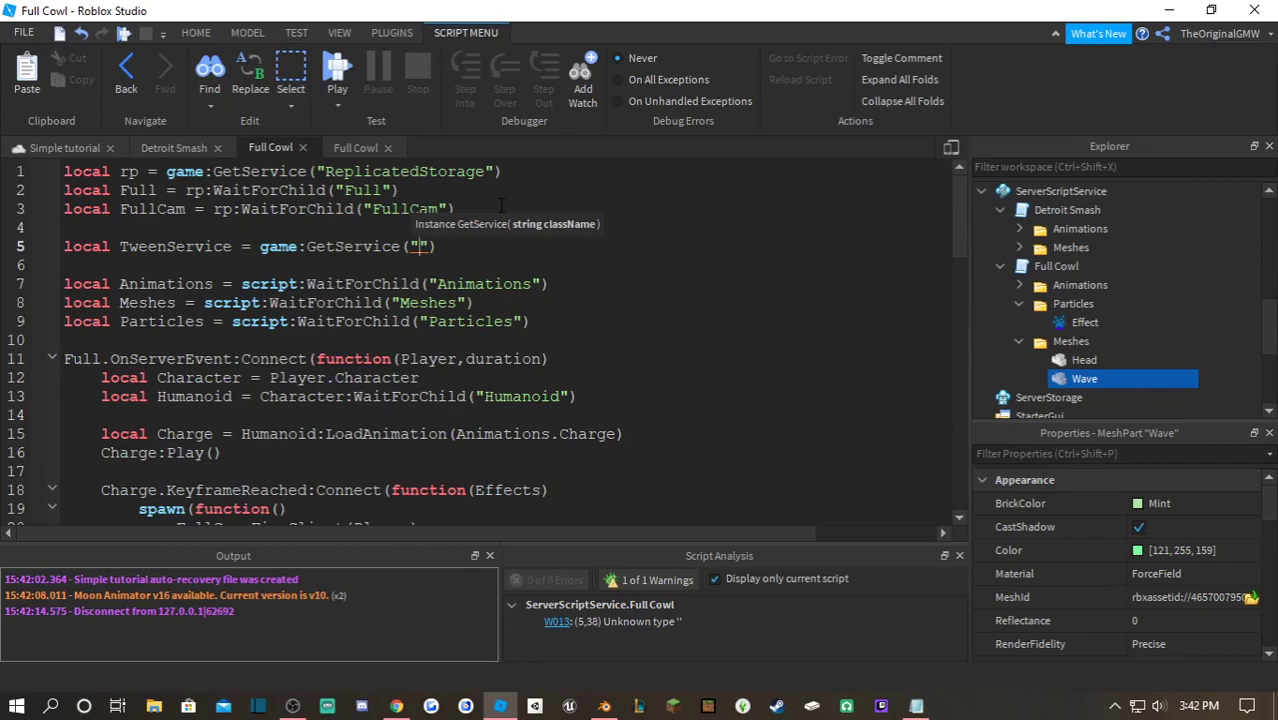
{"action": "type", "text": "Twe"}
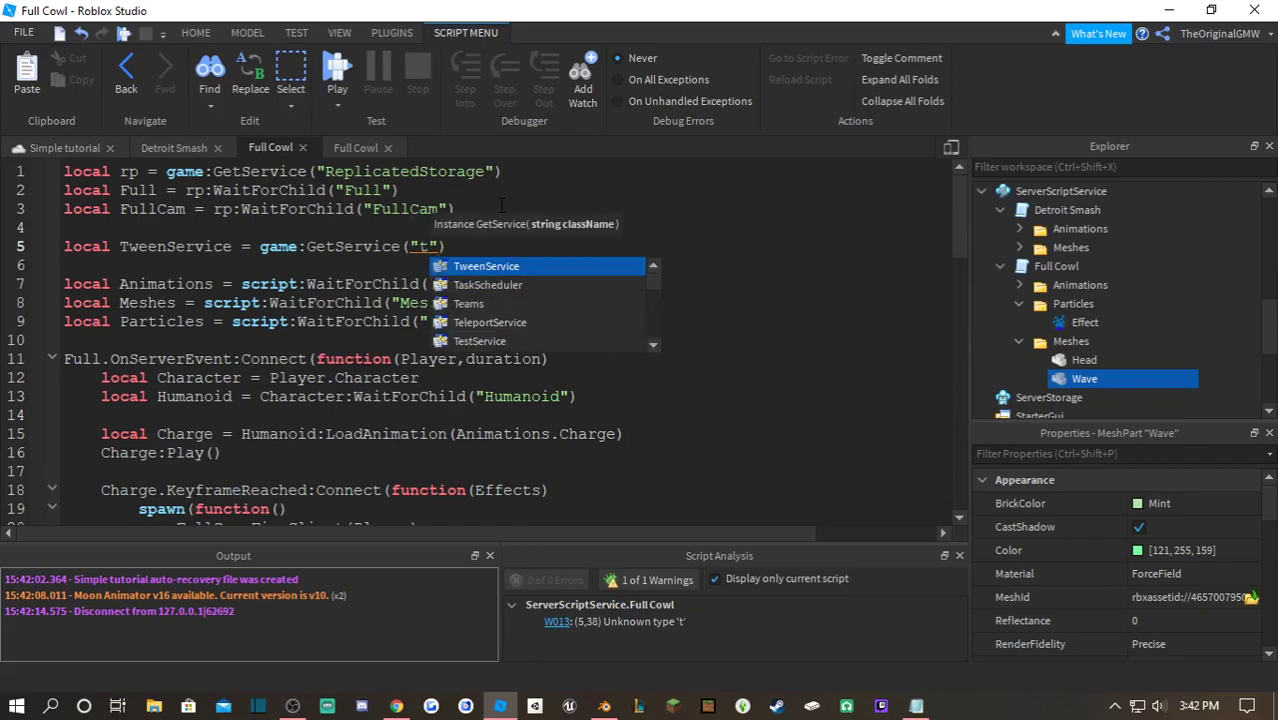
{"action": "key", "text": "Tab"}
- Declare an empty table named Goal below the line that parents the wave to Character
{"action": "scroll", "coordinate": [501, 206], "scroll_direction": "down", "scroll_amount": 6}
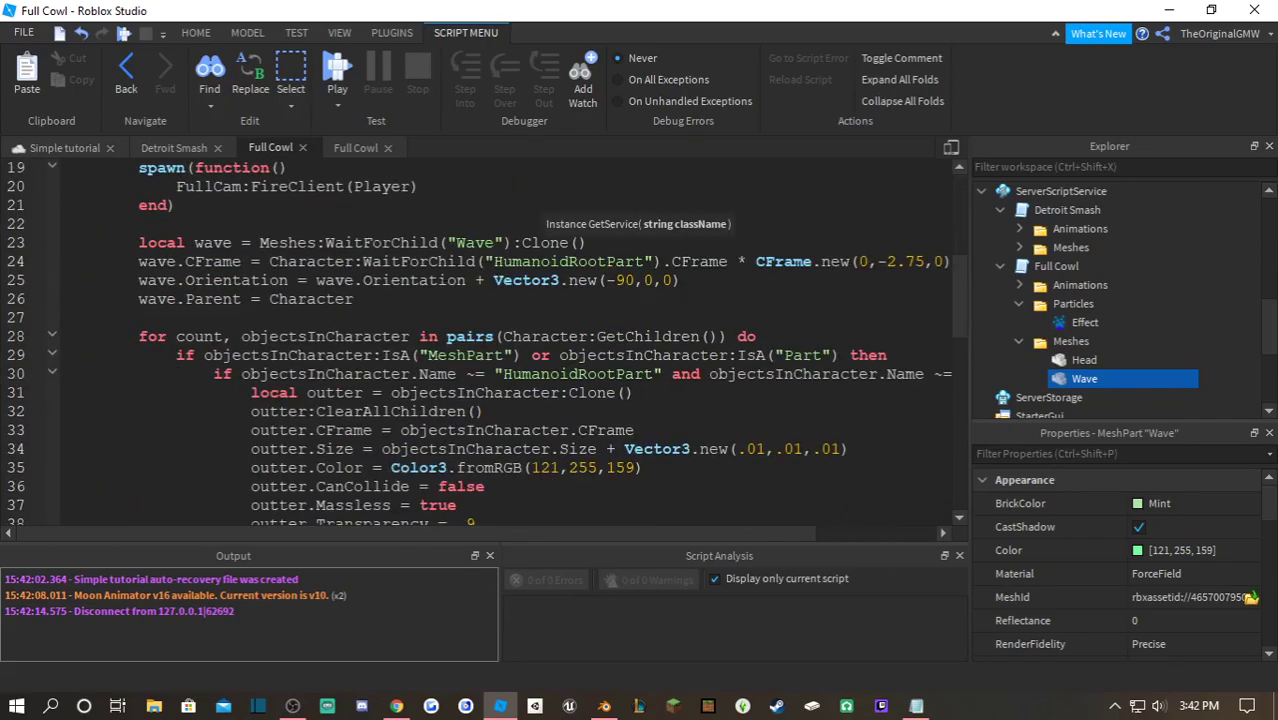
{"action": "left_click", "coordinate": [384, 299]}
{"action": "type", "text": "local"}
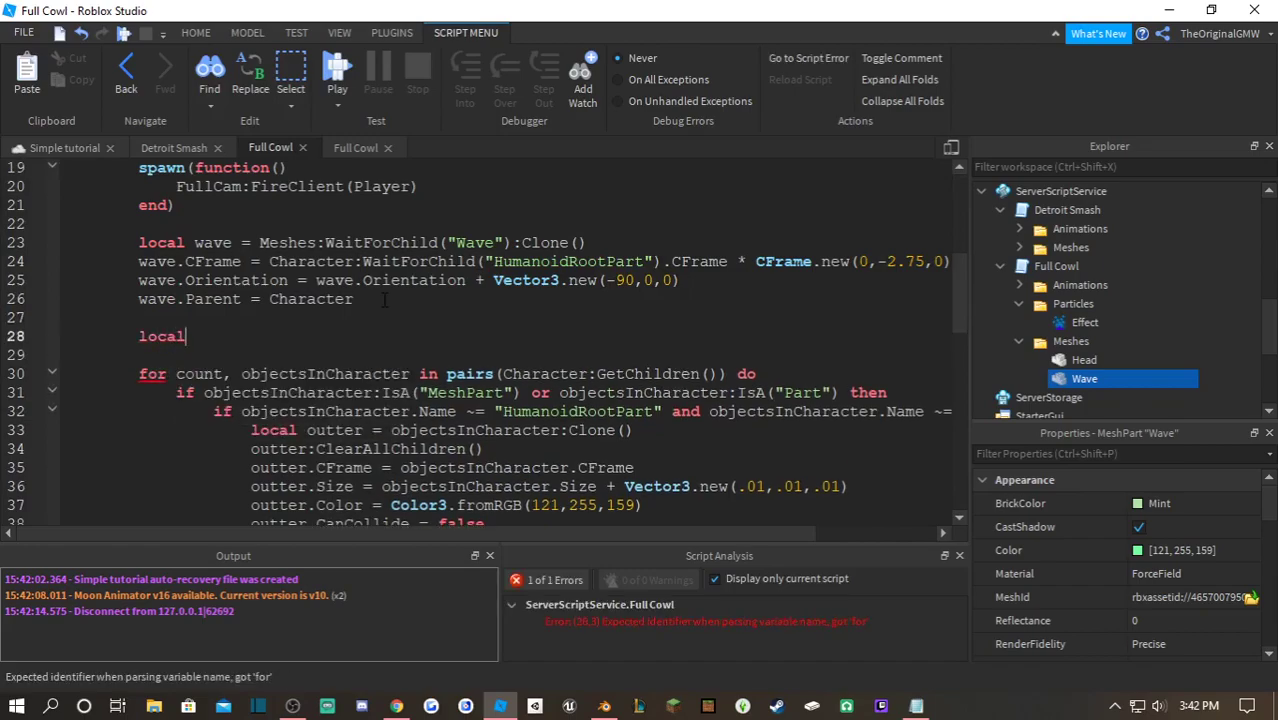
{"action": "type", "text": " Goal = {}"}
{"action": "key", "text": "Return"}
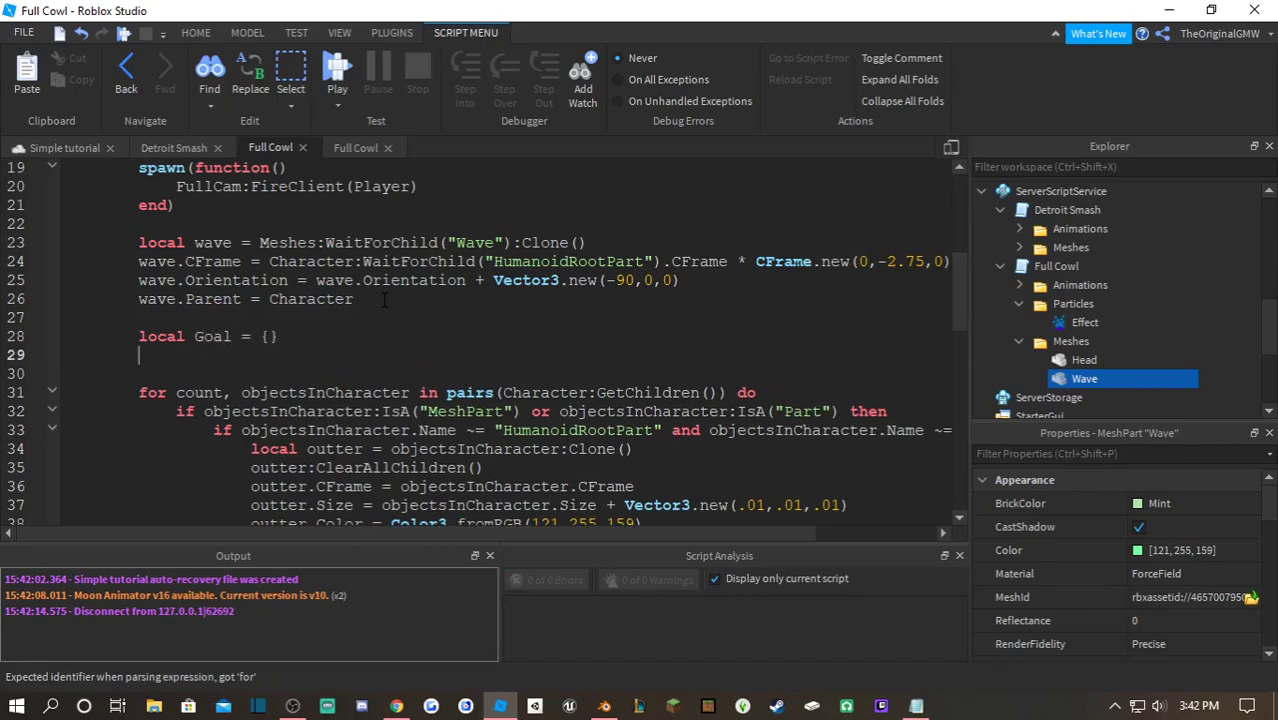
- Add a Goal.Size line that adds a Vector3.new() to wave.Size, leaving its arguments empty
{"action": "type", "text": "Goal."}
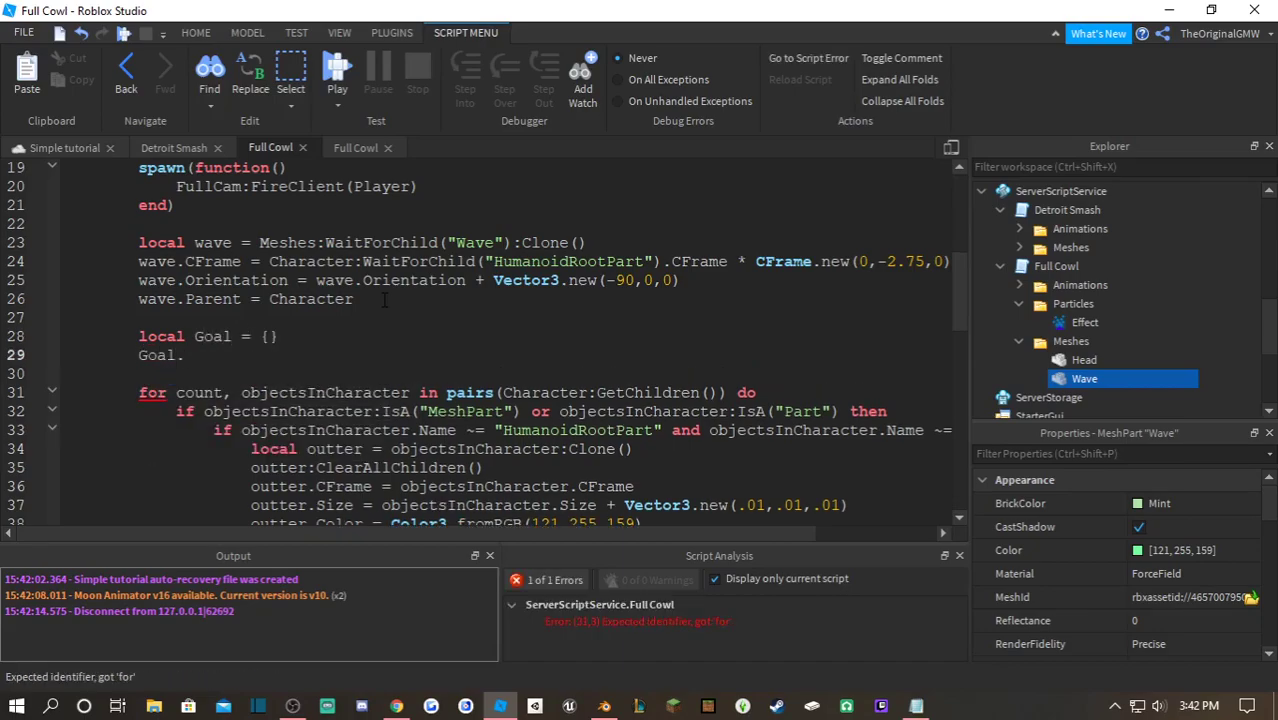
{"action": "type", "text": "WAv"}
{"action": "key", "text": "BackSpace"}
{"action": "key", "text": "BackSpace"}
{"action": "key", "text": "BackSpace"}
{"action": "type", "text": "Size ="}
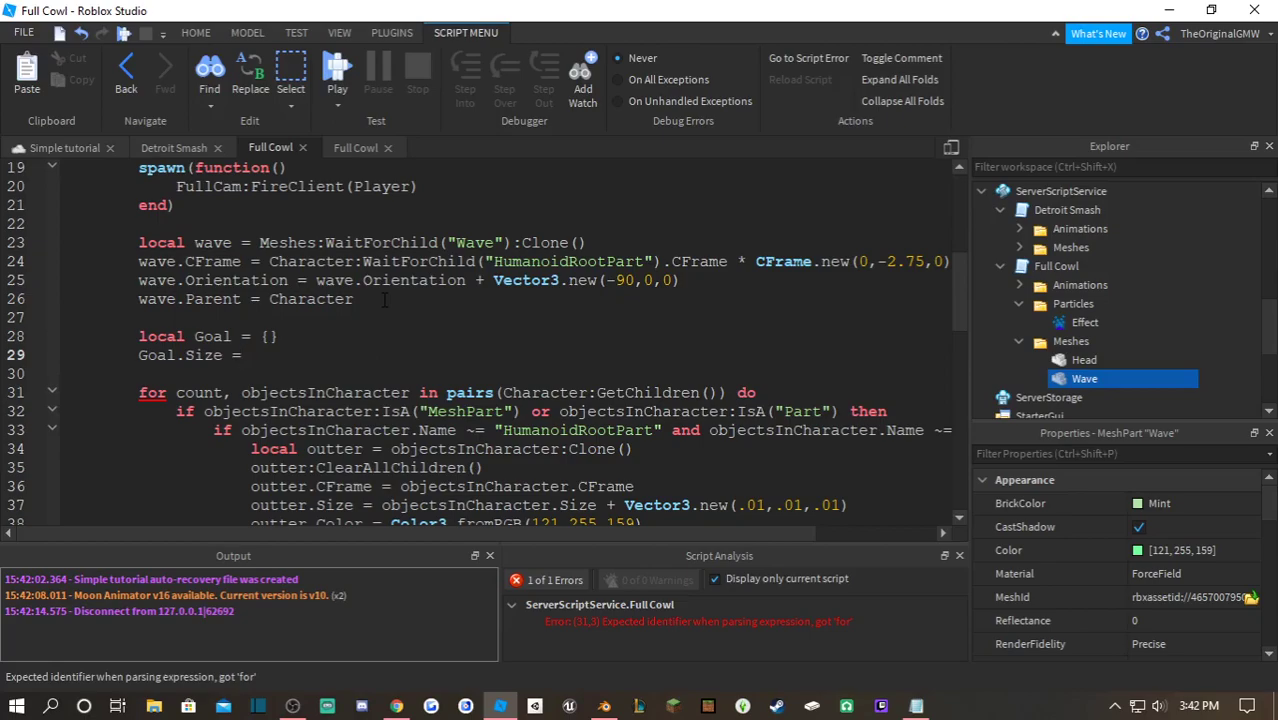
{"action": "type", "text": "wave"}
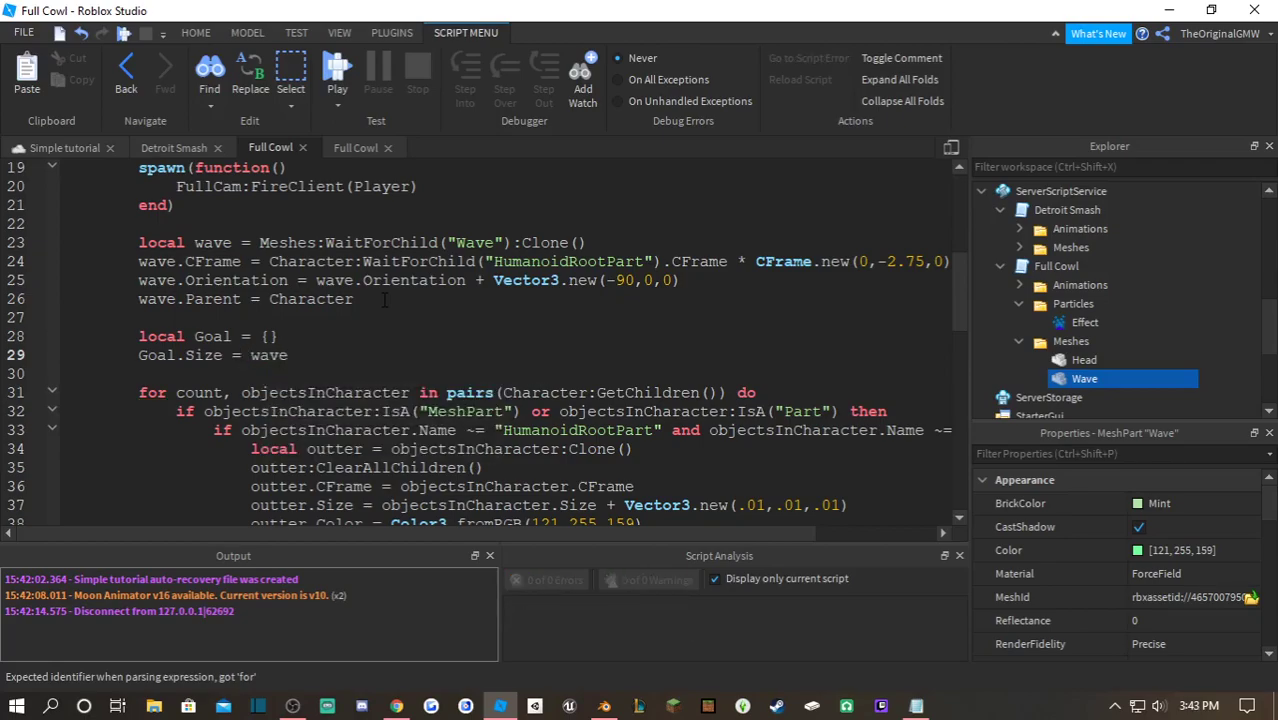
{"action": "type", "text": ".Size + "}
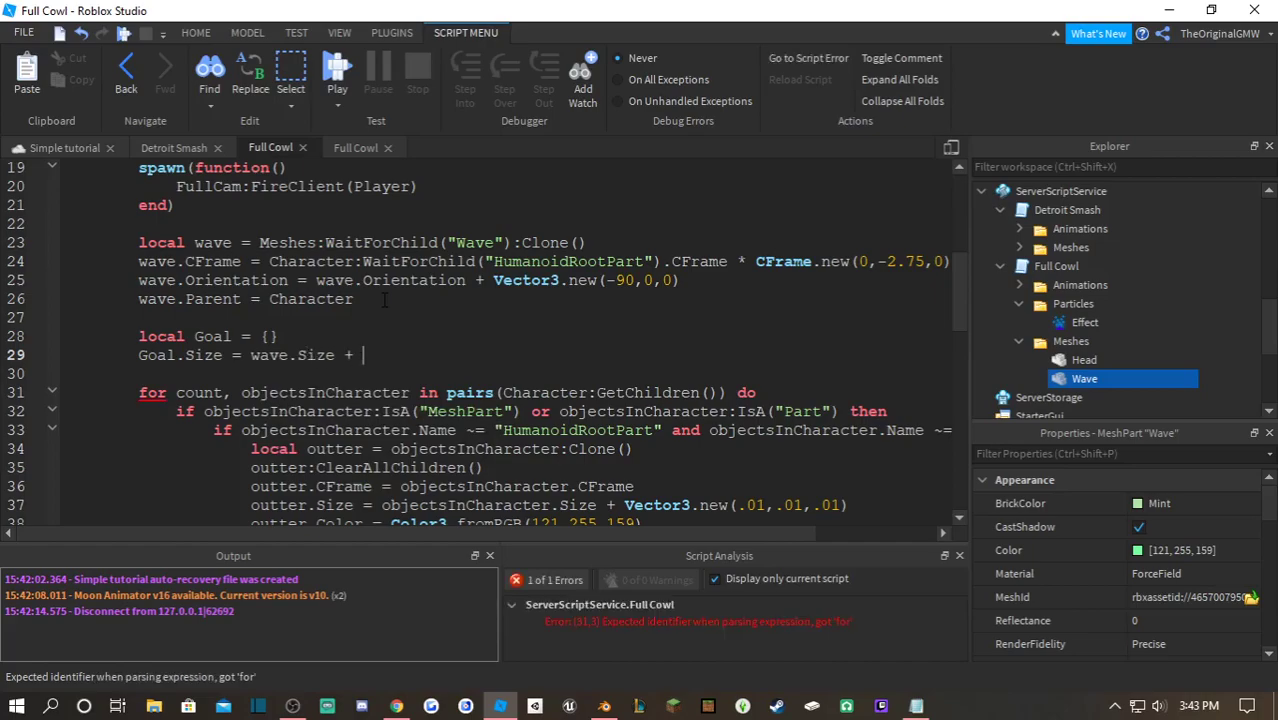
{"action": "type", "text": "Vector3.new("}
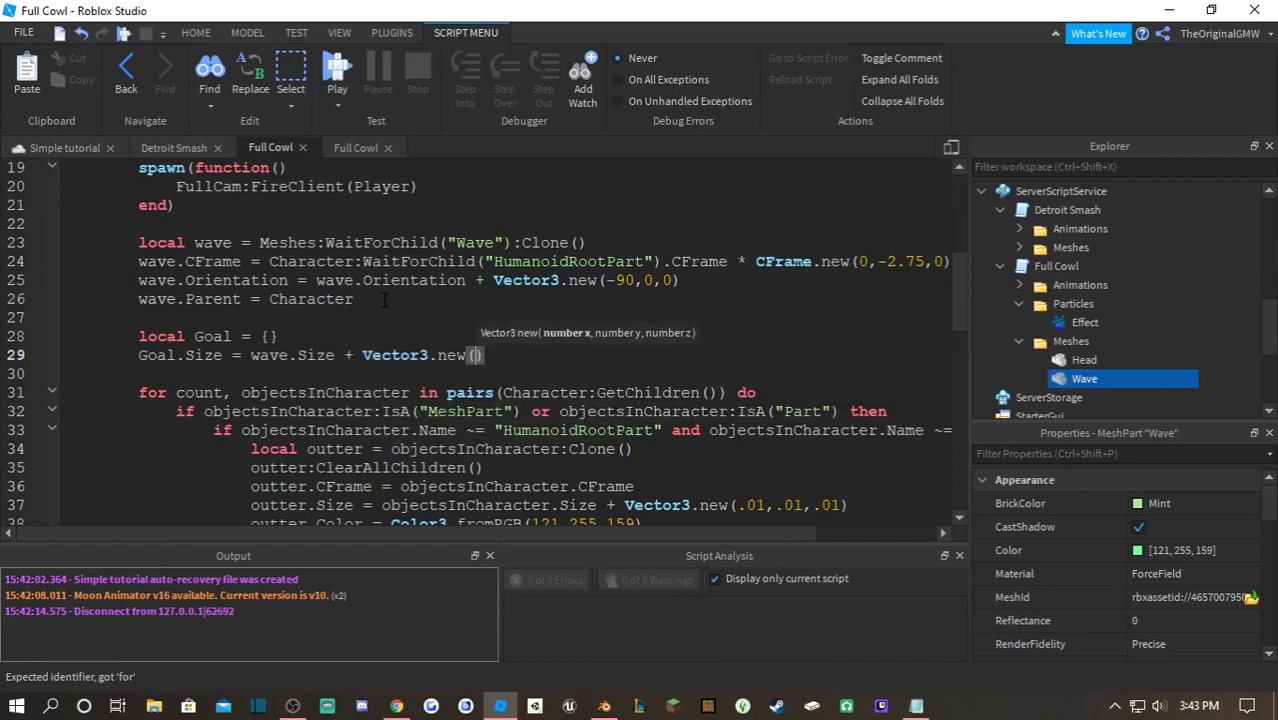
- Check the Wave mesh's Size property and fill in the Goal.Size vector as (10,10,1)
{"action": "scroll", "coordinate": [1160, 544], "scroll_direction": "down", "scroll_amount": 10}
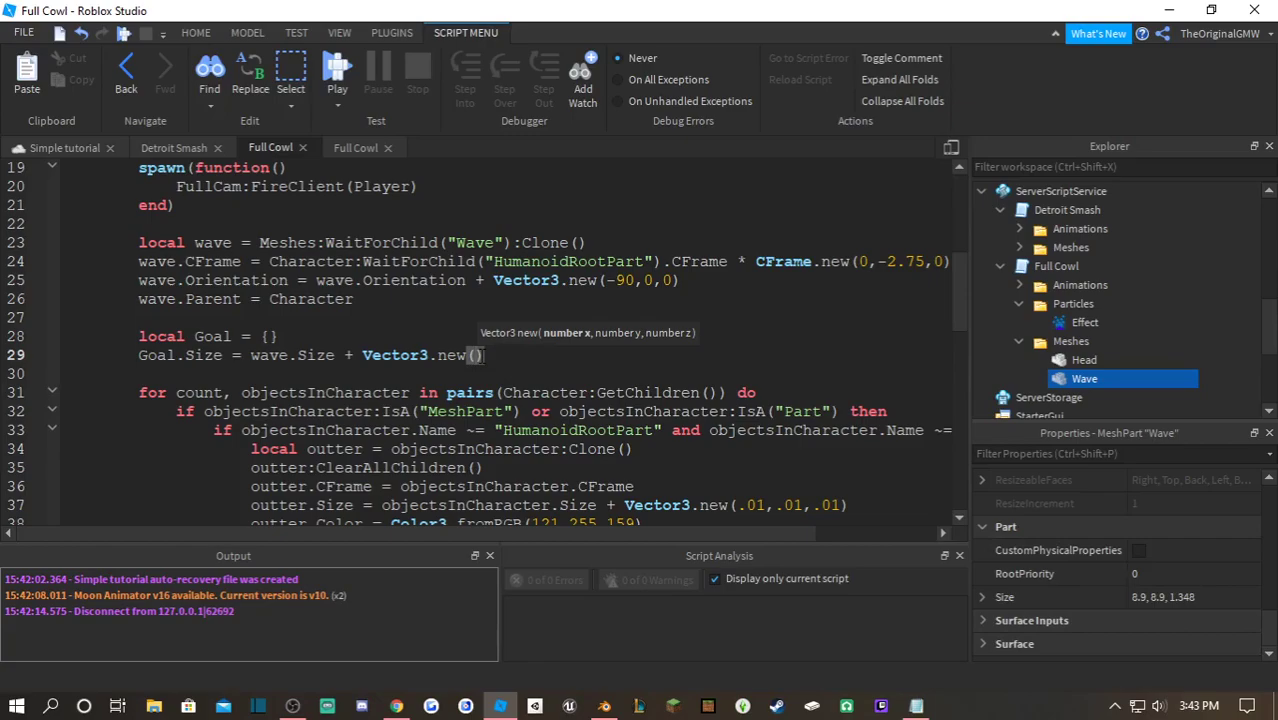
{"action": "type", "text": "10,10"}
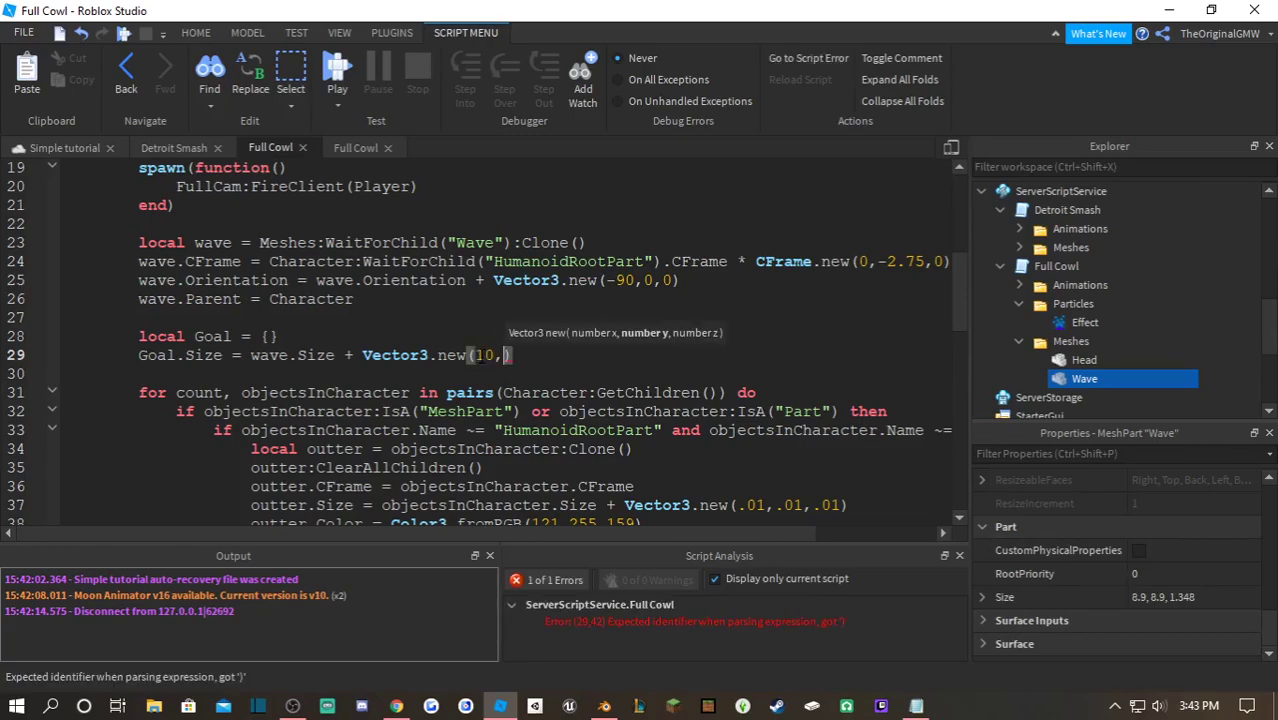
{"action": "type", "text": ","}
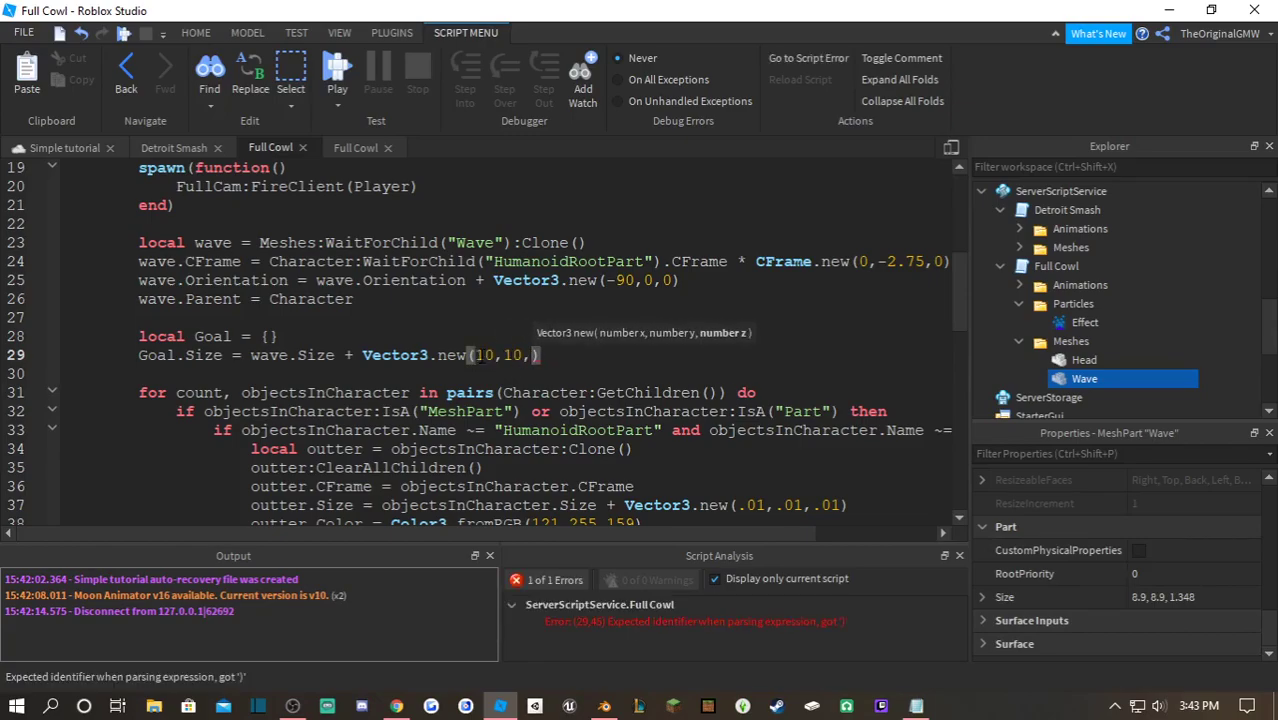
{"action": "type", "text": "2"}
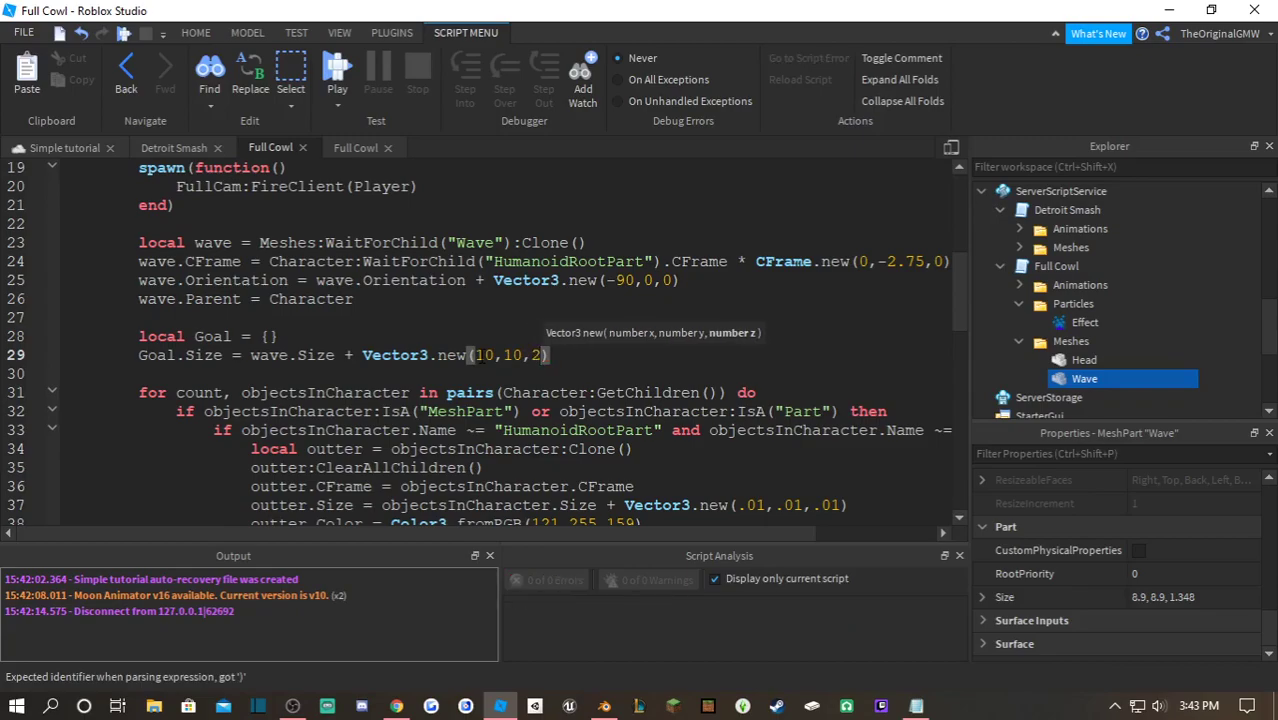
{"action": "key", "text": "BackSpace"}
{"action": "type", "text": "1"}
{"action": "key", "text": "Return"}
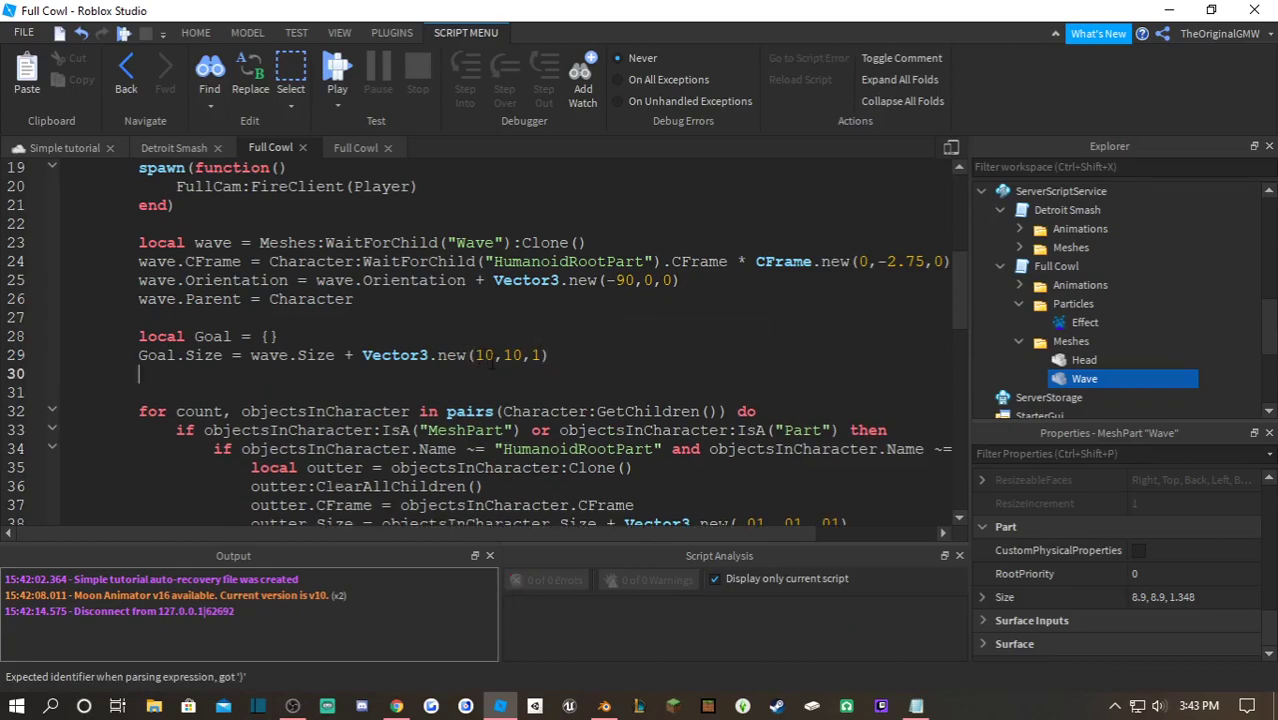
{"action": "left_click_drag", "start_coordinate": [522, 356], "coordinate": [475, 356]}
{"action": "left_click_drag", "start_coordinate": [335, 358], "coordinate": [268, 356]}
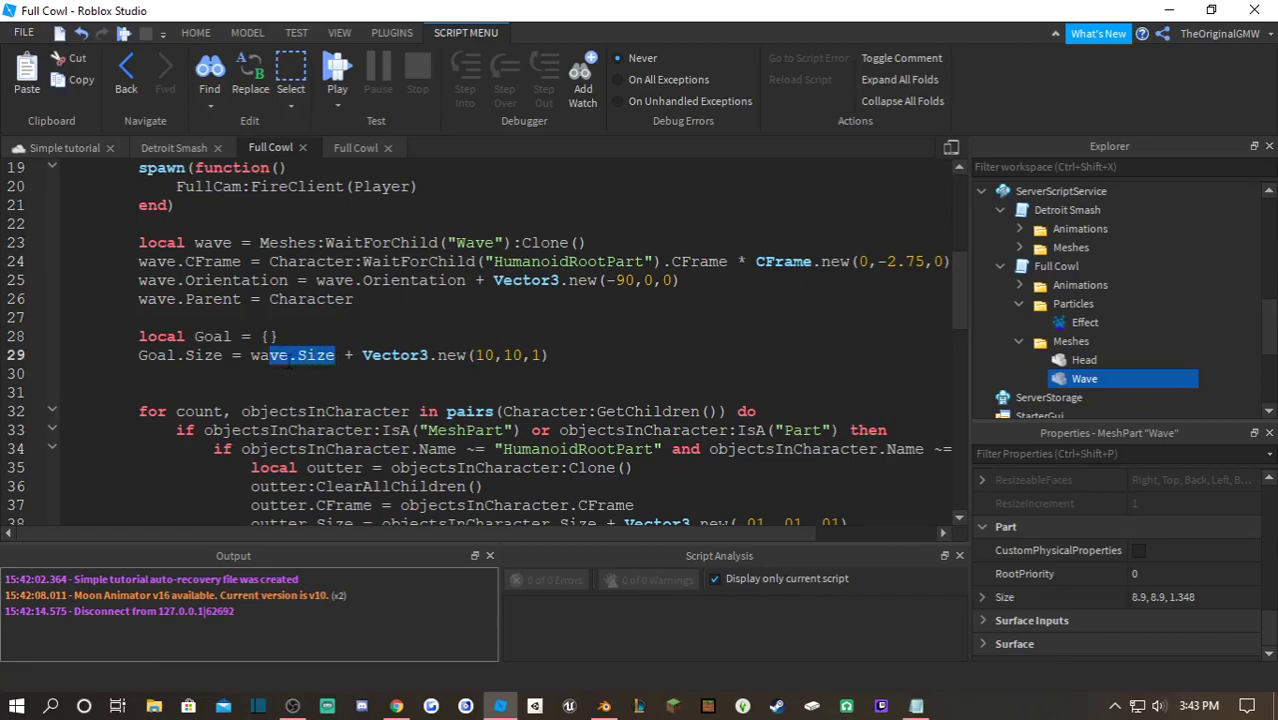
{"action": "left_click_drag", "start_coordinate": [558, 356], "coordinate": [362, 356]}
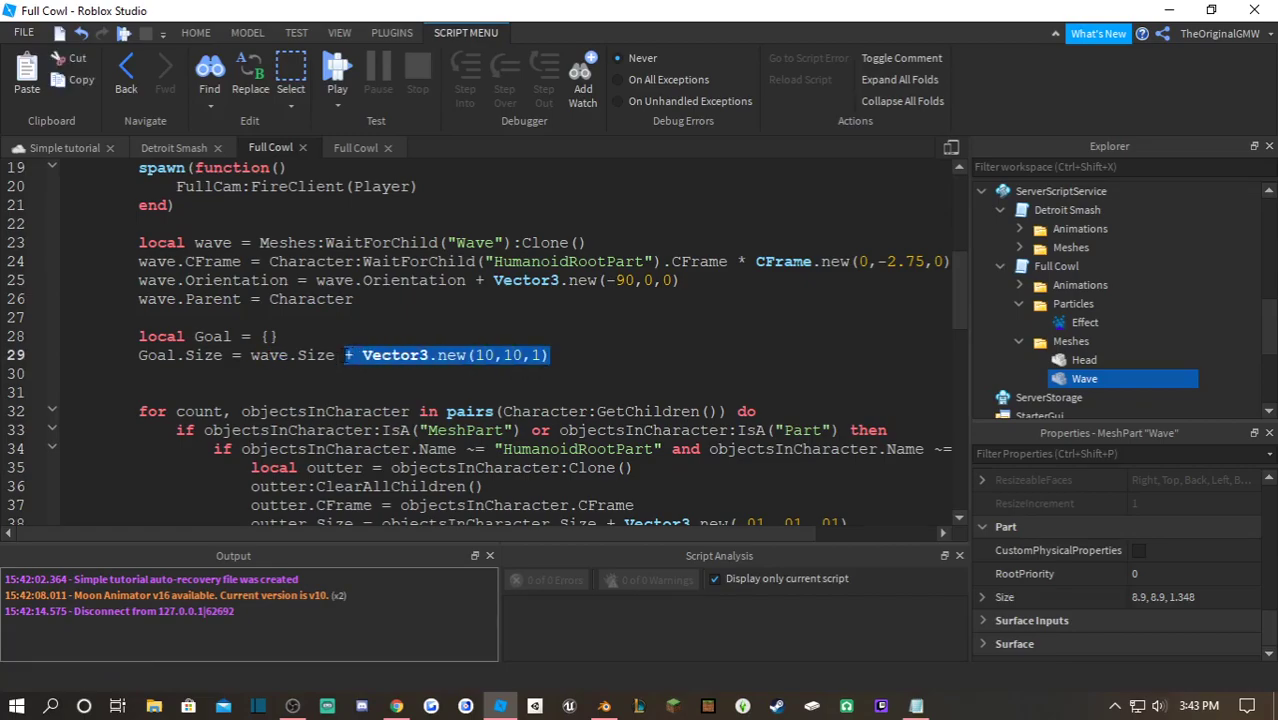
- Add the line Goal.Orietation = wave.Orientation + Vector3.new(0,3600) below Goal.Size
{"action": "left_click", "coordinate": [557, 355]}
{"action": "key", "text": "Return"}
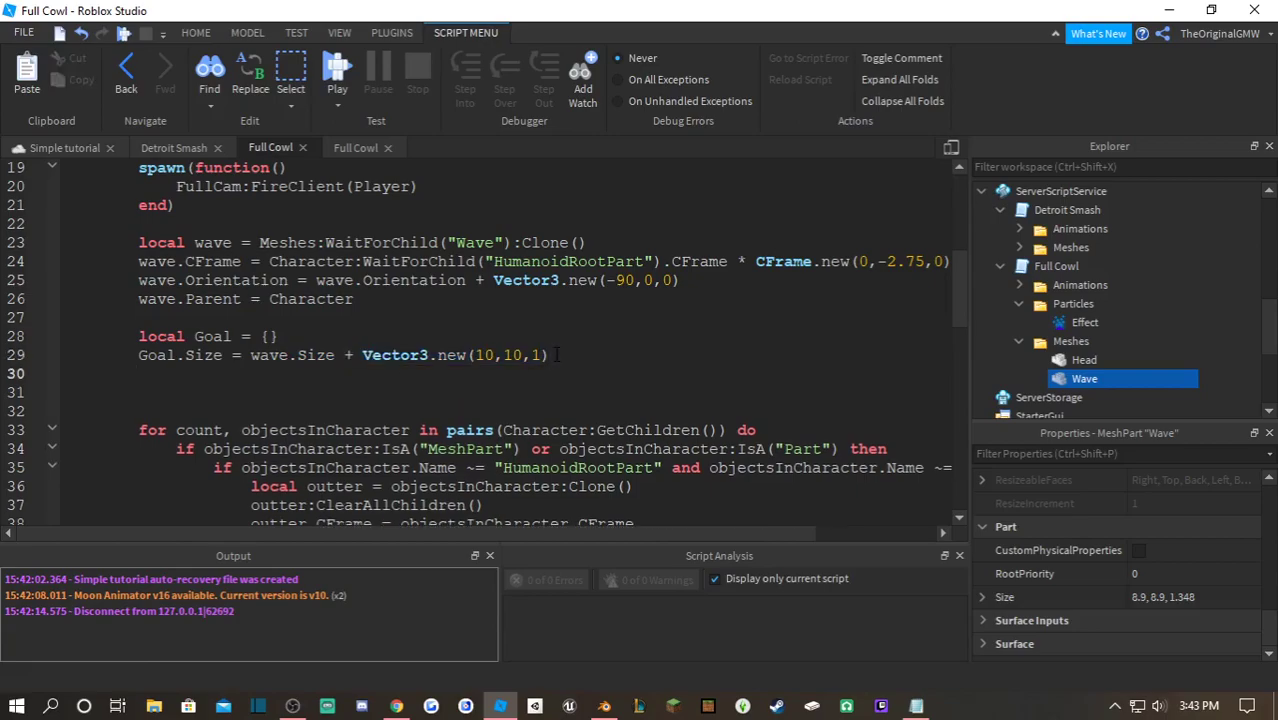
{"action": "type", "text": "Goal."}
{"action": "type", "text": "Orietant"}
{"action": "type", "text": "tion"}
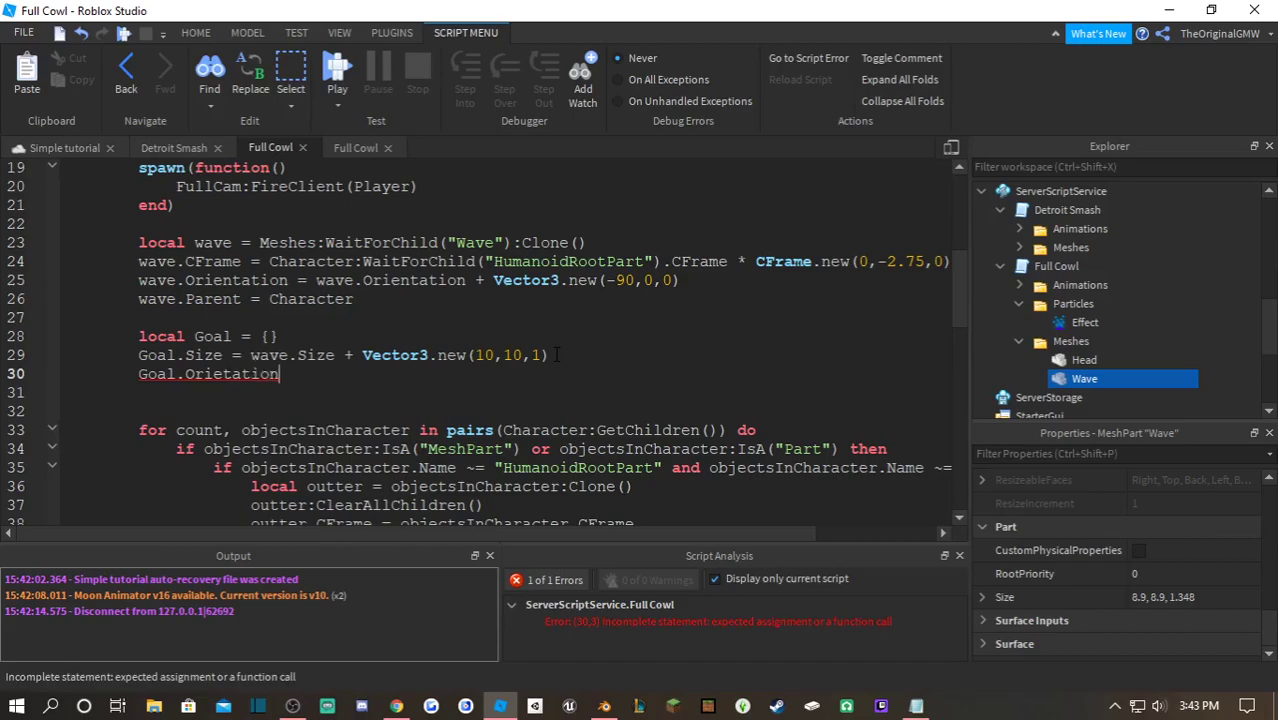
{"action": "type", "text": " = wave.Orien t"}
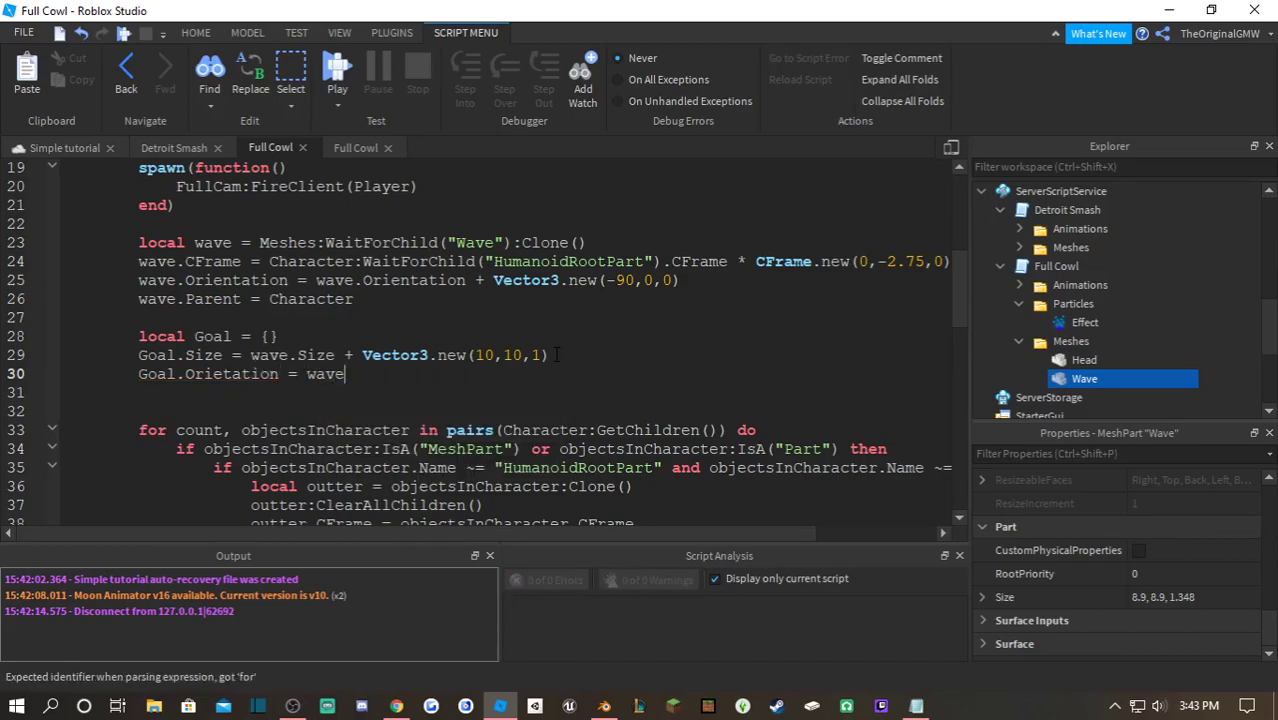
{"action": "key", "text": "BackSpace"}
{"action": "key", "text": "BackSpace"}
{"action": "type", "text": "tation + Vector3"}
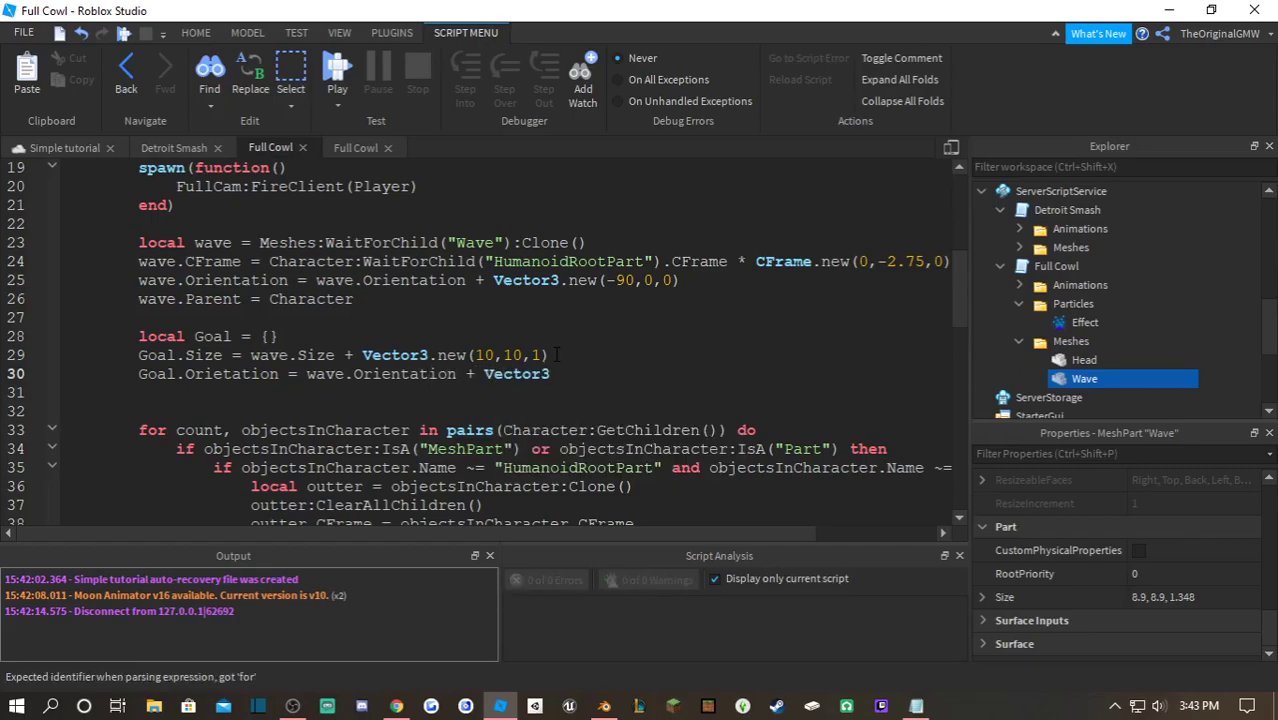
{"action": "type", "text": ".new("}
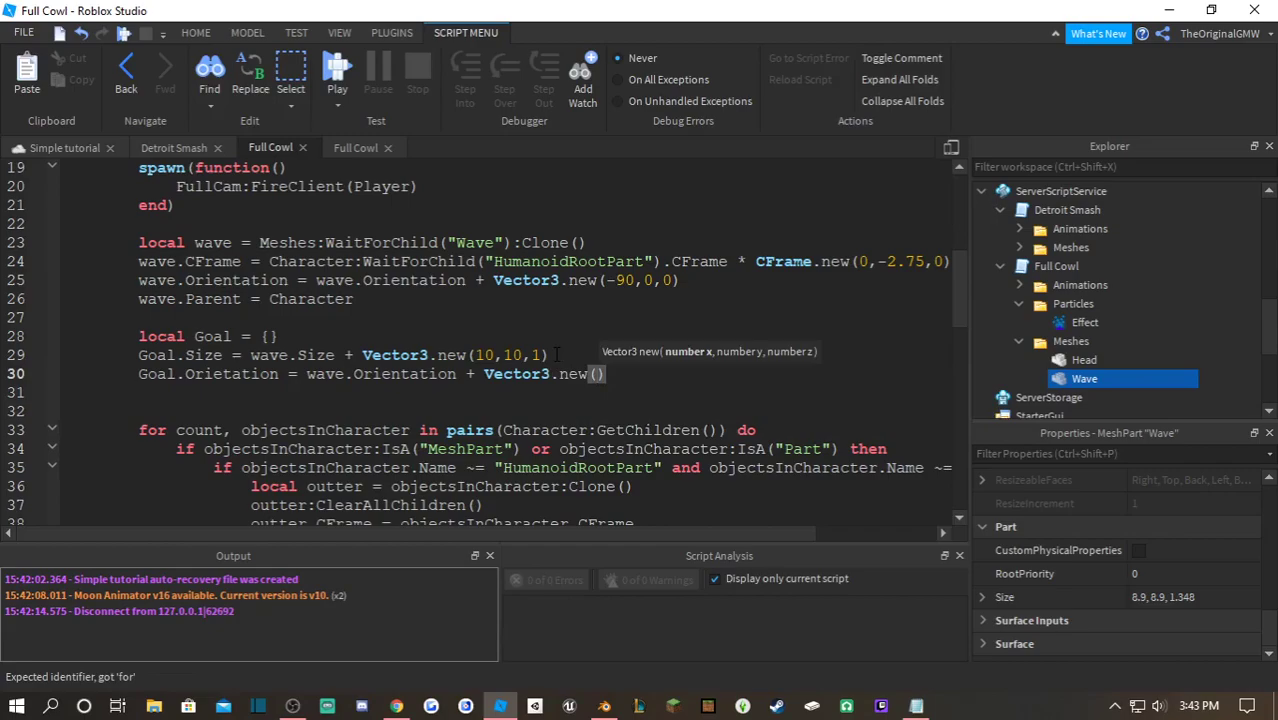
{"action": "type", "text": "0,"}
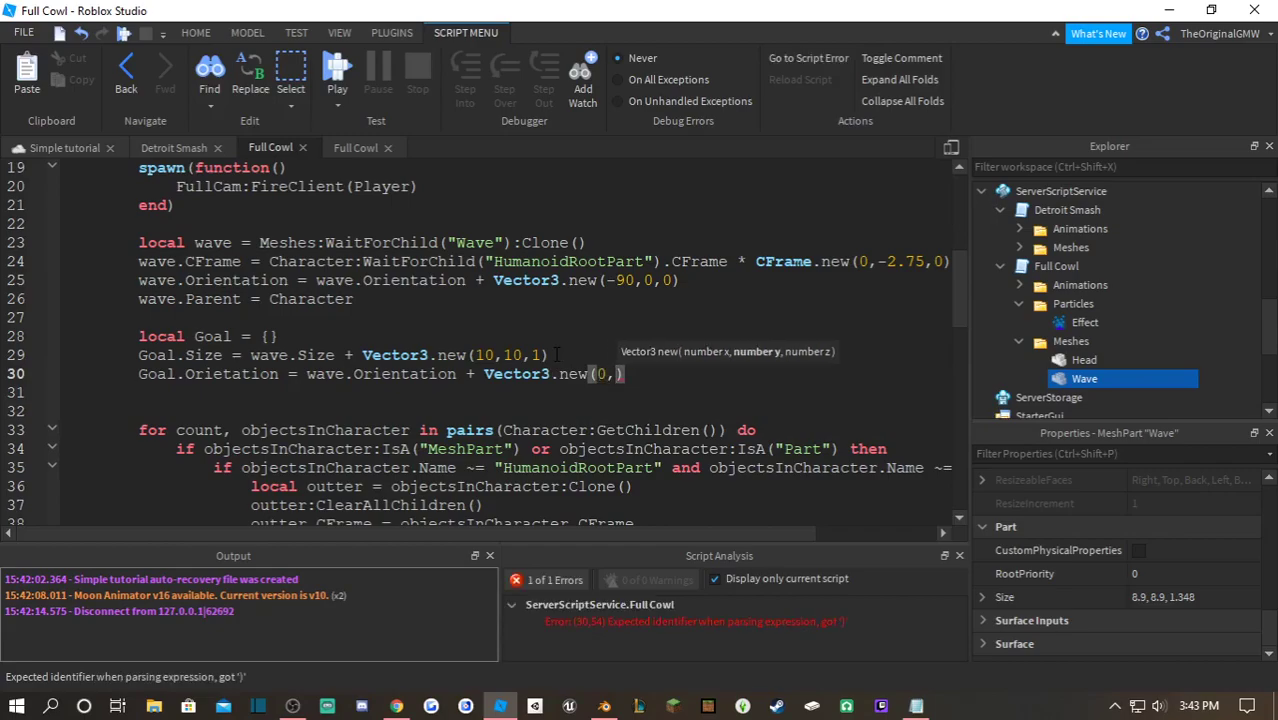
{"action": "type", "text": "3600"}
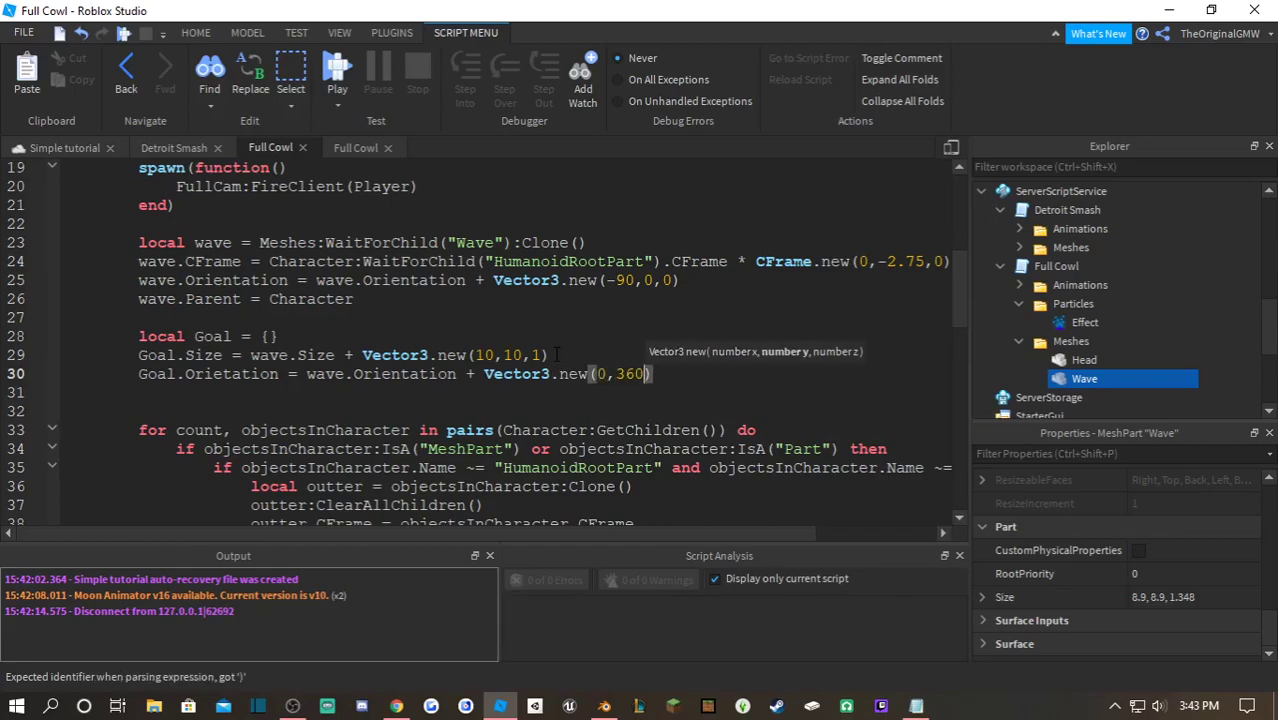
{"action": "type", "text": ")"}
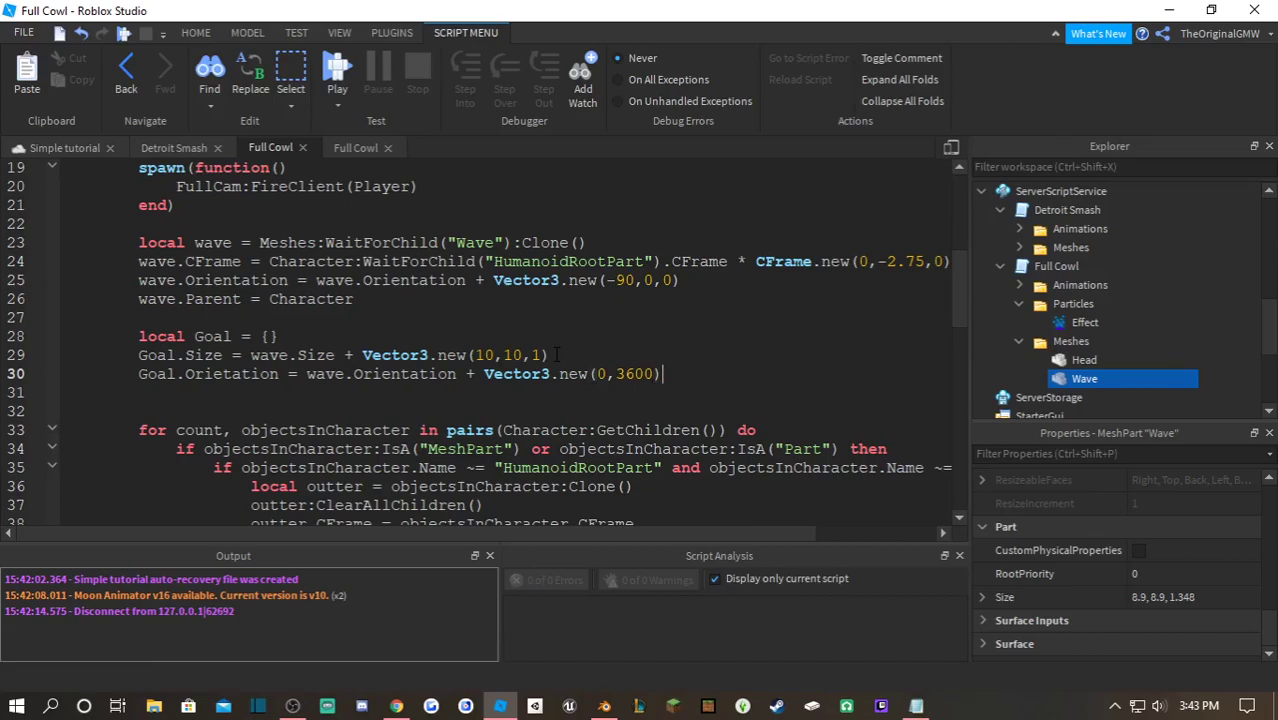
{"action": "key", "text": "Return"}
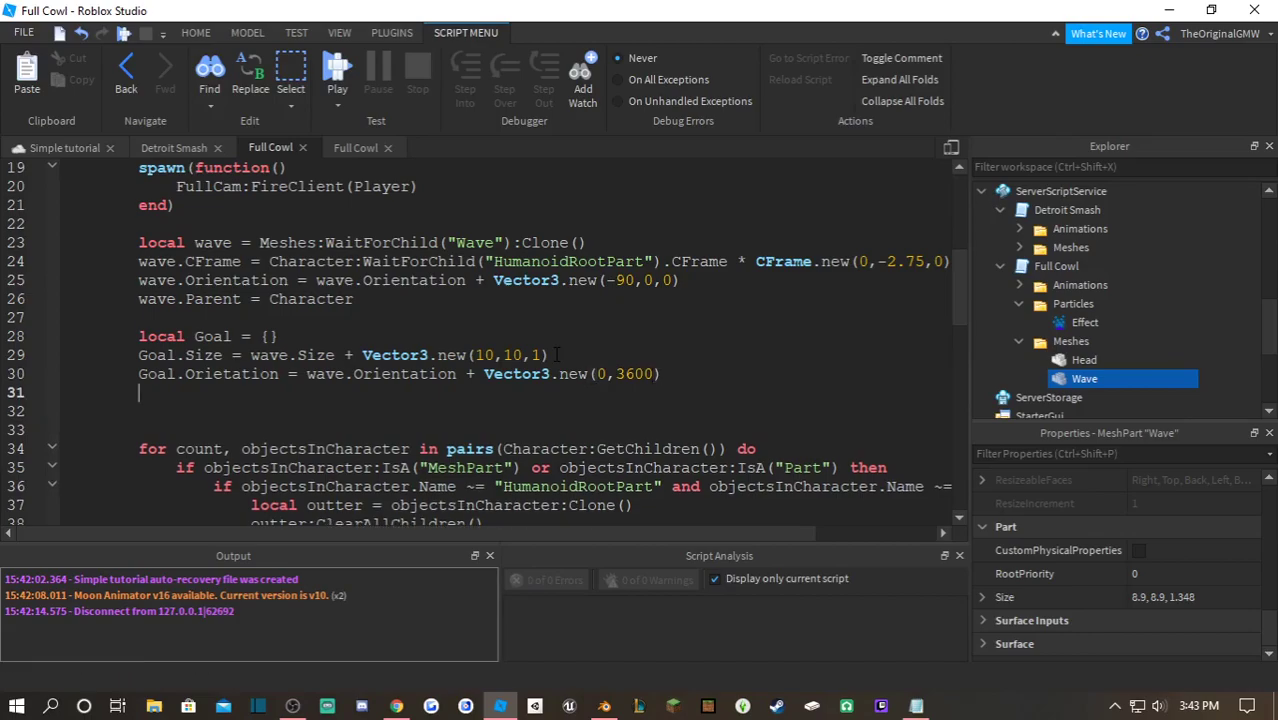
- Set Goal.Transparency to 1 on the line below the orientation goal
{"action": "type", "text": "Goal"}
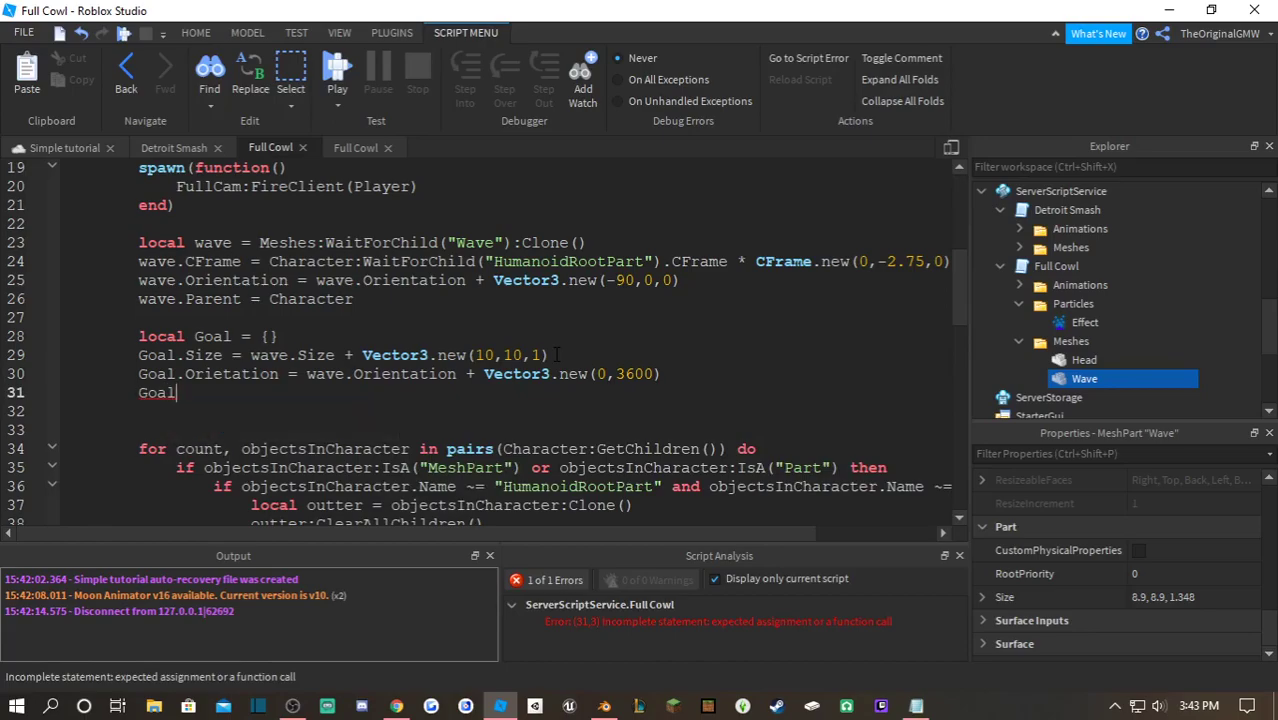
{"action": "type", "text": ".Transparency = "}
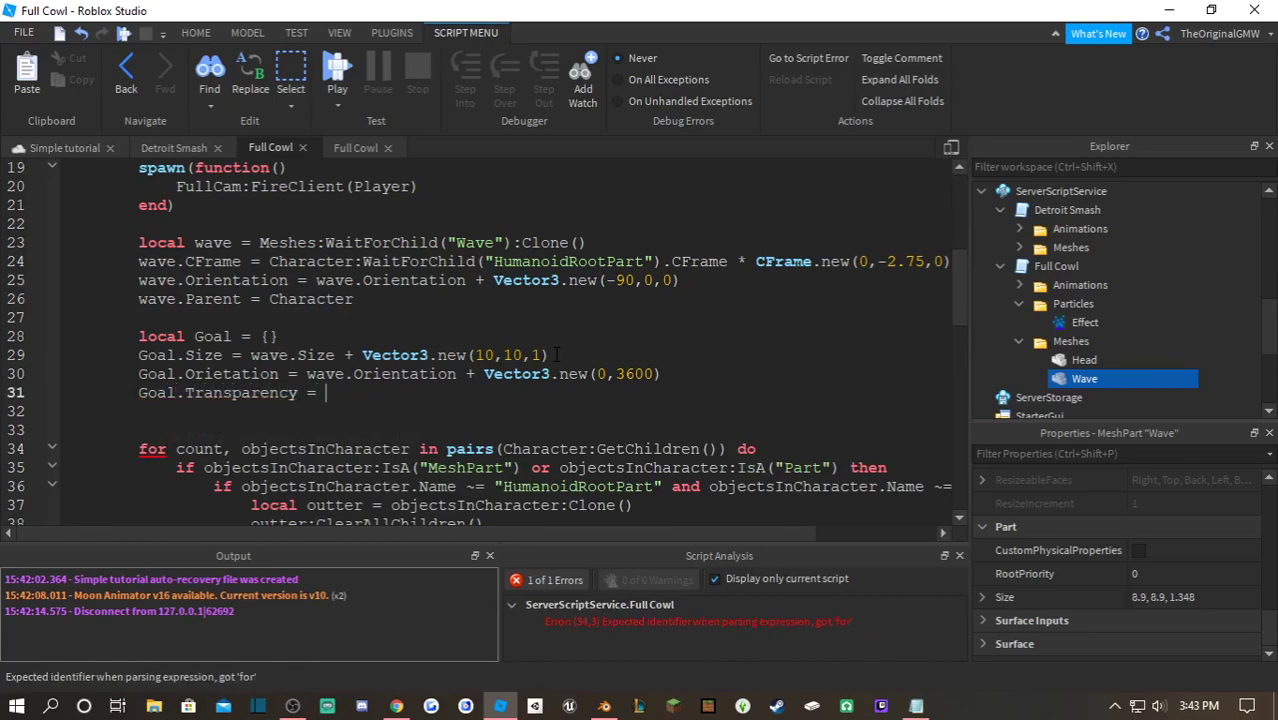
{"action": "type", "text": "1"}
{"action": "key", "text": "Return"}
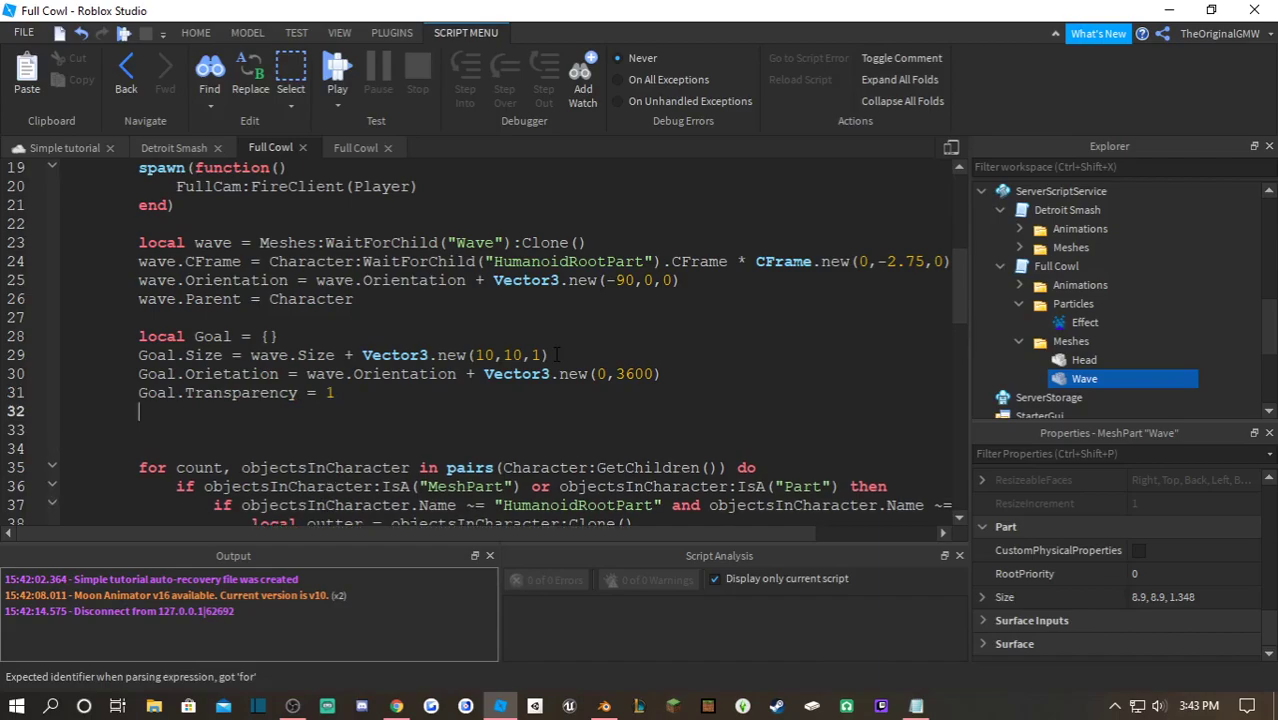
- Add the line local info = TweenInfo.new(2) below the transparency goal
{"action": "type", "text": "goa"}
{"action": "key", "text": "BackSpace"}
{"action": "key", "text": "BackSpace"}
{"action": "type", "text": "o"}
{"action": "key", "text": "BackSpace"}
{"action": "key", "text": "BackSpace"}
{"action": "type", "text": "local ino"}
{"action": "key", "text": "BackSpace"}
{"action": "type", "text": "fo = twe"}
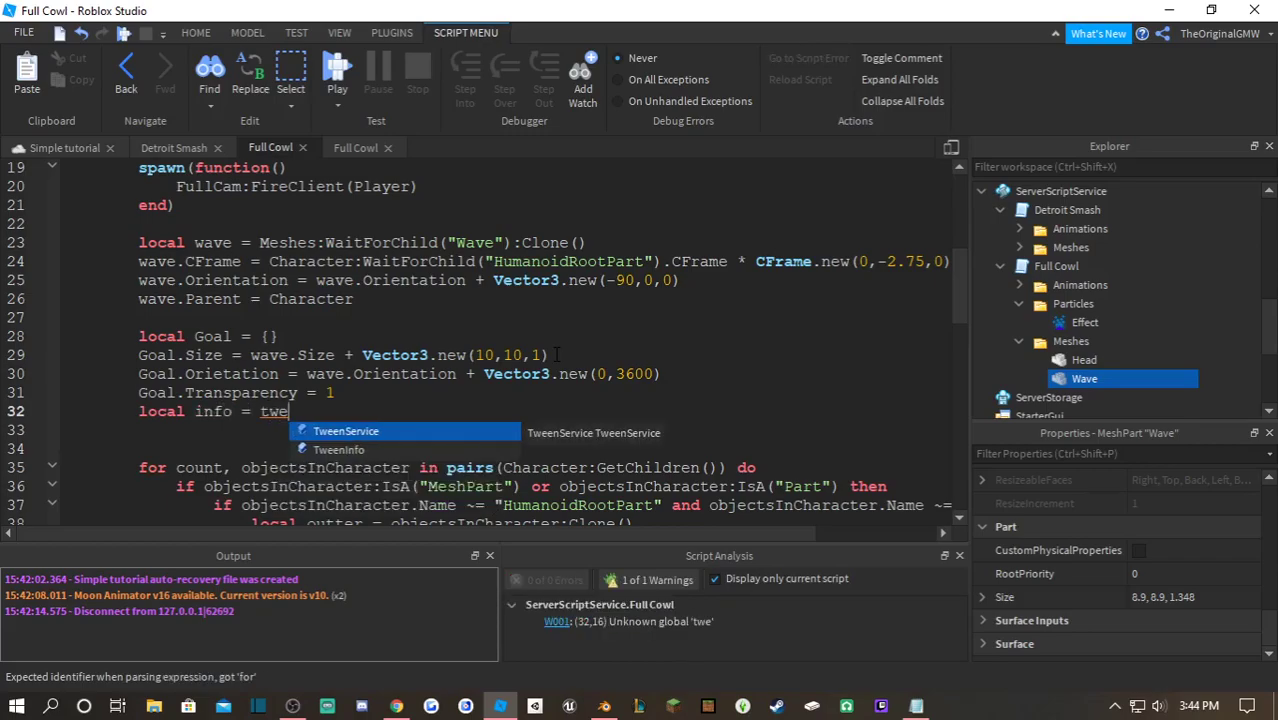
{"action": "key", "text": "Down"}
{"action": "key", "text": "Tab"}
{"action": "type", "text": "."}
{"action": "key", "text": "Tab"}
{"action": "type", "text": "(1"}
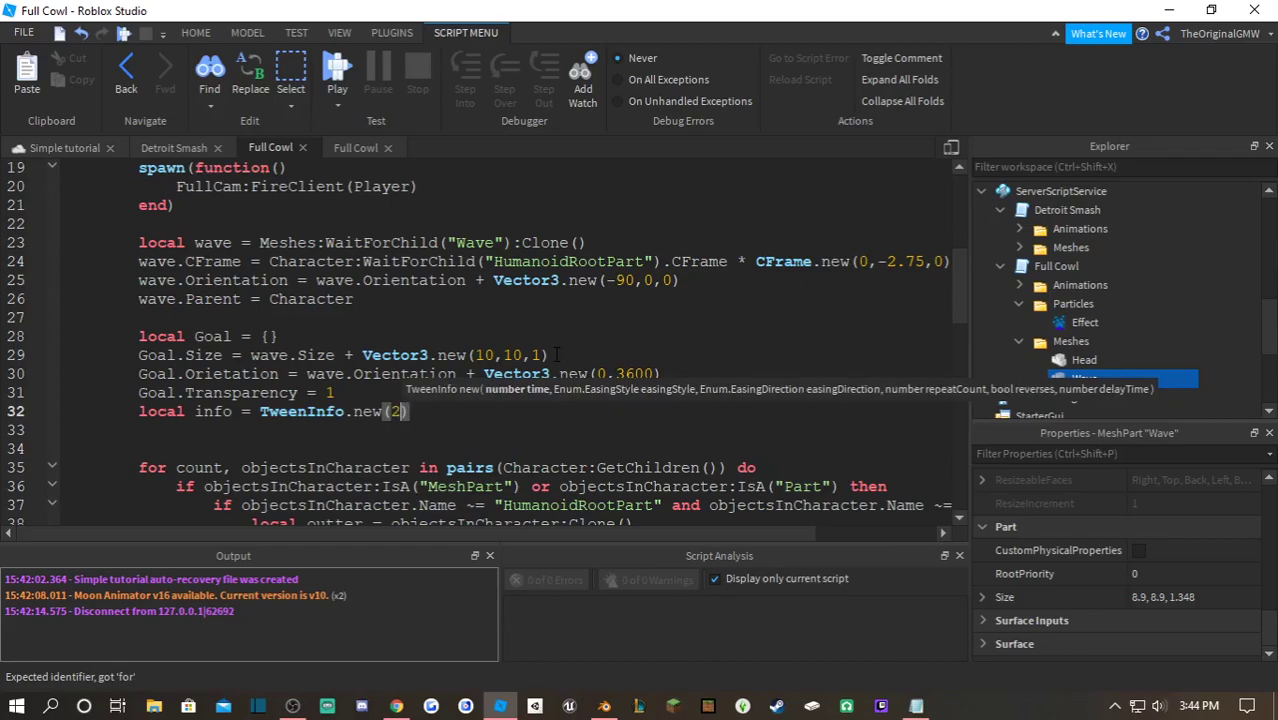
{"action": "key", "text": "Right"}
- Declare local tween = TweenService:Create(wave,info,Goal) on the line below the tween info
{"action": "key", "text": "Return"}
{"action": "type", "text": "local"}
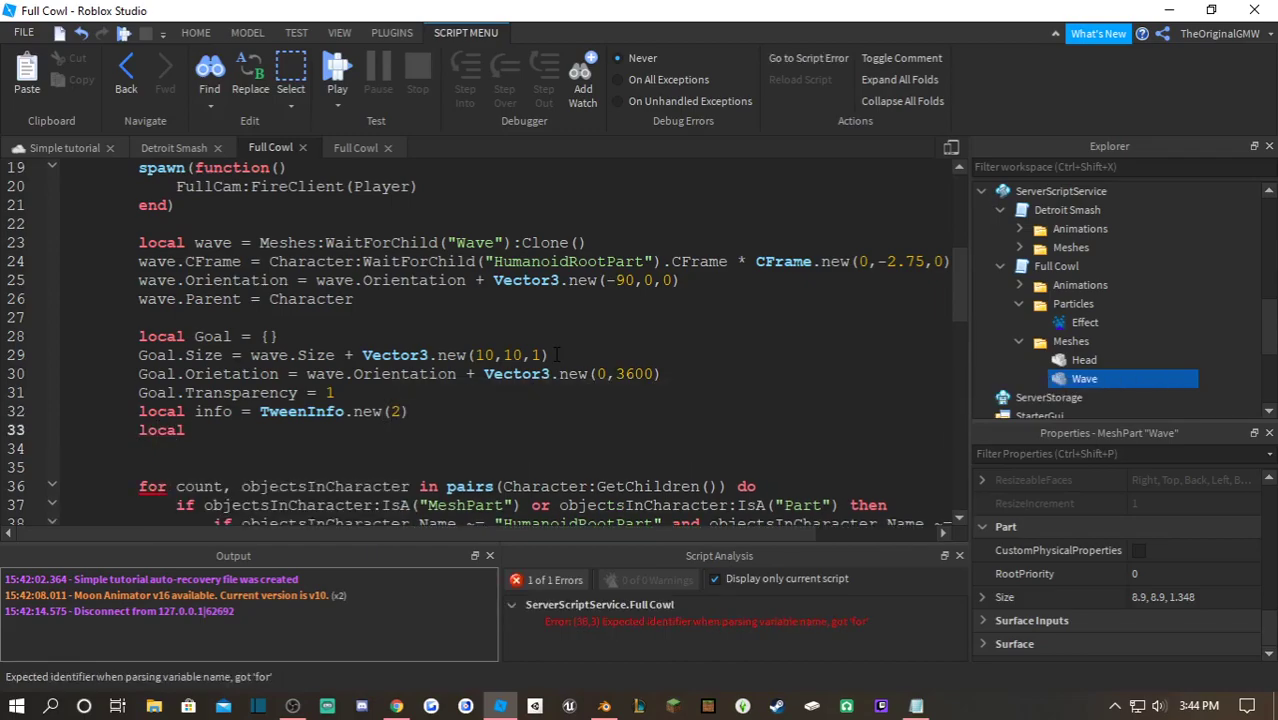
{"action": "type", "text": " tween = twe"}
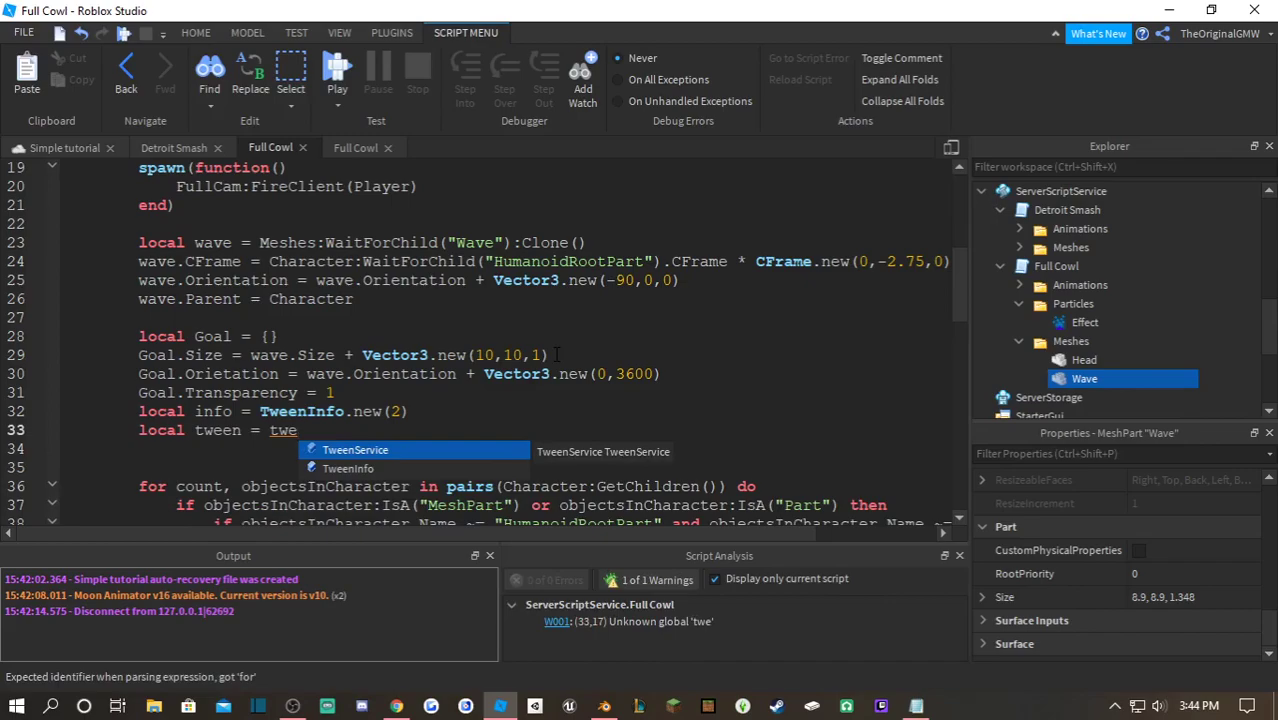
{"action": "key", "text": "Tab"}
{"action": "type", "text": ":Cre"}
{"action": "key", "text": "Tab"}
{"action": "type", "text": "("}
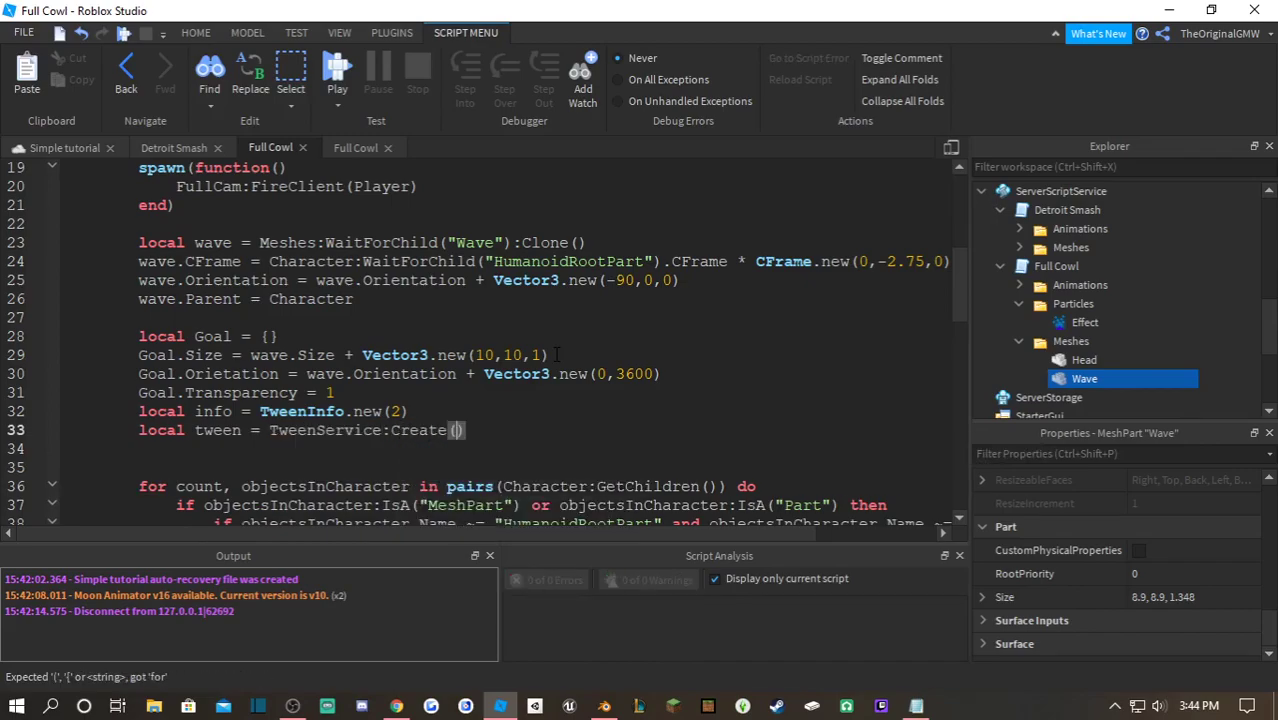
{"action": "type", "text": "wave,"}
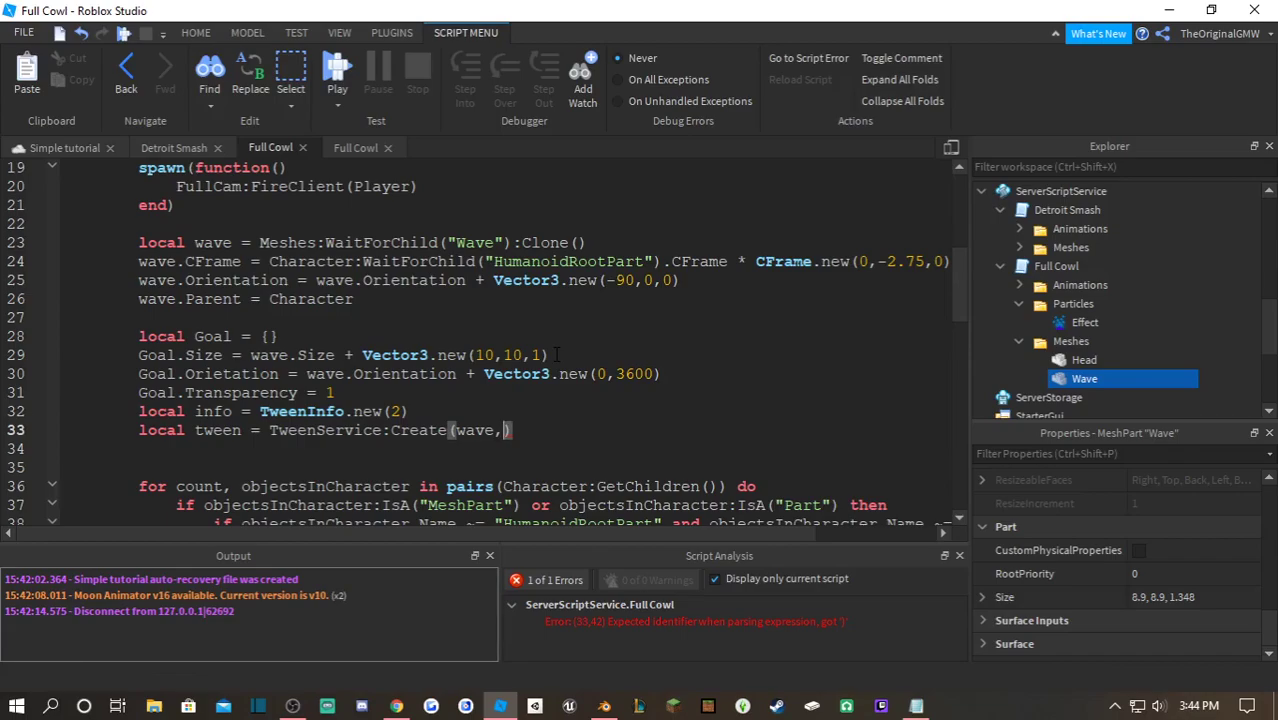
{"action": "type", "text": "info,goal"}
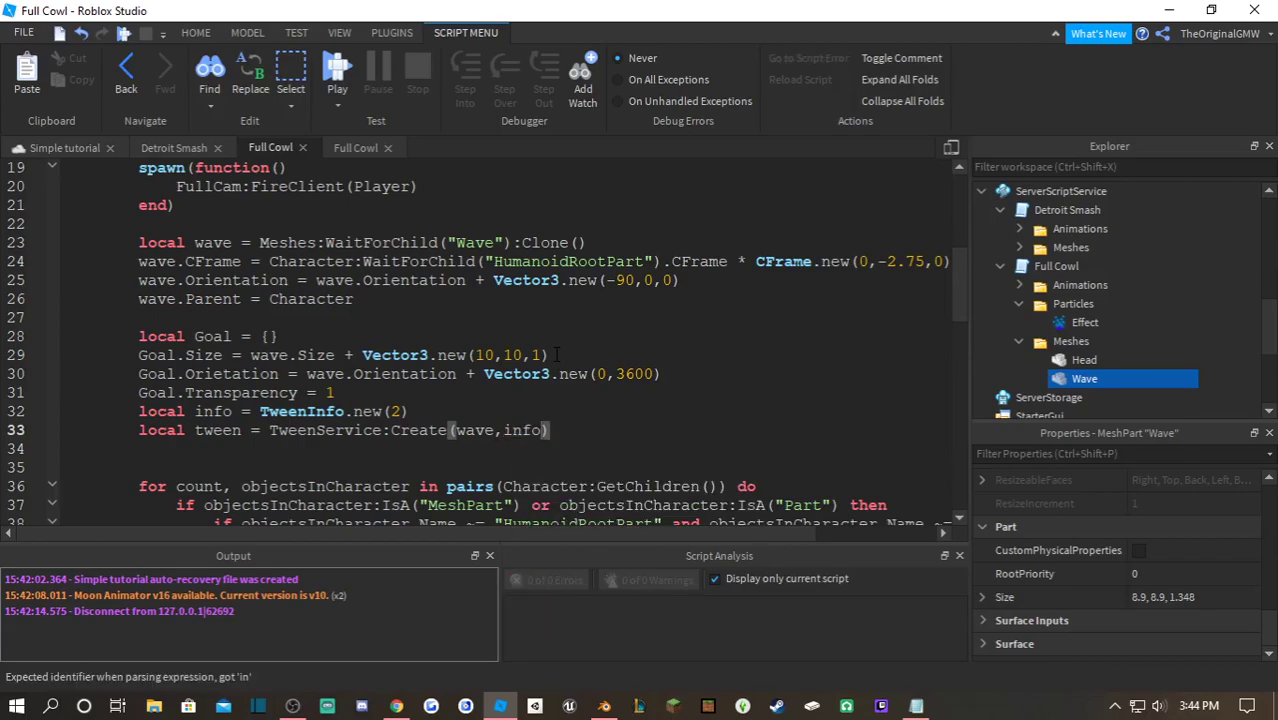
{"action": "key", "text": "Tab"}
{"action": "key", "text": "End"}
- Call tween:Play() on the line below the tween declaration
{"action": "key", "text": "Return"}
{"action": "type", "text": "twe"}
{"action": "key", "text": "Down"}
{"action": "key", "text": "Down"}
{"action": "key", "text": "Tab"}
{"action": "type", "text": ":Play()"}
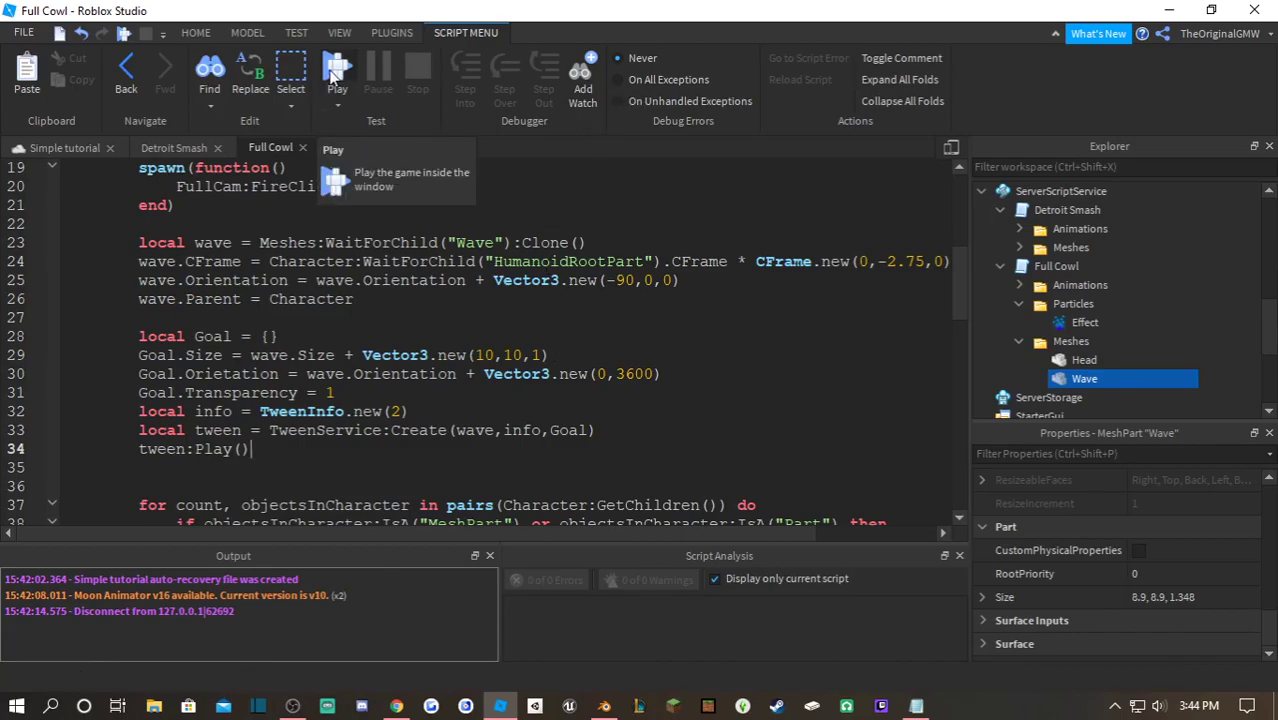
- Playtest the game and turn the camera to face the character while checking the Full Cowl wave effect
{"action": "left_click", "coordinate": [336, 75]}
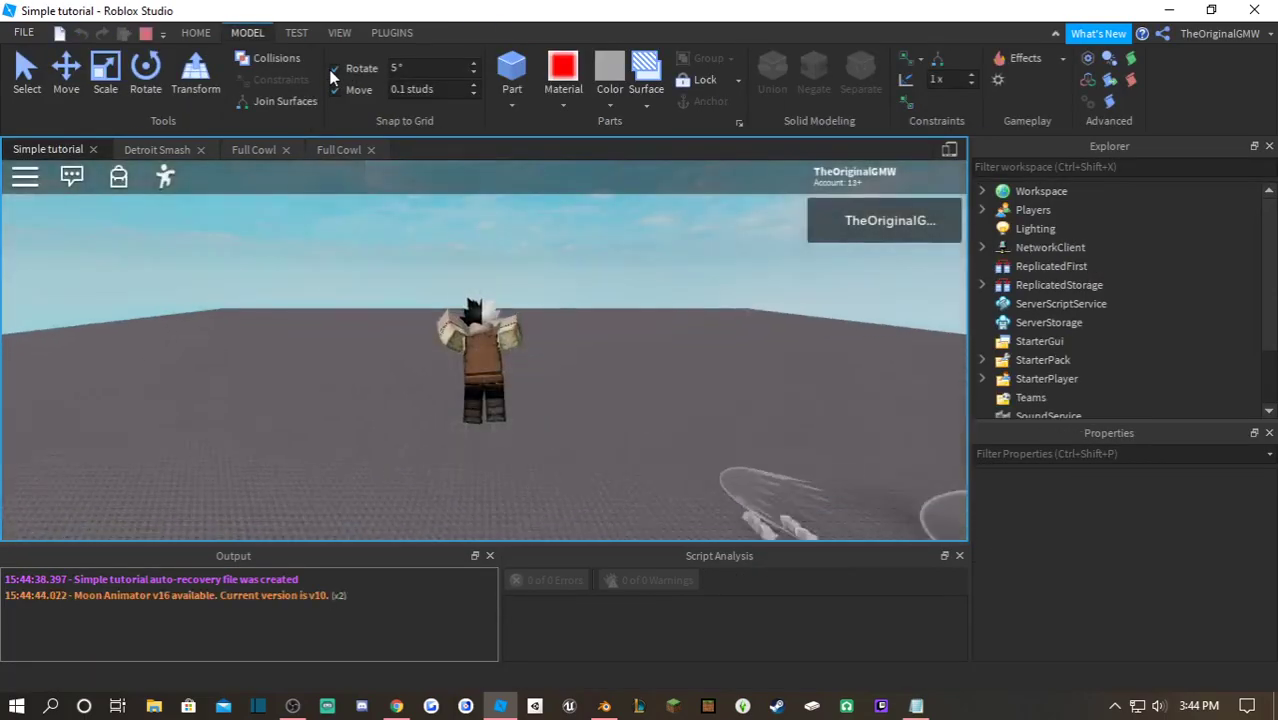
{"action": "right_click_drag", "start_coordinate": [524, 316], "coordinate": [526, 318]}
{"action": "key", "text": "s"}
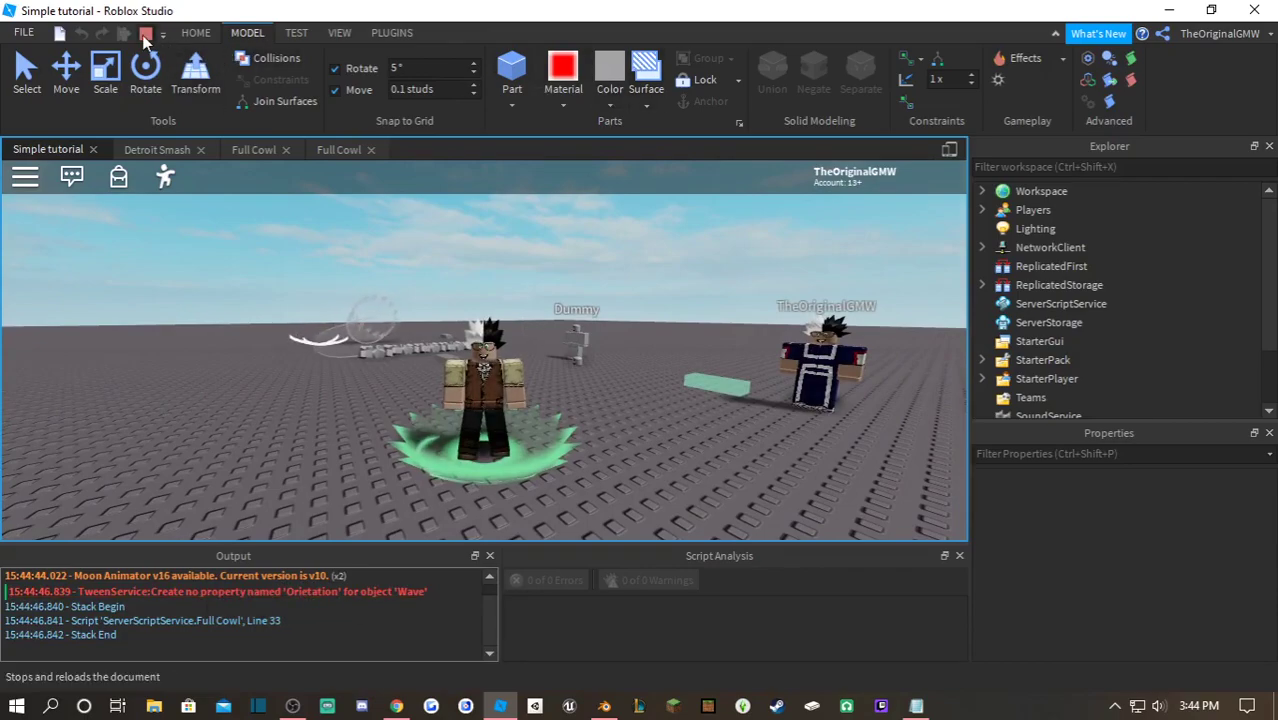
- Correct the misspelled Orietation to Orientation in the Goal line of the server-side Full Cowl script
{"action": "left_click", "coordinate": [344, 150]}
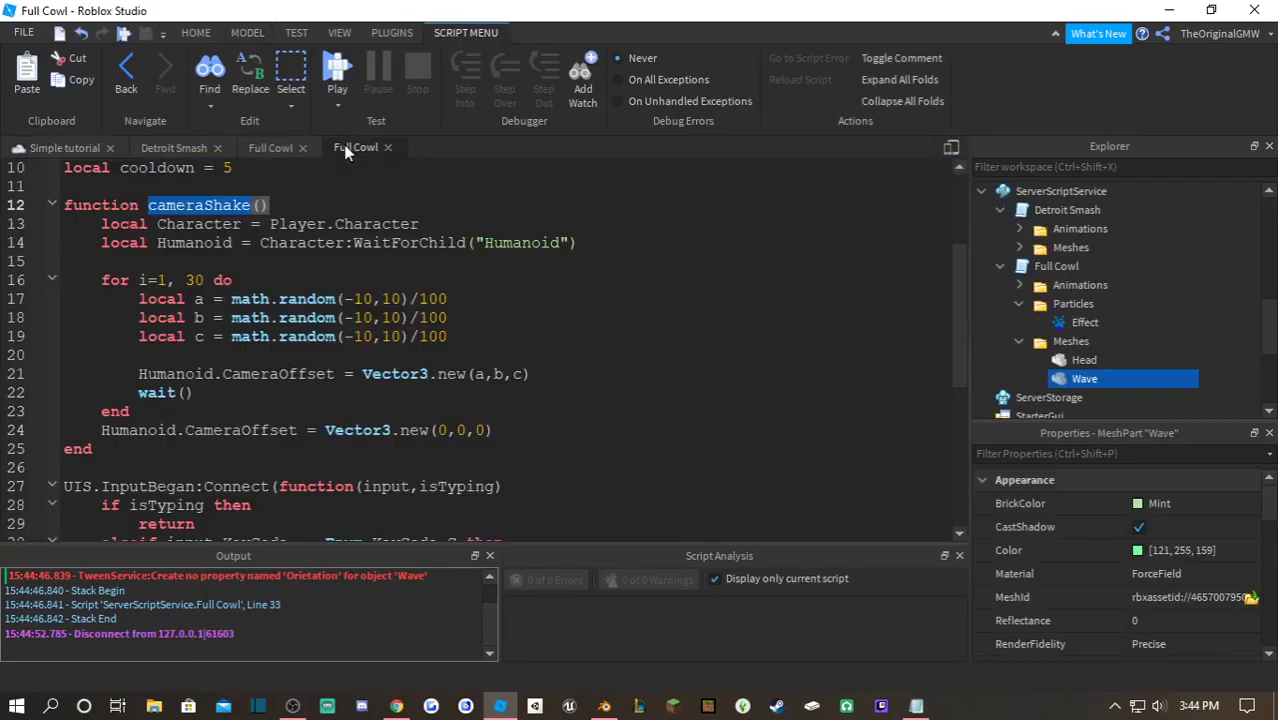
{"action": "left_click", "coordinate": [266, 148]}
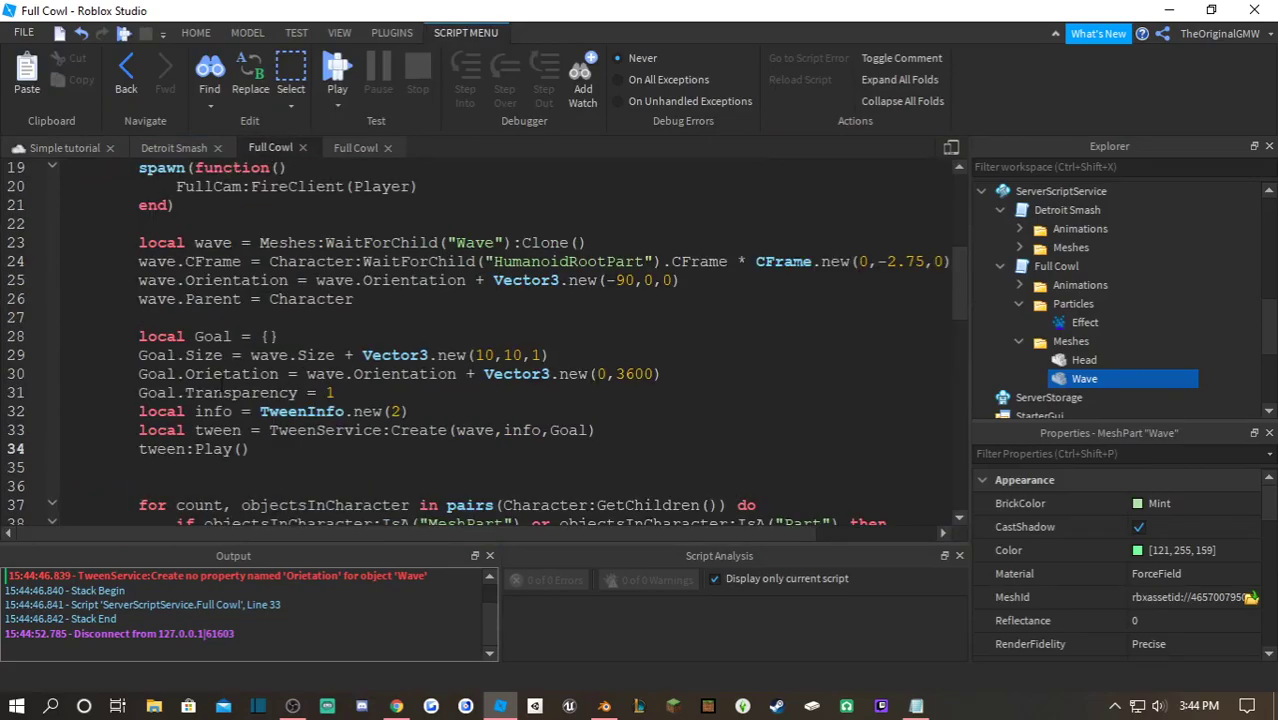
{"action": "left_click", "coordinate": [222, 374]}
{"action": "type", "text": "n"}
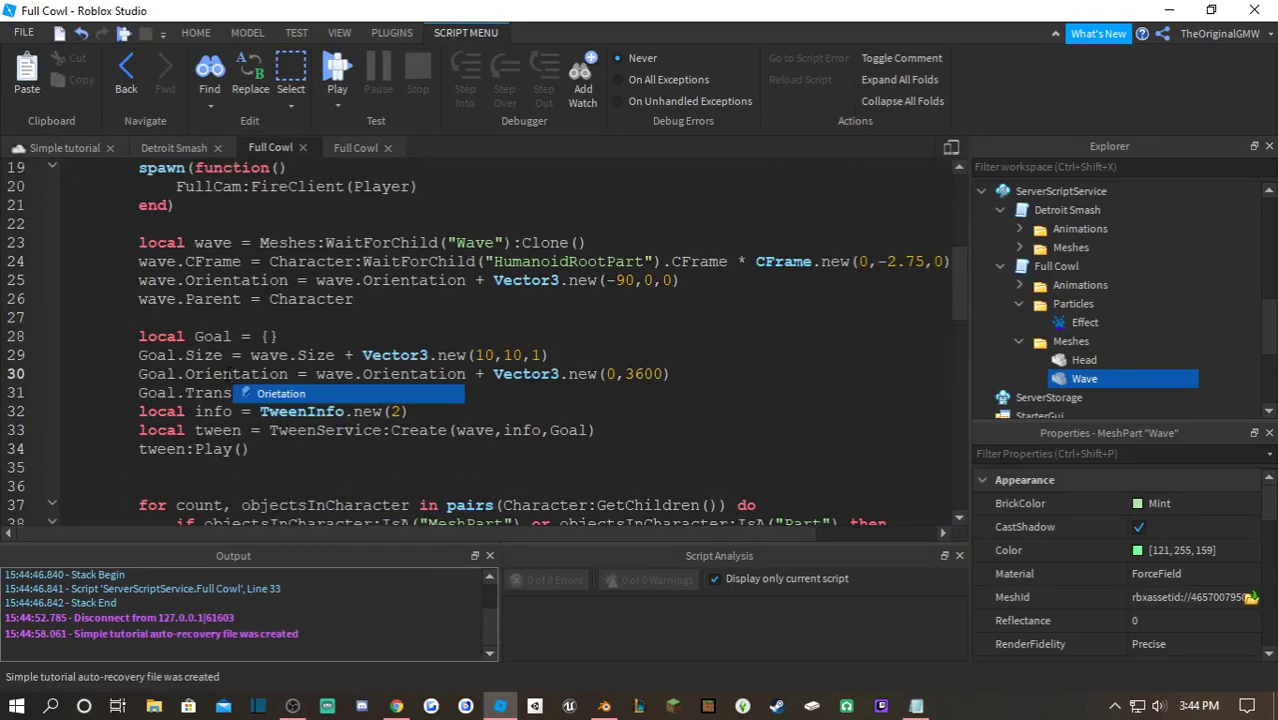
{"action": "left_click", "coordinate": [252, 367]}
{"action": "double_click", "coordinate": [257, 372]}
{"action": "key", "text": "ctrl+c"}
{"action": "double_click", "coordinate": [434, 368]}
{"action": "key", "text": "ctrl+v"}
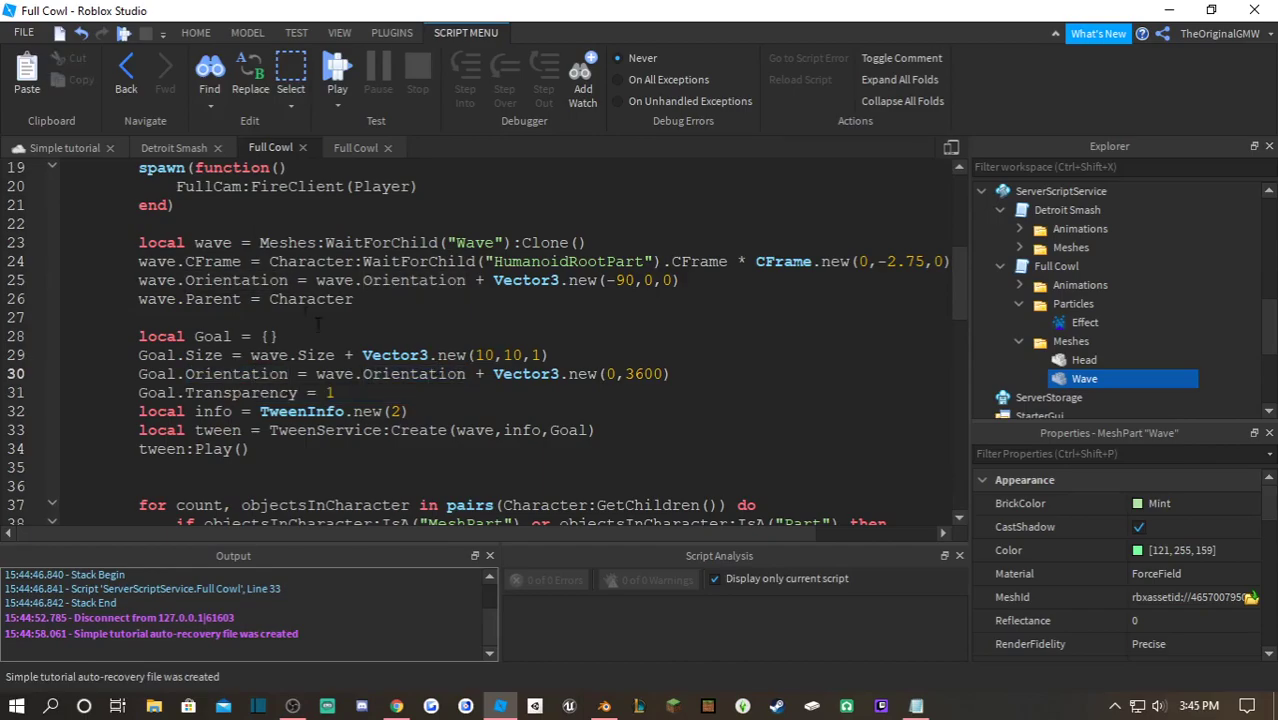
- Playtest the game, trigger Full Cowl, watch the wave tween around the character, and end the test
{"action": "left_click", "coordinate": [327, 66]}
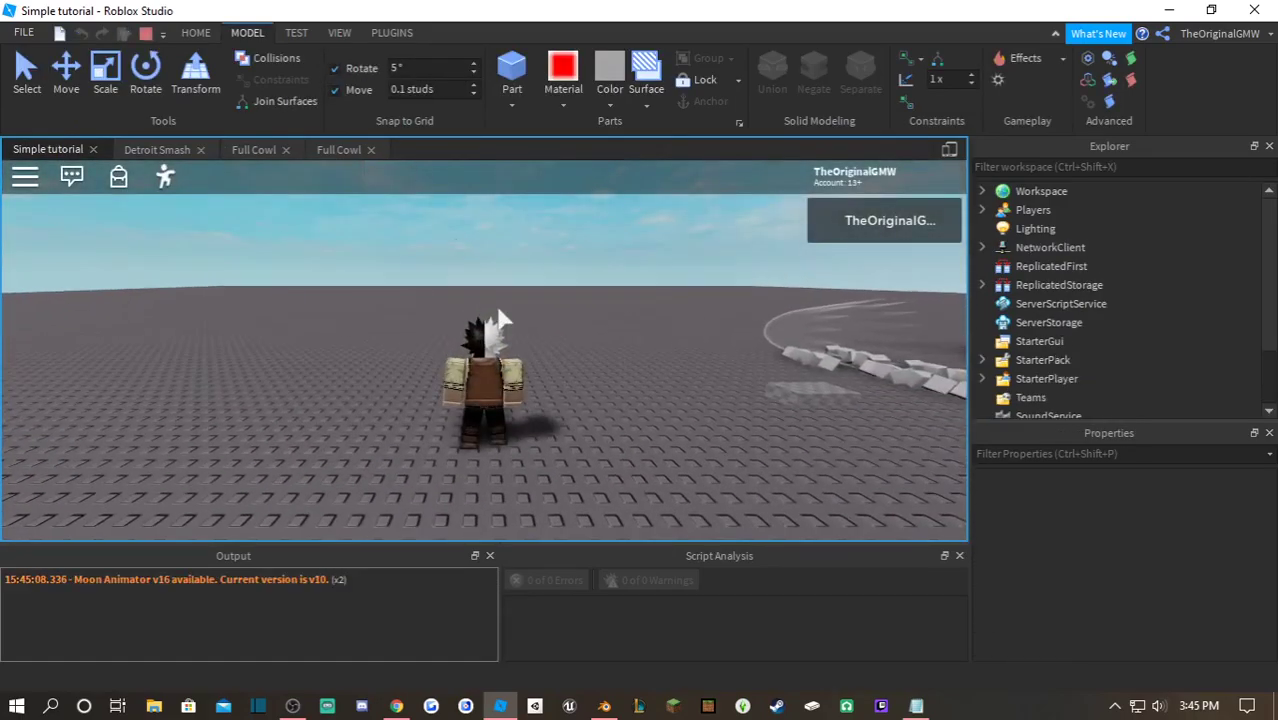
{"action": "key", "text": "Tab"}
{"action": "right_click_drag", "start_coordinate": [499, 311], "coordinate": [499, 308]}
{"action": "key", "text": "e"}
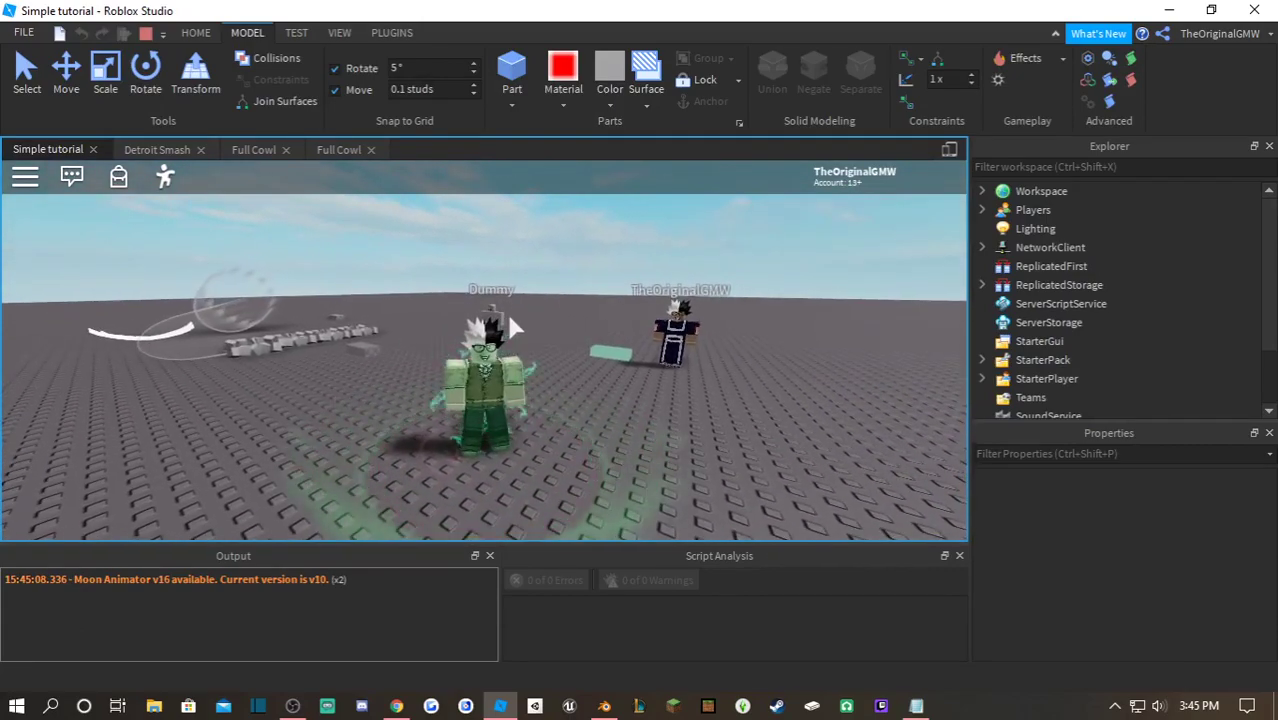
{"action": "scroll", "coordinate": [510, 317], "scroll_direction": "down", "scroll_amount": 2}
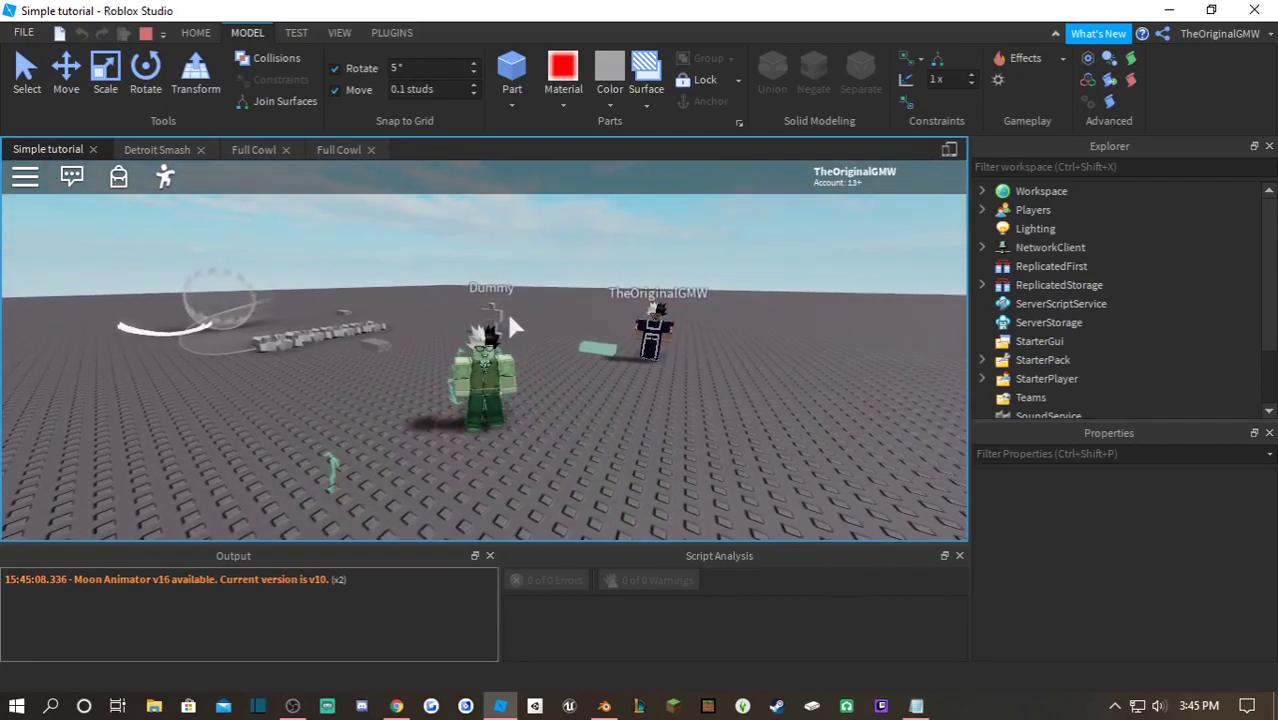
{"action": "right_click_drag", "start_coordinate": [509, 317], "coordinate": [509, 317]}
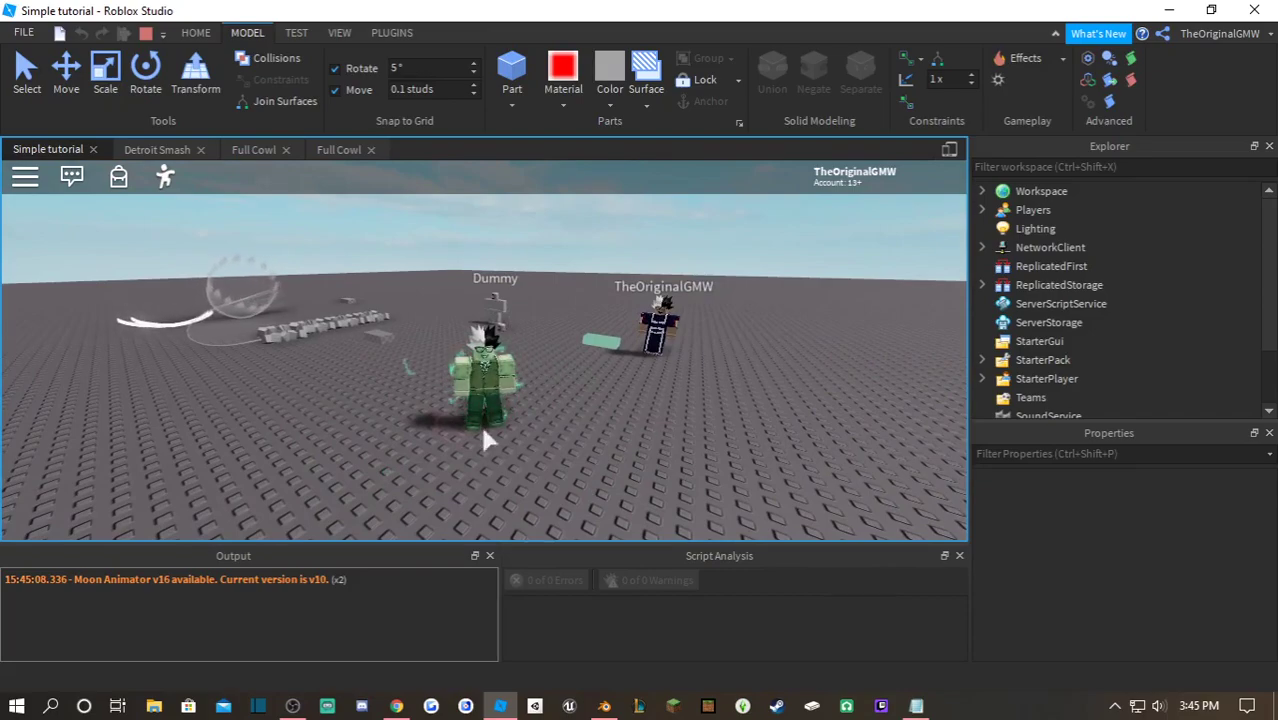
{"action": "right_click_drag", "start_coordinate": [504, 420], "coordinate": [504, 420]}
{"action": "key", "text": "s"}
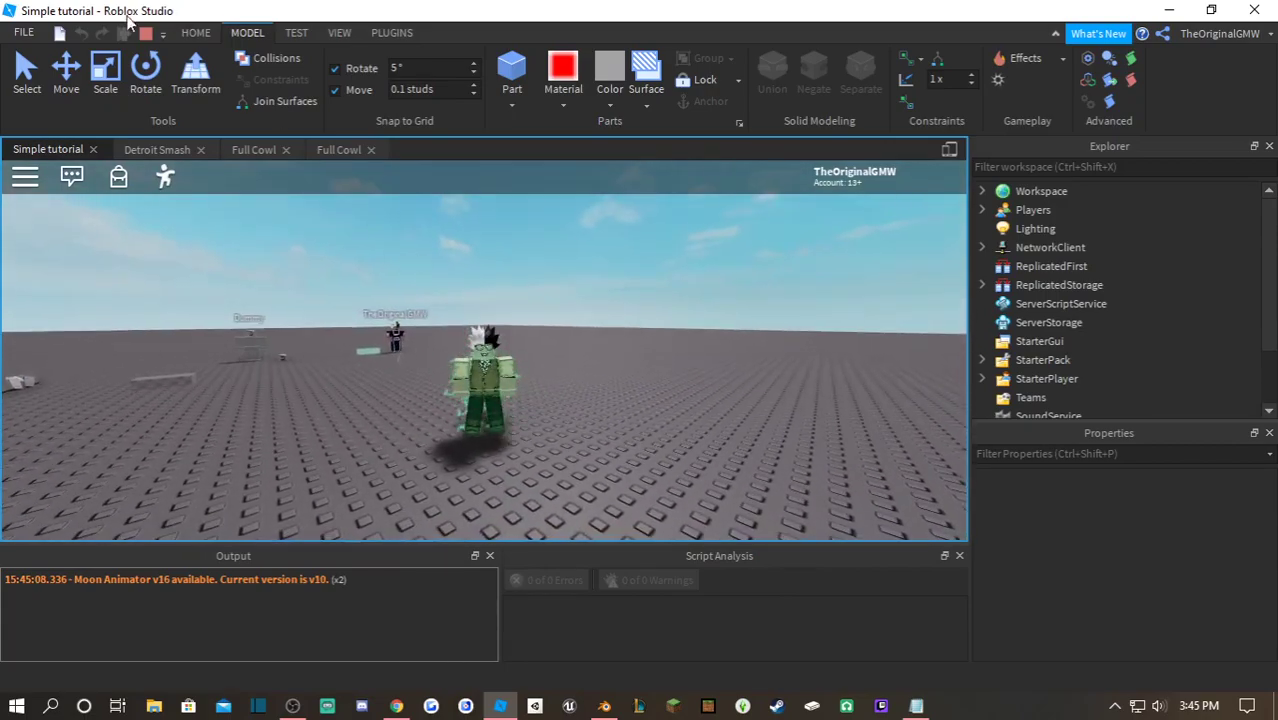
{"action": "left_click", "coordinate": [145, 33]}
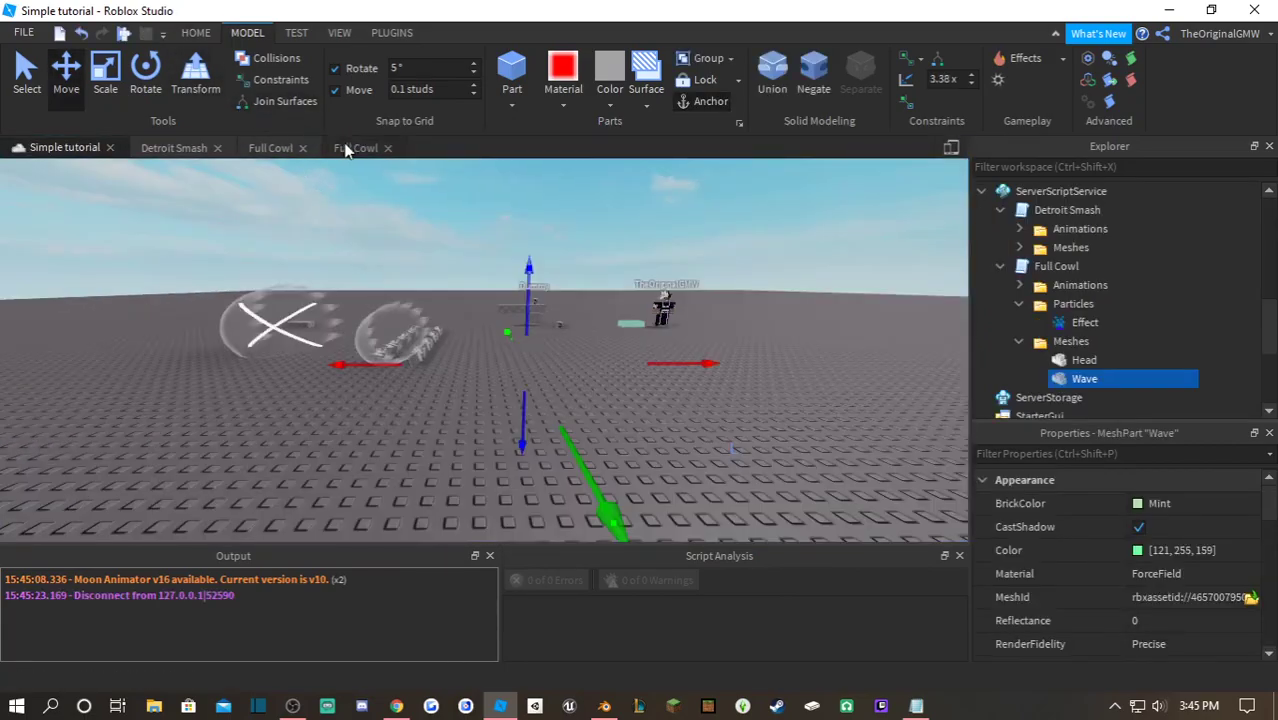
- Run another playtest, move the character into the open, trigger Full Cowl to examine the wave, and stop the test
{"action": "left_click", "coordinate": [124, 33]}
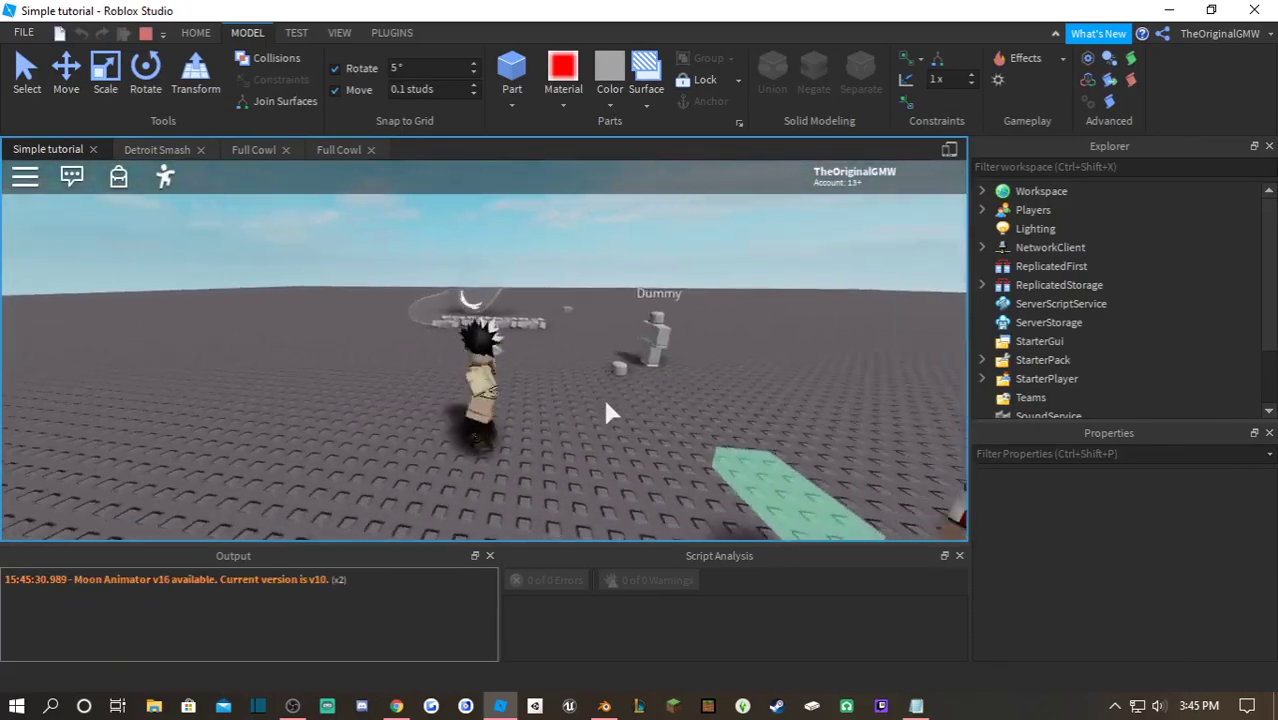
{"action": "key", "text": "s"}
{"action": "right_click_drag", "start_coordinate": [606, 401], "coordinate": [606, 401]}
{"action": "key", "text": "s"}
{"action": "key", "text": "w"}
{"action": "key", "text": "e"}
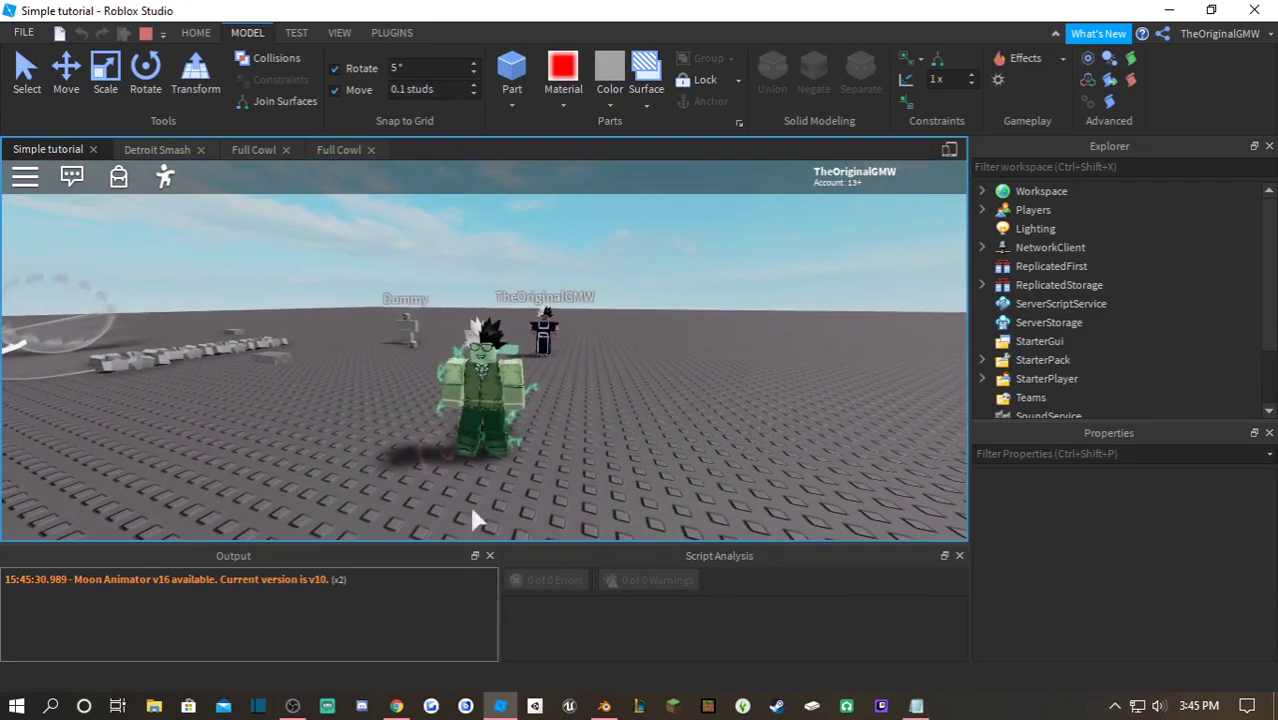
{"action": "key", "text": "w"}
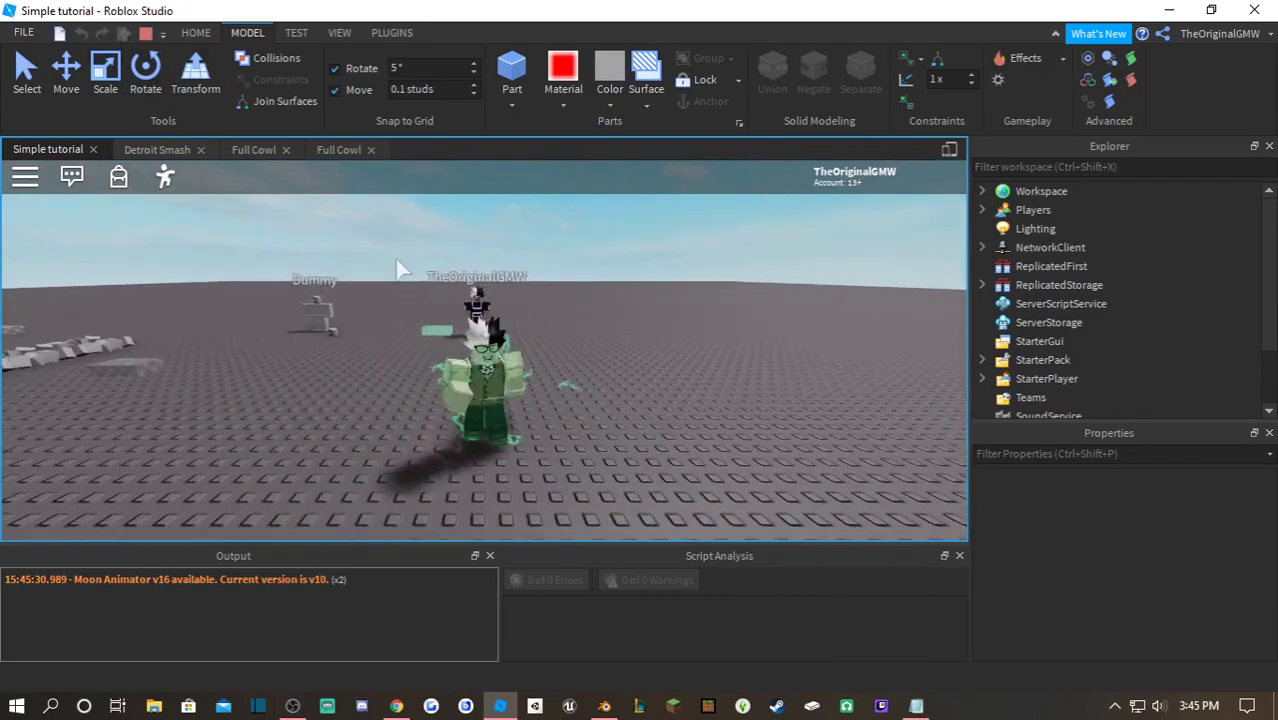
{"action": "right_click_drag", "start_coordinate": [508, 388], "coordinate": [508, 388]}
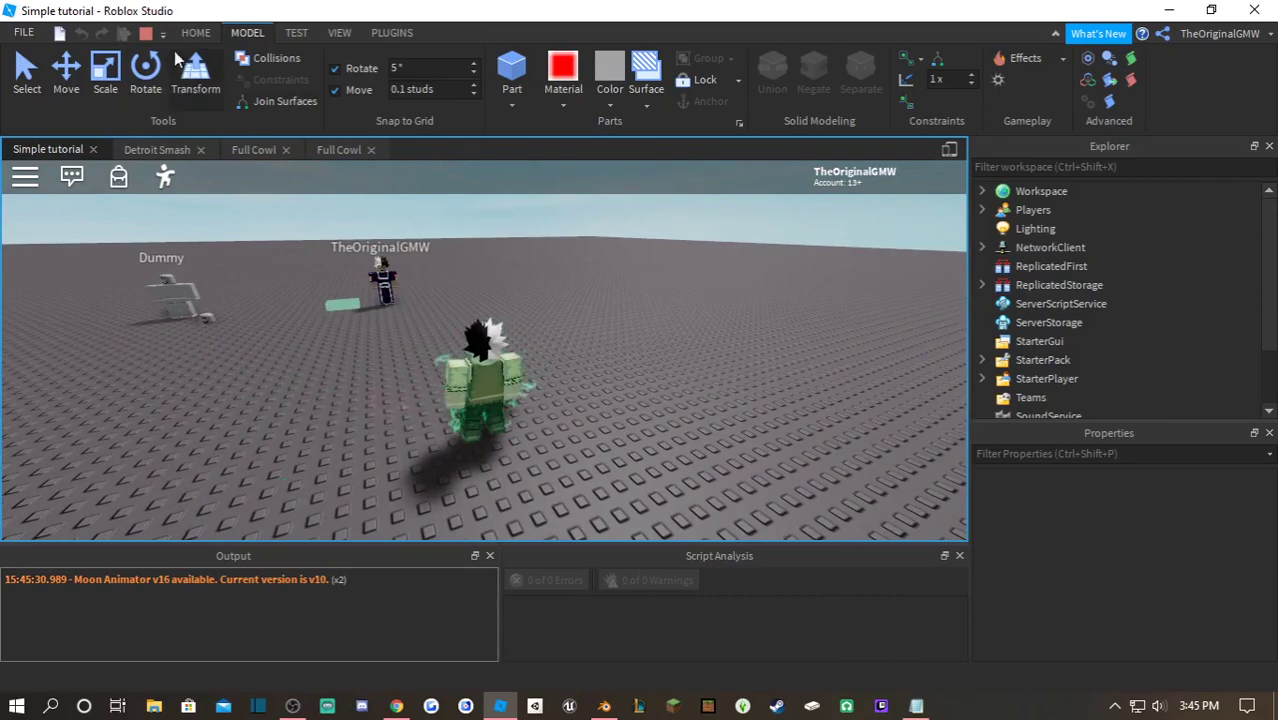
{"action": "left_click", "coordinate": [145, 32]}
- Clear the TextureID property of the Wave mesh
{"action": "left_click", "coordinate": [335, 148]}
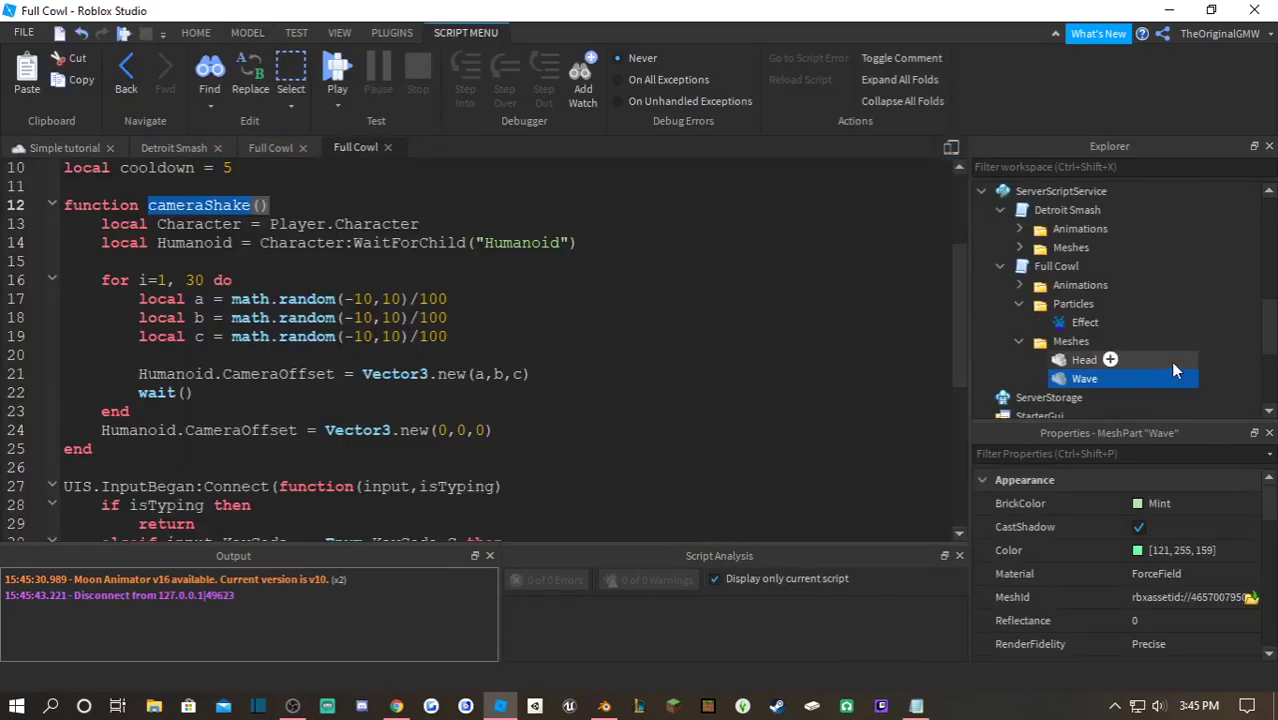
{"action": "left_click", "coordinate": [1210, 597]}
{"action": "scroll", "coordinate": [1169, 579], "scroll_direction": "down", "scroll_amount": 2}
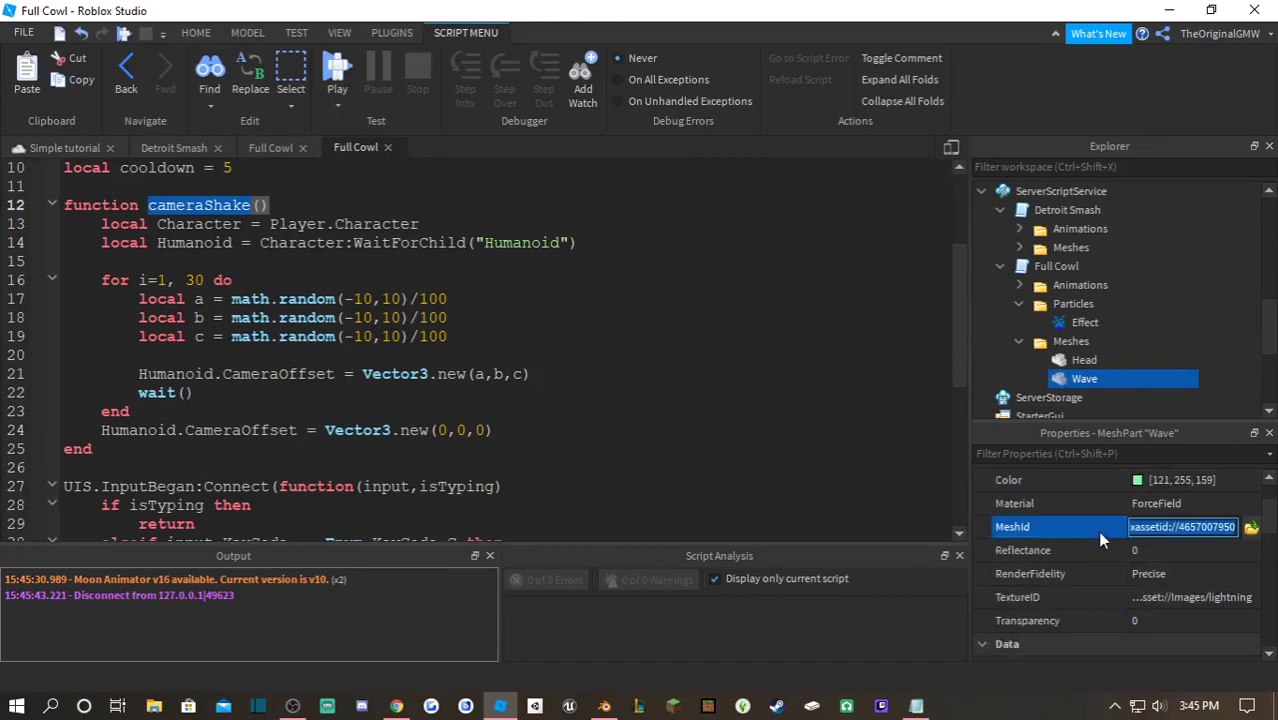
{"action": "scroll", "coordinate": [1100, 538], "scroll_direction": "down", "scroll_amount": 1}
{"action": "left_click", "coordinate": [1153, 527]}
{"action": "key", "text": "BackSpace"}
{"action": "key", "text": "Return"}
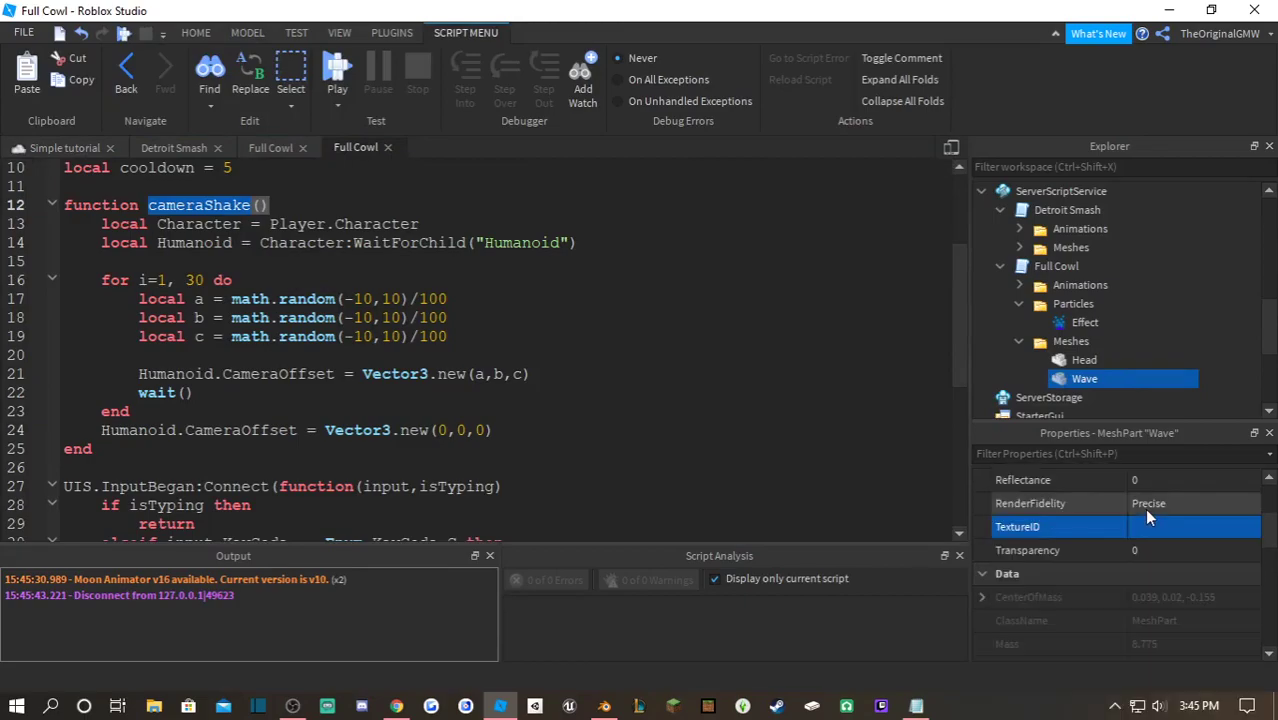
{"action": "left_click", "coordinate": [60, 147]}
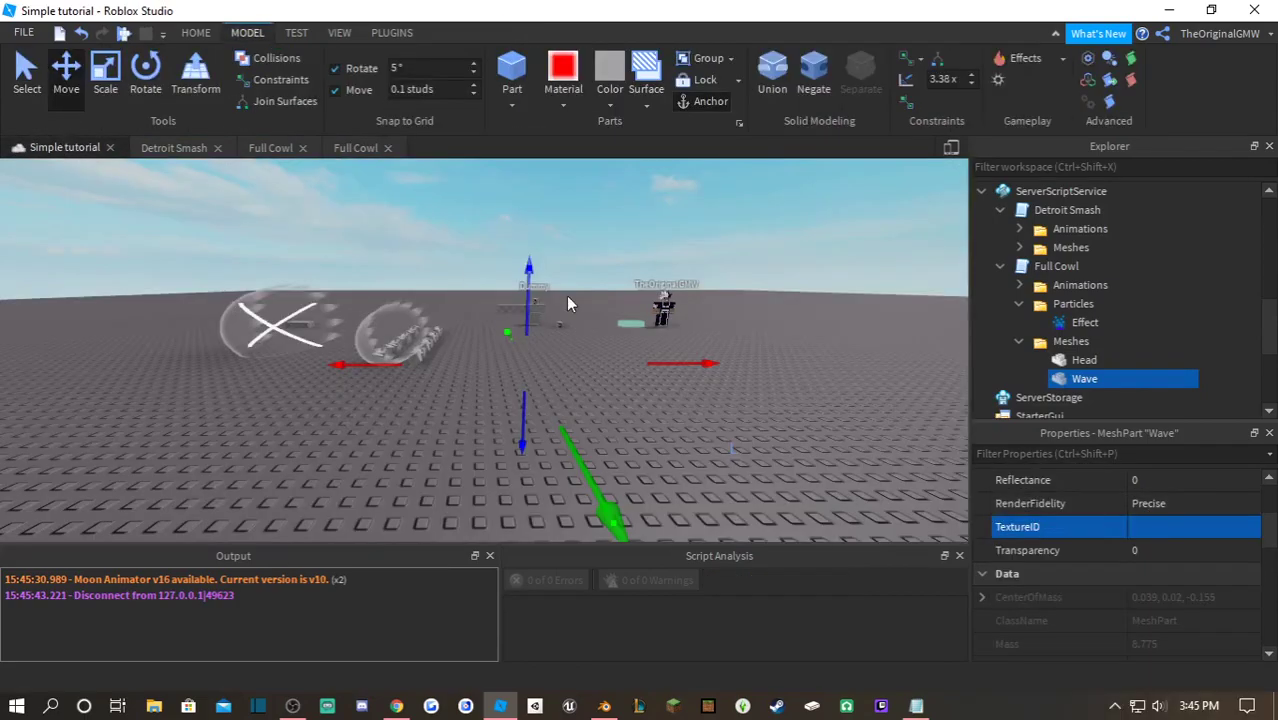
{"action": "left_click", "coordinate": [605, 242]}
{"action": "right_click_drag", "start_coordinate": [605, 242], "coordinate": [605, 241]}
{"action": "key", "text": "w"}
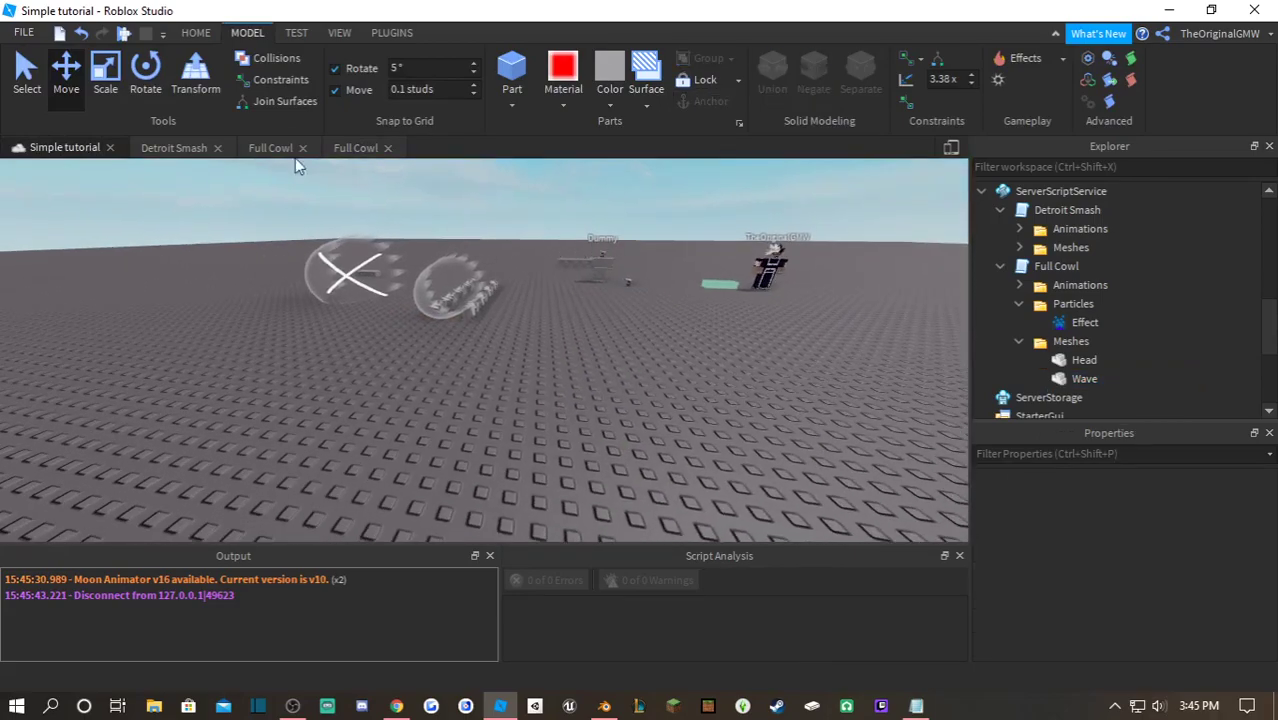
- Declare a local Debris variable with game:GetService("Debris") below the TweenService line in the server-side Full Cowl script
{"action": "left_click", "coordinate": [343, 148]}
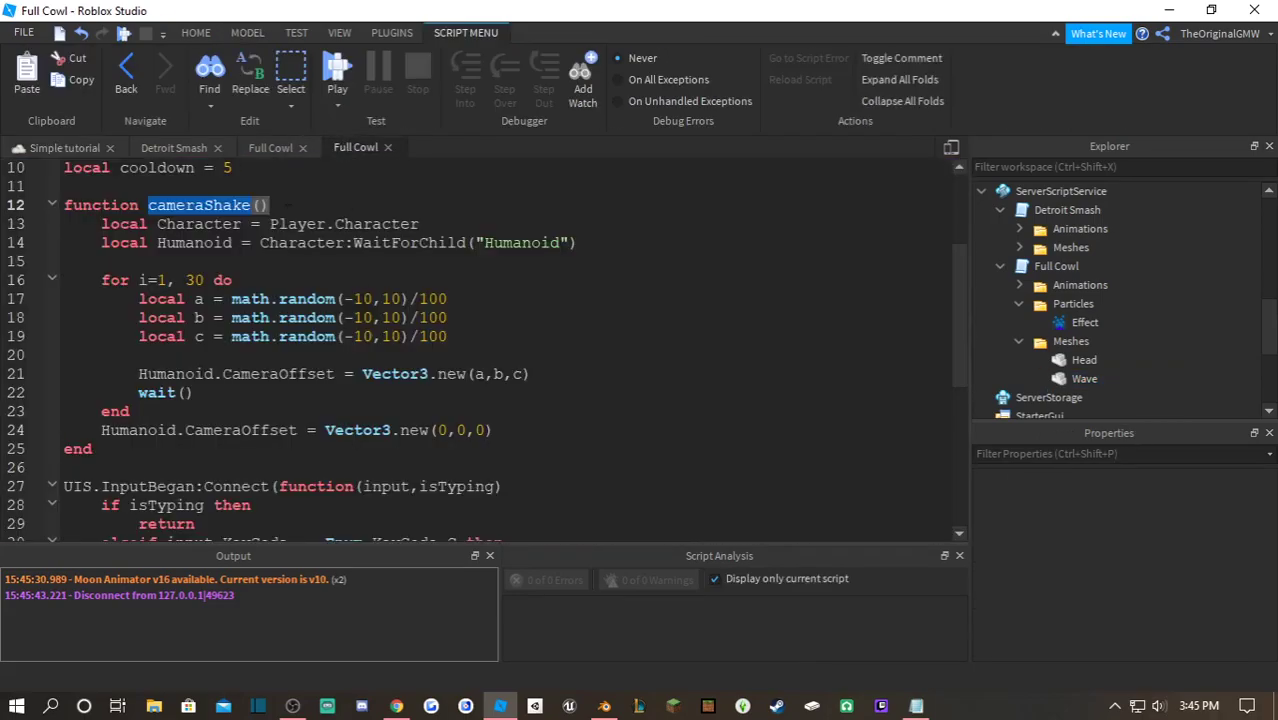
{"action": "left_click", "coordinate": [265, 147]}
{"action": "scroll", "coordinate": [480, 340], "scroll_direction": "up", "scroll_amount": 3}
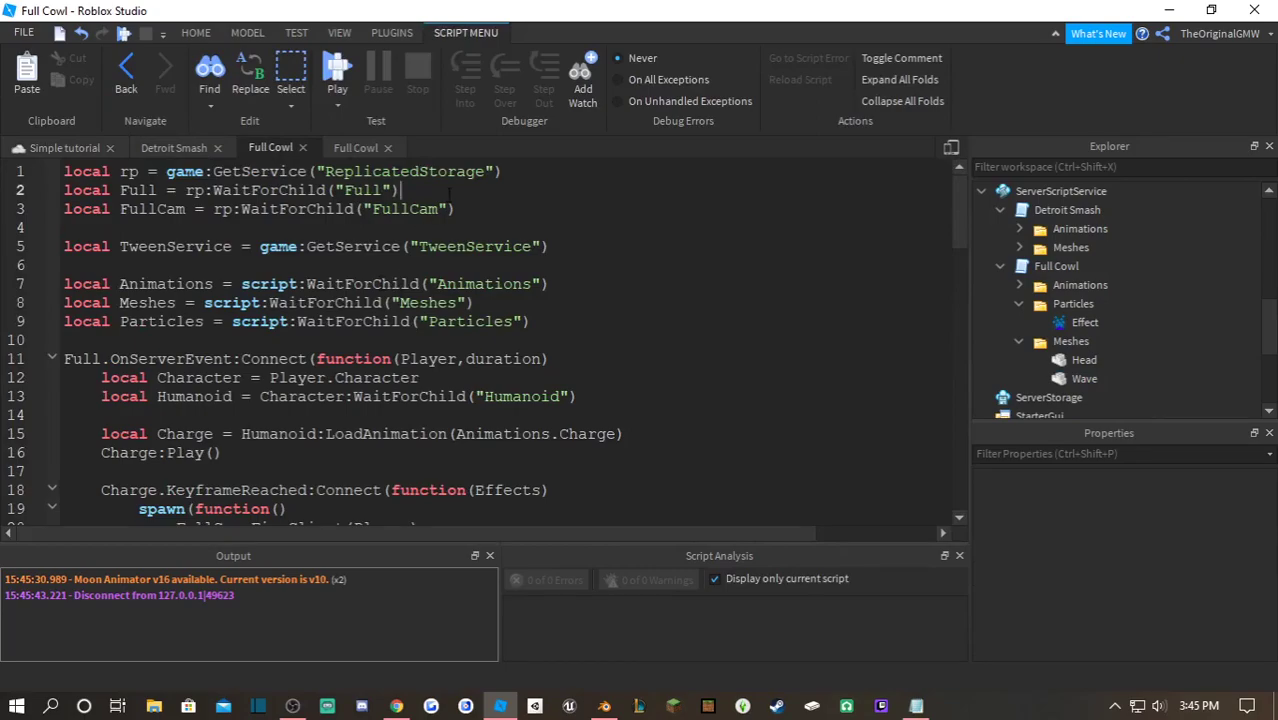
{"action": "key", "text": "Down"}
{"action": "key", "text": "Down"}
{"action": "key", "text": "Return"}
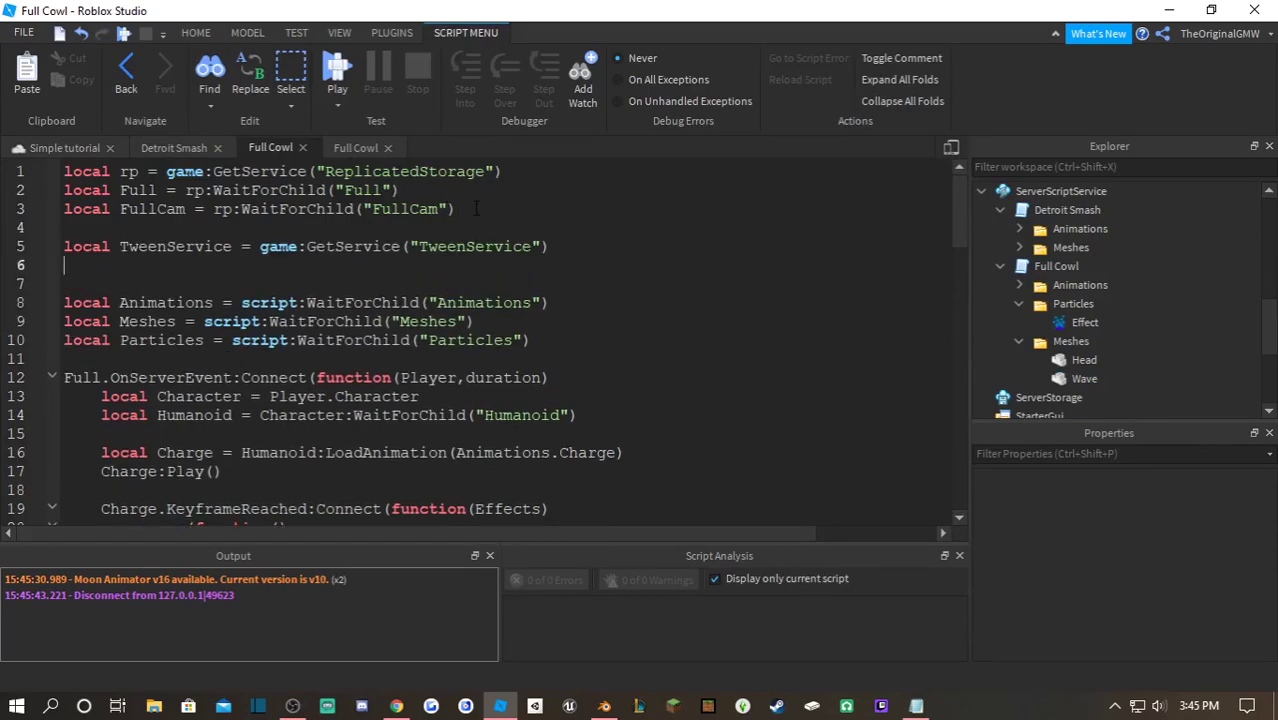
{"action": "type", "text": "local "}
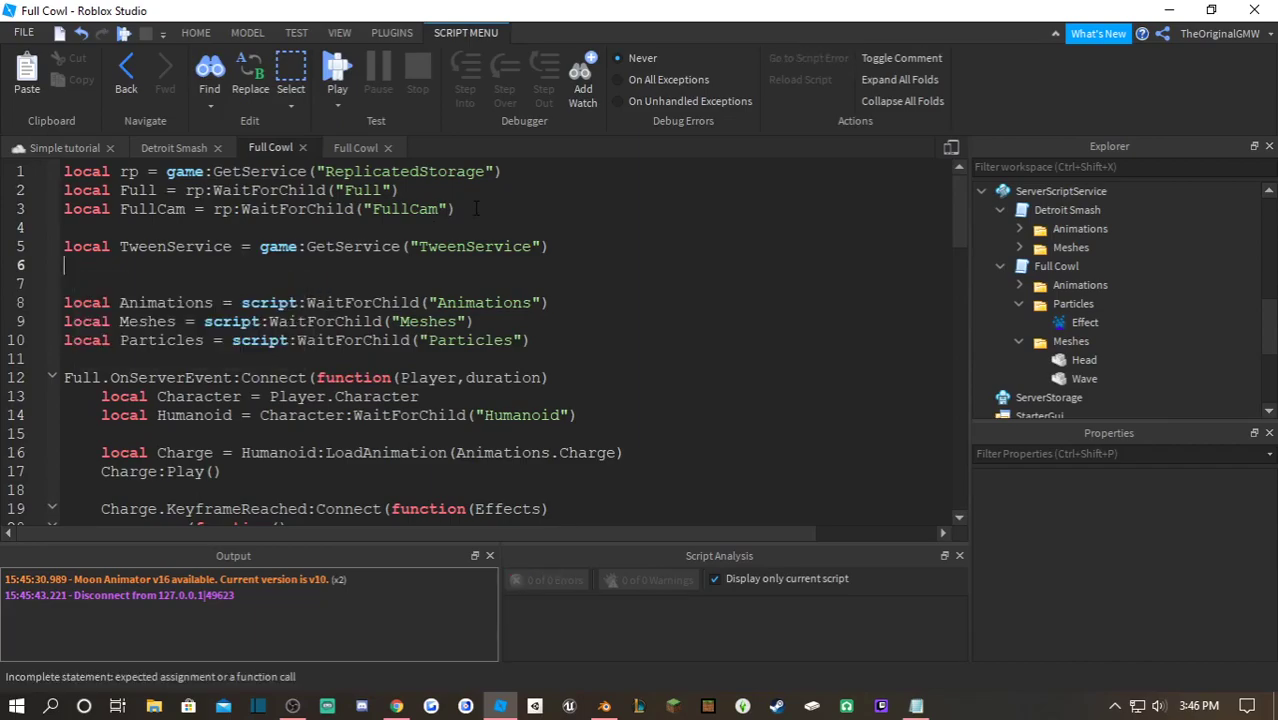
{"action": "type", "text": "D"}
{"action": "type", "text": "s = "}
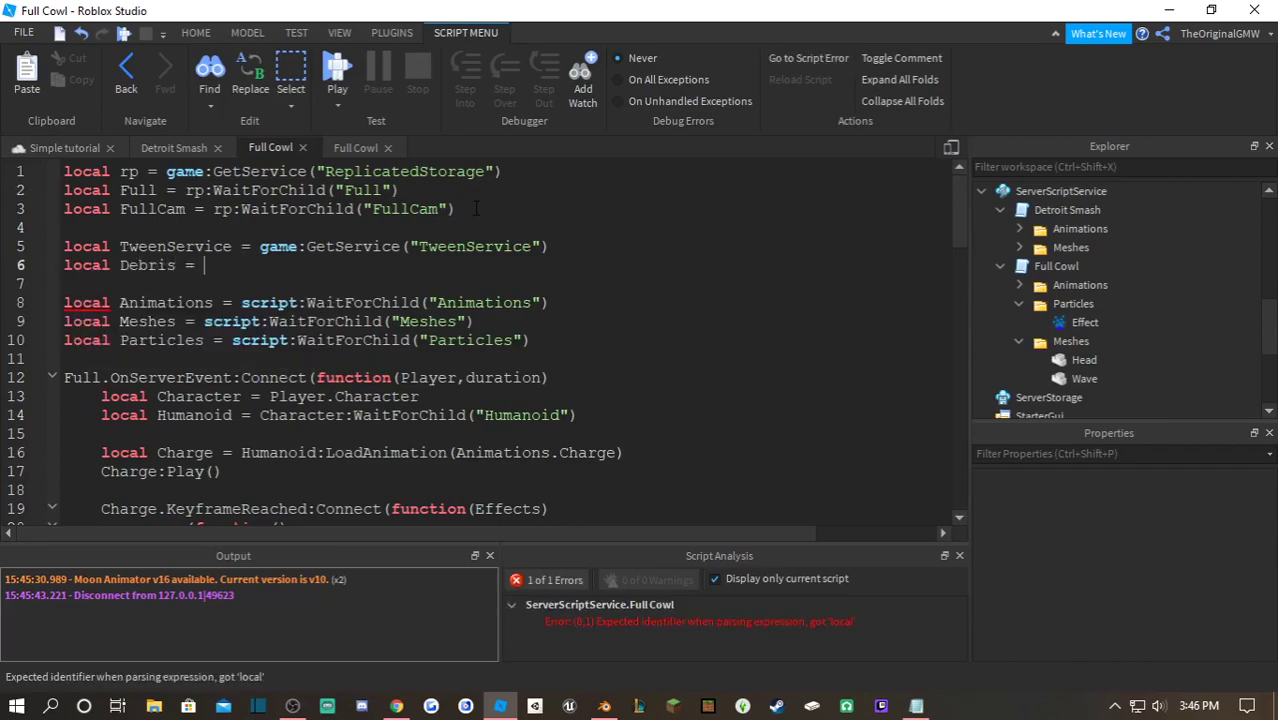
{"action": "type", "text": "game:GetService(\"Debris"}
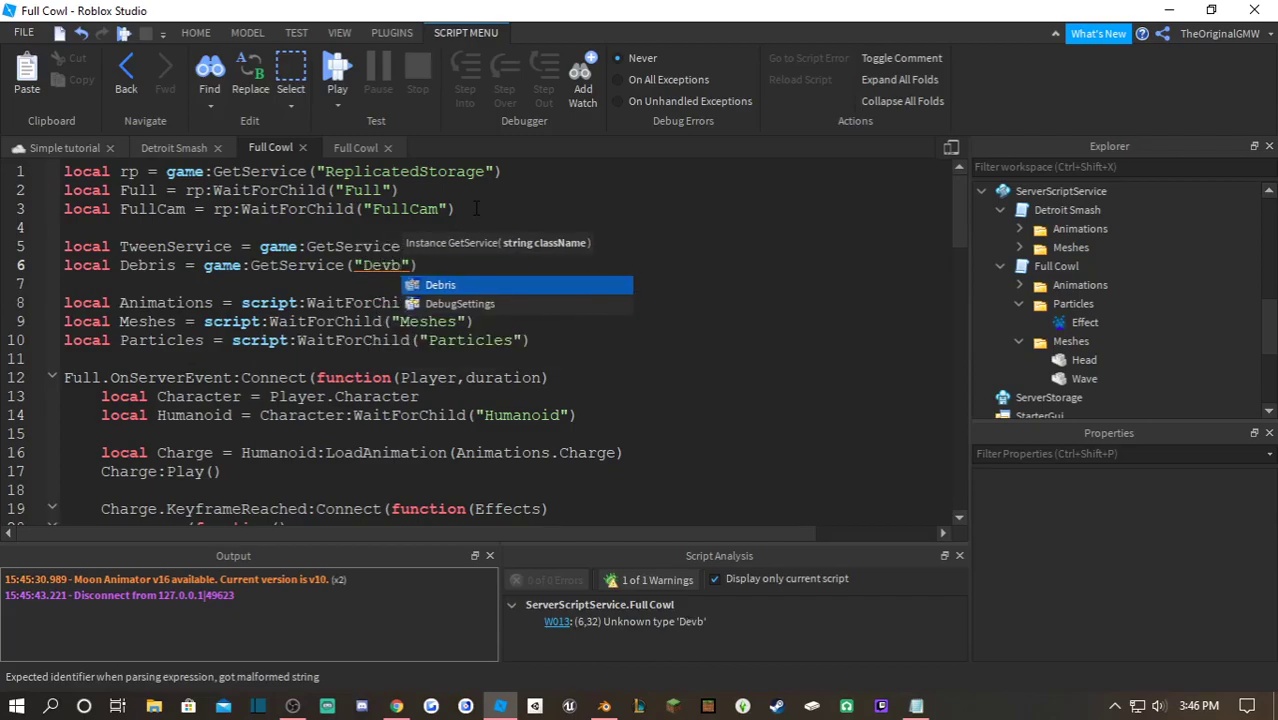
- Add Debris:AddItem(wave,2) below the wave.Parent line to match the 2-second tween
{"action": "scroll", "coordinate": [363, 314], "scroll_direction": "down", "scroll_amount": 2}
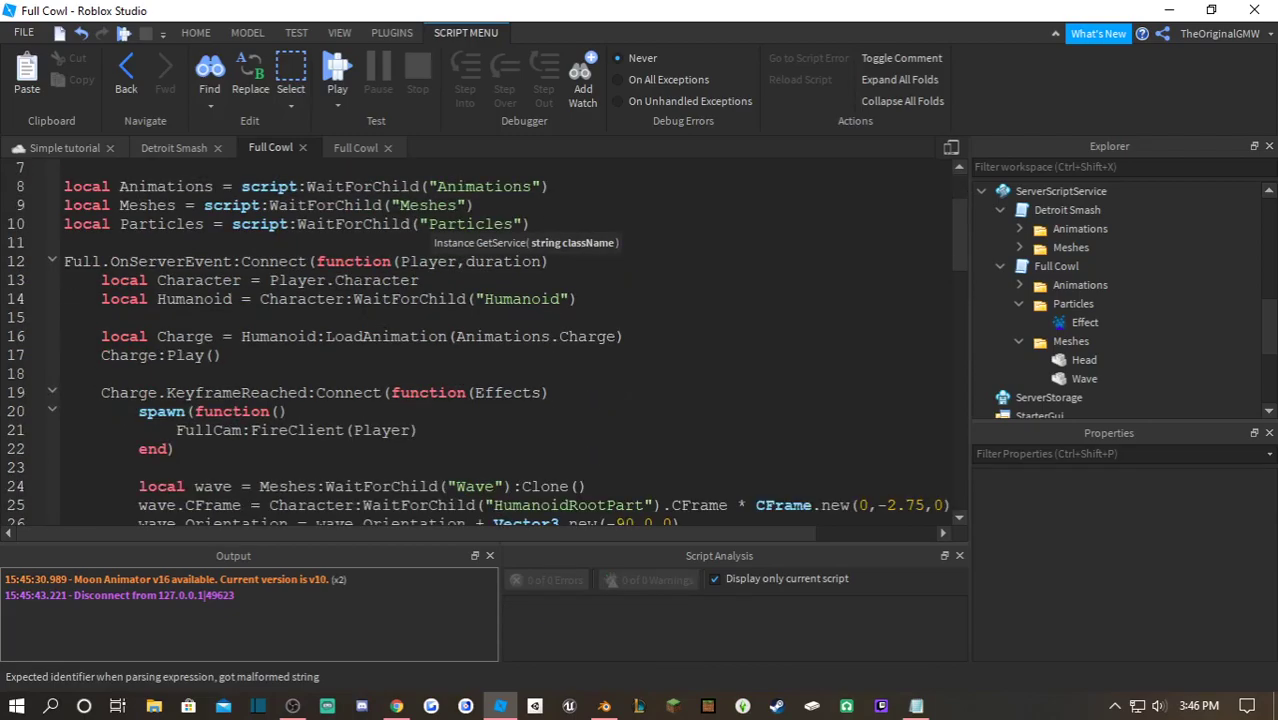
{"action": "scroll", "coordinate": [303, 316], "scroll_direction": "down", "scroll_amount": 1}
{"action": "scroll", "coordinate": [343, 393], "scroll_direction": "down", "scroll_amount": 2}
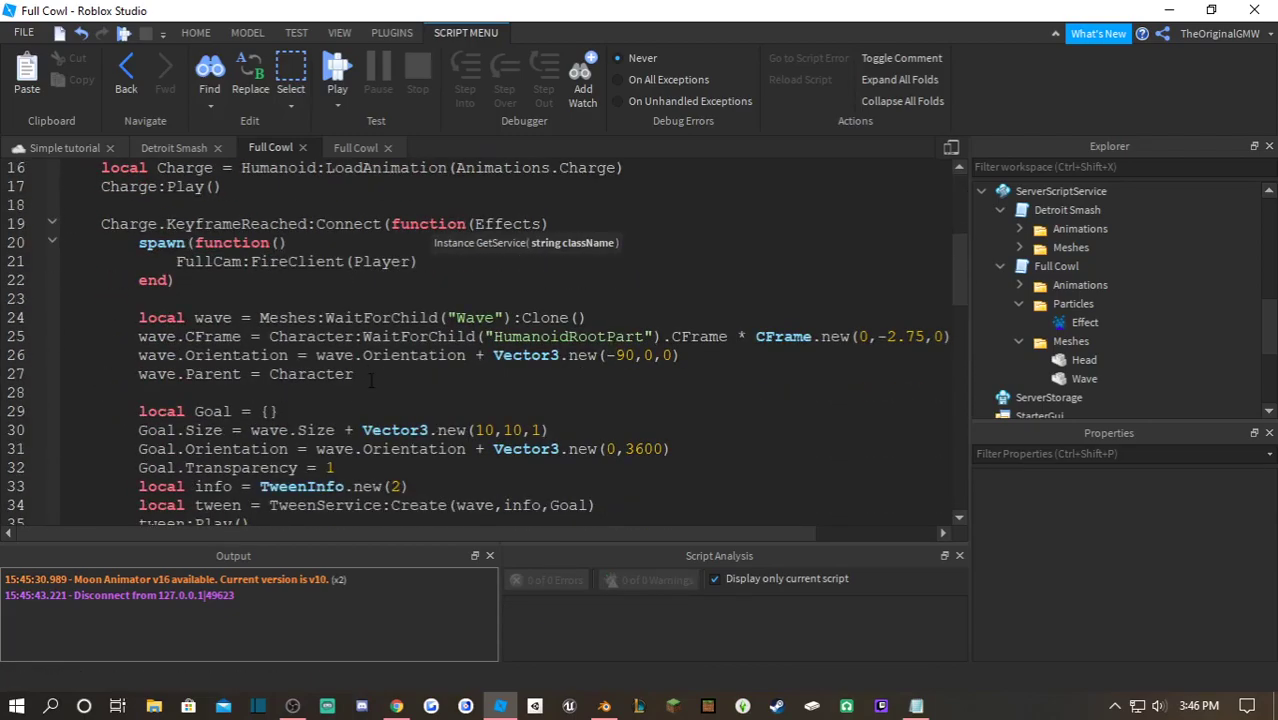
{"action": "left_click", "coordinate": [353, 374]}
{"action": "key", "text": "Return"}
{"action": "type", "text": "Debris:"}
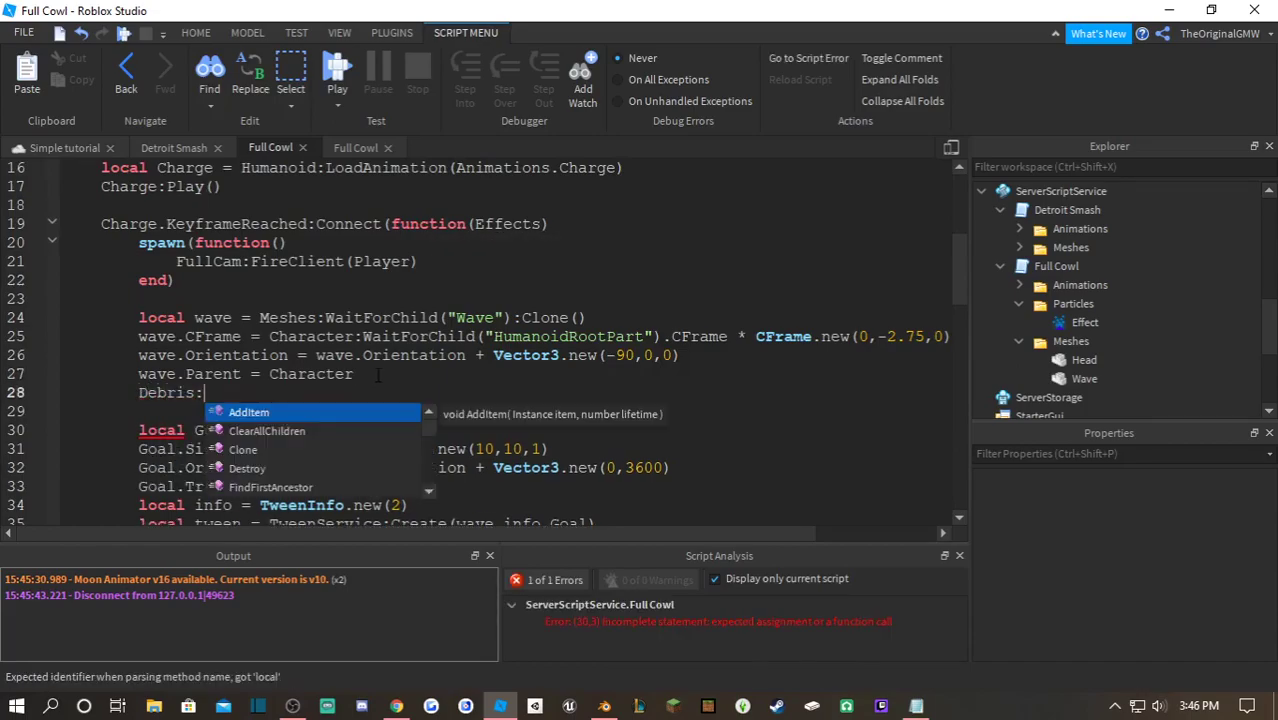
{"action": "type", "text": "AddItem(Wave"}
{"action": "key", "text": "Tab"}
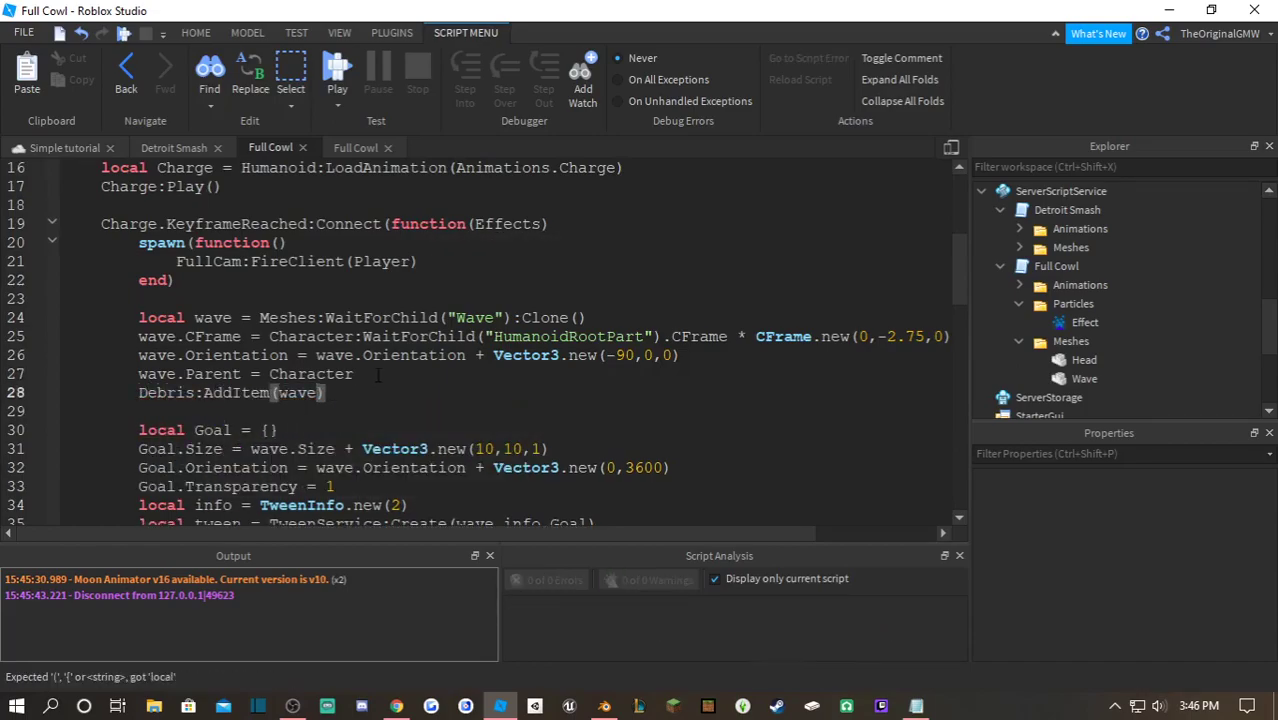
{"action": "type", "text": ",2"}
{"action": "key", "text": "Right"}
{"action": "scroll", "coordinate": [380, 373], "scroll_direction": "down", "scroll_amount": 1}
{"action": "left_click_drag", "start_coordinate": [408, 449], "coordinate": [308, 432]}
{"action": "left_click_drag", "start_coordinate": [344, 337], "coordinate": [289, 337]}
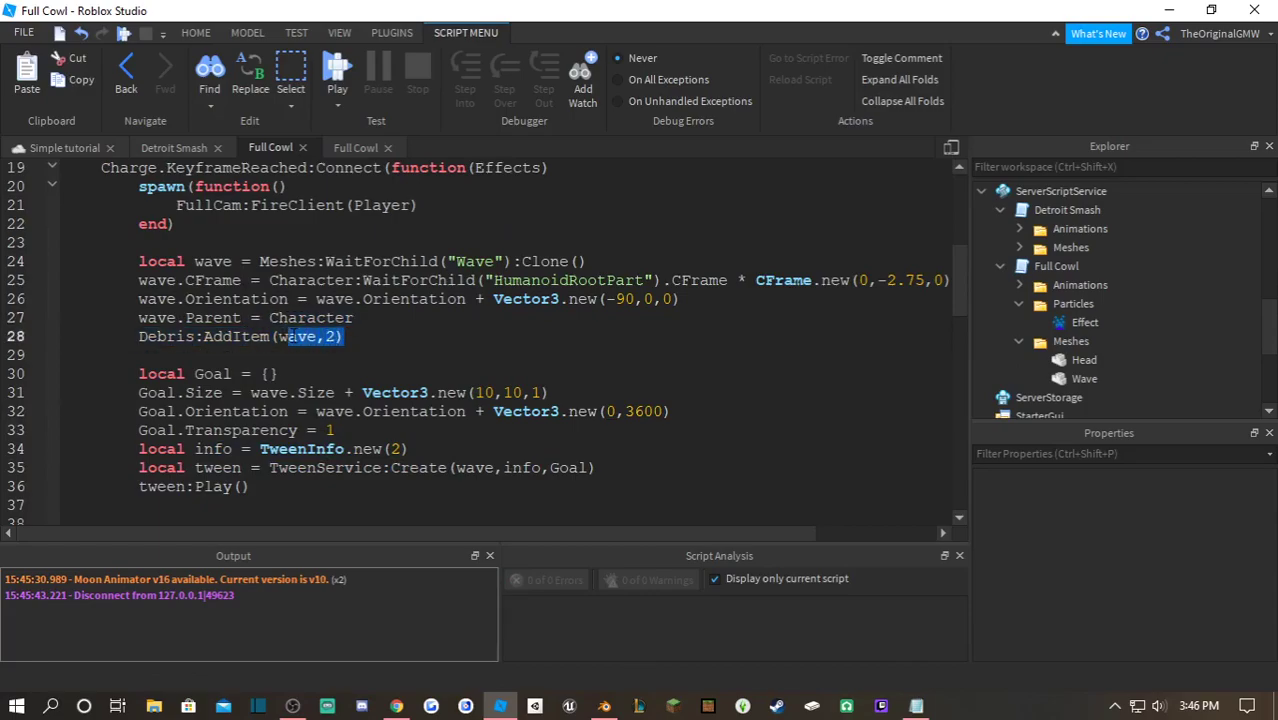
- Reuse the Debris line below outter.Parent in the body-part branch, changing it to Debris:AddItem(outter,duration)
{"action": "scroll", "coordinate": [378, 350], "scroll_direction": "down", "scroll_amount": 3}
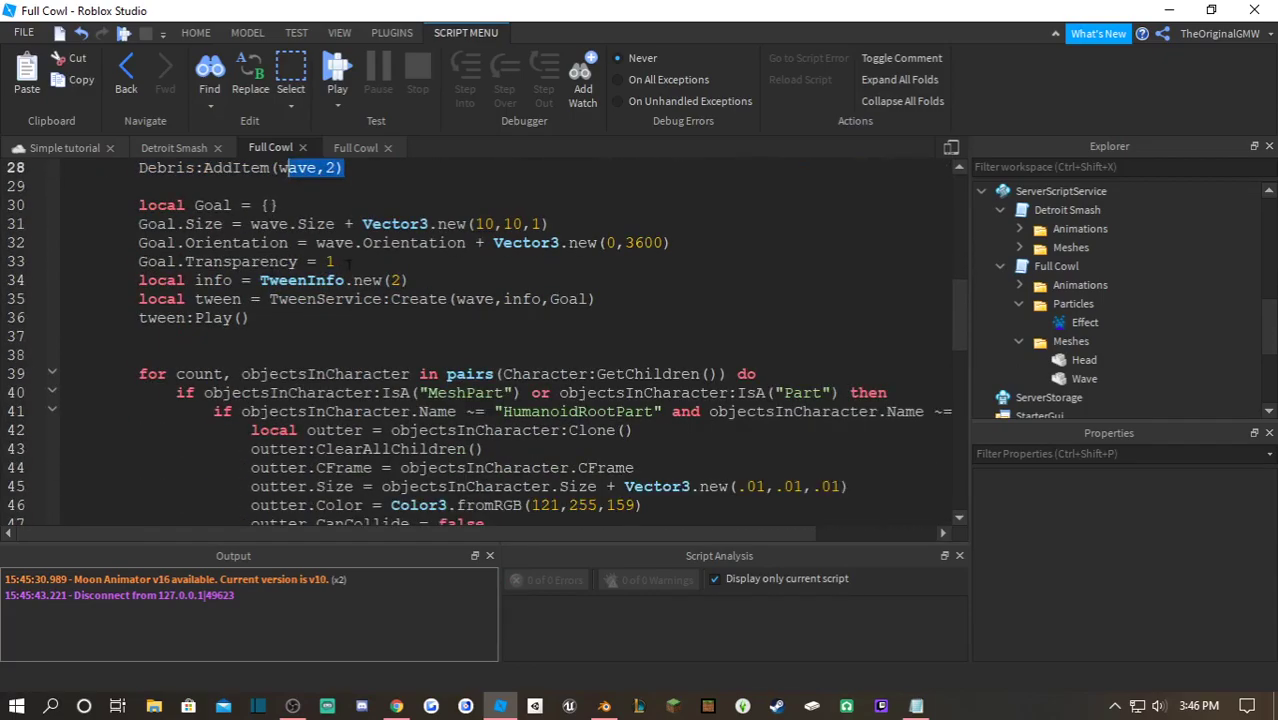
{"action": "scroll", "coordinate": [378, 350], "scroll_direction": "up", "scroll_amount": 3}
{"action": "left_click", "coordinate": [378, 350]}
{"action": "left_click_drag", "start_coordinate": [372, 341], "coordinate": [138, 337]}
{"action": "scroll", "coordinate": [393, 355], "scroll_direction": "down", "scroll_amount": 7}
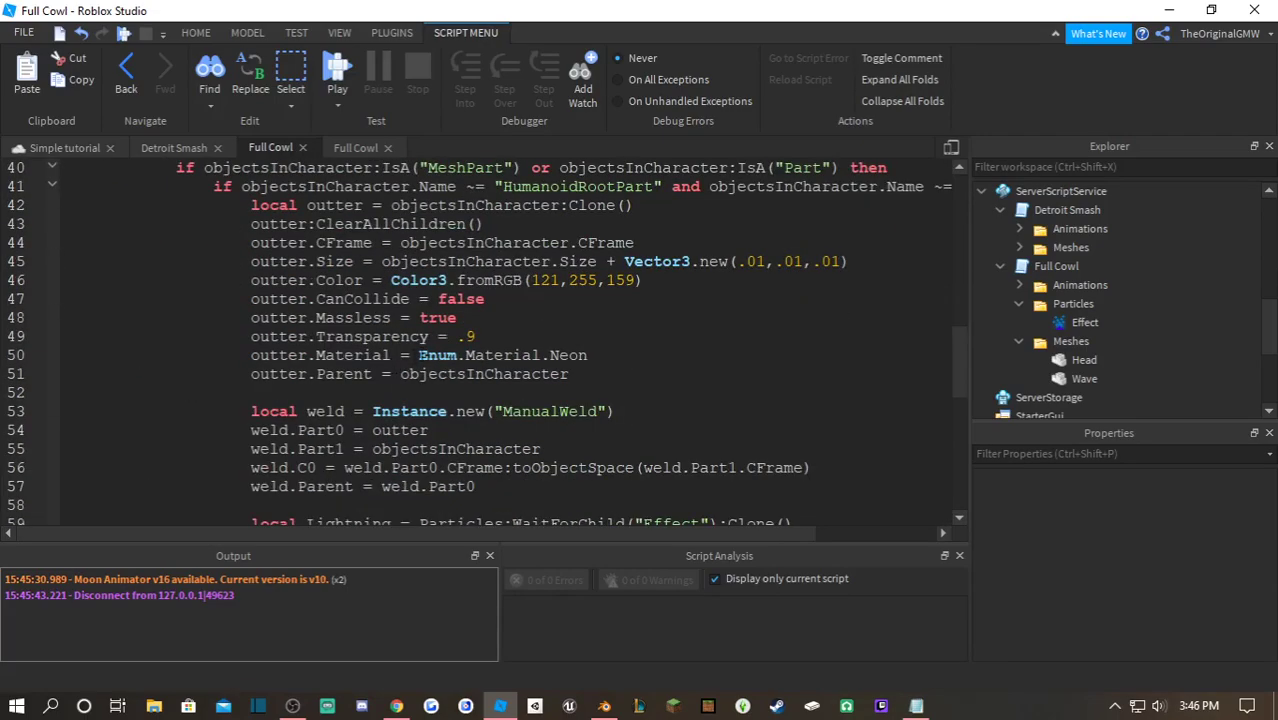
{"action": "left_click", "coordinate": [592, 374]}
{"action": "scroll", "coordinate": [592, 374], "scroll_direction": "down", "scroll_amount": 2}
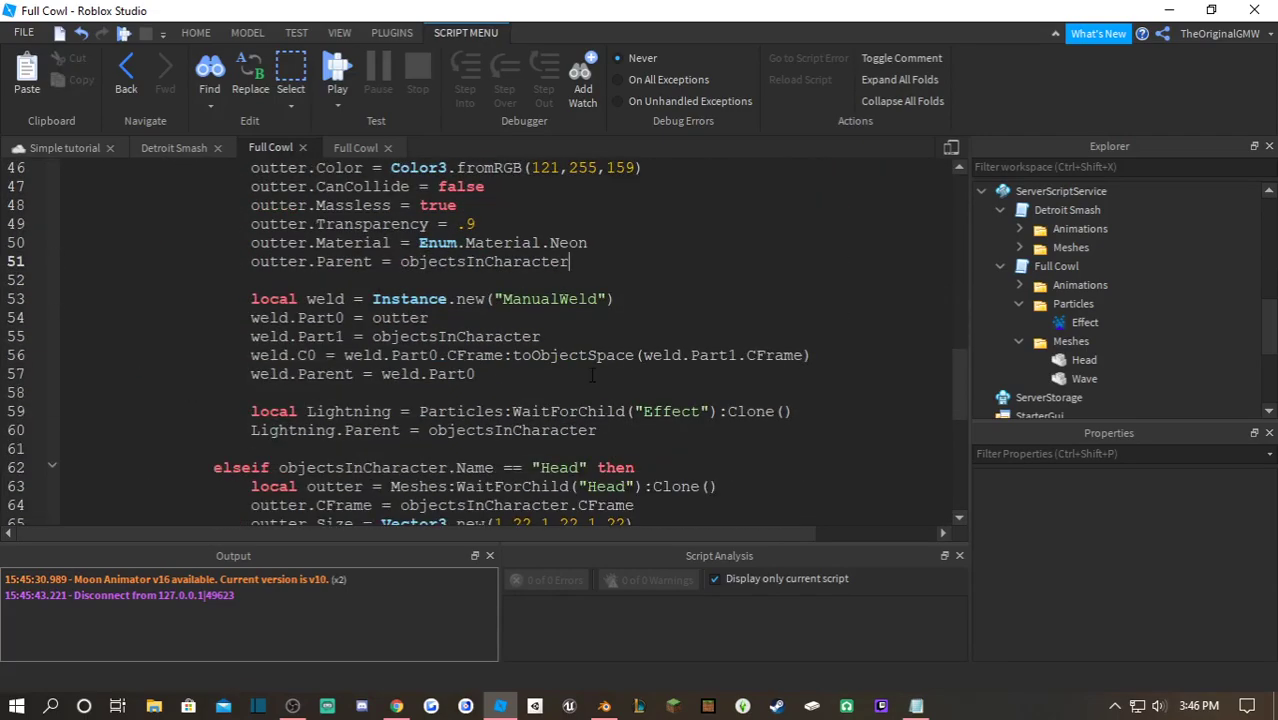
{"action": "scroll", "coordinate": [592, 374], "scroll_direction": "up", "scroll_amount": 1}
{"action": "key", "text": "Return"}
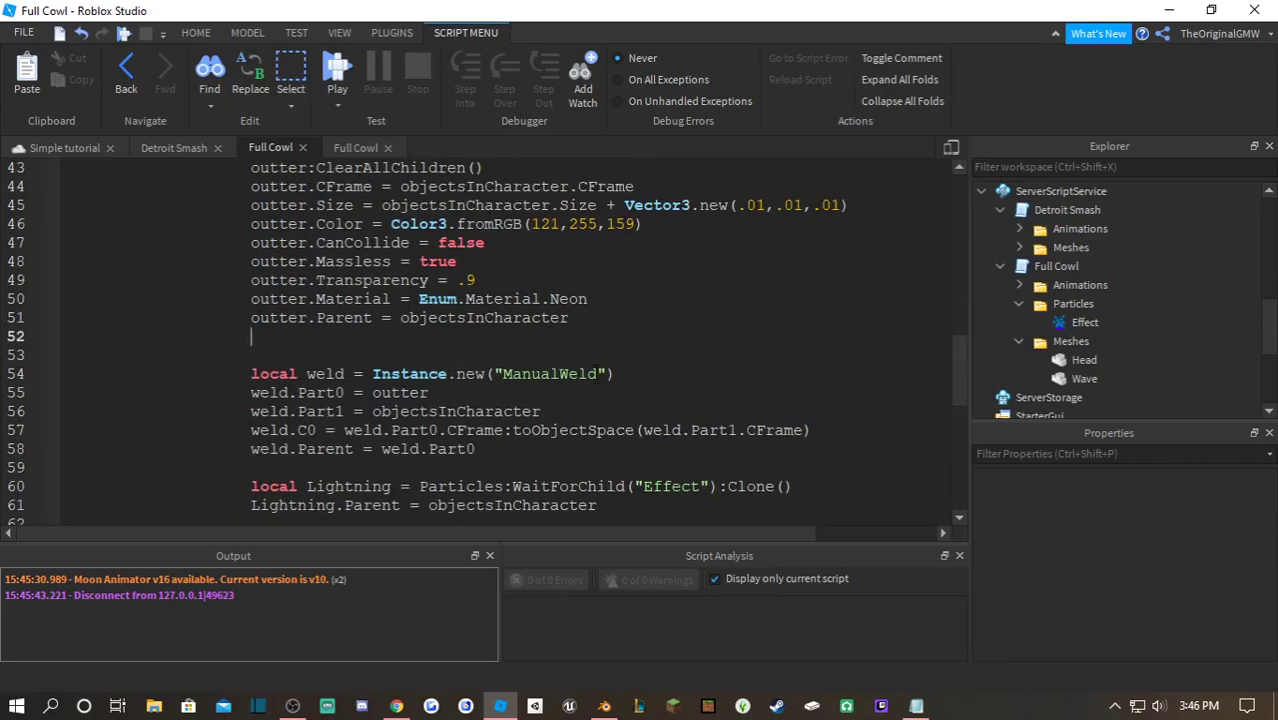
{"action": "type", "text": "Debris:AddItem(wave,2)"}
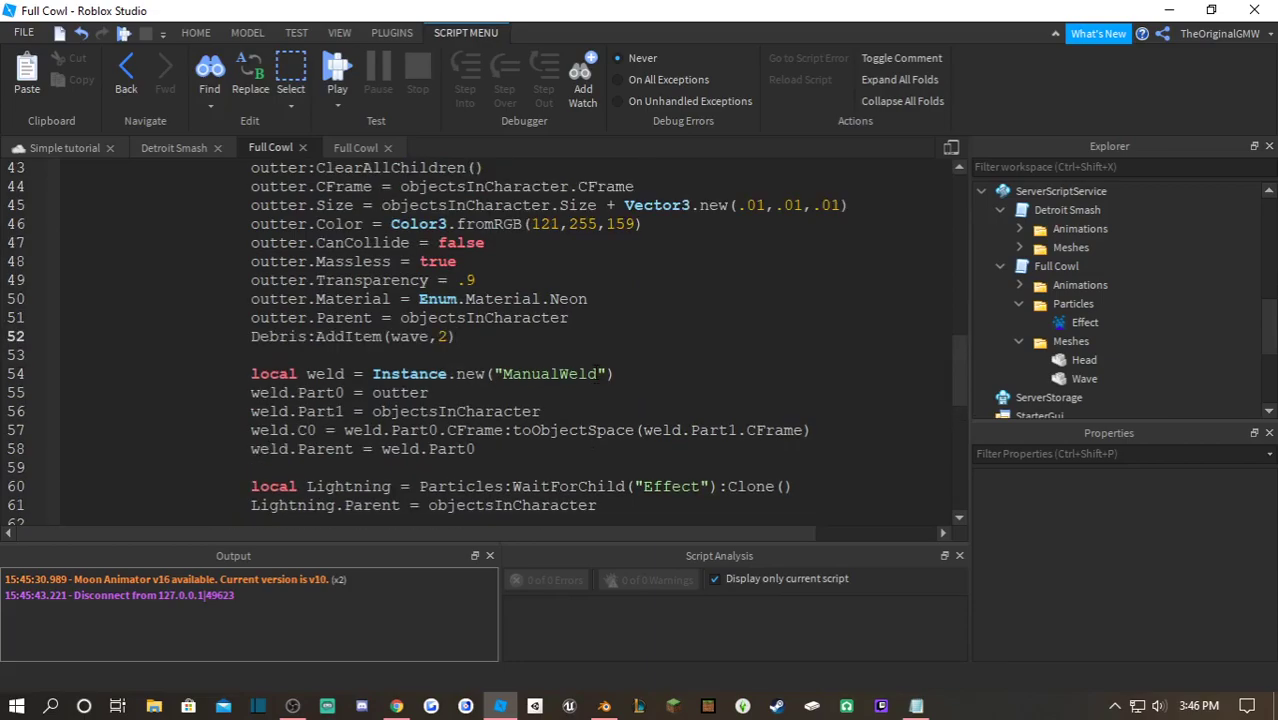
{"action": "double_click", "coordinate": [394, 337]}
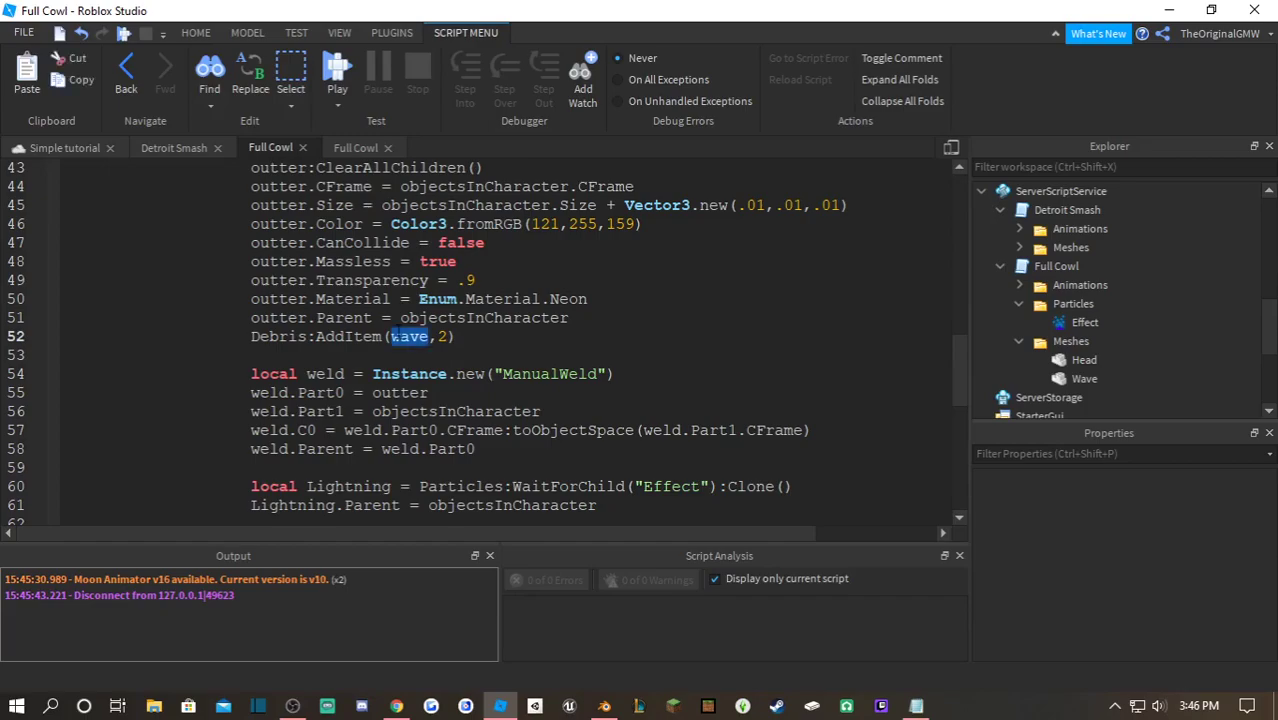
{"action": "type", "text": "outter"}
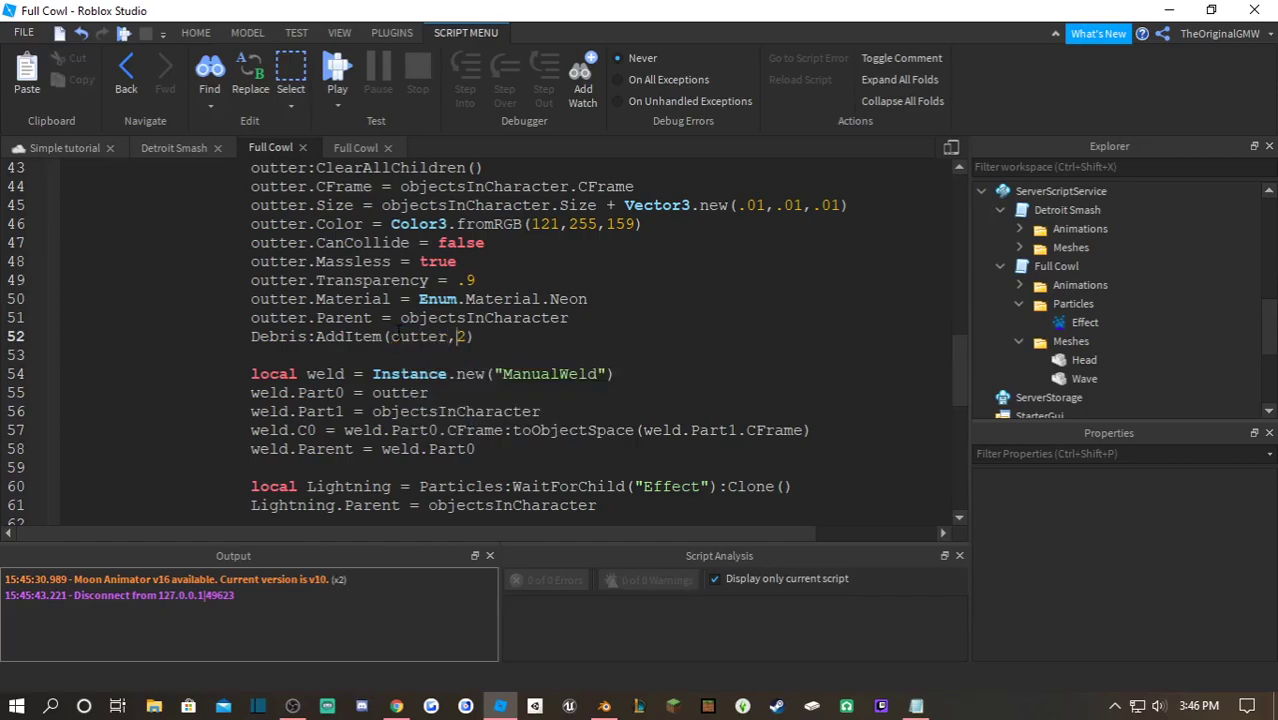
{"action": "key", "text": "Right"}
{"action": "key", "text": "Right"}
{"action": "key", "text": "BackSpace"}
{"action": "type", "text": "duration"}
- Copy Debris:AddItem(outter,duration) to a new line below outter.Parent in the Head branch
{"action": "left_click_drag", "start_coordinate": [577, 334], "coordinate": [252, 337]}
{"action": "key", "text": "ctrl+c"}
{"action": "scroll", "coordinate": [329, 346], "scroll_direction": "down", "scroll_amount": 2}
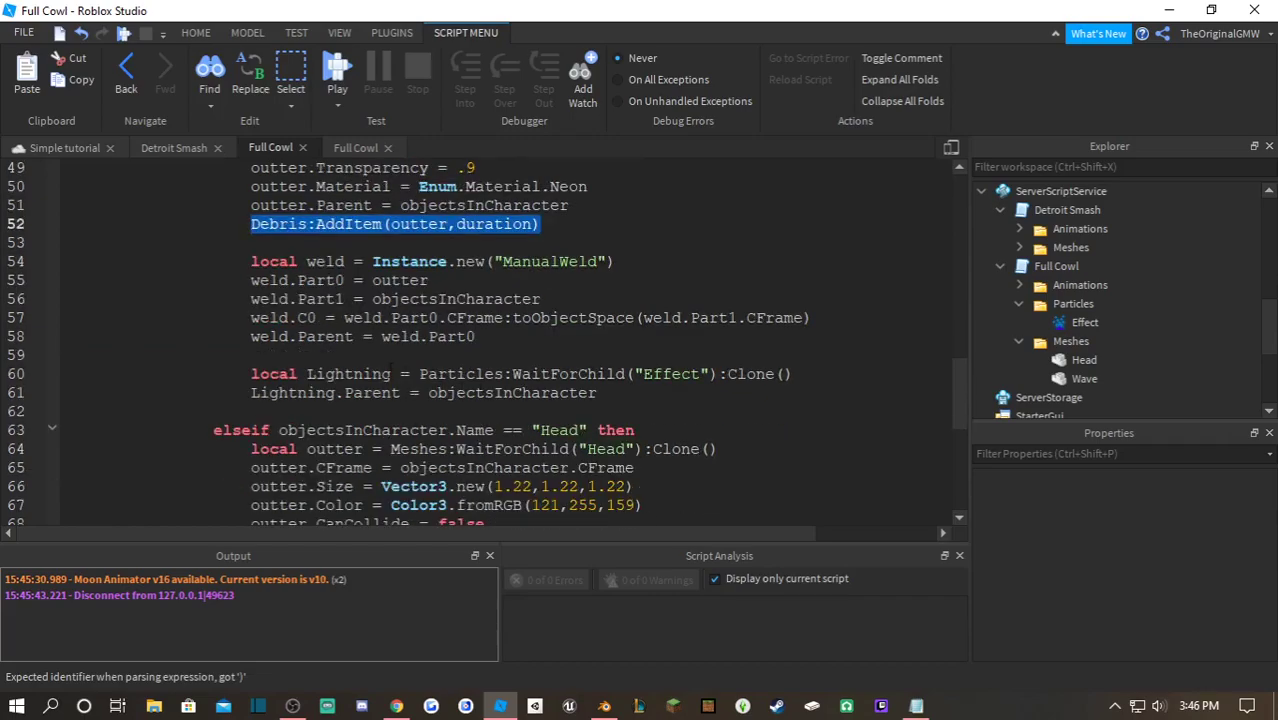
{"action": "left_click", "coordinate": [600, 393]}
{"action": "scroll", "coordinate": [600, 393], "scroll_direction": "down", "scroll_amount": 5}
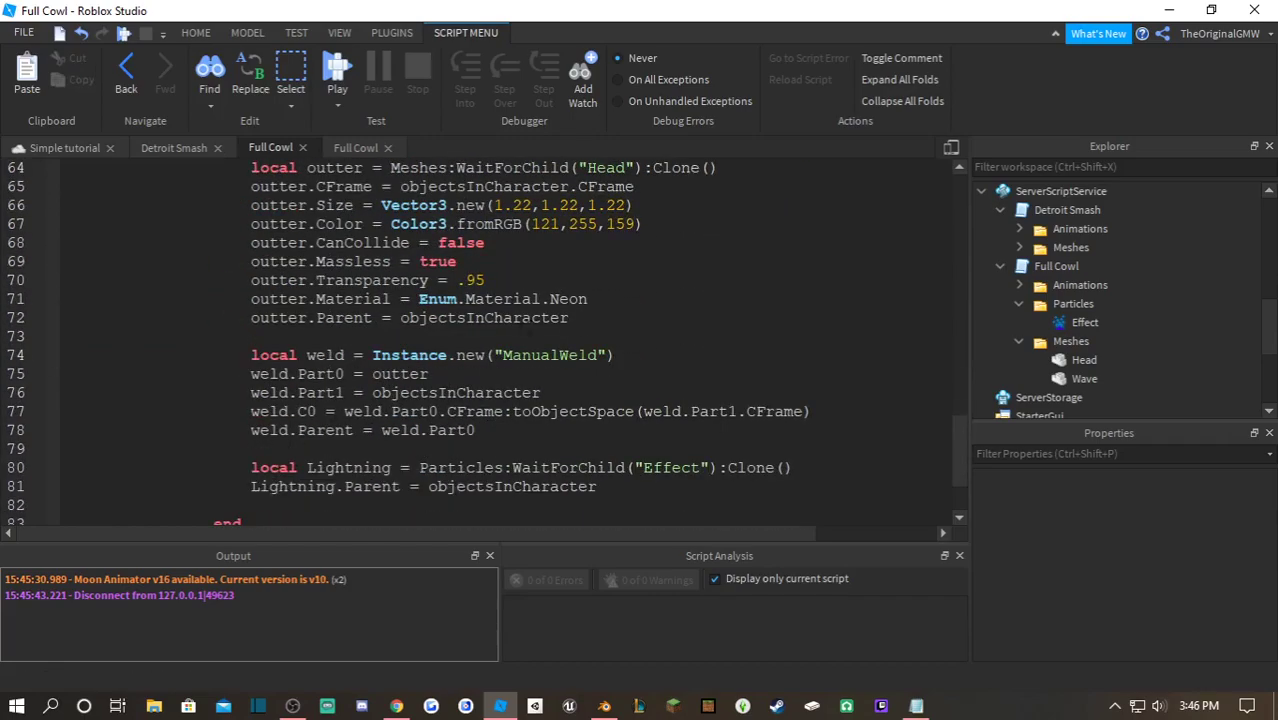
{"action": "key", "text": "Return"}
{"action": "key", "text": "ctrl+v"}
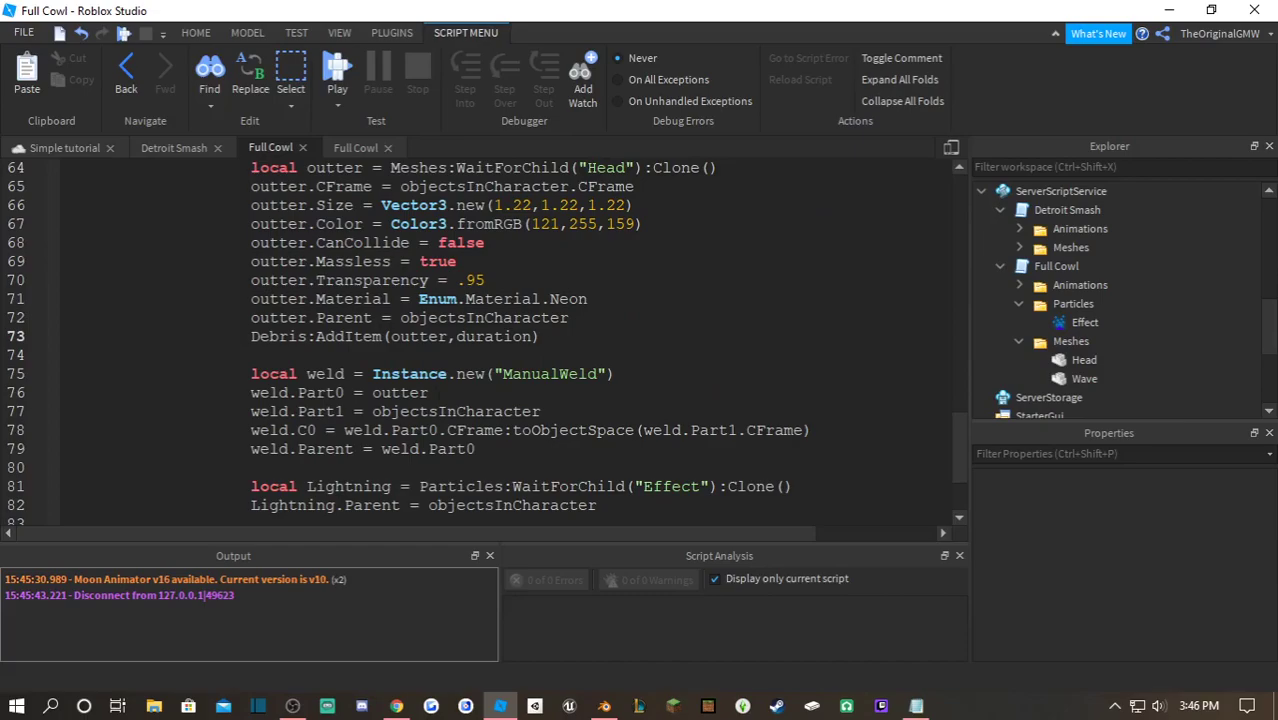
- Add Debris:AddItem(Lightning,duration) below the Lightning.Parent line in the Head branch
{"action": "scroll", "coordinate": [610, 380], "scroll_direction": "down", "scroll_amount": 2}
{"action": "key", "text": "Return"}
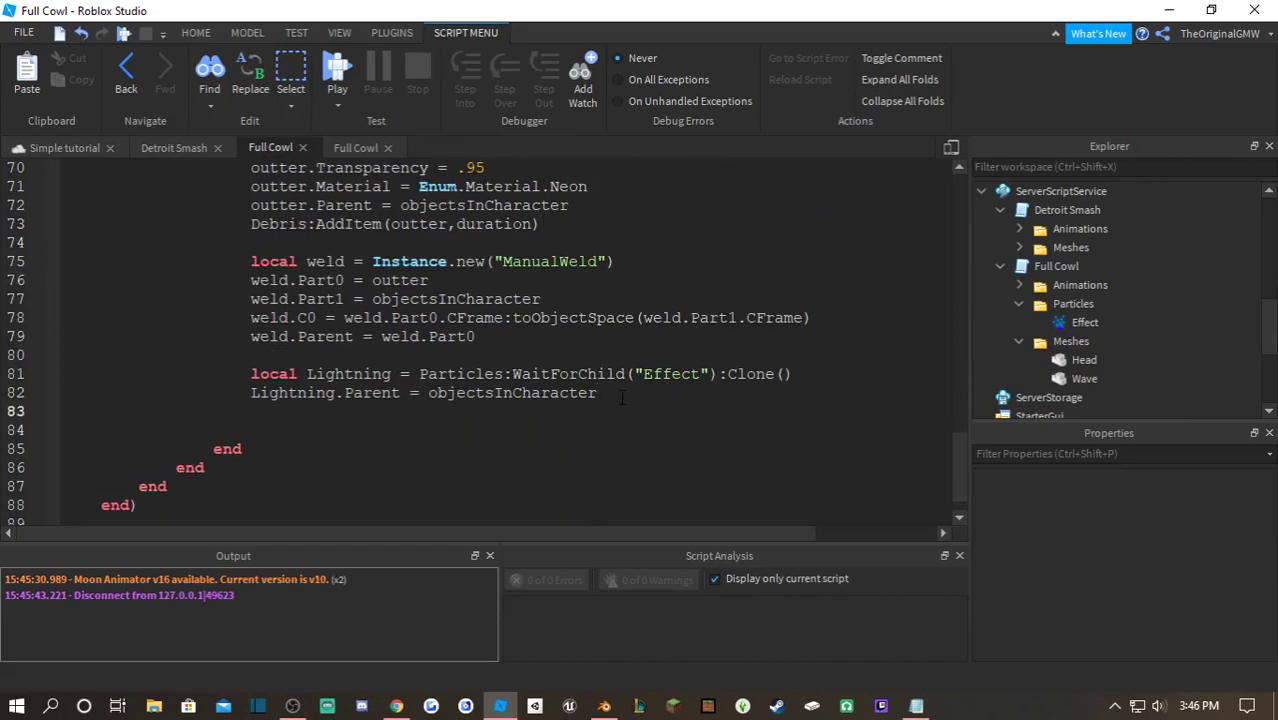
{"action": "key", "text": "ctrl+v"}
{"action": "double_click", "coordinate": [419, 411]}
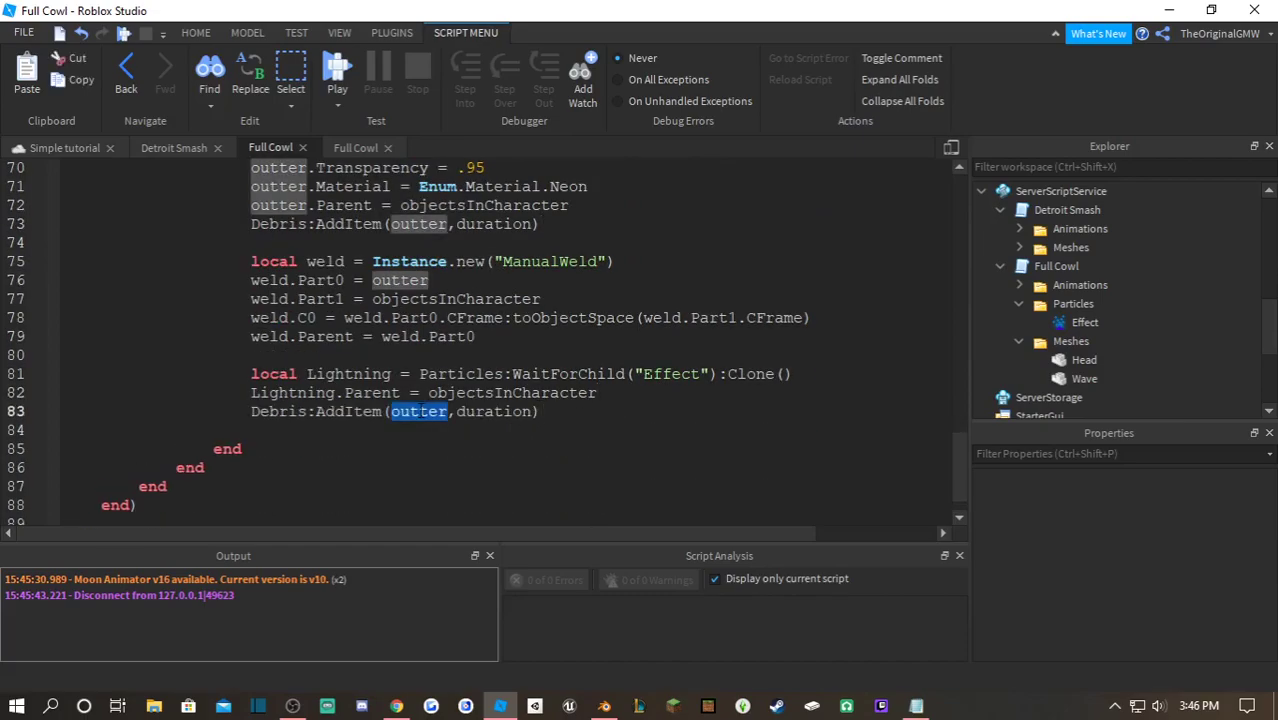
{"action": "type", "text": "Lightning"}
- Copy Debris:AddItem(Lightning,duration) below Lightning.Parent in the body-part branch and remove the stray backslash
{"action": "left_click_drag", "start_coordinate": [599, 415], "coordinate": [250, 411]}
{"action": "key", "text": "ctrl+c"}
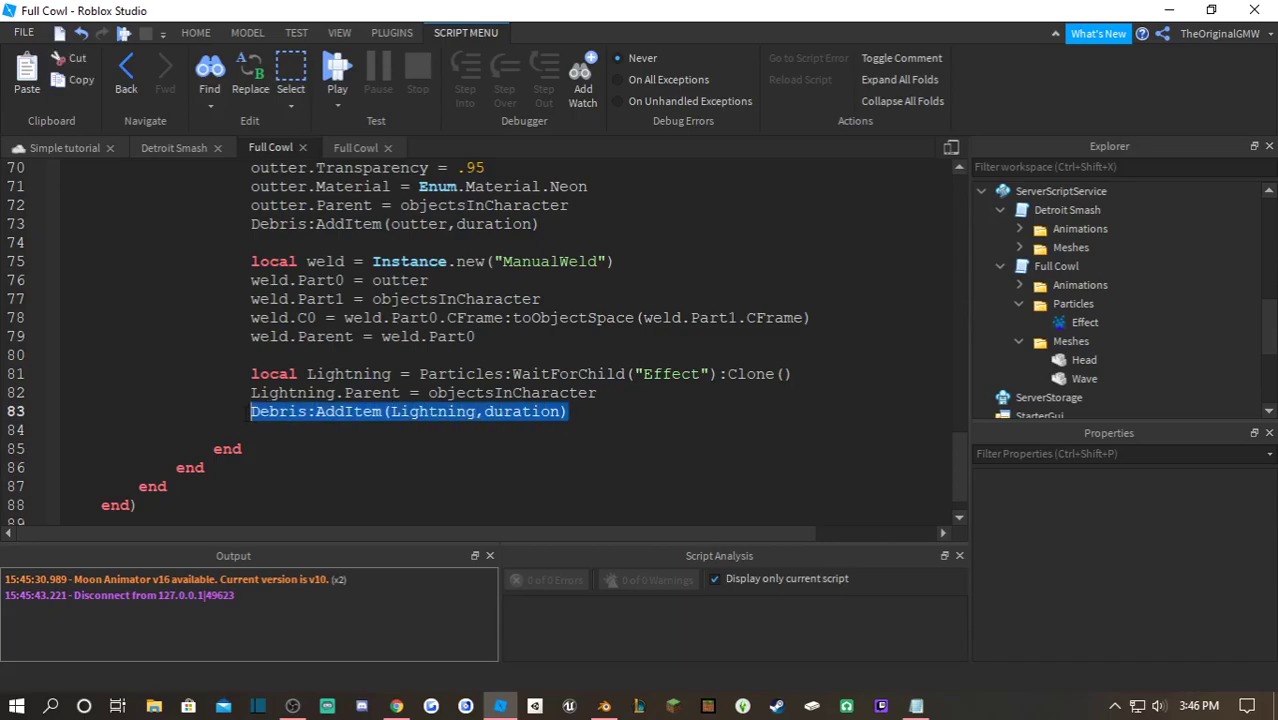
{"action": "scroll", "coordinate": [649, 392], "scroll_direction": "up", "scroll_amount": 7}
{"action": "left_click", "coordinate": [649, 392]}
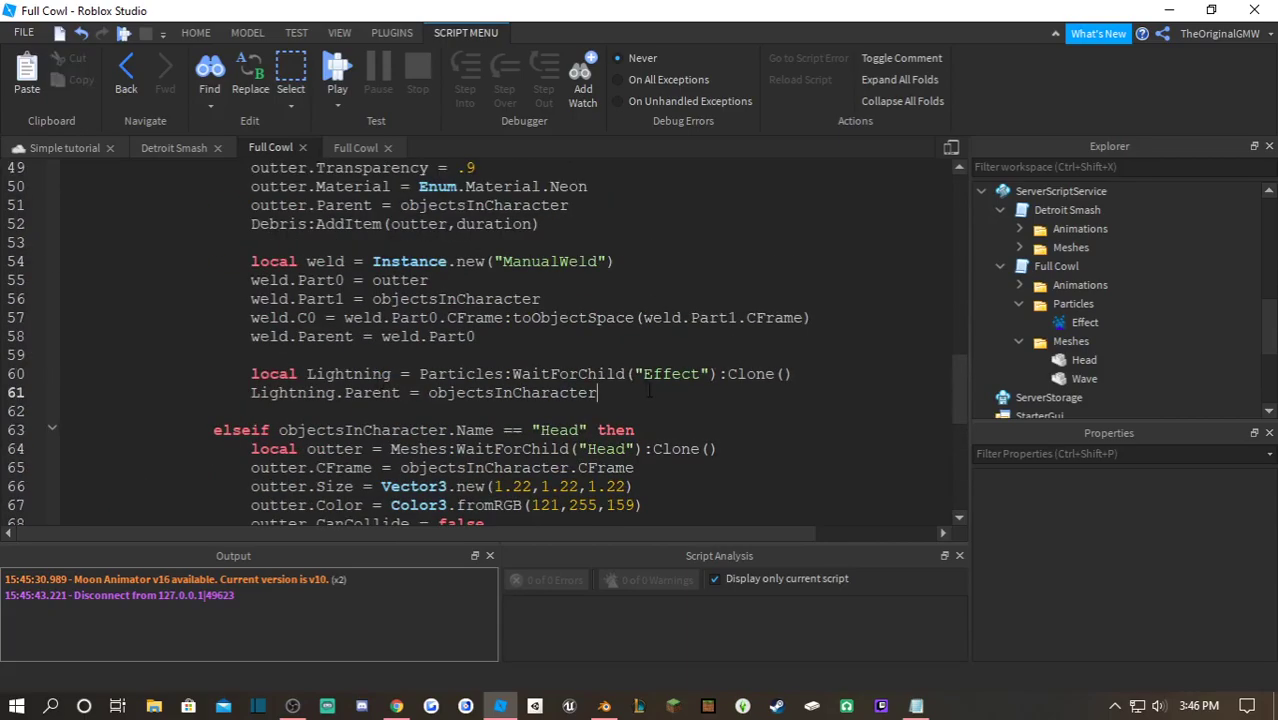
{"action": "type", "text": "\\"}
{"action": "key", "text": "Return"}
{"action": "key", "text": "ctrl+v"}
{"action": "left_click", "coordinate": [649, 392]}
{"action": "key", "text": "BackSpace"}
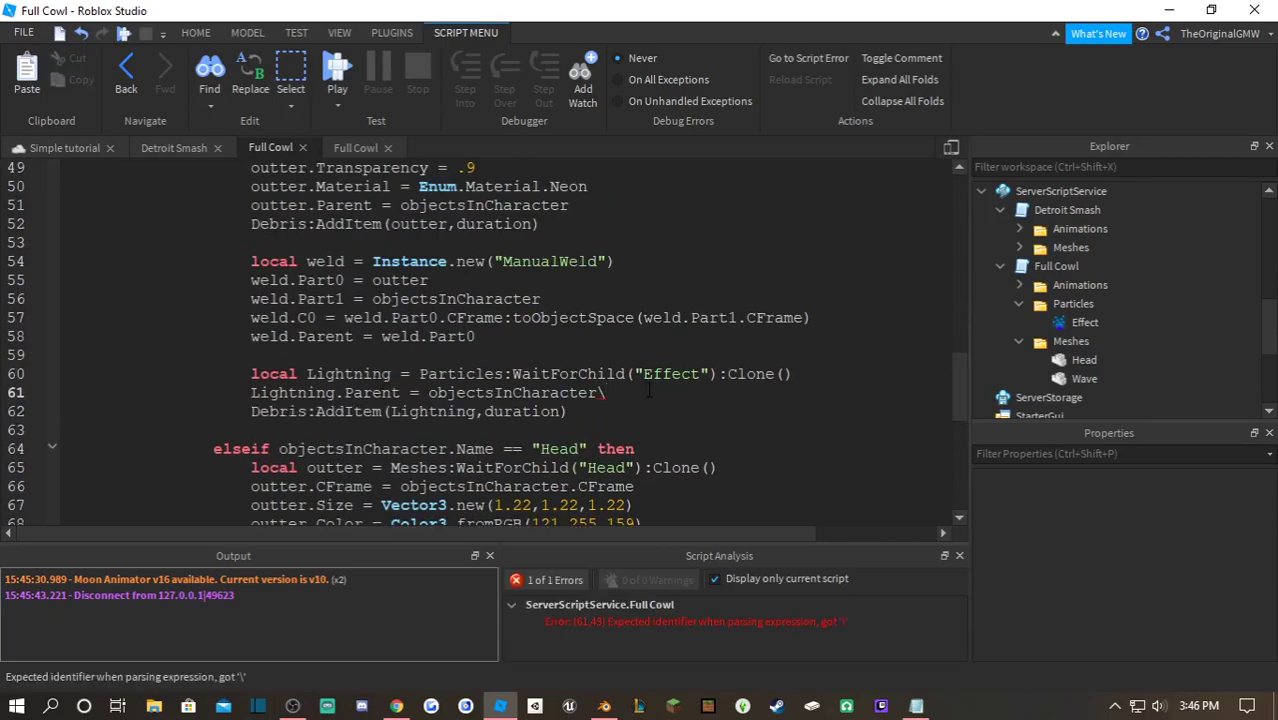
- Playtest the game, turn the camera to the character's front, trigger Full Cowl, and end the test
{"action": "left_click", "coordinate": [332, 67]}
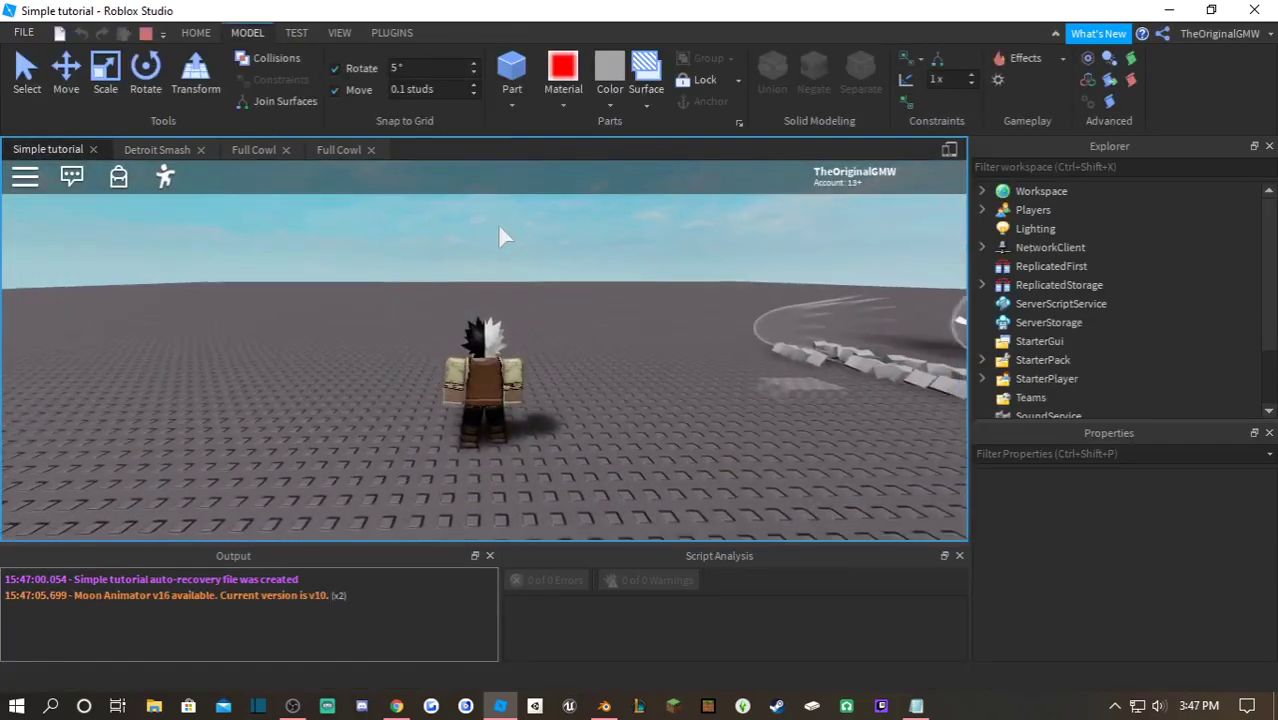
{"action": "key", "text": "w"}
{"action": "right_click_drag", "start_coordinate": [279, 237], "coordinate": [279, 237]}
{"action": "key", "text": "z"}
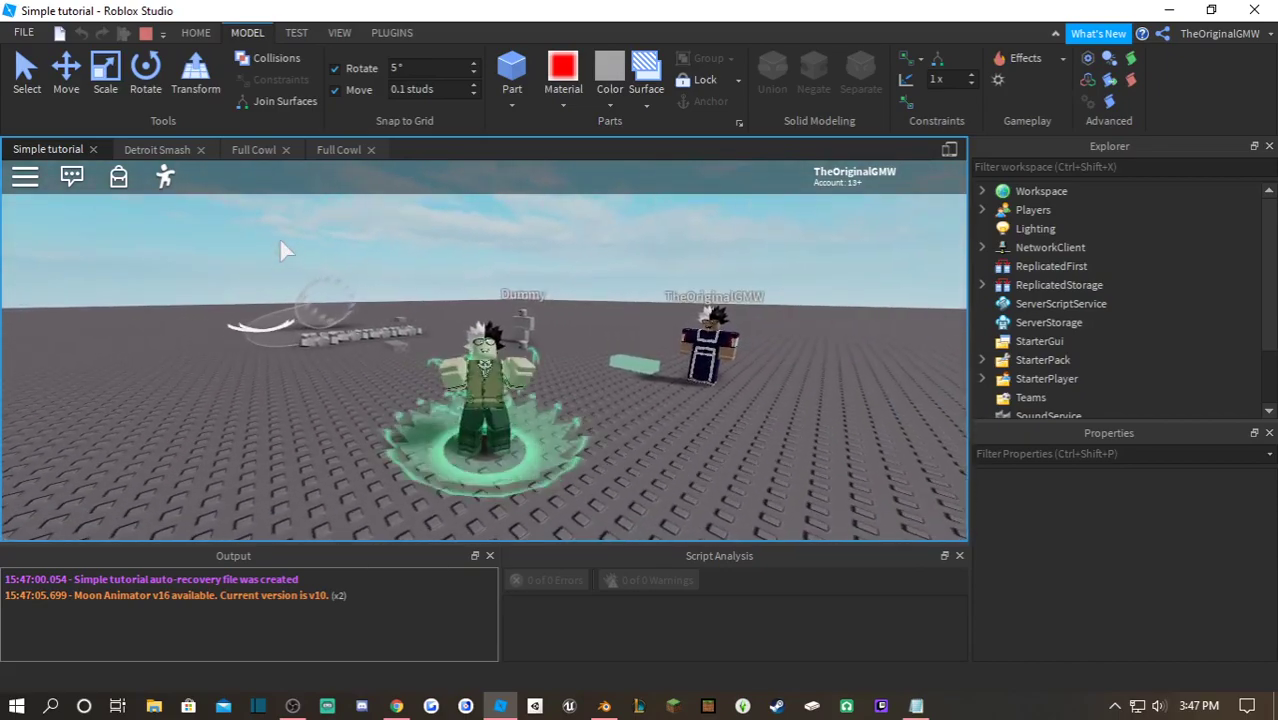
{"action": "left_click", "coordinate": [145, 33]}
- Run another playtest, trigger Full Cowl, watch up close whether the wave, glow and lightning get cleaned up, and stop the test
{"action": "left_click", "coordinate": [133, 32]}
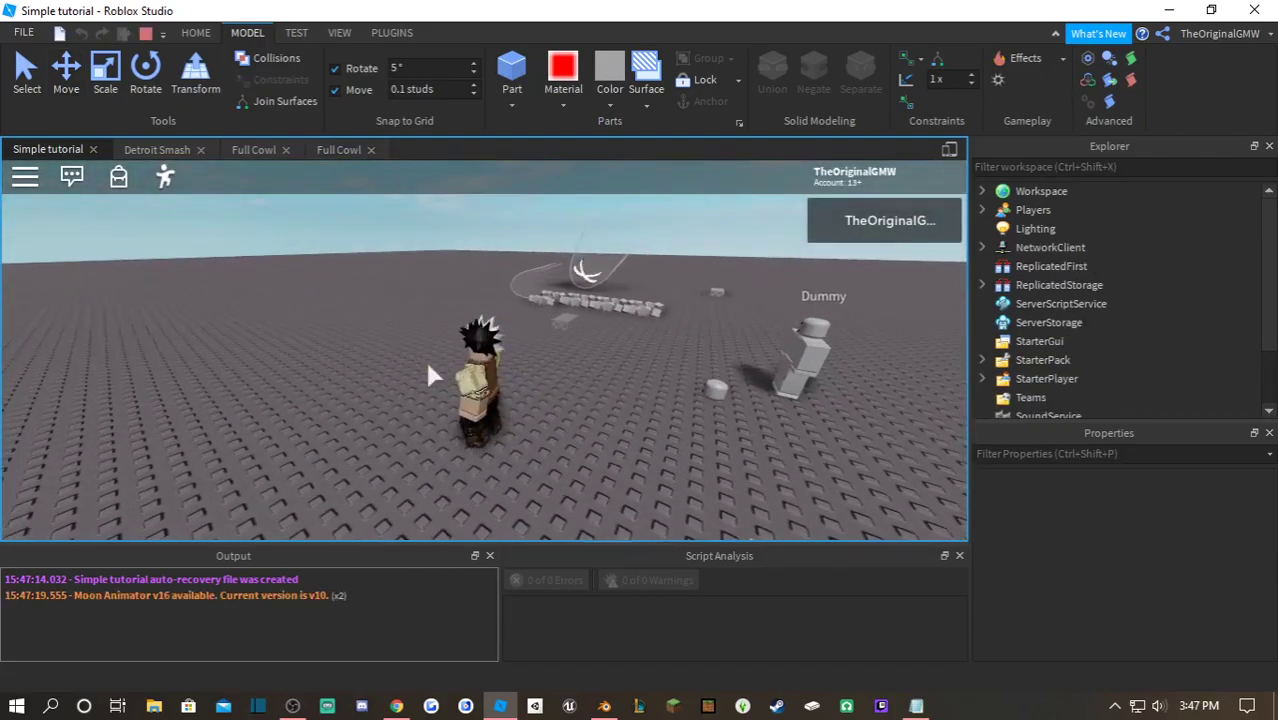
{"action": "key", "text": "s"}
{"action": "key", "text": "e"}
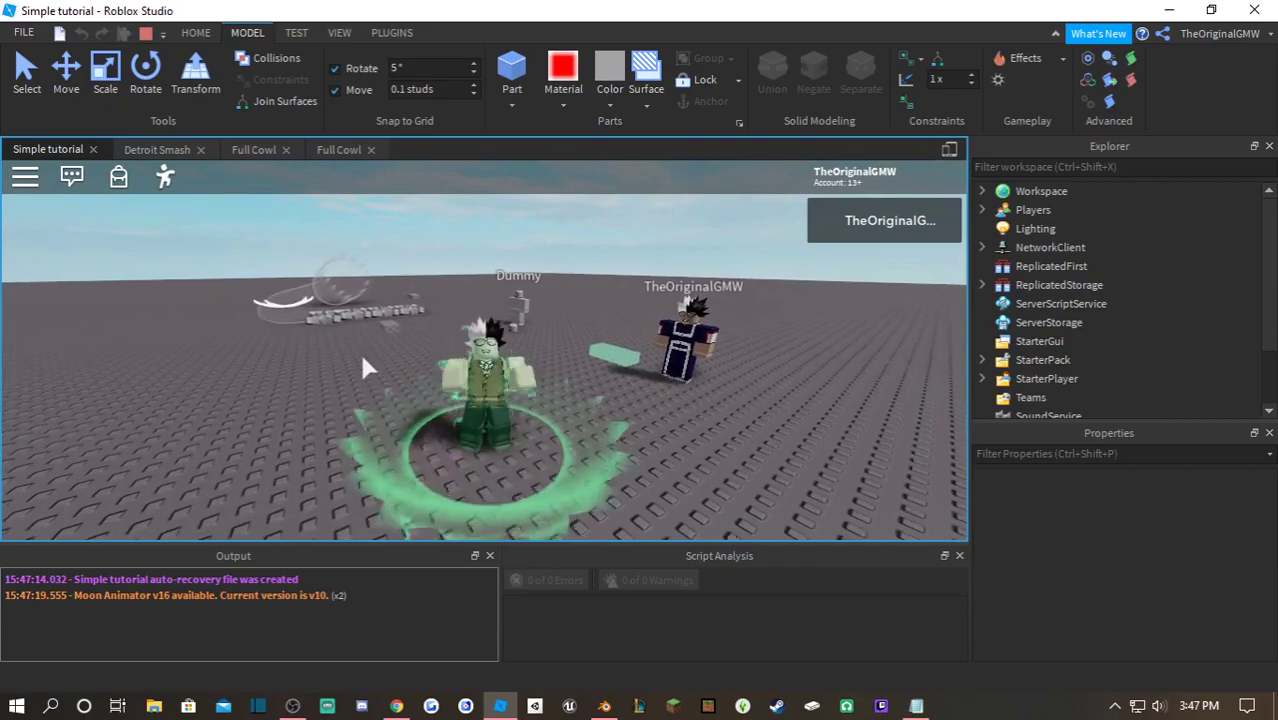
{"action": "right_click_drag", "start_coordinate": [498, 426], "coordinate": [495, 430]}
{"action": "right_click_drag", "start_coordinate": [521, 358], "coordinate": [521, 358]}
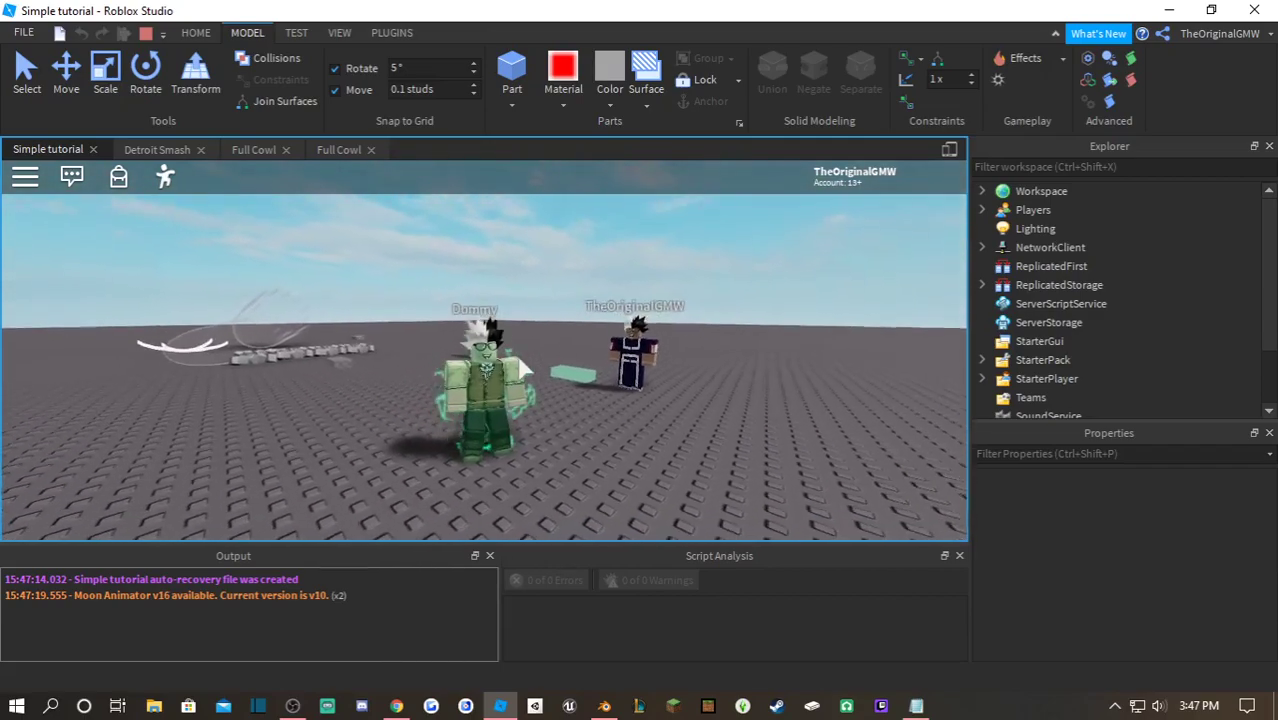
{"action": "scroll", "coordinate": [533, 458], "scroll_direction": "up", "scroll_amount": 3}
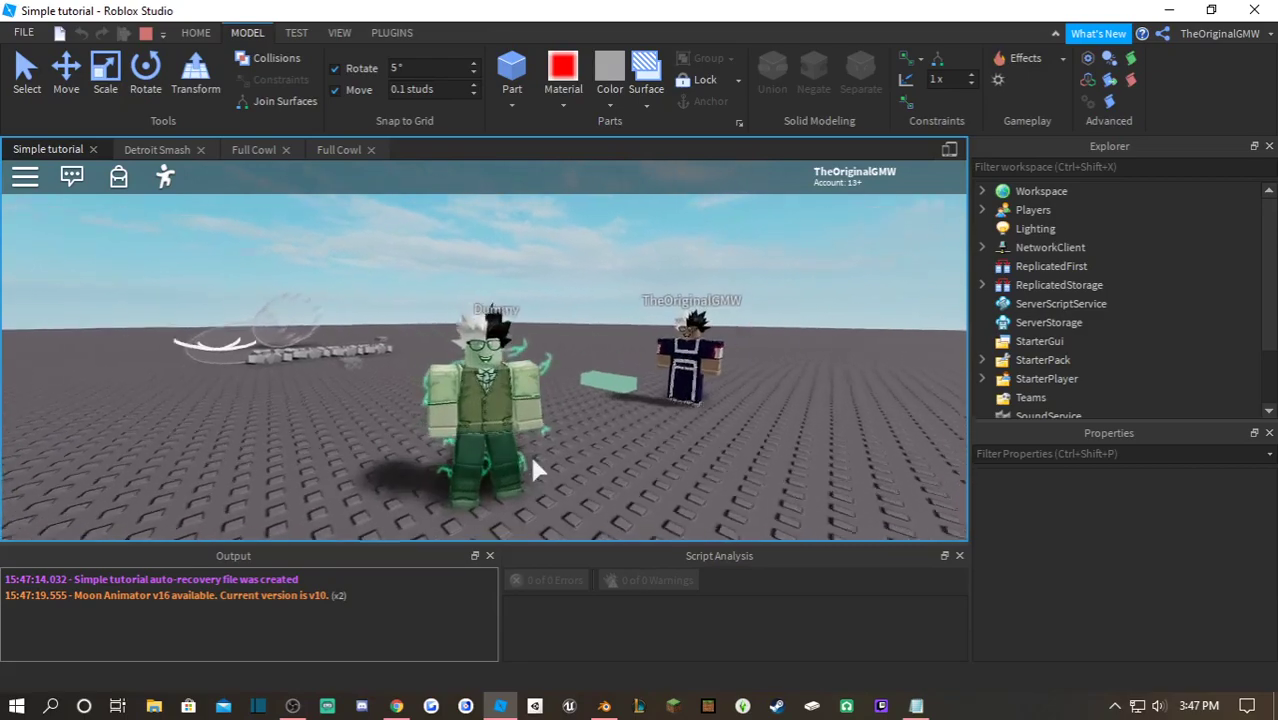
{"action": "right_click_drag", "start_coordinate": [533, 458], "coordinate": [533, 458]}
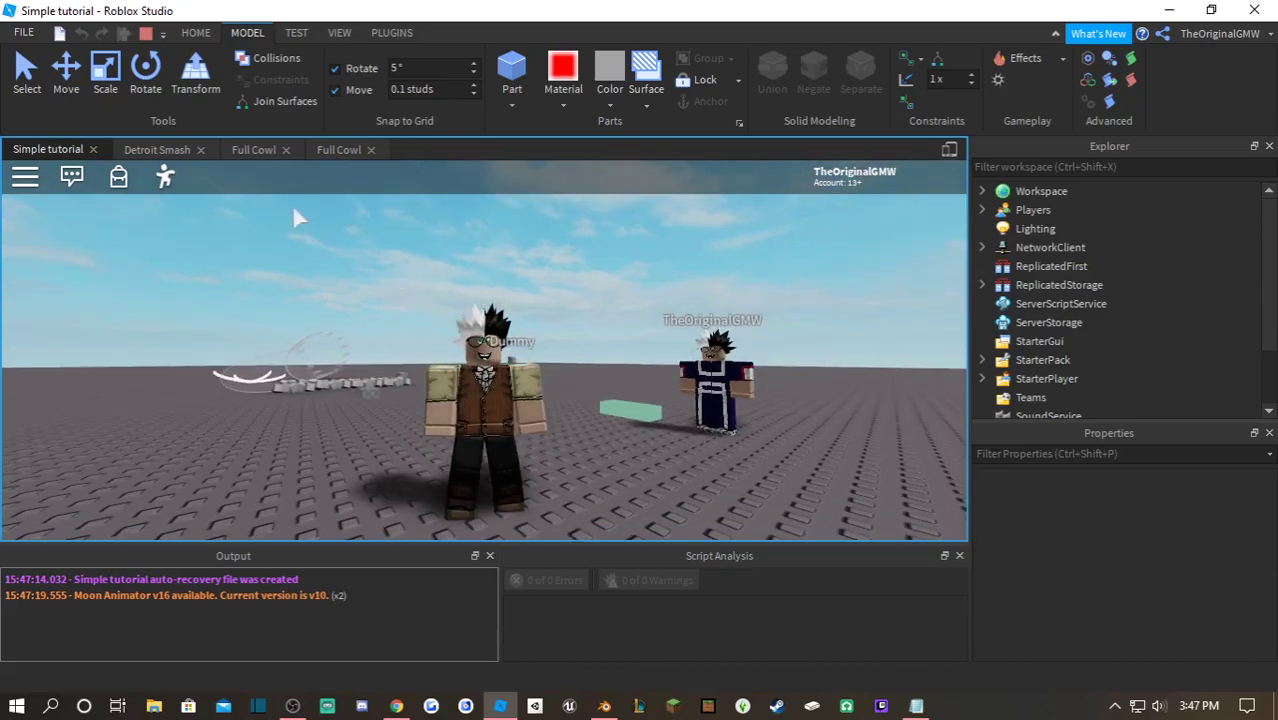
{"action": "key", "text": "shift+F5"}
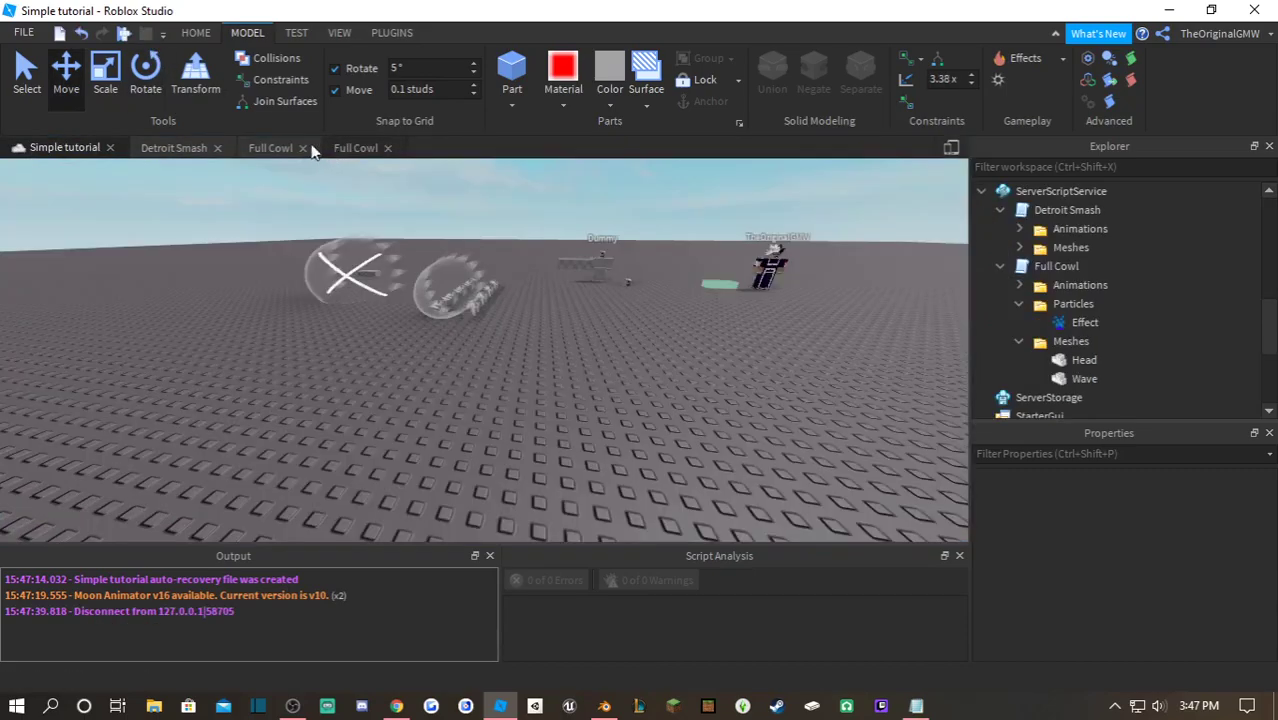
- Add wait(duration) below the collapsed Charge.KeyframeReached handler in the server-side Full Cowl script
{"action": "left_click", "coordinate": [278, 148]}
{"action": "scroll", "coordinate": [125, 350], "scroll_direction": "up", "scroll_amount": 11}
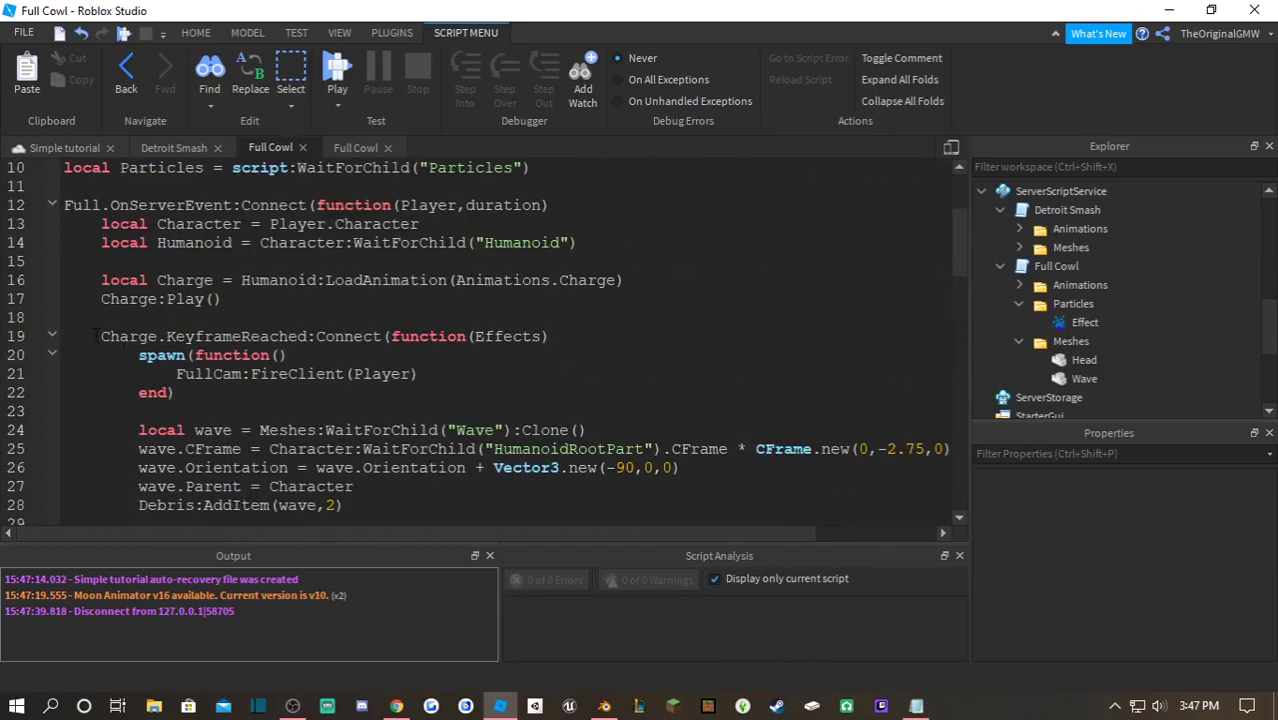
{"action": "left_click", "coordinate": [52, 337]}
{"action": "left_click", "coordinate": [130, 487]}
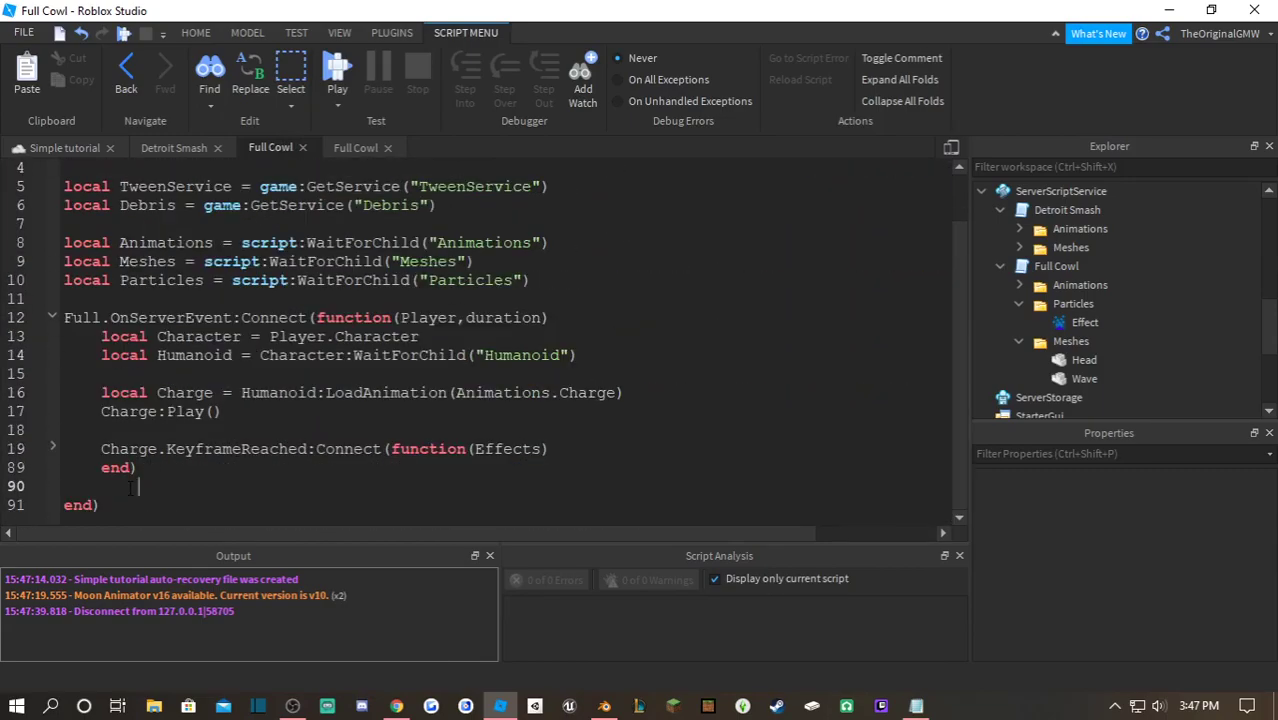
{"action": "key", "text": "Return"}
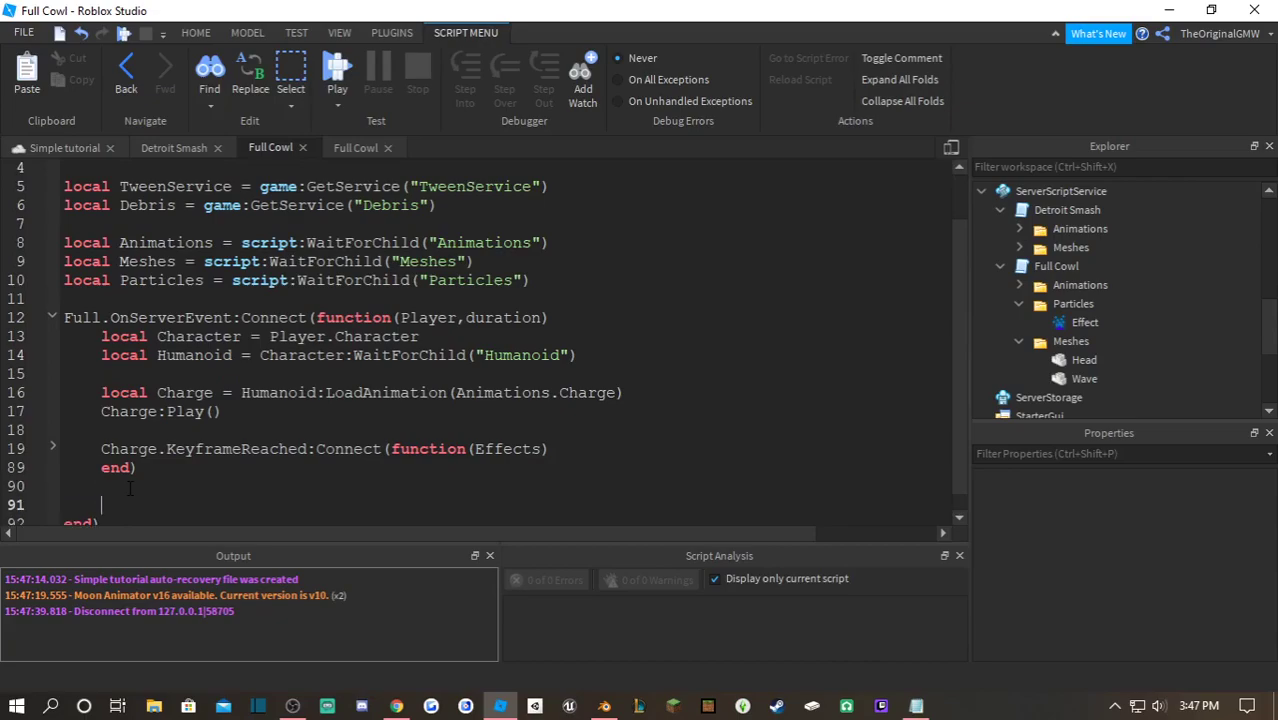
{"action": "type", "text": "wait()"}
{"action": "type", "text": "duration"}
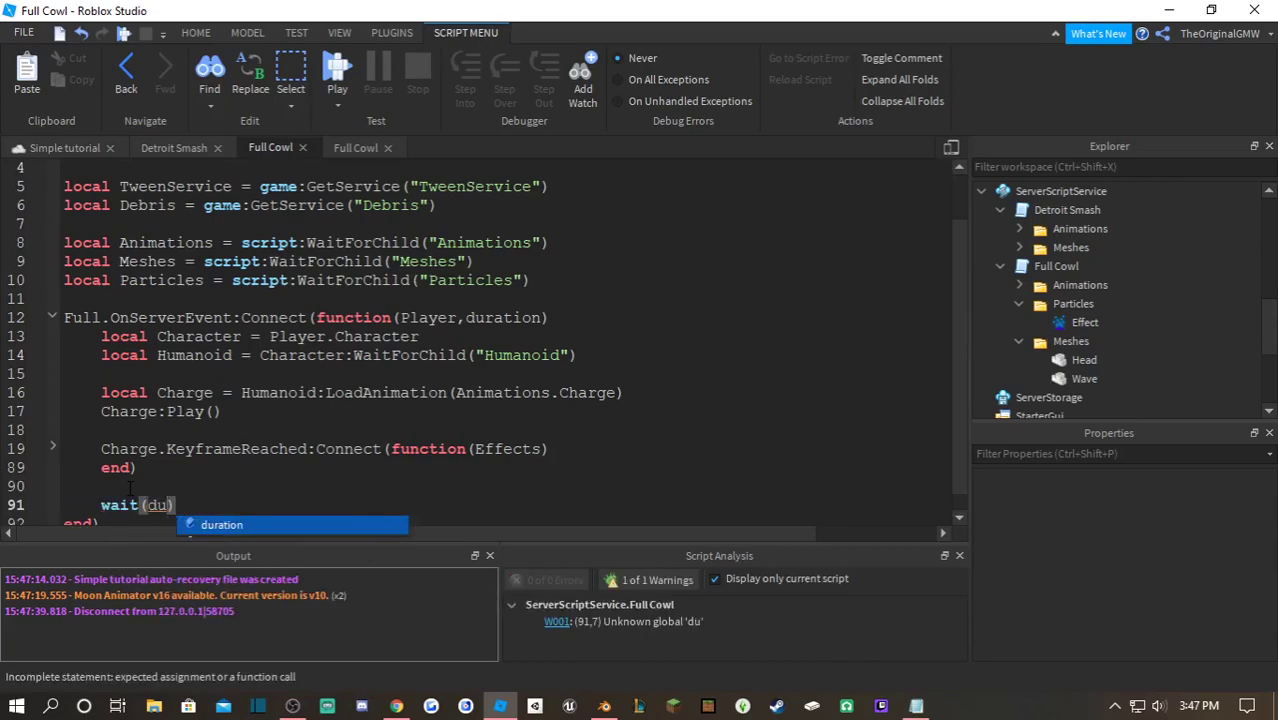
{"action": "key", "text": "End"}
{"action": "key", "text": "Return"}
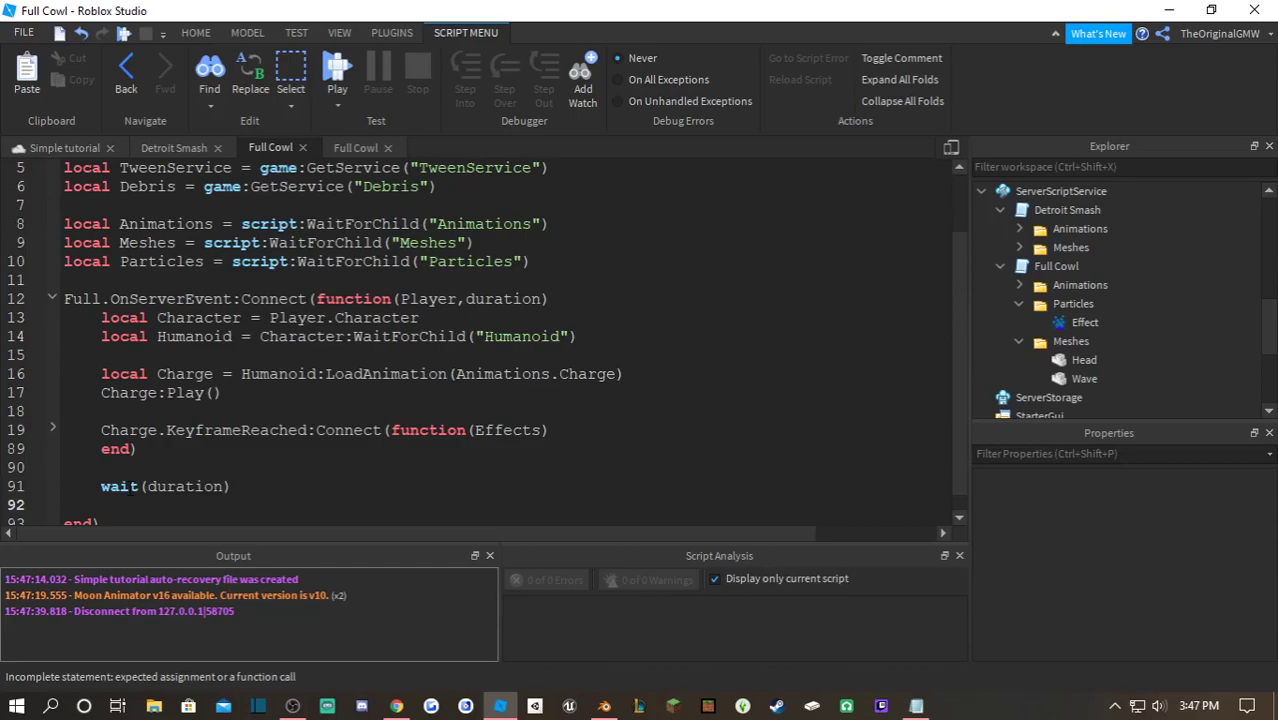
- Add Full:FireClient(Player) on the line below wait(duration)
{"action": "type", "text": "Fu"}
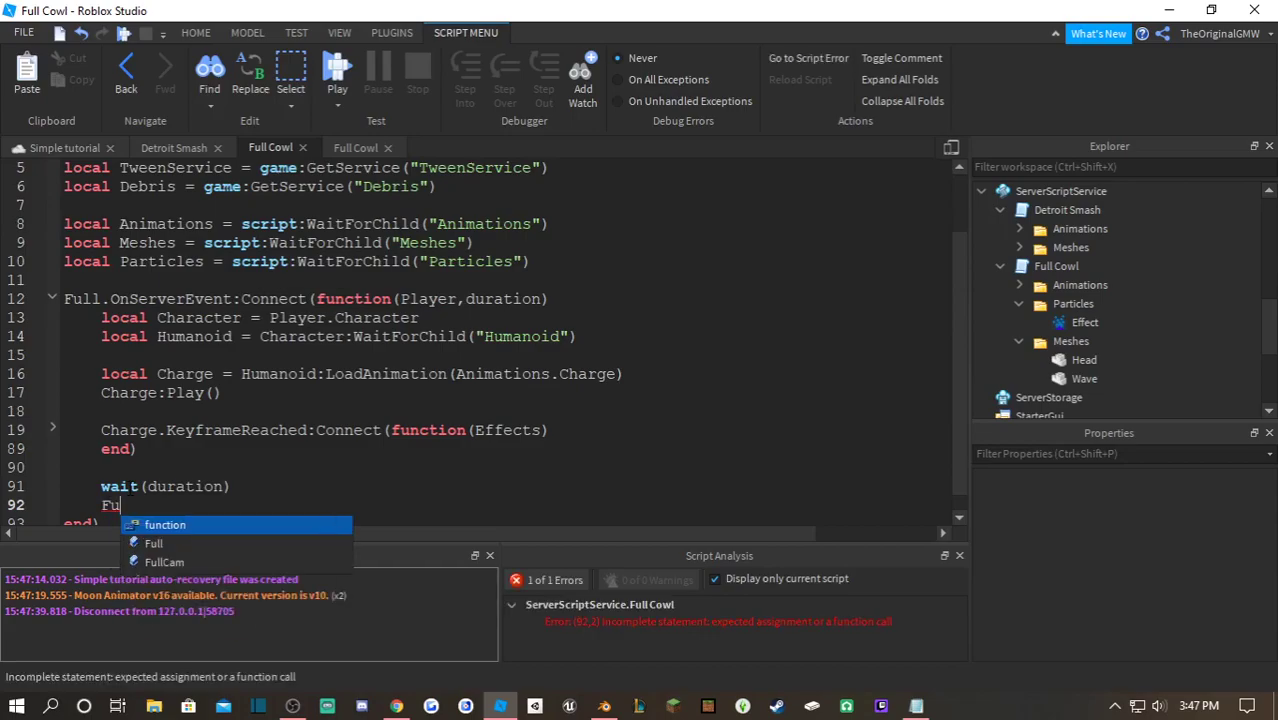
{"action": "type", "text": "ll:FireClien"}
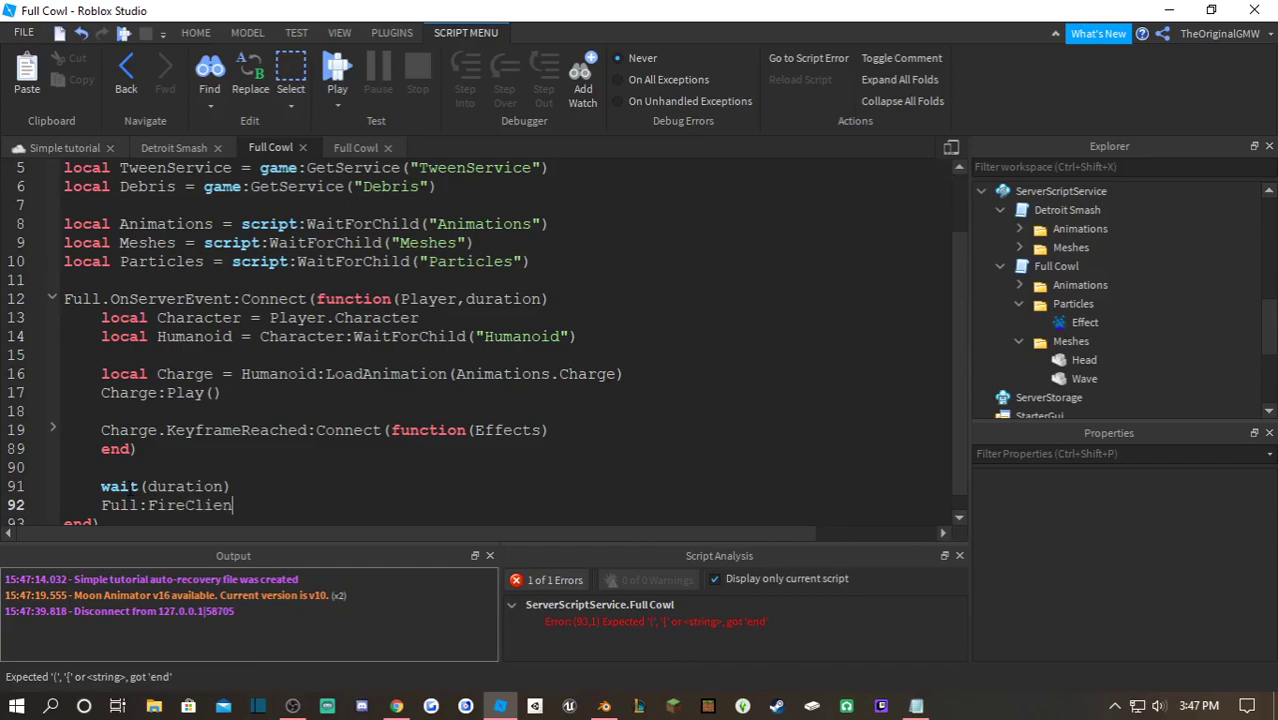
{"action": "type", "text": "(\""}
{"action": "key", "text": "BackSpace"}
{"action": "type", "text": "Player"}
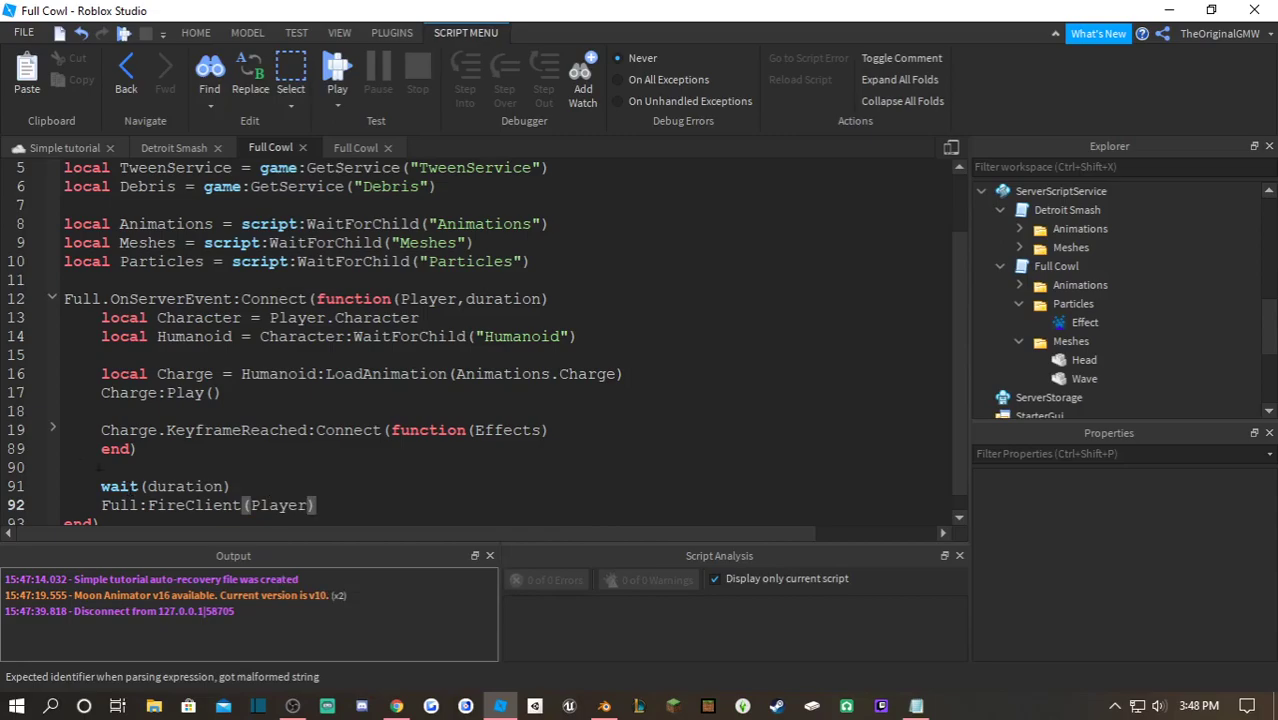
- Playtest the game, trigger Full Cowl, and walk the character around to watch how long the glow and lightning last
{"action": "left_click", "coordinate": [336, 68]}
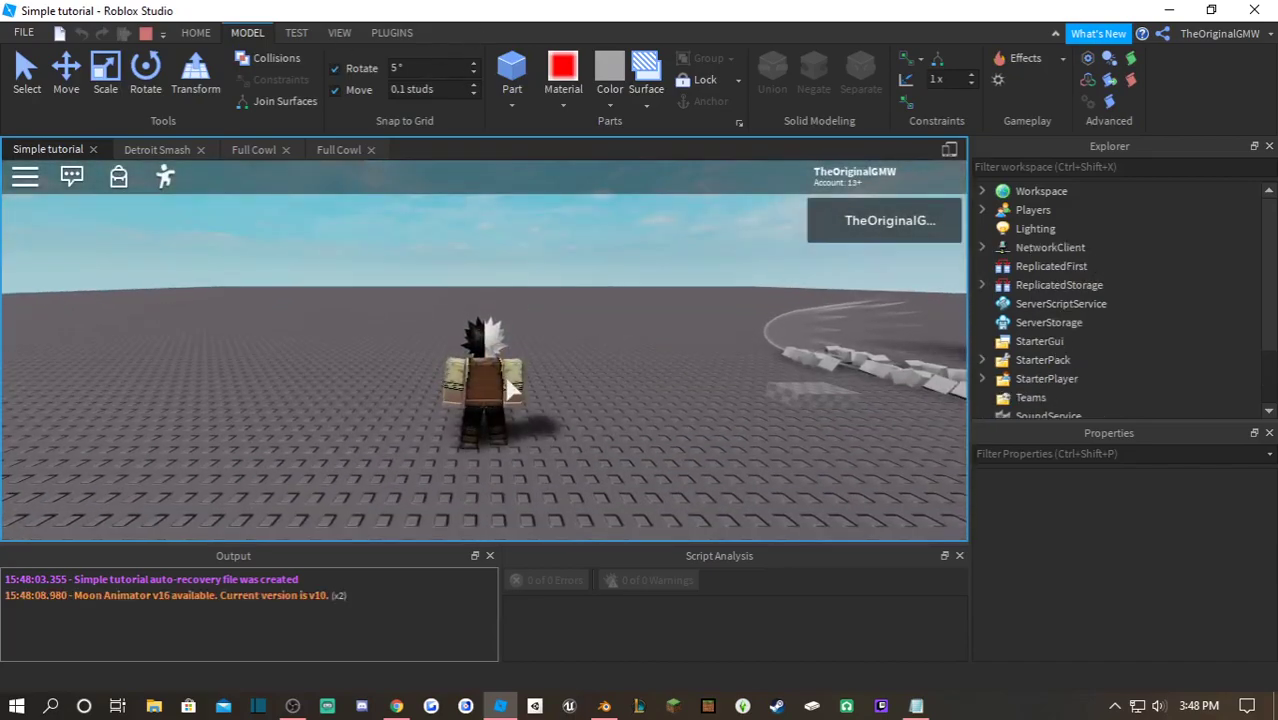
{"action": "right_click_drag", "start_coordinate": [506, 376], "coordinate": [506, 376]}
{"action": "key", "text": "e"}
{"action": "key", "text": "d"}
{"action": "key", "text": "s"}
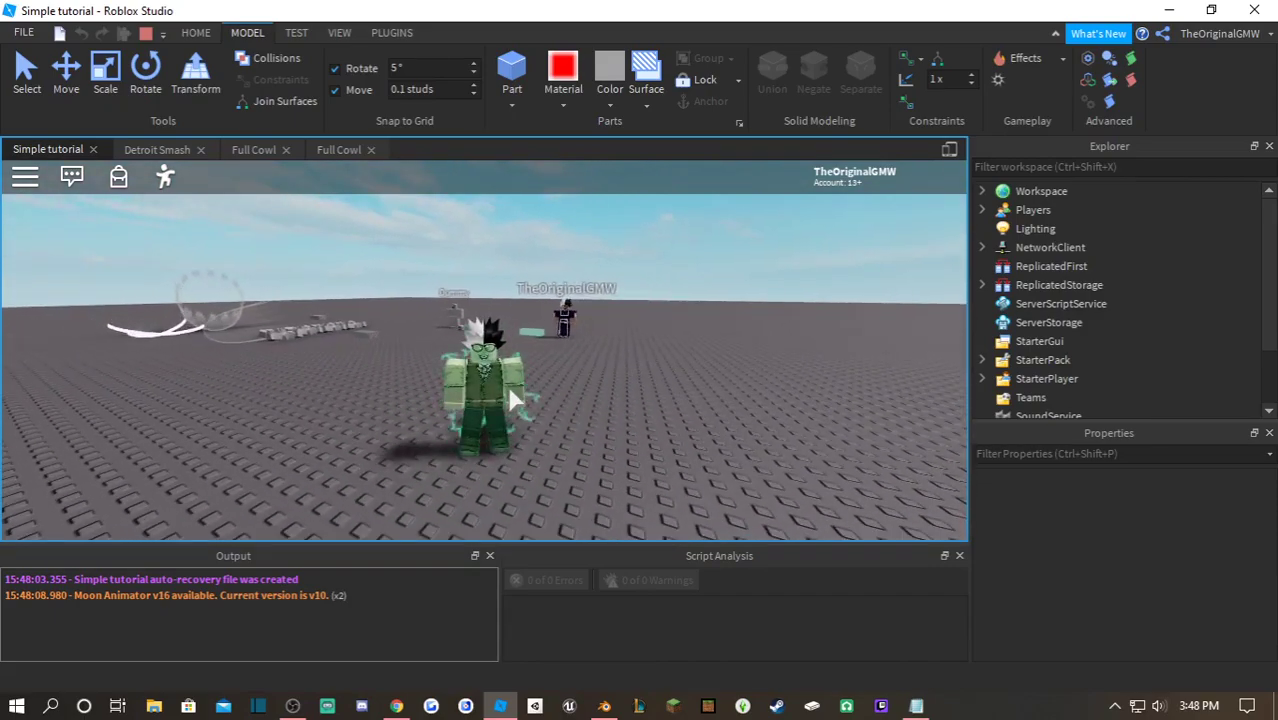
{"action": "key", "text": "a"}
{"action": "key", "text": "w"}
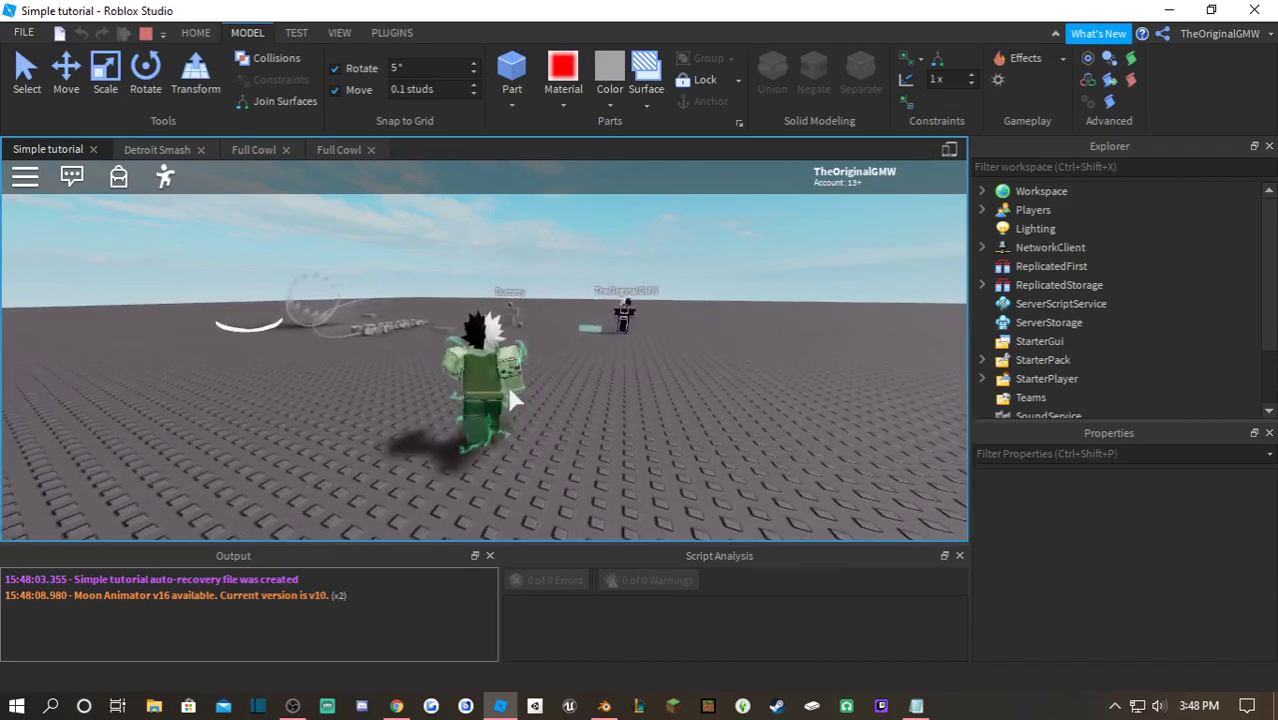
{"action": "key", "text": "d"}
{"action": "key", "text": "s"}
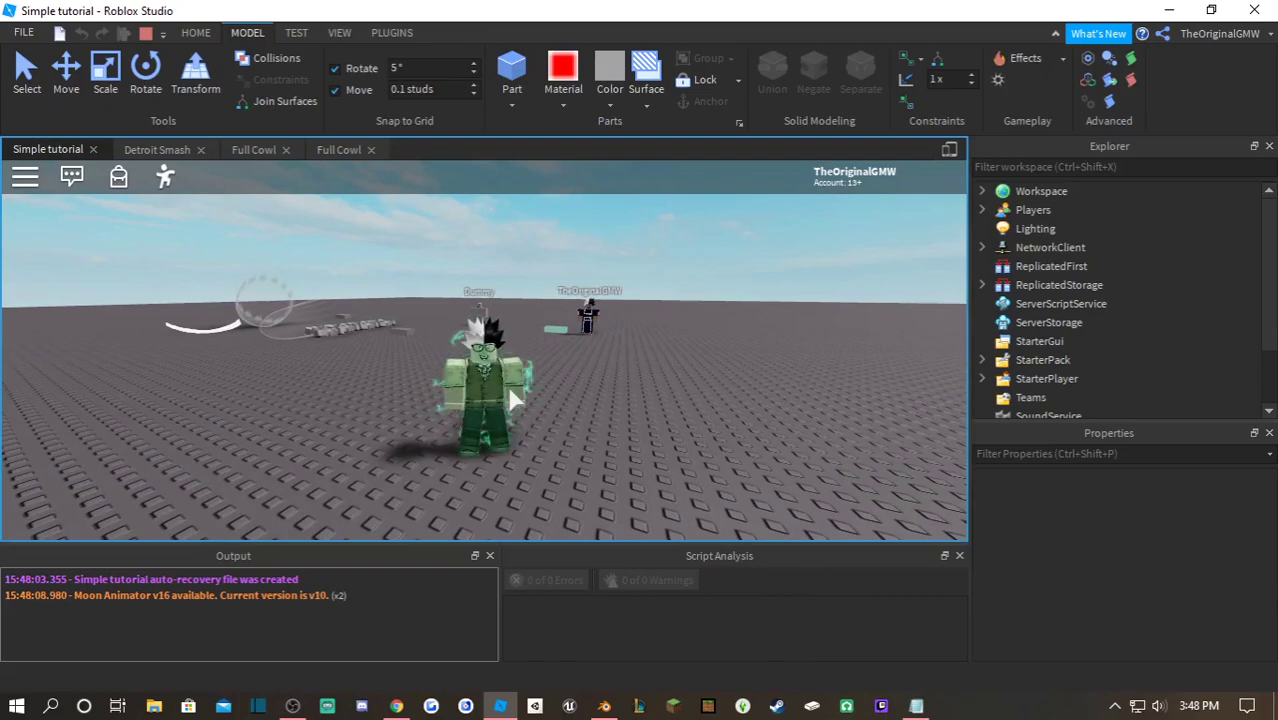
{"action": "key", "text": "z"}
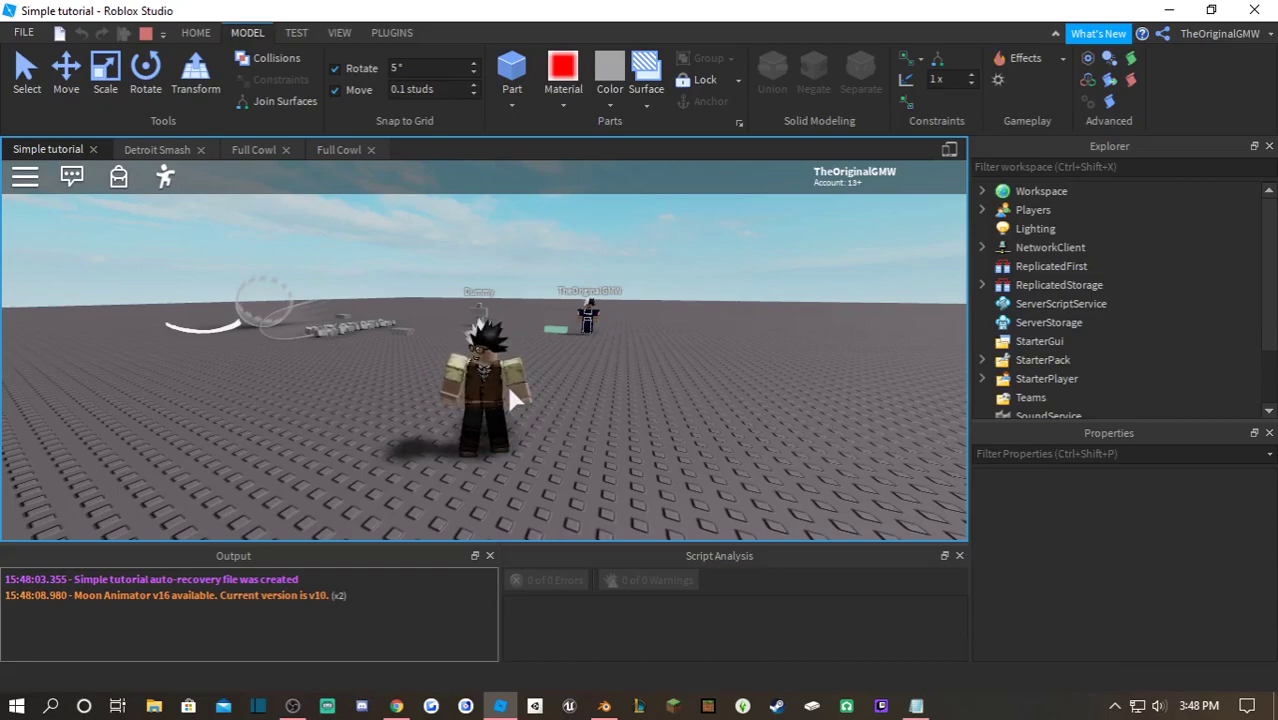
- Back the character away from the dummies, trigger Full Cowl again to check its cooldown, and stop the test
{"action": "right_click_drag", "start_coordinate": [416, 352], "coordinate": [418, 350]}
{"action": "key", "text": "s"}
{"action": "key", "text": "d"}
{"action": "right_click_drag", "start_coordinate": [611, 378], "coordinate": [611, 378]}
{"action": "scroll", "coordinate": [611, 378], "scroll_direction": "down", "scroll_amount": 1}
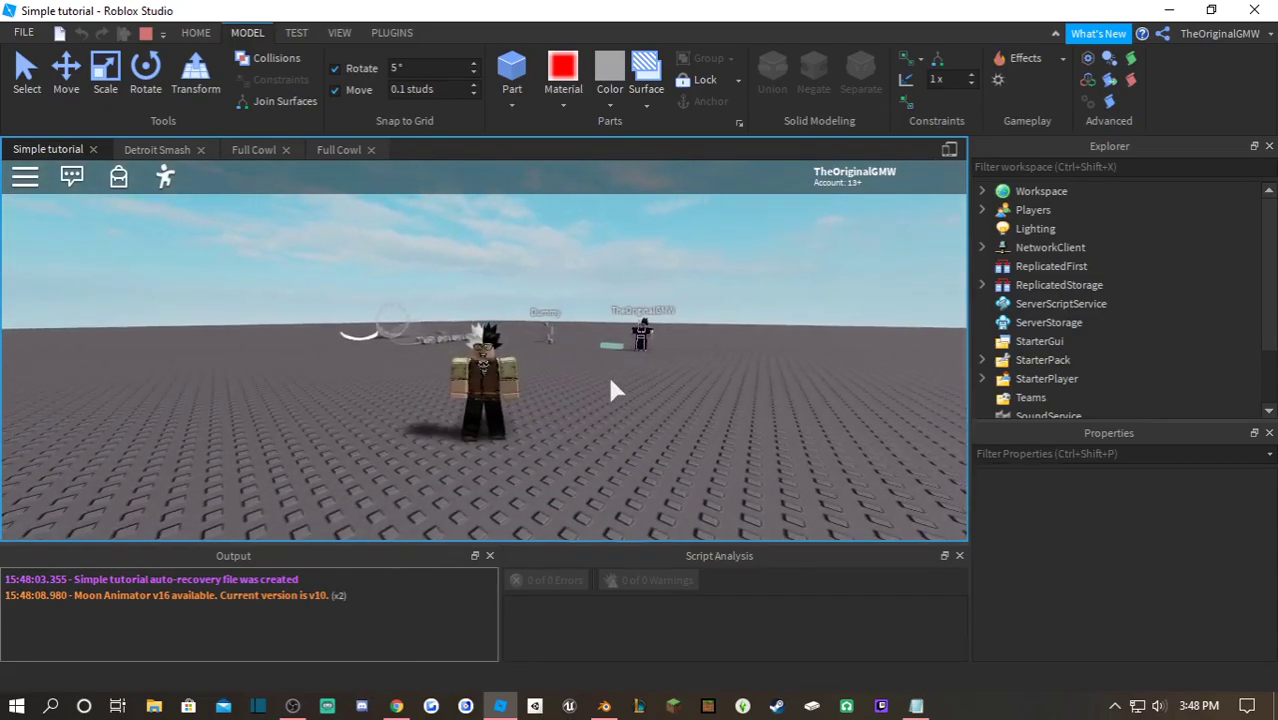
{"action": "key", "text": "z"}
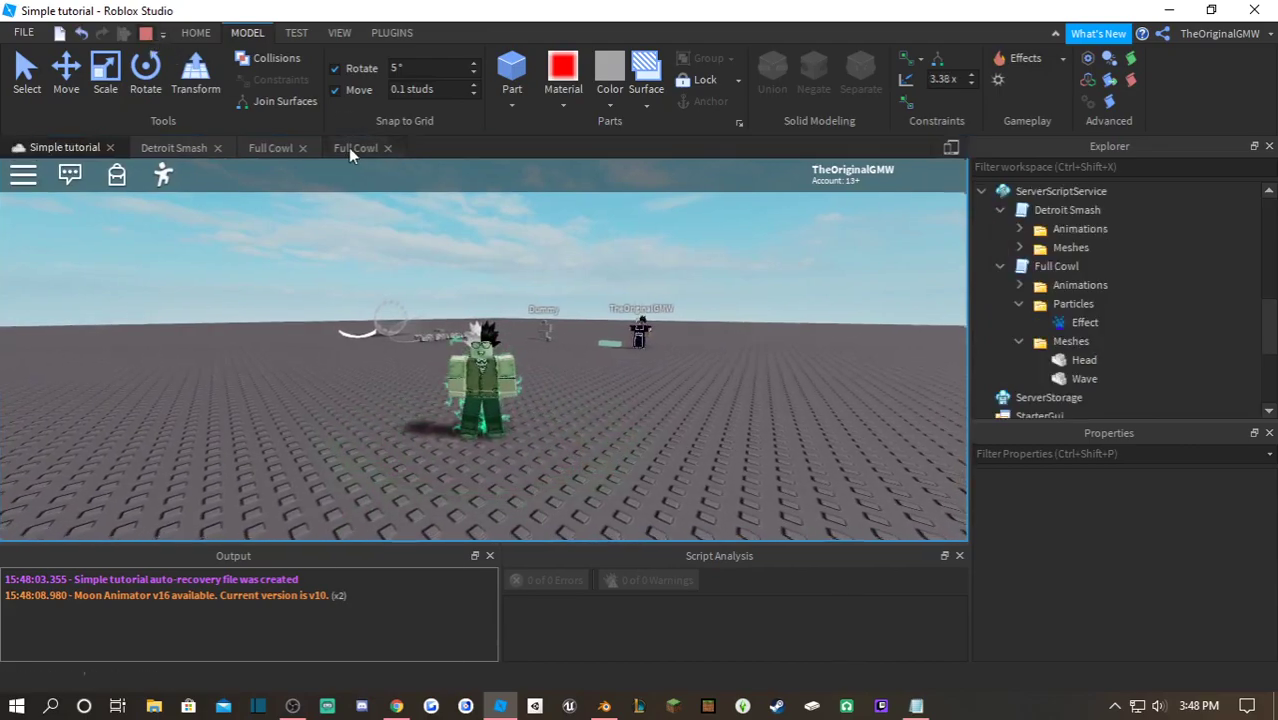
- In the server-side Full Cowl script, add Humanoid.WalkSpeed = 0 below the local Humanoid line
{"action": "left_click", "coordinate": [350, 147]}
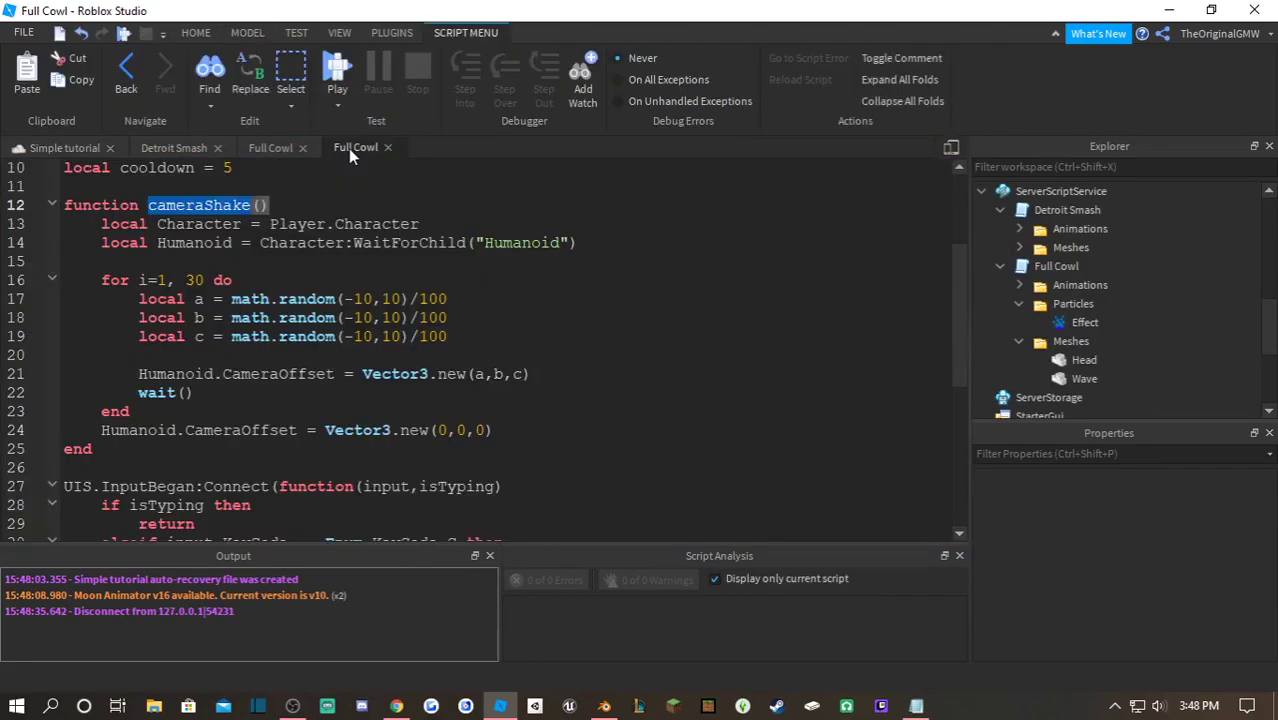
{"action": "left_click", "coordinate": [262, 147]}
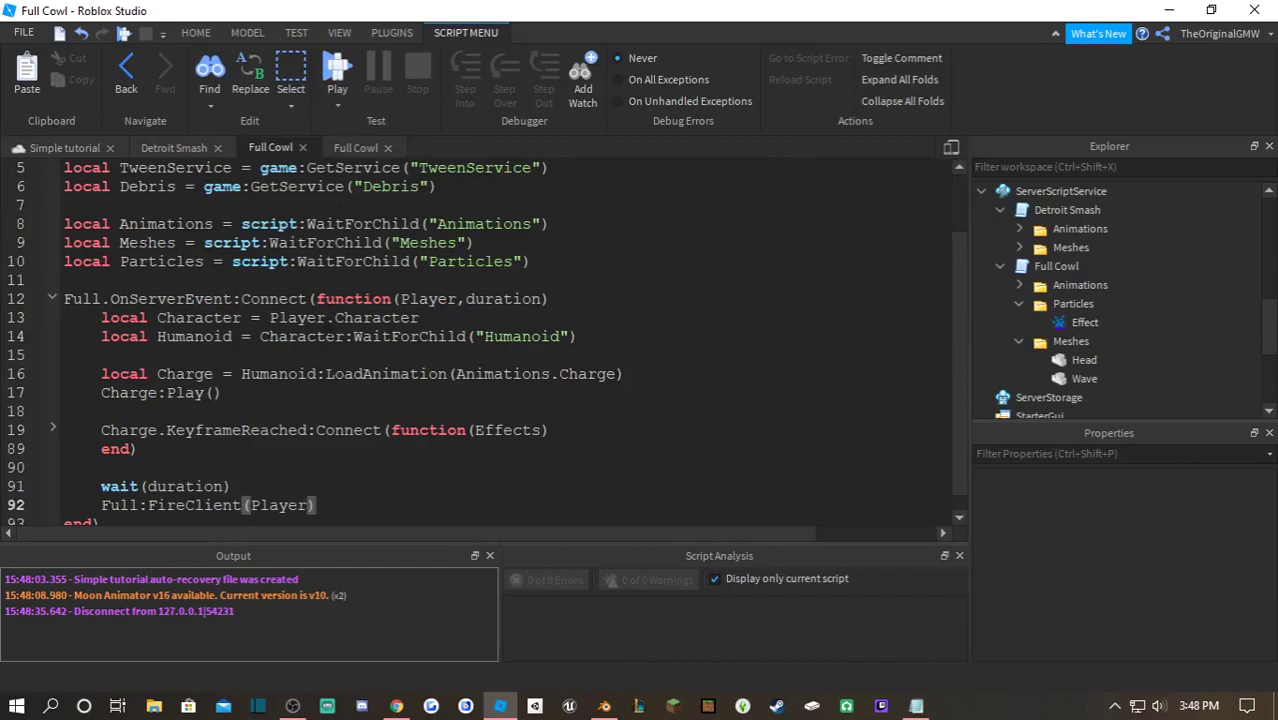
{"action": "left_click", "coordinate": [613, 343]}
{"action": "key", "text": "Return"}
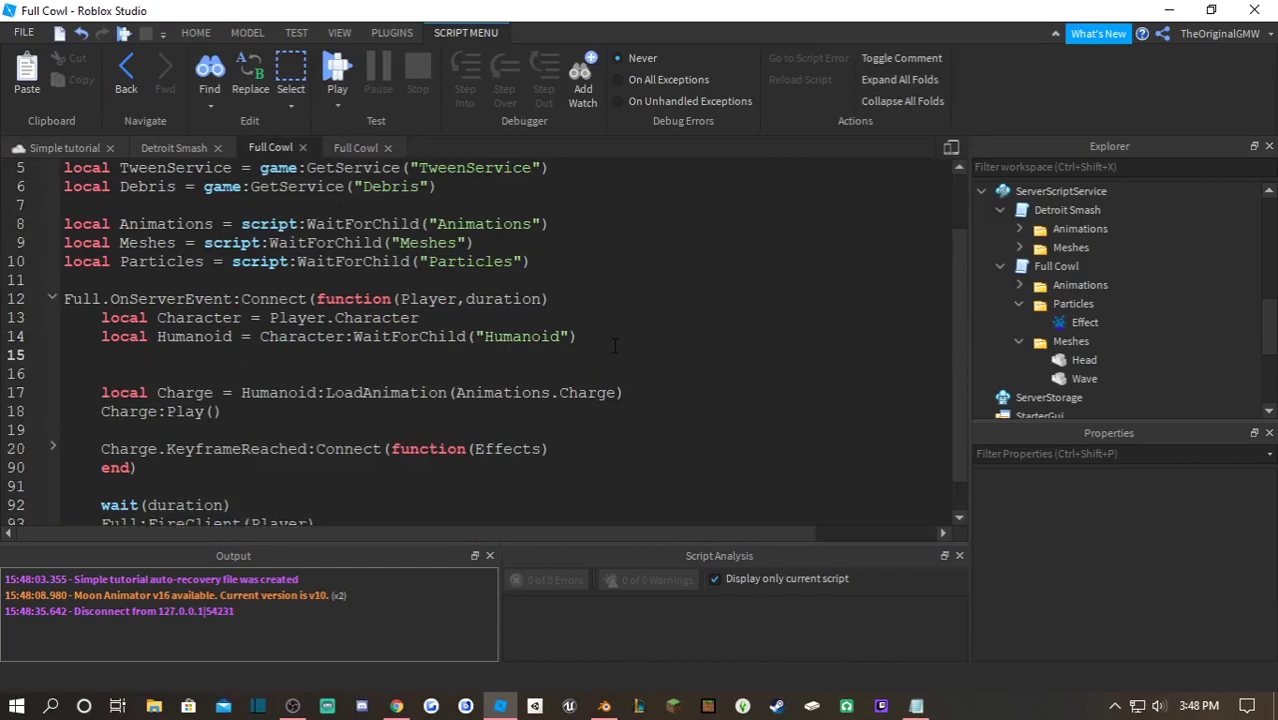
{"action": "type", "text": "Humanoid.Waljk"}
{"action": "key", "text": "BackSpace"}
{"action": "key", "text": "BackSpace"}
{"action": "type", "text": "kSpeed ="}
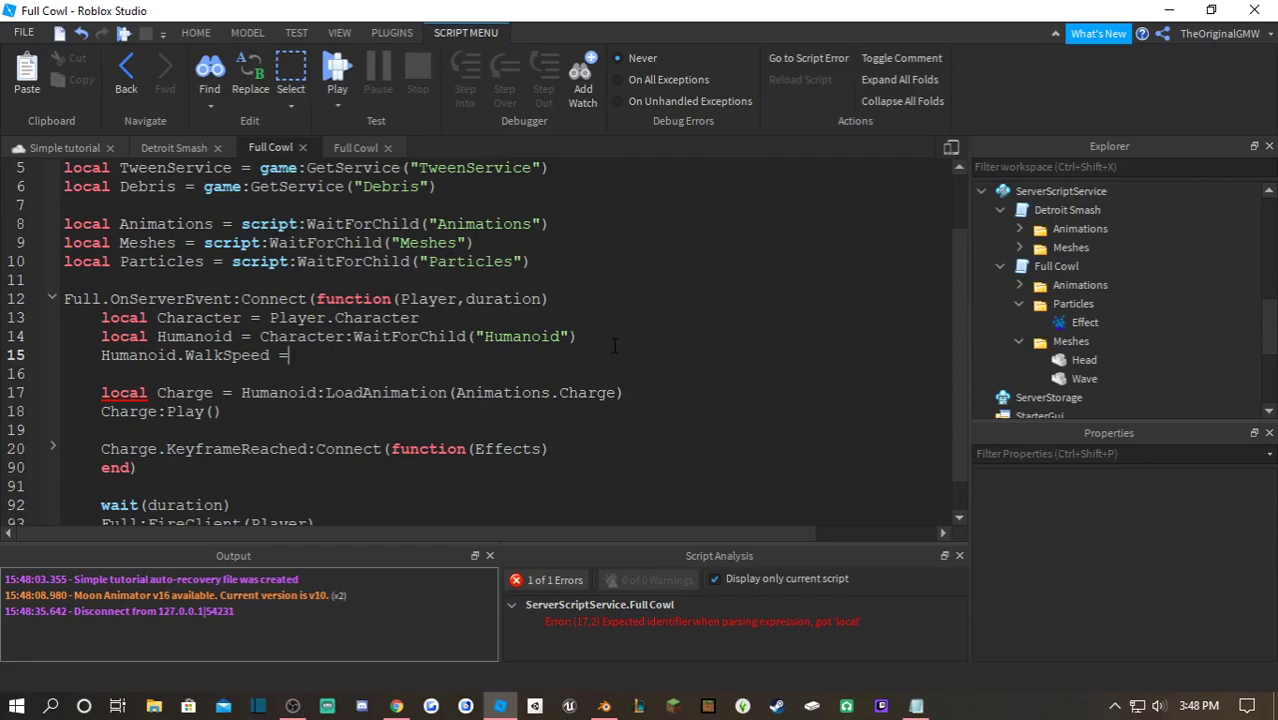
{"action": "type", "text": "0"}
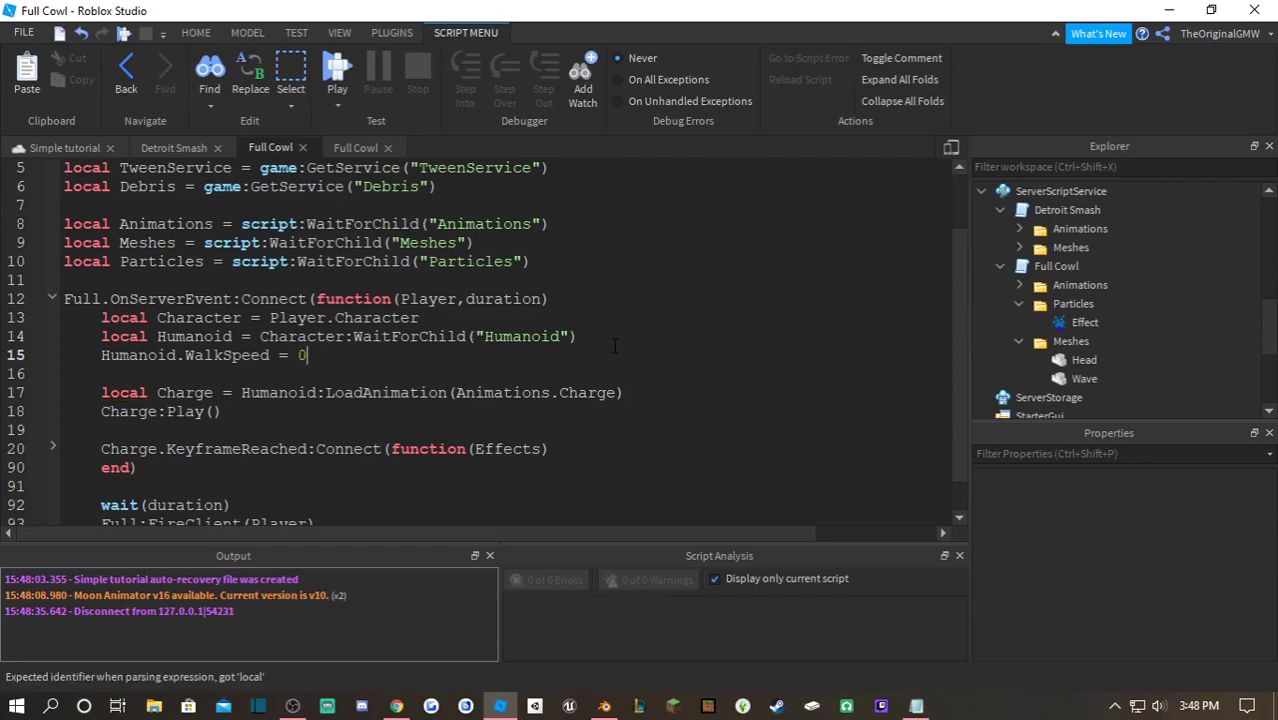
- Add Humanoid.JumpPower = 0 below the WalkSpeed line
{"action": "key", "text": "Return"}
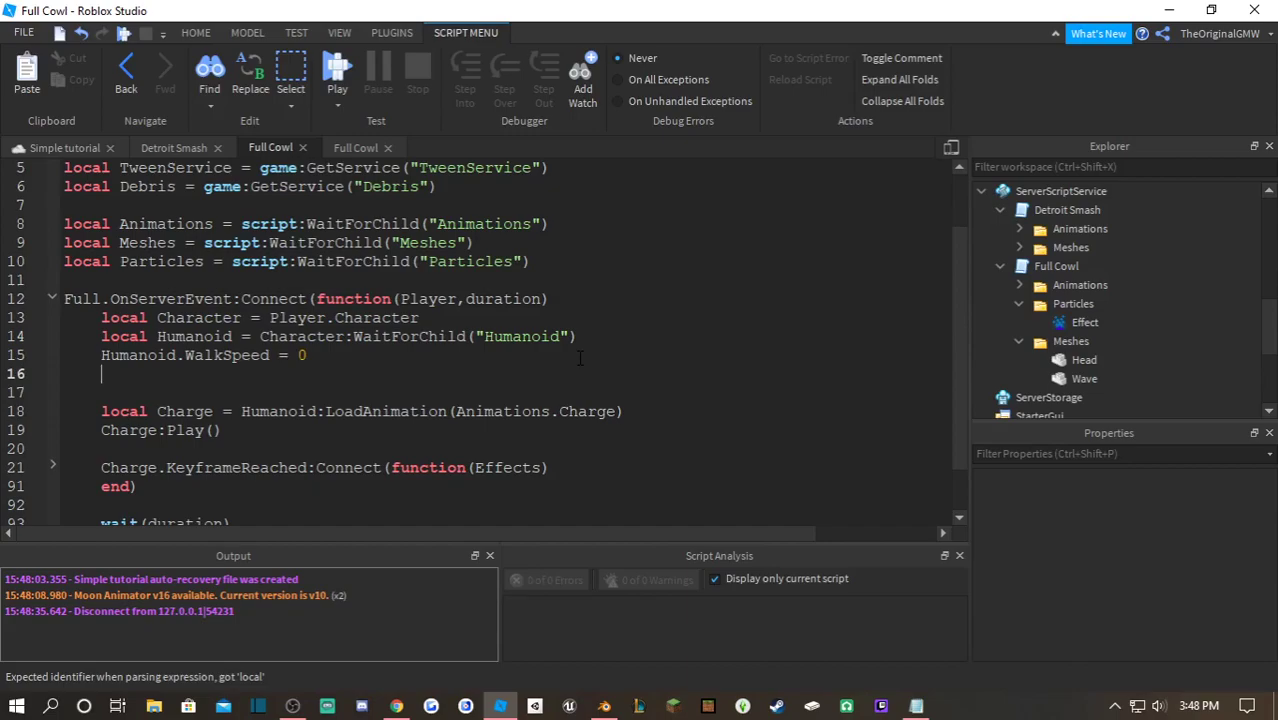
{"action": "type", "text": "Humanoid"}
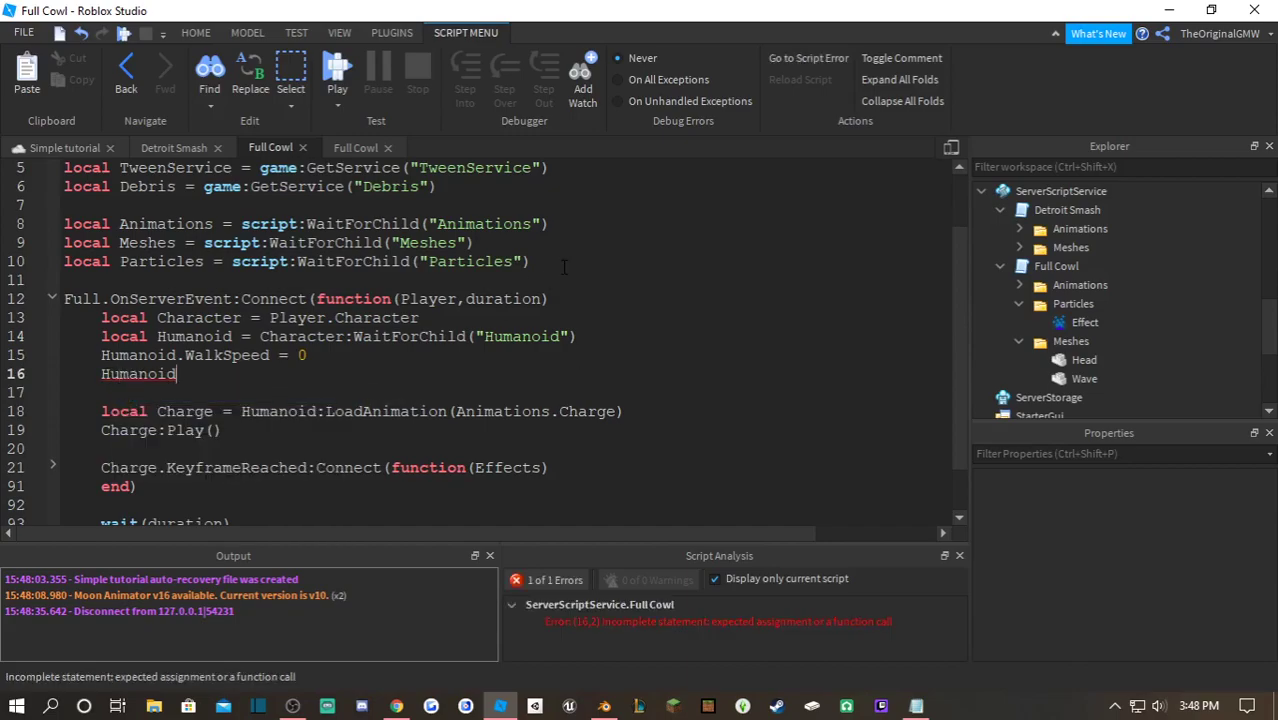
{"action": "type", "text": ".JumpPower = 0"}
- Declare local prevSpeed = 0 between the Particles variable and the Full.OnServerEvent handler
{"action": "left_click", "coordinate": [553, 278]}
{"action": "key", "text": "Return"}
{"action": "key", "text": "Return"}
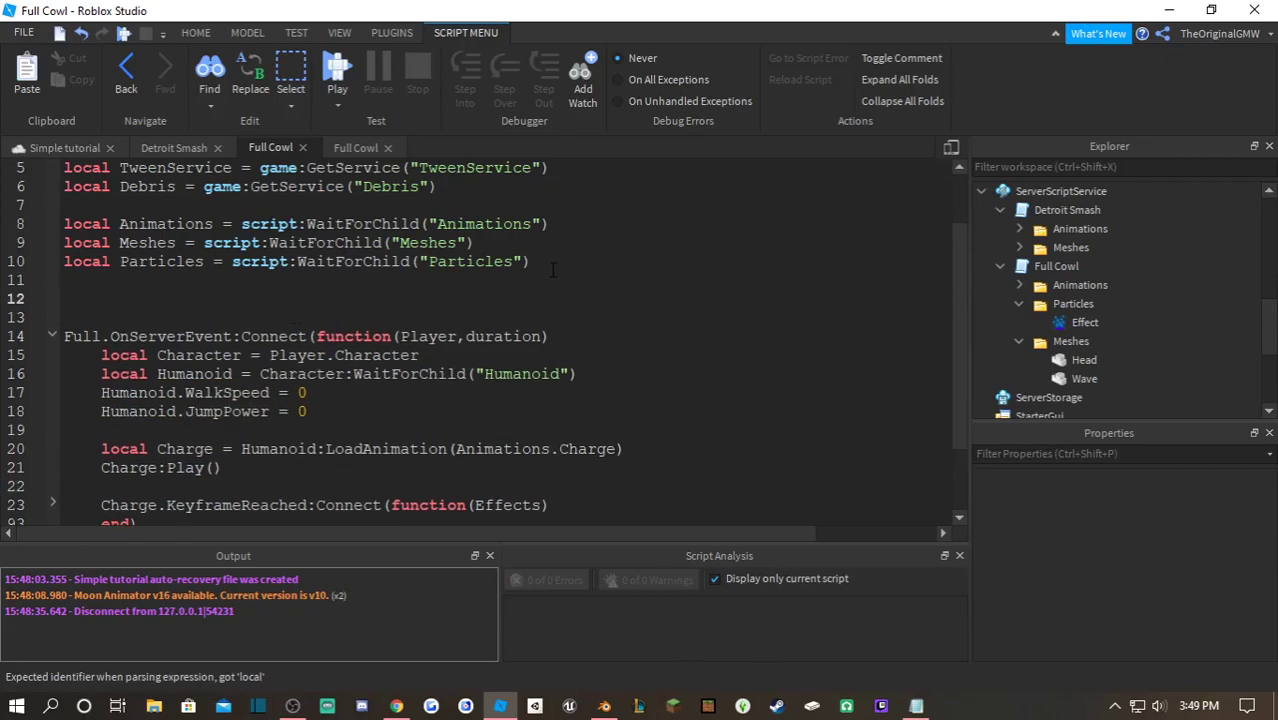
{"action": "type", "text": "local prevSpeed = 0"}
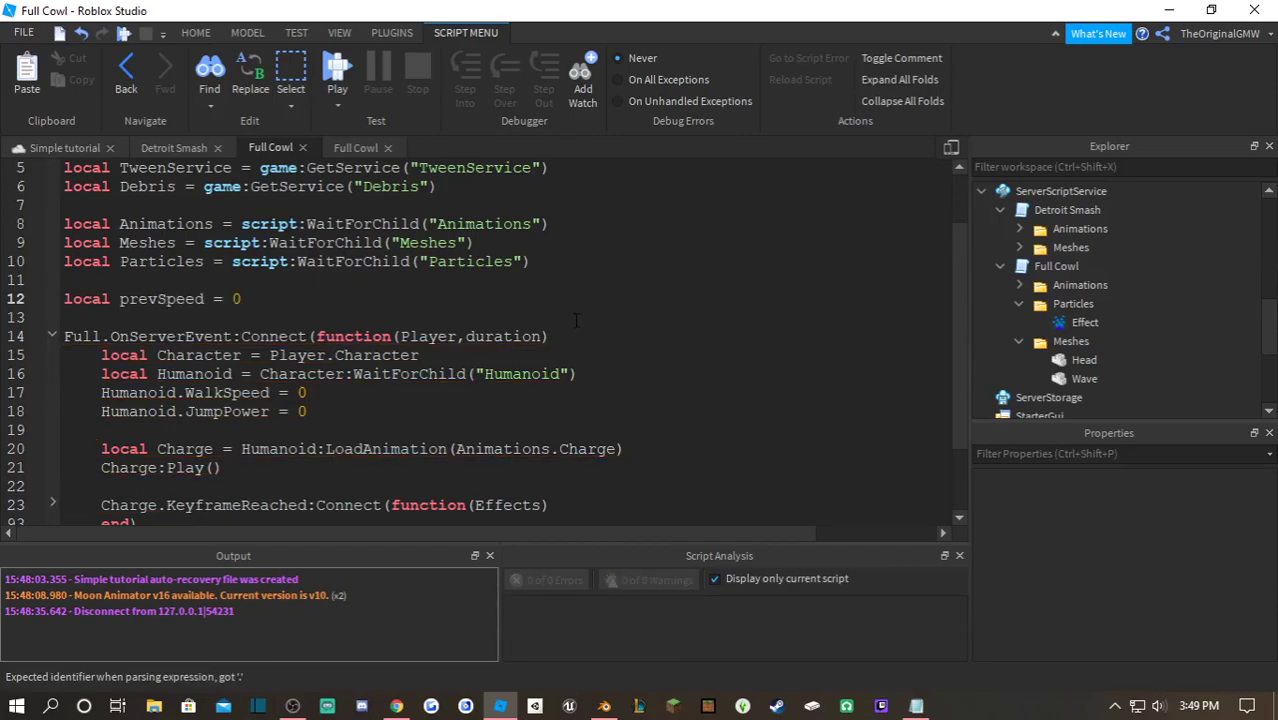
- Store the walking speed with prevSpeed = Humanoid.WalkSpeed directly below the local Humanoid line
{"action": "left_click", "coordinate": [645, 375]}
{"action": "key", "text": "Return"}
{"action": "type", "text": "pre"}
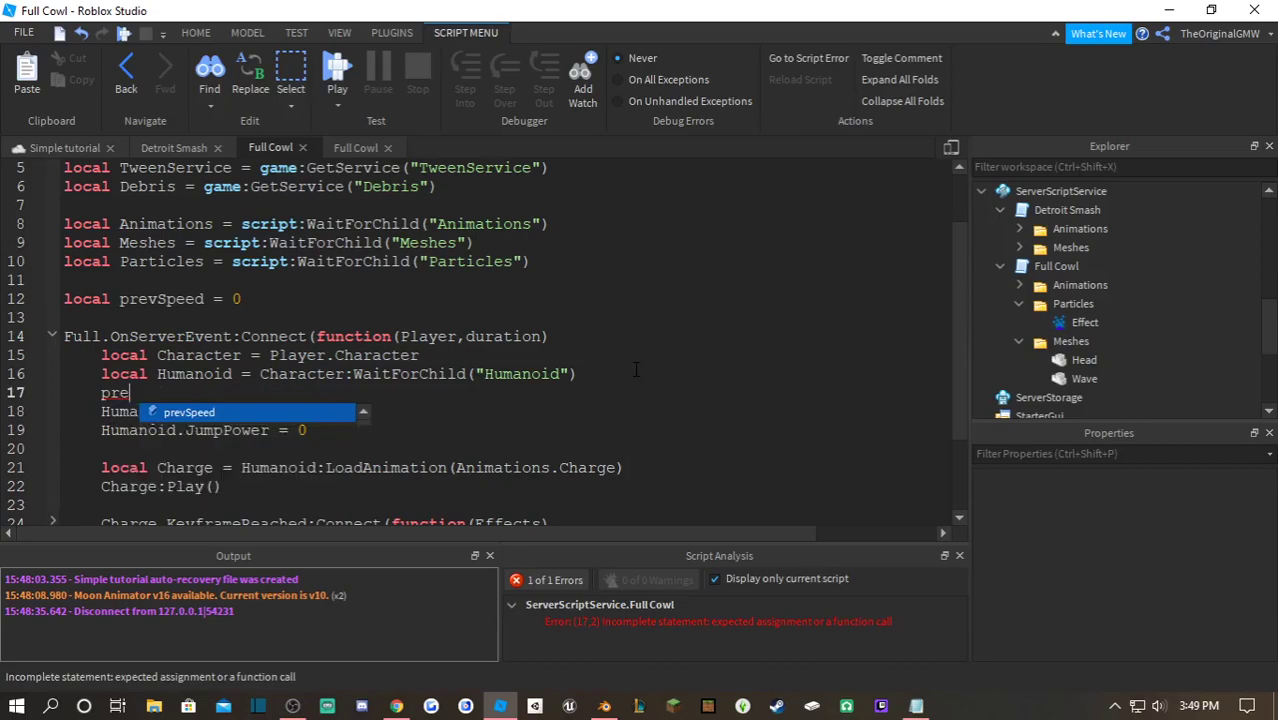
{"action": "type", "text": "vSpeed = Hu"}
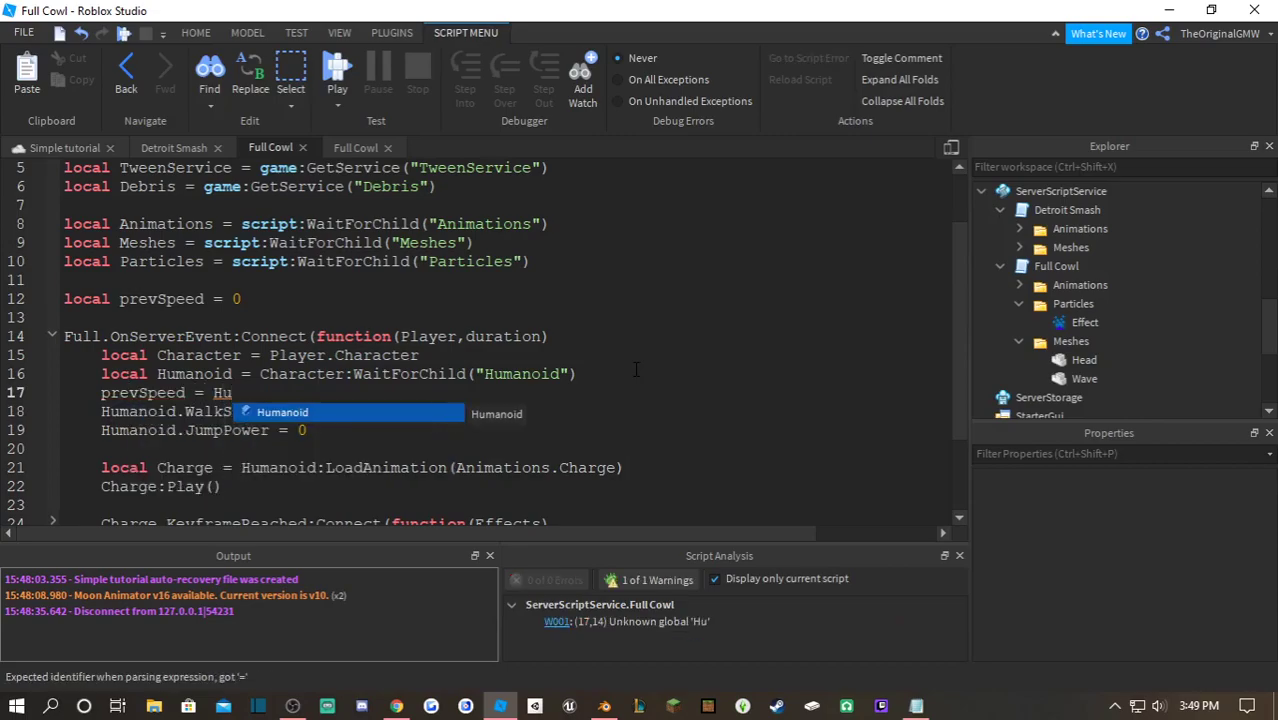
{"action": "type", "text": "manoid.WalkSpeed"}
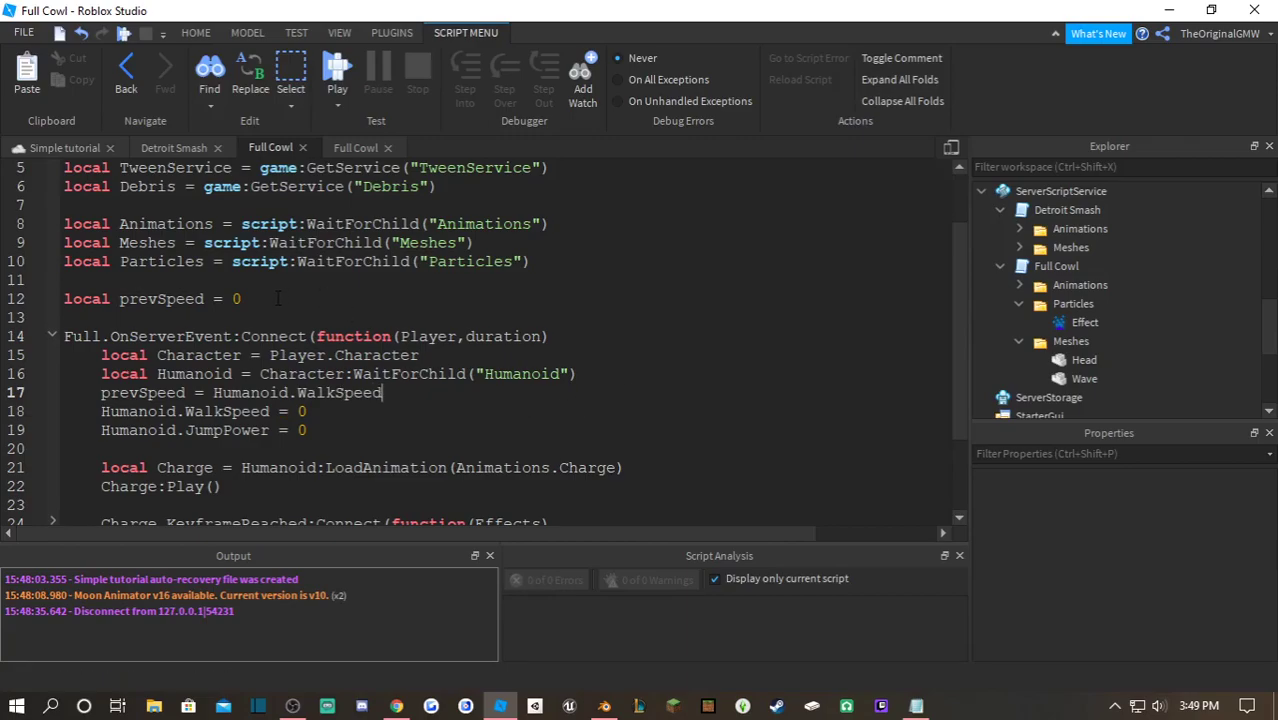
- Move the local prevSpeed = 0 declaration into the OnServerEvent function, just above the prevSpeed assignment and after a blank line
{"action": "left_click_drag", "start_coordinate": [278, 298], "coordinate": [55, 289]}
{"action": "key", "text": "ctrl+c"}
{"action": "key", "text": "BackSpace"}
{"action": "key", "text": "BackSpace"}
{"action": "key", "text": "BackSpace"}
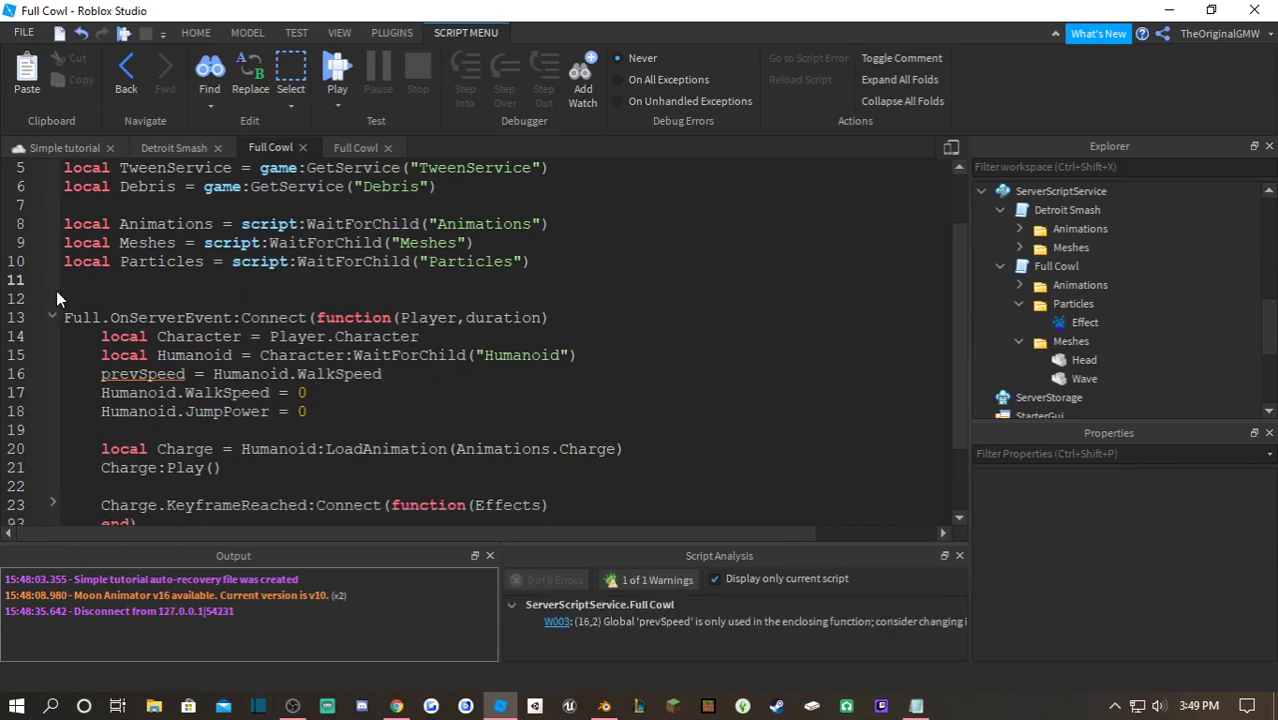
{"action": "left_click", "coordinate": [580, 312]}
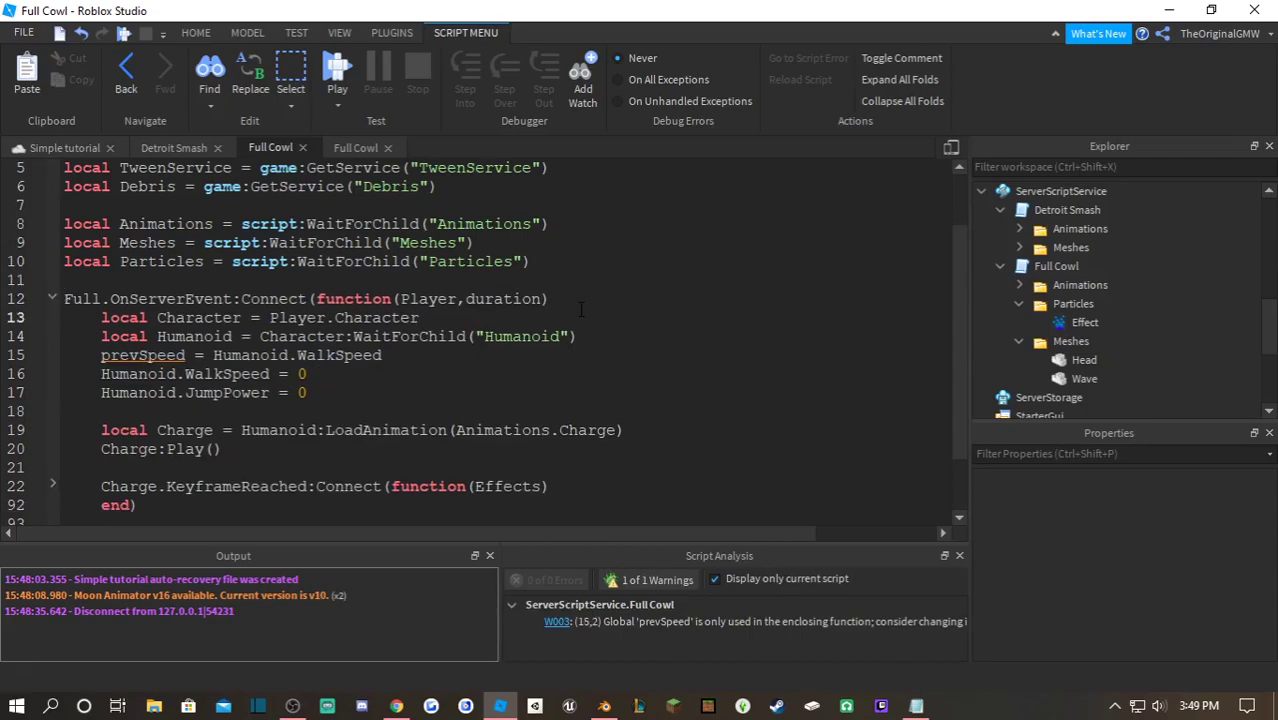
{"action": "key", "text": "Up"}
{"action": "left_click", "coordinate": [610, 336]}
{"action": "key", "text": "Return"}
{"action": "key", "text": "Return"}
{"action": "key", "text": "ctrl+v"}
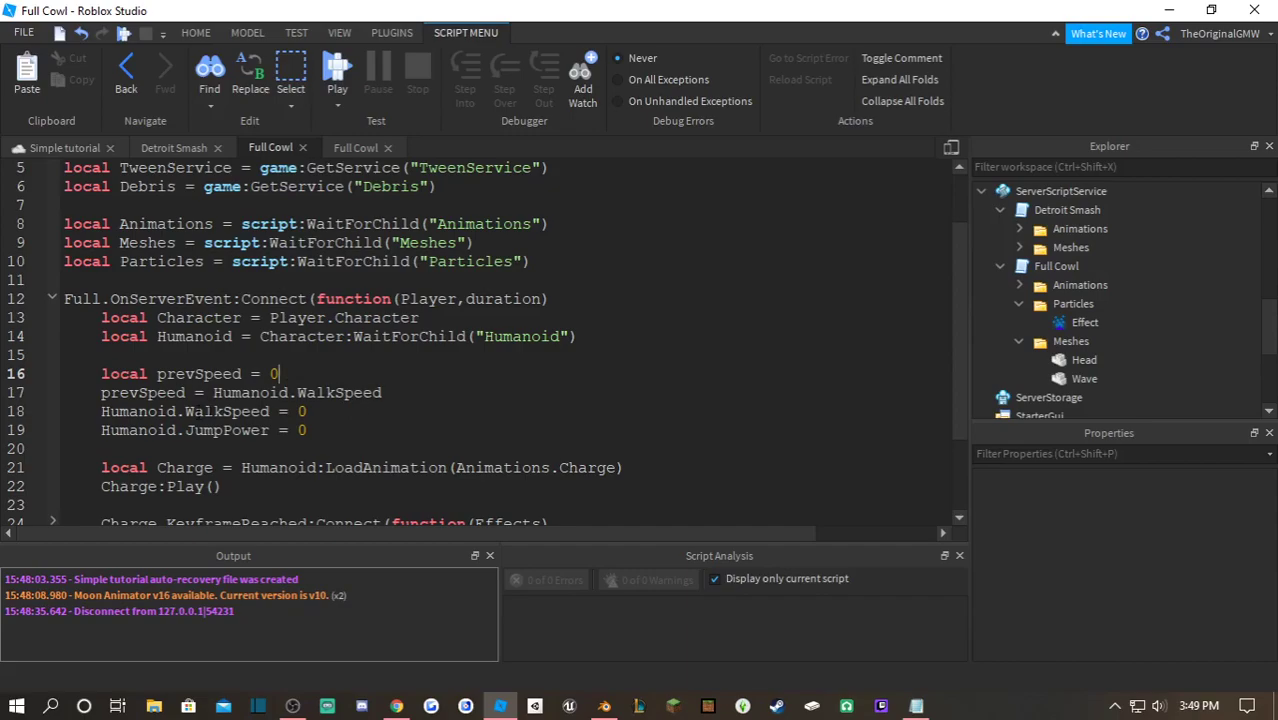
- Restore the walking speed with Humanoid.WalkSpeed = prevSpeed after the for loop, just before the KeyframeReached handler closes
{"action": "scroll", "coordinate": [480, 340], "scroll_direction": "down", "scroll_amount": 2}
{"action": "left_click", "coordinate": [51, 410]}
{"action": "scroll", "coordinate": [47, 410], "scroll_direction": "down", "scroll_amount": 2}
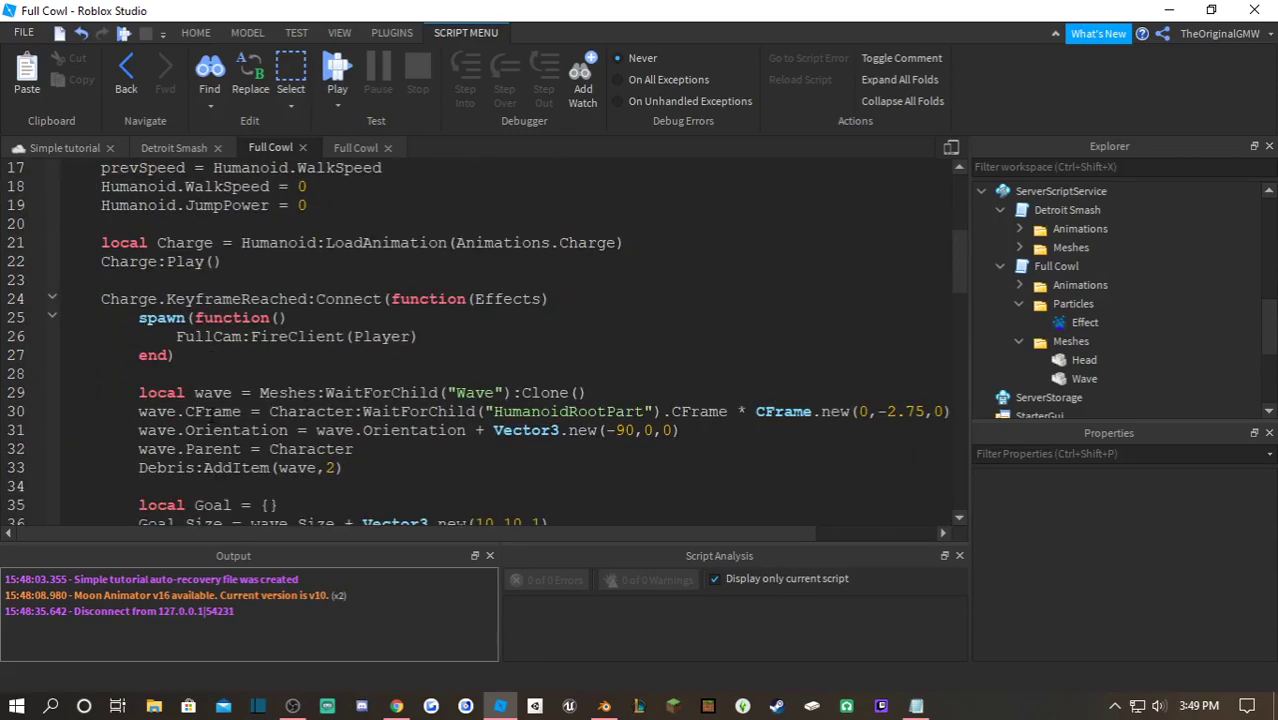
{"action": "scroll", "coordinate": [288, 381], "scroll_direction": "down", "scroll_amount": 2}
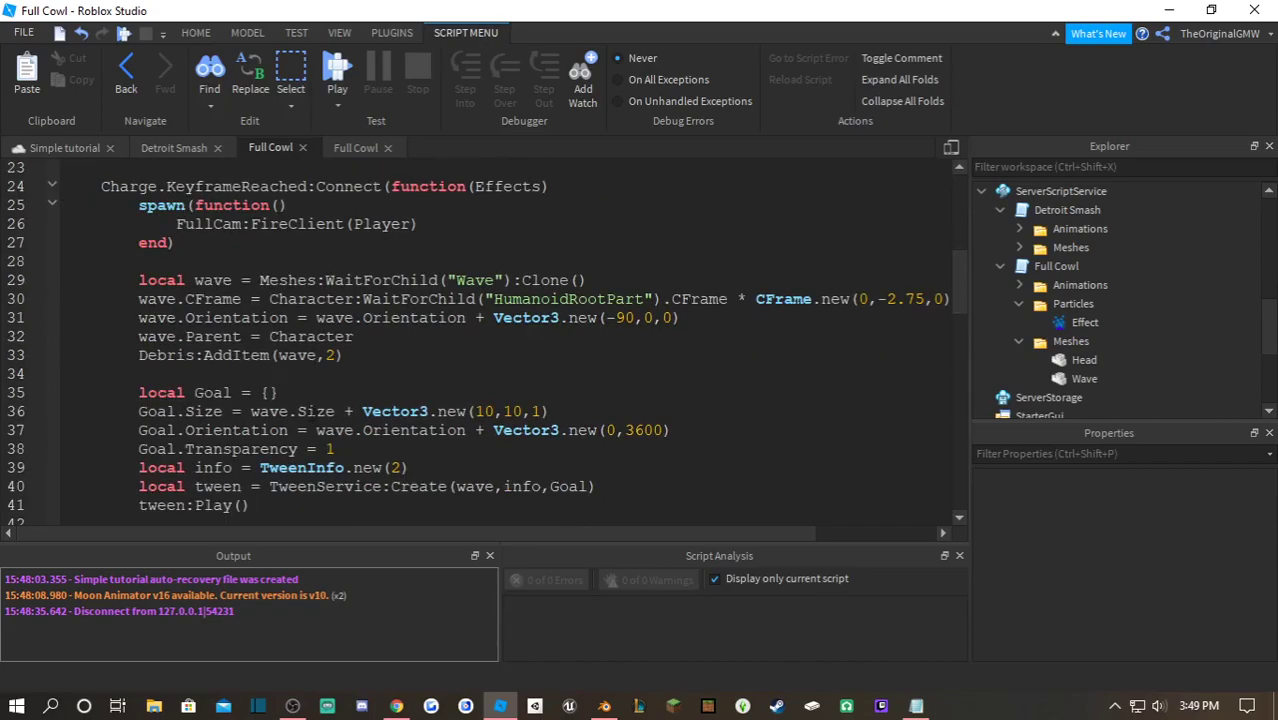
{"action": "scroll", "coordinate": [310, 411], "scroll_direction": "down", "scroll_amount": 10}
{"action": "scroll", "coordinate": [283, 449], "scroll_direction": "up", "scroll_amount": 6}
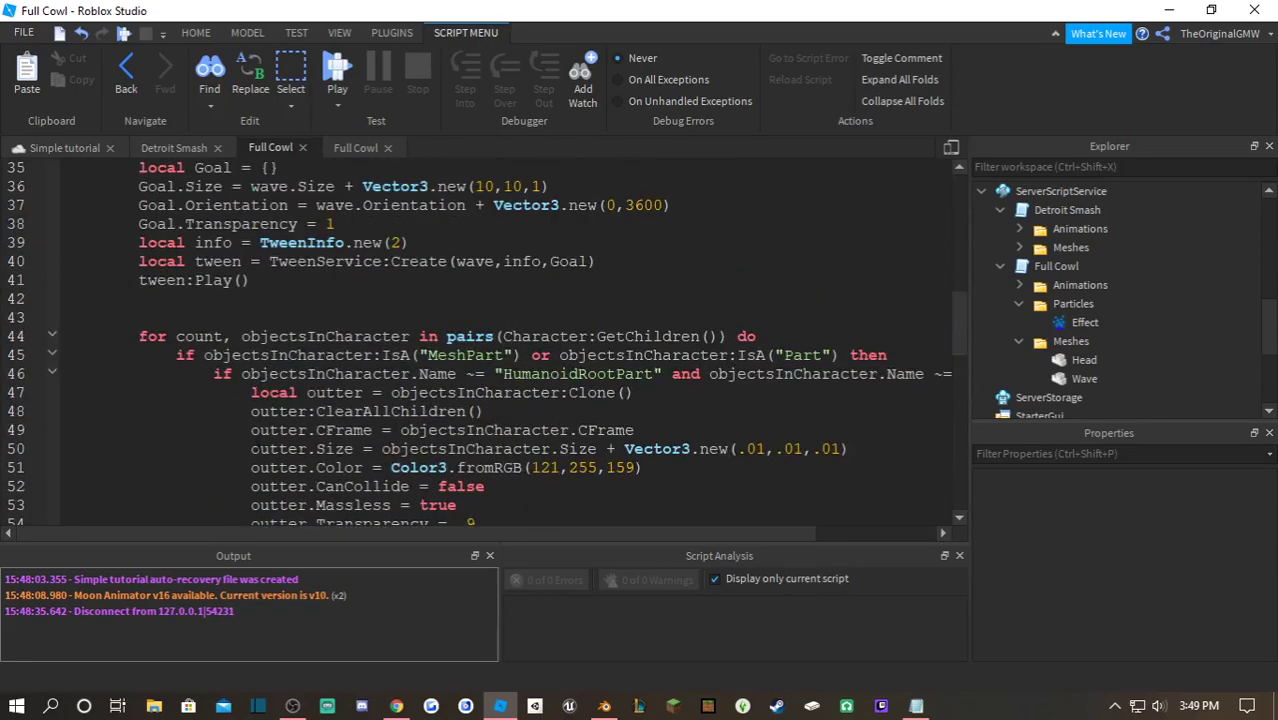
{"action": "left_click", "coordinate": [52, 336]}
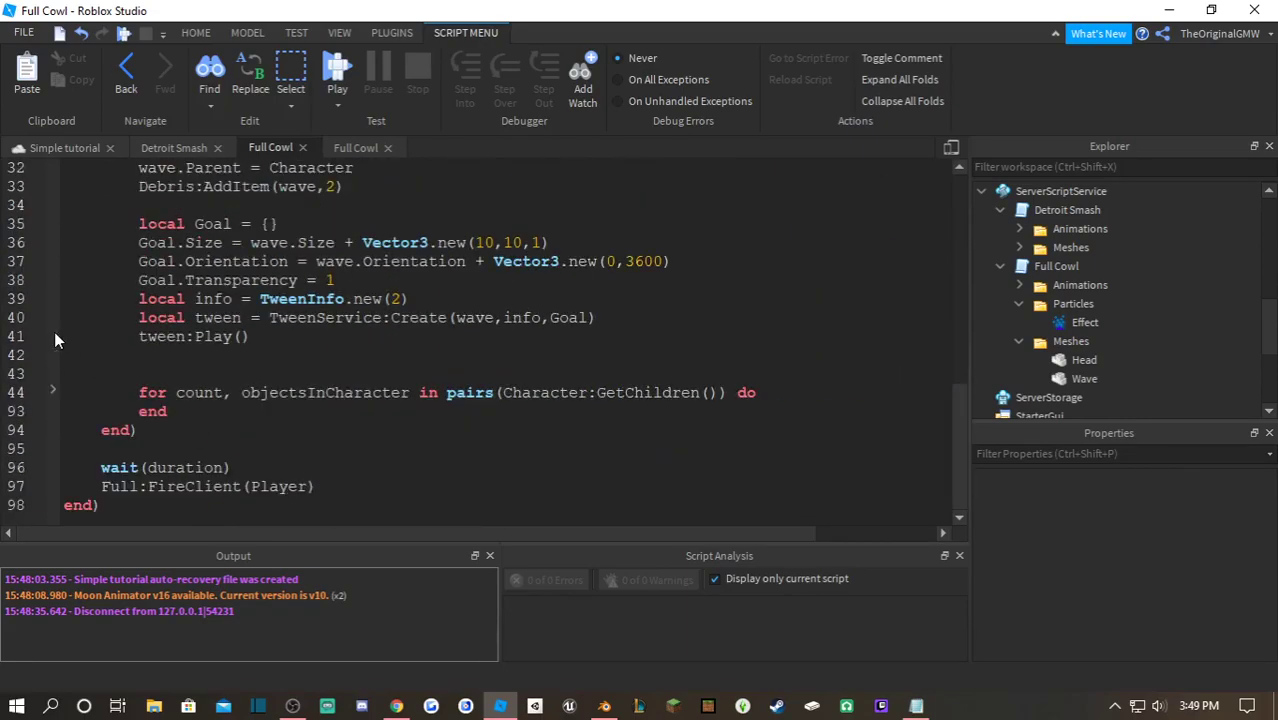
{"action": "left_click", "coordinate": [54, 392]}
{"action": "scroll", "coordinate": [185, 430], "scroll_direction": "down", "scroll_amount": 16}
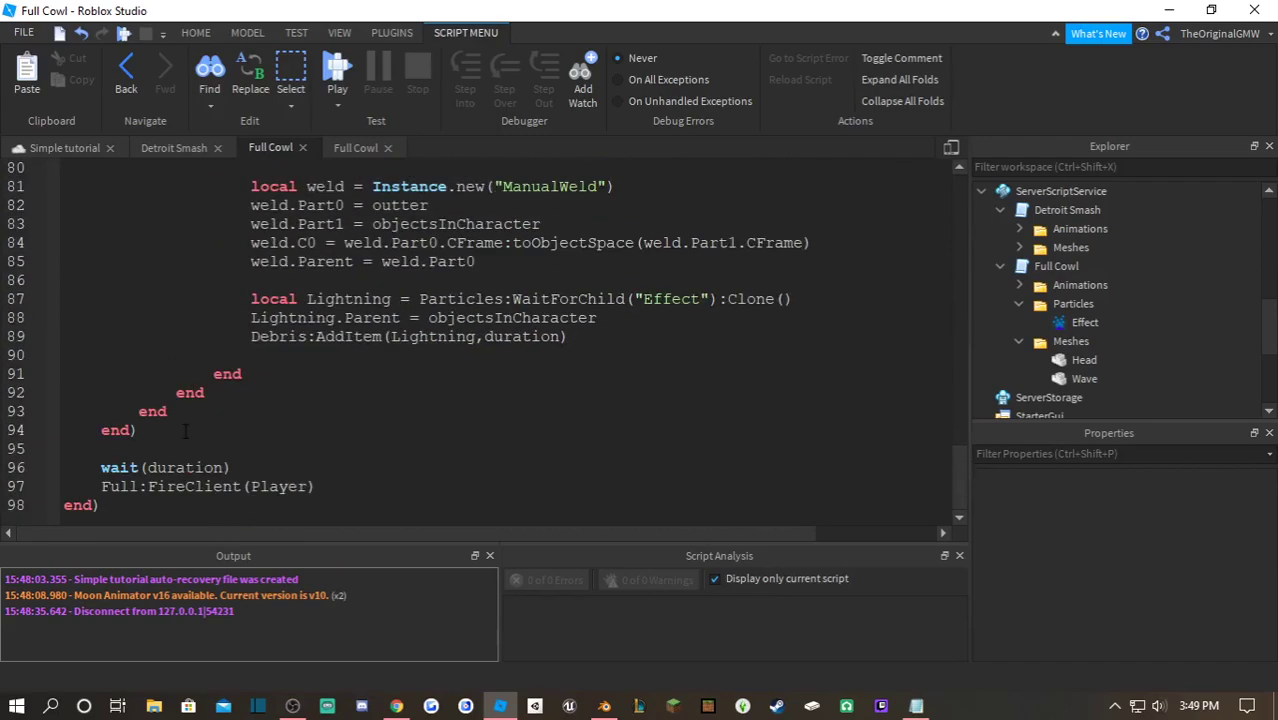
{"action": "key", "text": "Return"}
{"action": "key", "text": "Return"}
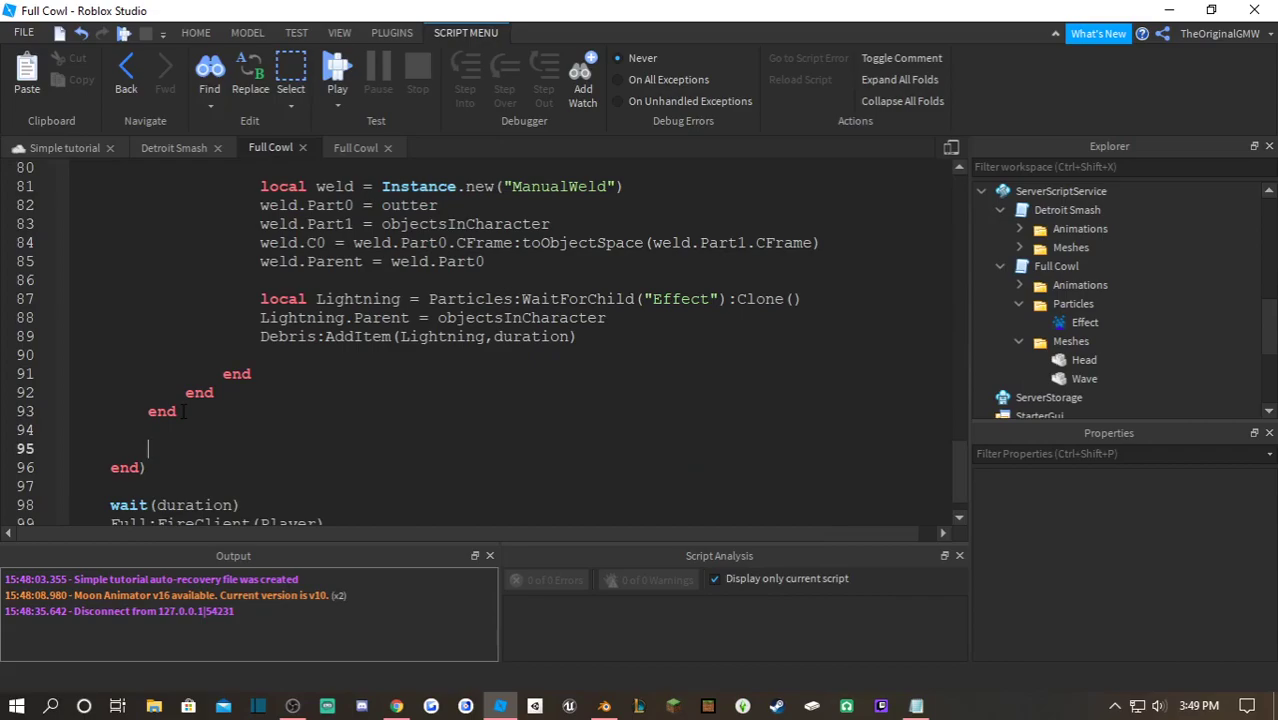
{"action": "type", "text": "Humanoid"}
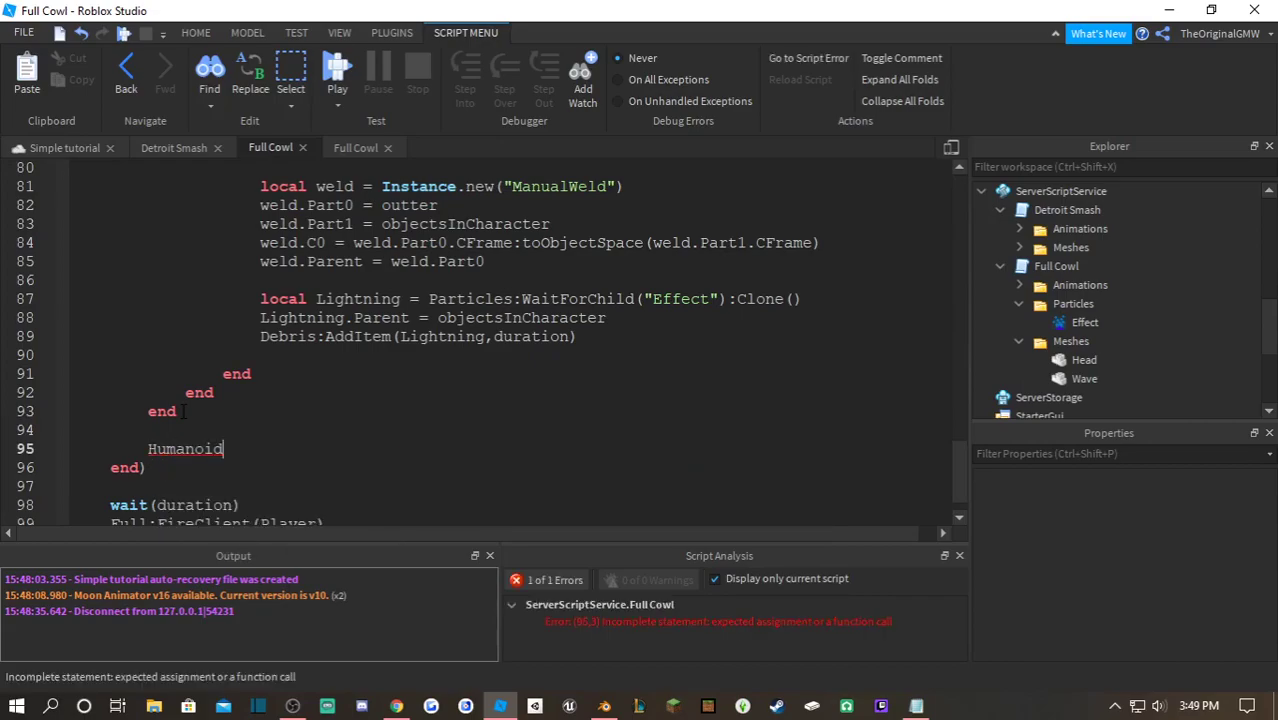
{"action": "type", "text": ".WalkSpee"}
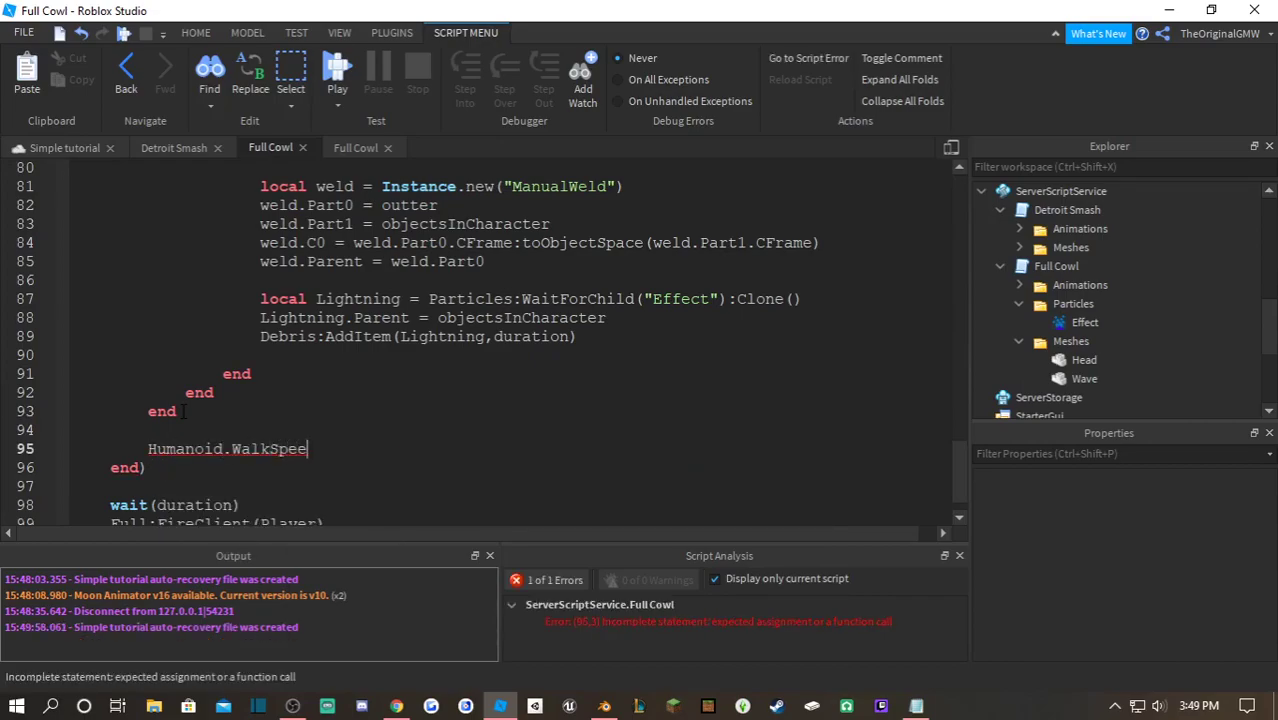
{"action": "type", "text": "d = prevSpeed"}
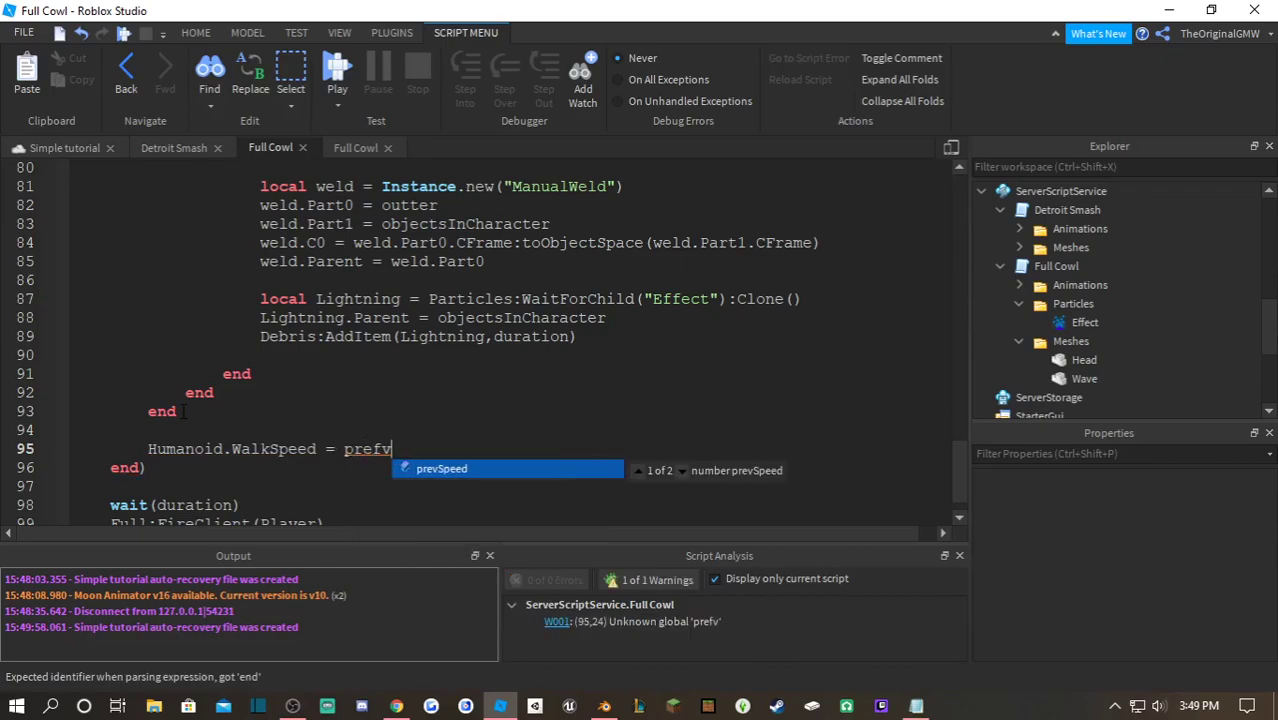
- Add Humanoid.jumpPower = 50 directly below the line that restores WalkSpeed
{"action": "key", "text": "Return"}
{"action": "type", "text": "Humanoid/."}
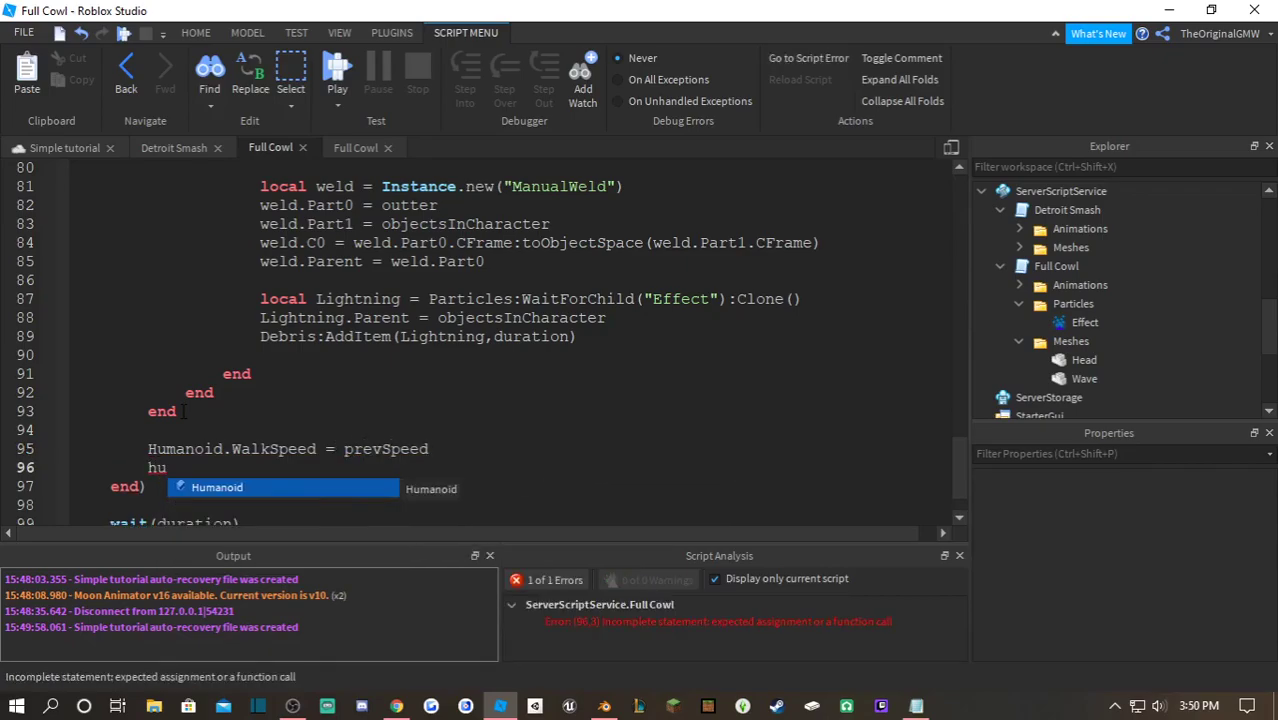
{"action": "key", "text": "BackSpace"}
{"action": "type", "text": ".jum"}
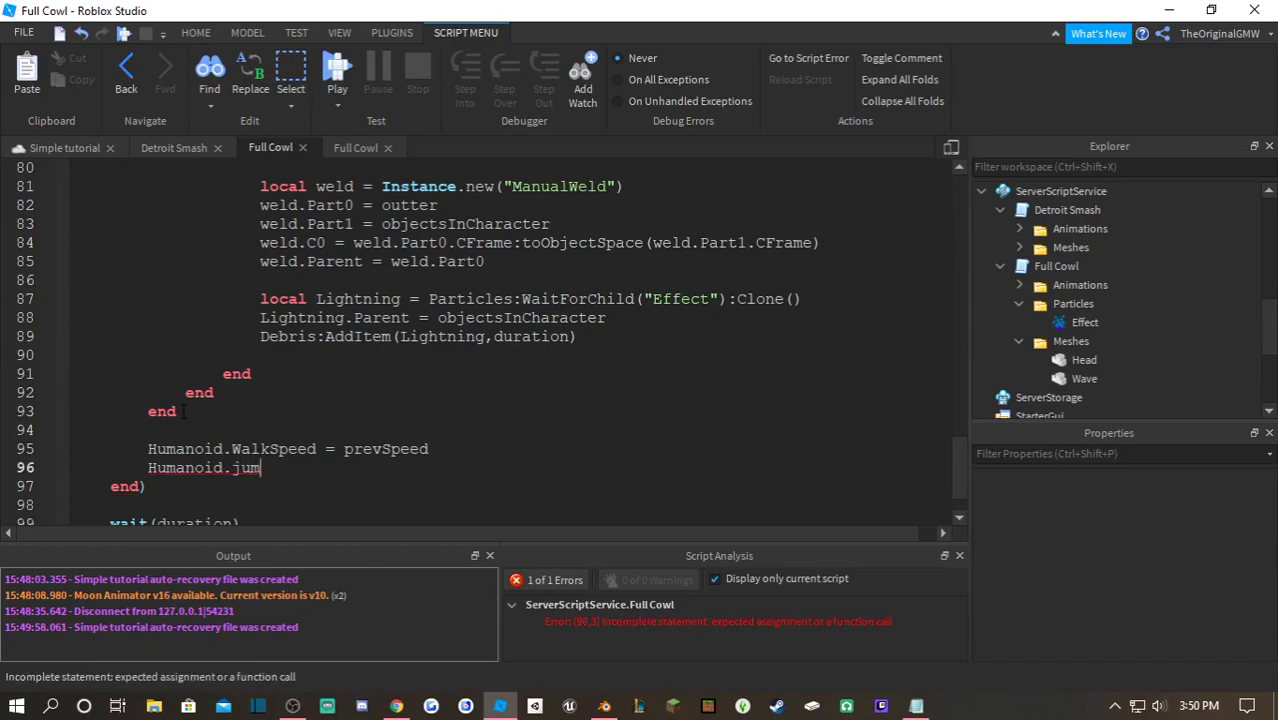
{"action": "type", "text": "pPower = 50"}
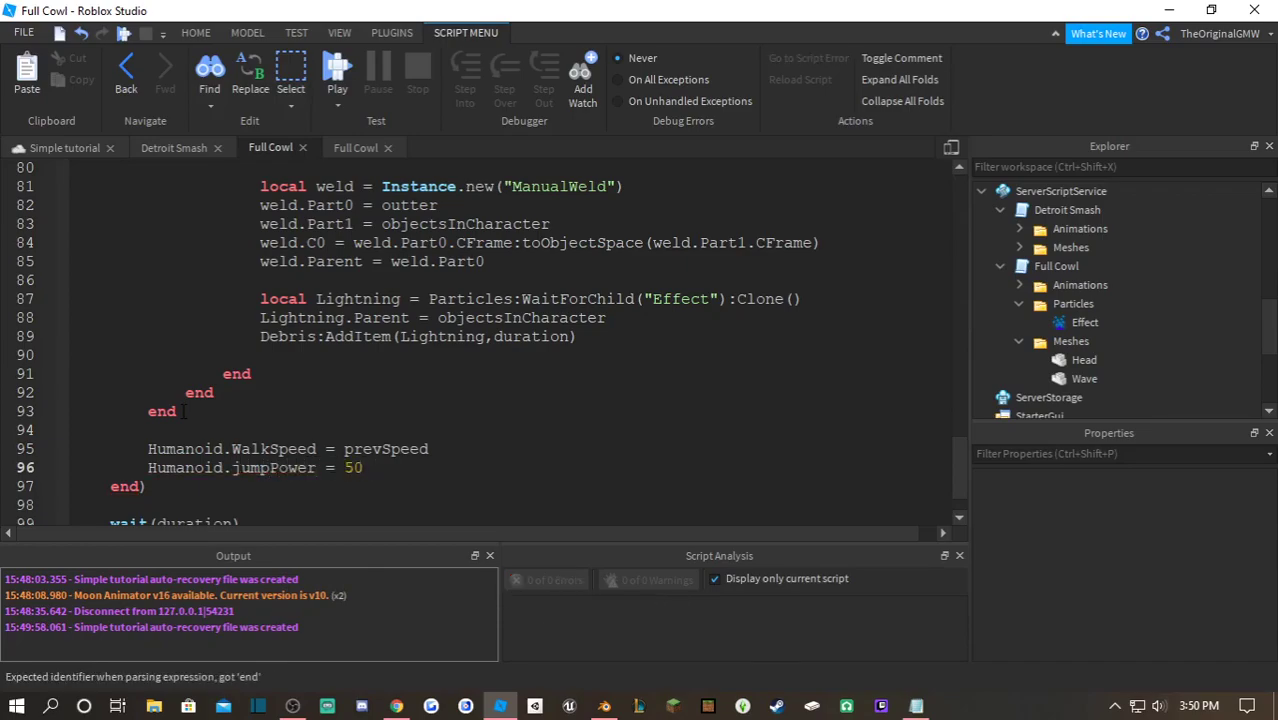
{"action": "scroll", "coordinate": [486, 343], "scroll_direction": "down", "scroll_amount": 1}
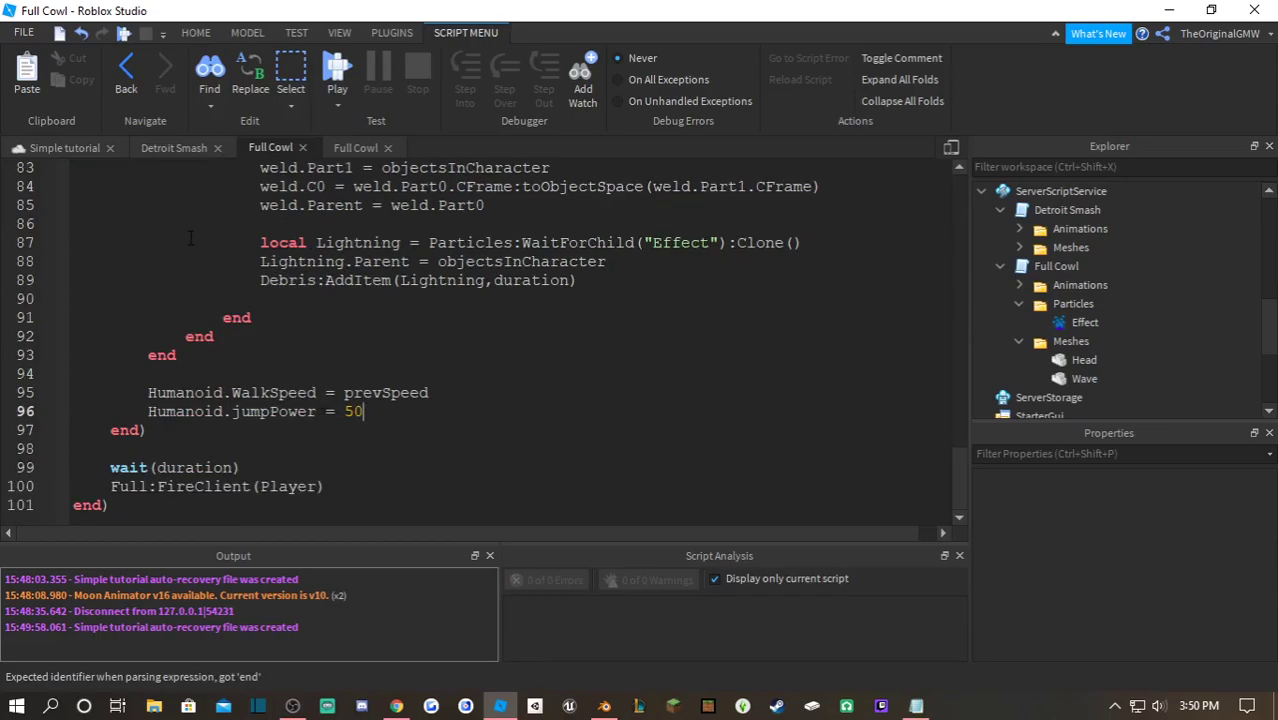
- Playtest the place, activating Full Cowl and trying to walk during and after the charge
{"action": "left_click", "coordinate": [337, 75]}
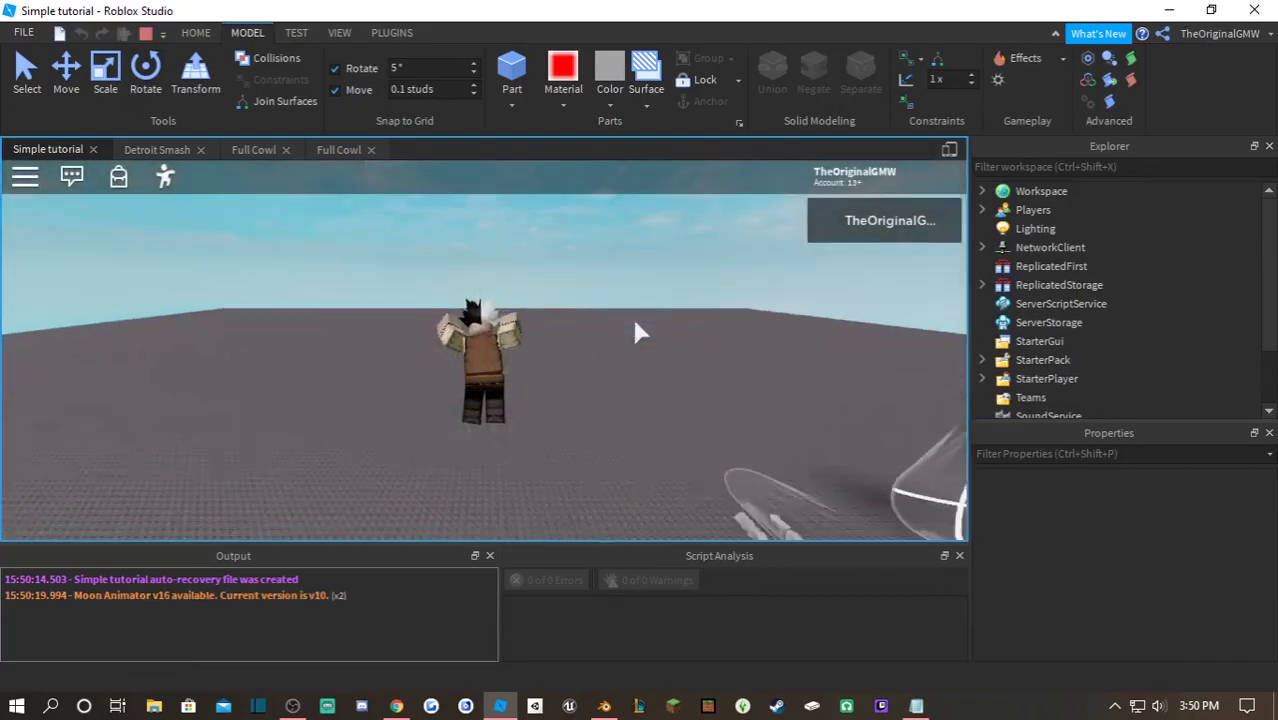
{"action": "right_click_drag", "start_coordinate": [645, 318], "coordinate": [645, 318]}
{"action": "key", "text": "s"}
{"action": "key", "text": "e"}
{"action": "key", "text": "w"}
{"action": "right_click_drag", "start_coordinate": [645, 318], "coordinate": [645, 318]}
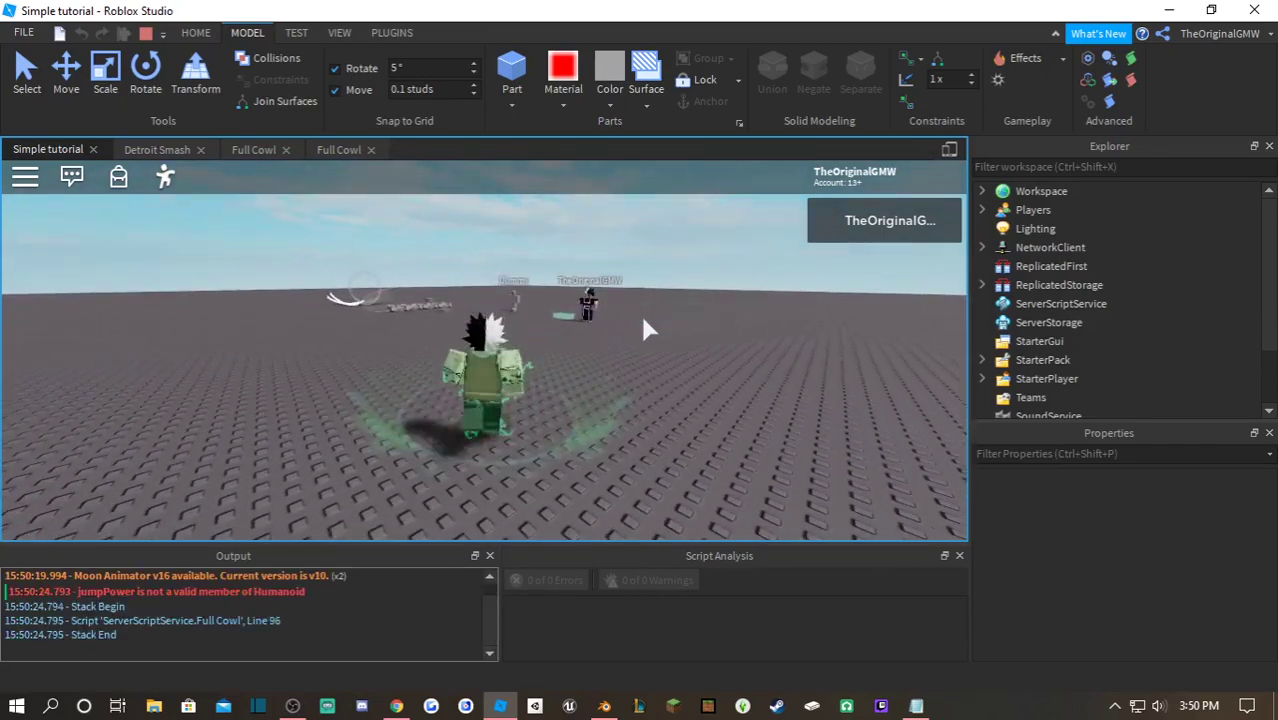
{"action": "key", "text": "a"}
{"action": "key", "text": "s"}
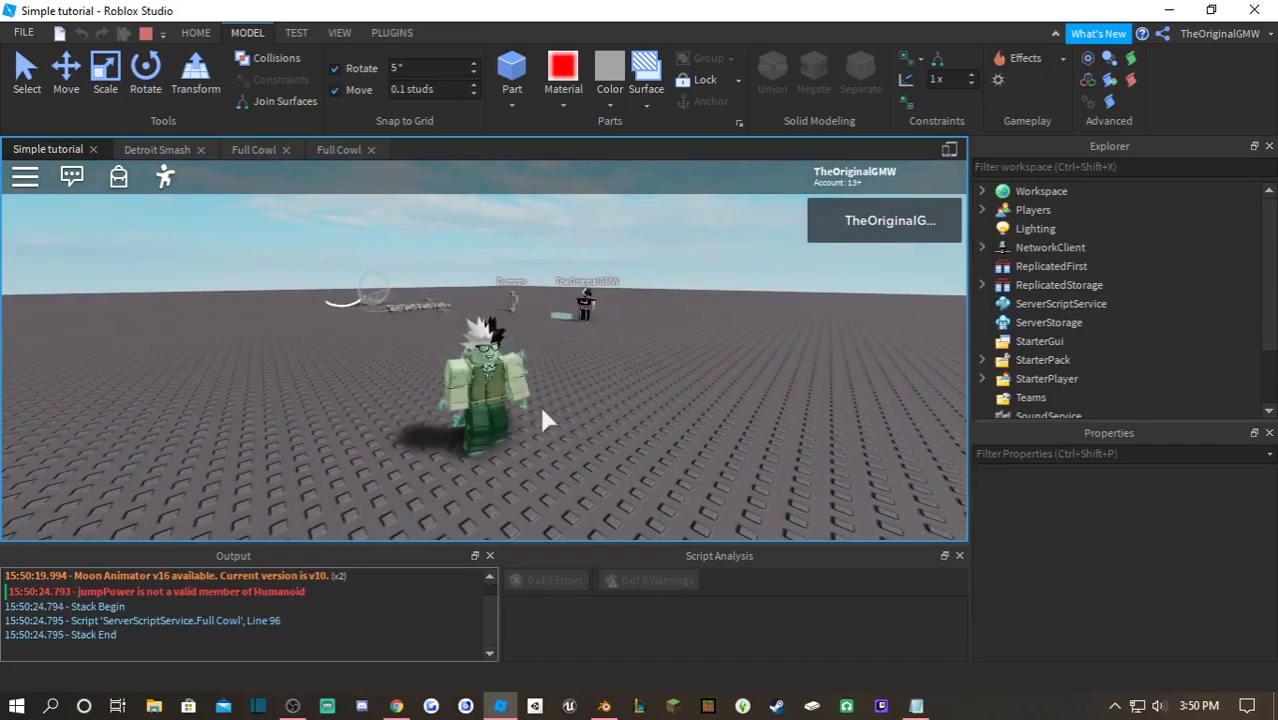
- End the playtest and correct jumpPower to JumpPower in the line that sets it to 50
{"action": "left_click", "coordinate": [146, 593]}
{"action": "left_click", "coordinate": [466, 75]}
{"action": "key", "text": "BackSpace"}
{"action": "type", "text": "J"}
- Insert wait(1) on its own line above Humanoid.WalkSpeed = prevSpeed, keeping a blank line after the loop's end
{"action": "key", "text": "Up"}
{"action": "key", "text": "Up"}
{"action": "key", "text": "Up"}
{"action": "key", "text": "Down"}
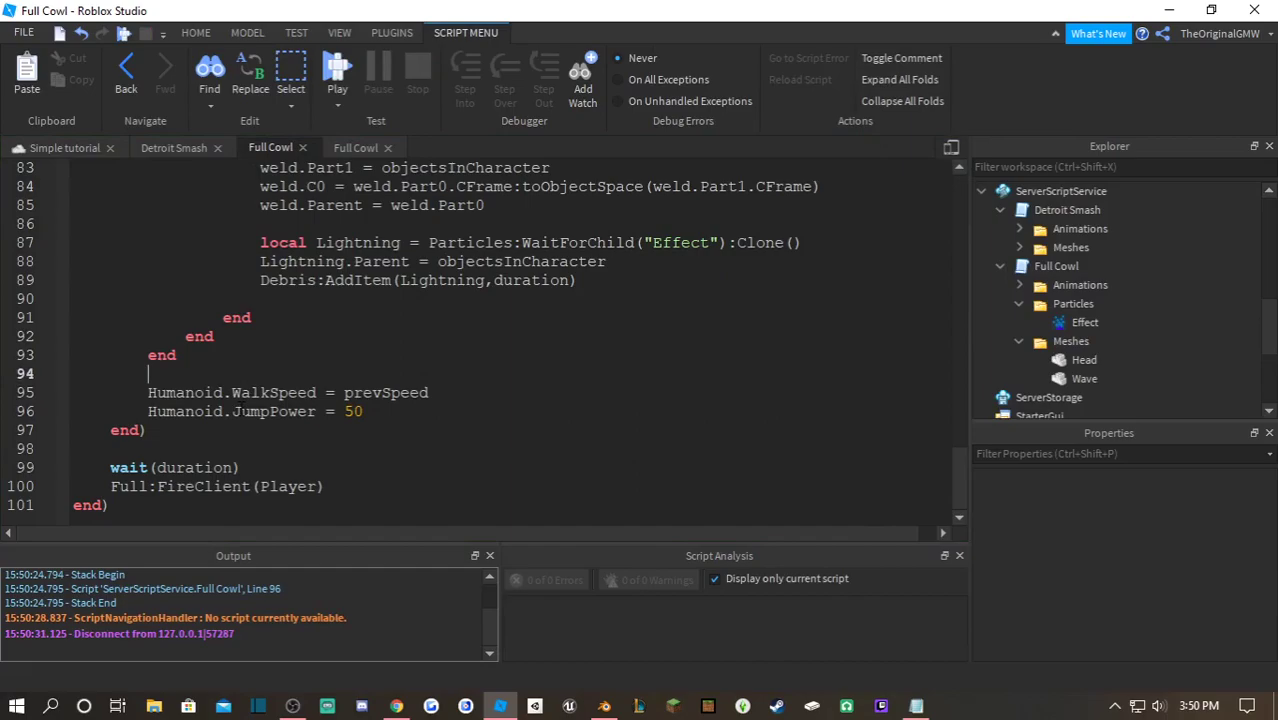
{"action": "key", "text": "Return"}
{"action": "type", "text": "wait(1)"}
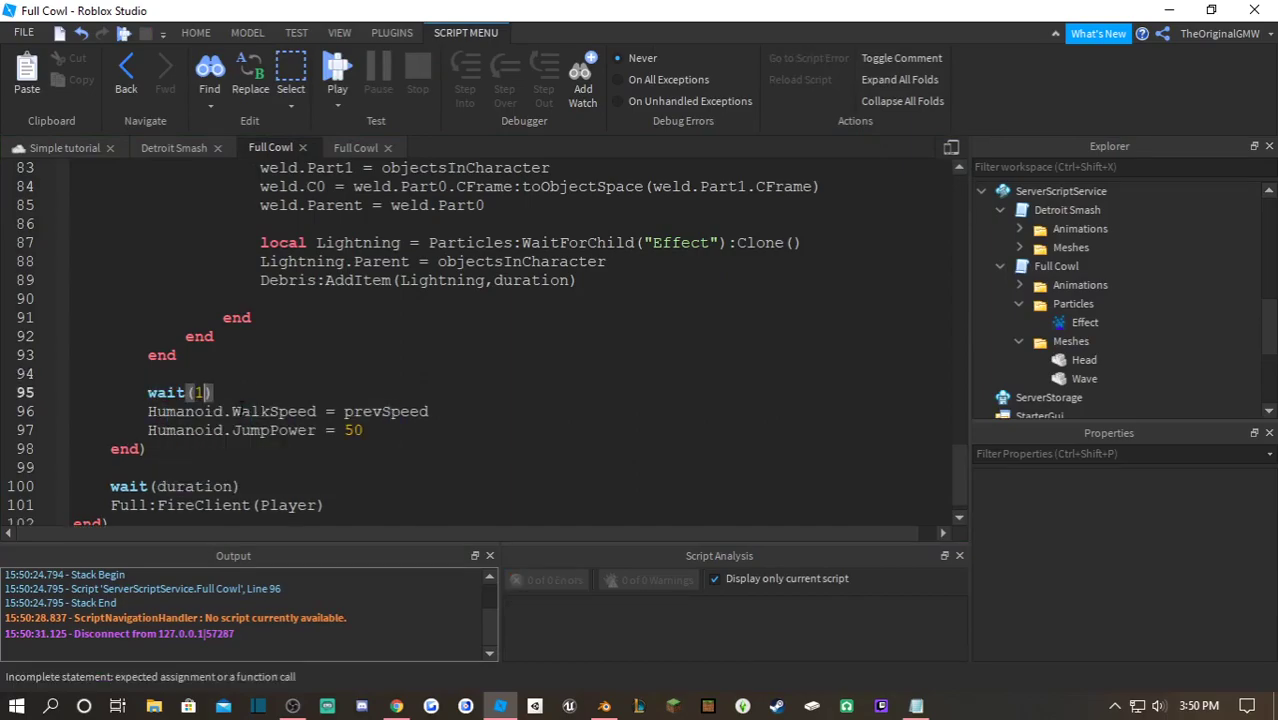
- Wrap wait(1) and the WalkSpeed and JumpPower lines in a spawn(function() ... end) block, indenting its contents
{"action": "left_click_drag", "start_coordinate": [362, 437], "coordinate": [148, 392]}
{"action": "key", "text": "ctrl+c"}
{"action": "key", "text": "BackSpace"}
{"action": "type", "text": "spawn(function()"}
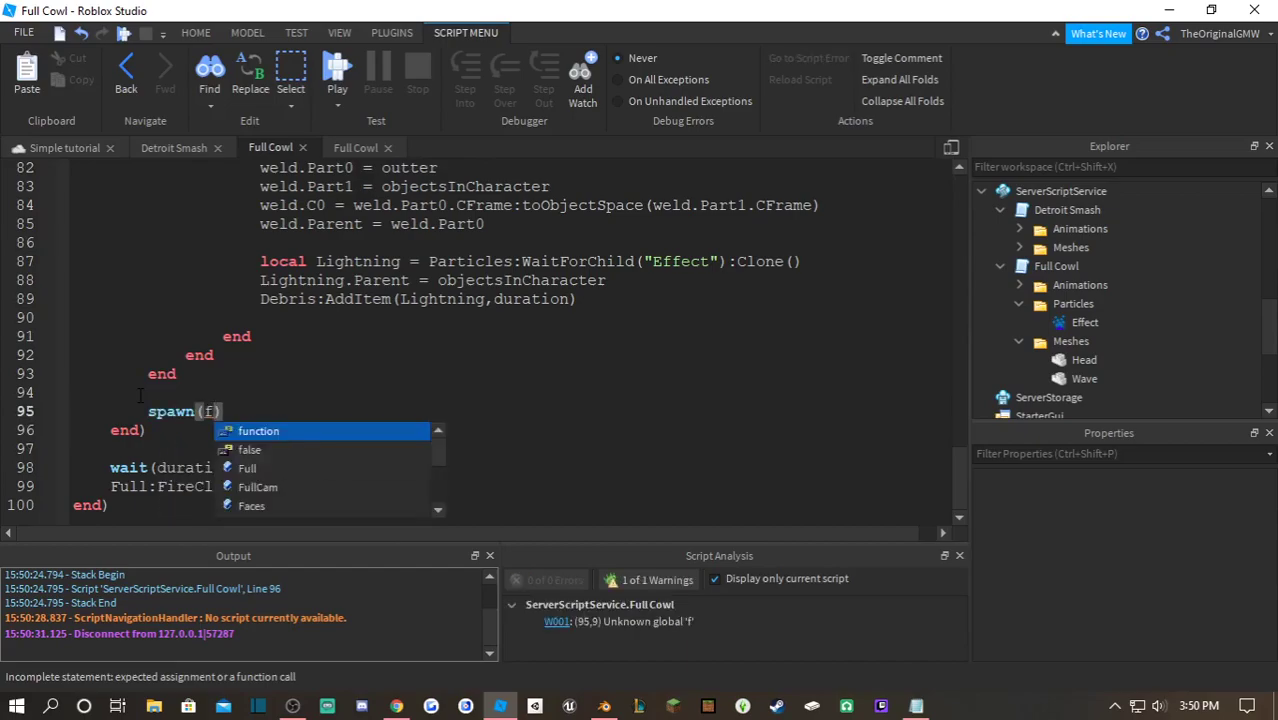
{"action": "key", "text": "Return"}
{"action": "key", "text": "ctrl+v"}
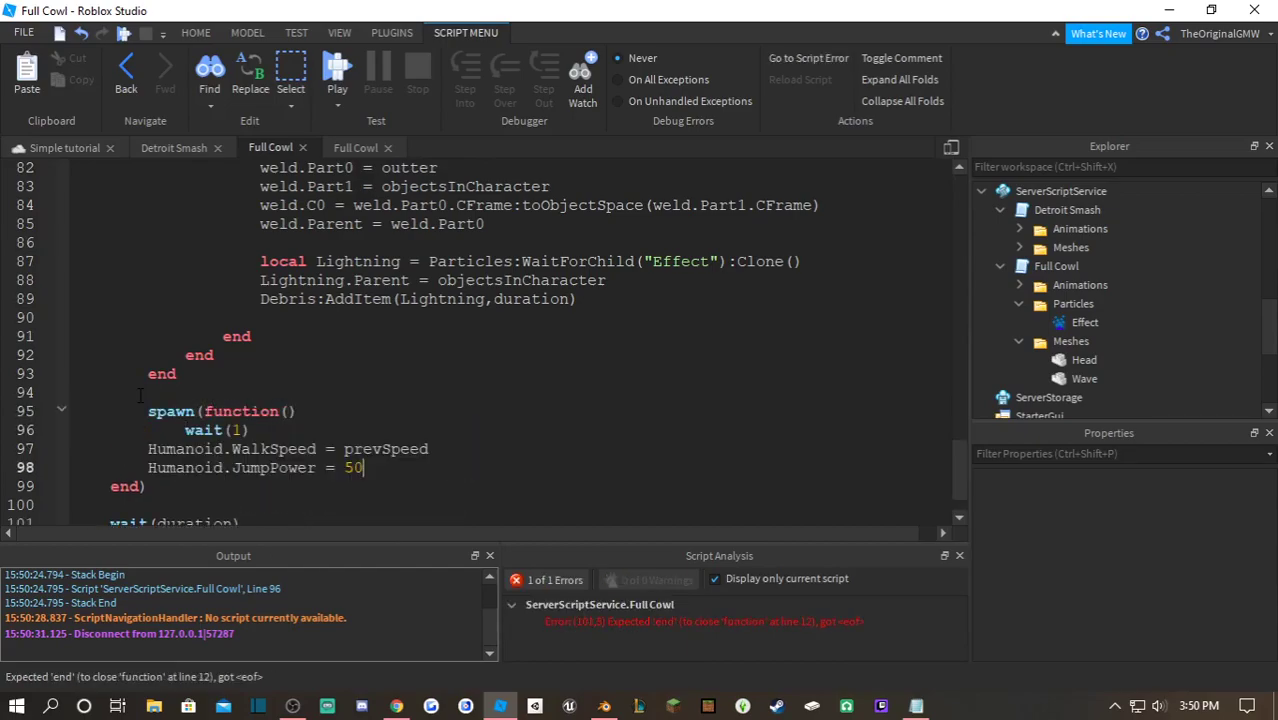
{"action": "key", "text": "Return"}
{"action": "type", "text": "end"}
{"action": "left_click_drag", "start_coordinate": [363, 468], "coordinate": [148, 449]}
{"action": "key", "text": "Tab"}
{"action": "left_click", "coordinate": [215, 478]}
{"action": "type", "text": ")"}
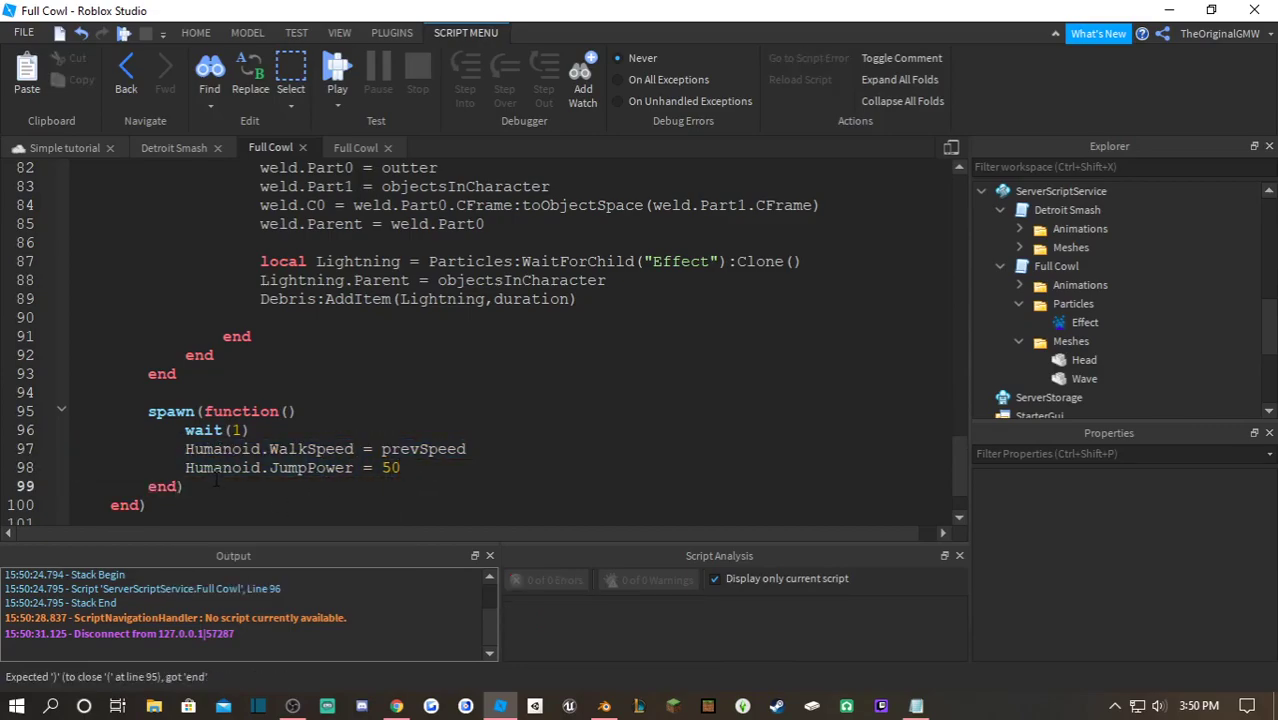
- Playtest again, activating Full Cowl and checking the character's movement while it charges and once it finishes
{"action": "scroll", "coordinate": [291, 388], "scroll_direction": "up", "scroll_amount": 5}
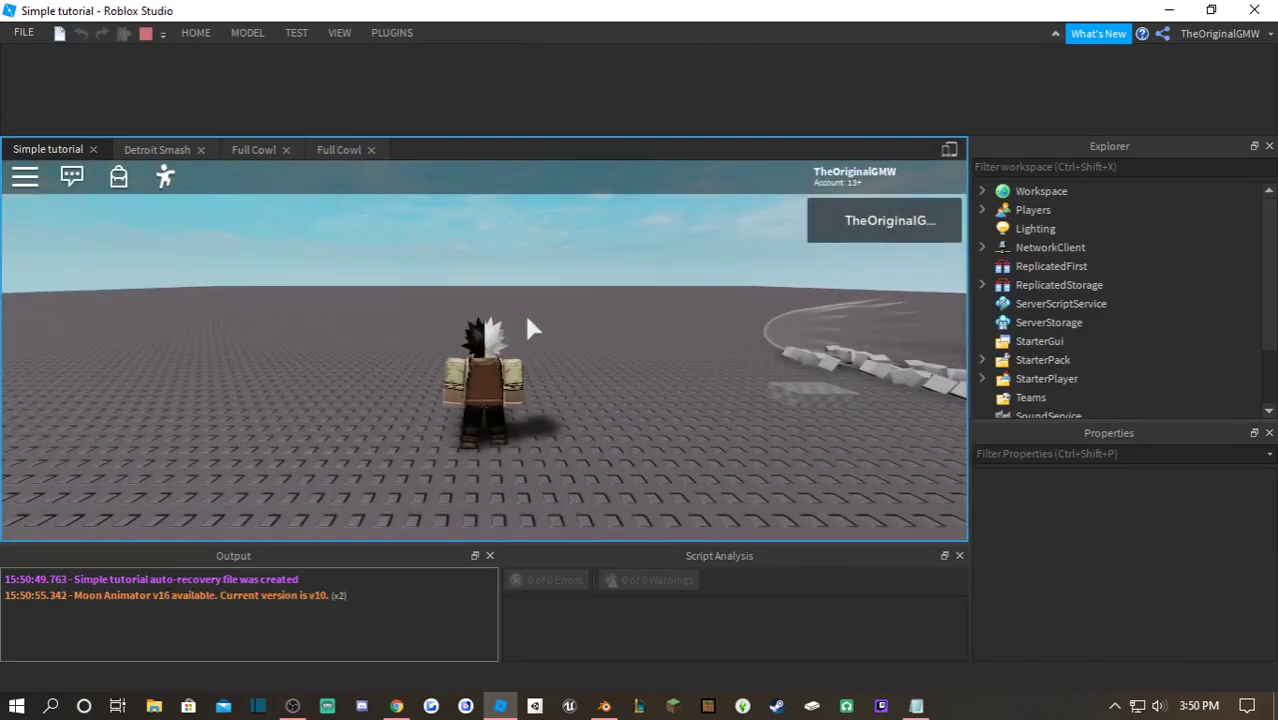
{"action": "key", "text": "Tab"}
{"action": "key", "text": "d"}
{"action": "key", "text": "s"}
{"action": "right_click_drag", "start_coordinate": [566, 318], "coordinate": [542, 324]}
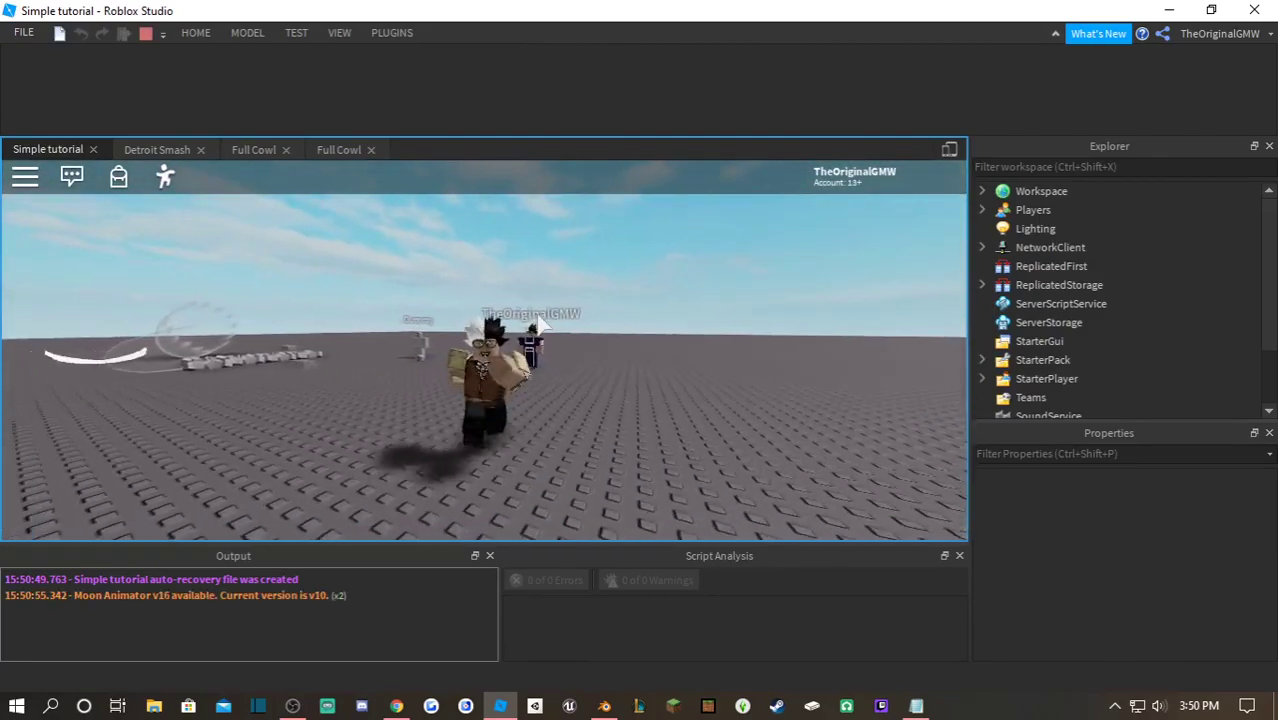
{"action": "key", "text": "e"}
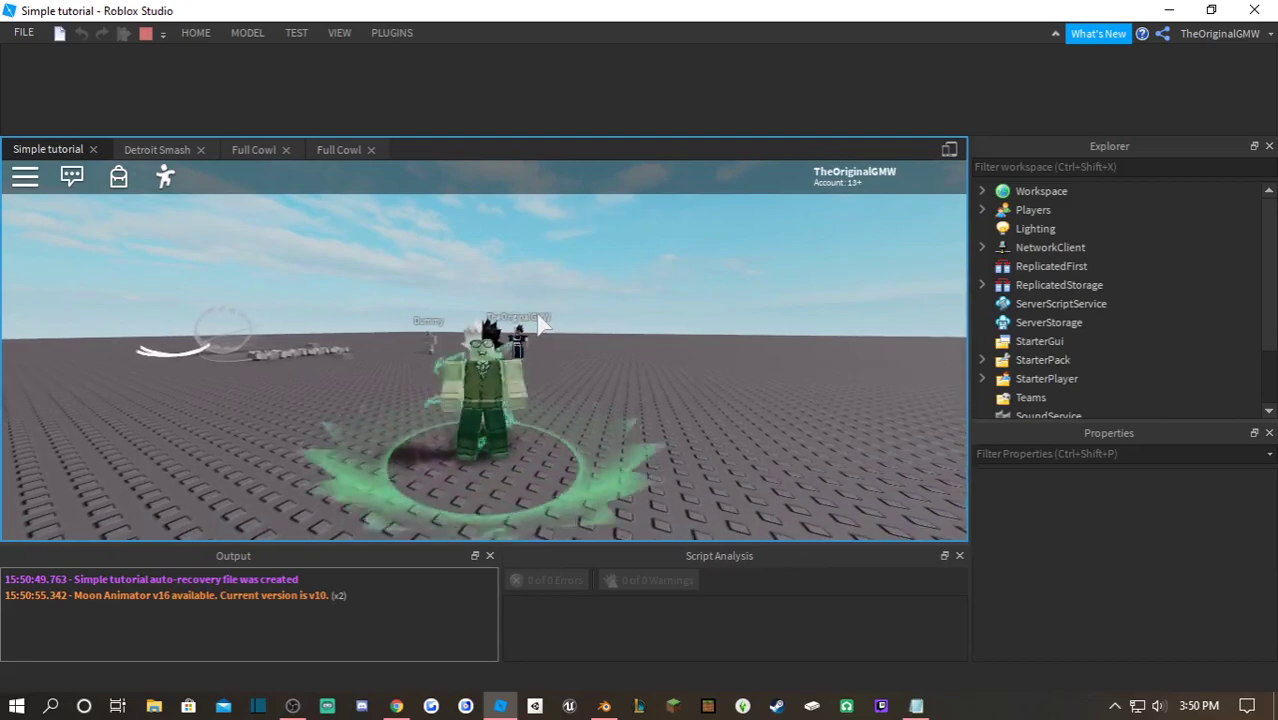
{"action": "key", "text": "s"}
{"action": "right_click_drag", "start_coordinate": [506, 418], "coordinate": [507, 419]}
{"action": "key", "text": "s"}
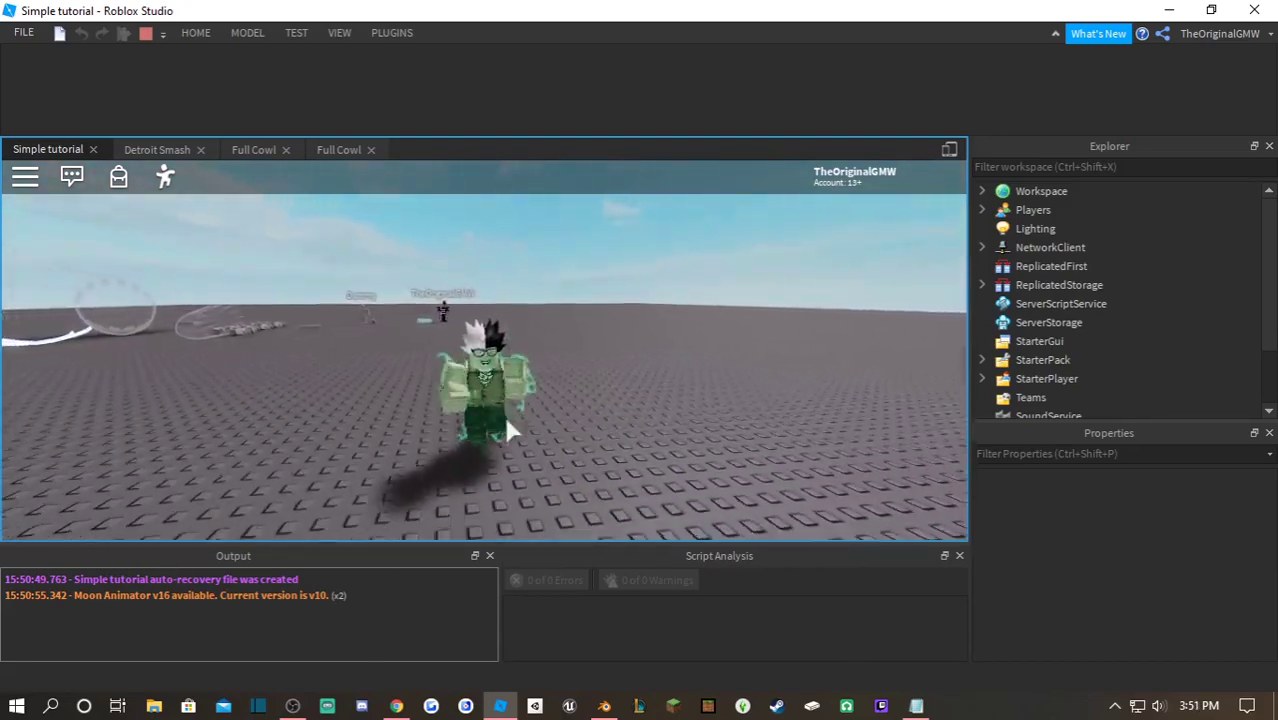
- Try attacking the distant target character with the camera locked while Full Cowl is active, and stop the playtest
{"action": "key", "text": "e"}
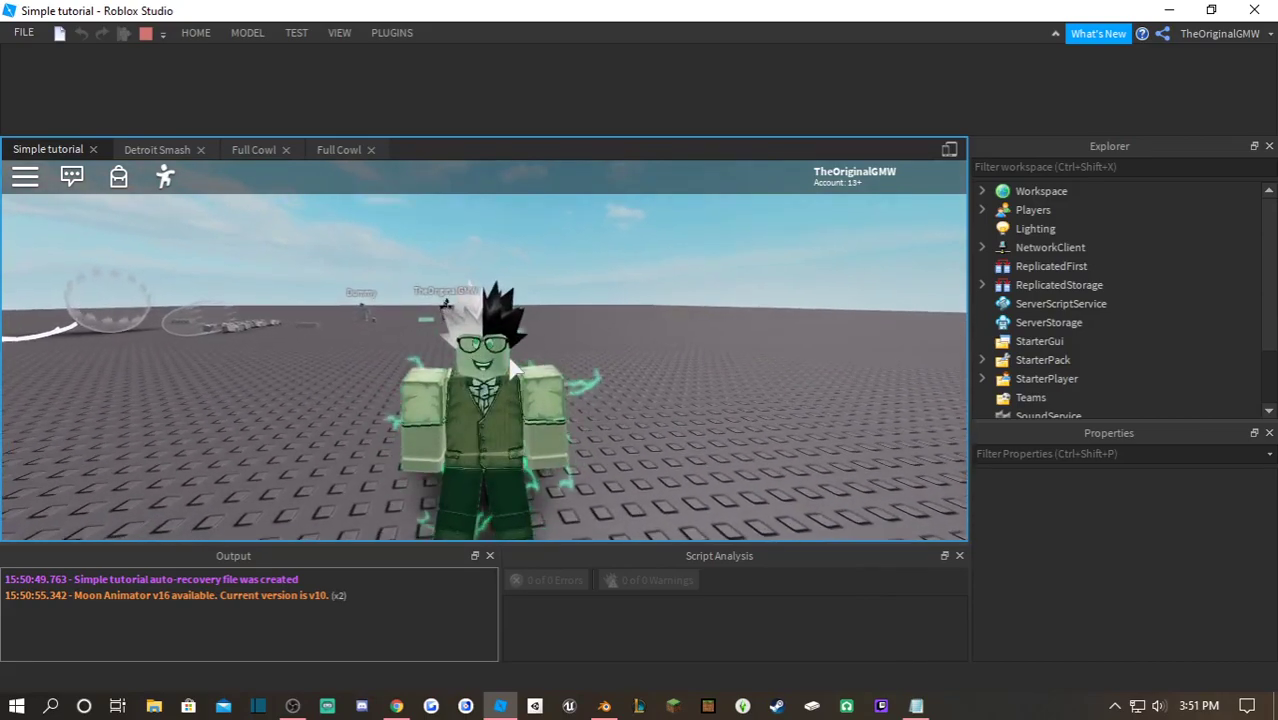
{"action": "key", "text": "shift"}
{"action": "key", "text": "w"}
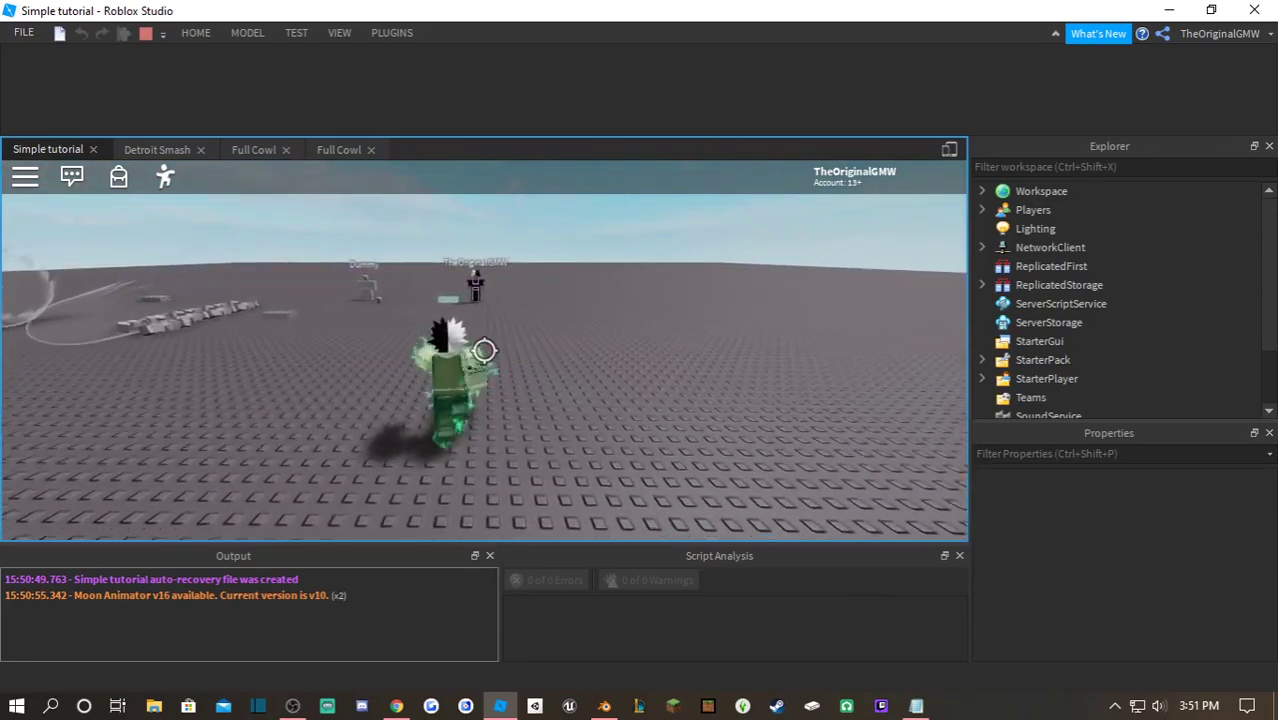
{"action": "key", "text": "z"}
{"action": "key", "text": "w"}
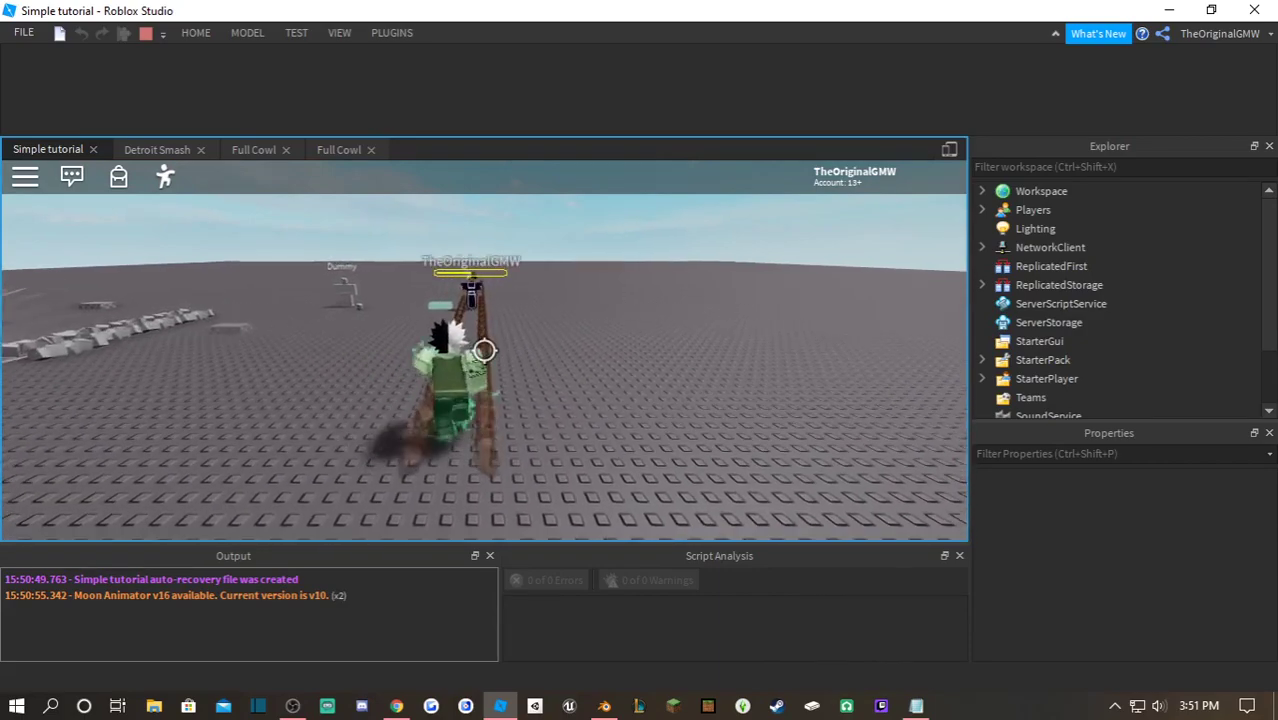
{"action": "scroll", "coordinate": [484, 351], "scroll_direction": "up", "scroll_amount": 3}
{"action": "scroll", "coordinate": [484, 351], "scroll_direction": "down", "scroll_amount": 3}
{"action": "key", "text": "z"}
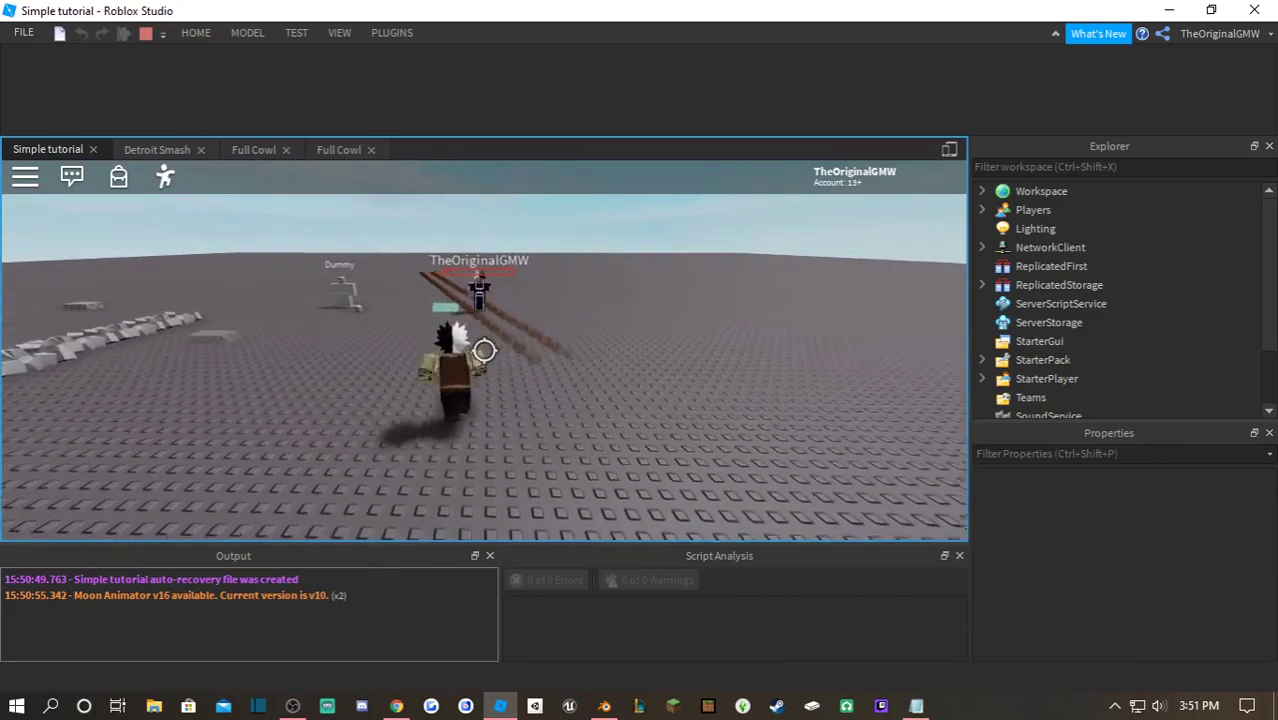
{"action": "key", "text": "shift"}
{"action": "key", "text": "s"}
{"action": "left_click", "coordinate": [150, 35]}
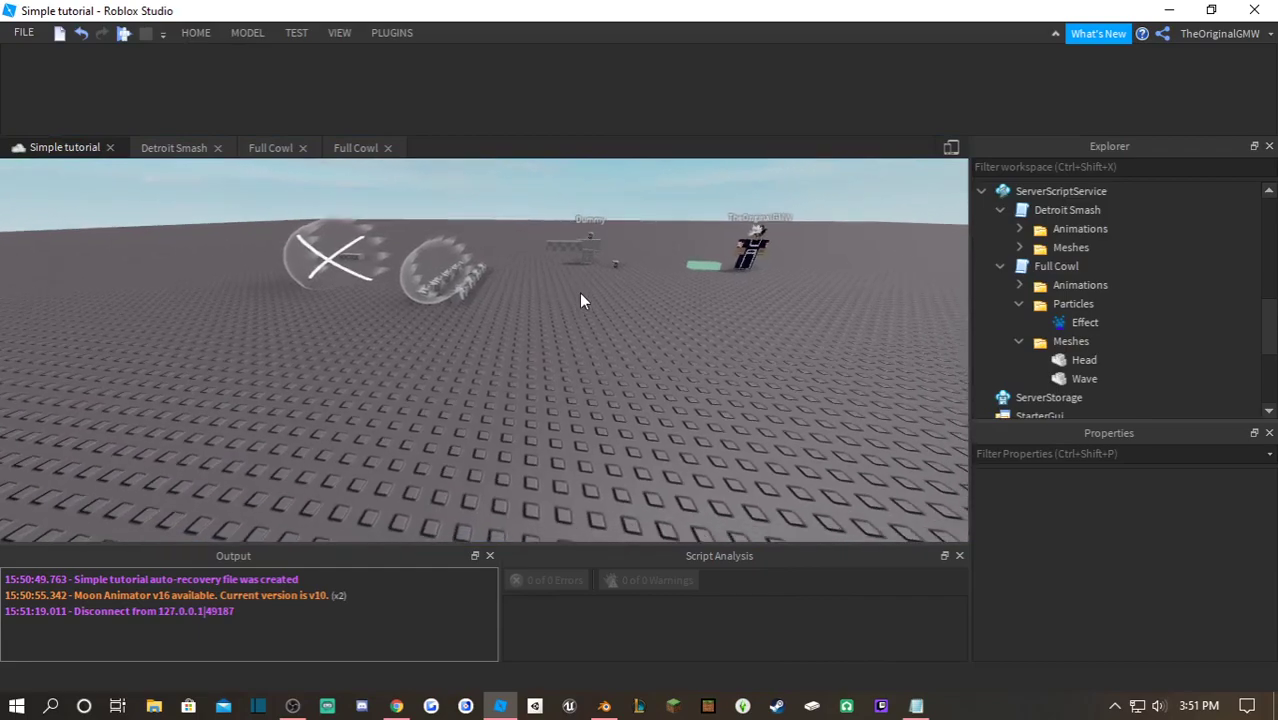
- Bring up the Detroit Smash local script and reorder its tab behind both Full Cowl scripts
{"action": "left_click", "coordinate": [350, 148]}
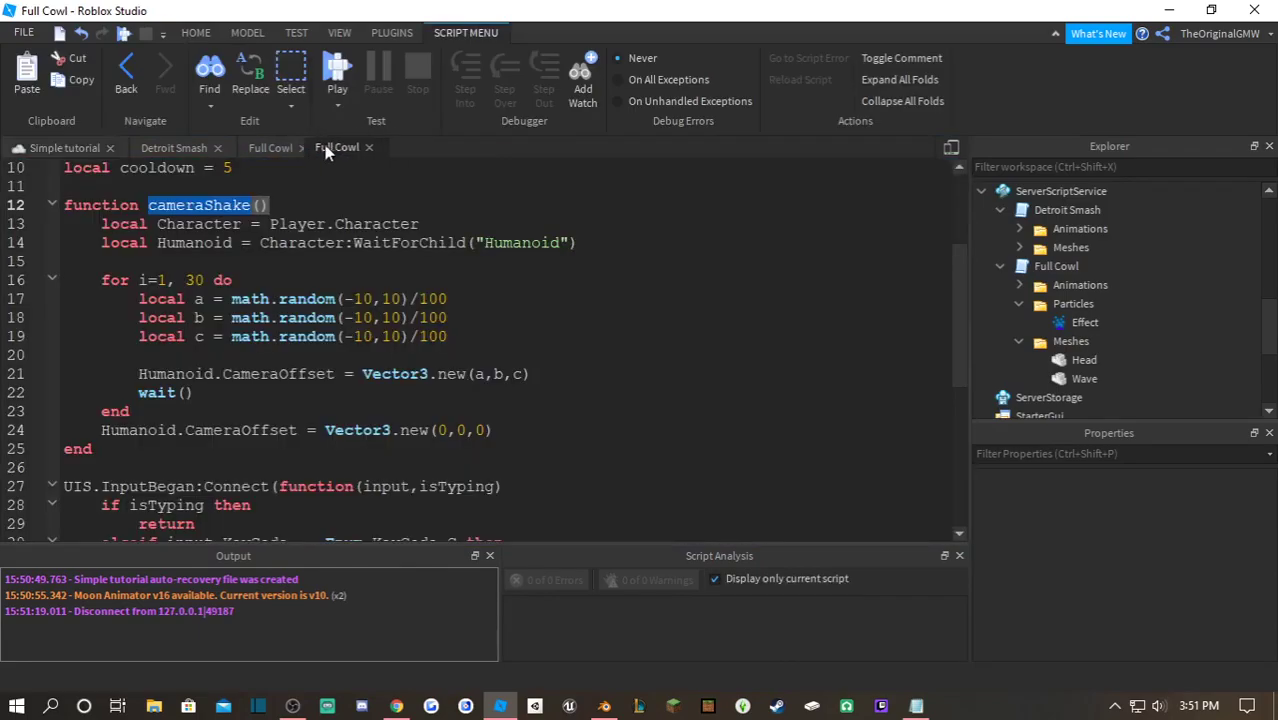
{"action": "left_click_drag", "start_coordinate": [152, 147], "coordinate": [360, 157]}
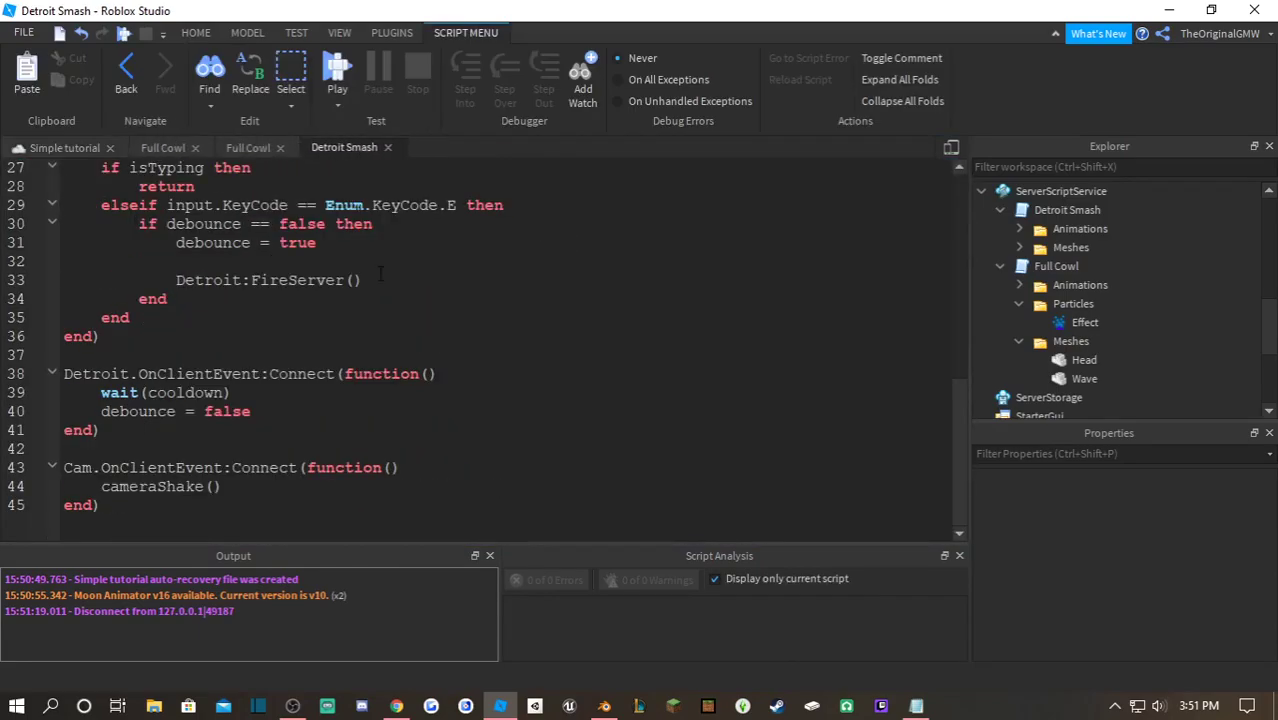
{"action": "scroll", "coordinate": [381, 272], "scroll_direction": "up", "scroll_amount": 4}
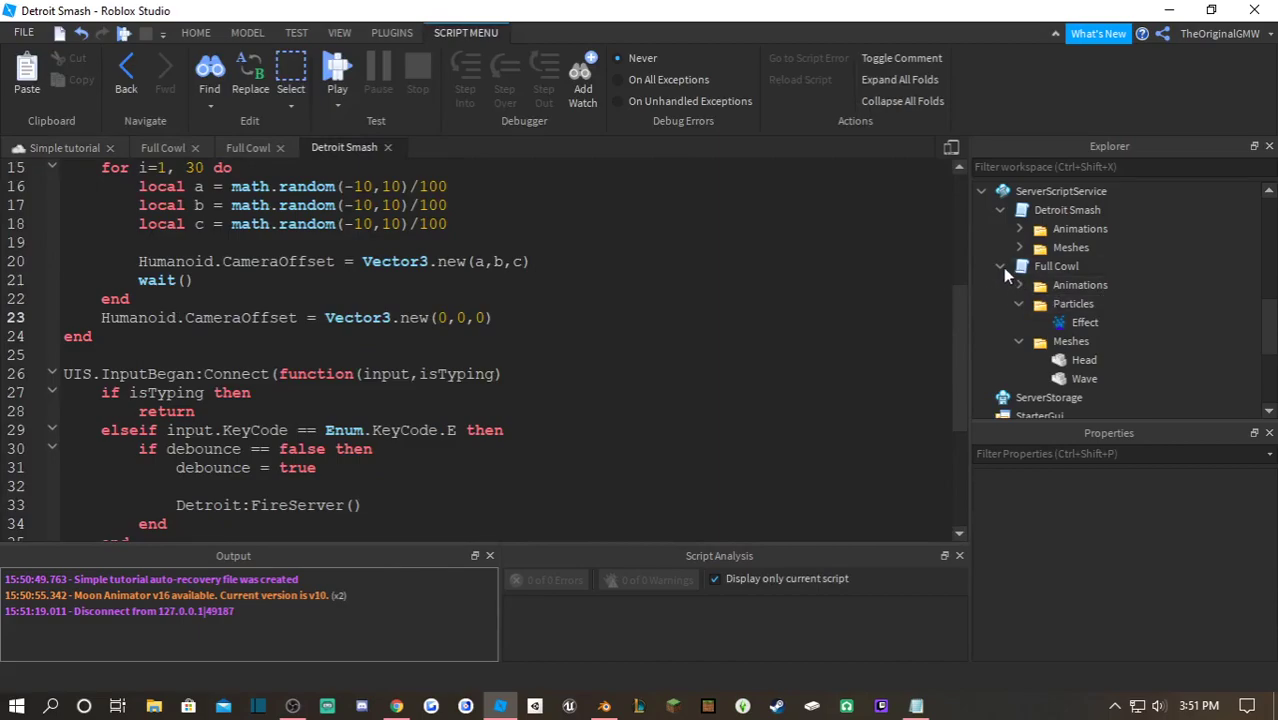
- Insert a NumberValue into the Detroit Smash server script and name it Damage
{"action": "right_click", "coordinate": [1068, 209]}
{"action": "left_click", "coordinate": [1127, 368]}
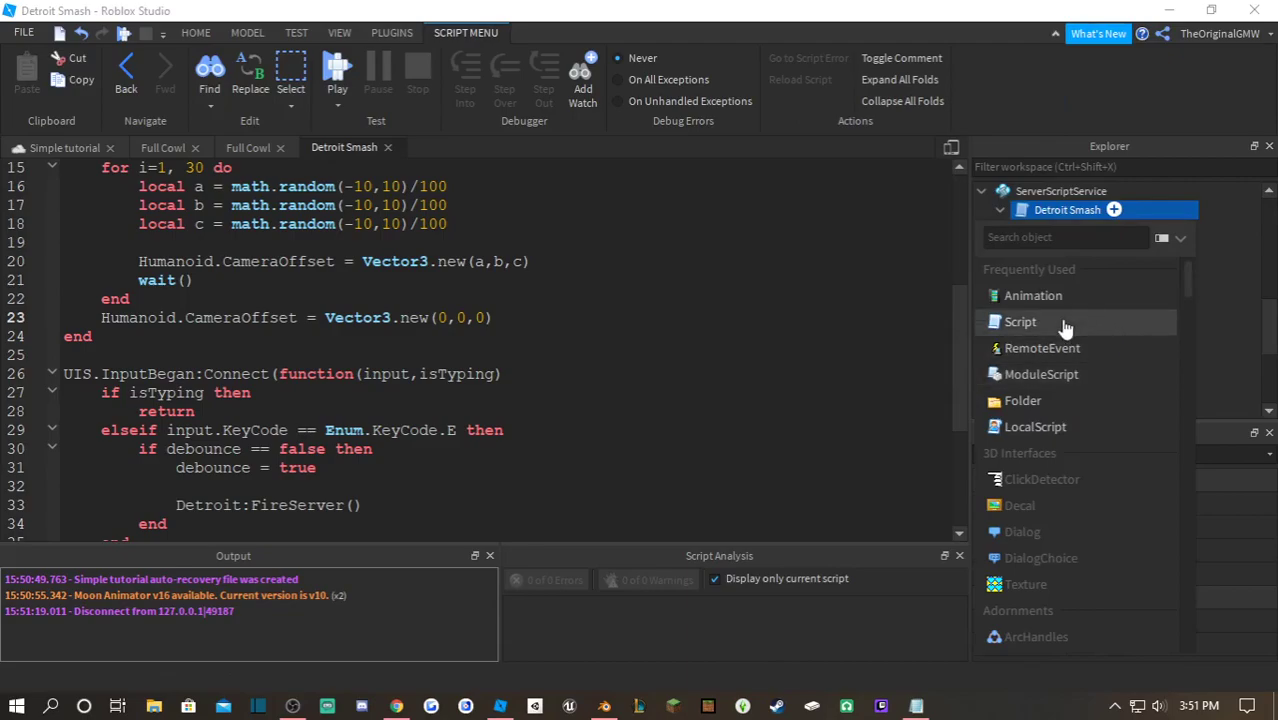
{"action": "type", "text": "num"}
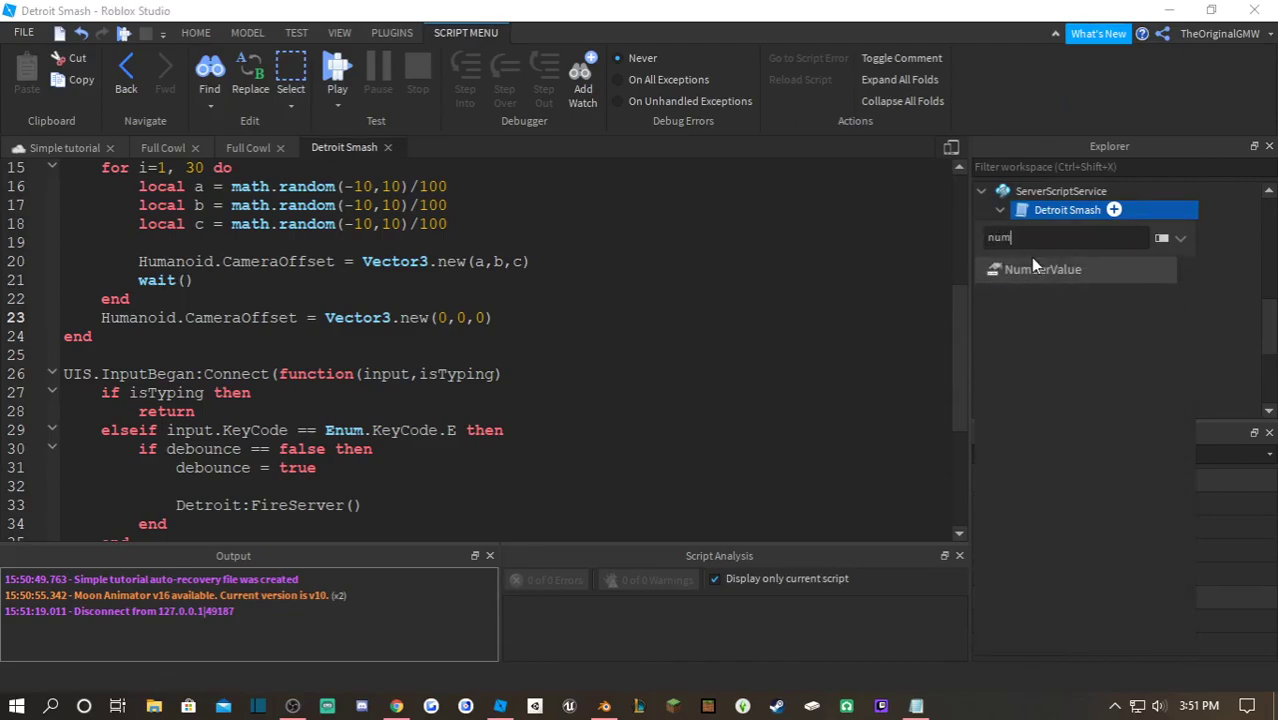
{"action": "left_click", "coordinate": [1034, 259]}
{"action": "left_click", "coordinate": [1054, 286]}
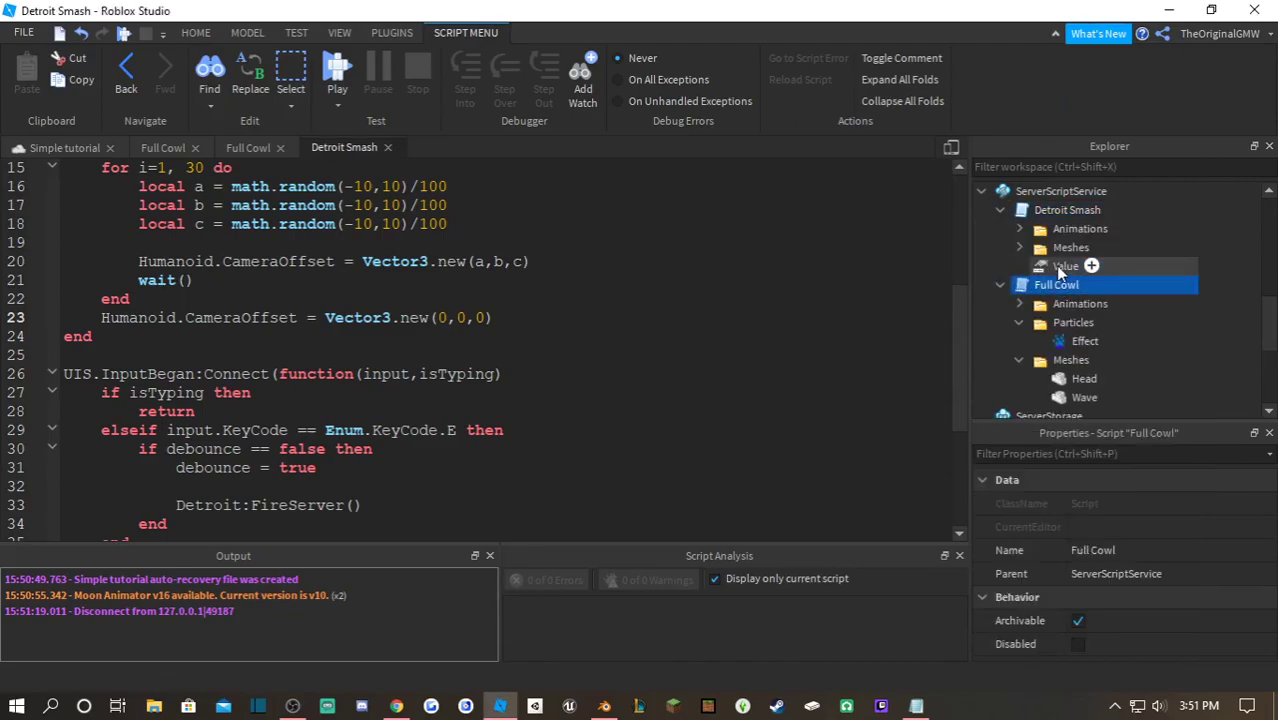
{"action": "left_click", "coordinate": [1056, 265]}
{"action": "left_click", "coordinate": [1058, 264]}
{"action": "type", "text": "Damage"}
{"action": "key", "text": "Return"}
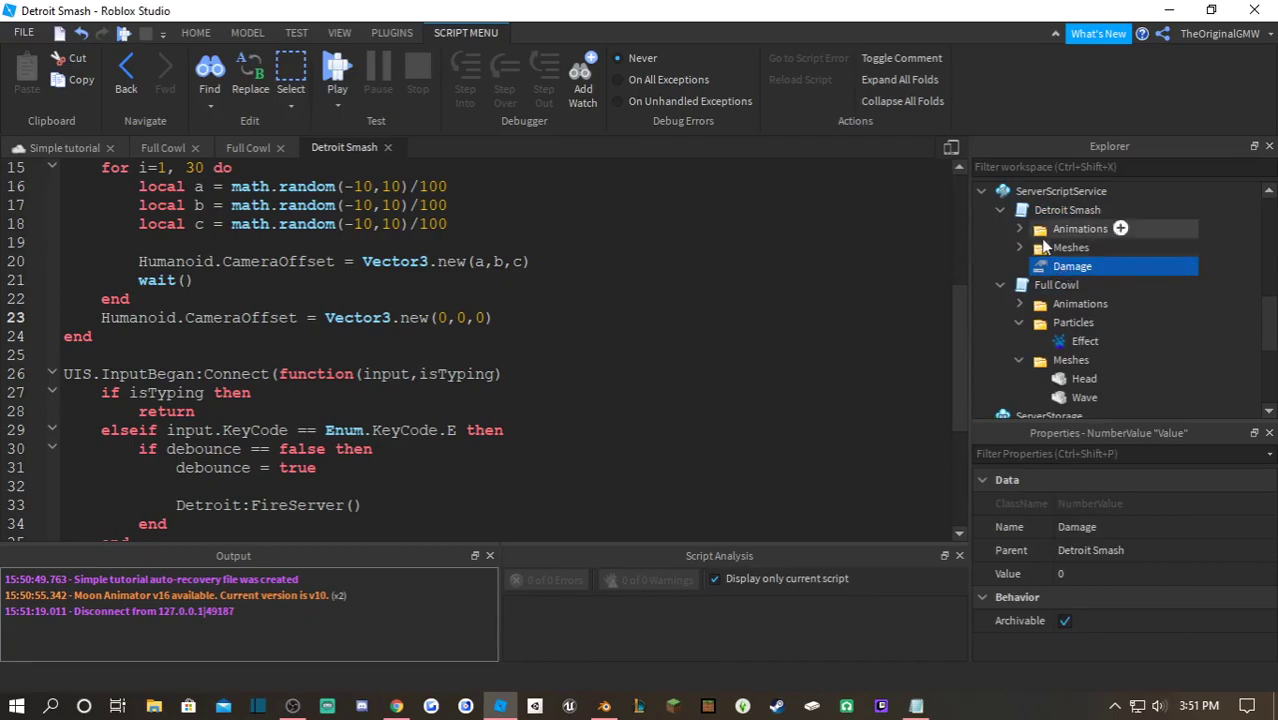
- In the Detroit Smash server script, replace the Damage variable's fixed number with script:WaitForChild("Damage")
{"action": "double_click", "coordinate": [1060, 209]}
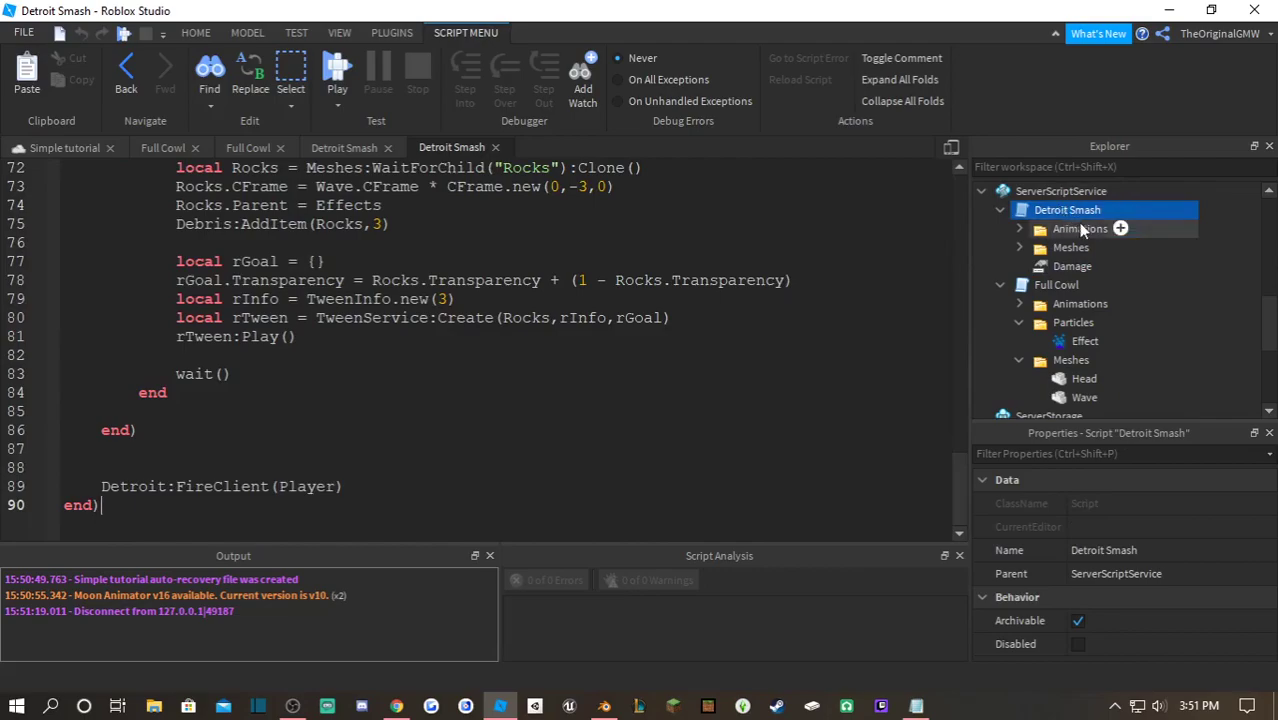
{"action": "scroll", "coordinate": [593, 282], "scroll_direction": "up", "scroll_amount": 20}
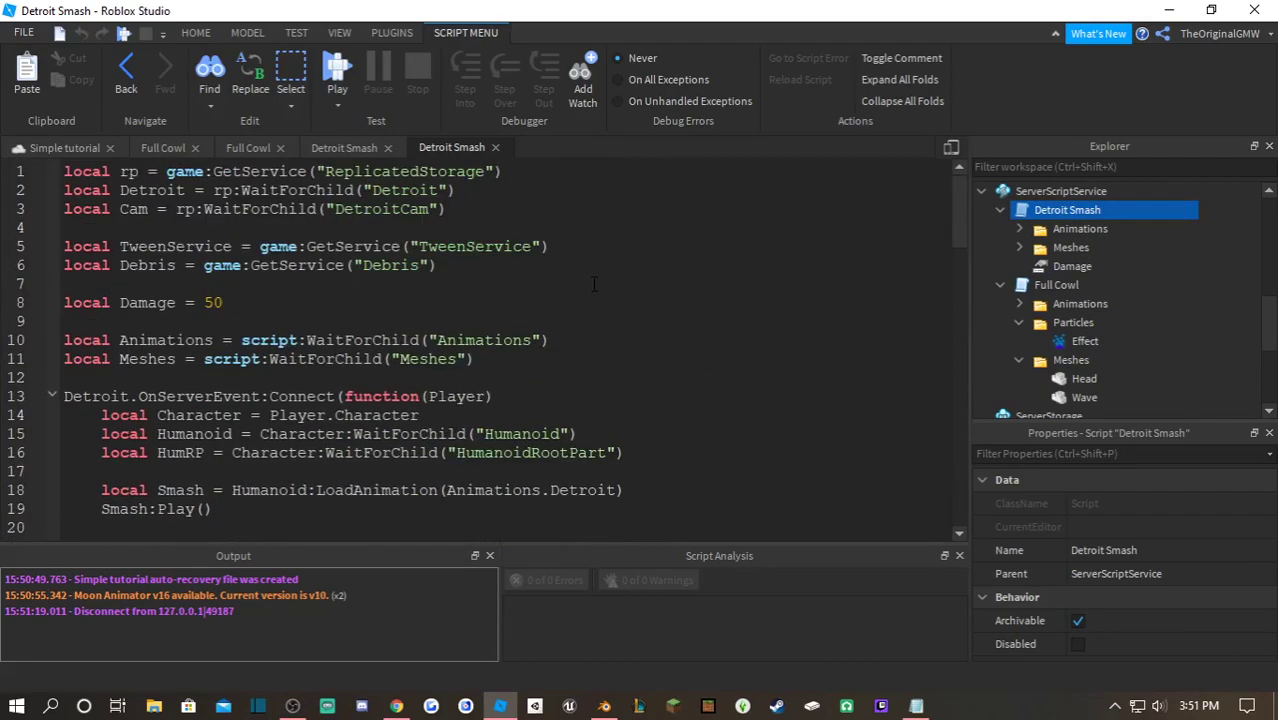
{"action": "left_click_drag", "start_coordinate": [232, 302], "coordinate": [204, 302]}
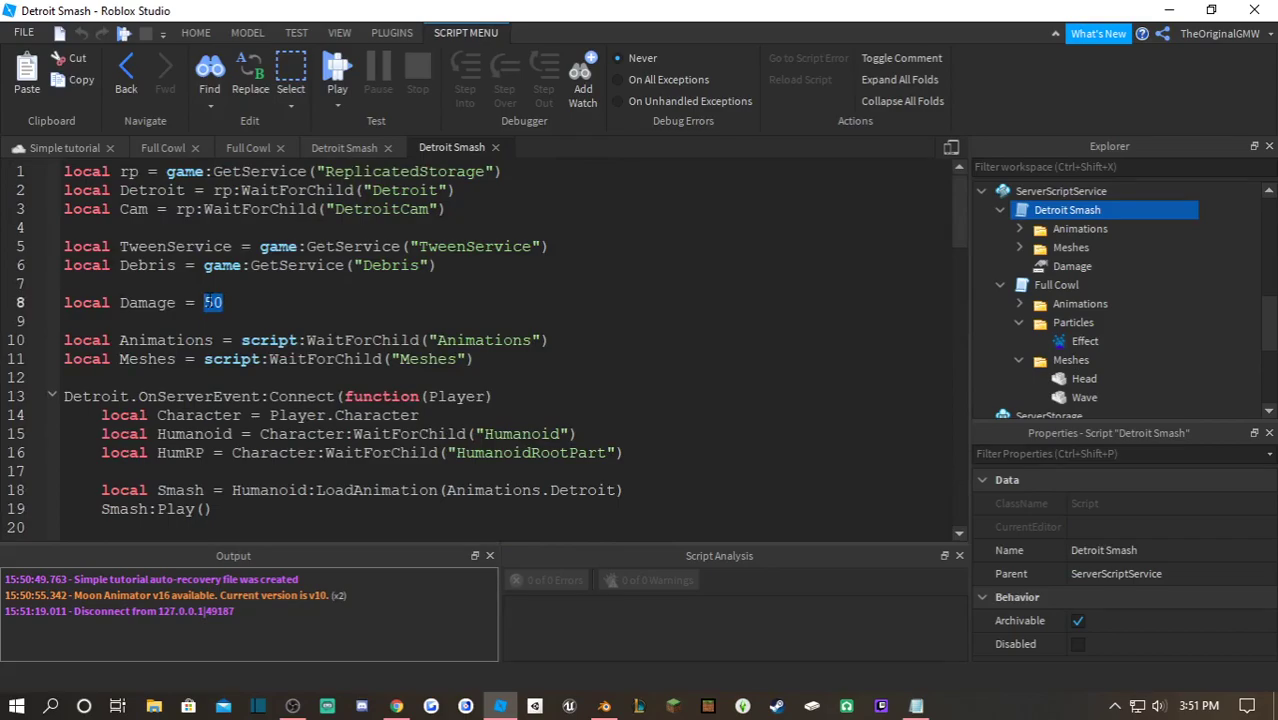
{"action": "type", "text": "script:WaitForChild(\""}
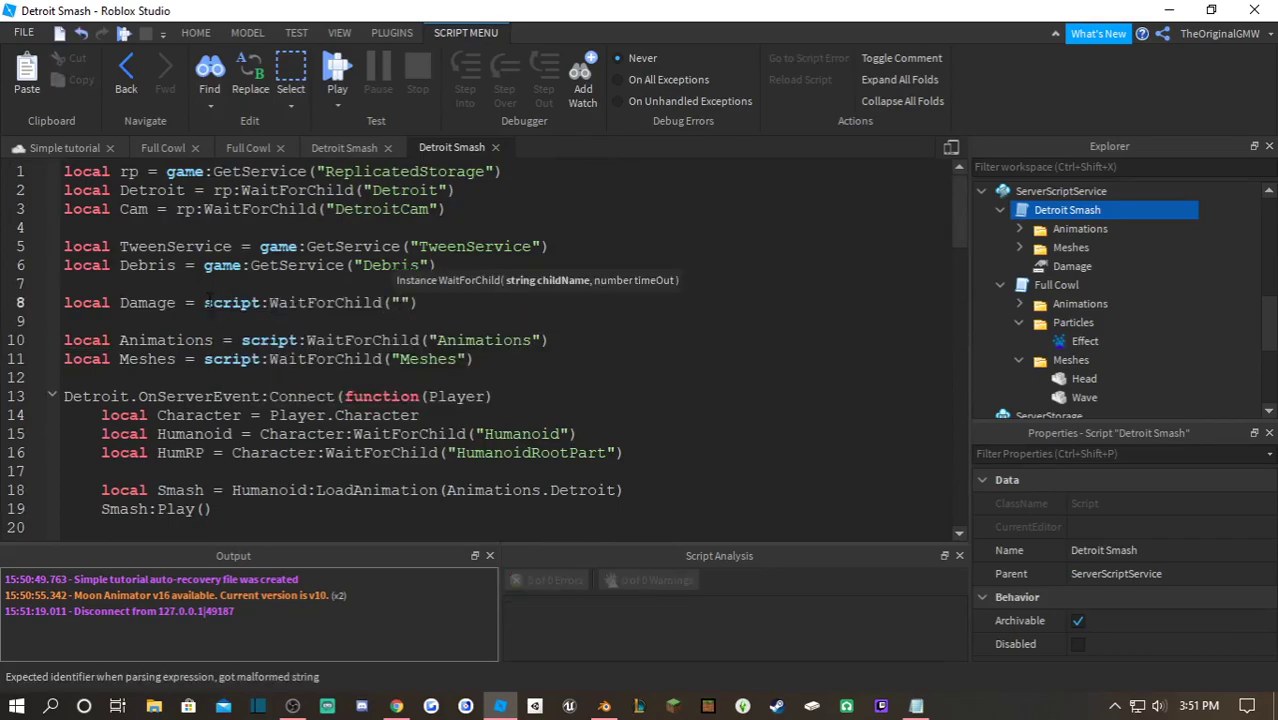
{"action": "type", "text": "Damage\")"}
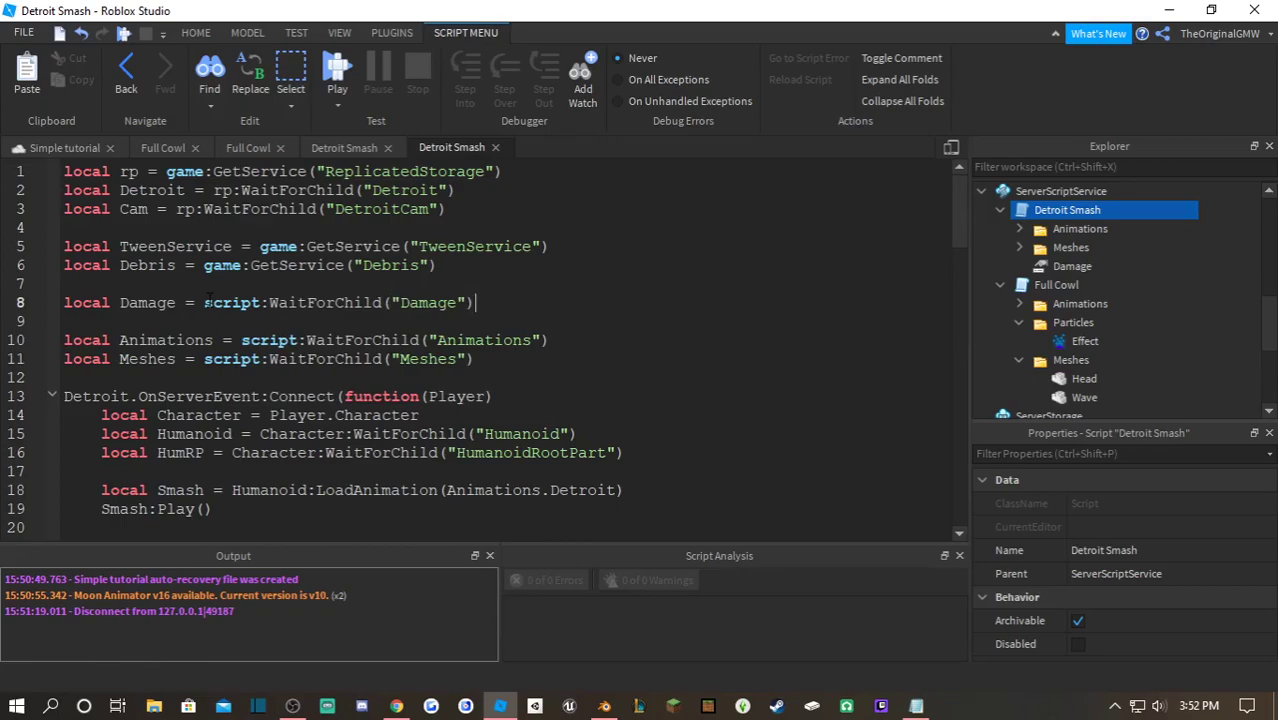
- Change the EHum:TakeDamage argument in the Wave.Touched function to Damage.Value
{"action": "scroll", "coordinate": [211, 301], "scroll_direction": "down", "scroll_amount": 6}
{"action": "scroll", "coordinate": [486, 351], "scroll_direction": "up", "scroll_amount": 5}
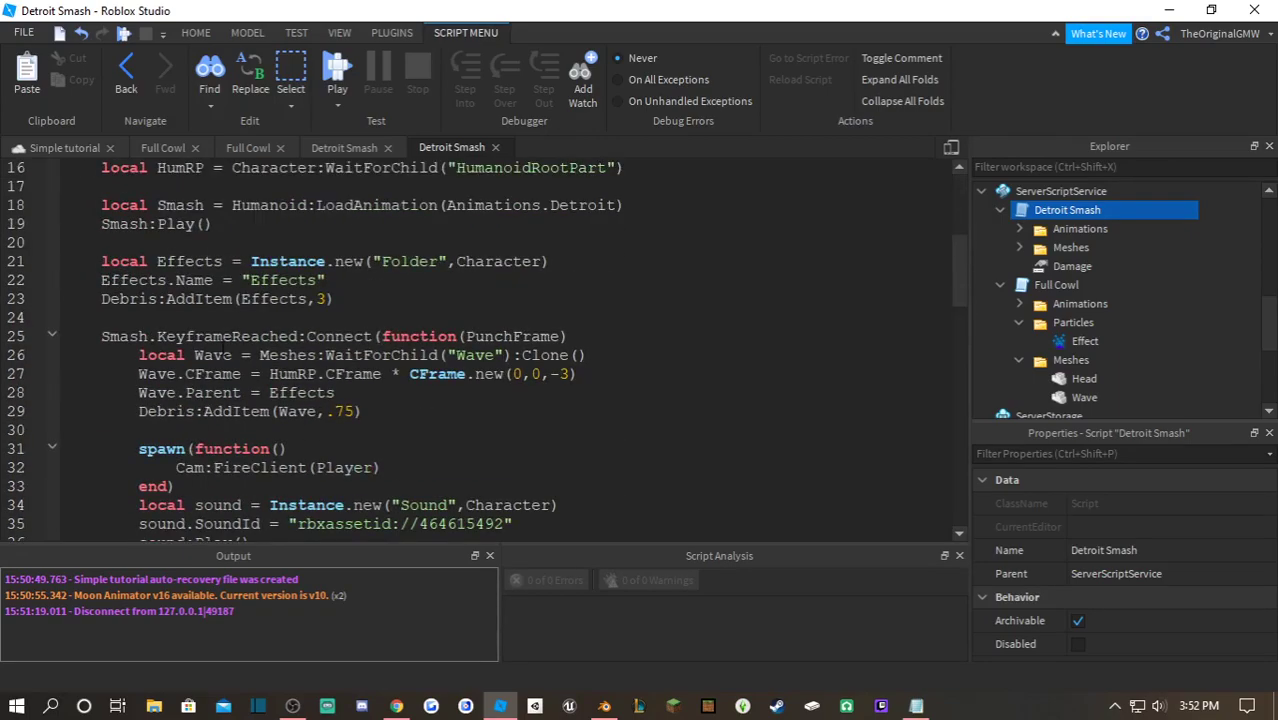
{"action": "double_click", "coordinate": [145, 242]}
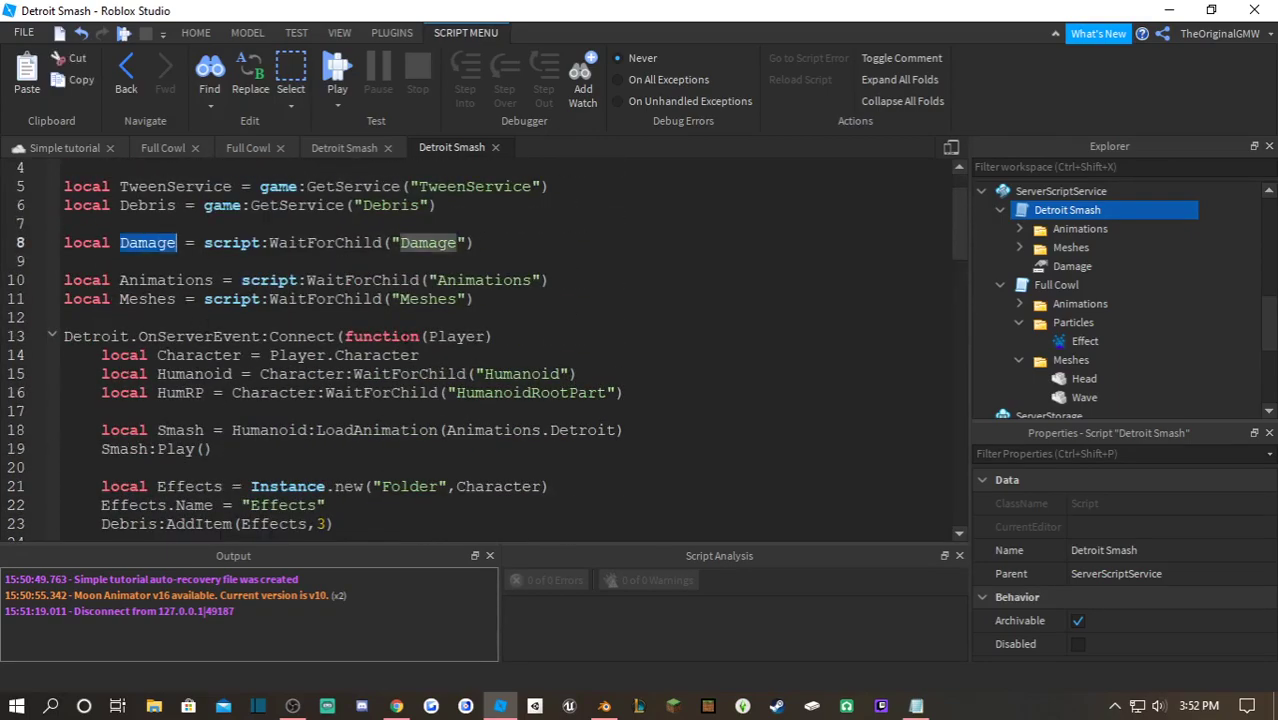
{"action": "scroll", "coordinate": [278, 346], "scroll_direction": "down", "scroll_amount": 15}
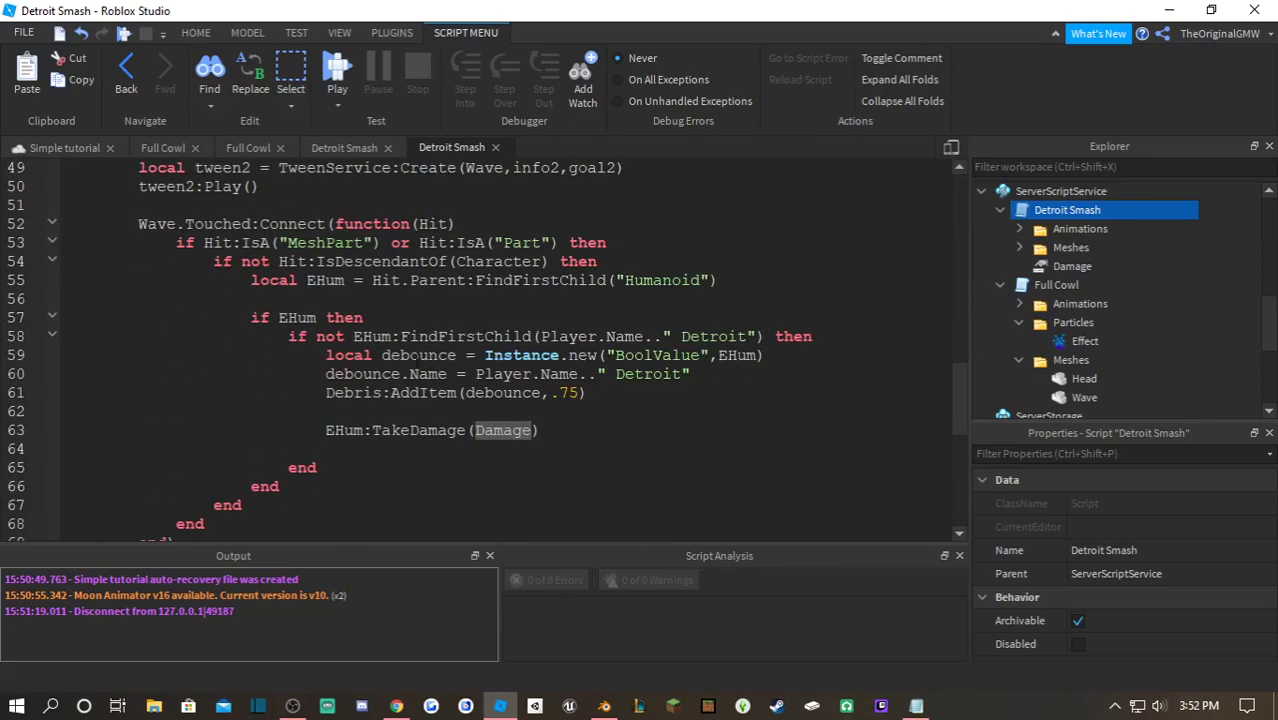
{"action": "left_click", "coordinate": [537, 430]}
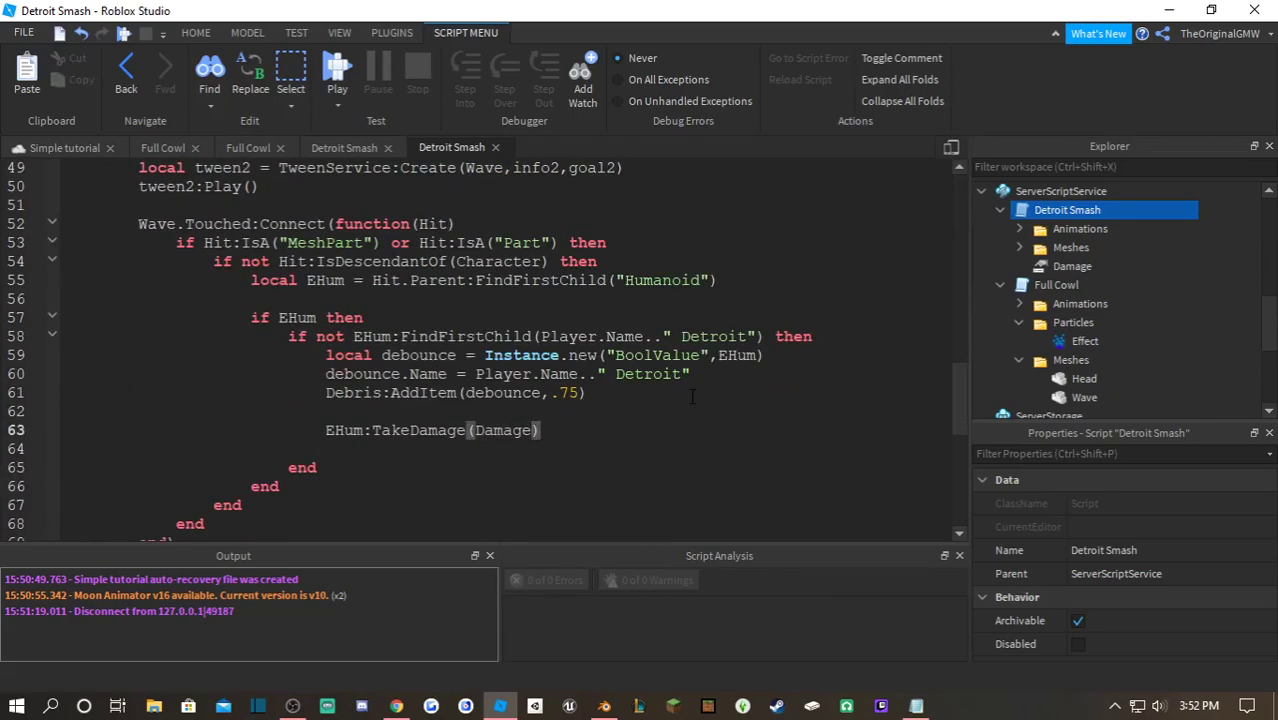
{"action": "type", "text": "."}
{"action": "type", "text": "Value"}
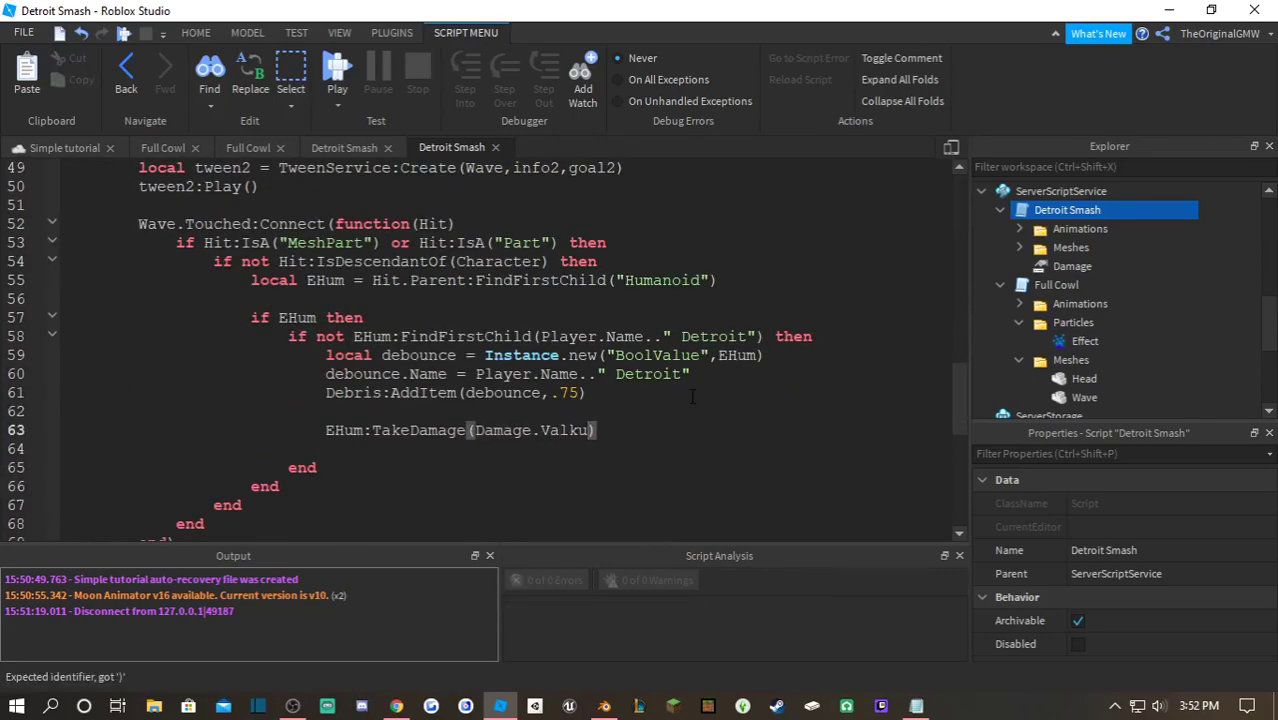
- Set the Value of the Damage NumberValue to 50
{"action": "left_click", "coordinate": [1100, 265]}
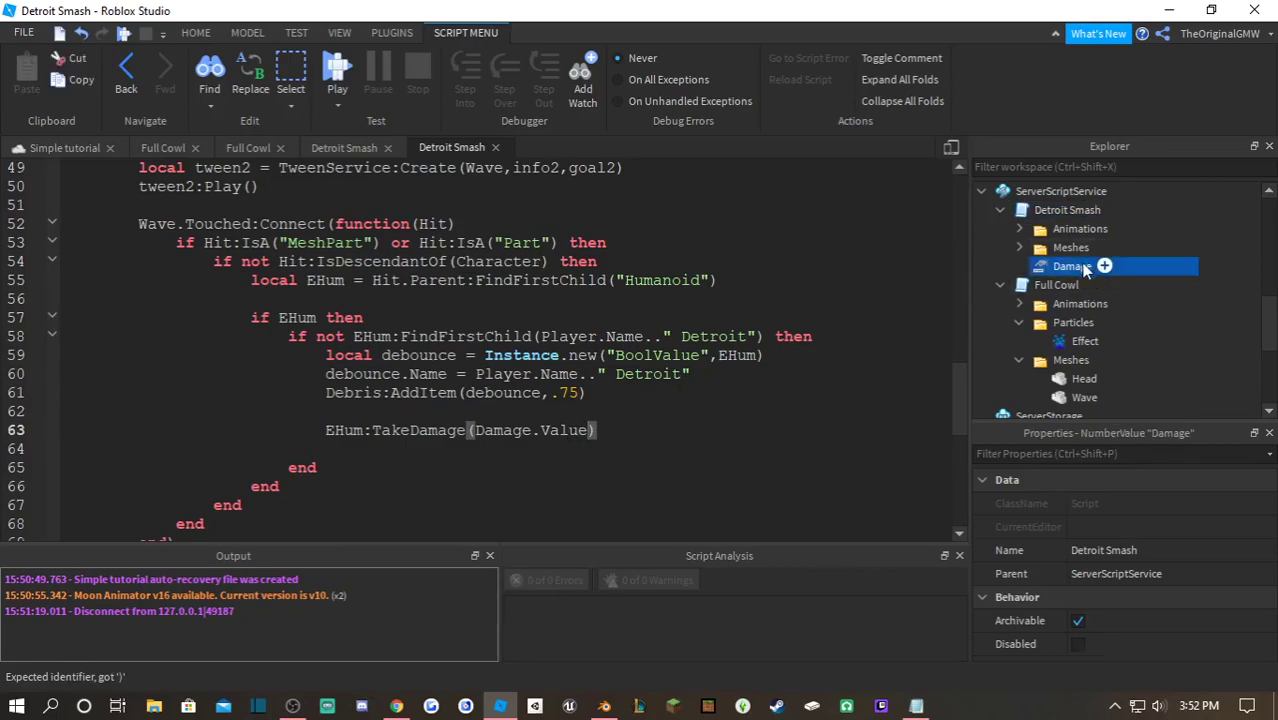
{"action": "left_click", "coordinate": [1106, 574]}
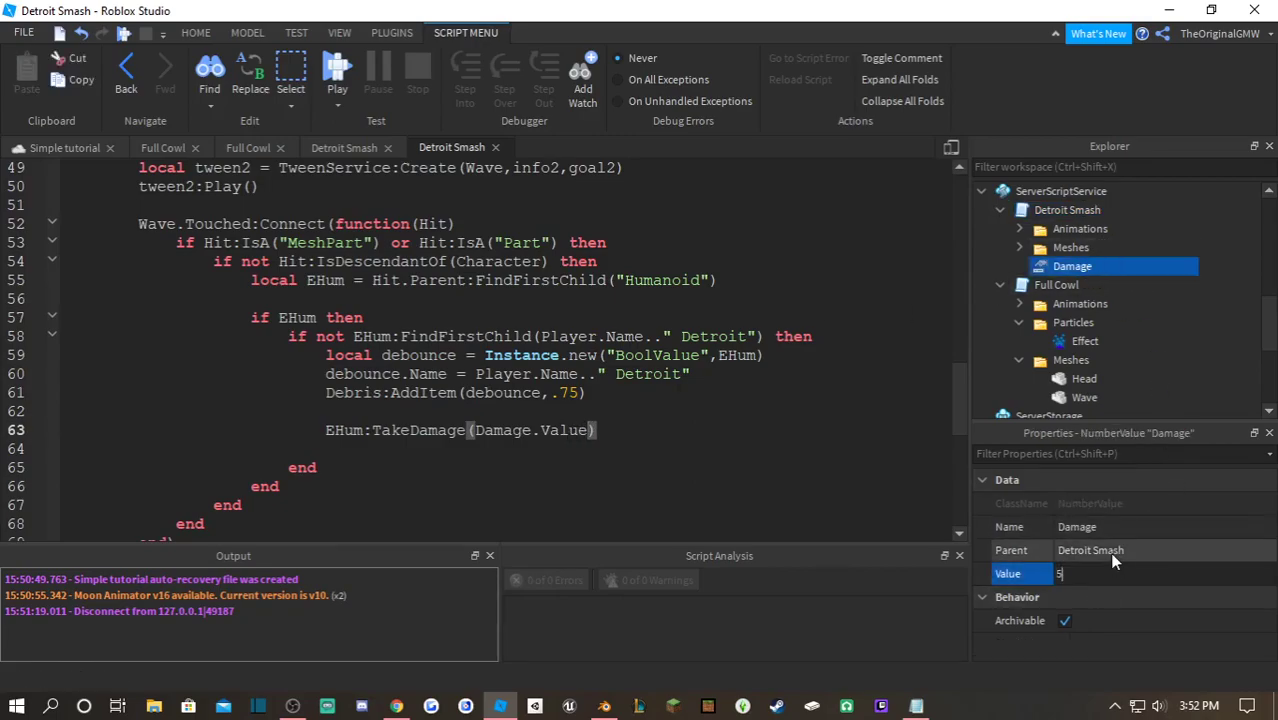
{"action": "type", "text": "50"}
{"action": "key", "text": "Return"}
- Collapse Full Cowl's Meshes and Particles folders and add a new folder named OFA to ServerScriptService
{"action": "left_click", "coordinate": [1019, 360]}
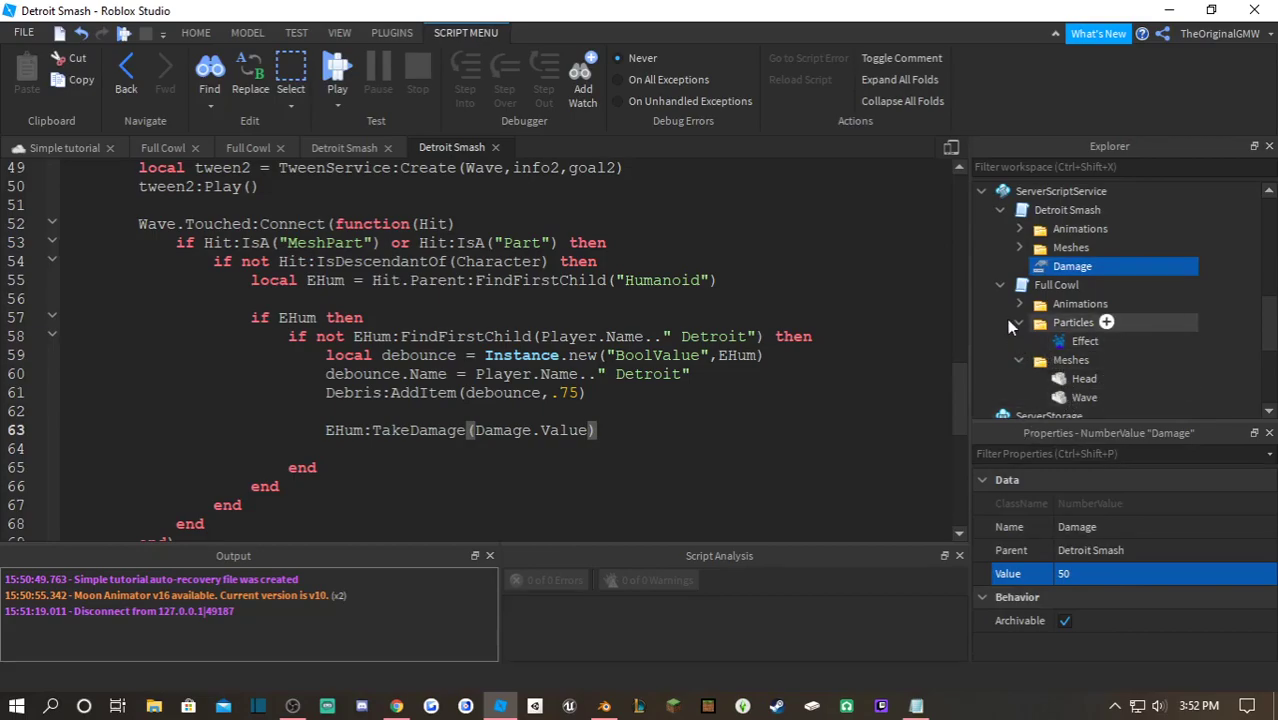
{"action": "left_click", "coordinate": [1019, 322]}
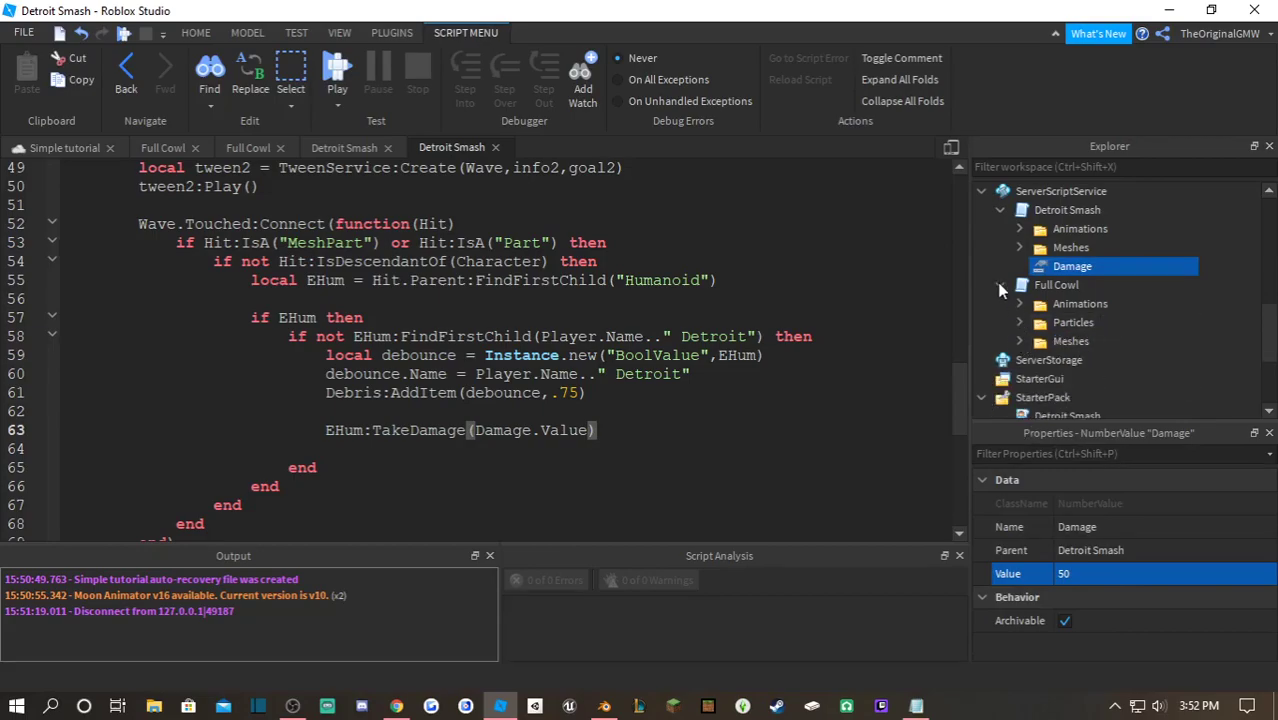
{"action": "left_click", "coordinate": [1033, 192]}
{"action": "right_click", "coordinate": [1033, 194]}
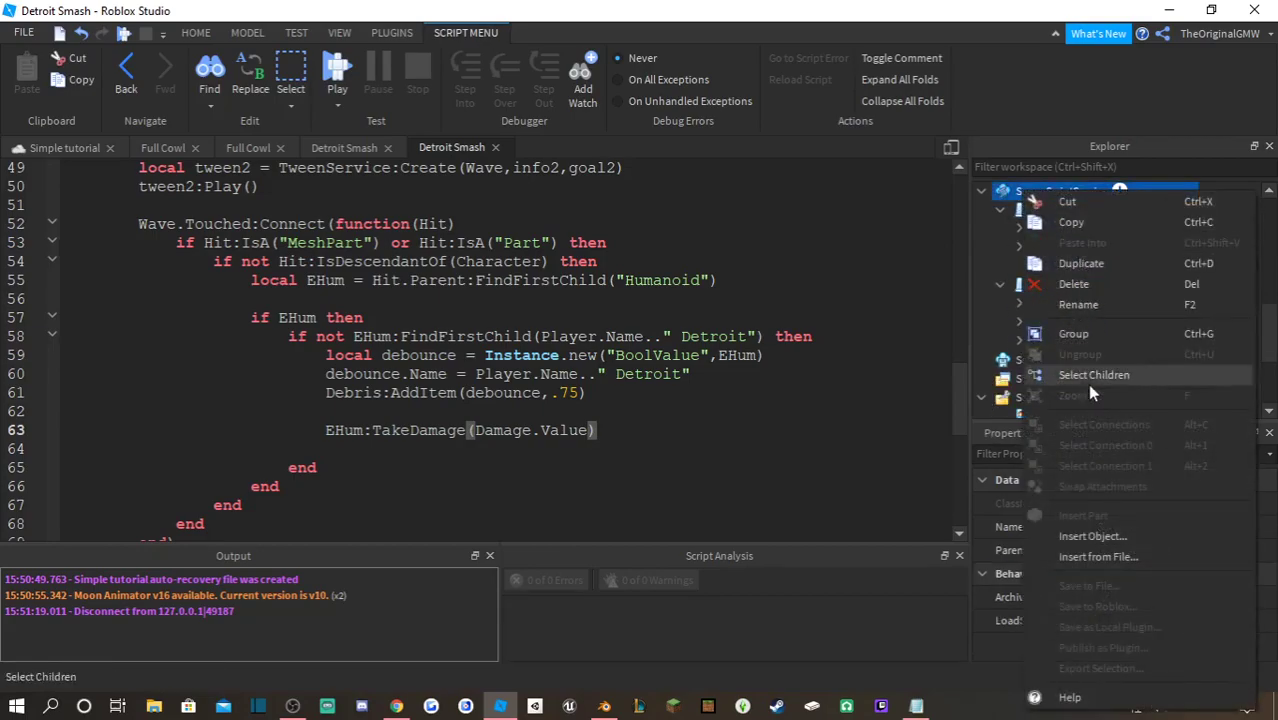
{"action": "left_click", "coordinate": [1090, 537]}
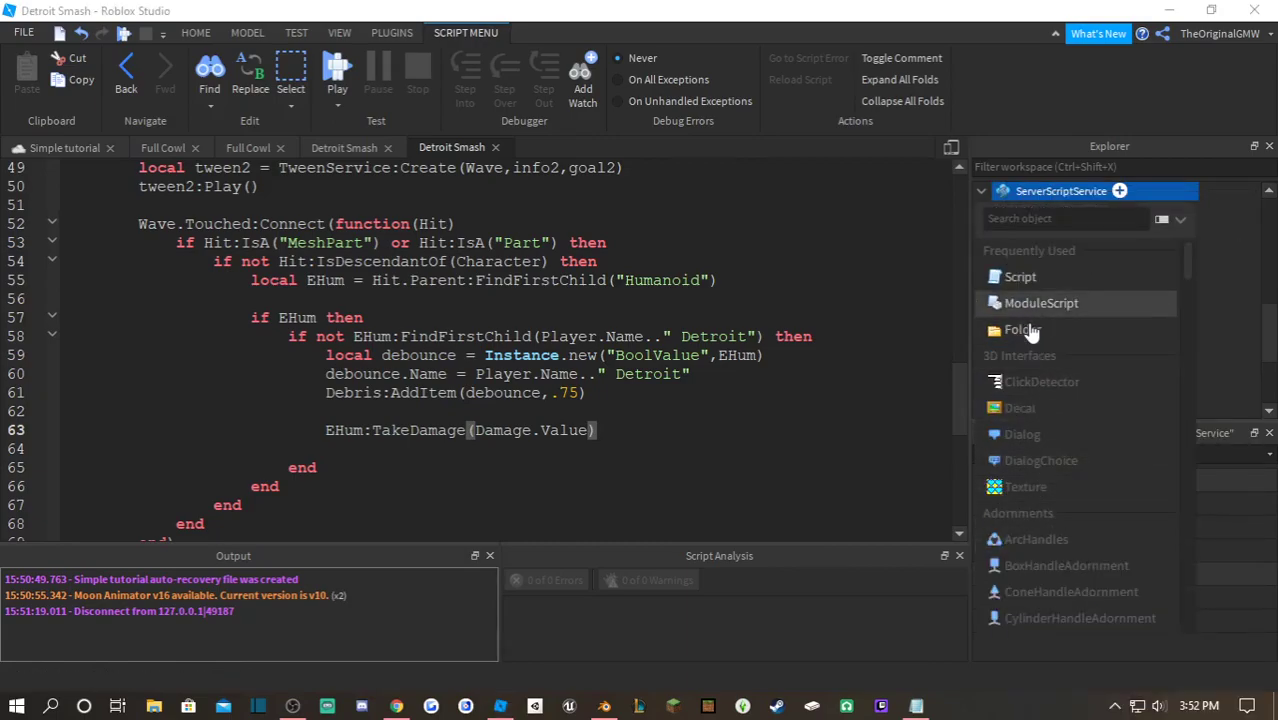
{"action": "left_click", "coordinate": [1020, 335]}
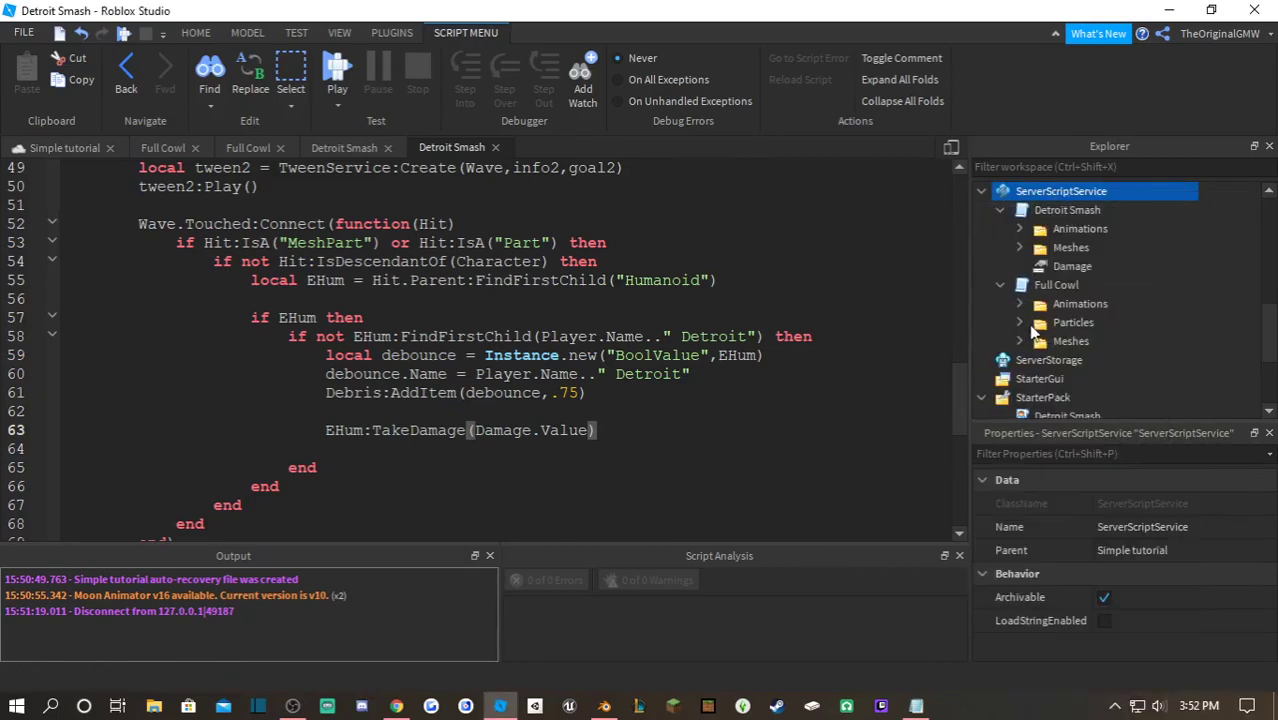
{"action": "left_click", "coordinate": [1047, 213]}
{"action": "left_click", "coordinate": [1047, 212]}
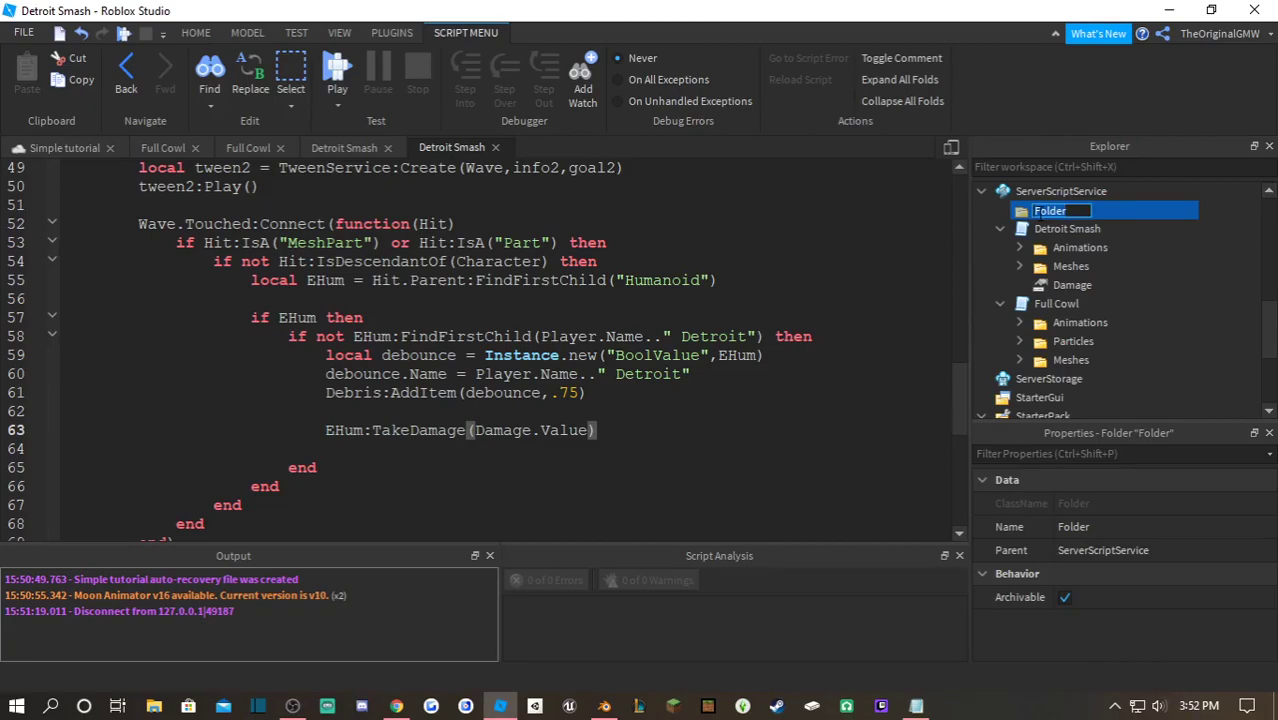
{"action": "type", "text": "OFA"}
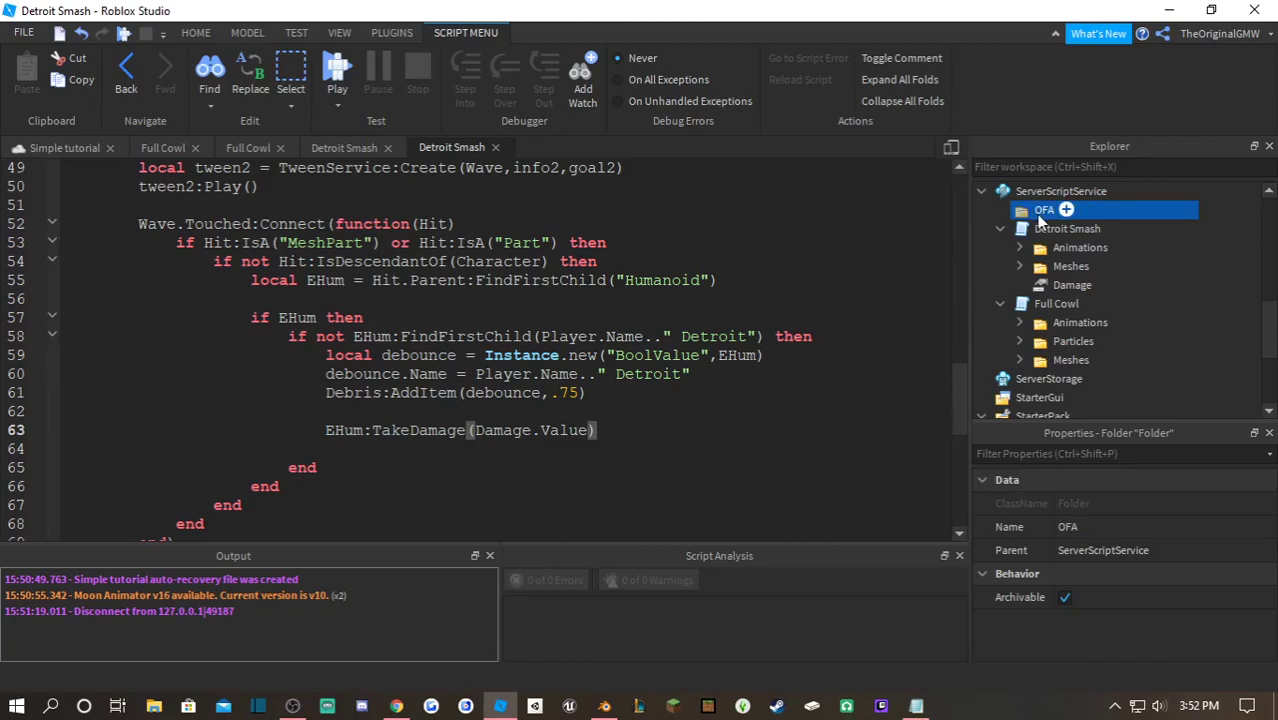
- Move the Detroit Smash and Full Cowl server scripts together into the OFA folder
{"action": "left_click", "coordinate": [1065, 228]}
{"action": "left_click", "coordinate": [1056, 303], "text": "ctrl"}
{"action": "scroll", "coordinate": [1040, 218], "scroll_direction": "up", "scroll_amount": 1}
{"action": "left_click_drag", "start_coordinate": [1040, 216], "coordinate": [1050, 268]}
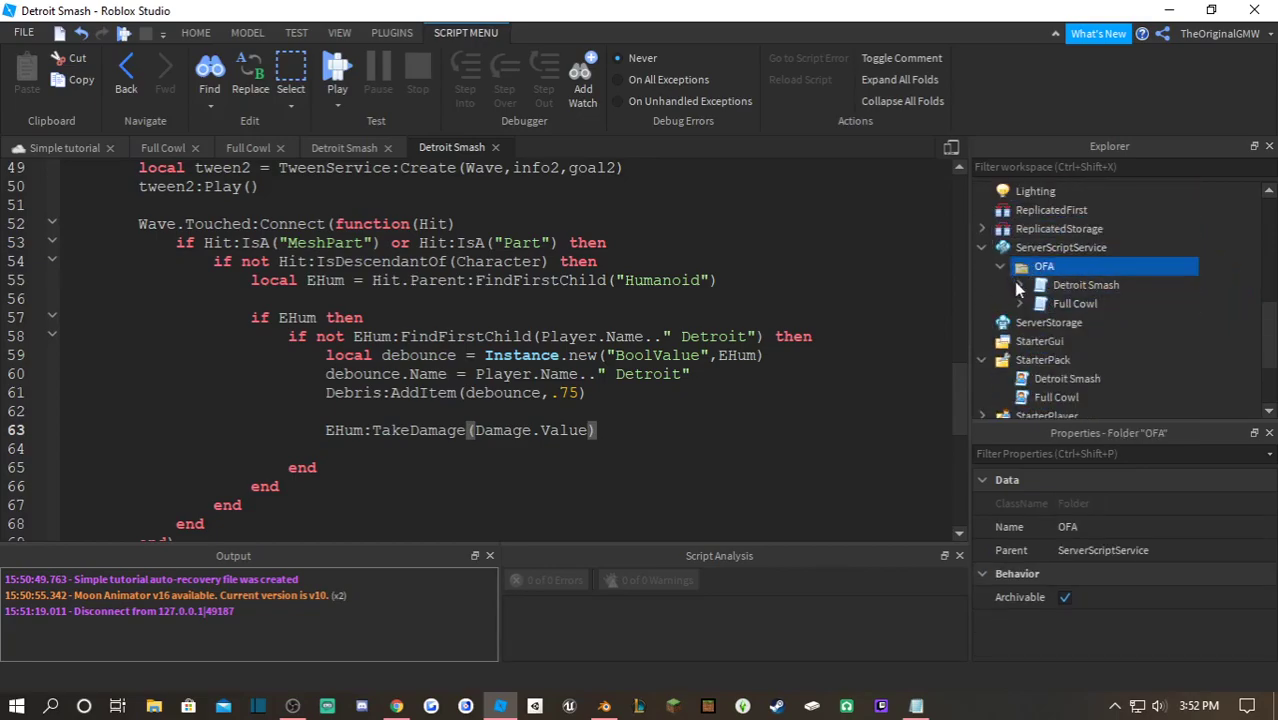
- Open the Full Cowl server script and add a --//Damage Values comment below the Particles variable
{"action": "double_click", "coordinate": [1028, 303]}
{"action": "scroll", "coordinate": [527, 260], "scroll_direction": "up", "scroll_amount": 8}
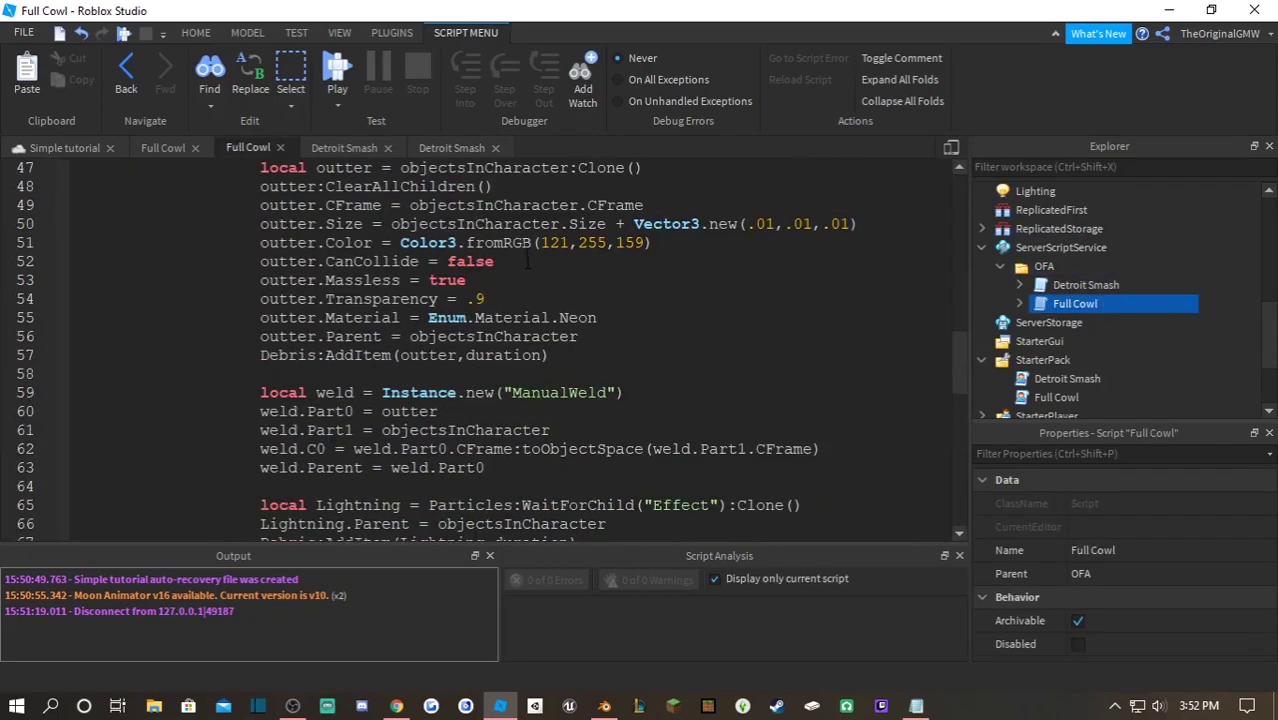
{"action": "scroll", "coordinate": [527, 260], "scroll_direction": "up", "scroll_amount": 15}
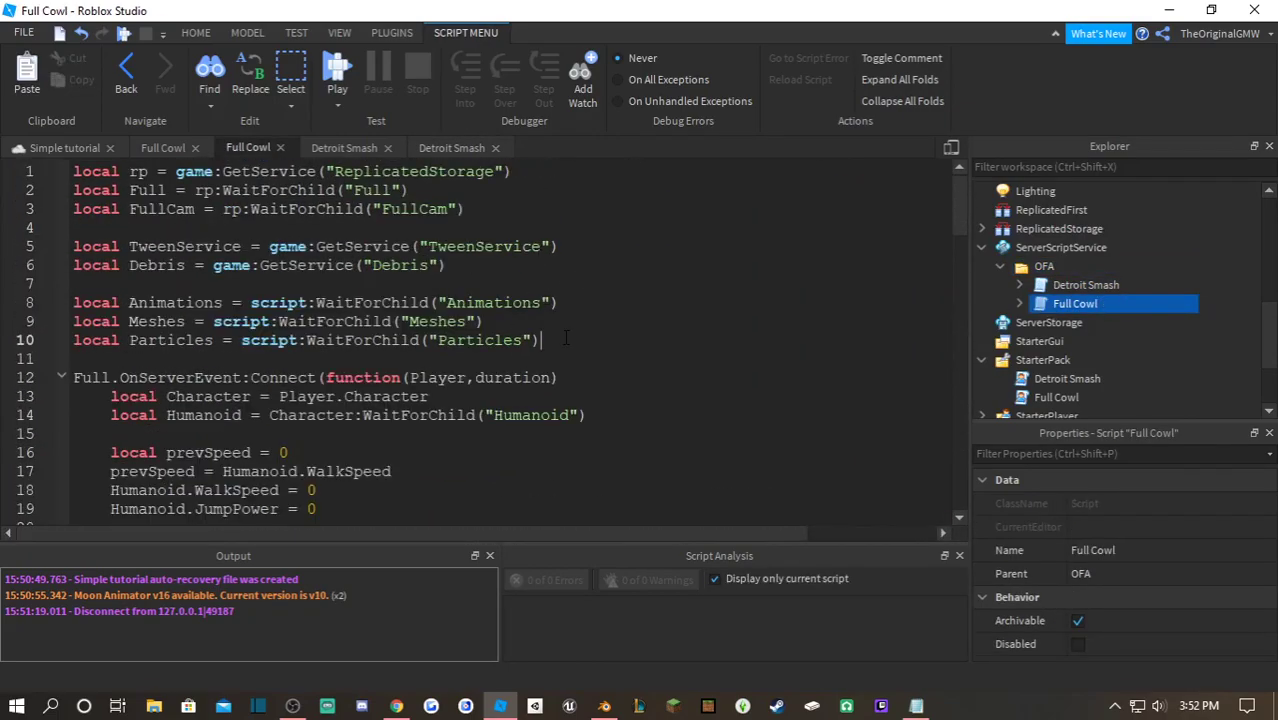
{"action": "left_click", "coordinate": [568, 338]}
{"action": "key", "text": "Return"}
{"action": "key", "text": "Return"}
{"action": "type", "text": "--"}
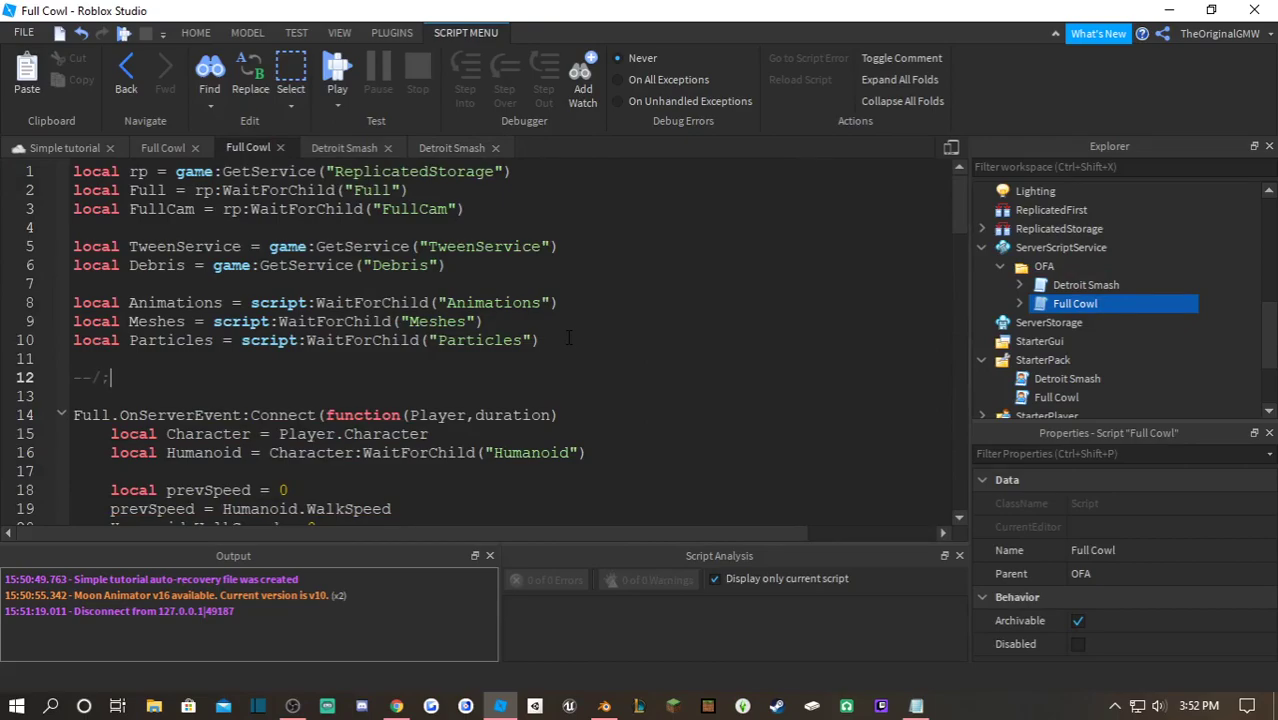
{"action": "type", "text": "//Damage Values"}
{"action": "key", "text": "Return"}
- Declare a local variable DetroitSmash under the Damage Values comment
{"action": "type", "text": "l"}
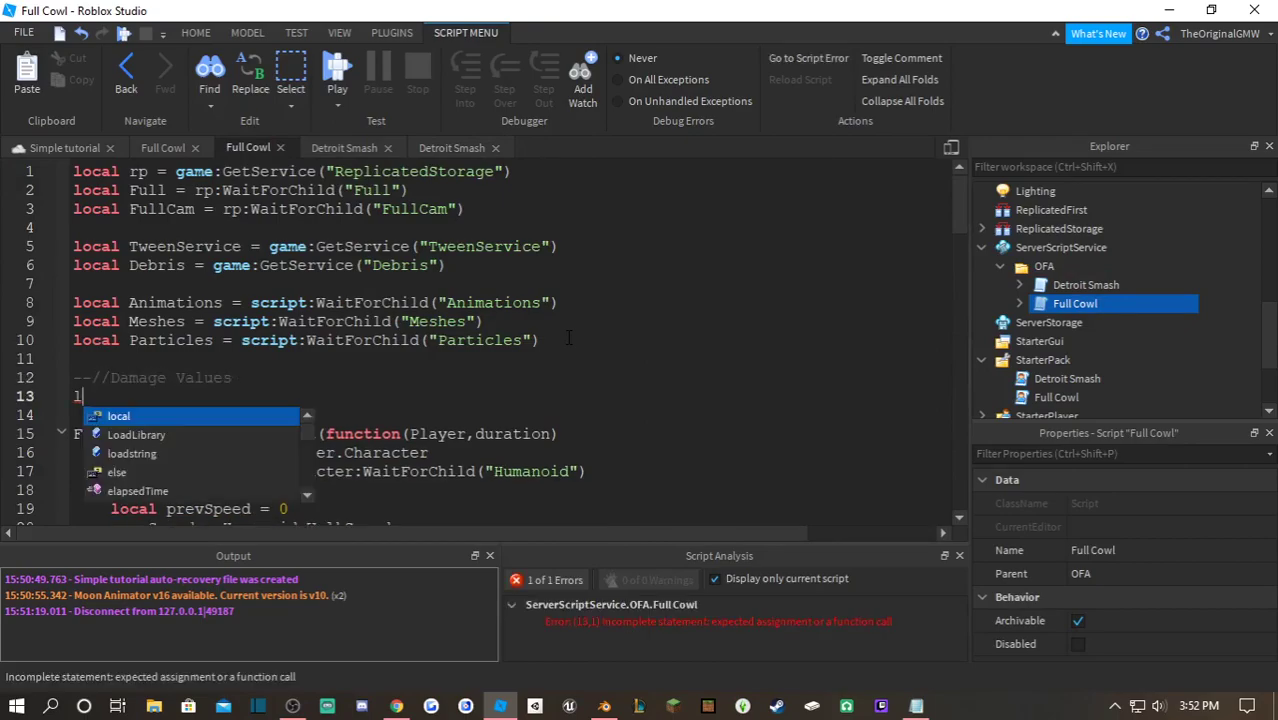
{"action": "type", "text": "ocal Detro"}
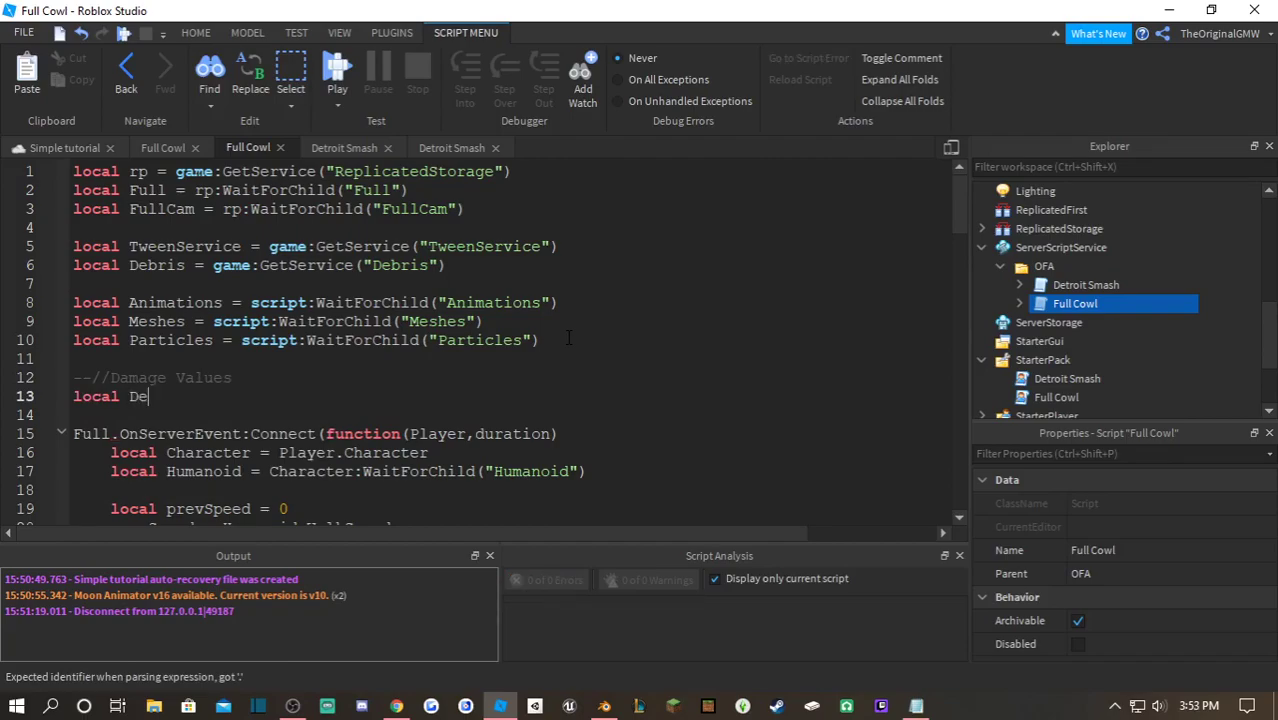
{"action": "type", "text": "mash ="}
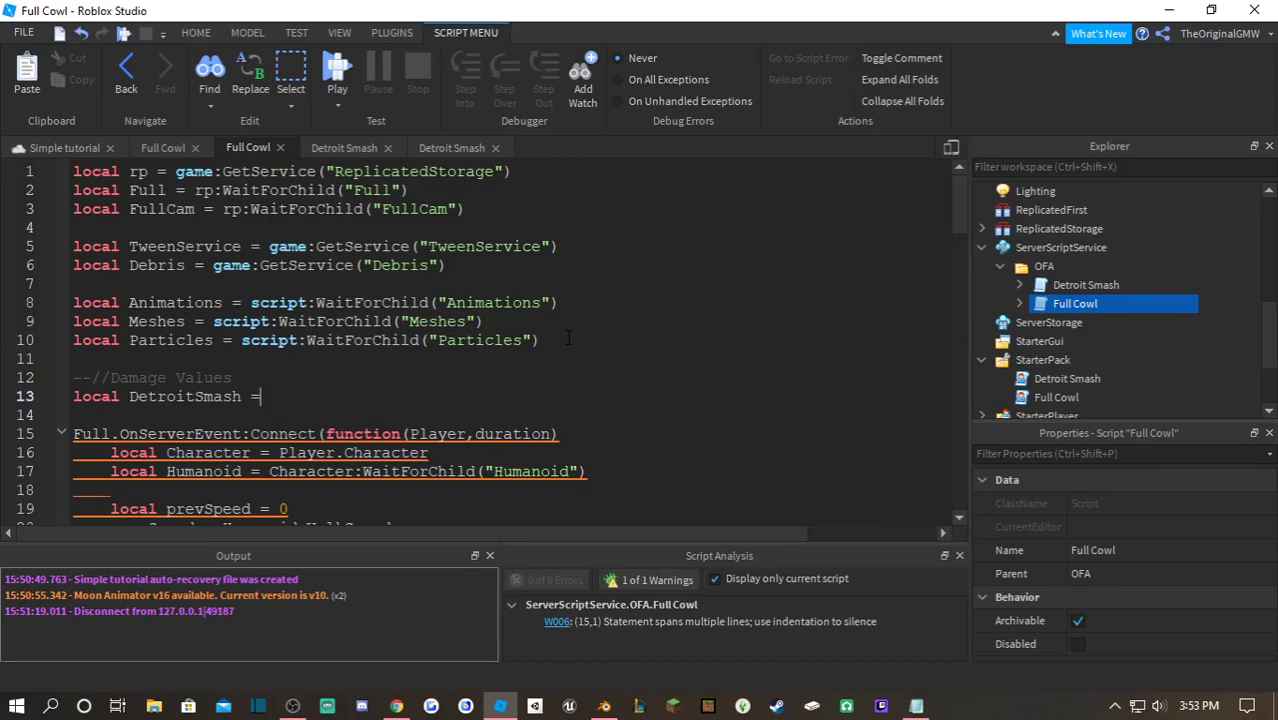
{"action": "type", "text": " sc"}
{"action": "key", "text": "BackSpace"}
{"action": "type", "text": "c"}
{"action": "key", "text": "Tab"}
{"action": "key", "text": "BackSpace"}
{"action": "key", "text": "BackSpace"}
{"action": "key", "text": "BackSpace"}
{"action": "key", "text": "BackSpace"}
{"action": "key", "text": "BackSpace"}
{"action": "key", "text": "BackSpace"}
{"action": "key", "text": "BackSpace"}
{"action": "key", "text": "BackSpace"}
{"action": "key", "text": "BackSpace"}
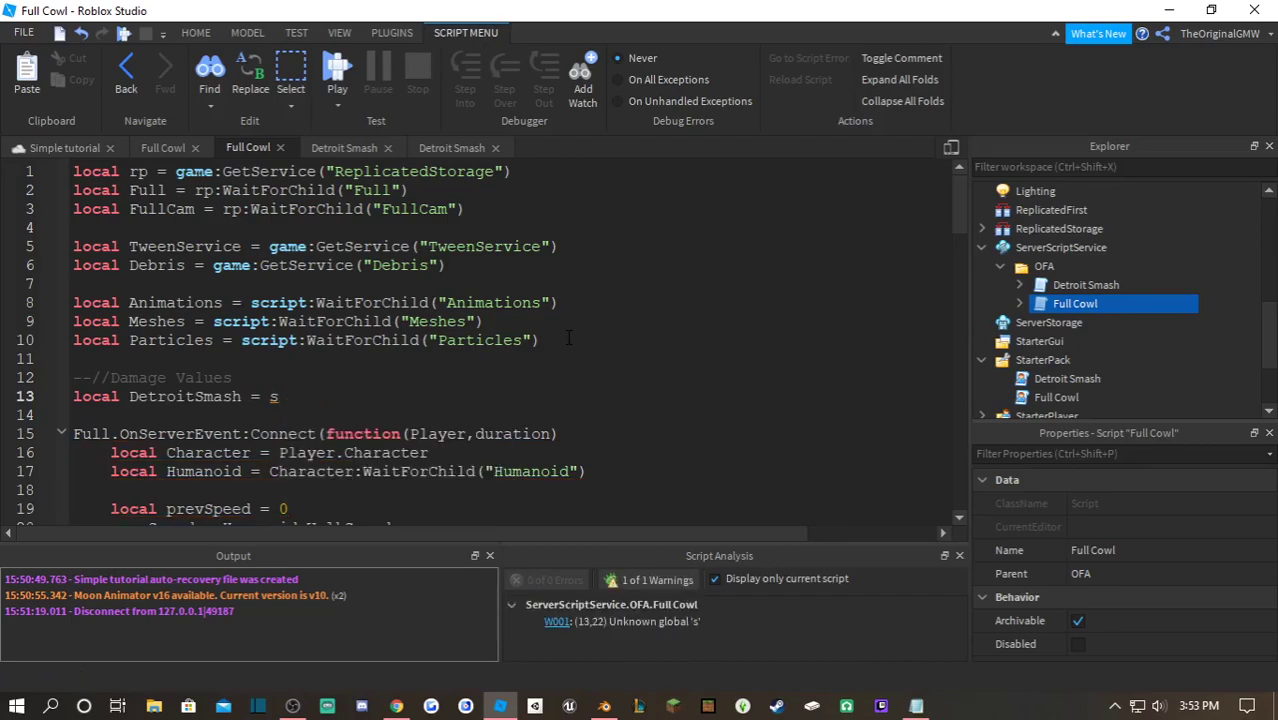
- Insert the line local Group = script.Parent between the Damage Values comment and the DetroitSmash variable
{"action": "key", "text": "Up"}
{"action": "key", "text": "Return"}
{"action": "type", "text": "locla"}
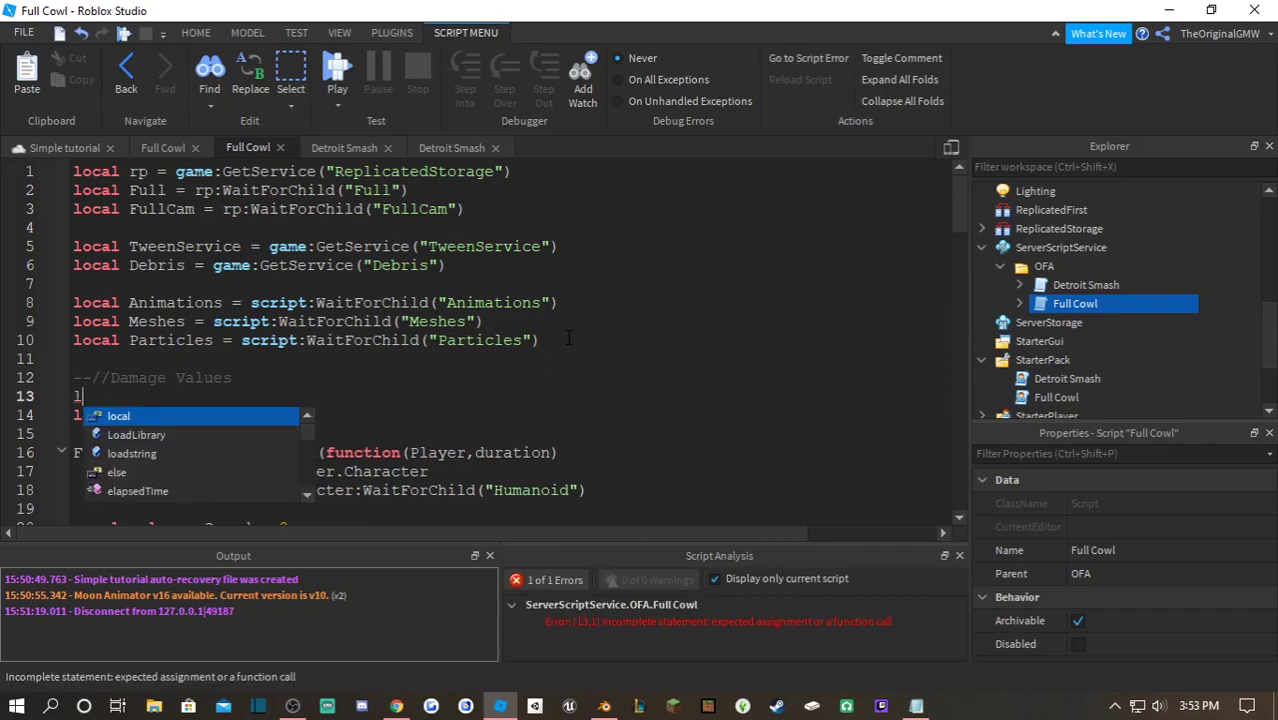
{"action": "key", "text": "BackSpace"}
{"action": "key", "text": "BackSpace"}
{"action": "type", "text": "al Grou"}
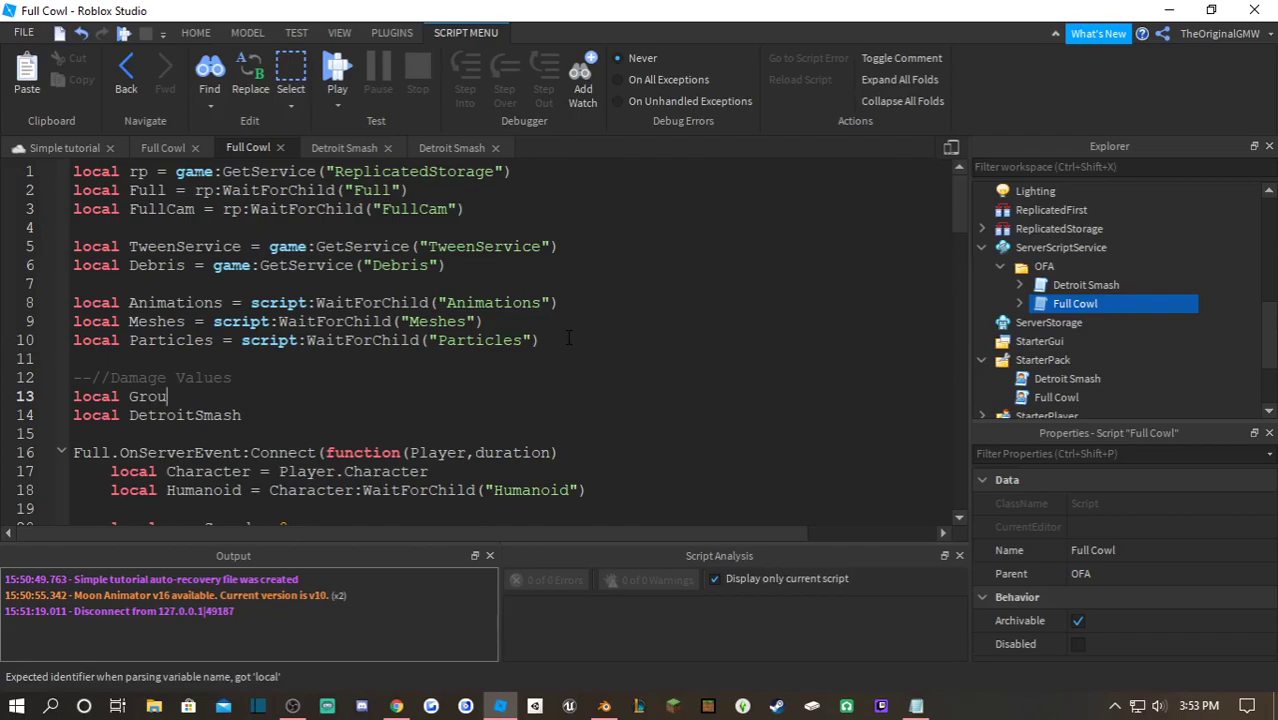
{"action": "type", "text": "p = script.po"}
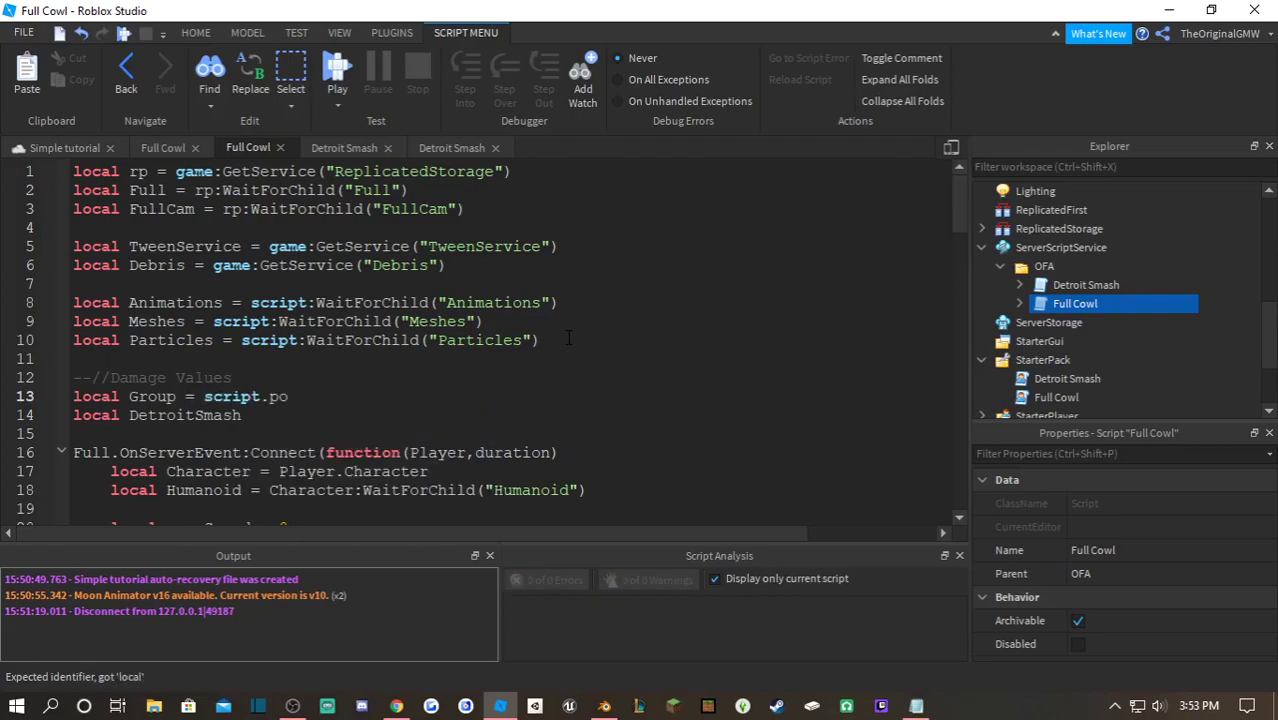
{"action": "key", "text": "BackSpace"}
{"action": "type", "text": "ar"}
{"action": "key", "text": "Tab"}
- Assign Group:WaitForChild("Detroit Smash") to the DetroitSmash variable and add a blank line below it
{"action": "key", "text": "Down"}
{"action": "type", "text": "="}
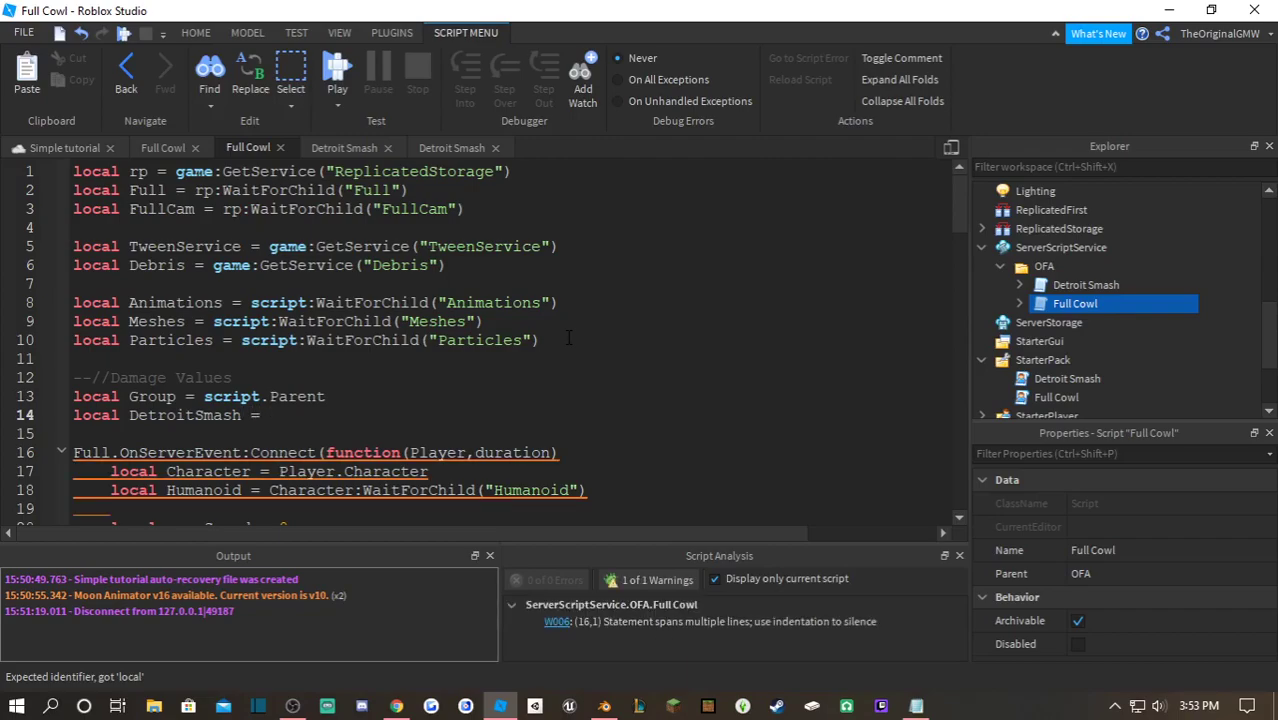
{"action": "type", "text": " gro"}
{"action": "key", "text": "Tab"}
{"action": "type", "text": ":Wai"}
{"action": "key", "text": "Tab"}
{"action": "type", "text": "(\""}
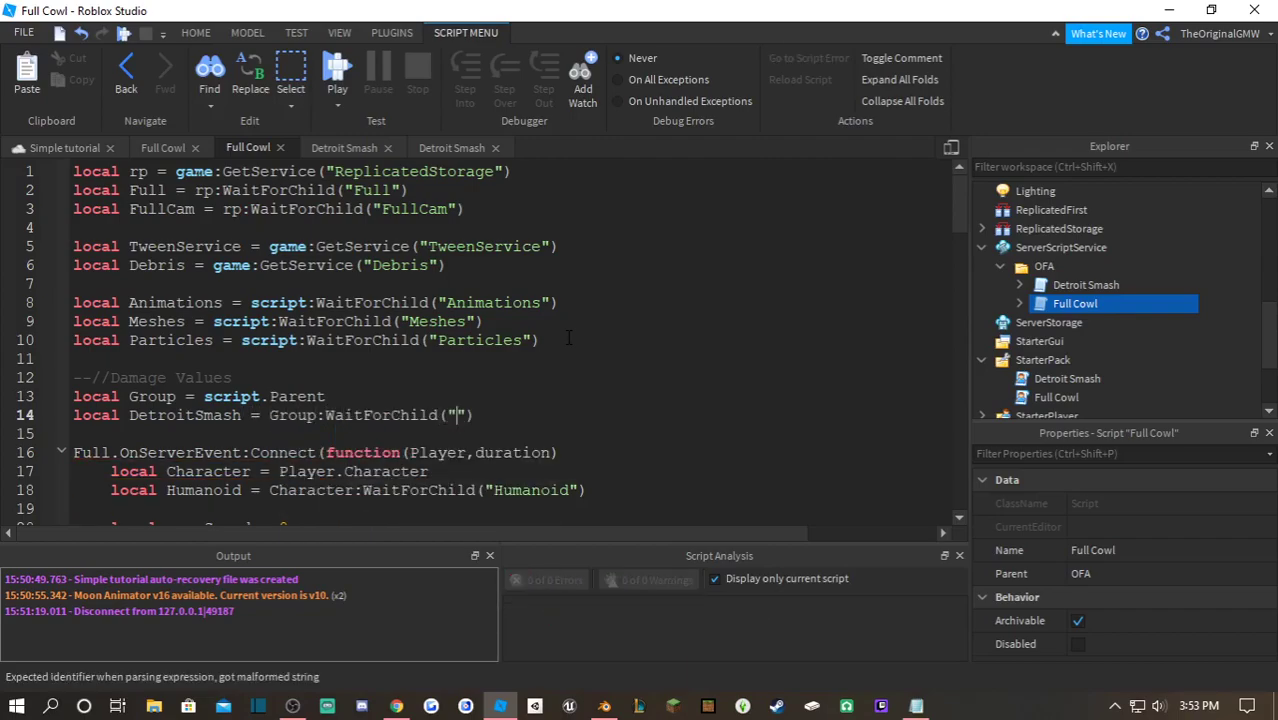
{"action": "type", "text": "Detrois"}
{"action": "type", "text": " W"}
{"action": "key", "text": "BackSpace"}
{"action": "type", "text": "Sam"}
{"action": "key", "text": "BackSpace"}
{"action": "key", "text": "BackSpace"}
{"action": "type", "text": "mash"}
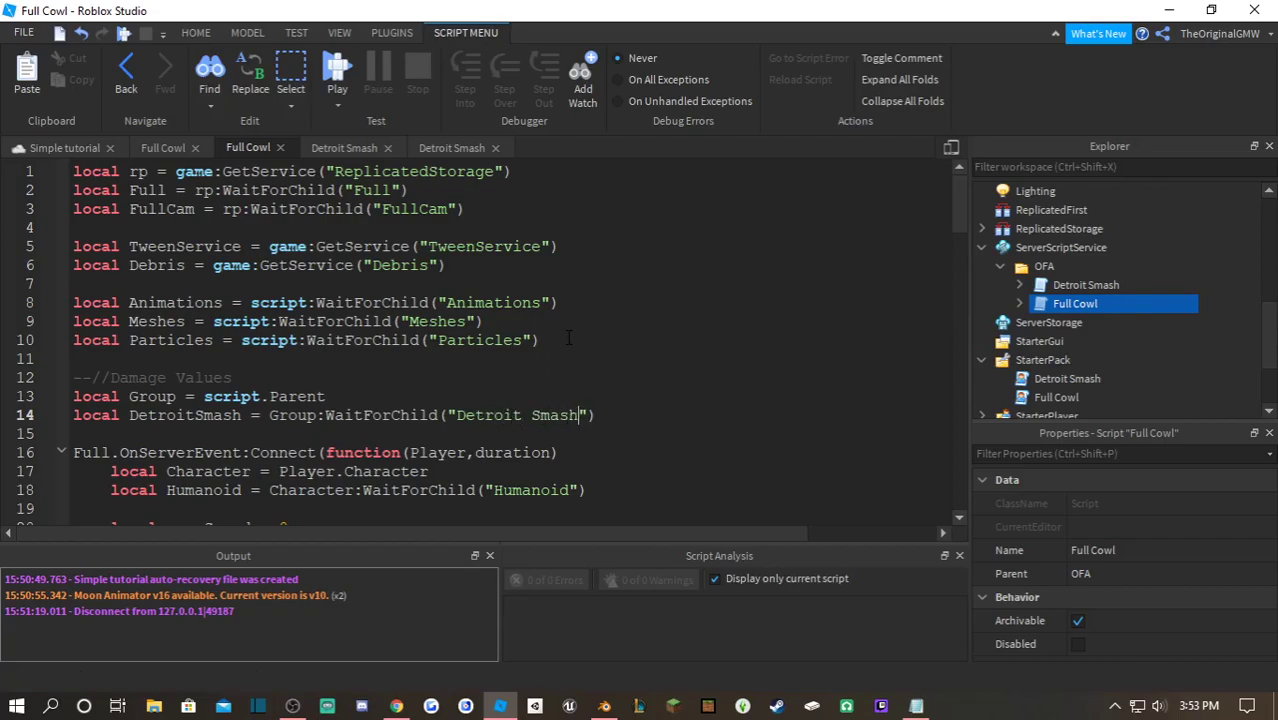
{"action": "key", "text": "Return"}
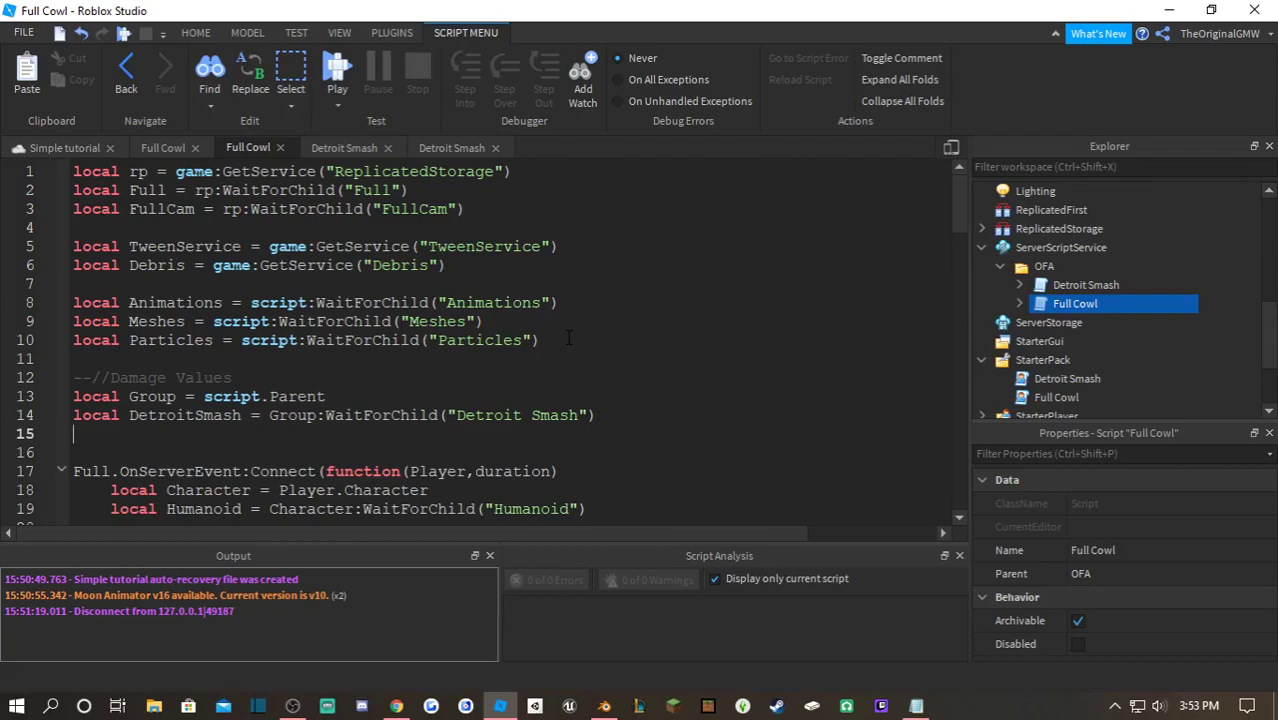
- Append :WaitForChild("Damage") to the DetroitSmash declaration, with correct capitalization
{"action": "left_click", "coordinate": [600, 415]}
{"action": "type", "text": ":Wa"}
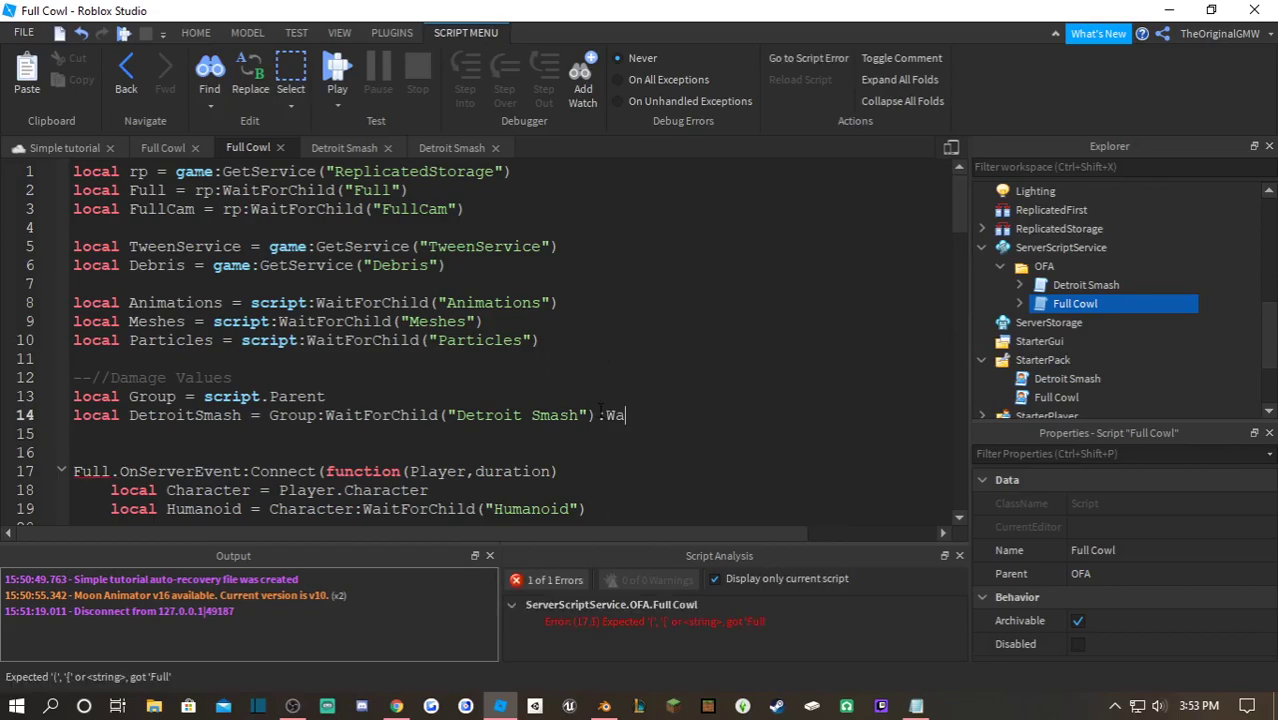
{"action": "type", "text": "itforChil"}
{"action": "key", "text": "BackSpace"}
{"action": "key", "text": "BackSpace"}
{"action": "key", "text": "BackSpace"}
{"action": "key", "text": "BackSpace"}
{"action": "key", "text": "BackSpace"}
{"action": "key", "text": "BackSpace"}
{"action": "key", "text": "BackSpace"}
{"action": "type", "text": "forChild()"}
{"action": "key", "text": "Left"}
{"action": "type", "text": "\"Damage"}
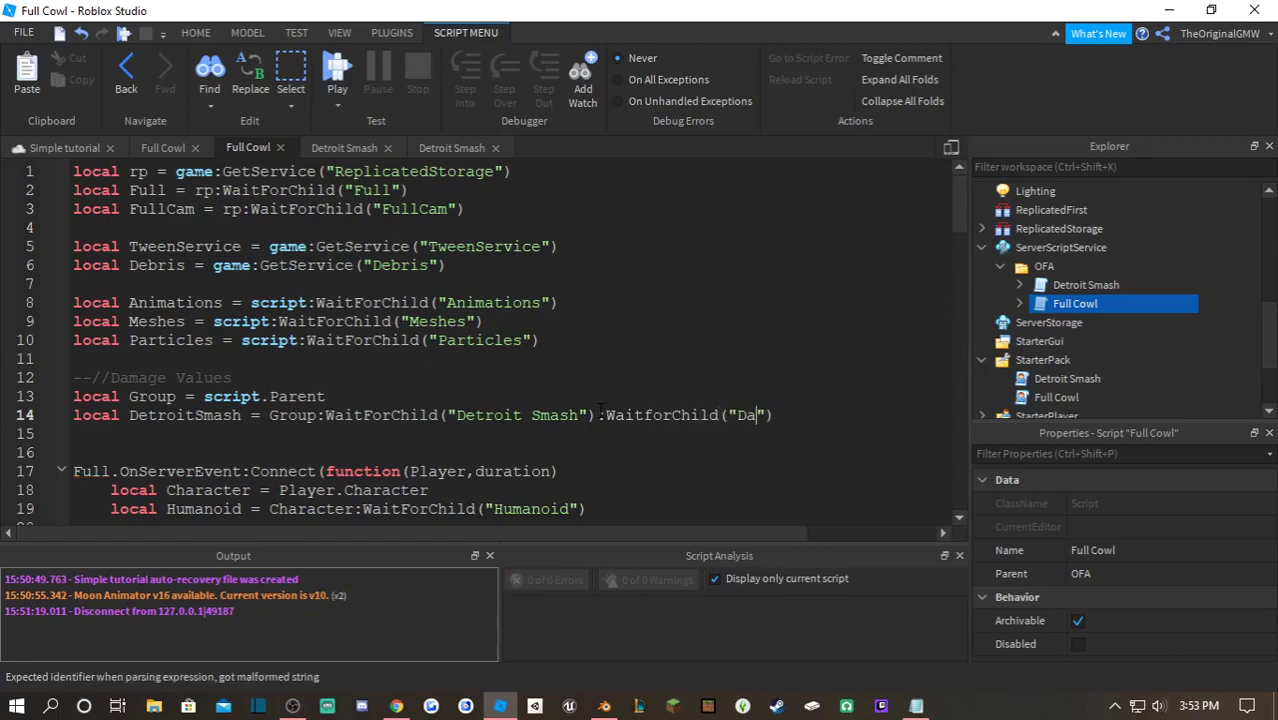
{"action": "left_click", "coordinate": [655, 415]}
{"action": "key", "text": "BackSpace"}
{"action": "type", "text": "F"}
- Copy the DetroitSmash variable name from its declaration under the Damage Values comment
{"action": "scroll", "coordinate": [414, 357], "scroll_direction": "down", "scroll_amount": 4}
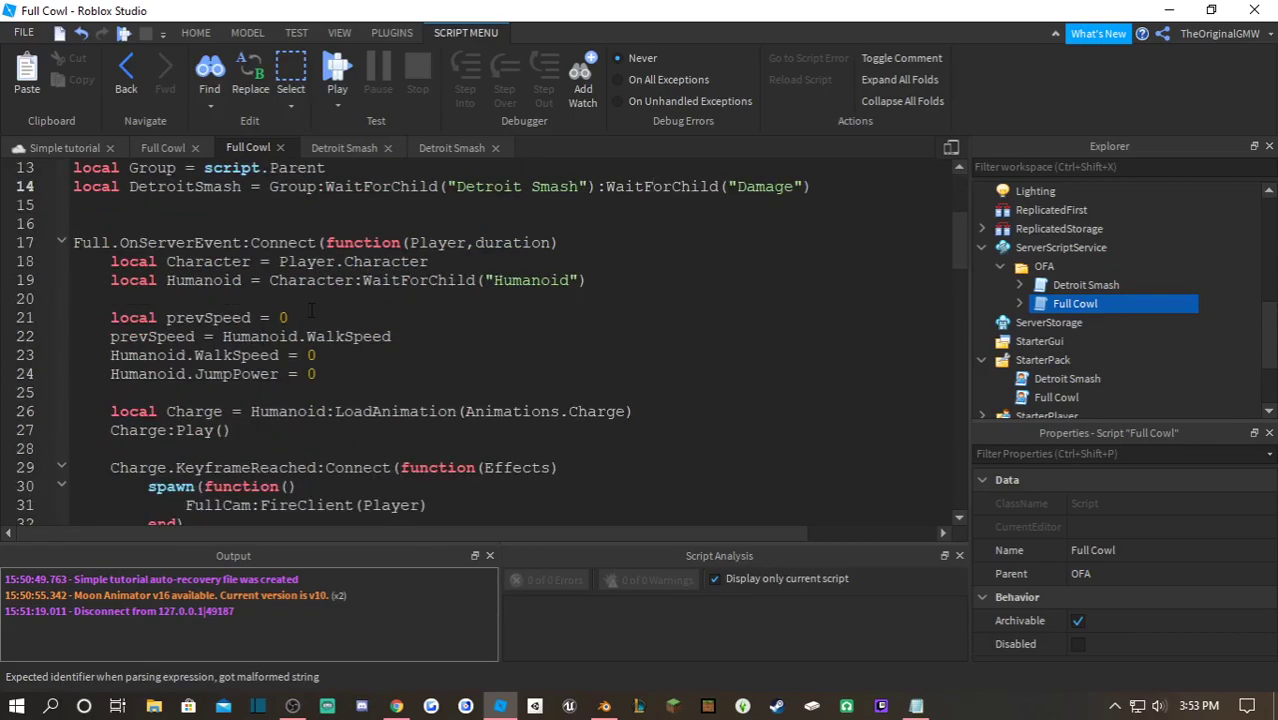
{"action": "scroll", "coordinate": [309, 312], "scroll_direction": "up", "scroll_amount": 2}
{"action": "double_click", "coordinate": [165, 300]}
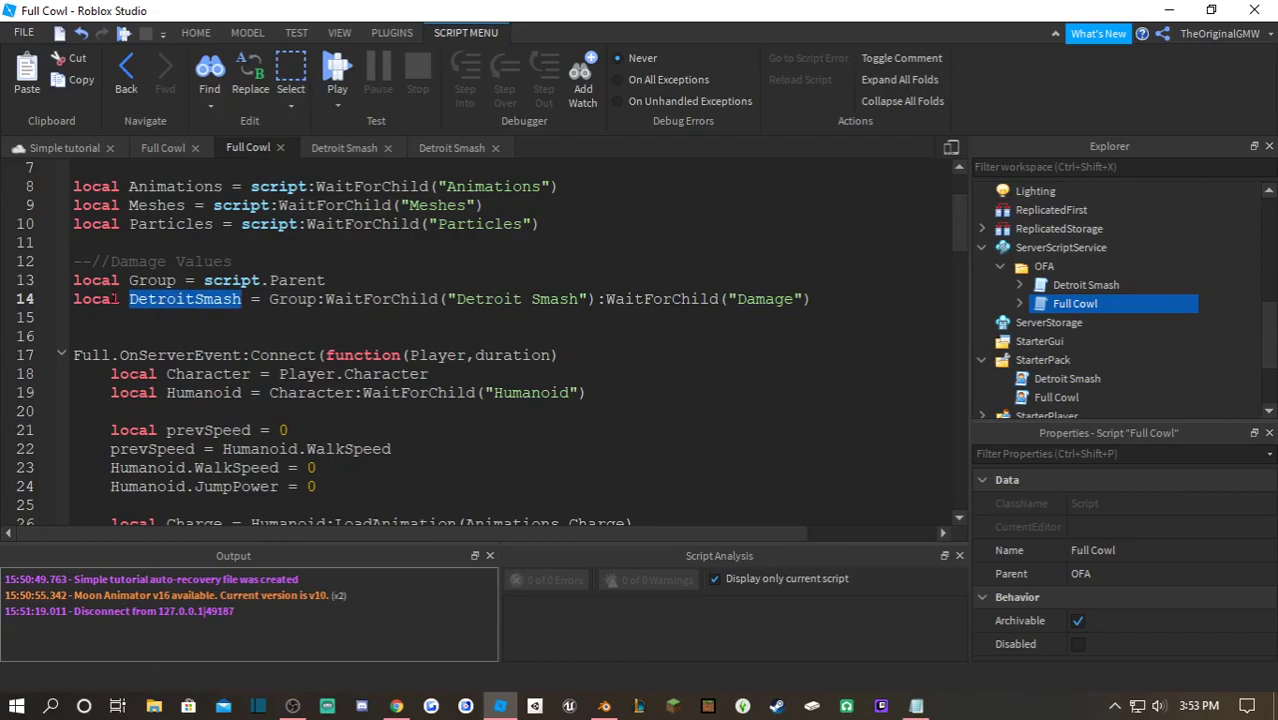
{"action": "double_click", "coordinate": [159, 303]}
{"action": "key", "text": "ctrl+c"}
- Look through the two open Detroit Smash scripts, including the PunchFrame handler, and return to the Full Cowl server script
{"action": "left_click", "coordinate": [357, 155]}
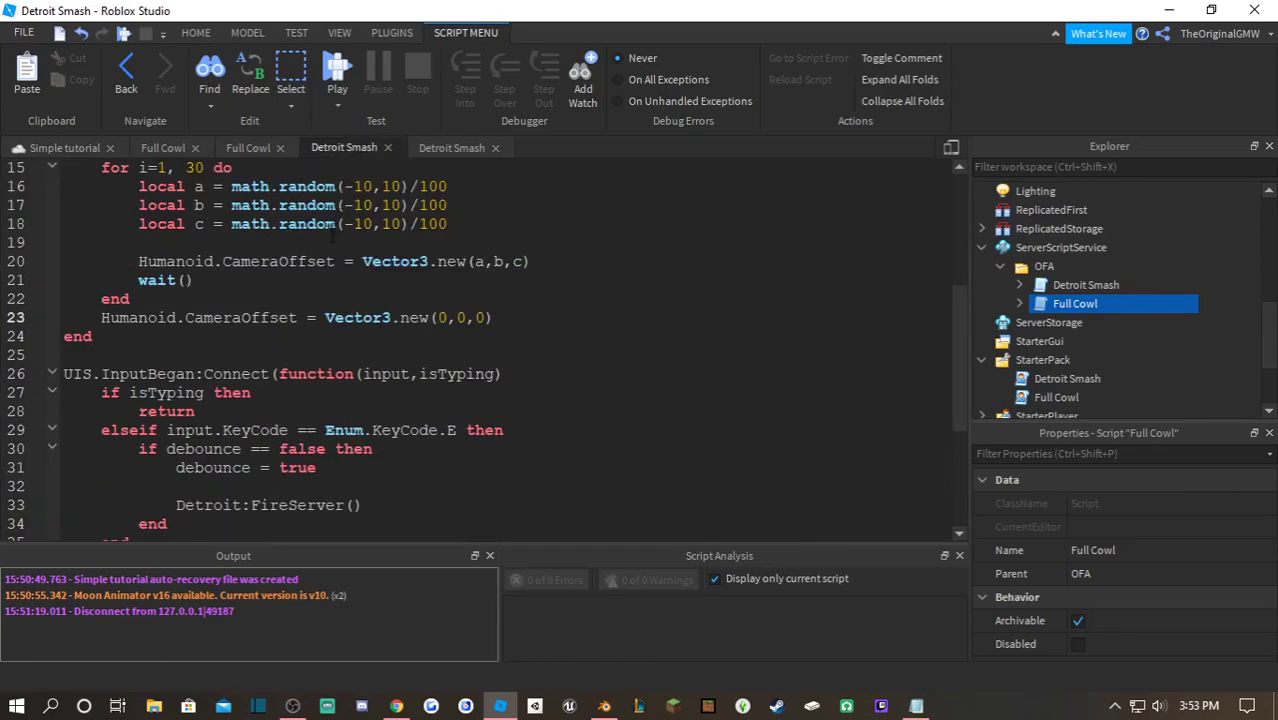
{"action": "scroll", "coordinate": [300, 170], "scroll_direction": "up", "scroll_amount": 1}
{"action": "left_click", "coordinate": [440, 148]}
{"action": "scroll", "coordinate": [364, 283], "scroll_direction": "up", "scroll_amount": 13}
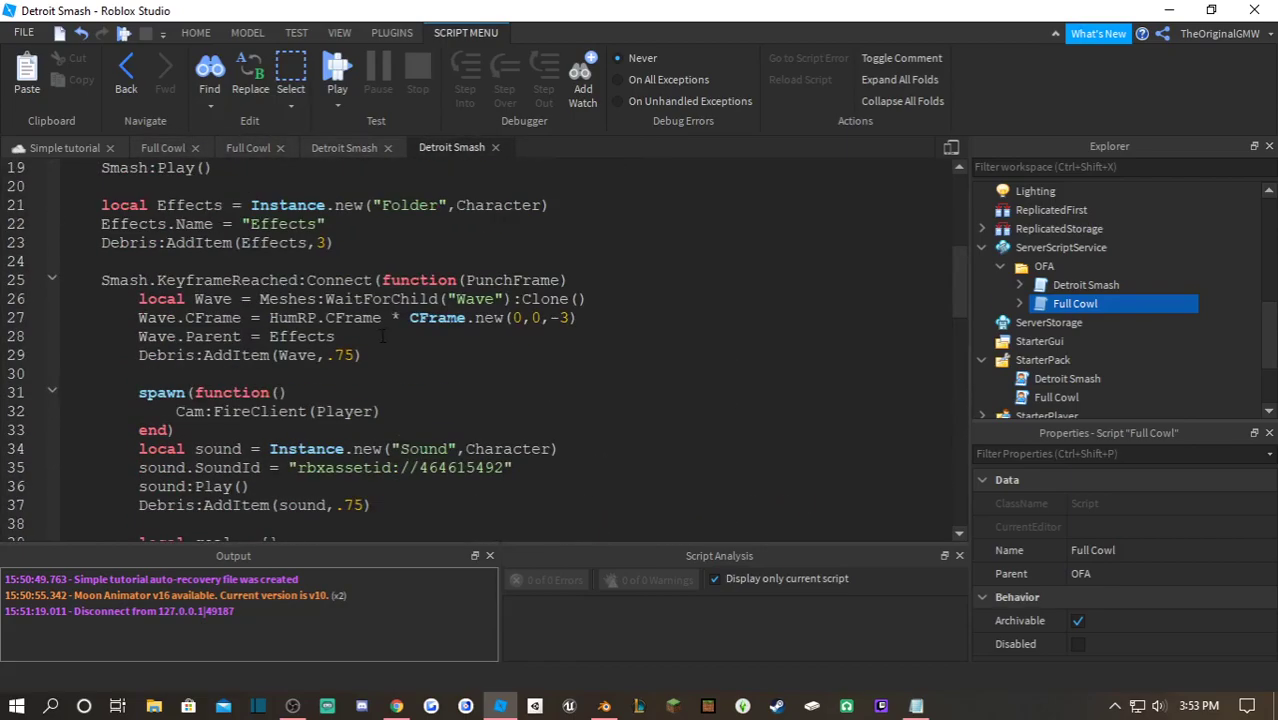
{"action": "left_click_drag", "start_coordinate": [139, 302], "coordinate": [476, 302]}
{"action": "left_click", "coordinate": [346, 142]}
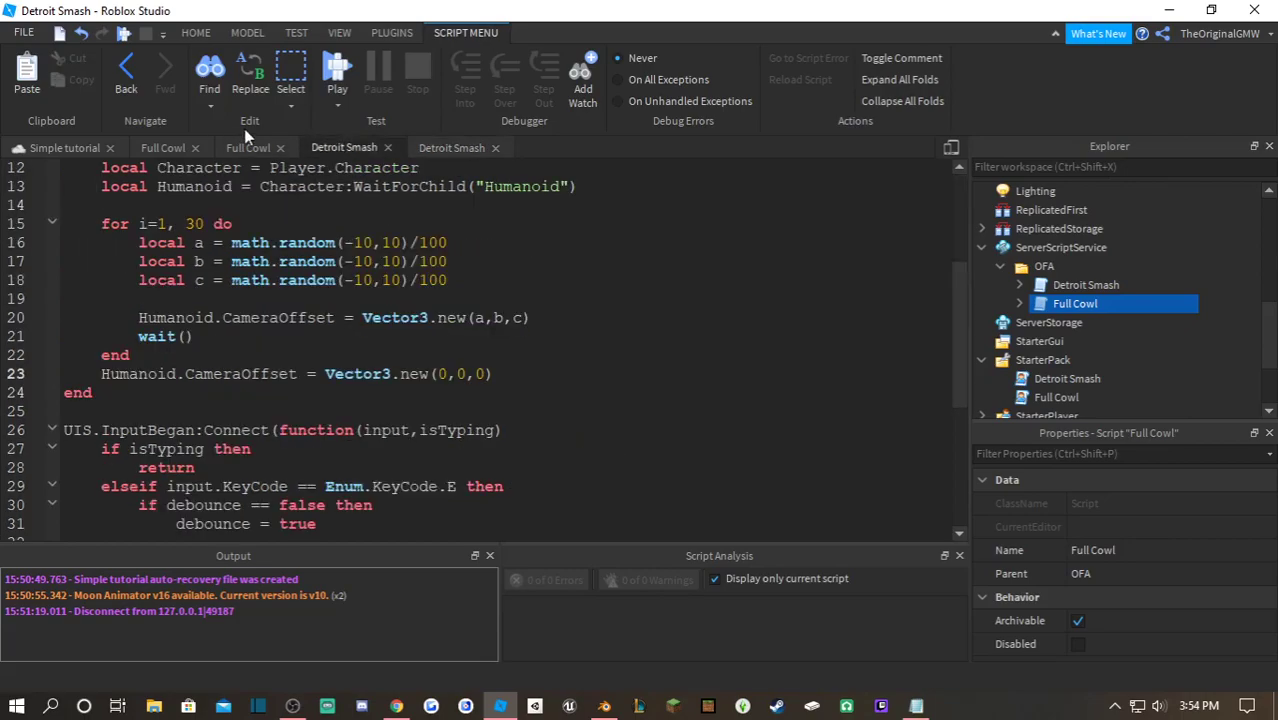
{"action": "left_click", "coordinate": [245, 142]}
- At the start of the Charge.KeyframeReached function, begin the statement DetroitSmash.Value = DetroitSmash.Value * using the copied variable name
{"action": "scroll", "coordinate": [325, 375], "scroll_direction": "down", "scroll_amount": 5}
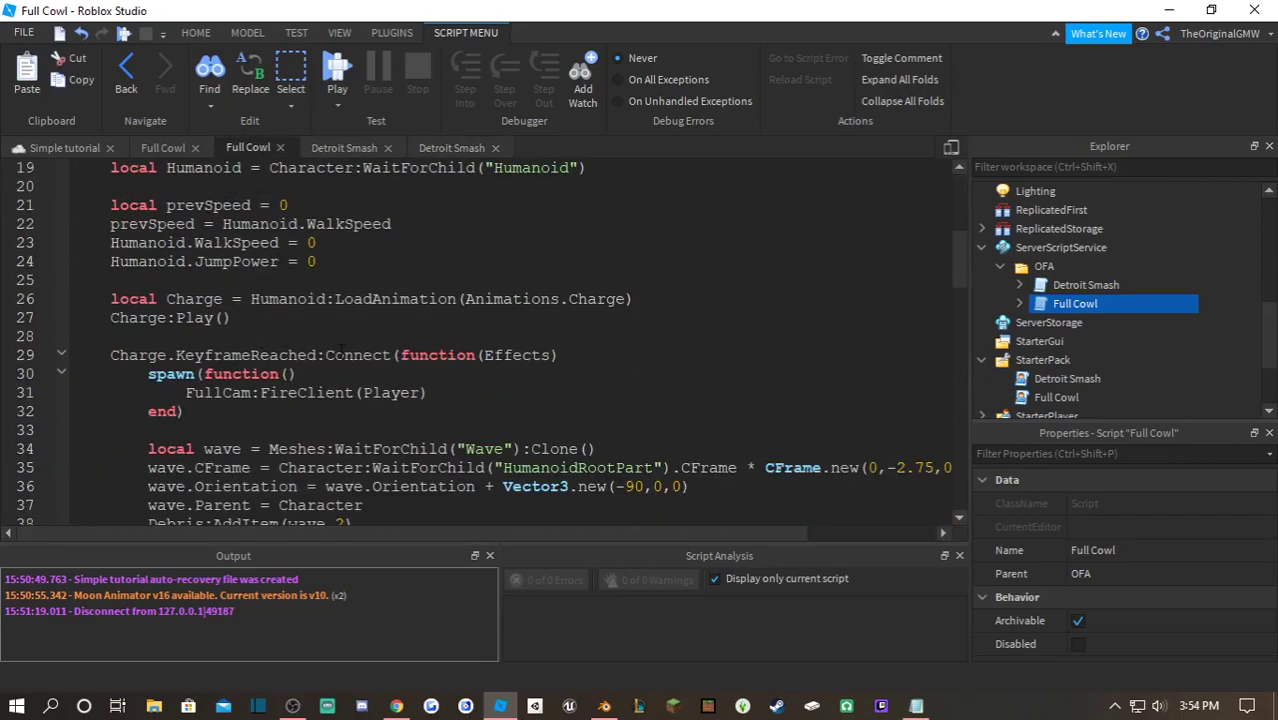
{"action": "left_click", "coordinate": [572, 298]}
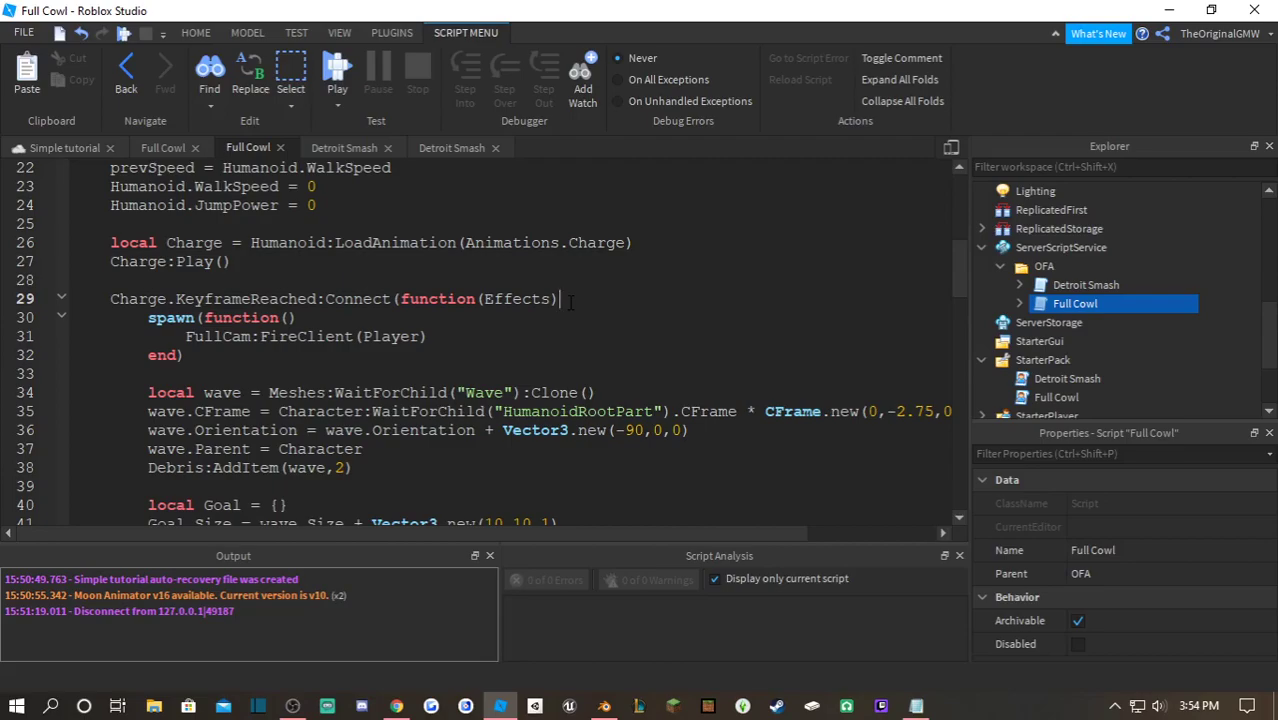
{"action": "key", "text": "Return"}
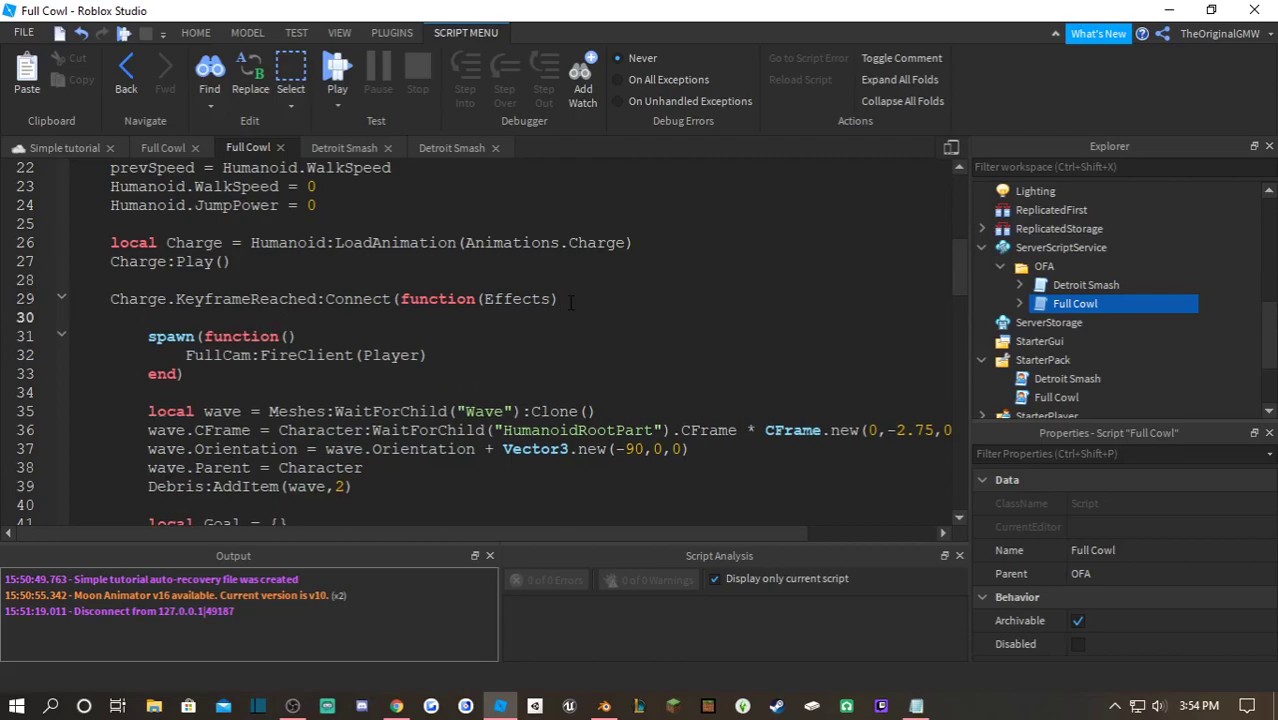
{"action": "key", "text": "ctrl+v"}
{"action": "type", "text": ".VAlue"}
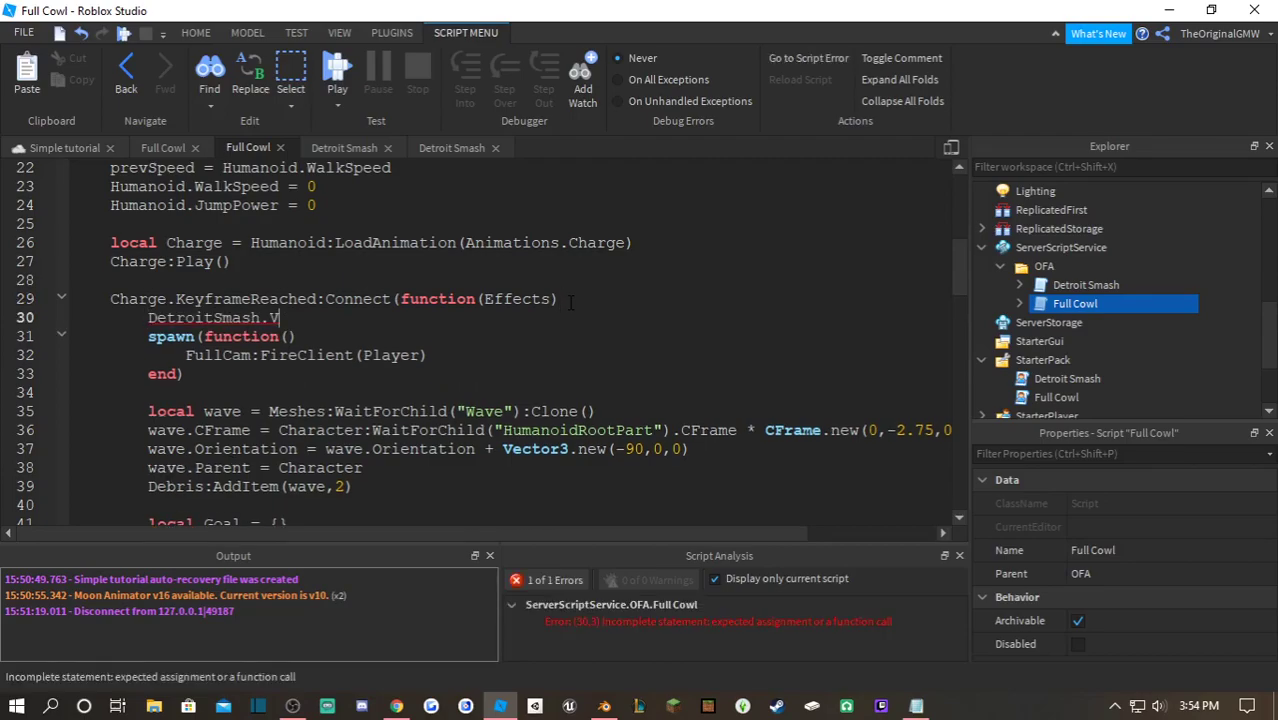
{"action": "key", "text": "BackSpace"}
{"action": "key", "text": "BackSpace"}
{"action": "key", "text": "BackSpace"}
{"action": "key", "text": "BackSpace"}
{"action": "key", "text": "BackSpace"}
{"action": "type", "text": "alue "}
{"action": "type", "text": "="}
{"action": "type", "text": " det"}
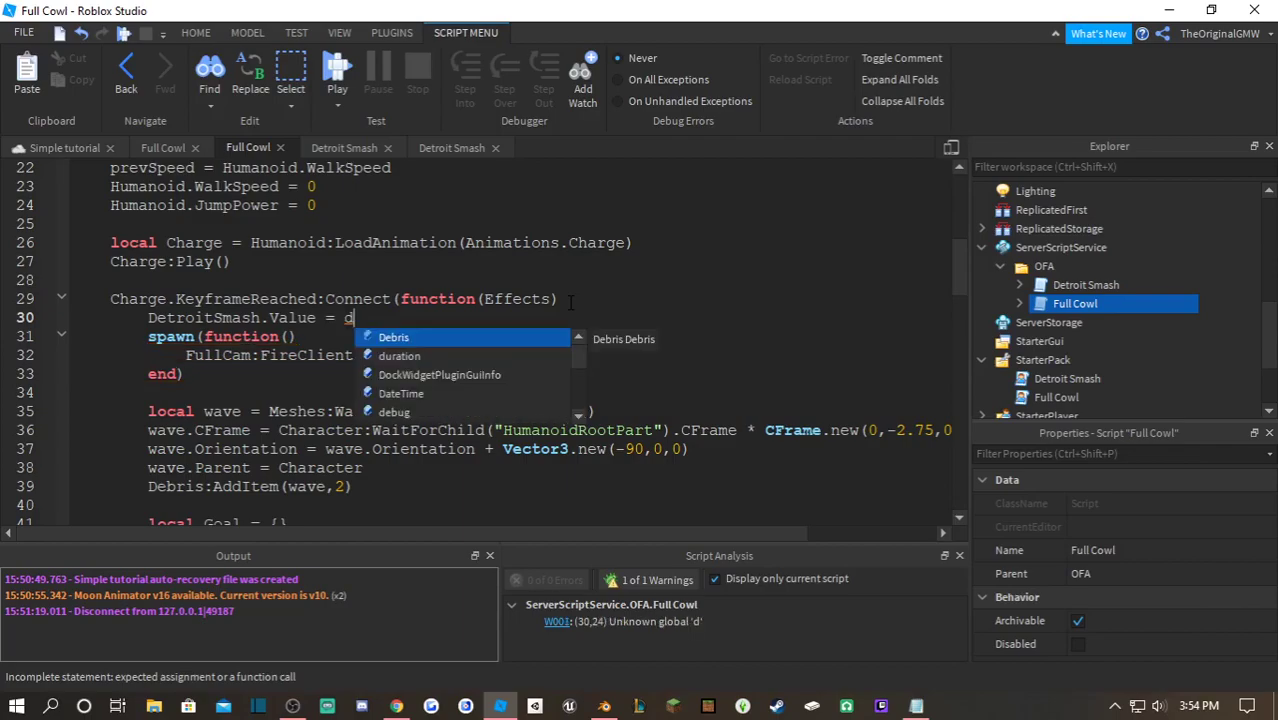
{"action": "key", "text": "Tab"}
{"action": "type", "text": ".Value *"}
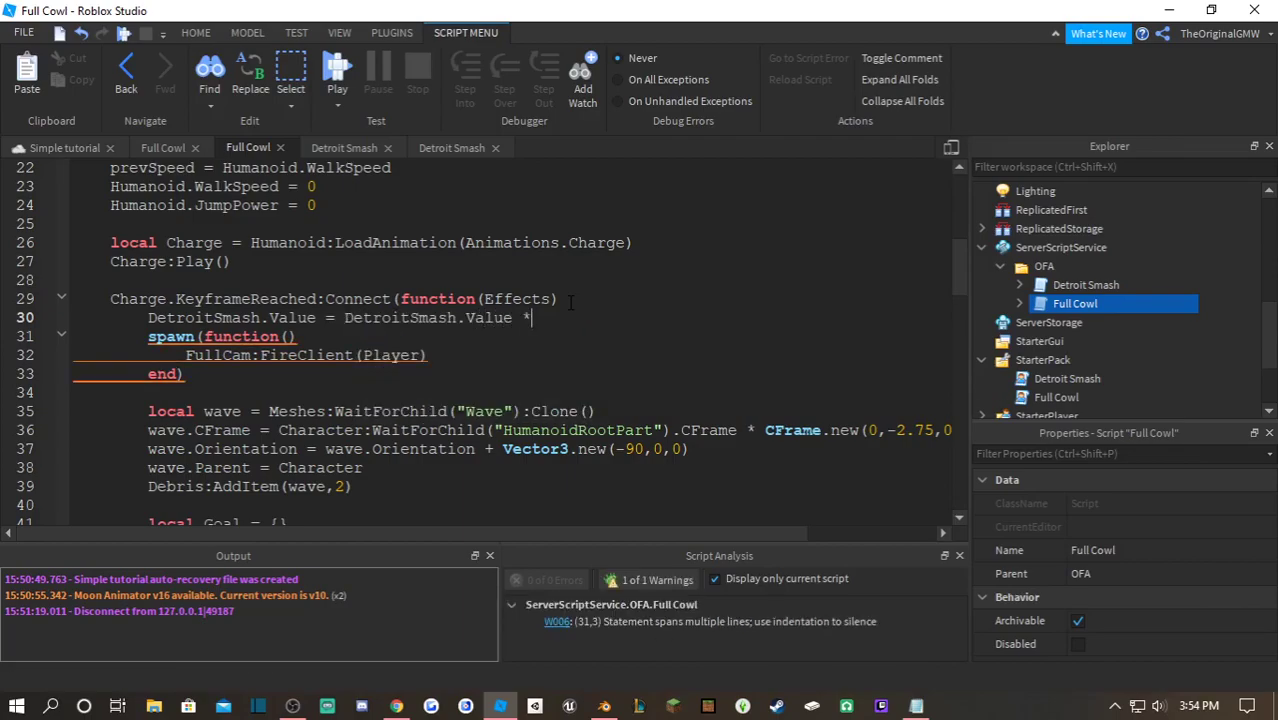
- Complete the DetroitSmash.Value statement with the variable multiplier as its factor
{"action": "type", "text": " multpli"}
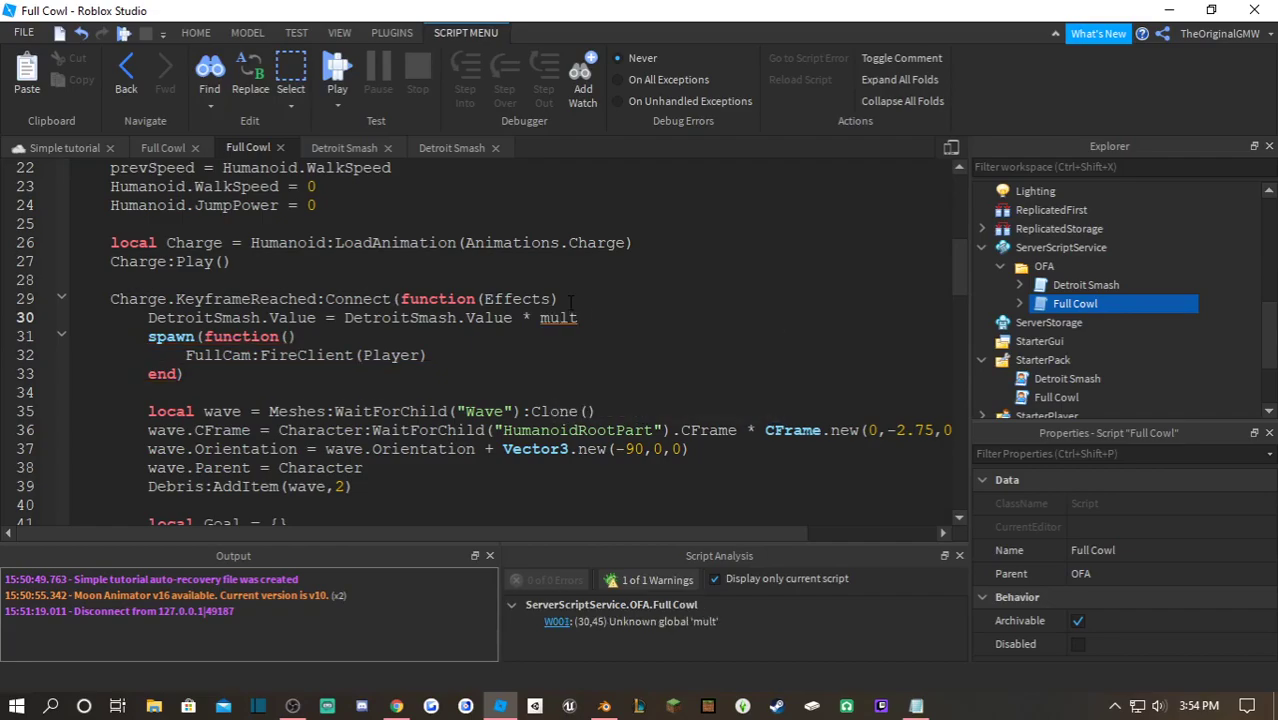
{"action": "key", "text": "BackSpace"}
{"action": "key", "text": "BackSpace"}
{"action": "key", "text": "BackSpace"}
{"action": "key", "text": "BackSpace"}
{"action": "type", "text": "tiplier"}
{"action": "key", "text": "BackSpace"}
{"action": "key", "text": "BackSpace"}
{"action": "key", "text": "BackSpace"}
{"action": "type", "text": "eir"}
{"action": "key", "text": "BackSpace"}
{"action": "key", "text": "BackSpace"}
{"action": "key", "text": "BackSpace"}
{"action": "type", "text": "ier"}
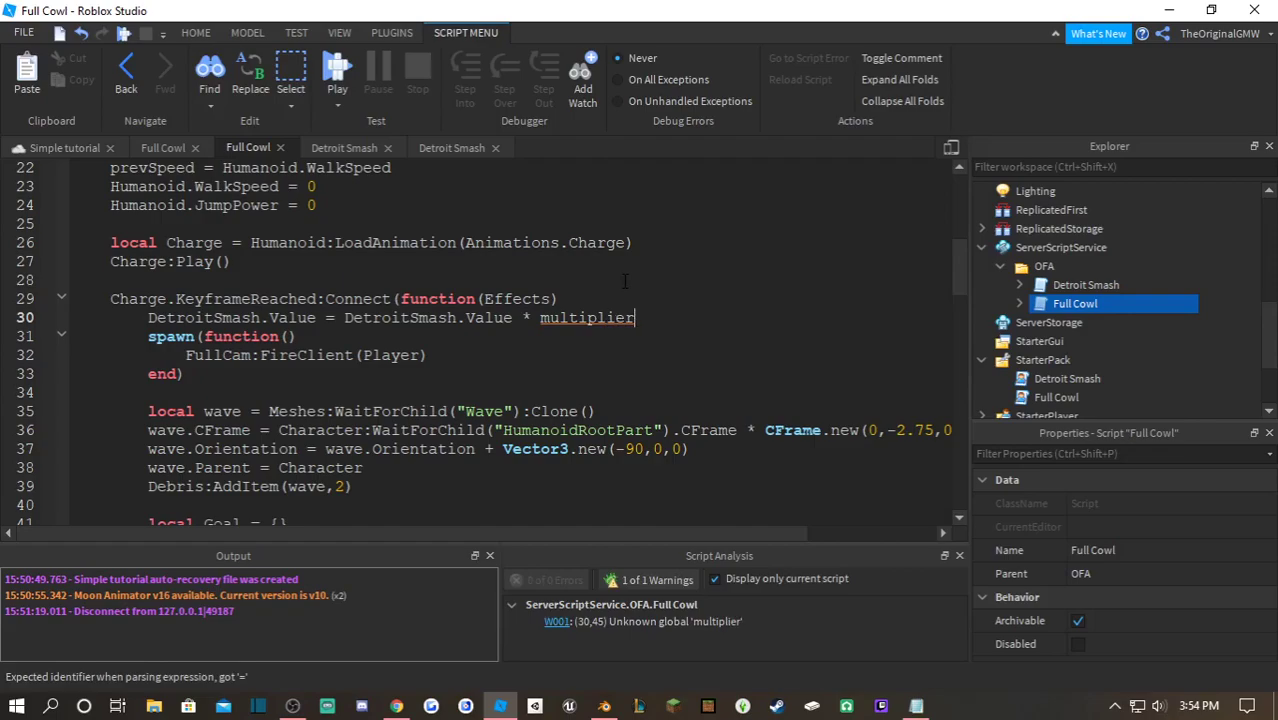
- Declare local multiplier = 1.5 between the Particles variable and the Damage Values comment
{"action": "double_click", "coordinate": [586, 318]}
{"action": "key", "text": "ctrl+c"}
{"action": "scroll", "coordinate": [583, 331], "scroll_direction": "up", "scroll_amount": 7}
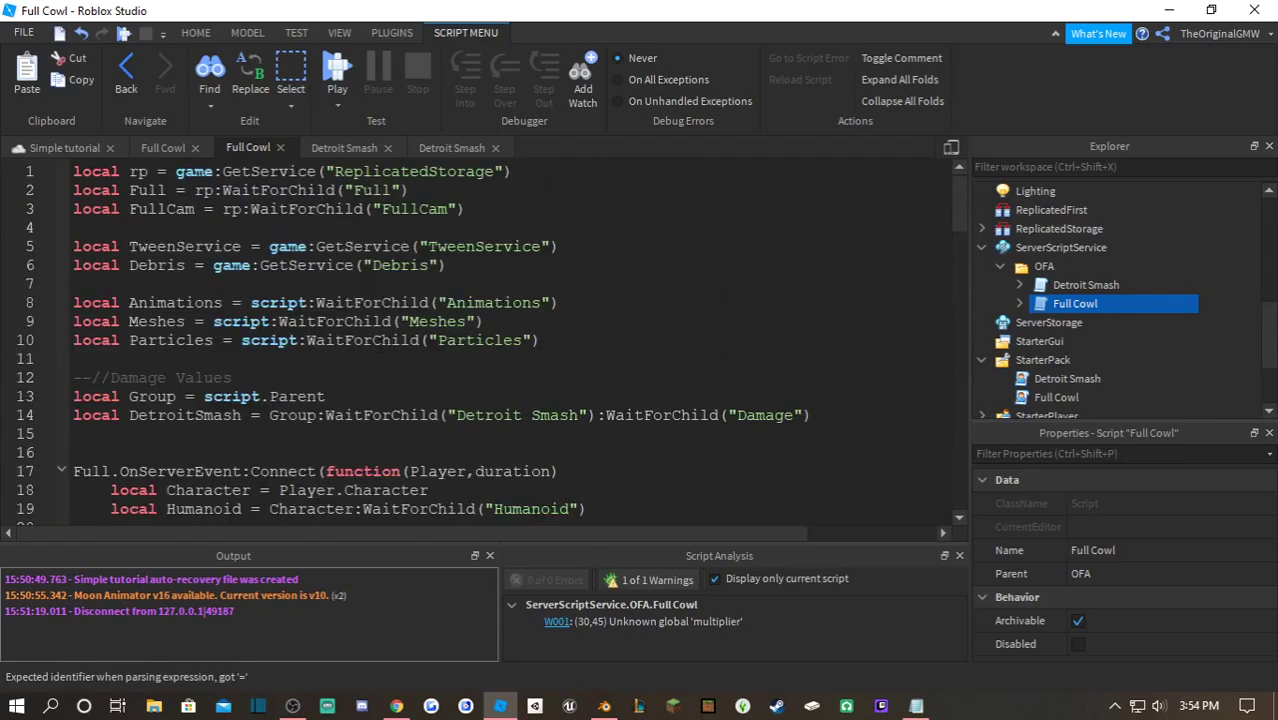
{"action": "left_click", "coordinate": [548, 340]}
{"action": "key", "text": "Return"}
{"action": "key", "text": "Return"}
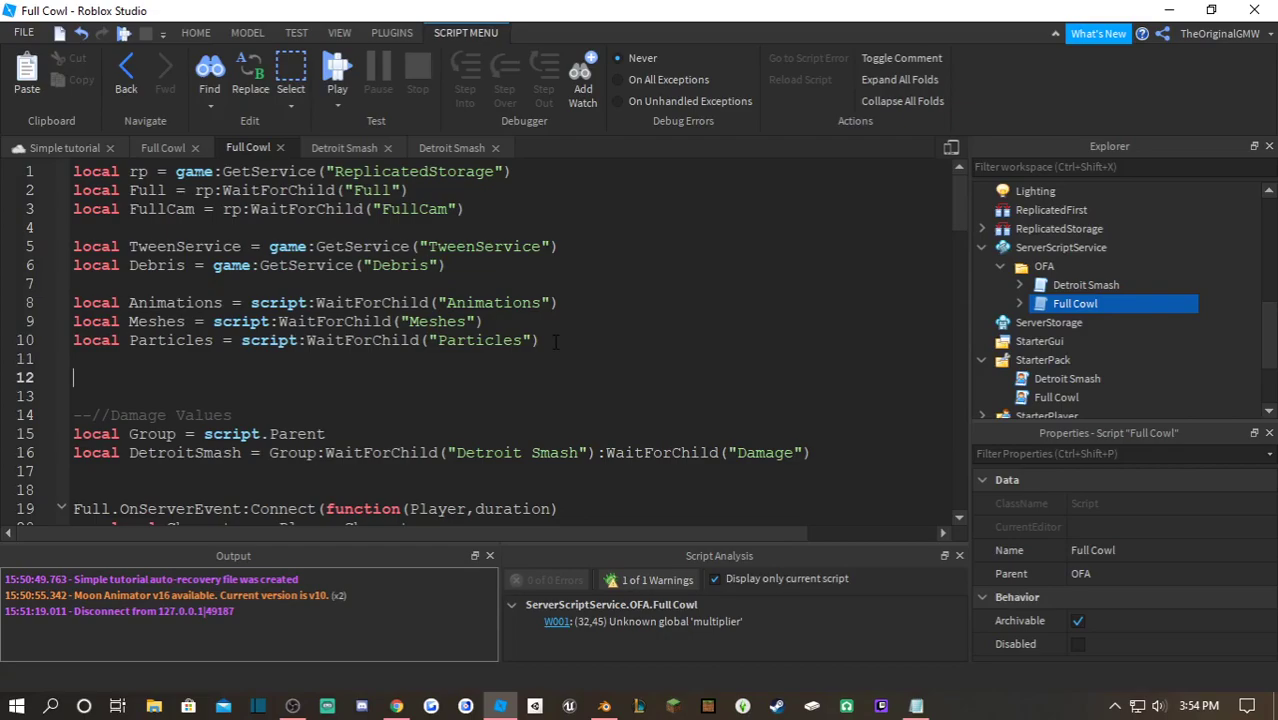
{"action": "type", "text": "l"}
{"action": "key", "text": "Tab"}
{"action": "key", "text": "ctrl+v"}
{"action": "type", "text": "="}
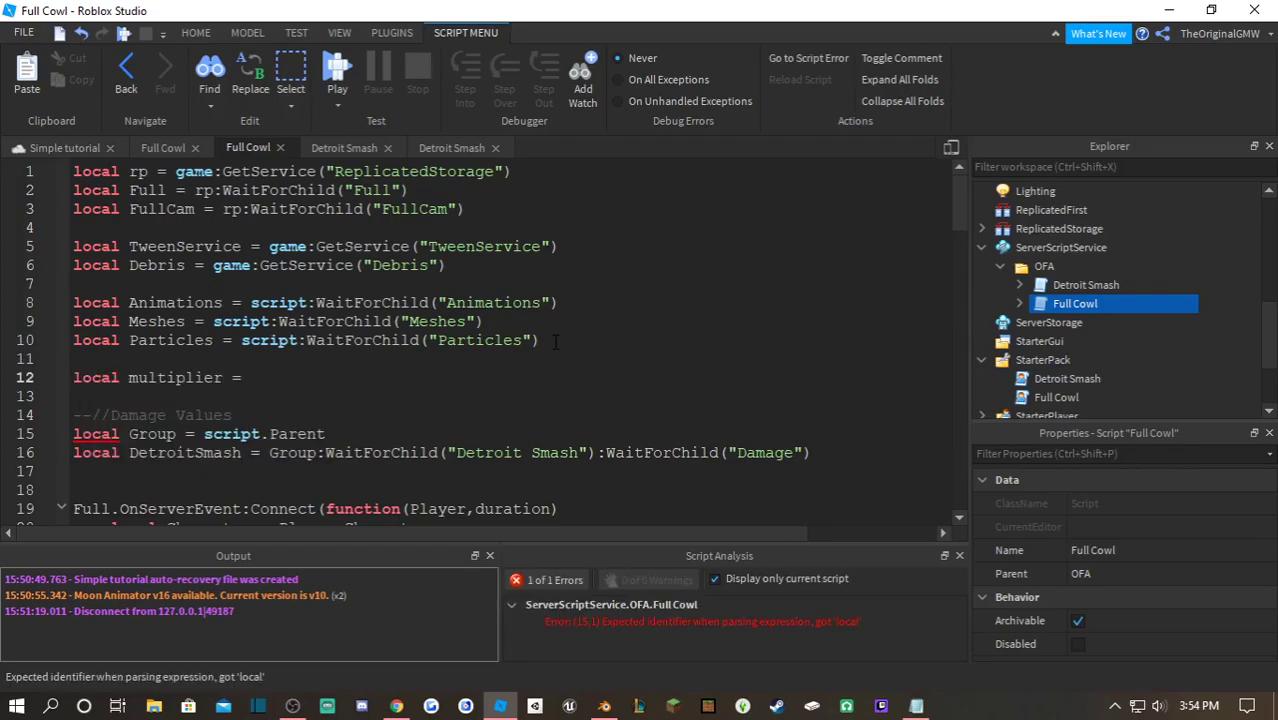
{"action": "type", "text": " 2"}
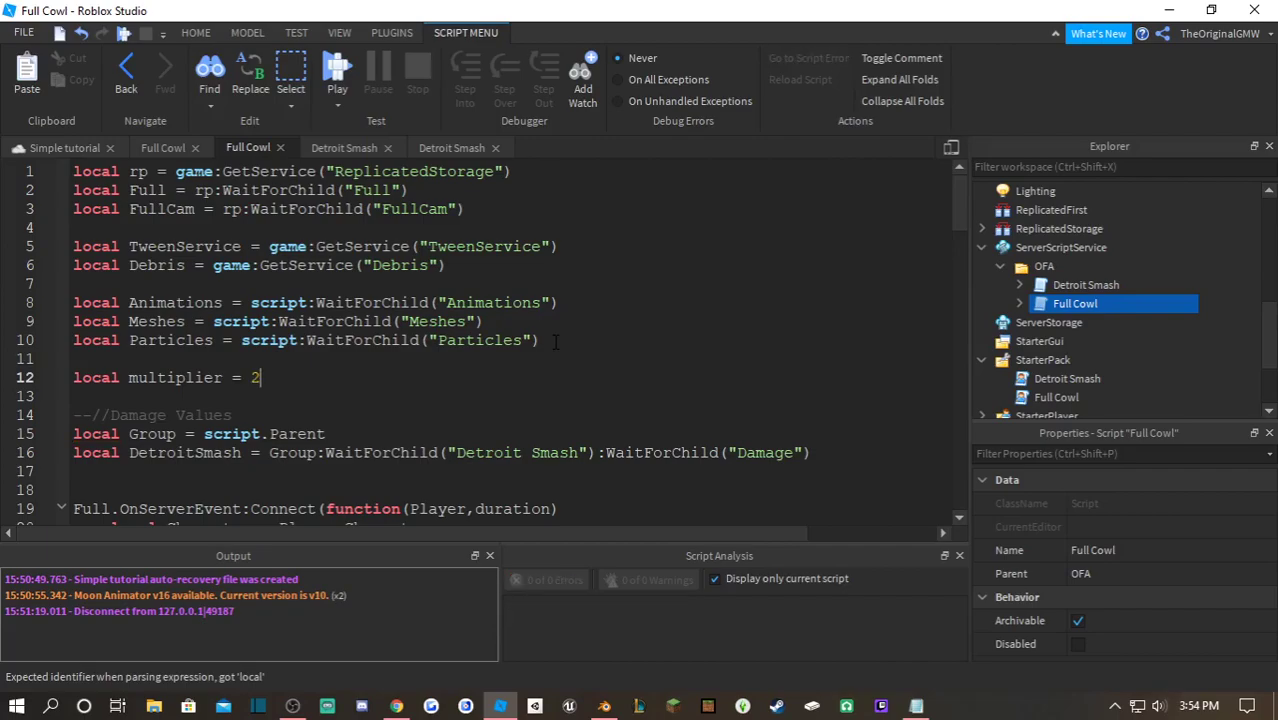
{"action": "key", "text": "BackSpace"}
{"action": "type", "text": "1.5"}
- Set the Value of the Damage NumberValue inside the Detroit Smash server script to 25
{"action": "scroll", "coordinate": [515, 340], "scroll_direction": "down", "scroll_amount": 4}
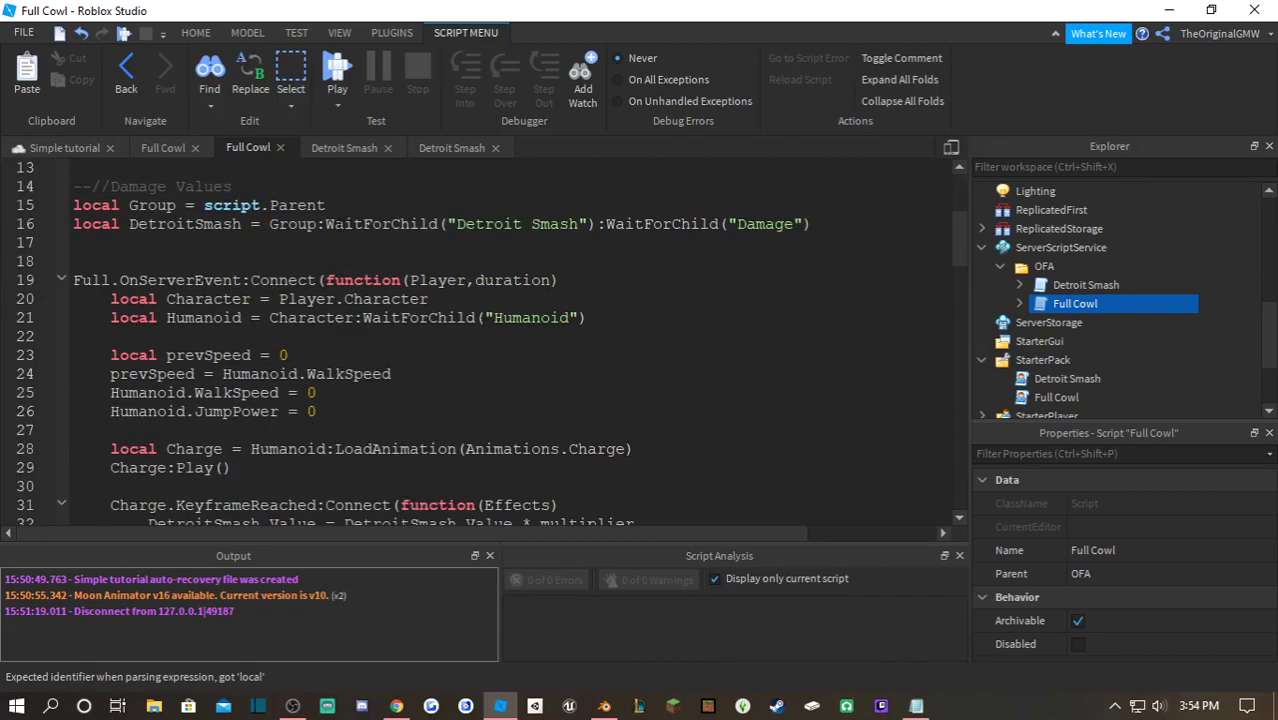
{"action": "left_click", "coordinate": [1105, 303]}
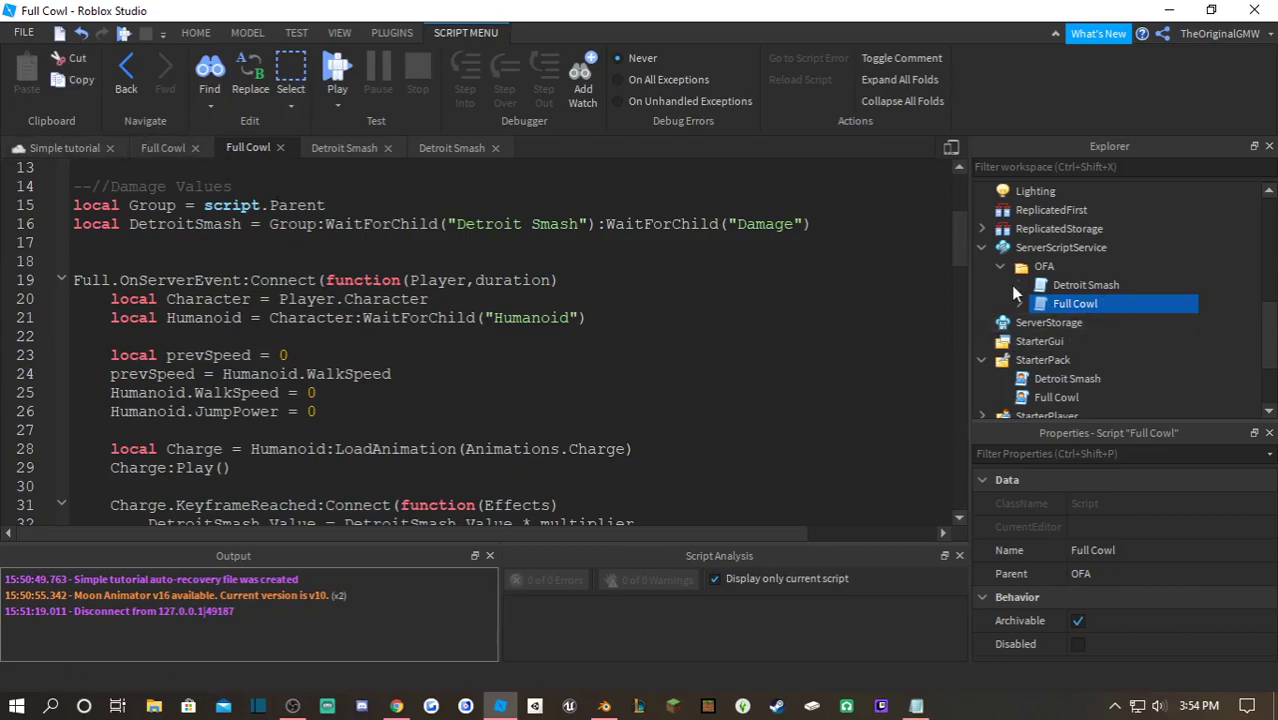
{"action": "left_click", "coordinate": [1019, 285]}
{"action": "left_click", "coordinate": [1110, 285]}
{"action": "left_click", "coordinate": [1100, 574]}
{"action": "type", "text": "25"}
{"action": "key", "text": "Return"}
- Review the multiplier declaration, the Detroit Smash scripts and the damage multiplication line in the Full Cowl server script
{"action": "scroll", "coordinate": [405, 290], "scroll_direction": "up", "scroll_amount": 4}
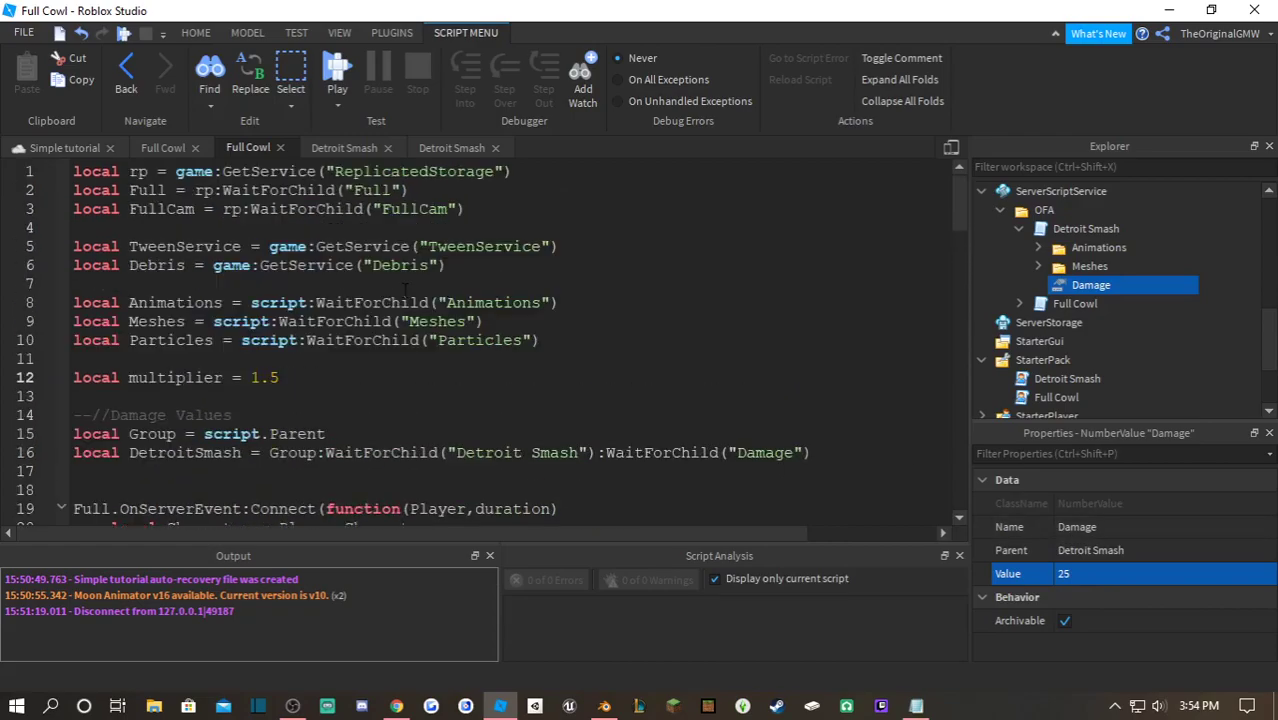
{"action": "left_click_drag", "start_coordinate": [280, 377], "coordinate": [251, 377]}
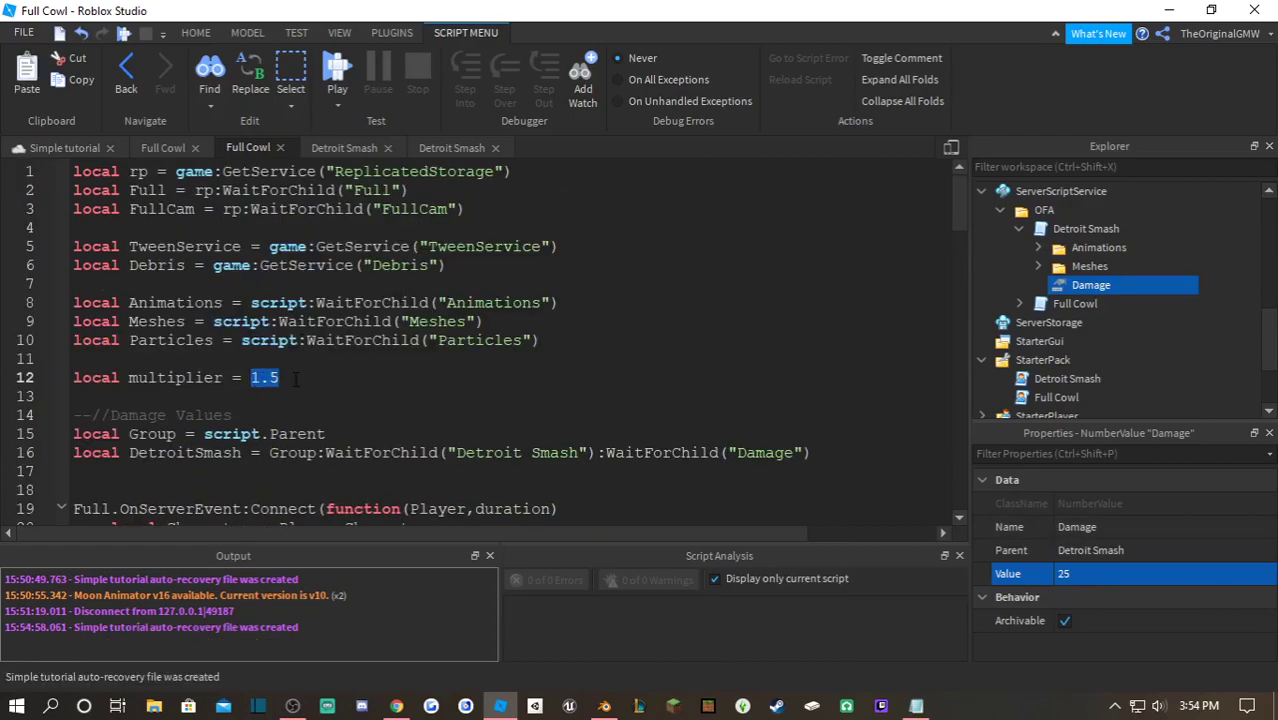
{"action": "left_click", "coordinate": [296, 378]}
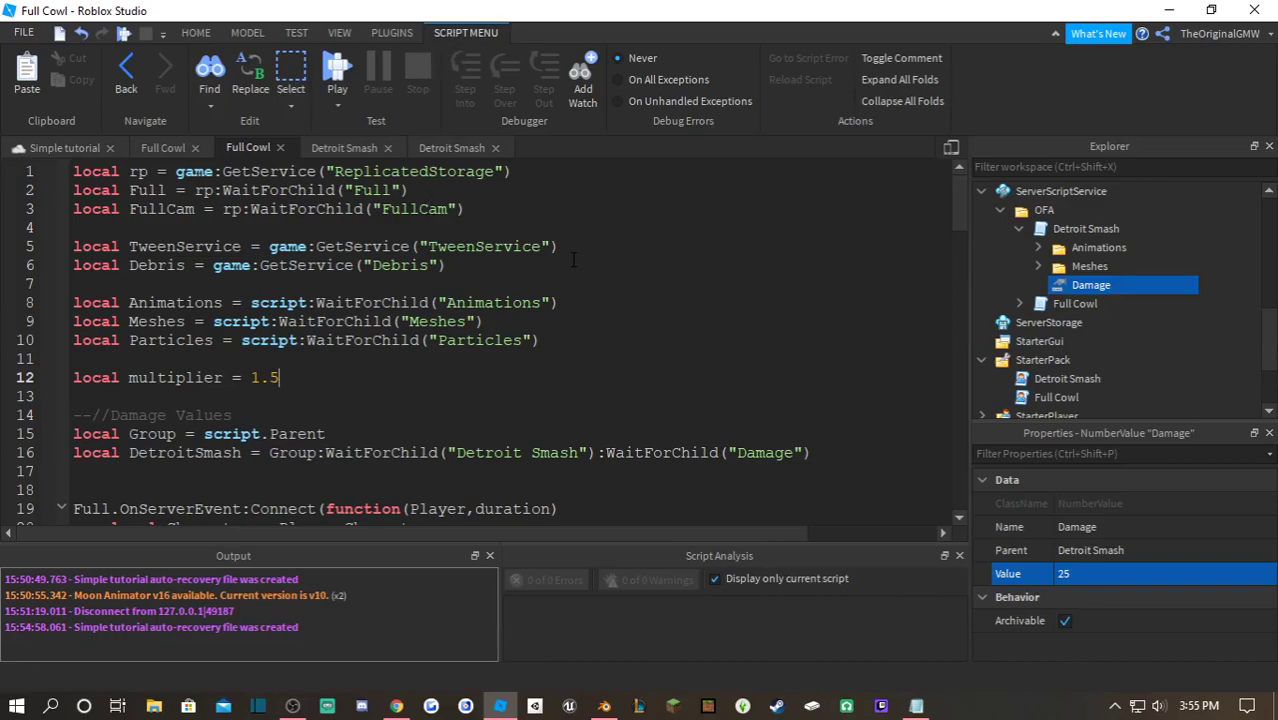
{"action": "scroll", "coordinate": [573, 260], "scroll_direction": "down", "scroll_amount": 3}
{"action": "scroll", "coordinate": [530, 288], "scroll_direction": "up", "scroll_amount": 3}
{"action": "left_click", "coordinate": [345, 148]}
{"action": "left_click", "coordinate": [440, 147]}
{"action": "left_click", "coordinate": [250, 147]}
{"action": "scroll", "coordinate": [367, 356], "scroll_direction": "down", "scroll_amount": 8}
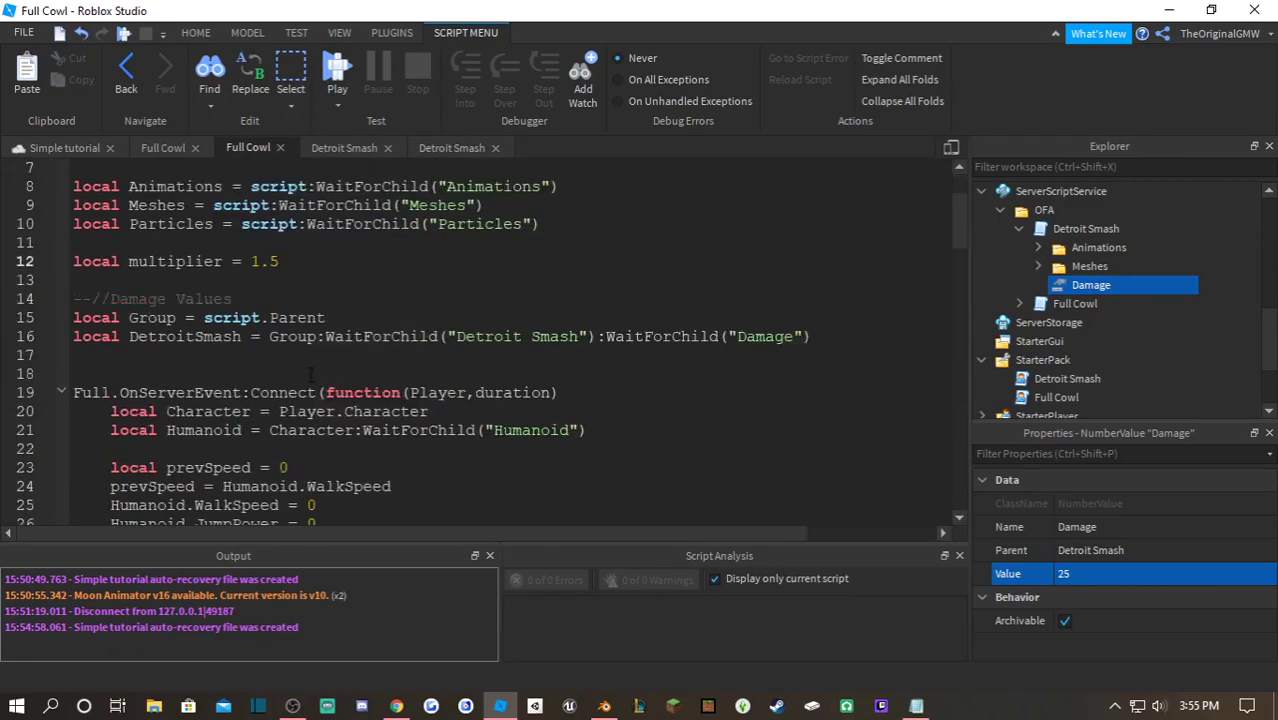
{"action": "scroll", "coordinate": [375, 356], "scroll_direction": "up", "scroll_amount": 3}
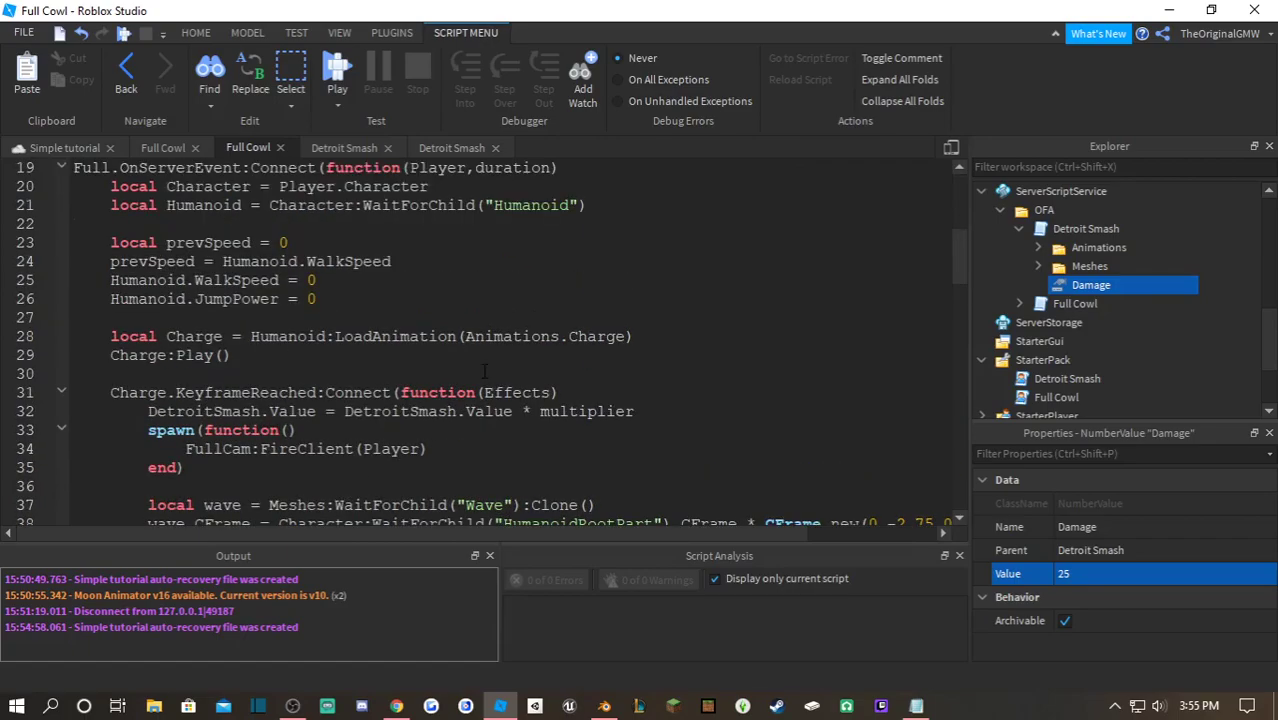
{"action": "scroll", "coordinate": [484, 371], "scroll_direction": "down", "scroll_amount": 3}
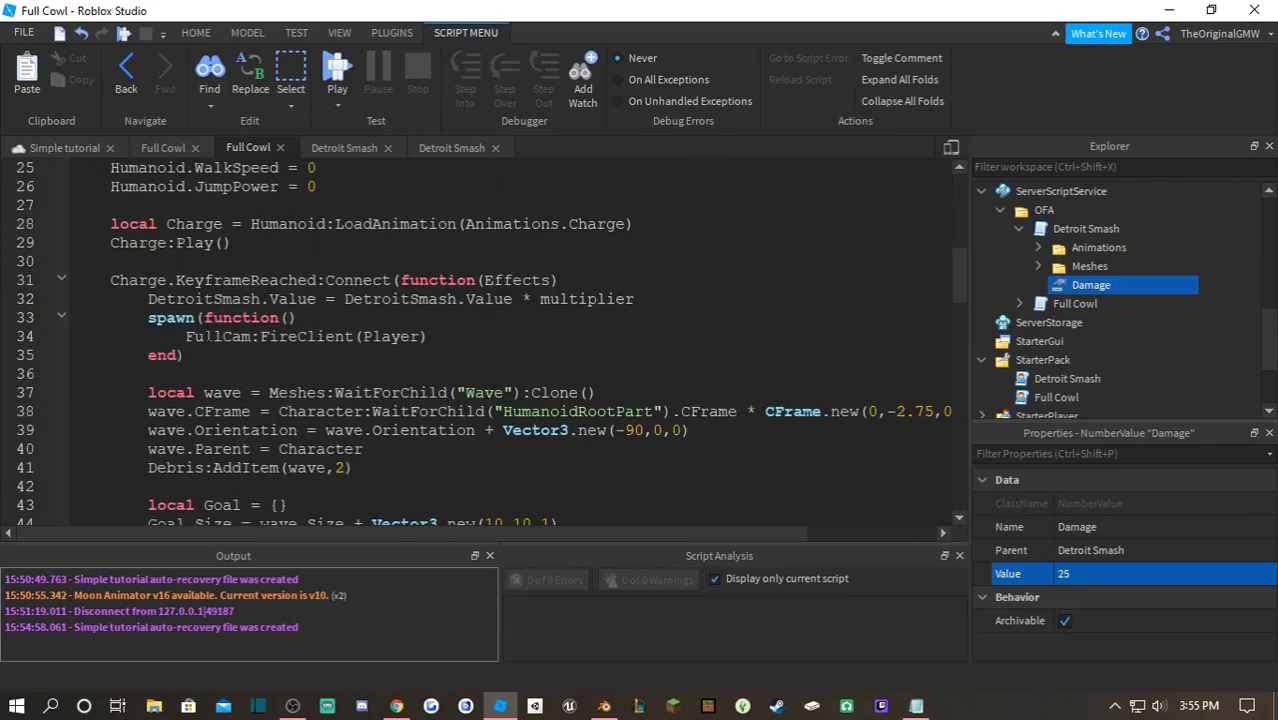
- Copy the DetroitSmash.Value multiplication line, add a blank line beneath it, and paste the copy directly below wait(duration)
{"action": "left_click_drag", "start_coordinate": [635, 299], "coordinate": [149, 299]}
{"action": "key", "text": "ctrl+c"}
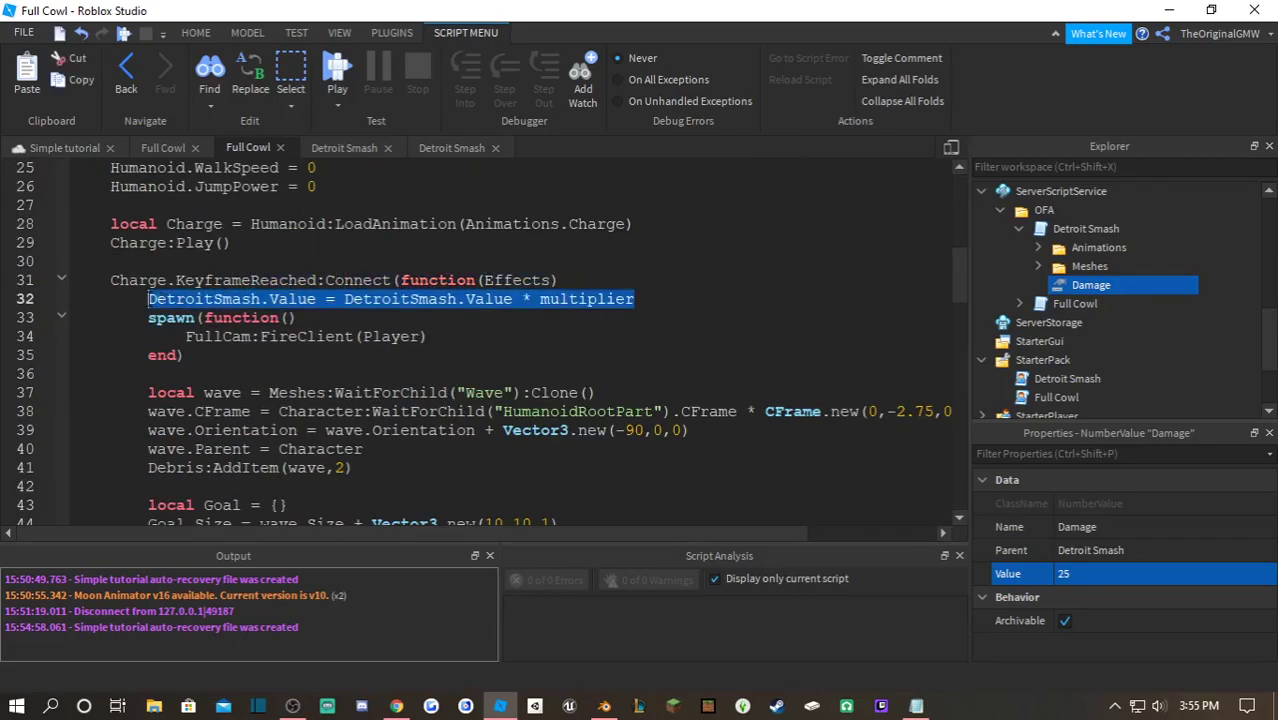
{"action": "key", "text": "End"}
{"action": "key", "text": "Return"}
{"action": "scroll", "coordinate": [484, 340], "scroll_direction": "down", "scroll_amount": 12}
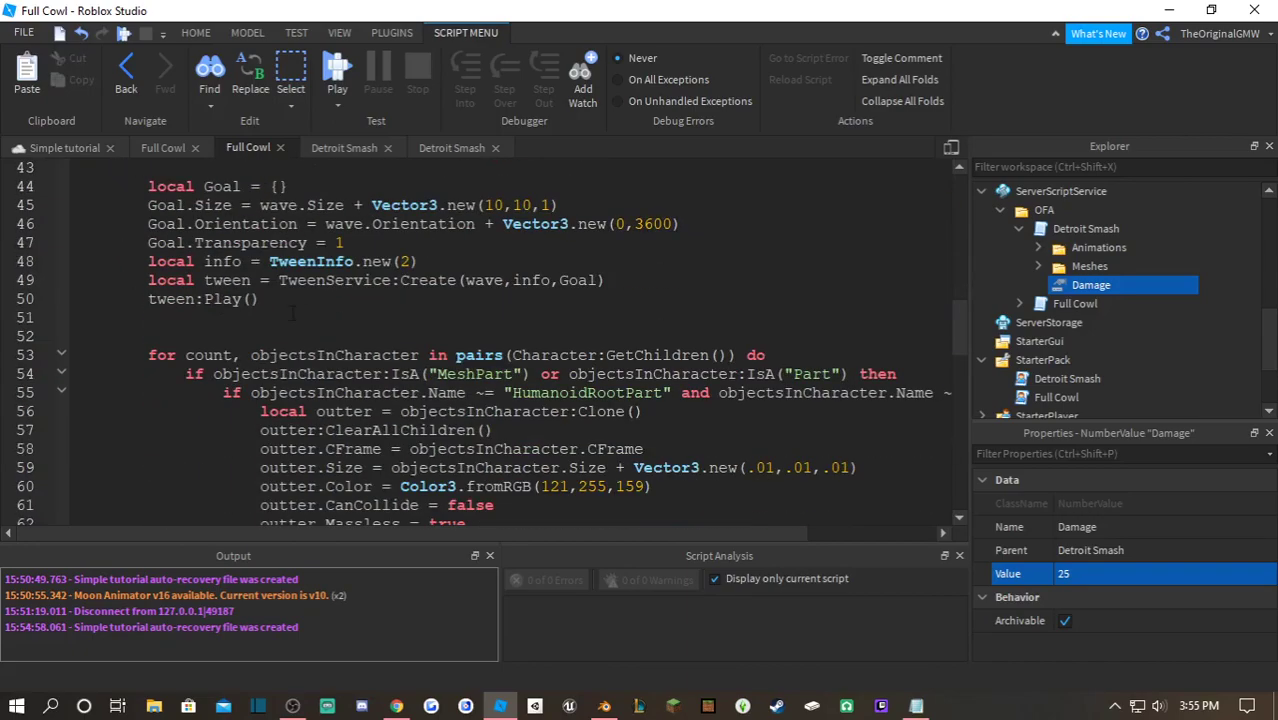
{"action": "scroll", "coordinate": [299, 358], "scroll_direction": "down", "scroll_amount": 11}
{"action": "left_click", "coordinate": [251, 468]}
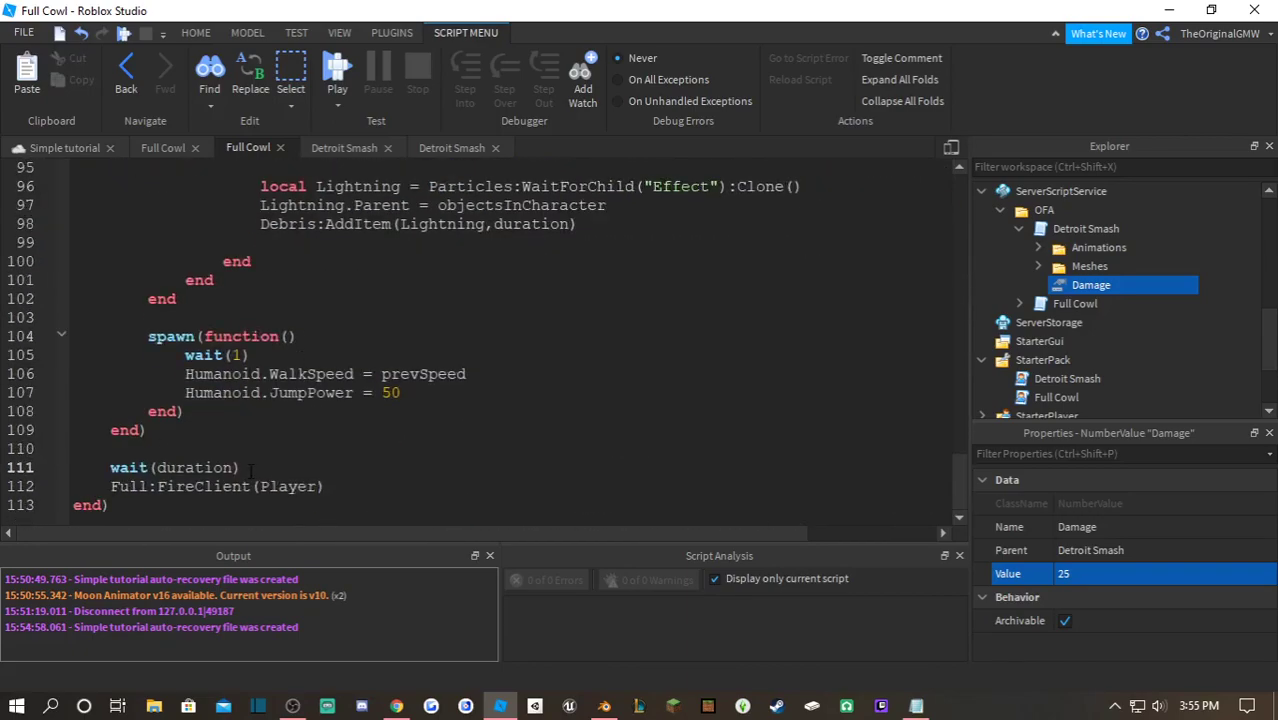
{"action": "key", "text": "Return"}
{"action": "key", "text": "ctrl+v"}
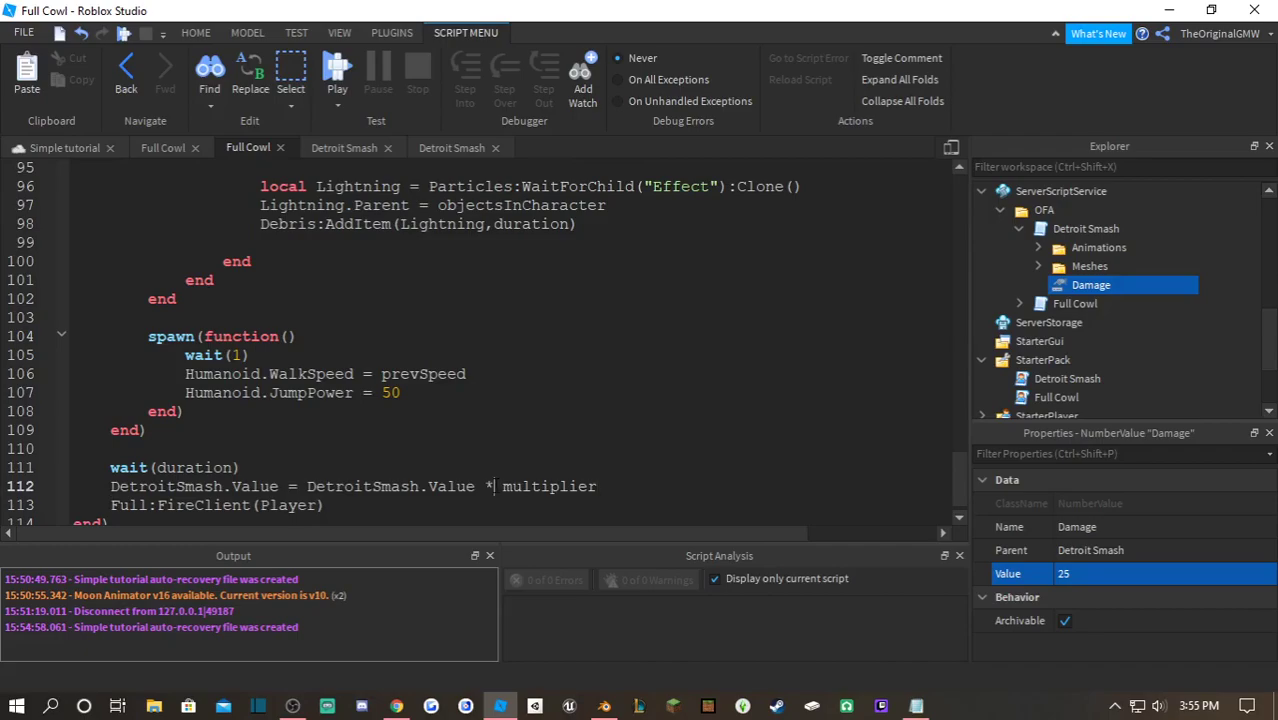
- Change the DetroitSmash.Value line below wait(duration) so it divides by multiplier instead of multiplying
{"action": "key", "text": "BackSpace"}
{"action": "type", "text": "/"}
{"action": "left_click_drag", "start_coordinate": [600, 487], "coordinate": [111, 487]}
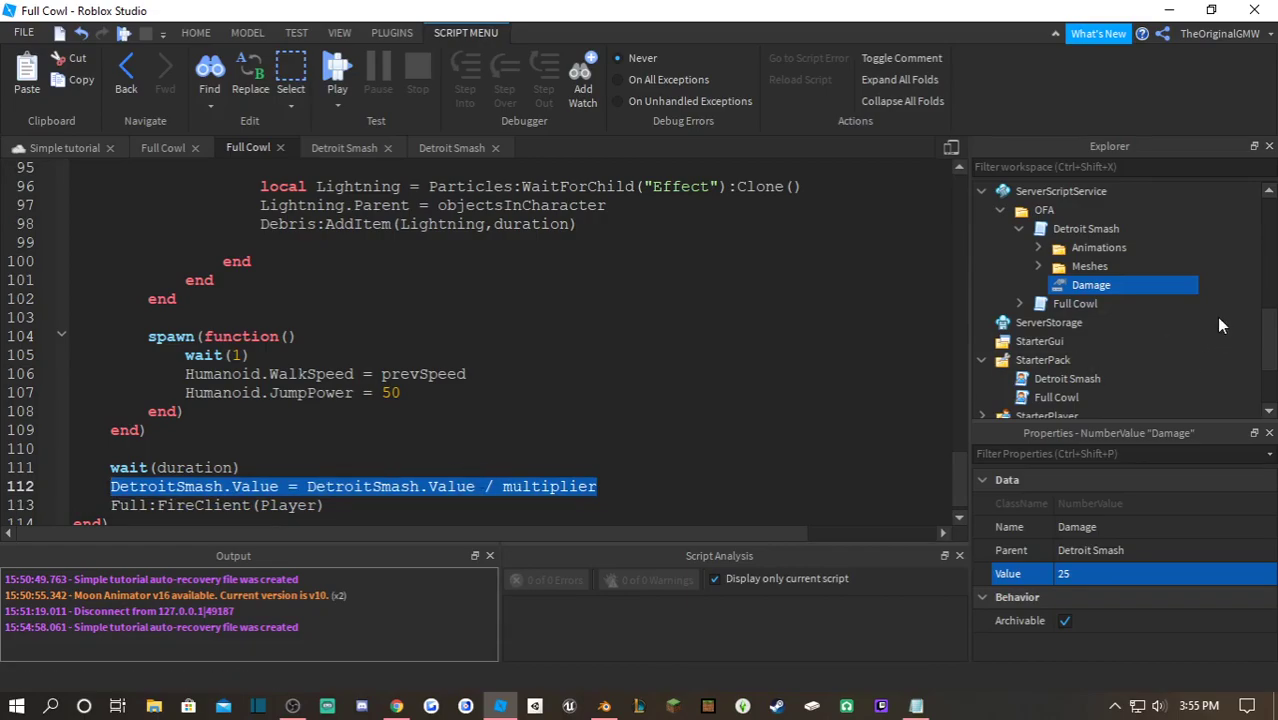
{"action": "left_click", "coordinate": [1086, 229]}
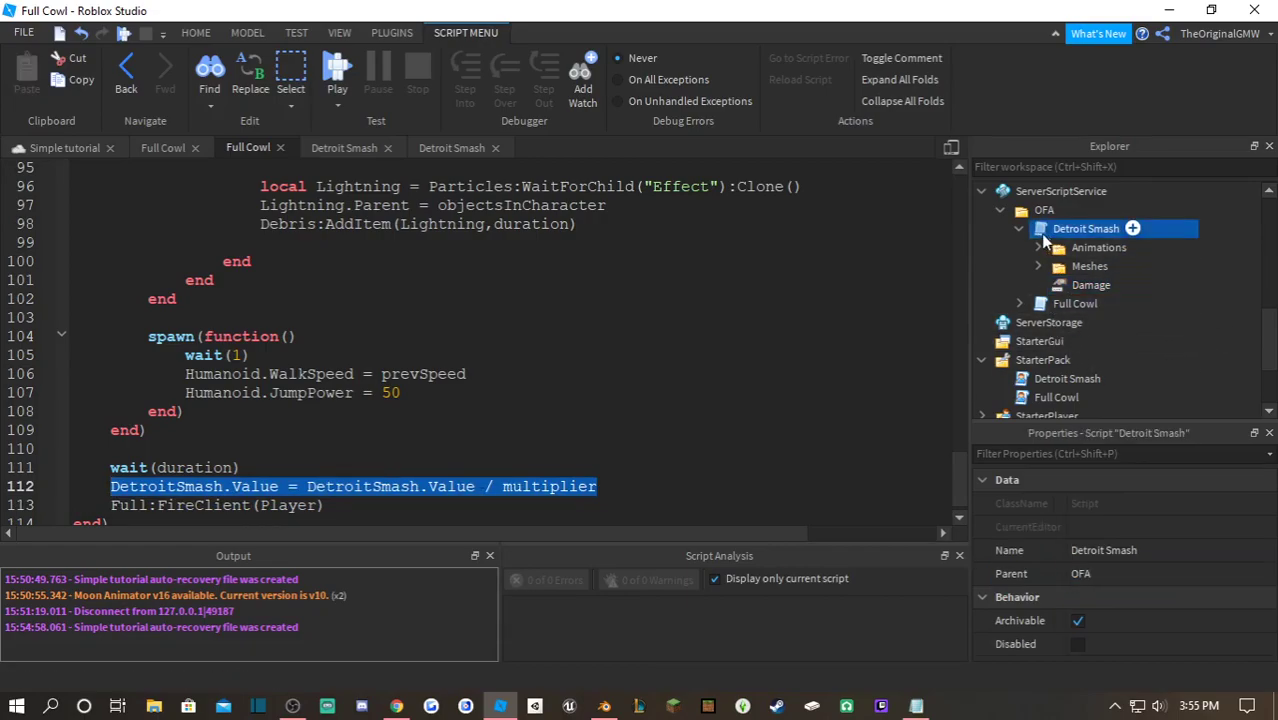
- Start a playtest from the Simple tutorial place and hit the target character with a normal Detroit Smash
{"action": "left_click", "coordinate": [58, 148]}
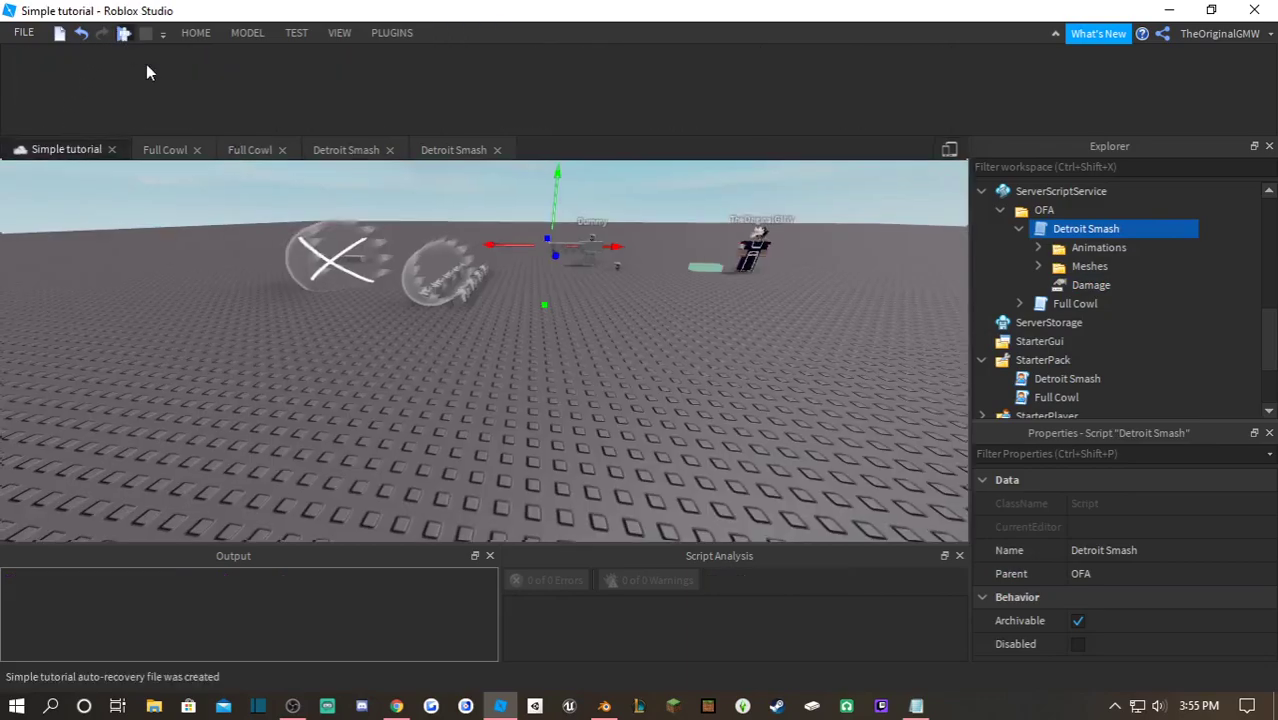
{"action": "key", "text": "F5"}
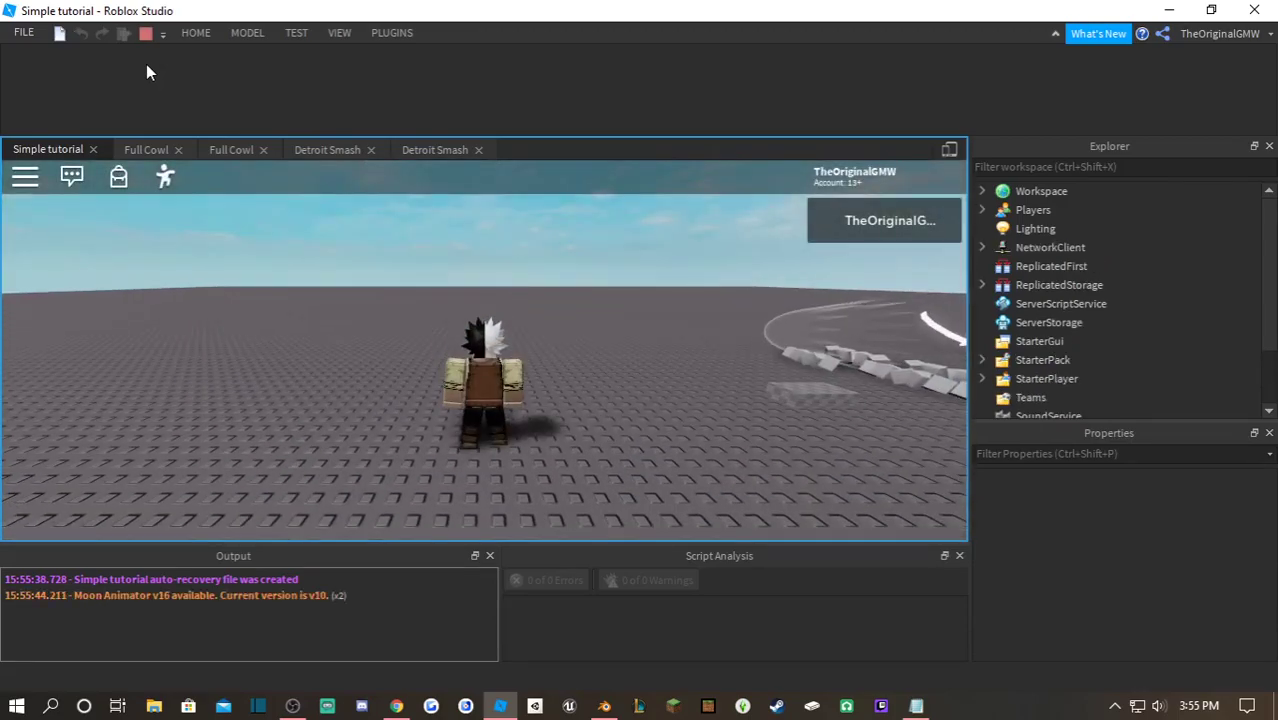
{"action": "key", "text": "Tab"}
{"action": "right_click_drag", "start_coordinate": [486, 252], "coordinate": [499, 265]}
{"action": "key", "text": "w"}
{"action": "key", "text": "shift"}
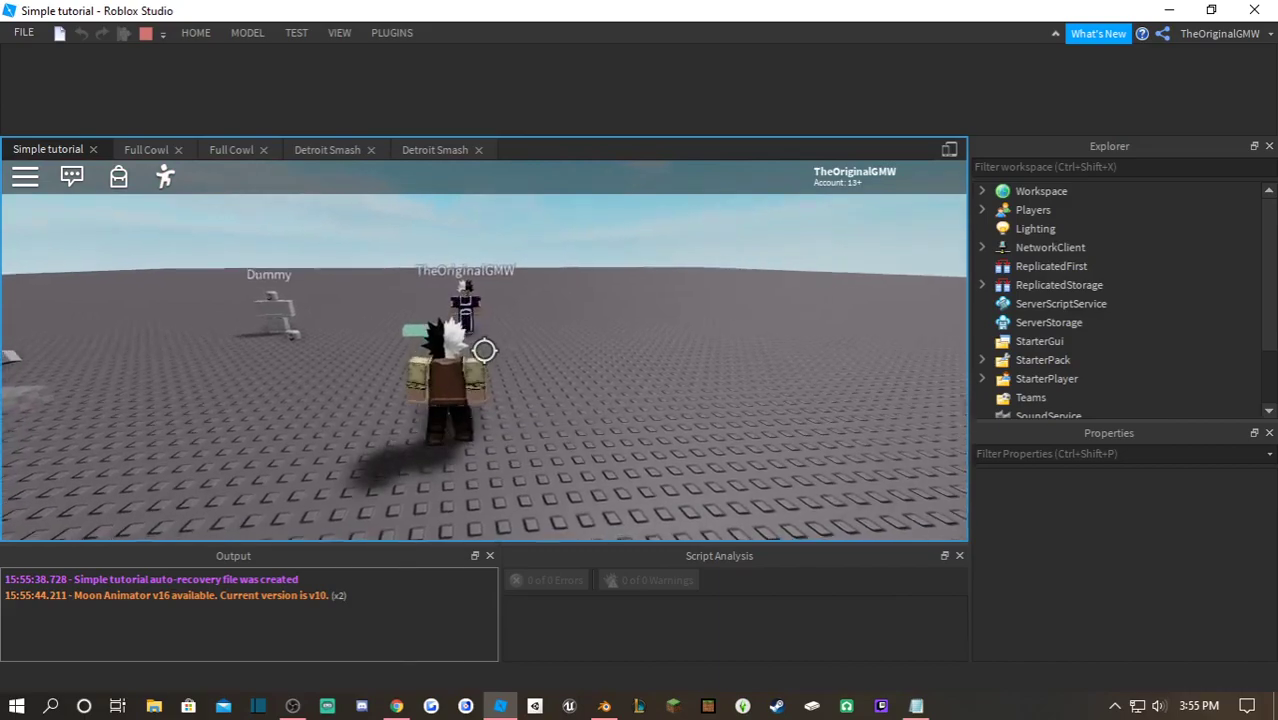
{"action": "key", "text": "e"}
{"action": "key", "text": "s"}
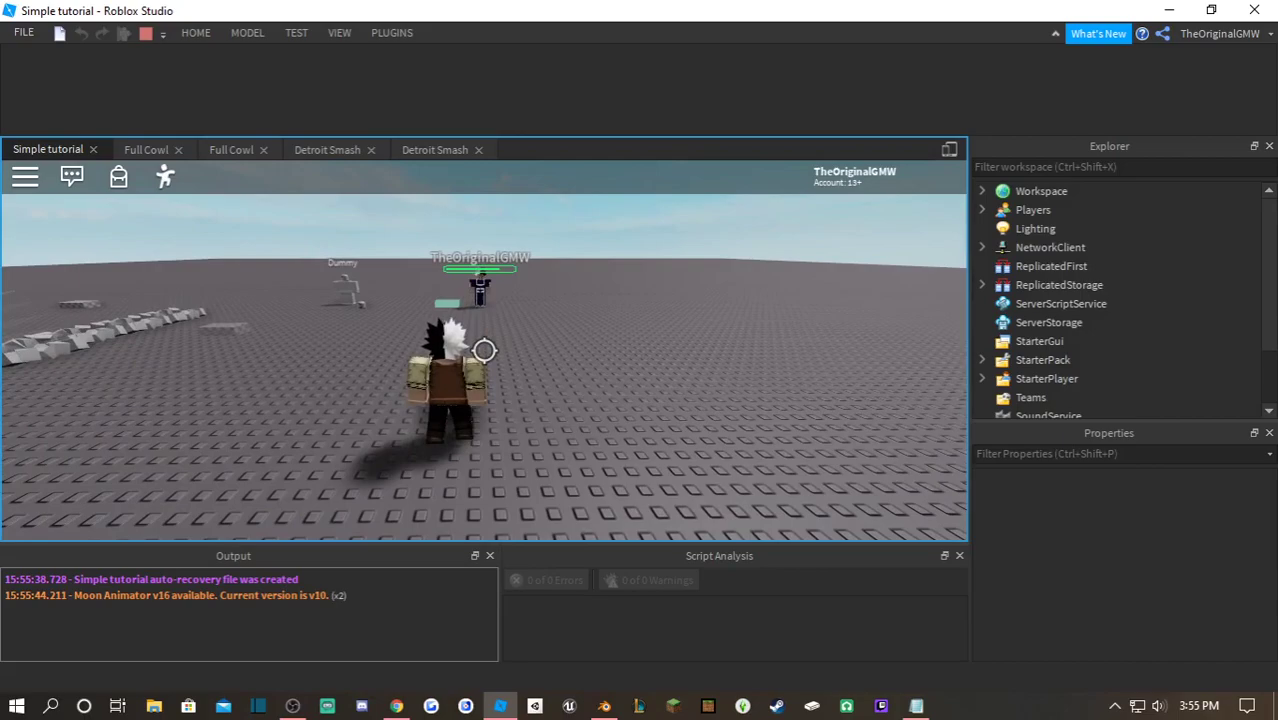
- Activate Full Cowl, approach the target character and hit it with Detroit Smash to check the boosted damage
{"action": "key", "text": "q"}
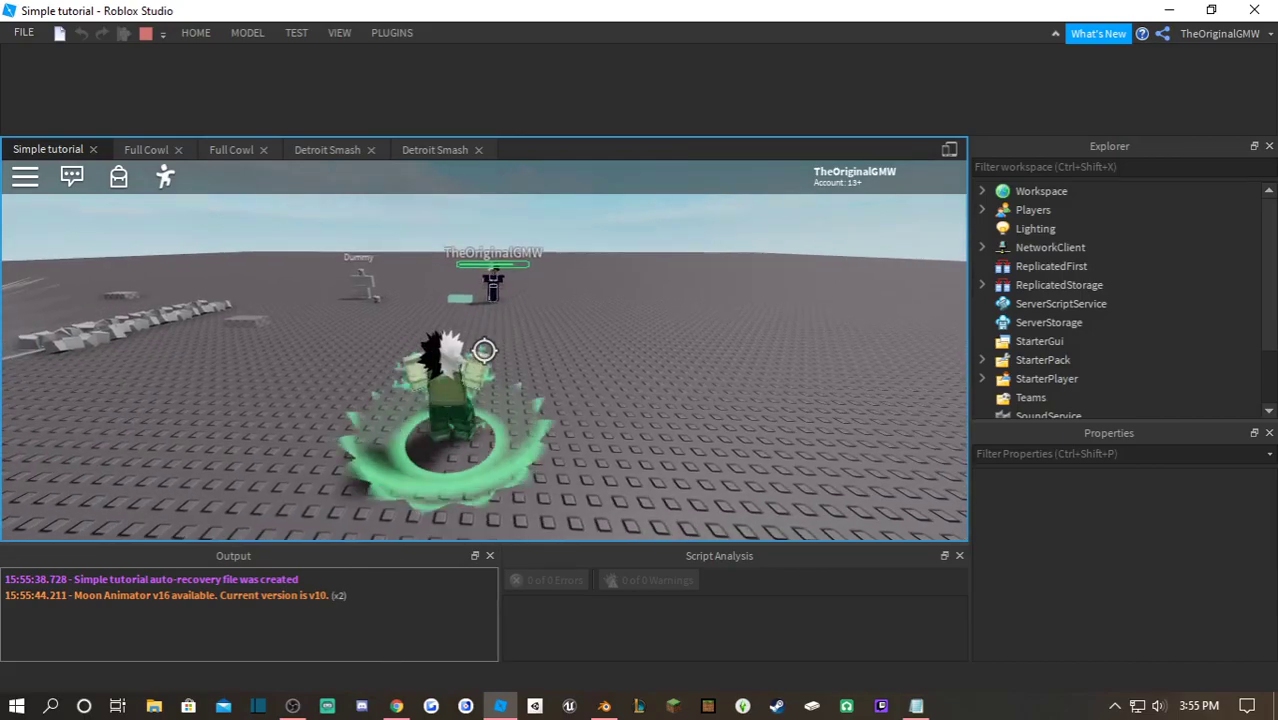
{"action": "key", "text": "w"}
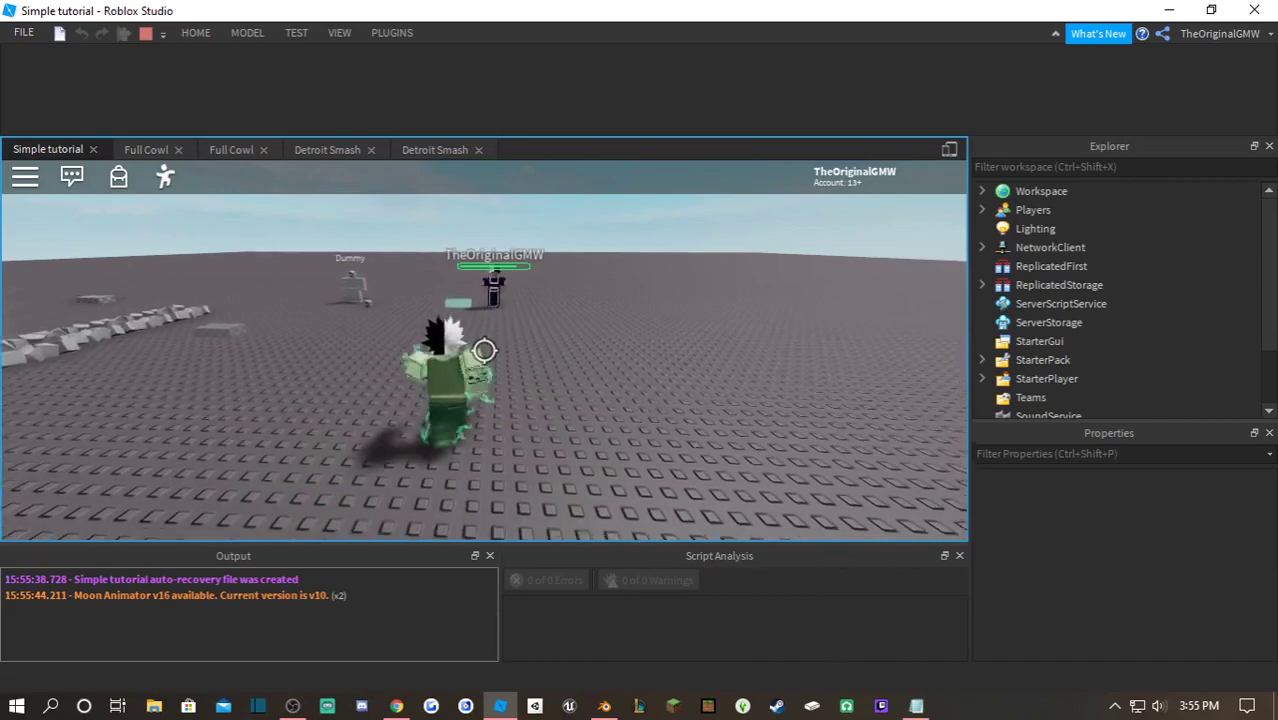
{"action": "key", "text": "w"}
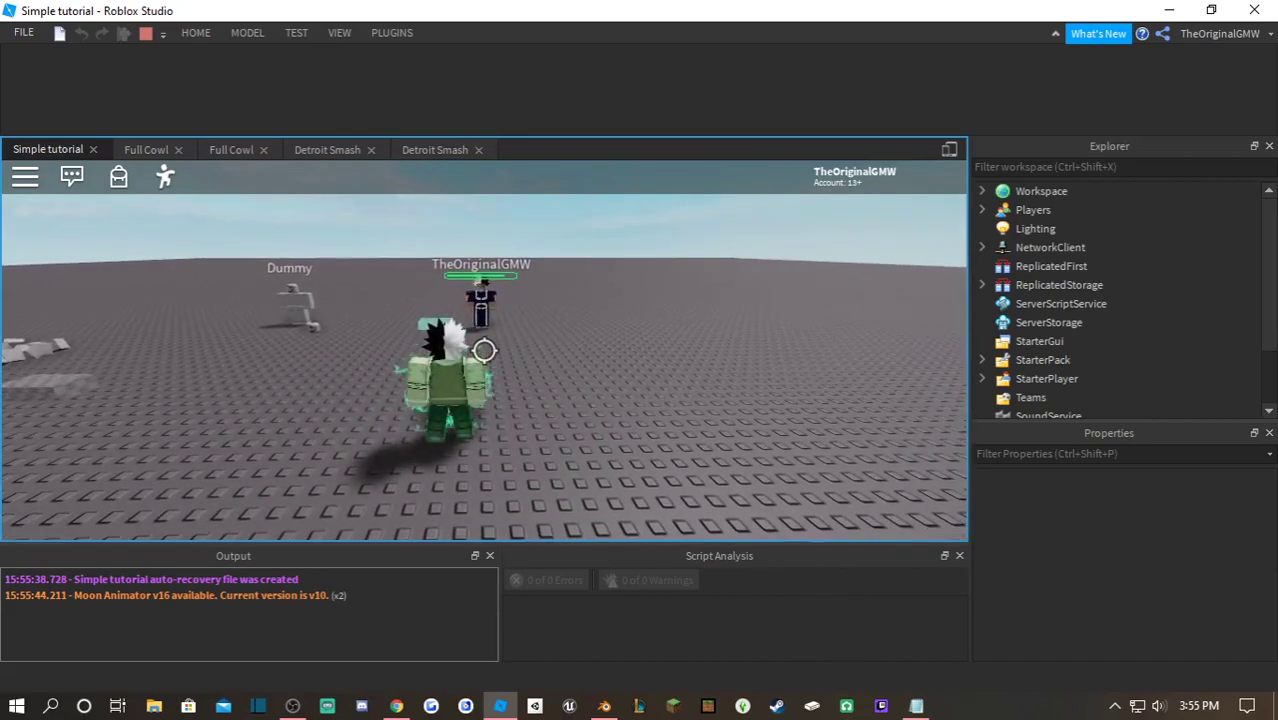
{"action": "key", "text": "e"}
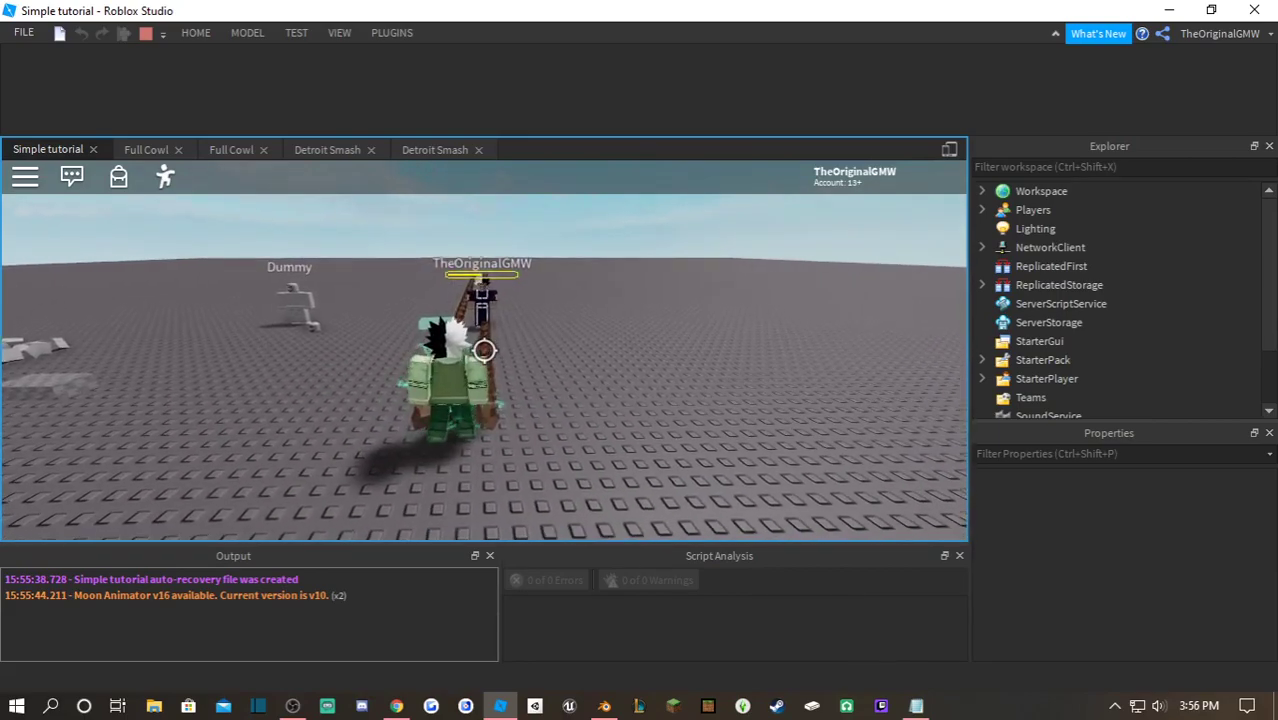
{"action": "key", "text": "shift"}
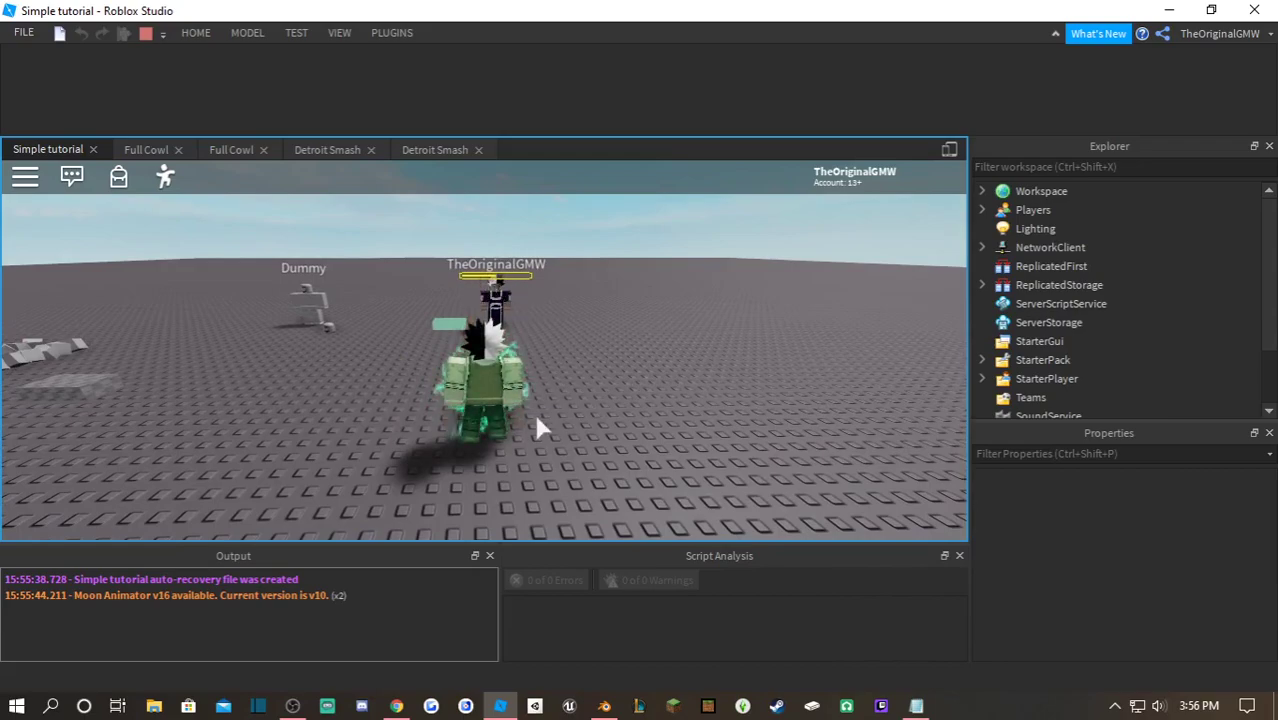
- Hit the target character with Detroit Smash again while Full Cowl is active, and end the playtest
{"action": "key", "text": "shift"}
{"action": "key", "text": "e"}
{"action": "key", "text": "shift"}
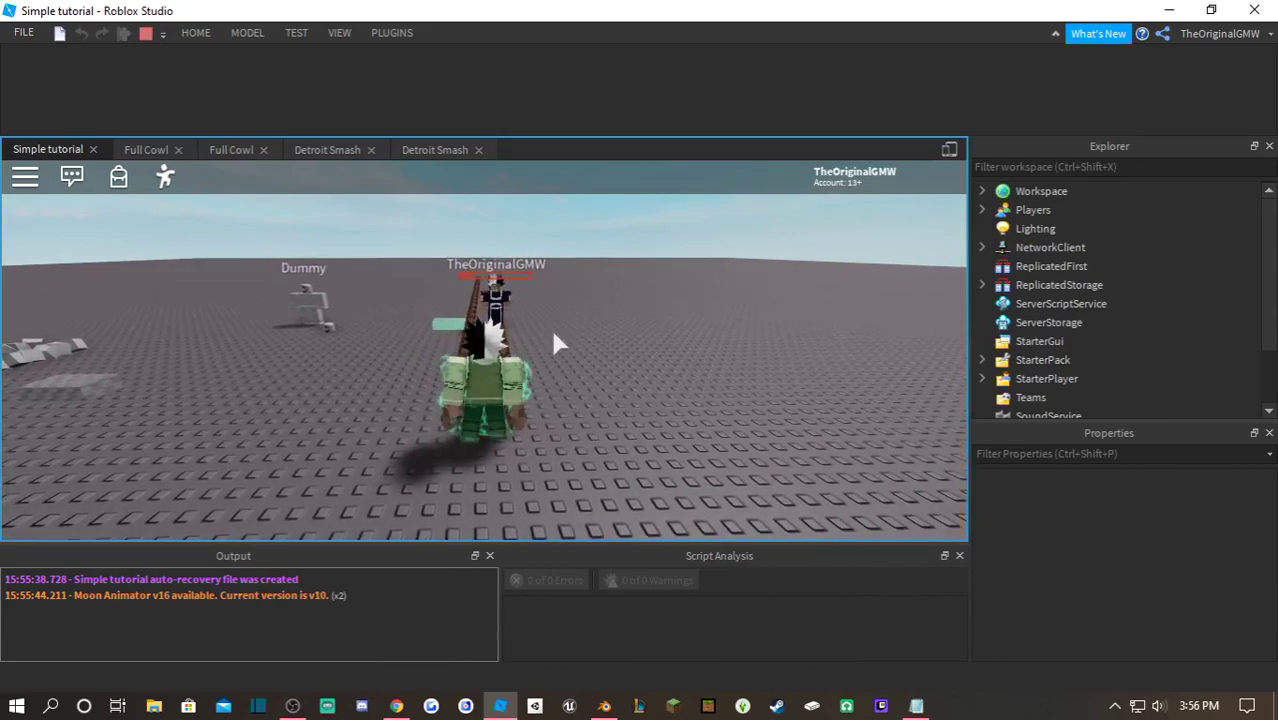
{"action": "key", "text": "s"}
{"action": "right_click_drag", "start_coordinate": [598, 359], "coordinate": [596, 345]}
{"action": "key", "text": "d"}
{"action": "key", "text": "w"}
{"action": "key", "text": "s"}
{"action": "key", "text": "w"}
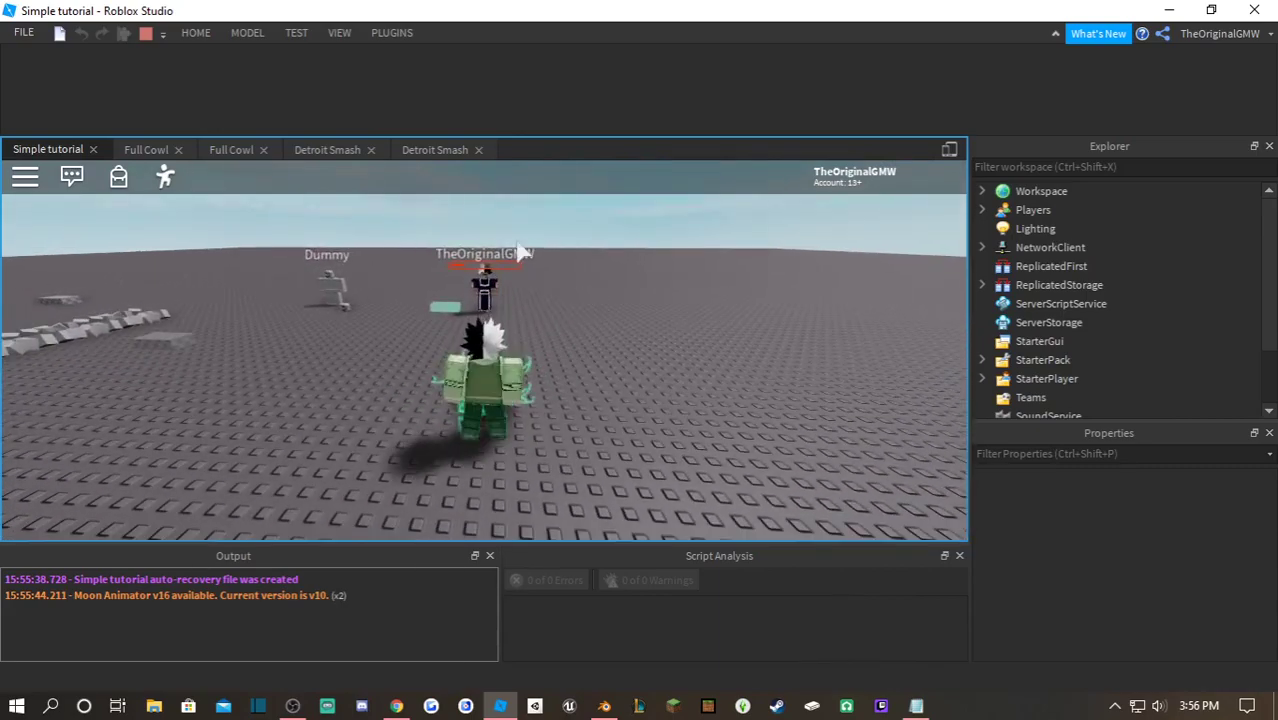
{"action": "left_click", "coordinate": [147, 33]}
- Insert a Folder into StarterPack and rename it OFA
{"action": "scroll", "coordinate": [1040, 310], "scroll_direction": "down", "scroll_amount": 2}
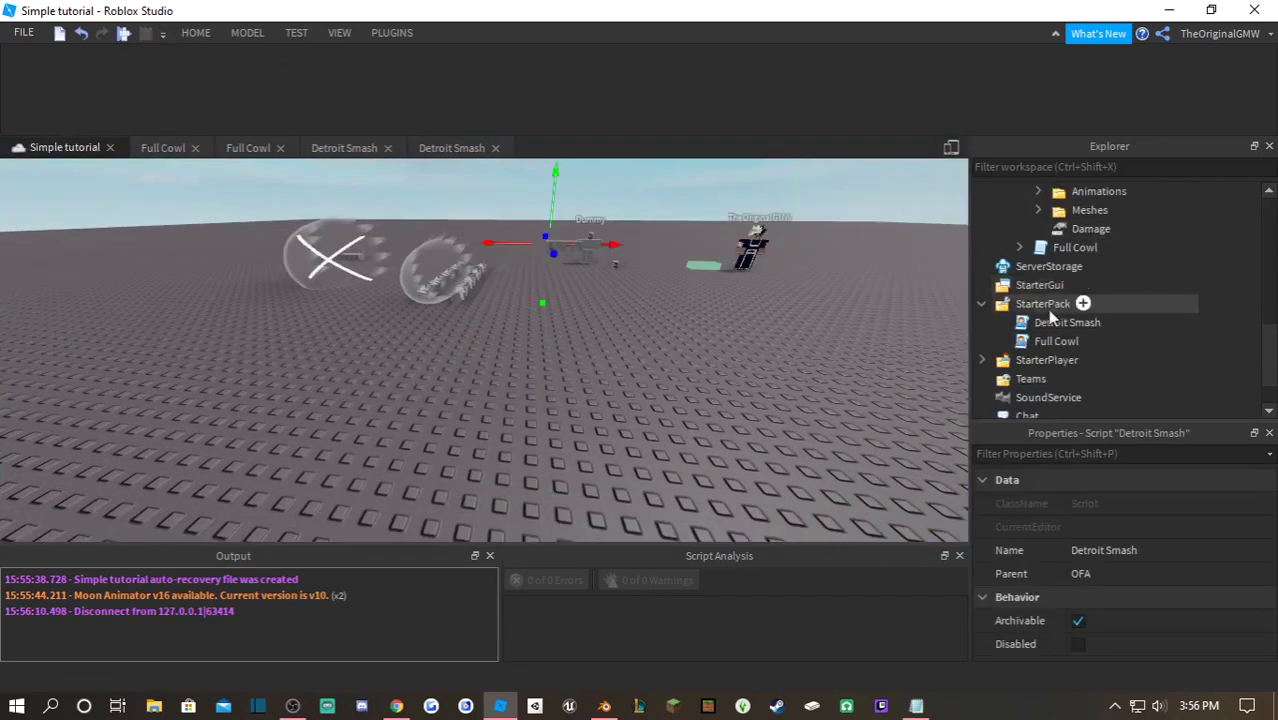
{"action": "right_click", "coordinate": [1041, 311]}
{"action": "left_click", "coordinate": [1082, 344]}
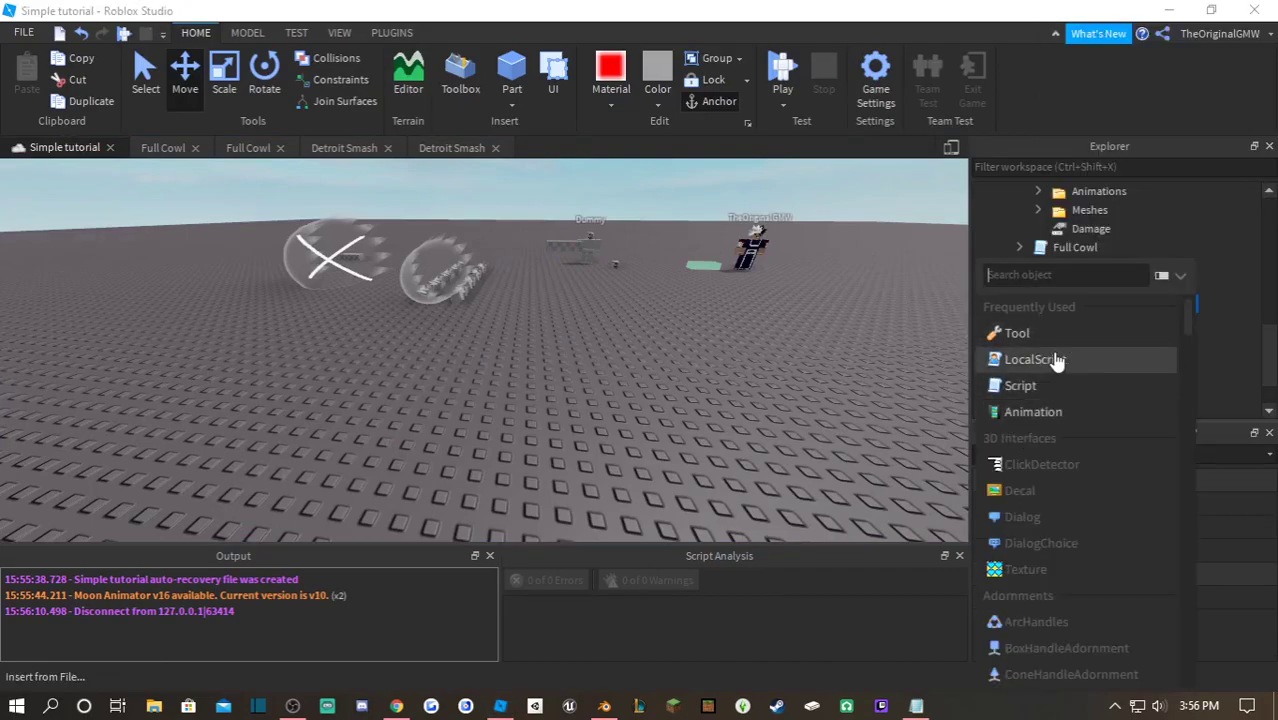
{"action": "type", "text": "fol"}
{"action": "key", "text": "Return"}
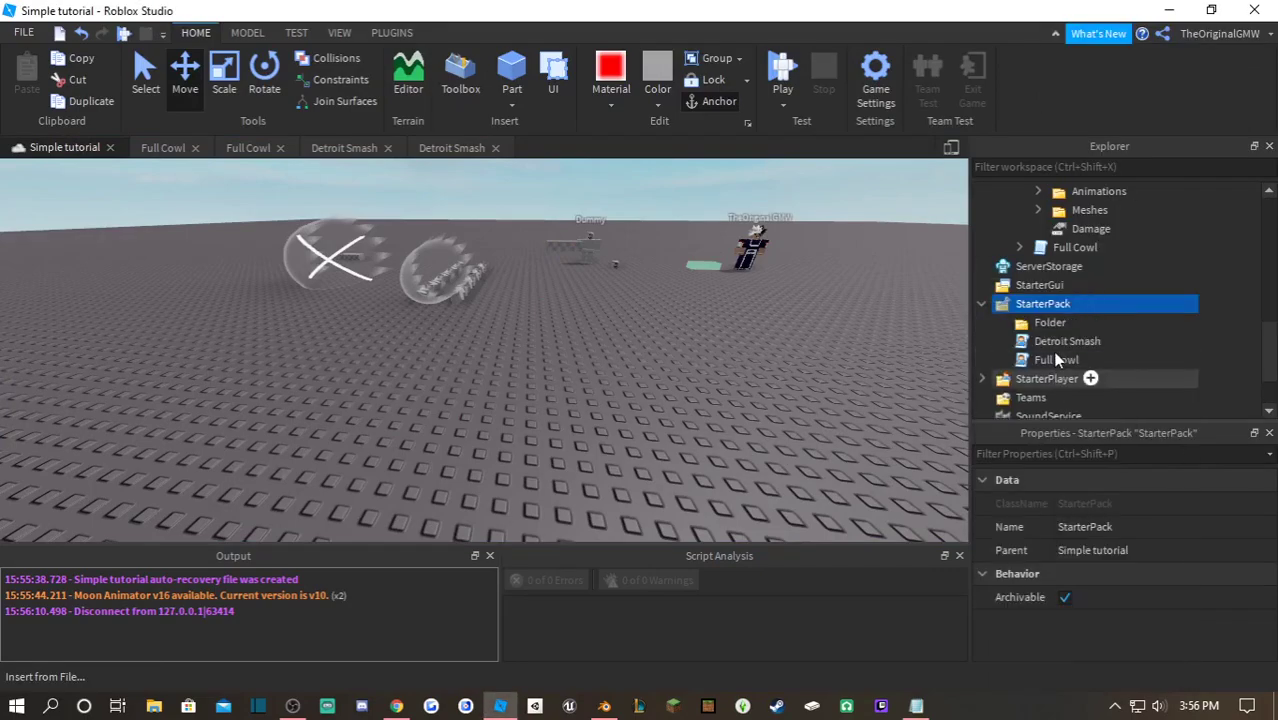
{"action": "left_click", "coordinate": [1044, 328]}
{"action": "left_click", "coordinate": [1044, 325]}
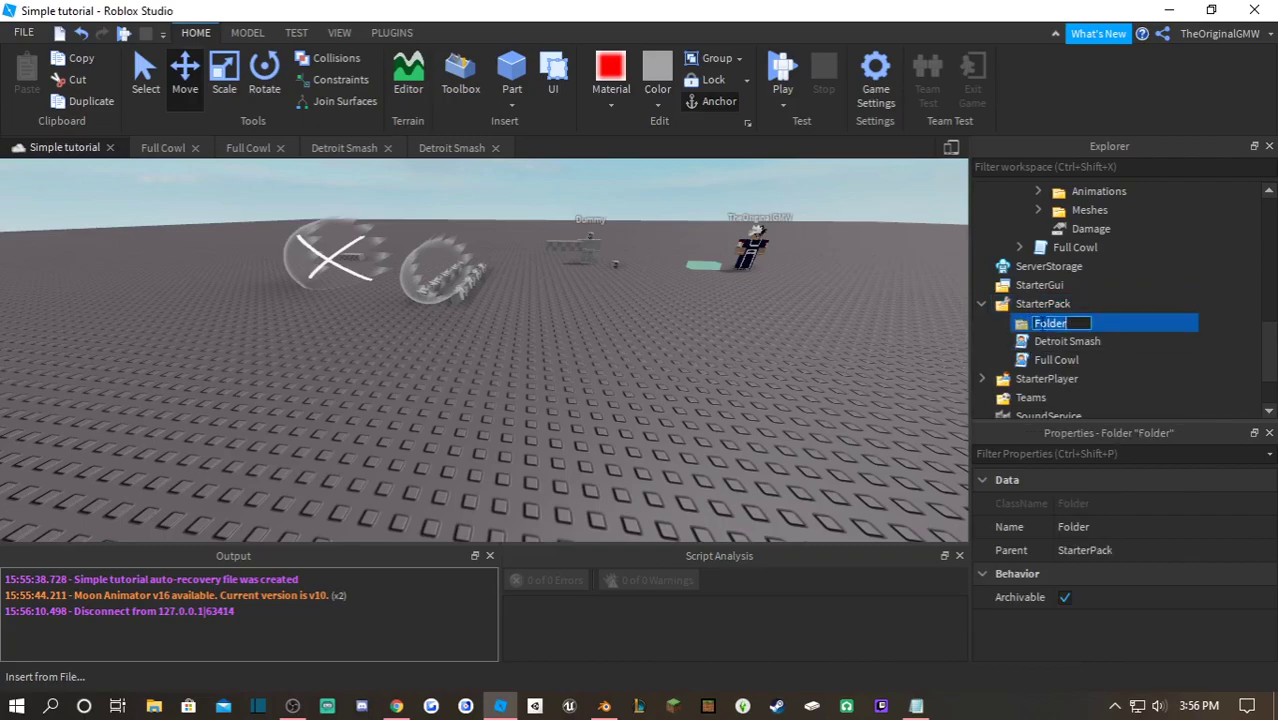
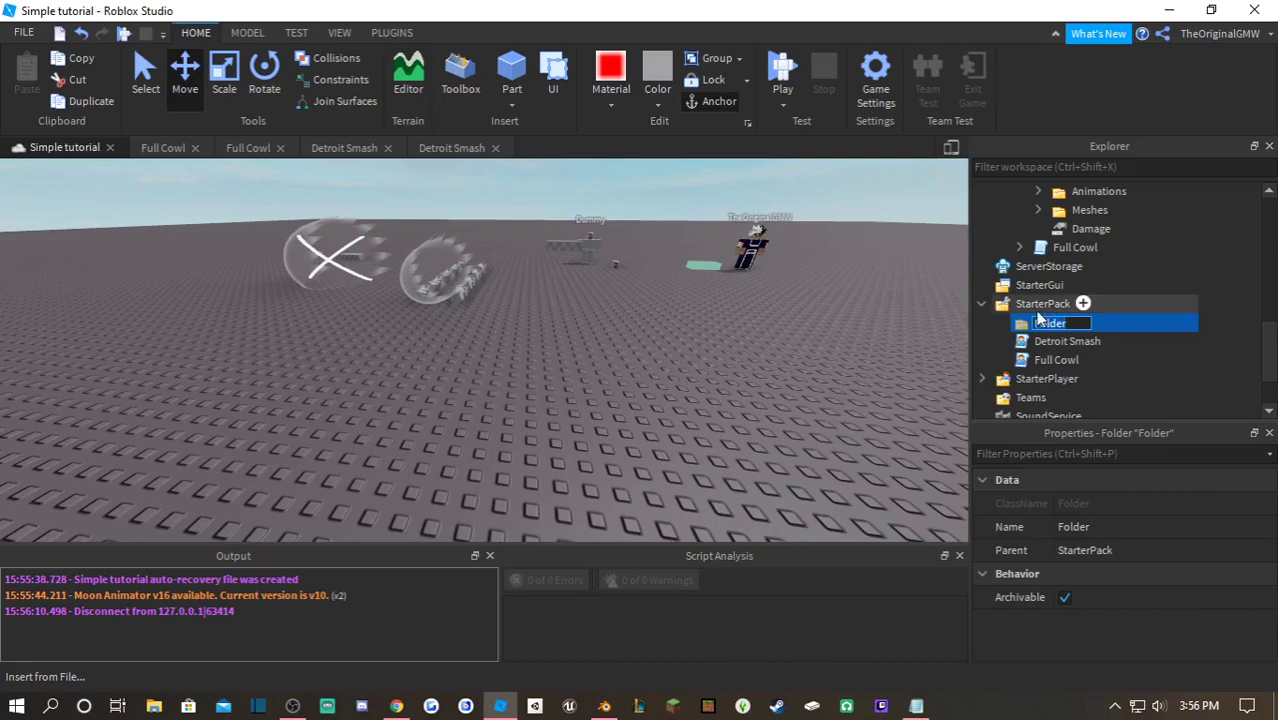
{"action": "key", "text": "BackSpace"}
{"action": "type", "text": "OFA"}
{"action": "key", "text": "Return"}
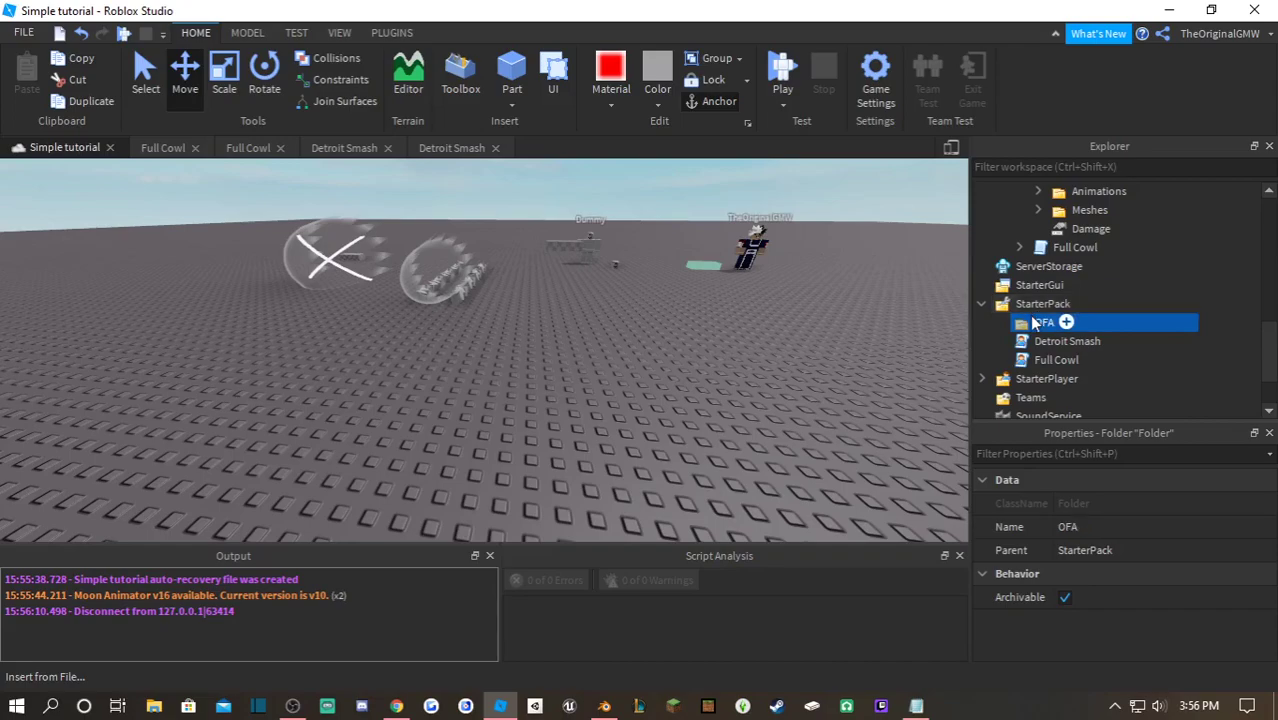
- Insert a BoolValue into StarterPack's OFA folder and name it Enabled
{"action": "right_click", "coordinate": [1043, 331]}
{"action": "left_click", "coordinate": [1118, 350]}
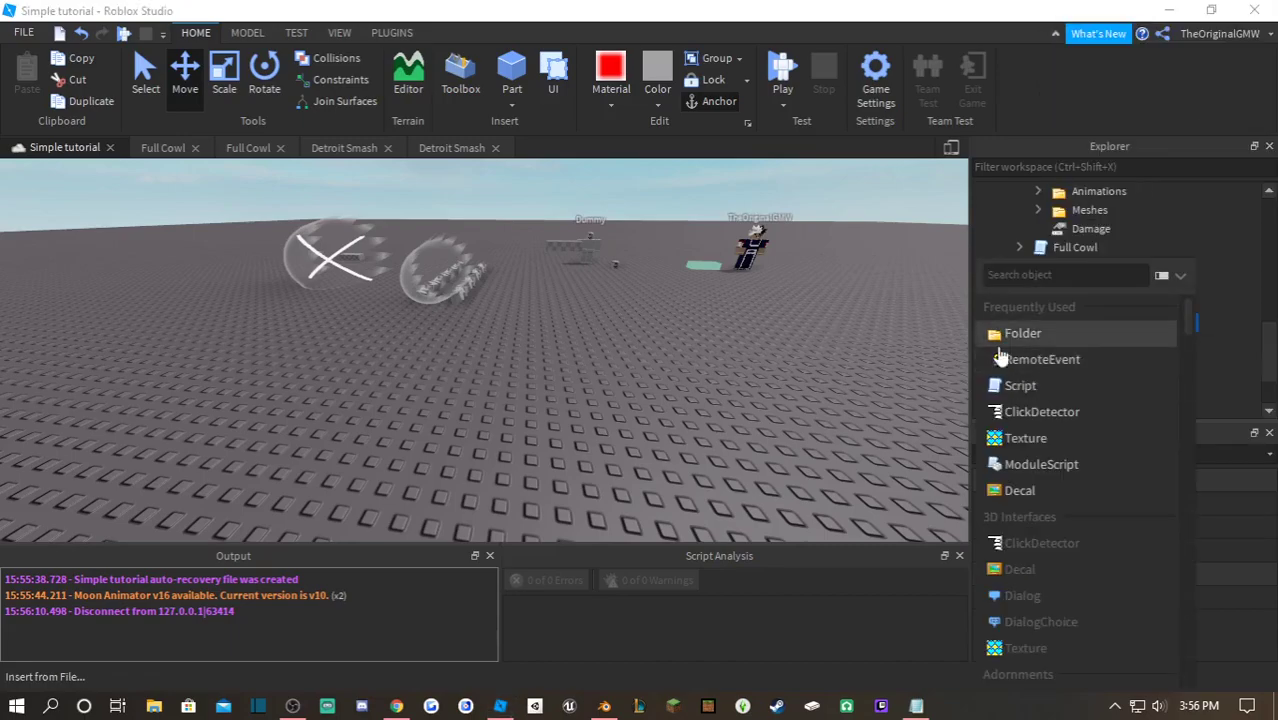
{"action": "type", "text": "Value"}
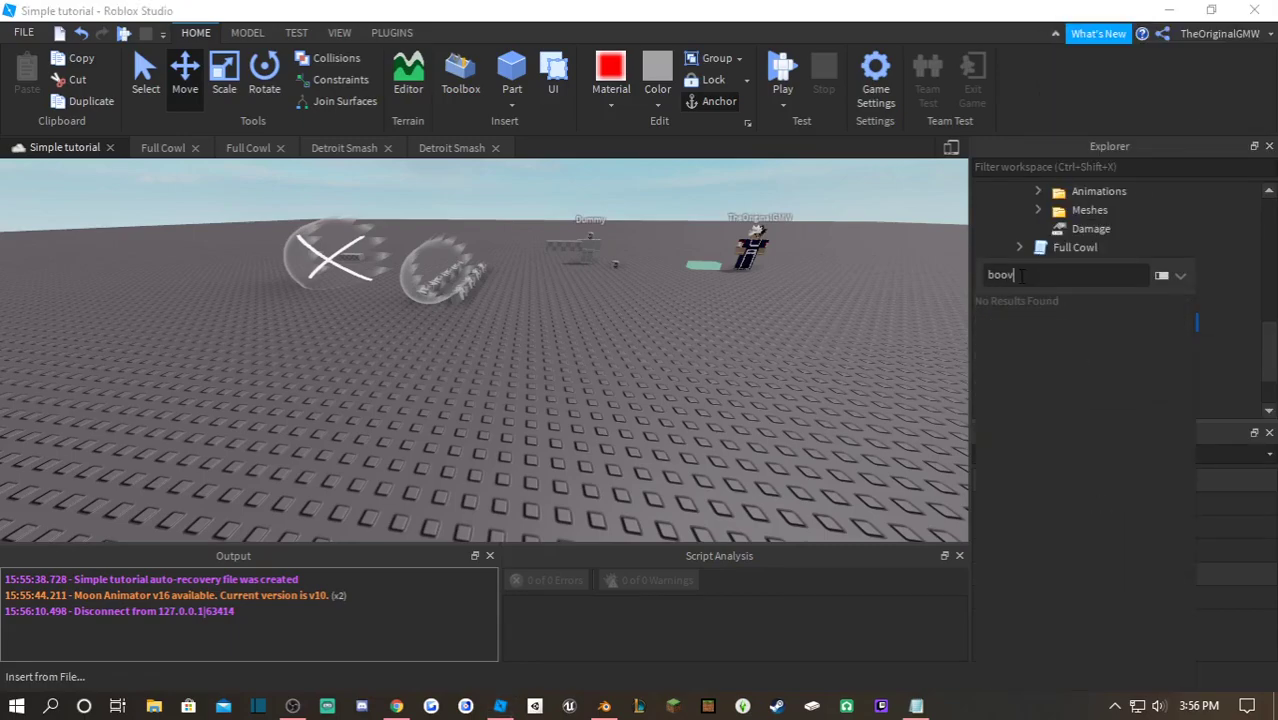
{"action": "key", "text": "Return"}
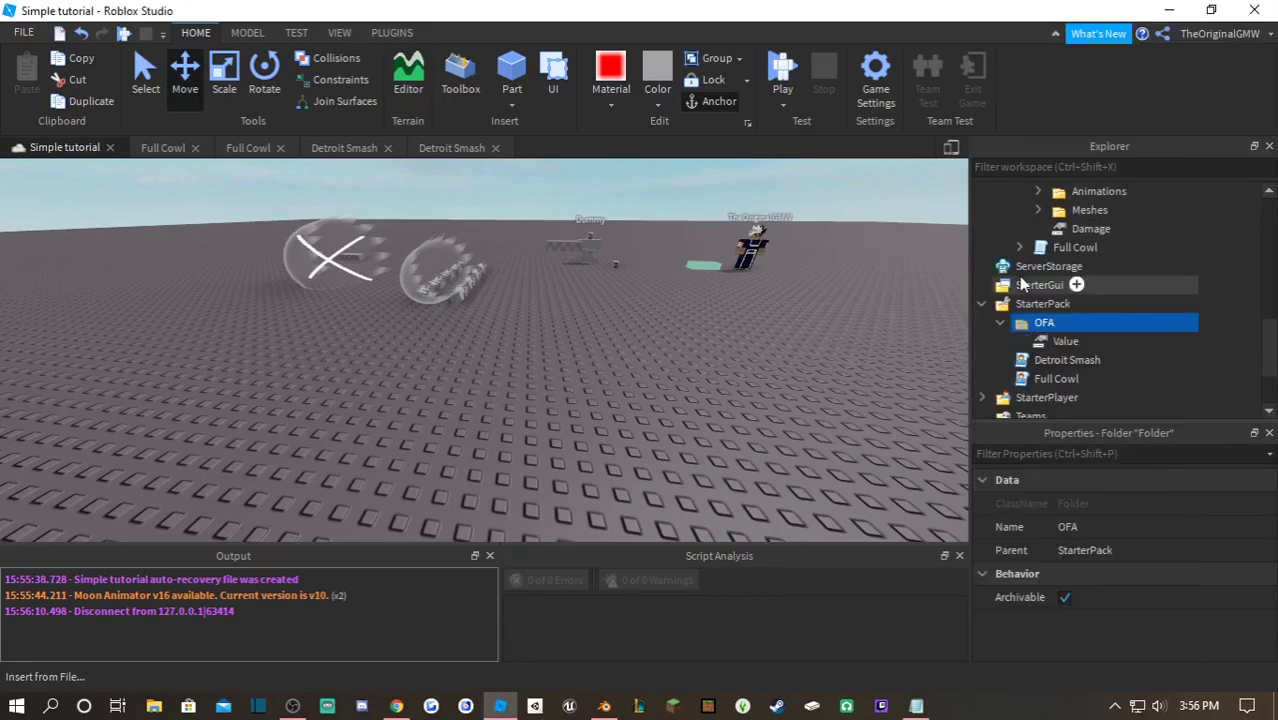
{"action": "left_click", "coordinate": [1066, 345]}
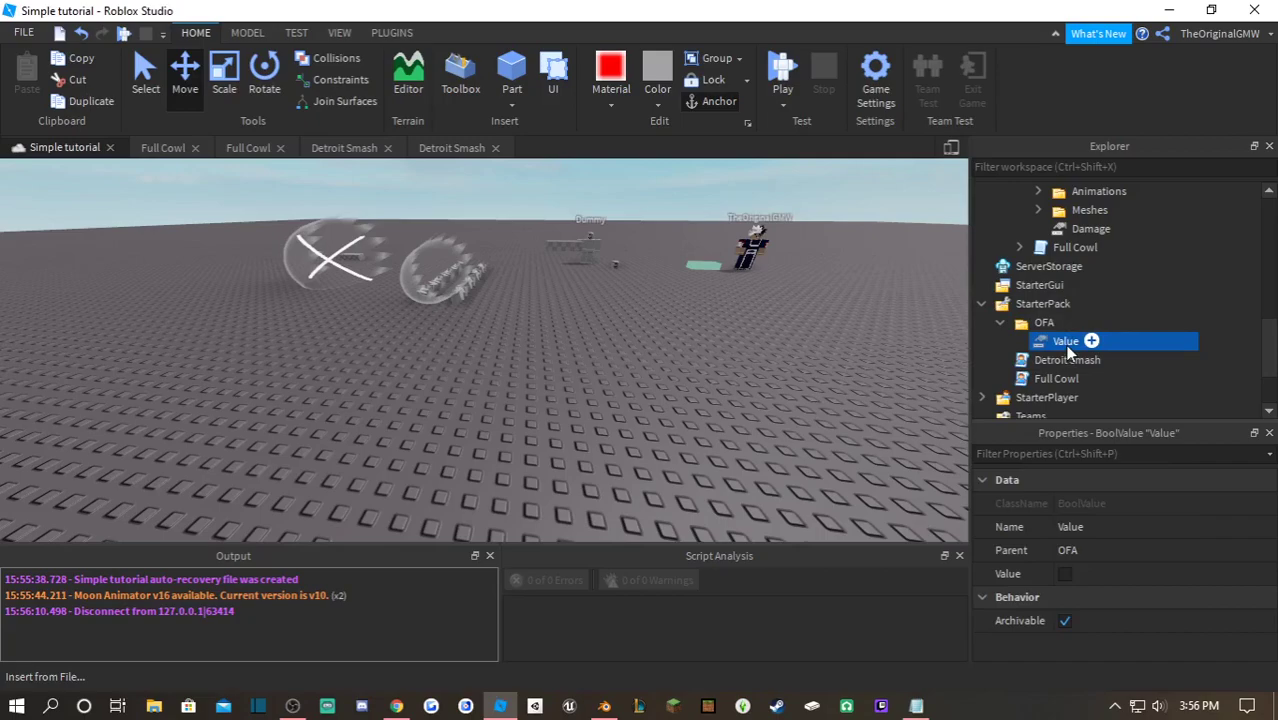
{"action": "double_click", "coordinate": [1066, 342]}
{"action": "type", "text": "Enabled"}
{"action": "key", "text": "Return"}
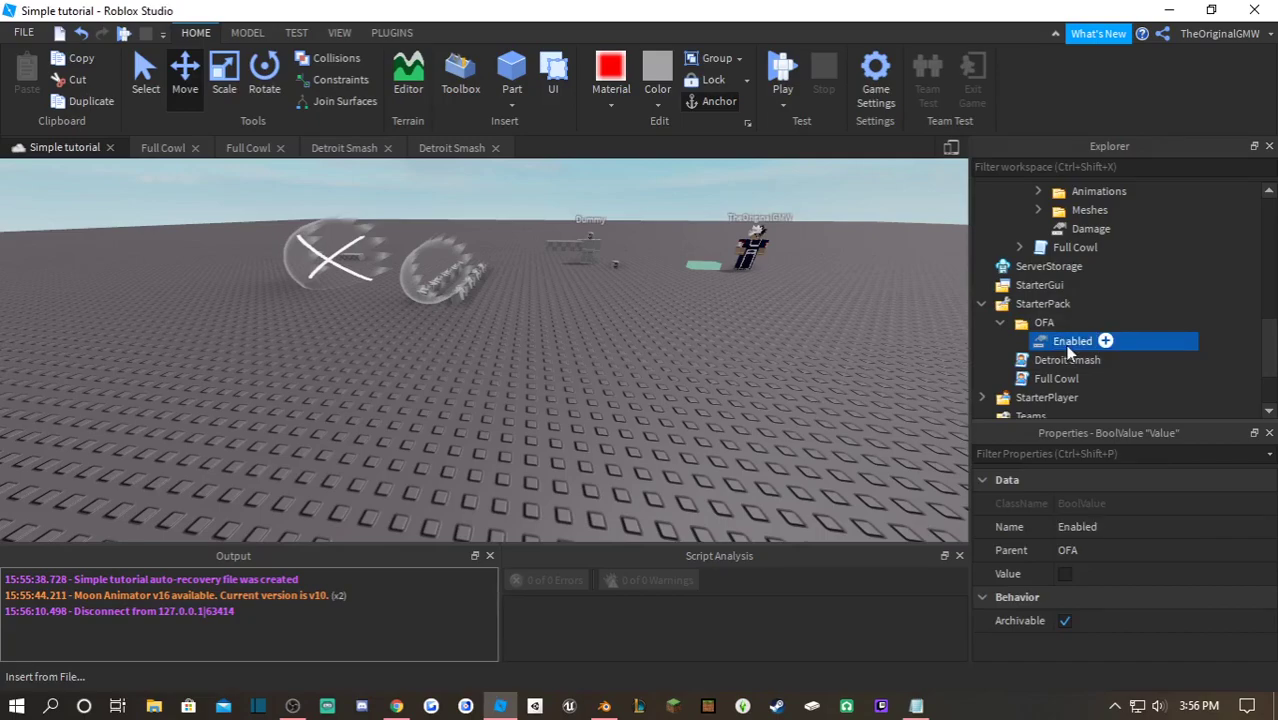
- Move the Detroit Smash and Full Cowl local scripts from StarterPack into its OFA folder
{"action": "left_click", "coordinate": [1037, 360]}
{"action": "left_click", "coordinate": [1056, 378], "text": "shift"}
{"action": "left_click_drag", "start_coordinate": [1056, 378], "coordinate": [1030, 304]}
{"action": "left_click", "coordinate": [1001, 323]}
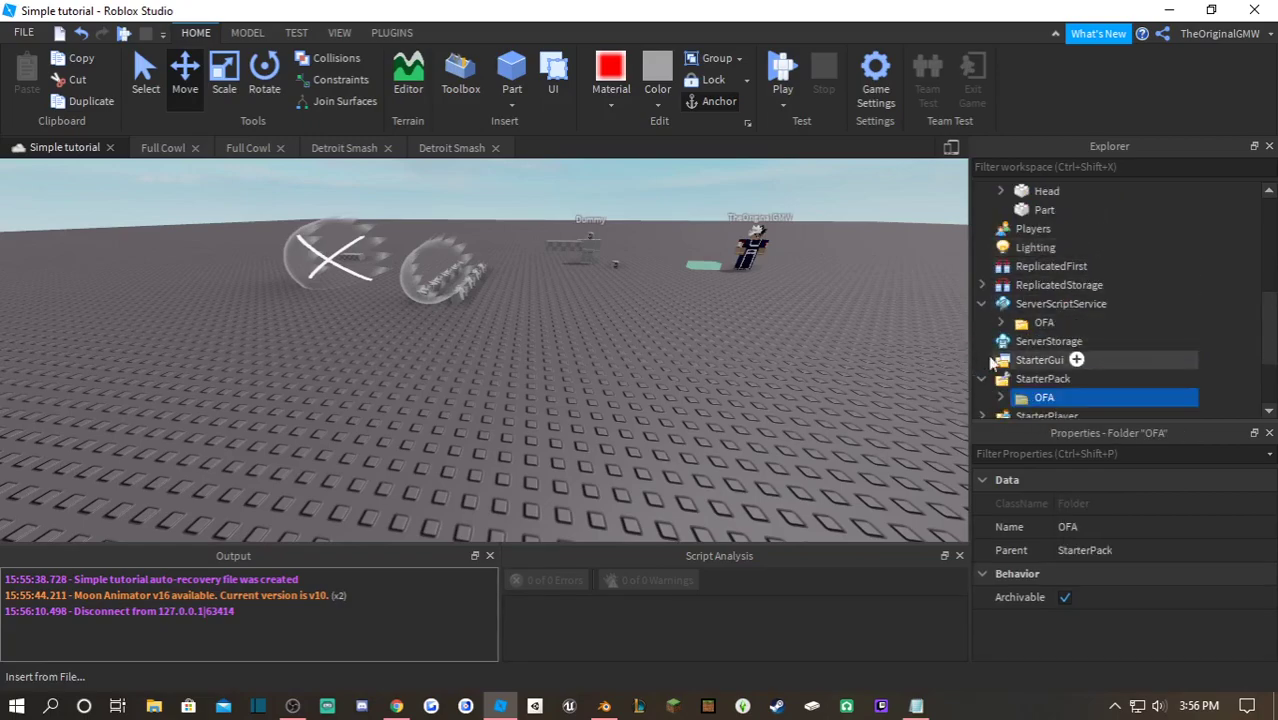
{"action": "left_click", "coordinate": [1001, 397]}
{"action": "scroll", "coordinate": [1016, 390], "scroll_direction": "down", "scroll_amount": 2}
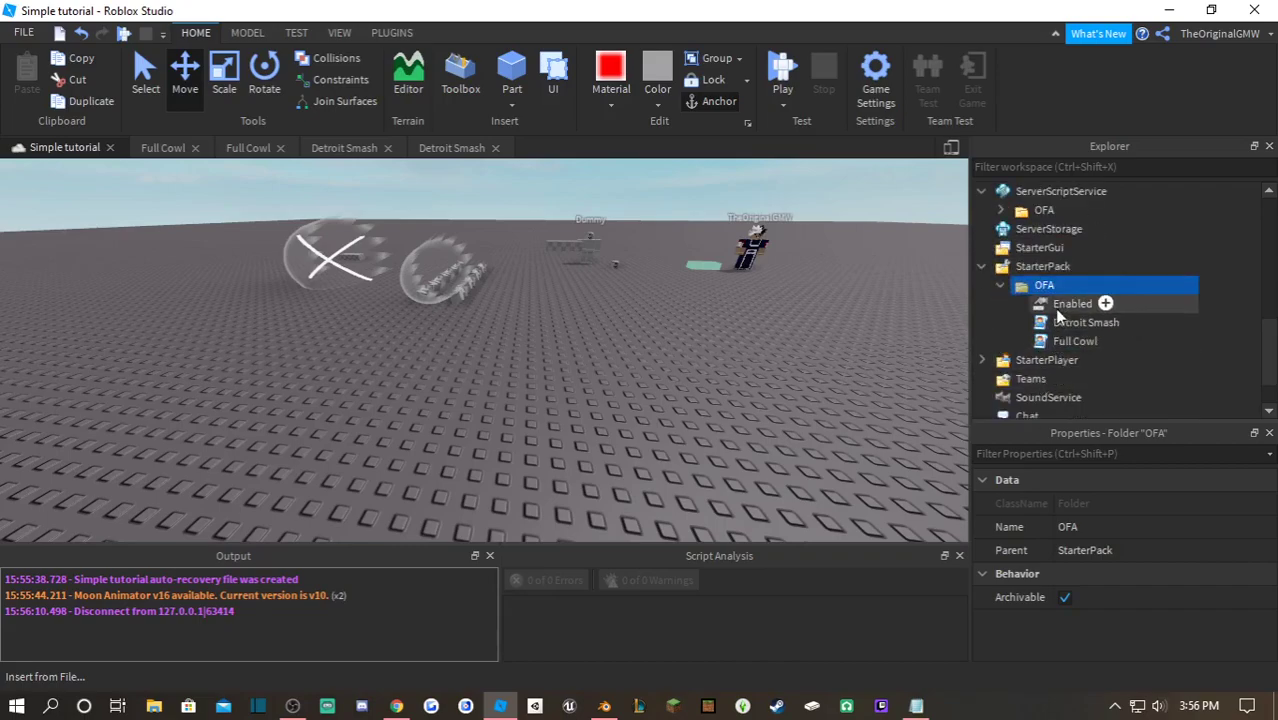
- In the Full Cowl local script, declare local Enabled = script.Parent:WaitForChild("Enabled") below the UIS variable, followed by a blank line
{"action": "double_click", "coordinate": [1085, 322]}
{"action": "double_click", "coordinate": [1072, 341]}
{"action": "scroll", "coordinate": [300, 350], "scroll_direction": "up", "scroll_amount": 3}
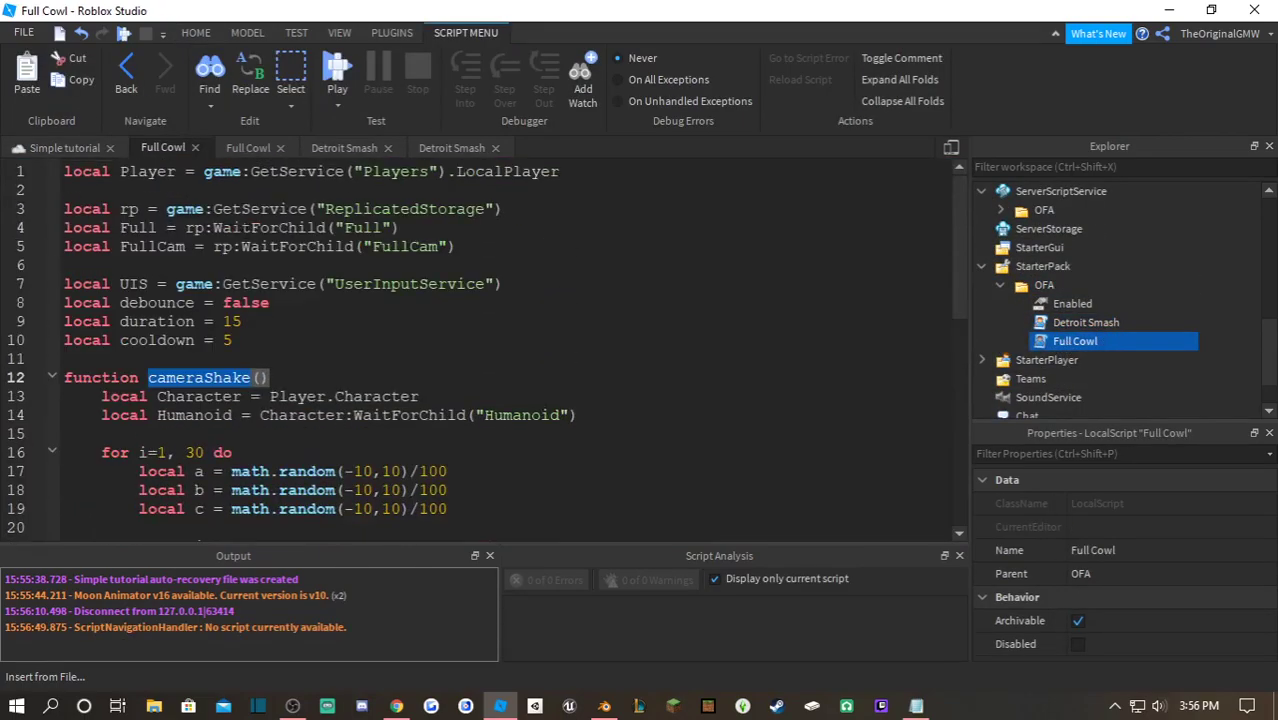
{"action": "left_click", "coordinate": [545, 285]}
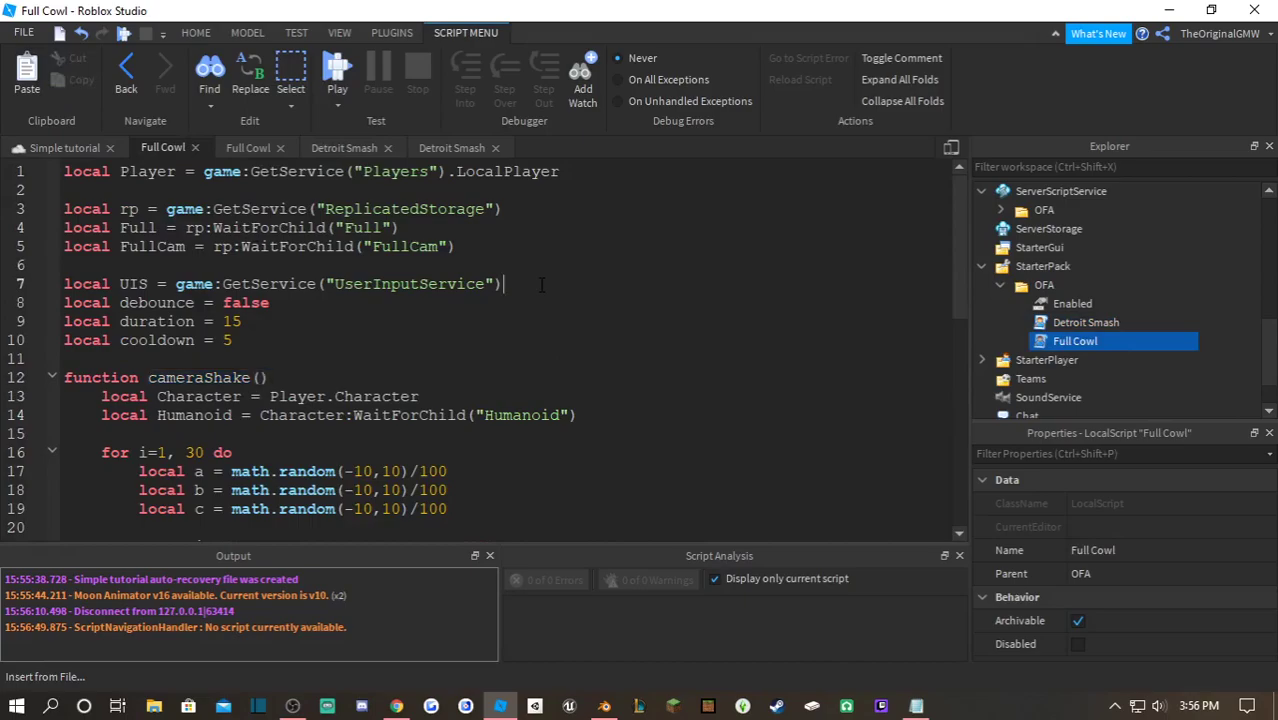
{"action": "key", "text": "Return"}
{"action": "key", "text": "Return"}
{"action": "type", "text": "locla"}
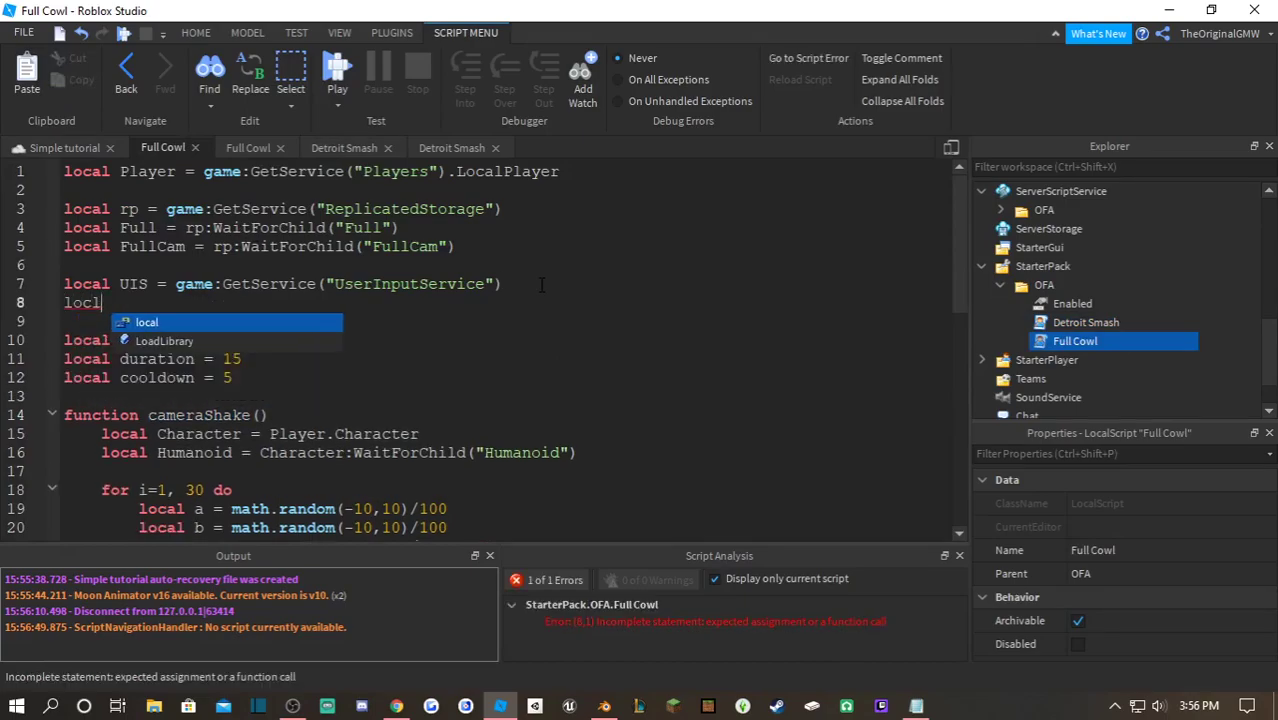
{"action": "key", "text": "BackSpace"}
{"action": "type", "text": "al "}
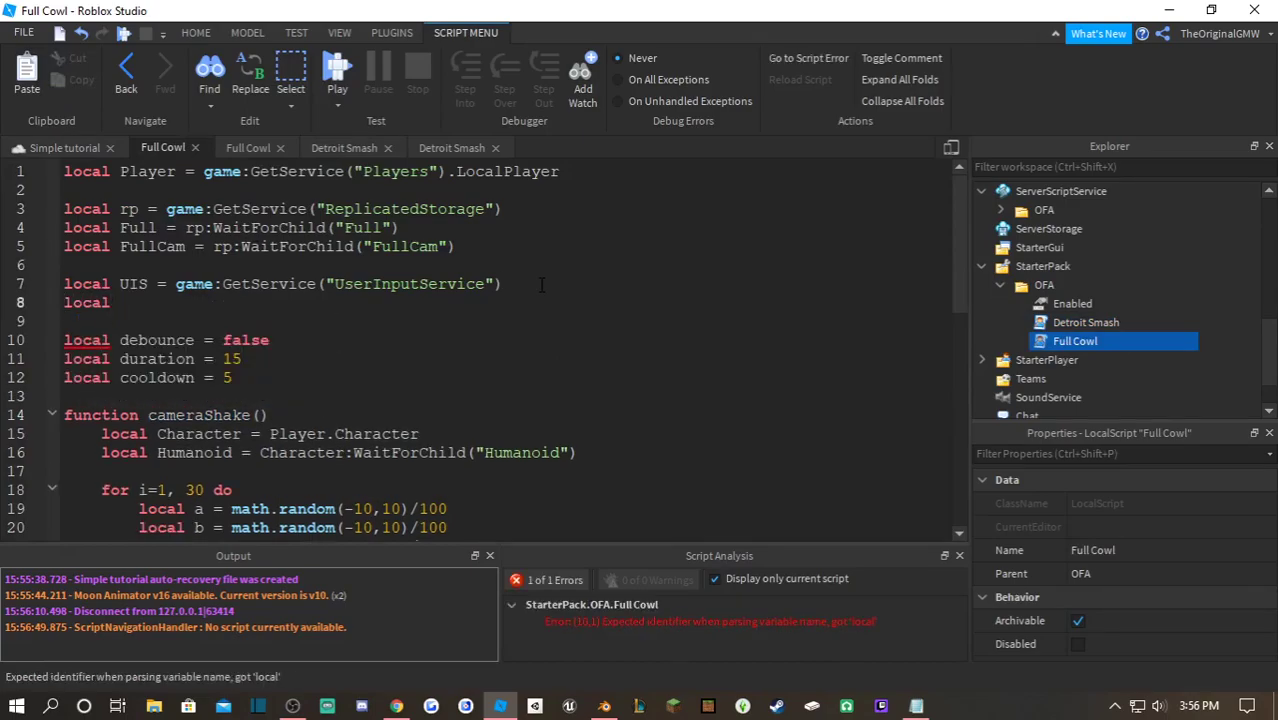
{"action": "type", "text": "Ene"}
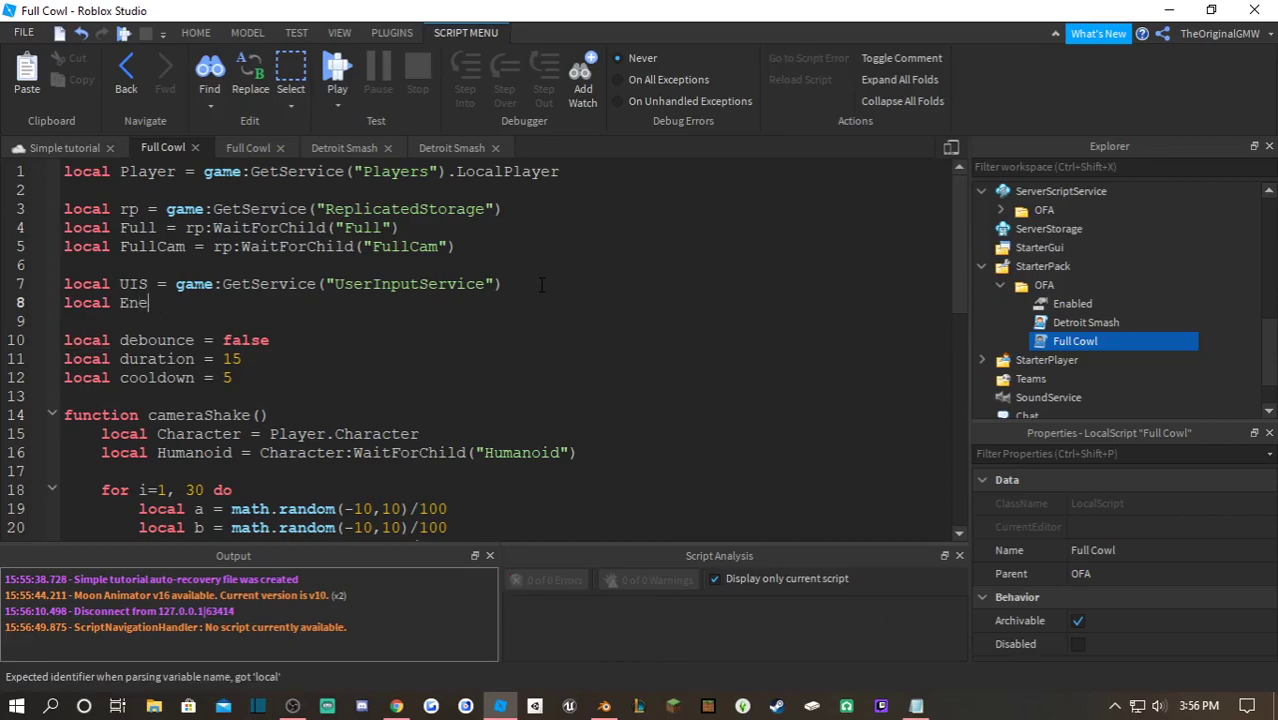
{"action": "key", "text": "BackSpace"}
{"action": "type", "text": "abled = script"}
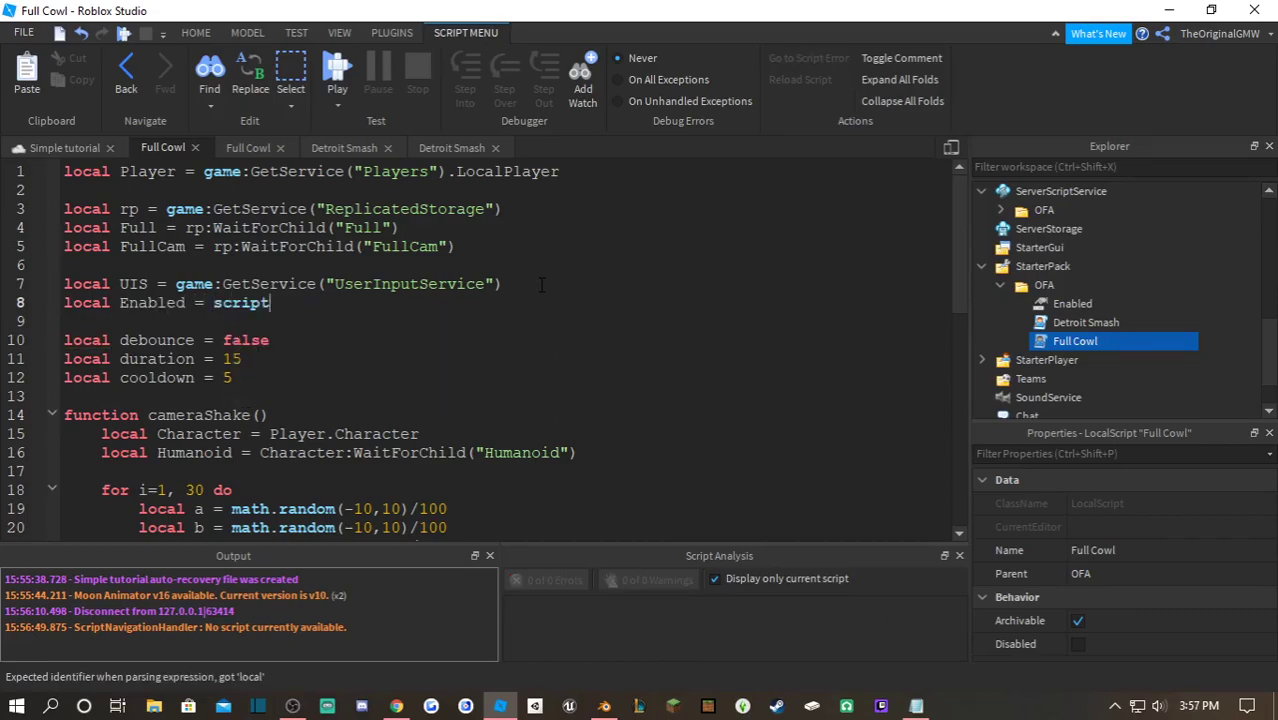
{"action": "type", "text": ".Parent:WaitForChild(\"Enabled\")"}
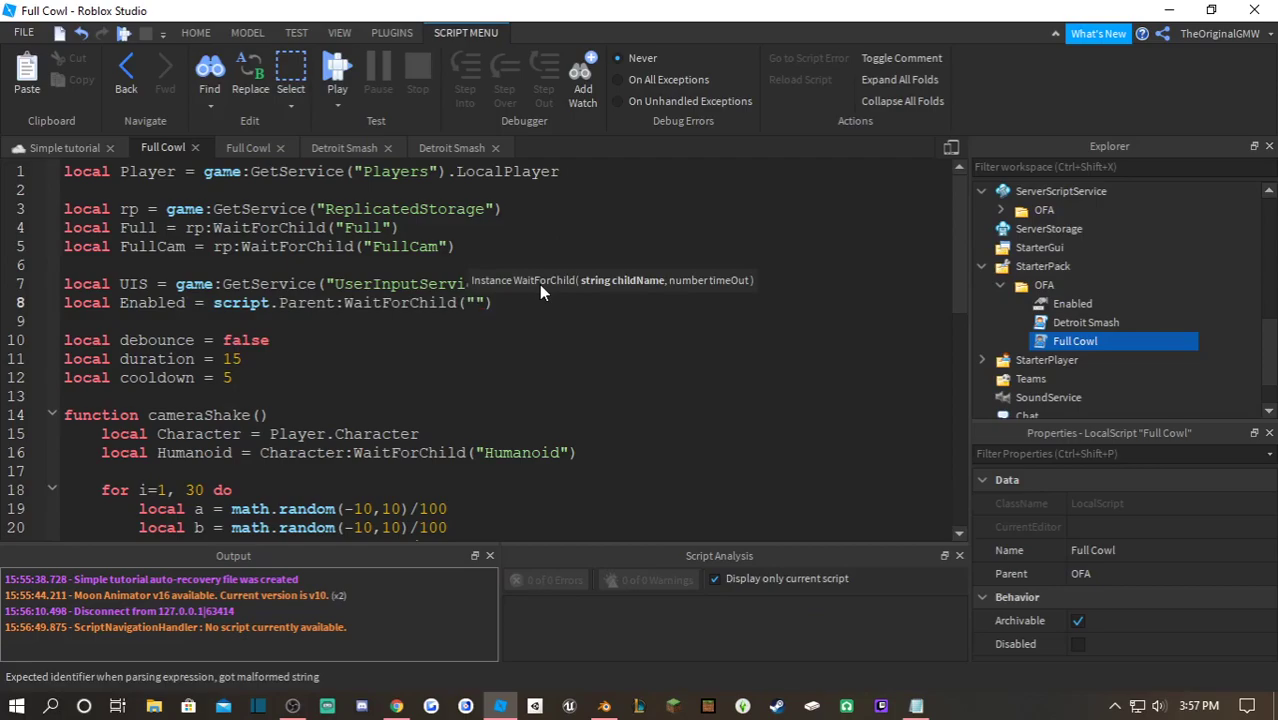
- Copy the Enabled declaration into the Detroit Smash local script below the UIS variable, leaving a blank line after it
{"action": "left_click_drag", "start_coordinate": [559, 302], "coordinate": [64, 302]}
{"action": "key", "text": "ctrl+c"}
{"action": "left_click", "coordinate": [348, 150]}
{"action": "scroll", "coordinate": [542, 313], "scroll_direction": "up", "scroll_amount": 3}
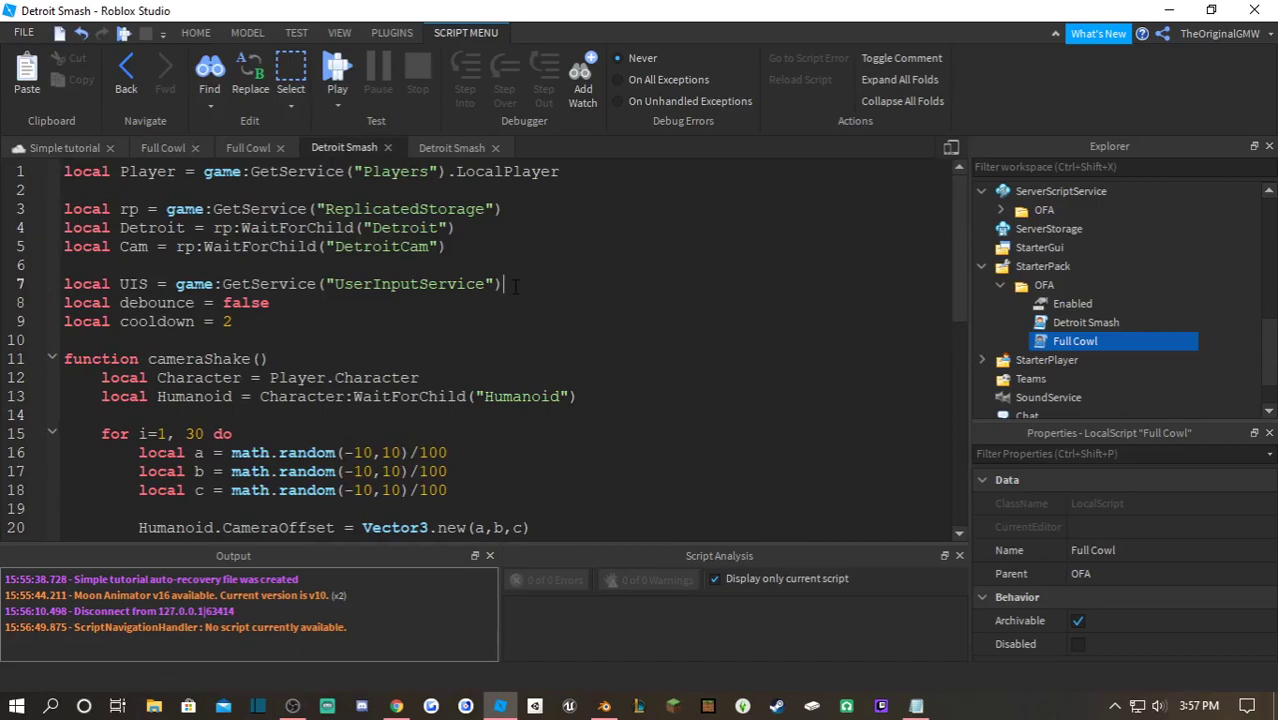
{"action": "key", "text": "Return"}
{"action": "key", "text": "ctrl+v"}
{"action": "key", "text": "Return"}
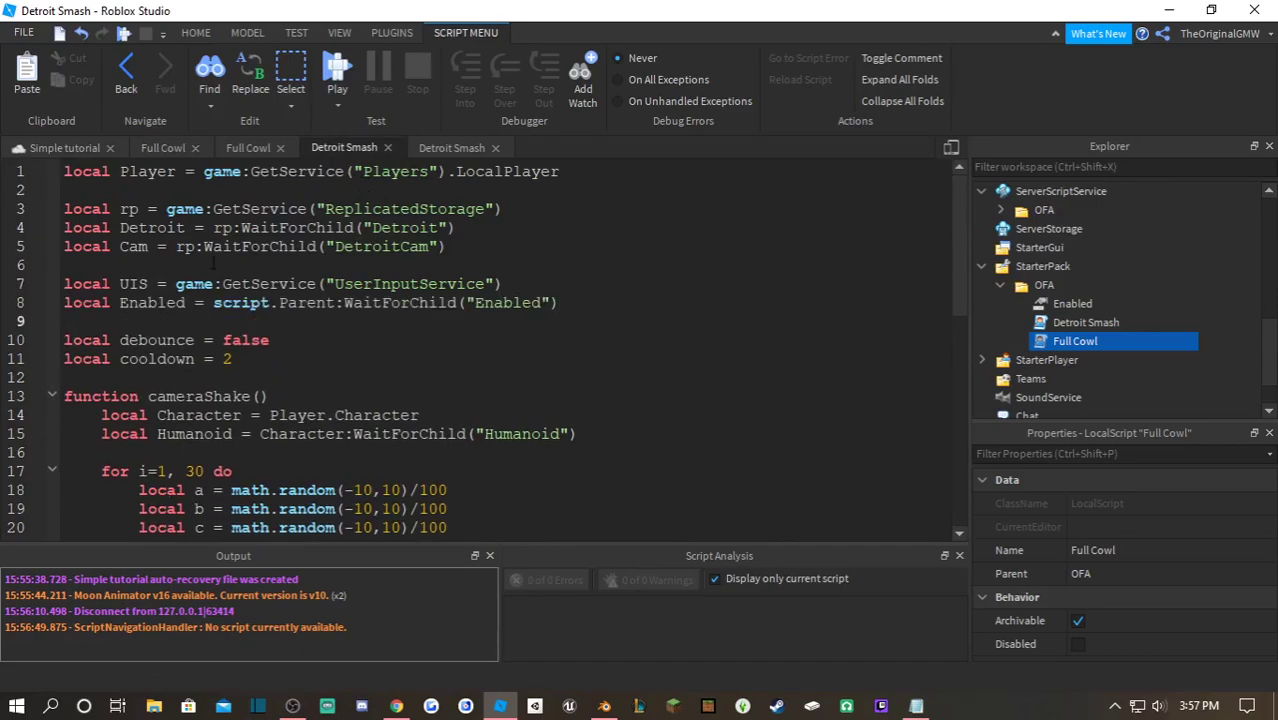
- In the Detroit Smash local script, extend the debounce == false condition with and Enabled.Value == false
{"action": "double_click", "coordinate": [150, 302]}
{"action": "scroll", "coordinate": [240, 393], "scroll_direction": "down", "scroll_amount": 9}
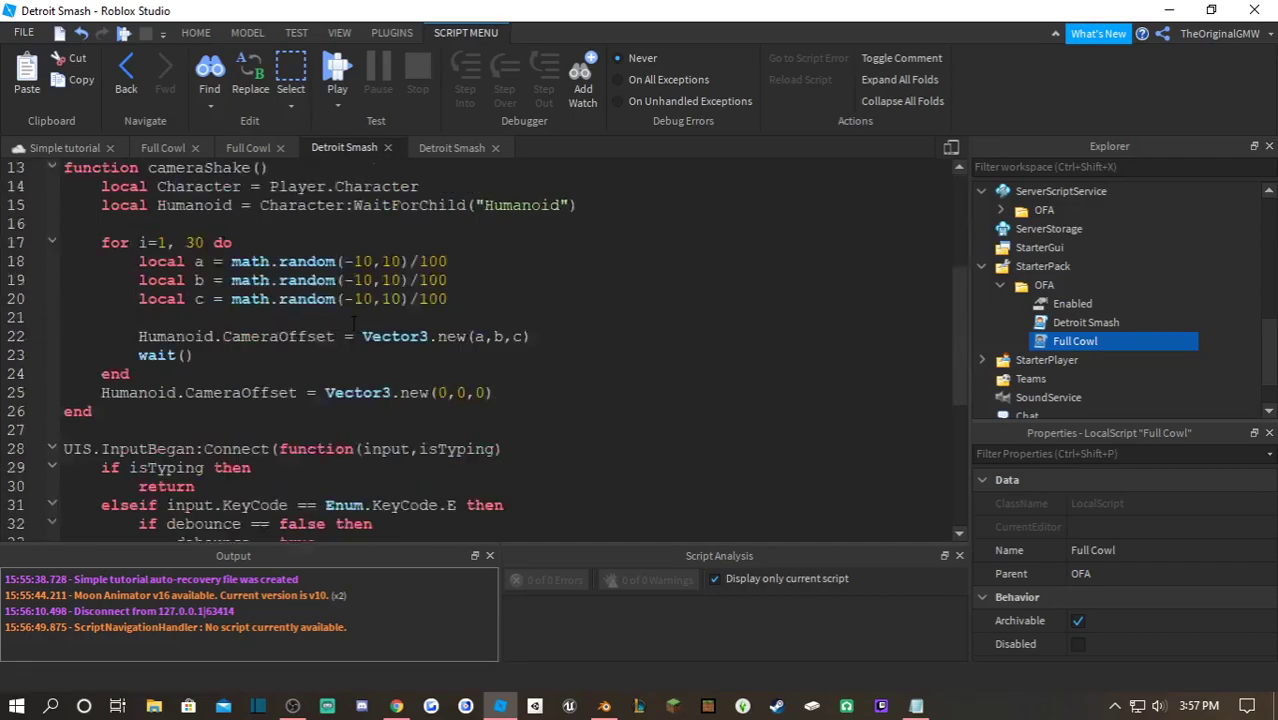
{"action": "scroll", "coordinate": [248, 399], "scroll_direction": "up", "scroll_amount": 2}
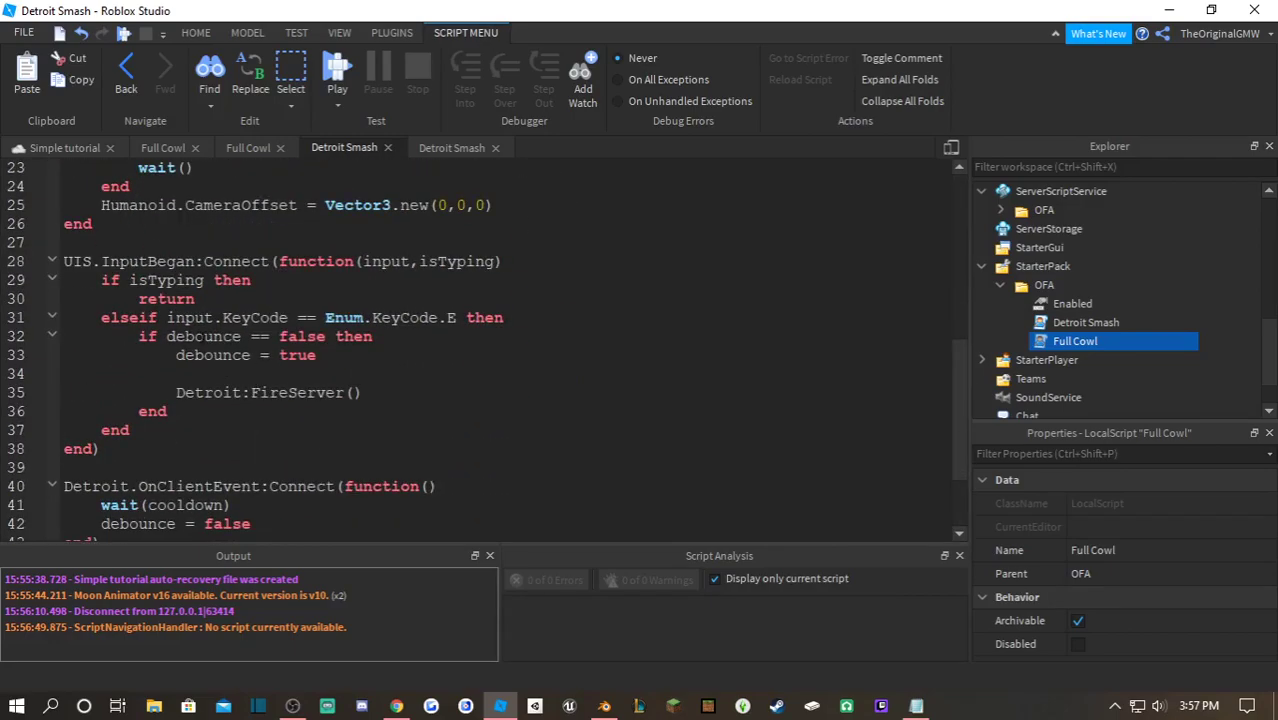
{"action": "left_click", "coordinate": [326, 336]}
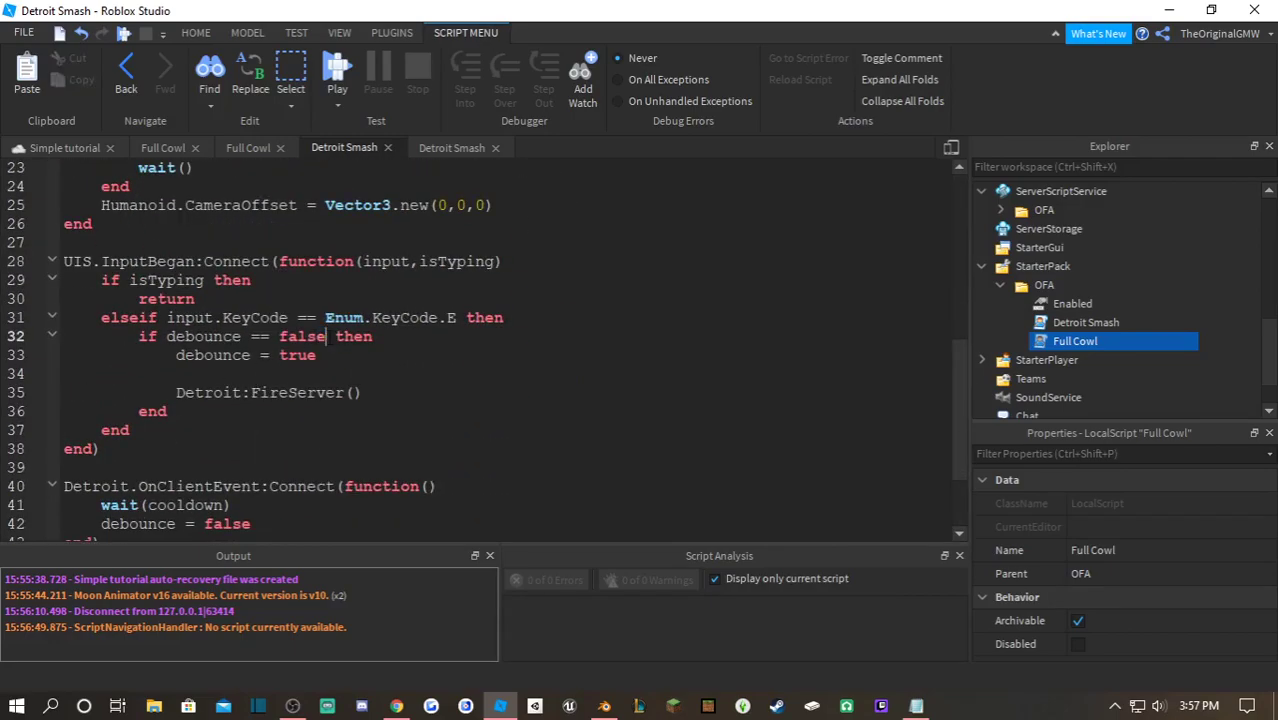
{"action": "type", "text": "and Enabled"}
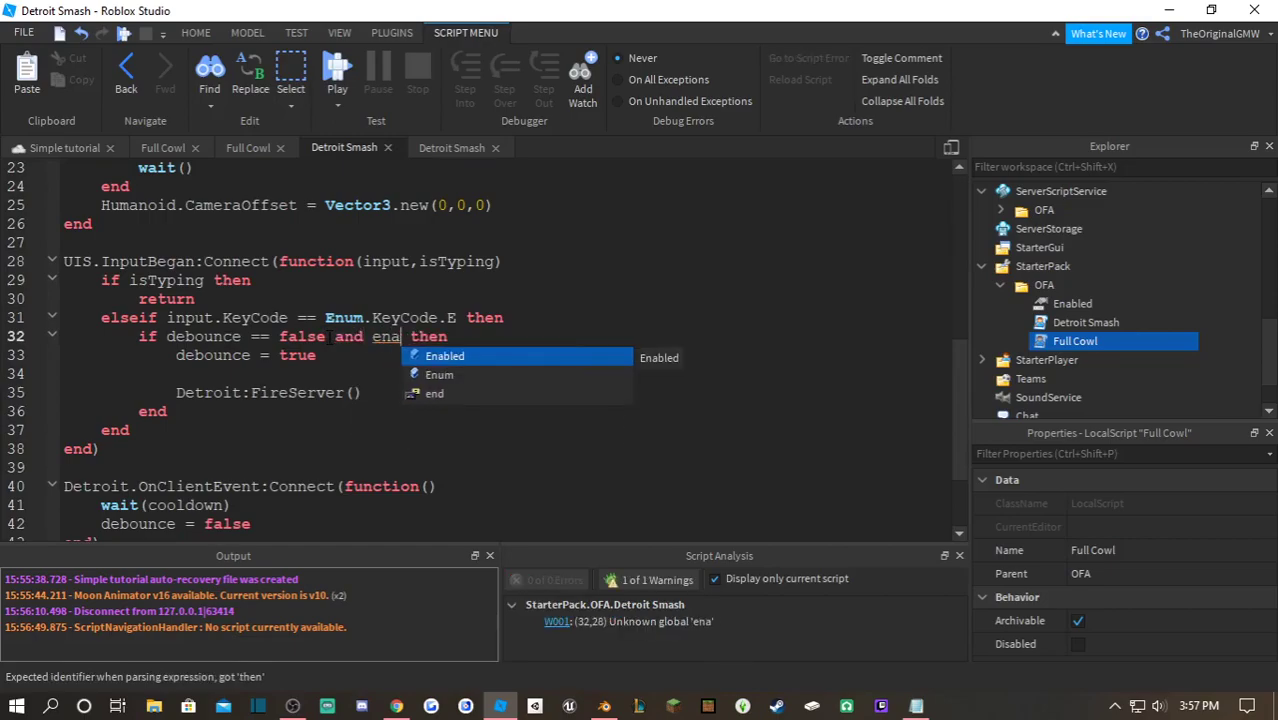
{"action": "key", "text": "BackSpace"}
{"action": "type", "text": ".Value =="}
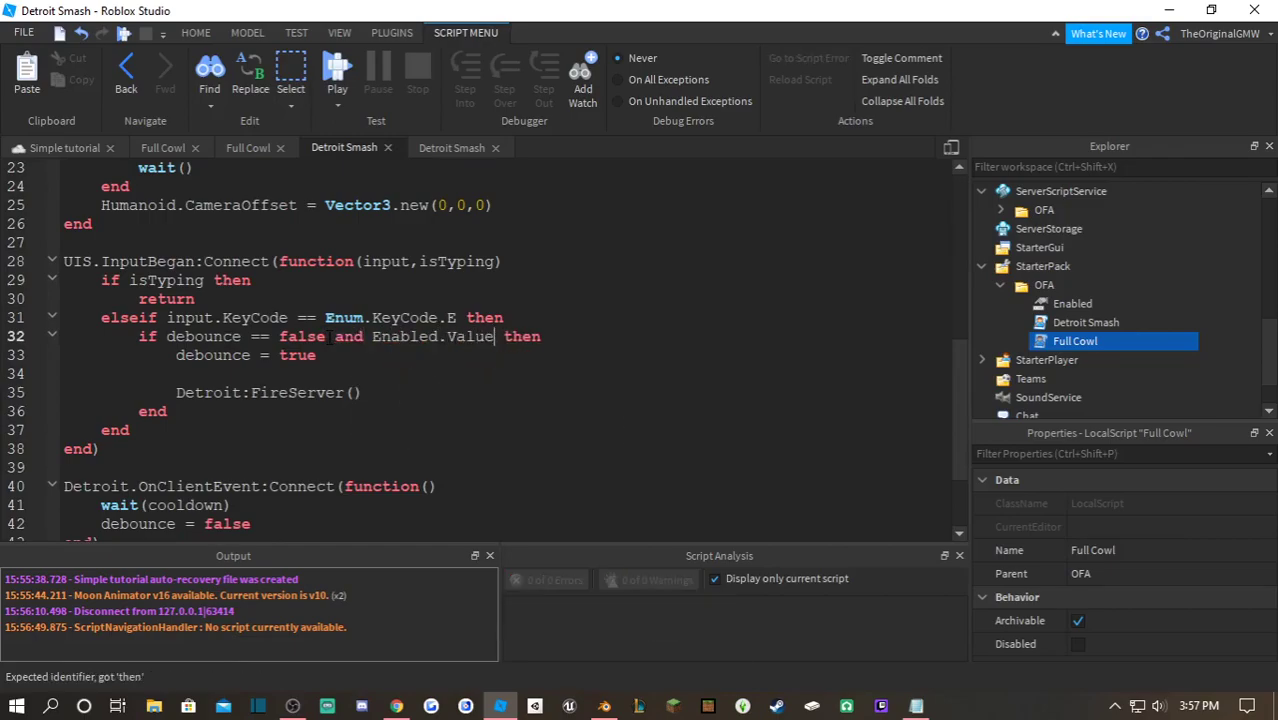
{"action": "type", "text": " false"}
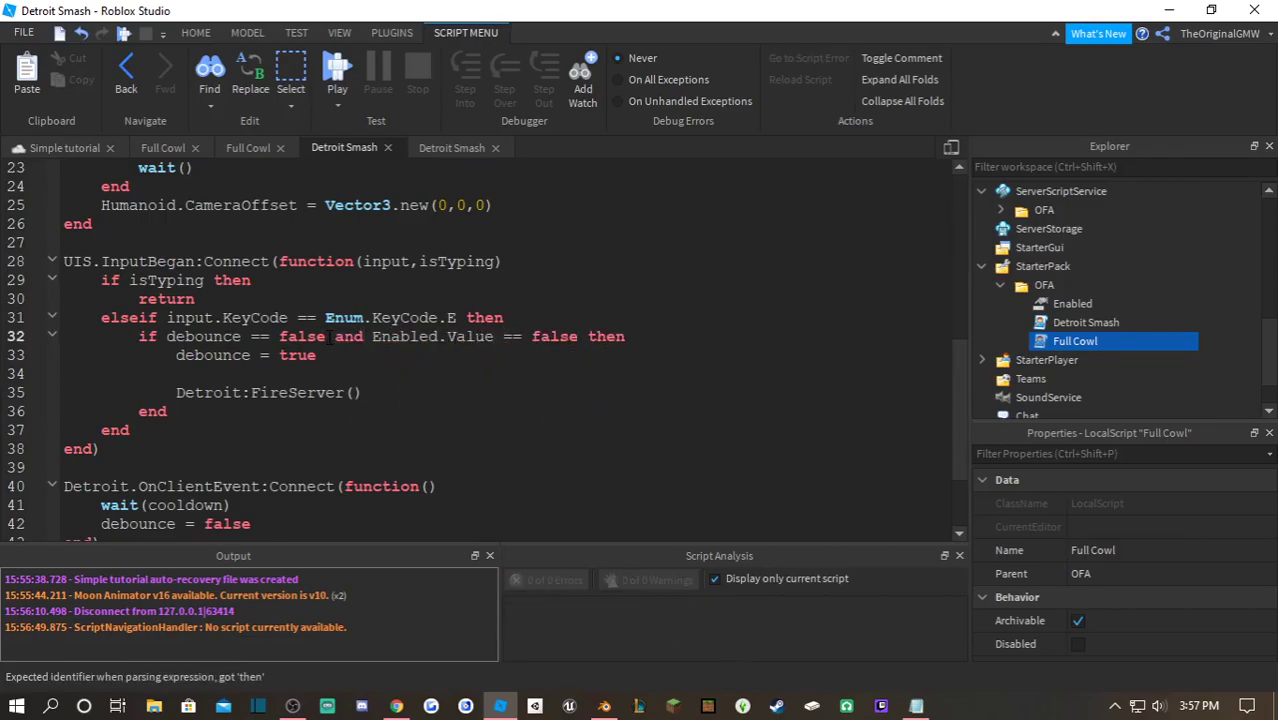
- Add the same and Enabled.Value == false check to the debounce condition in the Full Cowl local script
{"action": "left_click_drag", "start_coordinate": [578, 337], "coordinate": [347, 337]}
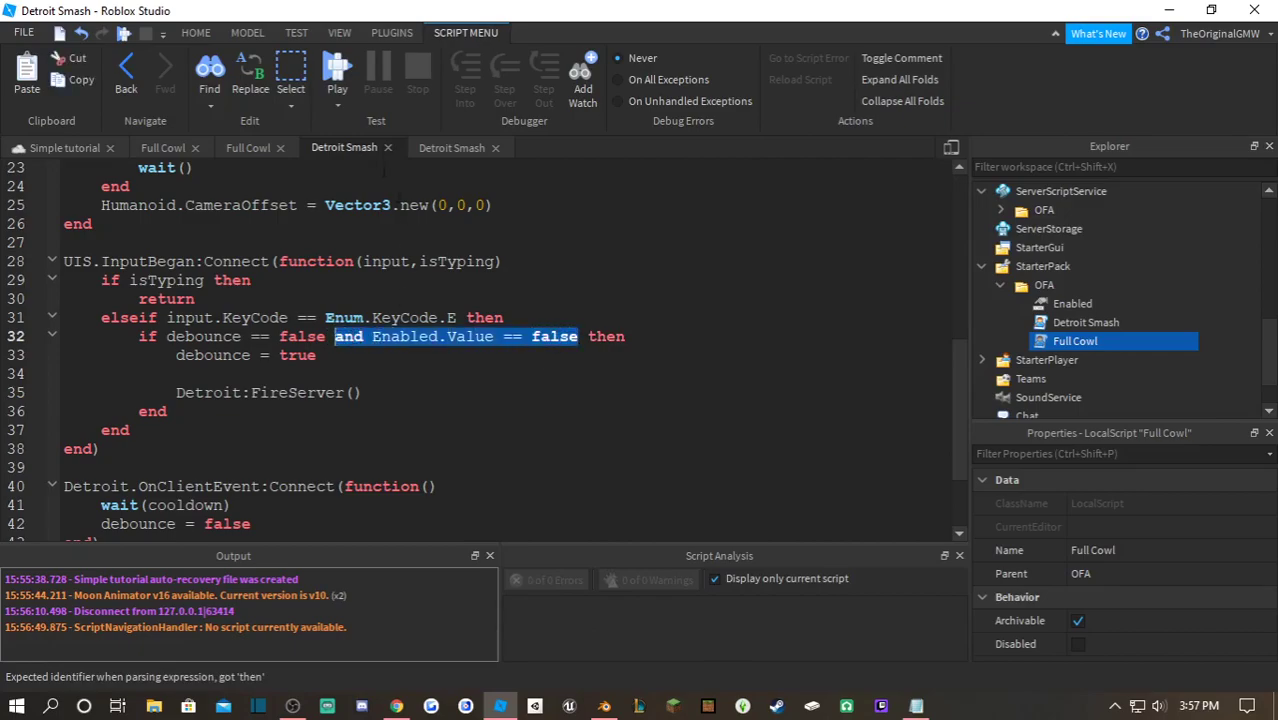
{"action": "left_click", "coordinate": [166, 147]}
{"action": "scroll", "coordinate": [491, 333], "scroll_direction": "down", "scroll_amount": 7}
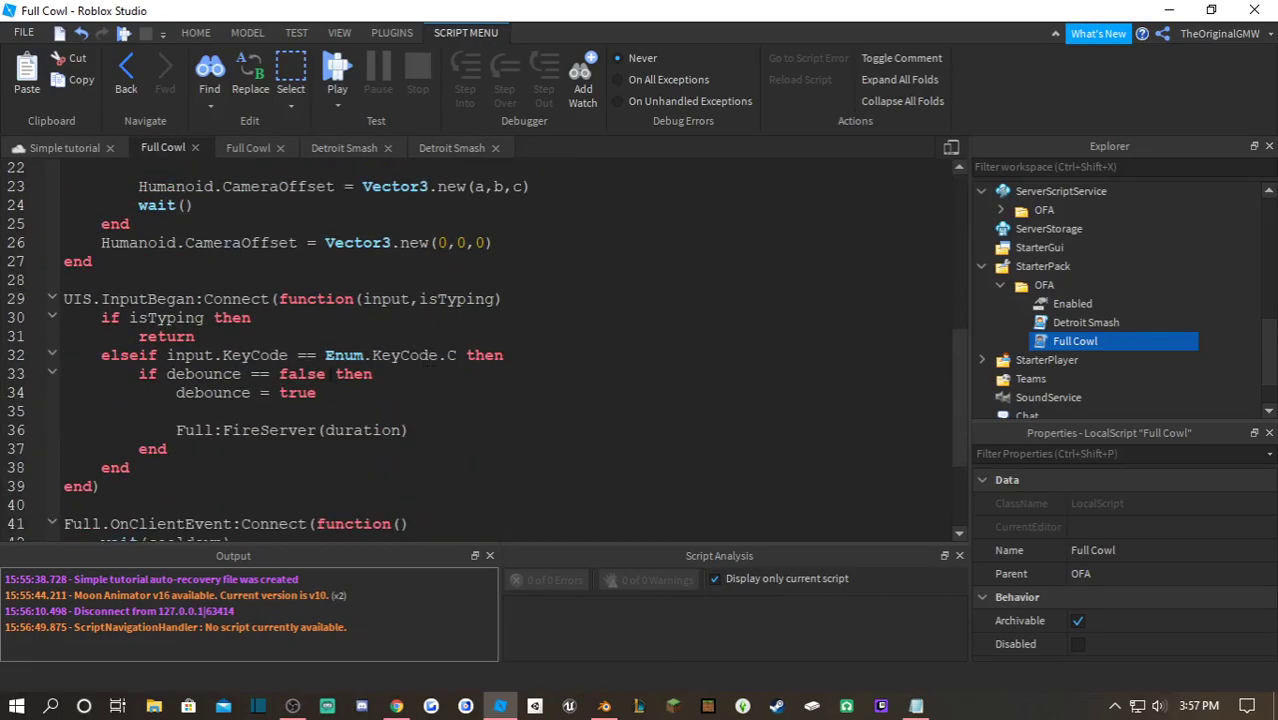
{"action": "left_click", "coordinate": [326, 374]}
{"action": "type", "text": "and Enabled.Value == false"}
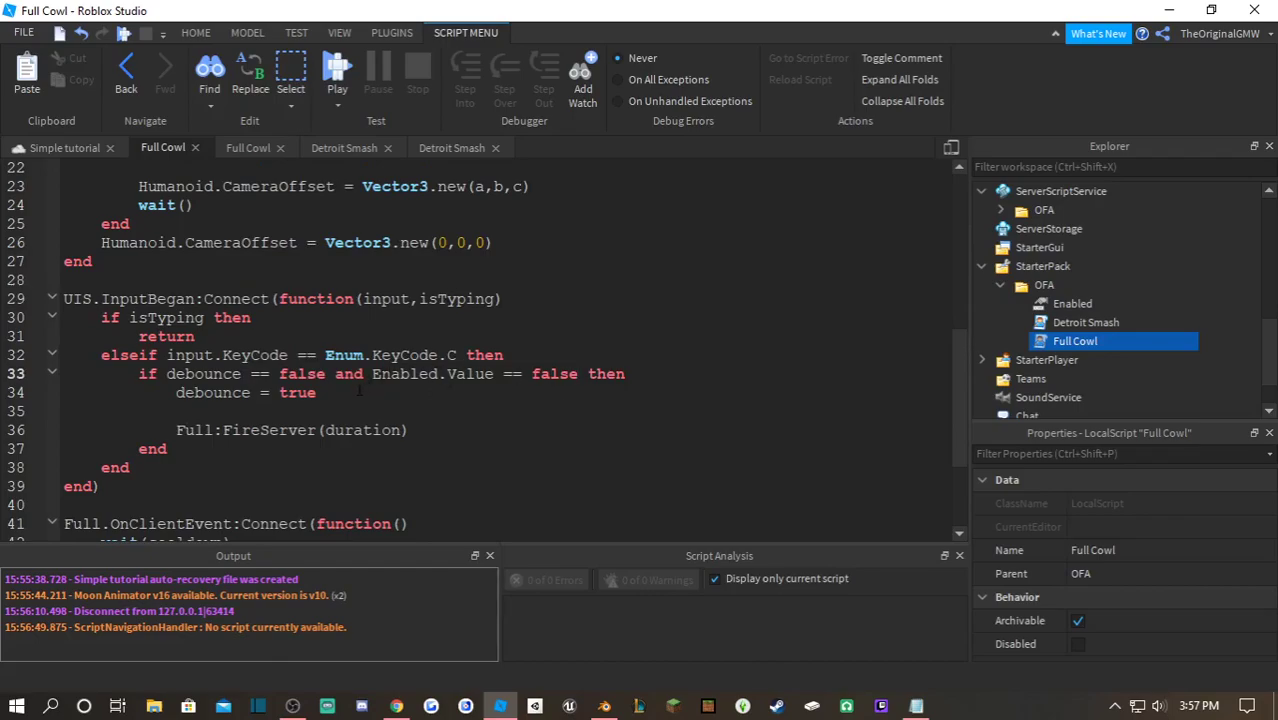
- Add the line Enabled.Value = true directly below debounce = true in the Full Cowl local script
{"action": "key", "text": "Return"}
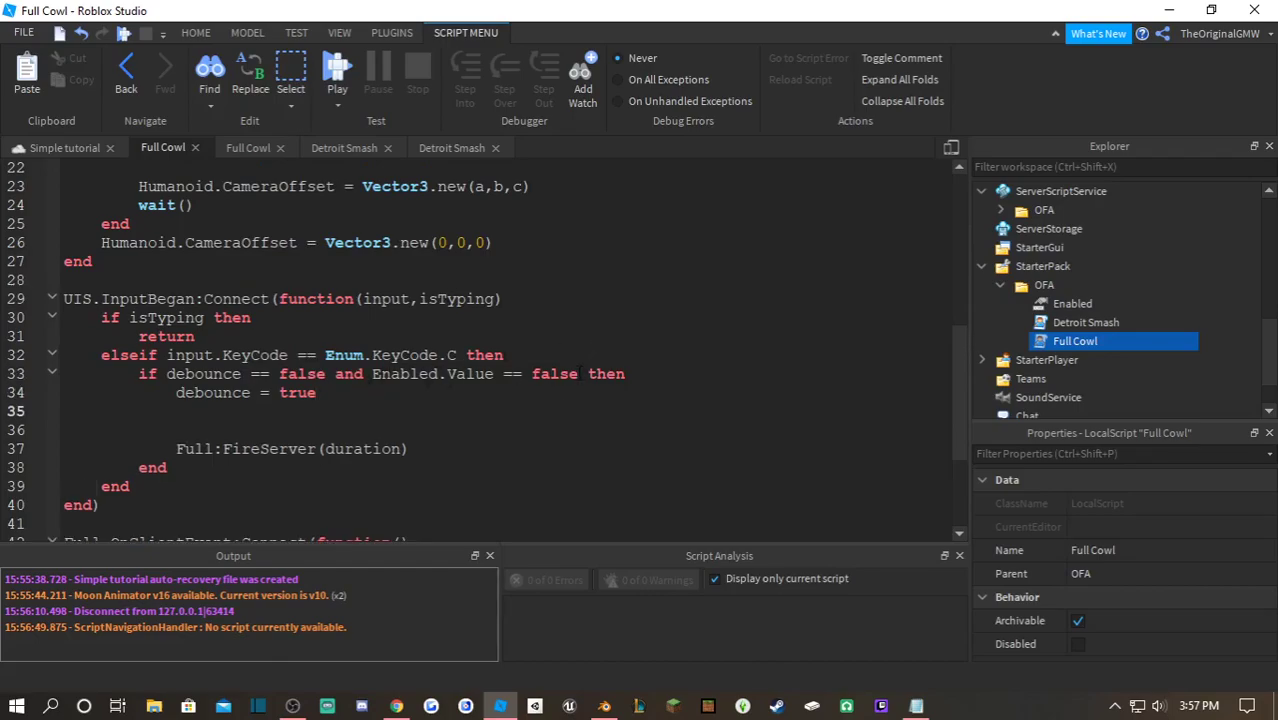
{"action": "left_click_drag", "start_coordinate": [579, 374], "coordinate": [381, 374]}
{"action": "key", "text": "ctrl+c"}
{"action": "left_click", "coordinate": [239, 411]}
{"action": "key", "text": "ctrl+v"}
{"action": "double_click", "coordinate": [358, 411]}
{"action": "left_click", "coordinate": [320, 411]}
{"action": "key", "text": "BackSpace"}
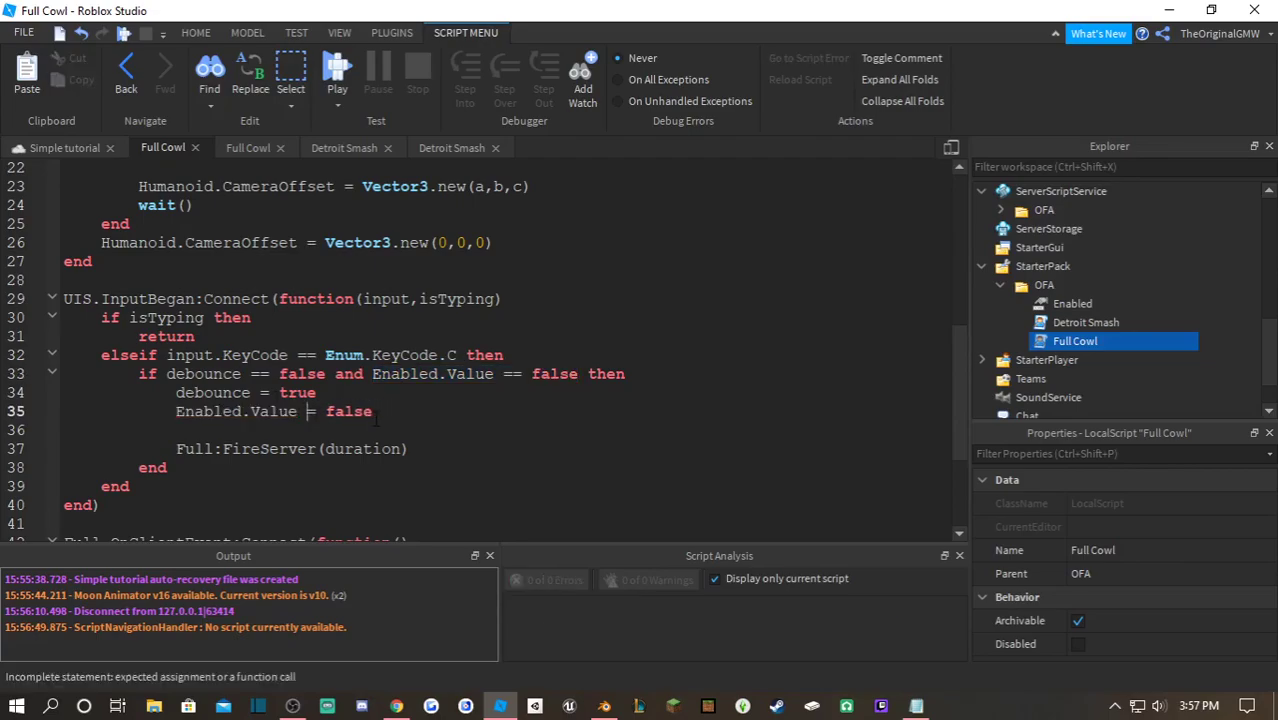
{"action": "double_click", "coordinate": [348, 411]}
{"action": "type", "text": "true"}
- Copy the Enabled.Value = true line into the Detroit Smash local script directly below debounce = true
{"action": "left_click_drag", "start_coordinate": [363, 411], "coordinate": [176, 411]}
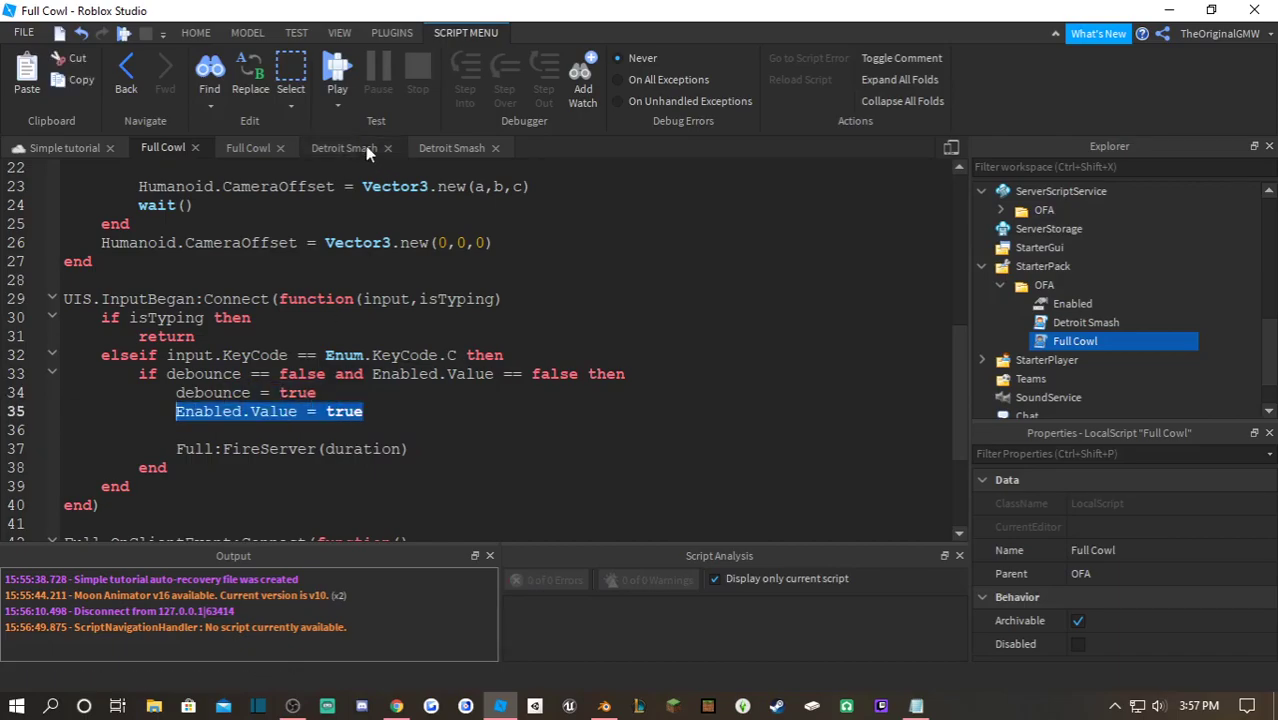
{"action": "left_click", "coordinate": [340, 148]}
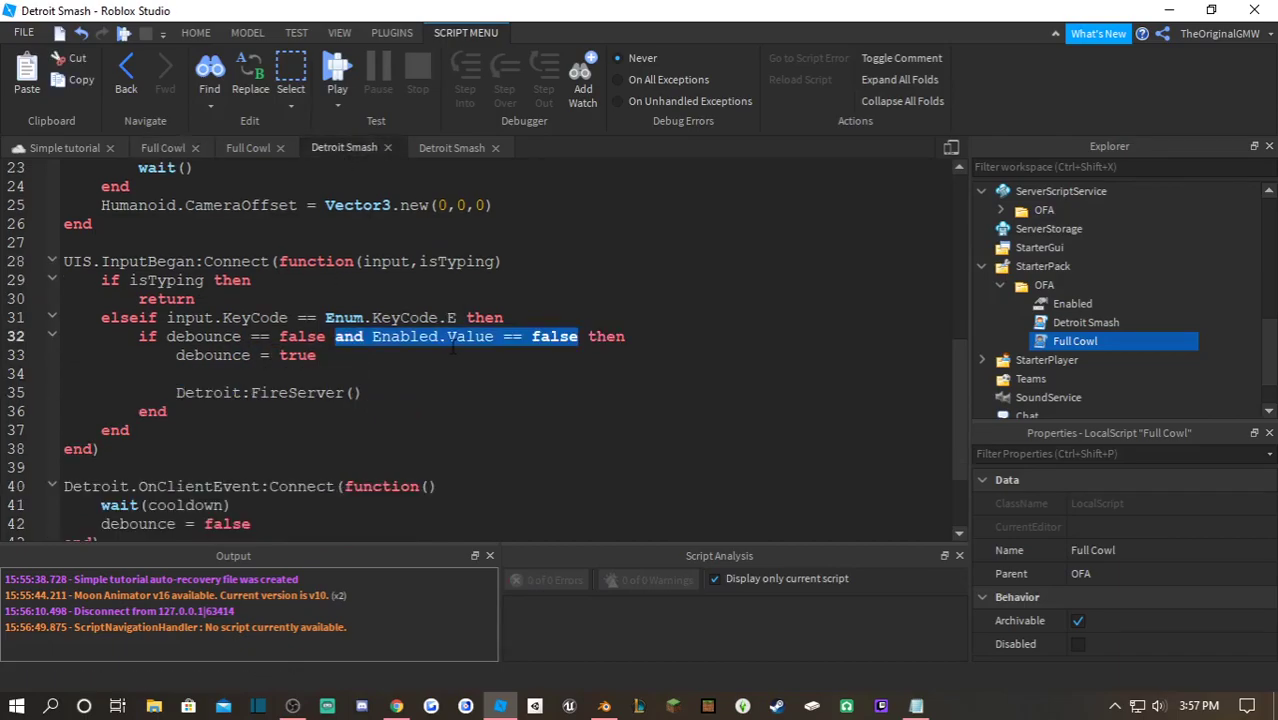
{"action": "left_click", "coordinate": [340, 355]}
{"action": "key", "text": "Return"}
{"action": "key", "text": "ctrl+v"}
- Start Detroit Smash's Detroit.OnClientEvent handler with Enabled.Value = false, followed by a blank line before wait(cooldown)
{"action": "scroll", "coordinate": [269, 357], "scroll_direction": "down", "scroll_amount": 3}
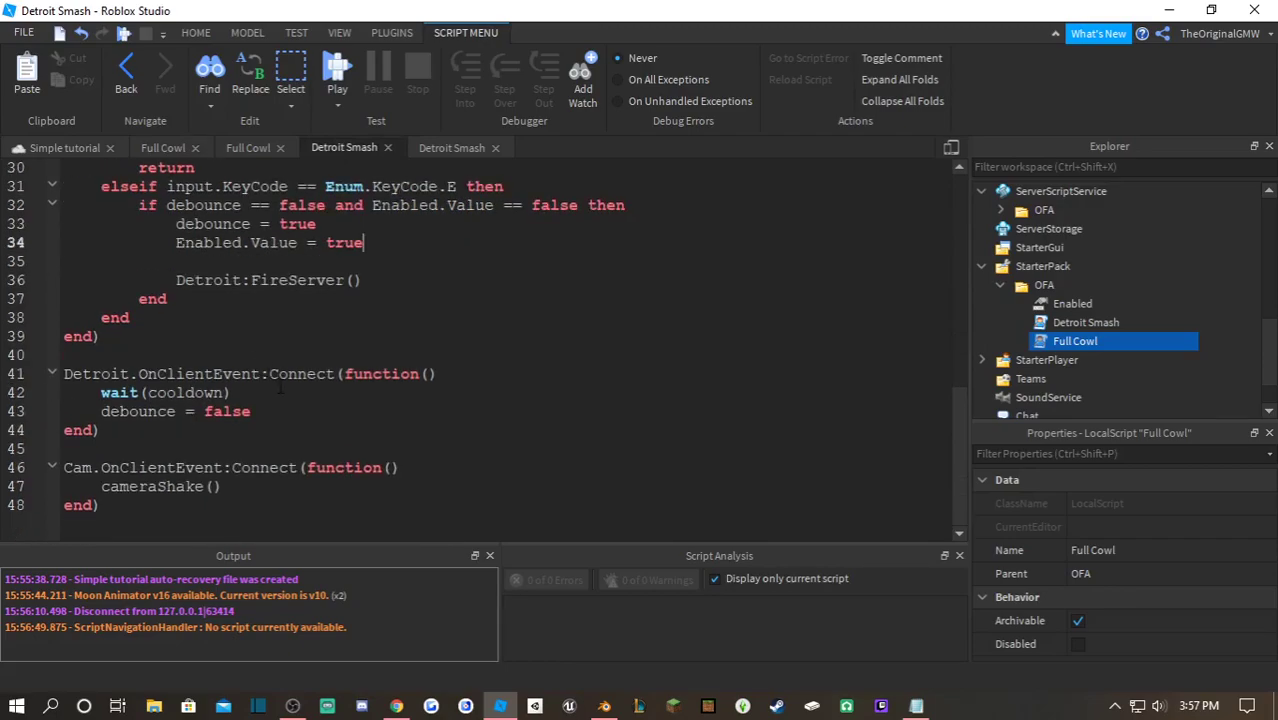
{"action": "left_click", "coordinate": [288, 403]}
{"action": "key", "text": "Return"}
{"action": "key", "text": "ctrl+v"}
{"action": "key", "text": "ctrl+z"}
{"action": "key", "text": "BackSpace"}
{"action": "left_click", "coordinate": [463, 378]}
{"action": "key", "text": "Return"}
{"action": "key", "text": "ctrl+v"}
{"action": "key", "text": "Return"}
{"action": "key", "text": "BackSpace"}
{"action": "double_click", "coordinate": [270, 393]}
{"action": "type", "text": "false"}
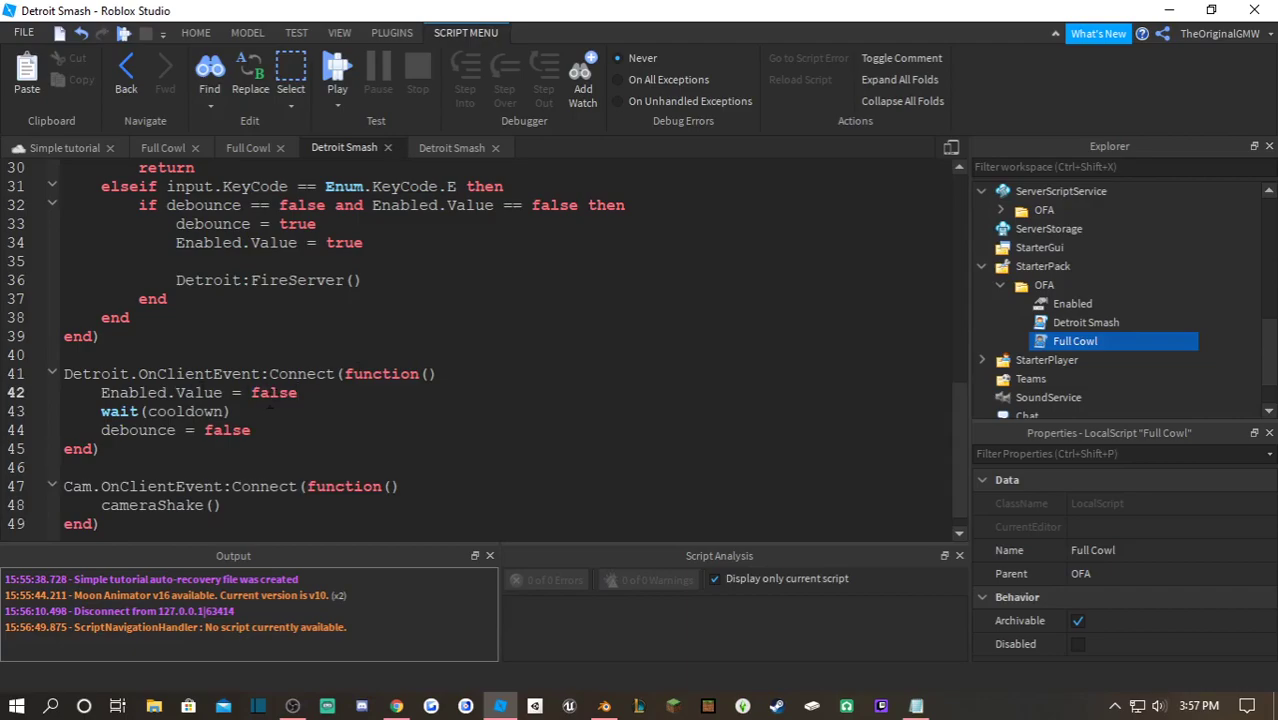
{"action": "key", "text": "Return"}
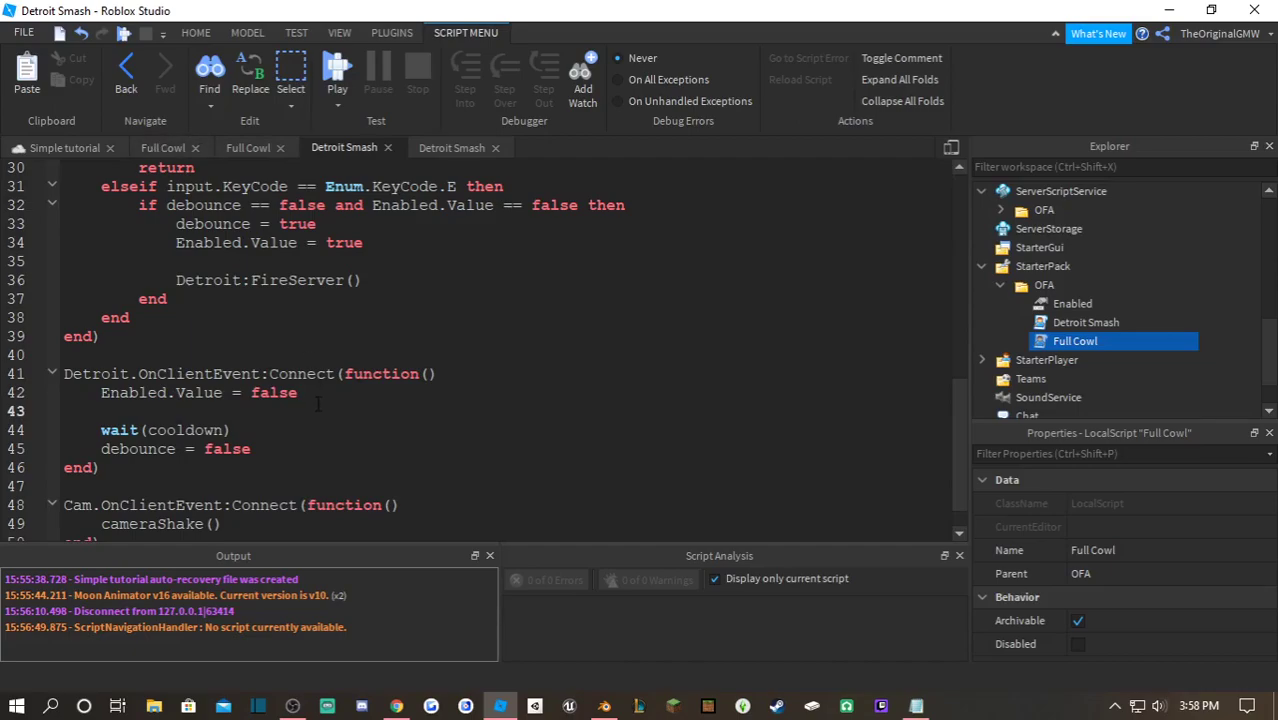
- In the Detroit Smash local script, add wait(2) and Enabled.Value = false below Detroit:FireServer(), separated by a blank line
{"action": "scroll", "coordinate": [320, 400], "scroll_direction": "up", "scroll_amount": 2}
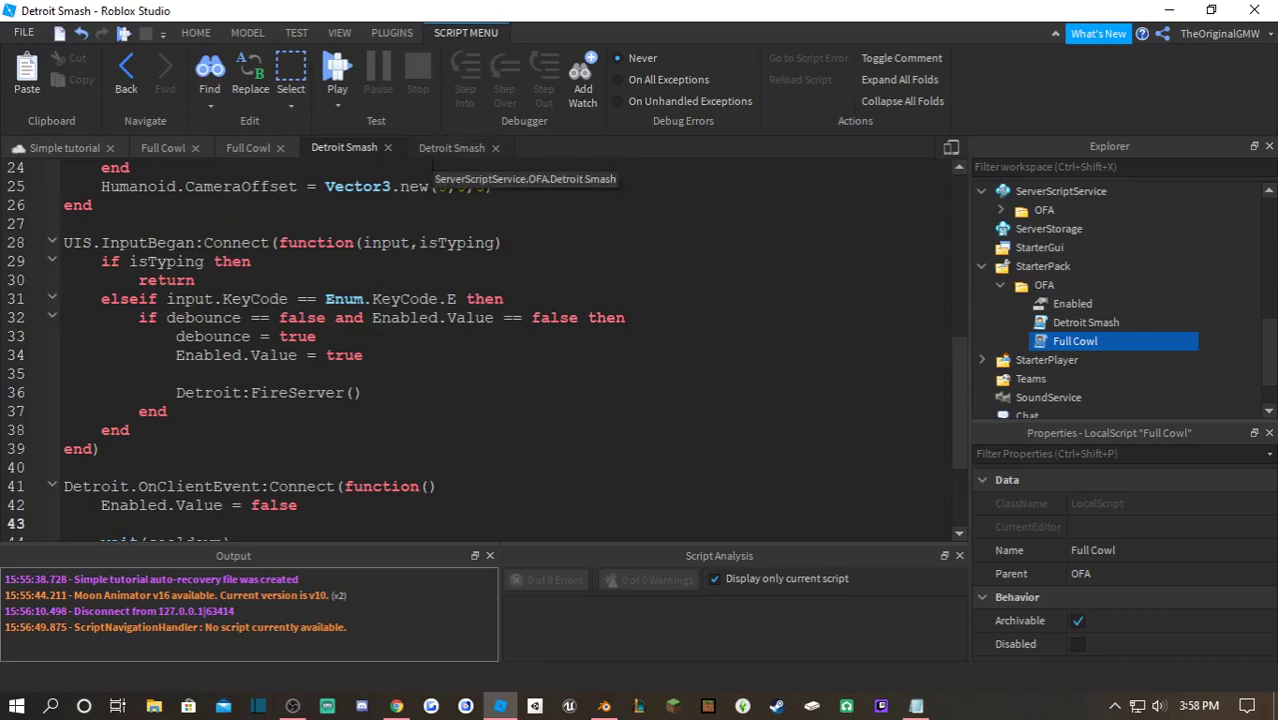
{"action": "left_click", "coordinate": [375, 392]}
{"action": "key", "text": "Return"}
{"action": "key", "text": "Return"}
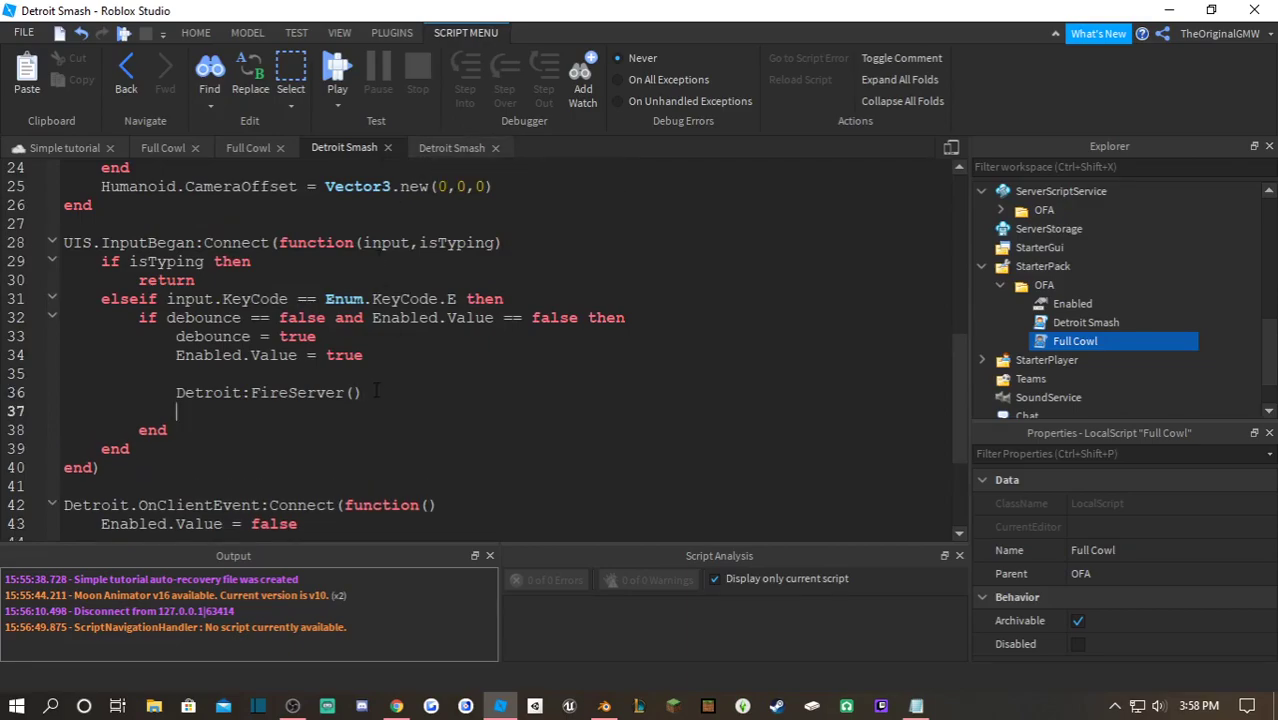
{"action": "type", "text": "wa"}
{"action": "key", "text": "Tab"}
{"action": "type", "text": "(2)"}
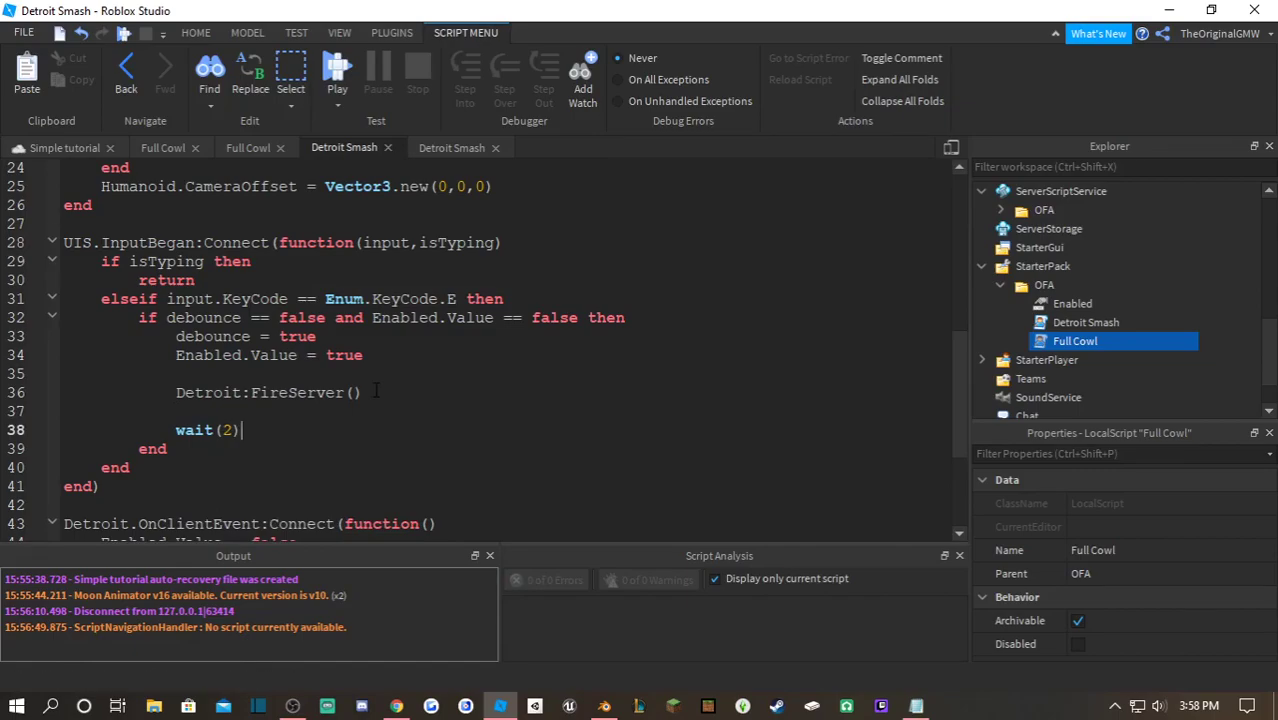
{"action": "key", "text": "Return"}
{"action": "key", "text": "ctrl+v"}
{"action": "double_click", "coordinate": [340, 448]}
{"action": "type", "text": "false"}
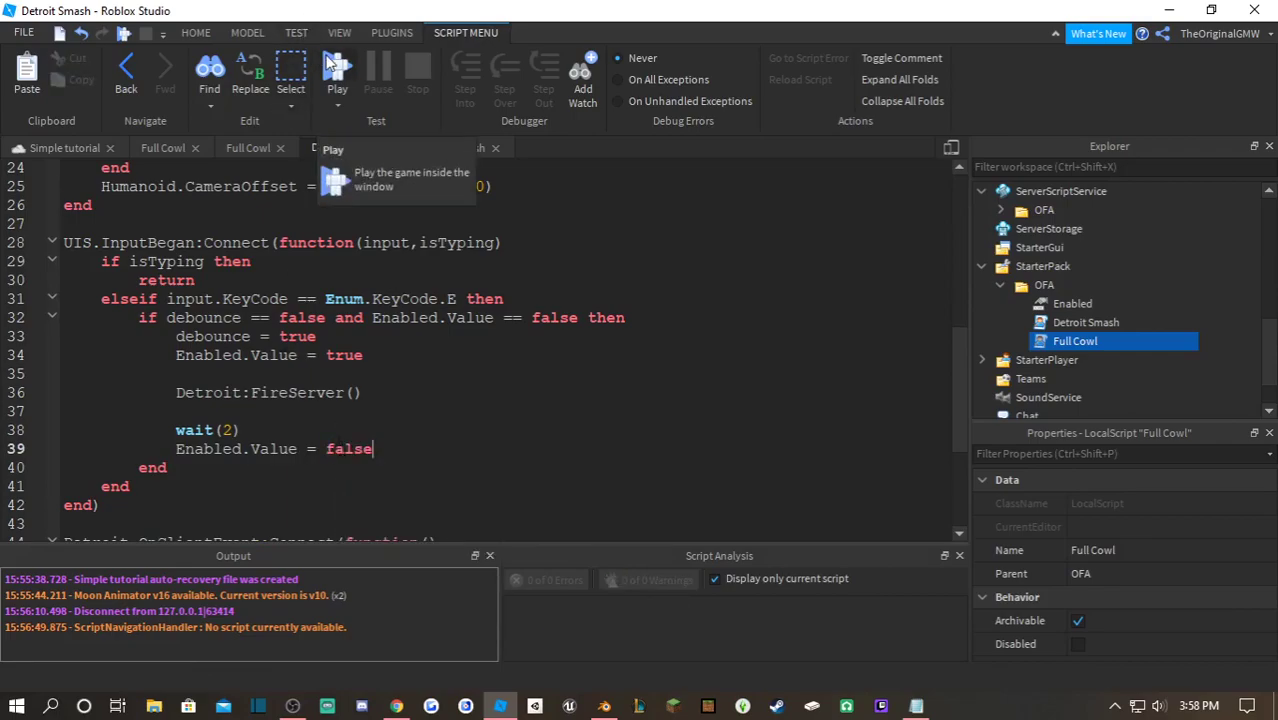
- Playtest Detroit Smash and Full Cowl with the character near the dummy, and stop the test
{"action": "left_click", "coordinate": [327, 62]}
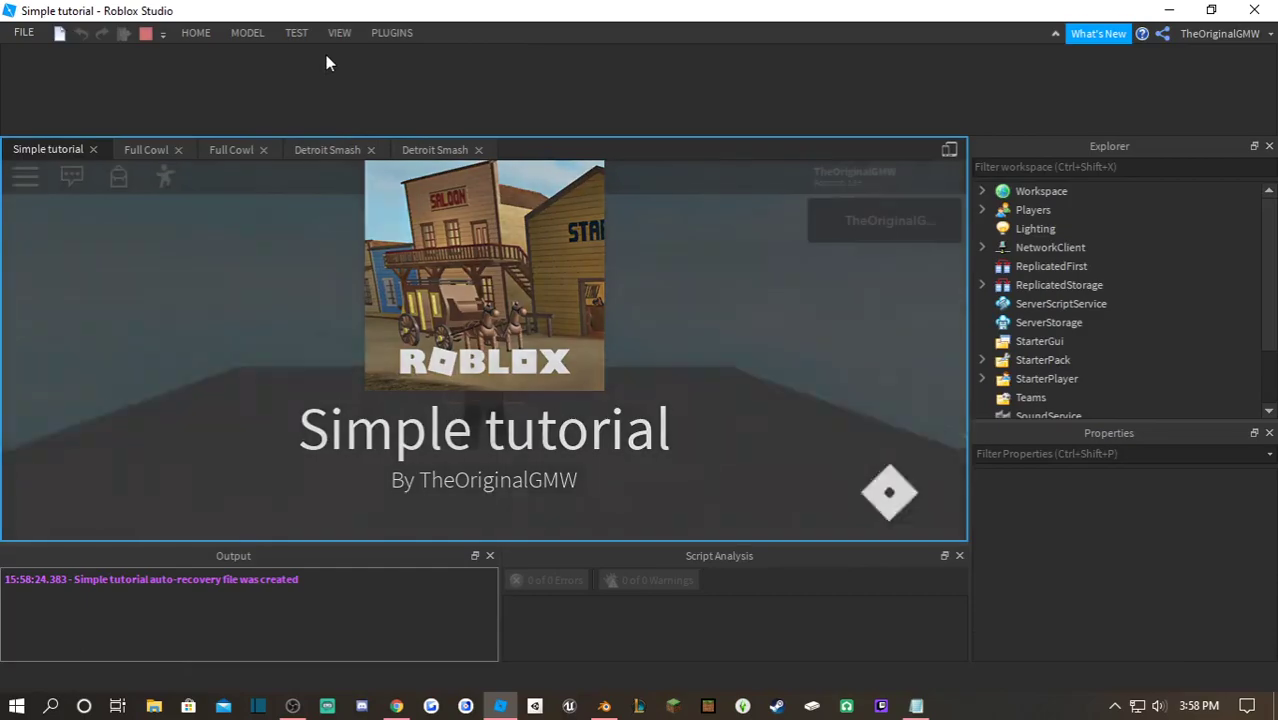
{"action": "key", "text": "Tab"}
{"action": "key", "text": "w"}
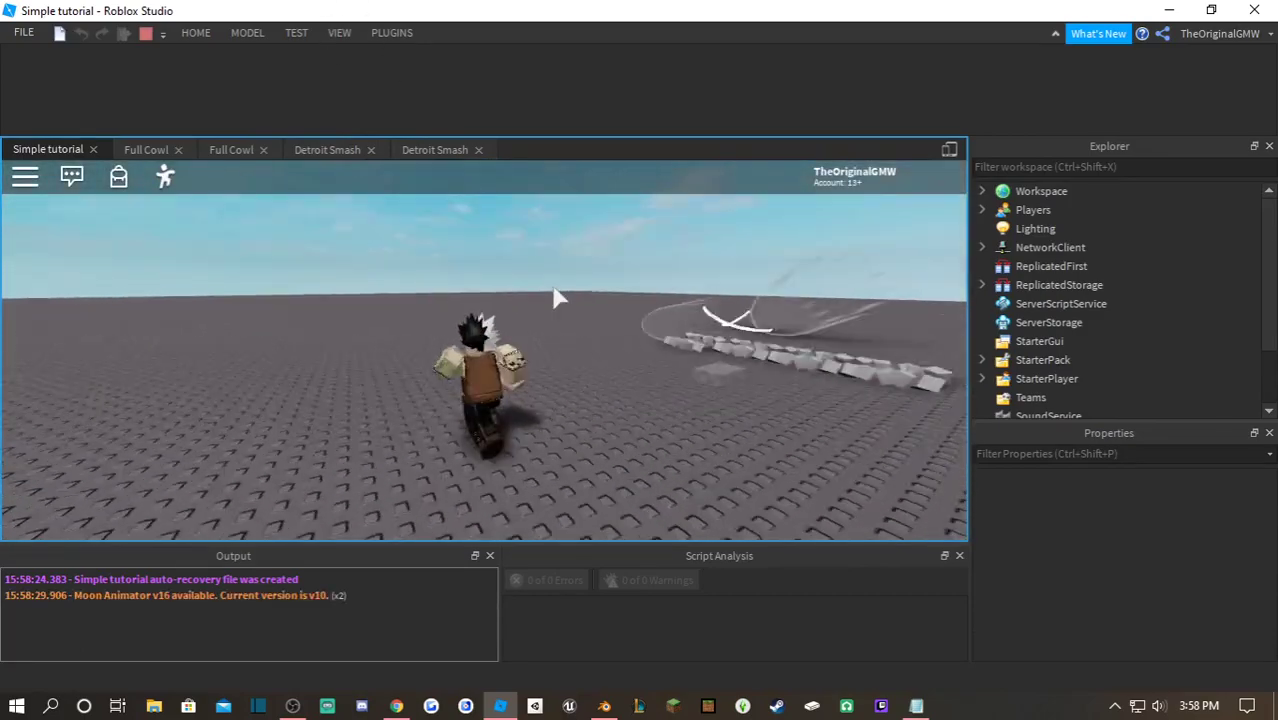
{"action": "key", "text": "shift"}
{"action": "key", "text": "shift"}
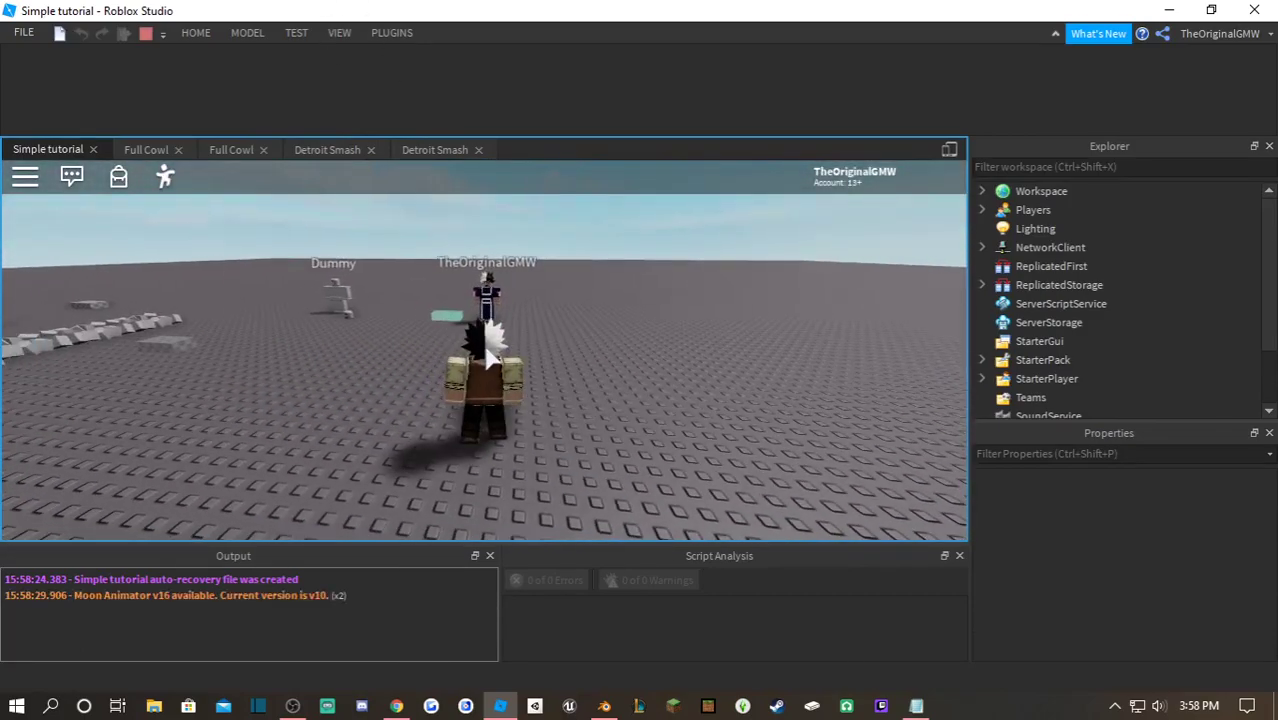
{"action": "key", "text": "z"}
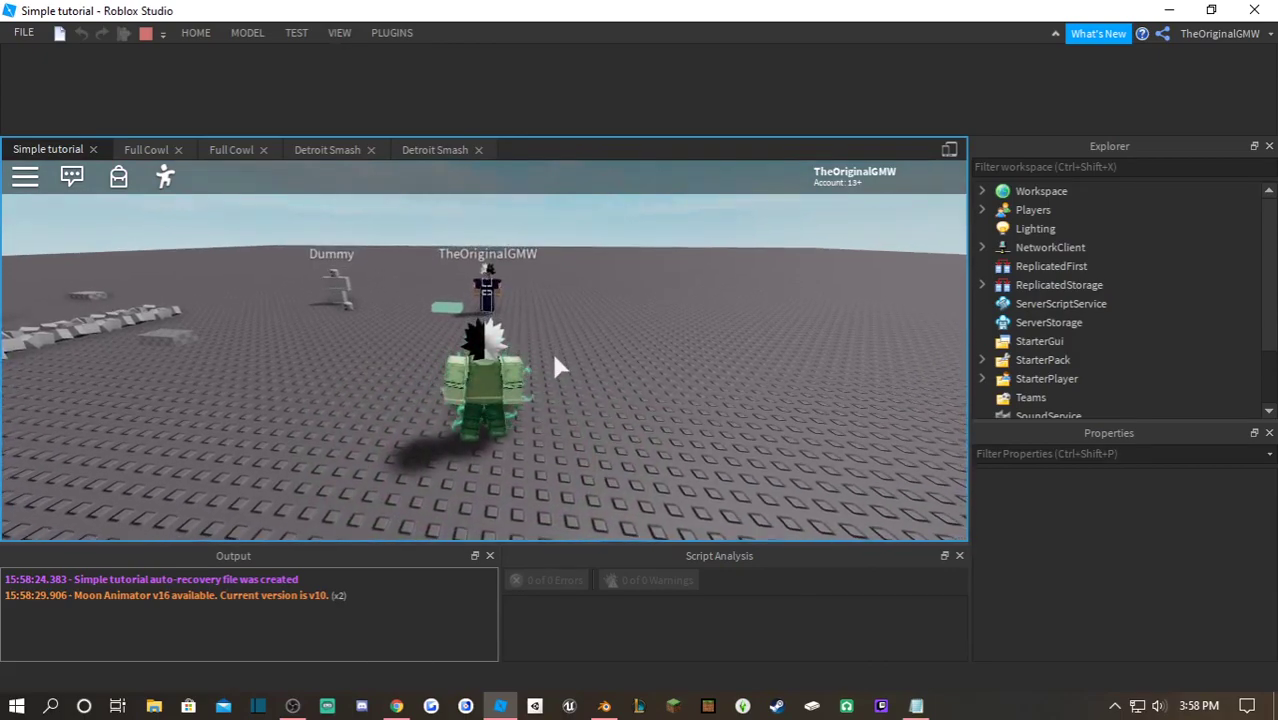
{"action": "key", "text": "shift"}
{"action": "key", "text": "w"}
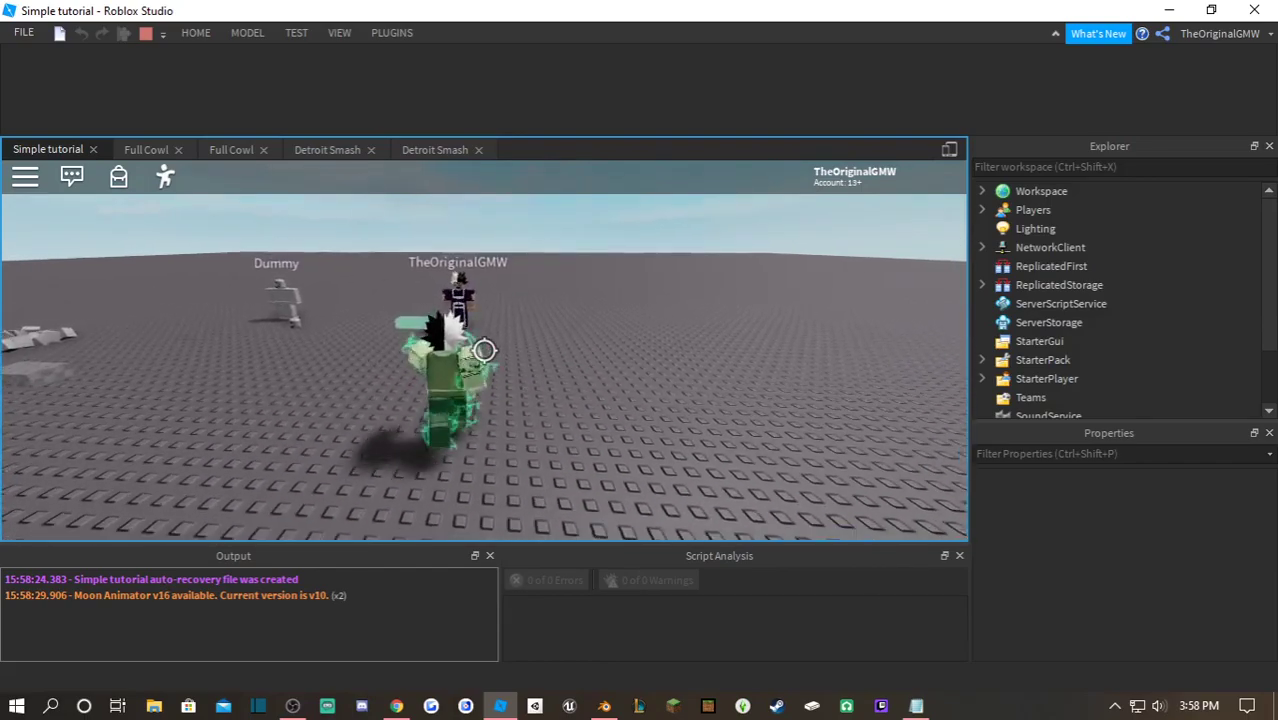
{"action": "key", "text": "s"}
{"action": "key", "text": "shift"}
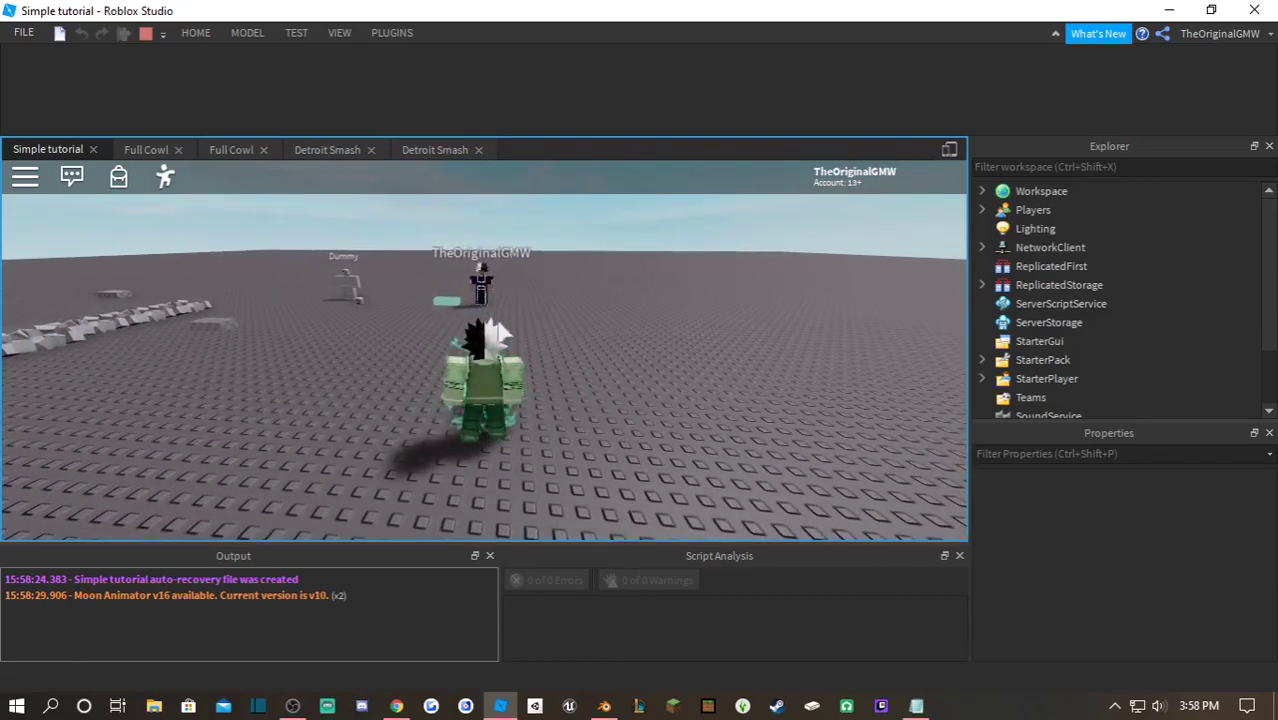
{"action": "left_click", "coordinate": [145, 33]}
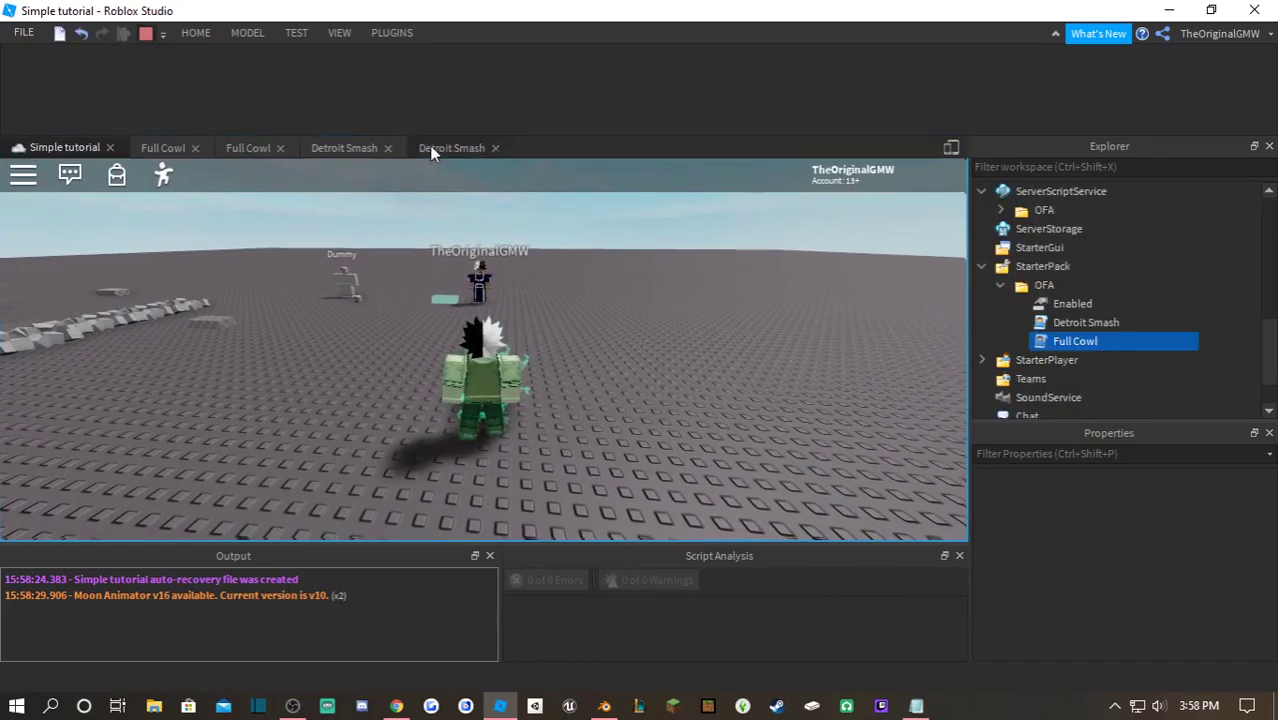
{"action": "left_click", "coordinate": [431, 148]}
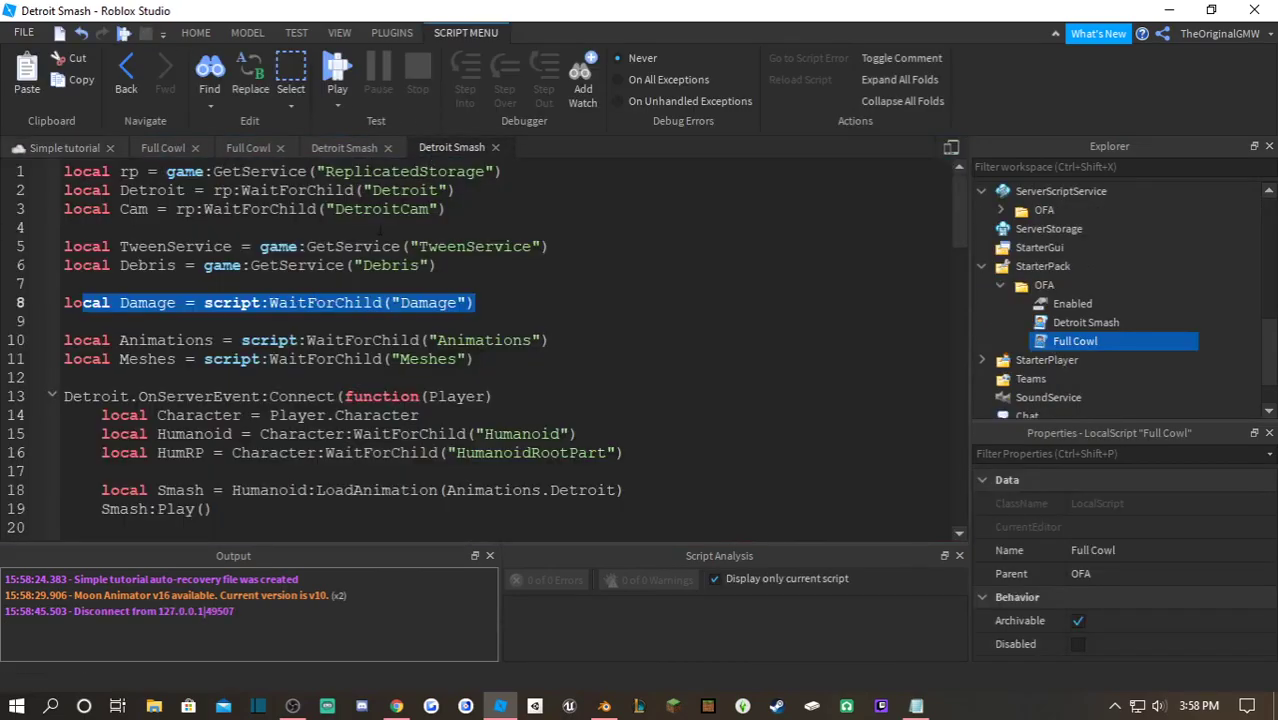
{"action": "left_click", "coordinate": [247, 147]}
{"action": "left_click", "coordinate": [151, 148]}
{"action": "left_click", "coordinate": [331, 411]}
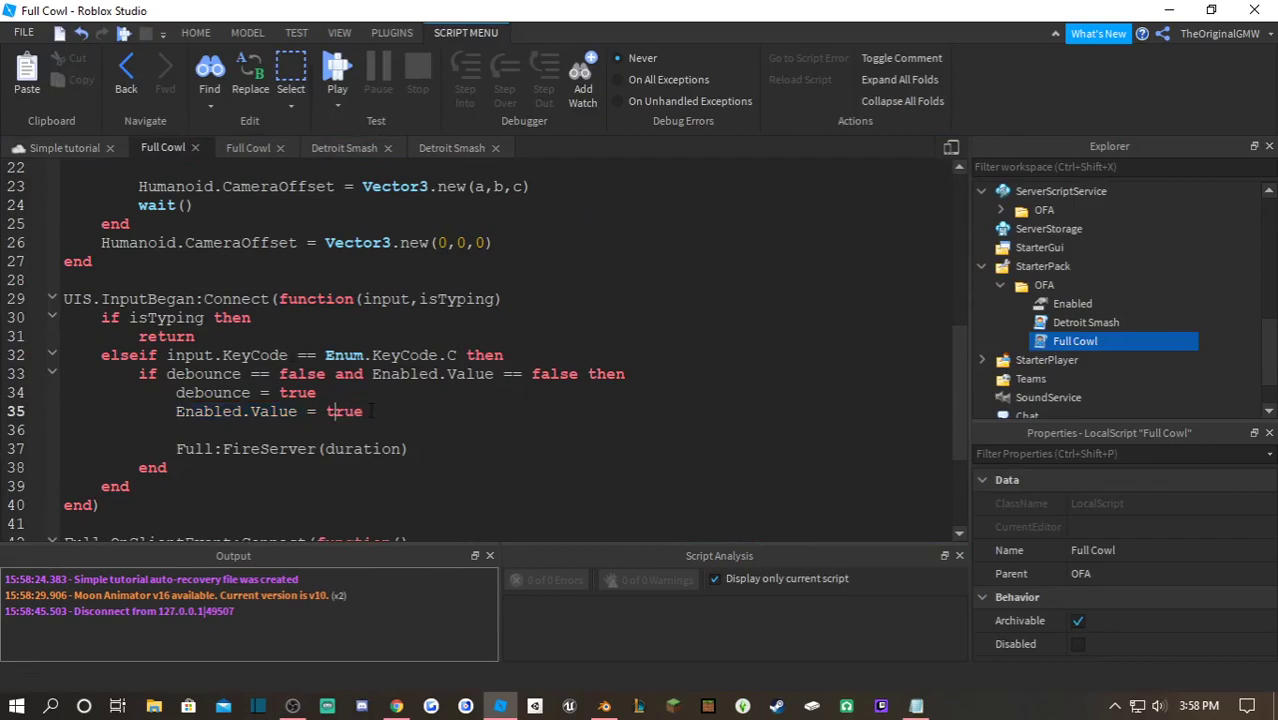
{"action": "left_click", "coordinate": [350, 150]}
{"action": "left_click", "coordinate": [146, 148]}
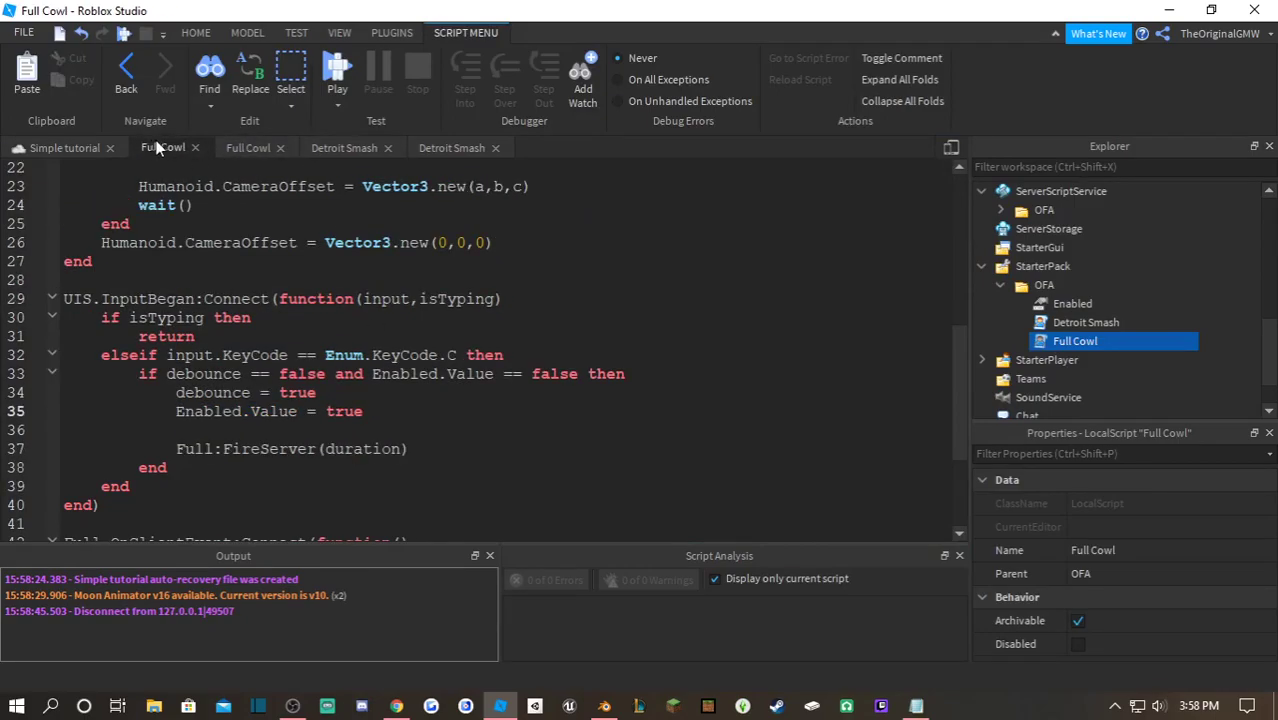
- Copy and remove the wait(2) and Enabled.Value = false lines below Detroit:FireServer() in the Detroit Smash local script, including the blank space
{"action": "left_click", "coordinate": [344, 148]}
{"action": "left_click_drag", "start_coordinate": [374, 449], "coordinate": [170, 430]}
{"action": "key", "text": "ctrl+c"}
{"action": "key", "text": "BackSpace"}
{"action": "key", "text": "BackSpace"}
{"action": "key", "text": "BackSpace"}
{"action": "key", "text": "BackSpace"}
{"action": "key", "text": "BackSpace"}
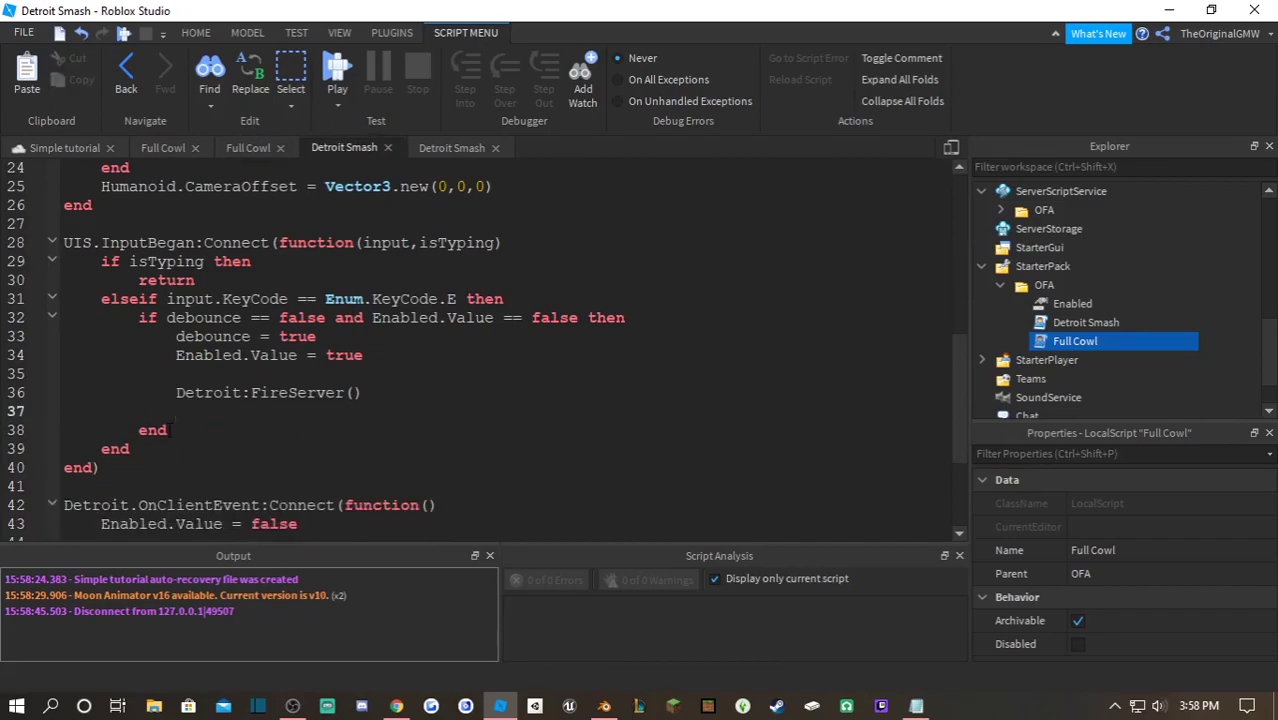
{"action": "key", "text": "BackSpace"}
- In the Full Cowl local script, insert an empty spawn(function() ... end) block between Enabled.Value = true and Full:FireServer(duration)
{"action": "left_click", "coordinate": [248, 148]}
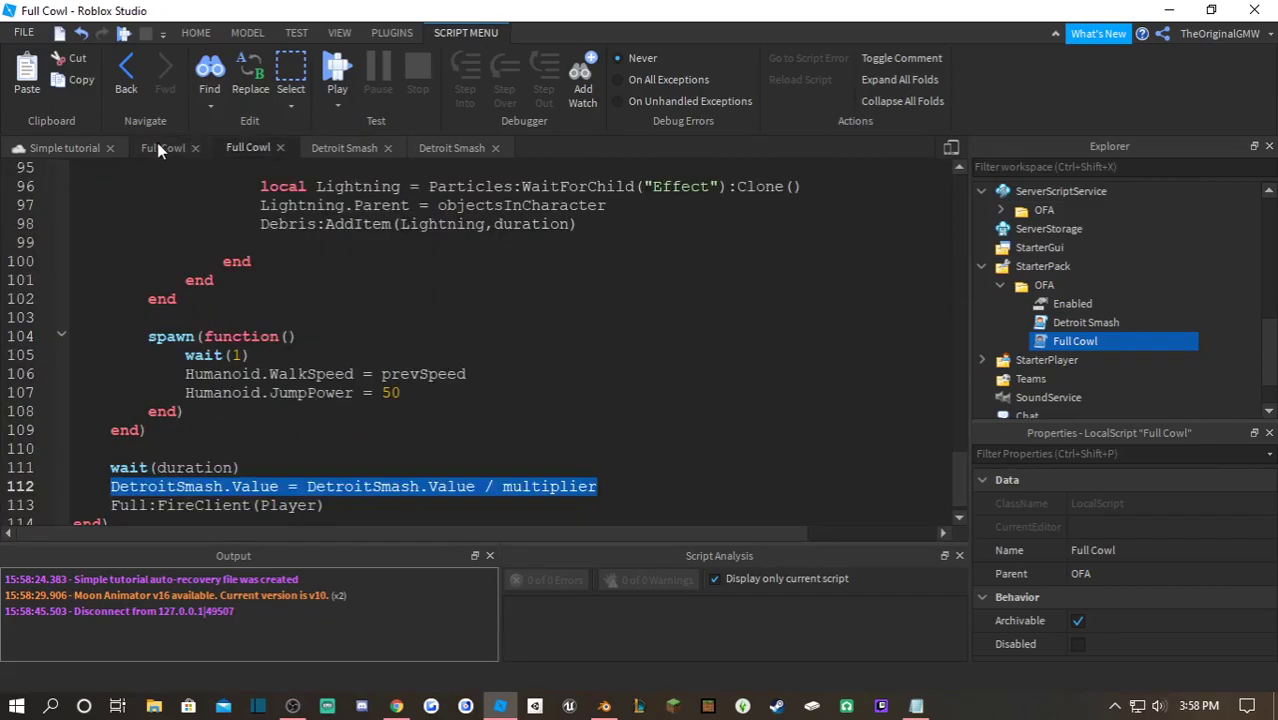
{"action": "left_click", "coordinate": [161, 146]}
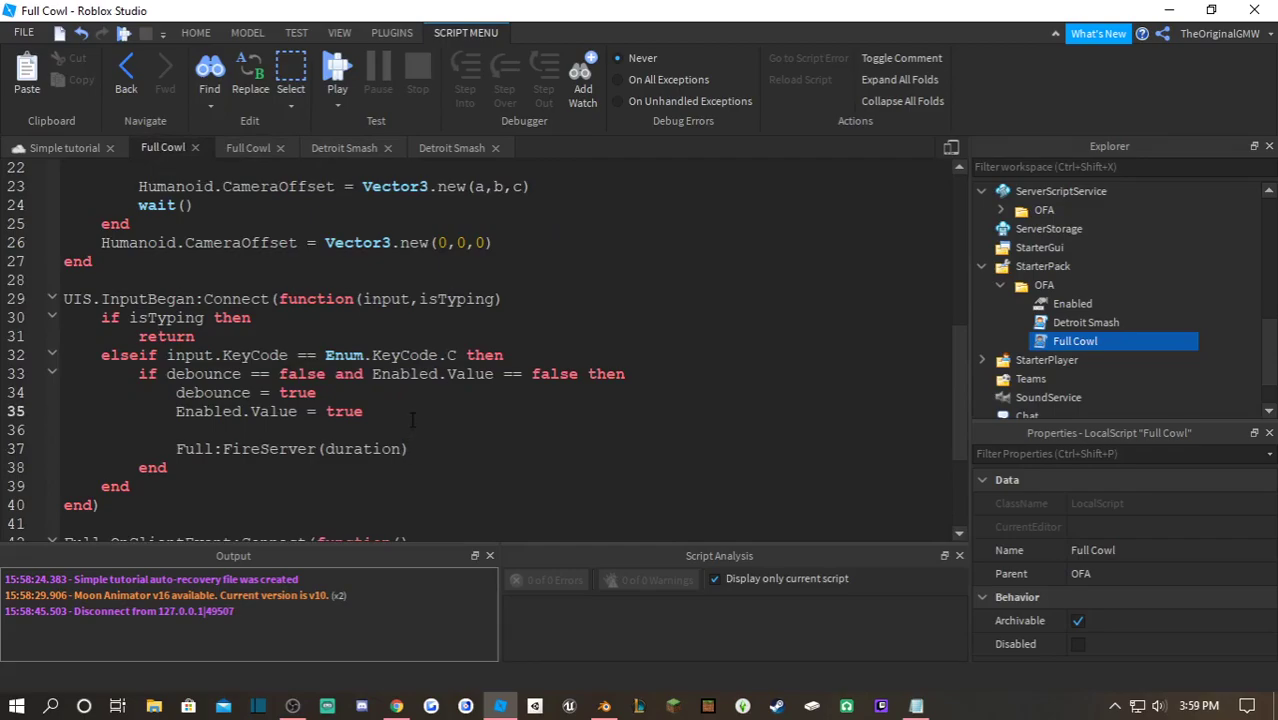
{"action": "key", "text": "Return"}
{"action": "key", "text": "Return"}
{"action": "type", "text": "wait"}
{"action": "key", "text": "BackSpace"}
{"action": "key", "text": "BackSpace"}
{"action": "key", "text": "BackSpace"}
{"action": "key", "text": "BackSpace"}
{"action": "type", "text": "spawn(function()"}
{"action": "key", "text": "Delete"}
{"action": "key", "text": "Return"}
{"action": "key", "text": "Return"}
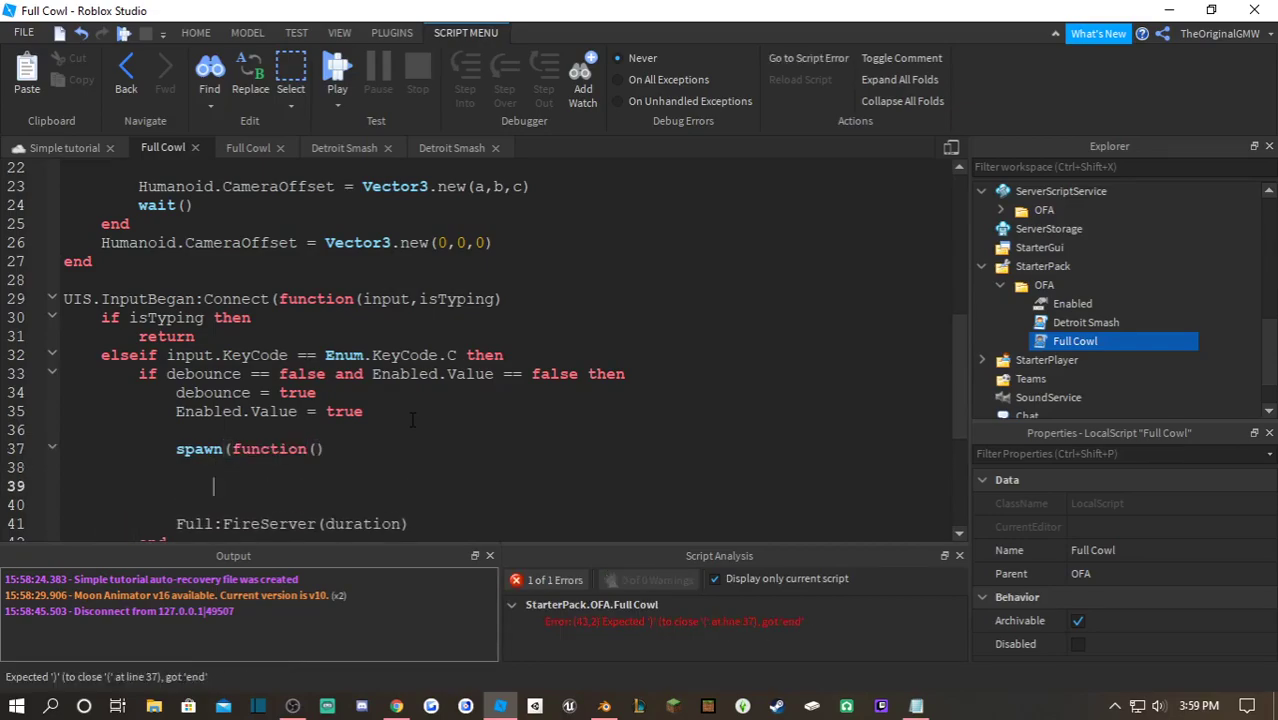
{"action": "type", "text": "end)"}
{"action": "key", "text": "Up"}
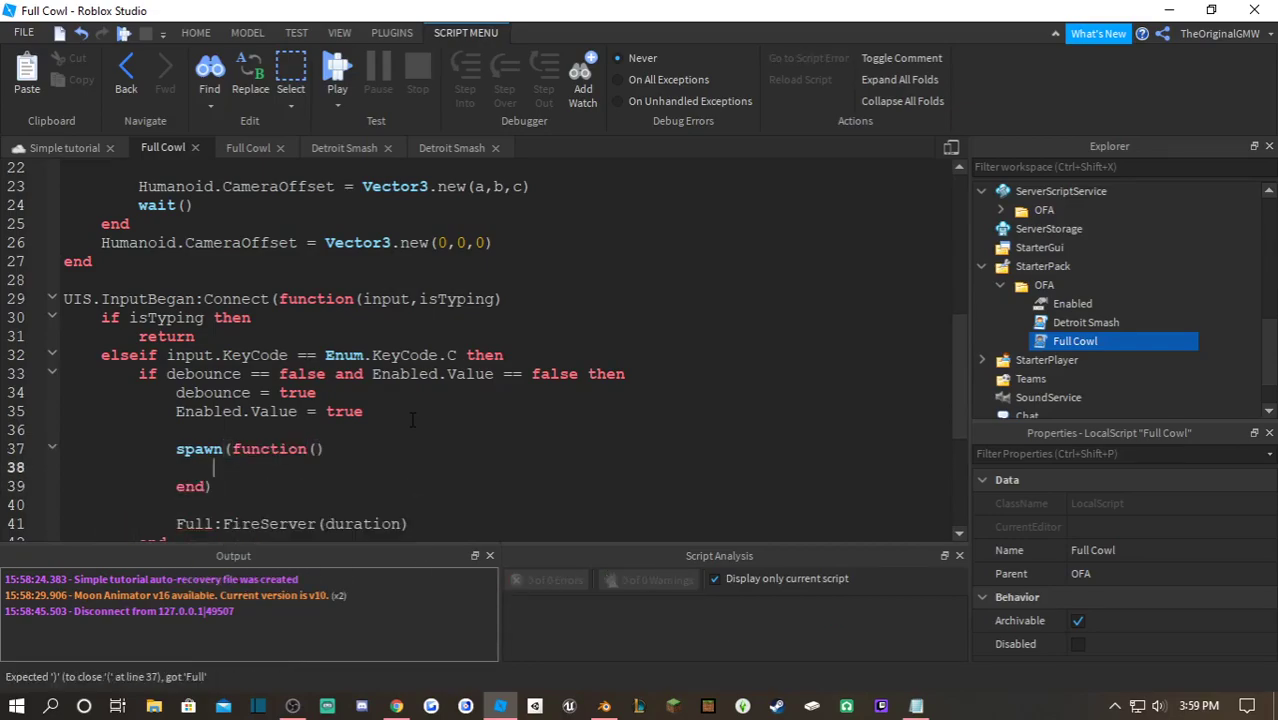
- In the Full Cowl local script, paste the copied wait(2) and Enabled.Value = false lines inside the empty spawn function and indent them
{"action": "key", "text": "ctrl+v"}
{"action": "key", "text": "Home"}
{"action": "key", "text": "Tab"}
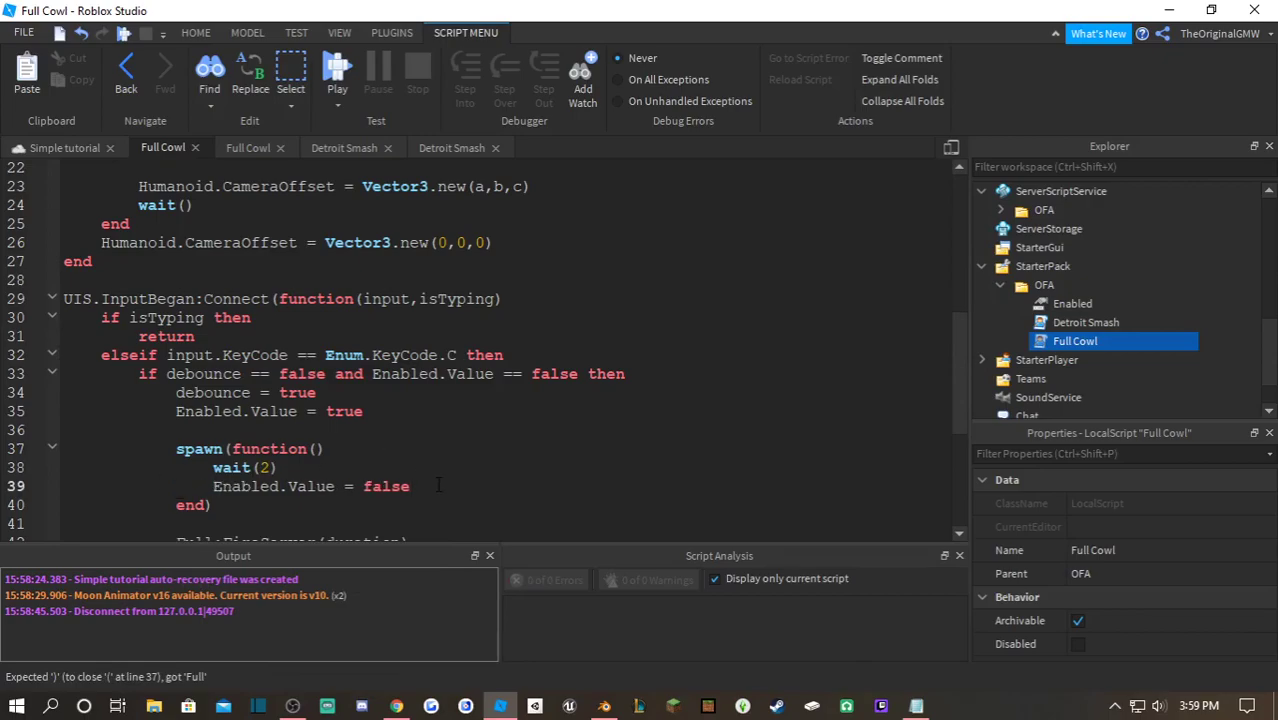
{"action": "scroll", "coordinate": [400, 448], "scroll_direction": "down", "scroll_amount": 2}
- Playtest Full Cowl followed by repeated Detroit Smashes against the other character, and check the character's Full Cowl effect up close
{"action": "left_click", "coordinate": [328, 68]}
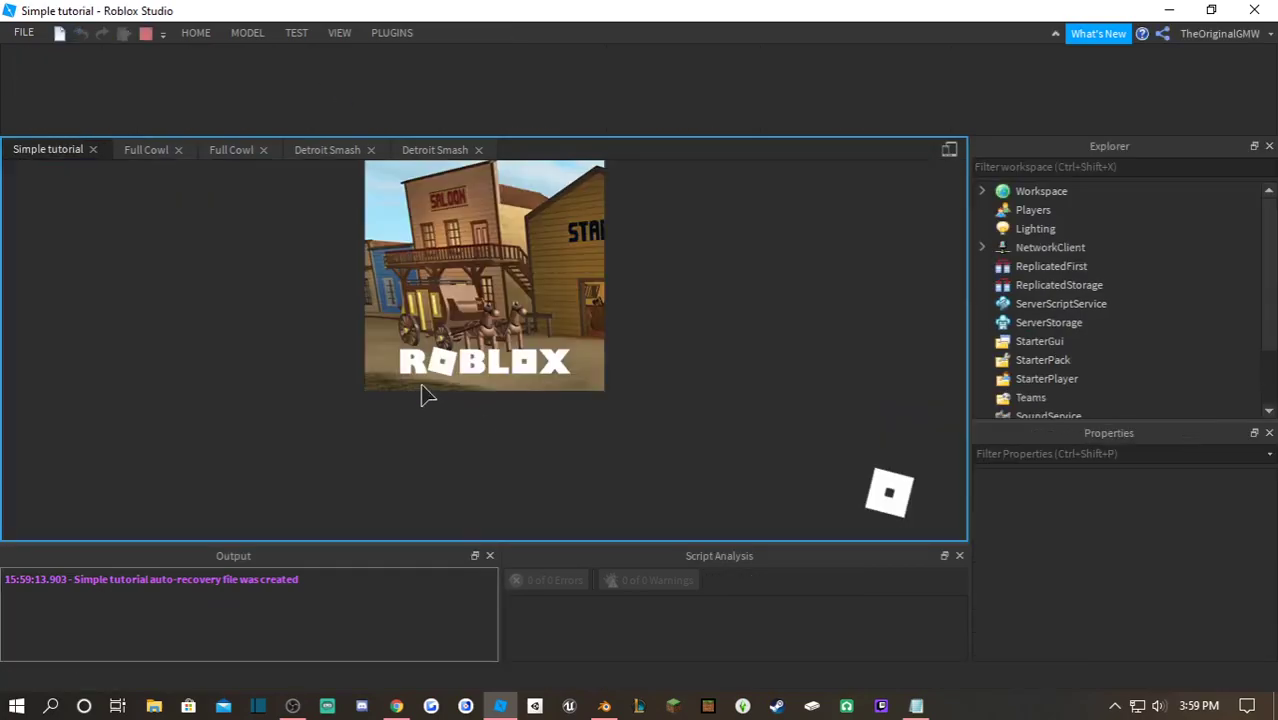
{"action": "key", "text": "w"}
{"action": "key", "text": "e"}
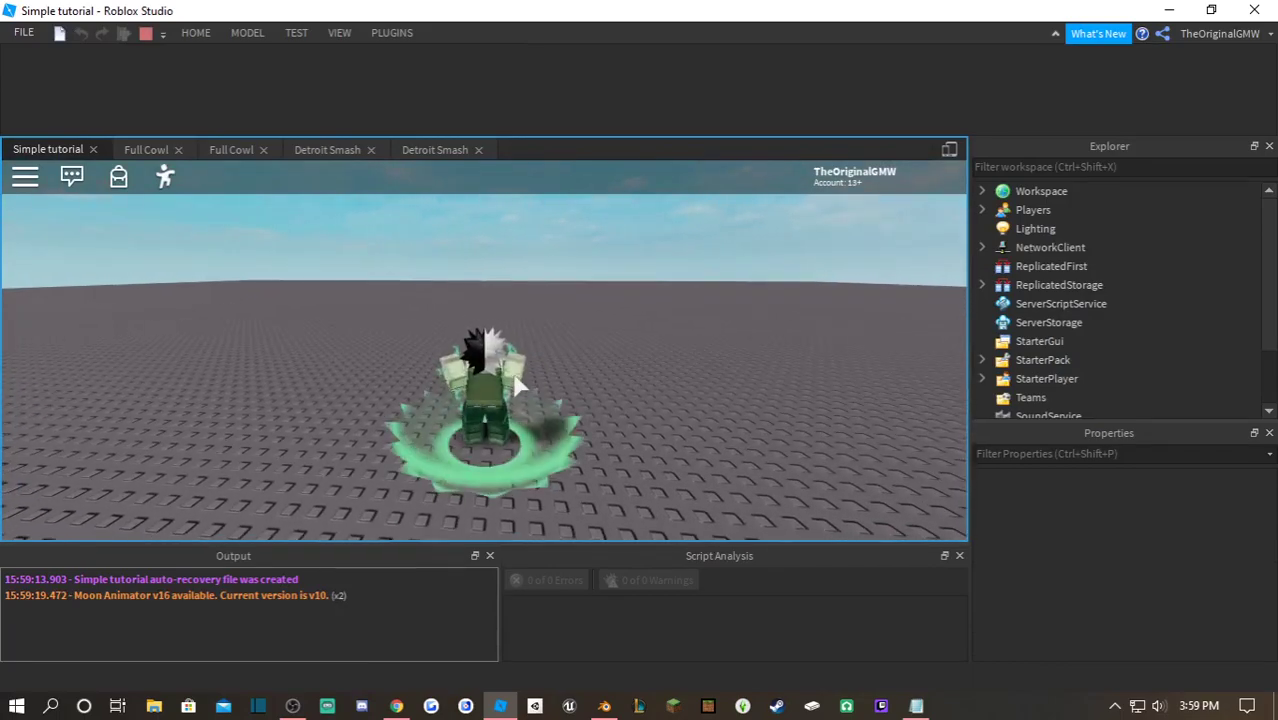
{"action": "key", "text": "r"}
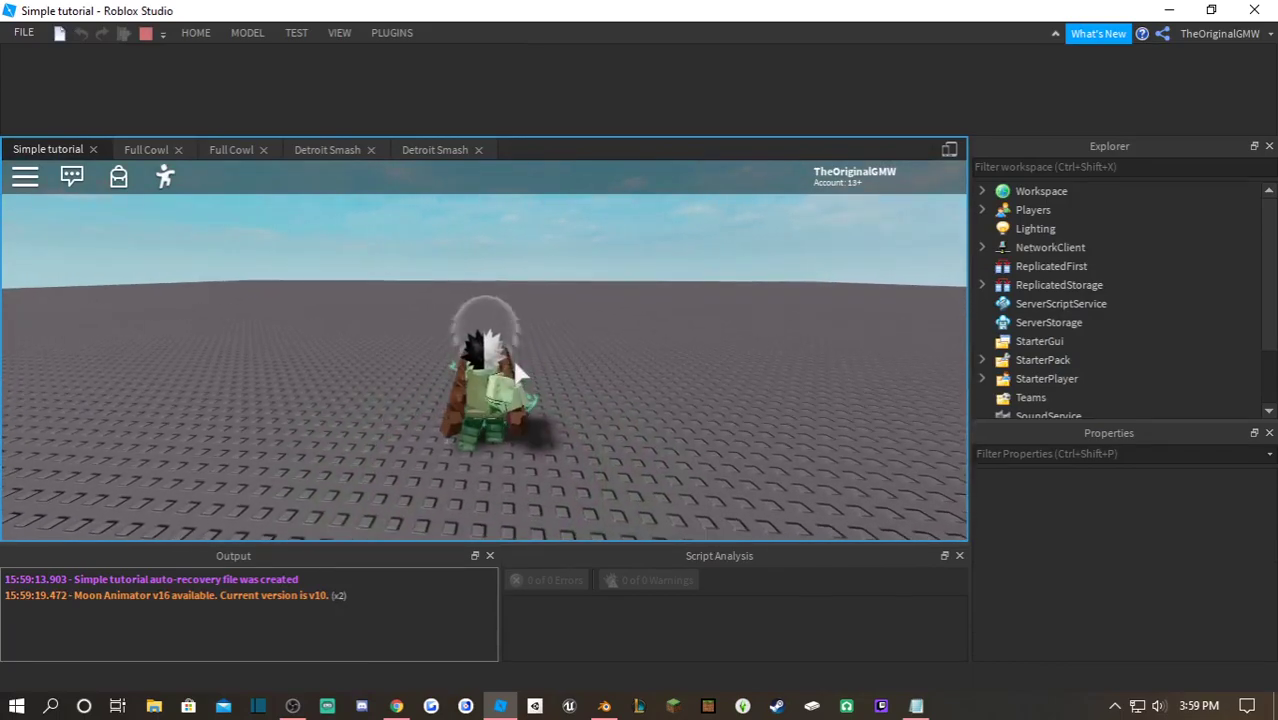
{"action": "key", "text": "shift"}
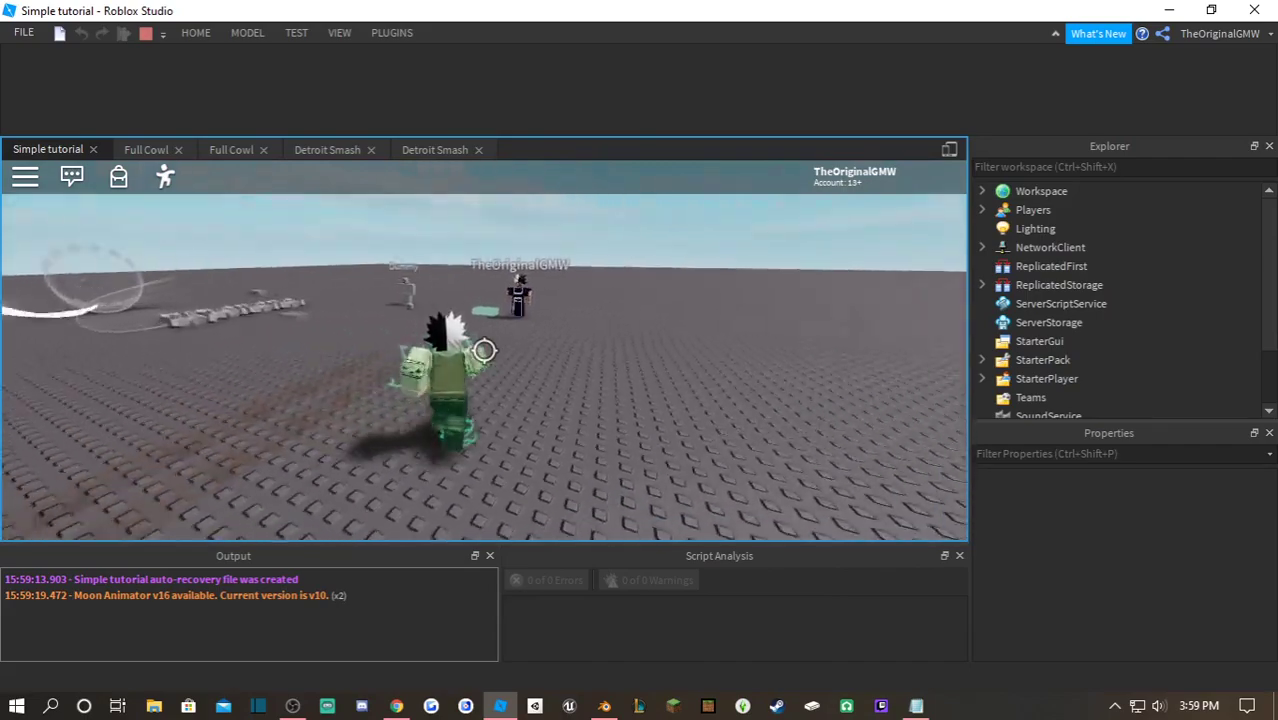
{"action": "key", "text": "w"}
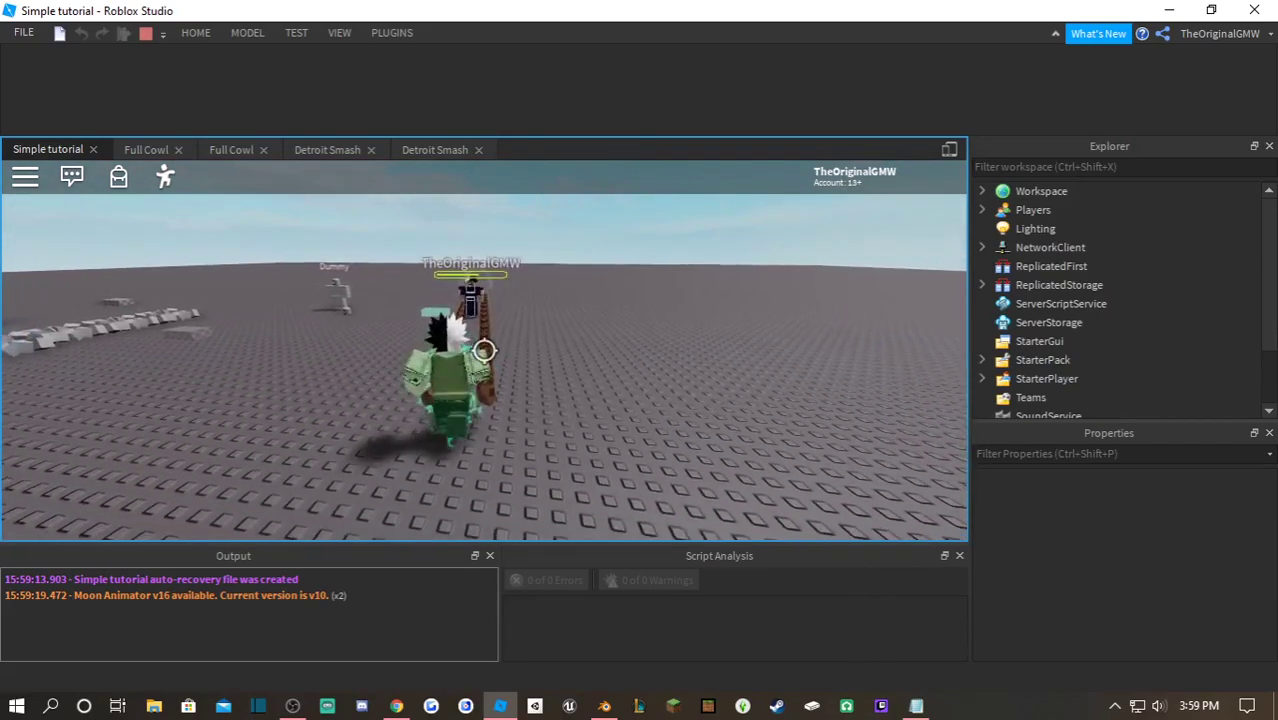
{"action": "key", "text": "s"}
{"action": "key", "text": "w"}
{"action": "key", "text": "w"}
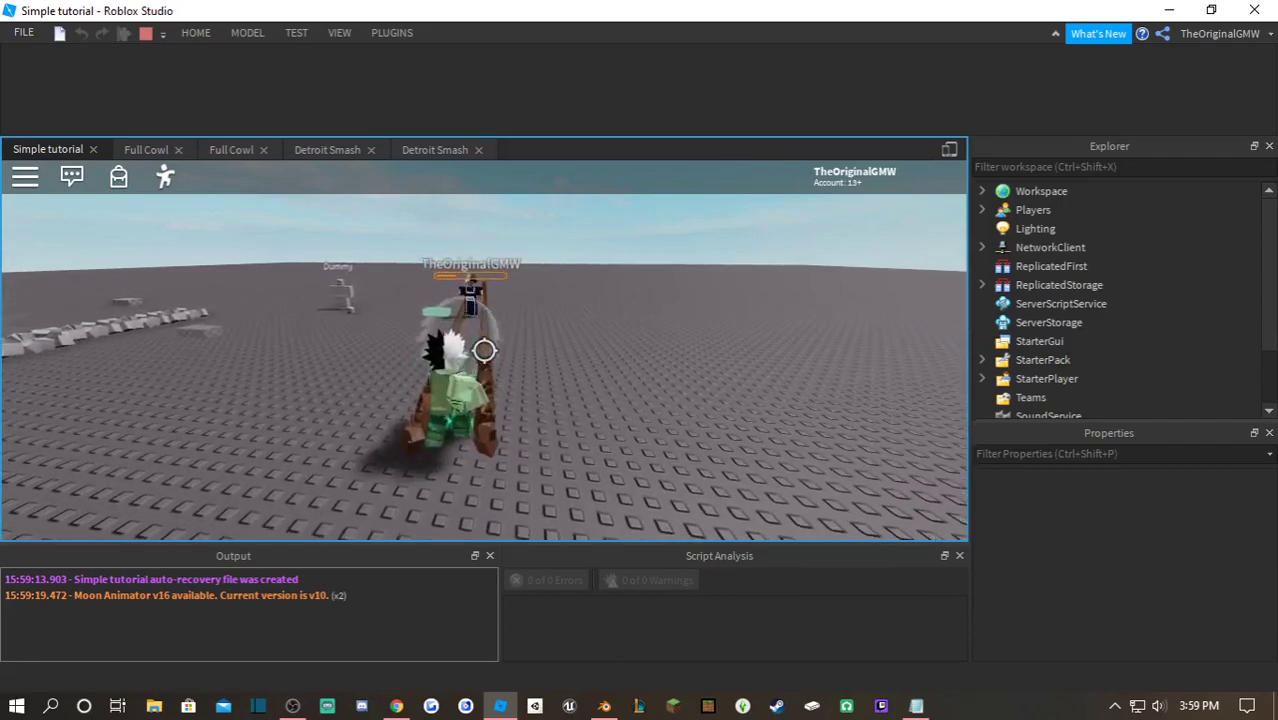
{"action": "key", "text": "s"}
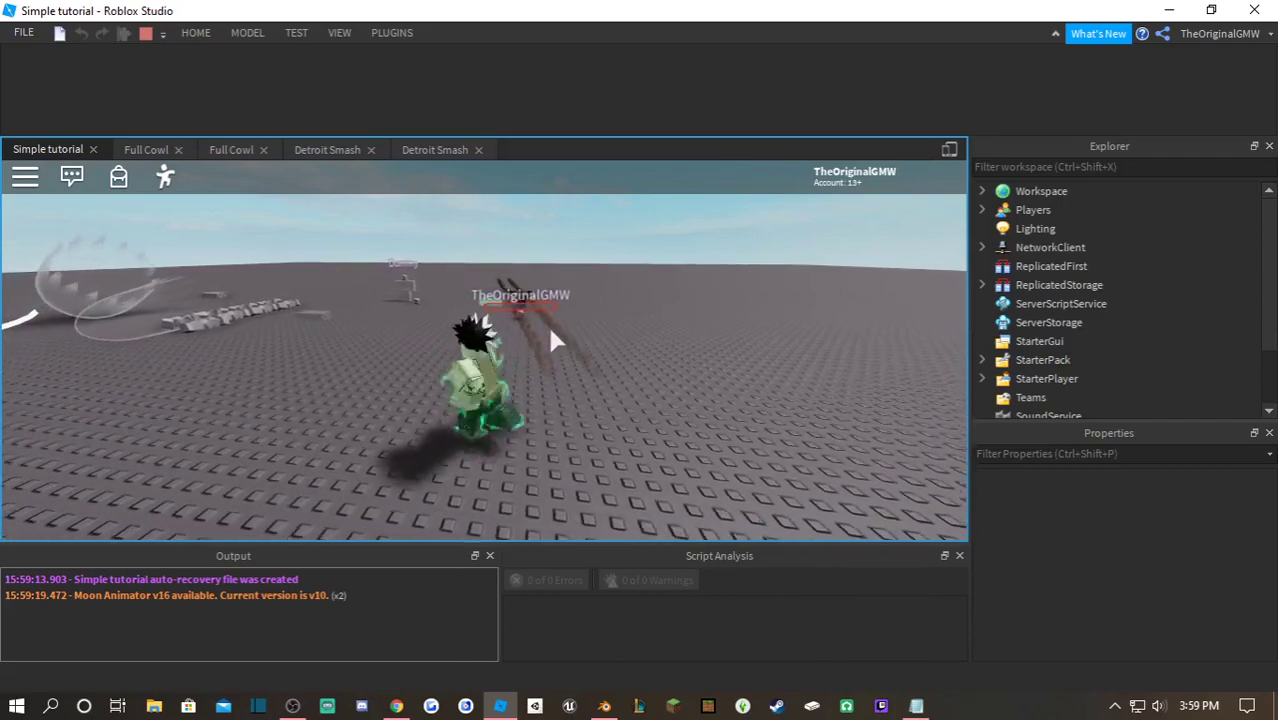
{"action": "scroll", "coordinate": [547, 335], "scroll_direction": "up", "scroll_amount": 3}
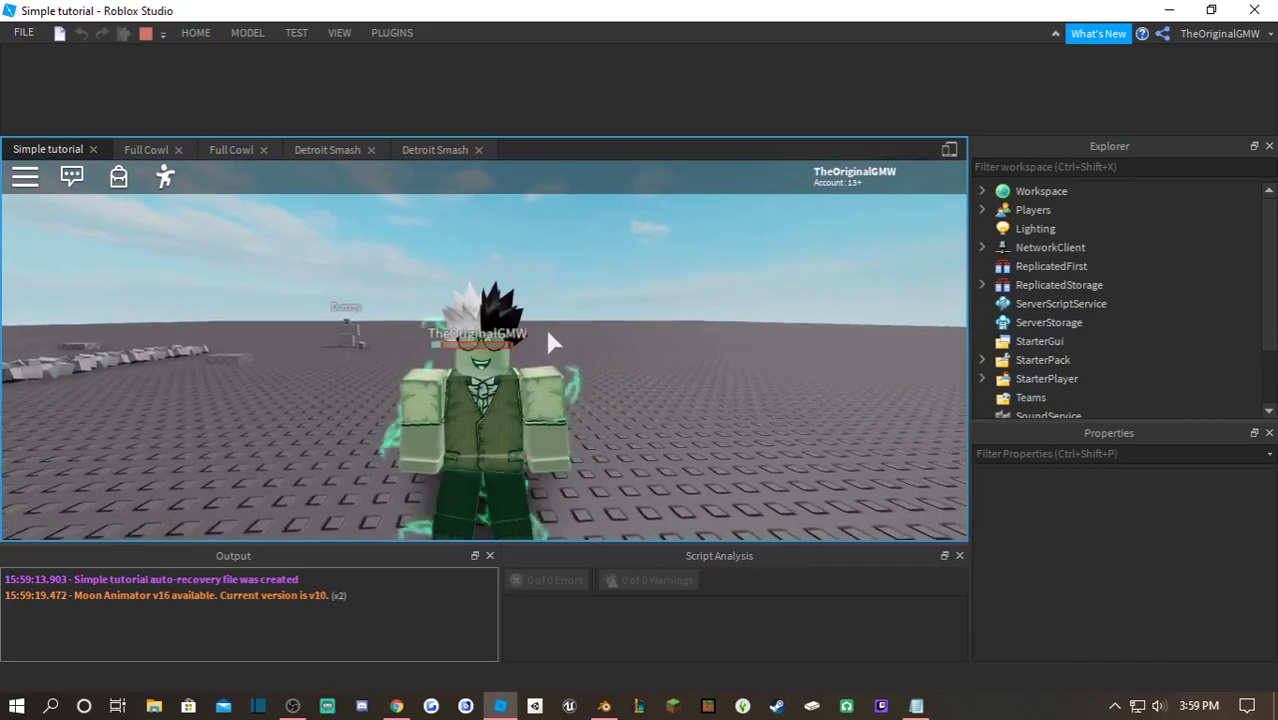
{"action": "key", "text": "q"}
{"action": "right_click_drag", "start_coordinate": [548, 333], "coordinate": [547, 331]}
{"action": "scroll", "coordinate": [547, 333], "scroll_direction": "up", "scroll_amount": 2}
{"action": "scroll", "coordinate": [547, 333], "scroll_direction": "down", "scroll_amount": 4}
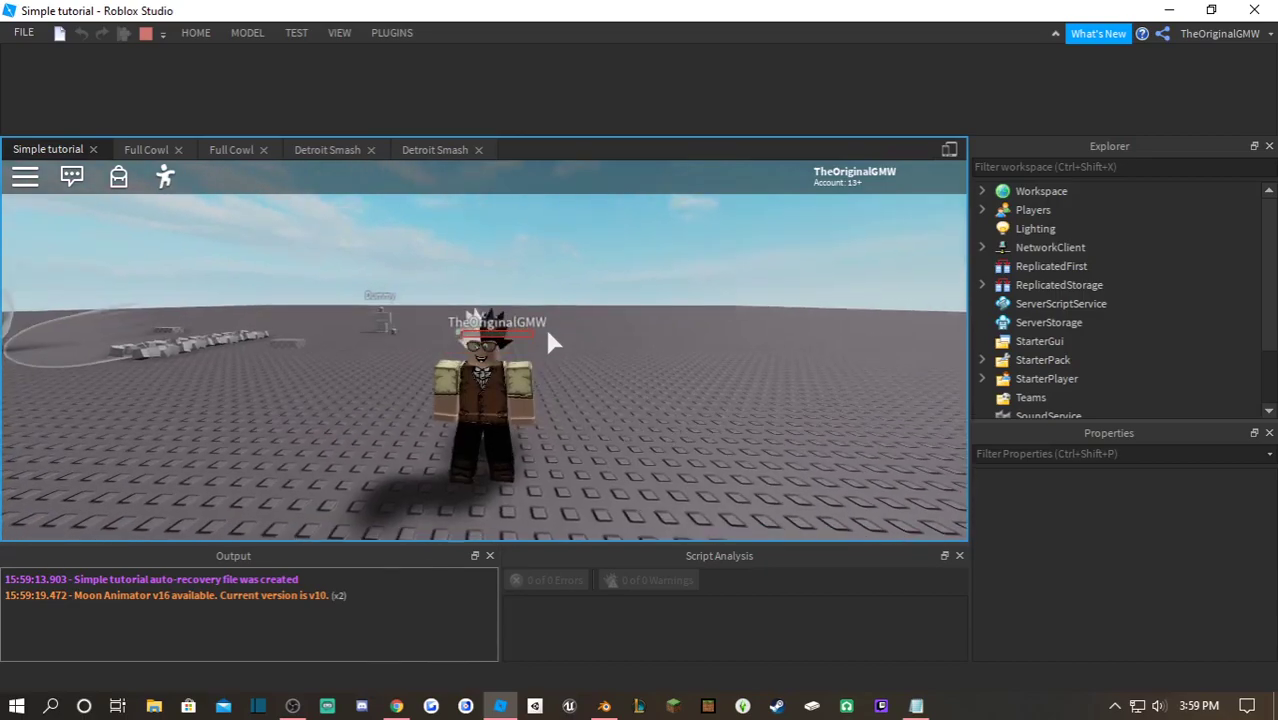
{"action": "key", "text": "w"}
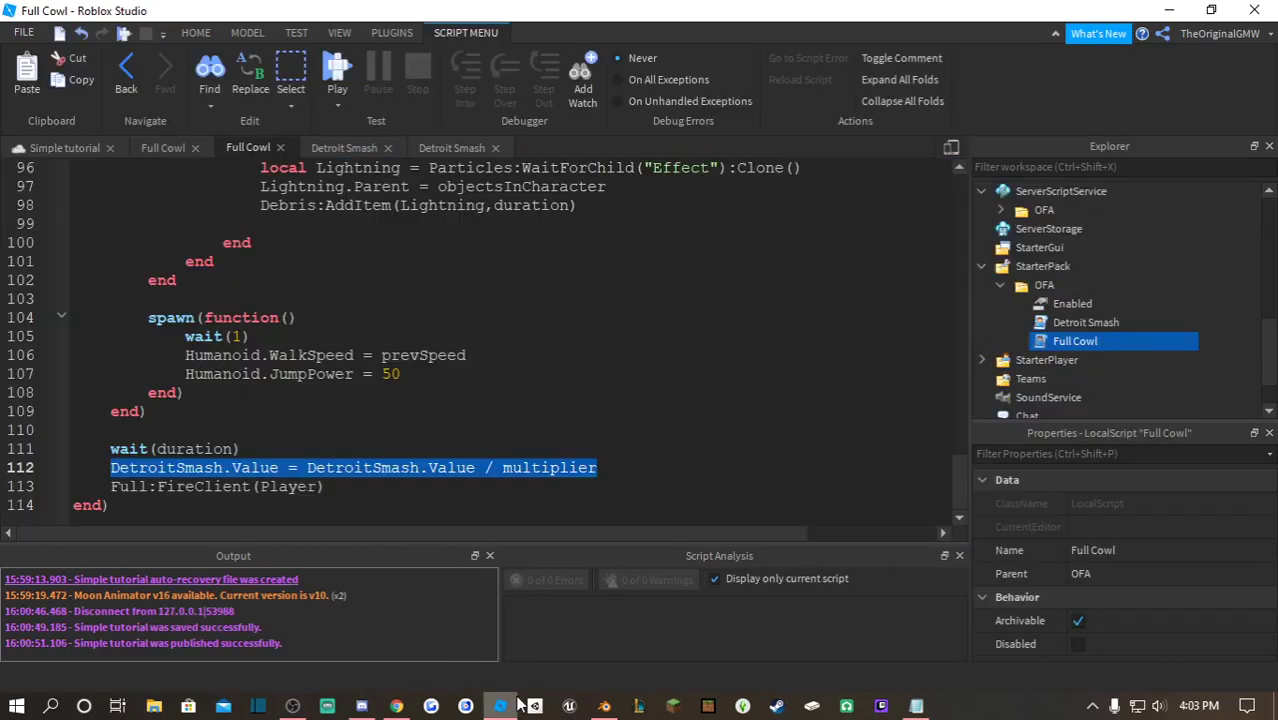
- Review the Full Cowl local script from its variable declarations down to the FullCam client event handler
{"action": "scroll", "coordinate": [480, 340], "scroll_direction": "up", "scroll_amount": 7}
{"action": "scroll", "coordinate": [440, 362], "scroll_direction": "up", "scroll_amount": 20}
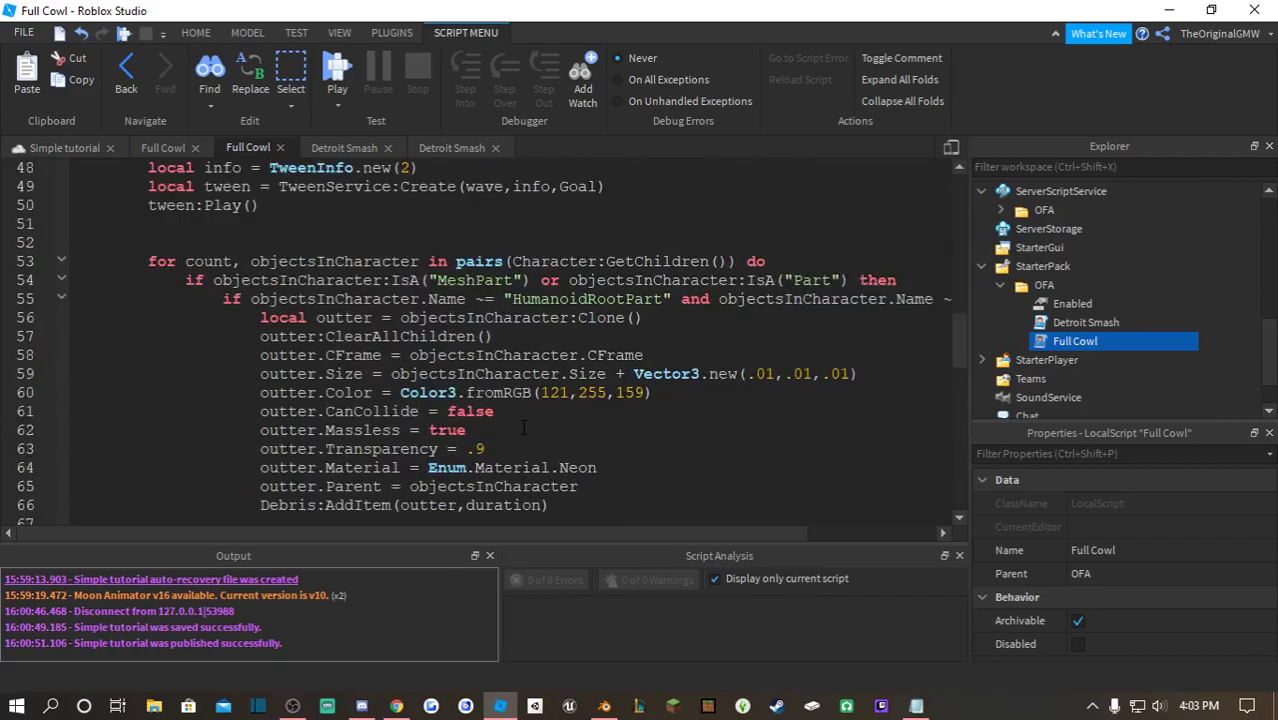
{"action": "left_click", "coordinate": [164, 148]}
{"action": "scroll", "coordinate": [898, 226], "scroll_direction": "up", "scroll_amount": 8}
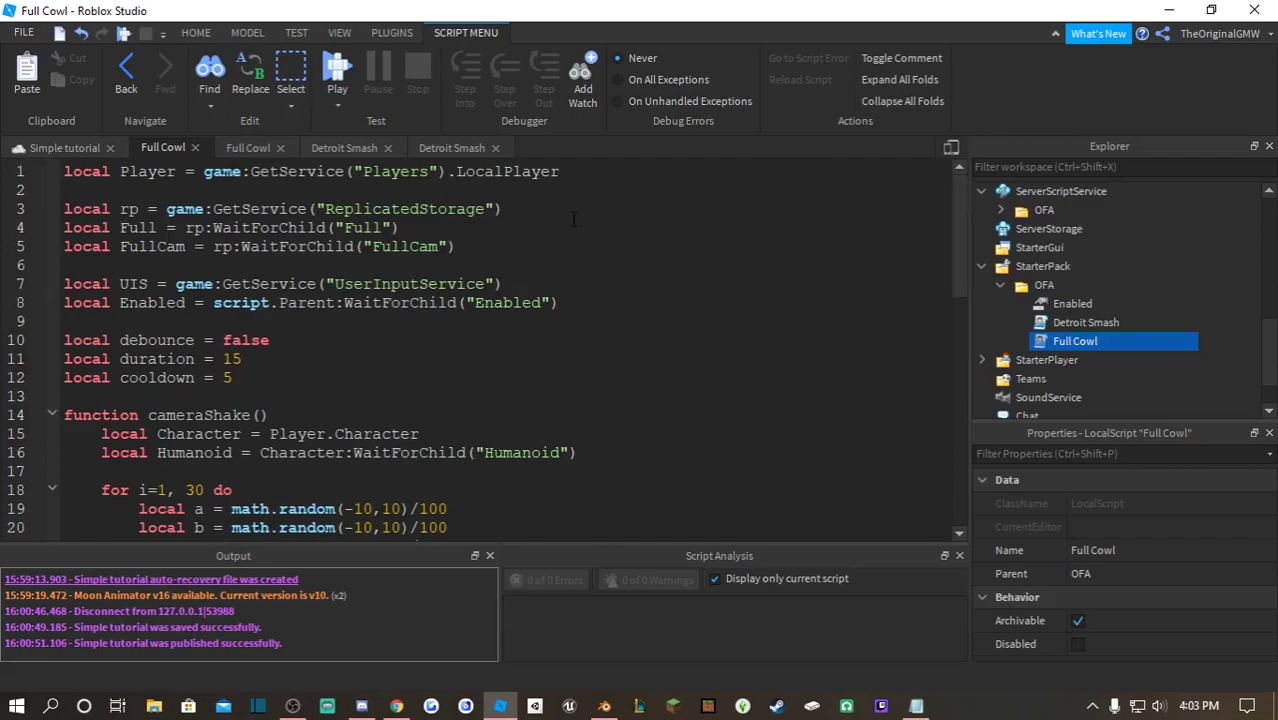
{"action": "scroll", "coordinate": [549, 242], "scroll_direction": "up", "scroll_amount": 3, "text": "ctrl"}
{"action": "scroll", "coordinate": [568, 220], "scroll_direction": "down", "scroll_amount": 2, "text": "ctrl"}
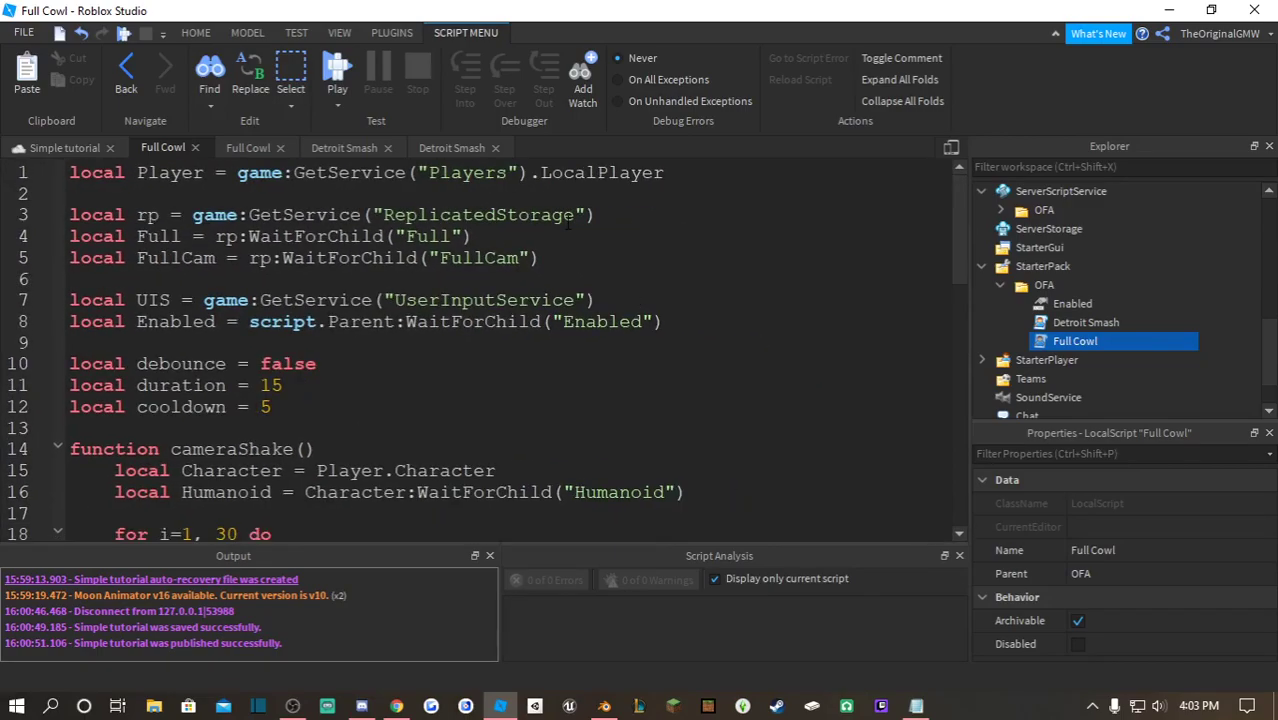
{"action": "scroll", "coordinate": [568, 224], "scroll_direction": "down", "scroll_amount": 1, "text": "ctrl"}
{"action": "scroll", "coordinate": [568, 224], "scroll_direction": "down", "scroll_amount": 1, "text": "ctrl"}
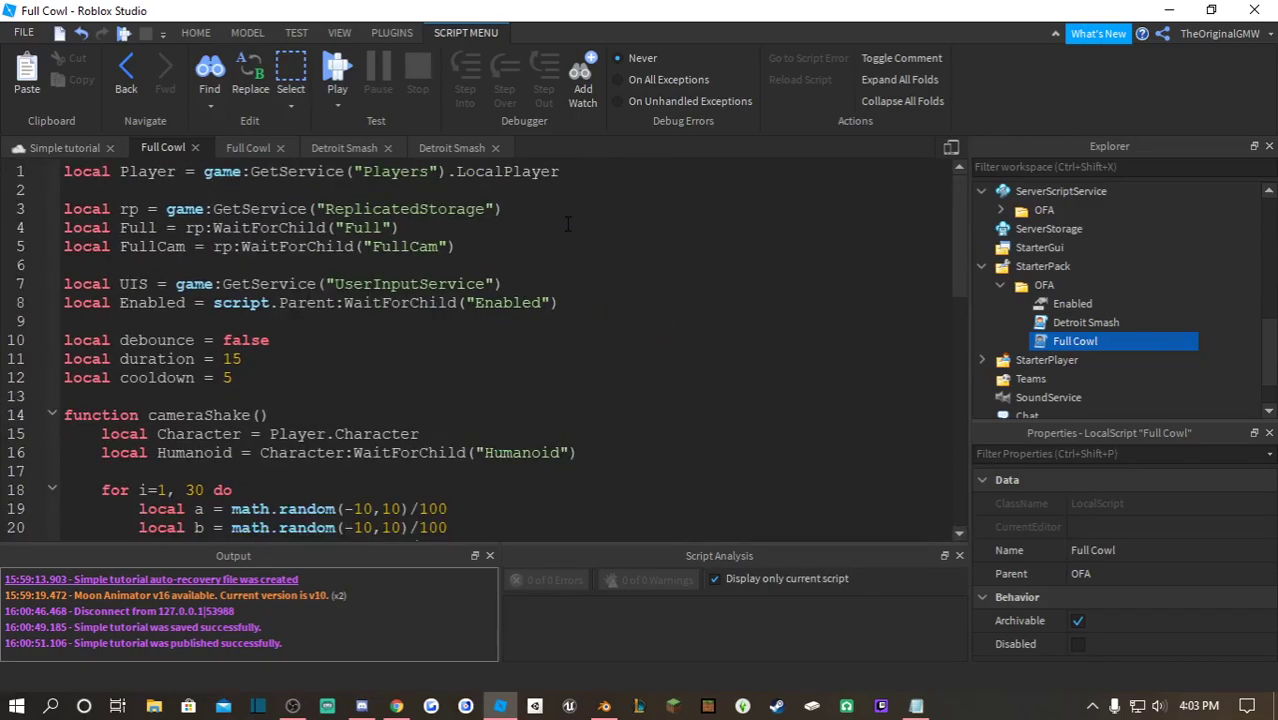
{"action": "left_click_drag", "start_coordinate": [960, 187], "coordinate": [970, 346]}
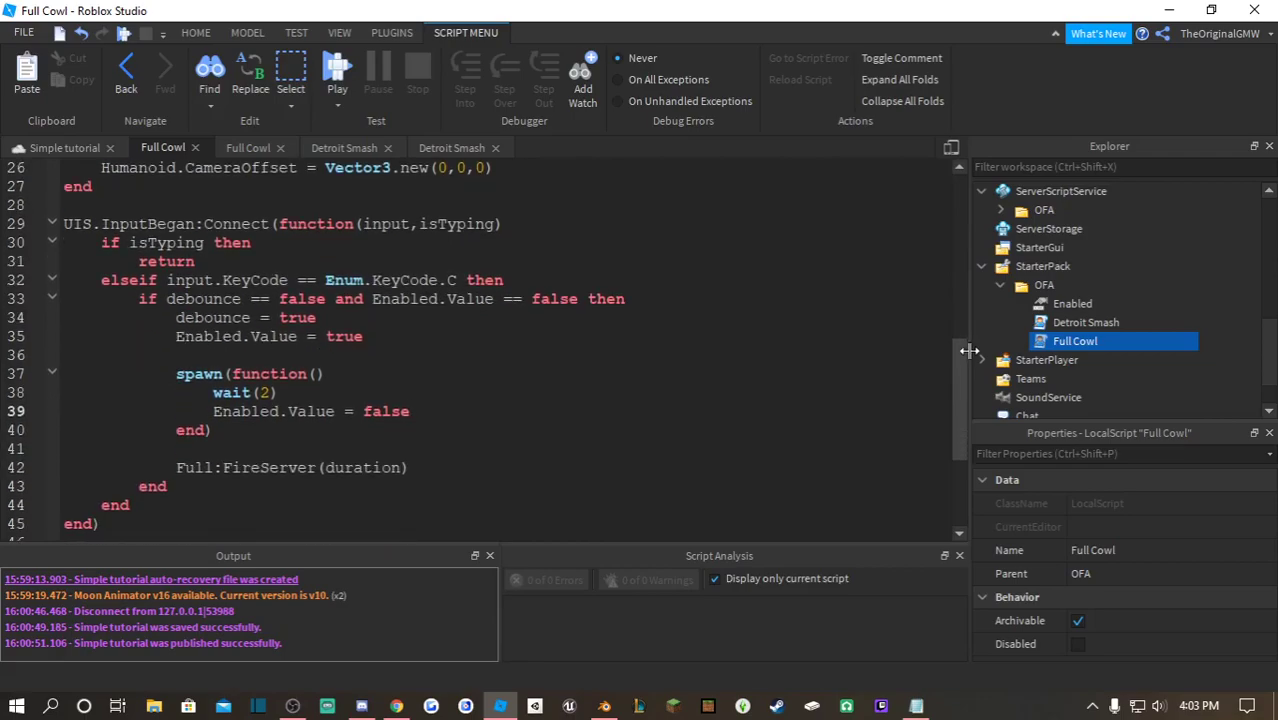
{"action": "left_click_drag", "start_coordinate": [961, 352], "coordinate": [950, 427]}
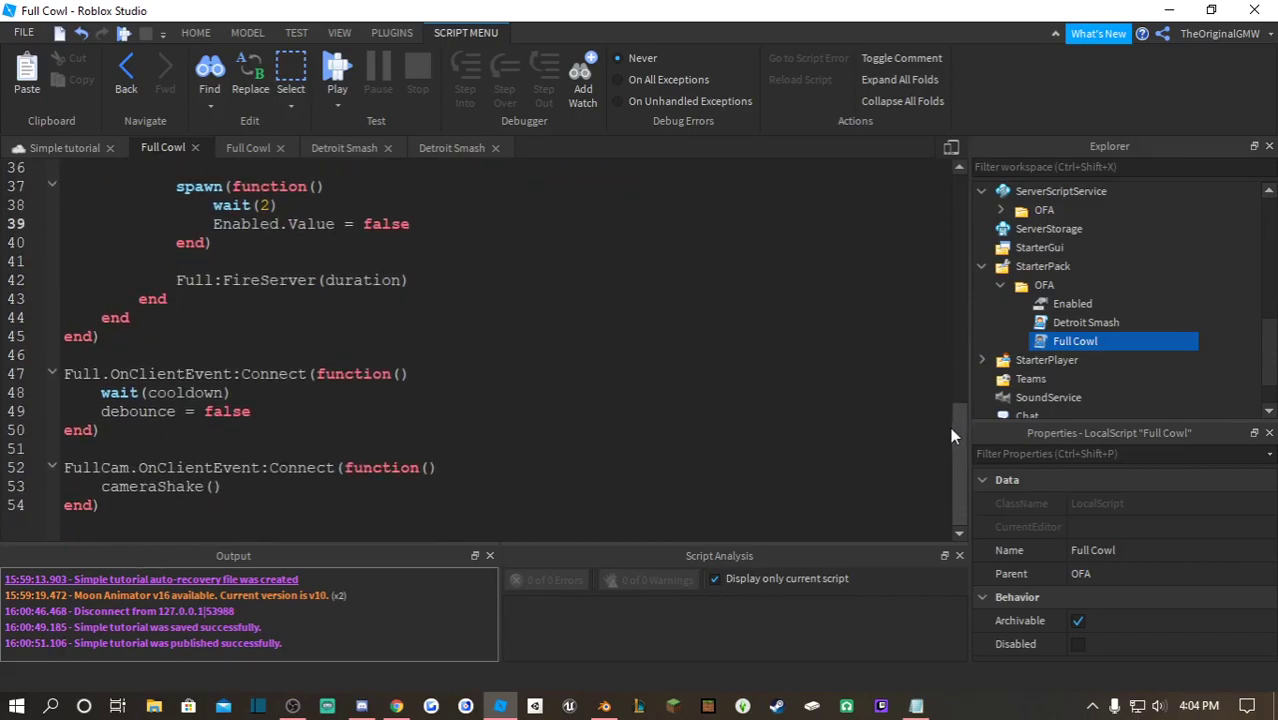
- Review the Full Cowl server script from its variable declarations through the damage multiplier, wave tween and character-part loop
{"action": "left_click", "coordinate": [248, 149]}
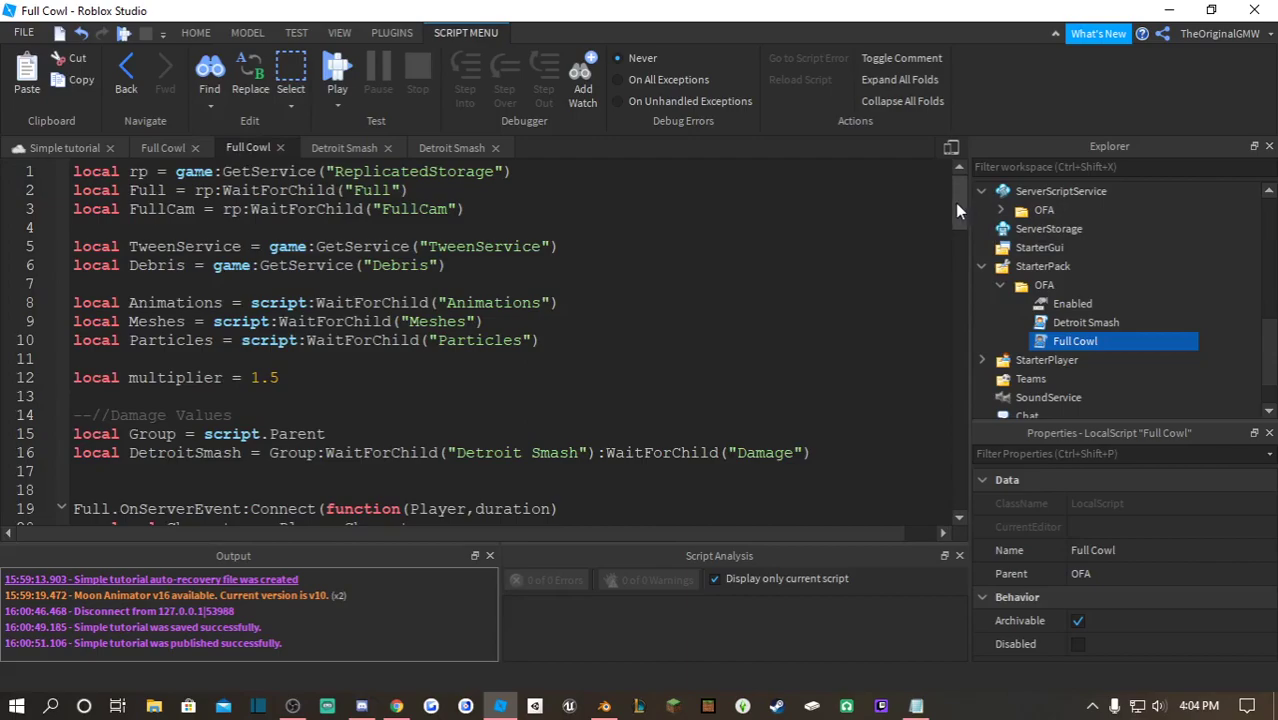
{"action": "left_click_drag", "start_coordinate": [956, 210], "coordinate": [948, 273]}
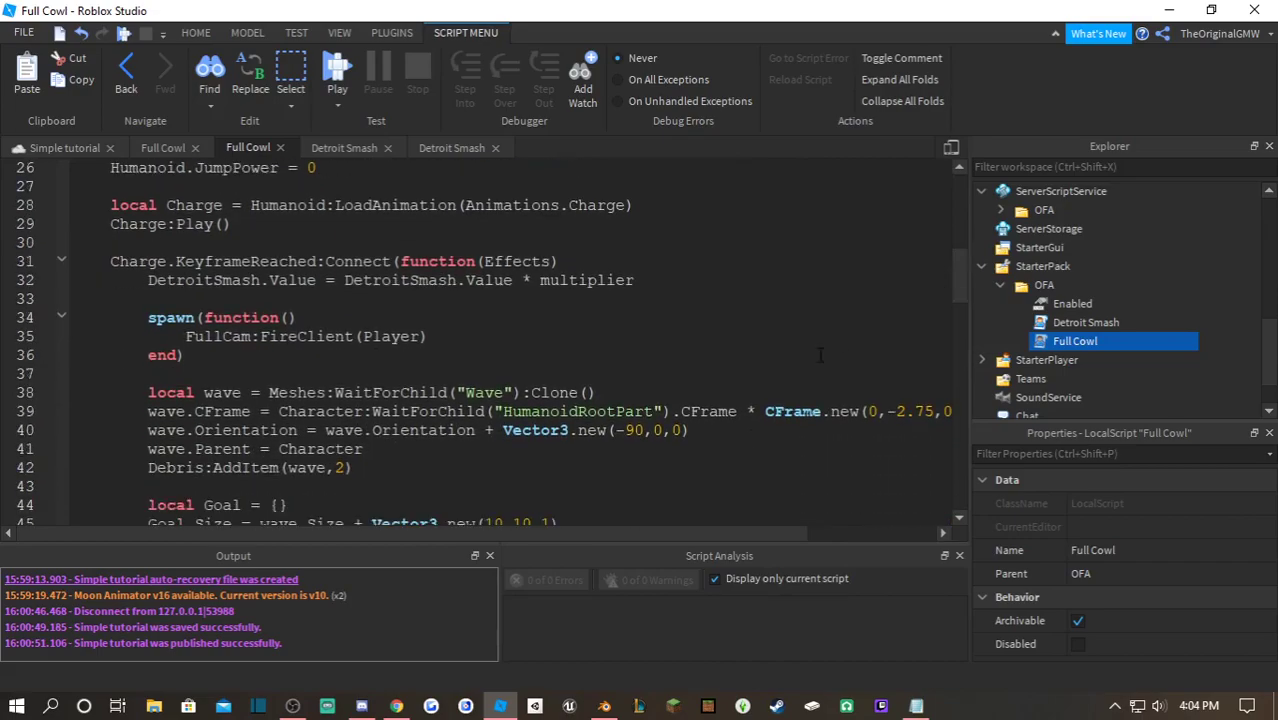
{"action": "left_click_drag", "start_coordinate": [696, 538], "coordinate": [725, 541]}
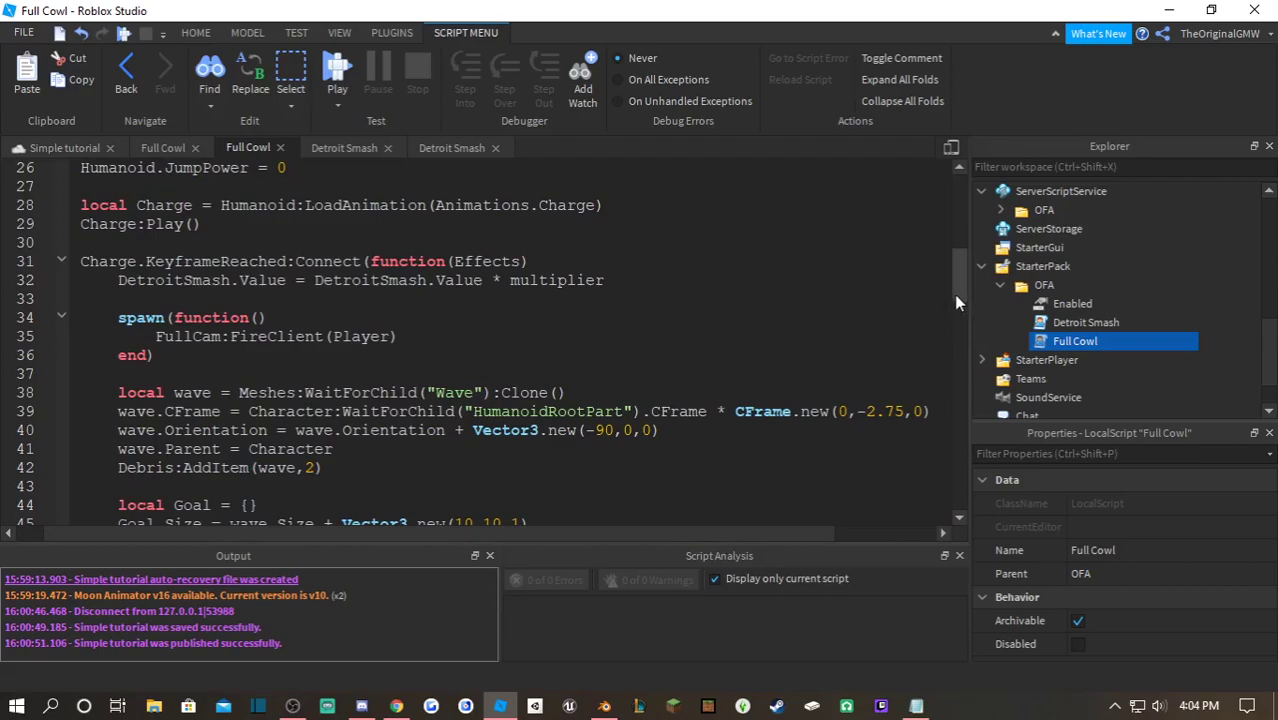
{"action": "left_click_drag", "start_coordinate": [954, 295], "coordinate": [965, 352]}
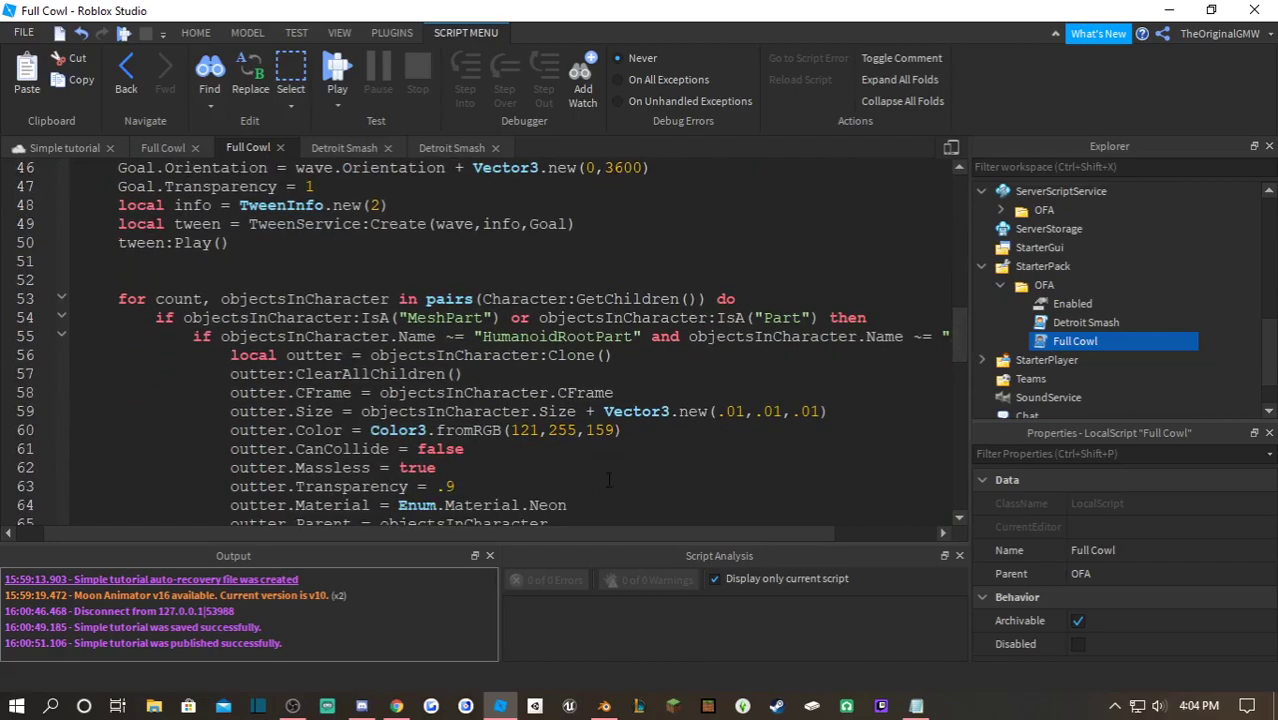